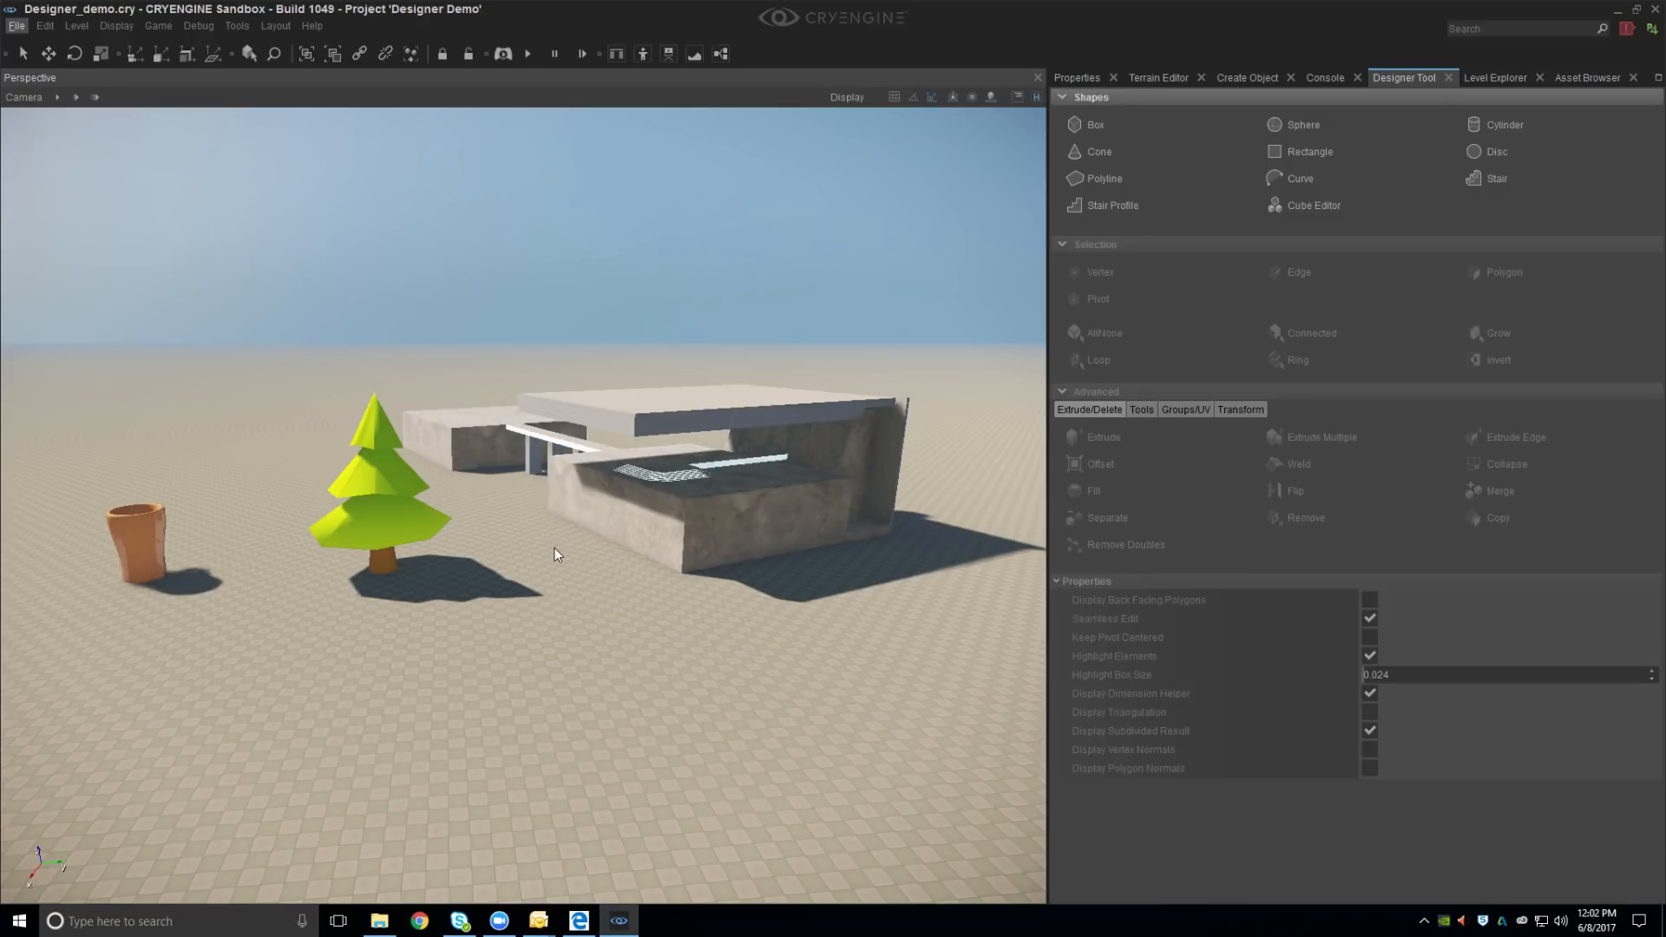
Inspect the pot, tree and building models in the scene and move on to an empty stretch of ground
right_drag(565, 554, 489, 535)
key(w)
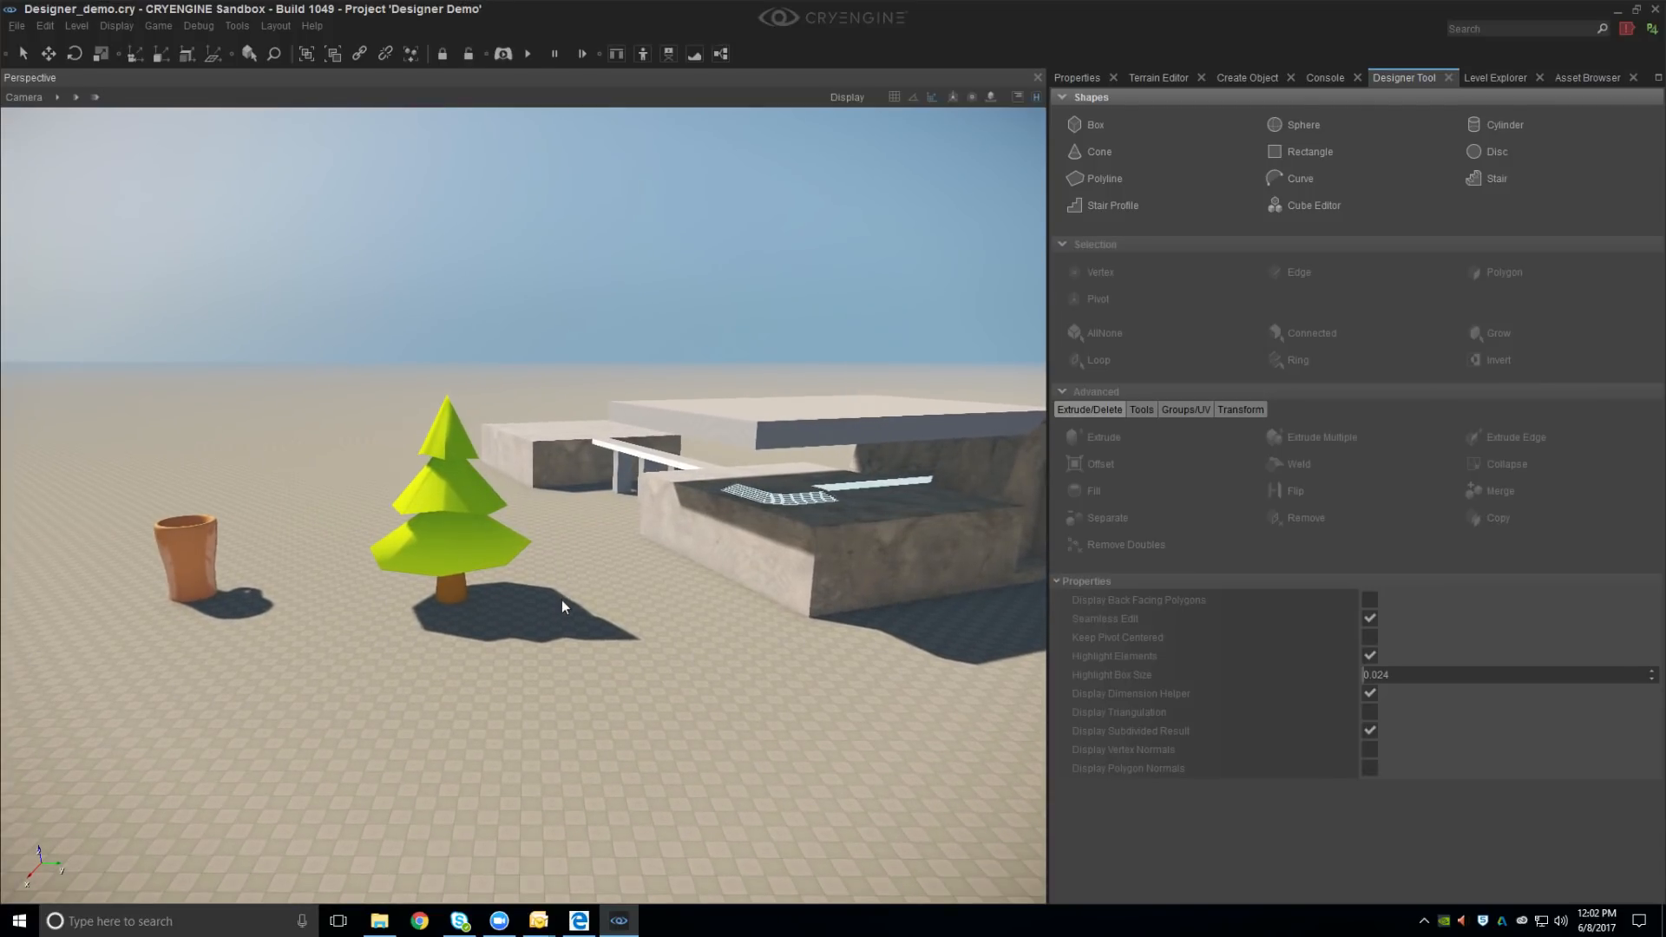
key(w)
right_drag(561, 598, 559, 637)
middle_drag(559, 637, 559, 675)
mouse_move(559, 637)
right_down()
mouse_move(521, 643)
mouse_move(543, 651)
right_up()
key(w)
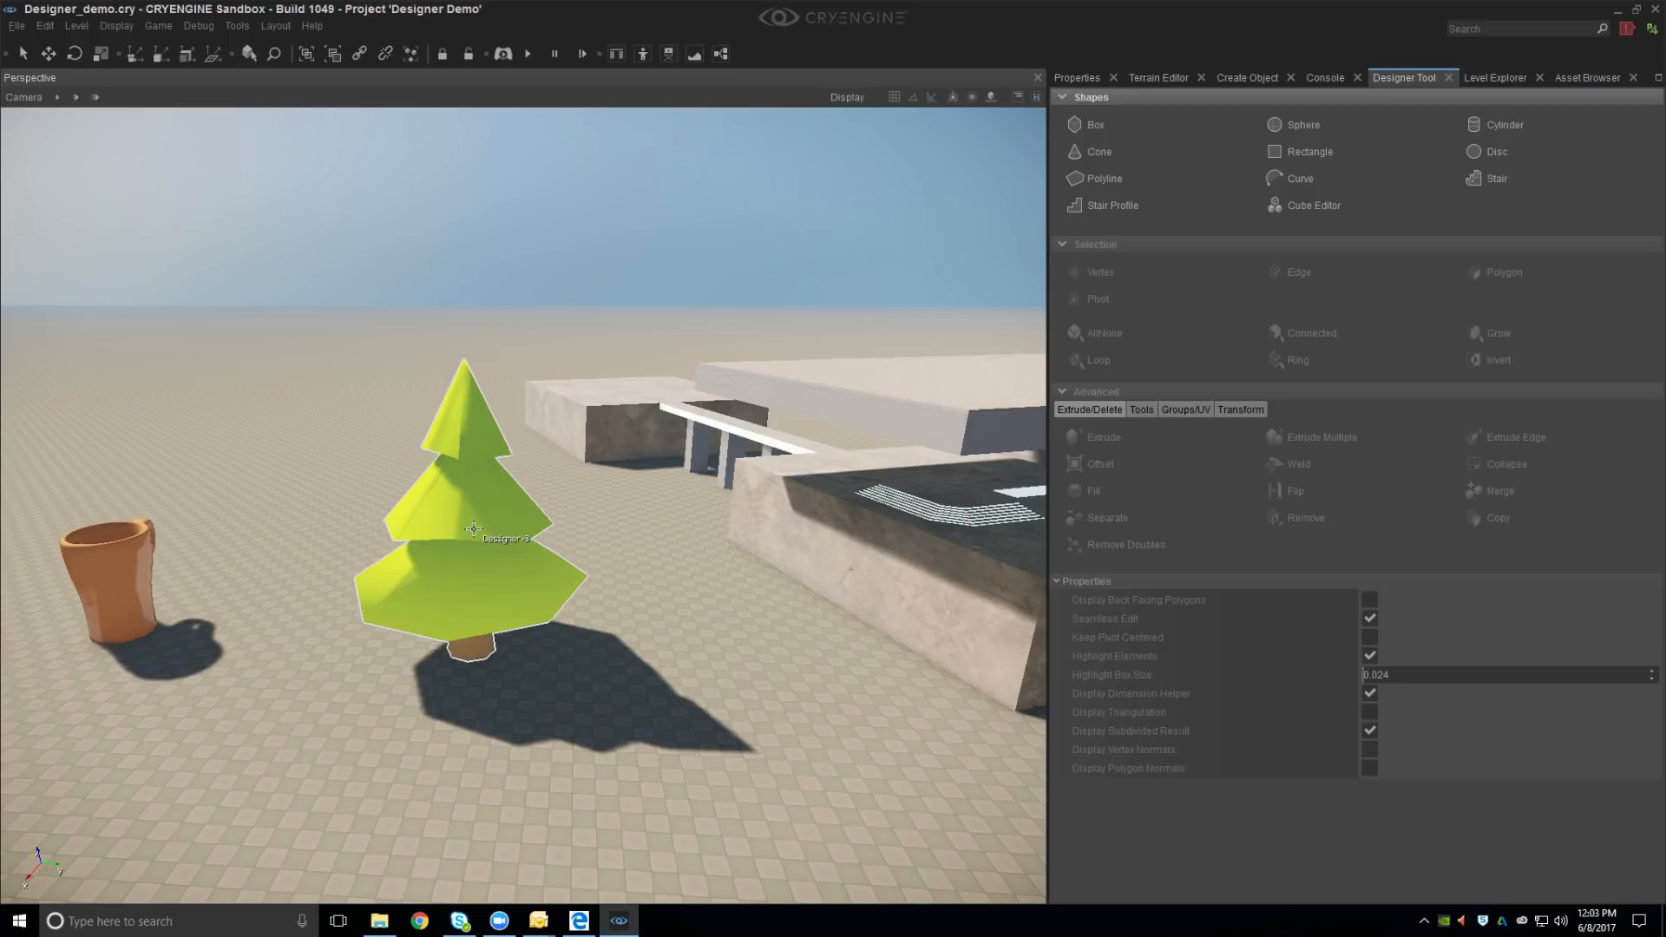
middle_drag(473, 529, 474, 518)
scroll(476, 538, down, 4)
right_drag(486, 517, 365, 599)
key(w)
key(w)
scroll(505, 541, down, 1)
key(w)
scroll(505, 541, up, 1)
key(w)
key(w)
right_drag(555, 589, 694, 599)
key(w)
key(s)
right_drag(446, 605, 475, 621)
key(w)
key(w)
middle_drag(475, 621, 448, 622)
right_drag(448, 622, 701, 561)
key(a)
key(d)
right_drag(499, 628, 611, 651)
key(s)
scroll(617, 666, up, 2)
key(w)
scroll(602, 656, up, 3)
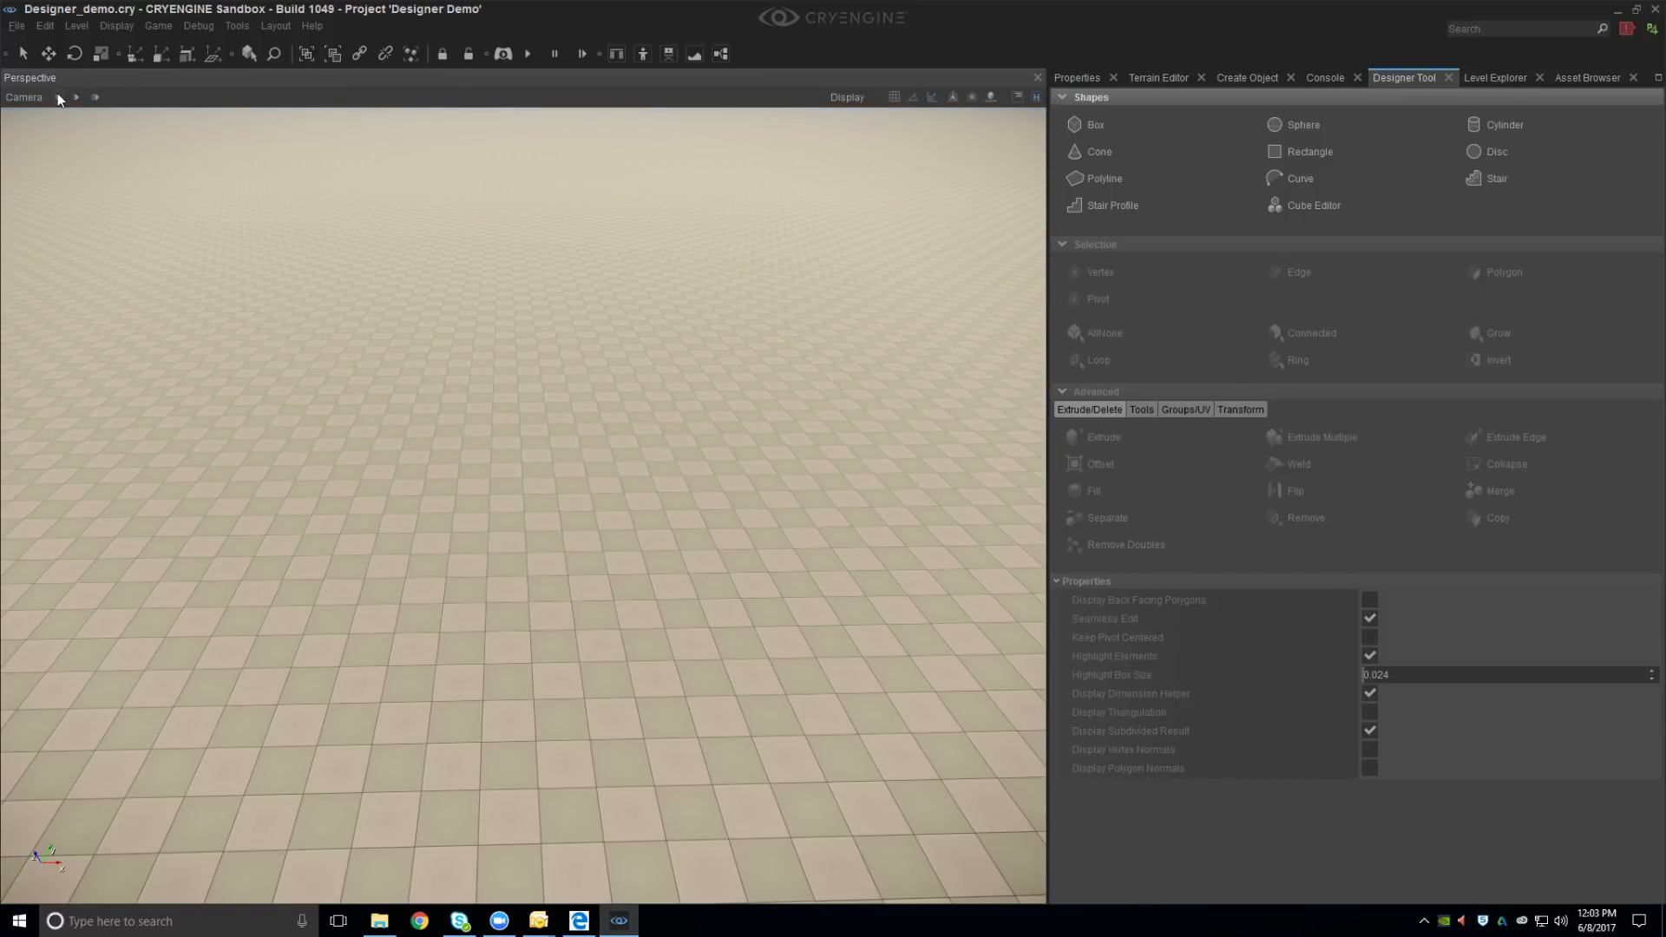
Draw a cylinder on the empty ground with a radius of about 0.33 and a height of about 1.05
click(1481, 124)
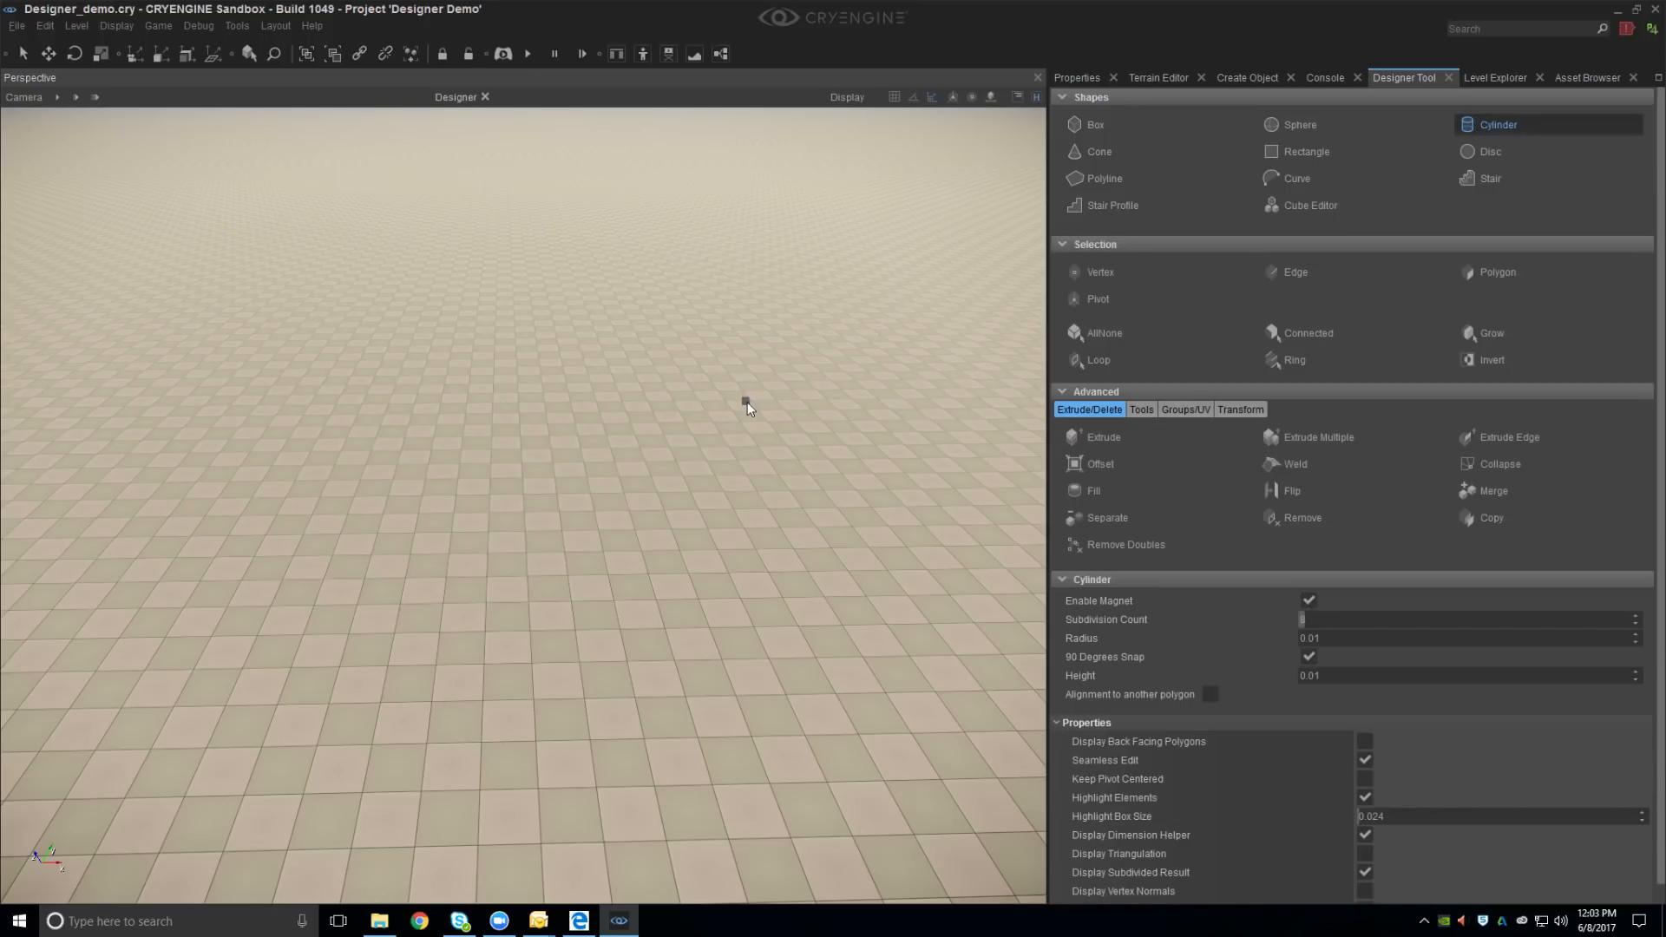
drag(525, 496, 529, 521)
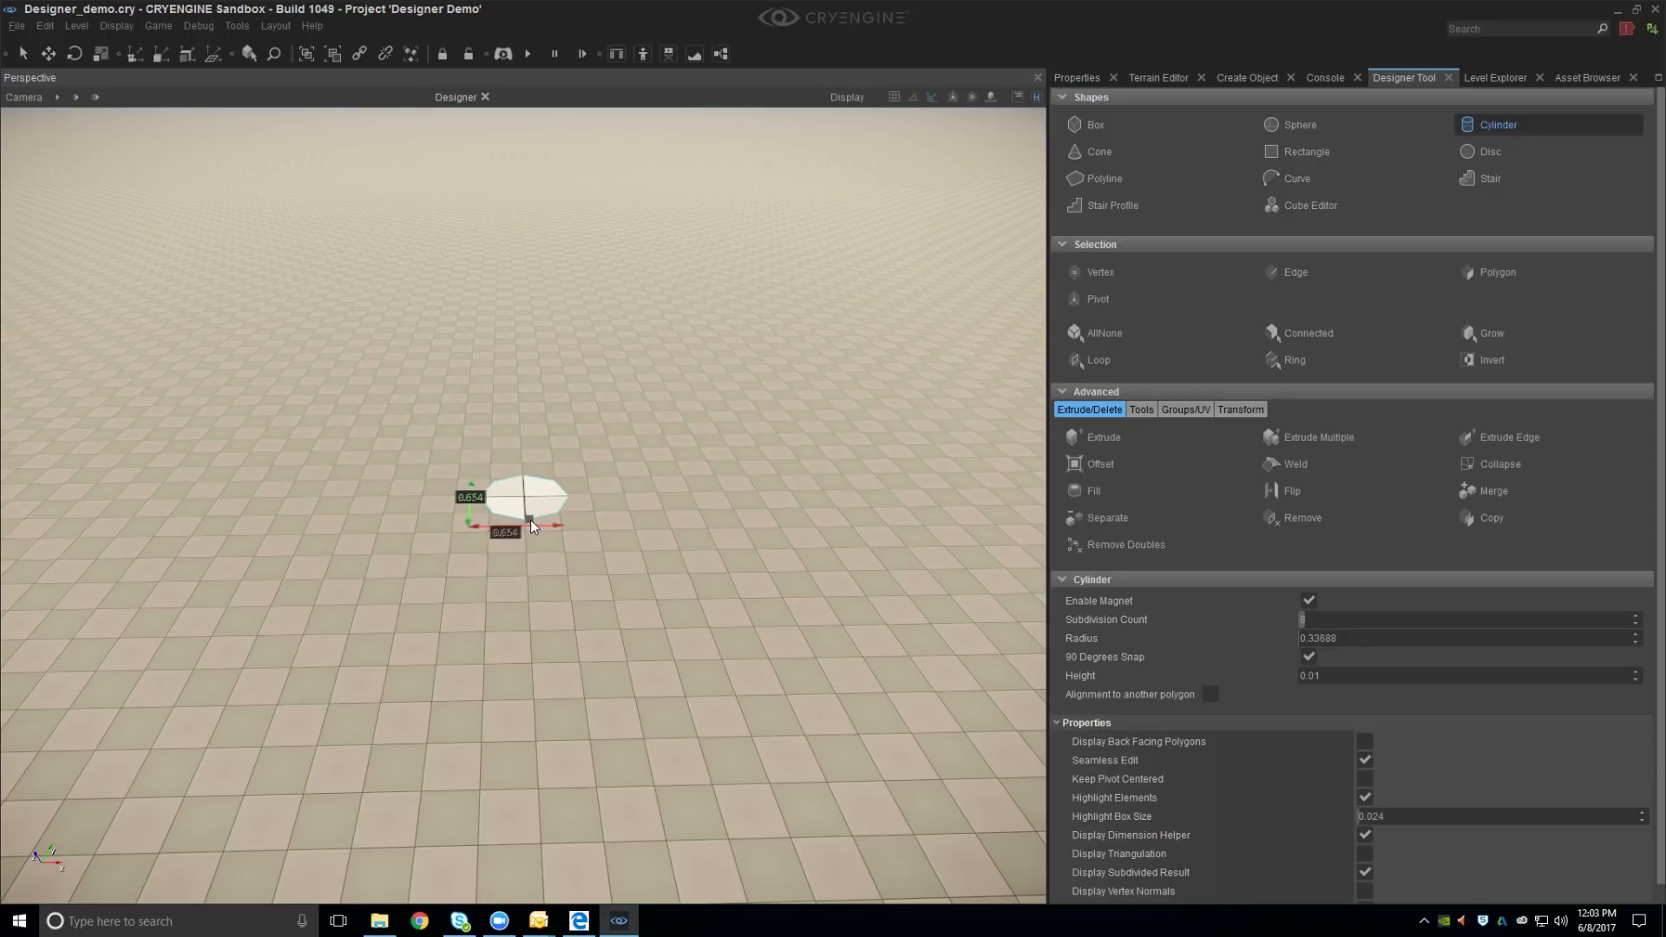
click(531, 304)
right_drag(522, 350, 527, 337)
Raise the cylinder's top polygon until the column is about 3.2 tall
click(523, 373)
drag(515, 343, 521, 158)
right_drag(521, 158, 524, 316)
drag(524, 316, 524, 131)
right_drag(524, 130, 539, 422)
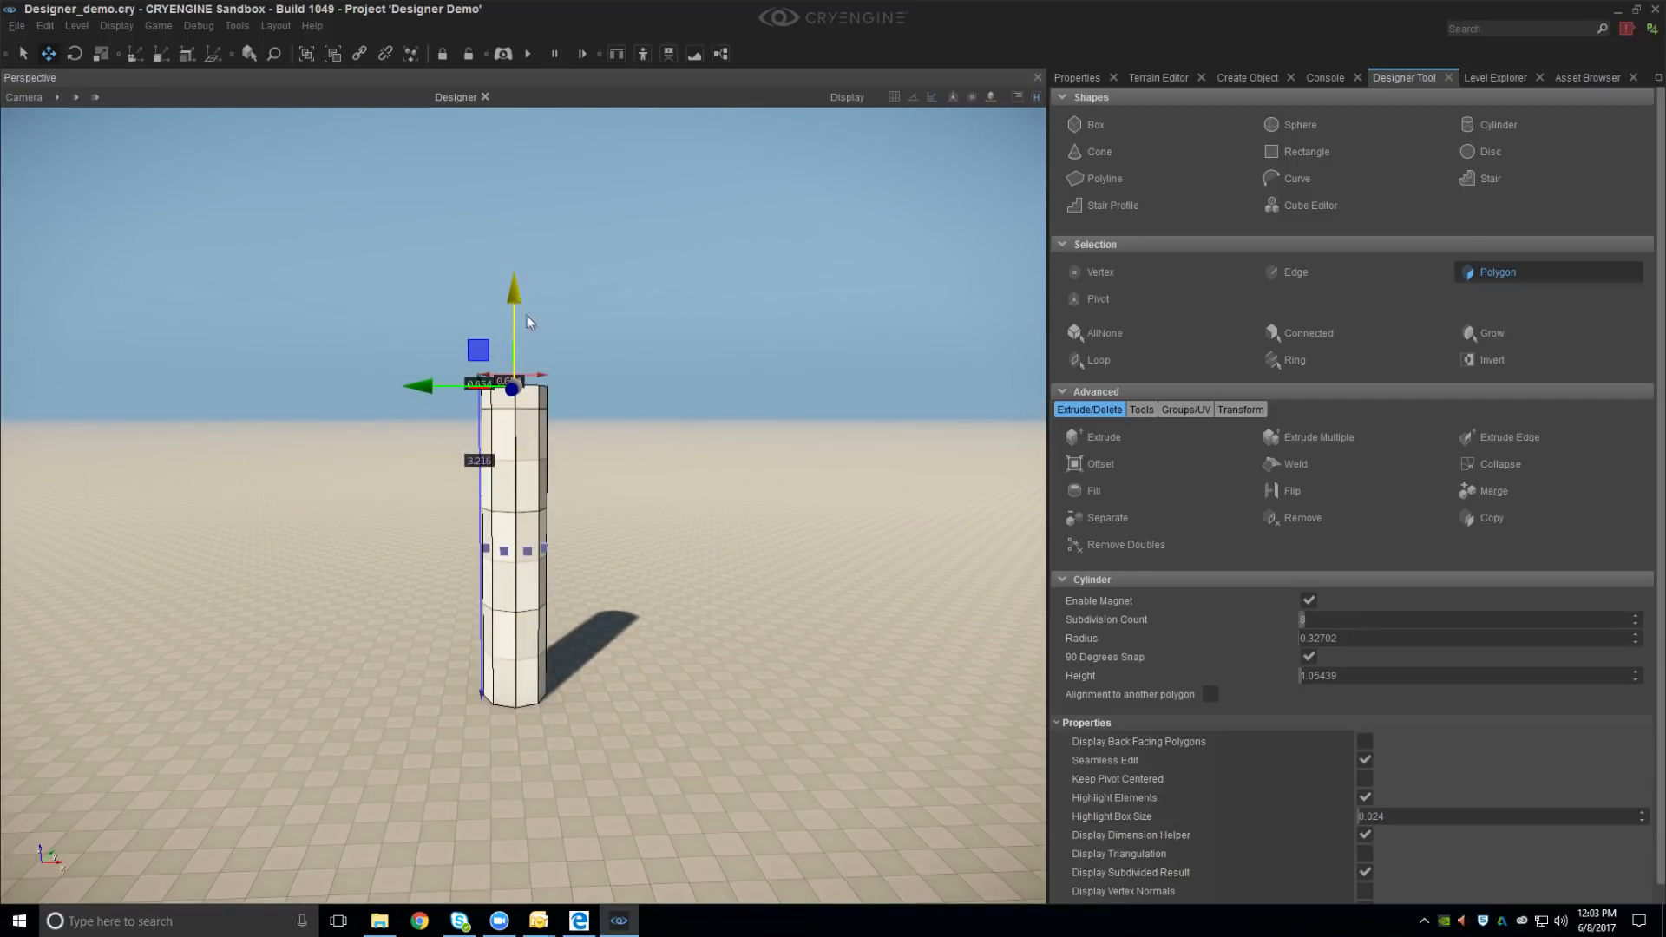
Scale the column's top polygon down to a narrow tip, then finish editing and deselect the column
key(3)
drag(515, 383, 502, 502)
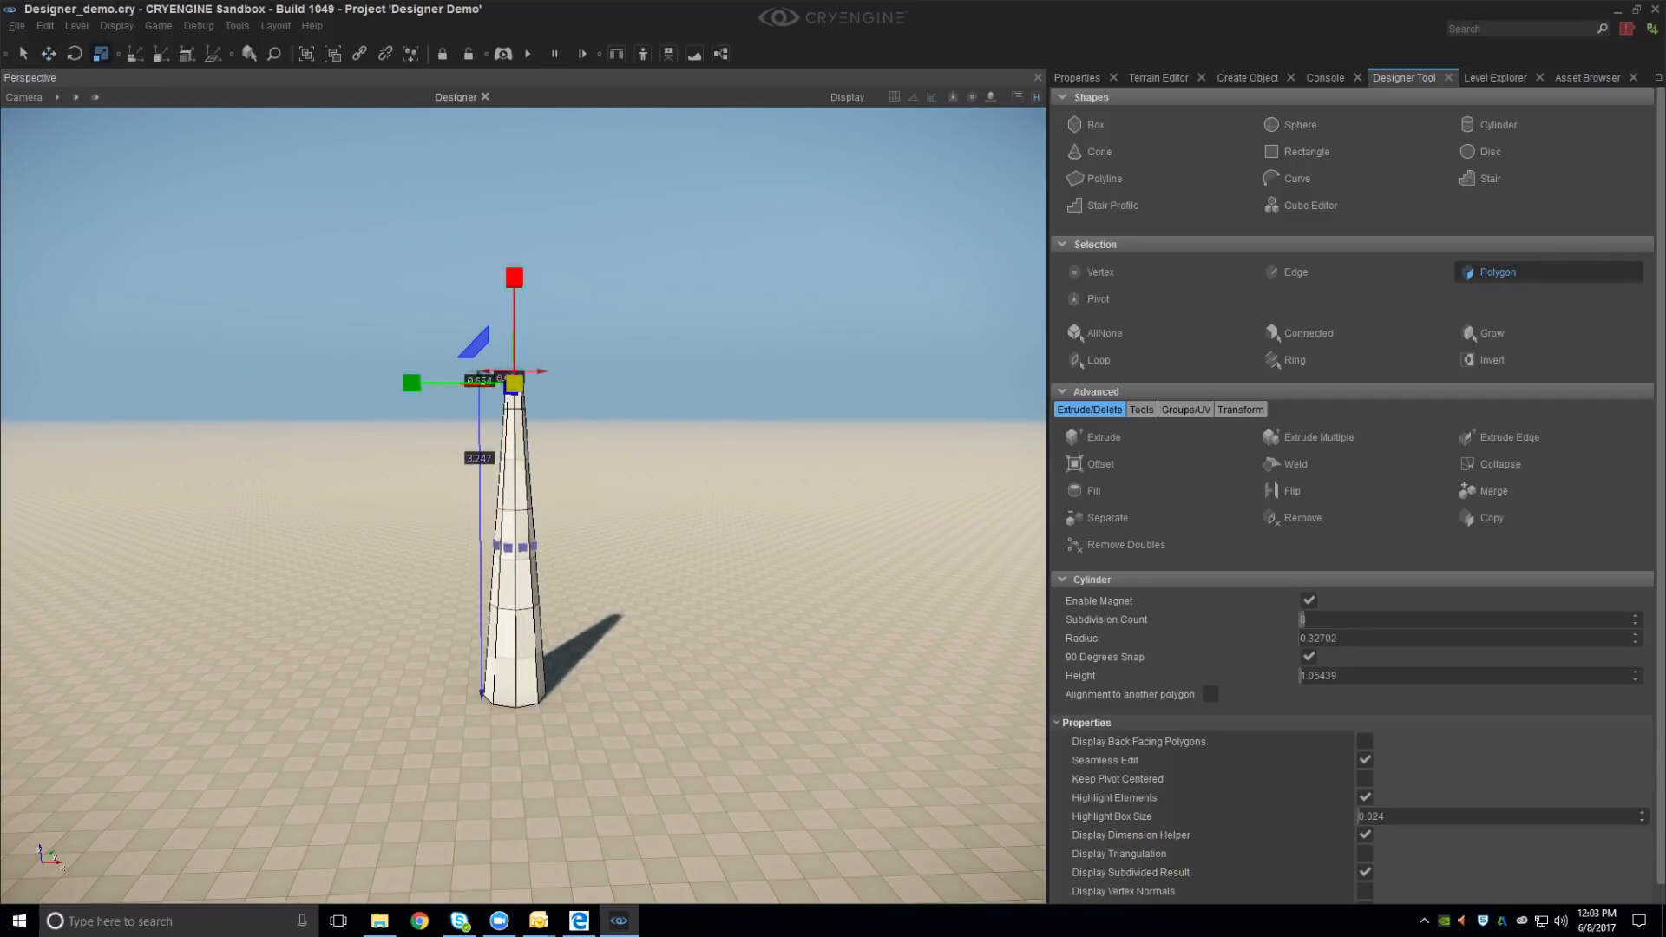
right_drag(503, 501, 503, 521)
key(Escape)
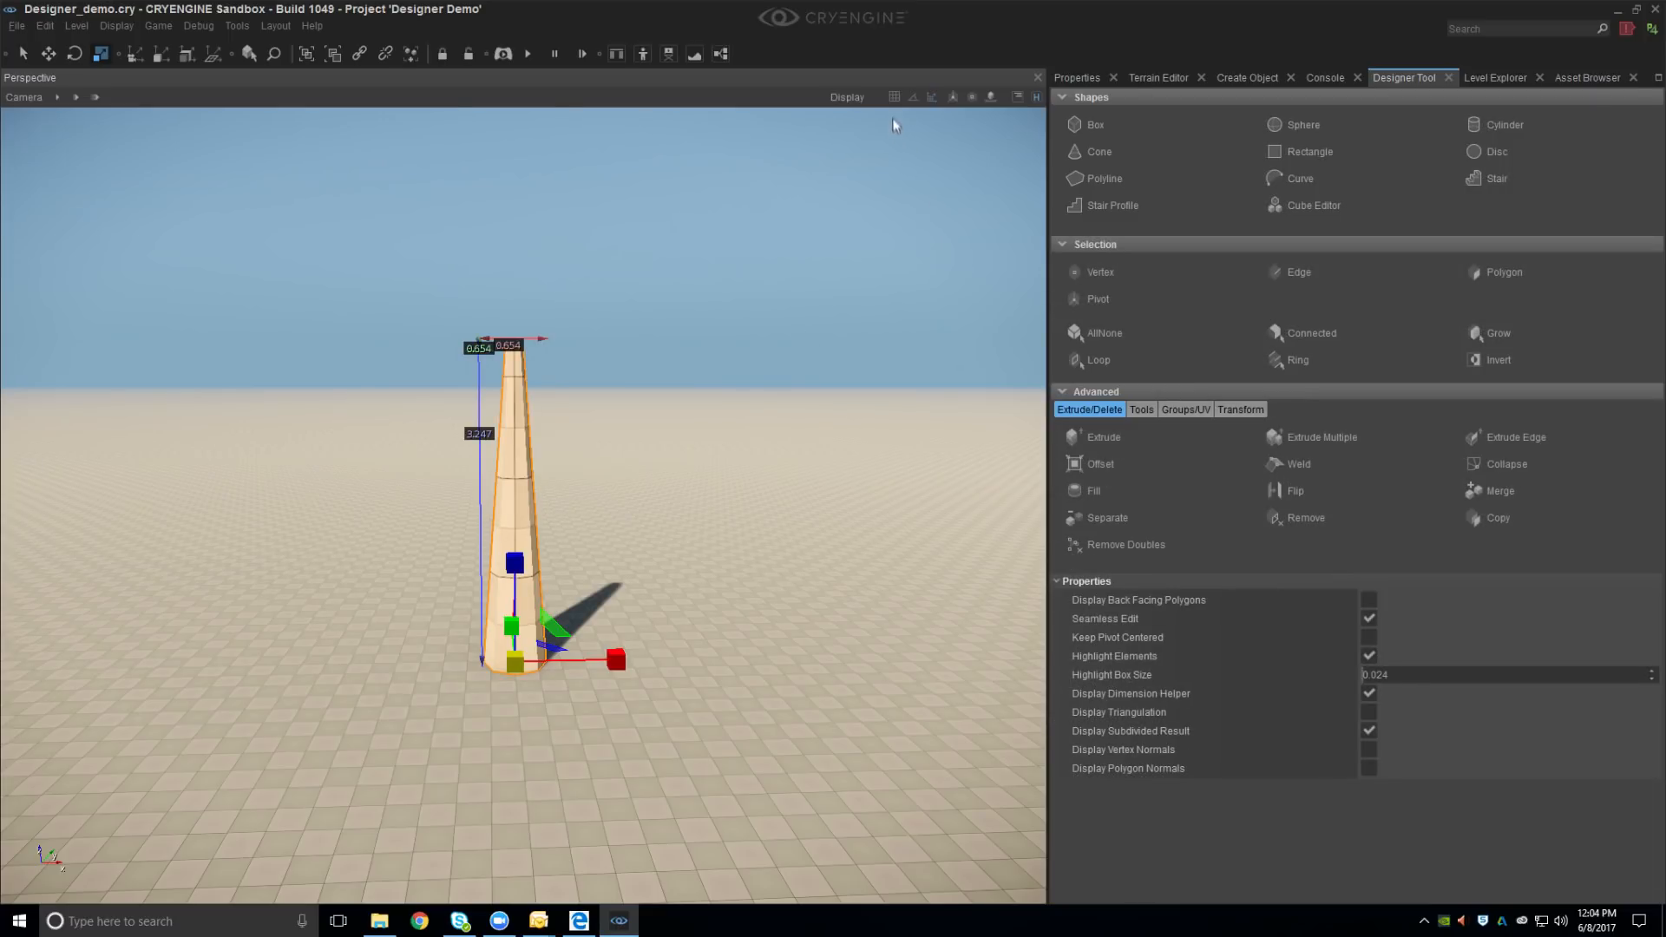
click(811, 351)
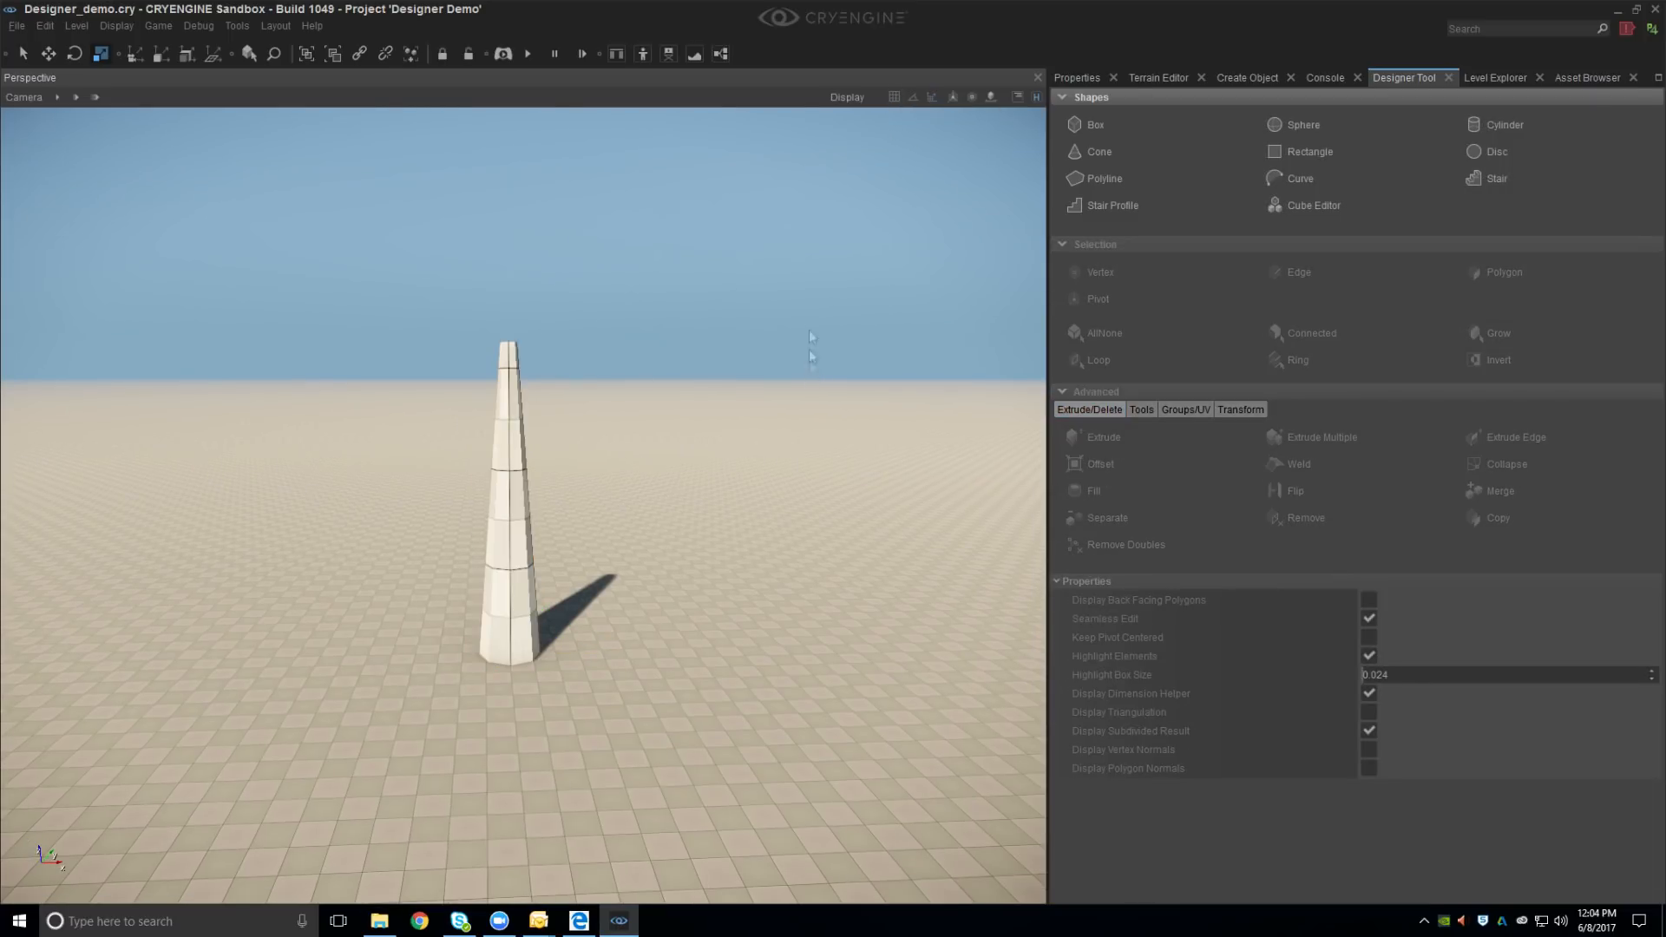
Turn on grid snapping with the grid size at 1
click(898, 93)
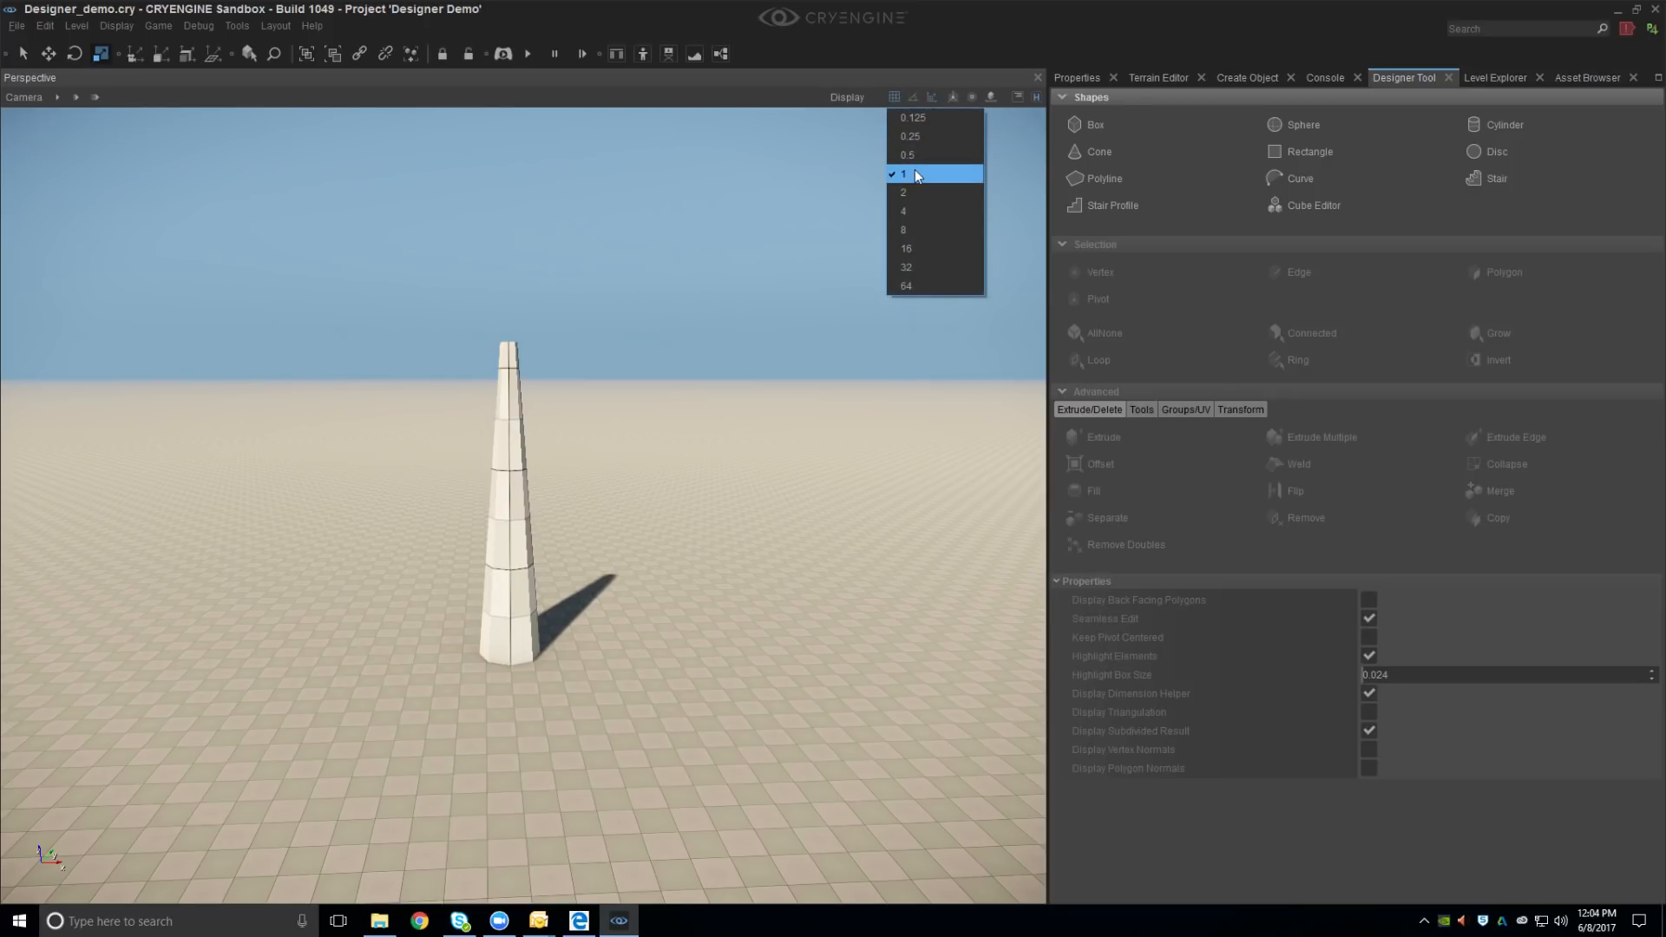
click(941, 25)
right_drag(998, 260, 959, 295)
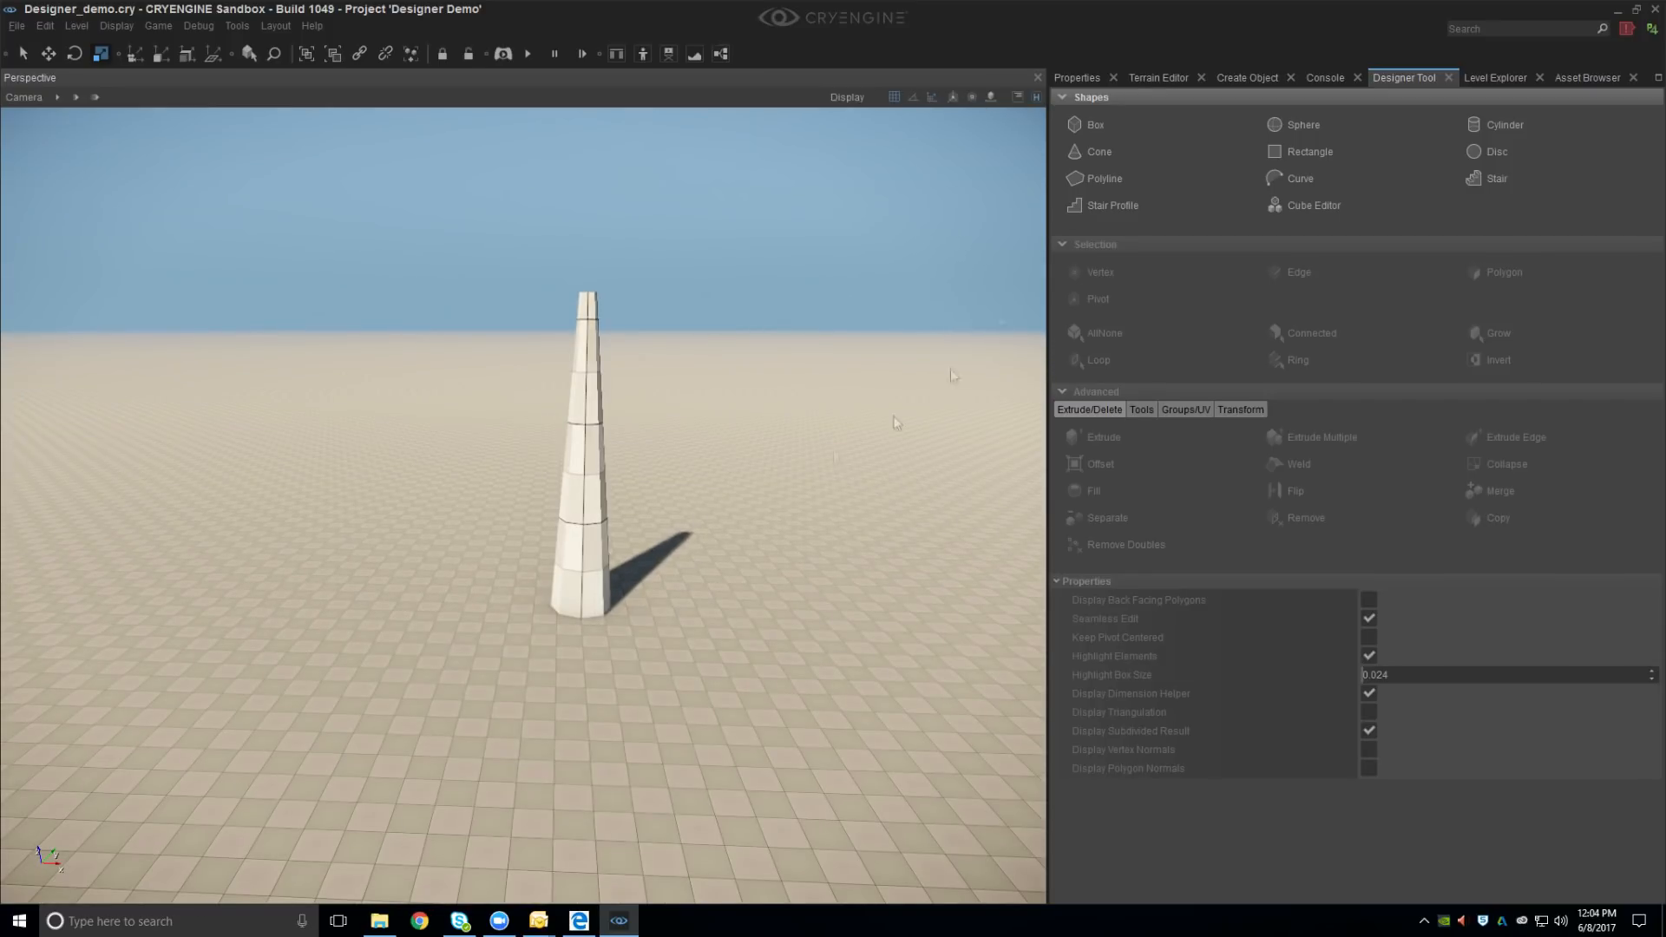
Draw a grid-snapped box on the ground beside the tapered column, 1 wide, 1 deep and 2 high
click(1095, 125)
mouse_move(439, 677)
right_down()
mouse_move(339, 721)
mouse_move(409, 669)
mouse_move(462, 694)
right_up()
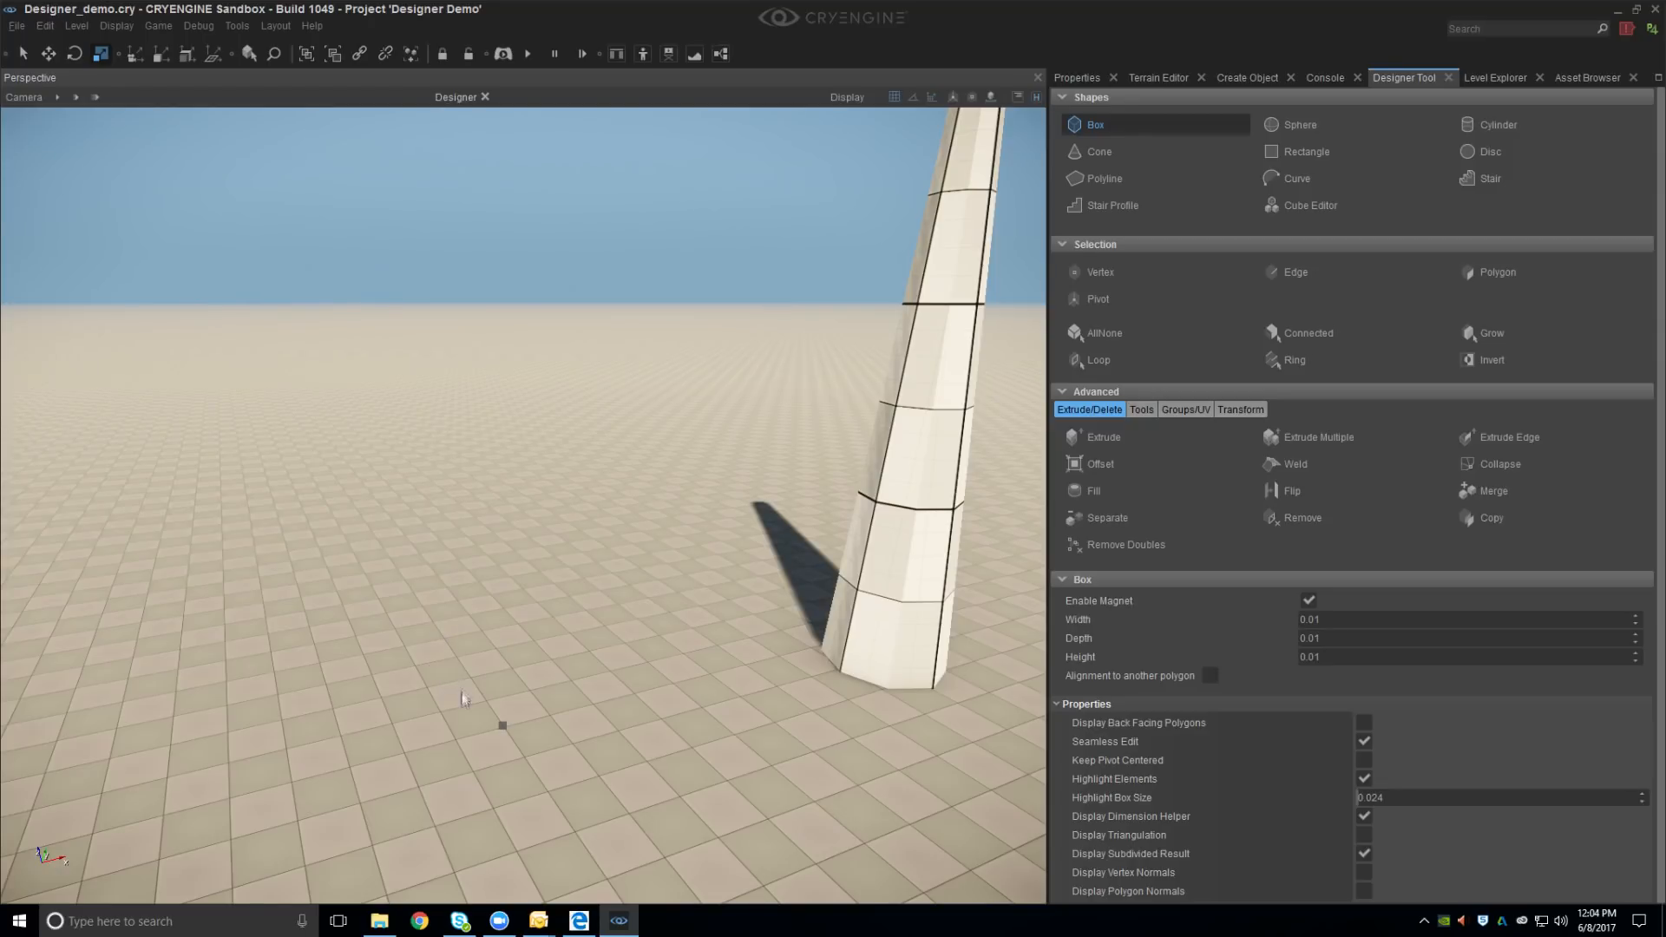
drag(681, 801, 714, 799)
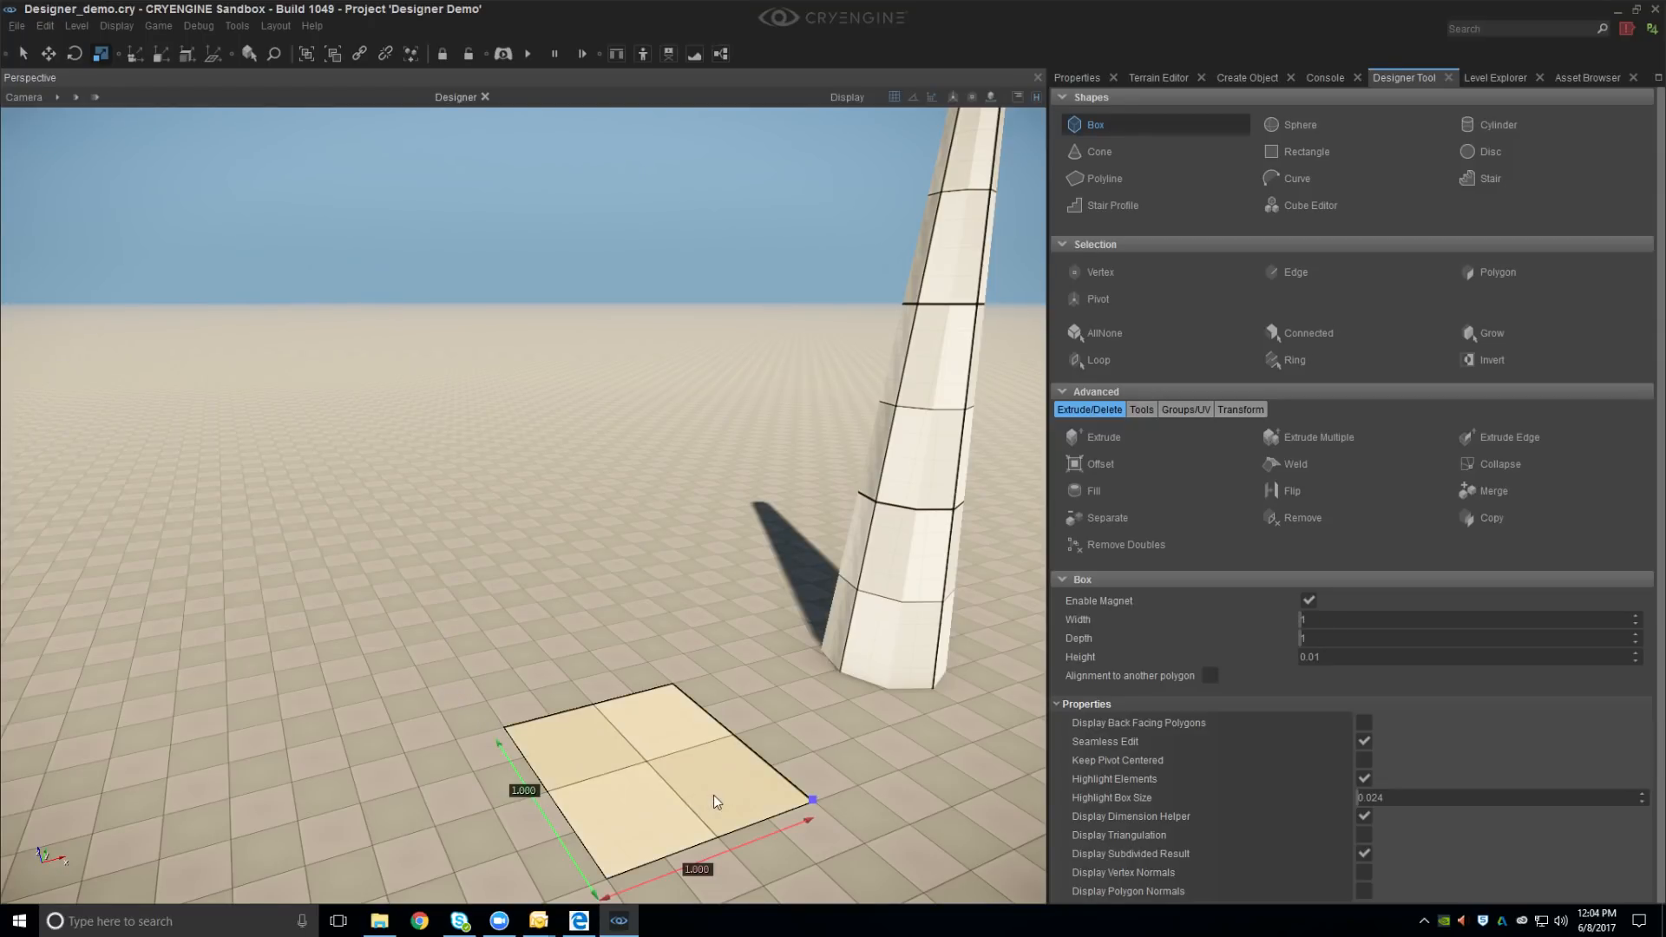
scroll(713, 748, down, 3)
click(633, 376)
right_drag(638, 512, 608, 528)
key(Escape)
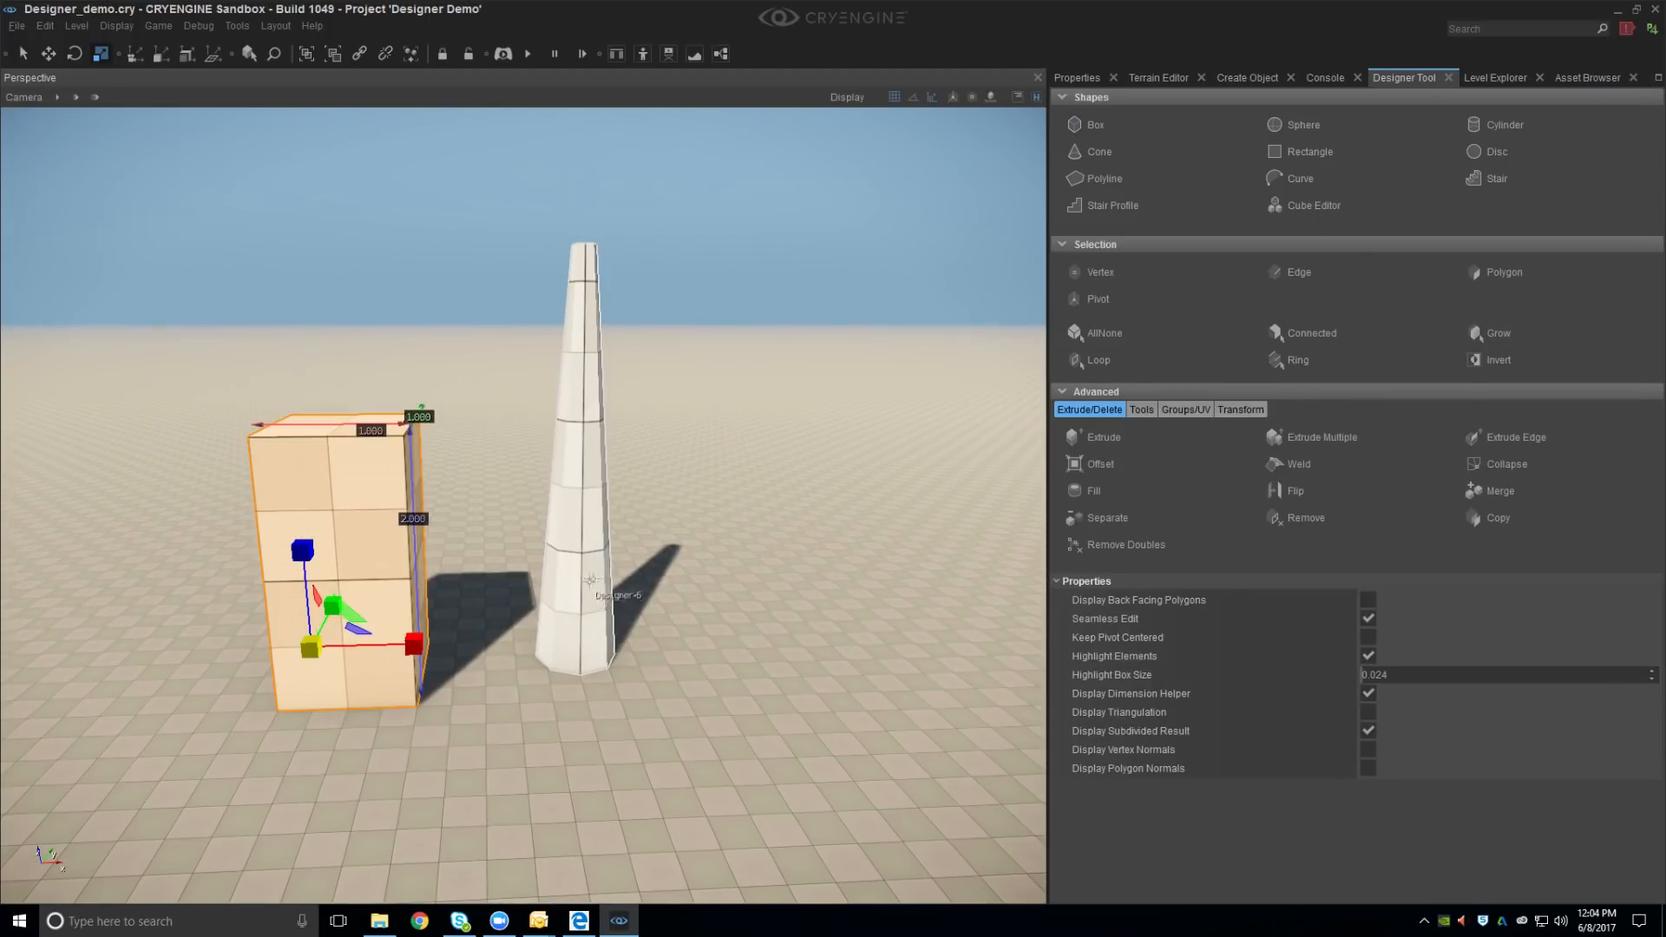
Move the tapered column's top vertices upward to stretch the column to about 4.5 tall
click(596, 595)
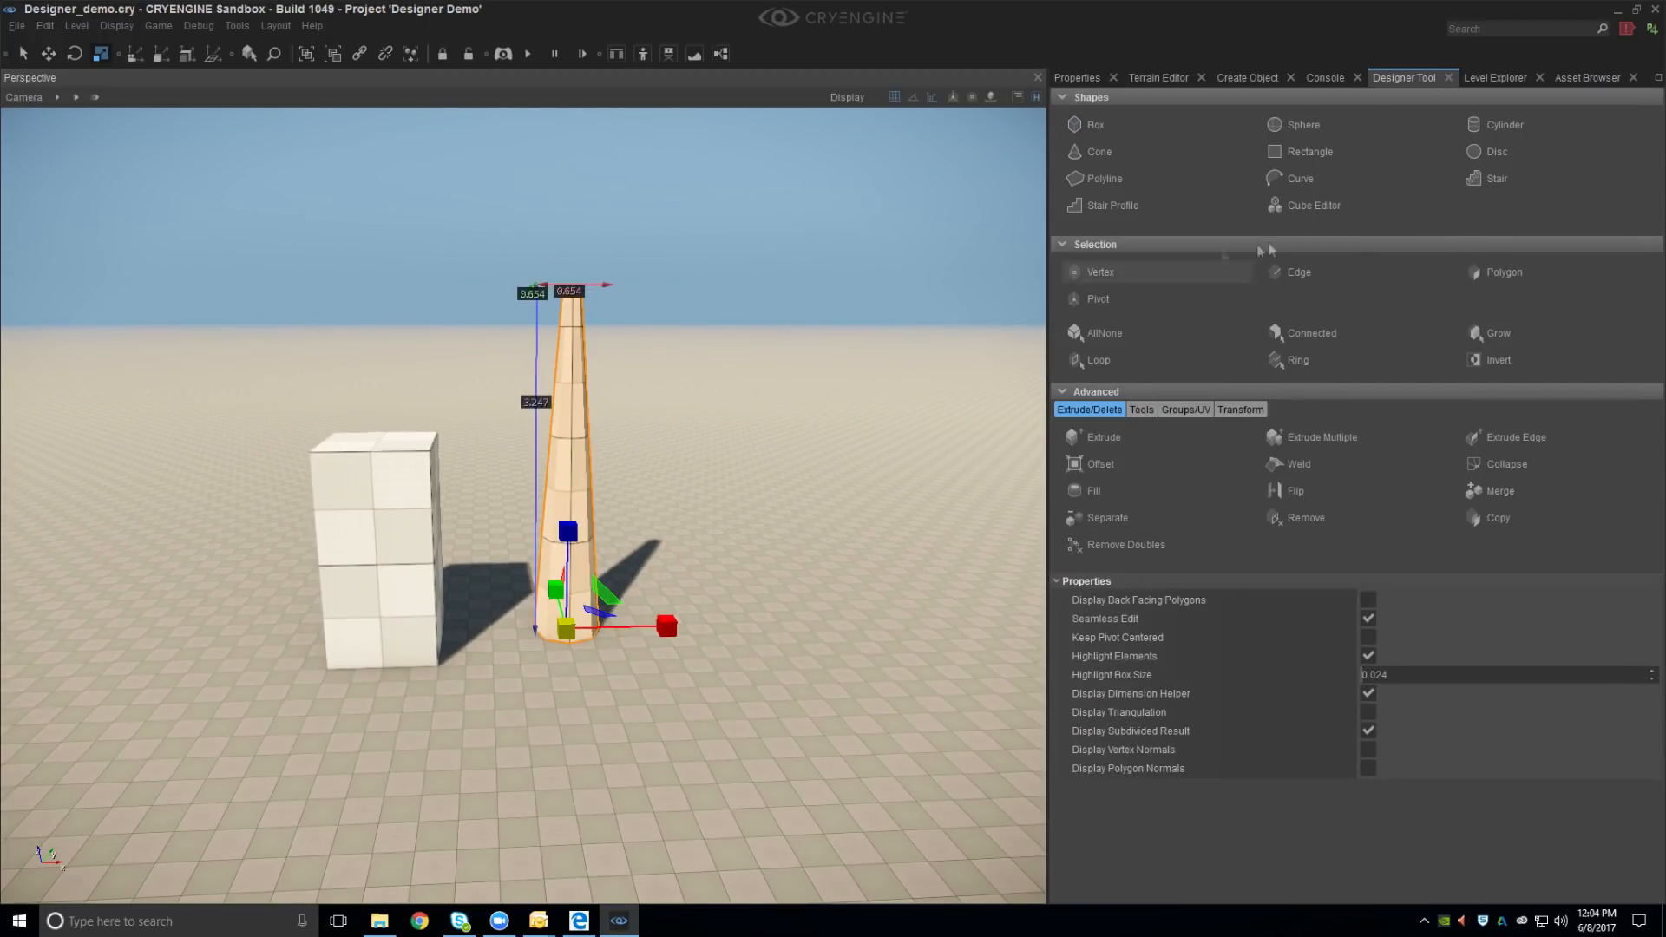
click(1103, 273)
right_drag(500, 351, 498, 337)
drag(422, 287, 711, 401)
key(1)
drag(572, 277, 576, 170)
right_drag(581, 317, 579, 301)
key(s)
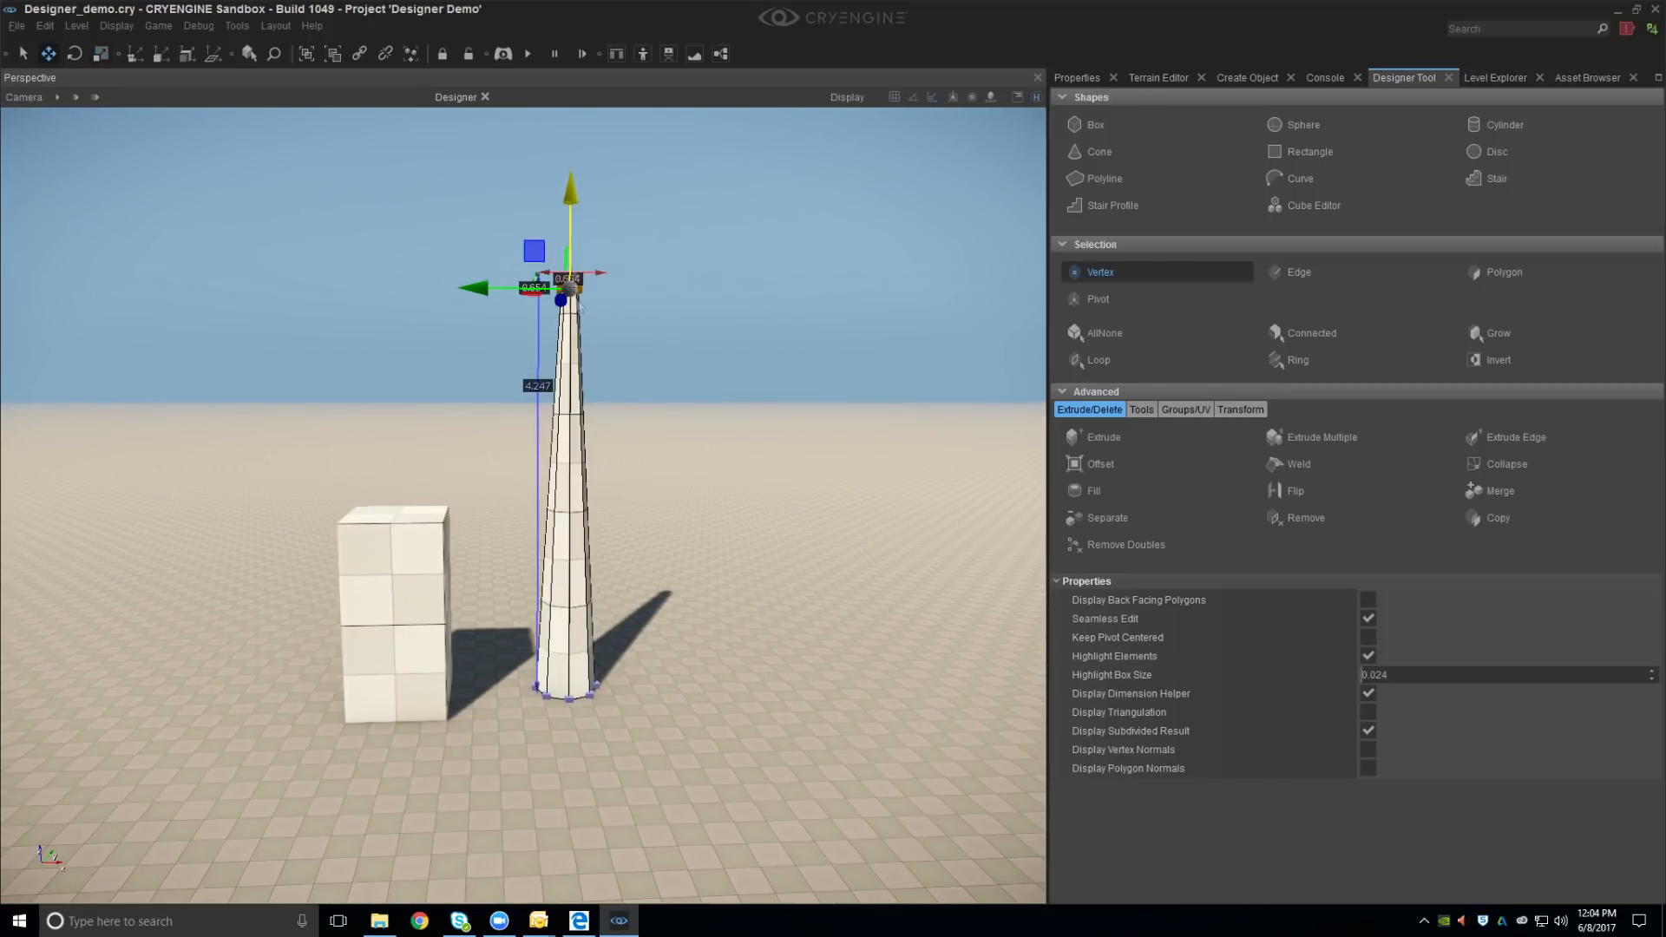
key(Escape)
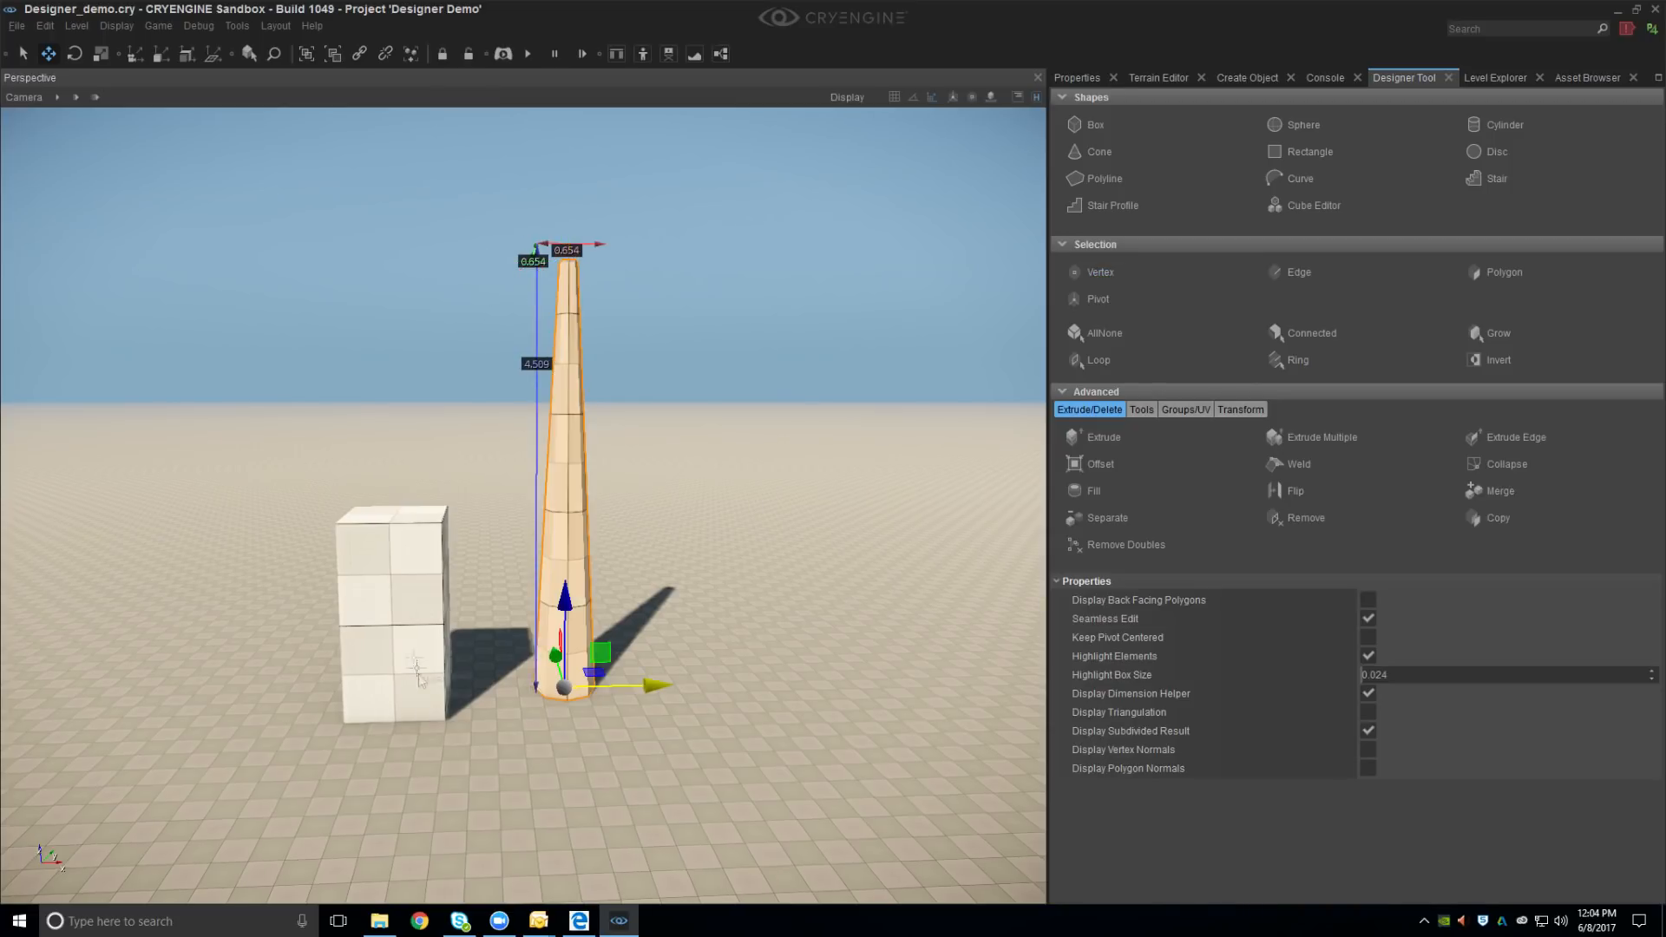
Delete the box beside the tapered column
click(410, 632)
key(Delete)
Add three evenly spaced horizontal edge loops around the tapered column with LoopCut
click(564, 520)
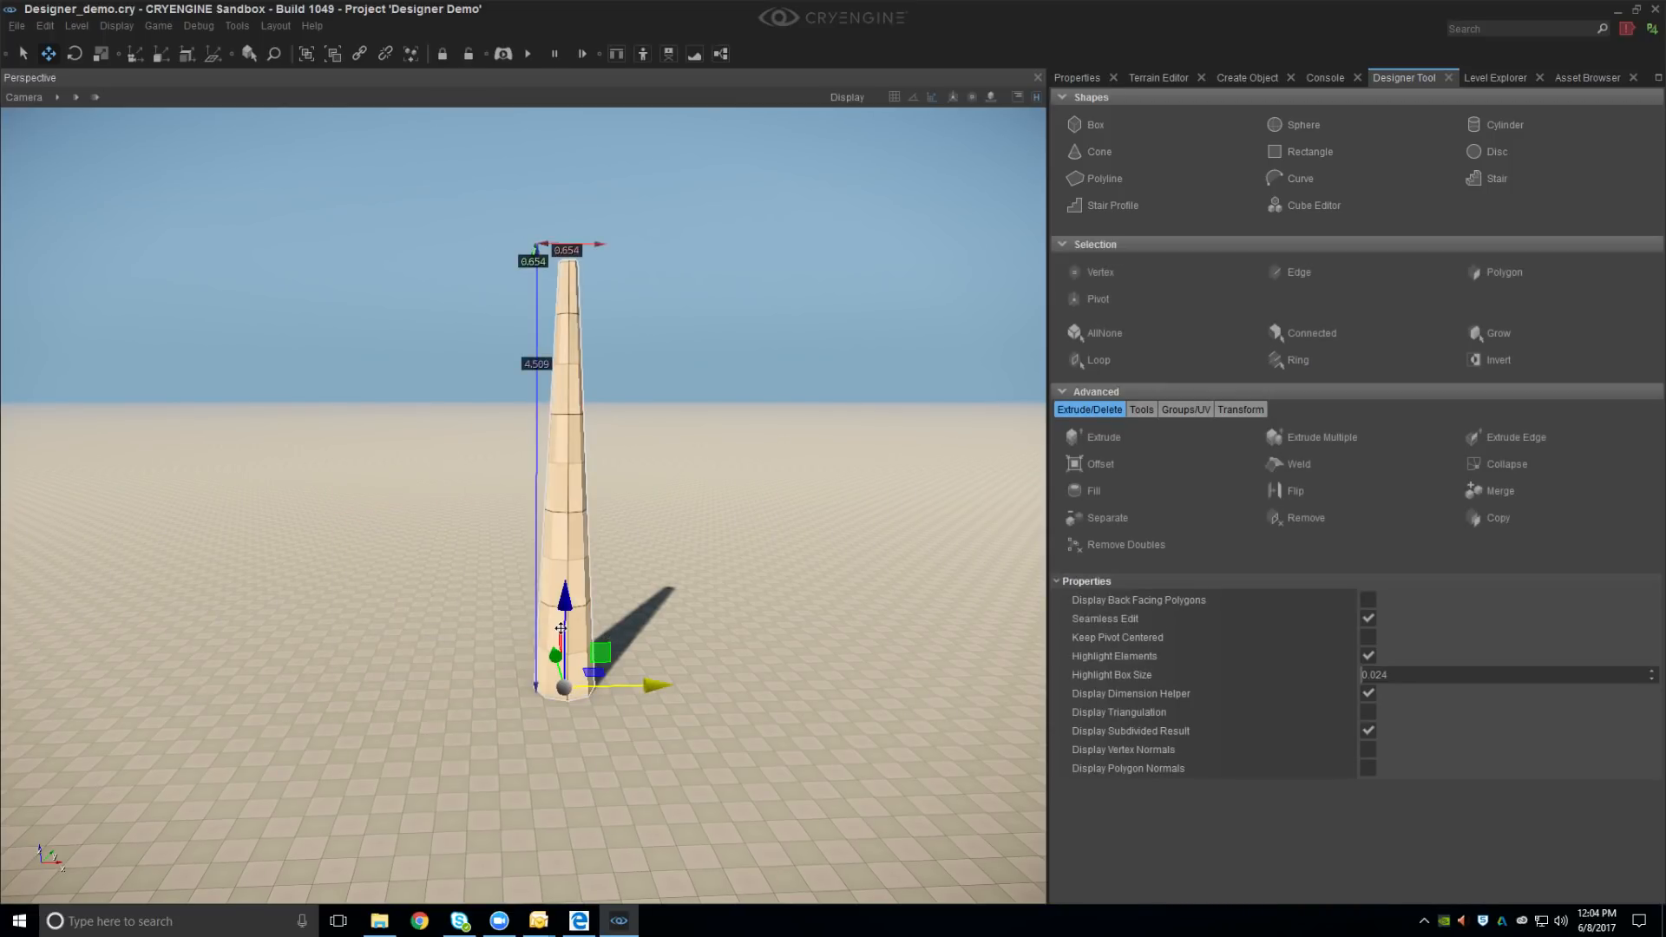
click(1141, 409)
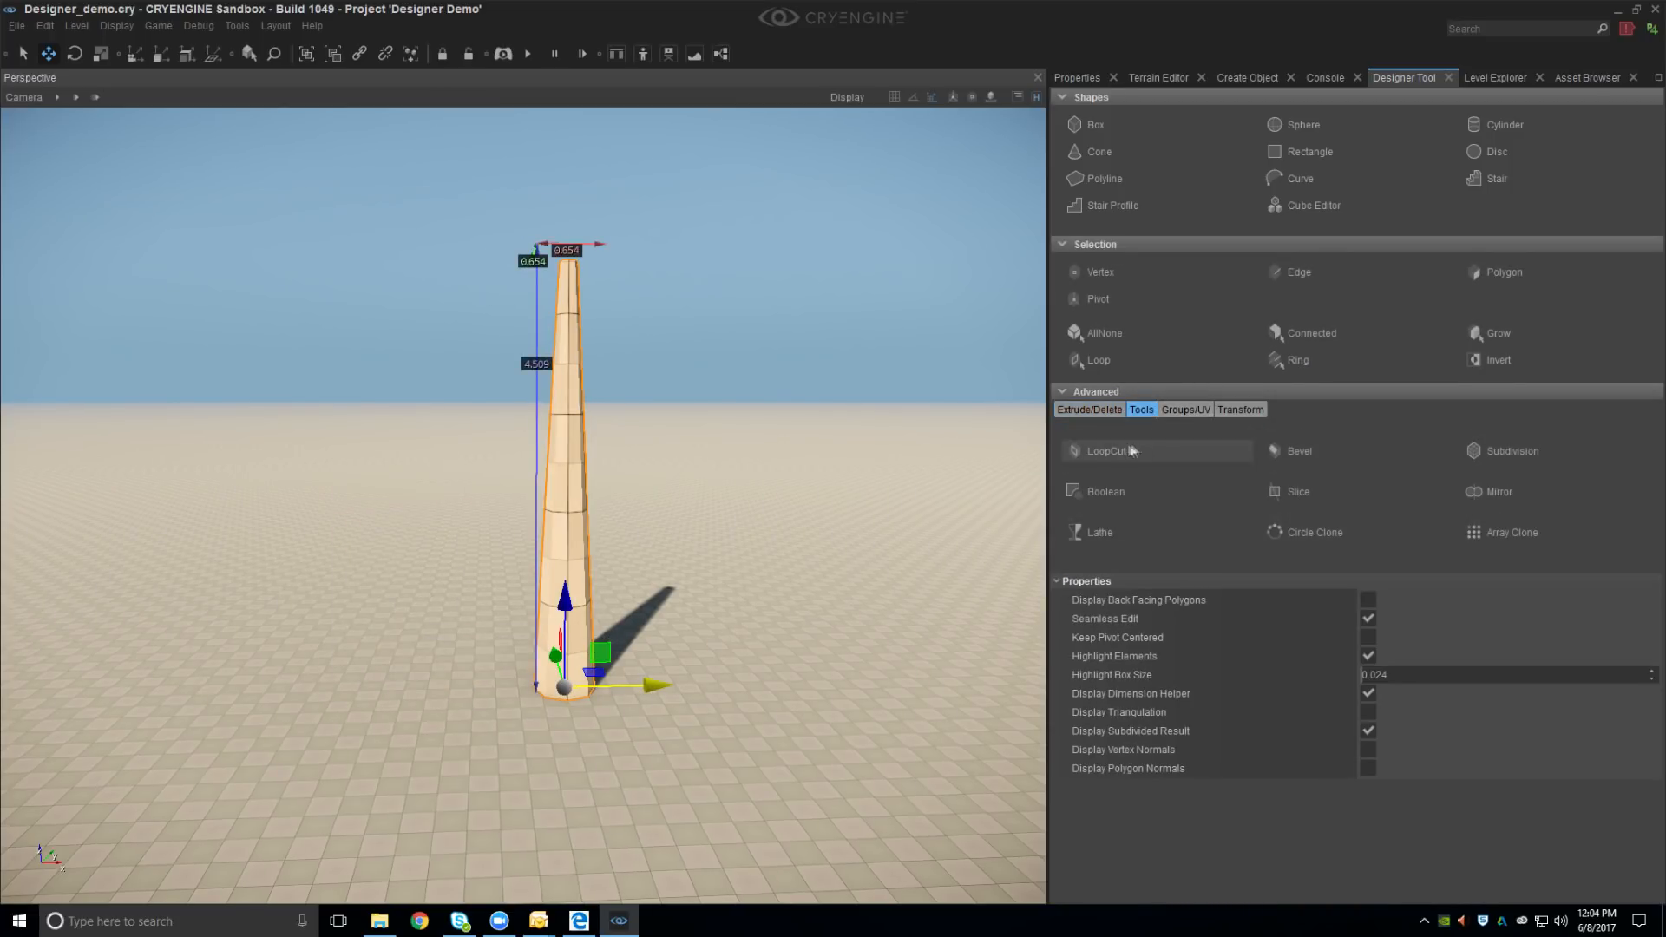
click(1106, 450)
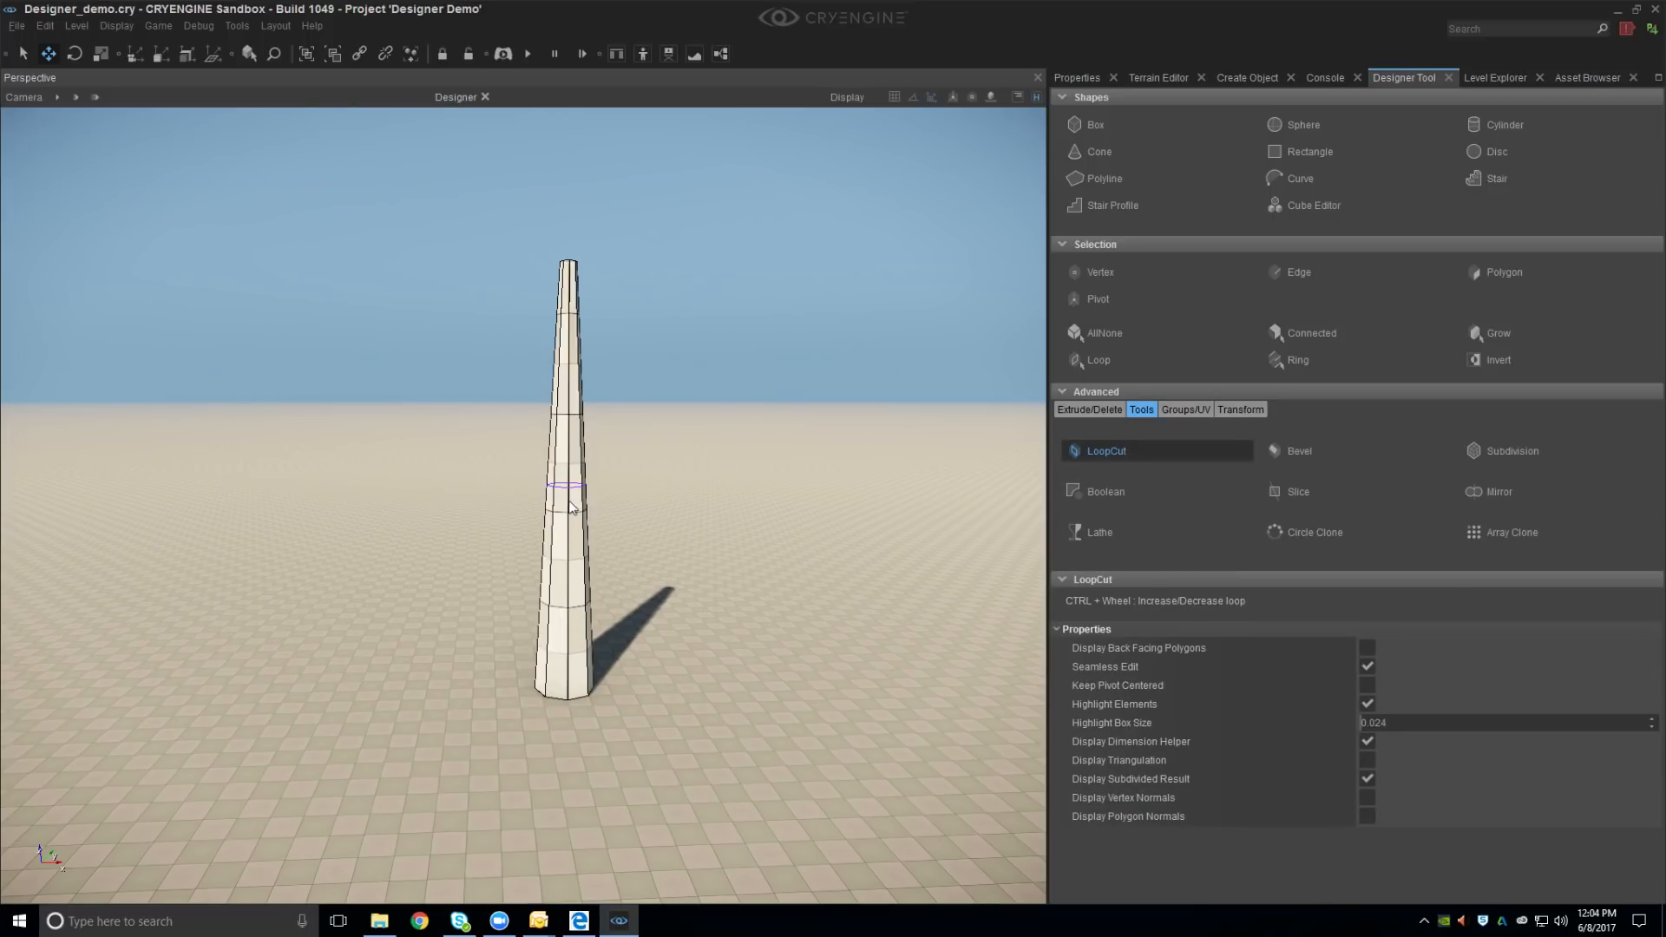
scroll(566, 508, up, 1)
ctrl+scroll(570, 510, up, 1)
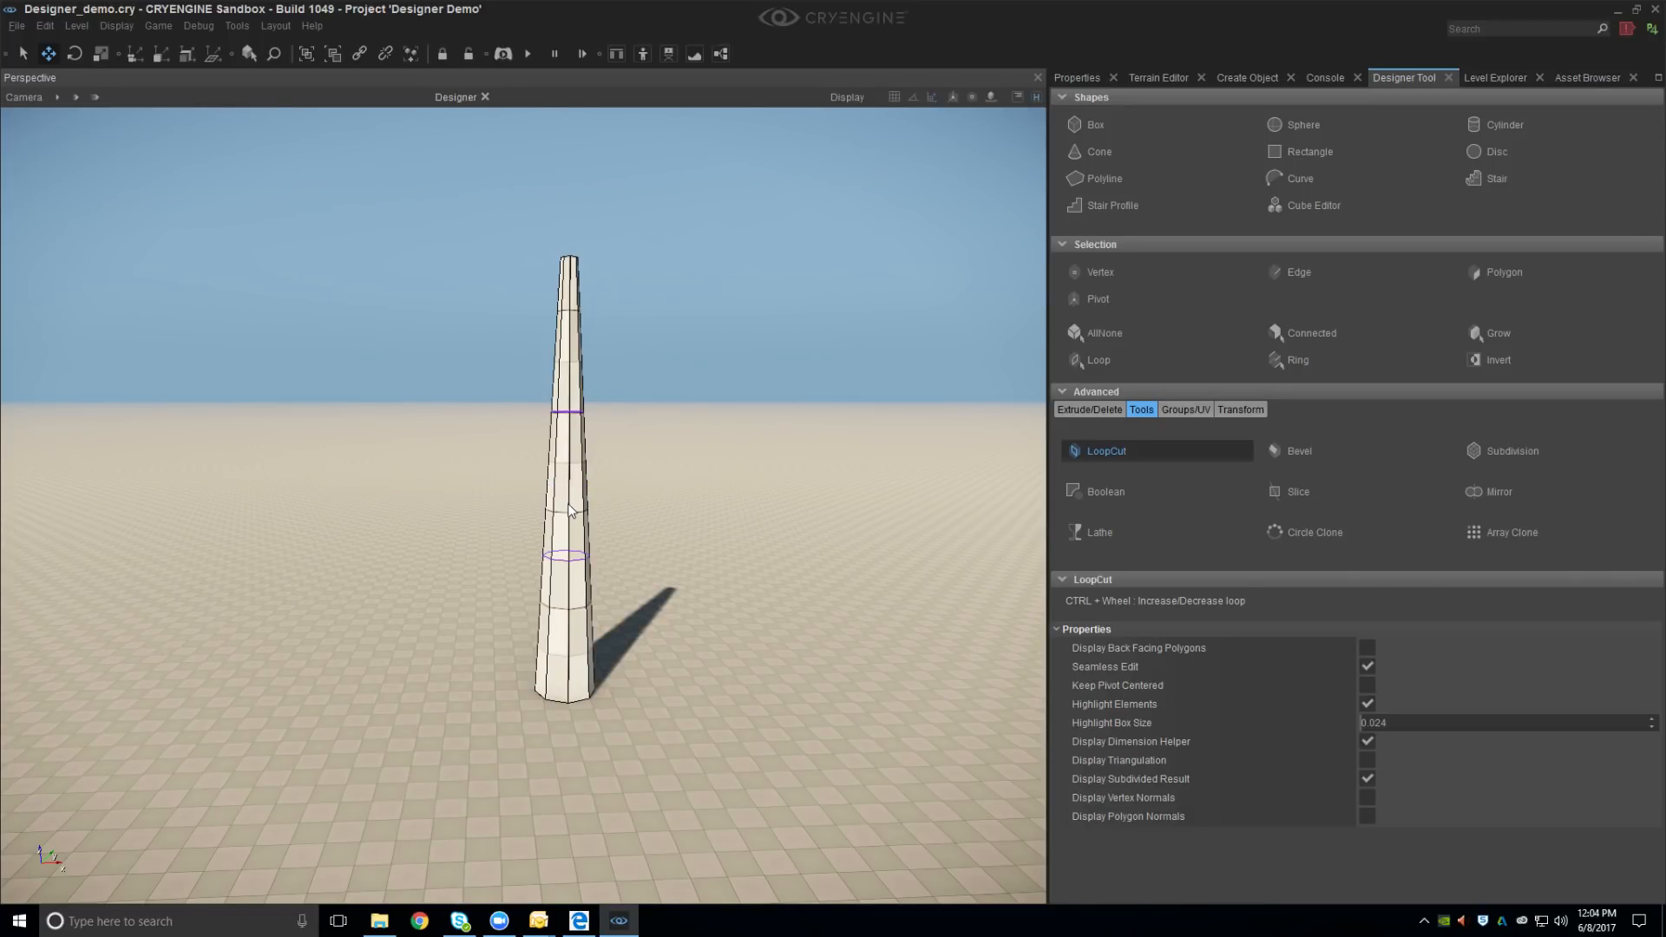
ctrl+scroll(570, 509, up, 1)
click(570, 510)
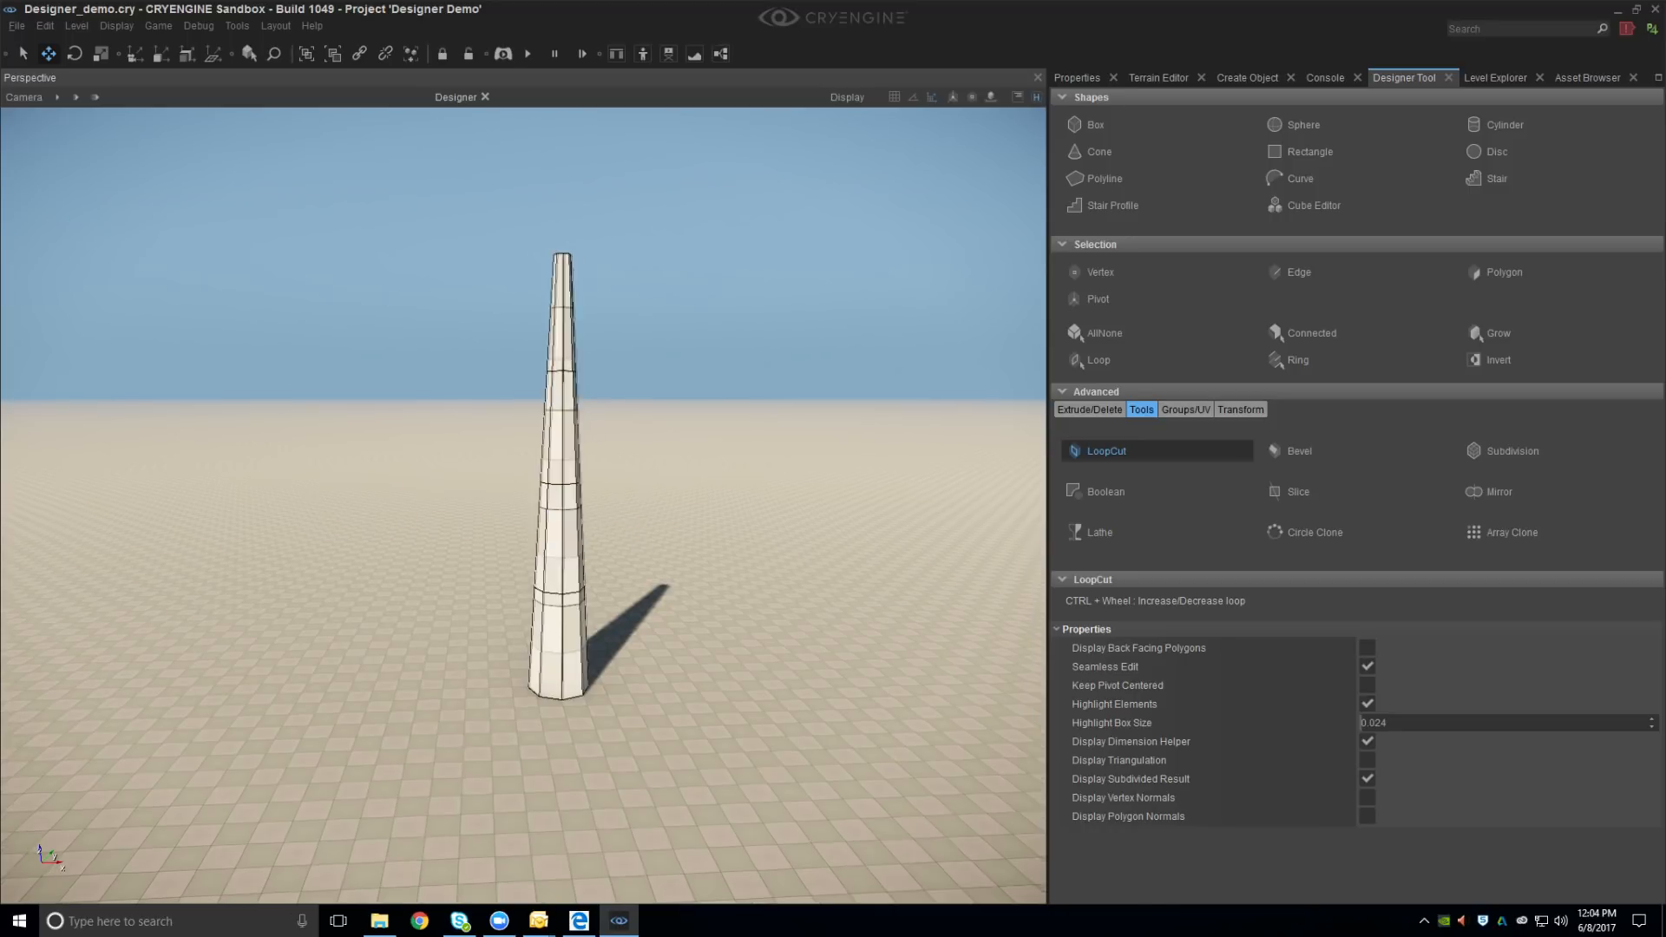
Apply a further loop cut around the upper part of the column and finish editing it
click(1104, 272)
scroll(659, 417, up, 4)
click(1128, 451)
scroll(572, 325, up, 3)
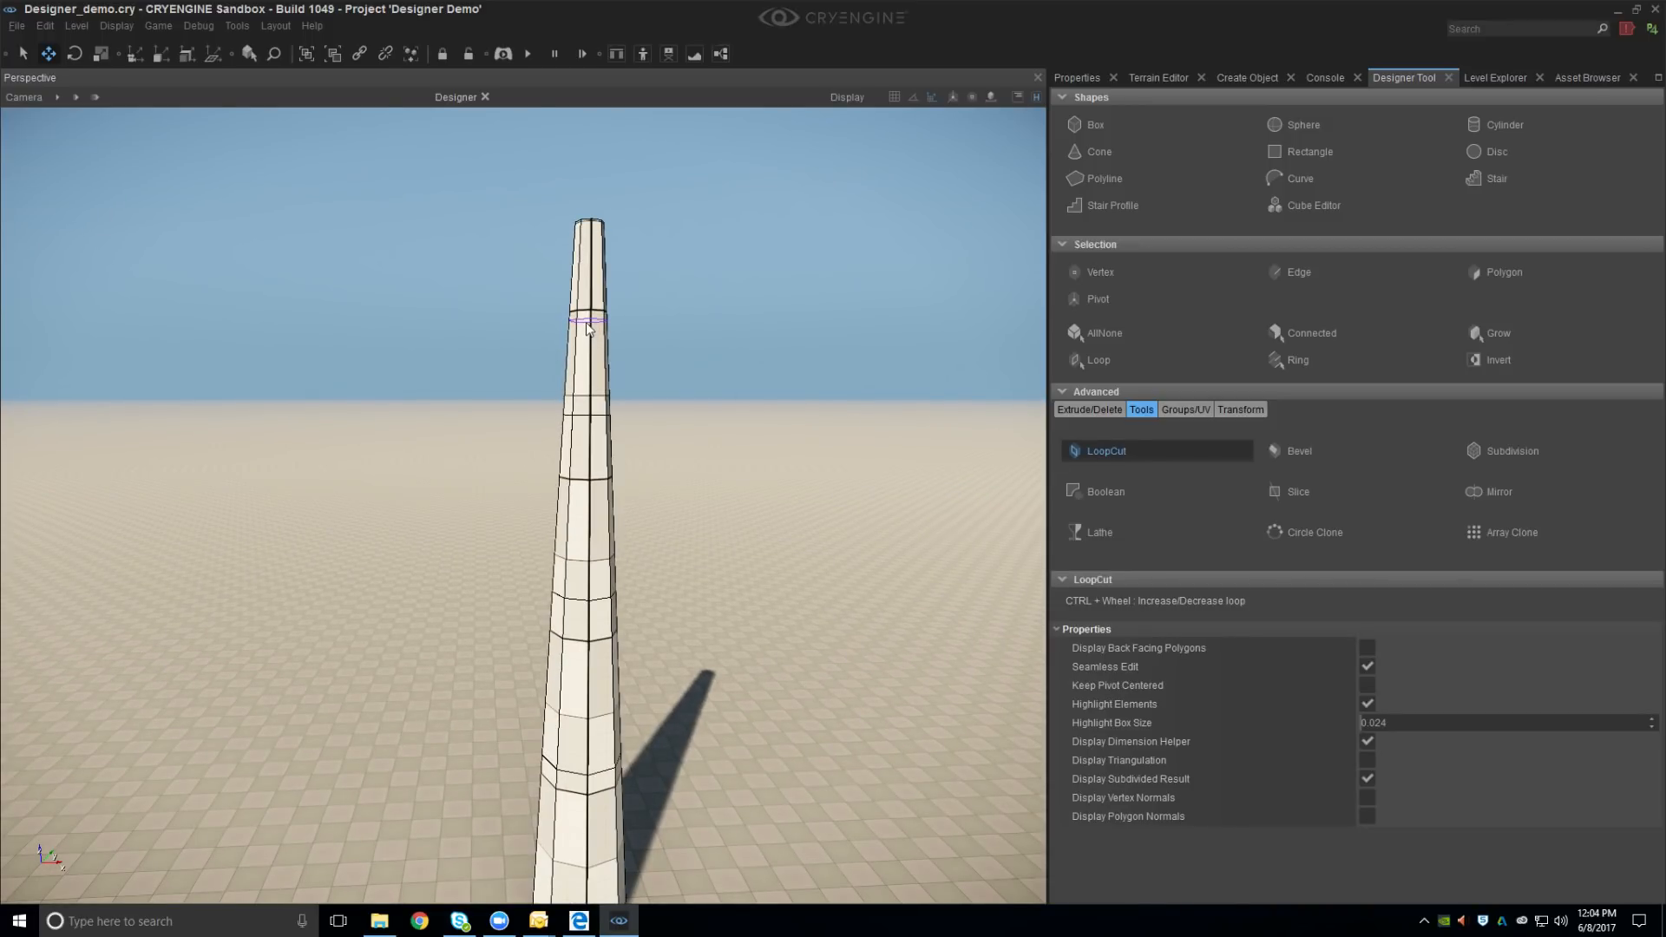
click(588, 421)
scroll(624, 696, down, 3)
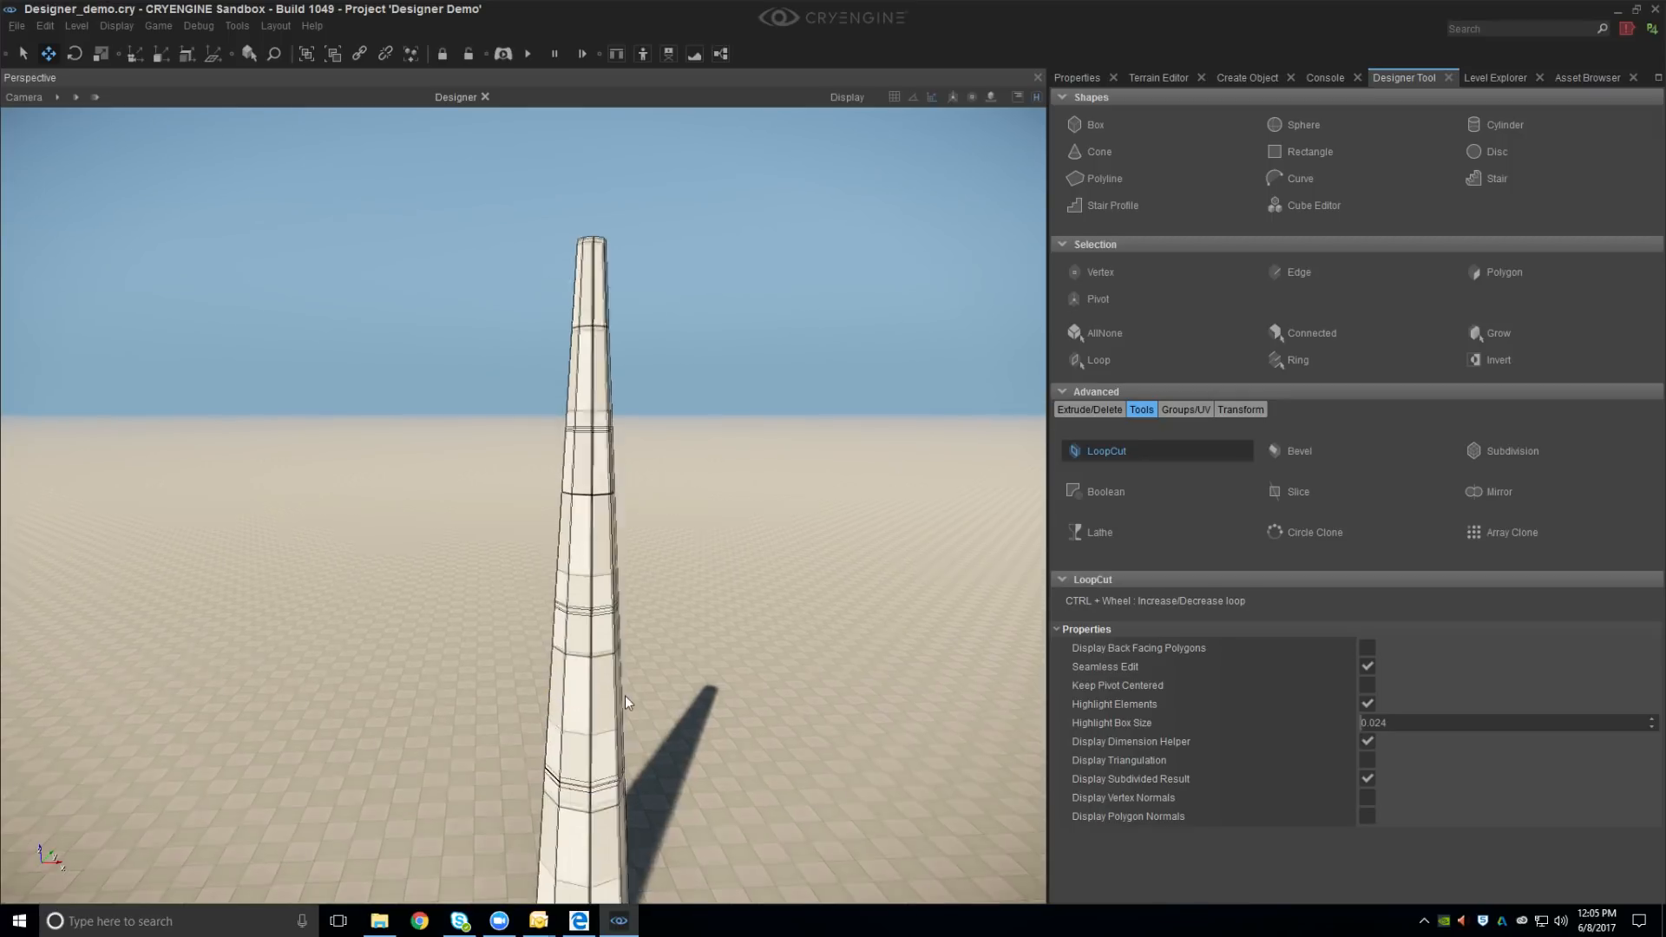
key(Escape)
scroll(637, 679, down, 2)
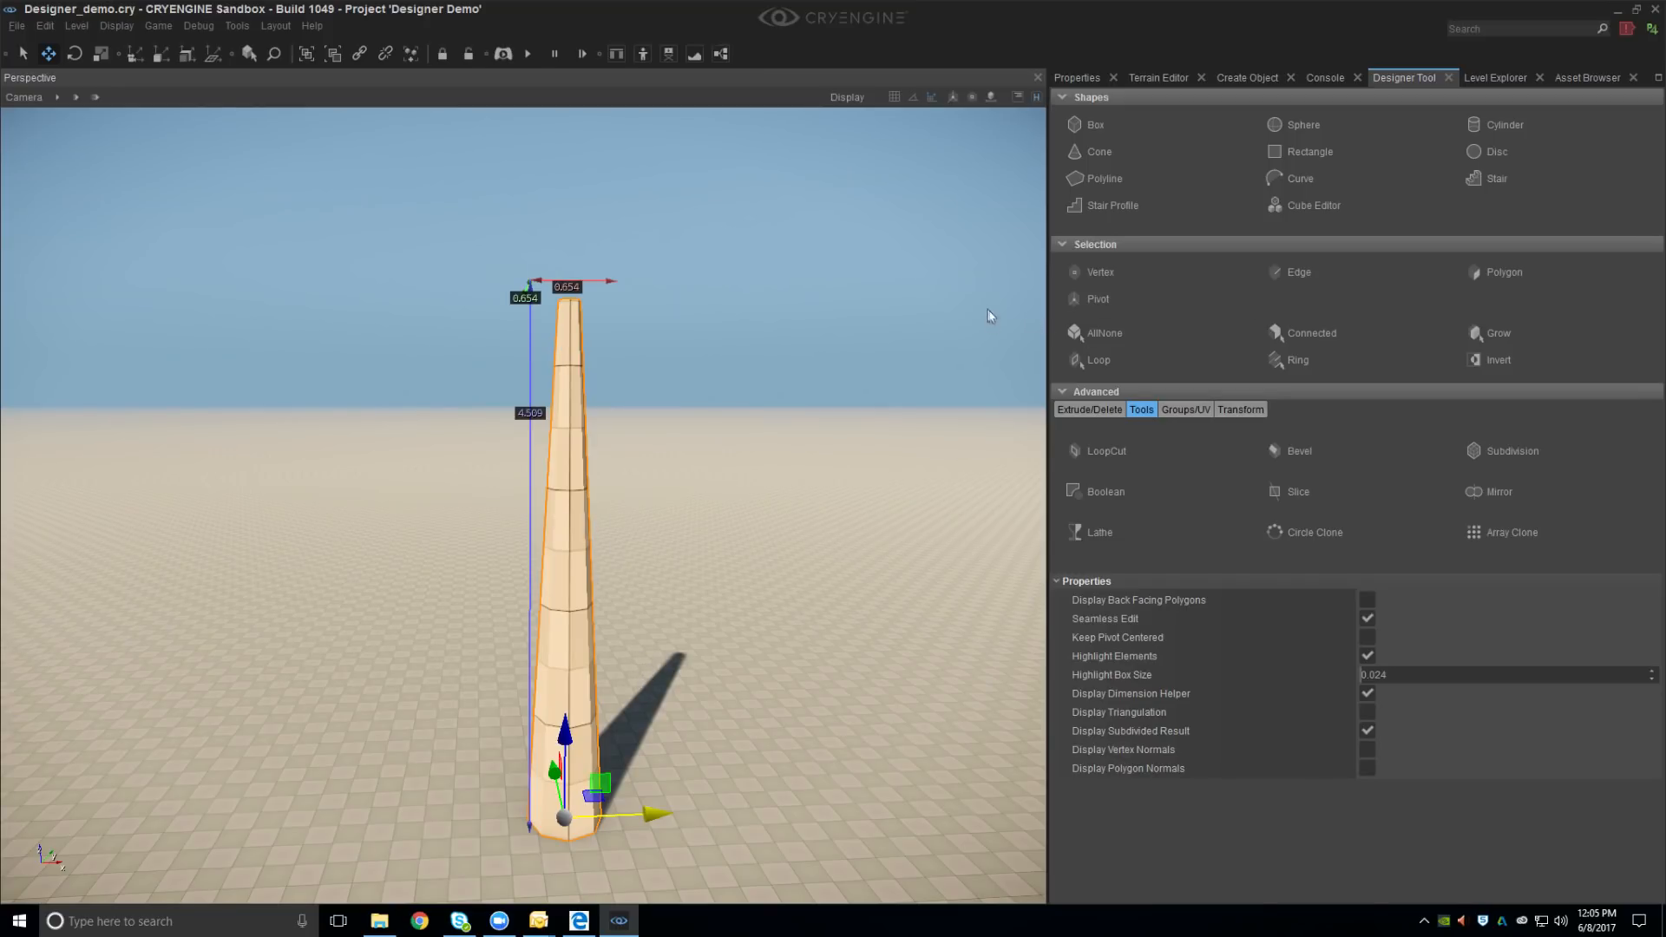
Open the Material Editor and dock it alongside the Designer Tool and Asset Browser
right_drag(706, 384, 705, 389)
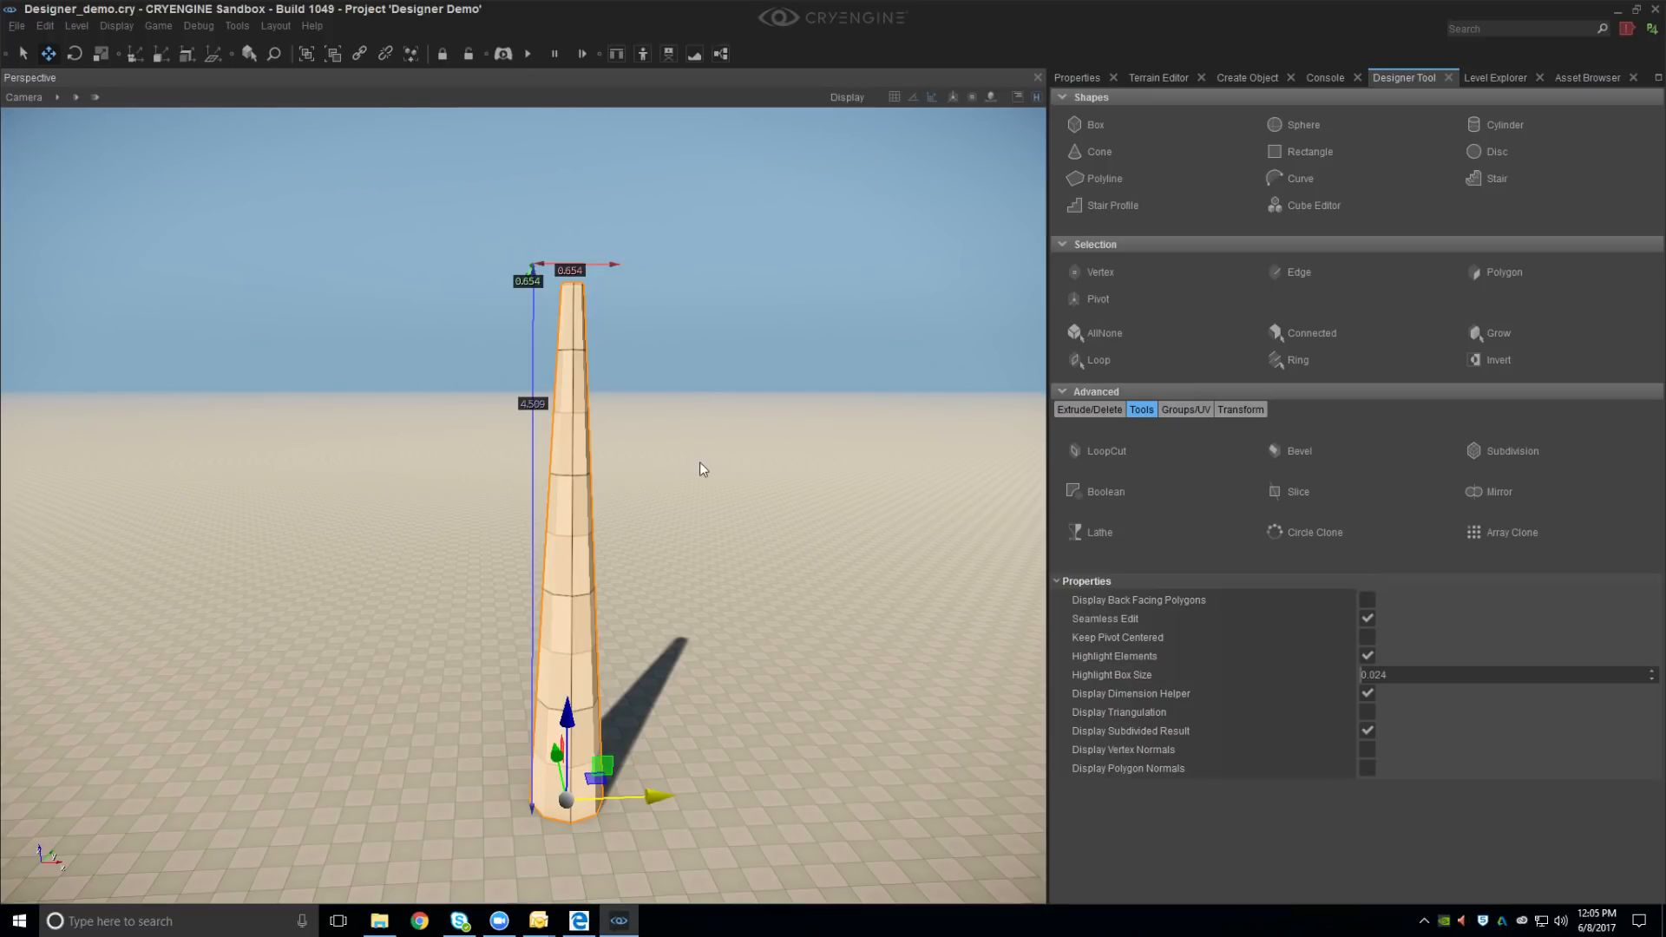
right_drag(698, 460, 701, 456)
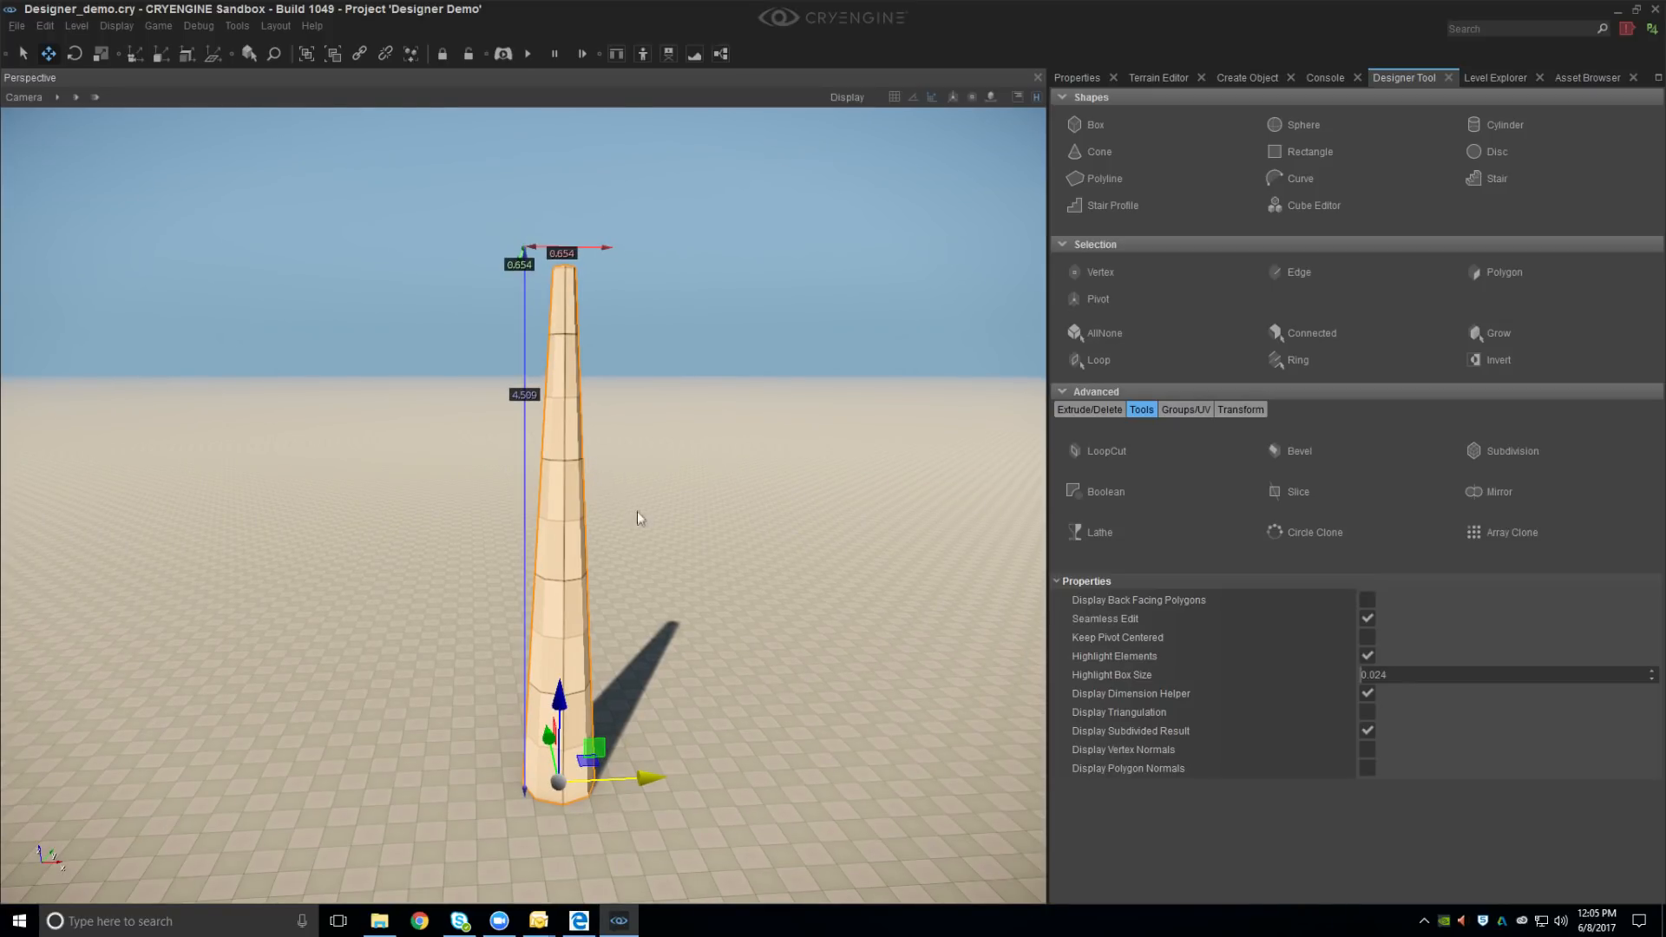
mouse_move(647, 507)
right_down()
mouse_move(725, 533)
mouse_move(555, 507)
mouse_move(634, 506)
right_up()
key(d)
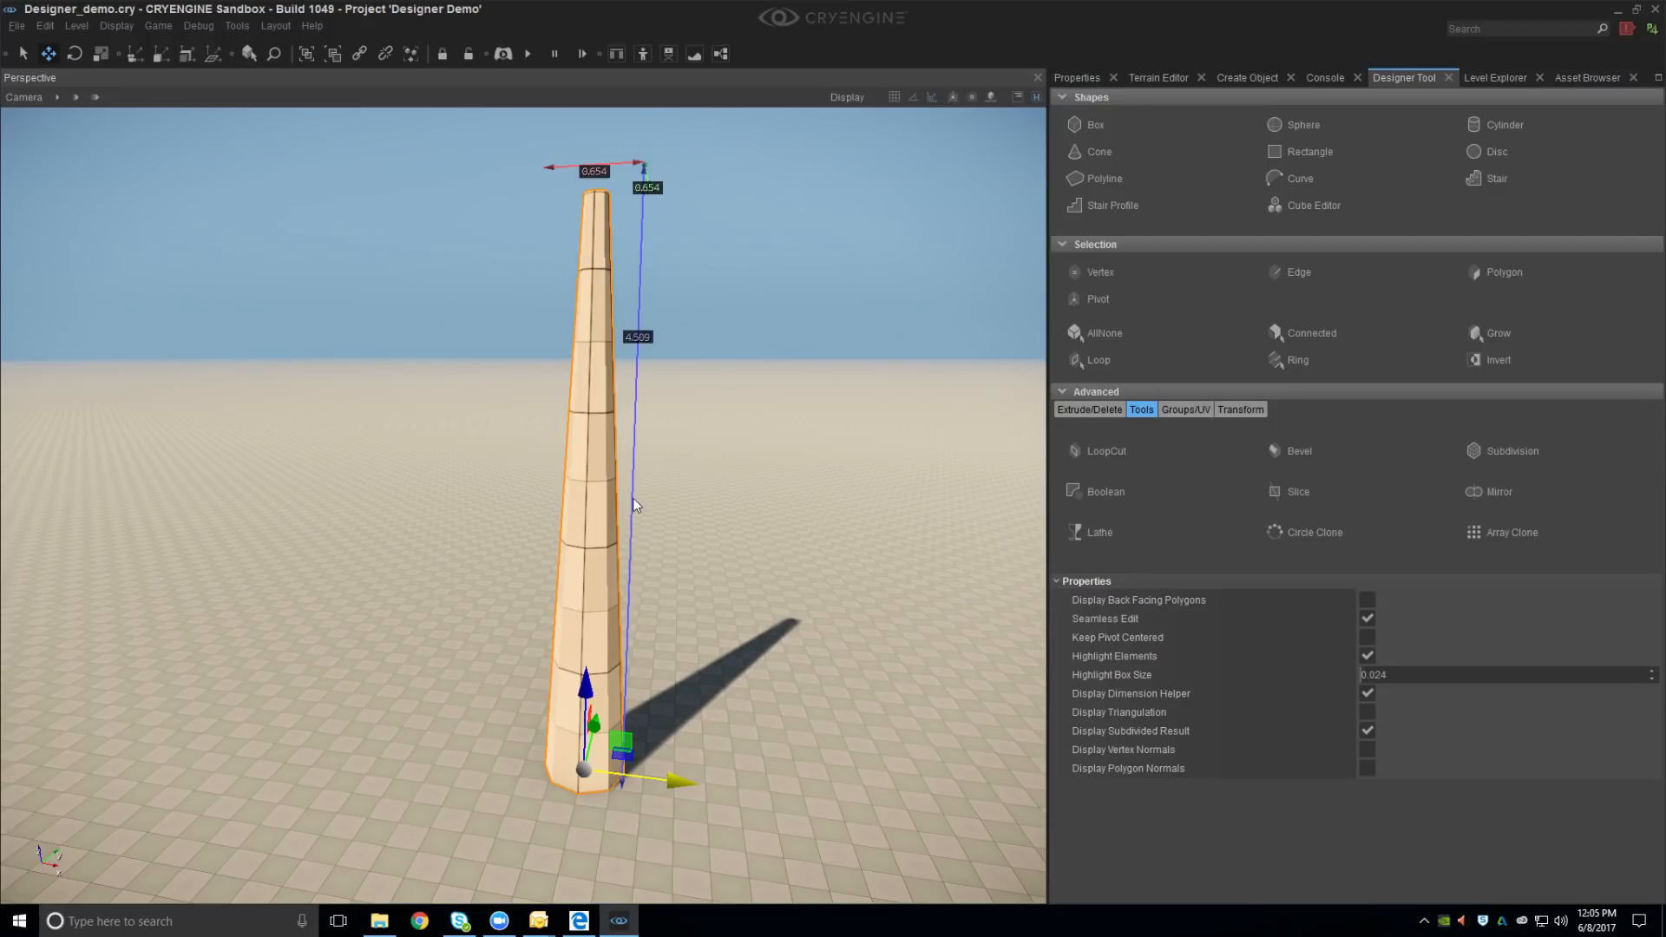
key(m)
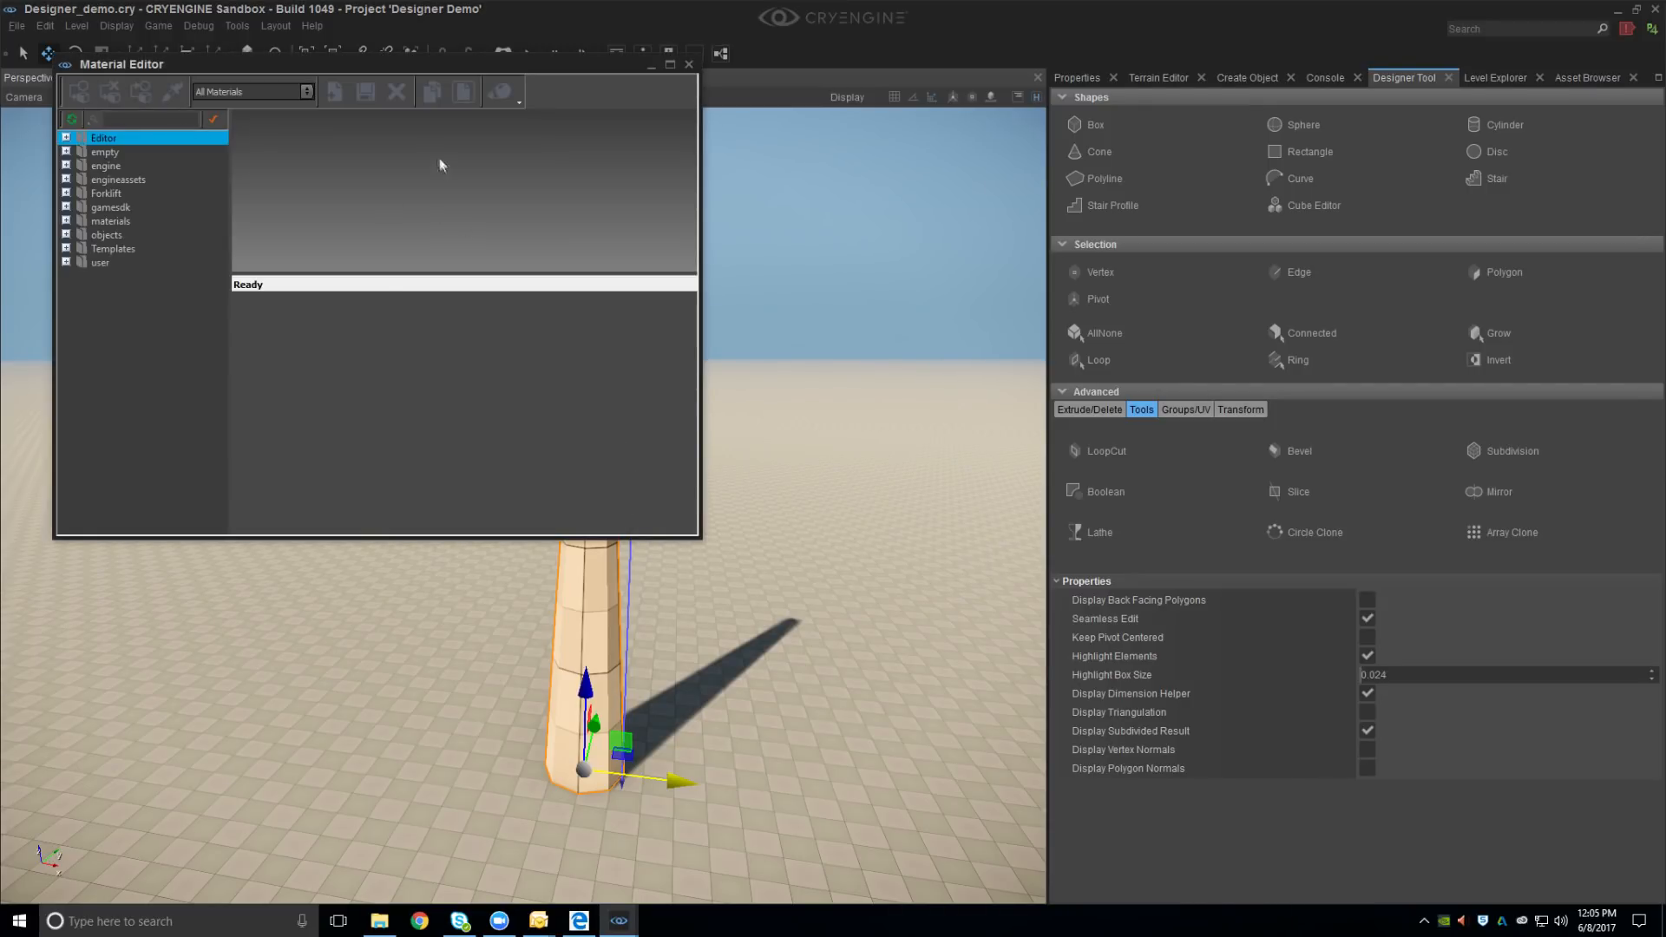
drag(340, 65, 573, 261)
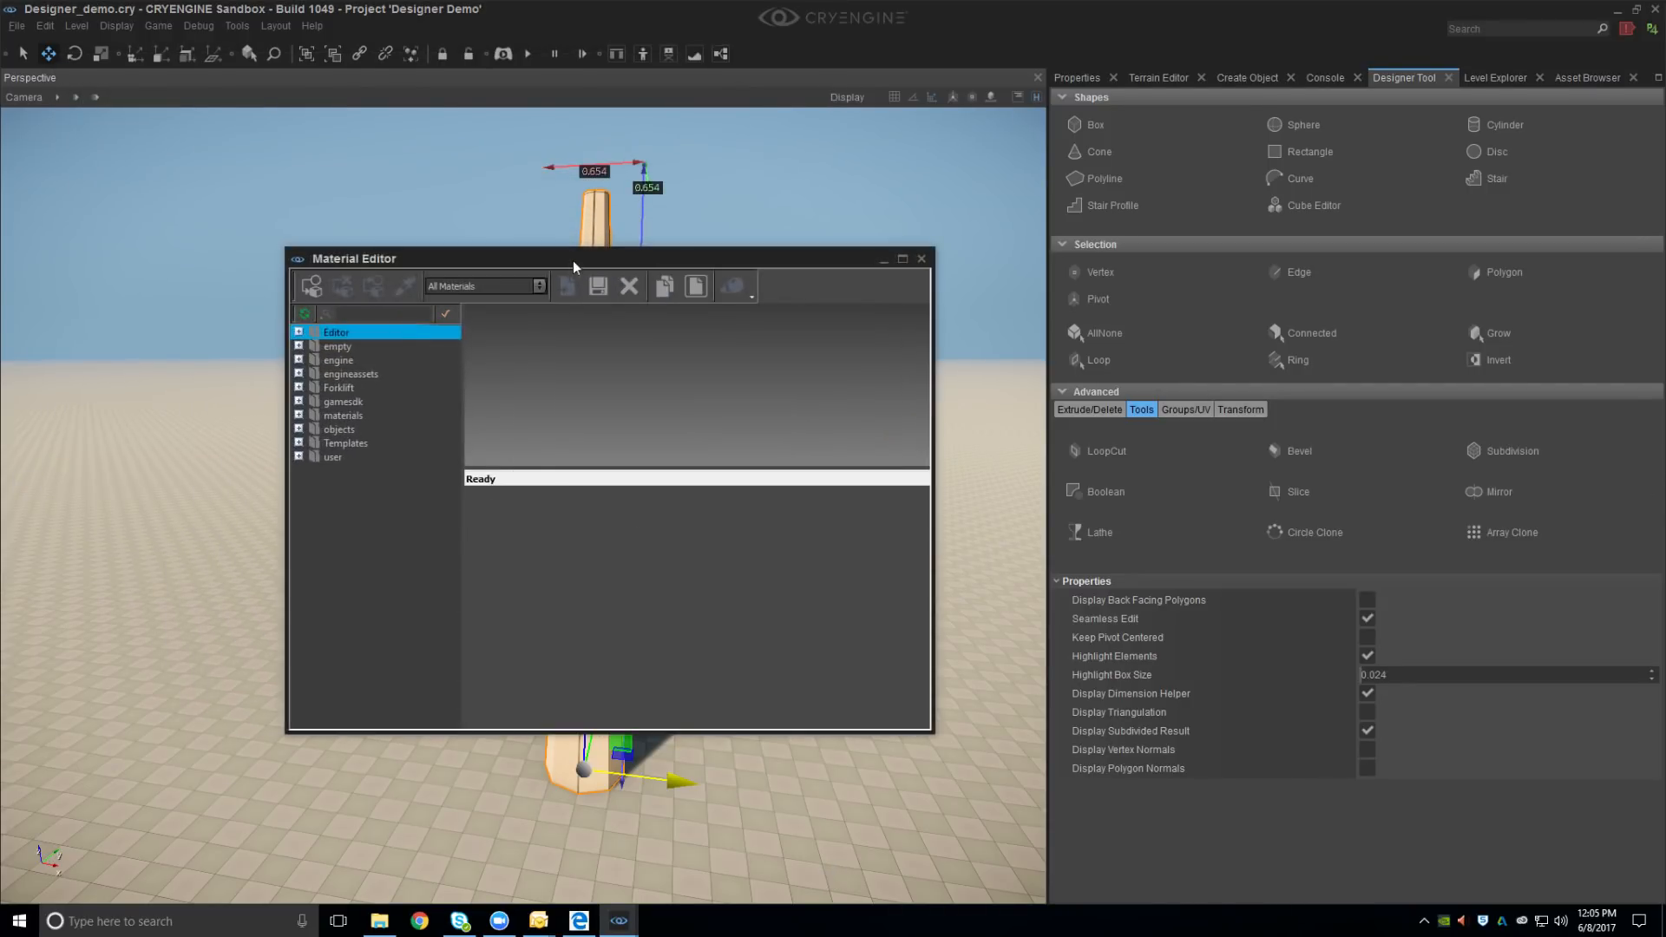
drag(439, 260, 1365, 492)
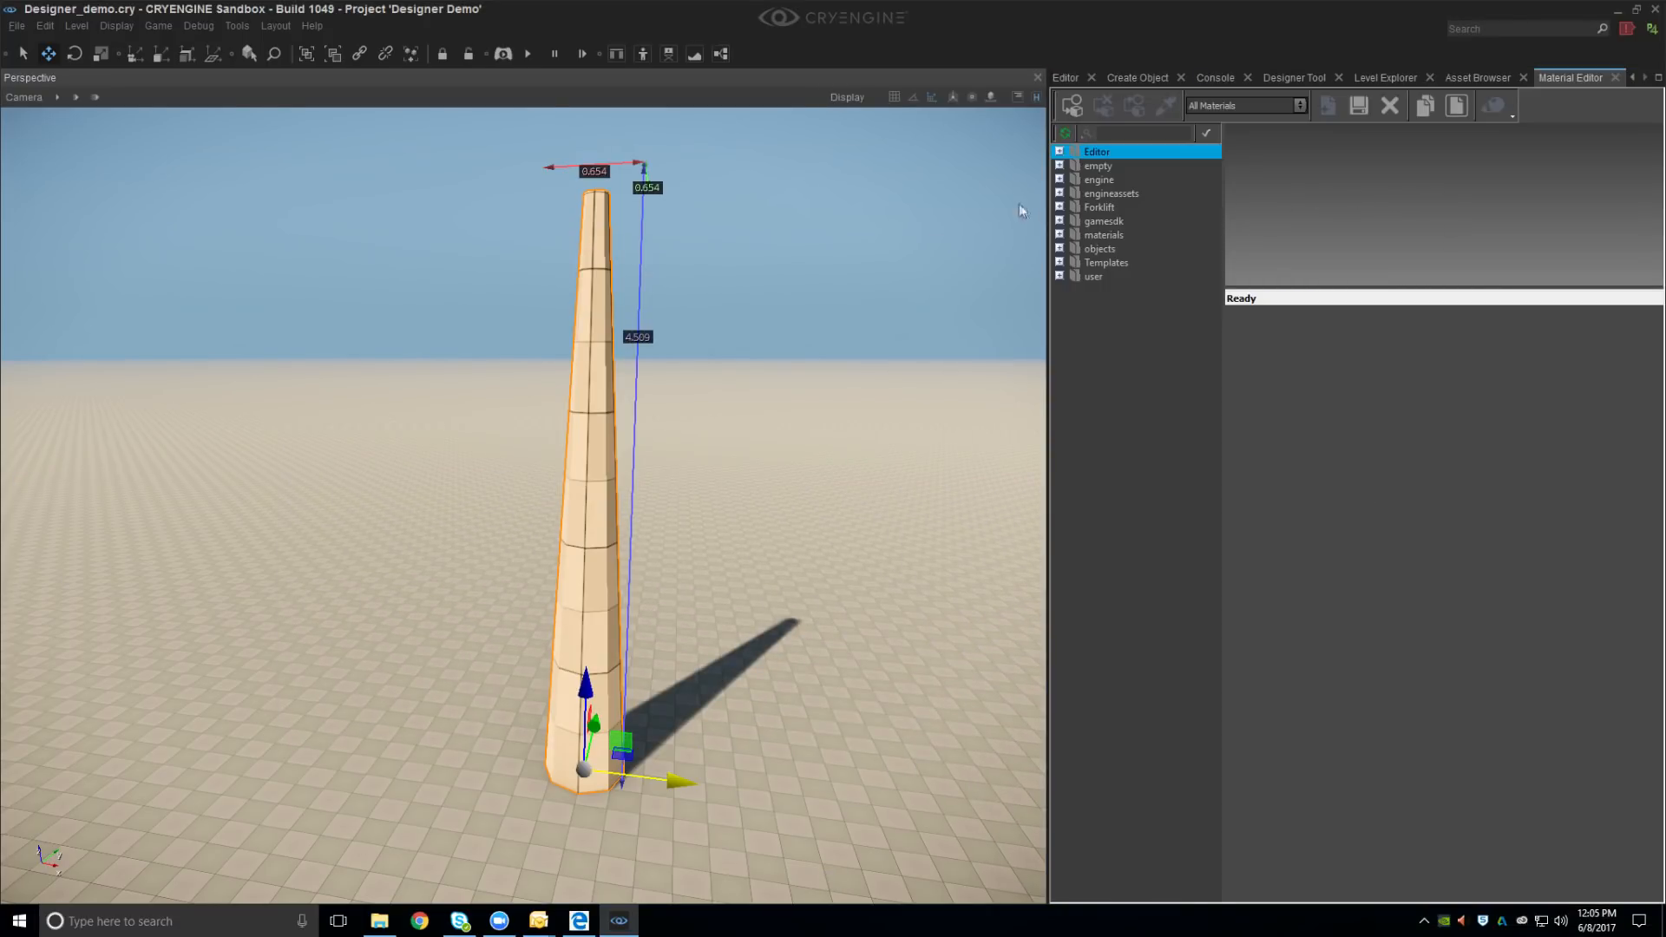
Assign the default_mulimaterial from the materials folder to the selected tapered column
double_click(1101, 234)
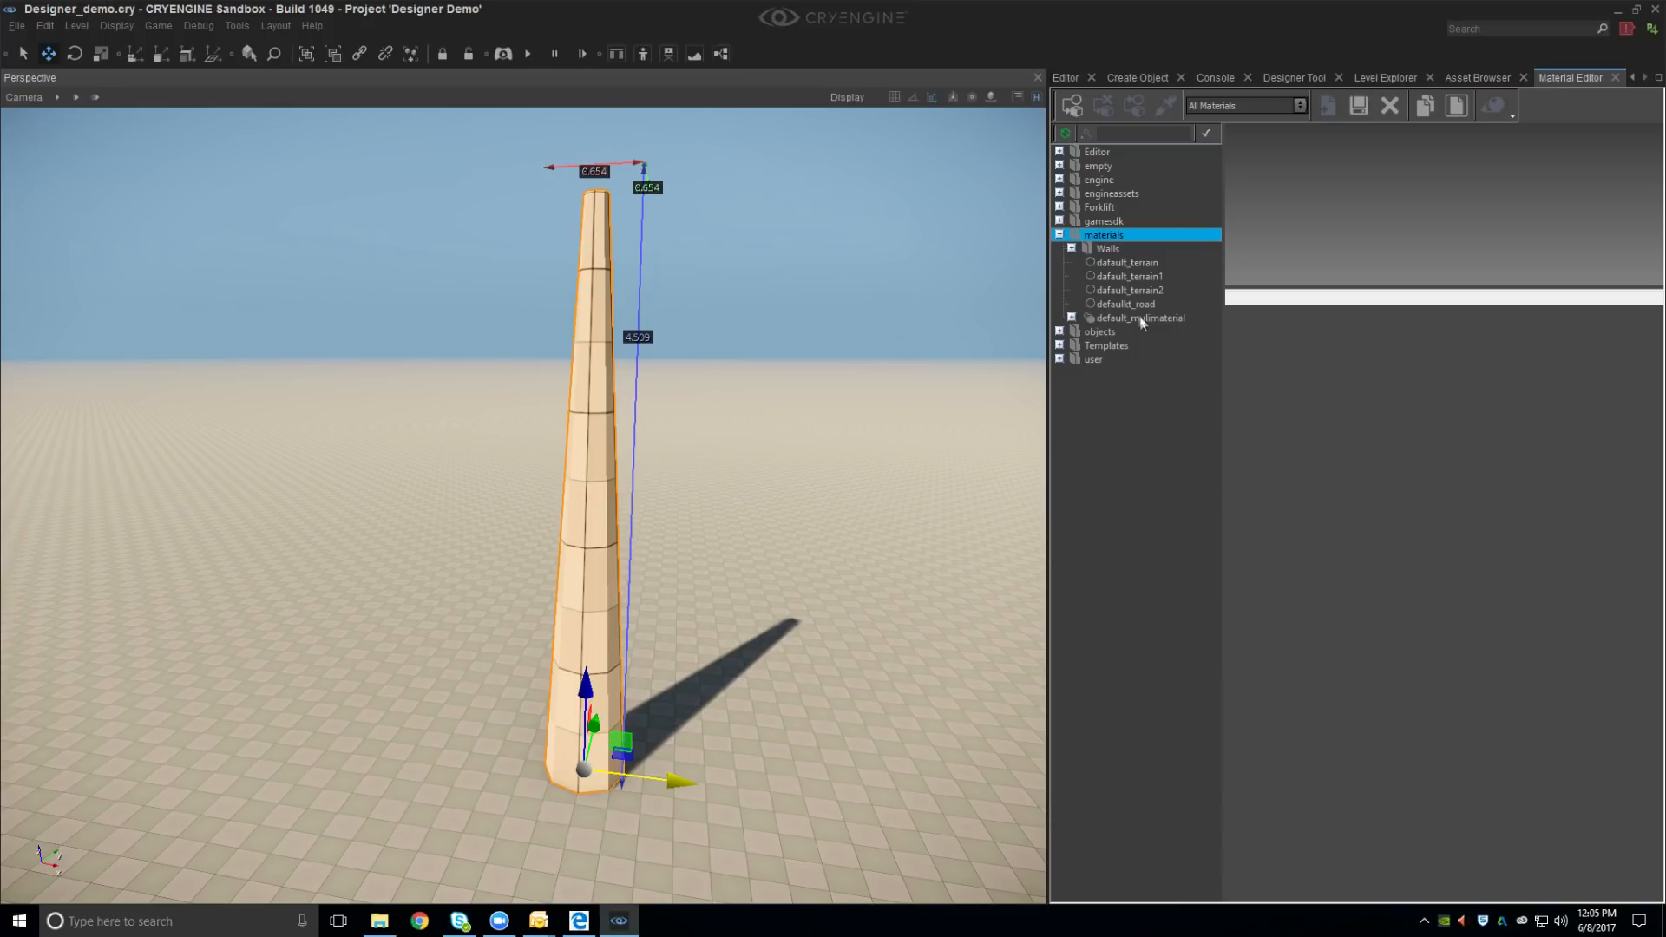
click(1138, 318)
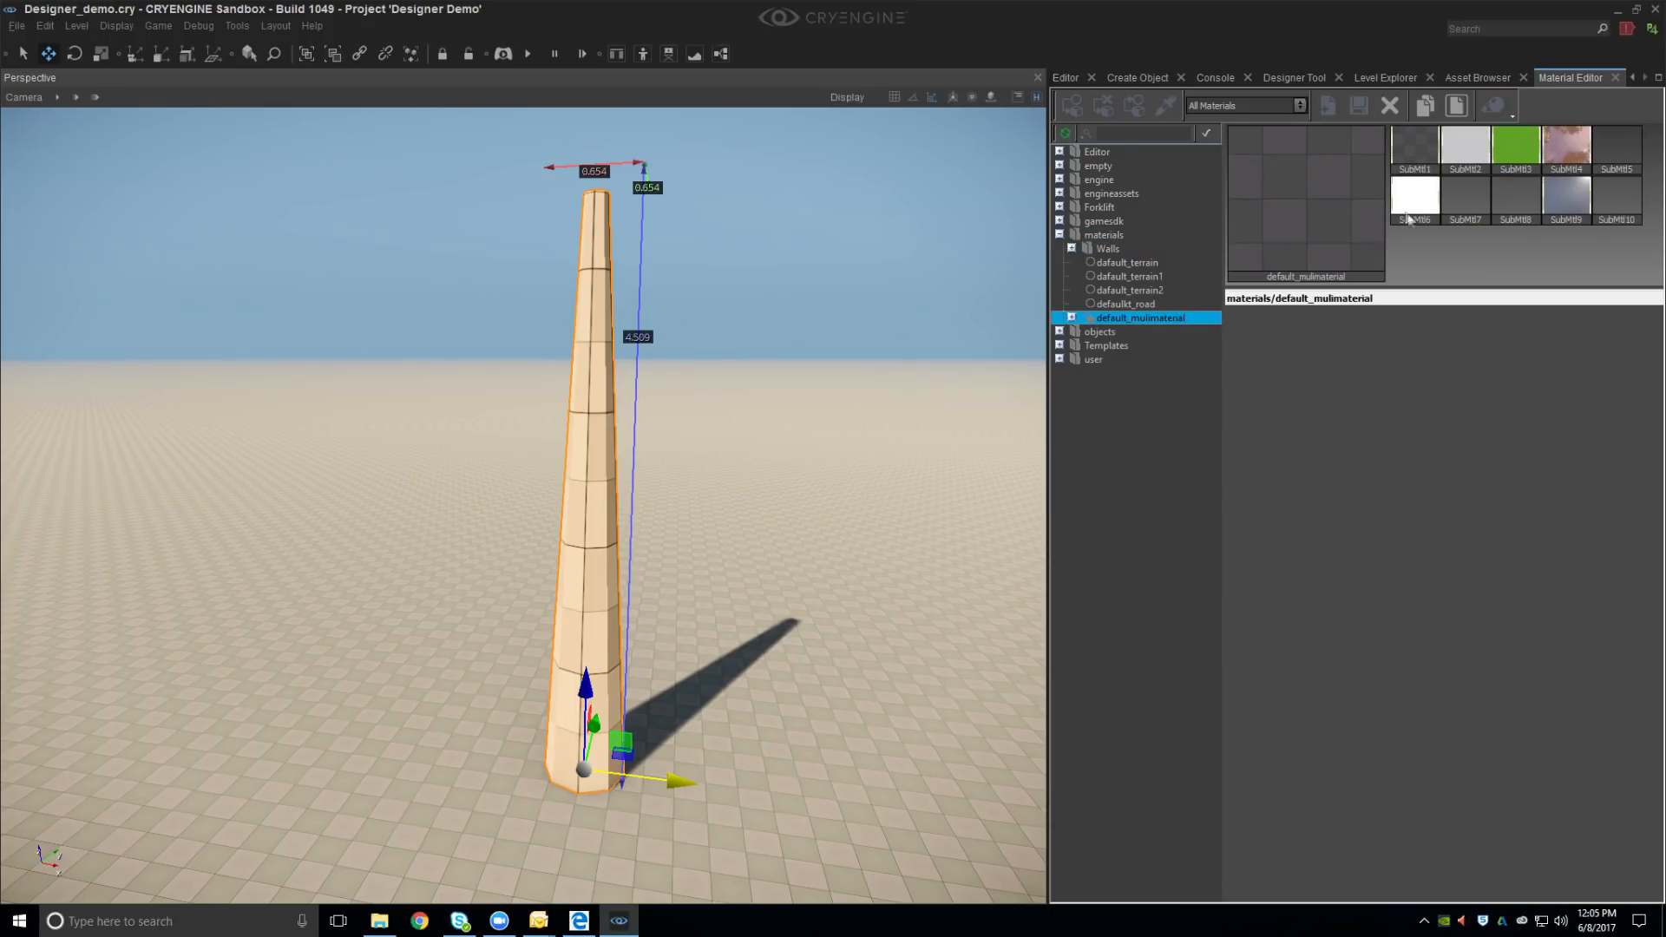
right_drag(571, 585, 584, 603)
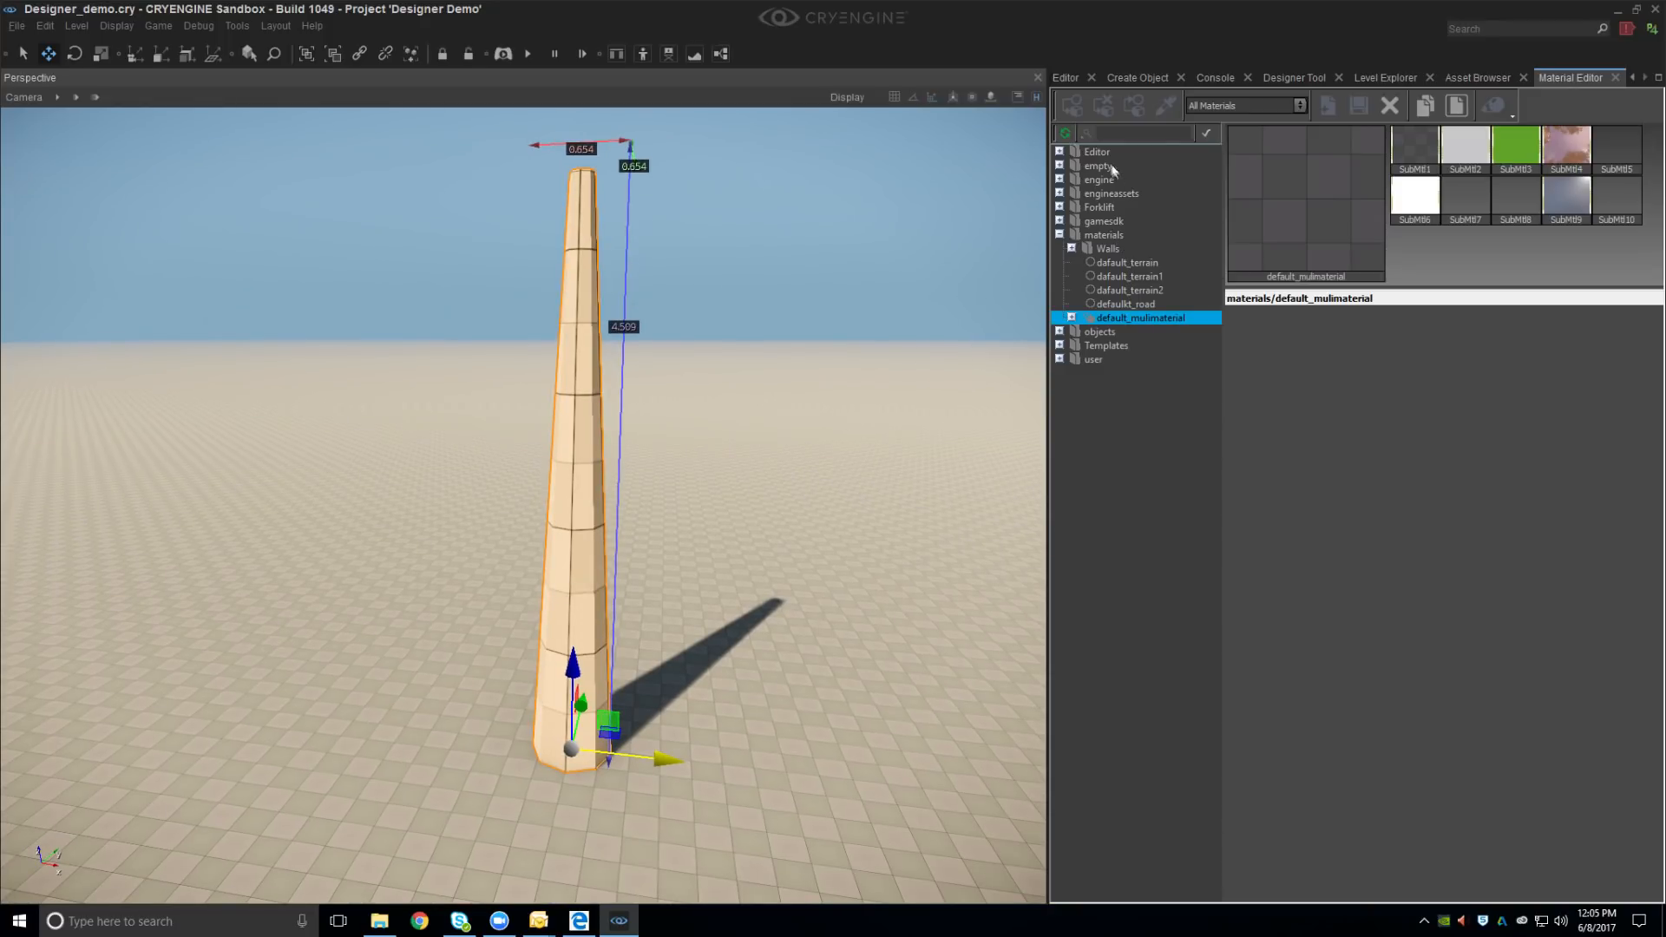
click(1076, 113)
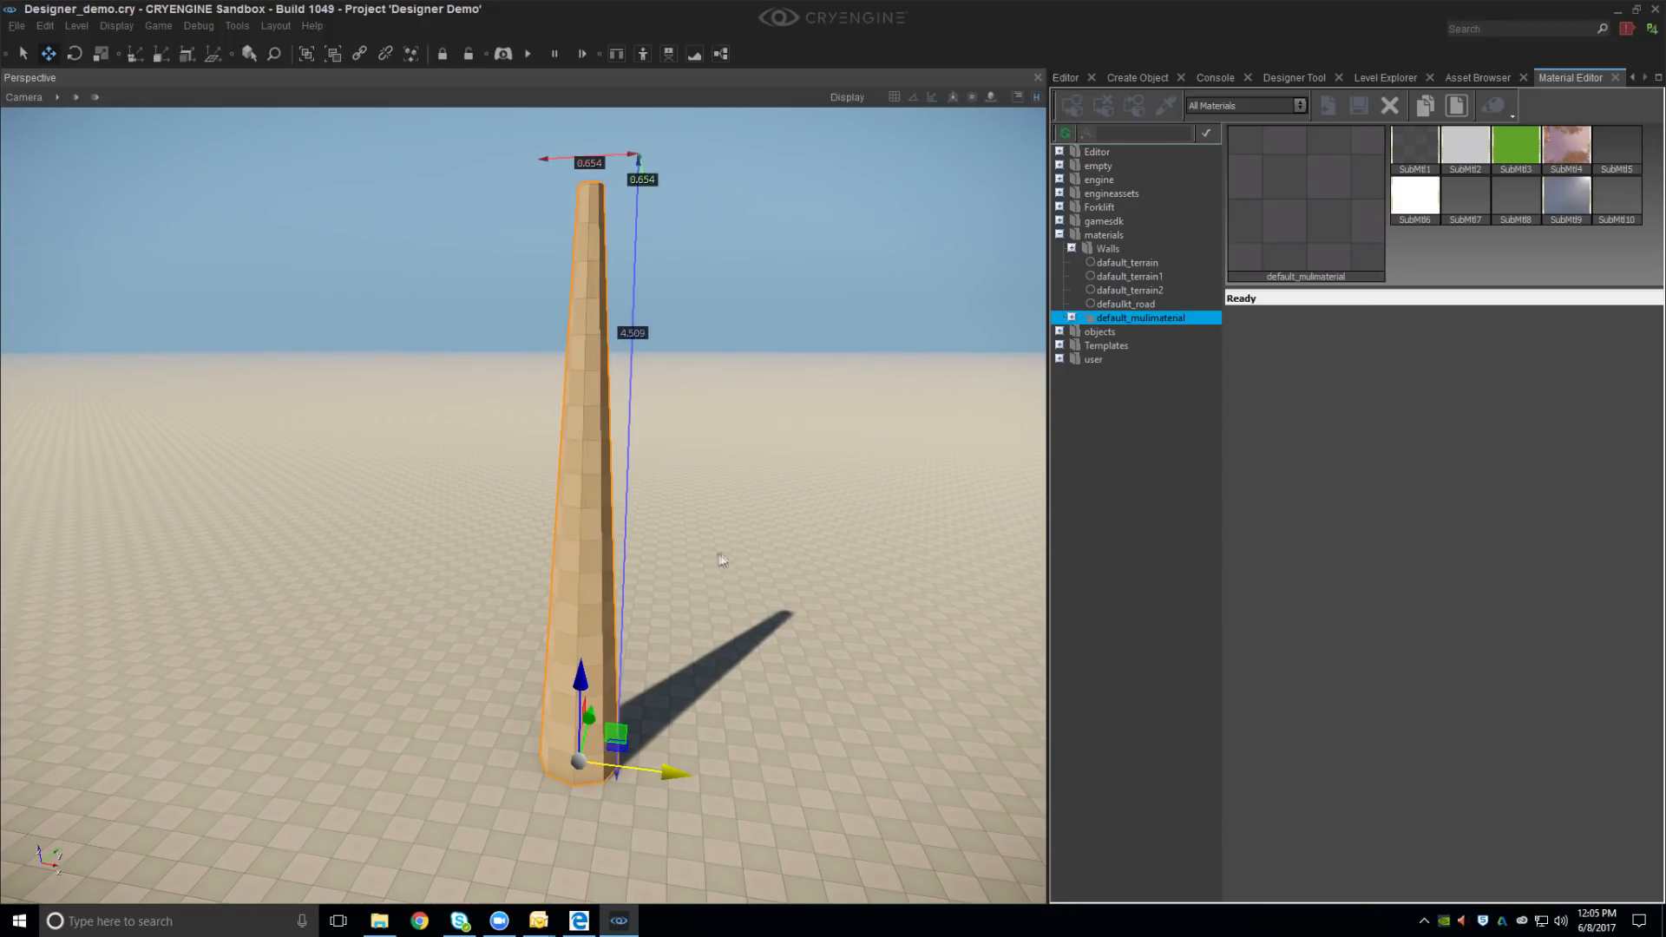
right_drag(719, 555, 752, 537)
right_drag(595, 646, 605, 644)
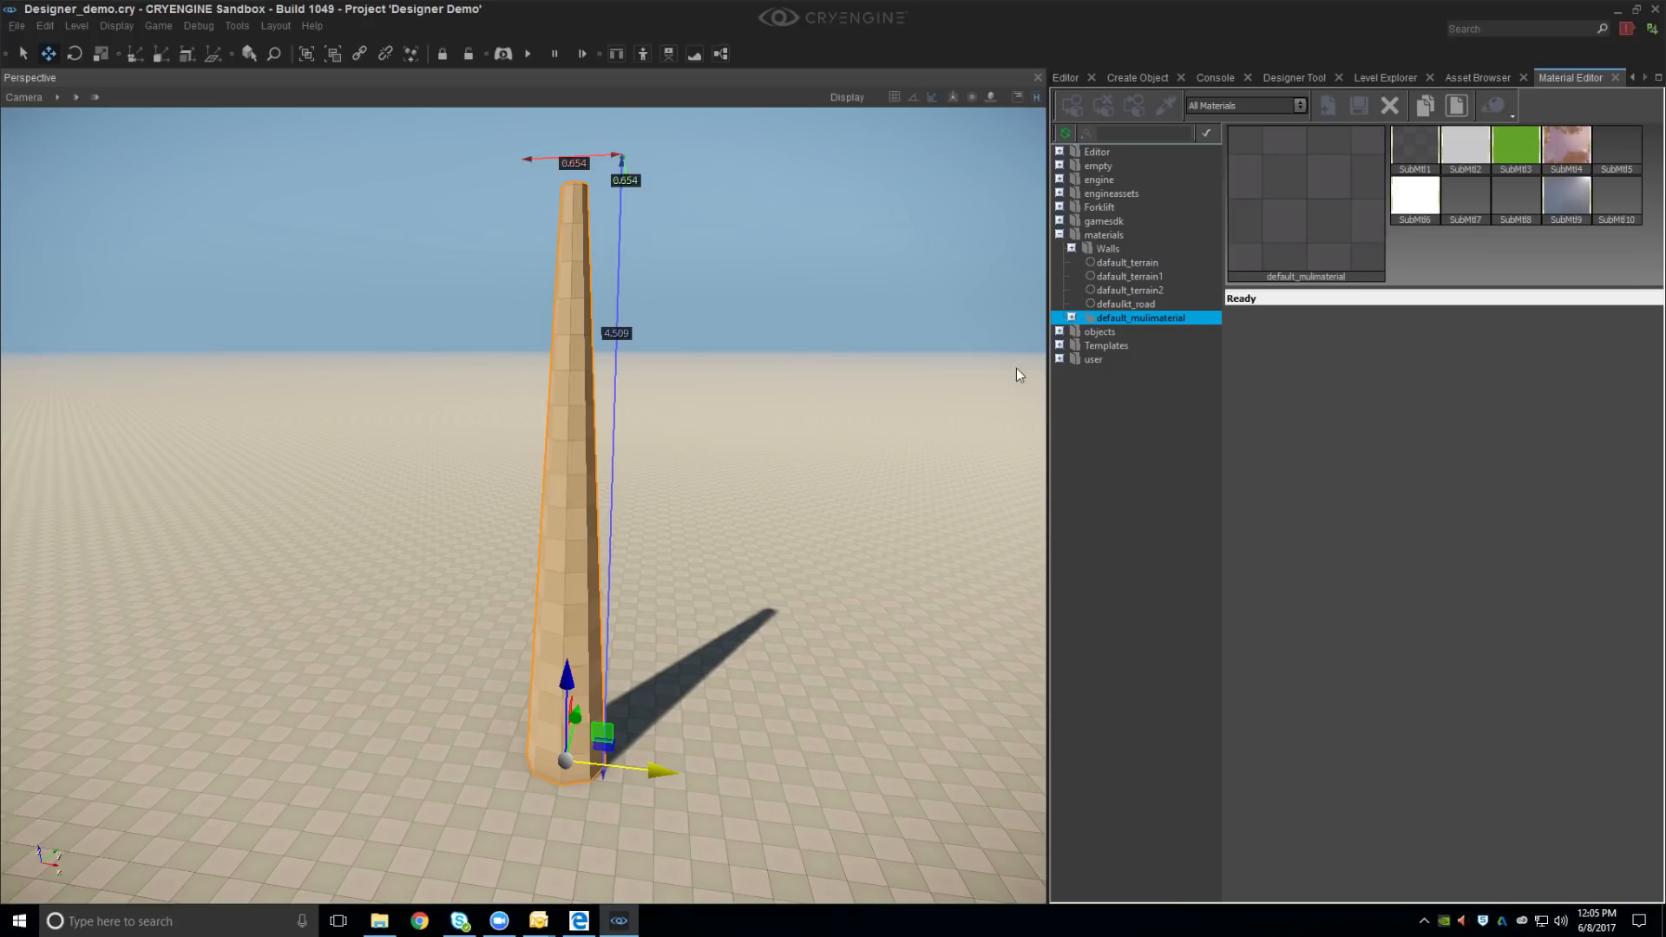
right_drag(841, 443, 852, 450)
click(841, 444)
mouse_move(701, 588)
right_down()
mouse_move(705, 635)
mouse_move(705, 602)
right_up()
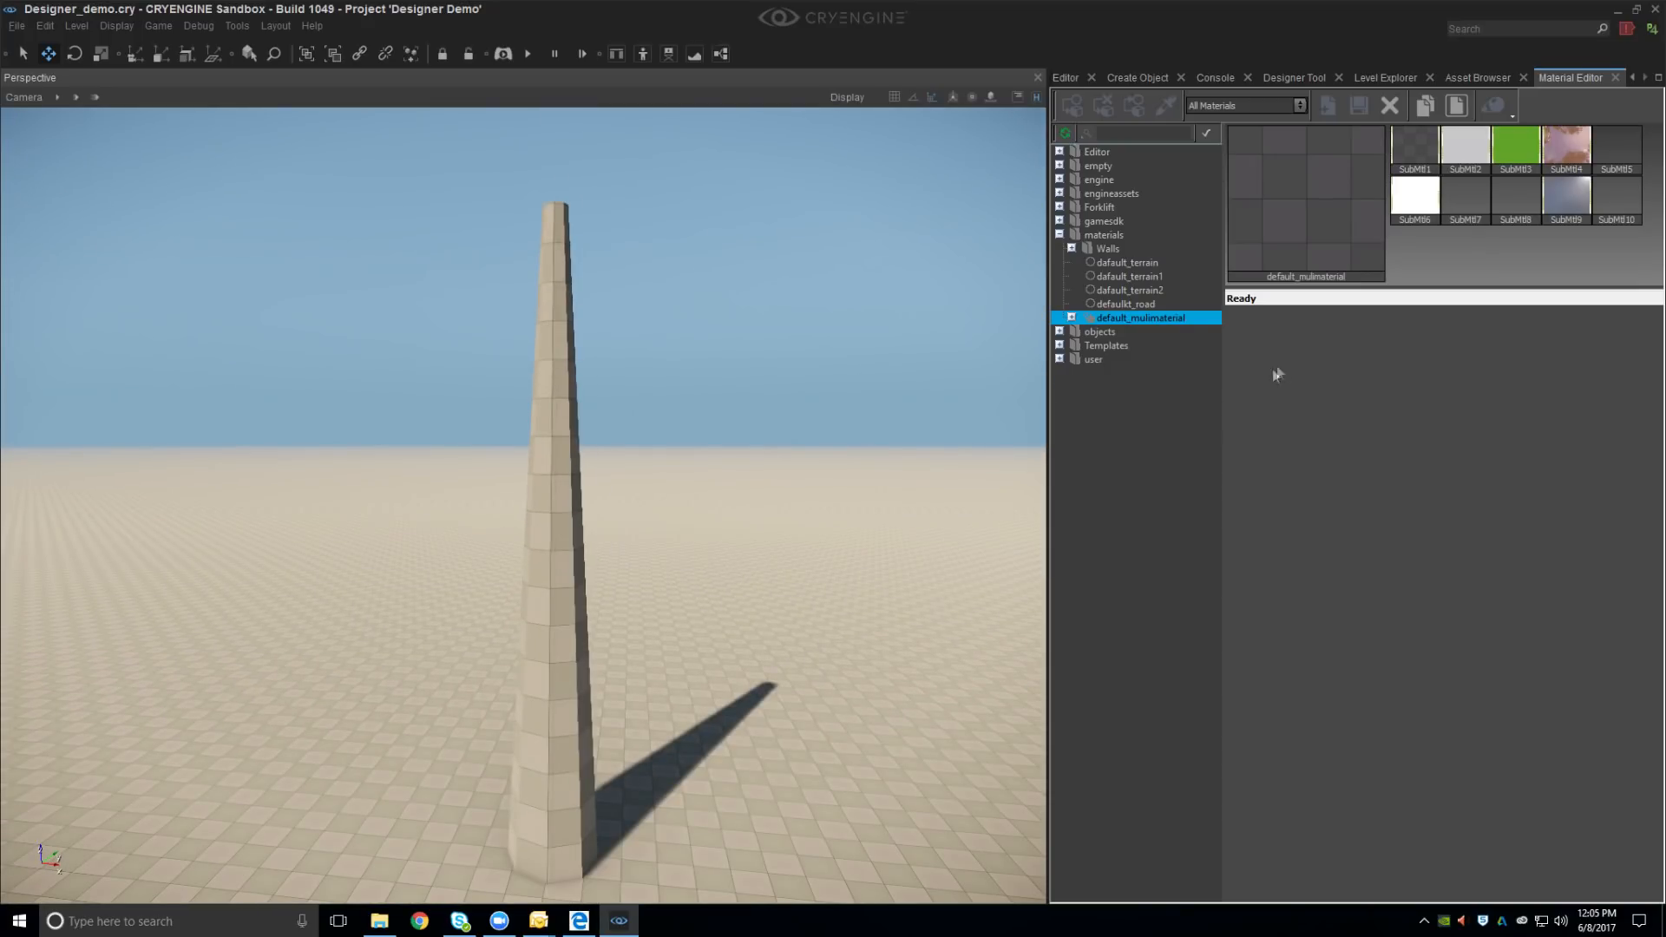
right_drag(954, 489, 954, 508)
click(576, 550)
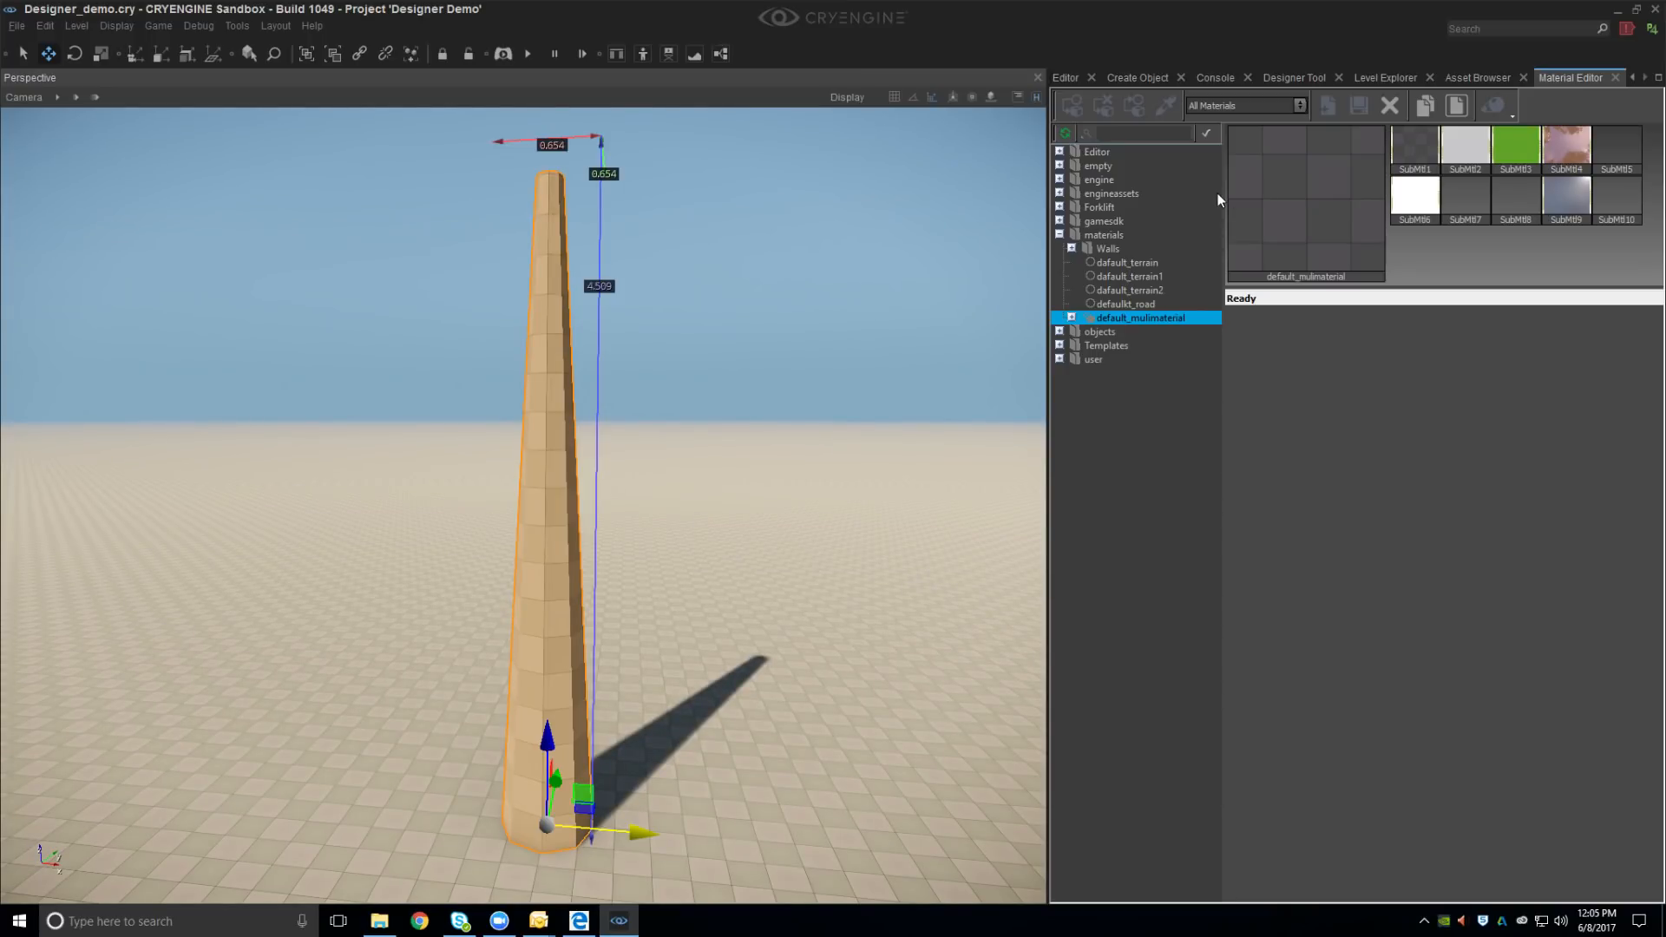
right_drag(691, 334, 692, 340)
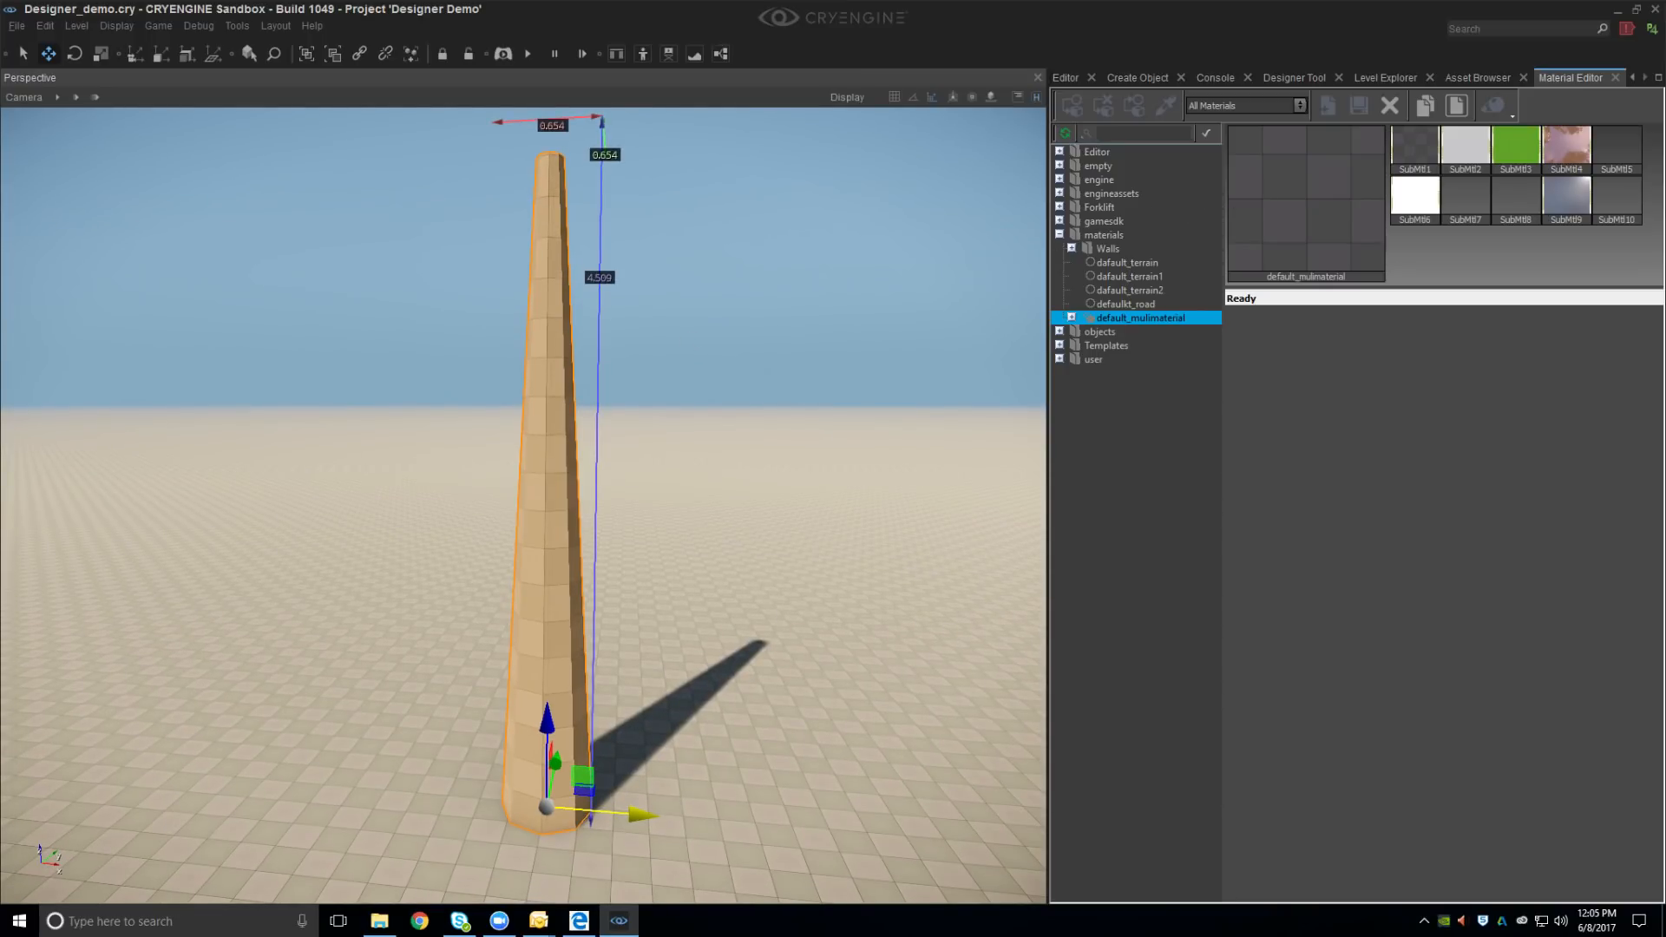
scroll(683, 338, down, 2)
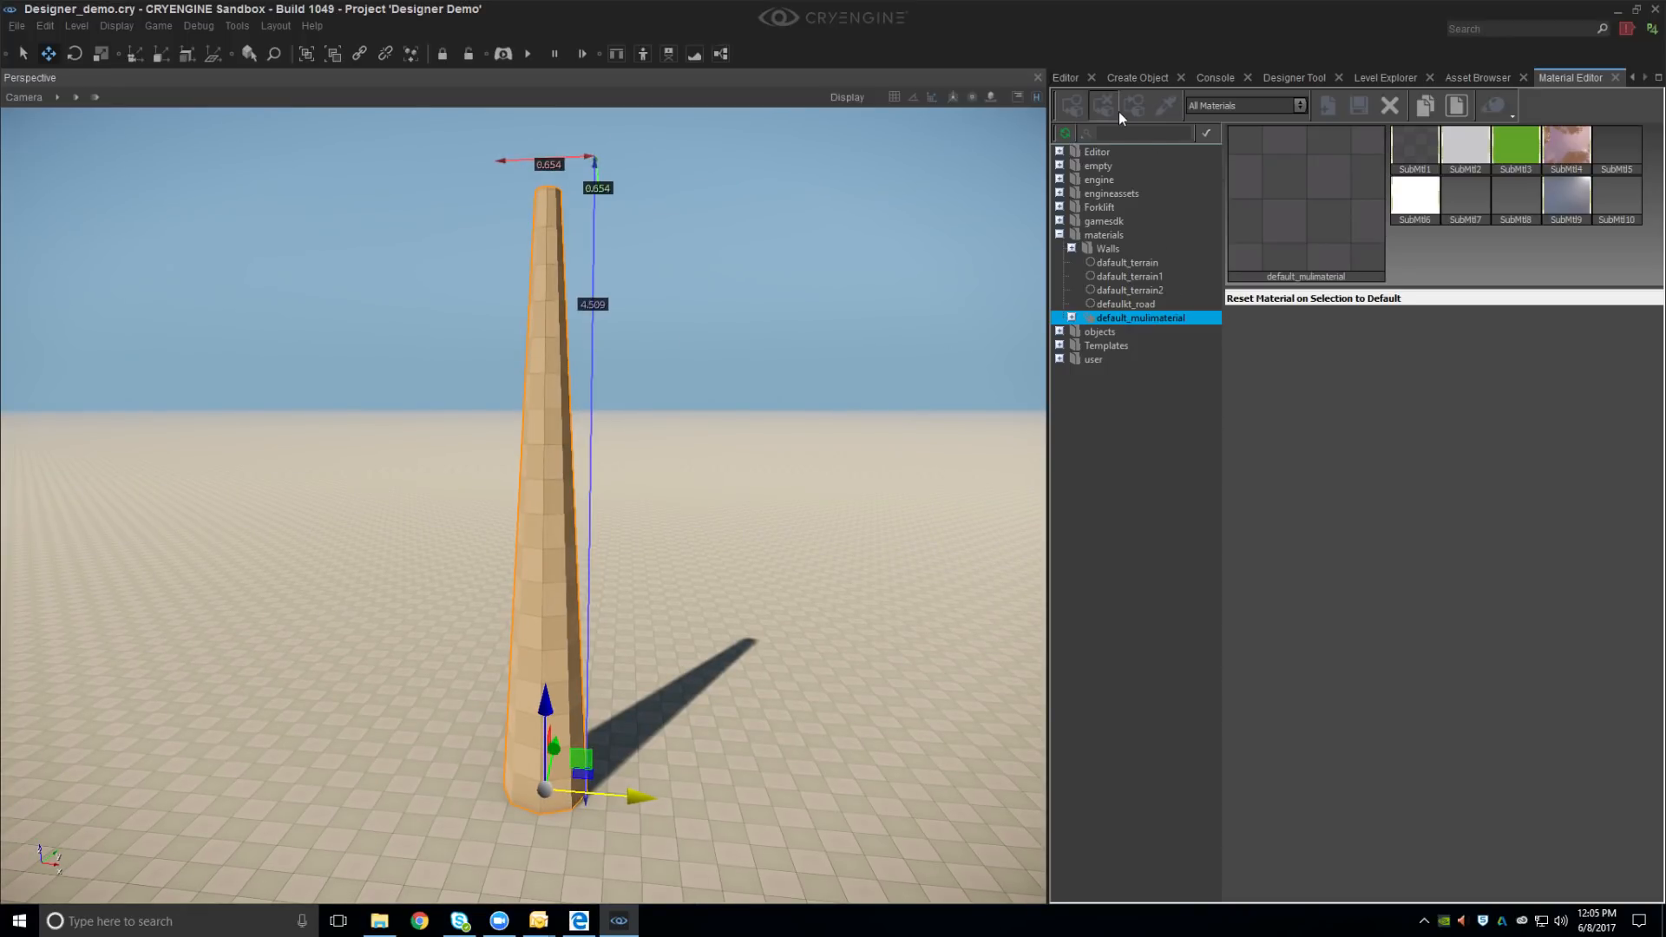
Select the column's lowest added edge loop and scale it outward into a wide cone for the tree's bottom tier
click(1294, 77)
click(1142, 274)
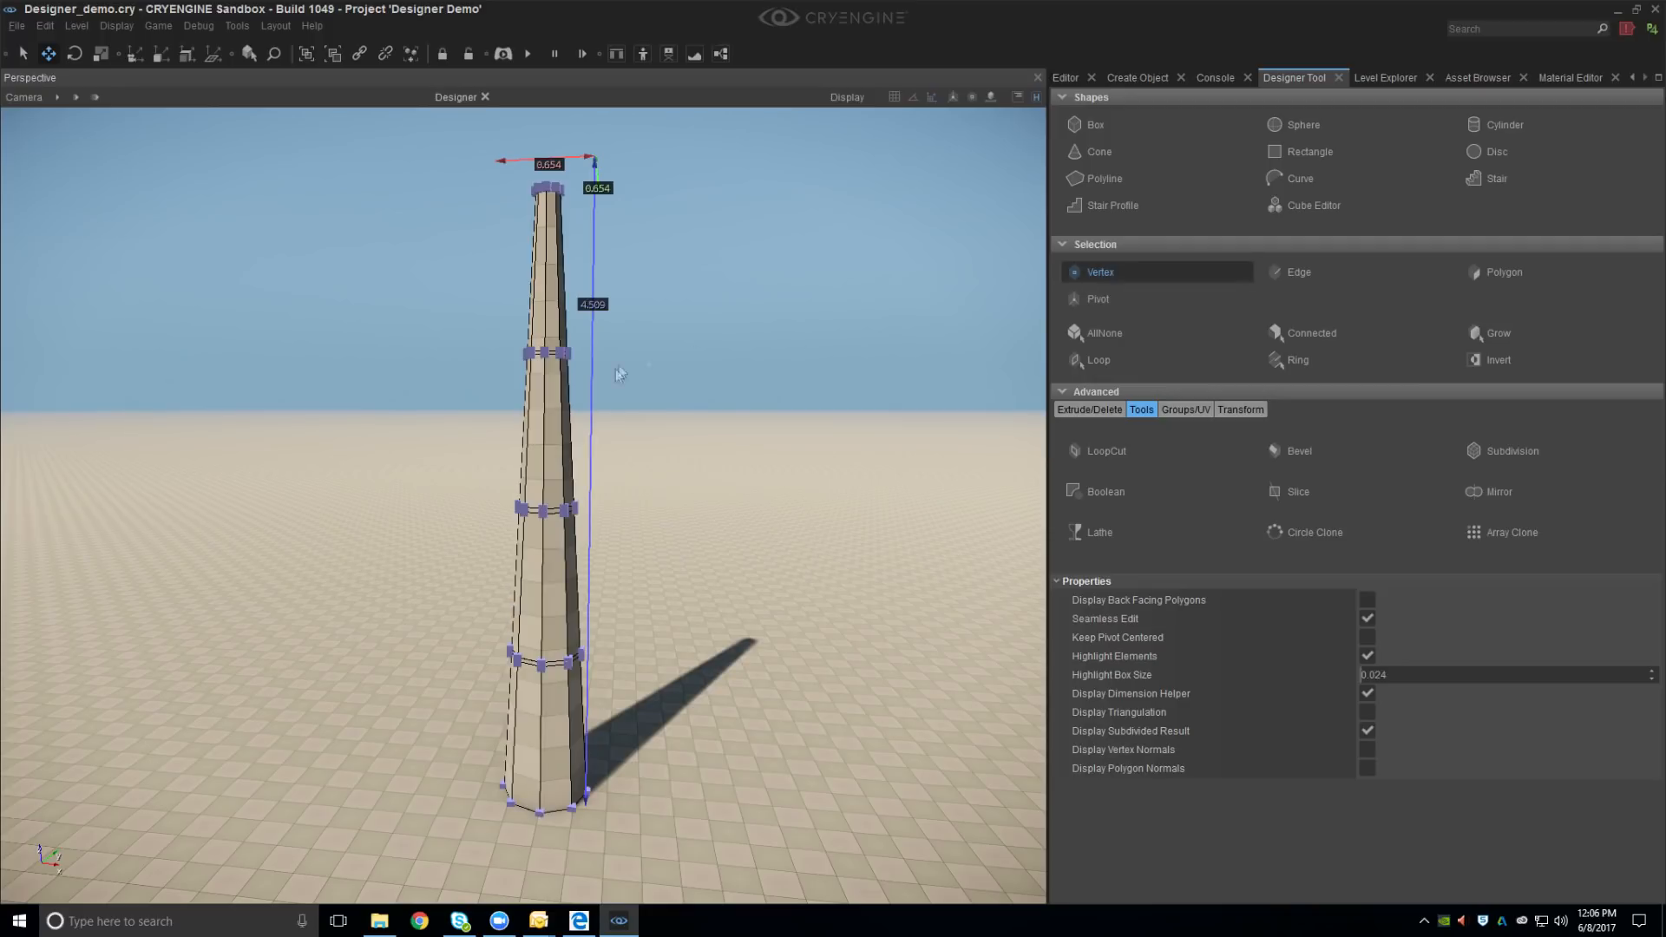
scroll(691, 537, up, 5)
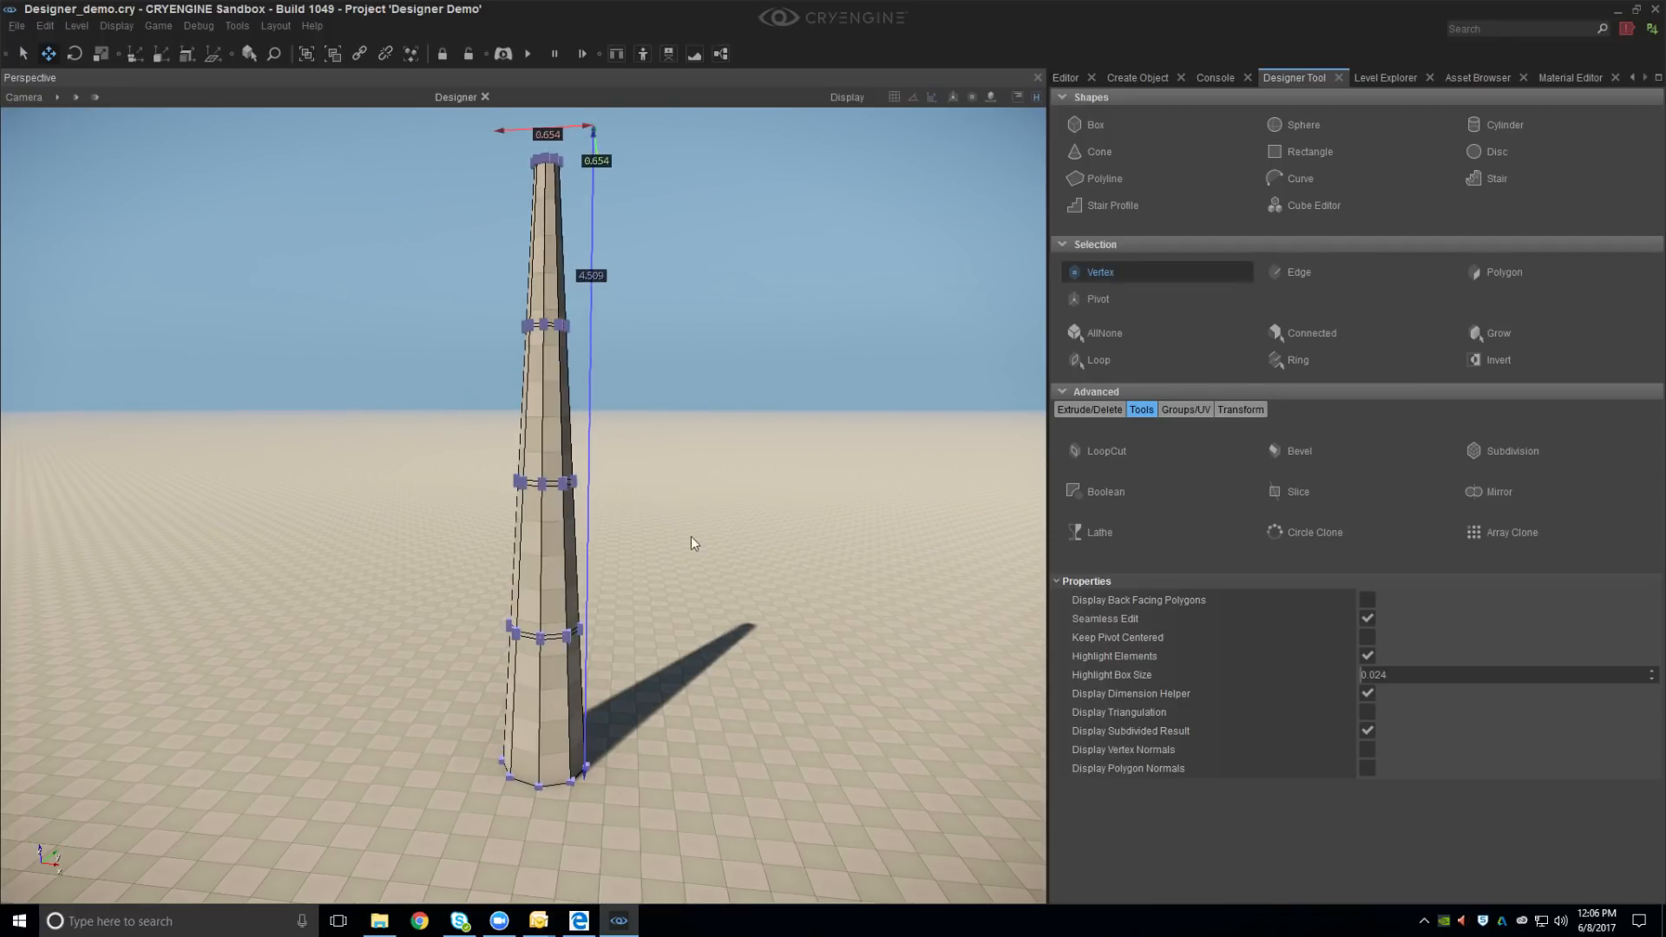
click(1299, 272)
scroll(594, 671, up, 3)
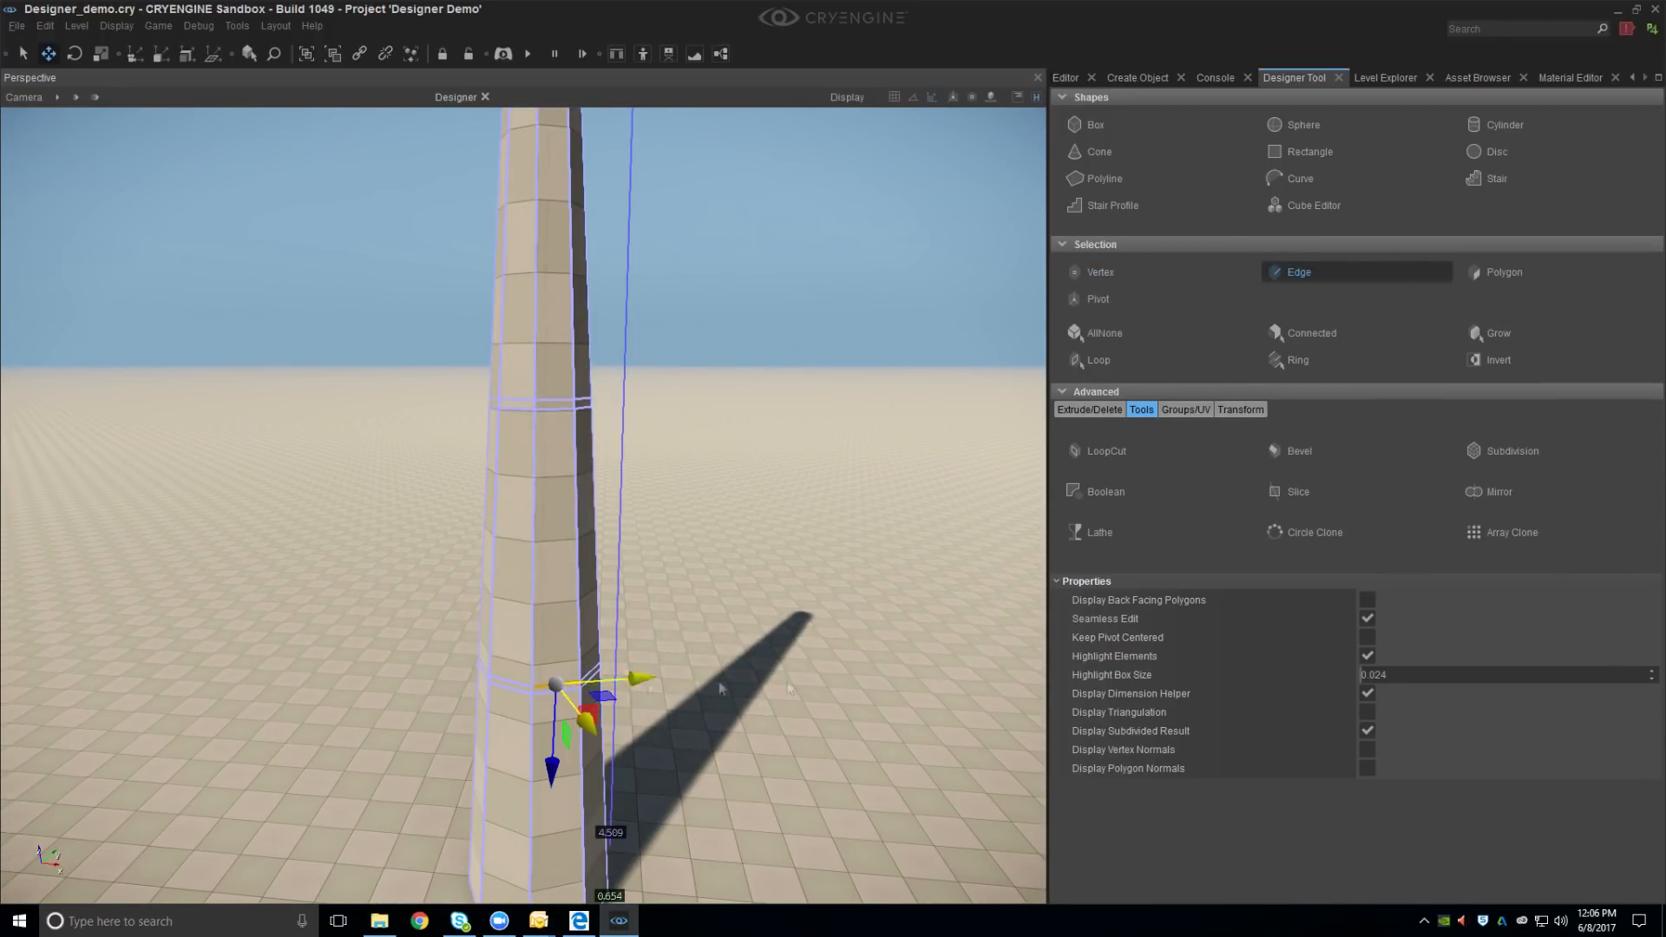
click(1091, 359)
drag(547, 660, 746, 439)
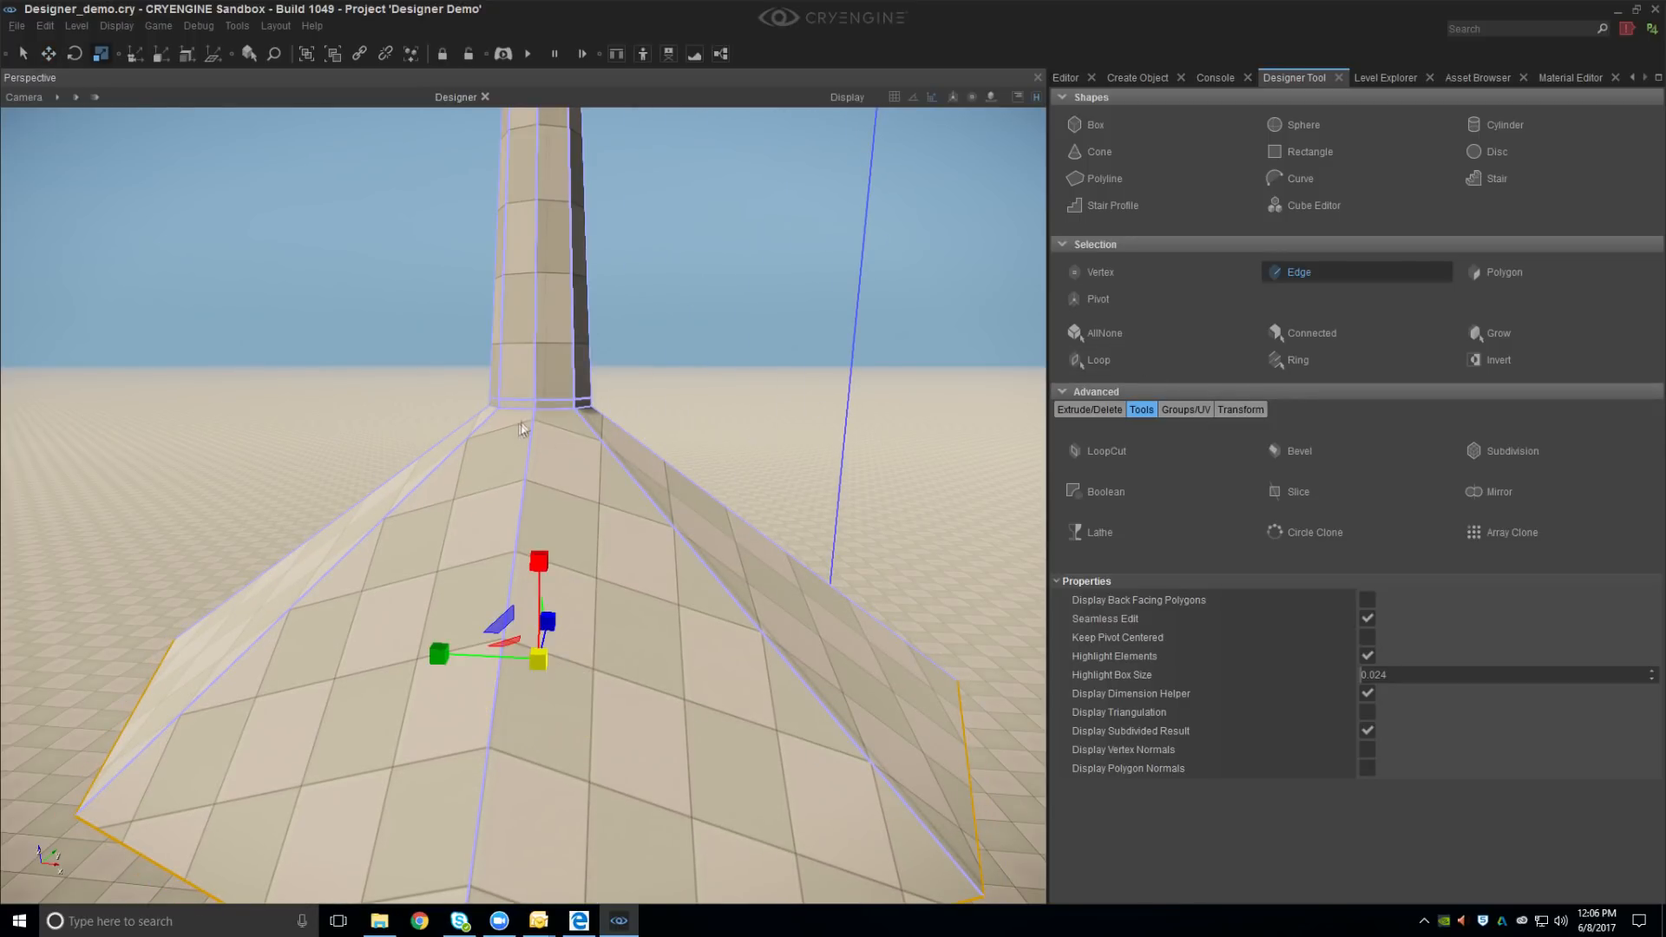
Select the middle edge loop around the column and scale it outward to form a narrower second tier above the bottom one
click(551, 399)
click(1122, 361)
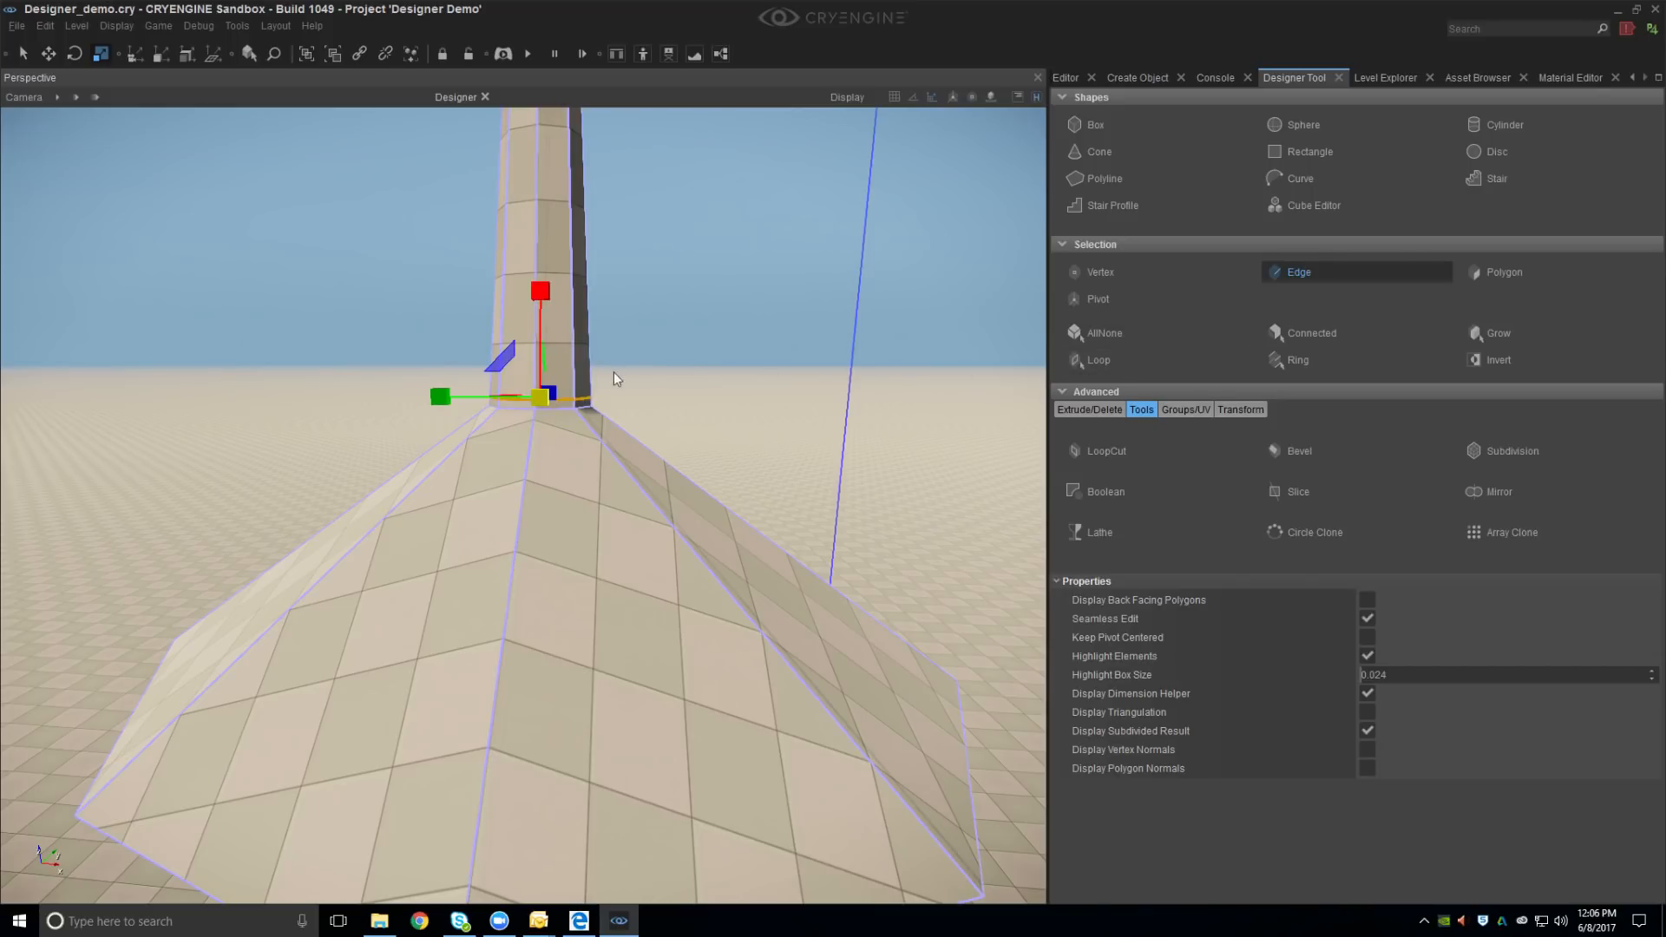
drag(542, 400, 599, 373)
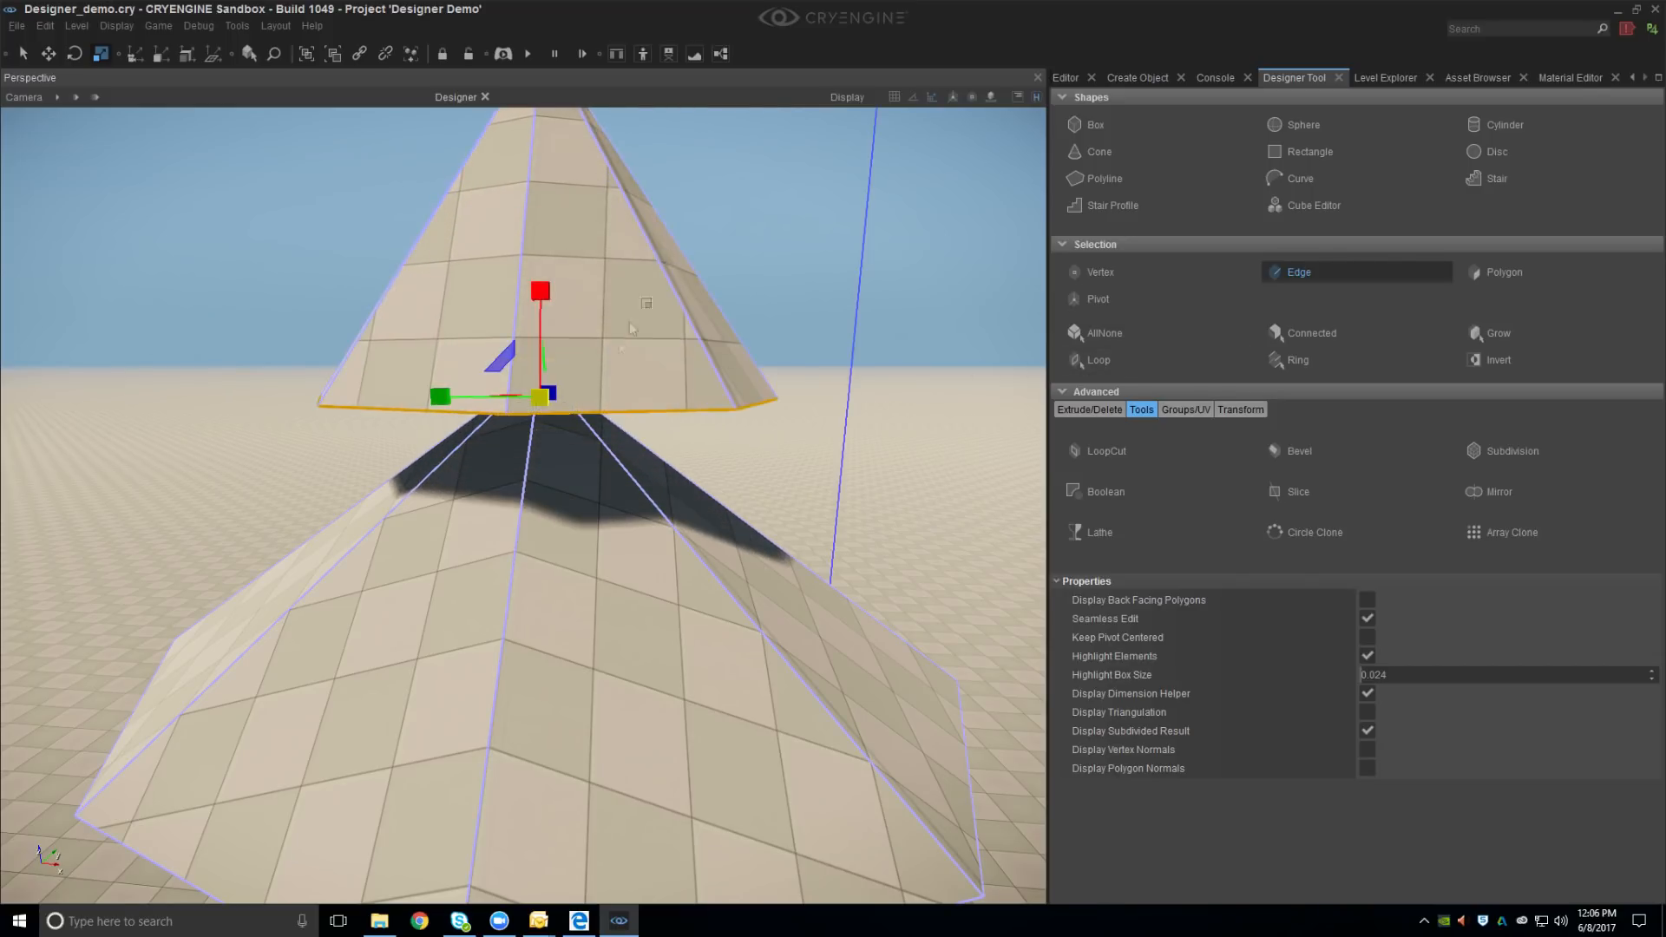
scroll(542, 468, down, 3)
mouse_move(536, 432)
mouse_down()
mouse_move(560, 408)
mouse_move(542, 425)
mouse_up()
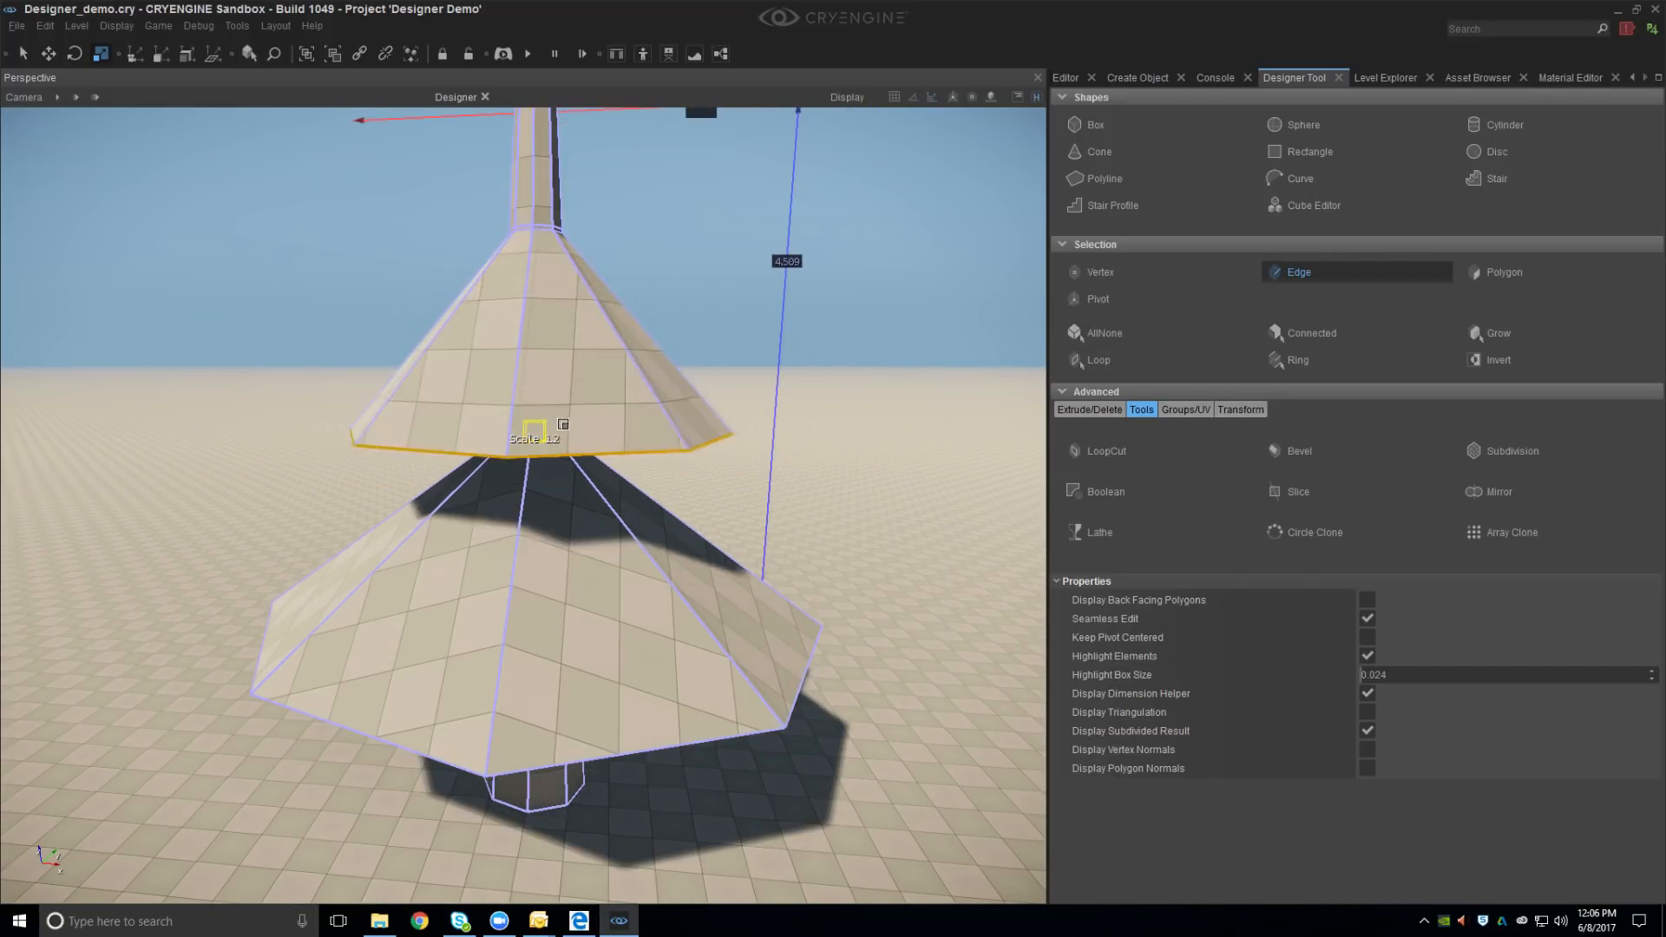
Select the uppermost added edge loop on the column and scale it outward to form the small top tier
scroll(521, 486, up, 3)
scroll(553, 509, up, 2)
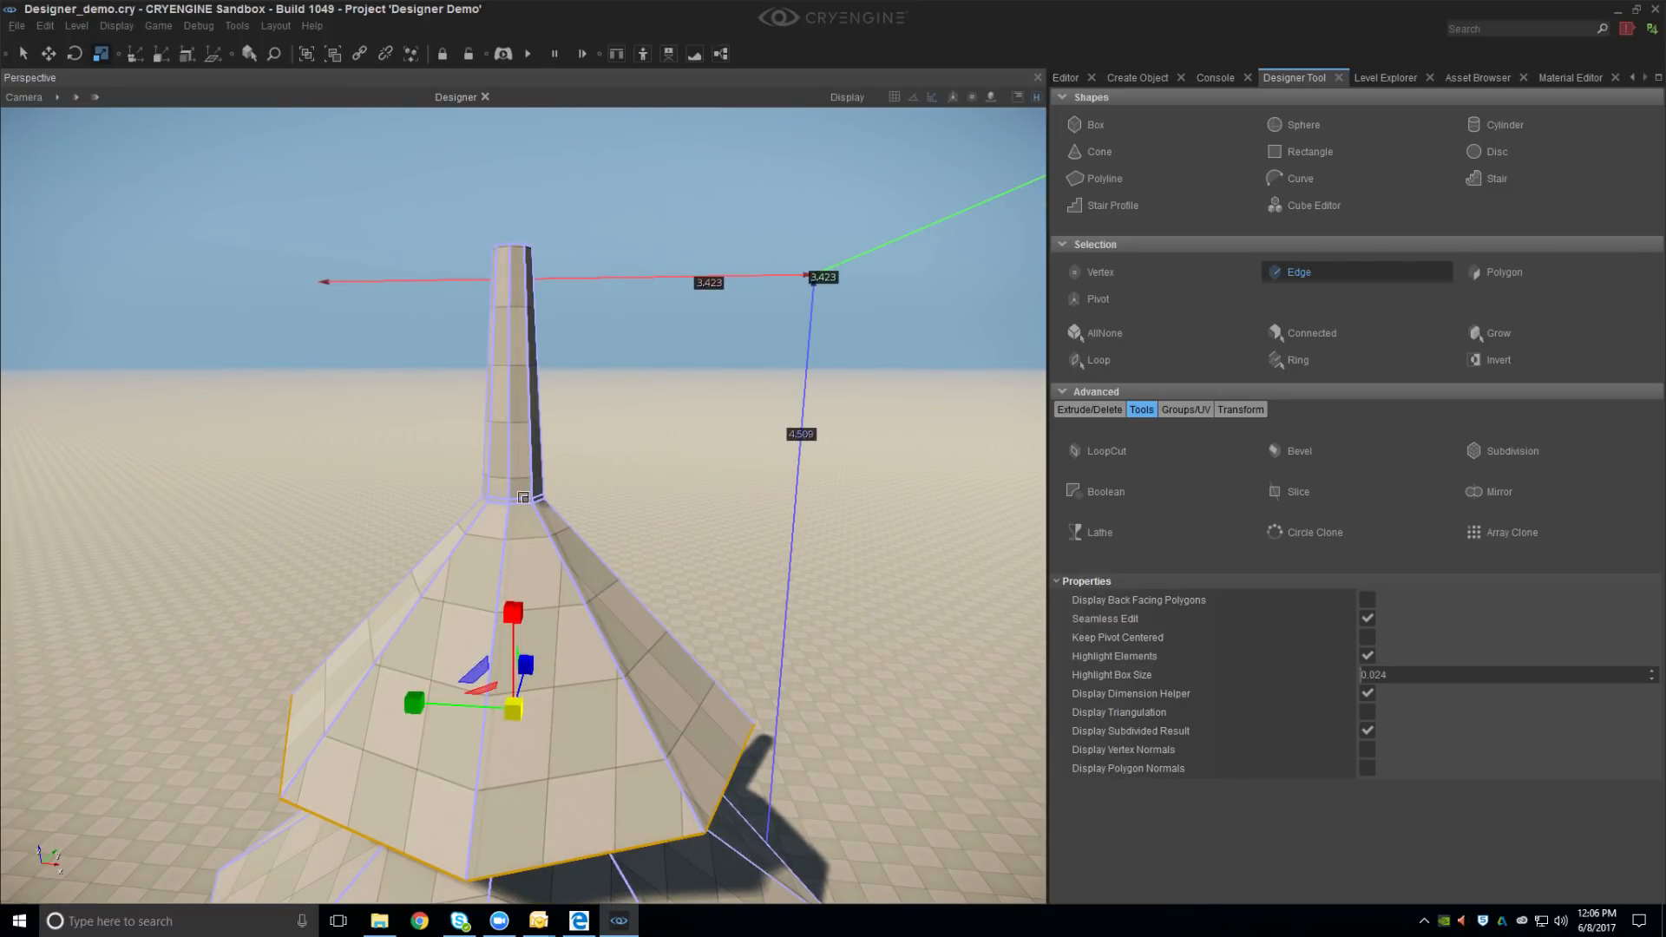
click(524, 497)
scroll(607, 523, up, 3)
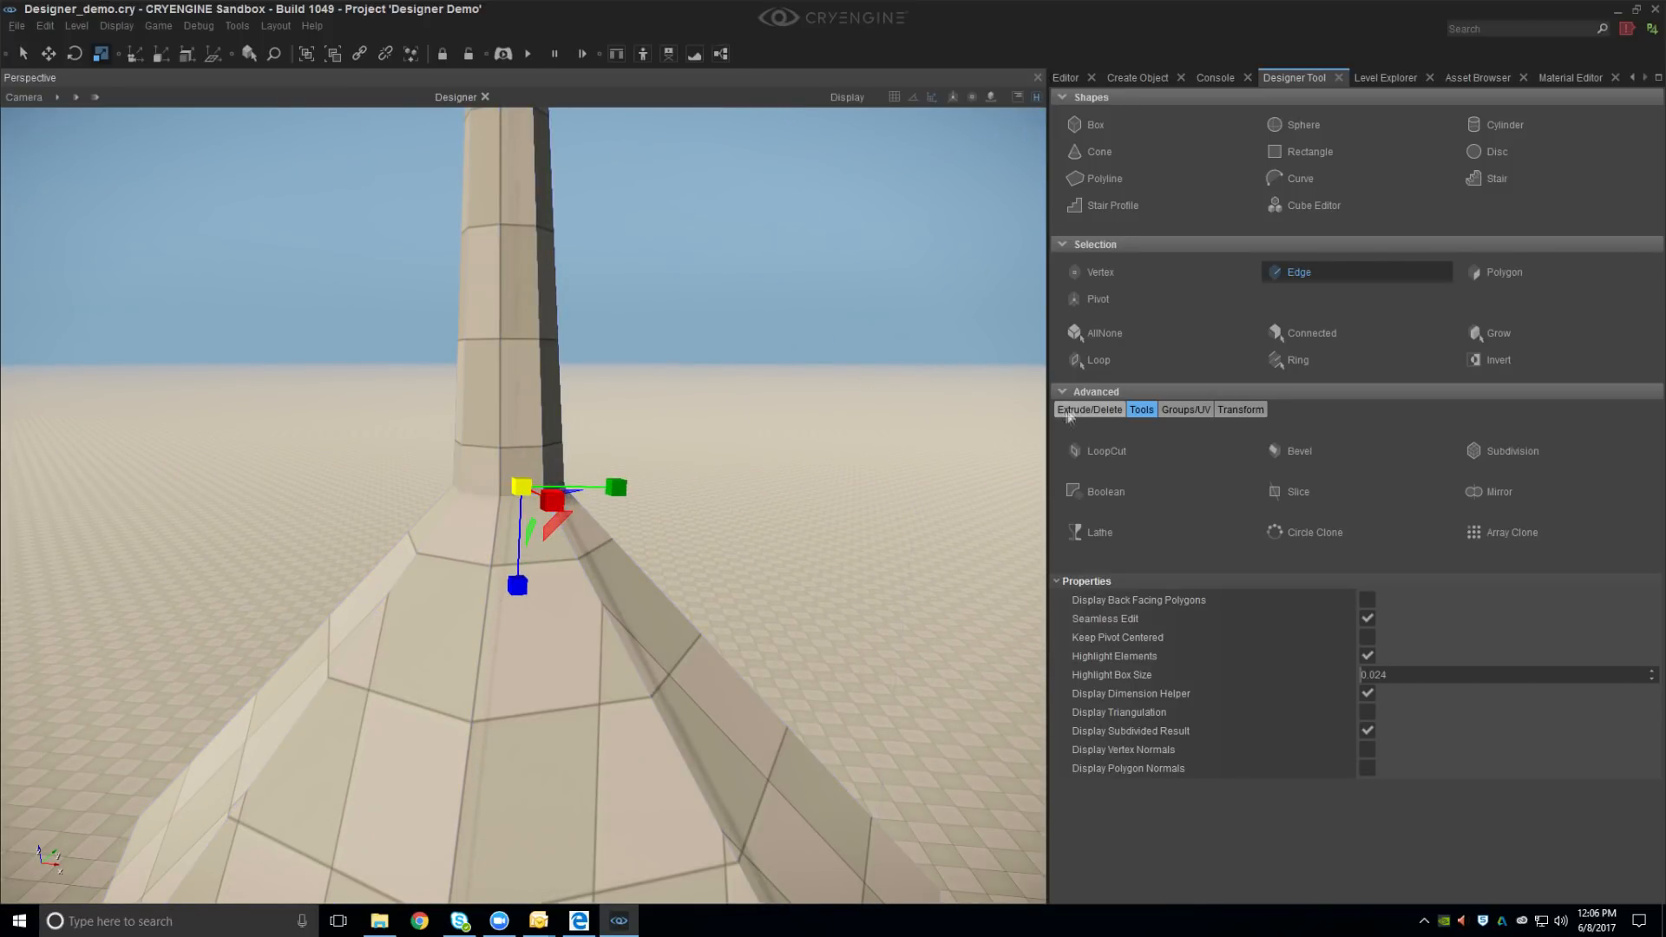
click(1098, 362)
drag(513, 486, 538, 411)
drag(500, 491, 511, 524)
Collapse the polygon capping the top of the column into a single point
right_drag(692, 513, 536, 565)
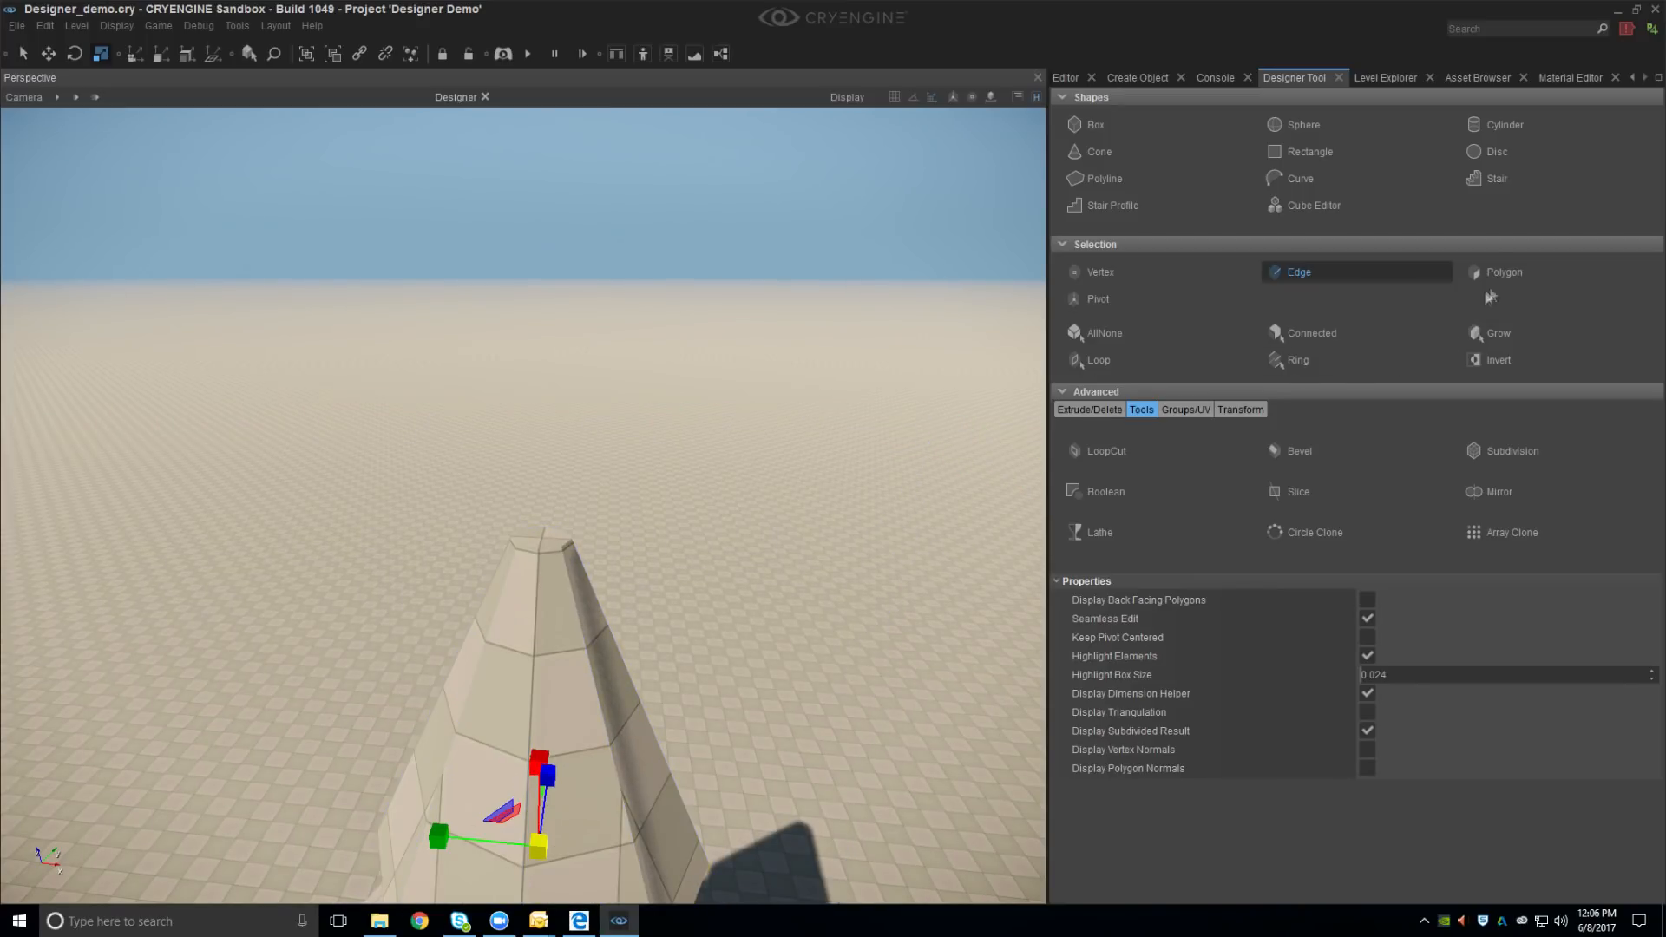
key(3)
click(539, 542)
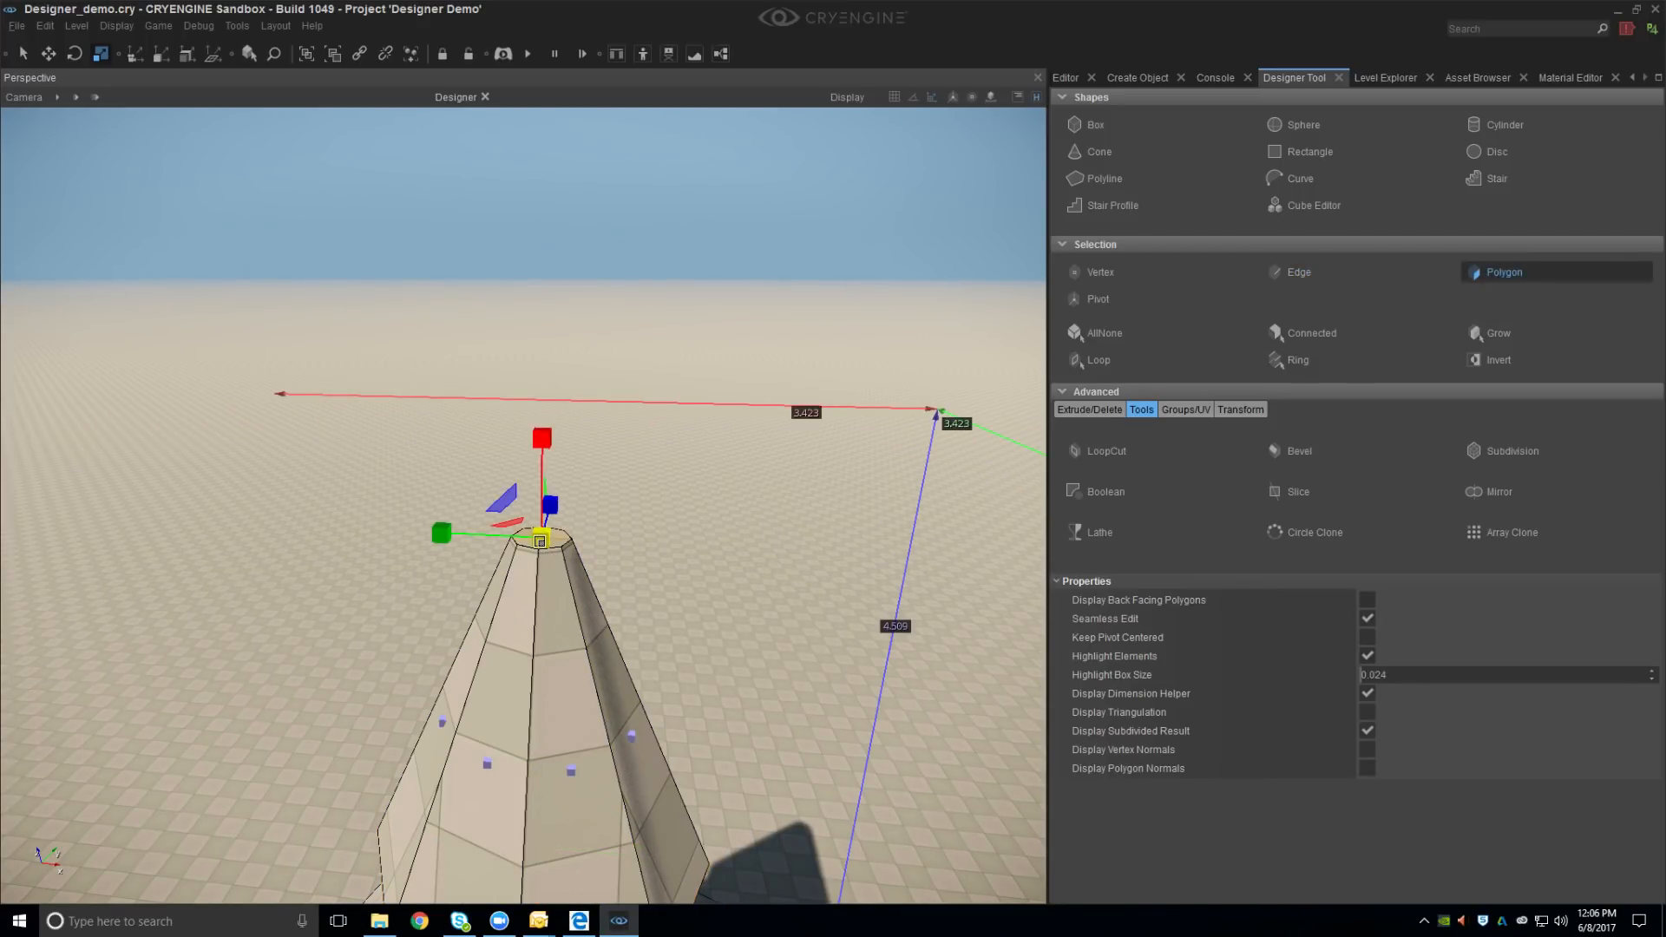
click(1095, 409)
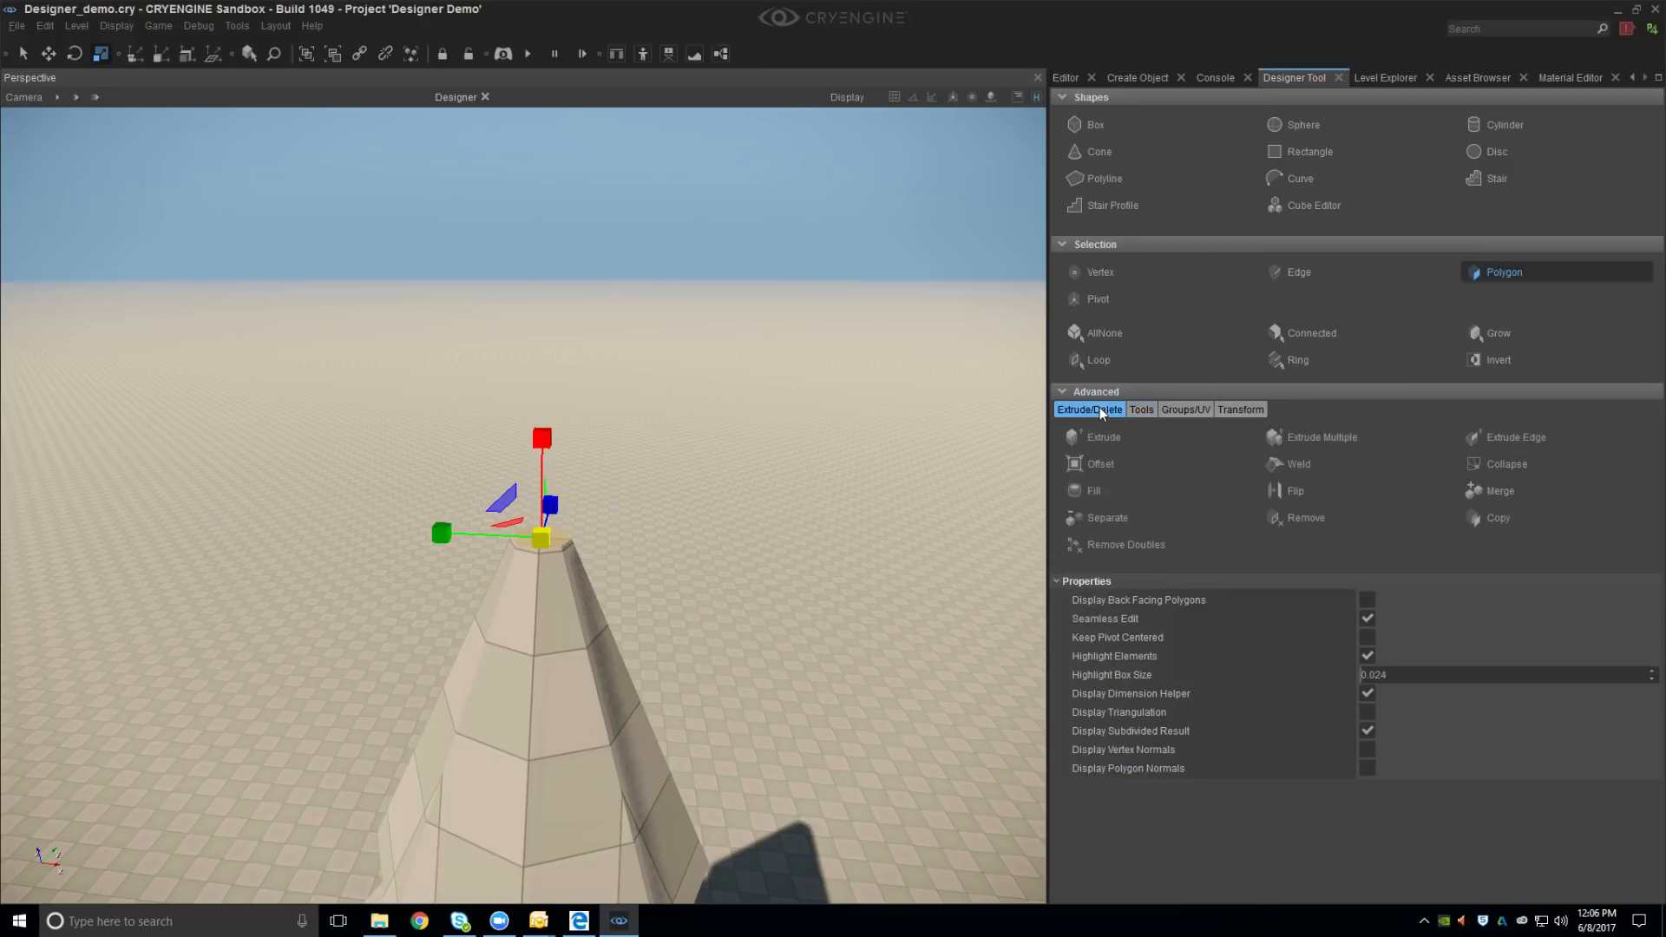
click(1489, 465)
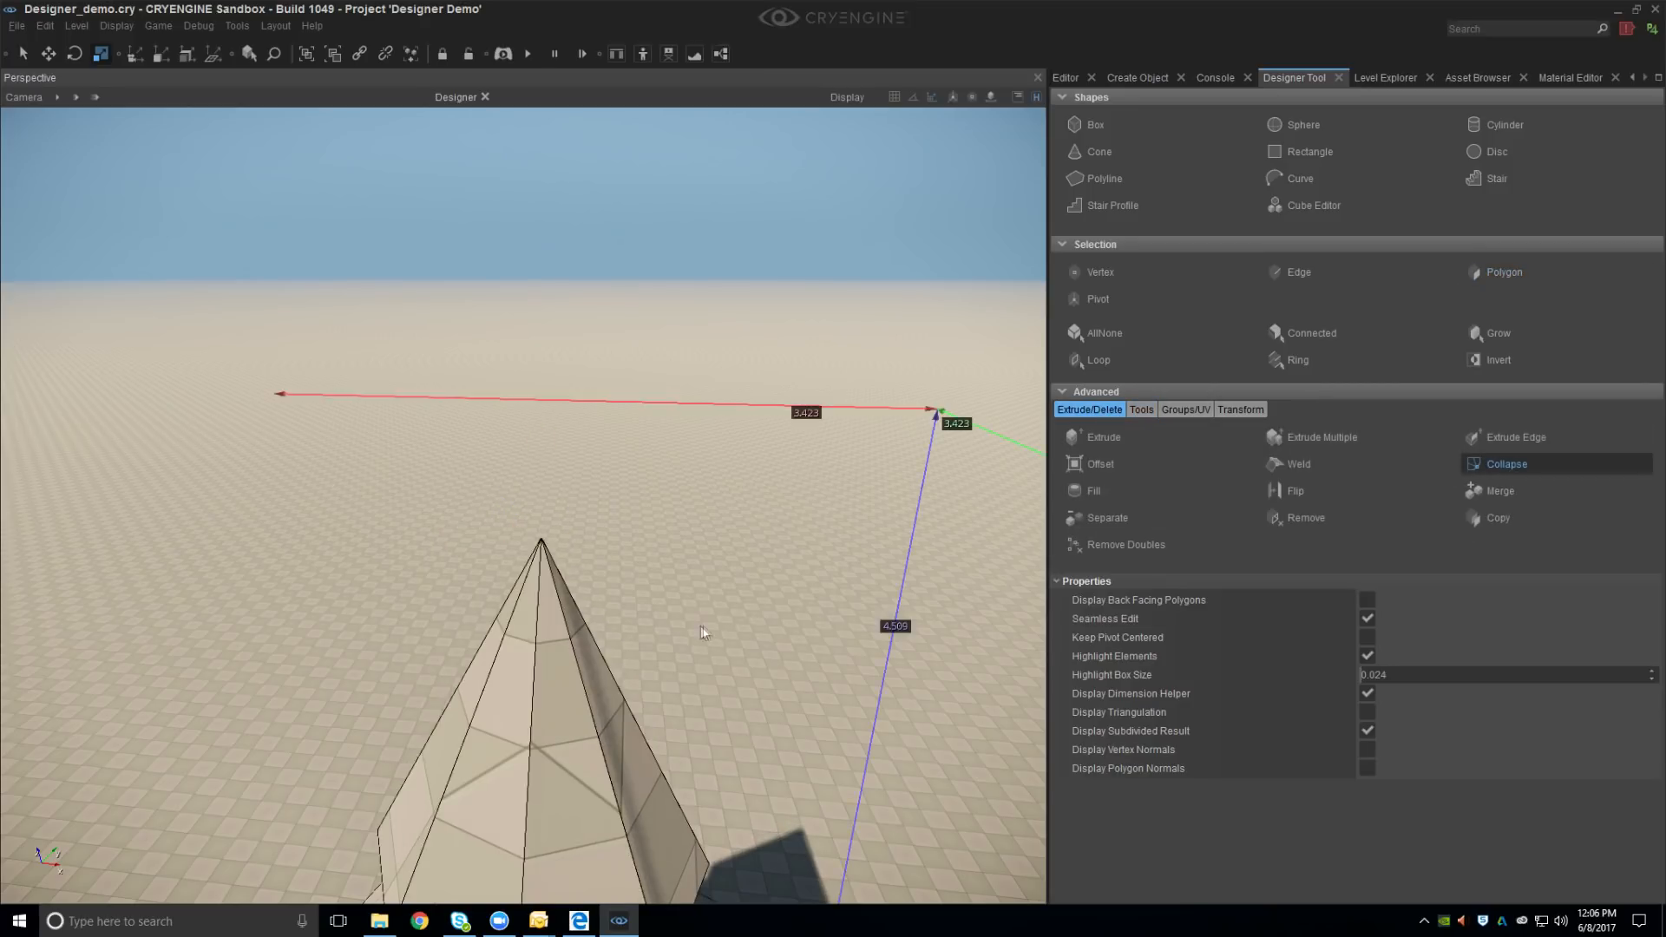
Select the top tier's outer edge loop, align the move gizmo to the world axes and lower the loop slightly
middle_drag(685, 619, 685, 417)
scroll(686, 619, down, 3)
scroll(659, 585, down, 2)
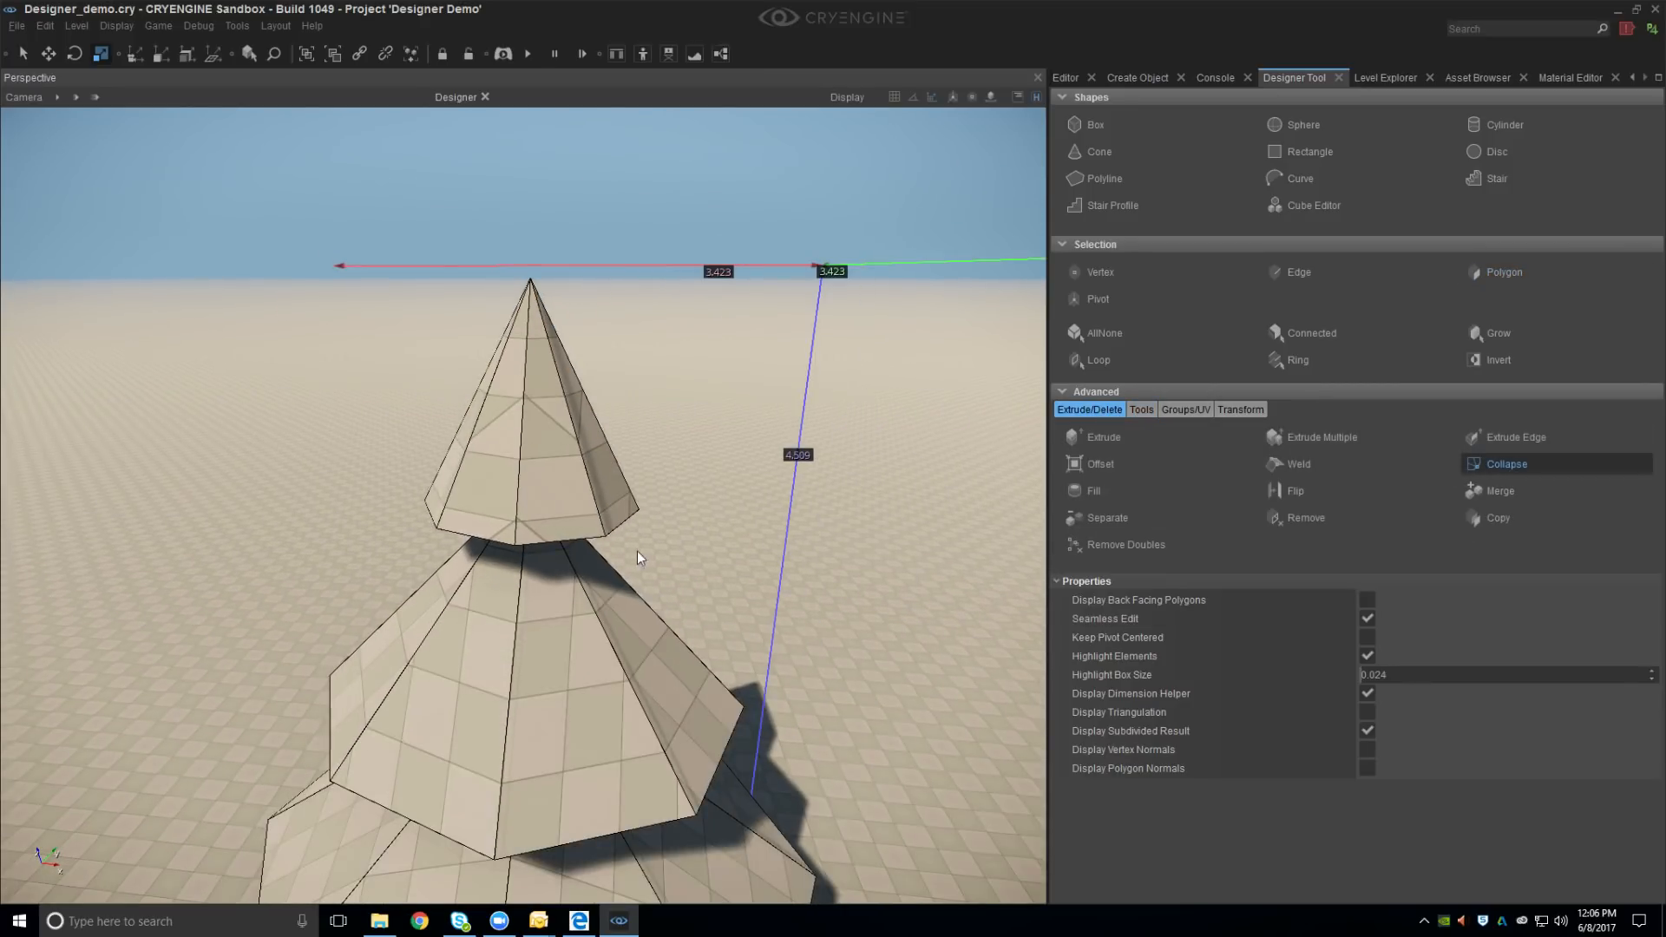
middle_drag(640, 562, 640, 508)
right_drag(616, 582, 616, 477)
middle_drag(616, 582, 616, 391)
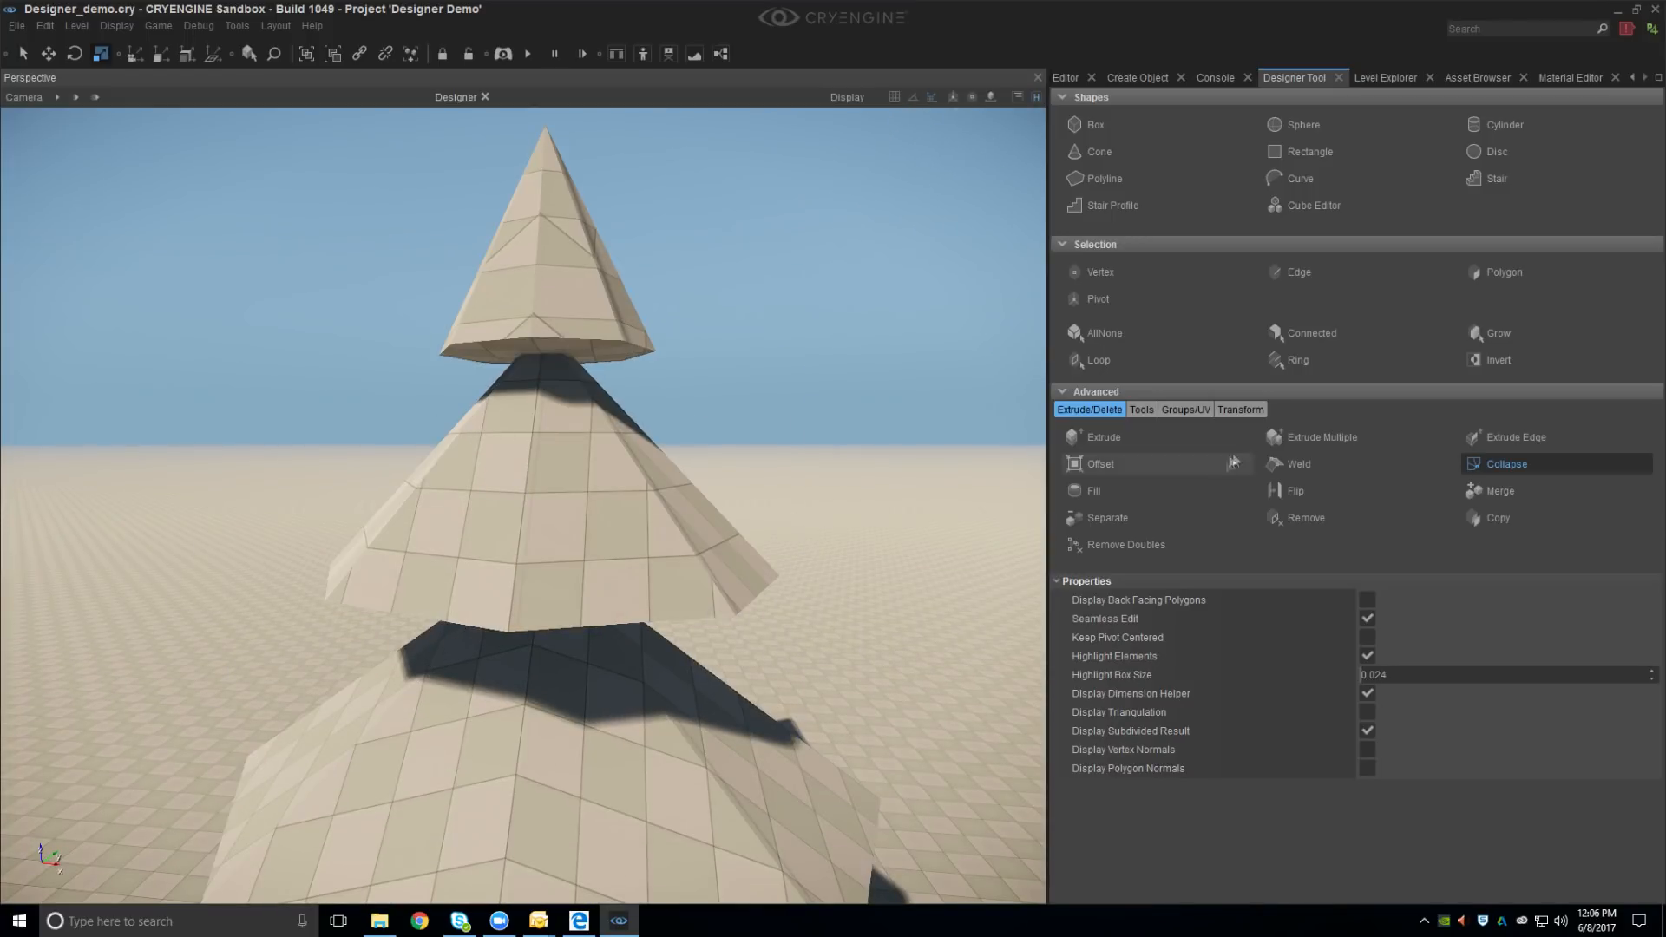
click(1294, 267)
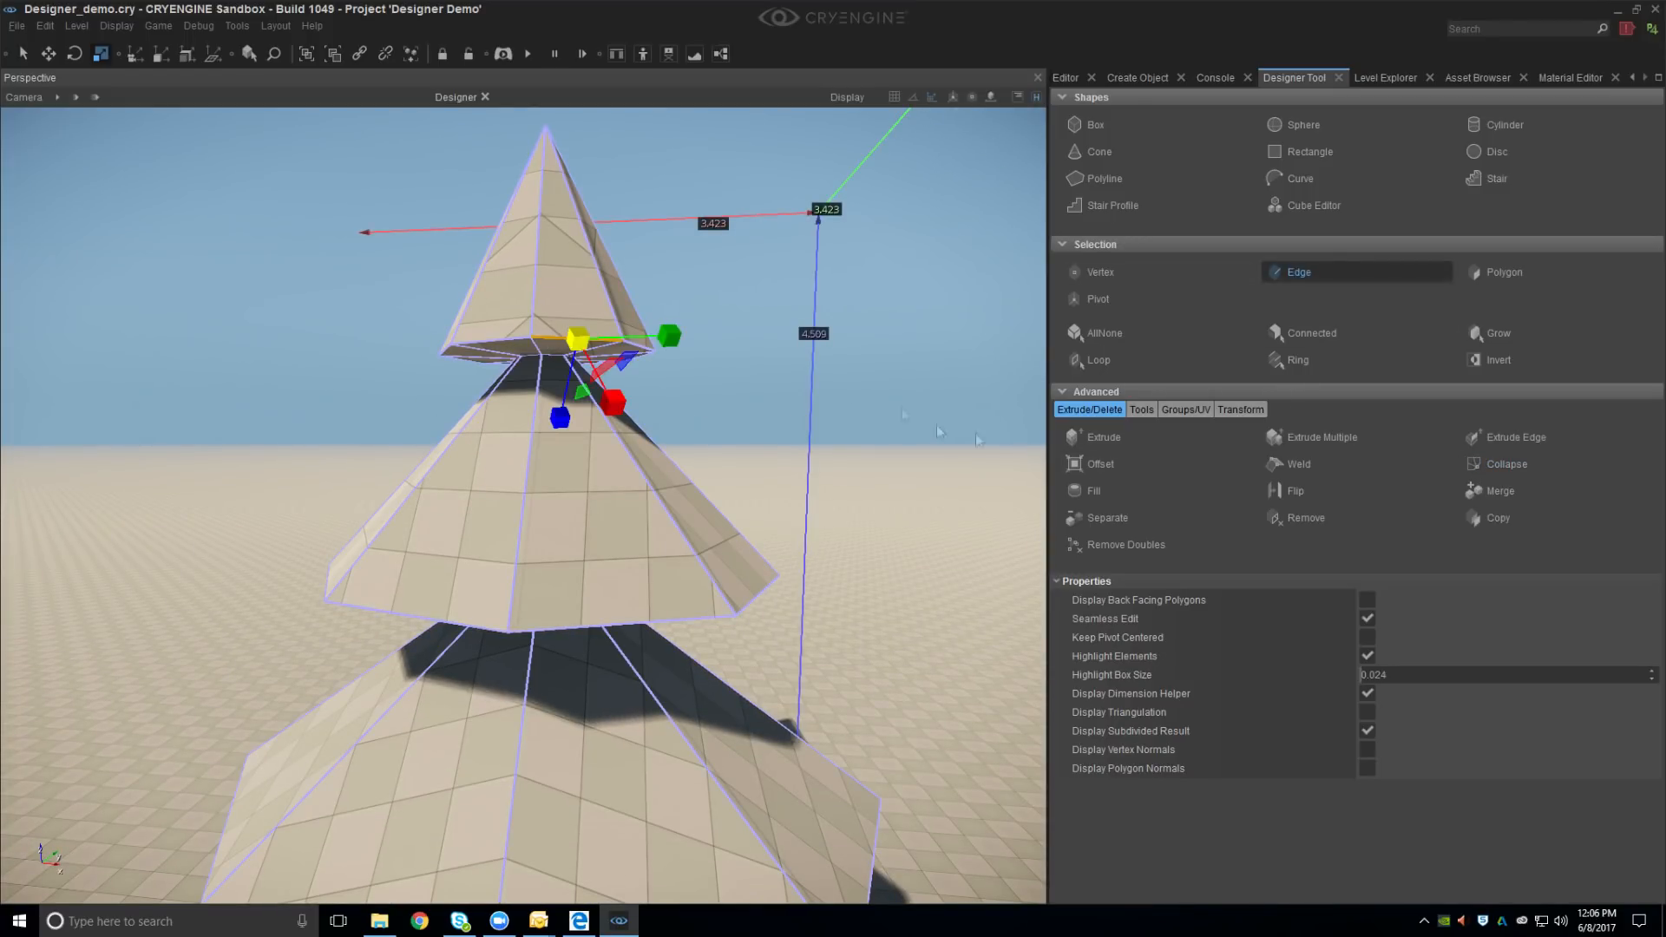
click(1107, 359)
right_drag(587, 319, 583, 334)
key(2)
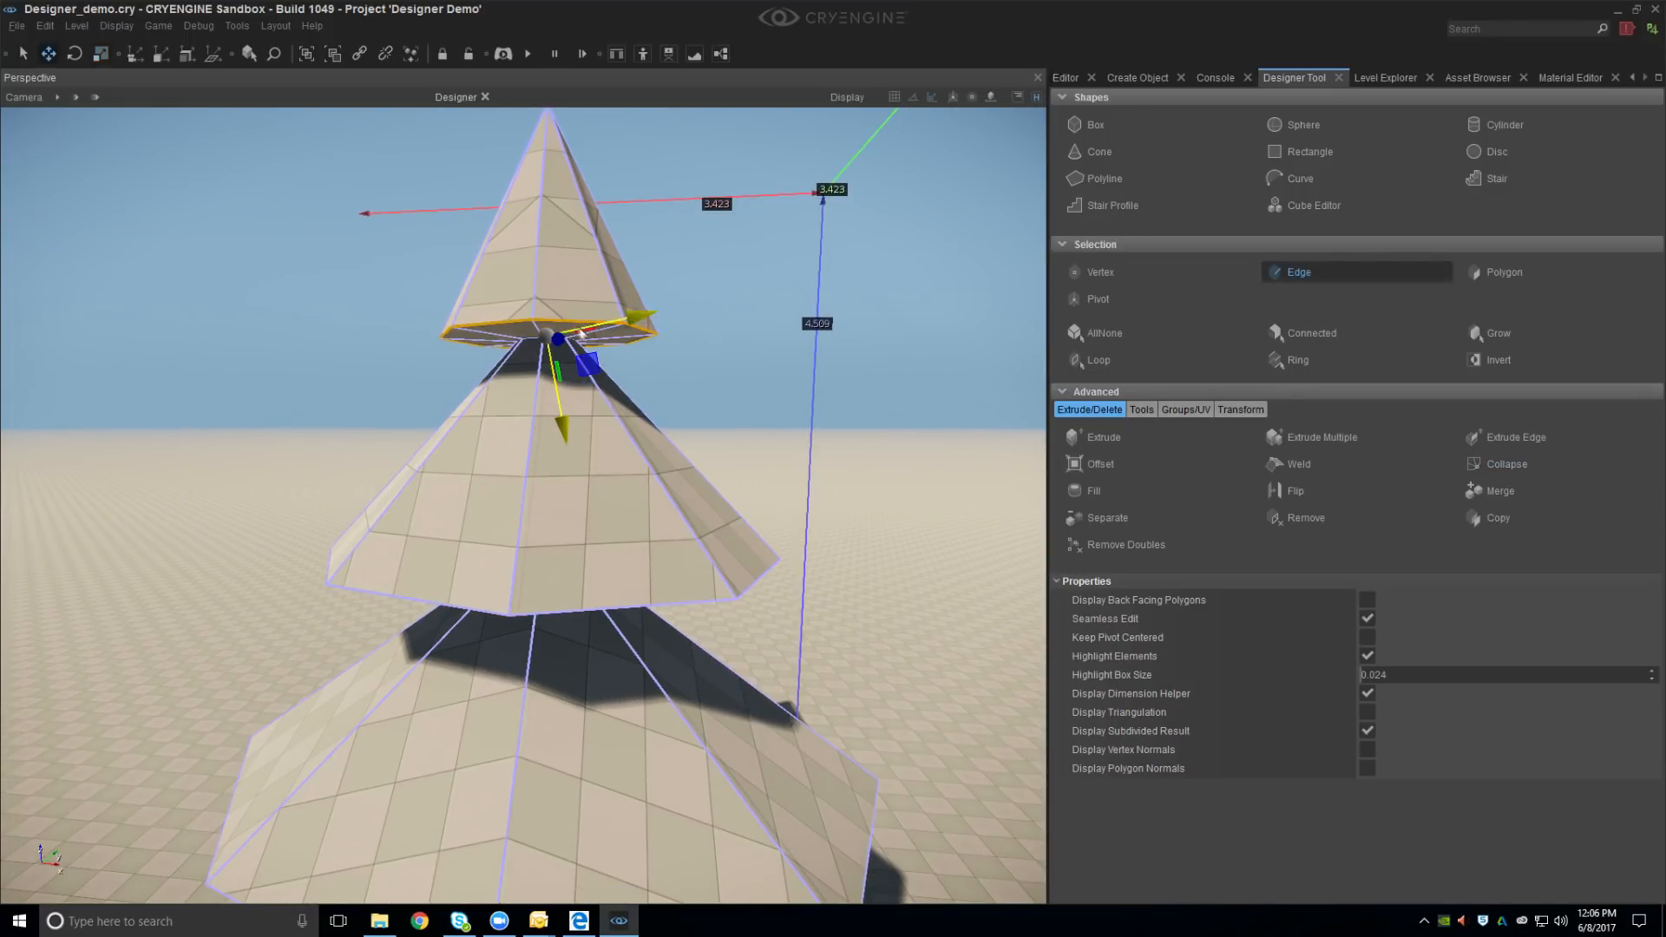
click(219, 59)
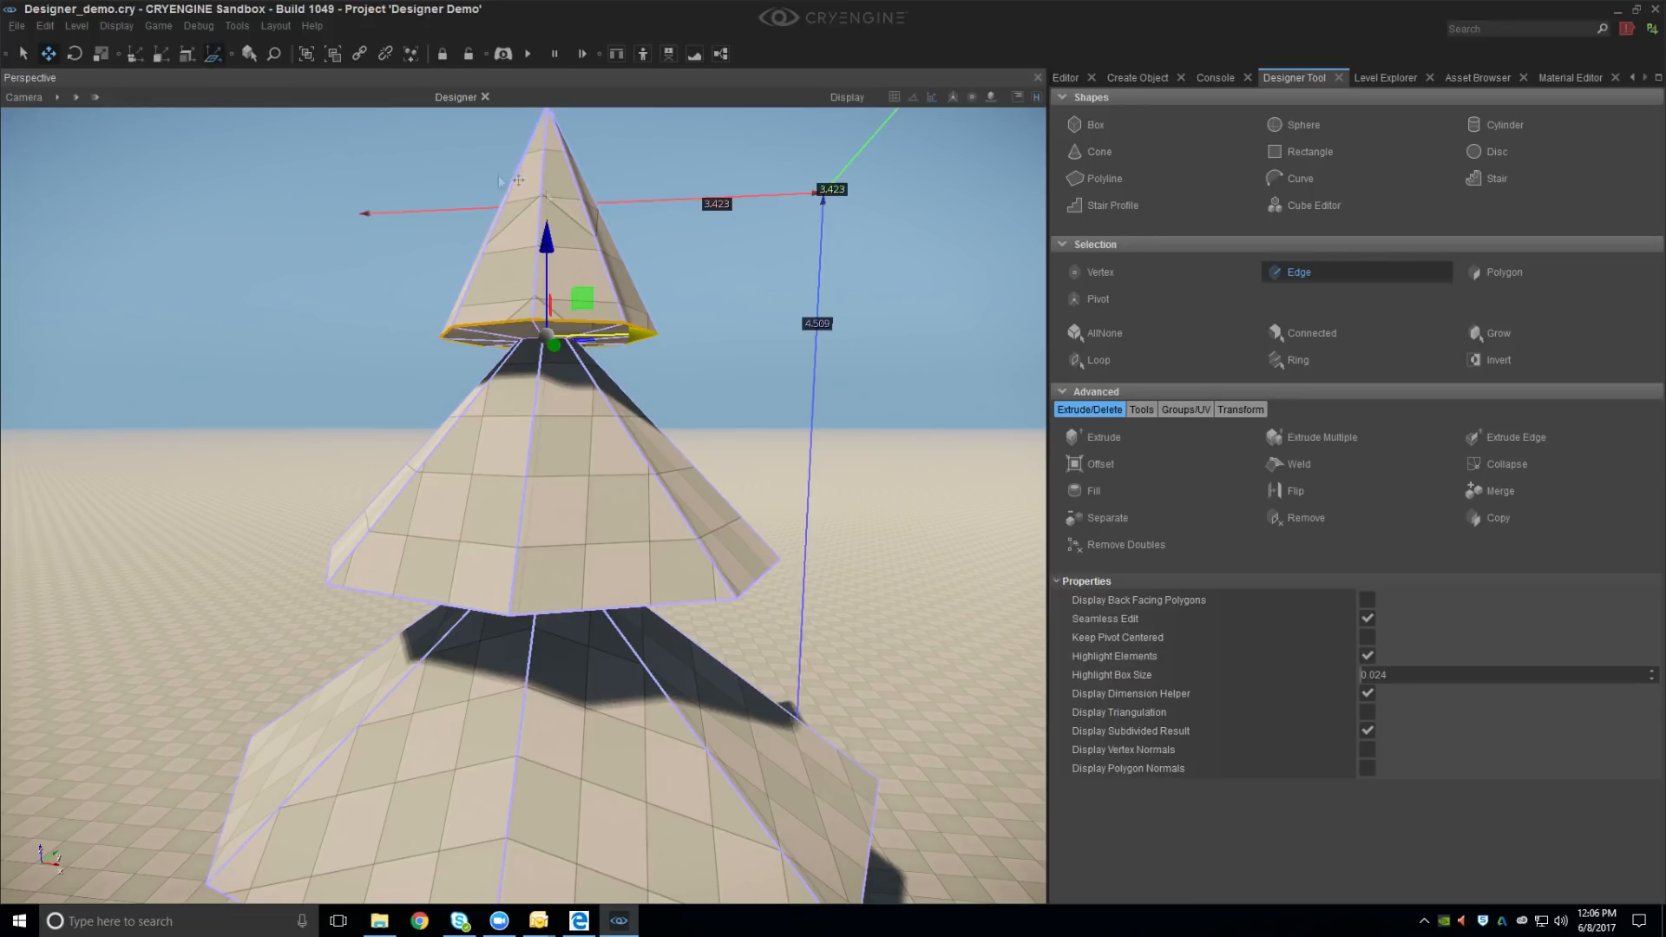
drag(561, 271, 547, 293)
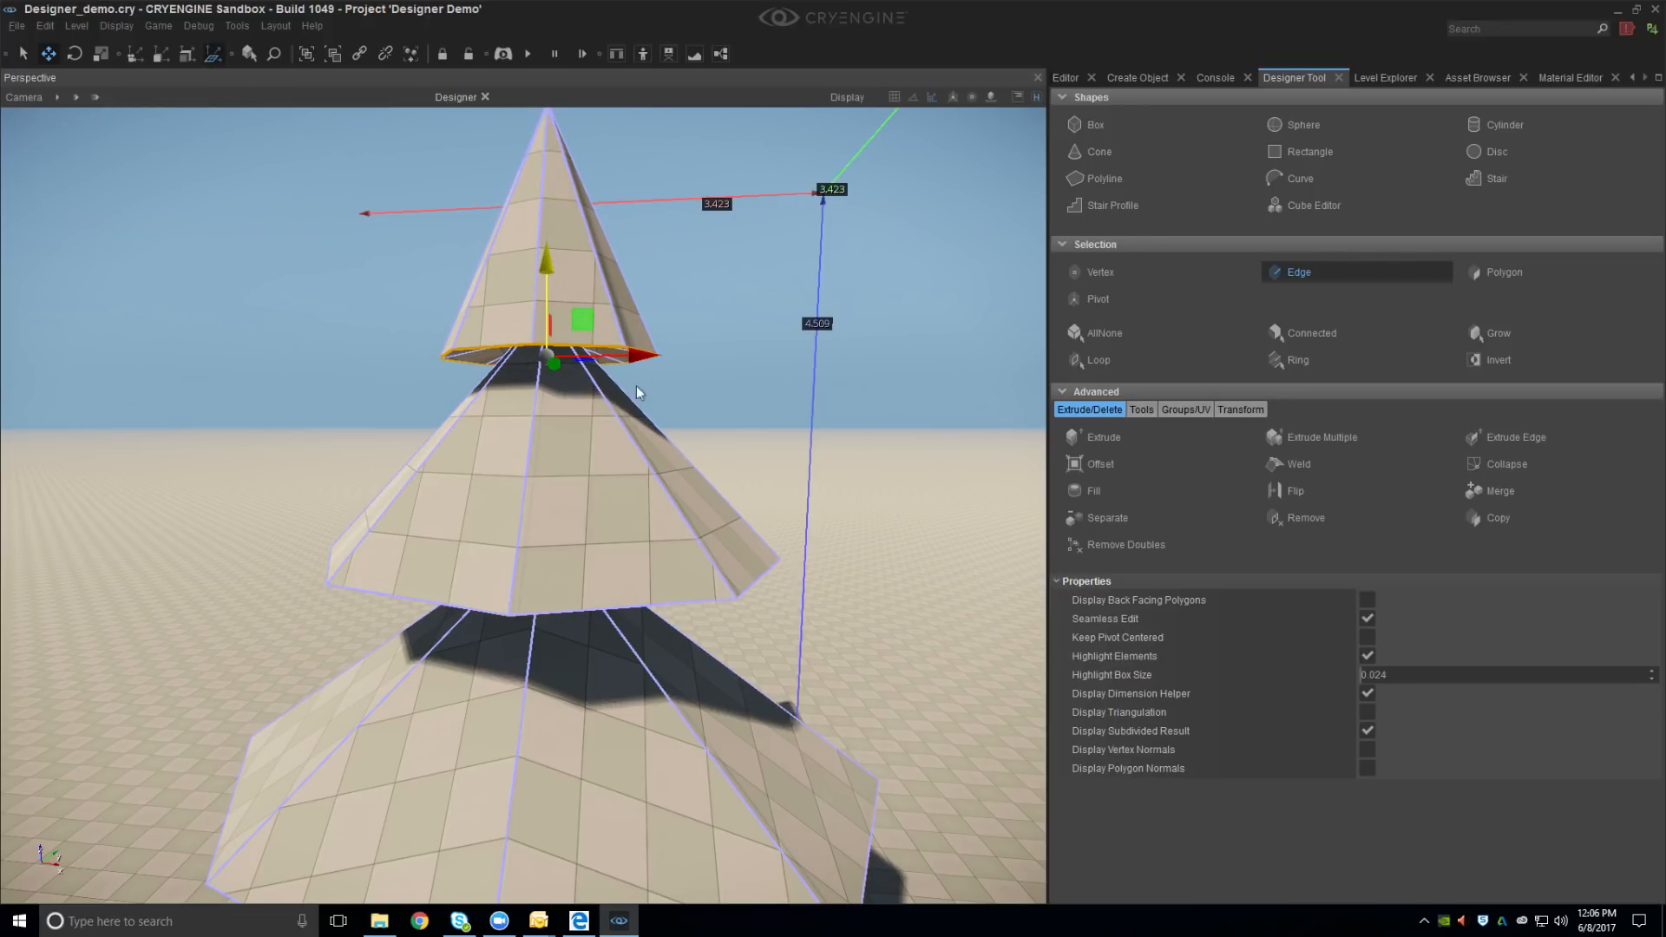
Select the middle tier's outer edge loop and move it slightly down
middle_drag(623, 467, 632, 479)
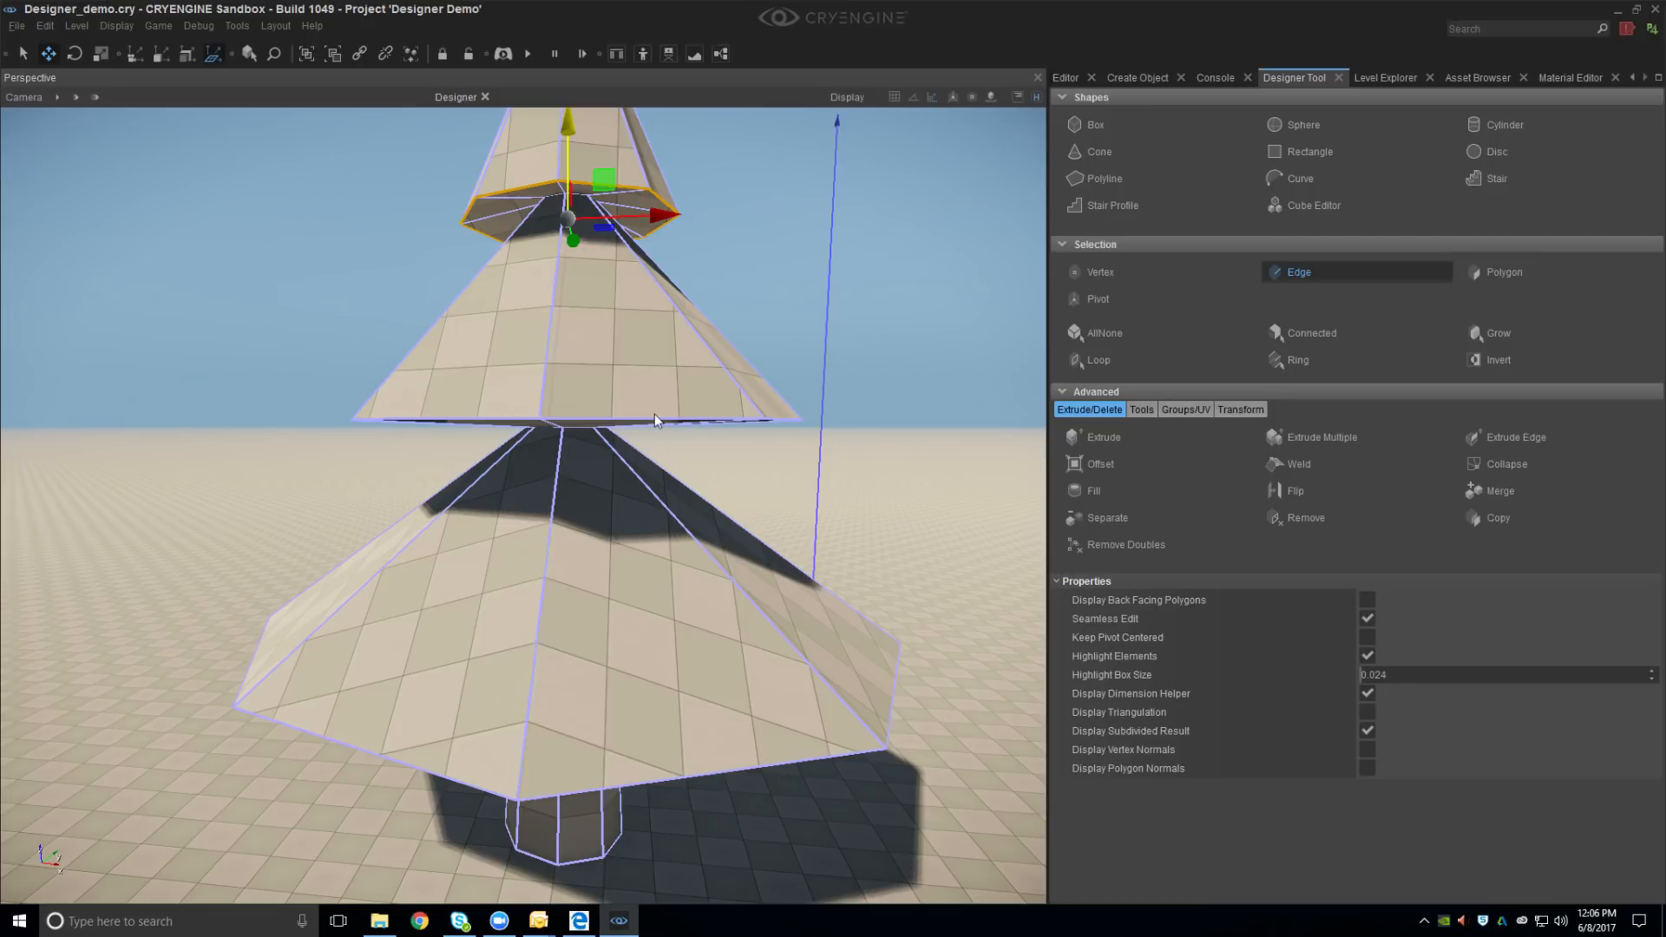
click(655, 420)
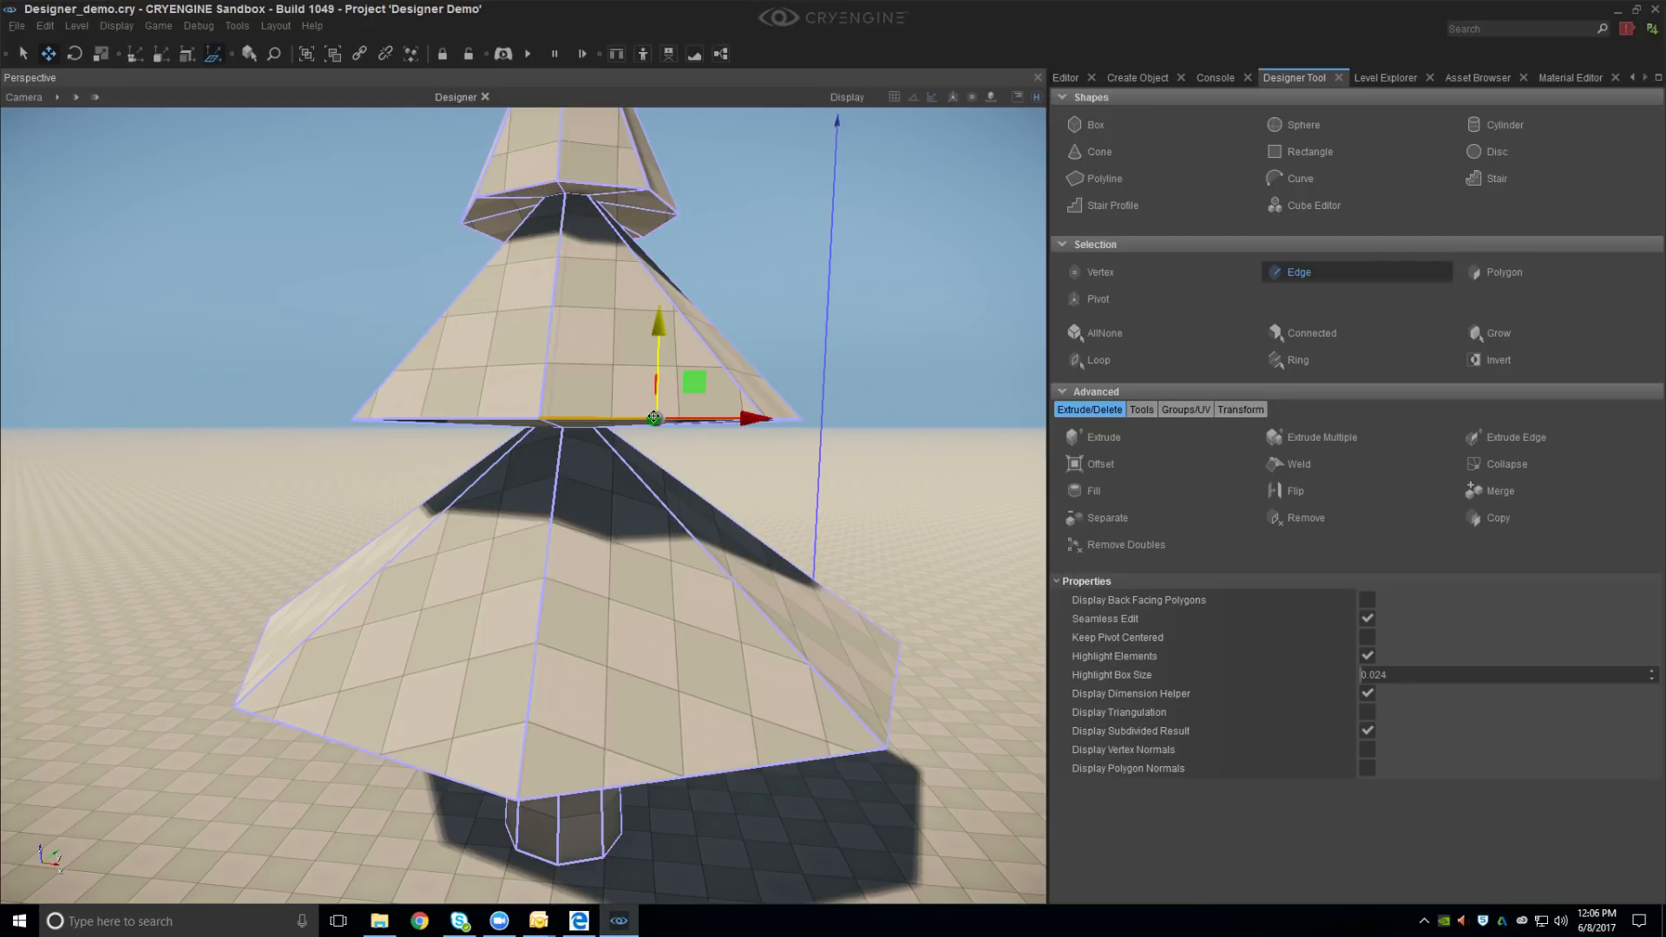
click(1095, 360)
drag(567, 377, 569, 391)
Select the bottom tier's outer edge loop and move it slightly down toward the trunk base
click(609, 786)
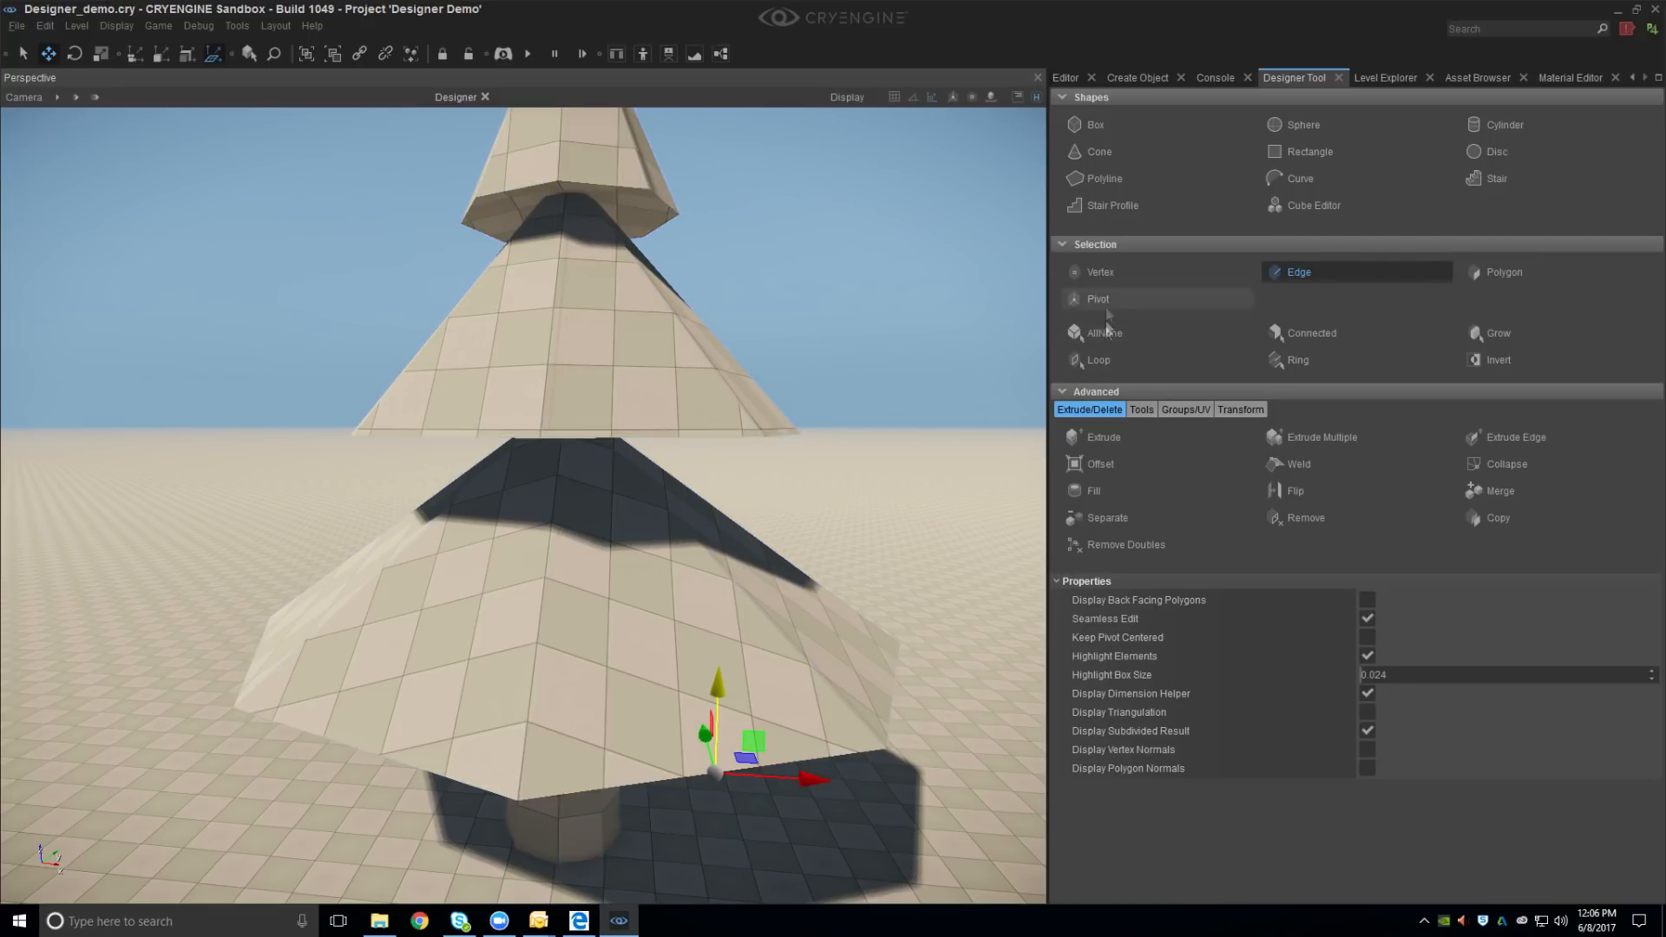
click(1097, 360)
drag(566, 560, 566, 575)
scroll(566, 575, down, 3)
middle_drag(565, 575, 564, 490)
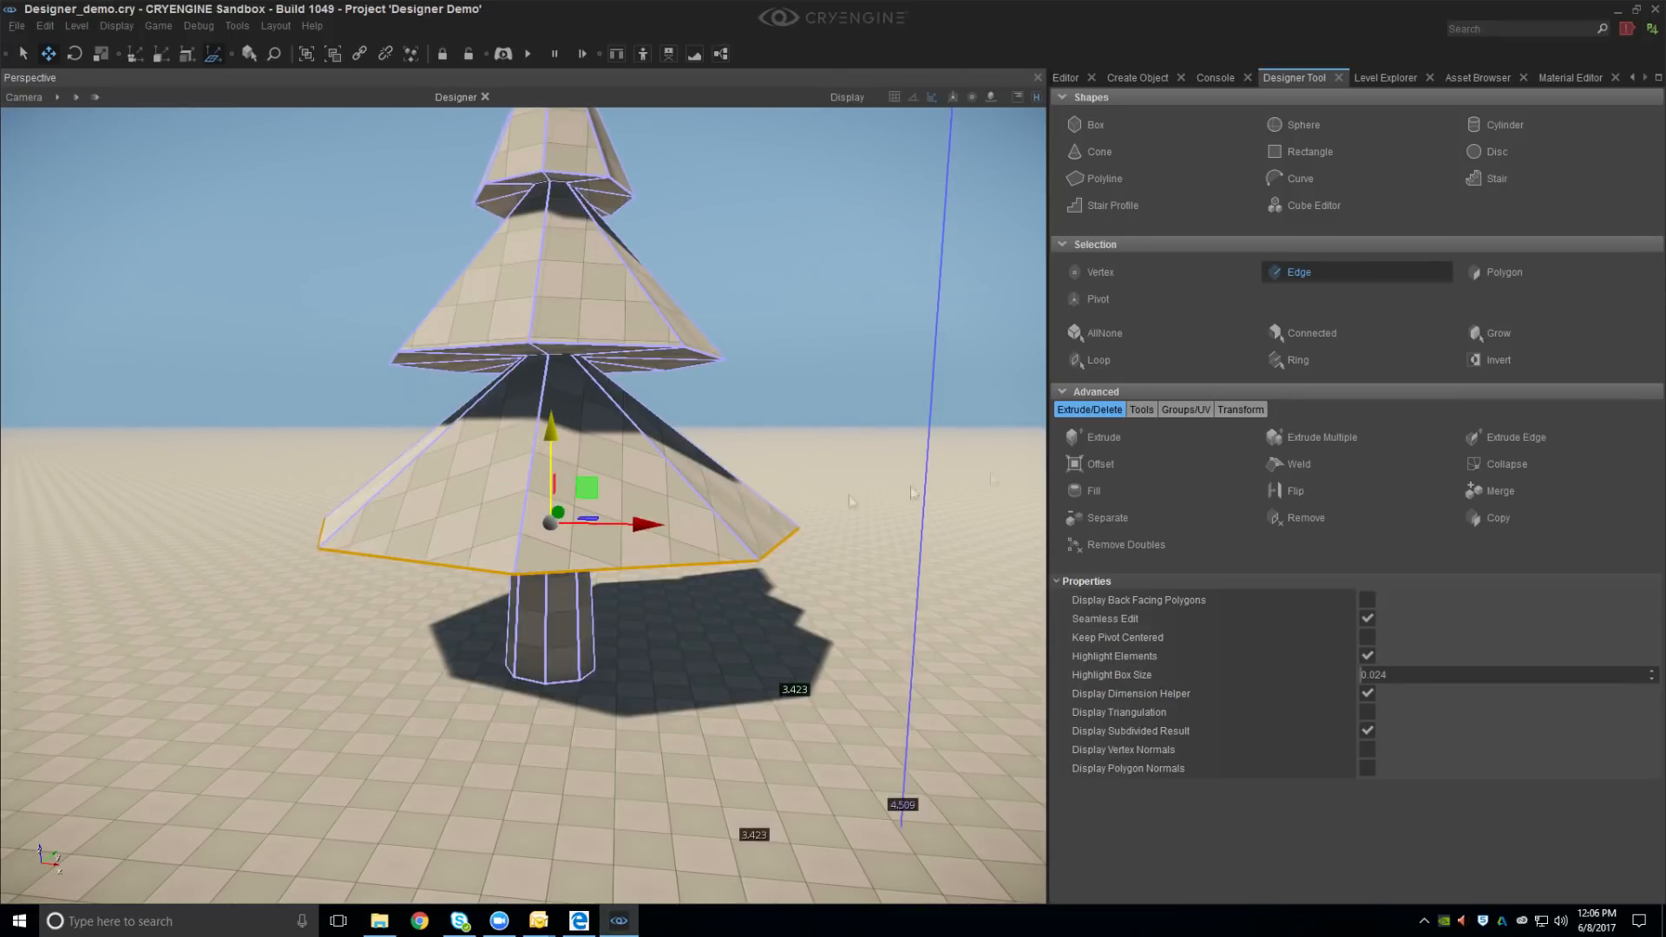
Switch to vertex selection and pull individual rim vertices of the bottom tier down to make its edge irregular
click(1110, 269)
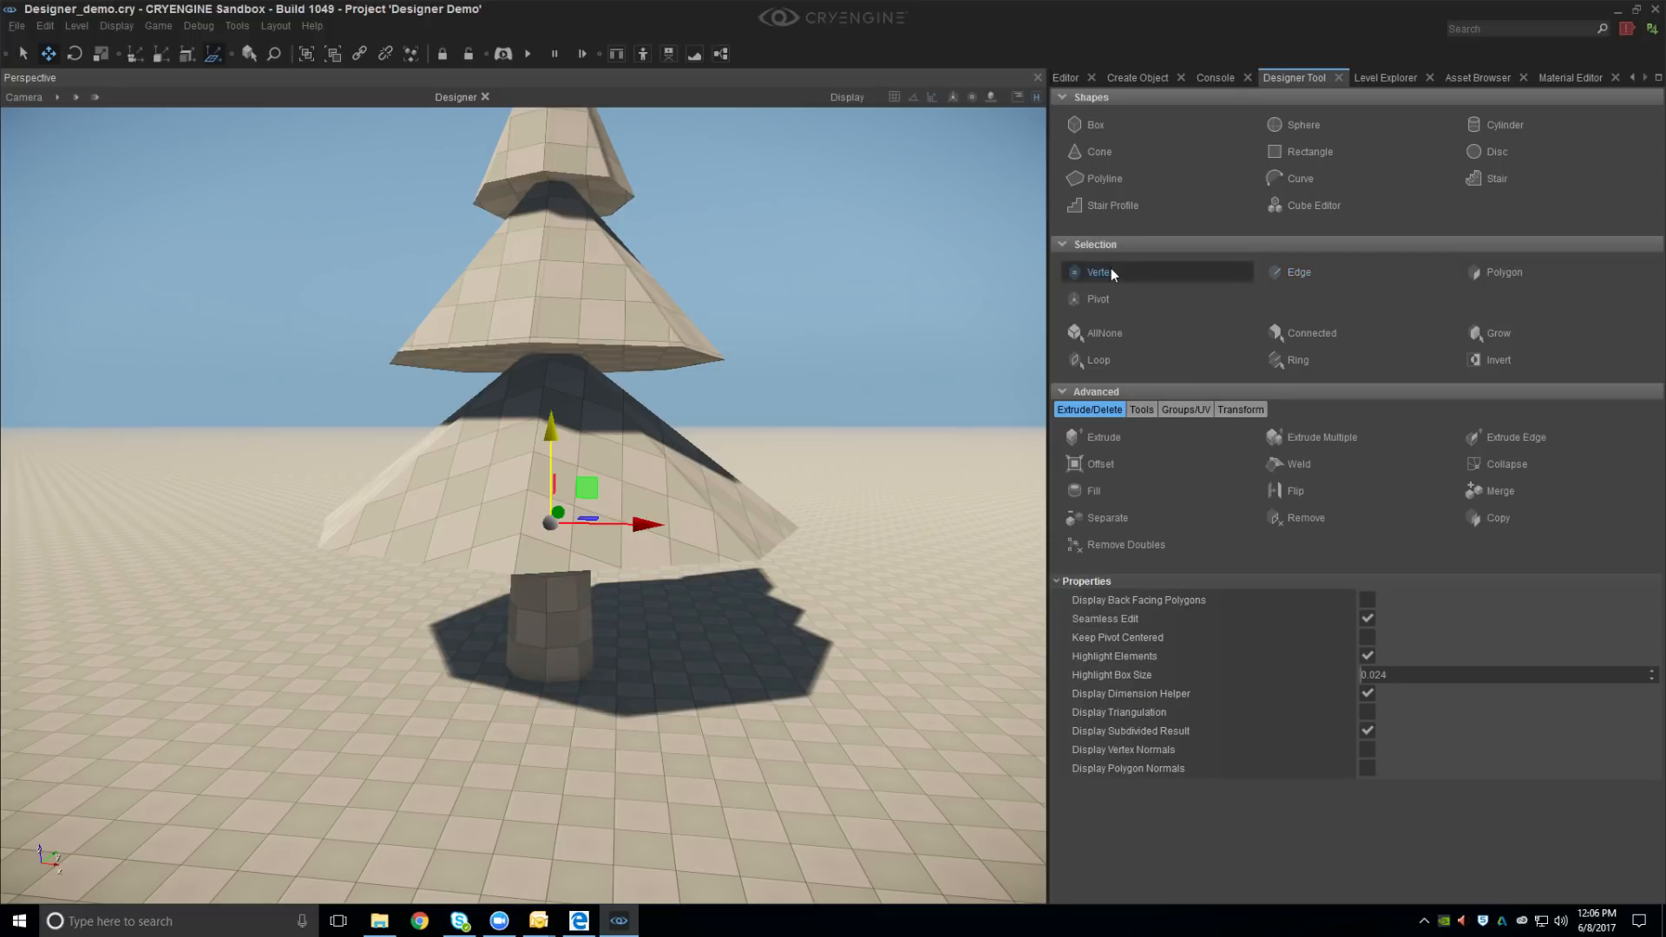
click(800, 528)
drag(800, 529, 803, 550)
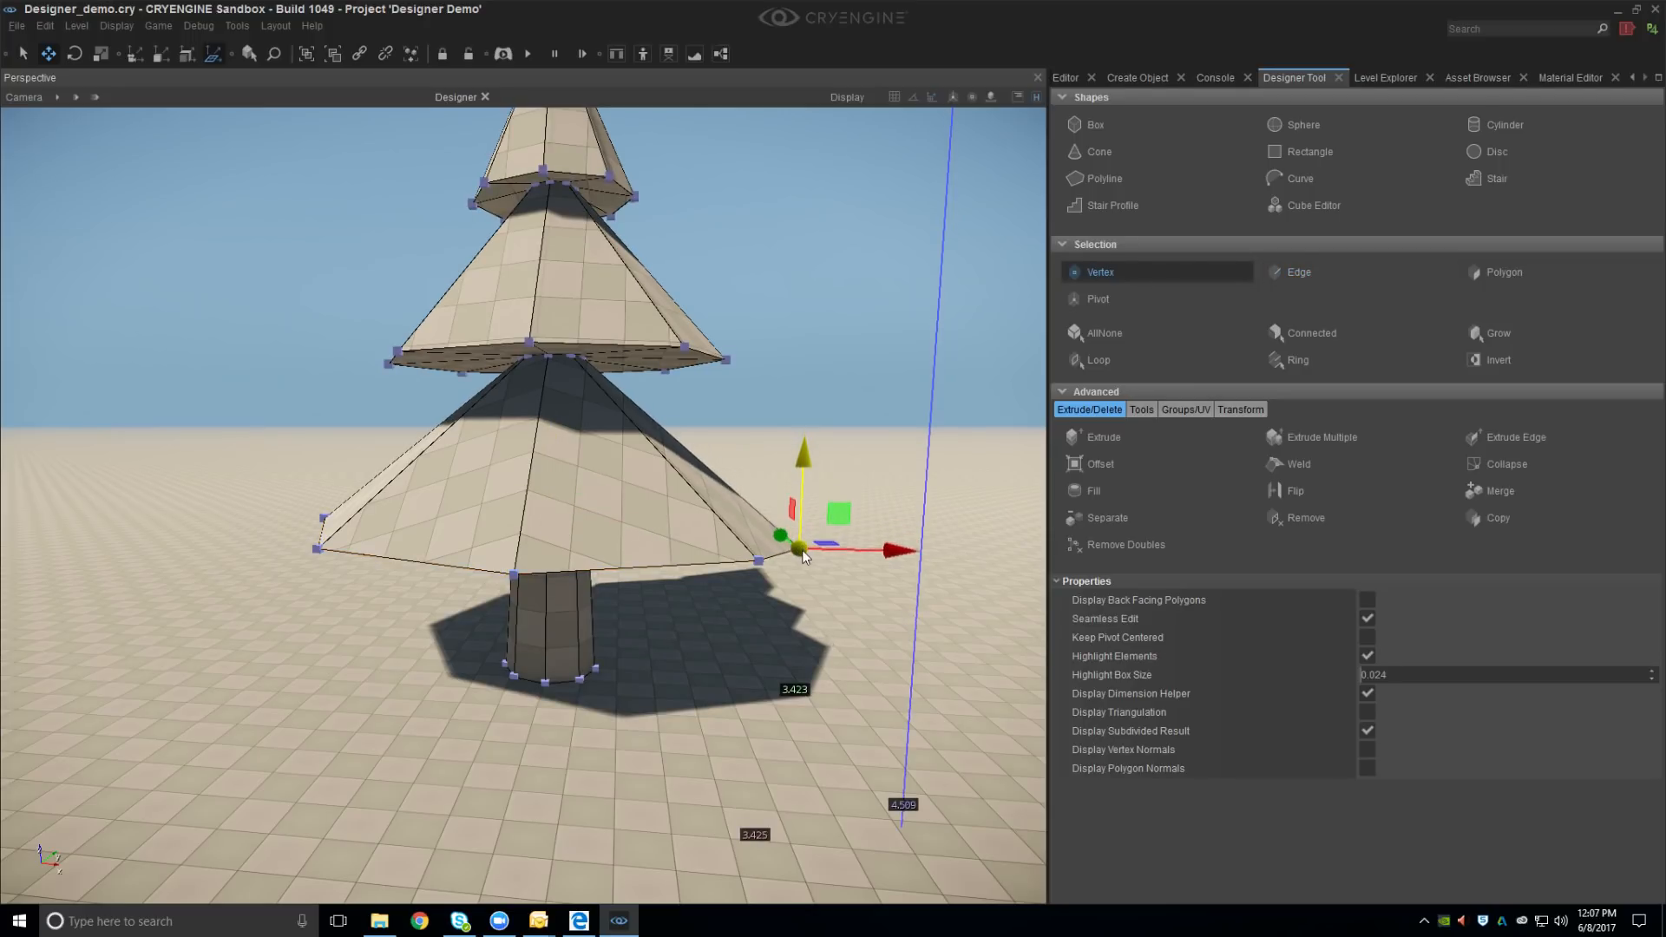
drag(319, 548, 318, 569)
key(a)
right_drag(408, 555, 729, 555)
click(358, 585)
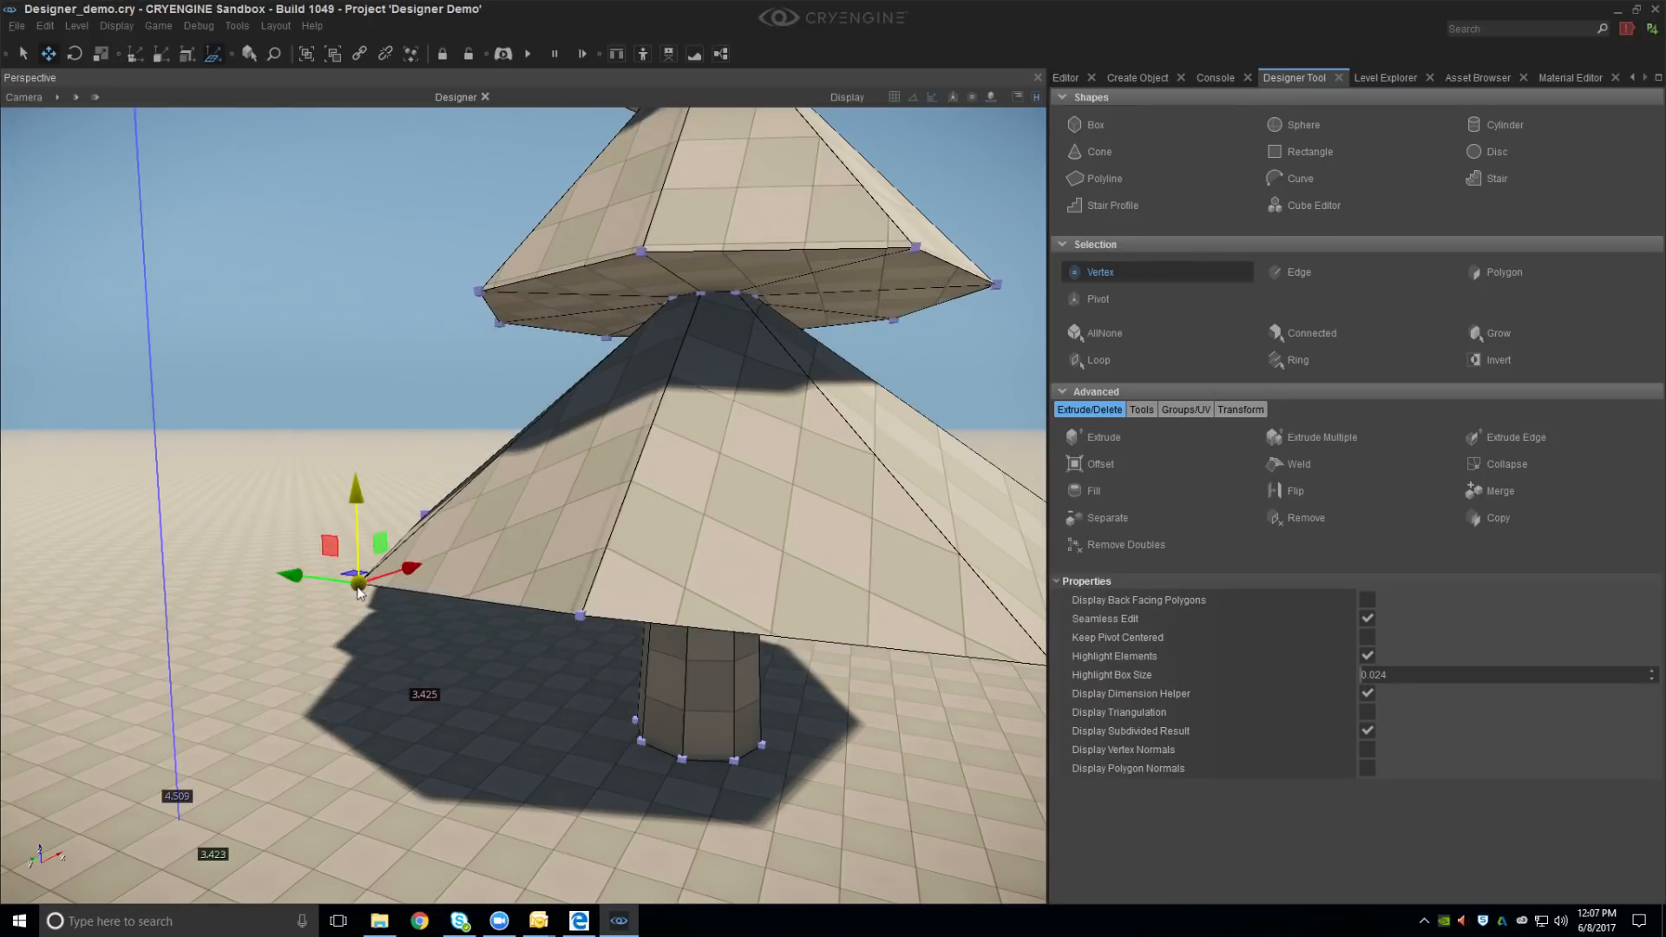
Shift individual rim vertices of the middle tier to make its edge uneven
middle_drag(476, 571, 502, 529)
drag(471, 450, 458, 473)
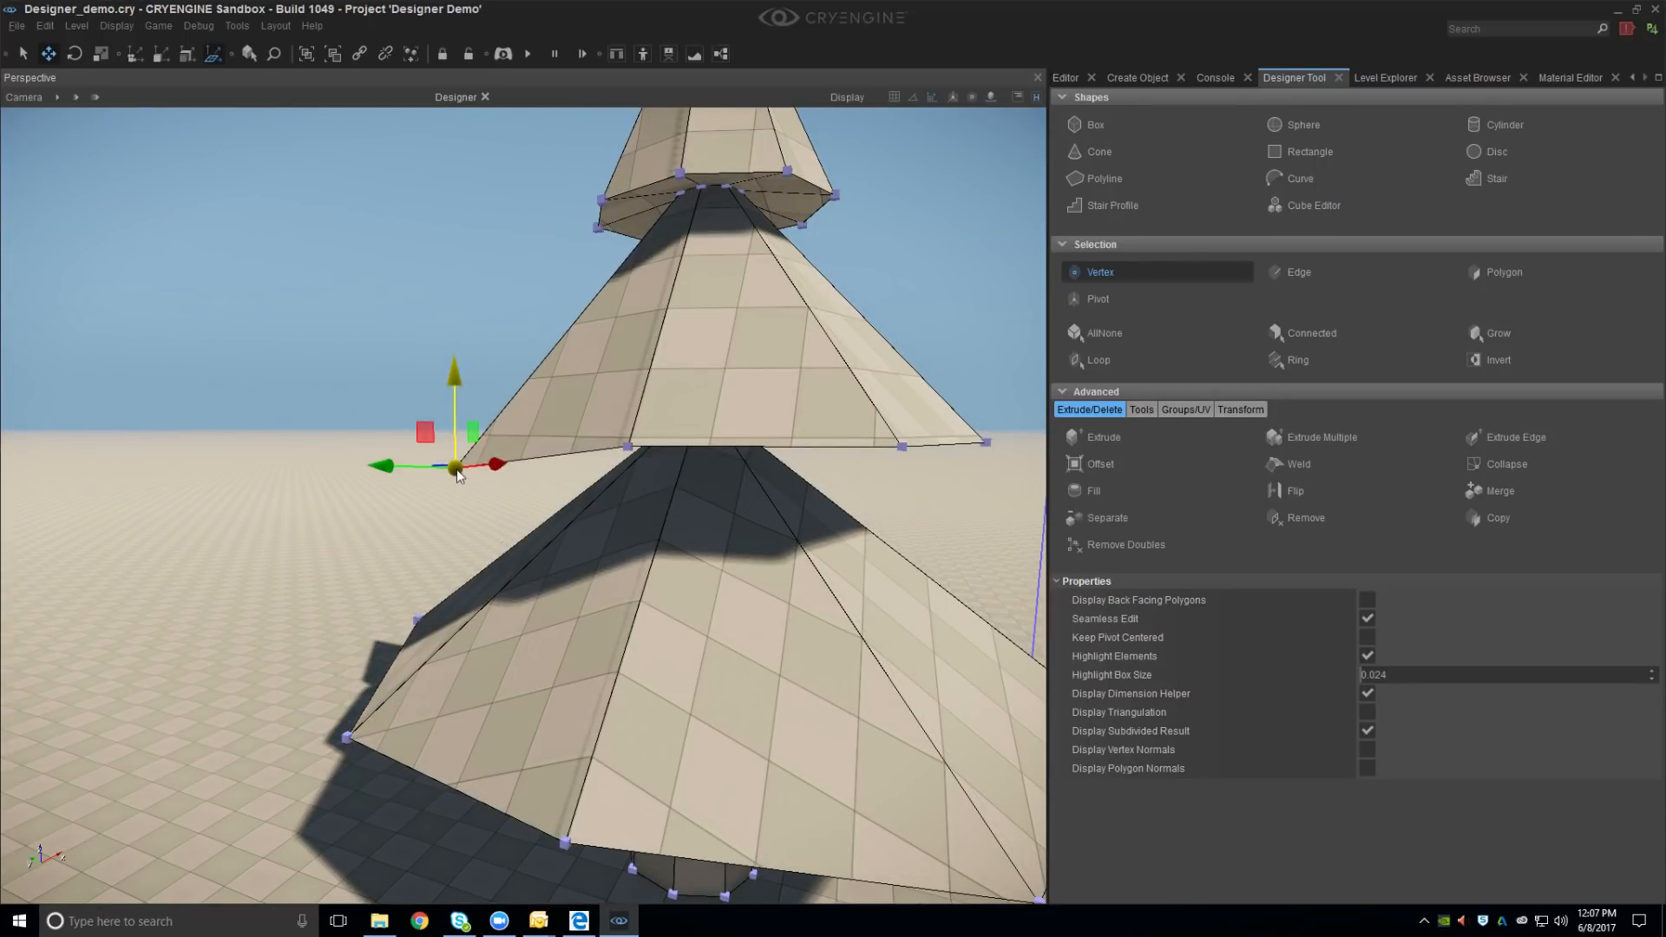
drag(629, 447, 625, 469)
right_drag(626, 470, 697, 393)
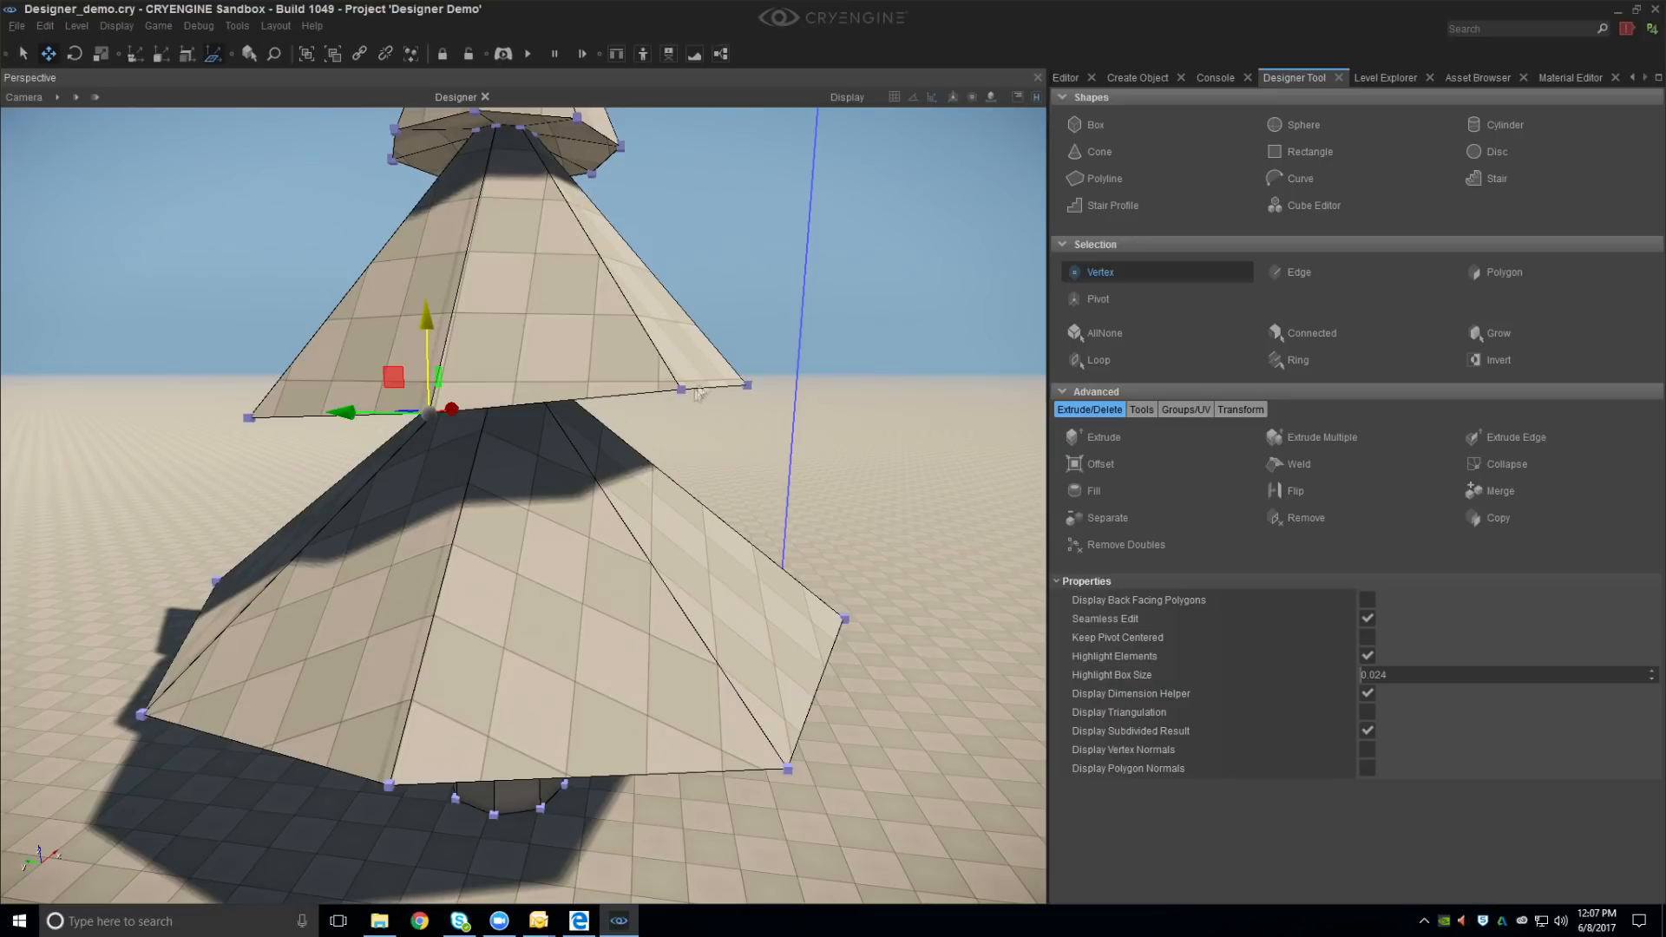
click(747, 384)
drag(712, 350, 660, 395)
click(681, 390)
Move several rim vertices of the top tier down and outward so its edge becomes irregular
right_drag(659, 395, 702, 449)
drag(743, 410, 787, 415)
drag(645, 413, 639, 427)
drag(526, 407, 493, 423)
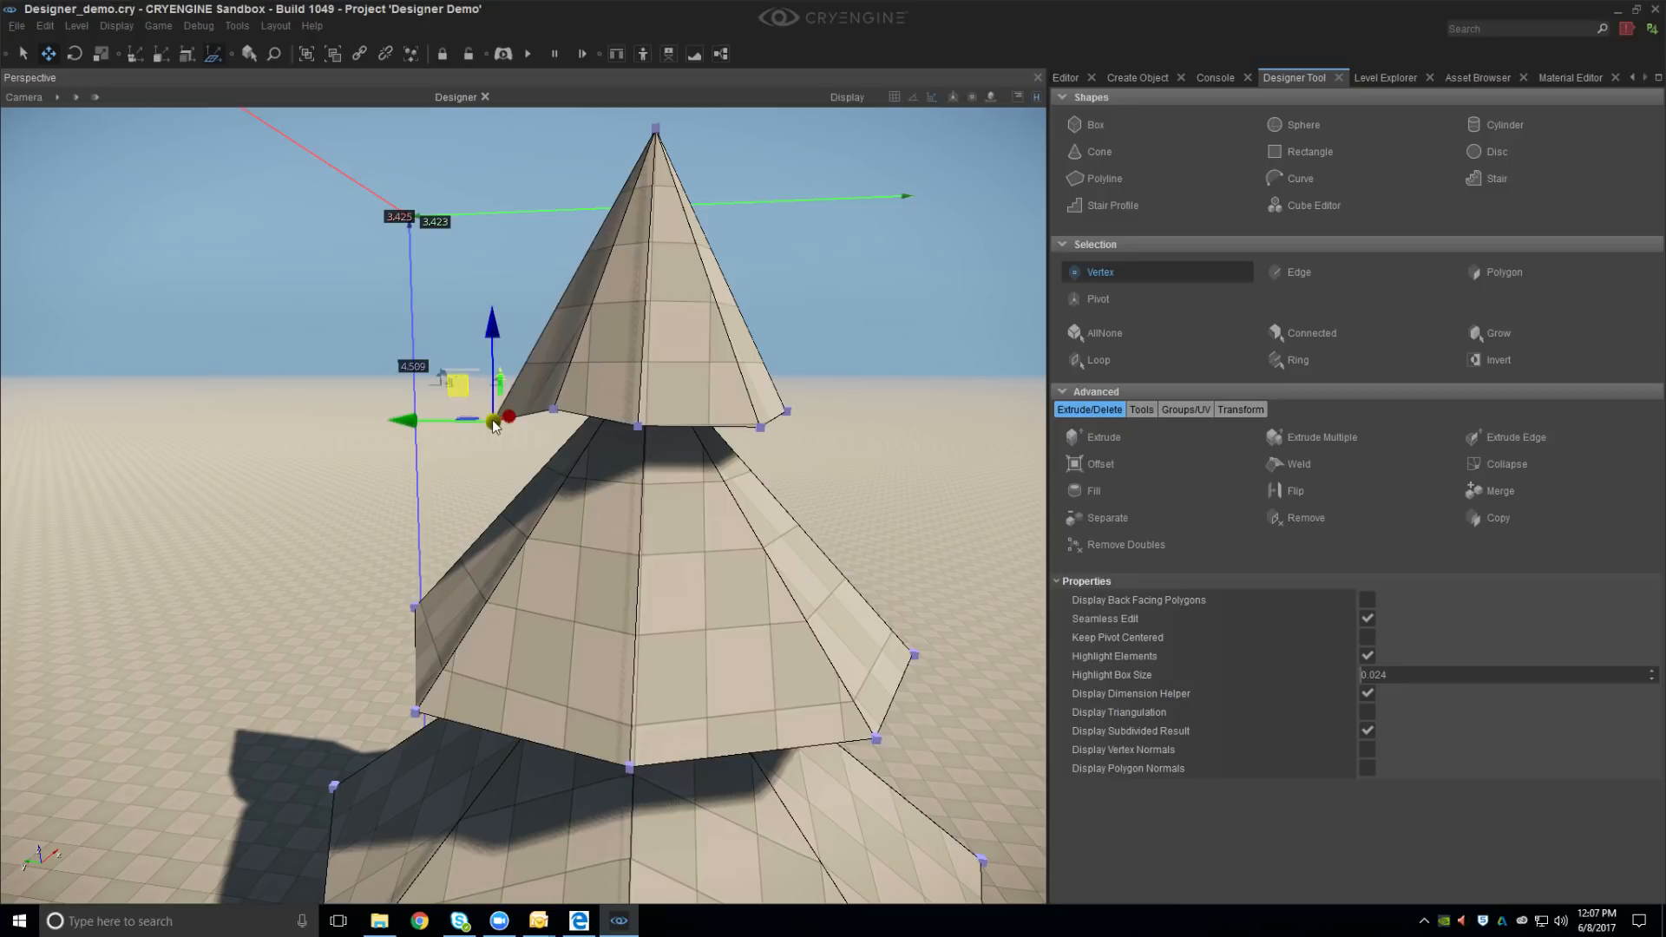
alt+middle_drag(556, 409, 649, 446)
drag(589, 430, 587, 447)
Reposition another rim vertex on the far side of the tree's middle tier
drag(473, 643, 417, 642)
alt+middle_drag(417, 642, 605, 717)
click(585, 608)
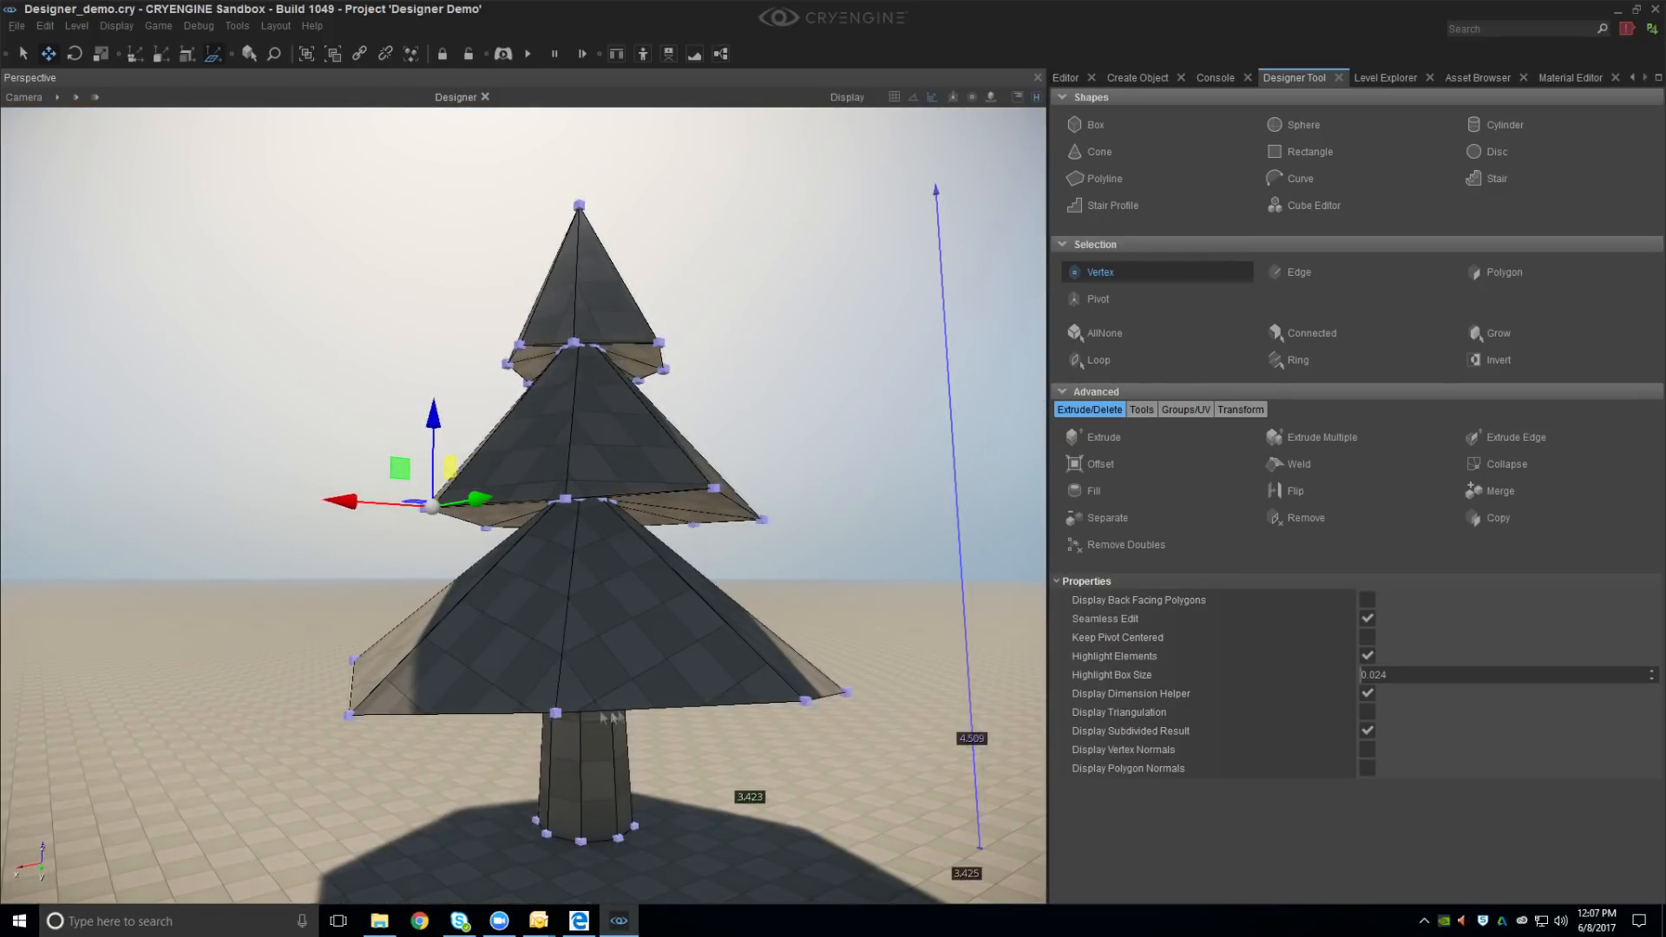
Nudge more rim vertices of the bottom tier to make its edge more irregular
drag(808, 700, 796, 697)
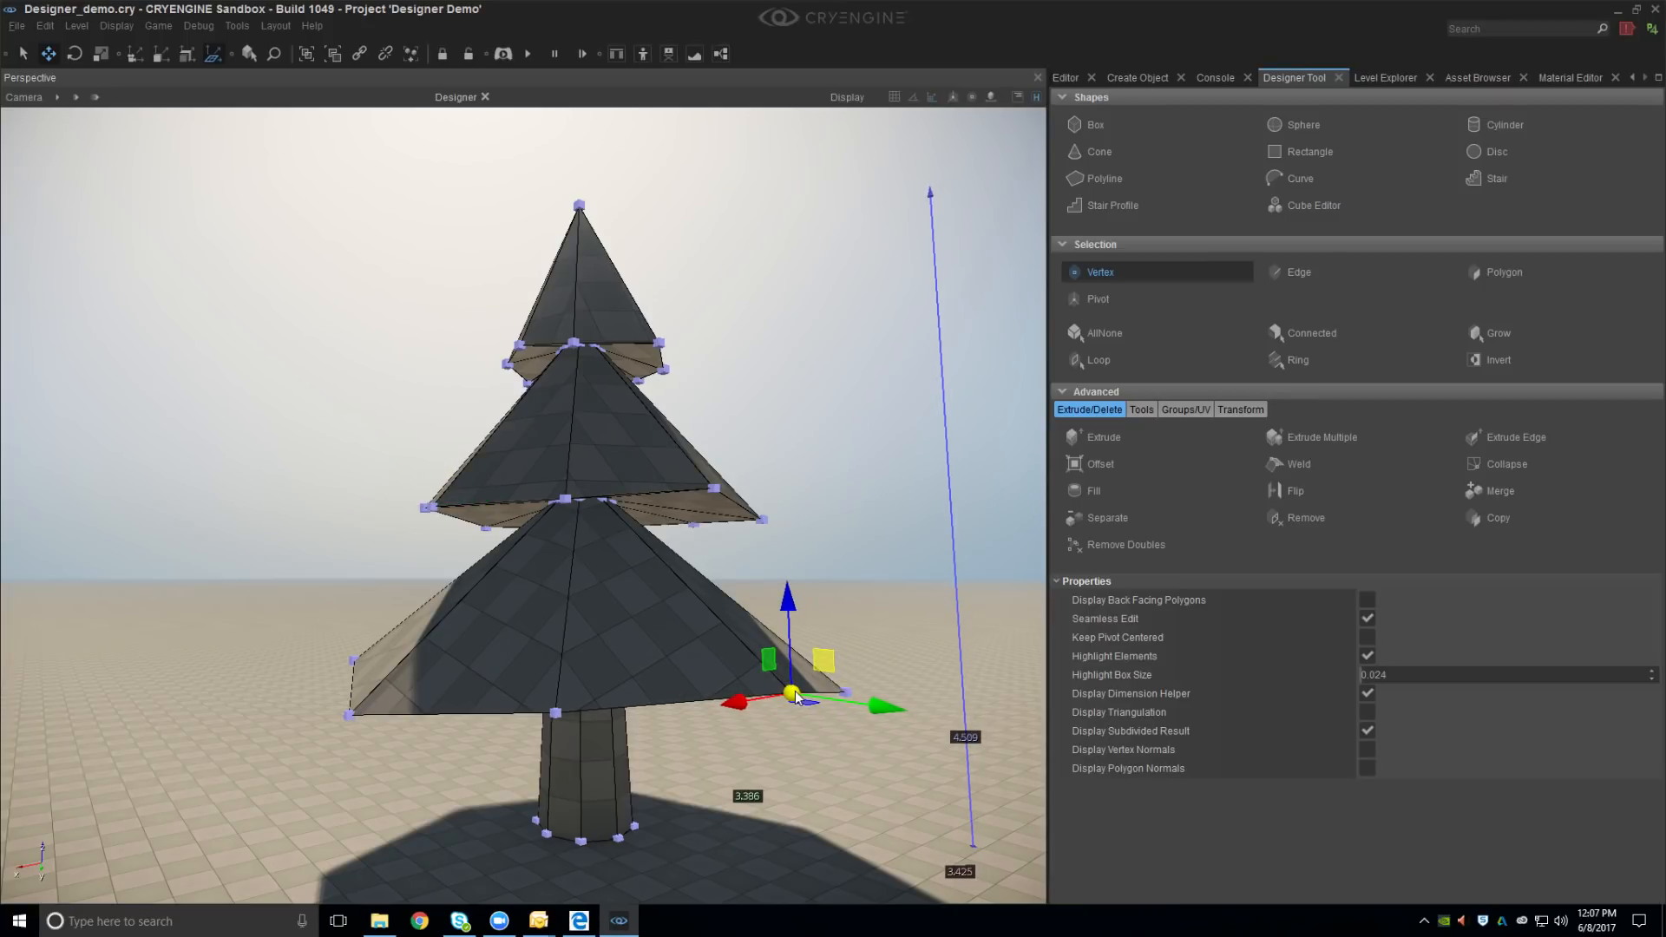
click(850, 694)
mouse_move(350, 717)
mouse_down()
mouse_move(387, 741)
mouse_move(354, 731)
mouse_up()
alt+middle_drag(406, 711, 408, 660)
Select the edge loop where the trunk meets the bottom tier and scale it inward to narrow the trunk's top
click(1296, 272)
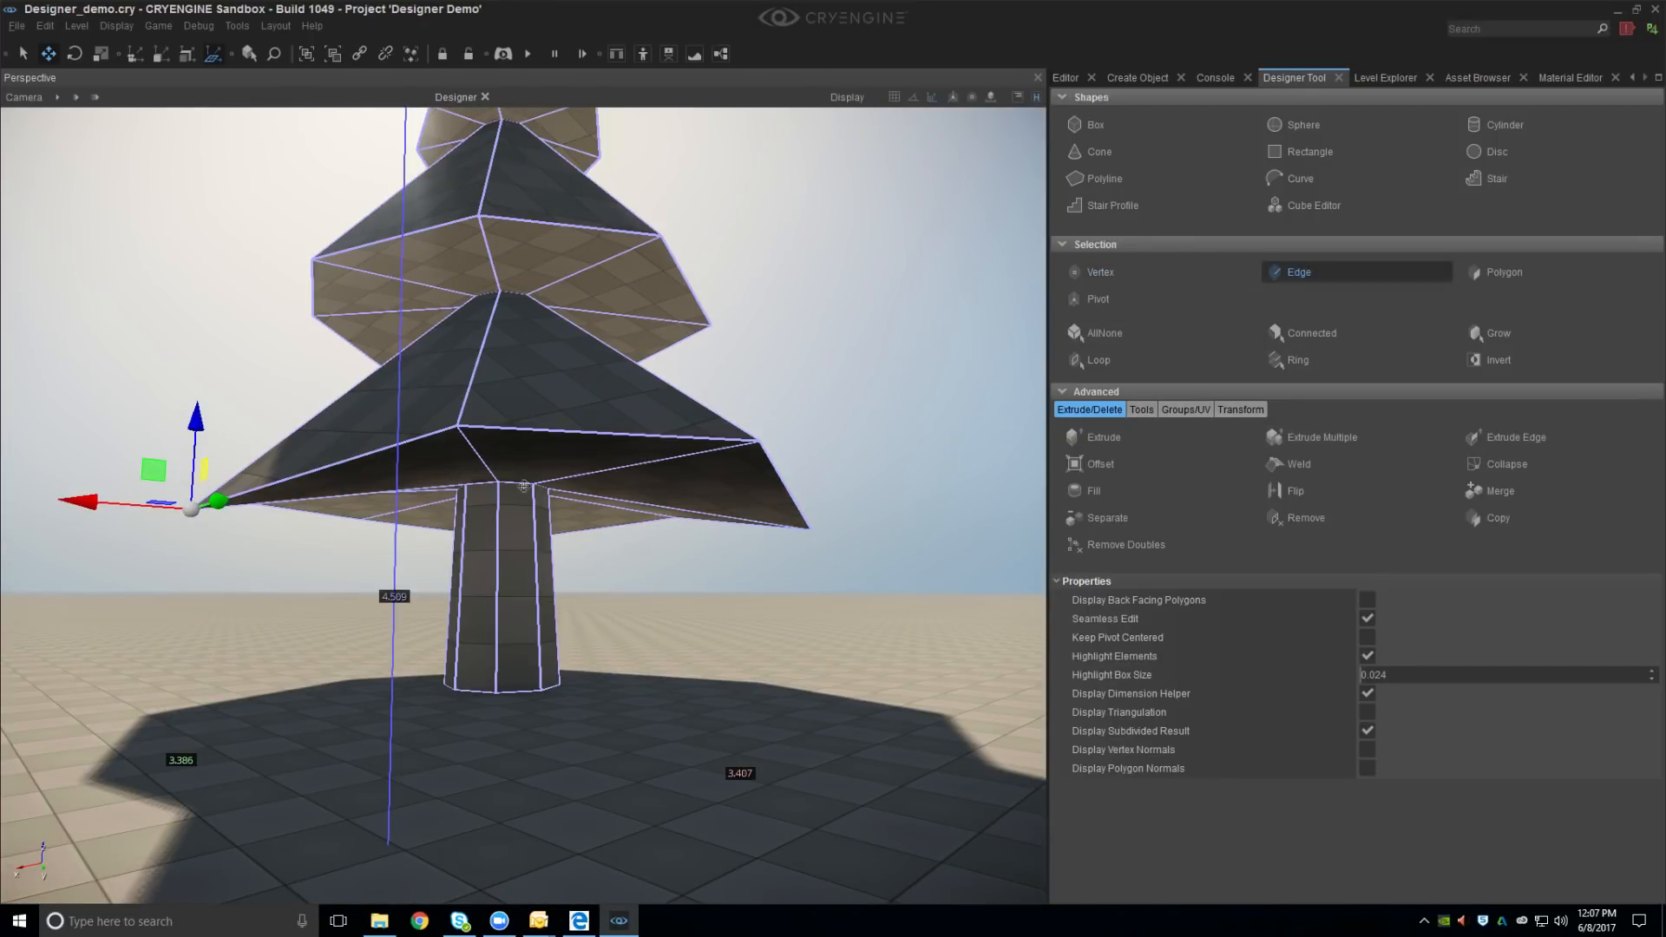
click(518, 484)
click(516, 480)
click(1118, 365)
key(3)
drag(498, 487, 489, 509)
mouse_move(572, 620)
right_down()
mouse_move(491, 560)
mouse_move(442, 599)
mouse_move(555, 647)
right_up()
key(Escape)
key(d)
key(d)
click(1088, 270)
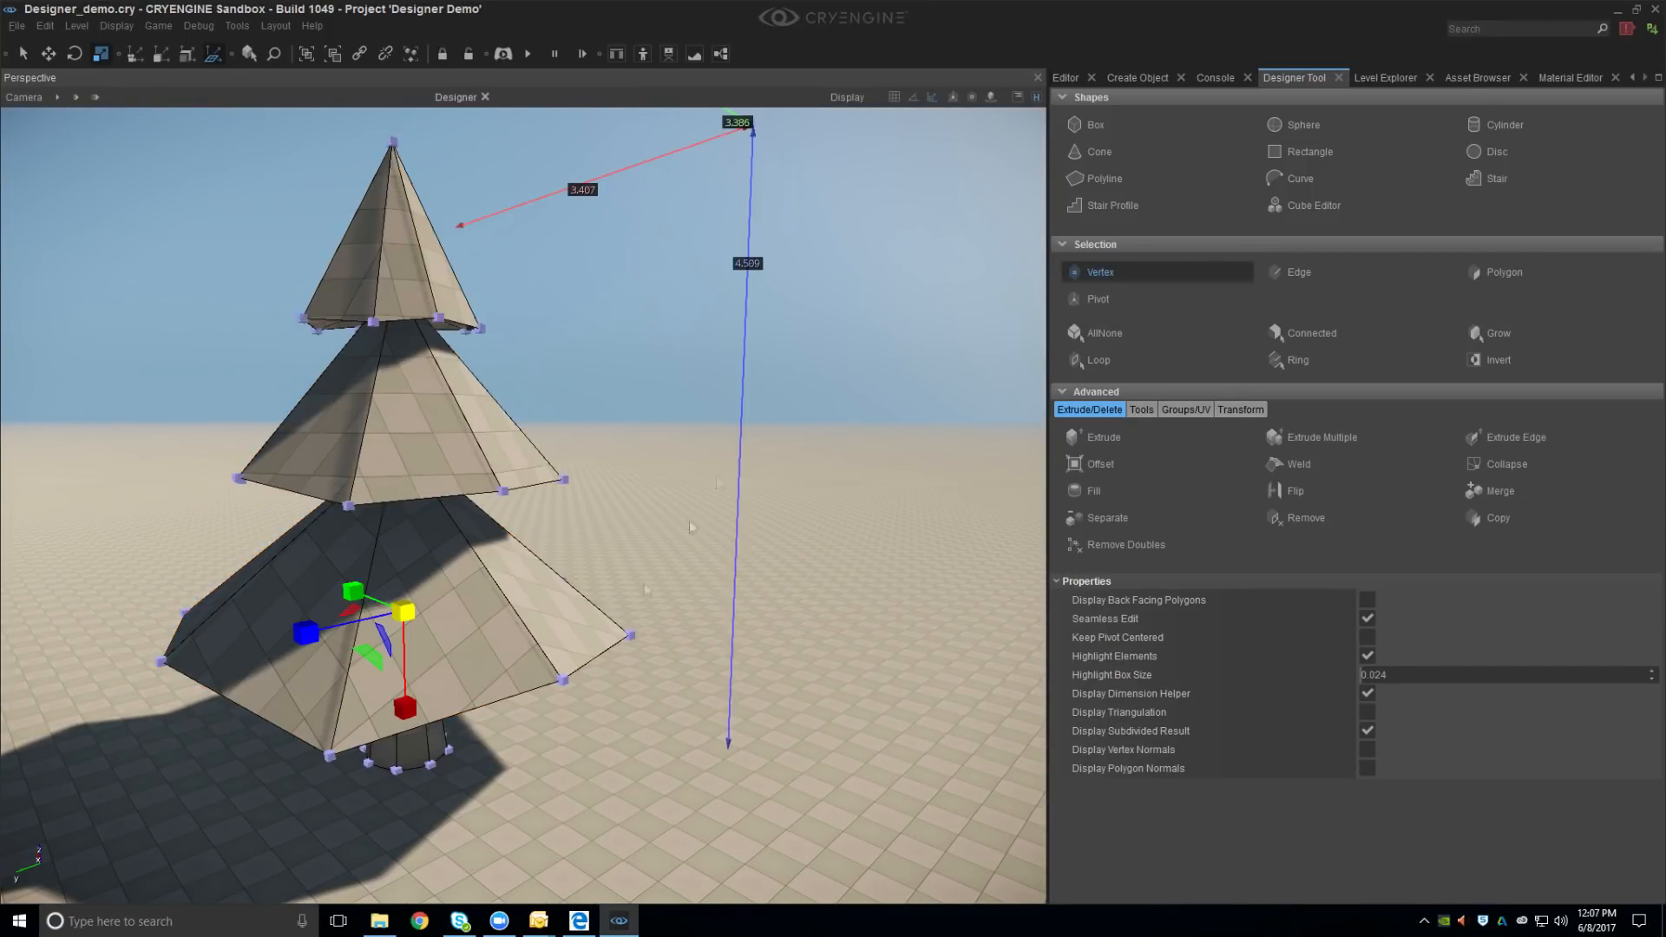
right_drag(521, 503, 575, 503)
right_drag(569, 623, 676, 623)
right_drag(556, 630, 590, 630)
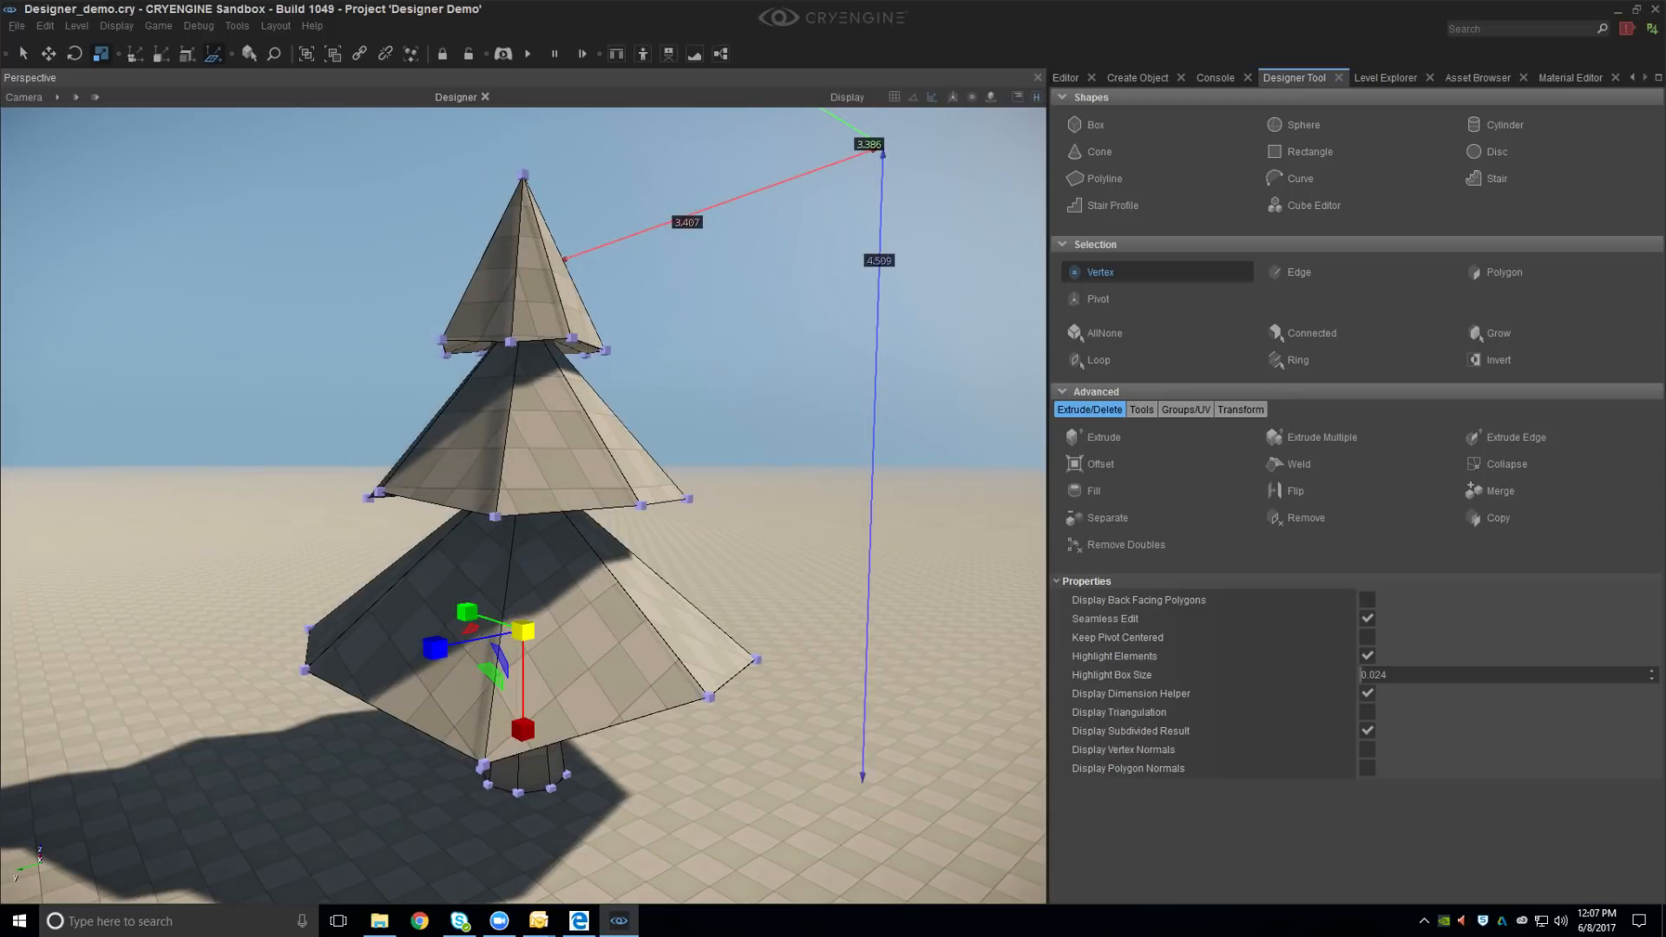
Select the top tier's polygons and grow the selection until it covers all three foliage tiers but not the trunk
click(1524, 271)
middle_drag(603, 390, 630, 505)
click(577, 421)
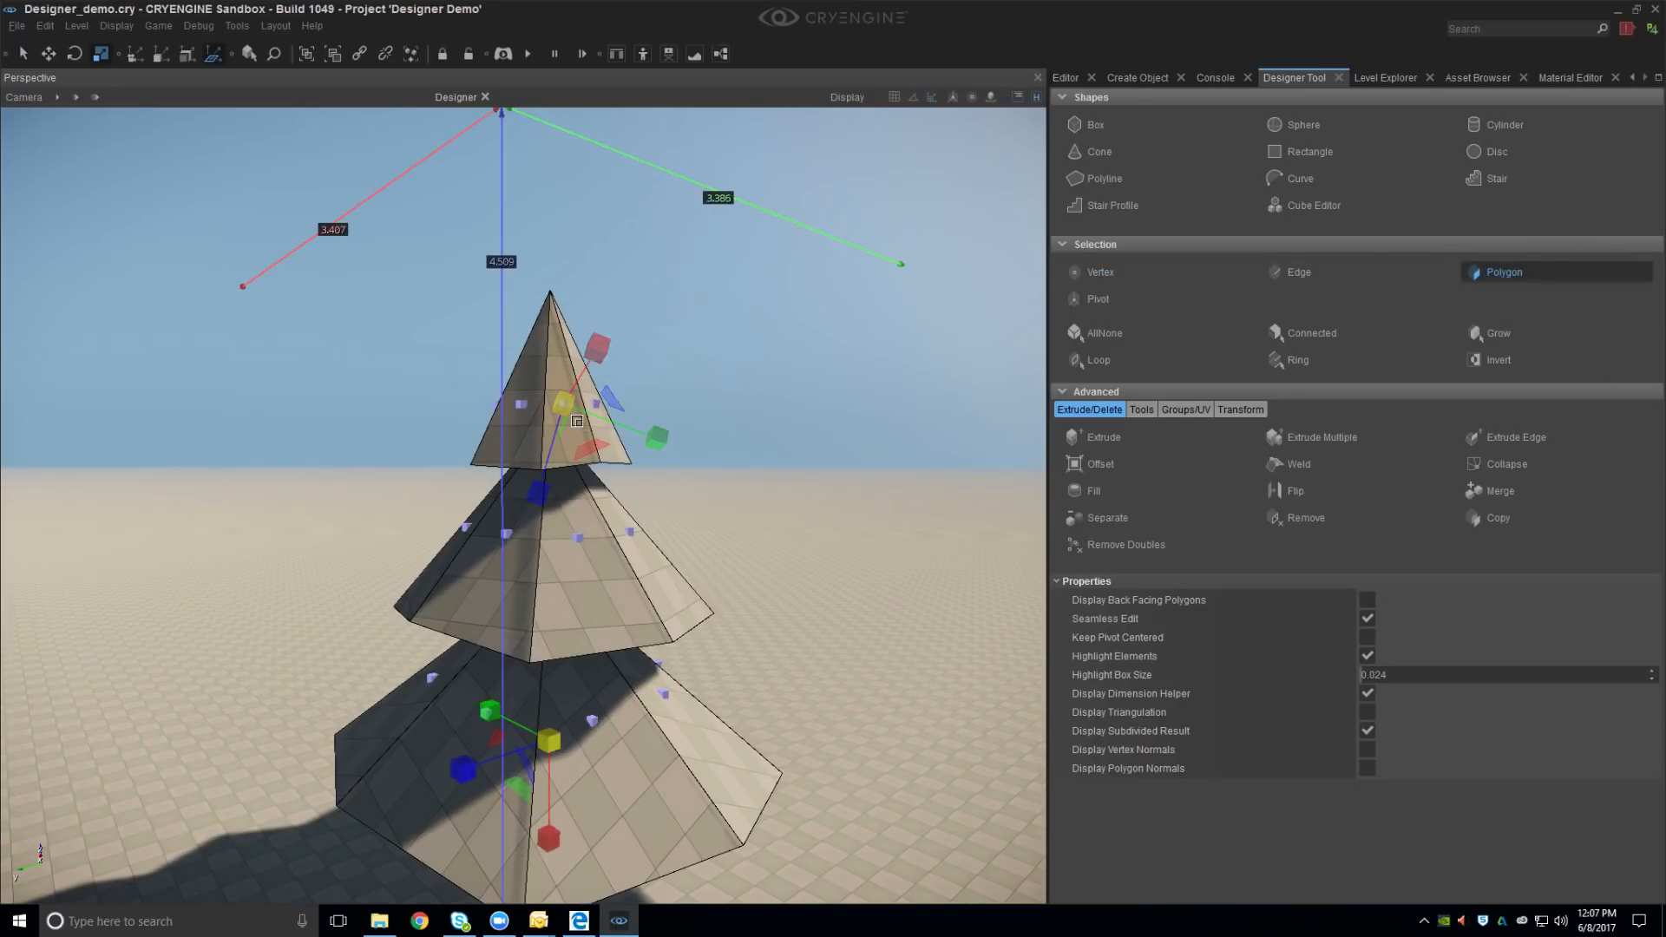
drag(423, 242, 679, 325)
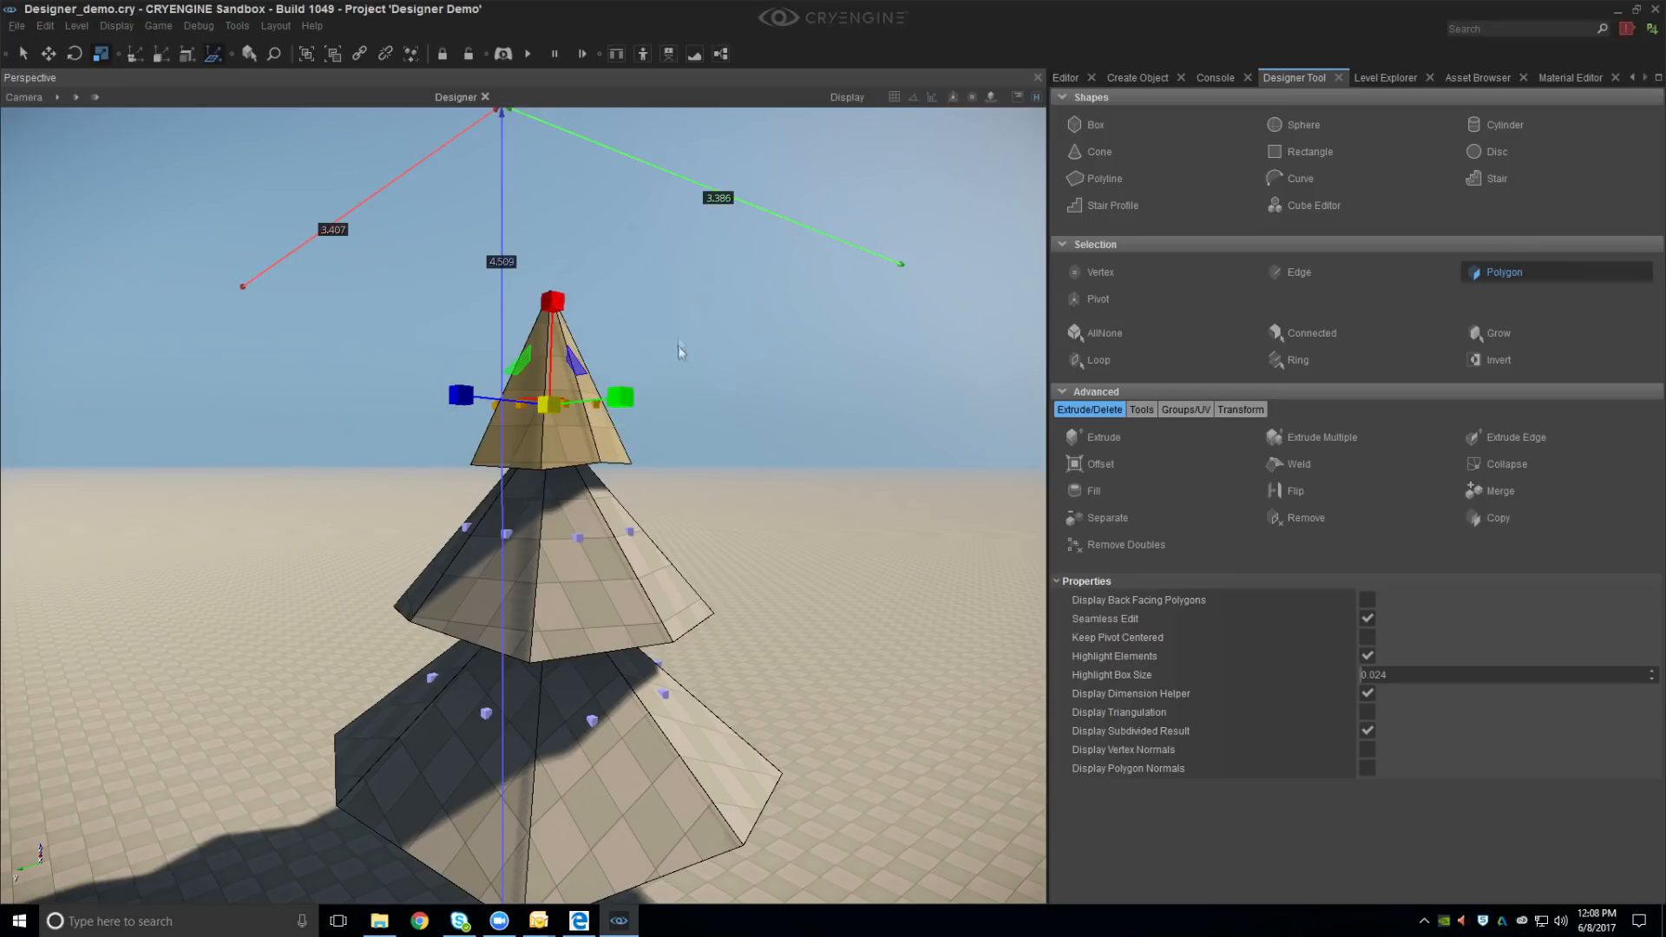
middle_drag(685, 421, 691, 368)
scroll(691, 367, down, 3)
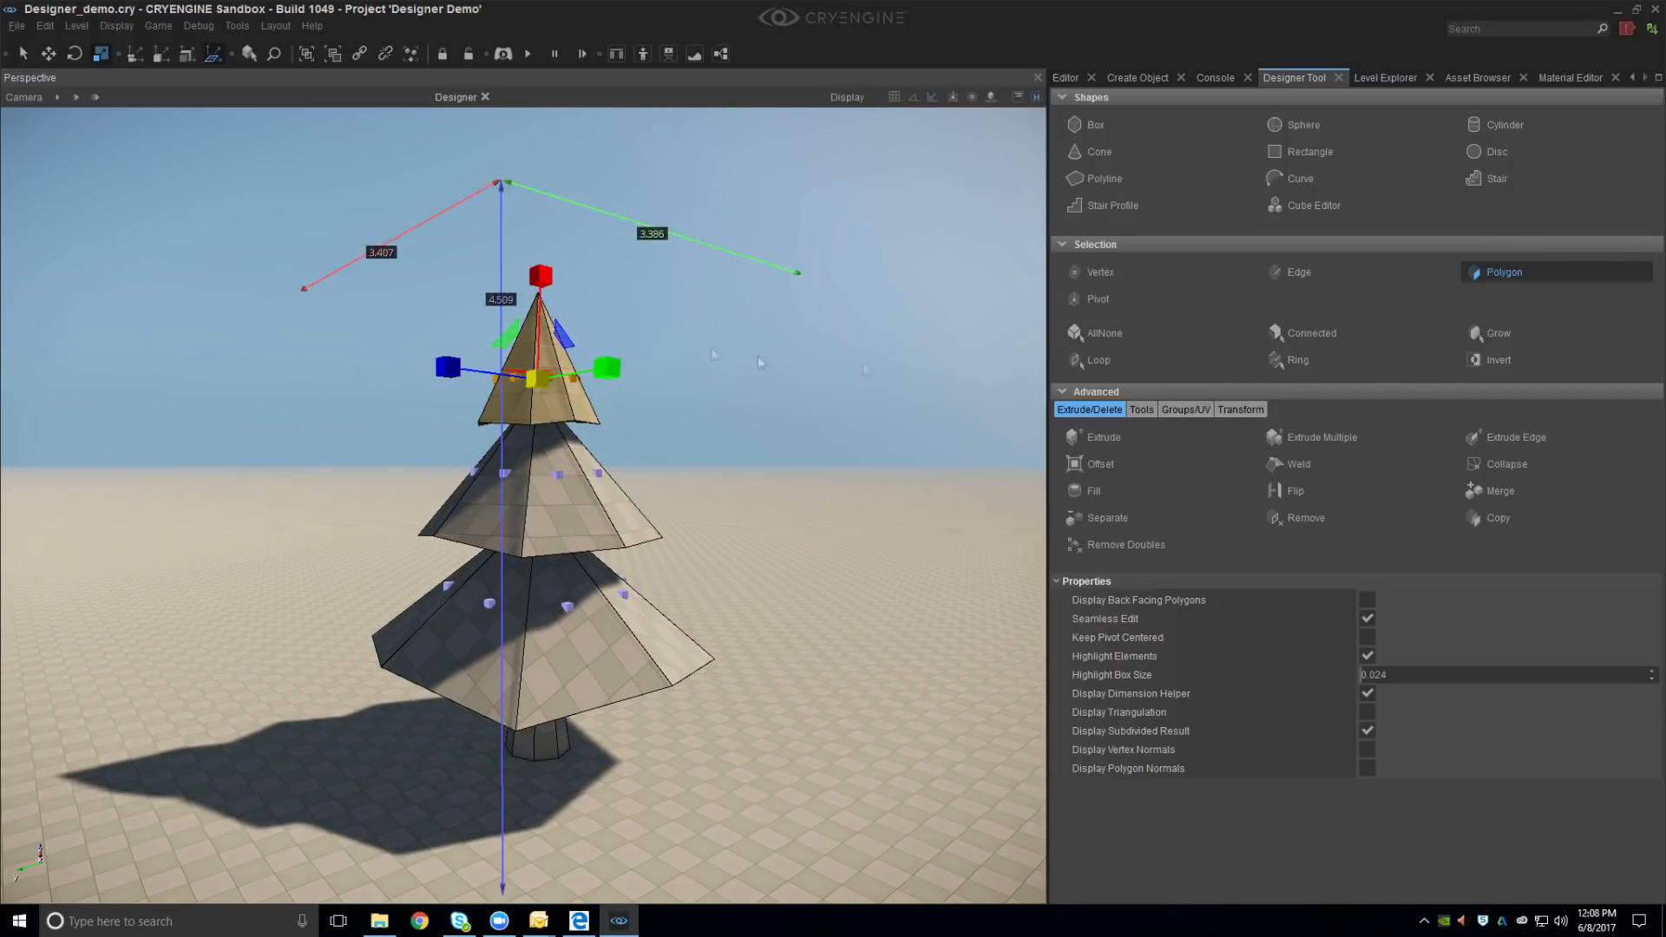
click(1499, 335)
click(1498, 335)
click(1497, 334)
click(1497, 334)
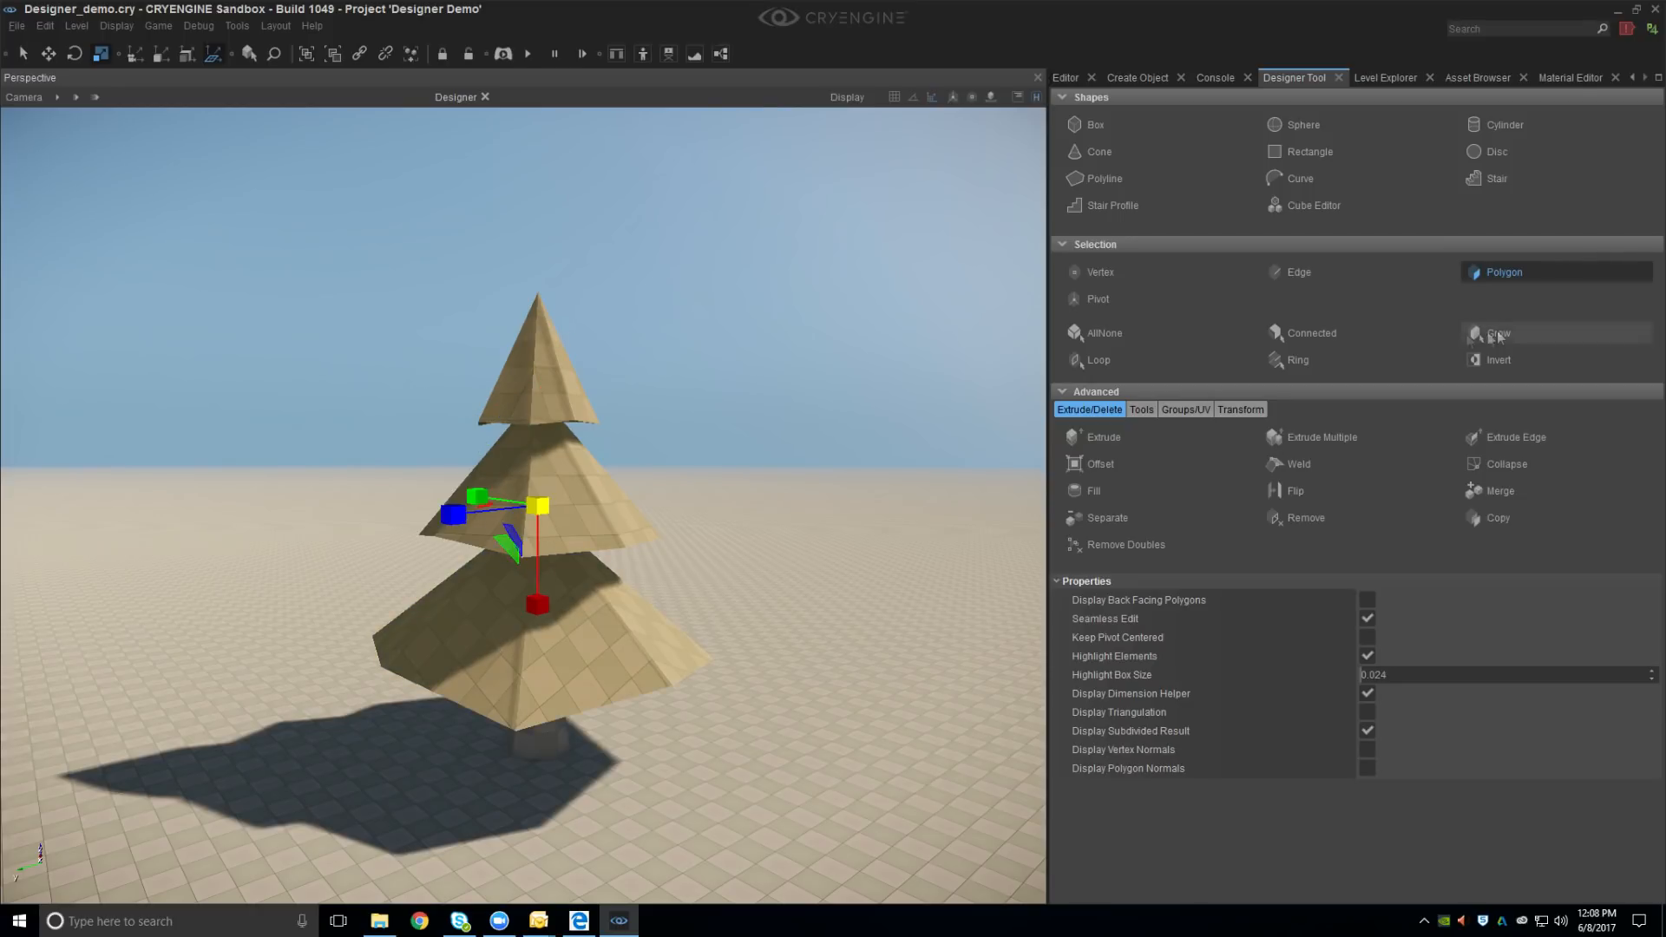
scroll(833, 561, up, 3)
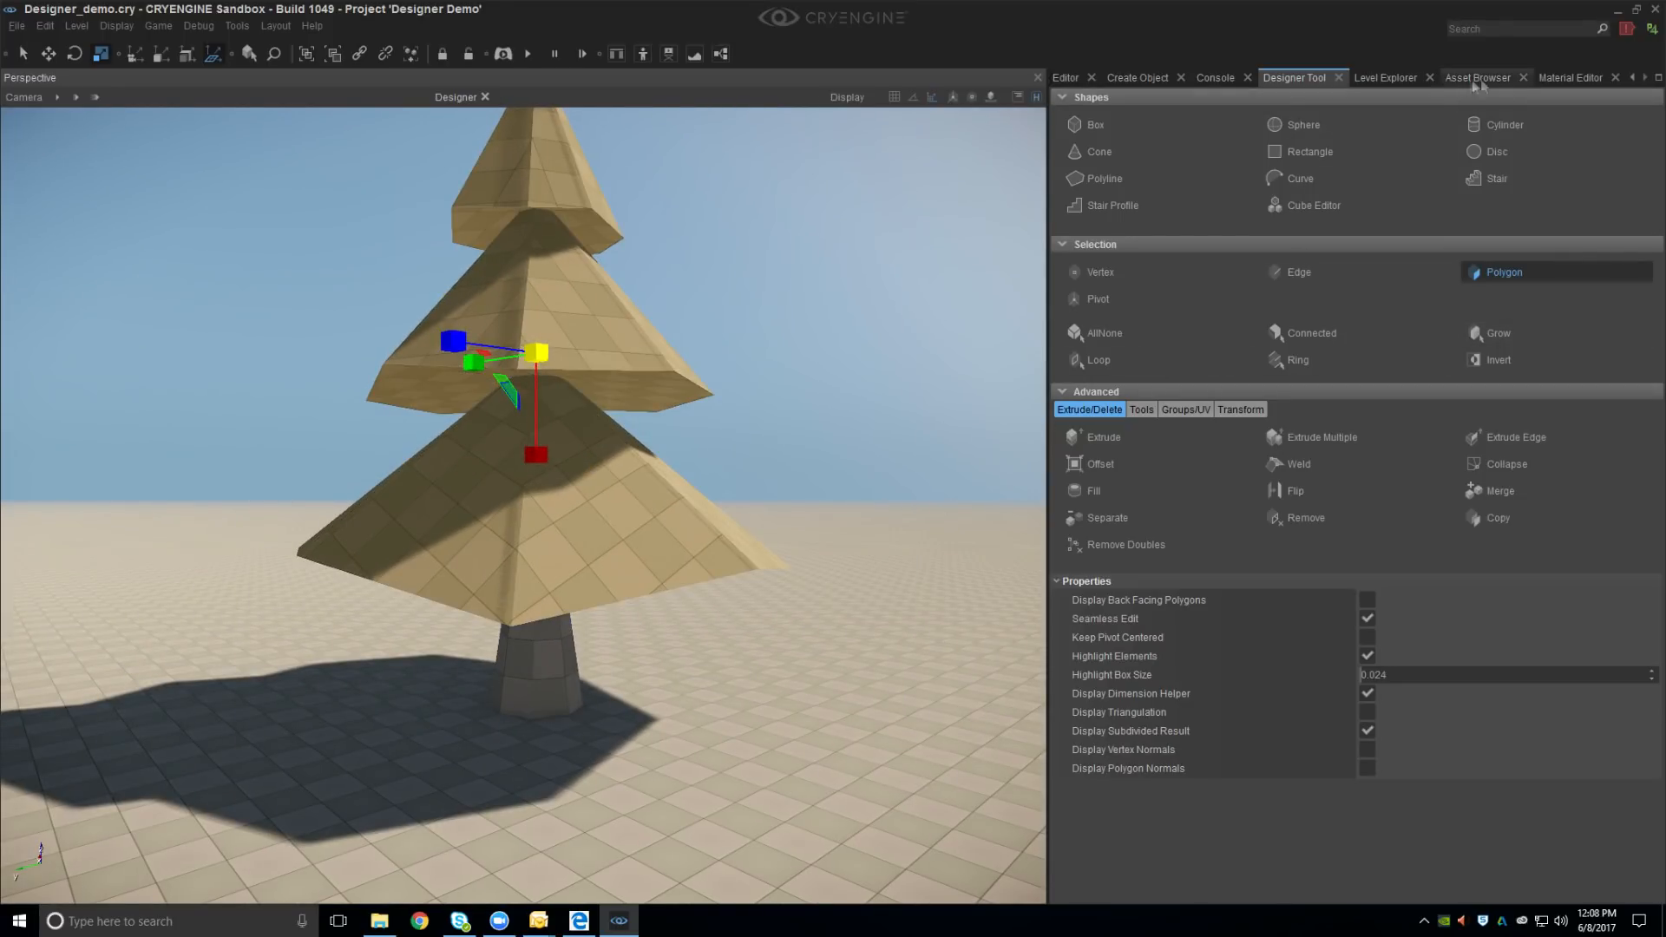
Assign the green SubMtl3 of default_mulimaterial to the selected foliage polygons
click(1568, 77)
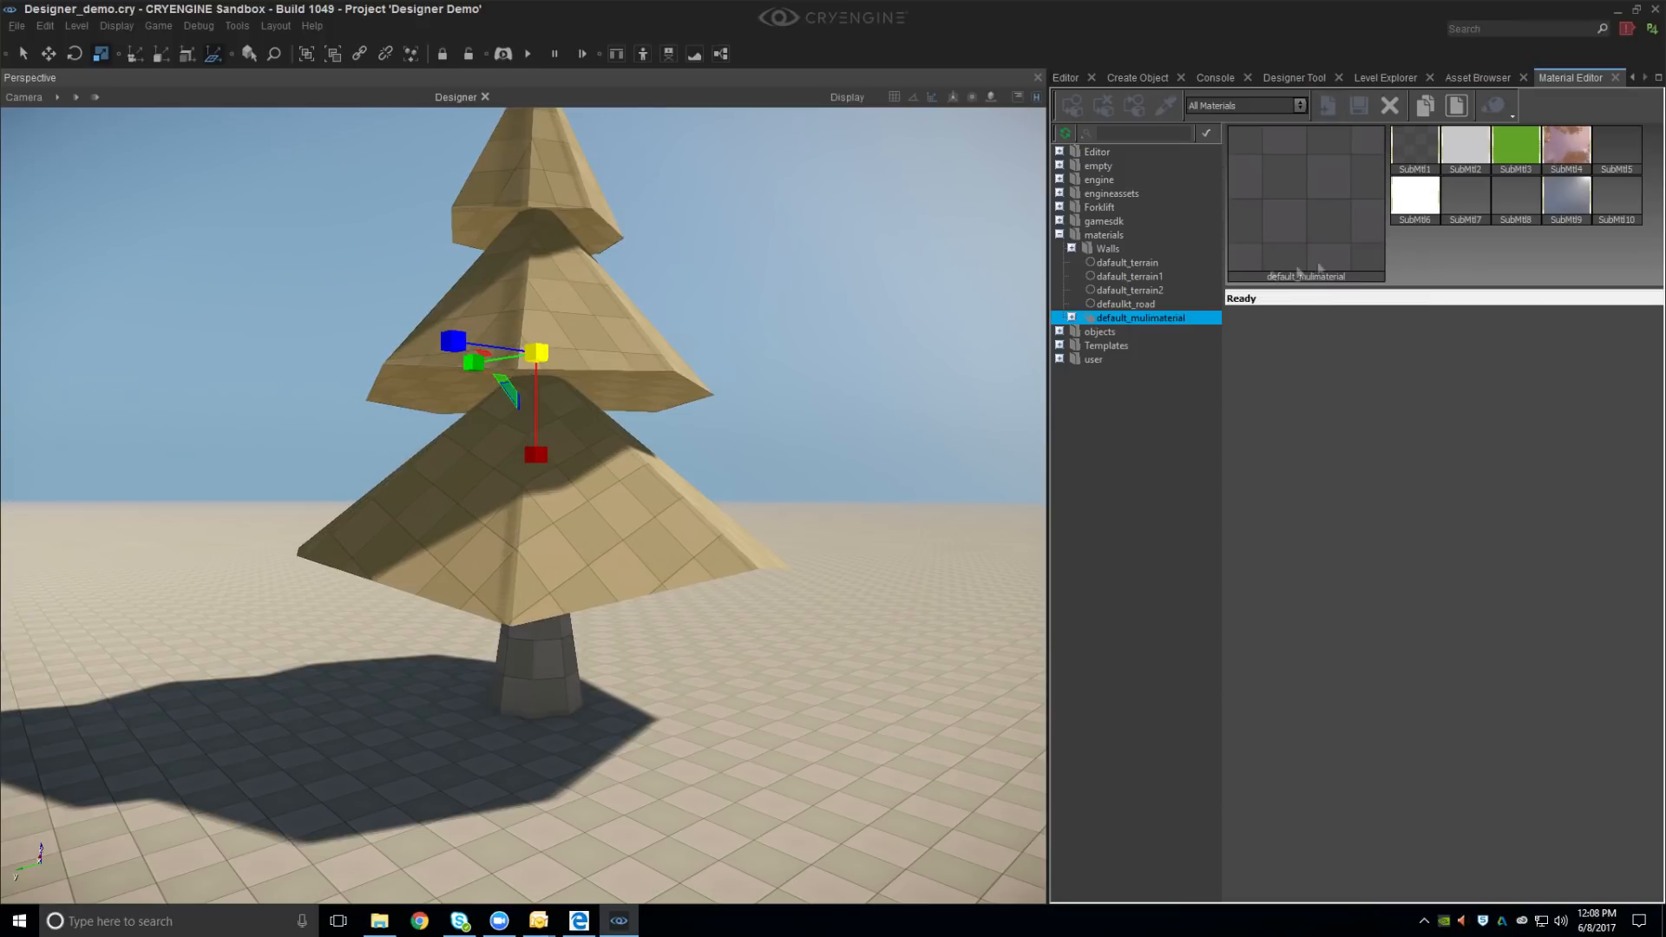
click(1521, 157)
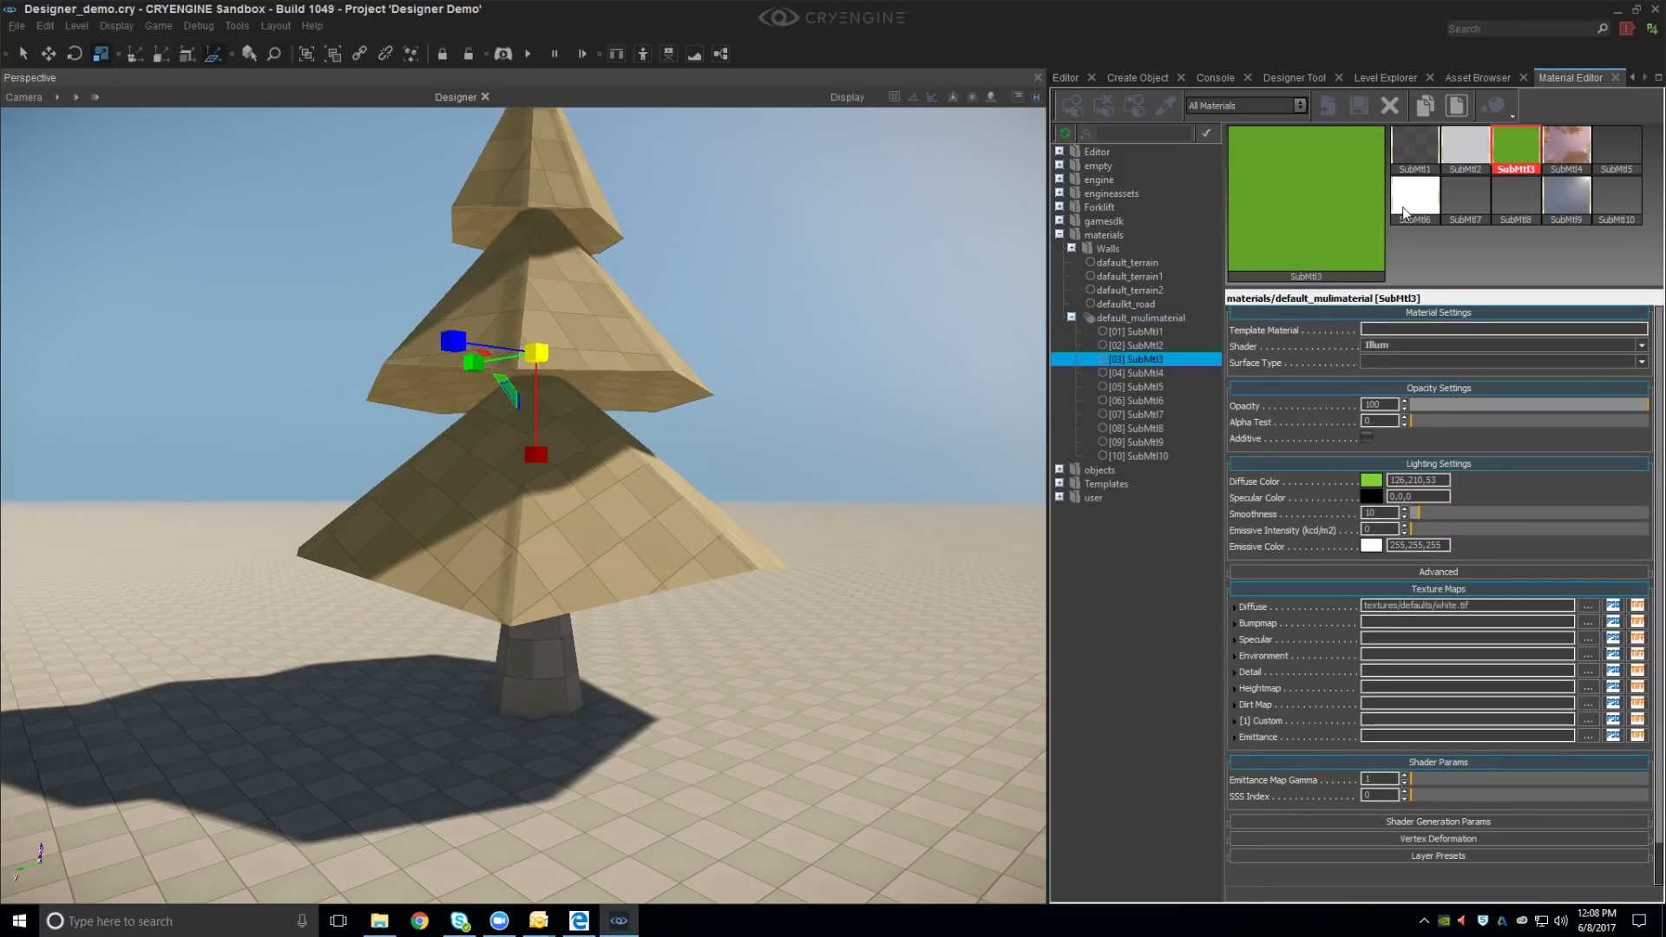
click(1073, 104)
Select the trunk's polygons and assign the brown SubMtl8 to them
scroll(639, 473, up, 5)
scroll(639, 473, up, 3)
middle_drag(639, 483, 523, 493)
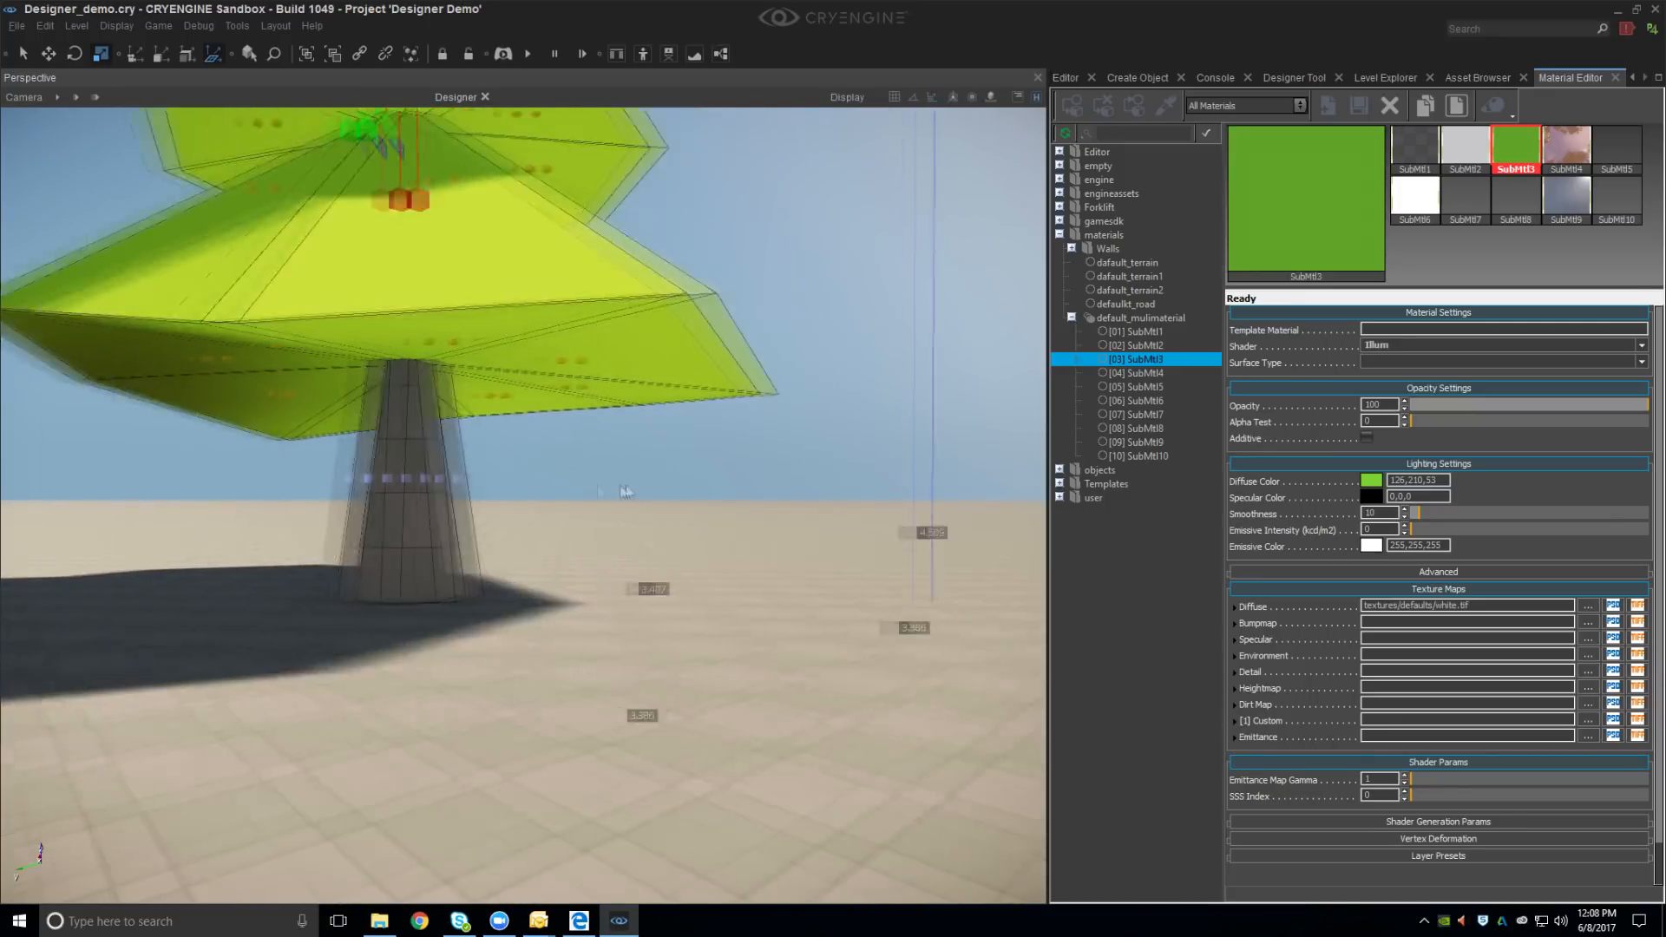
click(456, 488)
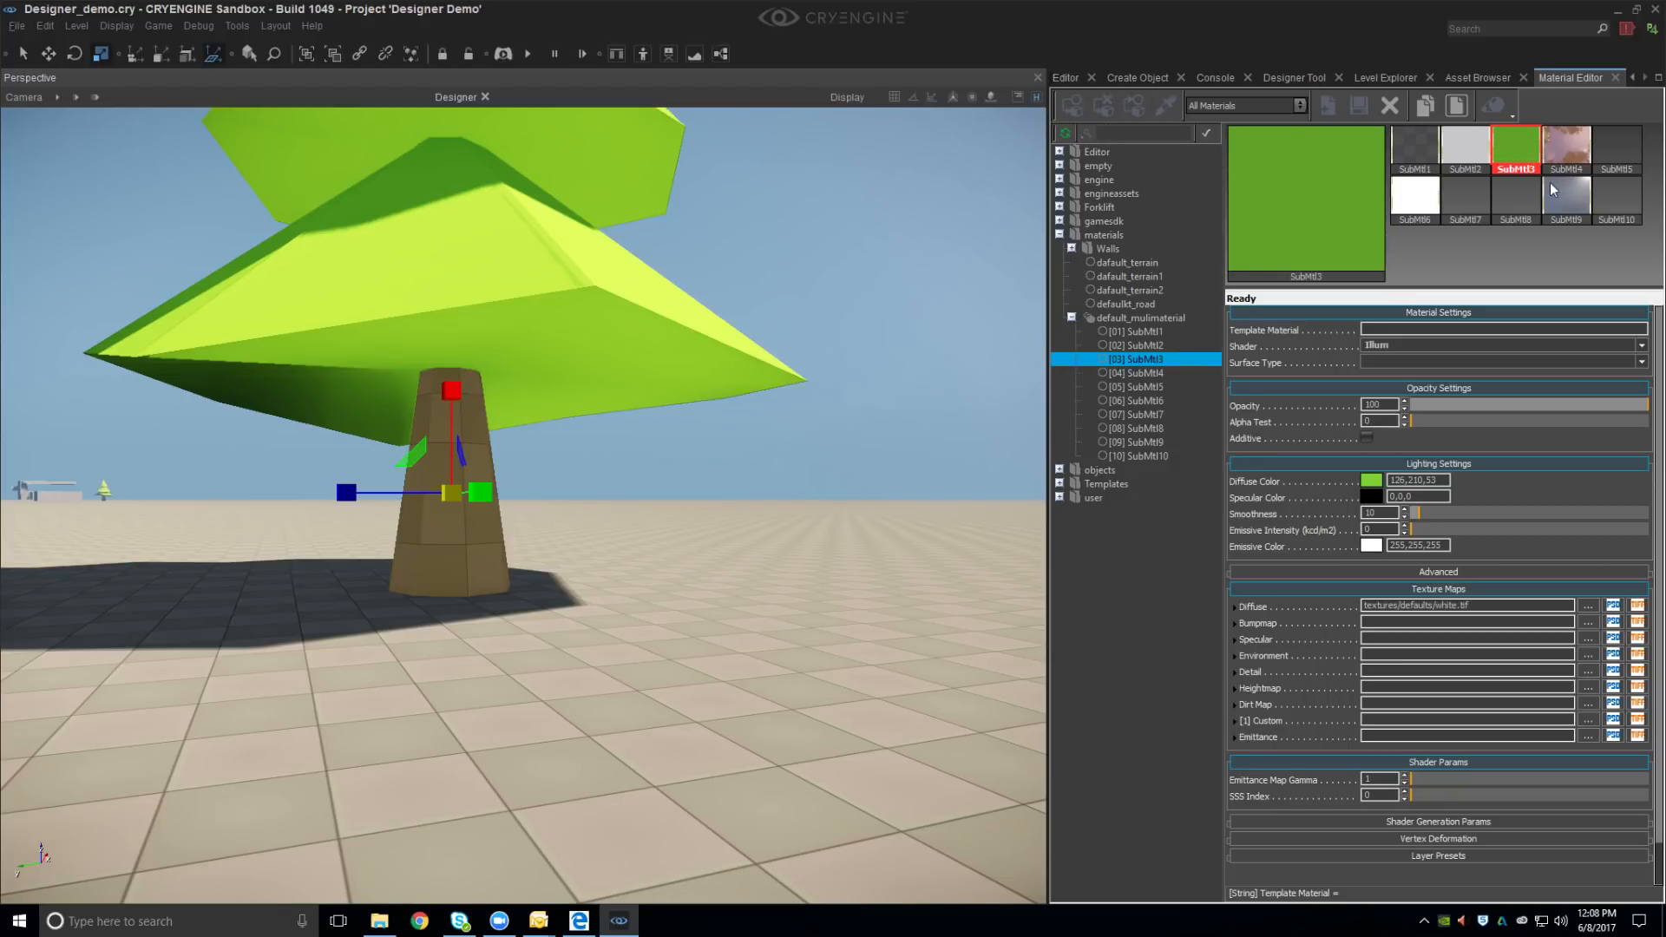
click(1466, 201)
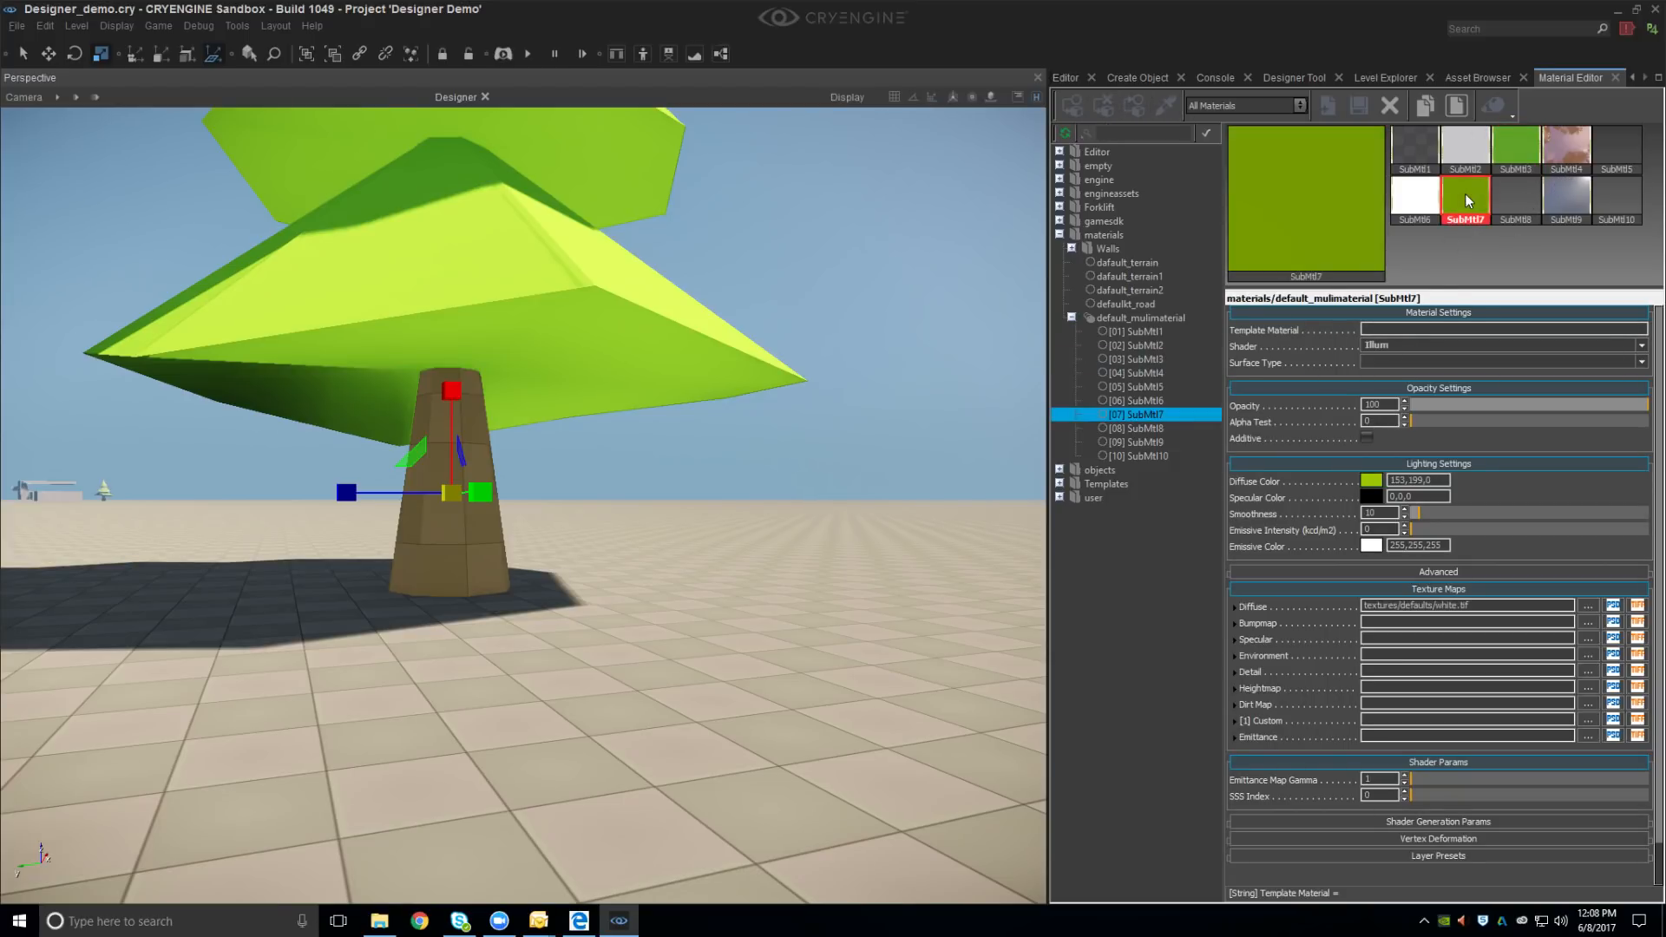
click(1510, 199)
click(1073, 107)
scroll(523, 506, up, 2)
alt+middle_drag(494, 453, 552, 557)
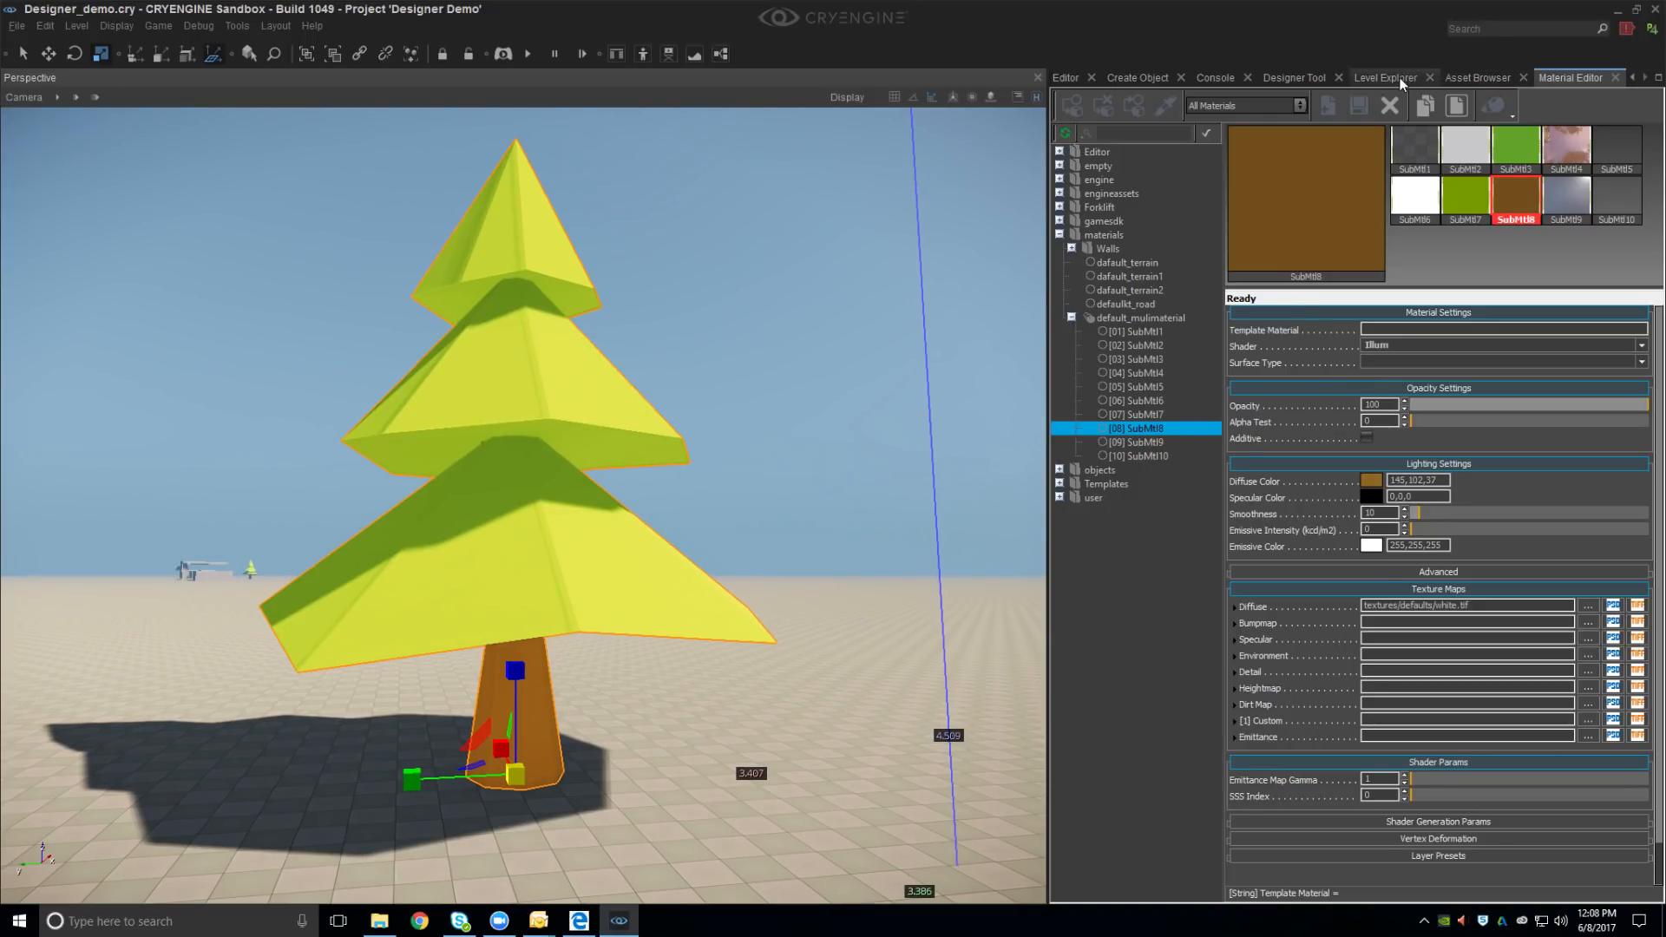
In polygon selection, select the loops of upper faces around the bottom and middle tiers
click(1295, 79)
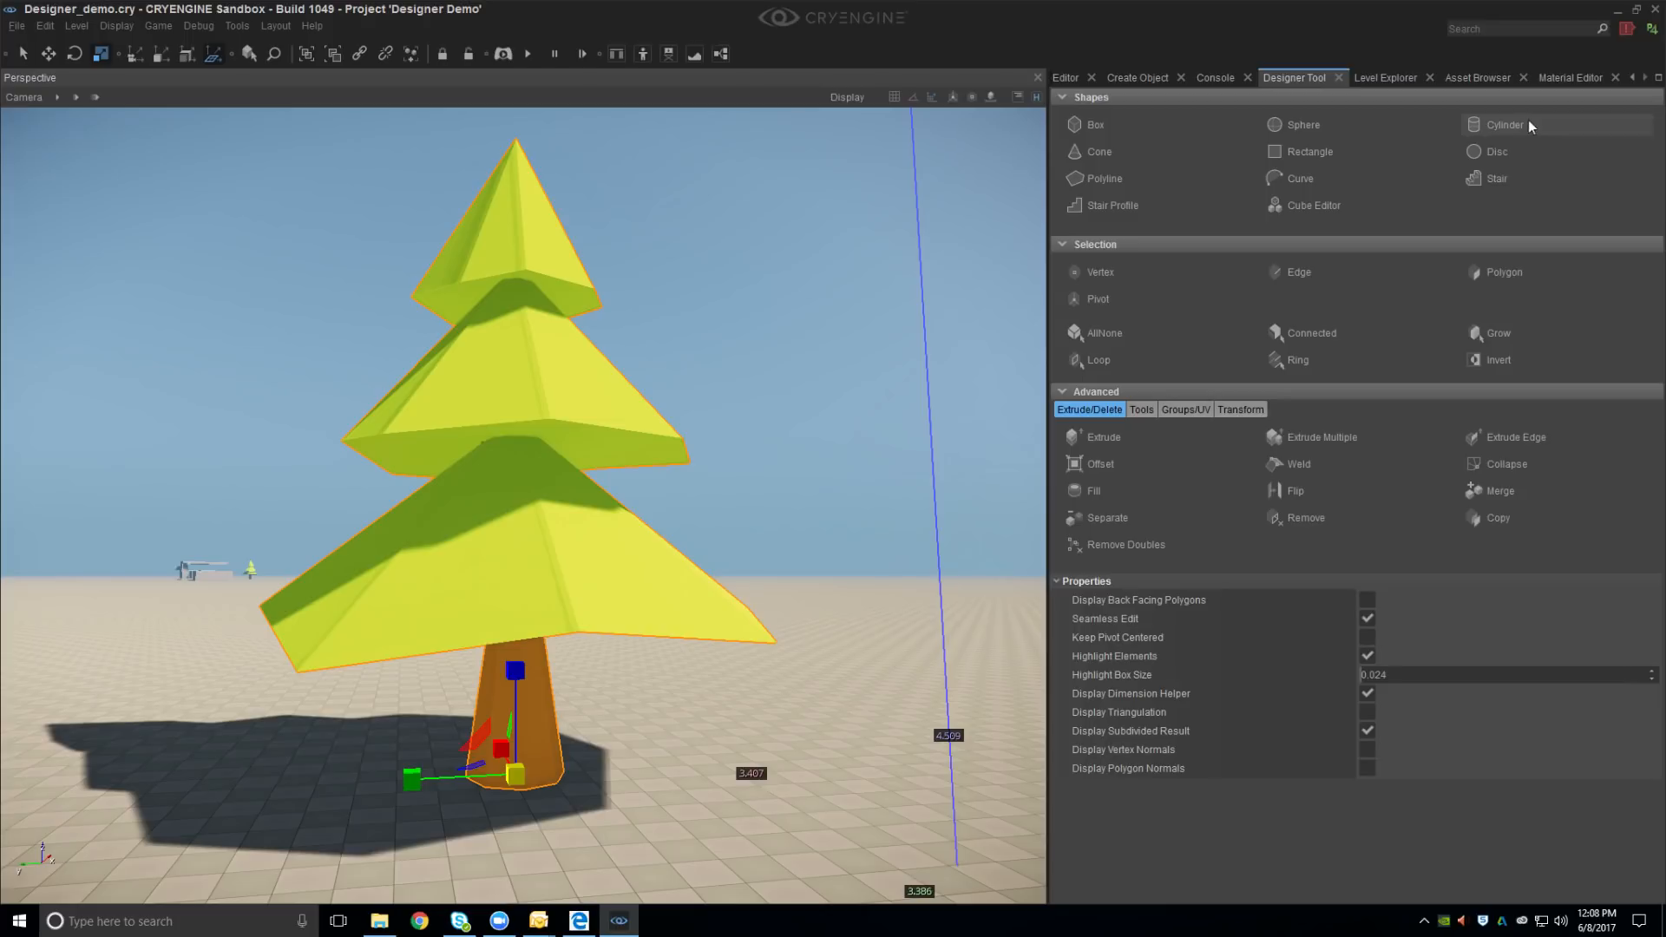
click(1509, 272)
click(607, 521)
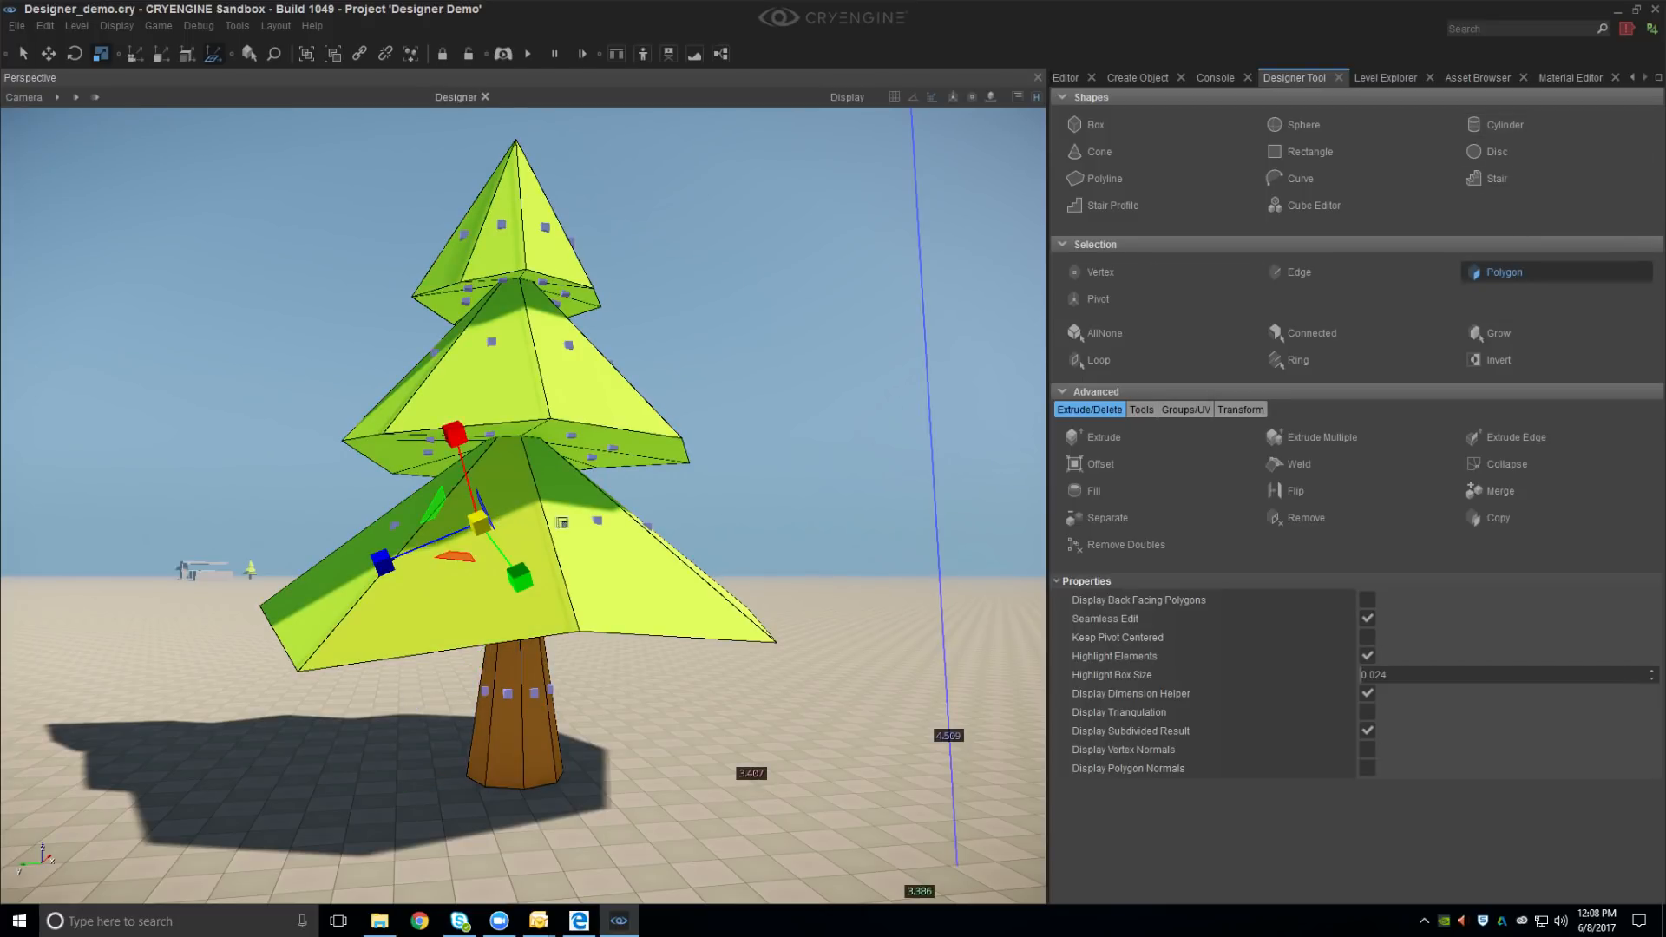
click(1099, 359)
middle_drag(548, 405, 587, 428)
ctrl+click(508, 396)
ctrl+click(553, 396)
click(1107, 362)
ctrl+click(518, 373)
ctrl+click(553, 368)
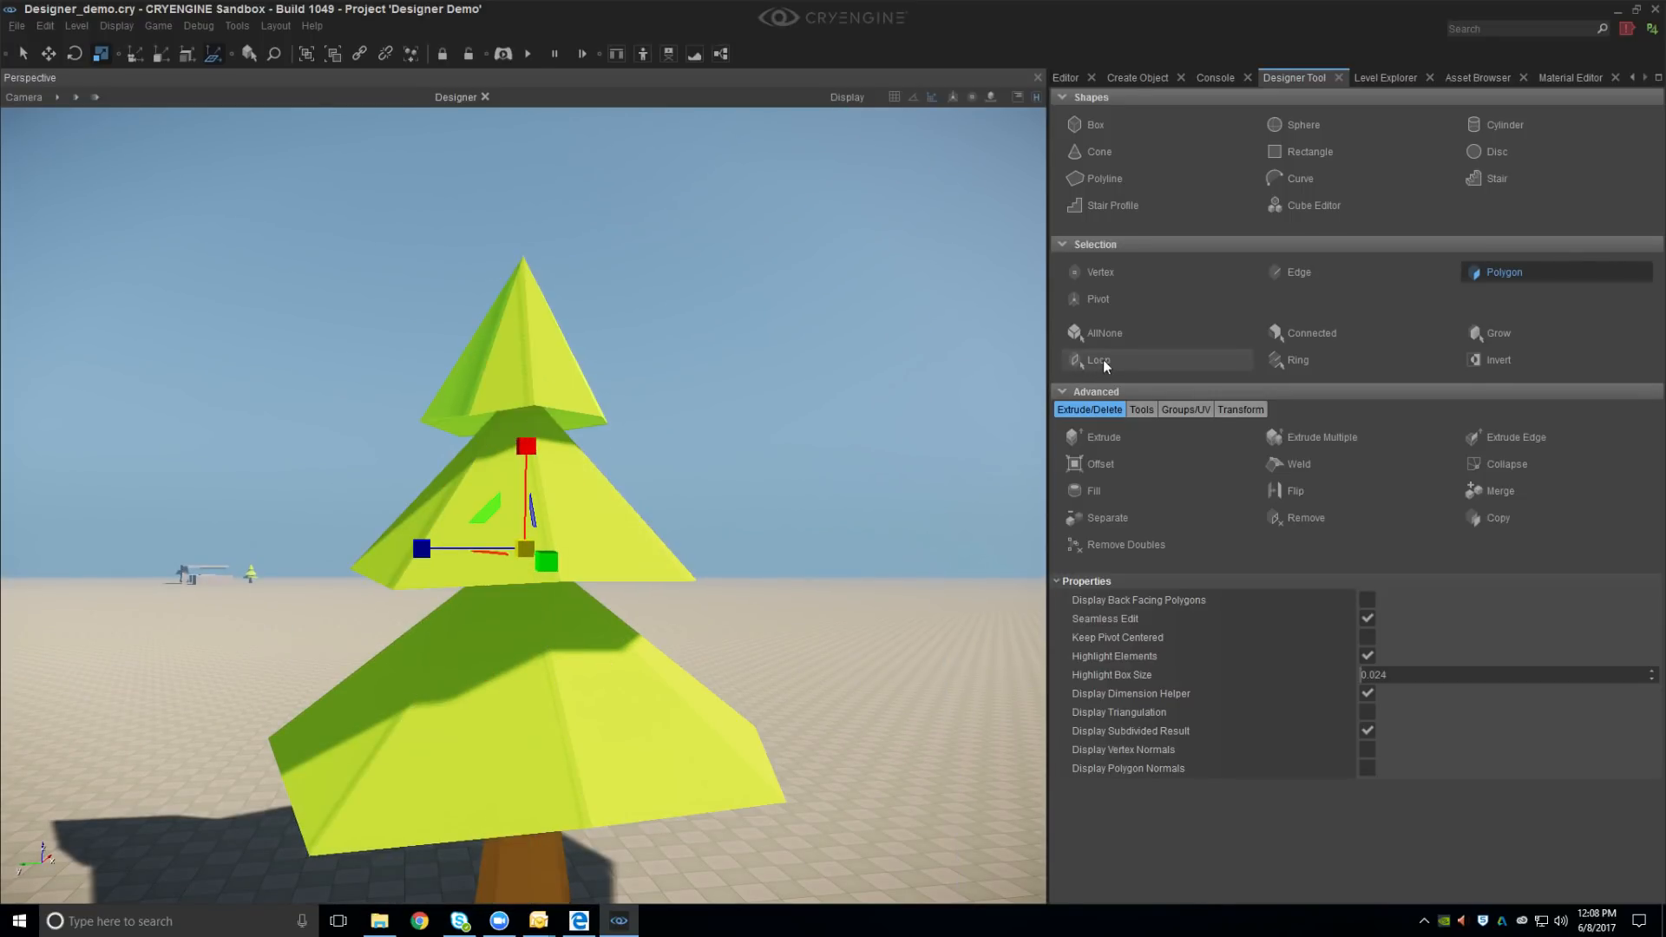
Add the top tier's loop of upper faces to the selection and put the selected faces into a smoothing group
middle_drag(665, 468, 676, 531)
drag(467, 350, 634, 450)
middle_drag(634, 451, 637, 386)
click(1123, 368)
middle_drag(710, 700, 714, 628)
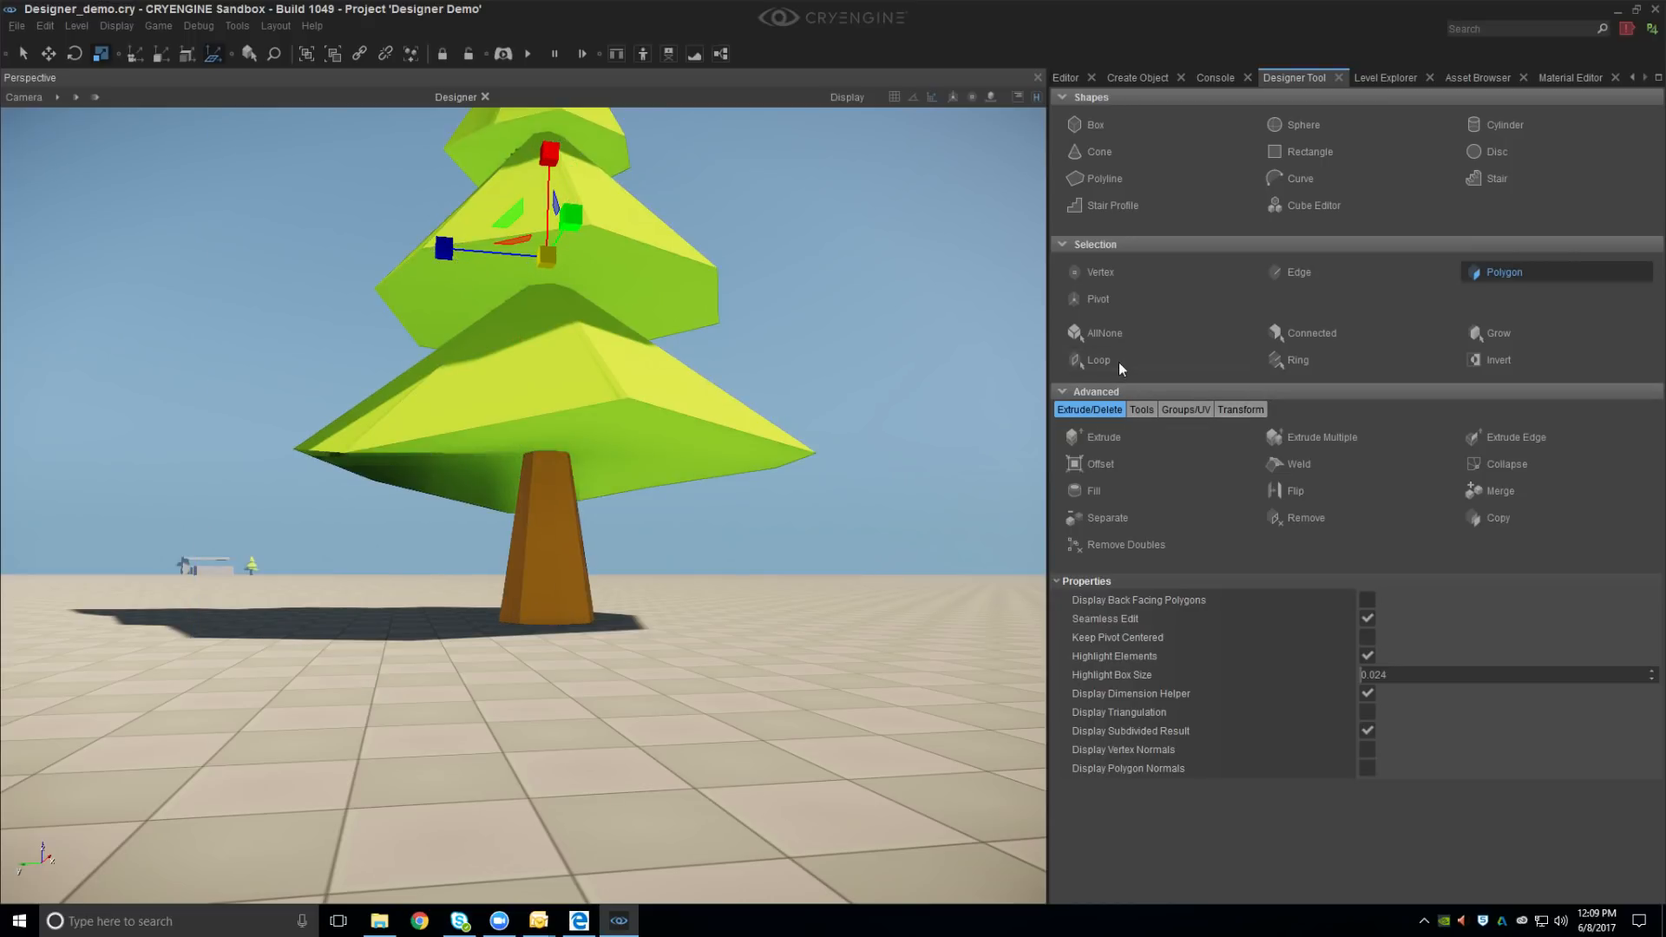
click(1185, 409)
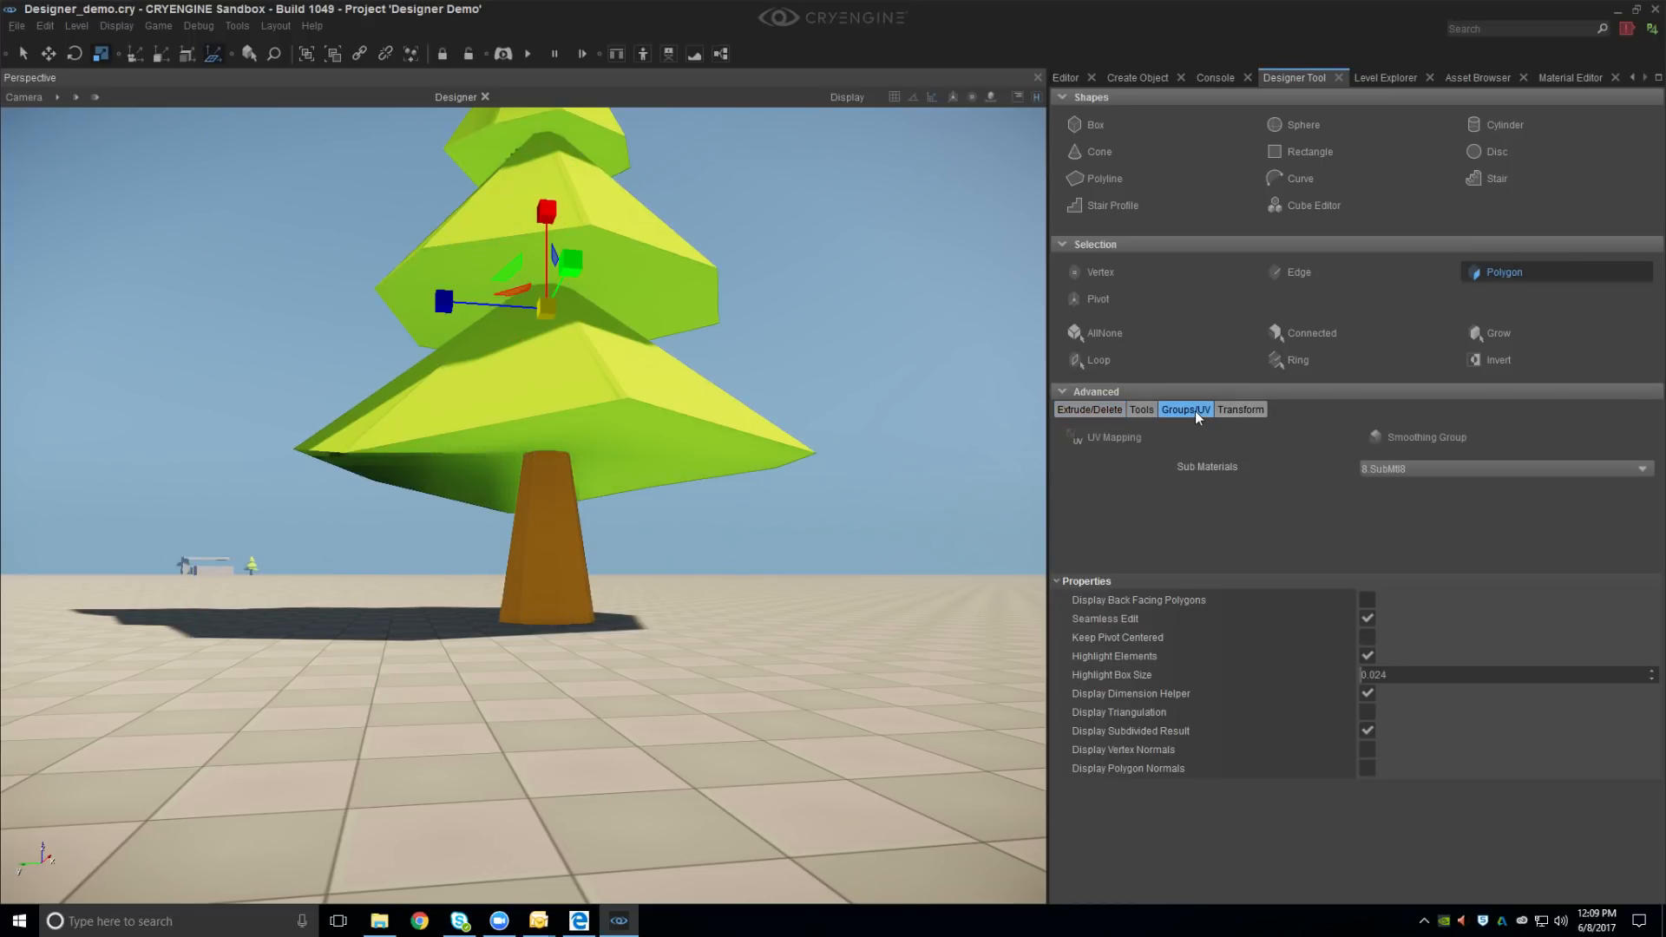
click(1444, 436)
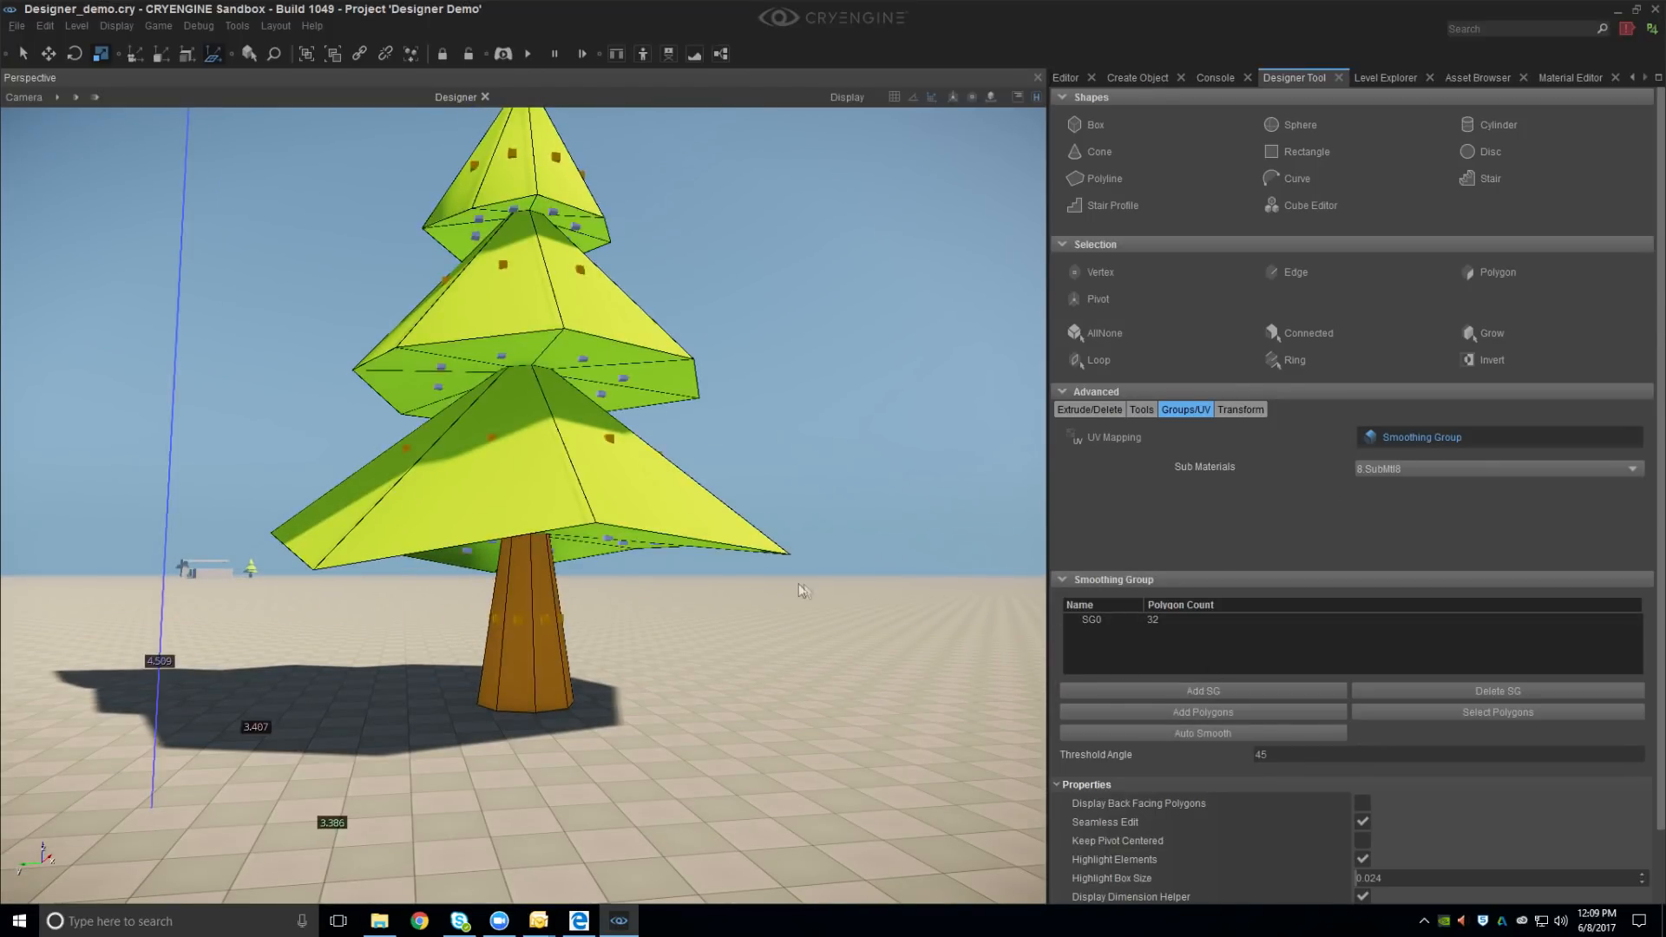
click(1152, 710)
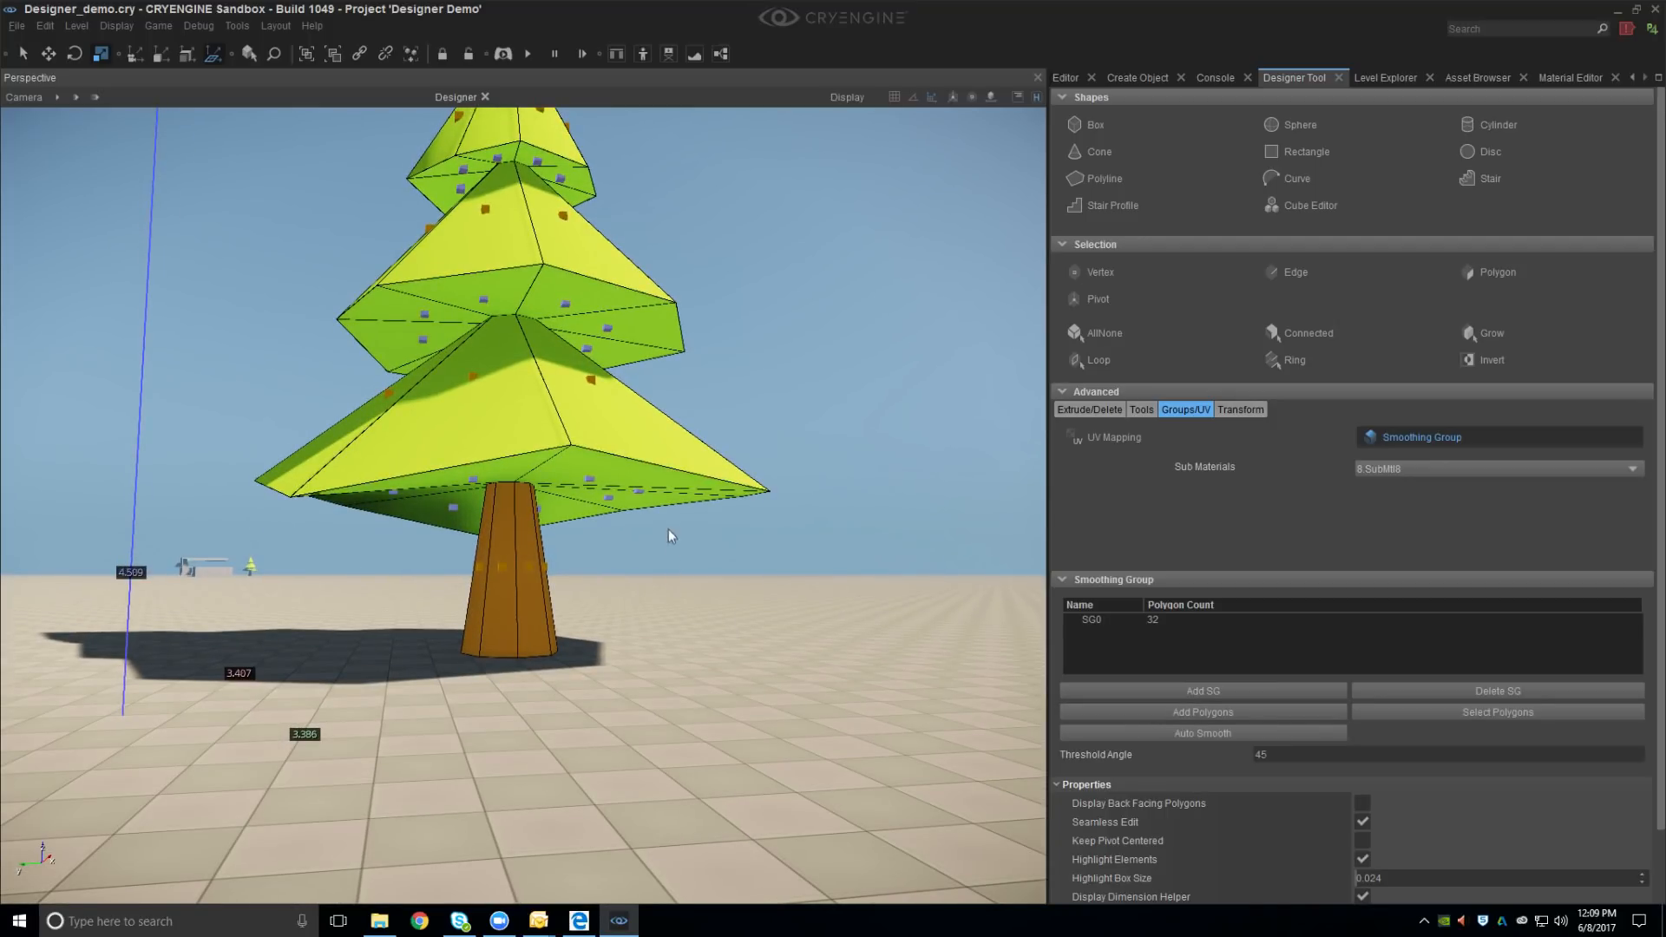
Select the loops of underside faces on the tiers, add them as a separate smoothing group, and leave polygon editing
click(611, 519)
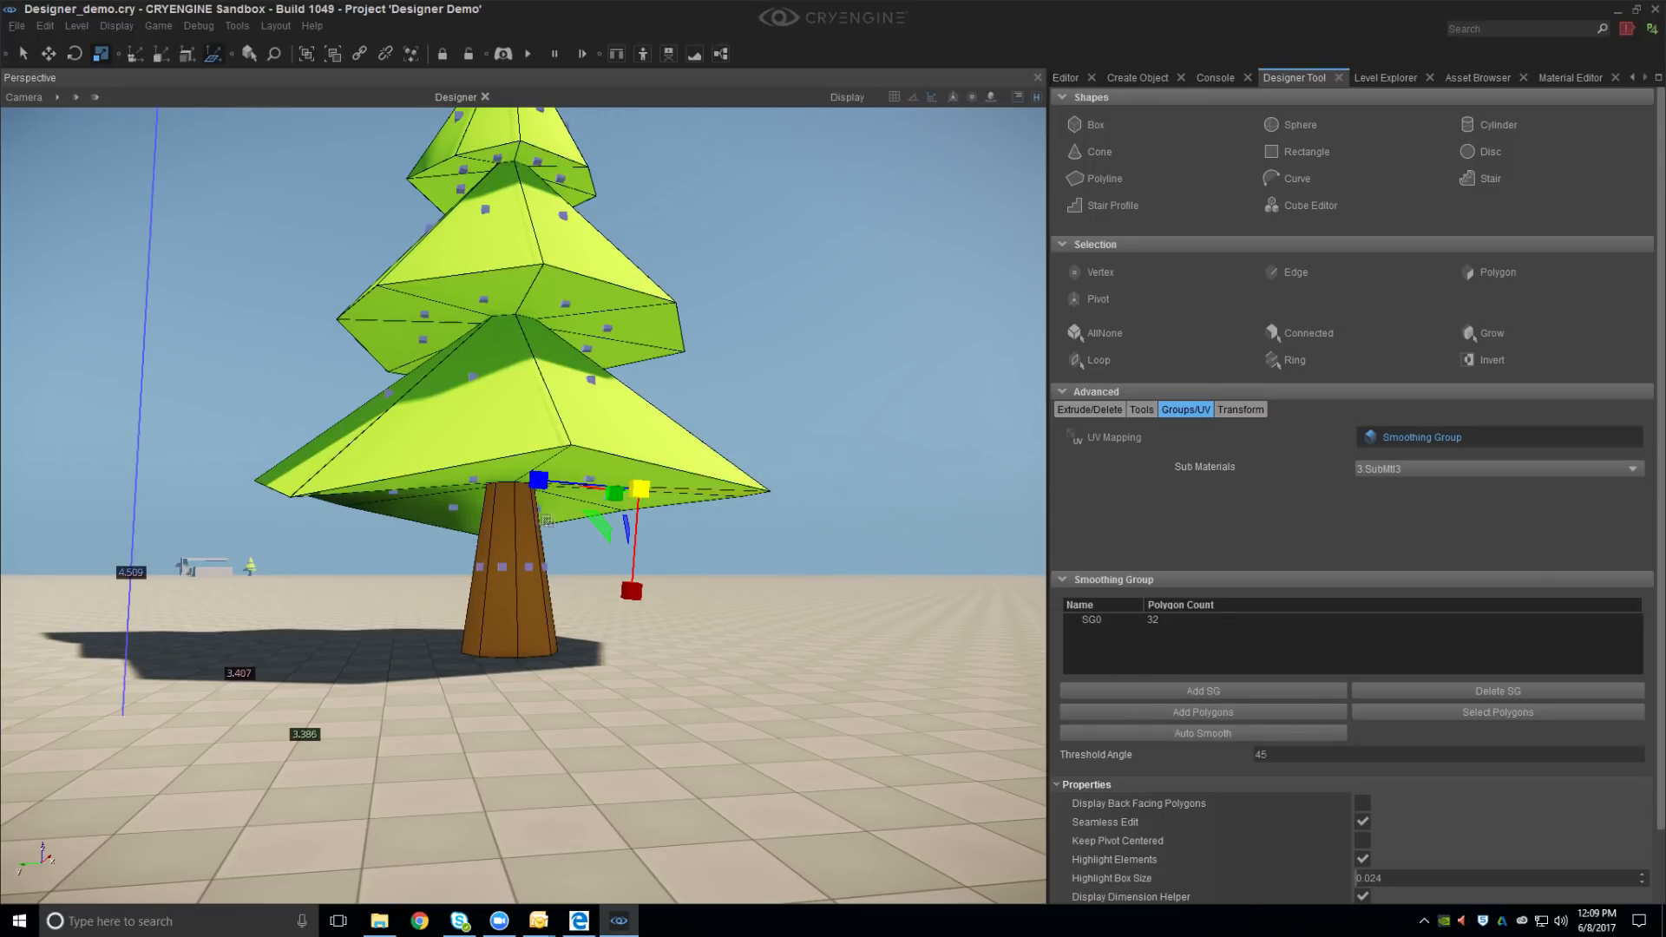
middle_drag(568, 565, 579, 586)
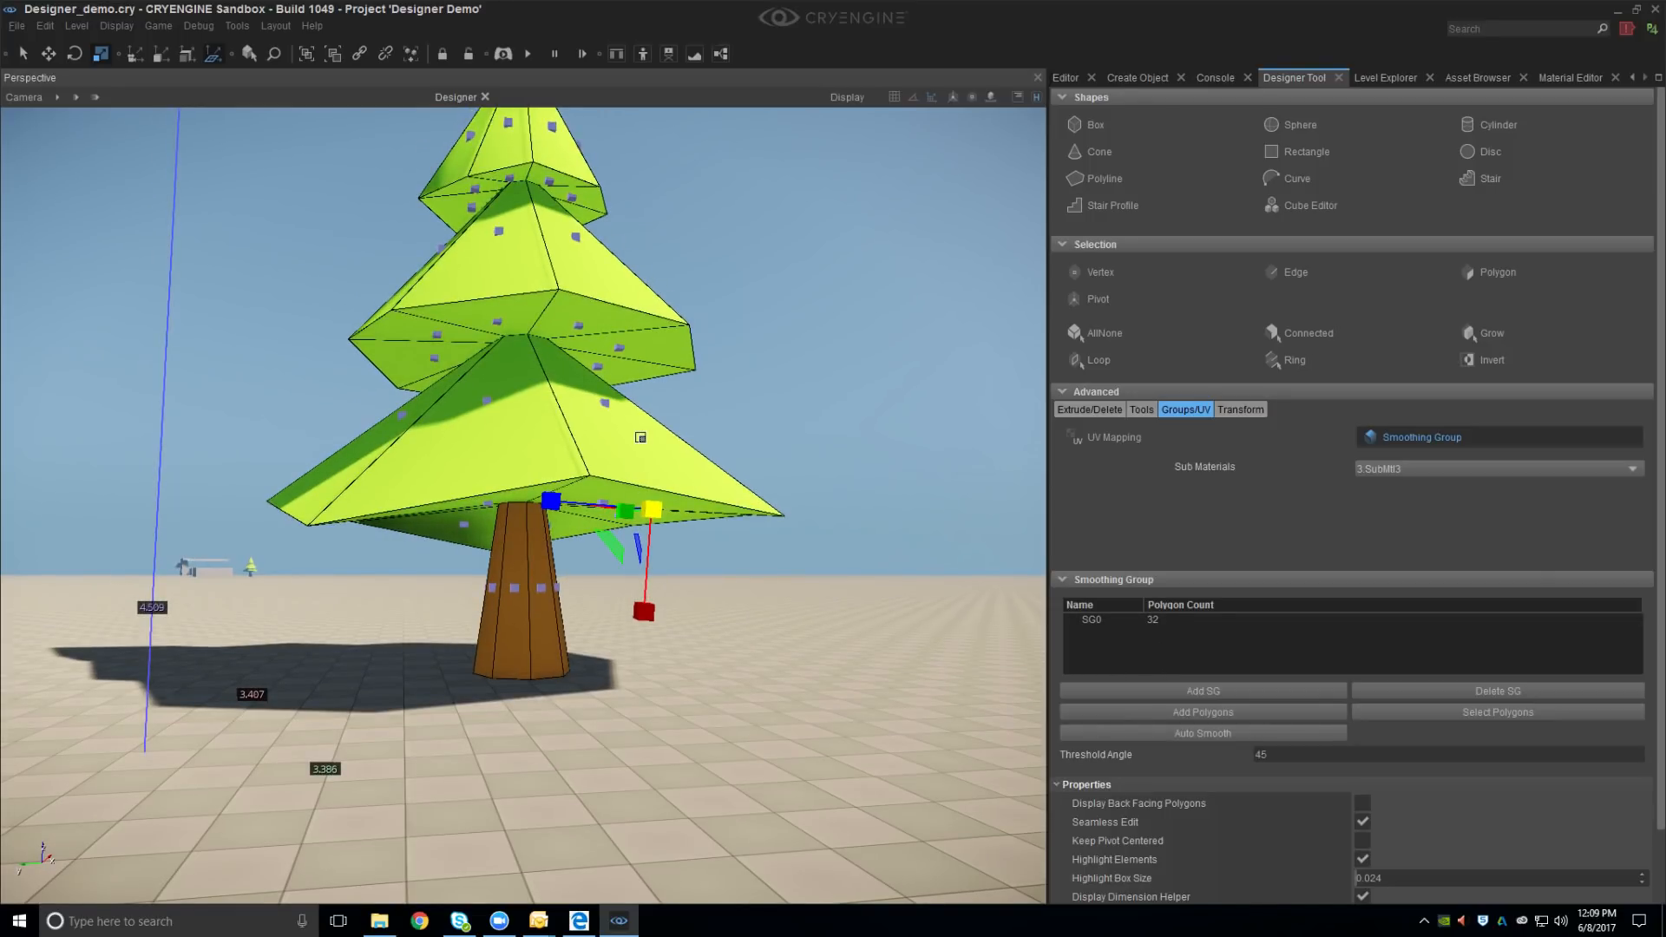
middle_drag(641, 437, 644, 441)
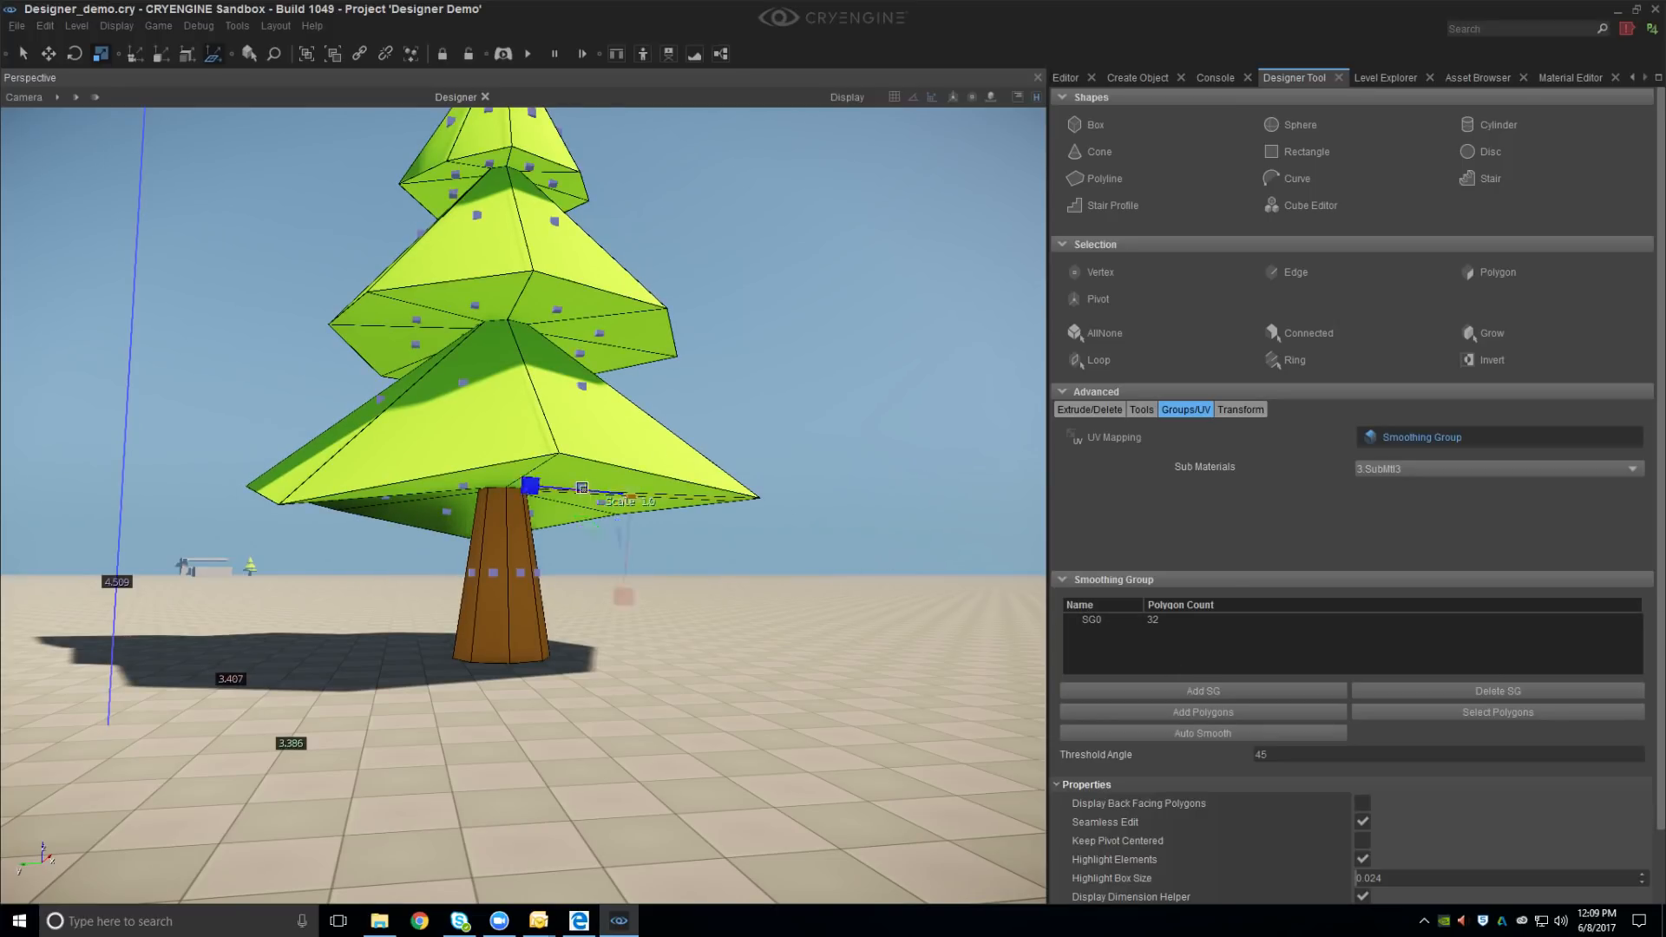
click(586, 321)
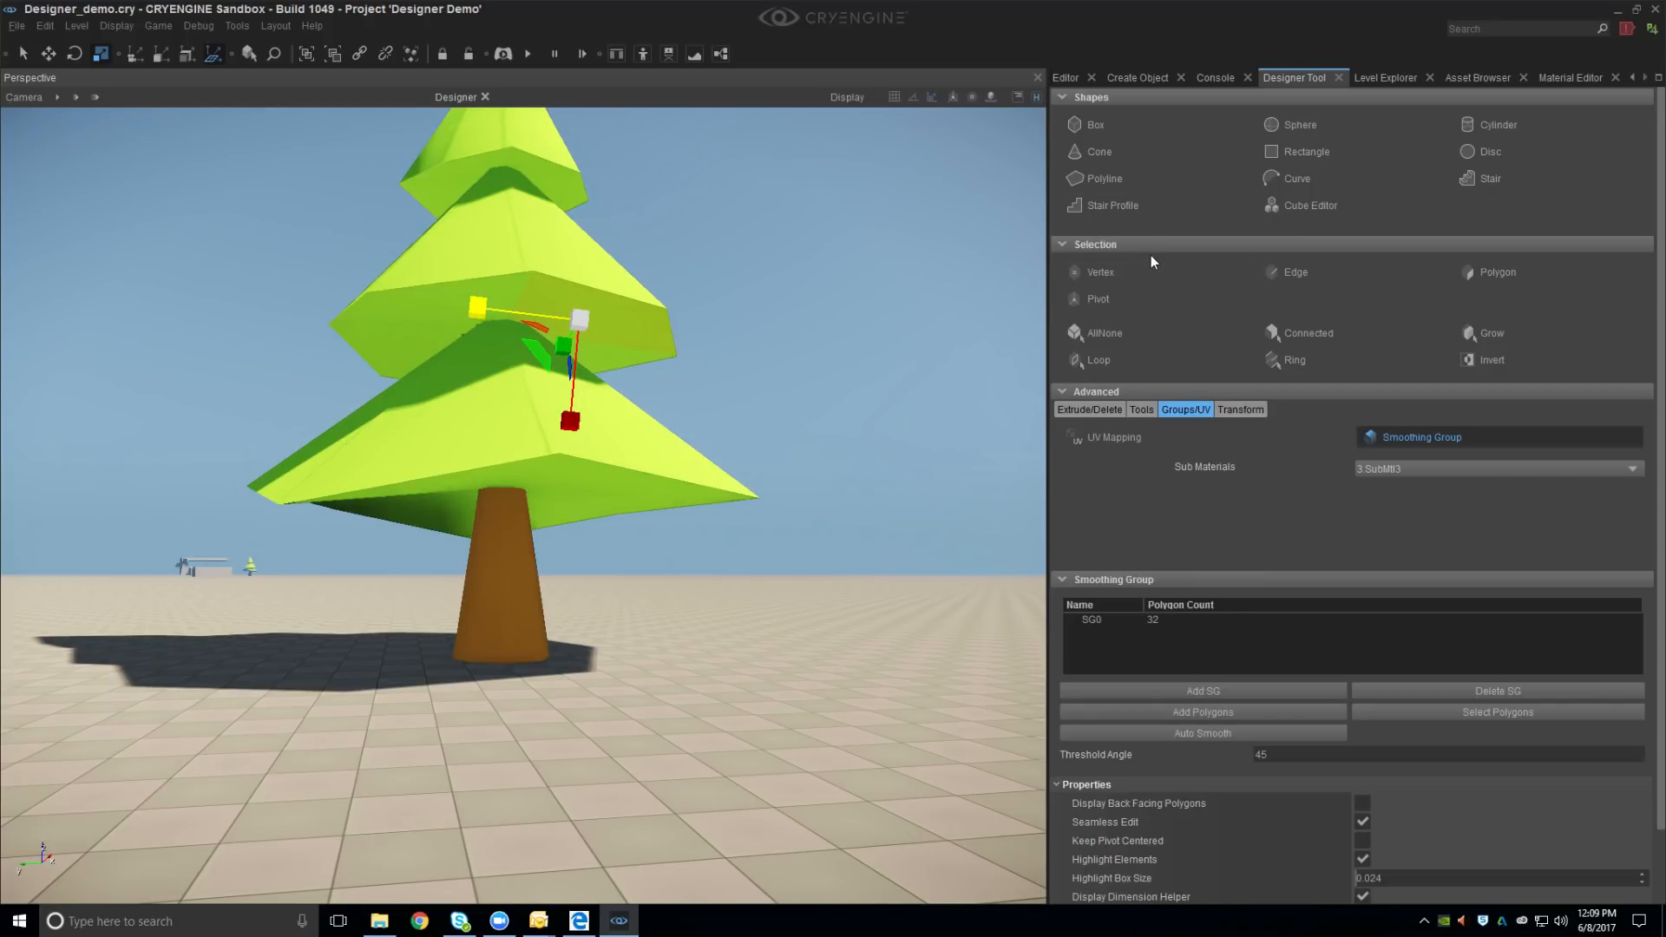
click(1112, 365)
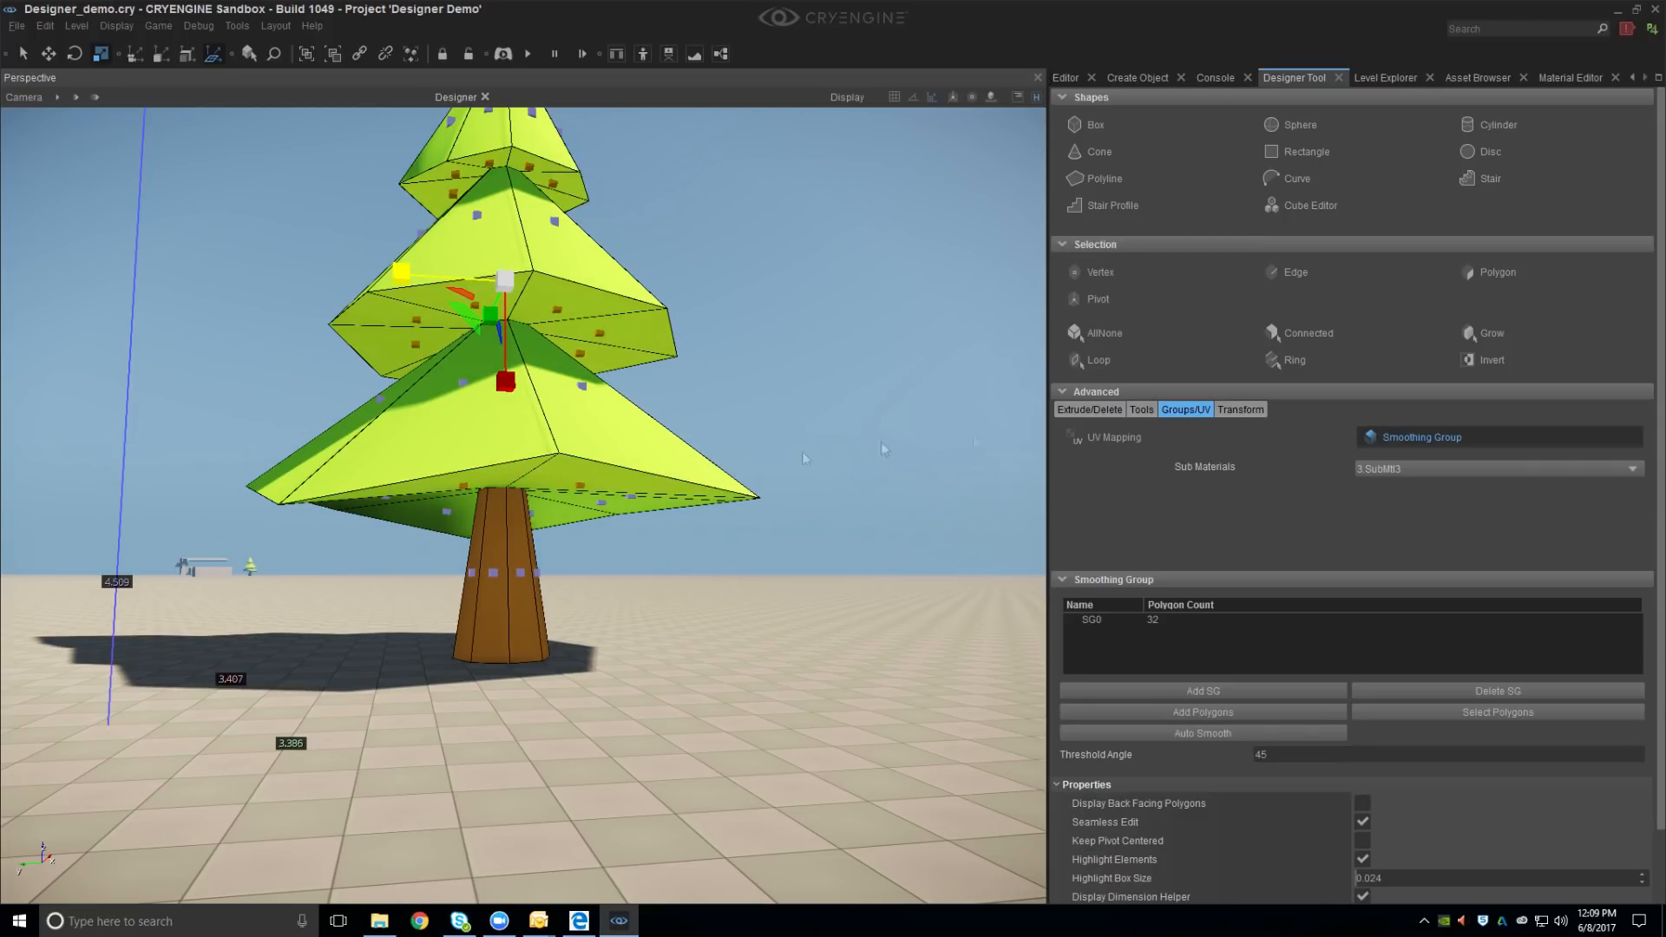
click(1182, 692)
middle_drag(633, 625, 651, 521)
key(Escape)
Deselect the tree and examine its smoothed shading from several sides
right_drag(651, 634, 651, 729)
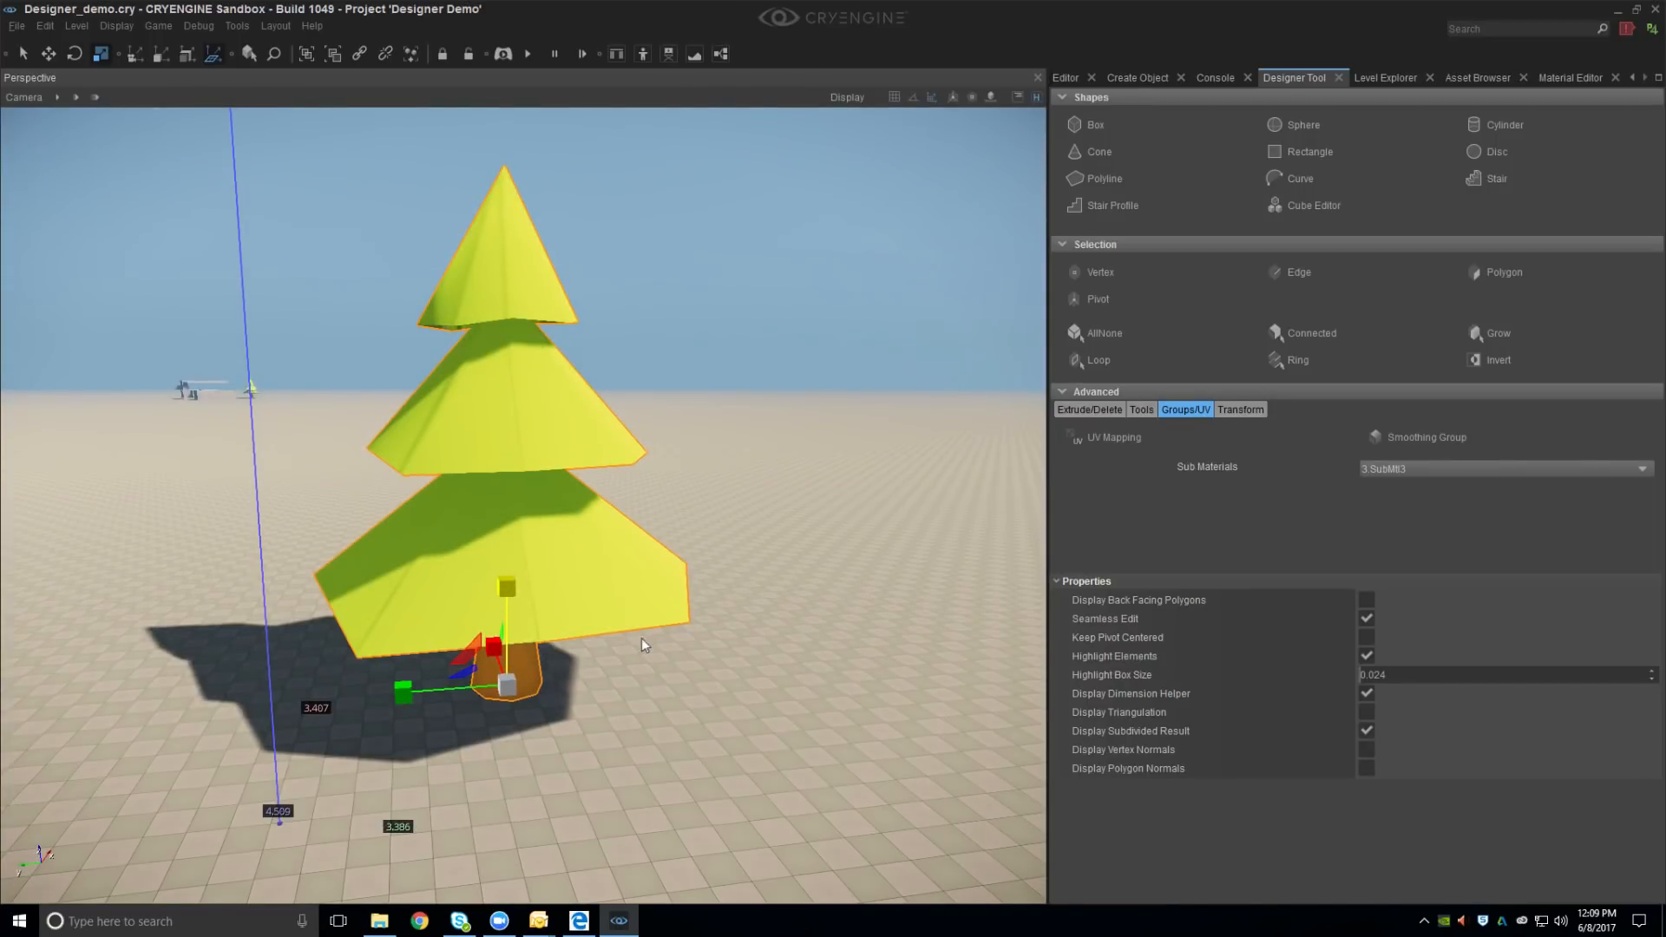
right_drag(644, 646, 637, 626)
key(s)
click(777, 513)
key(d)
right_drag(747, 527, 722, 557)
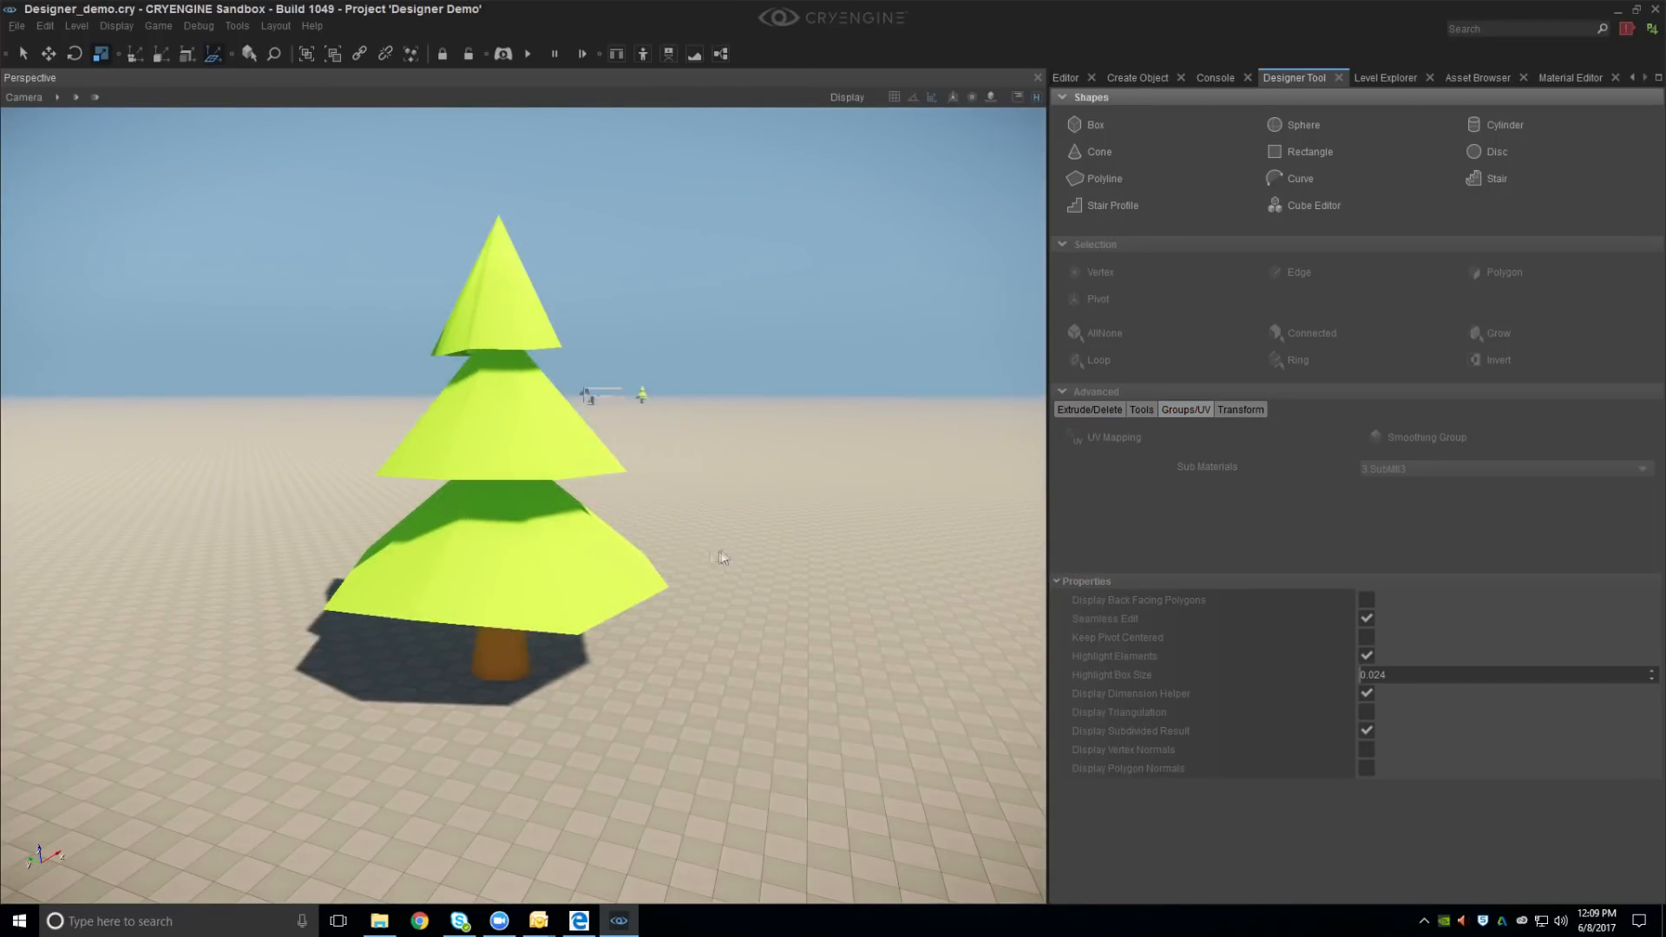
key(w)
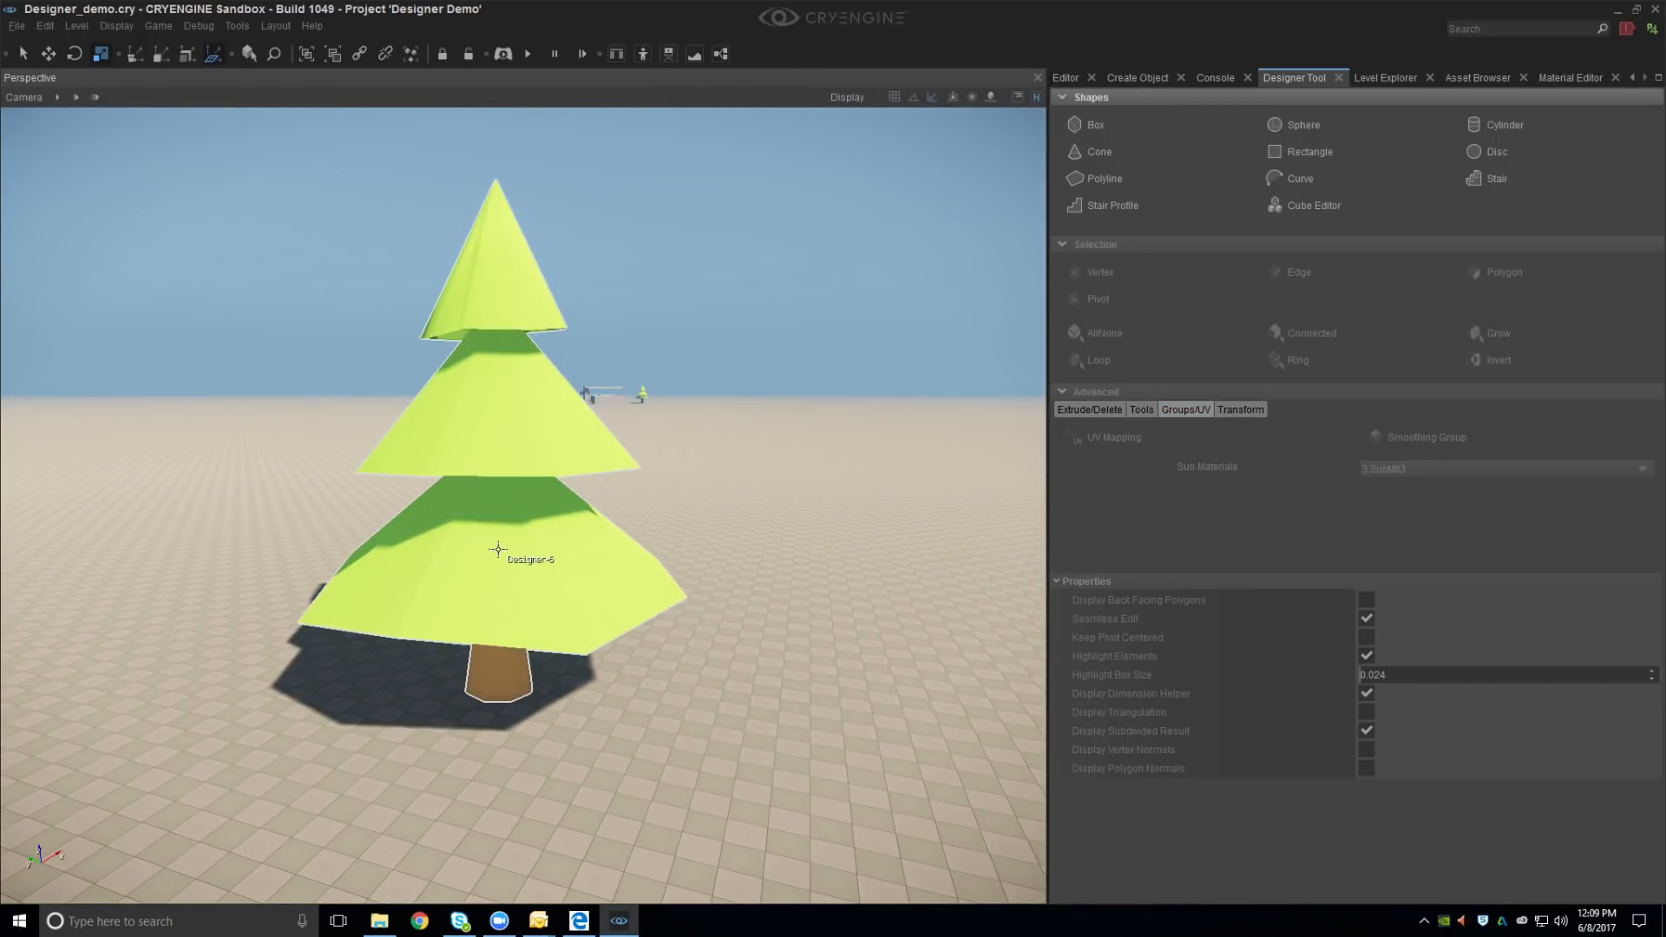
key(a)
mouse_move(561, 569)
right_down()
mouse_move(642, 559)
mouse_move(524, 569)
mouse_move(540, 579)
right_up()
key(a)
key(s)
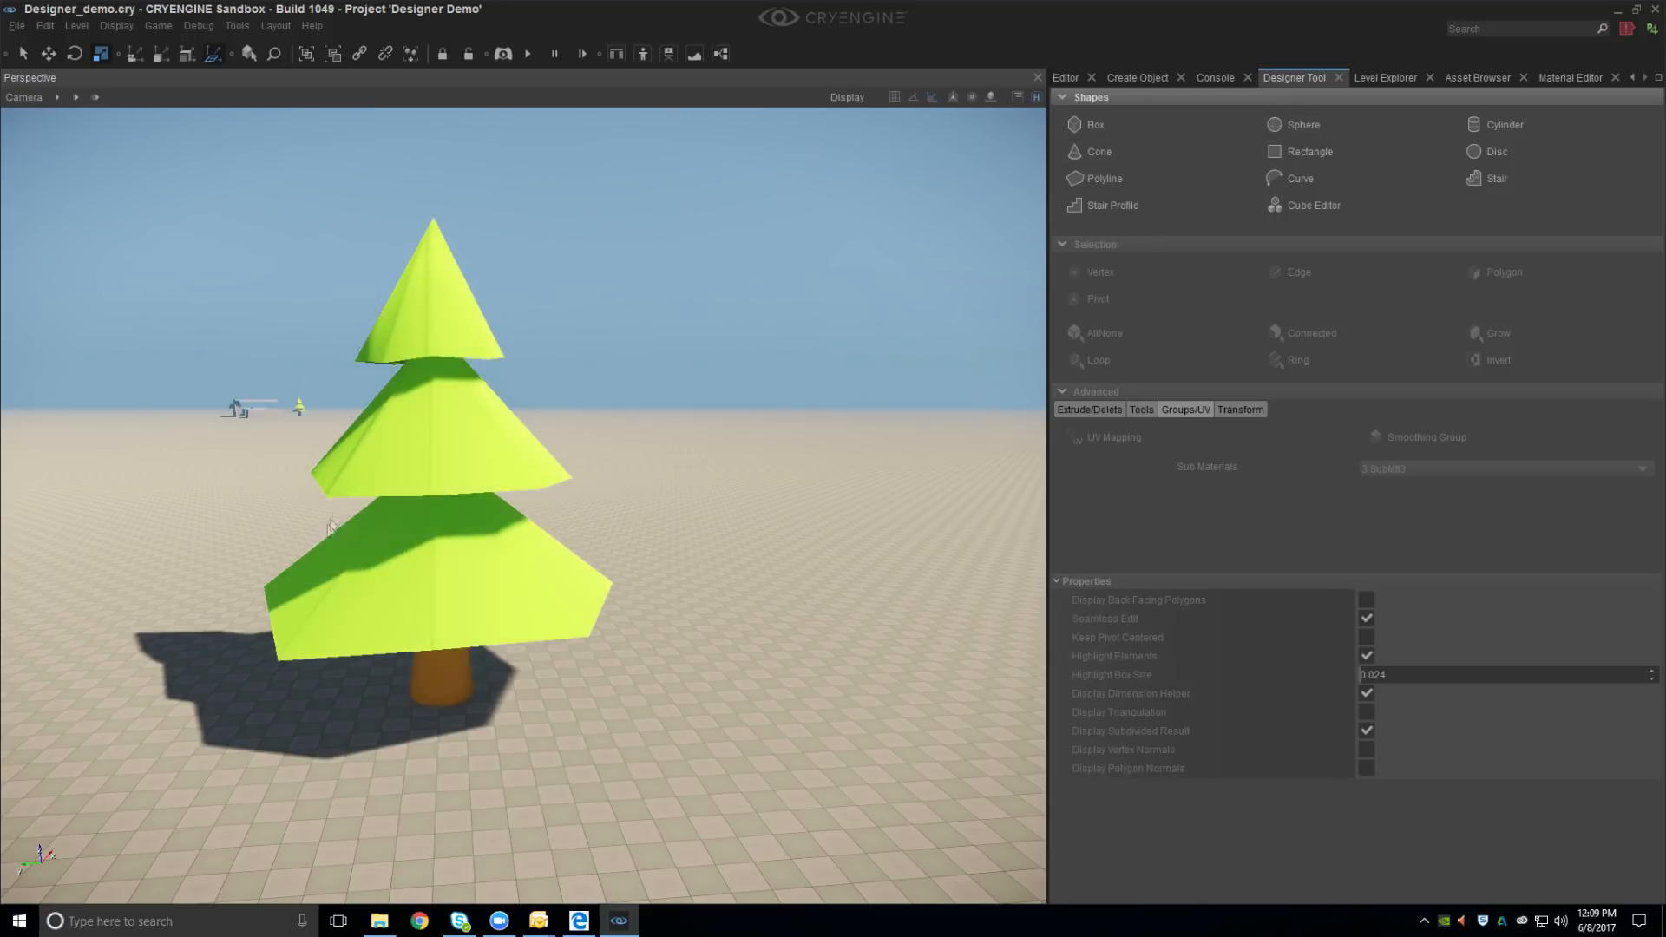
Select the pine tree, start exporting it as CGF, and enlarge the export dialog to show the full folder tree
click(397, 486)
click(1239, 410)
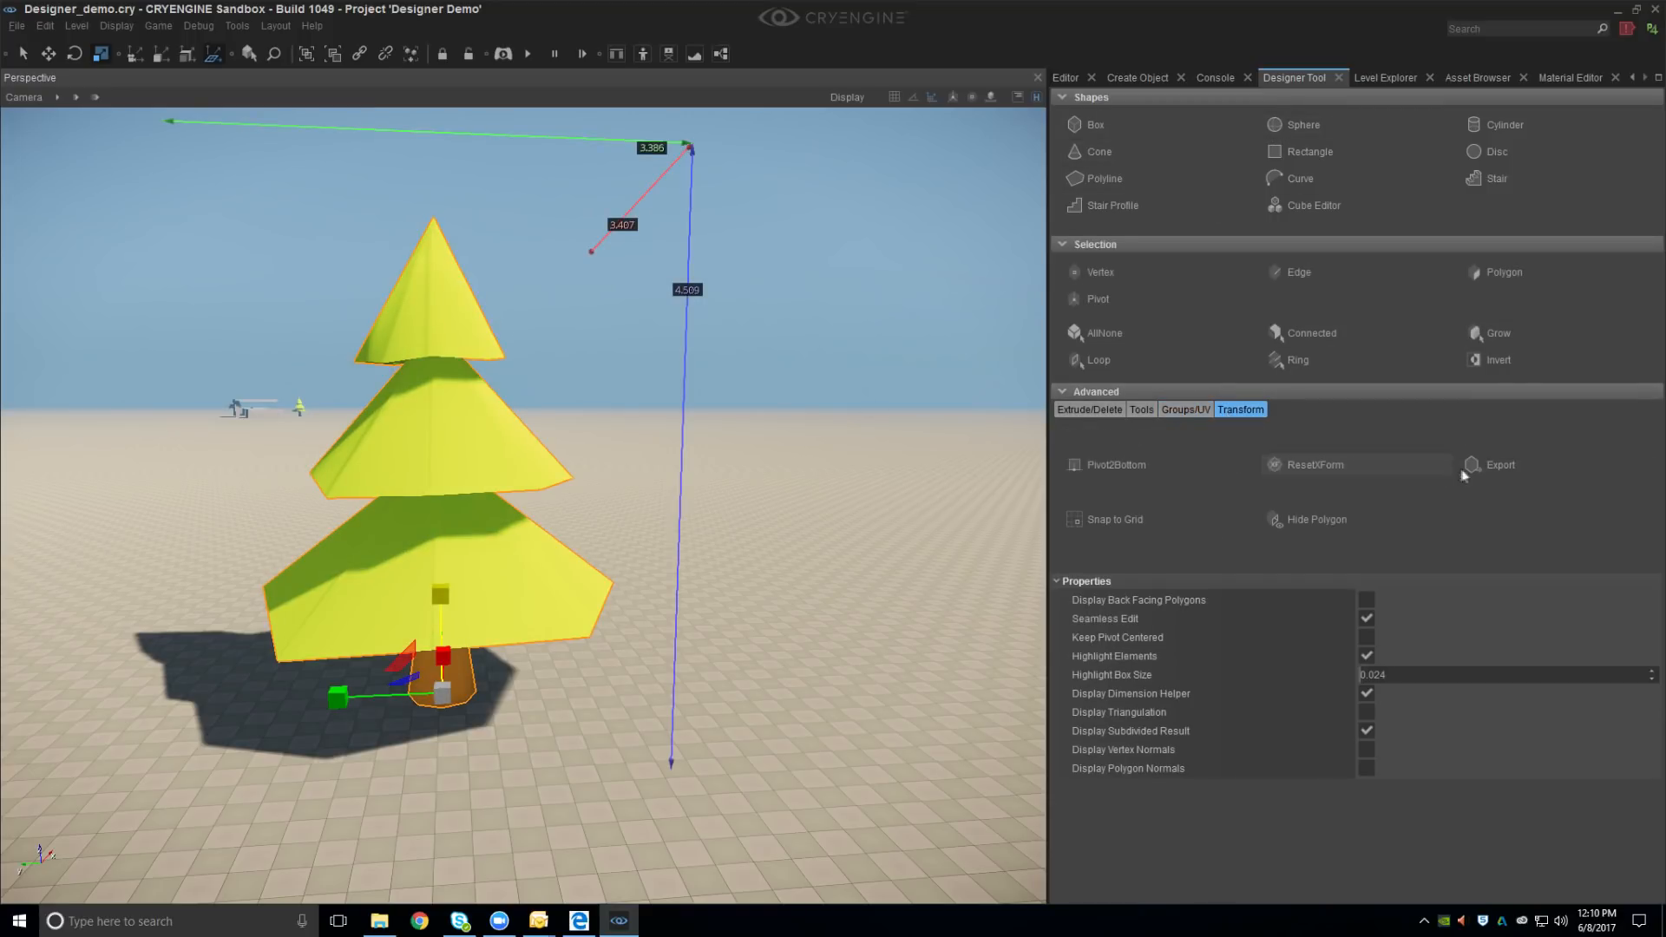
click(1504, 466)
click(1377, 618)
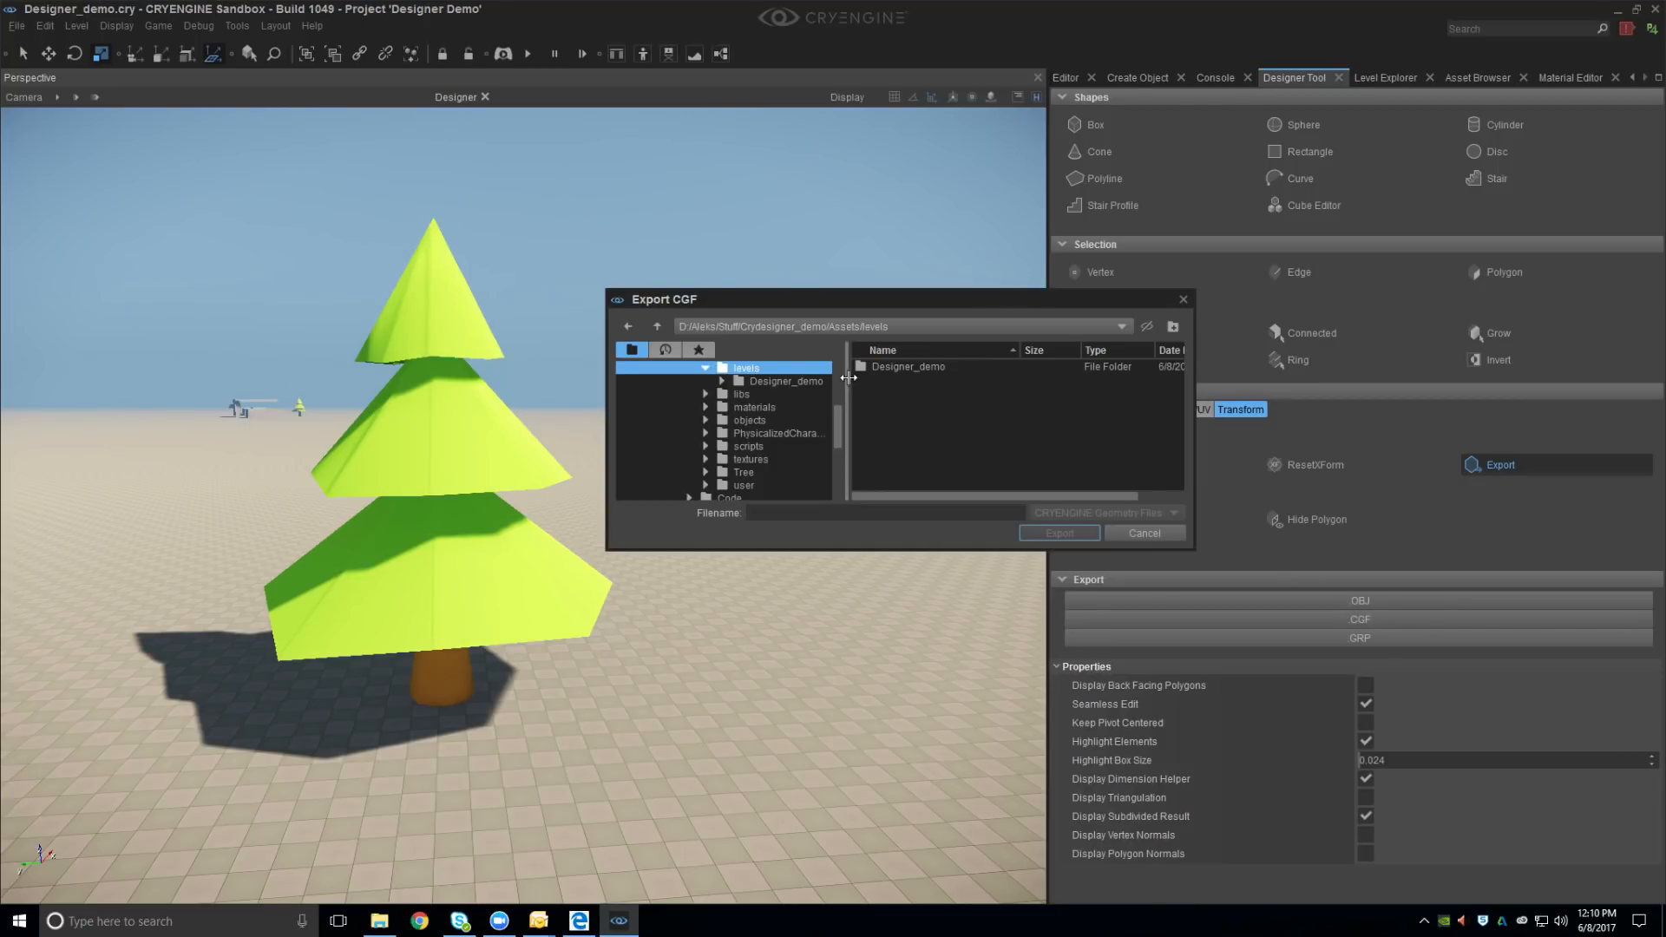
drag(849, 290, 854, 110)
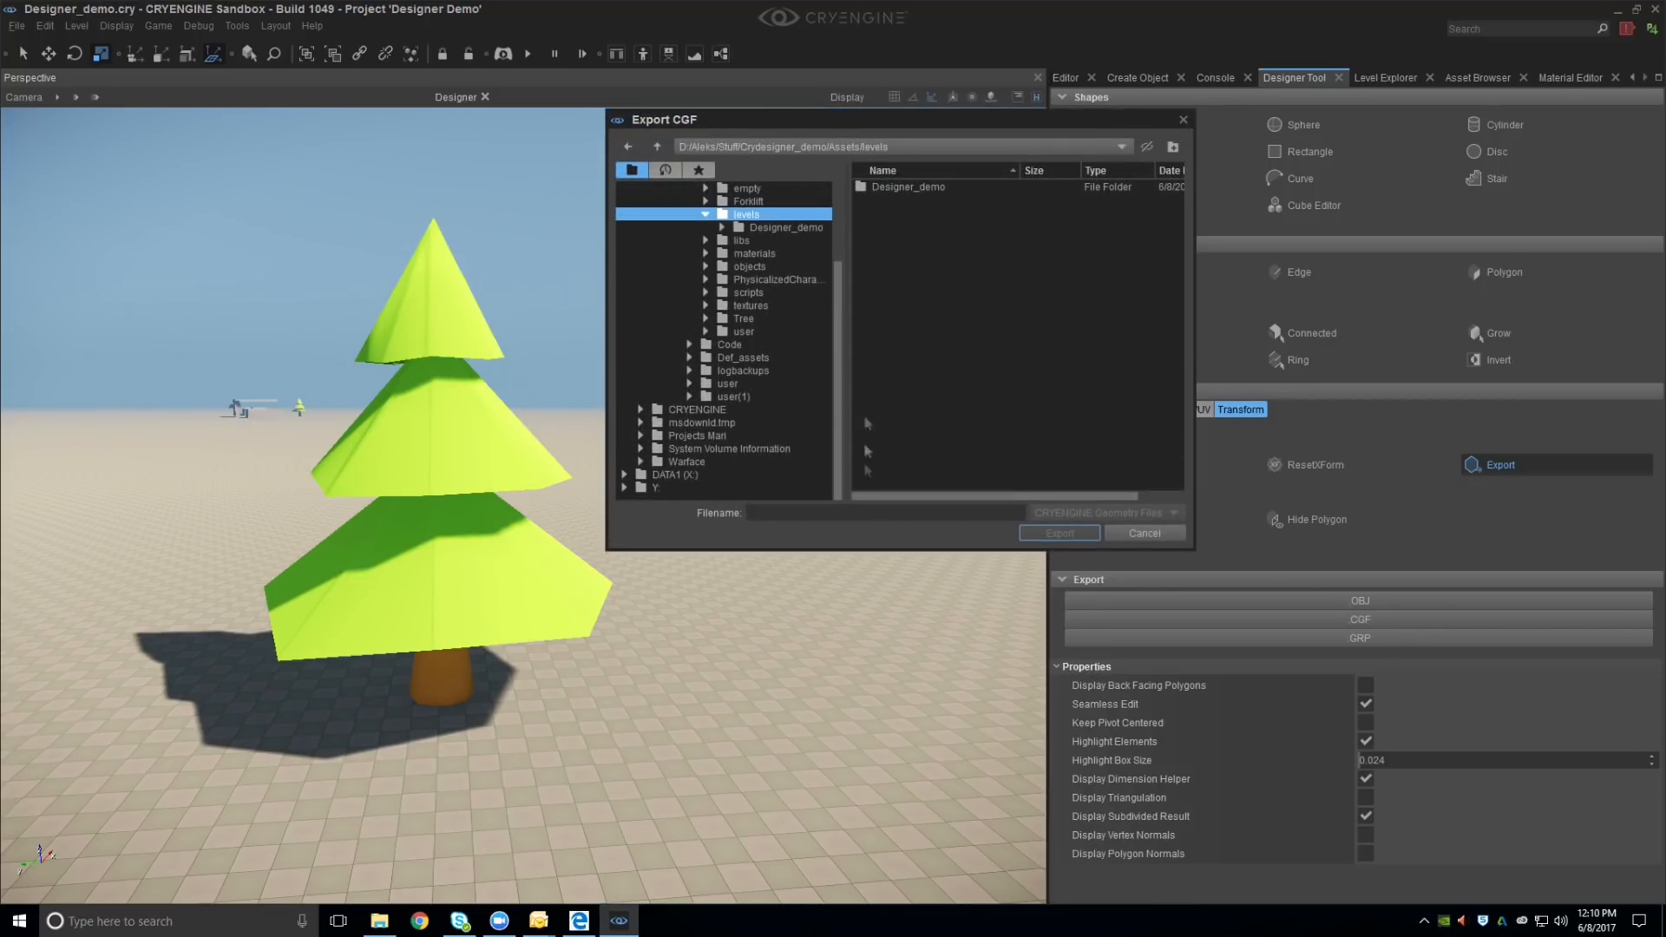
drag(868, 549, 868, 712)
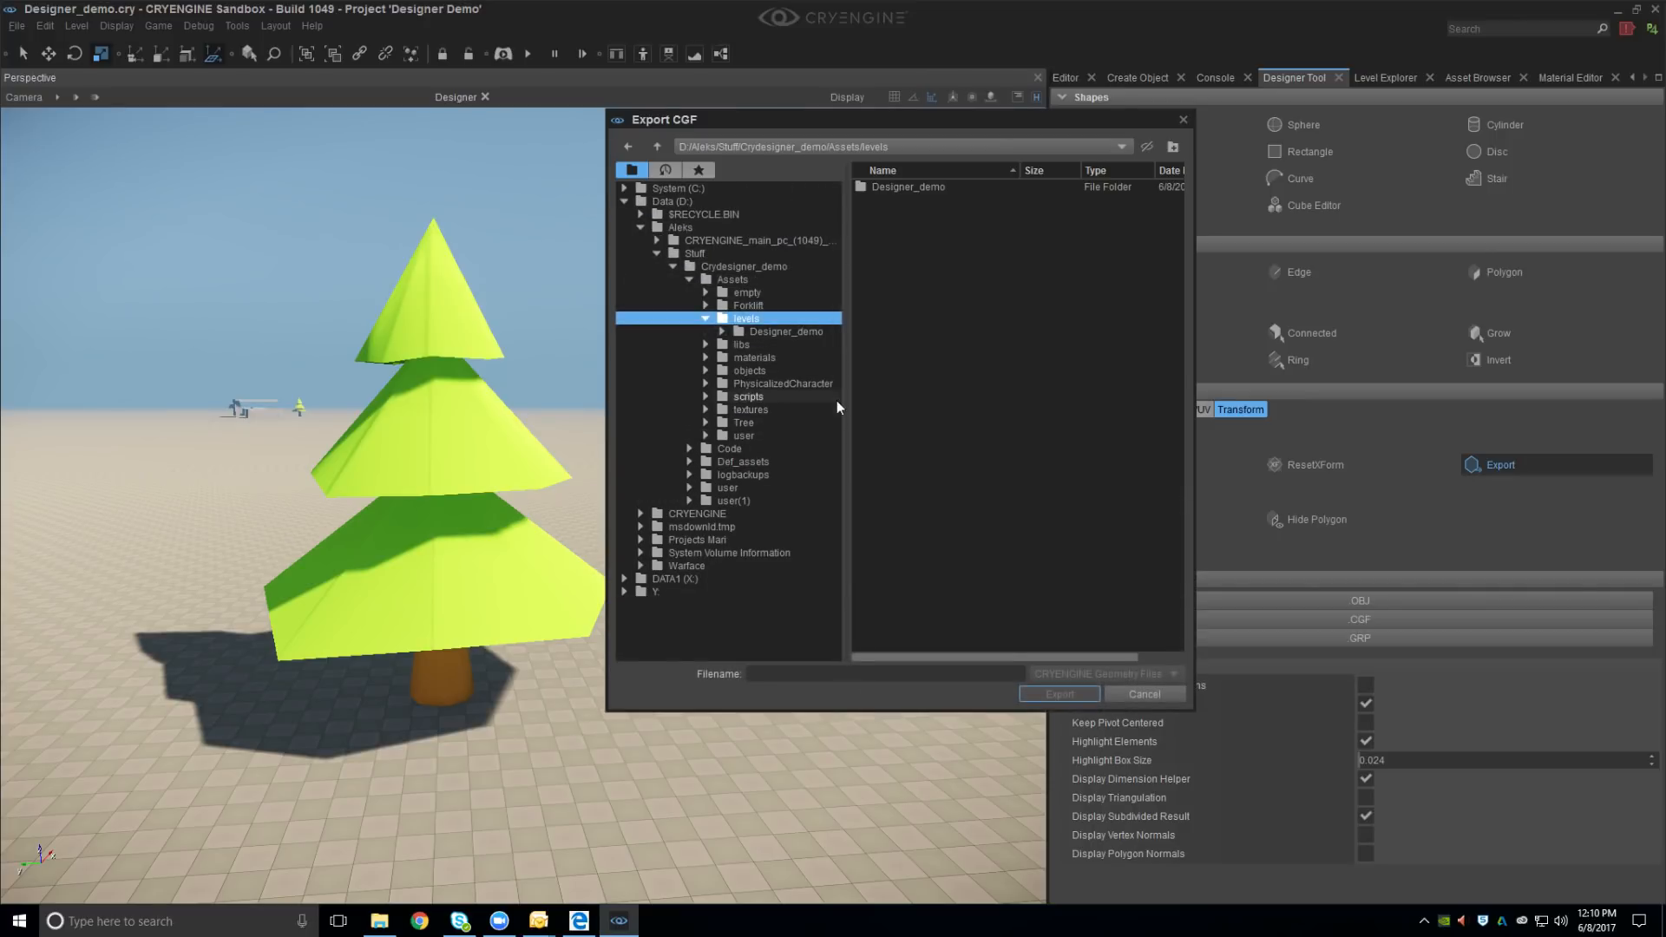
Export the tree into the project's Assets/objects folder under the name tree2
click(705, 318)
click(757, 358)
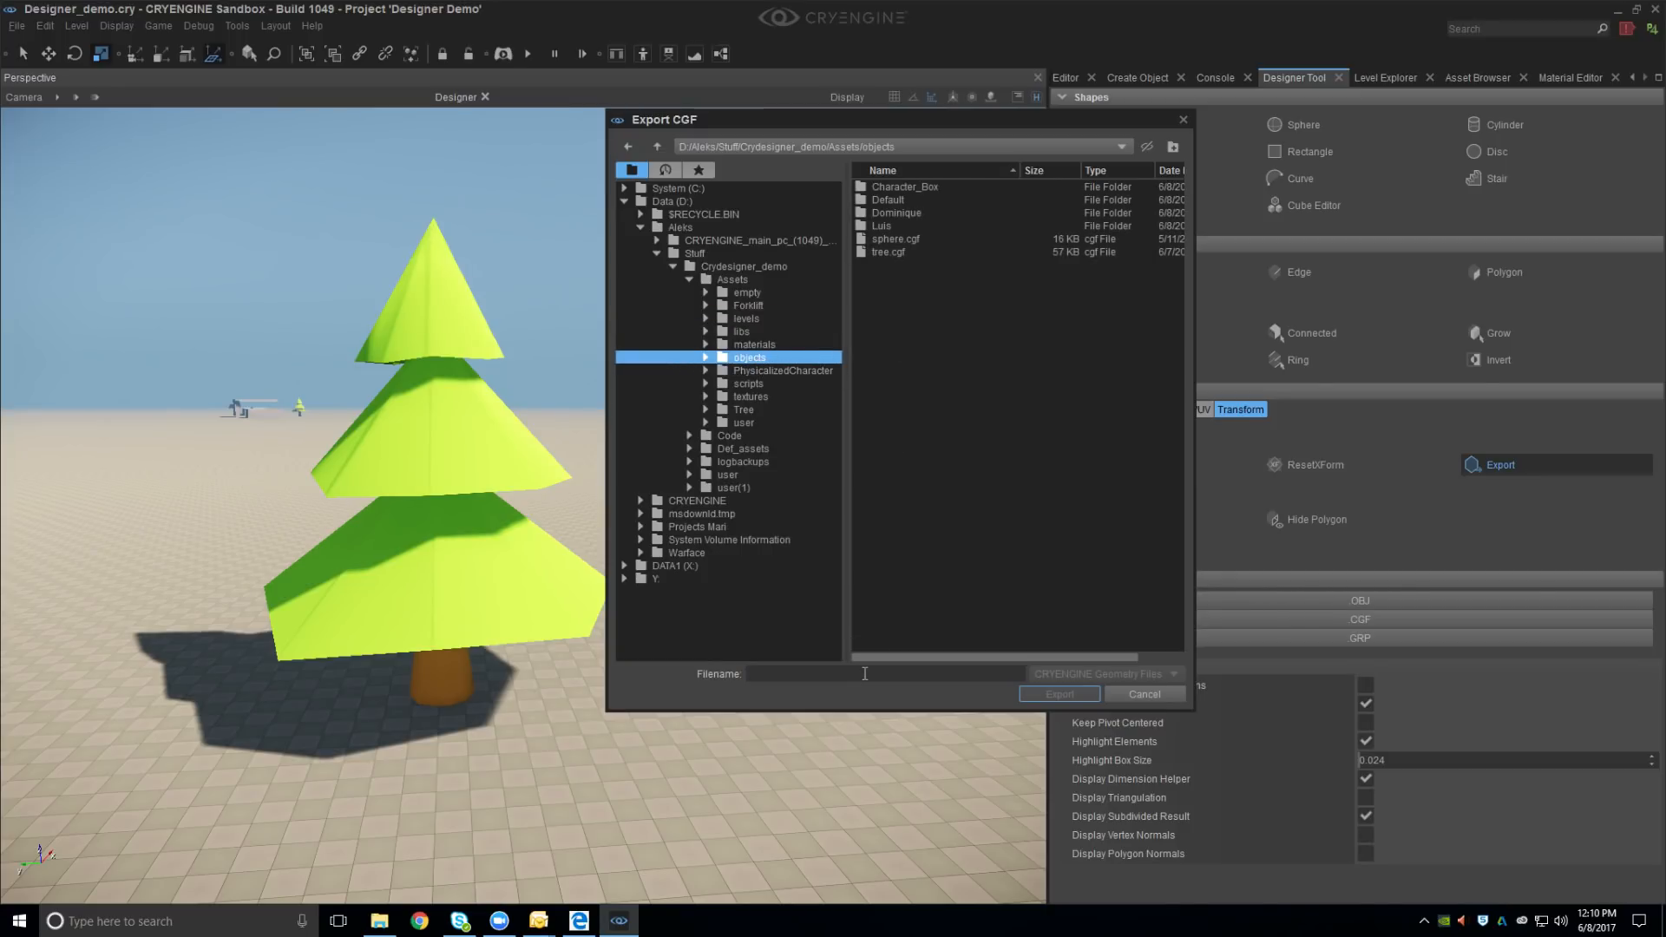
text(tree2)
click(1050, 694)
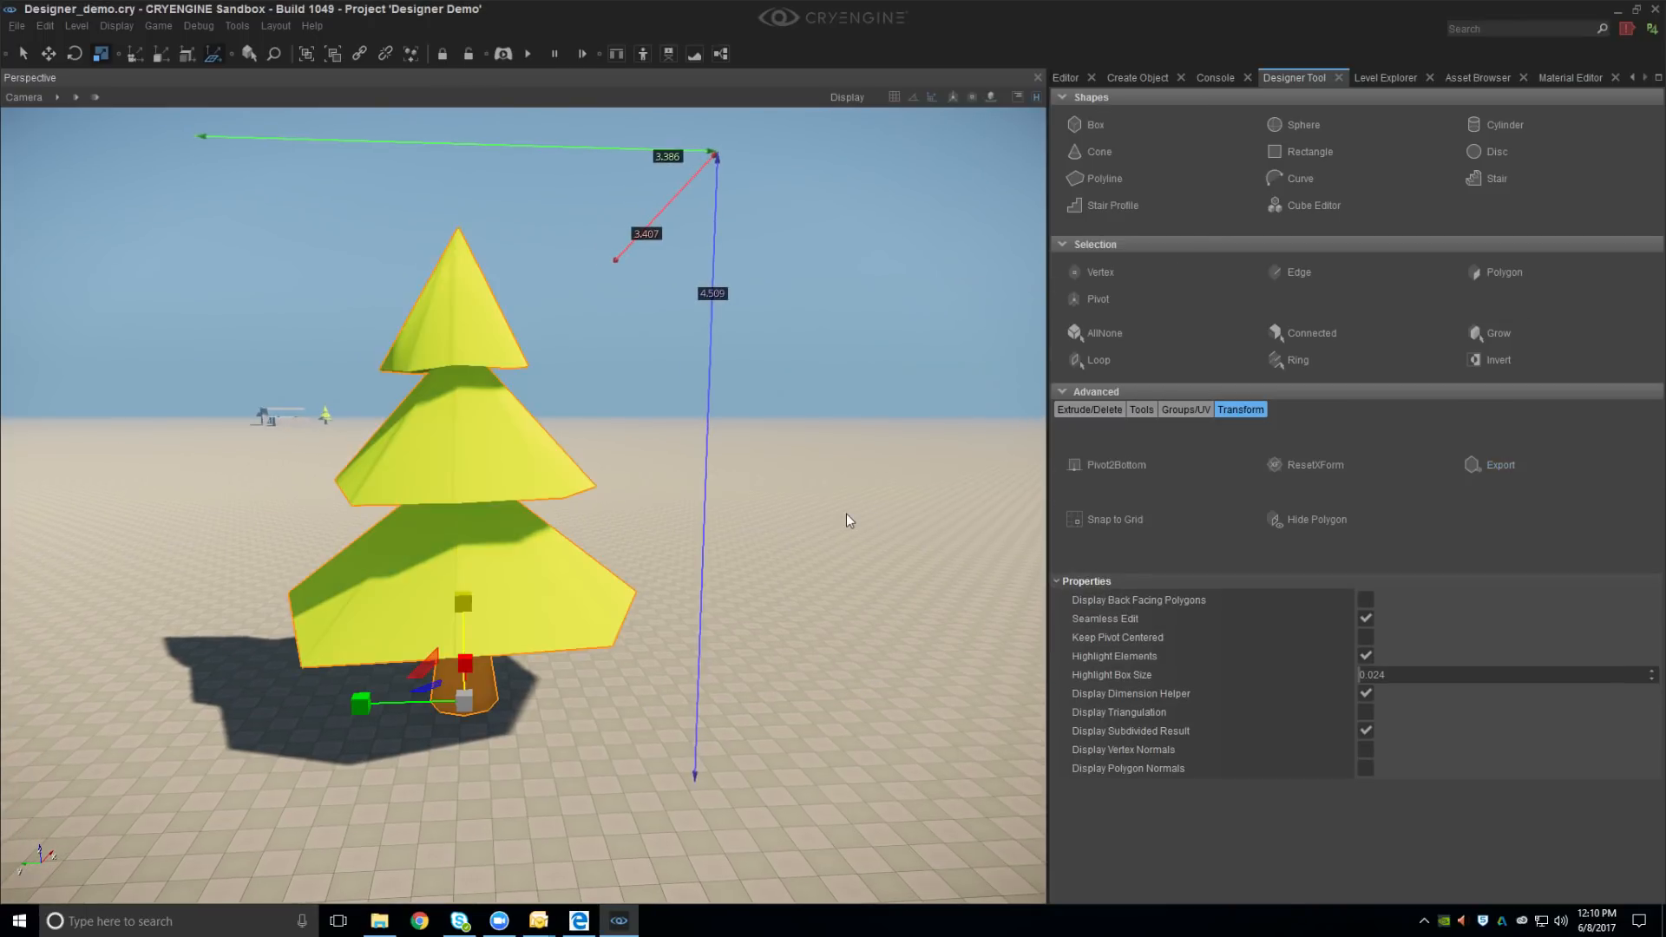
Open the Vegetation Editor and dock it together with the other editors
click(237, 25)
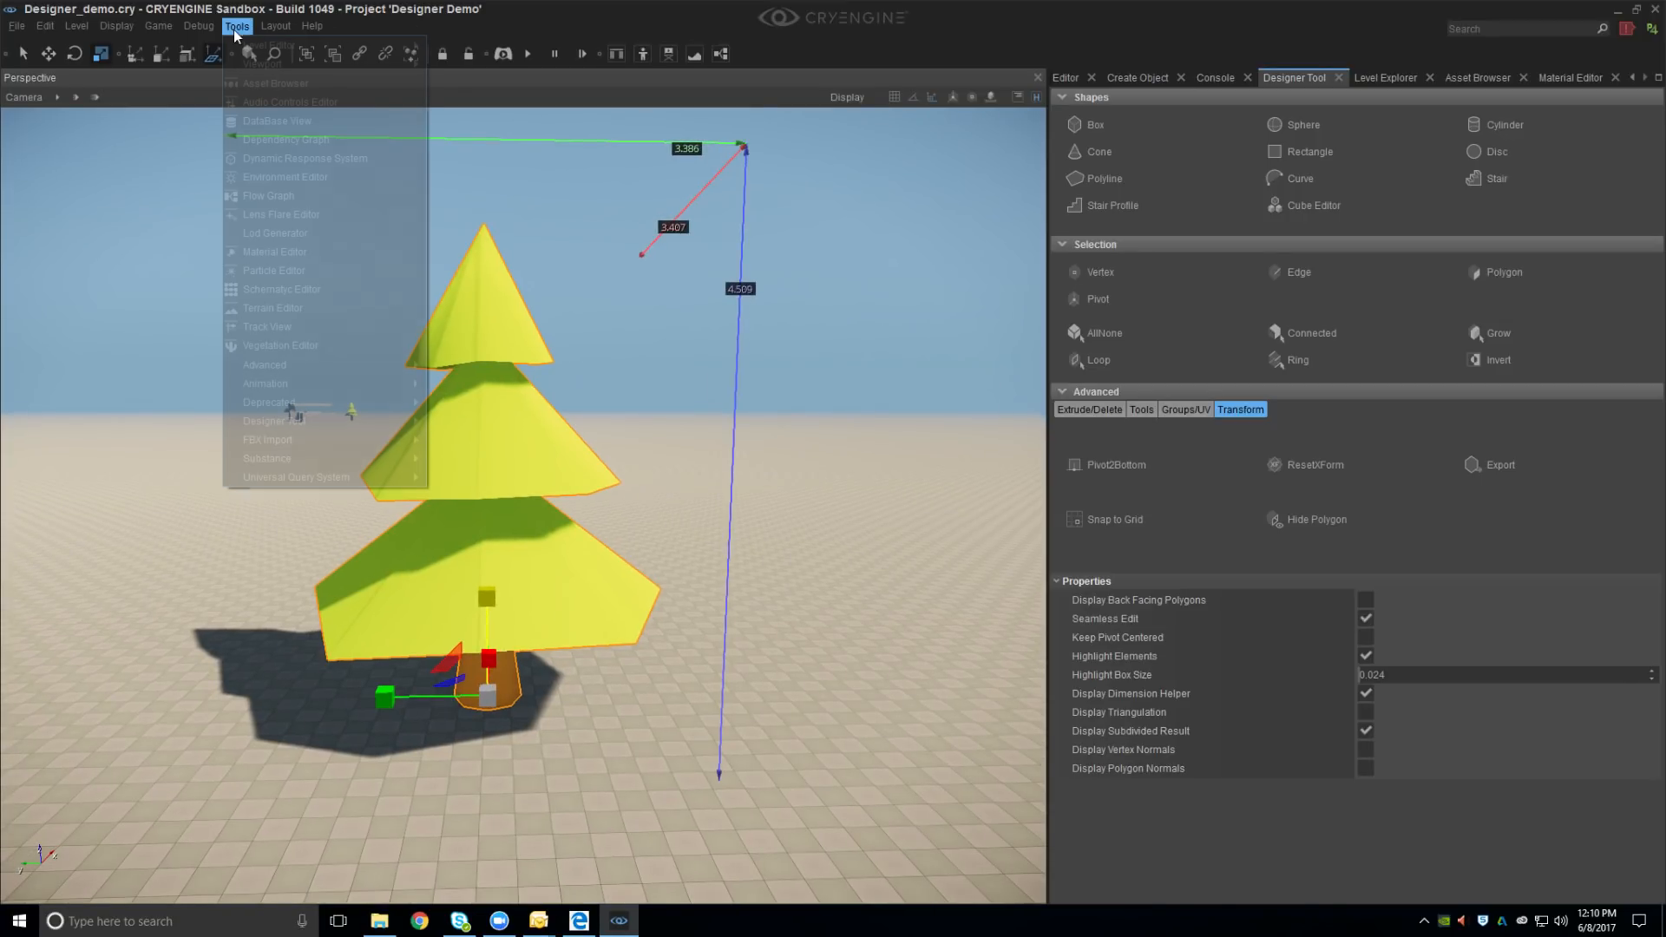
click(831, 23)
right_drag(822, 451, 821, 451)
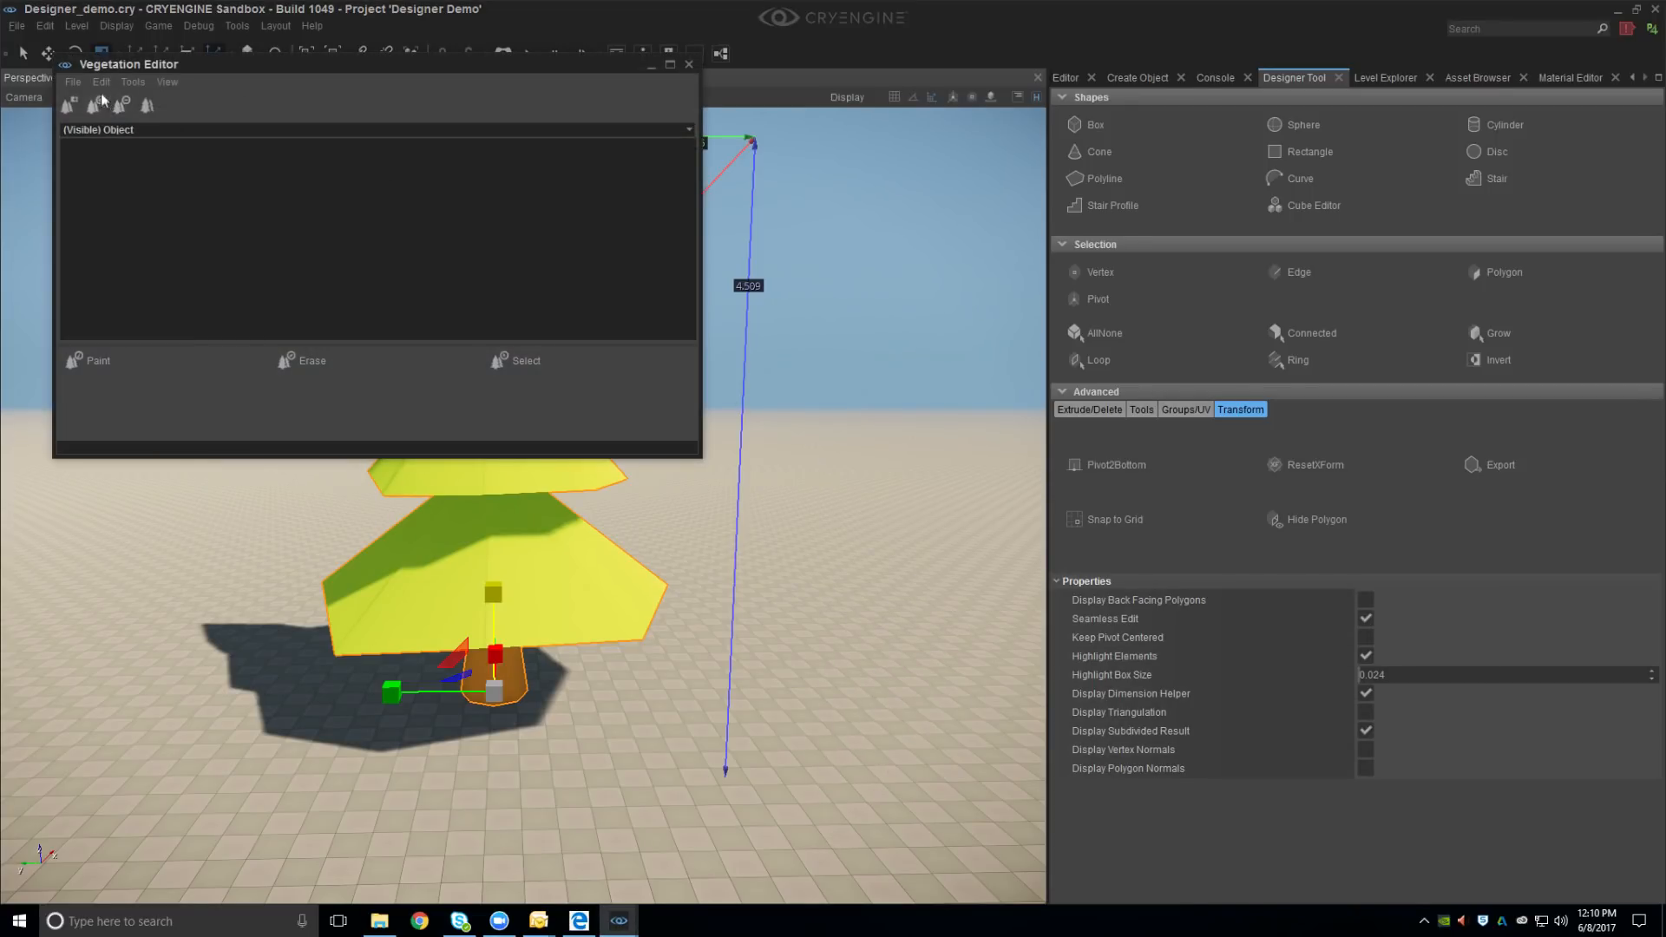
drag(245, 82, 1355, 483)
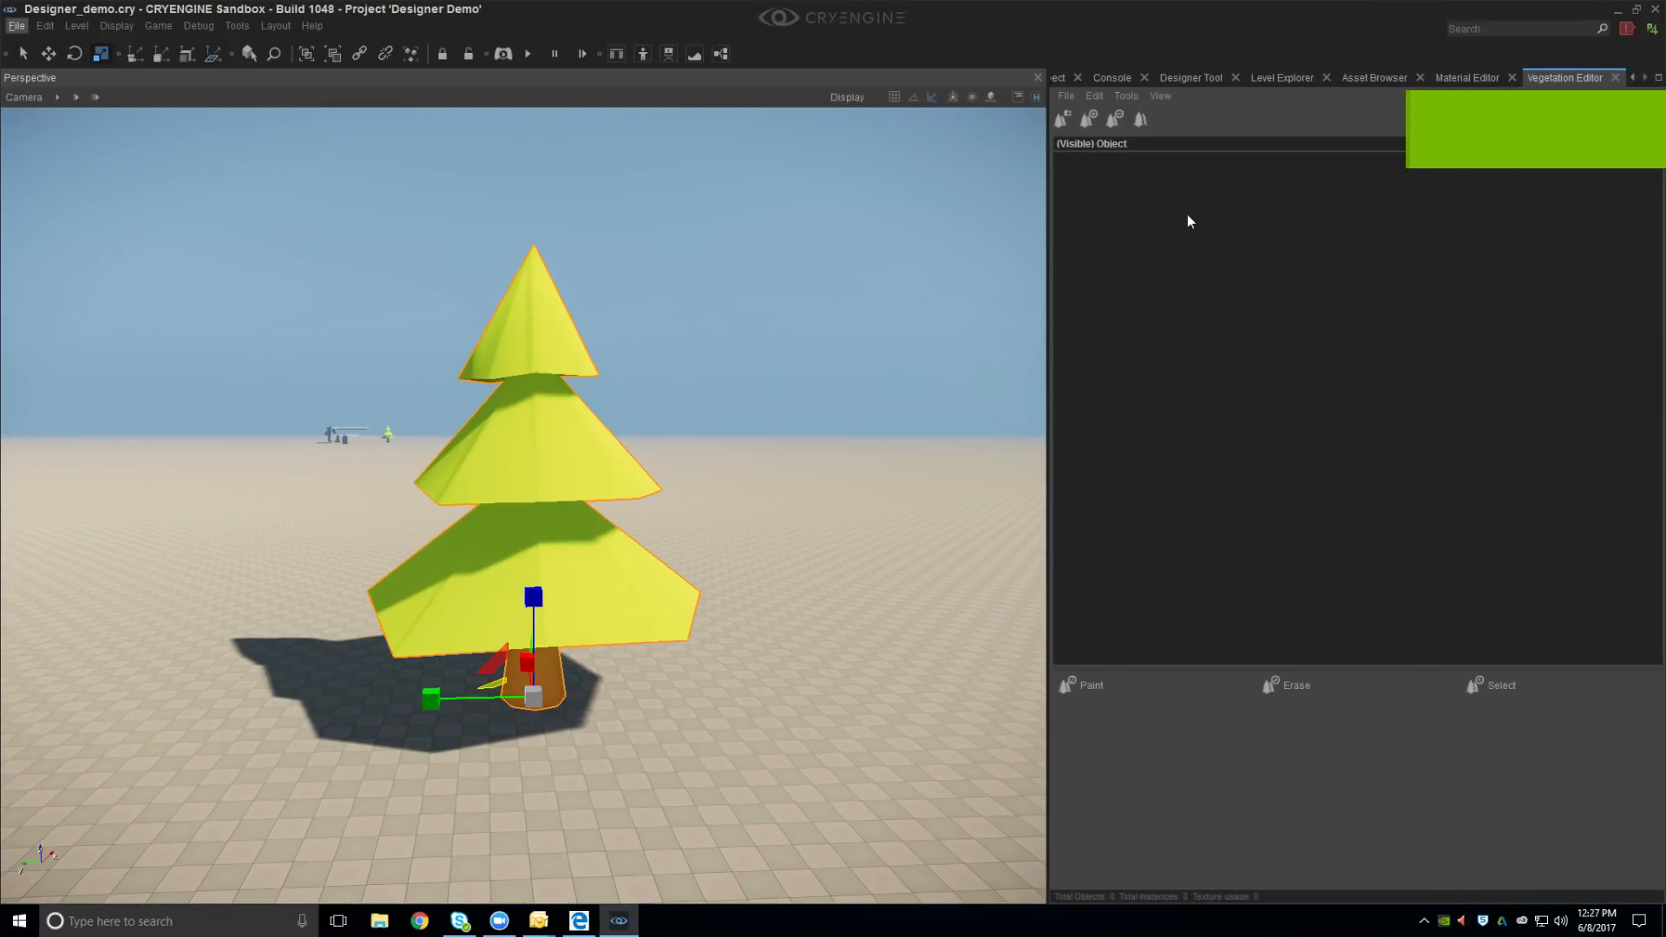
Add tree2.cgf from the objects folder as a new vegetation object
right_click(1171, 206)
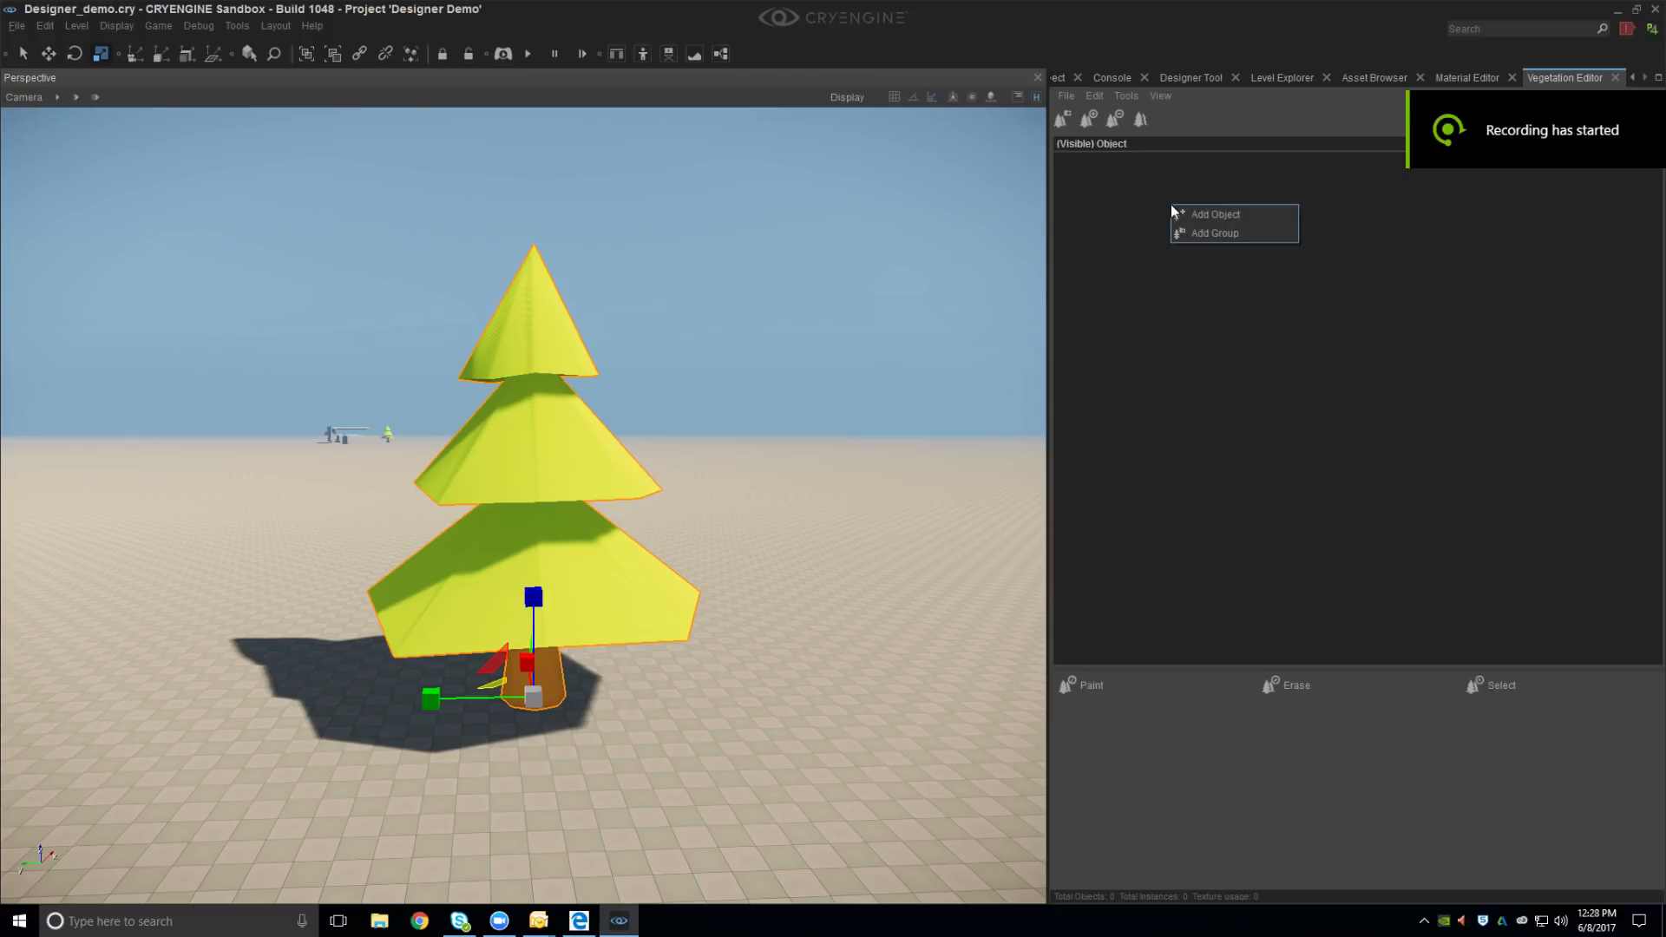
click(1228, 215)
click(1028, 444)
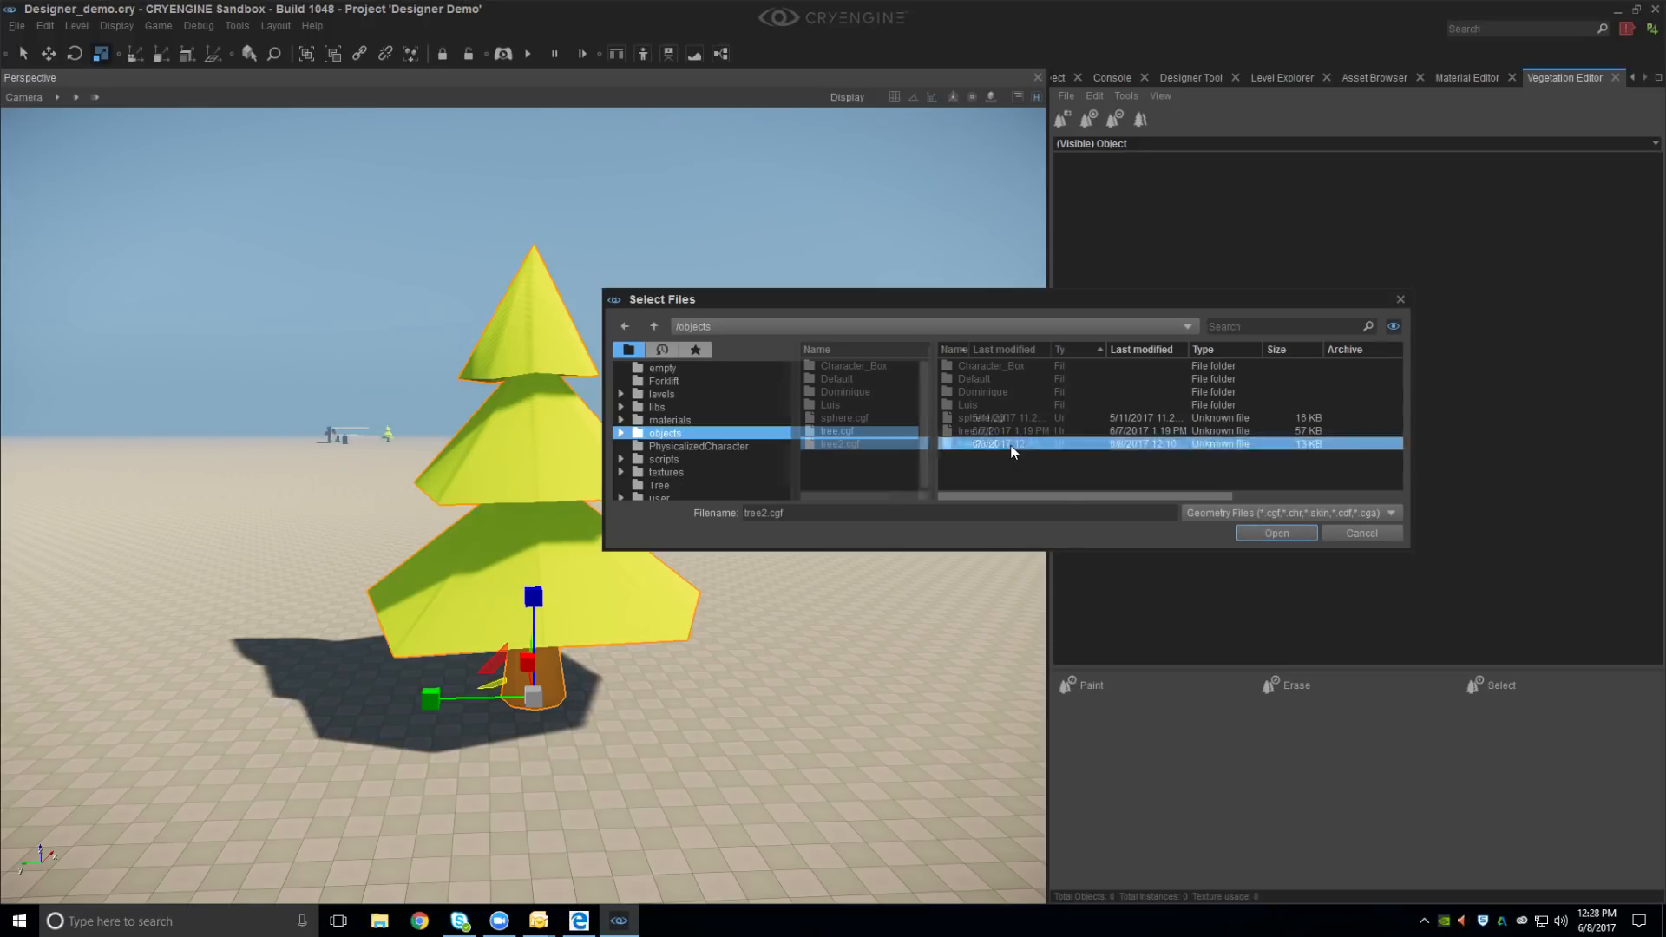
click(1277, 532)
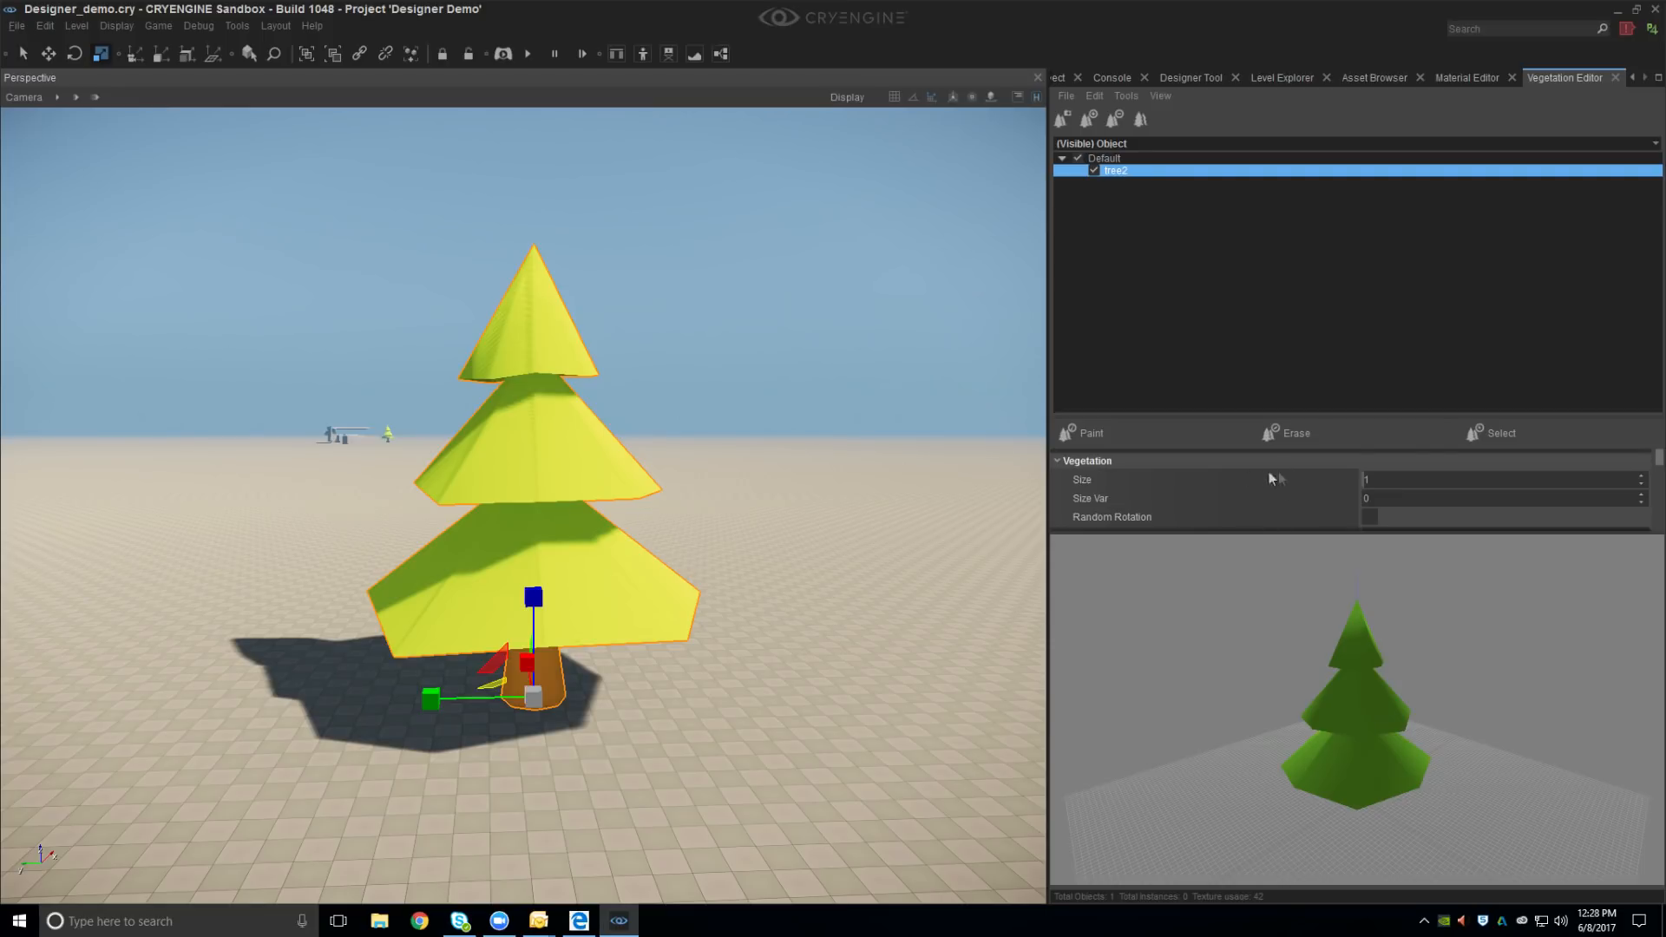
For the tree2 vegetation, set Size Var to 0.4, enable Random Rotation, and set Align To Terrain Normals to about 34 and Density to 10
drag(1289, 533, 1293, 751)
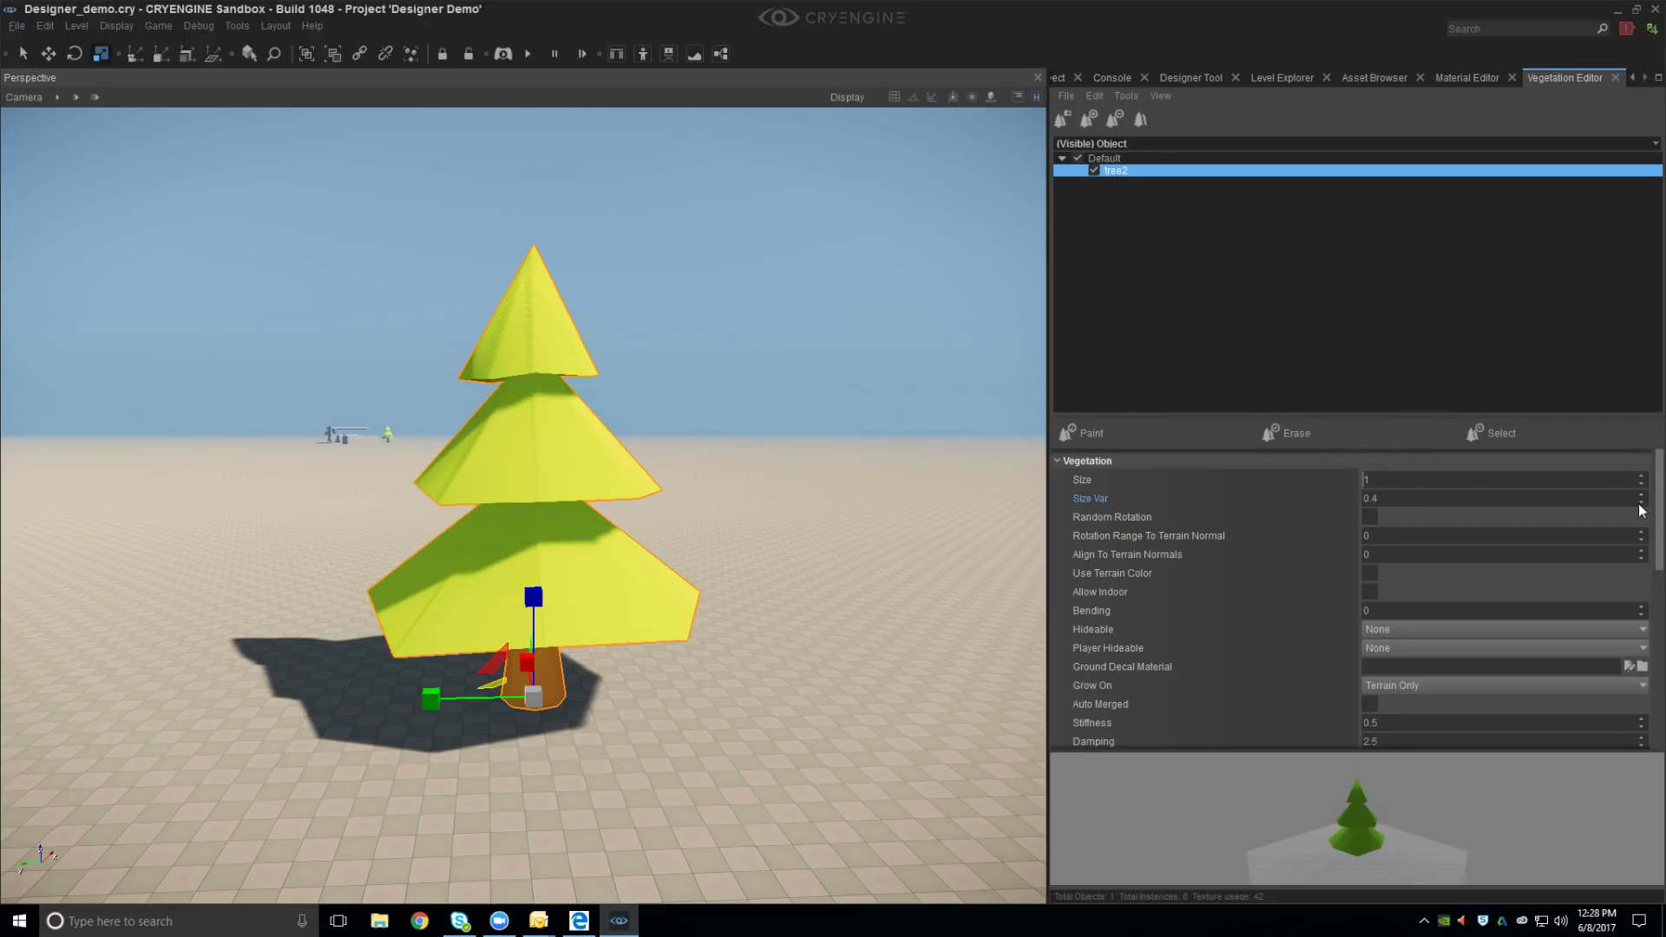
click(1369, 517)
drag(1382, 554, 1456, 554)
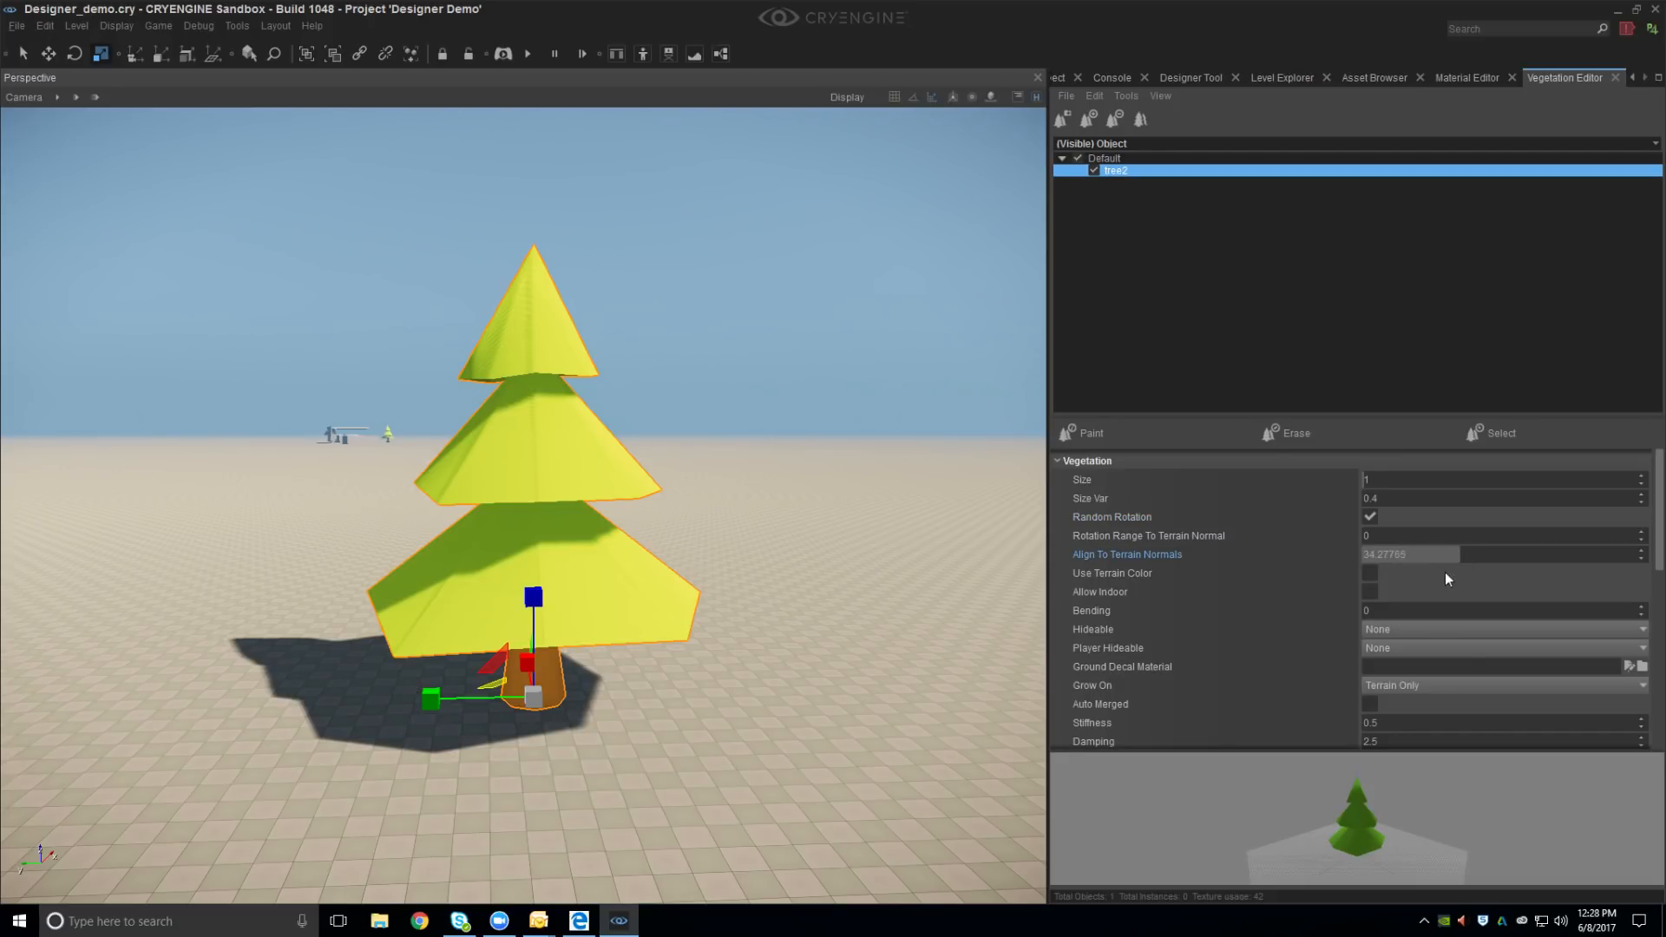
scroll(1446, 578, down, 5)
scroll(1445, 577, down, 3)
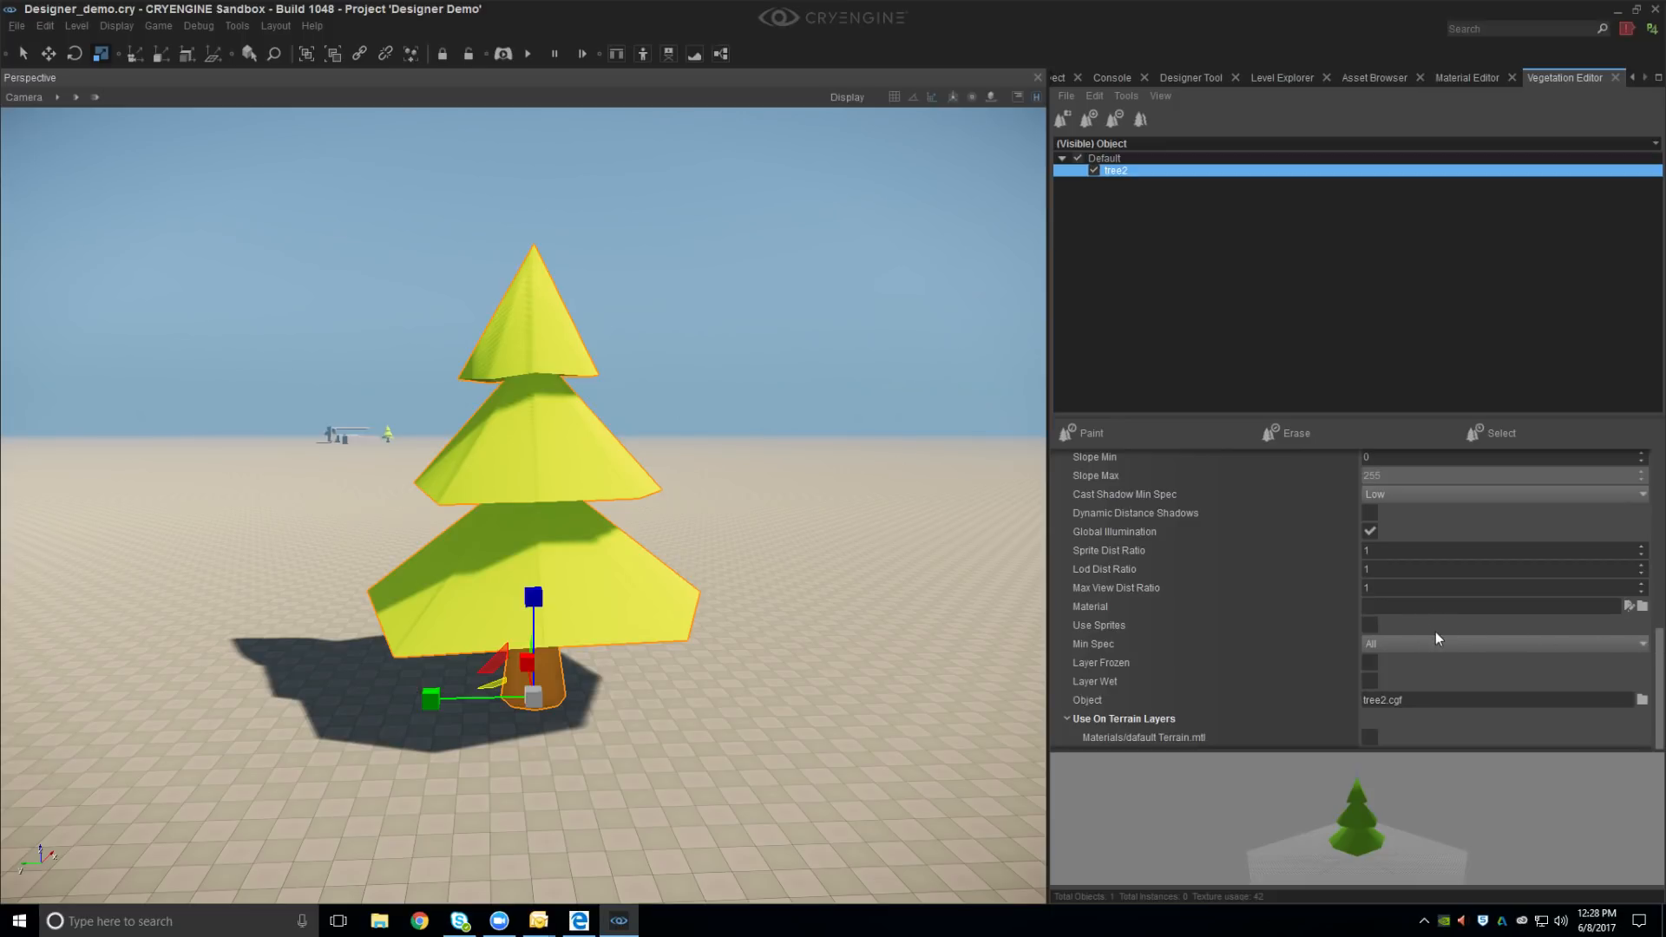
scroll(1435, 631, up, 3)
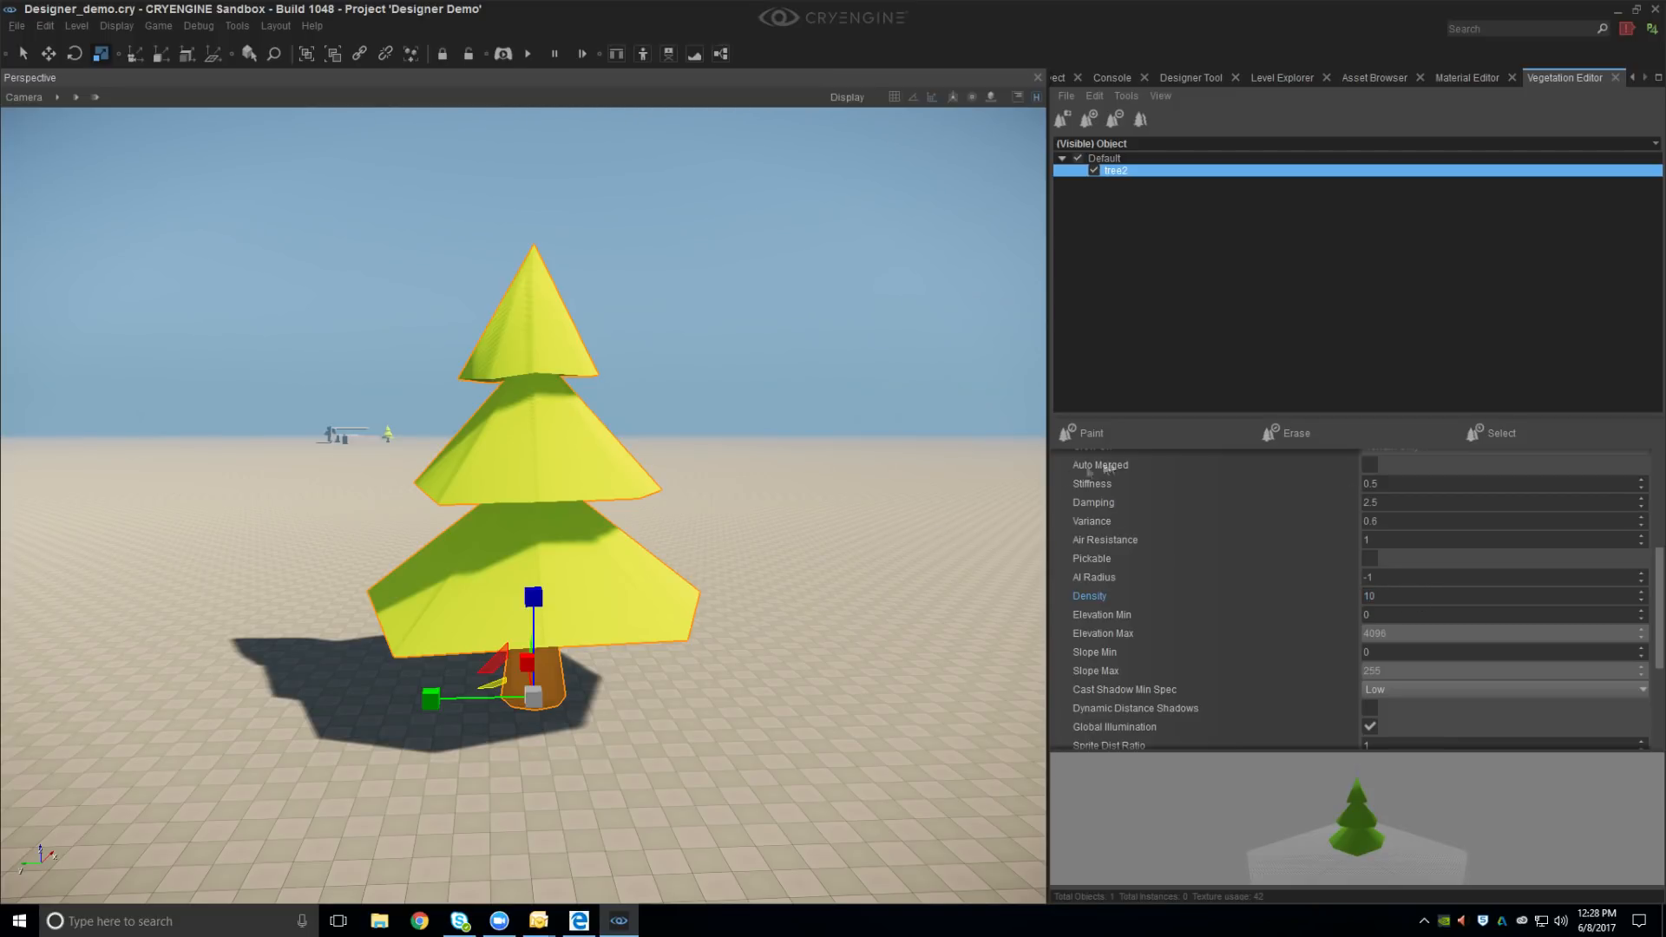
Paint three clusters of tree2 vegetation on the ground around and beside the modelled tree
click(1121, 434)
right_drag(802, 594, 751, 610)
key(s)
key(d)
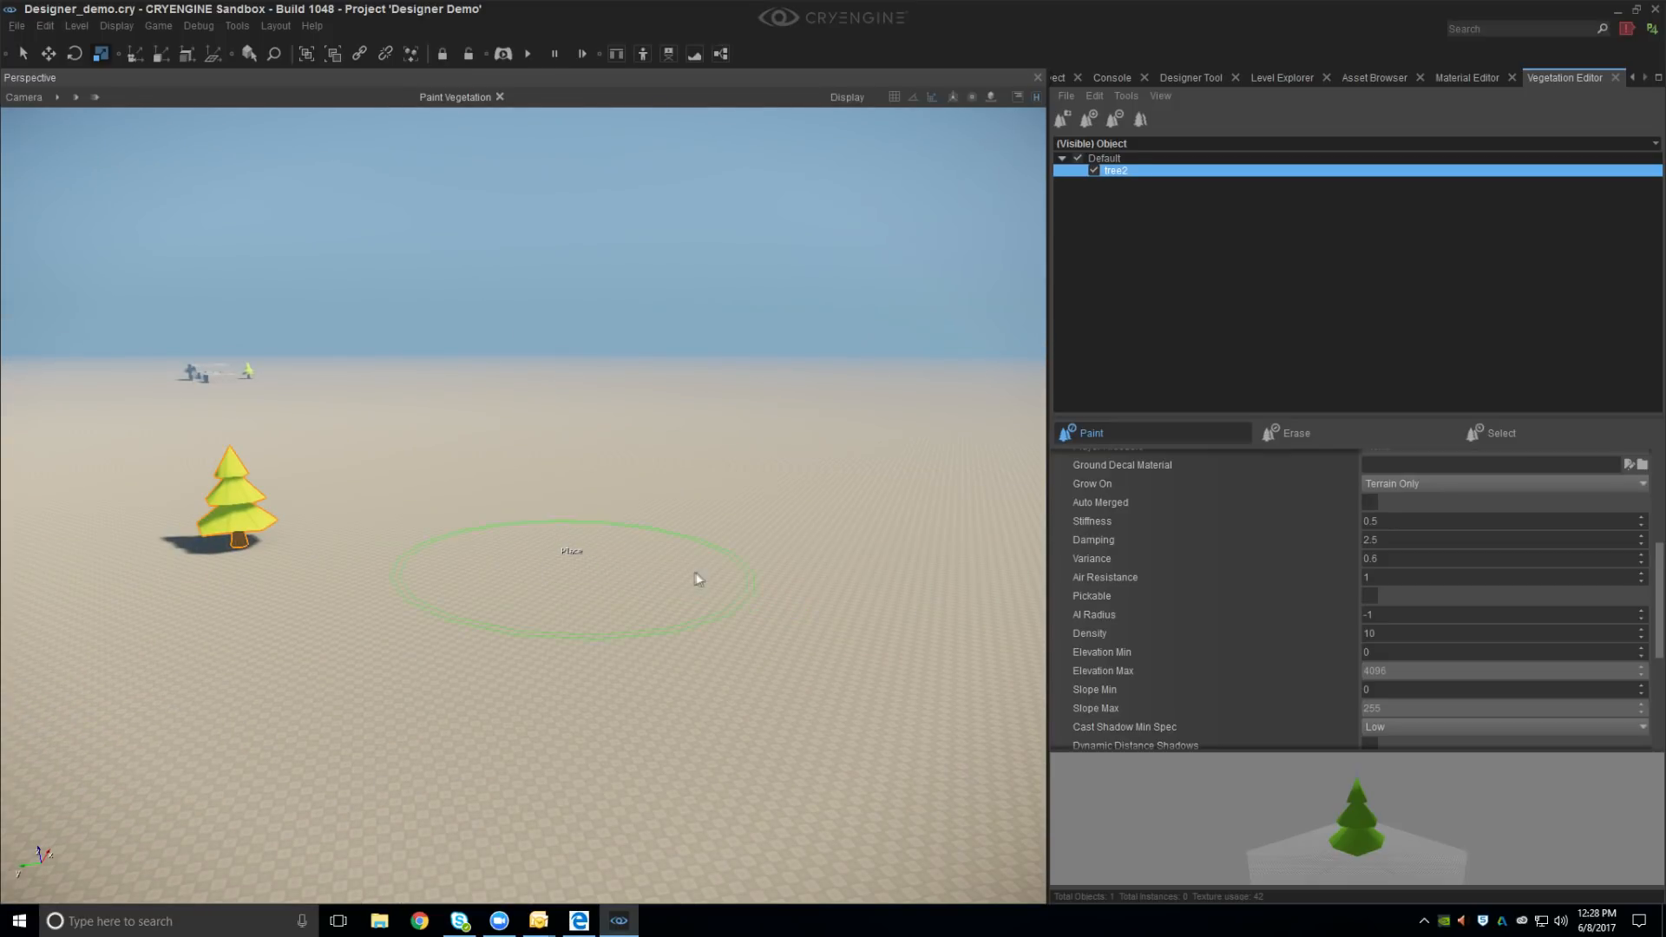
drag(792, 446, 765, 458)
mouse_move(765, 458)
right_down()
mouse_move(781, 472)
mouse_move(625, 513)
right_up()
drag(624, 512, 642, 521)
right_drag(642, 521, 534, 551)
mouse_move(533, 551)
mouse_down()
mouse_move(599, 510)
mouse_move(568, 562)
mouse_move(555, 555)
mouse_up()
right_drag(555, 555, 789, 577)
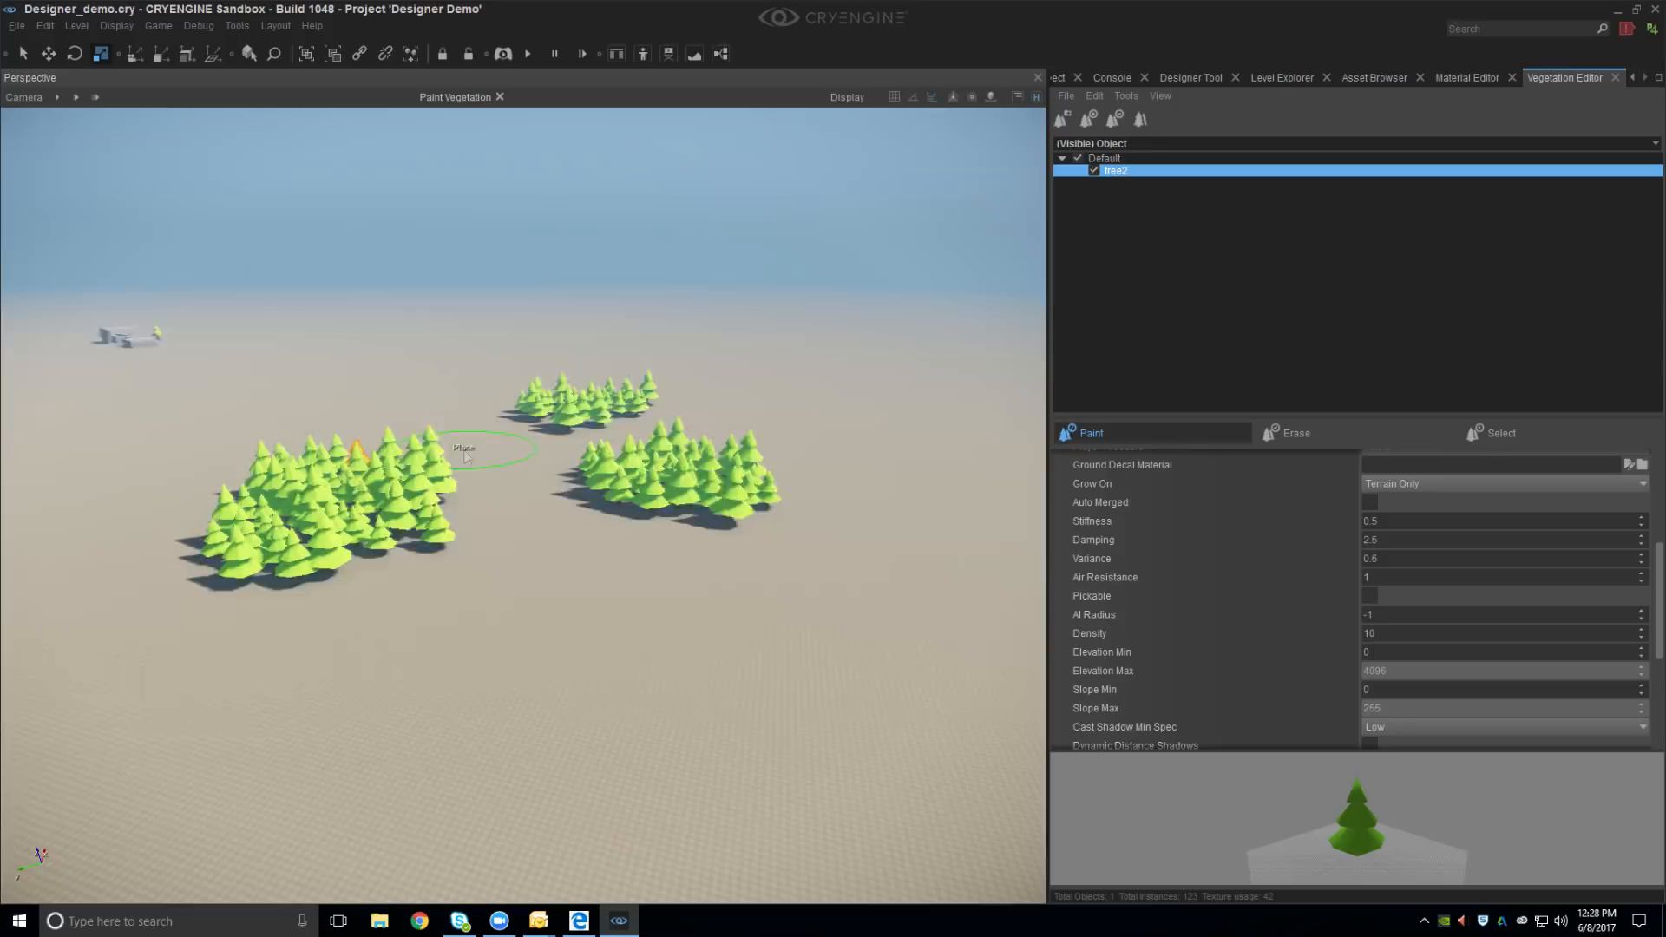
Extend the cluster around the modelled tree and the neighbouring large cluster with more painted trees
right_drag(466, 456, 277, 529)
mouse_move(278, 529)
mouse_down()
mouse_move(217, 486)
mouse_move(225, 521)
mouse_up()
right_drag(226, 521, 422, 499)
mouse_move(422, 499)
mouse_down()
mouse_move(659, 408)
mouse_move(625, 434)
mouse_up()
right_drag(624, 434, 653, 450)
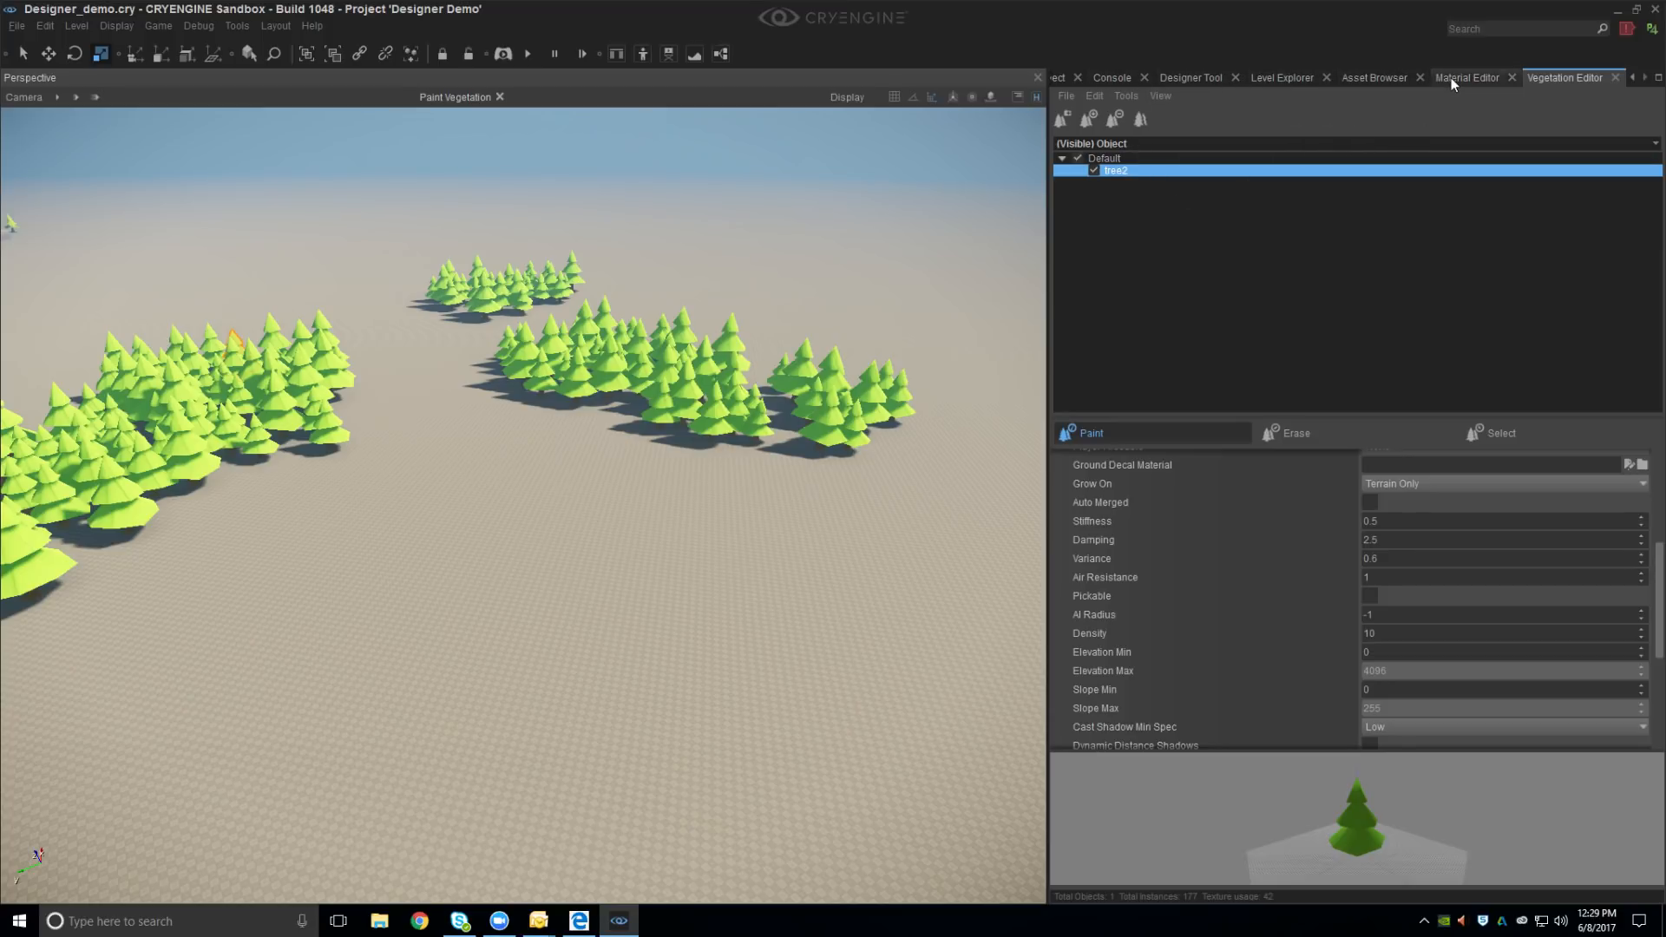
Open the Terrain Editor, choose Raise/Lower sculpting with noise enabled, and enlarge the brush's outside radius
mouse_move(348, 546)
right_down()
mouse_move(573, 581)
mouse_move(583, 531)
right_up()
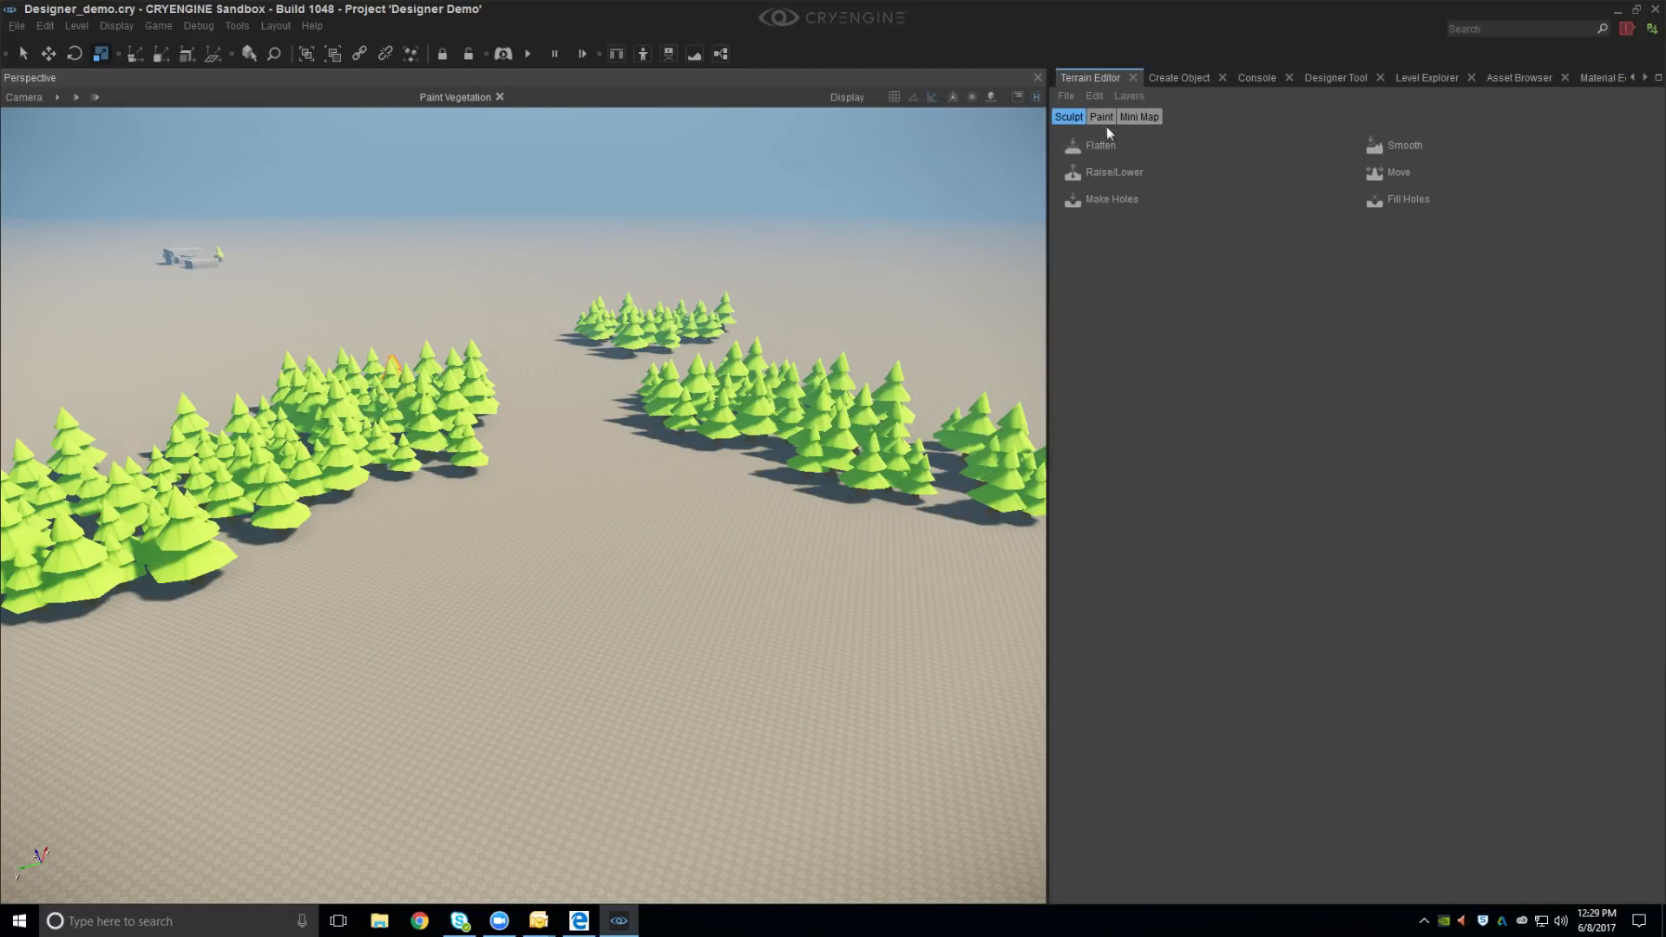
click(1081, 149)
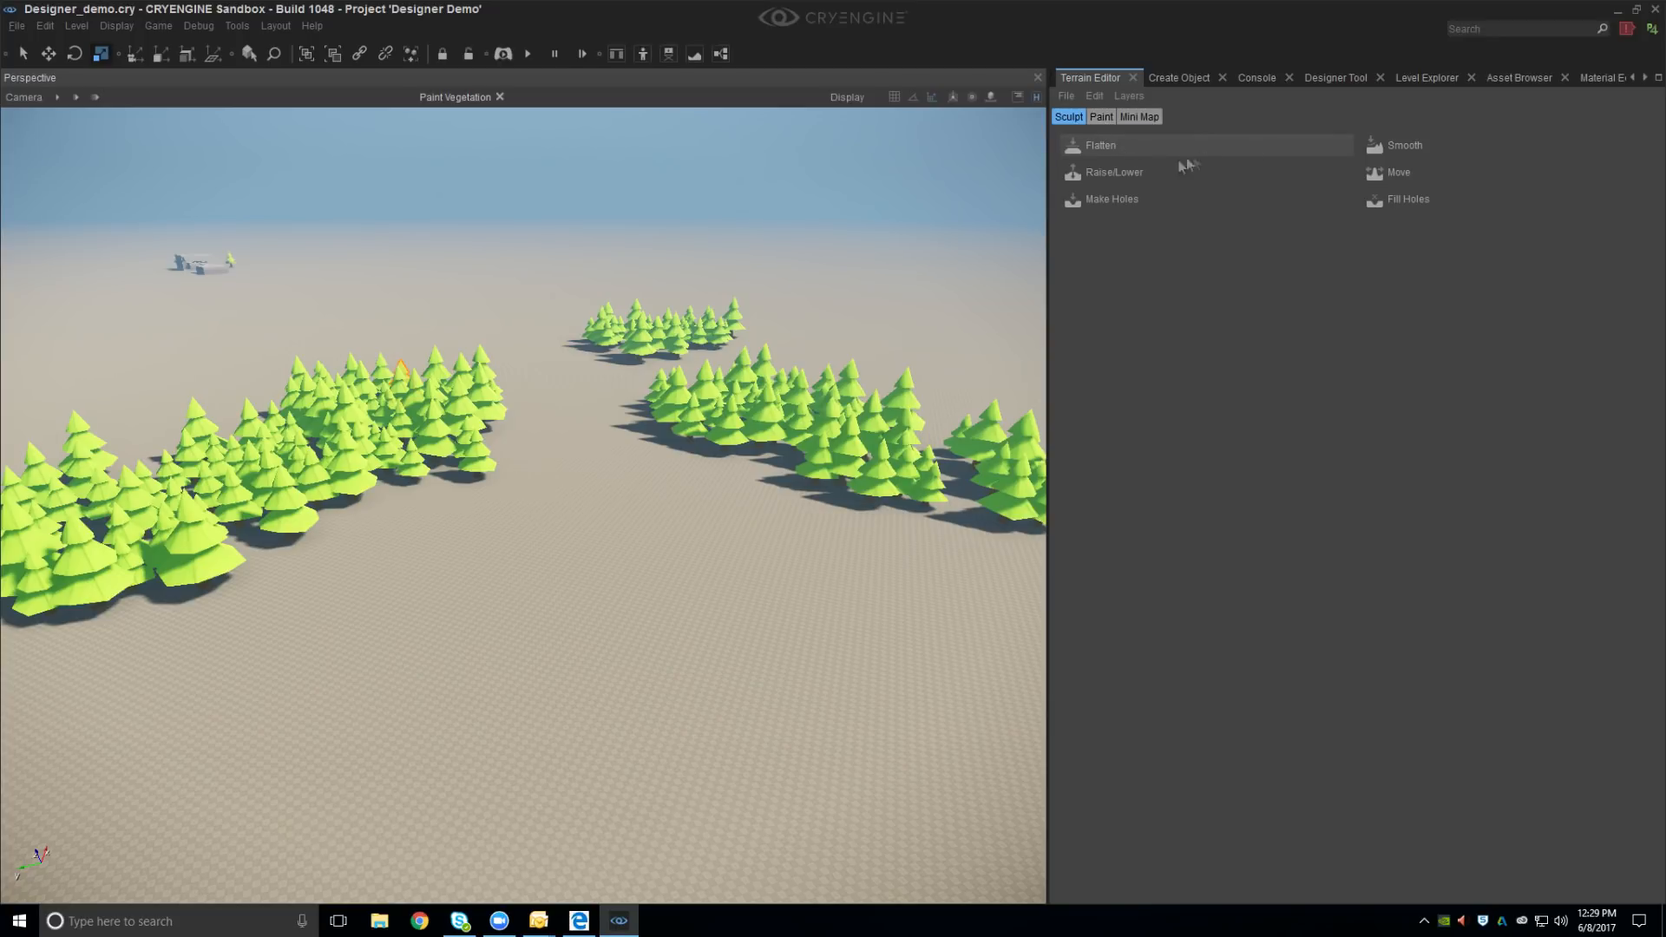
click(1137, 171)
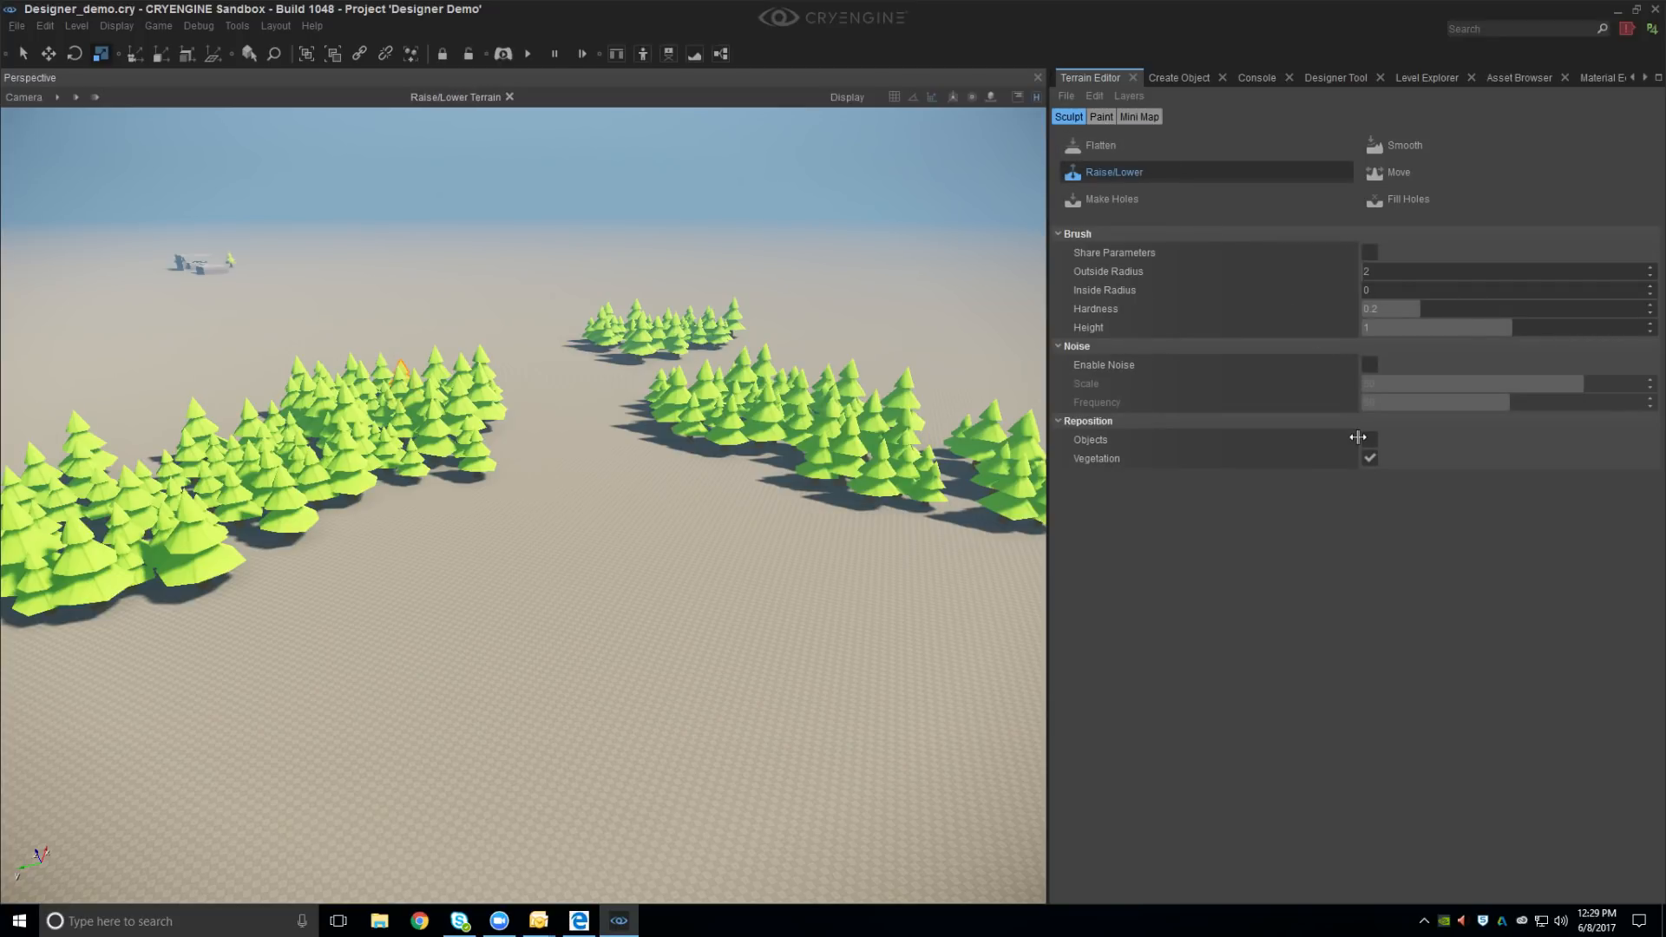
click(1370, 364)
middle_drag(401, 575, 631, 566)
Try raising the terrain near the painted trees, then undo the stroke
mouse_move(550, 539)
right_down()
mouse_move(539, 522)
mouse_move(618, 508)
right_up()
click(549, 502)
key(ctrl+z)
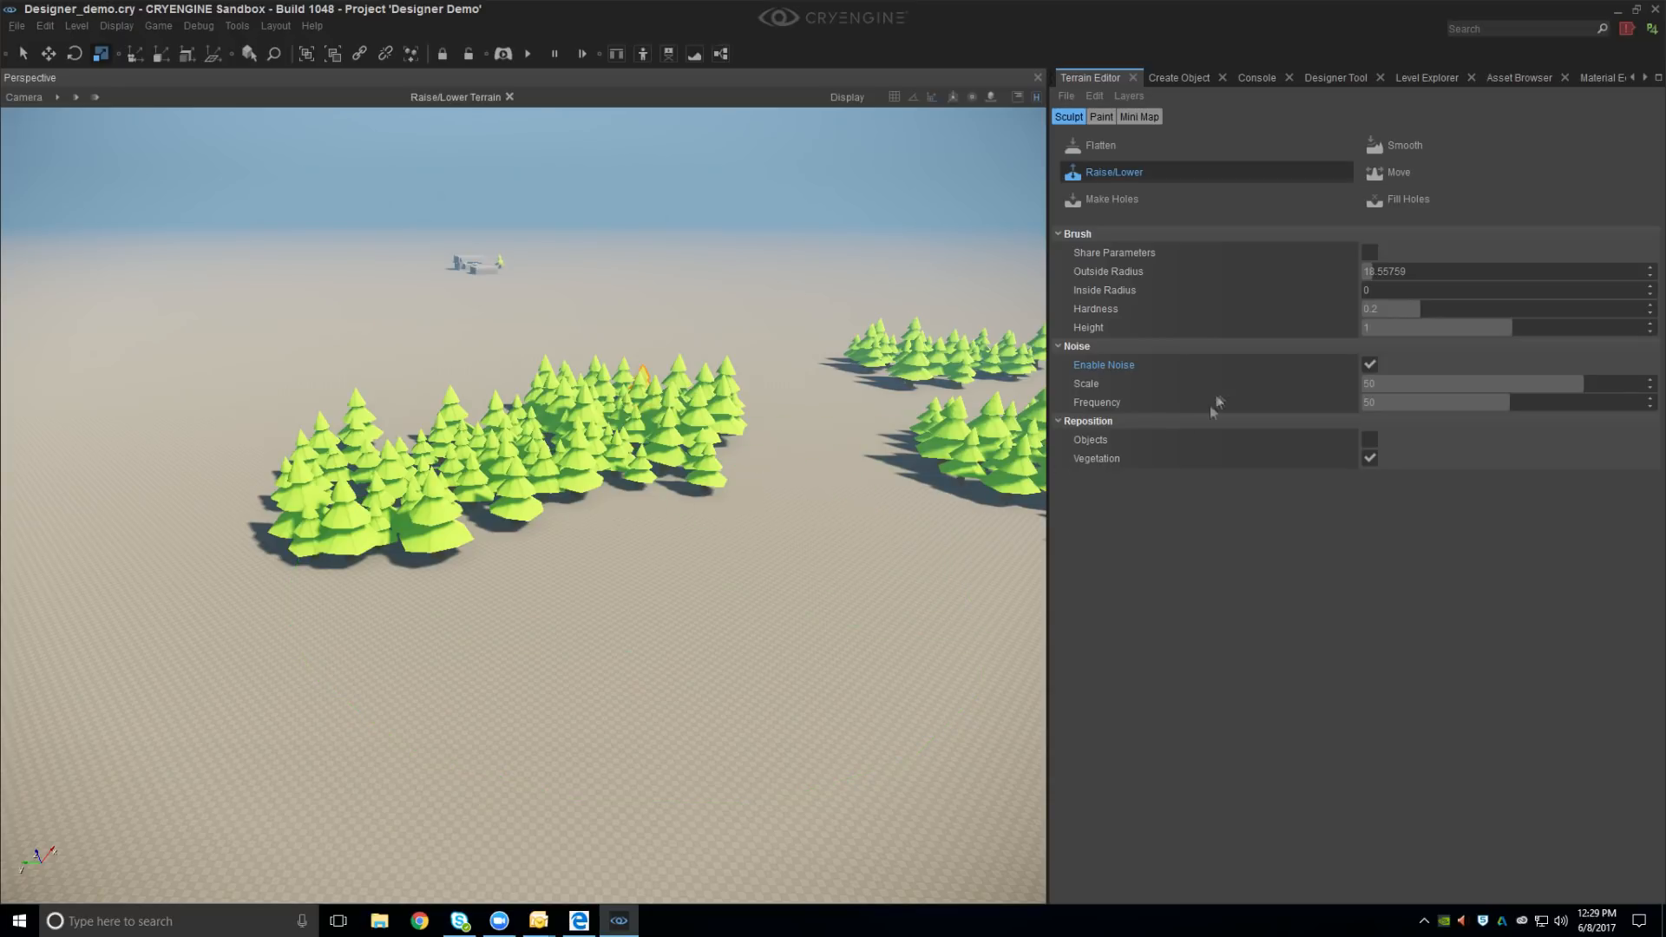
Adjust the Raise/Lower brush and raise noisy hills beneath the painted tree clusters
mouse_move(1430, 309)
mouse_down()
mouse_move(1390, 309)
mouse_move(1422, 330)
mouse_up()
drag(580, 425, 538, 434)
mouse_move(418, 500)
right_down()
mouse_move(868, 451)
mouse_move(823, 429)
right_up()
click(840, 418)
drag(498, 328, 571, 325)
mouse_move(571, 326)
right_down()
mouse_move(469, 295)
mouse_move(505, 252)
right_up()
key(w)
key(s)
right_drag(434, 482, 367, 579)
Smooth the sculpted terrain between the hills and leave terrain sculpting
key(shift)
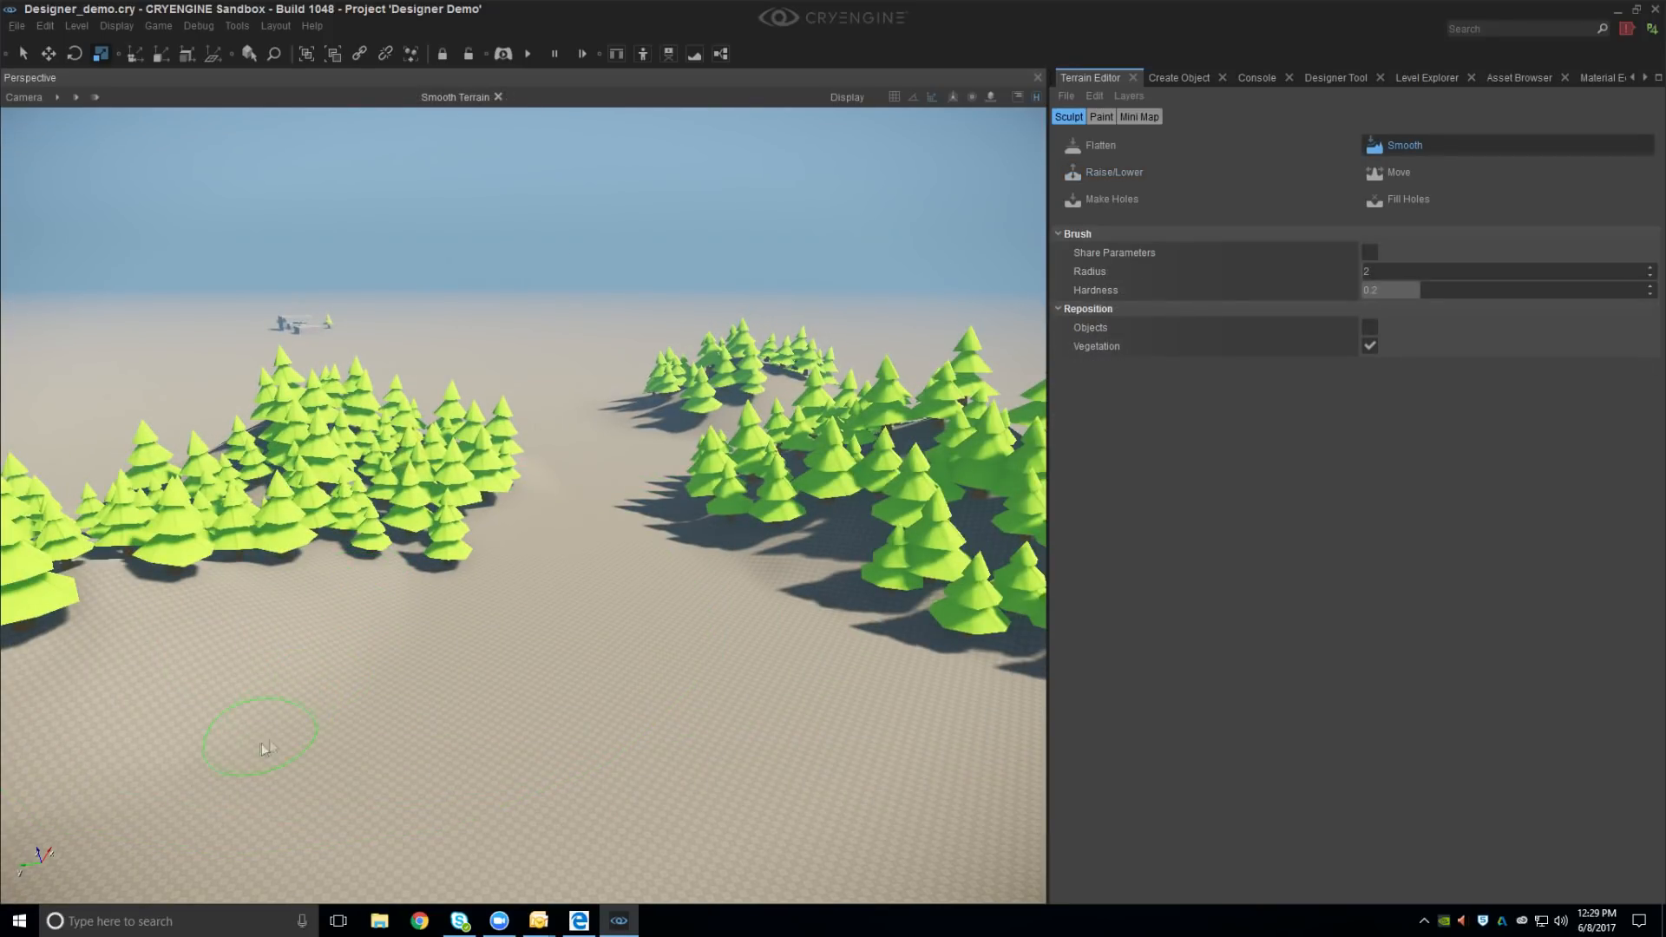
right_drag(472, 636, 434, 618)
key(Escape)
Examine the sculpted hills and painted trees from several sides
key(w)
right_drag(510, 574, 791, 623)
key(w)
key(s)
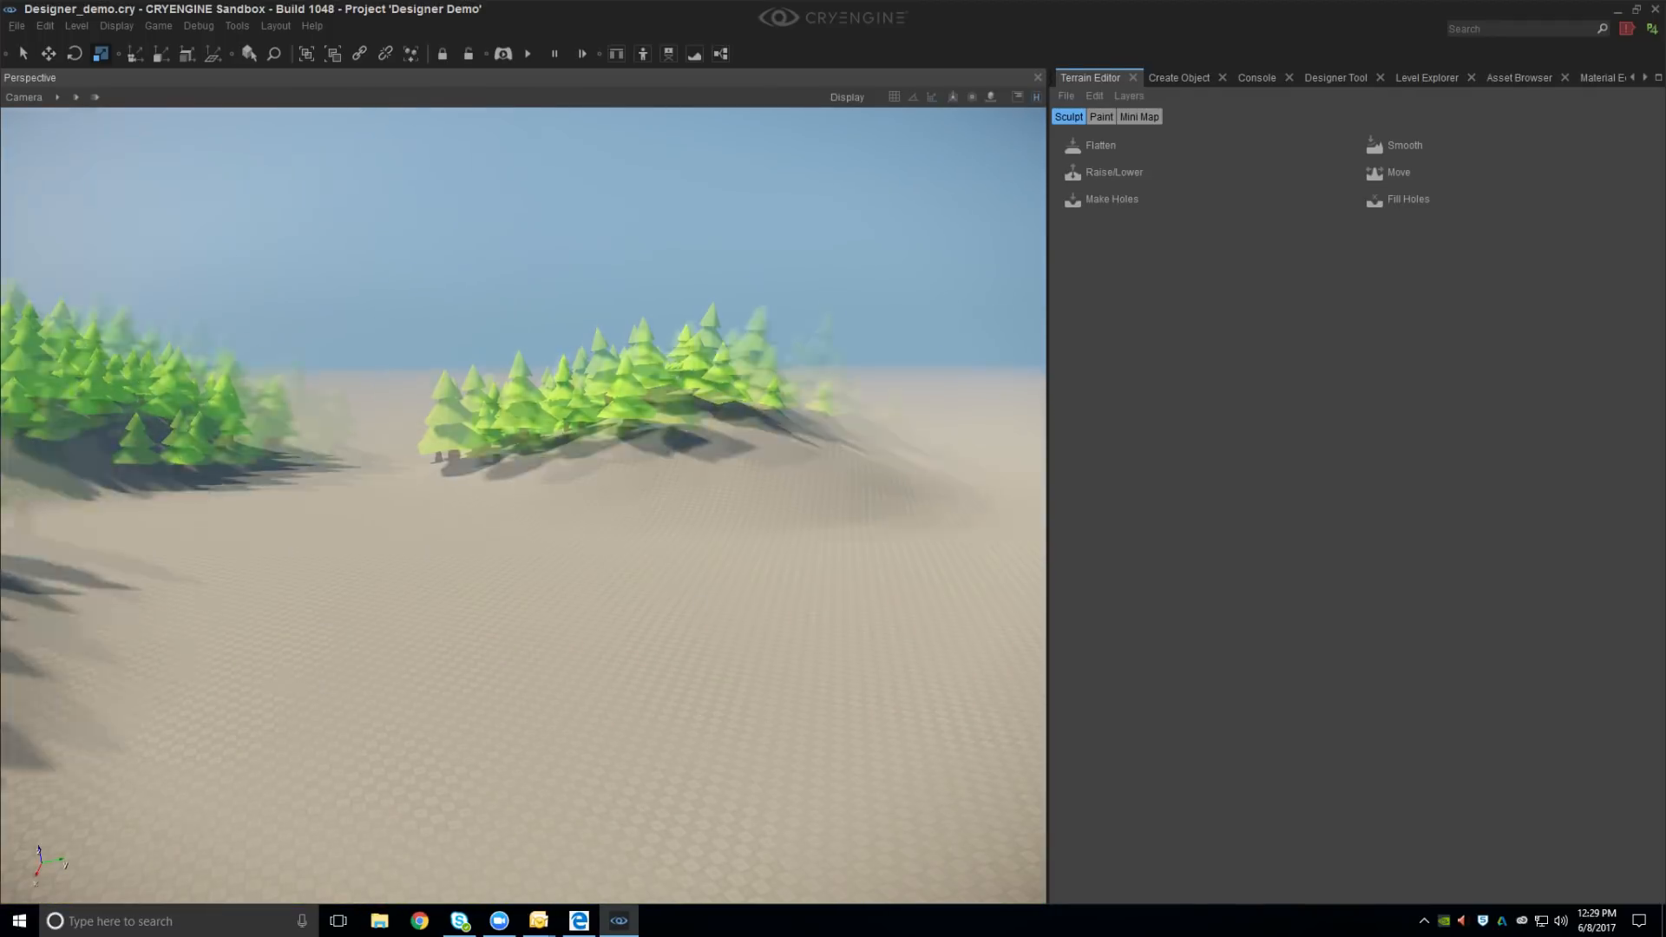
key(w)
right_drag(664, 597, 455, 519)
key(d)
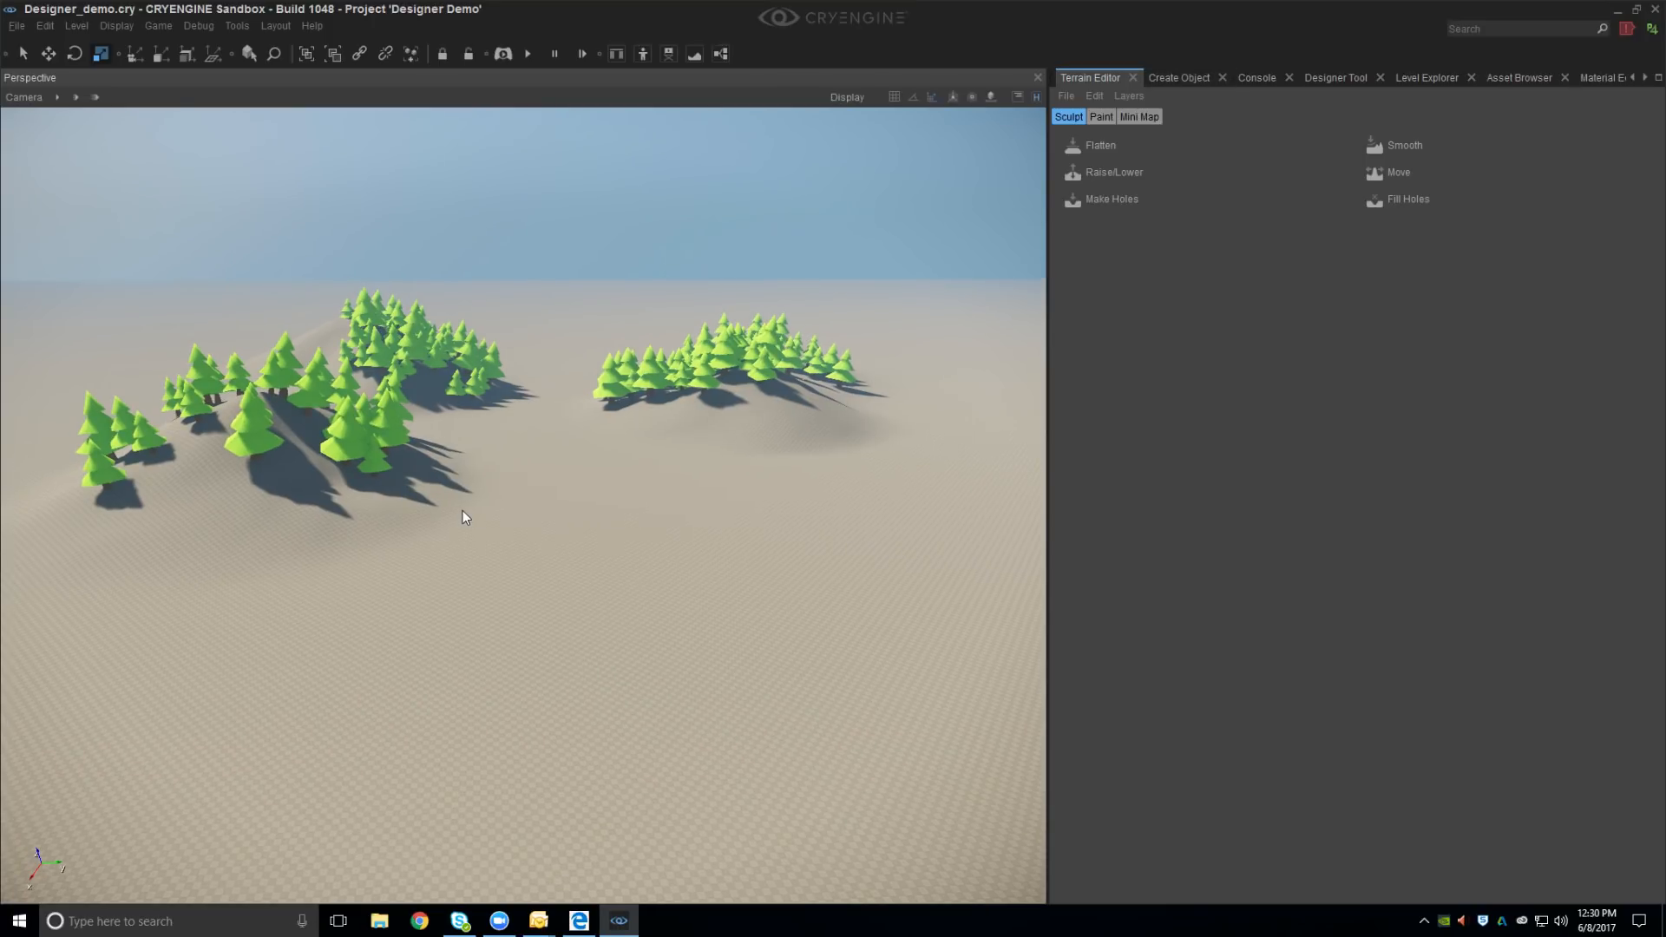
Return to the Designer Tool and set up a Cylinder with a subdivision count of 10 and grid snapping on
key(ctrl+shift+d)
right_drag(947, 170, 590, 496)
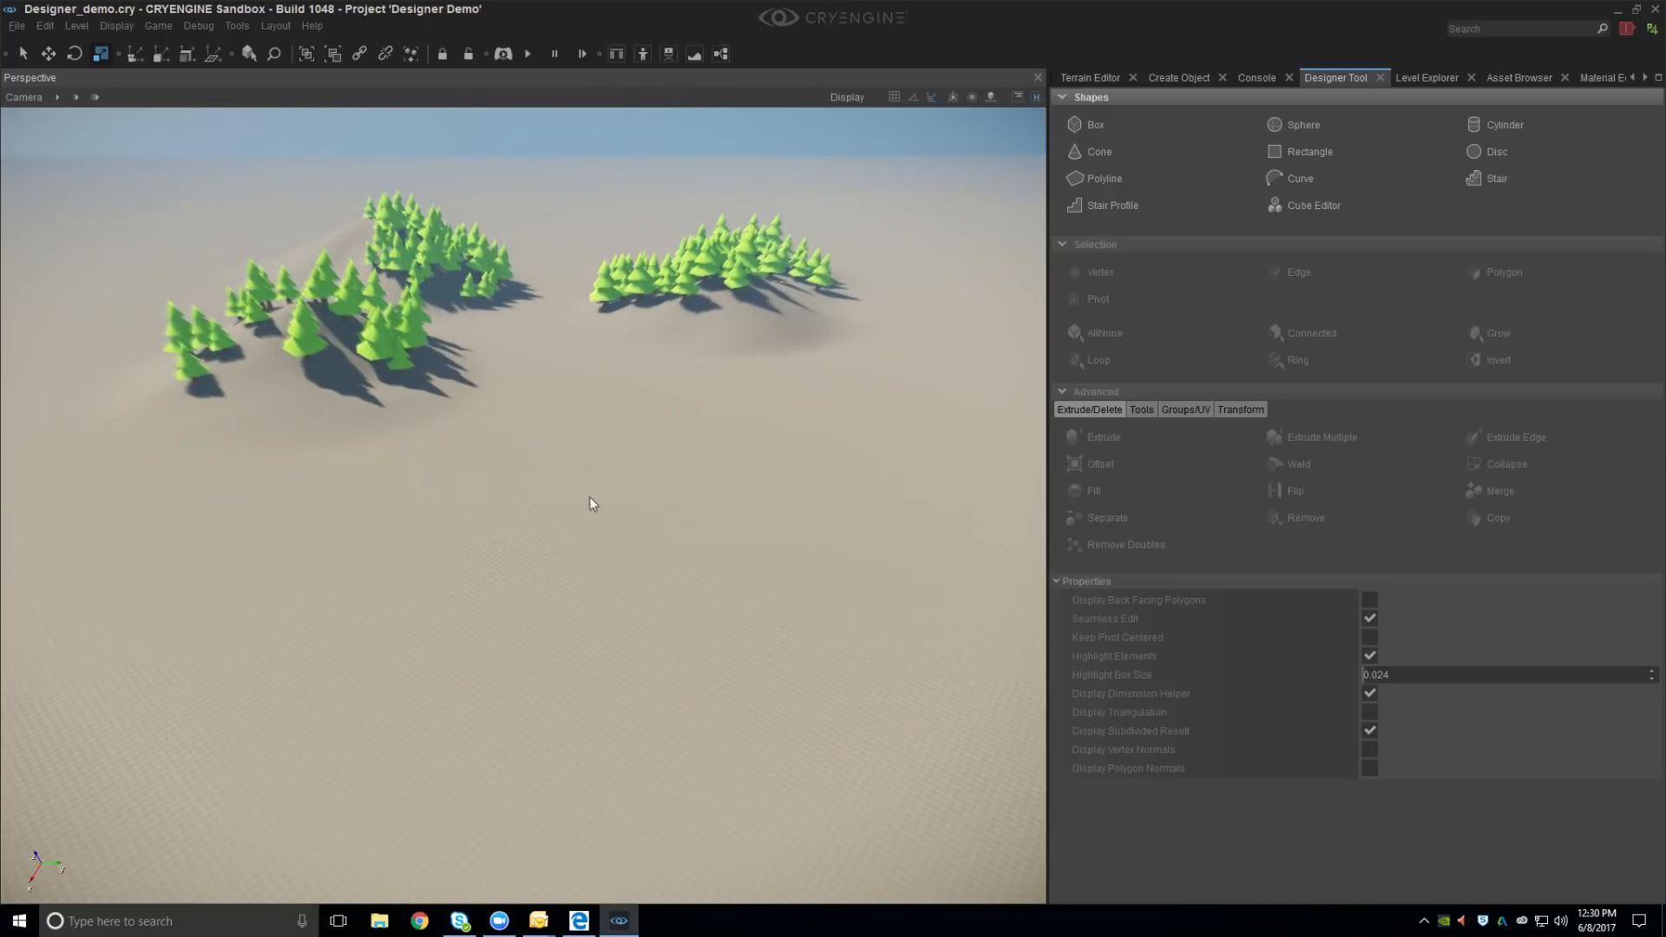
click(1496, 126)
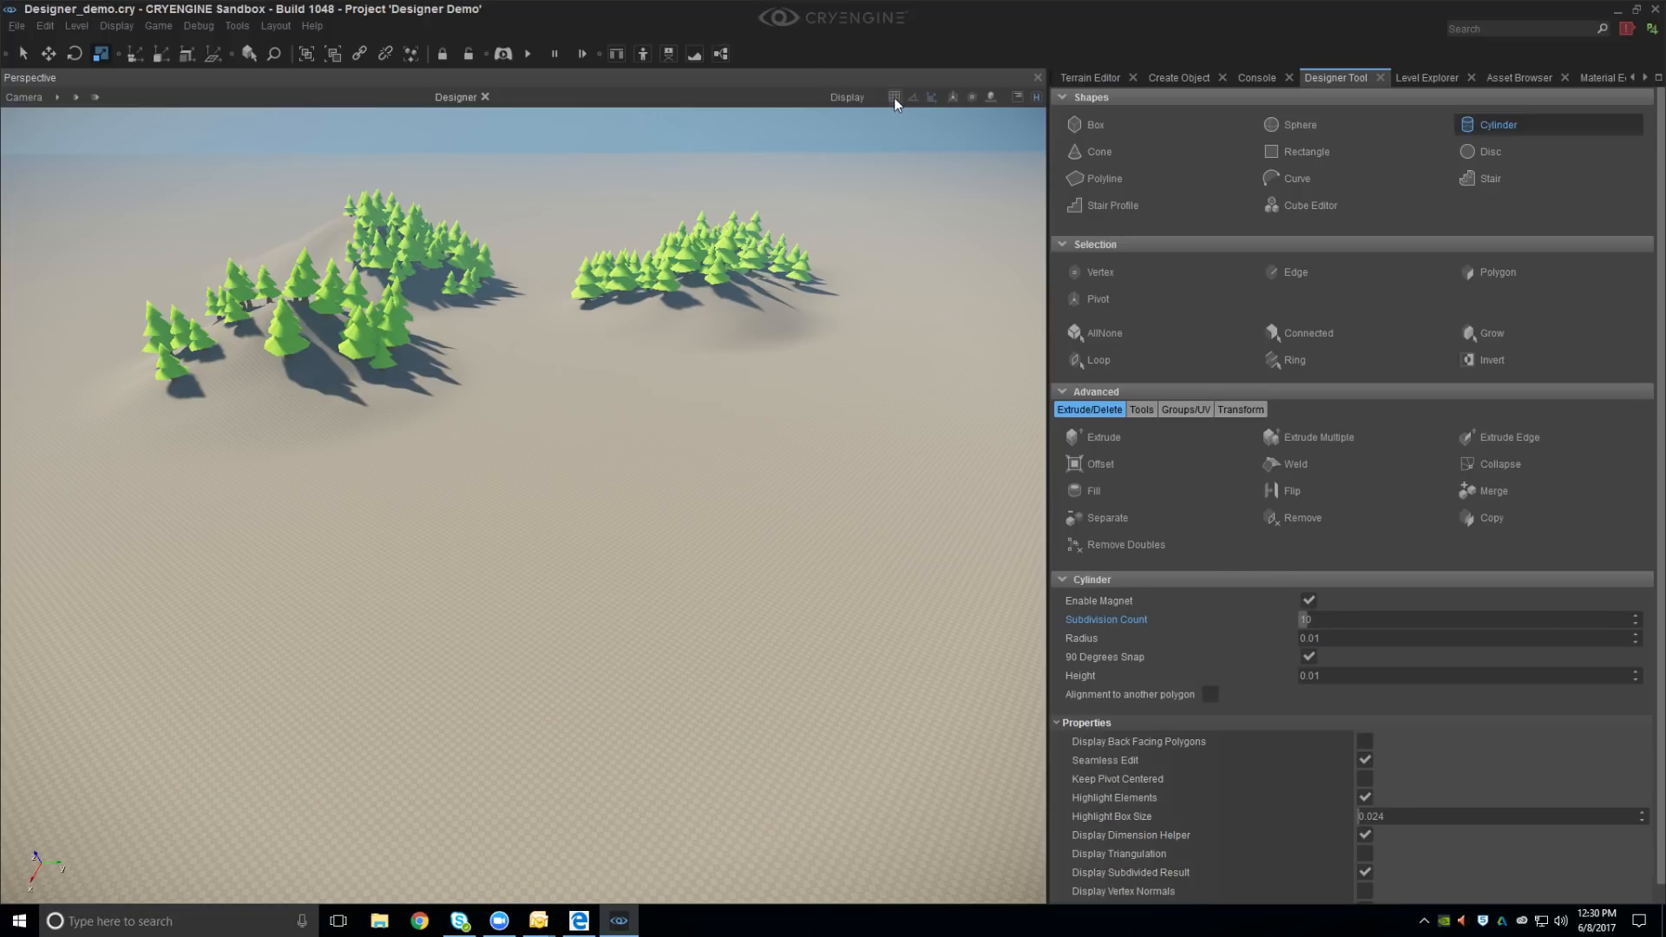
Draw the cylinder on open ground in front of the trees with a radius of 2 and a height of 3
scroll(685, 620, up, 3)
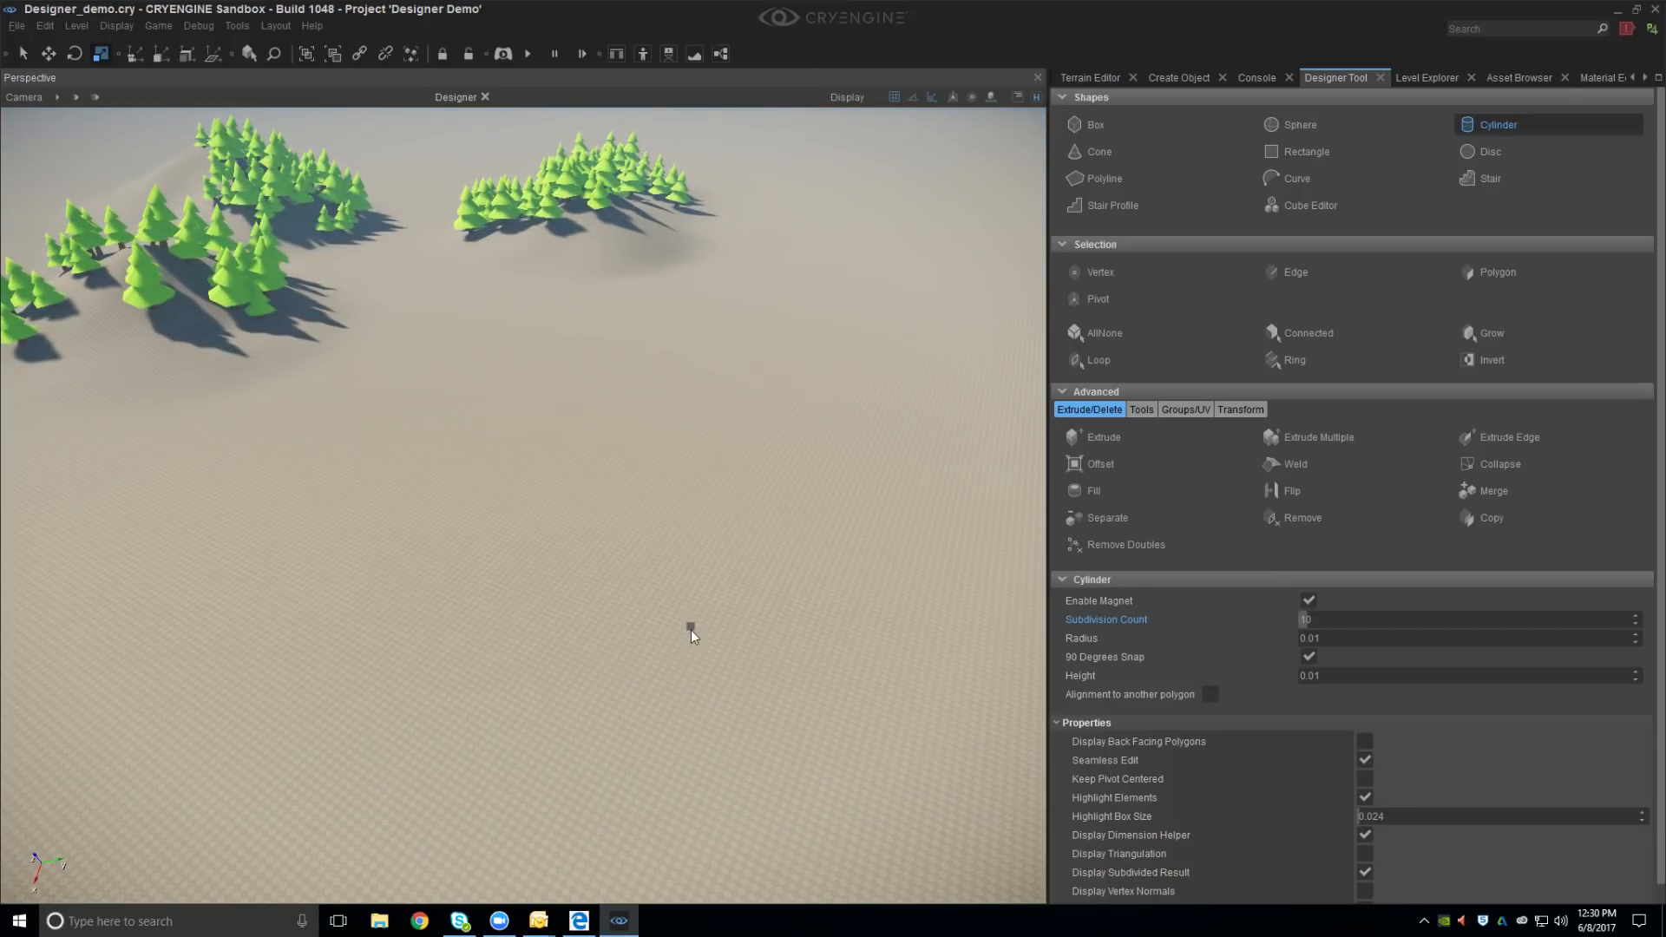
scroll(692, 636, up, 5)
scroll(565, 542, up, 3)
right_drag(534, 531, 538, 550)
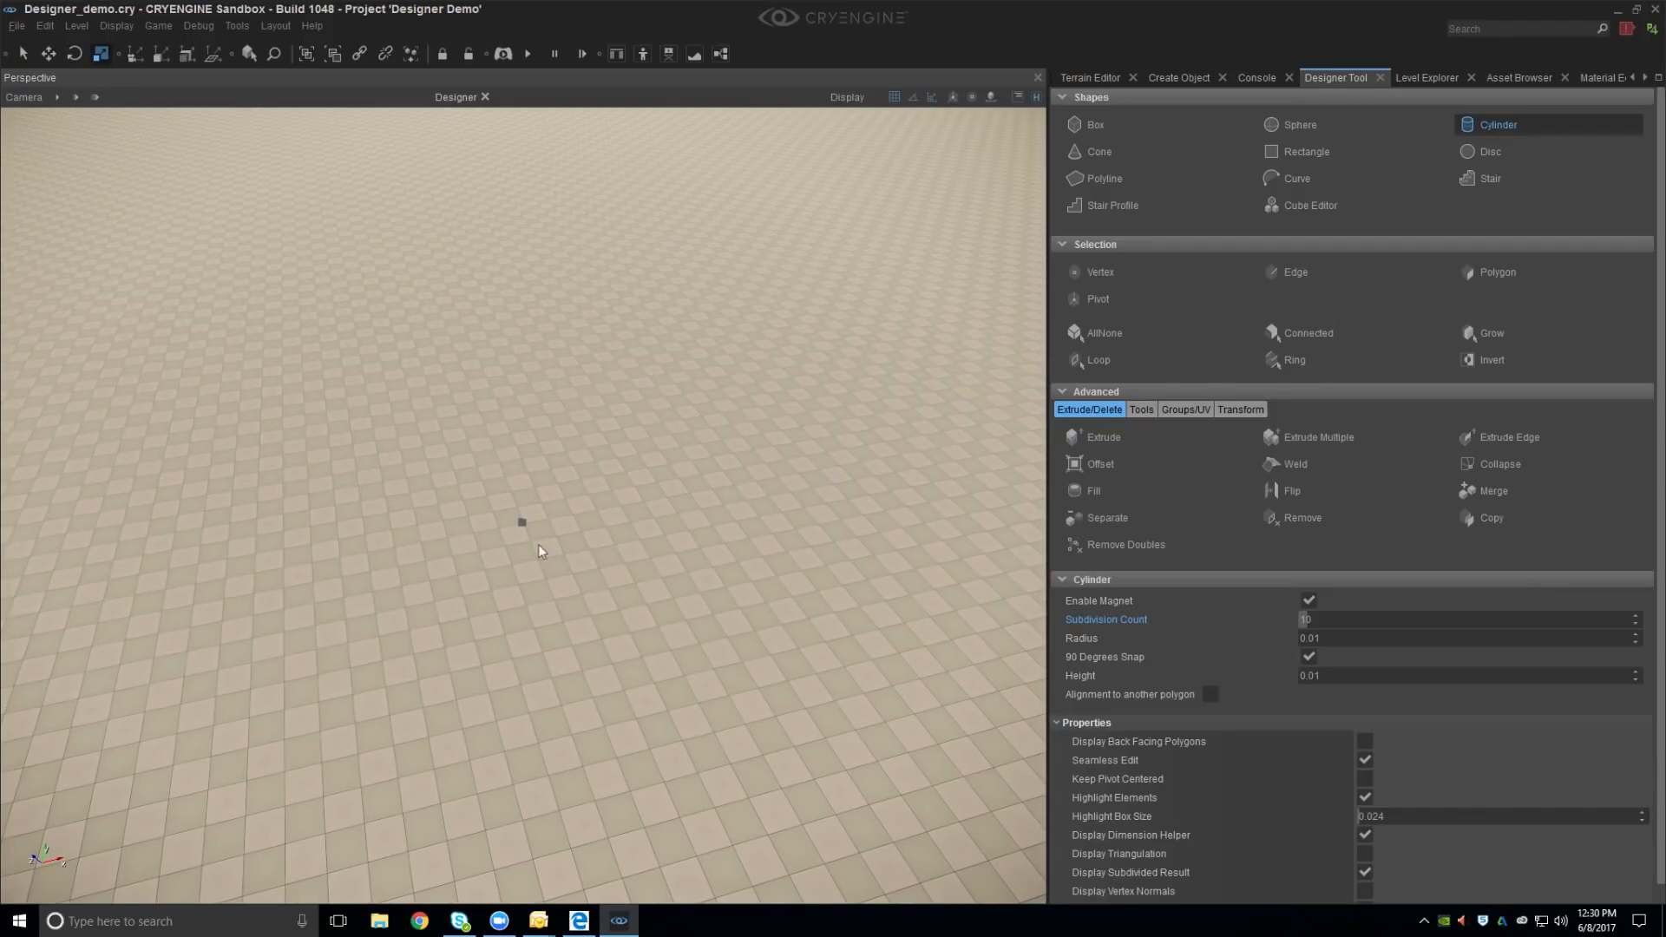
drag(537, 558, 571, 665)
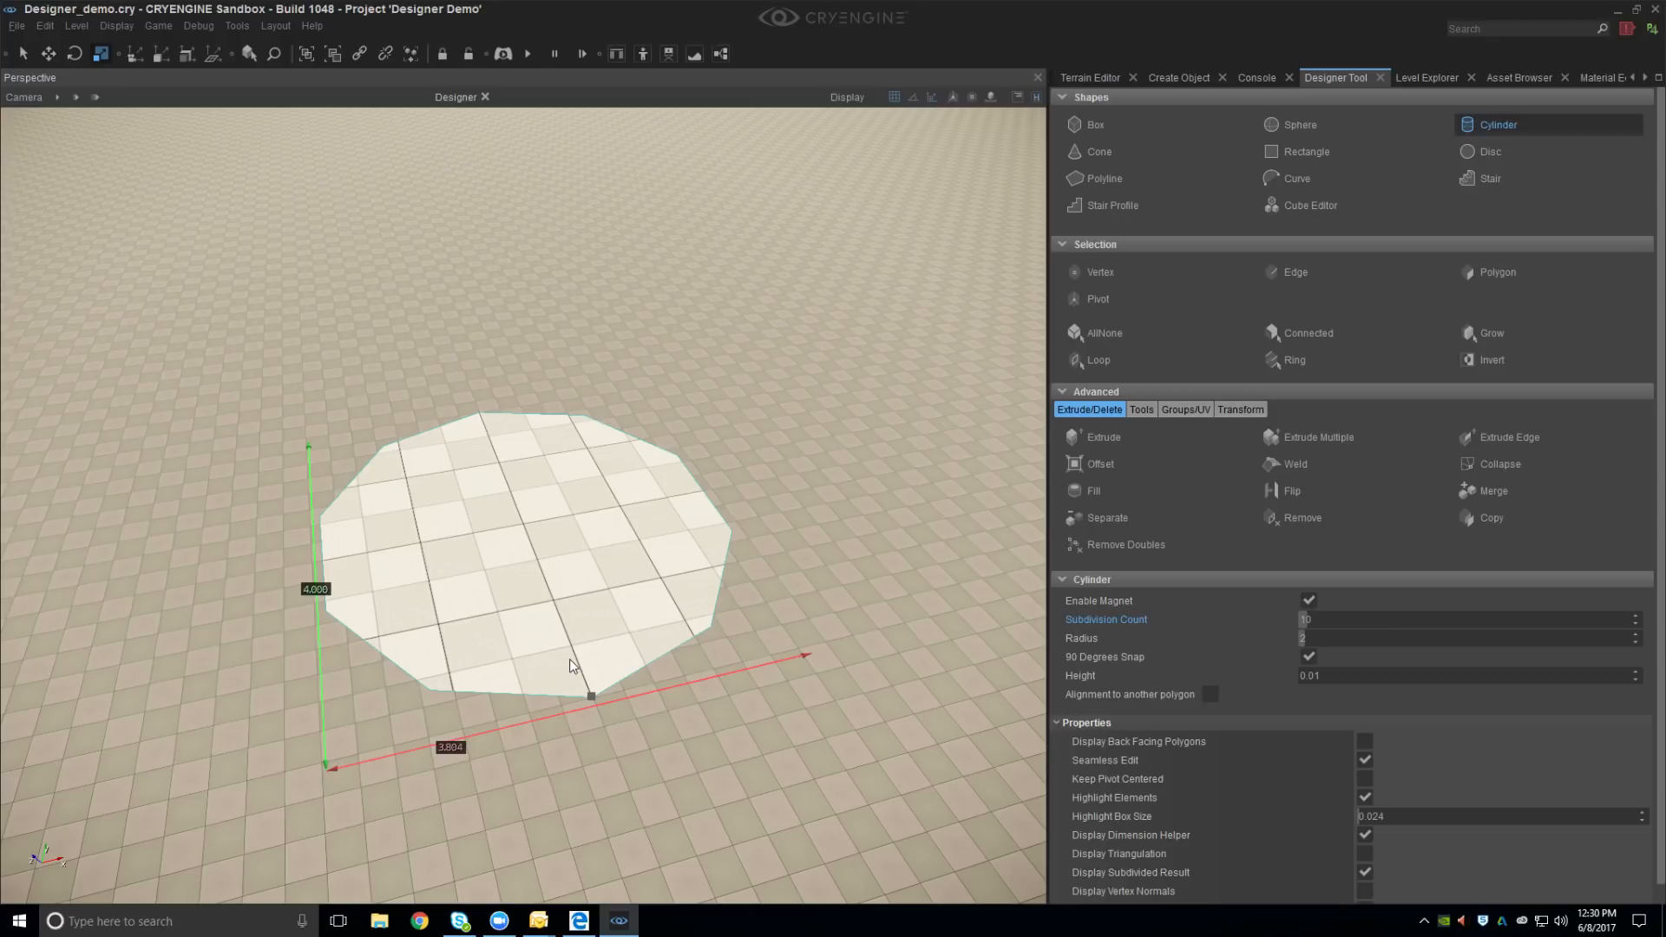
drag(569, 658, 569, 402)
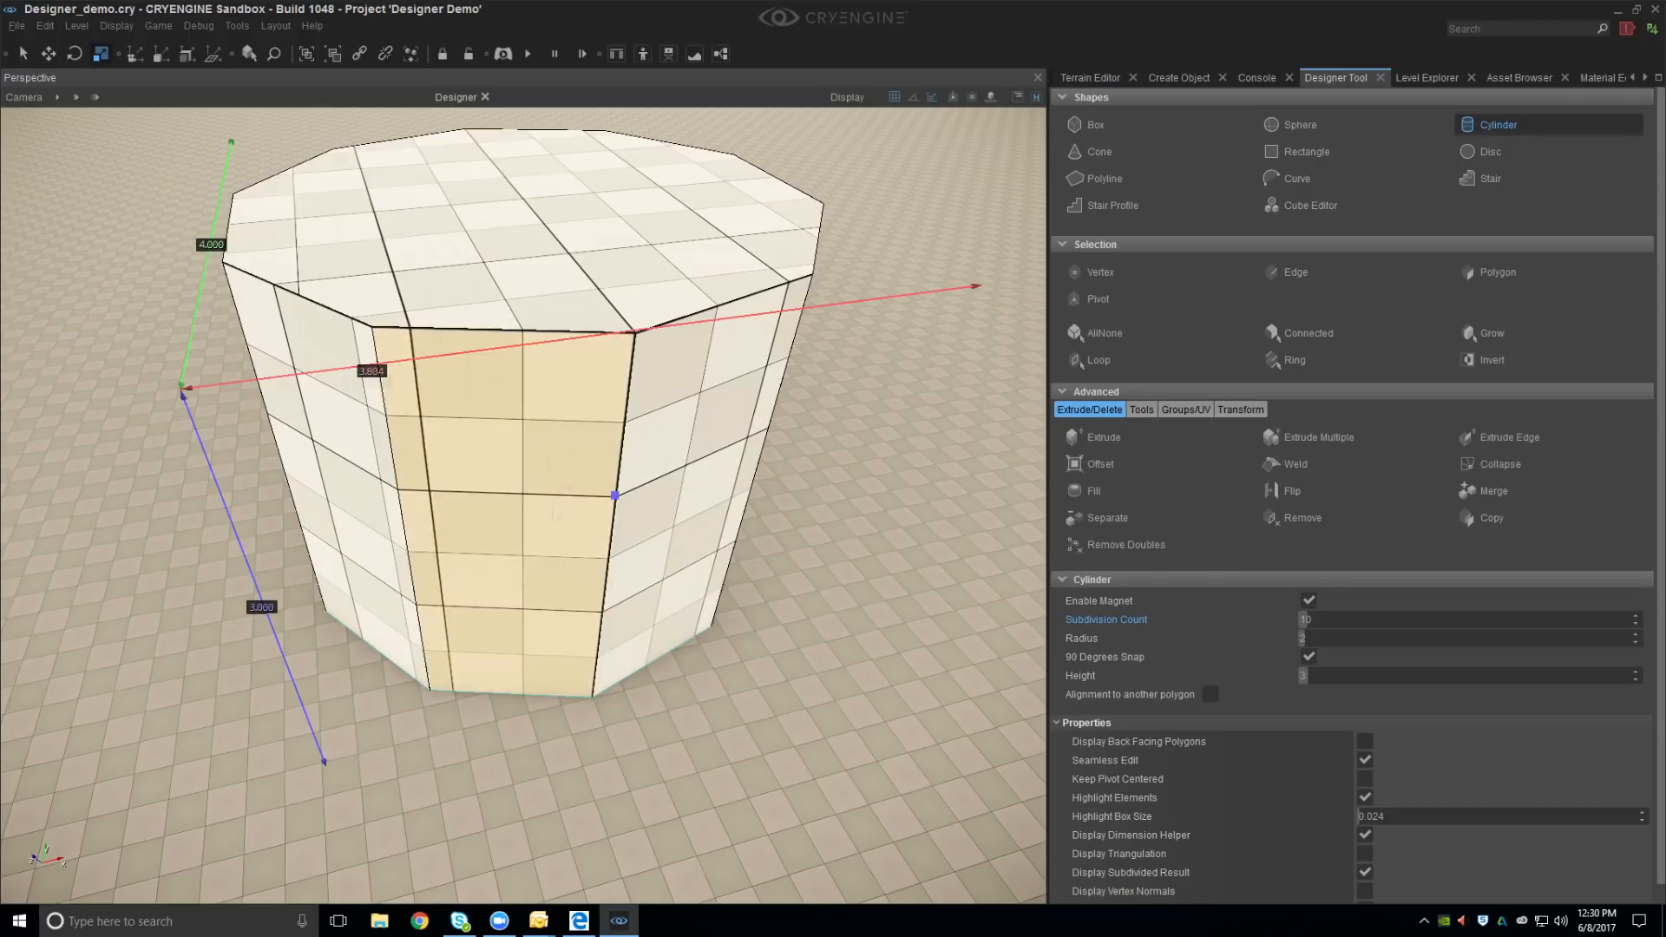
scroll(533, 507, down, 3)
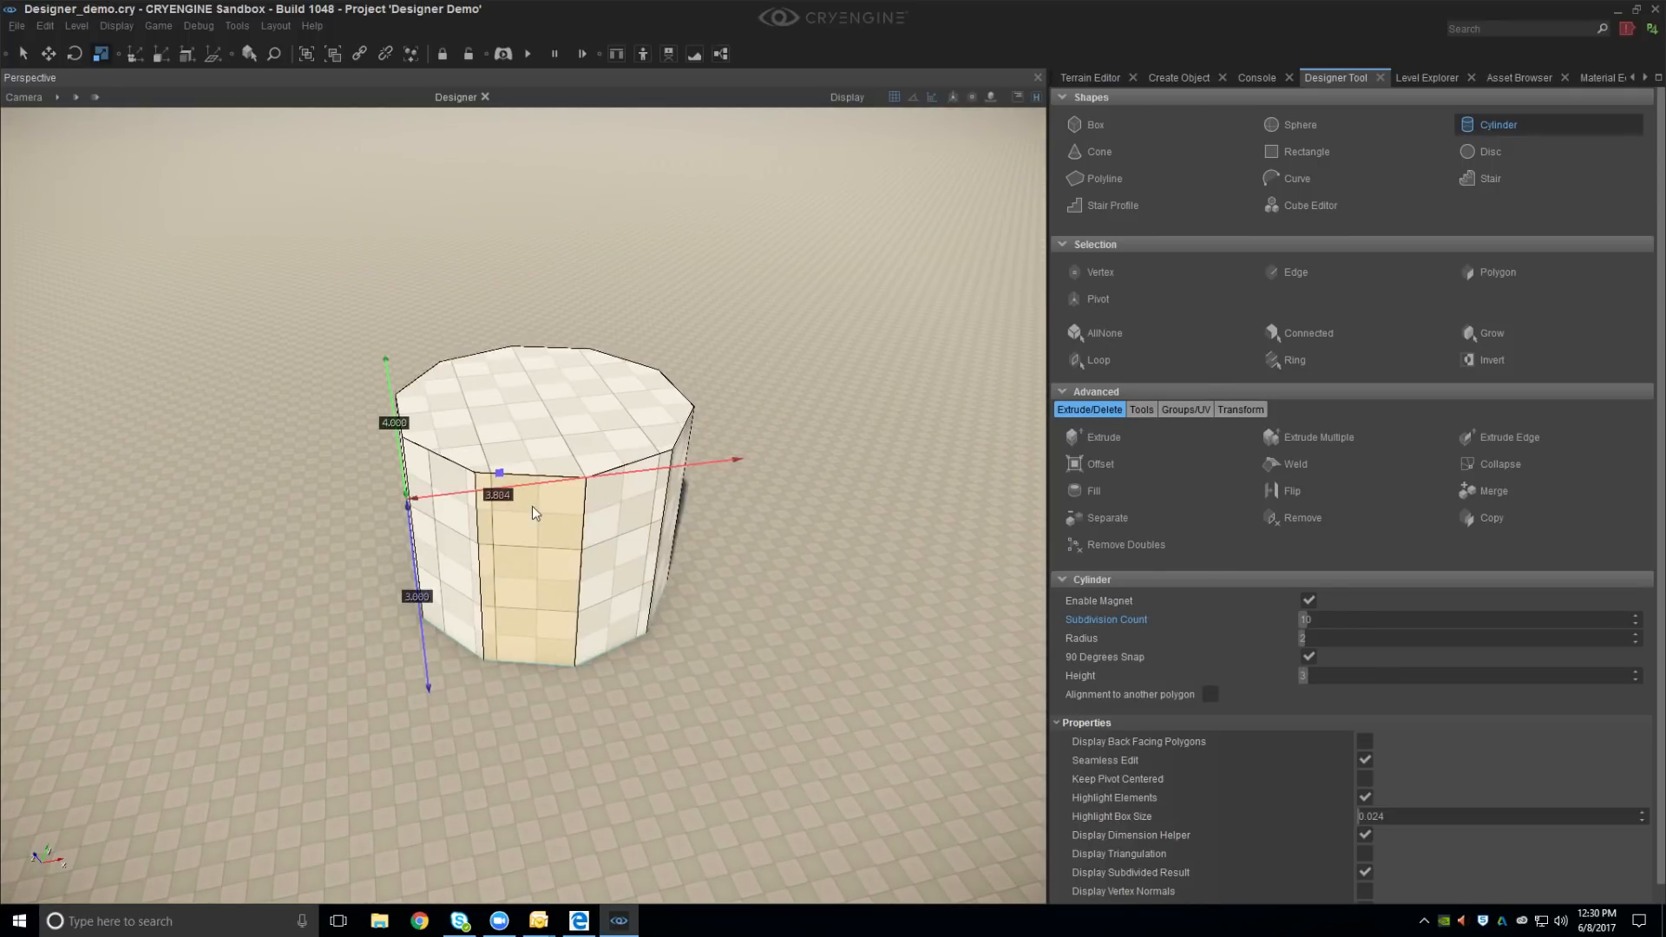
click(533, 507)
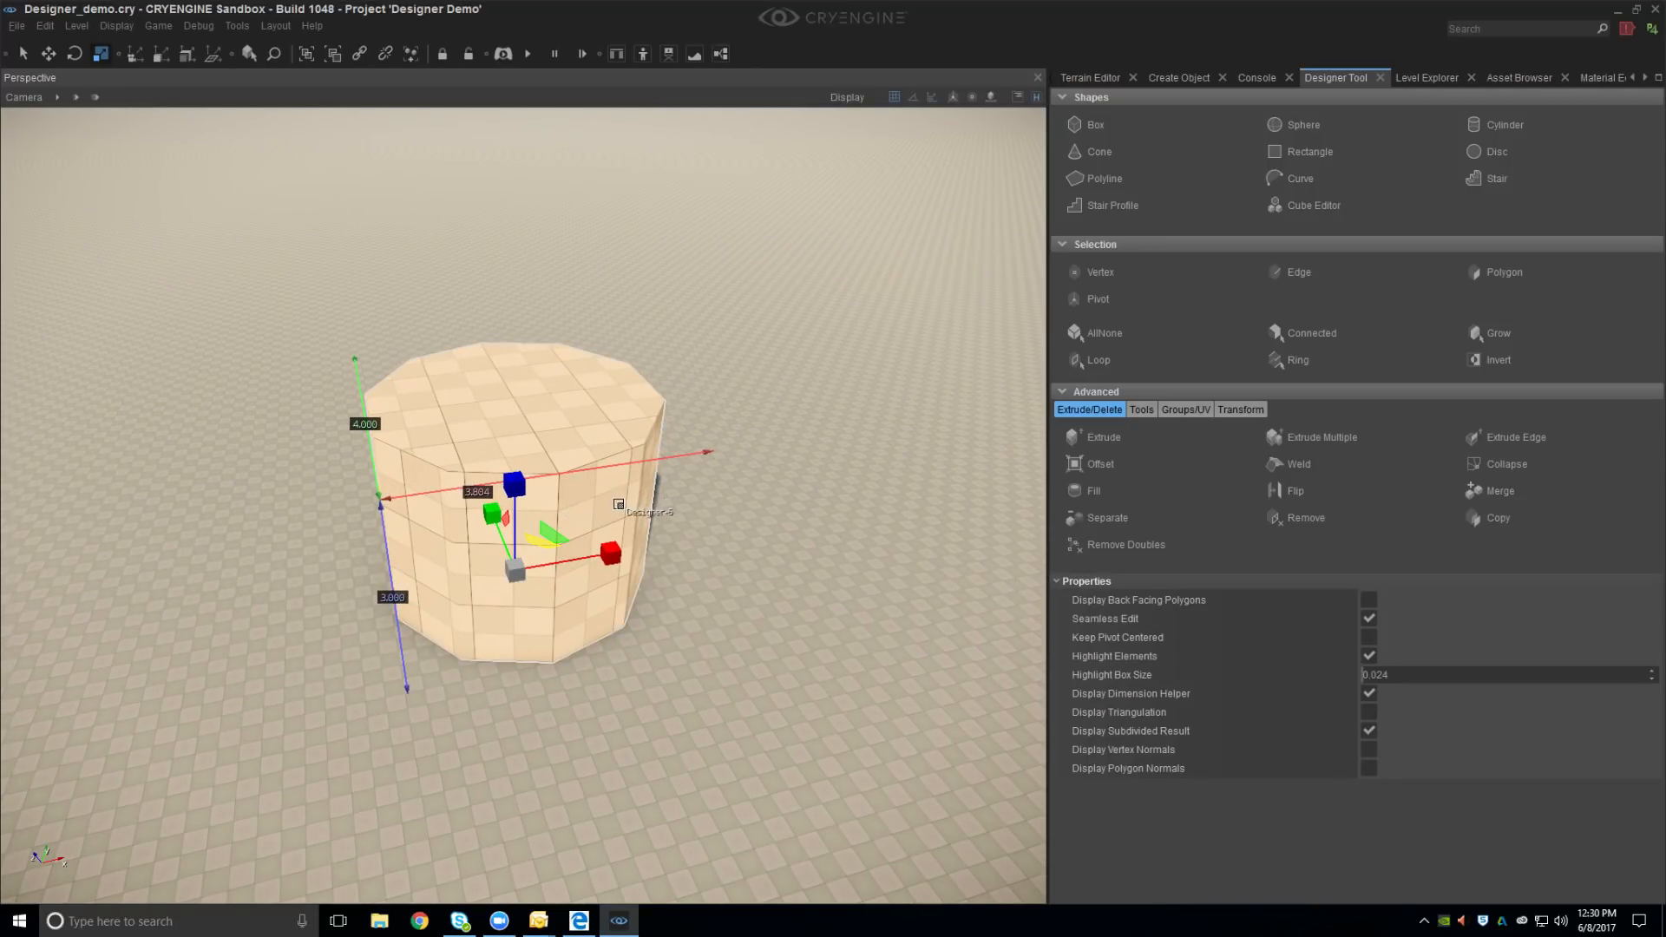
right_drag(678, 446, 570, 456)
key(d)
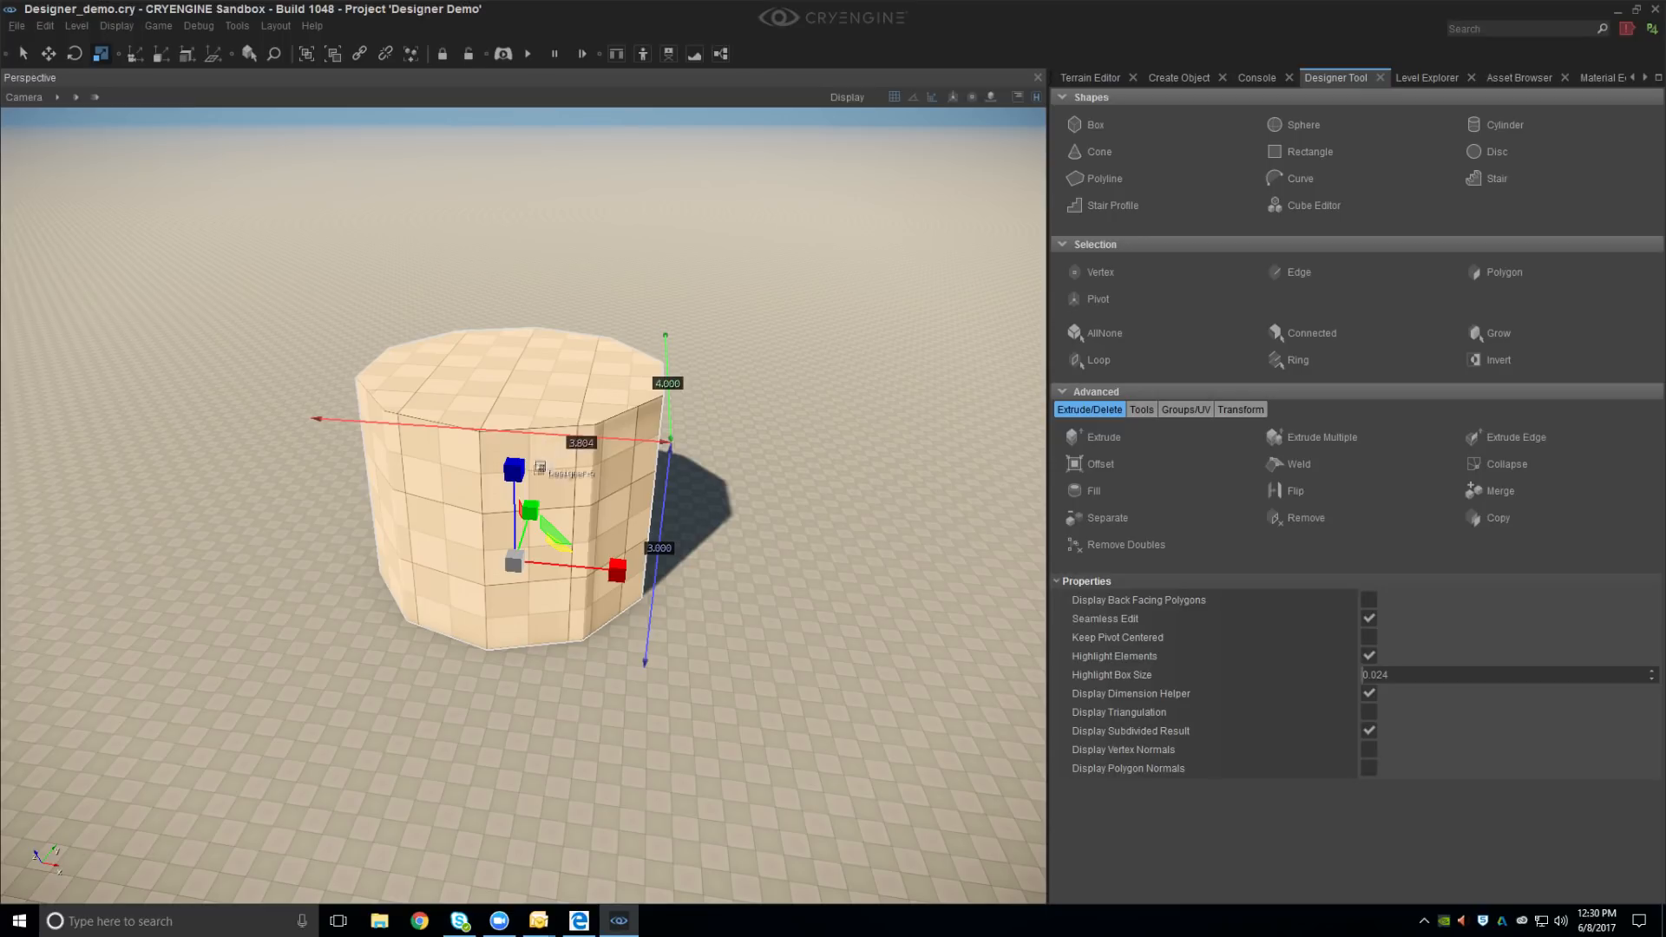
Assign the default_mulimaterial material from the materials folder to the cylinder and deselect it
right_drag(547, 569, 743, 573)
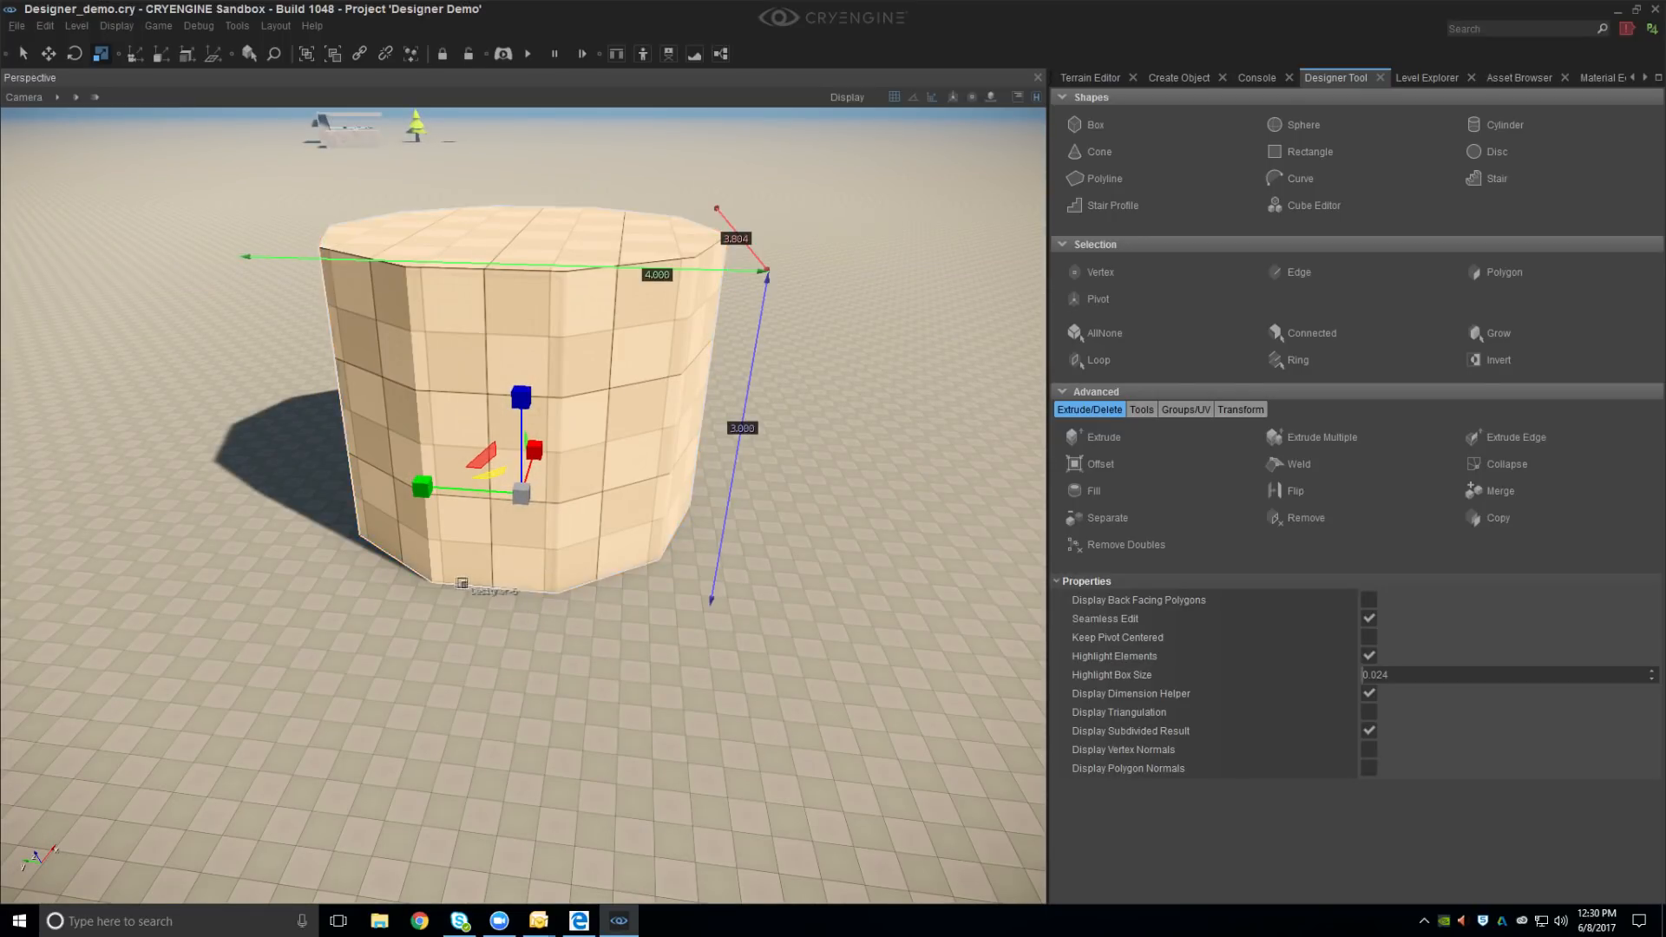
mouse_move(566, 547)
right_down()
mouse_move(555, 568)
mouse_move(566, 547)
mouse_move(538, 548)
right_up()
mouse_move(493, 587)
middle_down()
mouse_move(508, 686)
mouse_move(517, 592)
mouse_move(484, 560)
middle_up()
scroll(493, 587, down, 1)
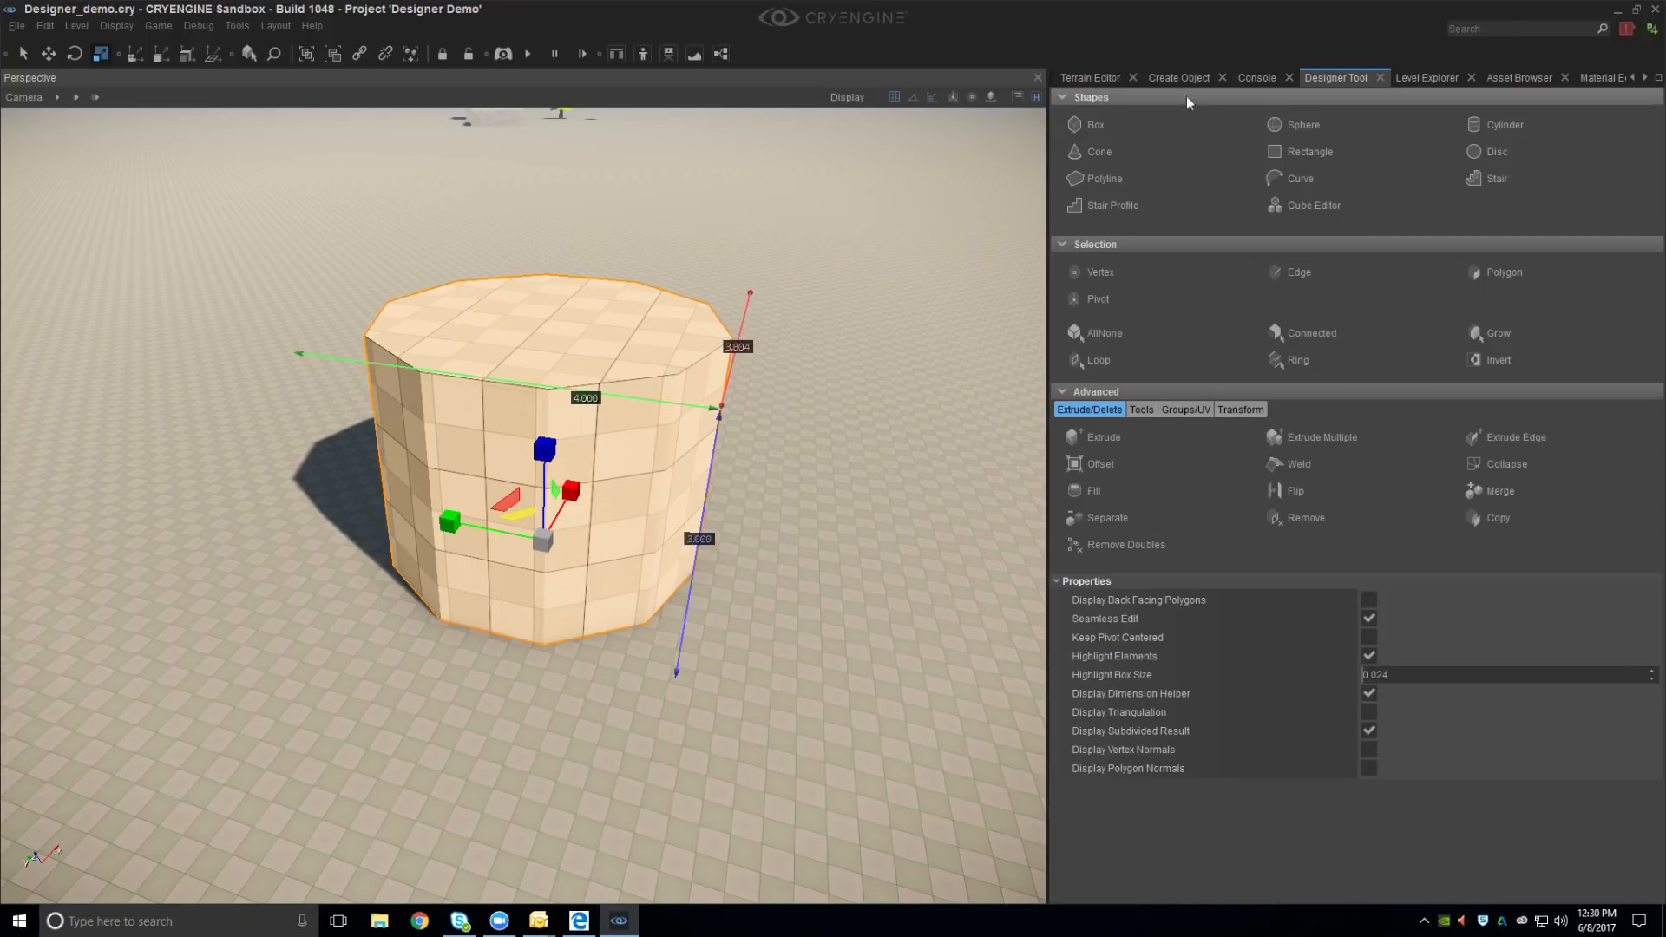
click(1587, 78)
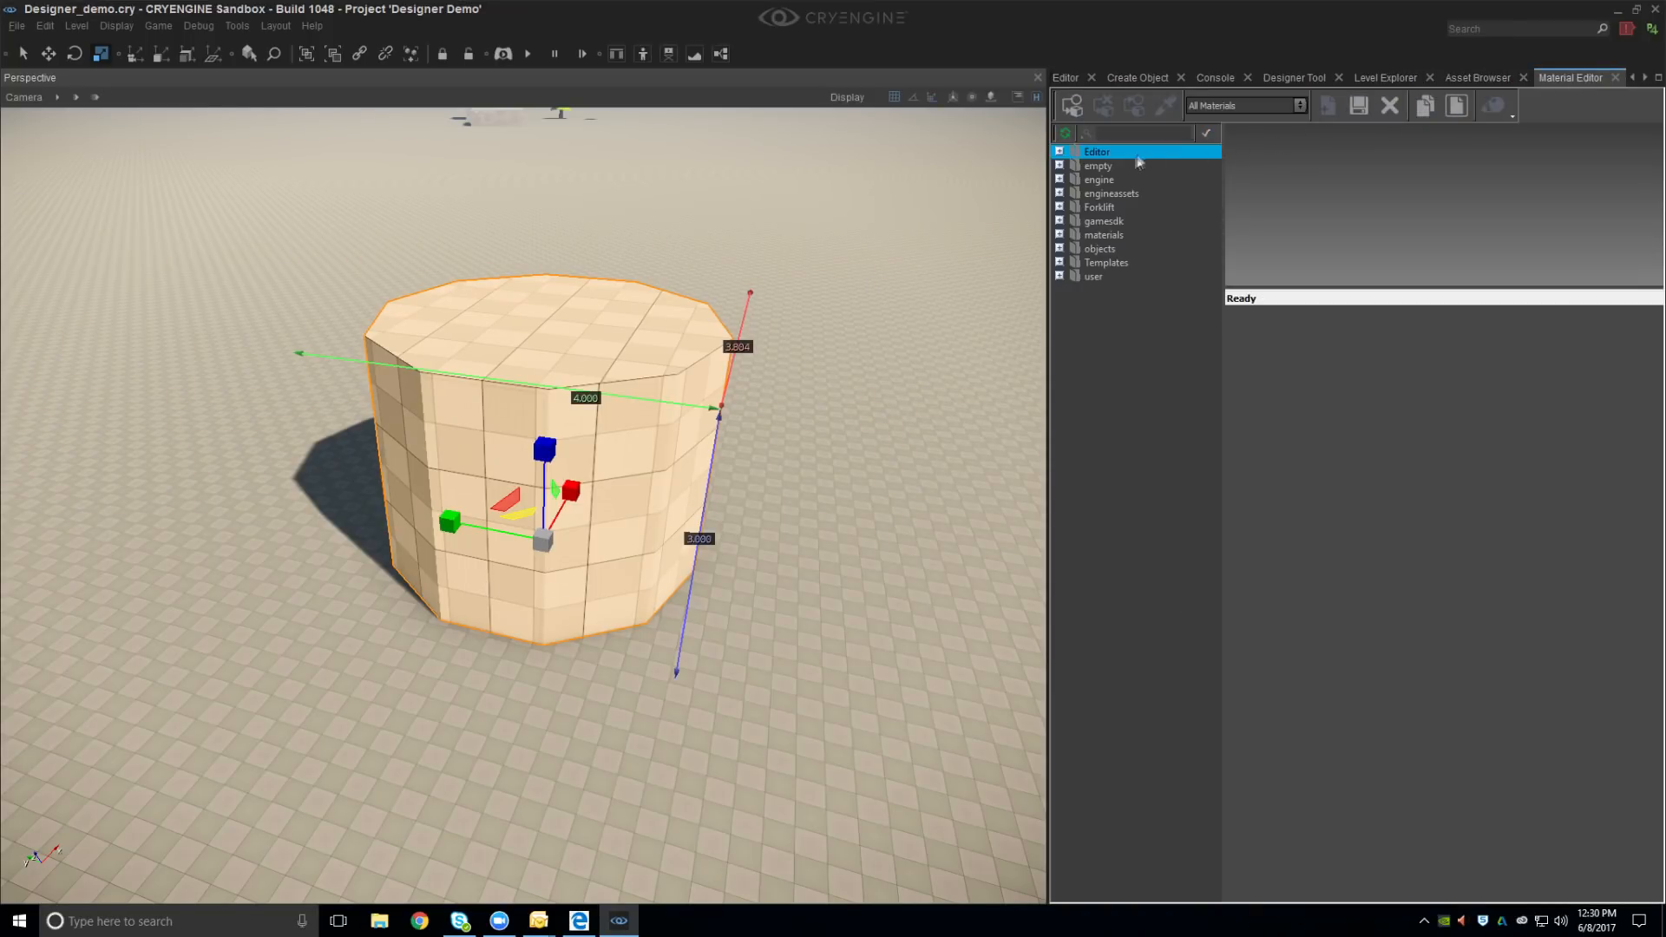
double_click(1105, 235)
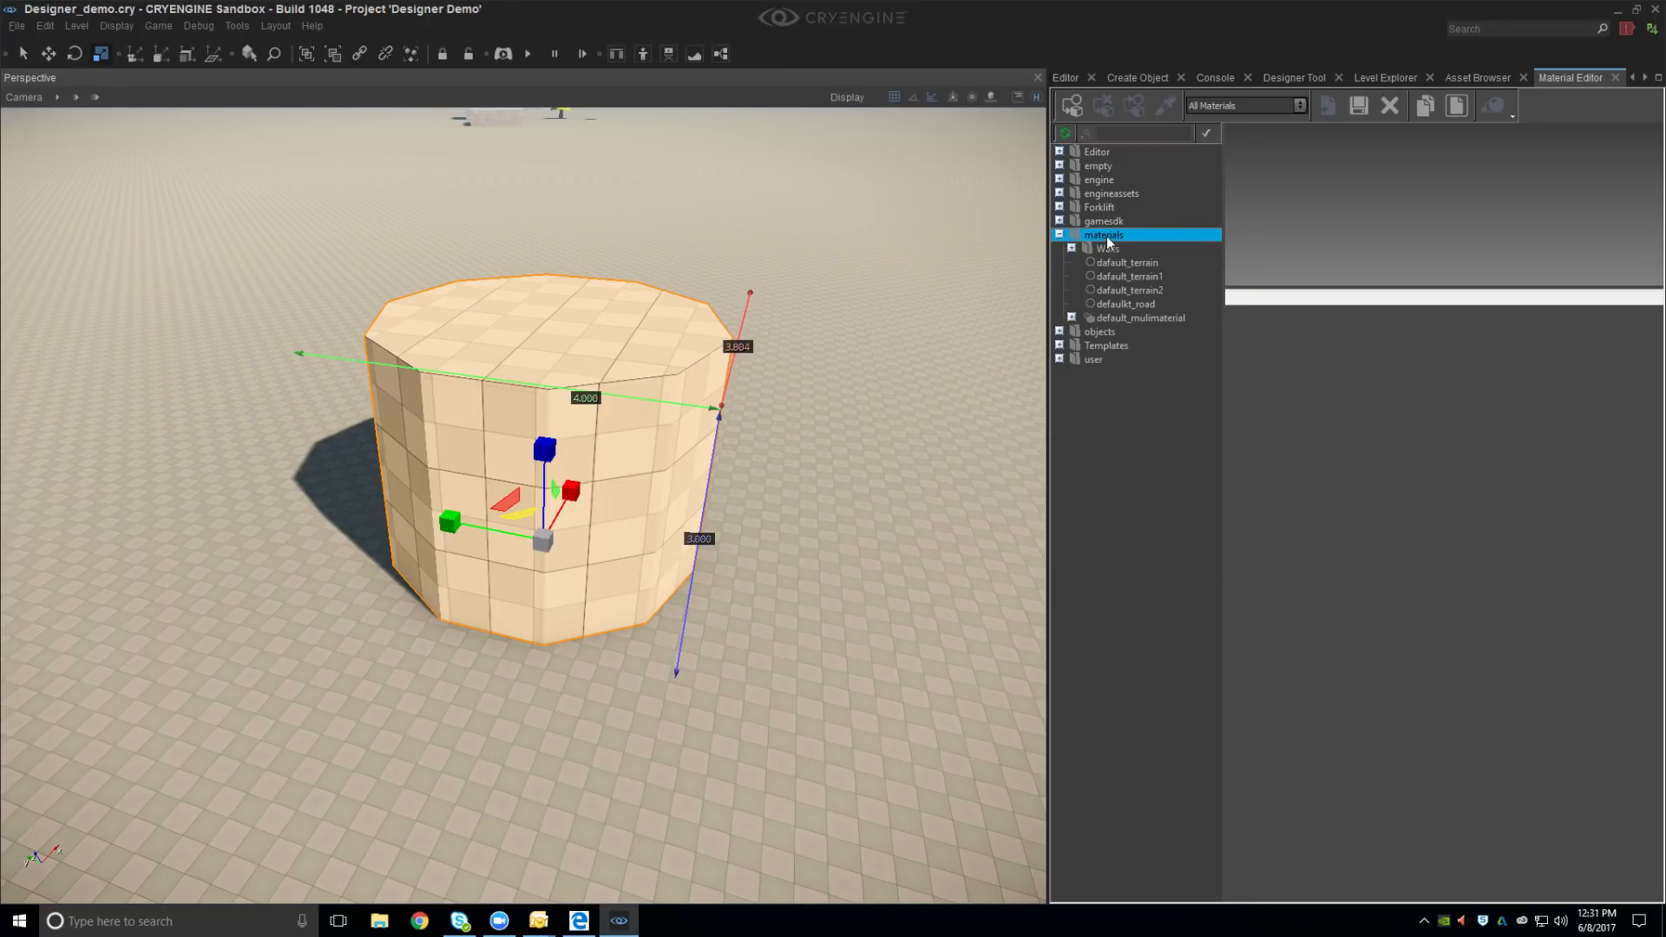
click(1129, 318)
click(1446, 149)
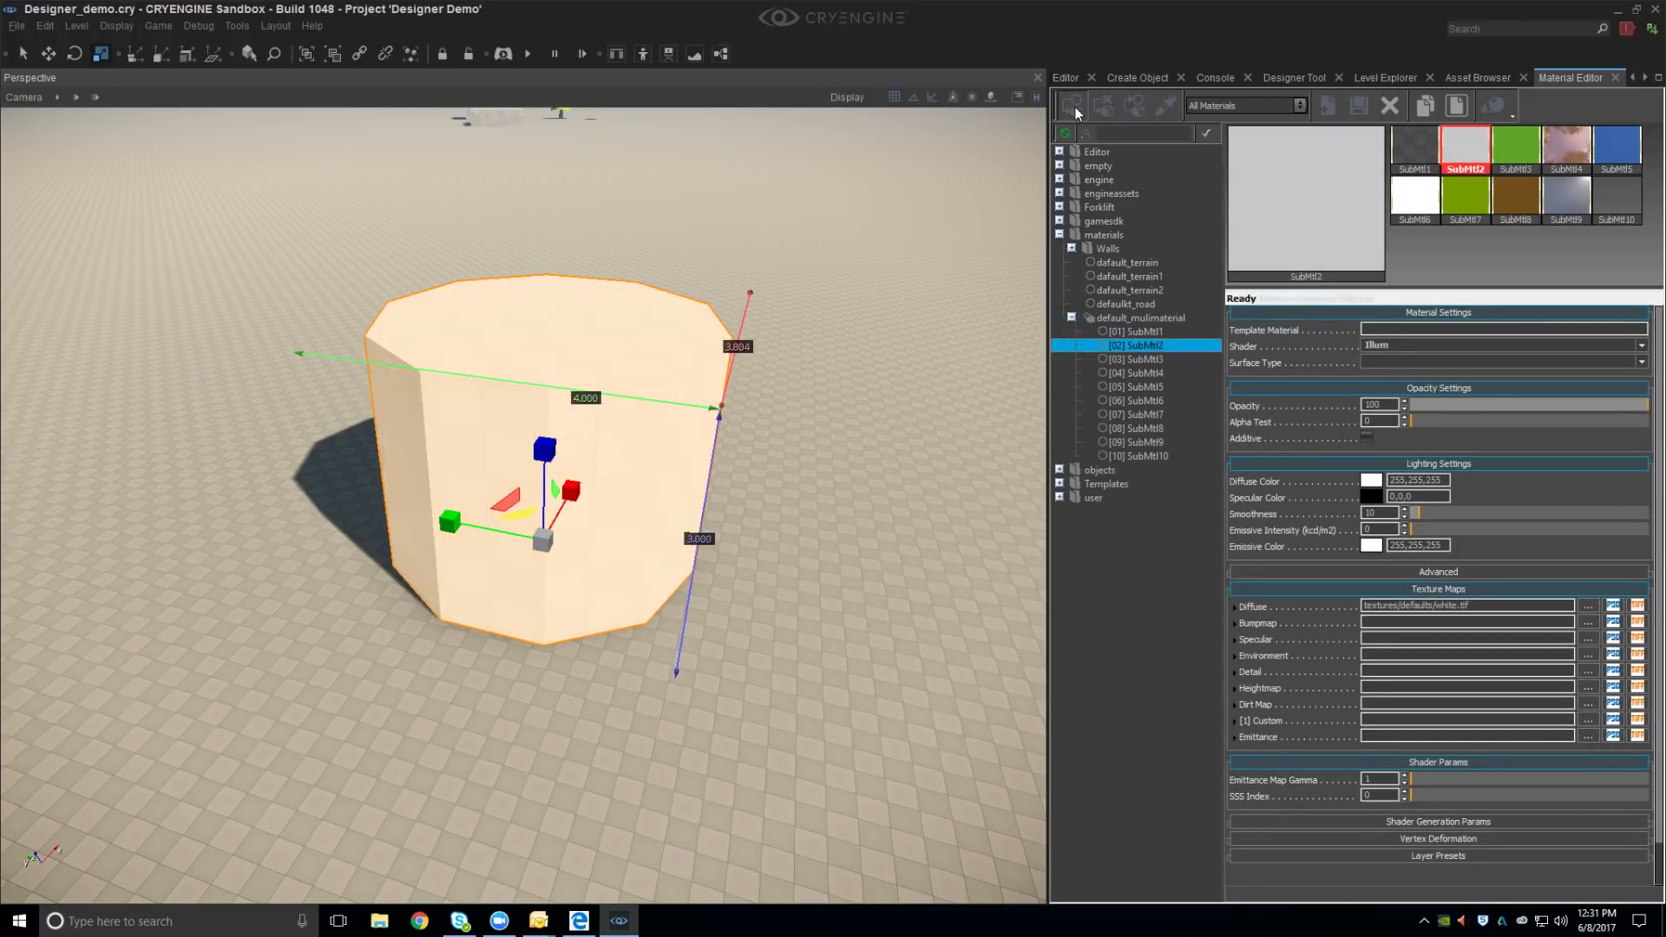
right_drag(583, 477, 593, 481)
key(Escape)
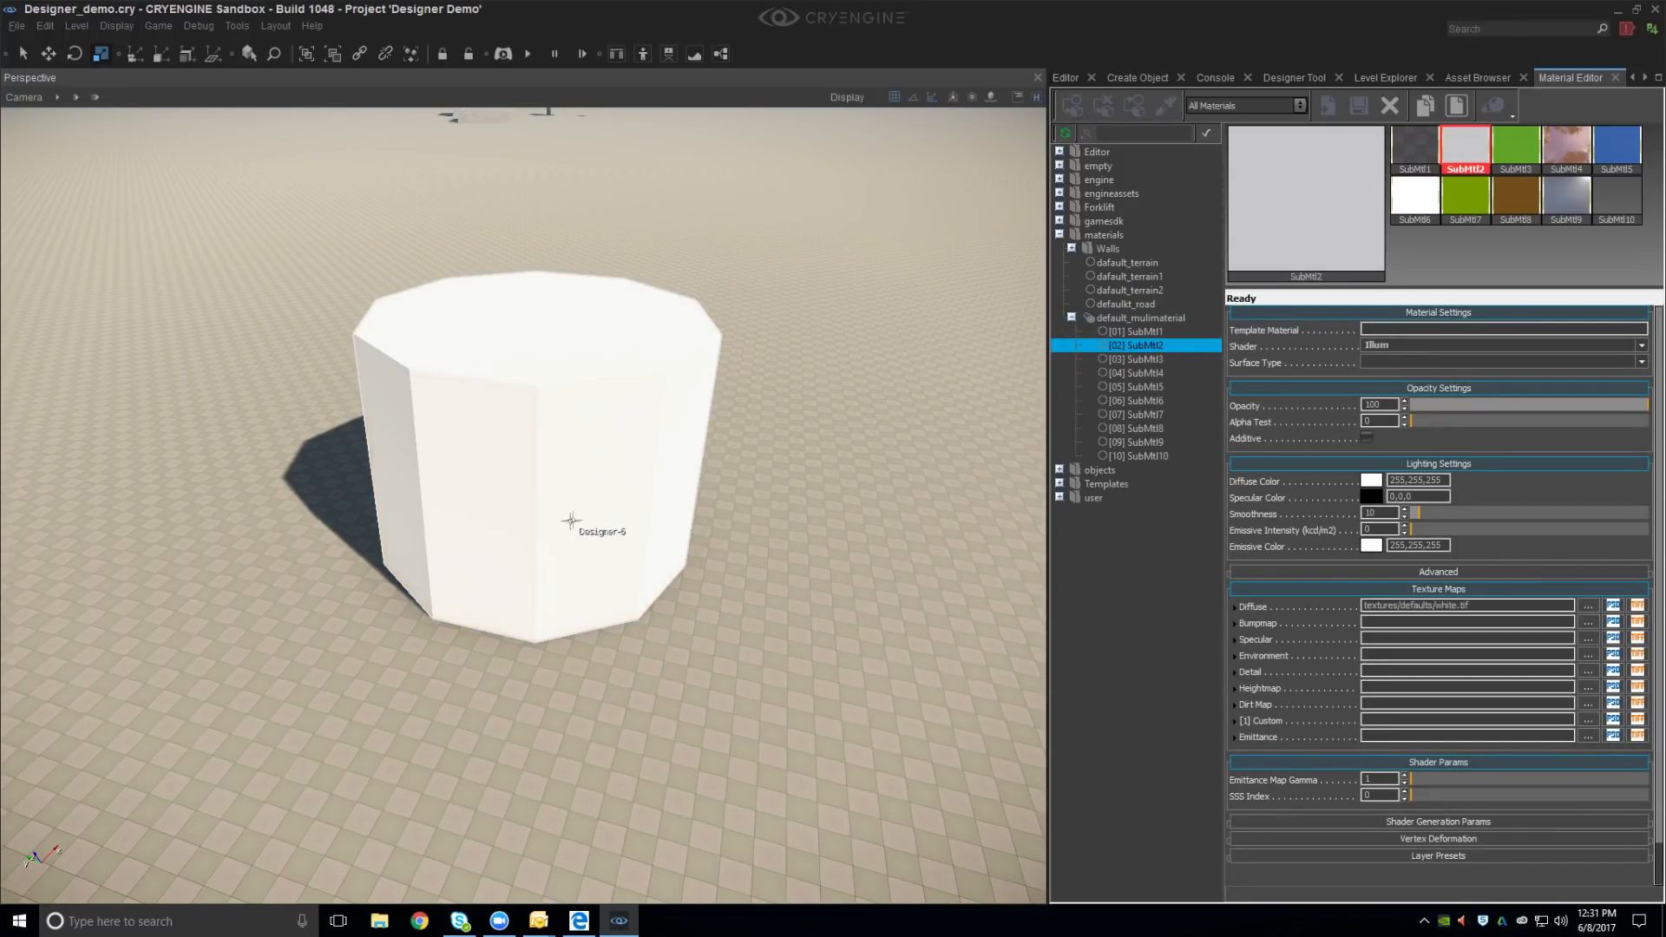
Set the diffuse color of SubMtl2 in default_mulimaterial to the grey 136,136,136
click(1619, 203)
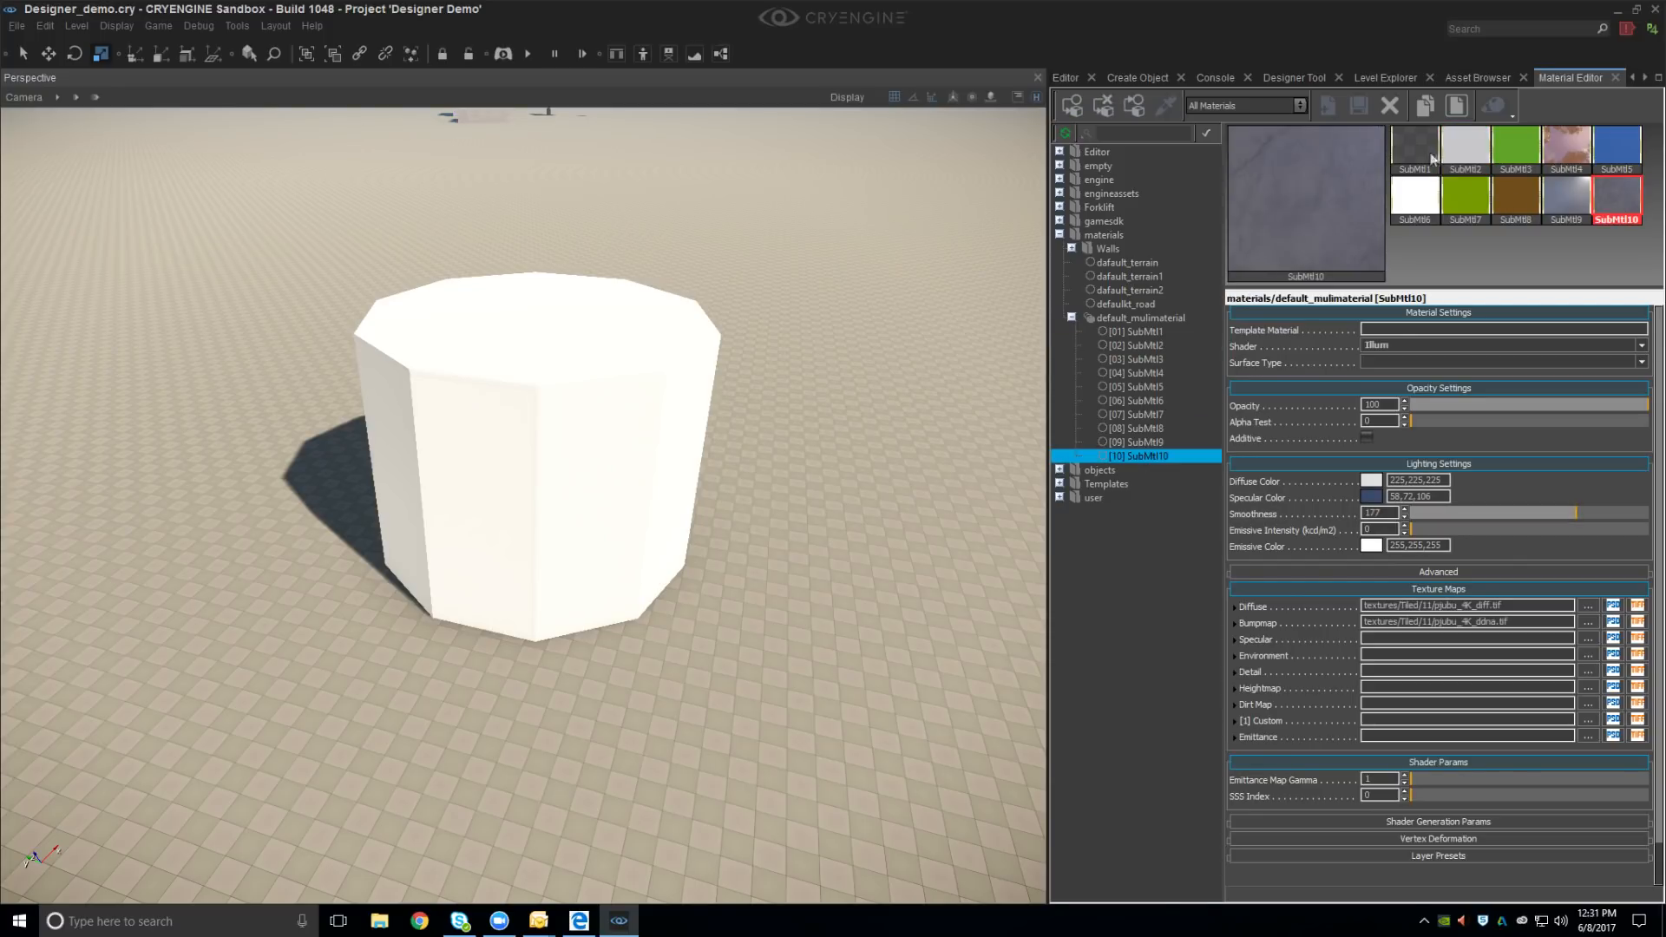
click(1466, 147)
click(1371, 479)
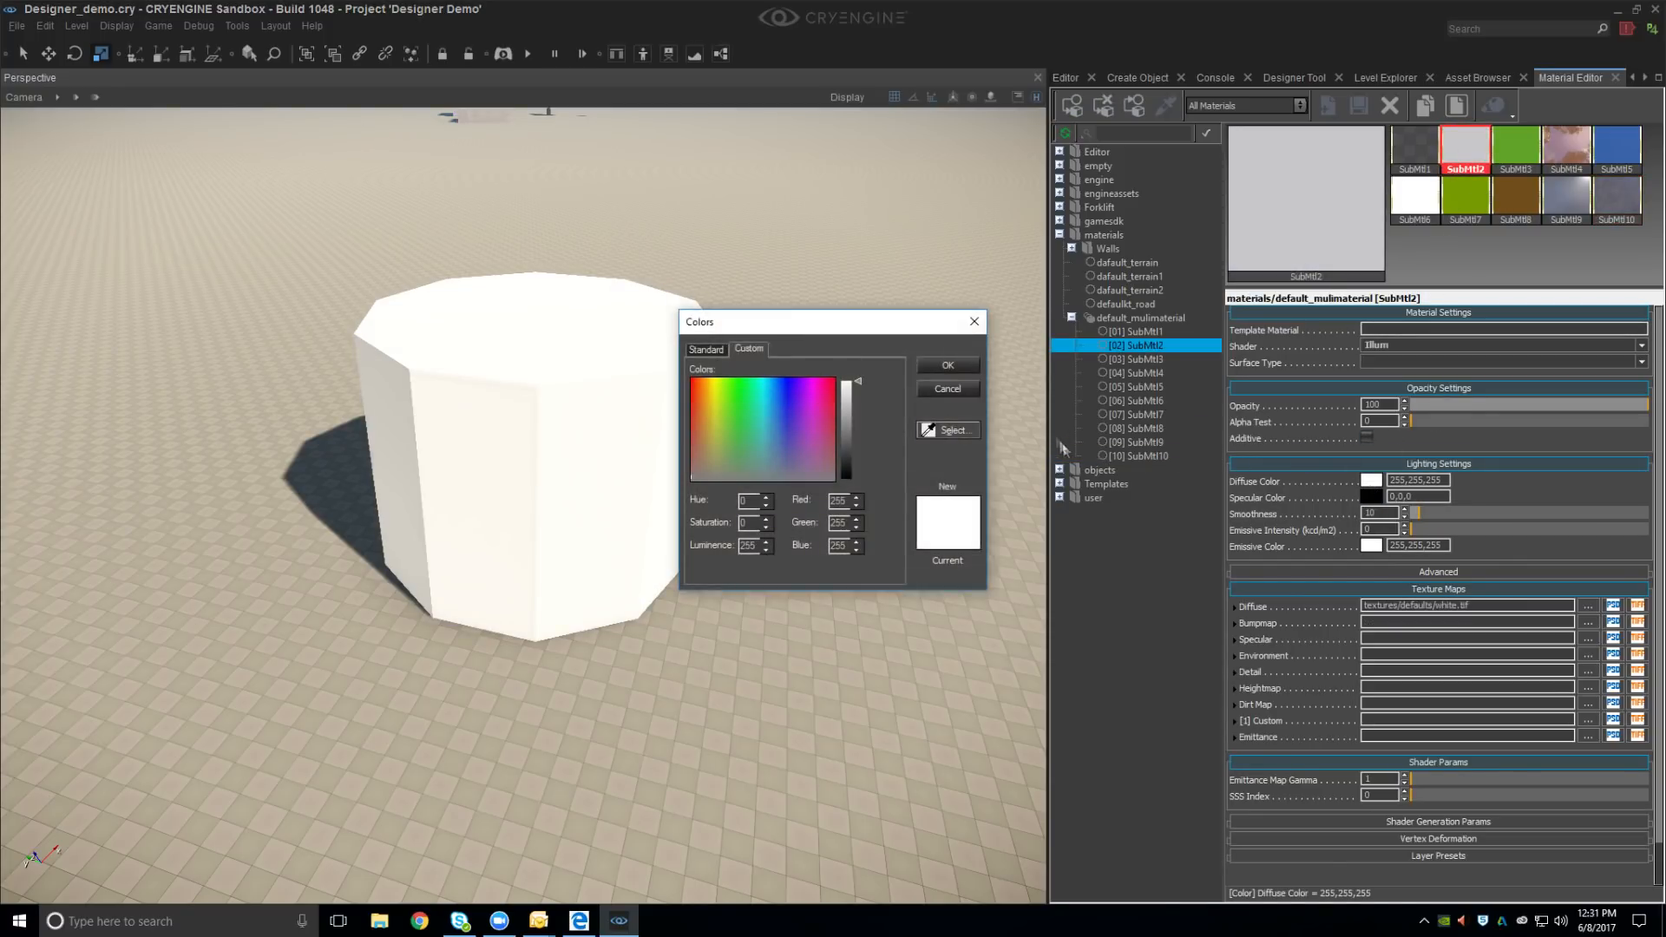
drag(851, 404, 853, 433)
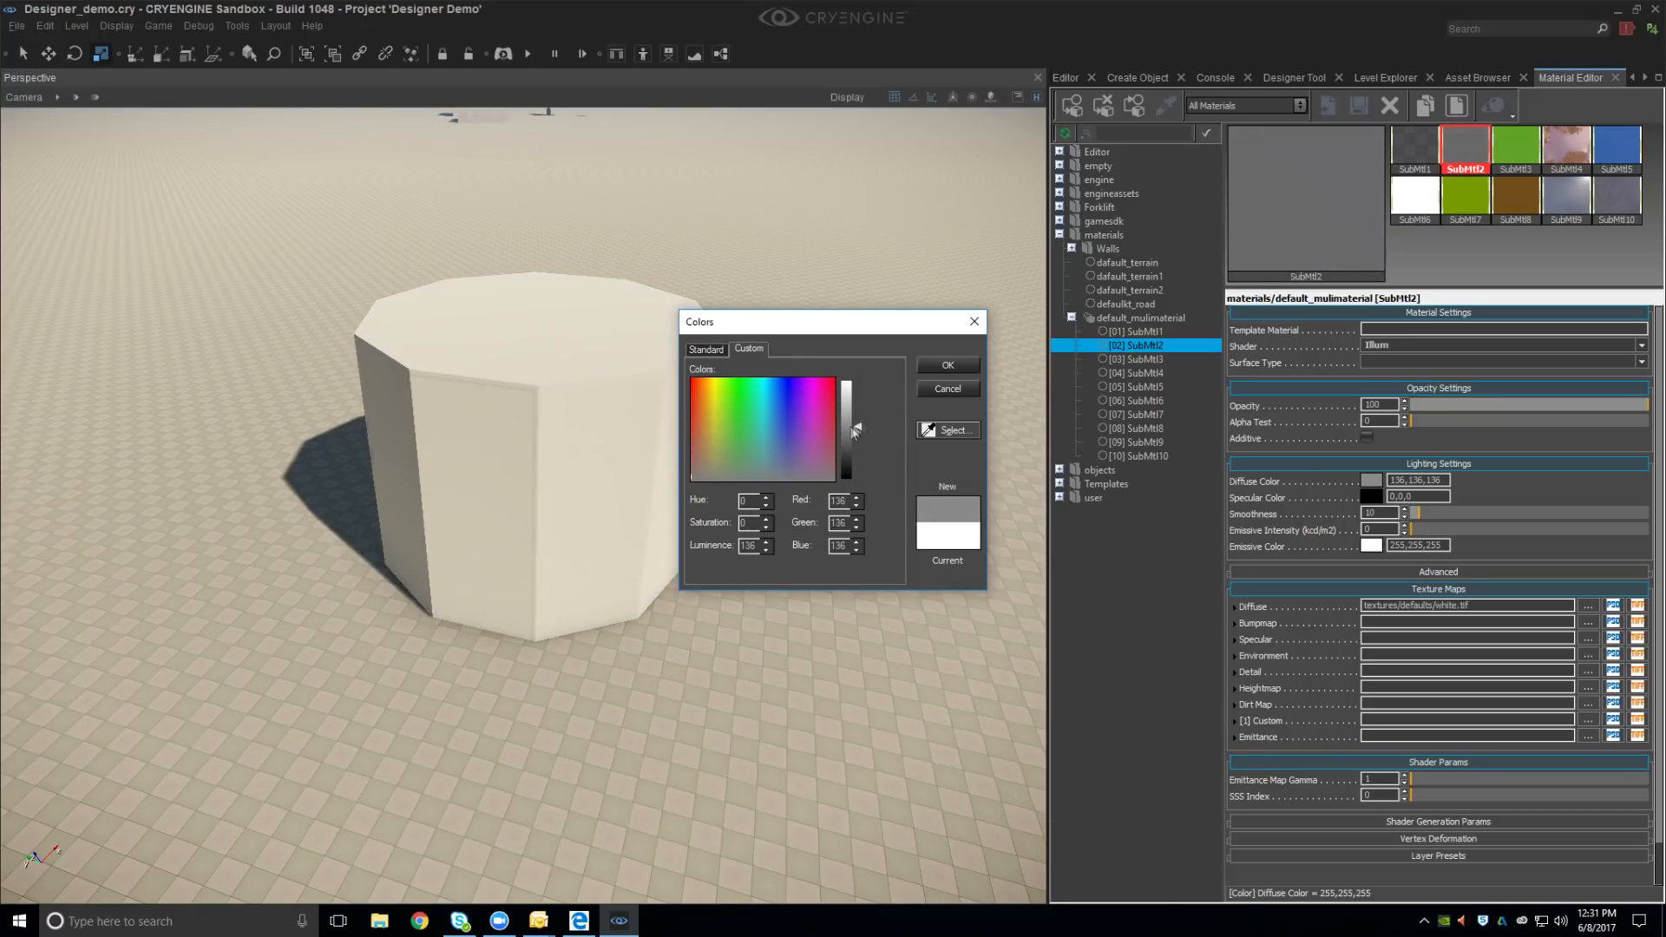
click(947, 365)
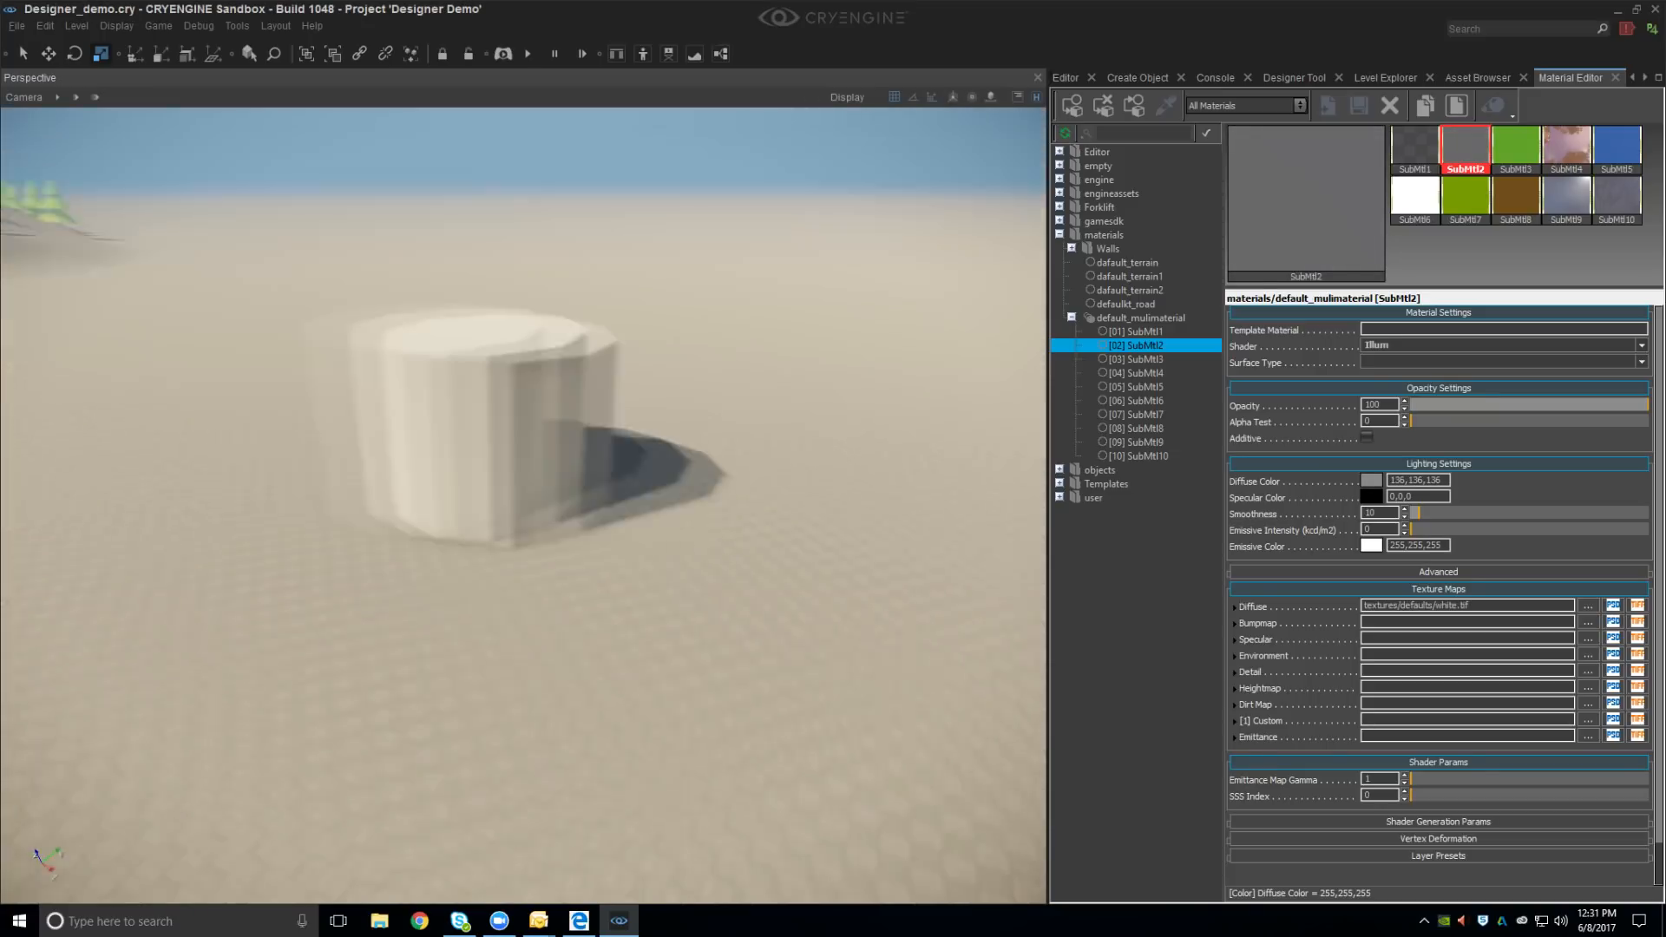
Raise the cylinder's top polygon to a height of about 5.3 with grid snapping off and scale it outward to about 4.9 by 5.2
click(576, 391)
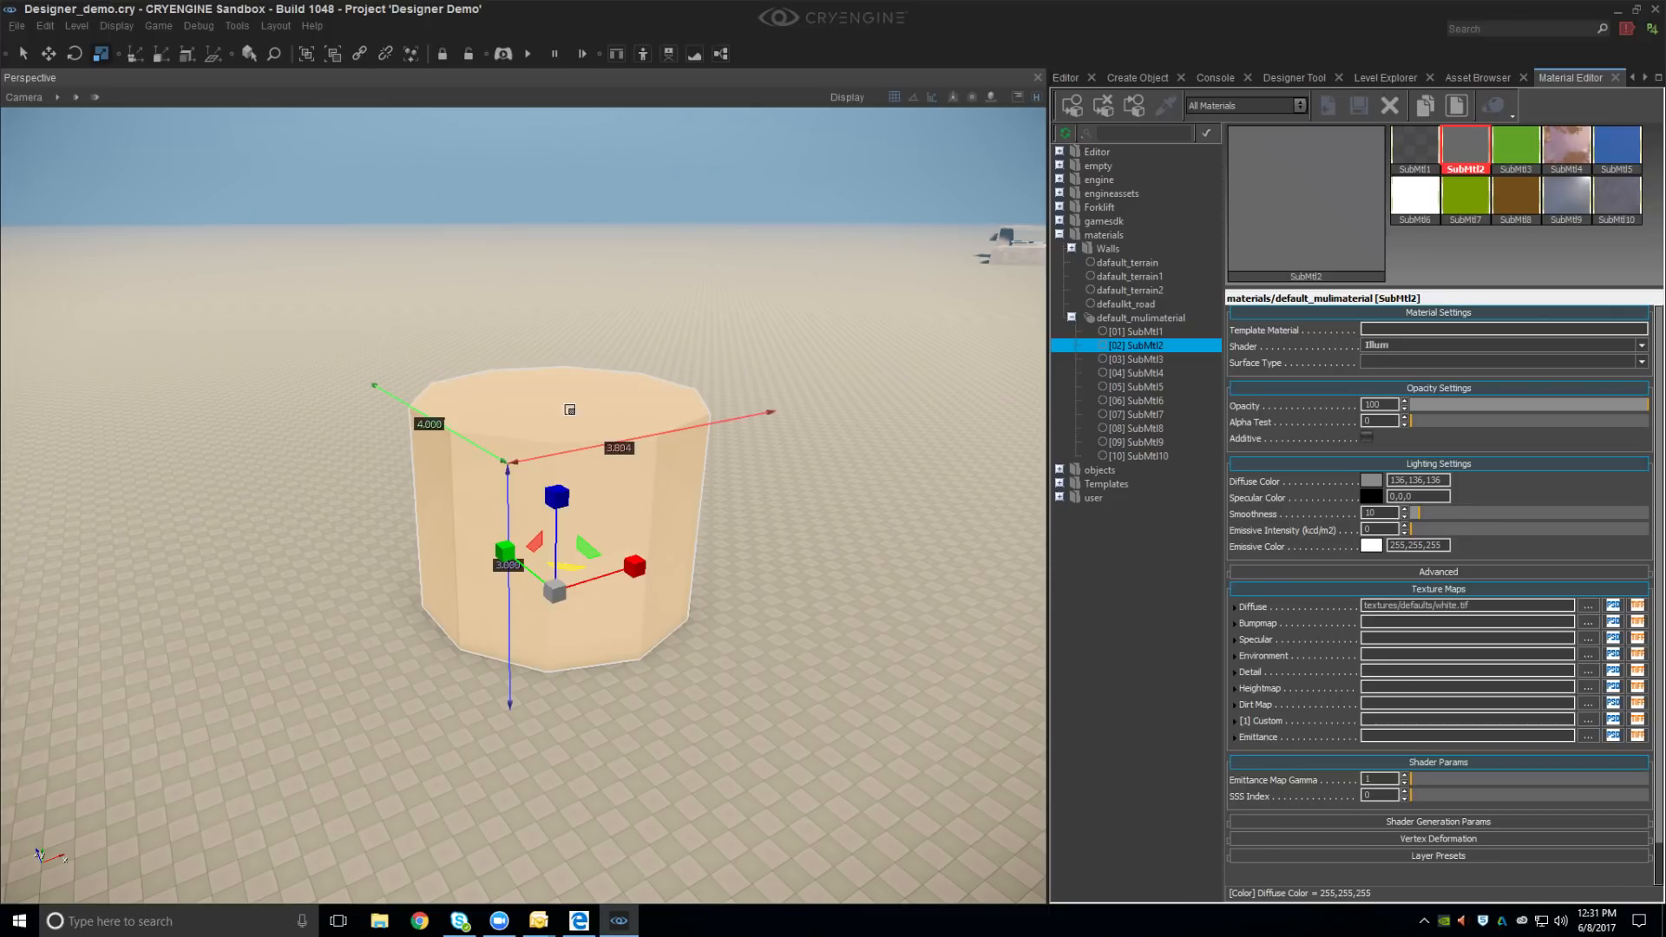
double_click(531, 468)
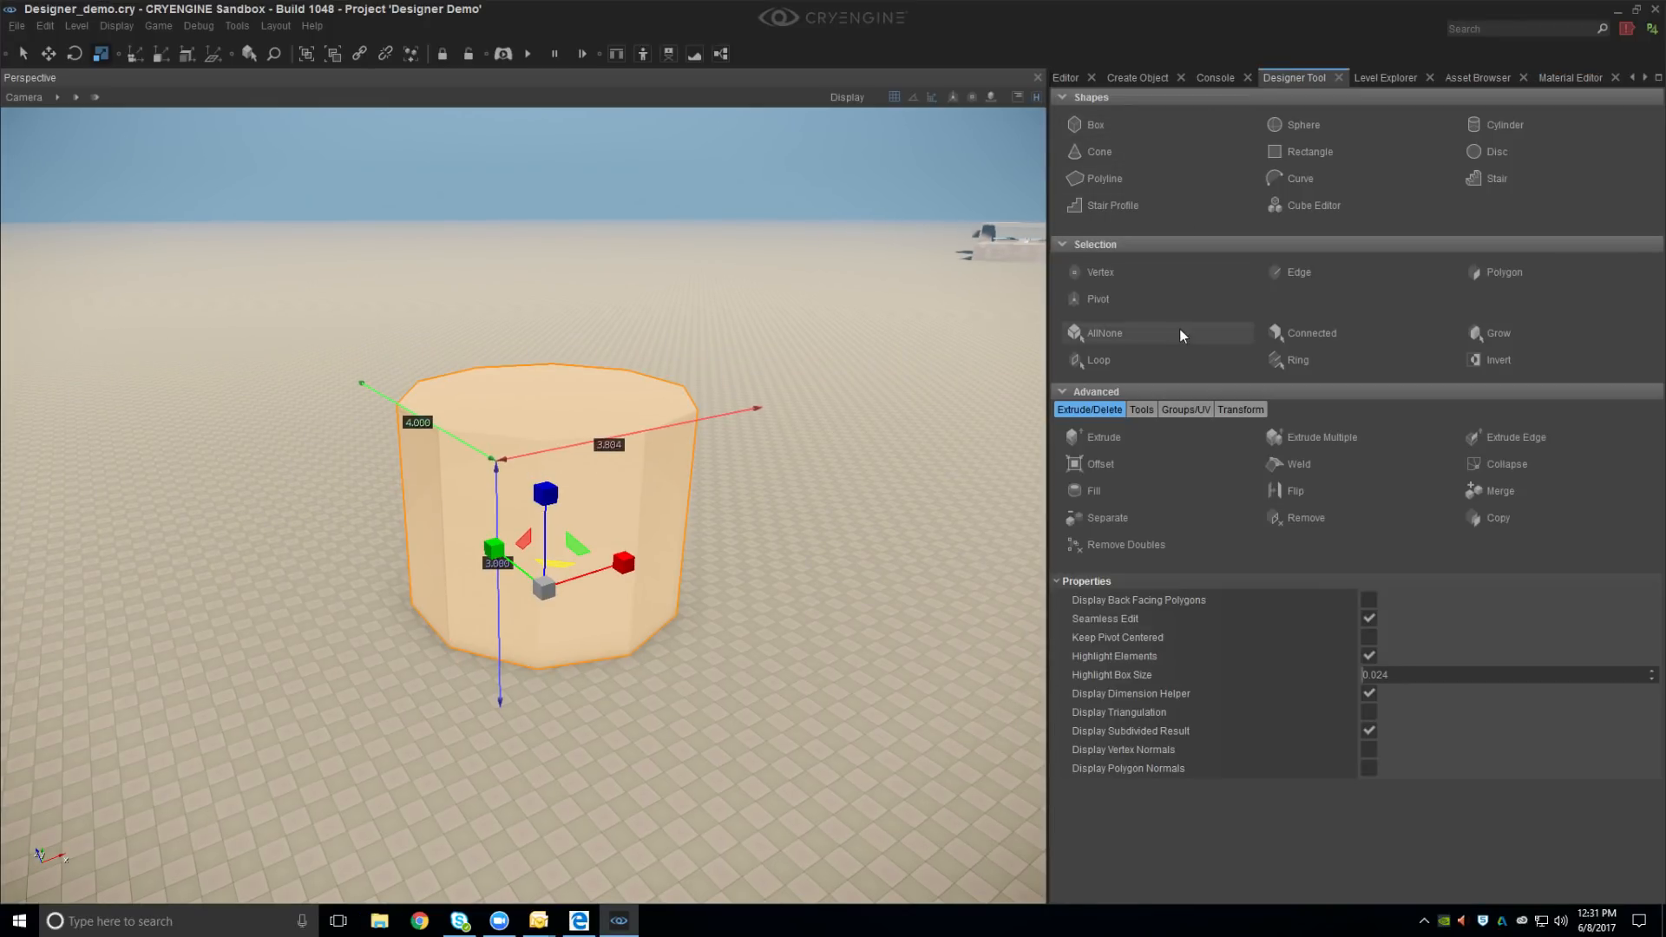
click(1501, 273)
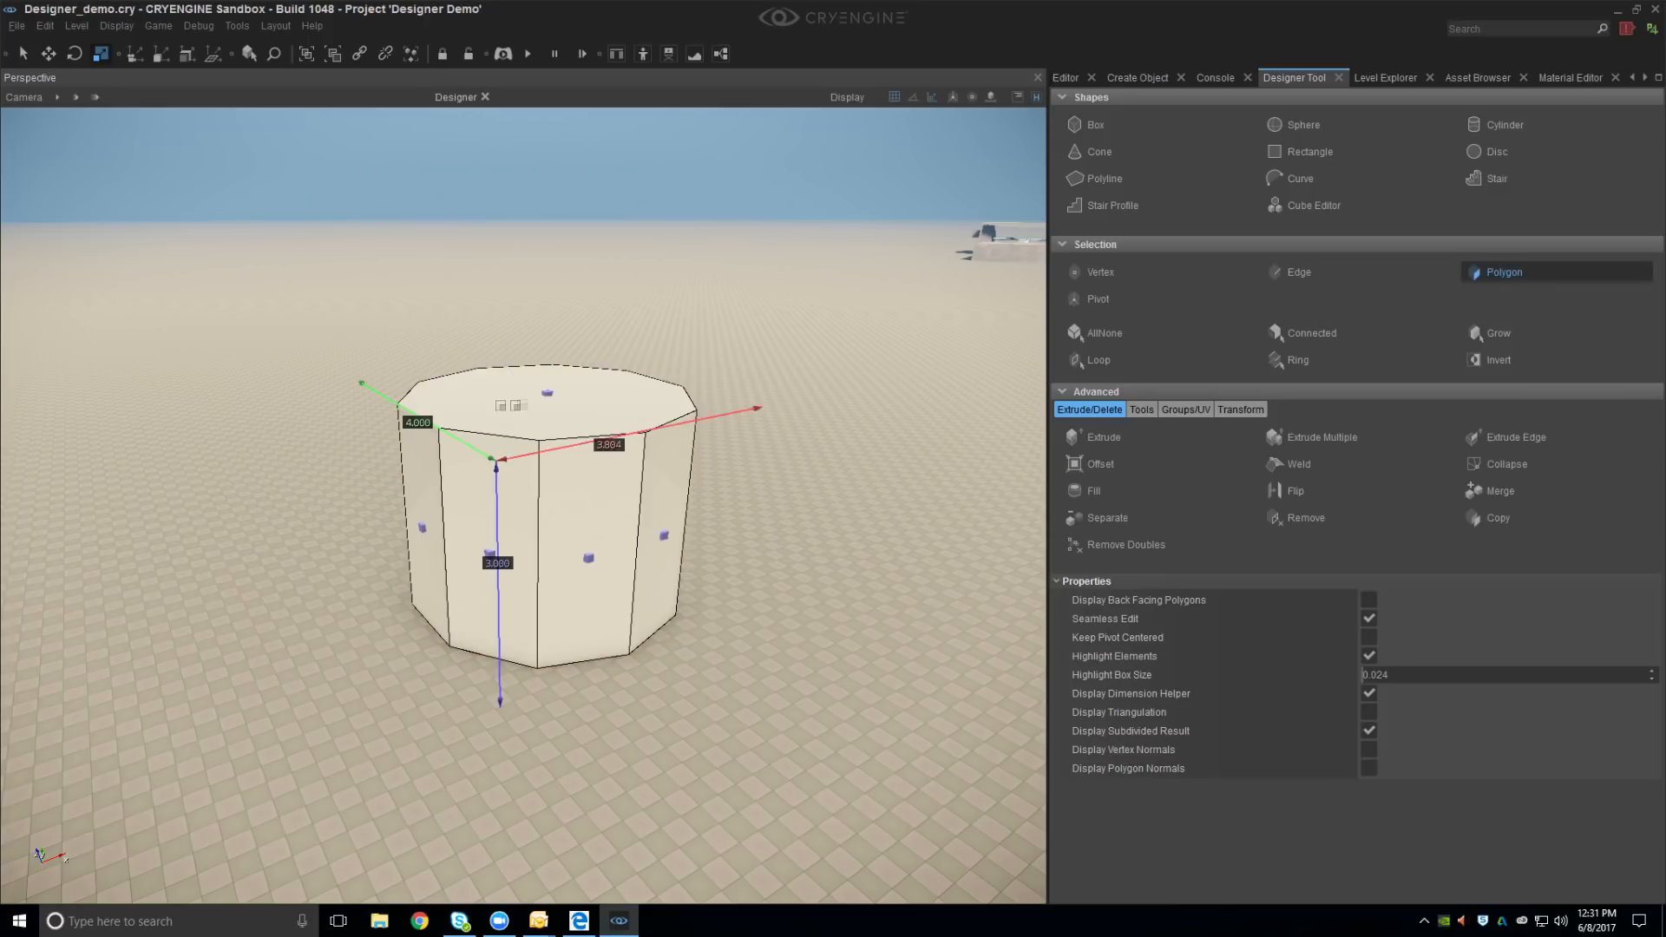
click(555, 395)
drag(553, 323, 551, 199)
click(894, 97)
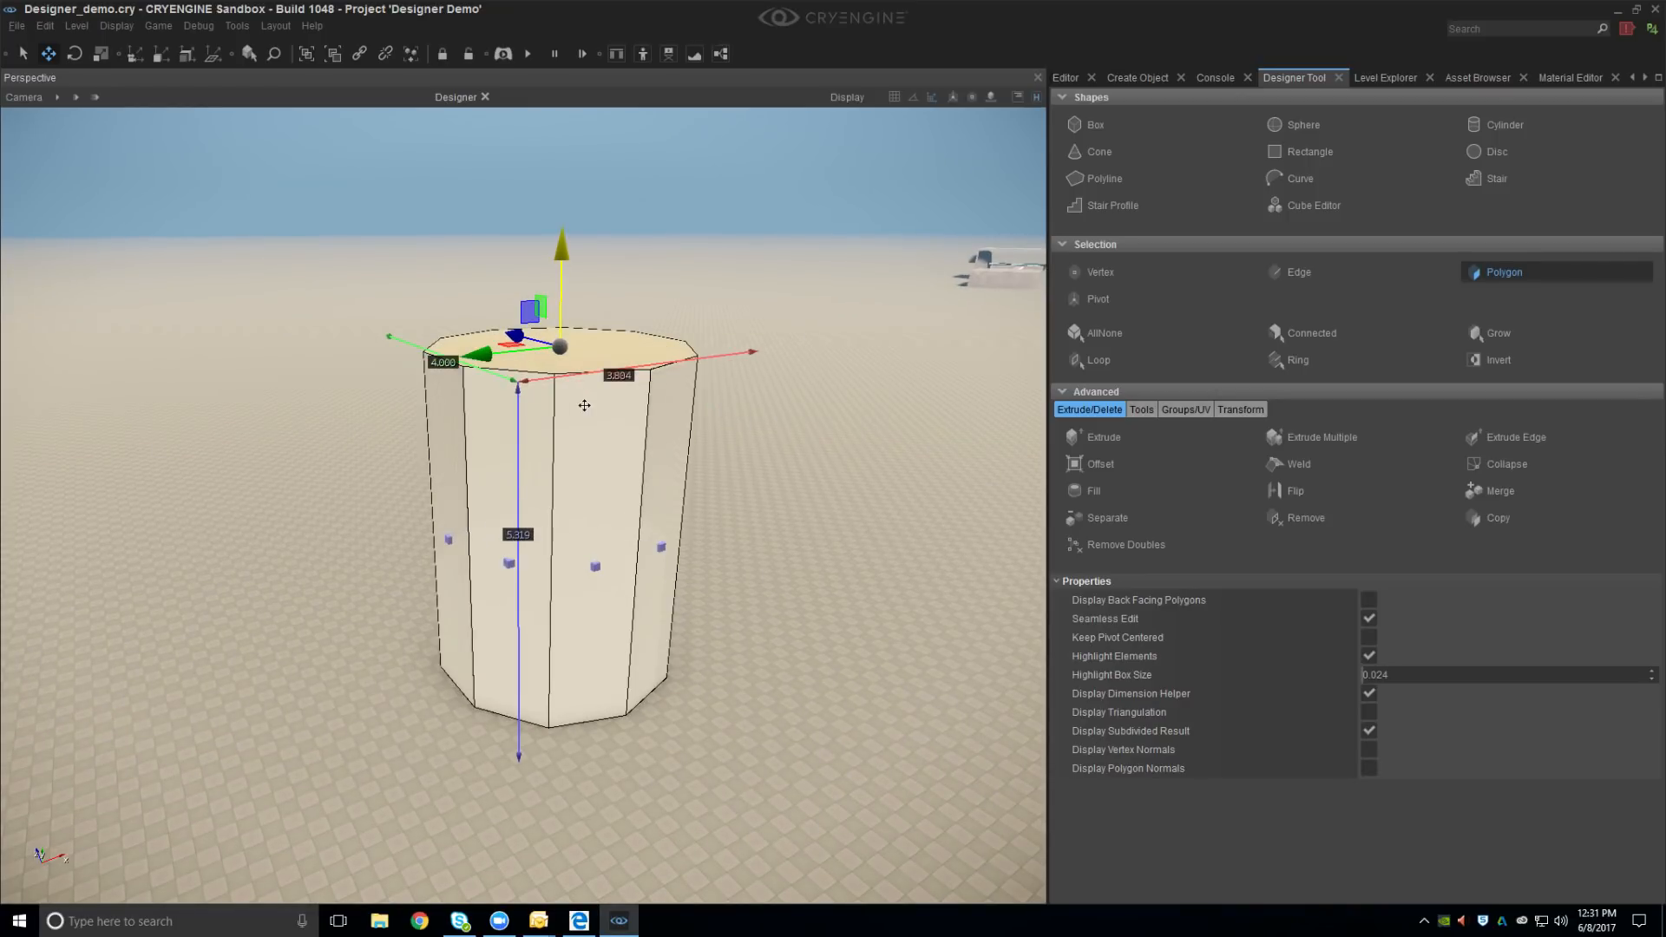
key(r)
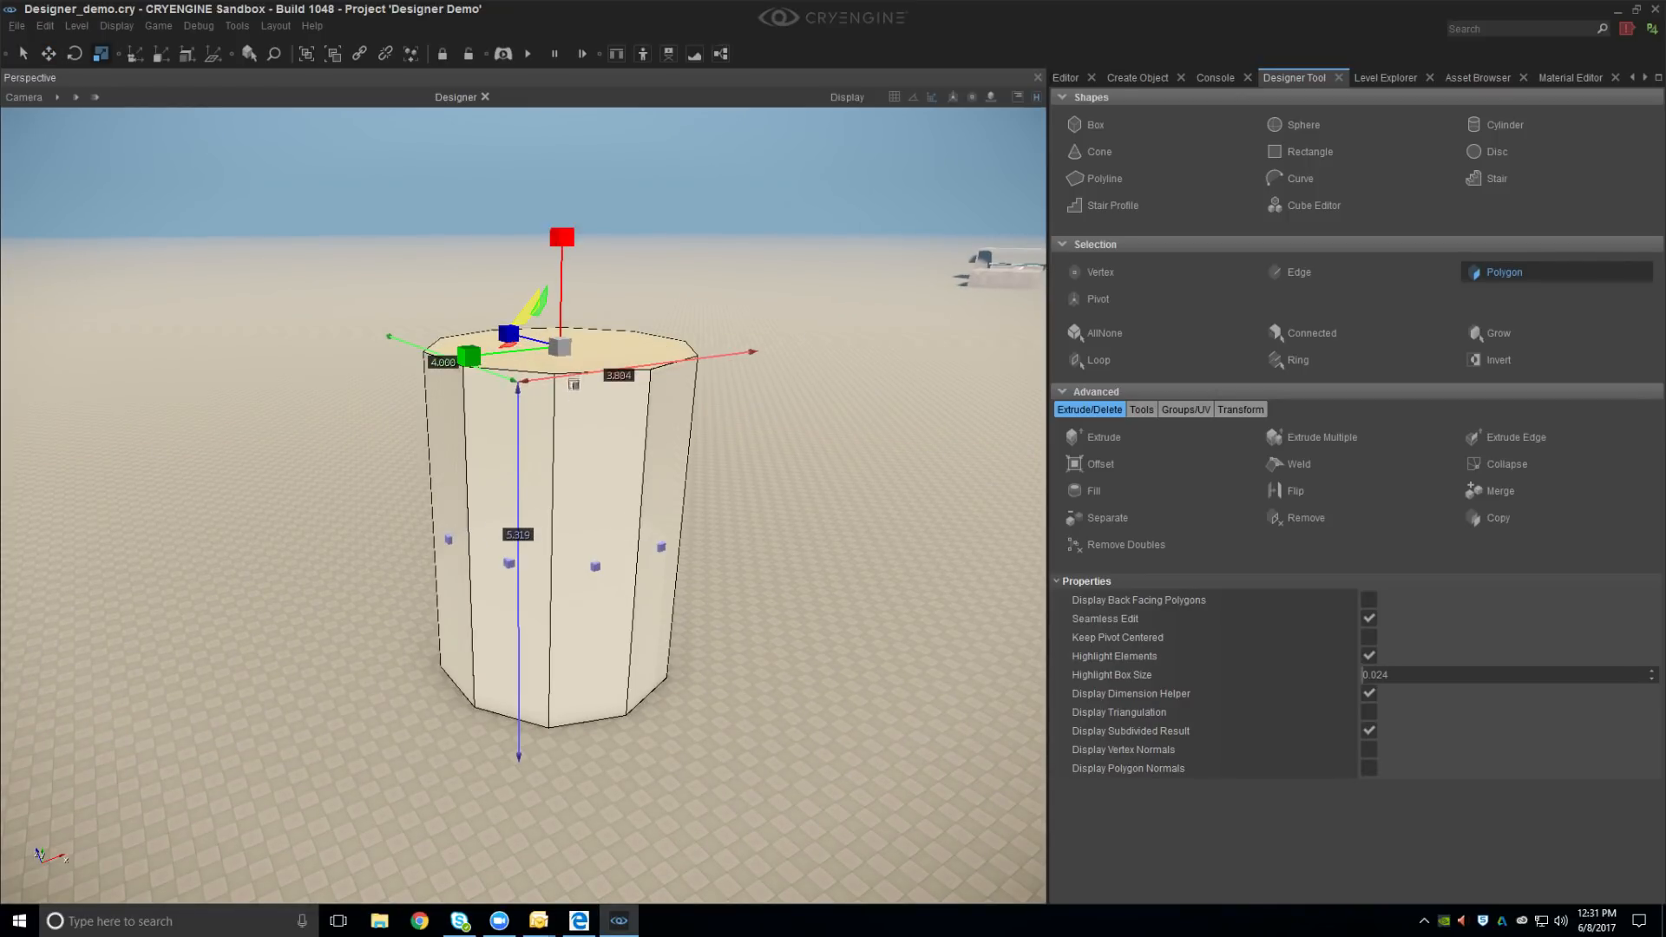
drag(561, 354, 564, 344)
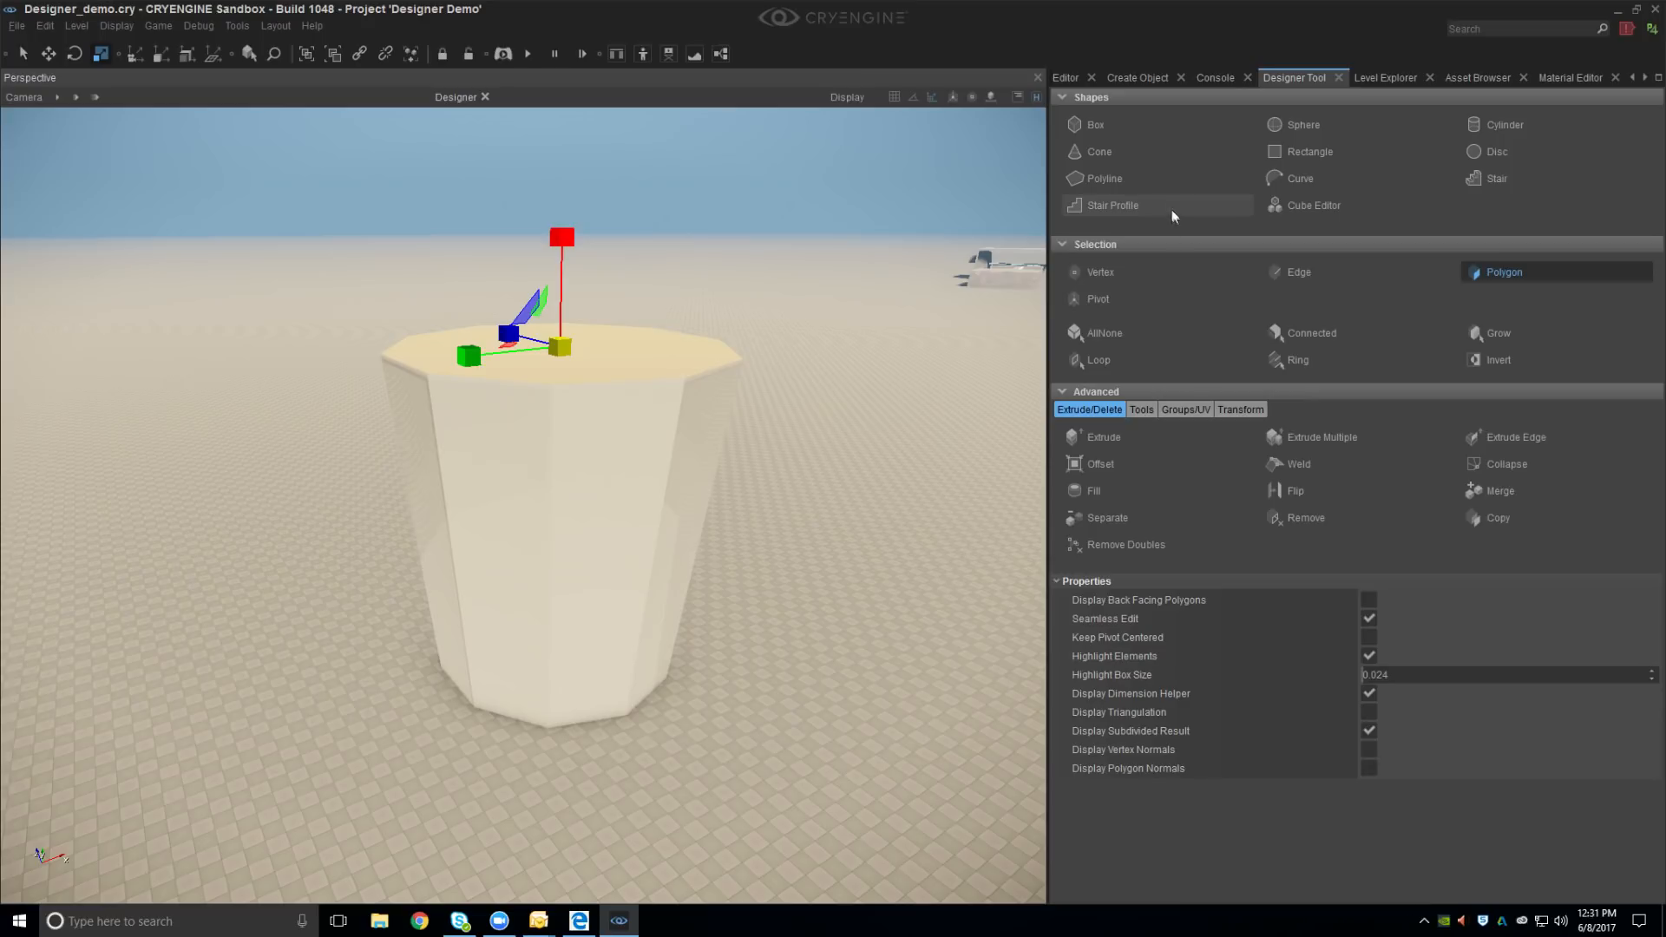
Cut two horizontal edge loops around the side of the tapered cylinder with LoopCut
click(1142, 409)
click(1119, 451)
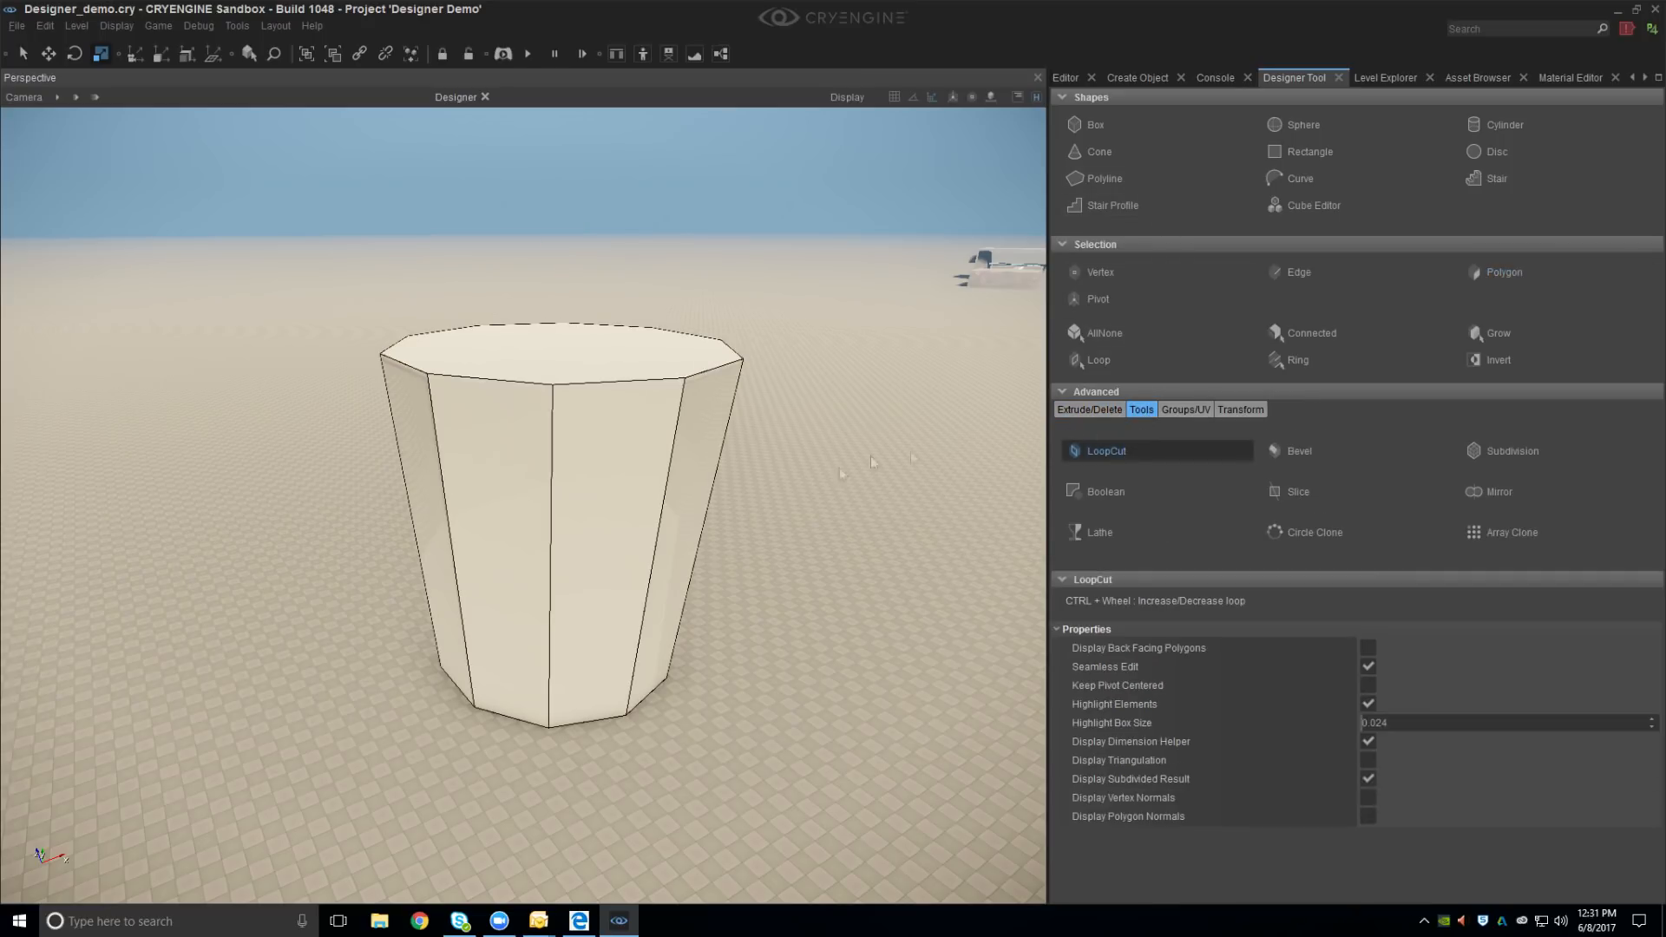
ctrl+scroll(619, 518, up, 1)
click(618, 515)
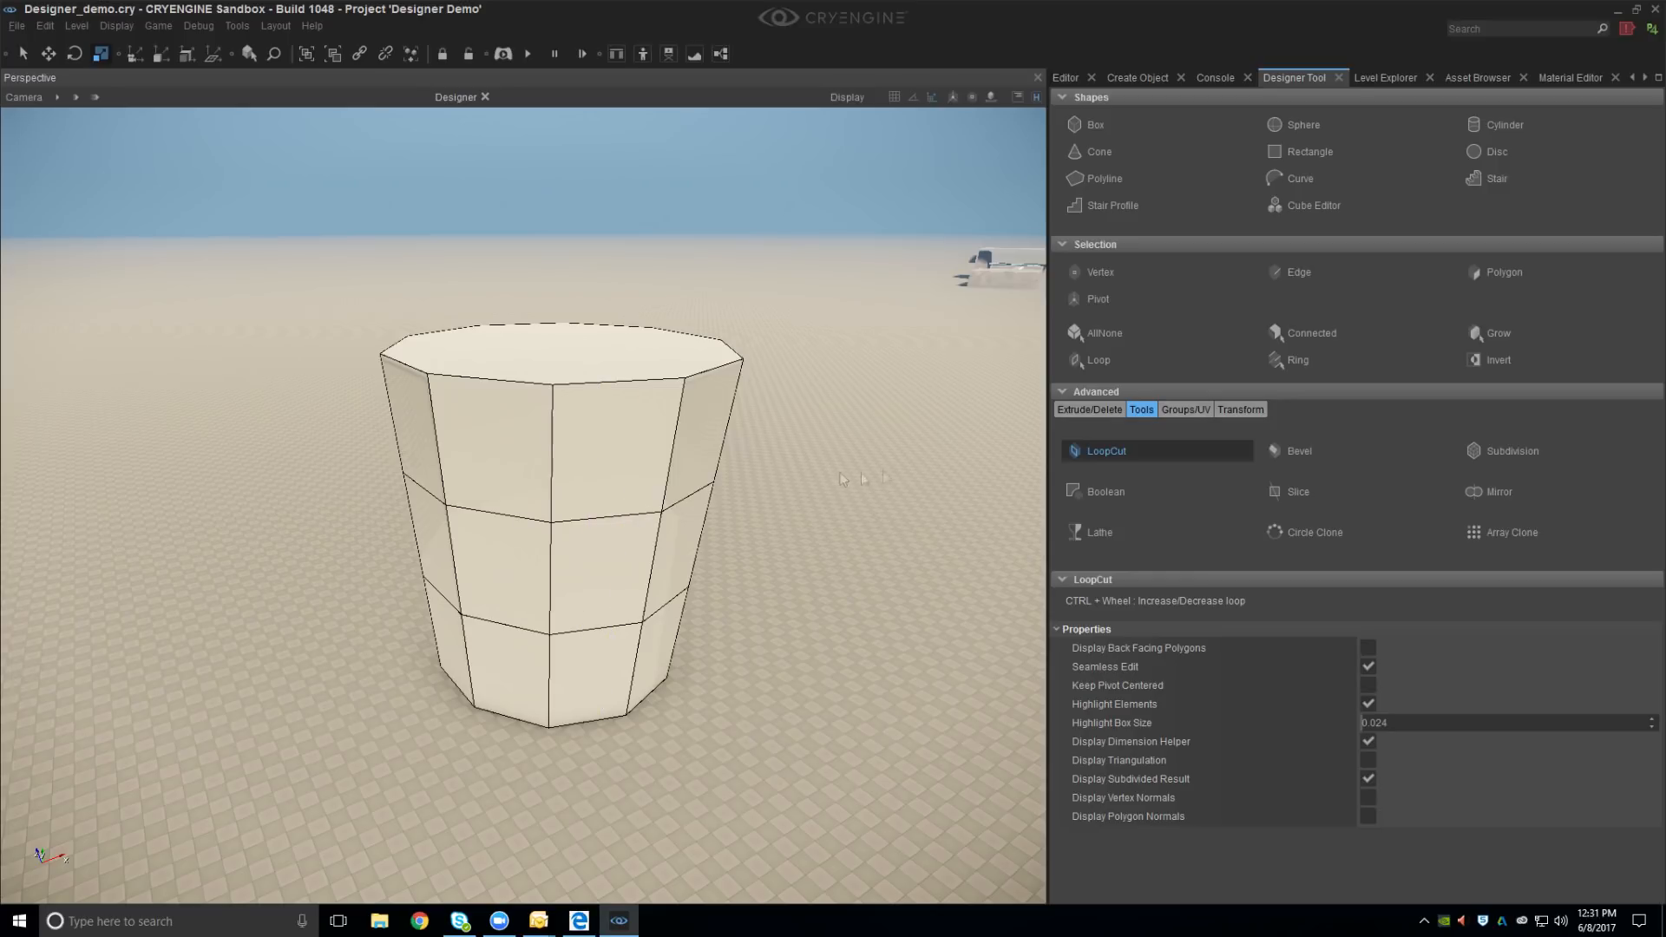
Scale the upper of the two new edge loops outward and the lower one inward
click(1299, 272)
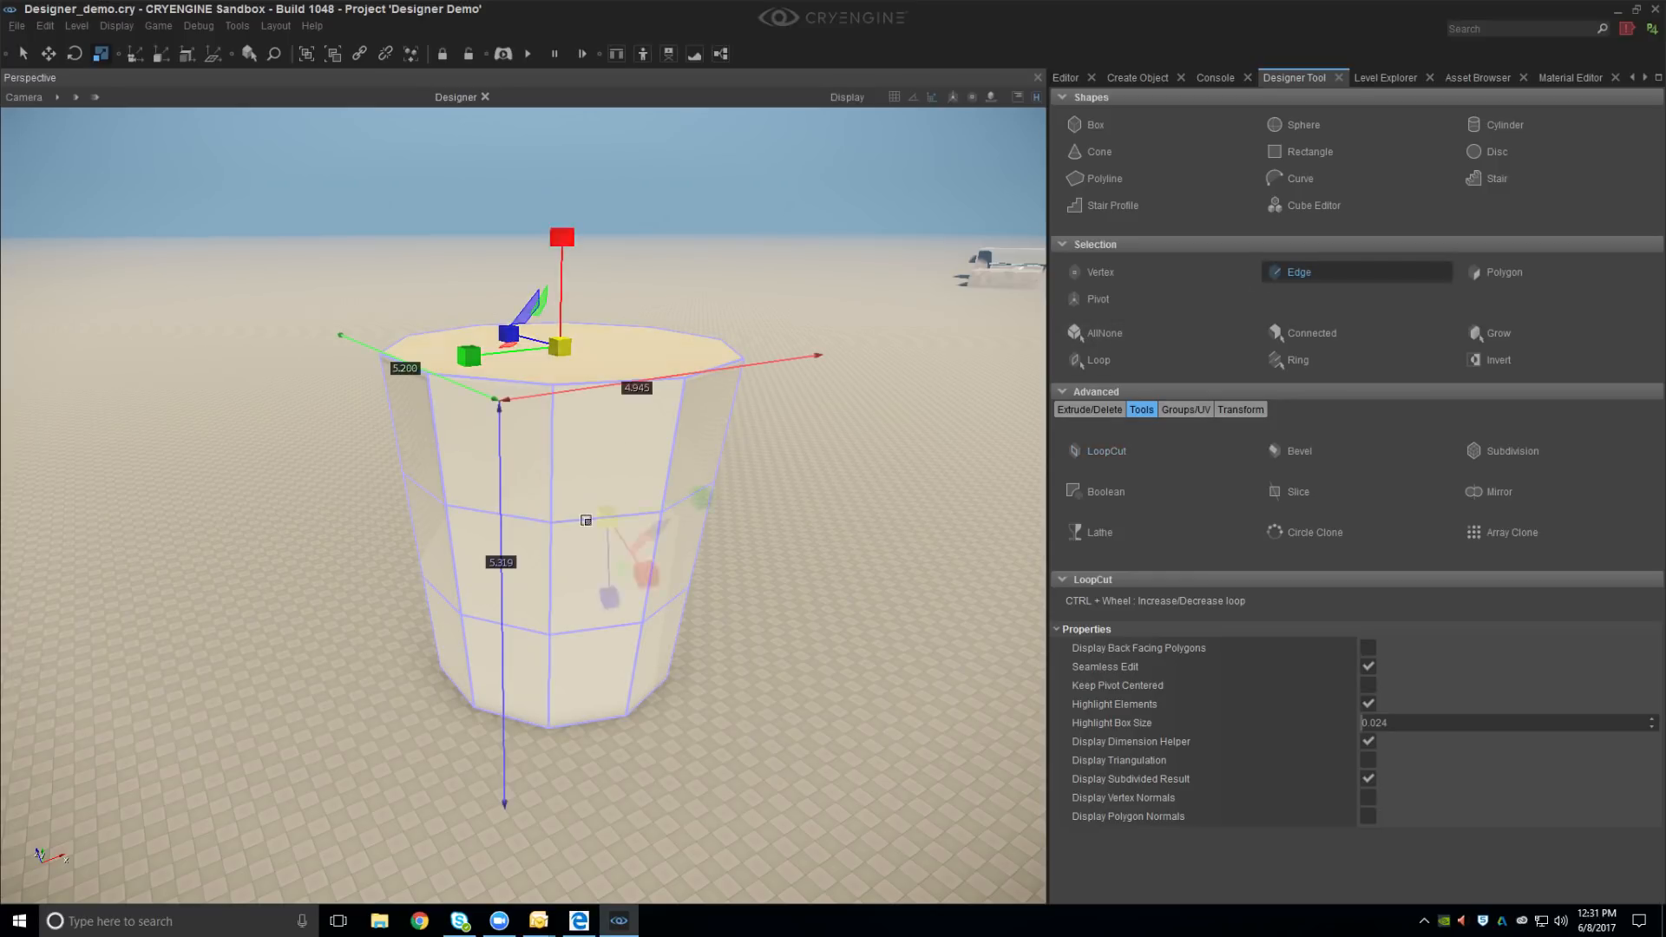
double_click(586, 520)
drag(555, 449, 560, 463)
click(584, 633)
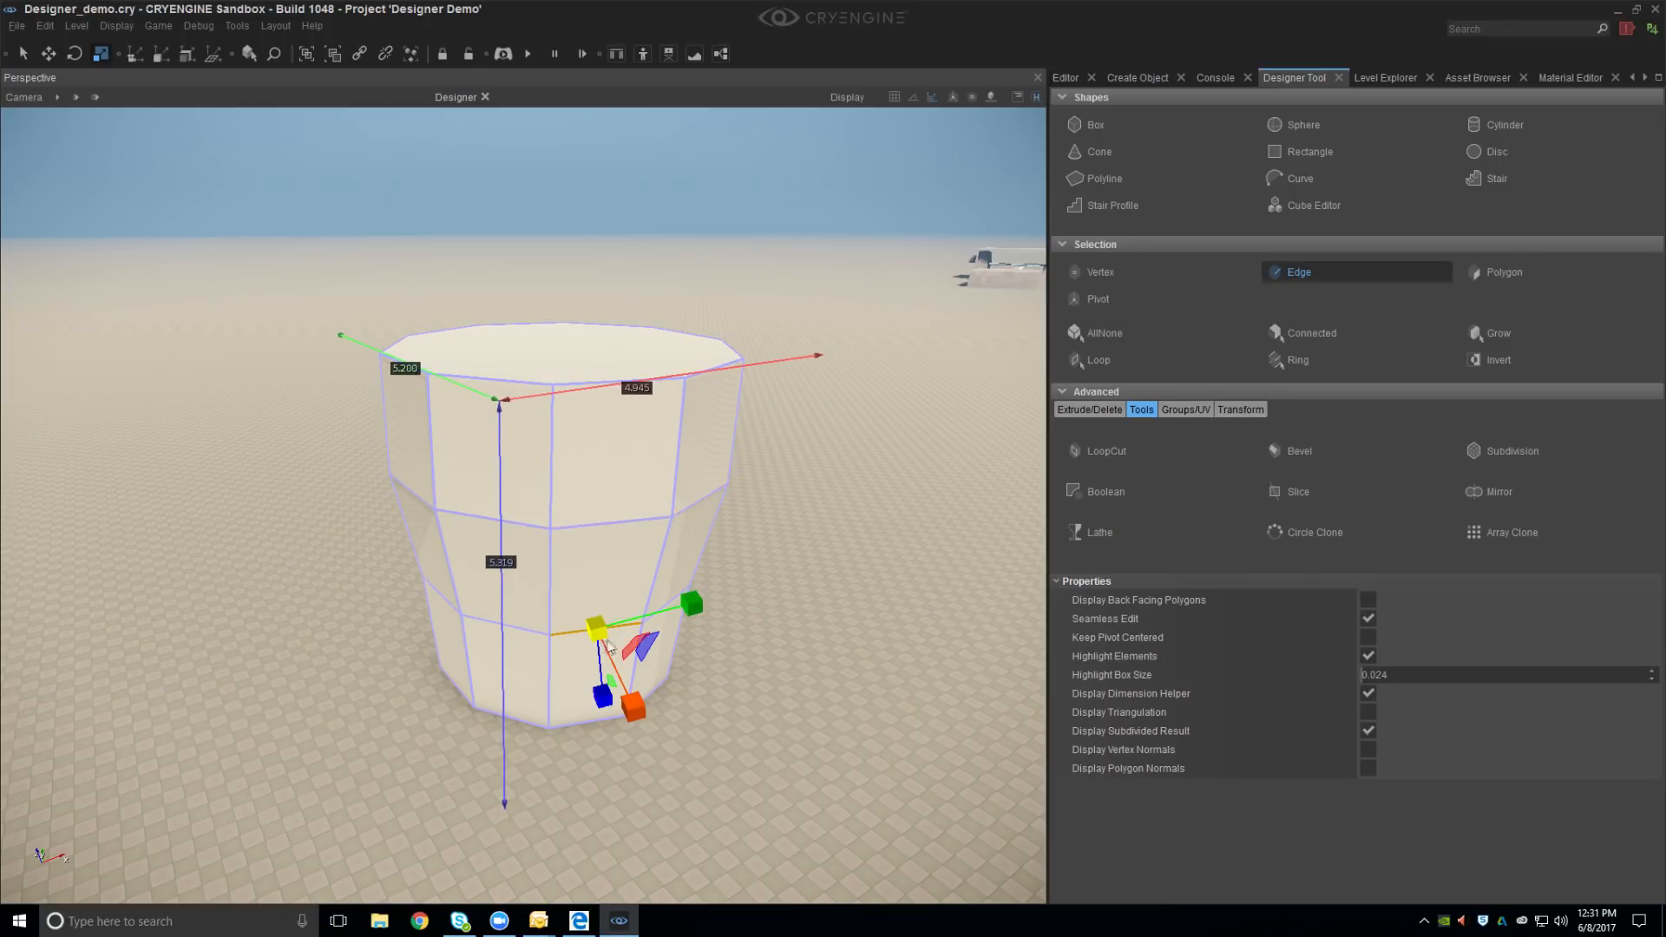
click(1132, 358)
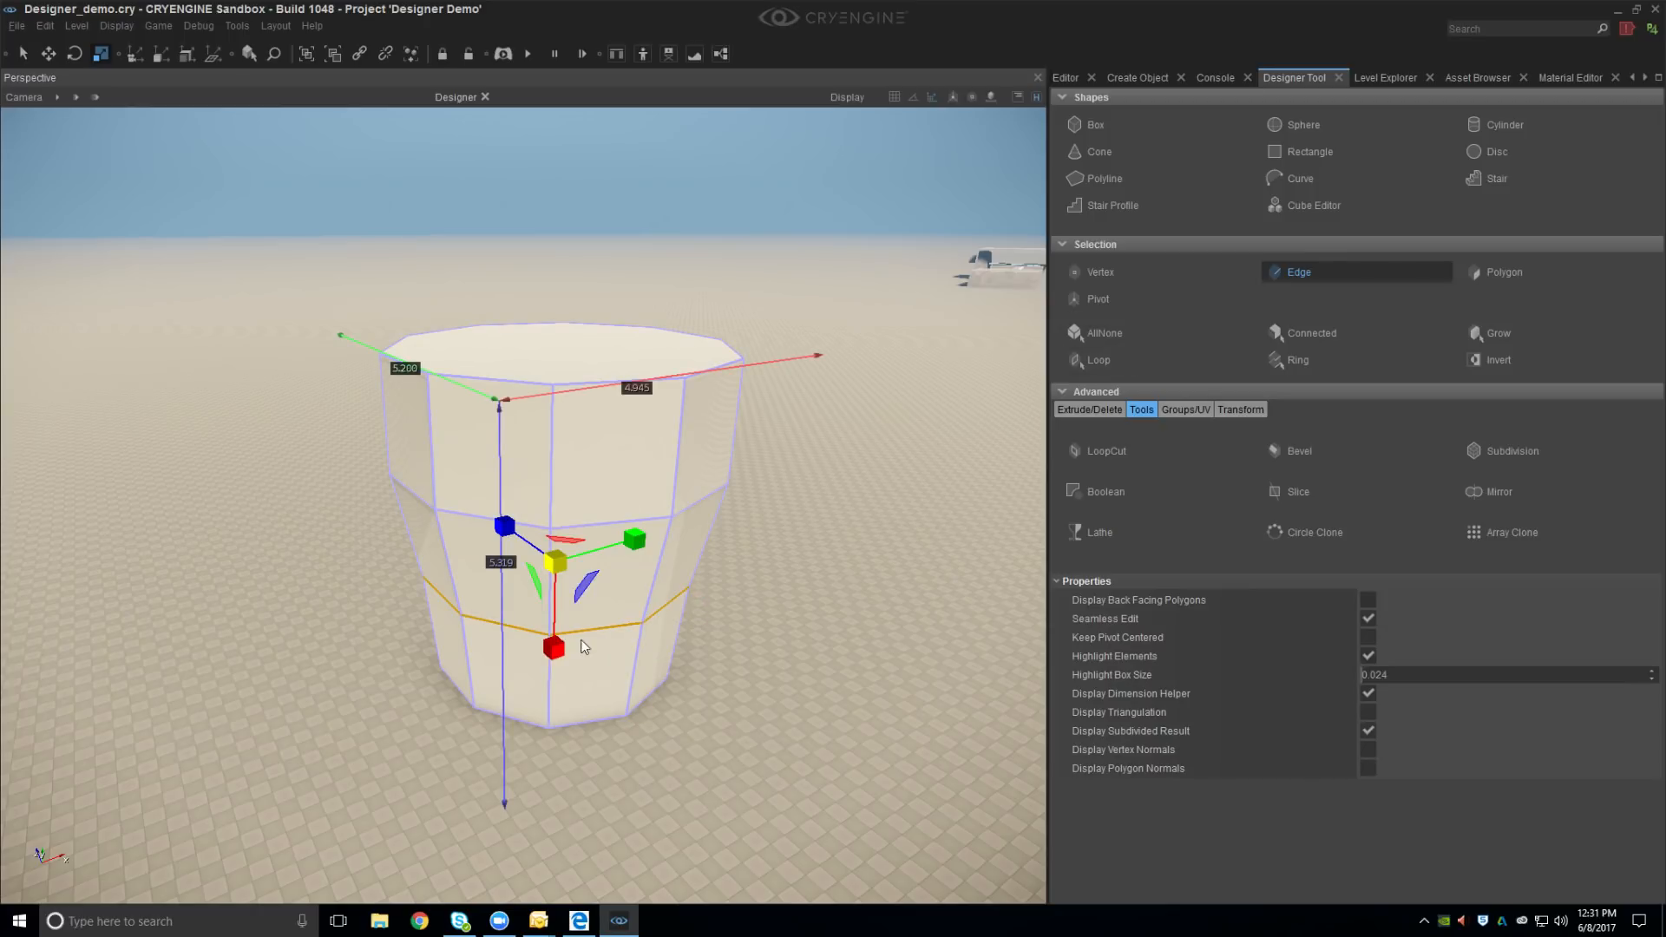
drag(558, 561, 559, 567)
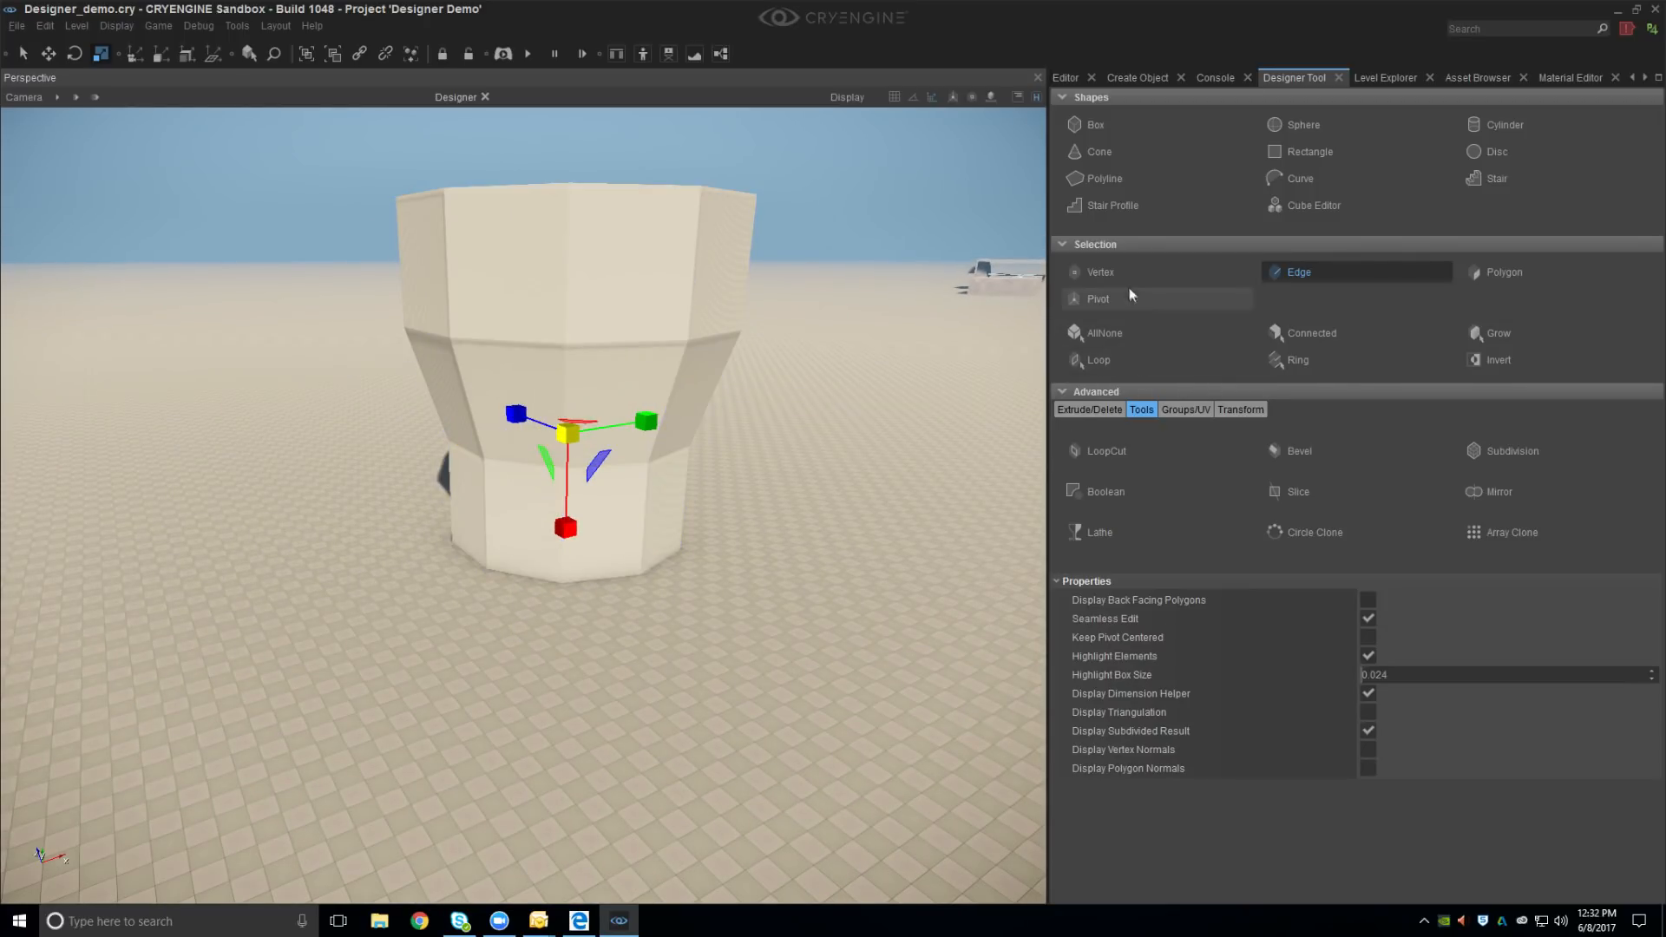
Move the two uppermost rings of vertices up to stretch the body to a height of about 6.07, and deselect them
click(1126, 278)
scroll(430, 252, down, 3)
middle_drag(470, 259, 452, 265)
drag(297, 152, 773, 373)
key(1)
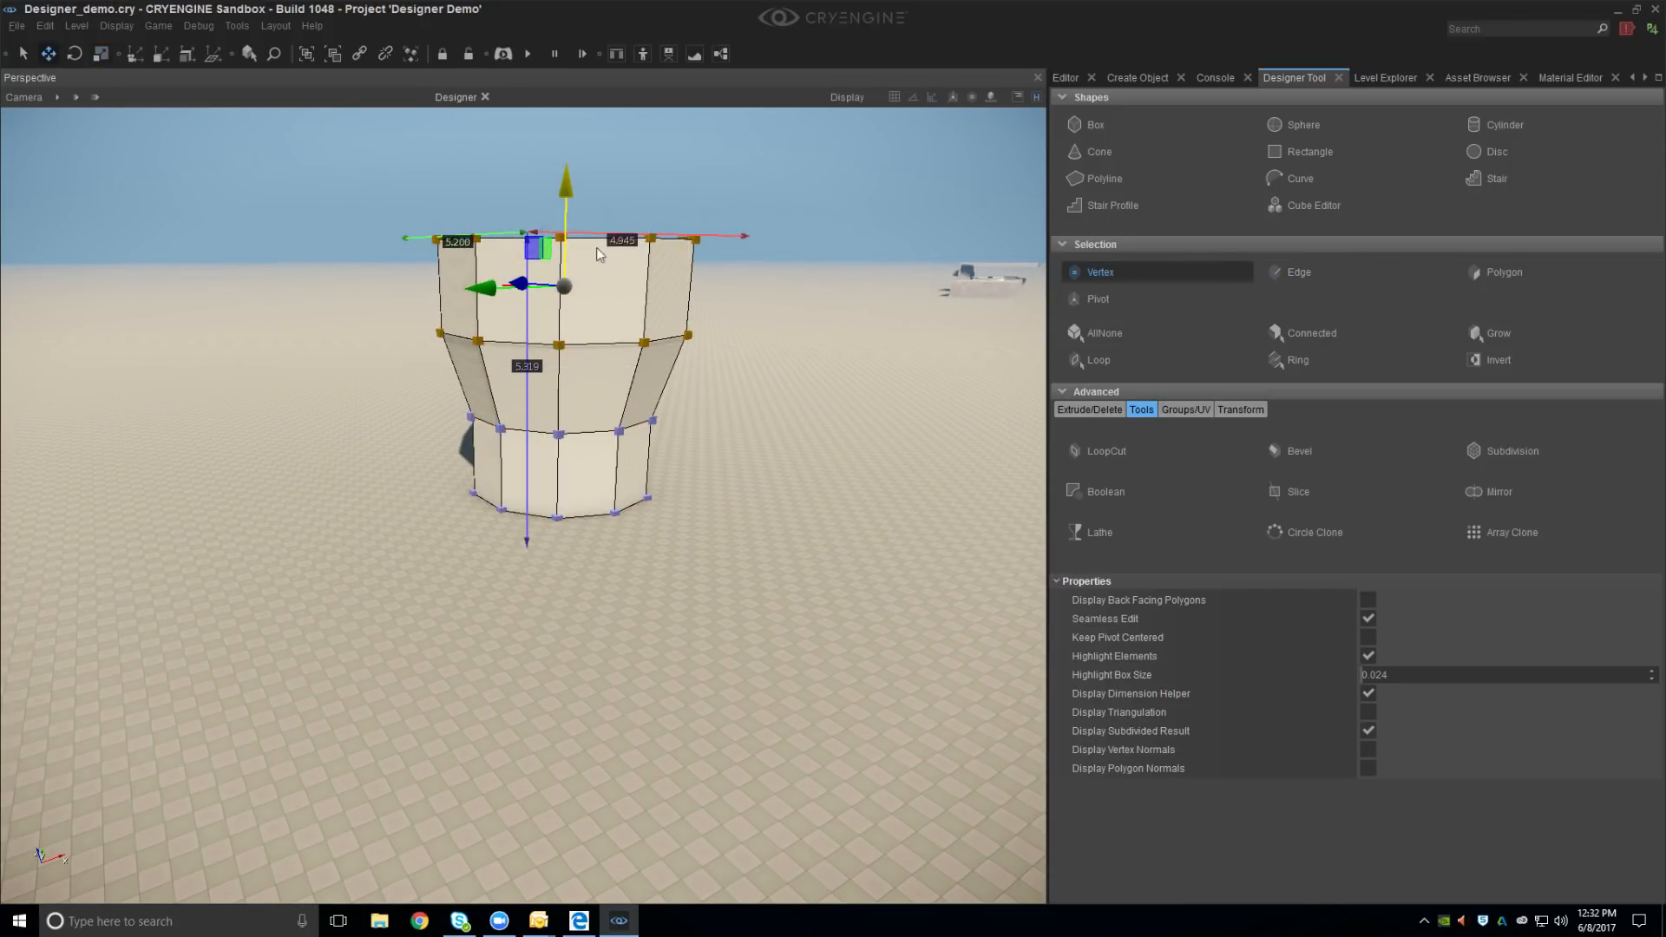
drag(566, 245, 568, 205)
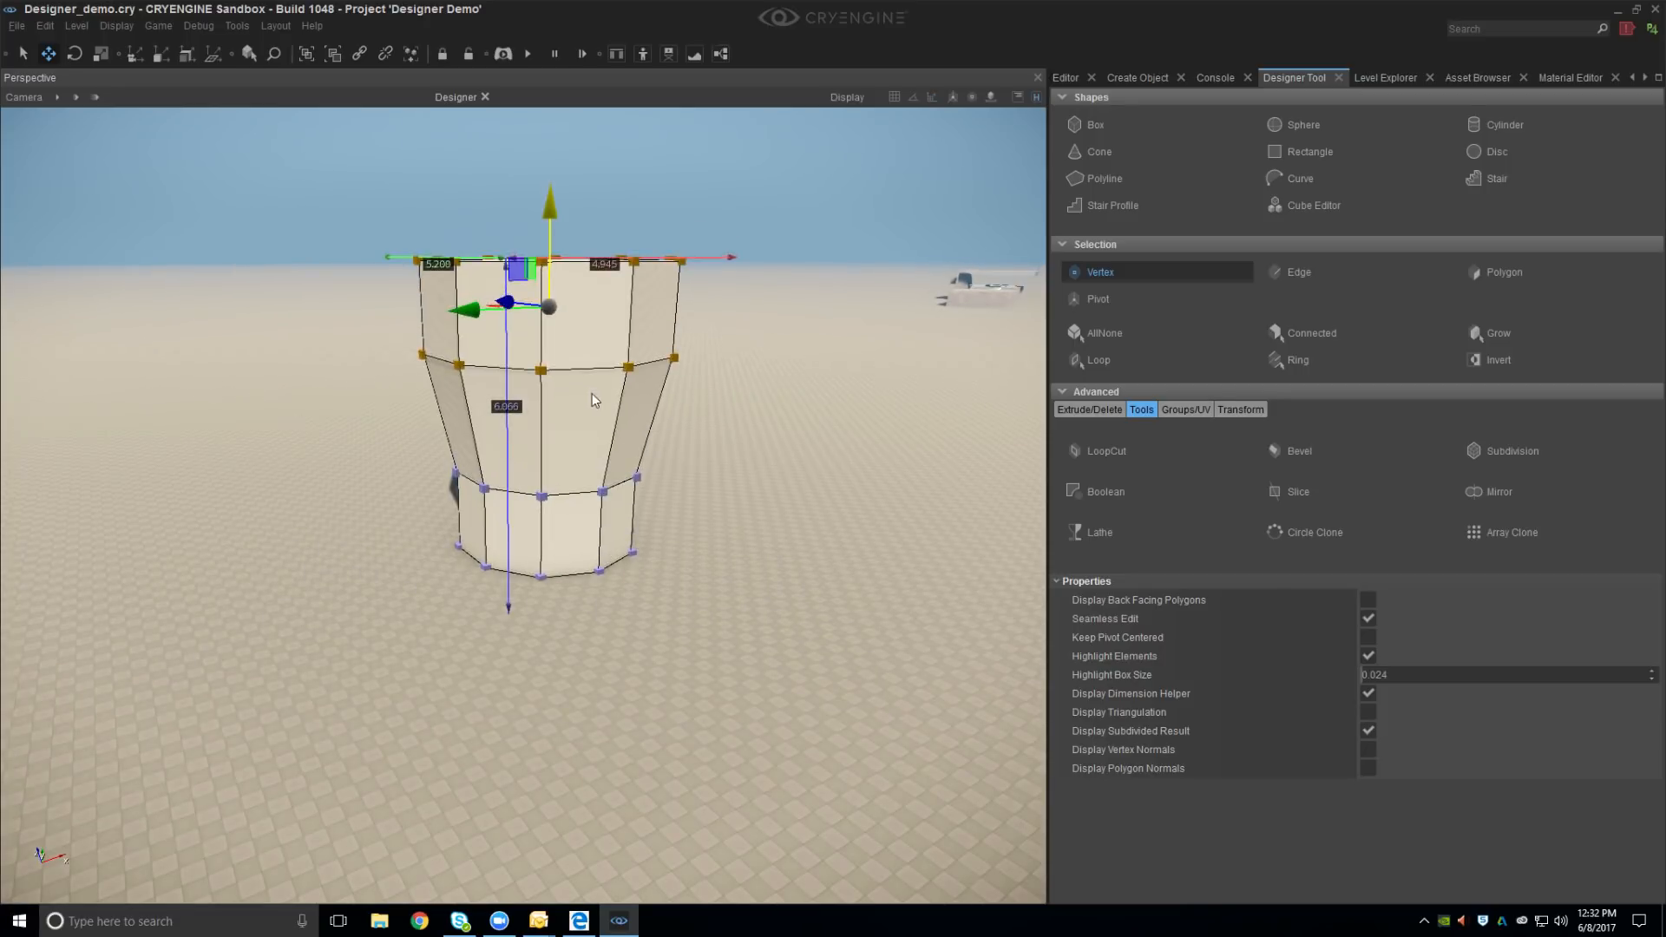
scroll(592, 393, up, 1)
middle_drag(621, 454, 619, 486)
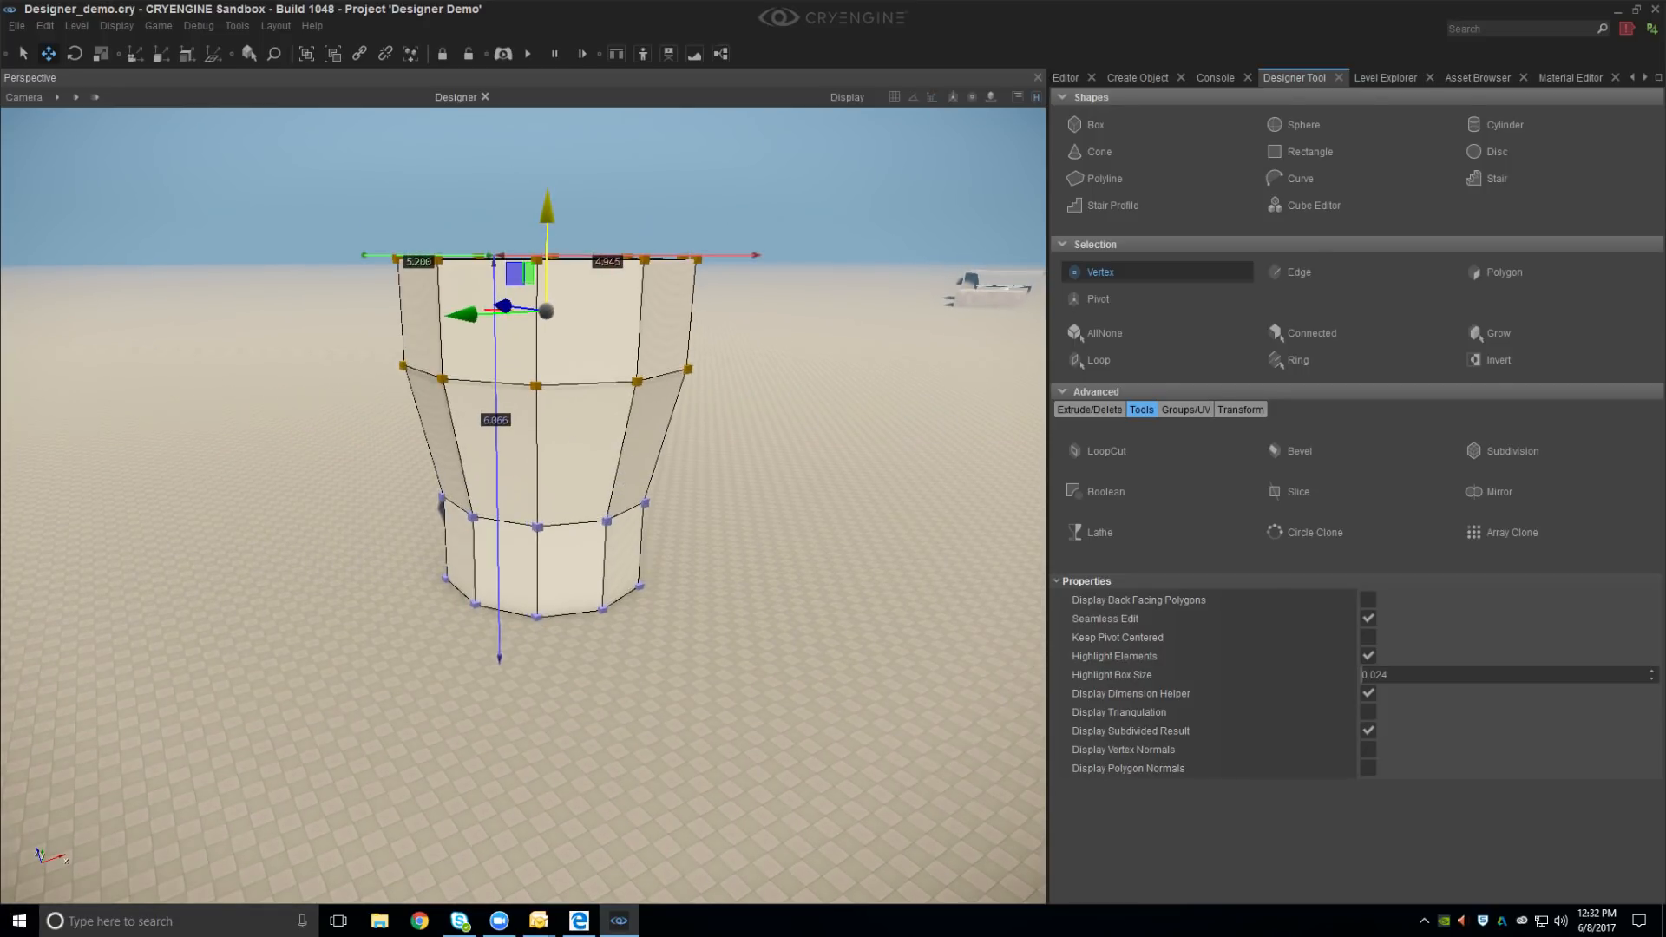
click(715, 445)
Bevel the two middle edge loops around the body
click(1296, 272)
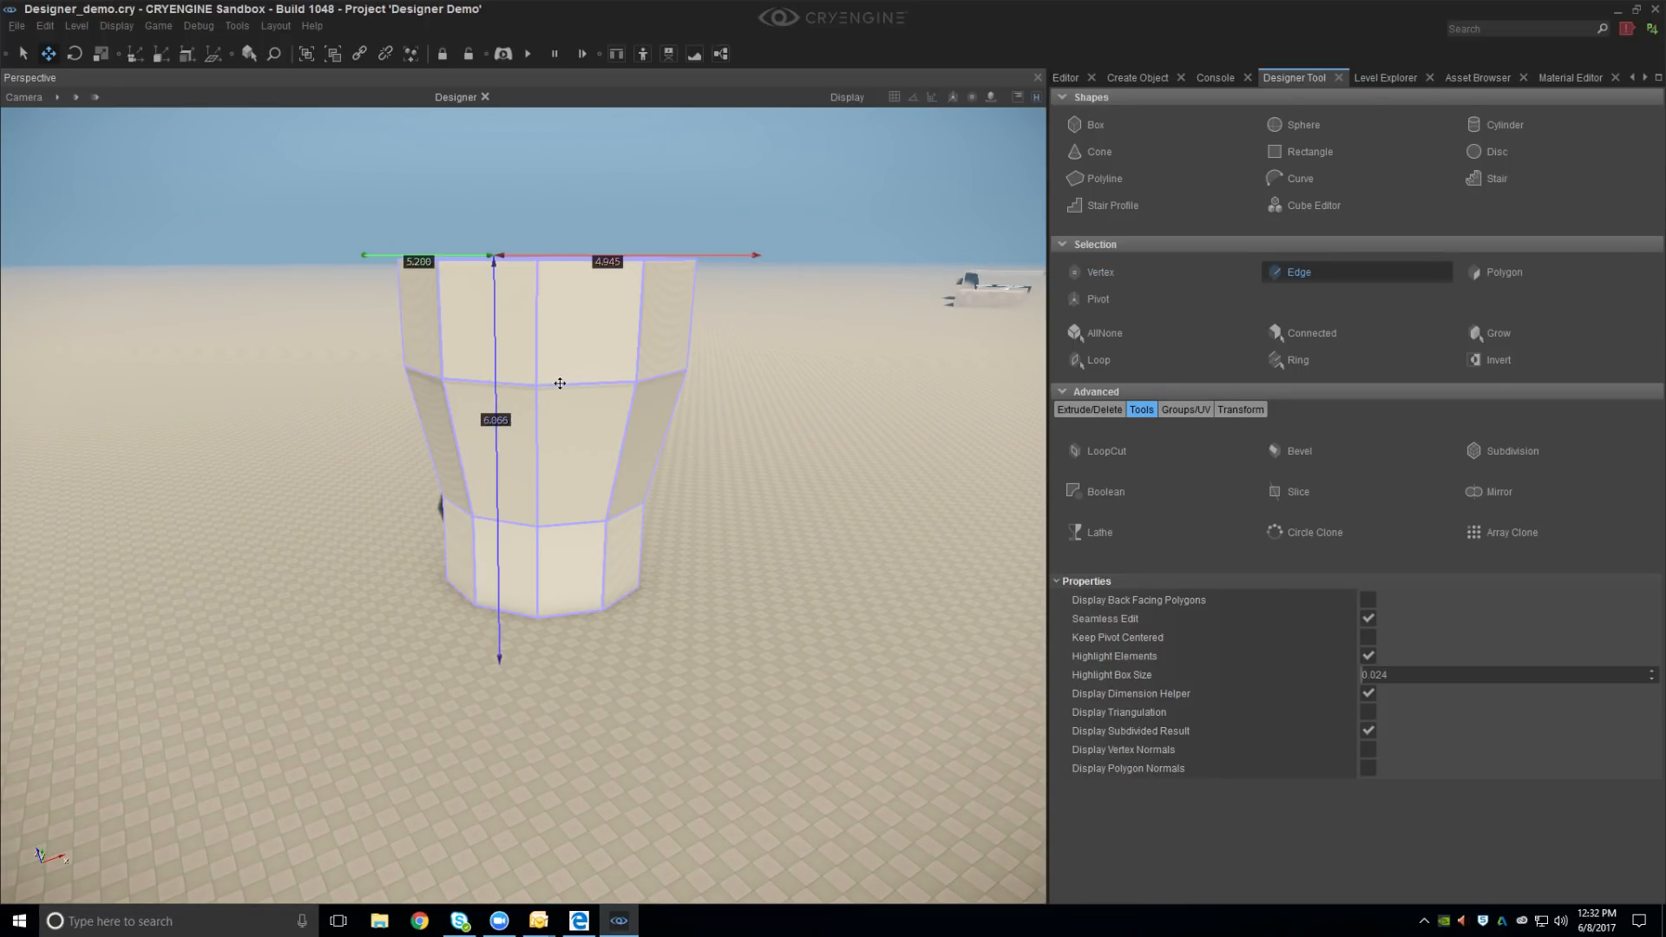
click(560, 383)
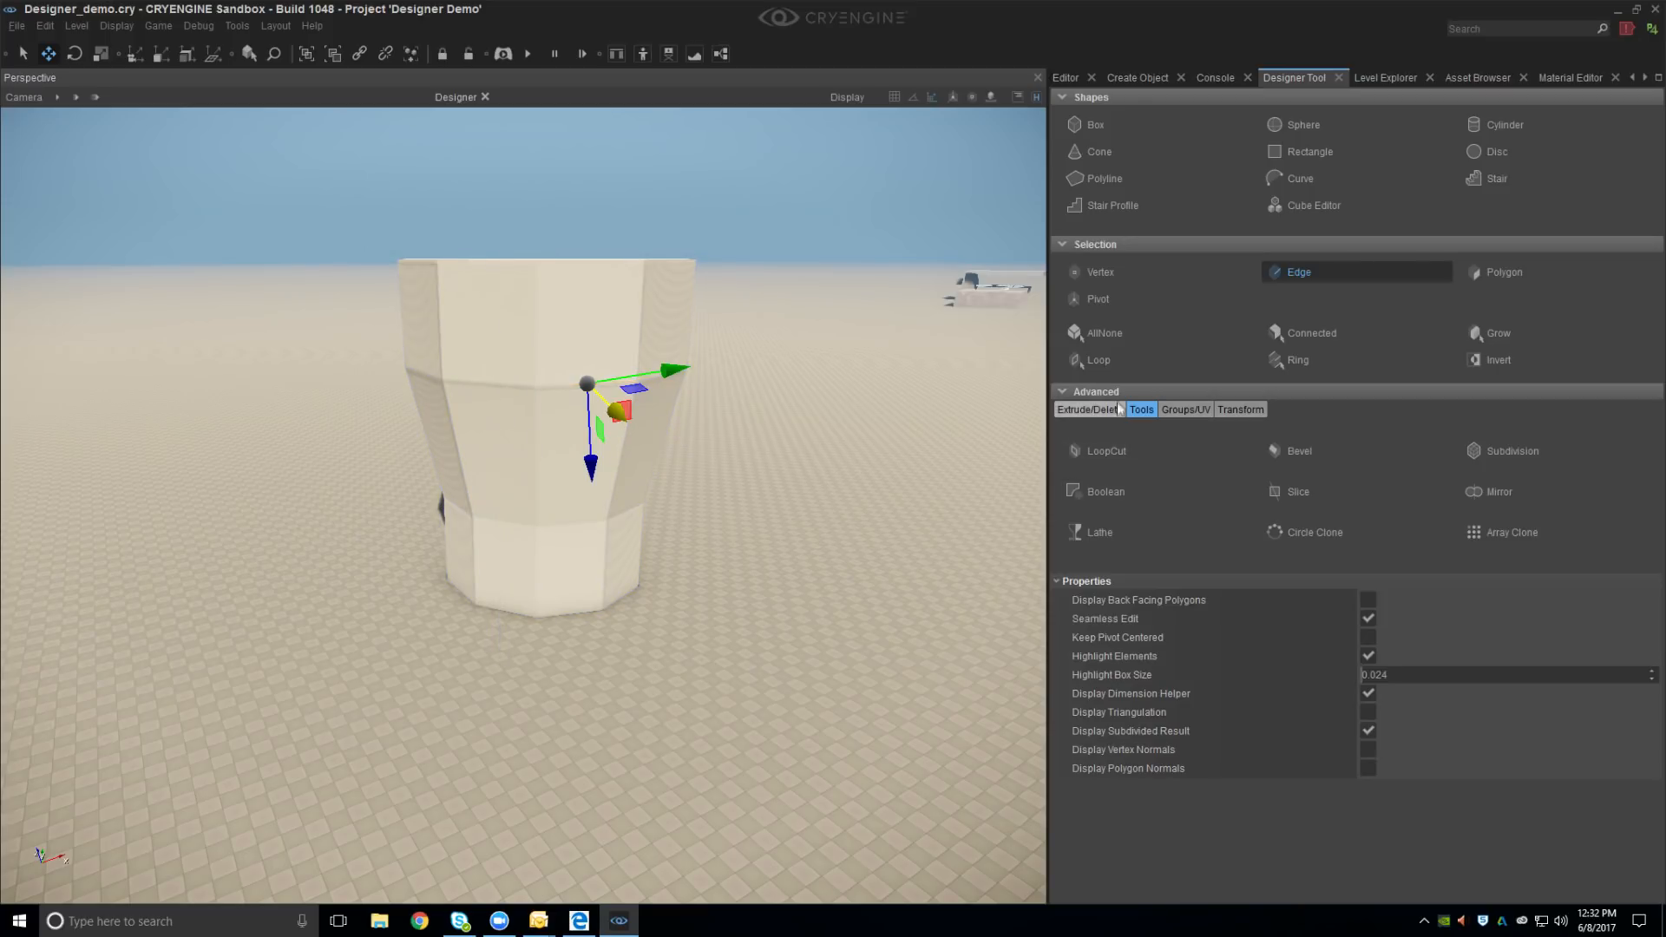
click(1109, 359)
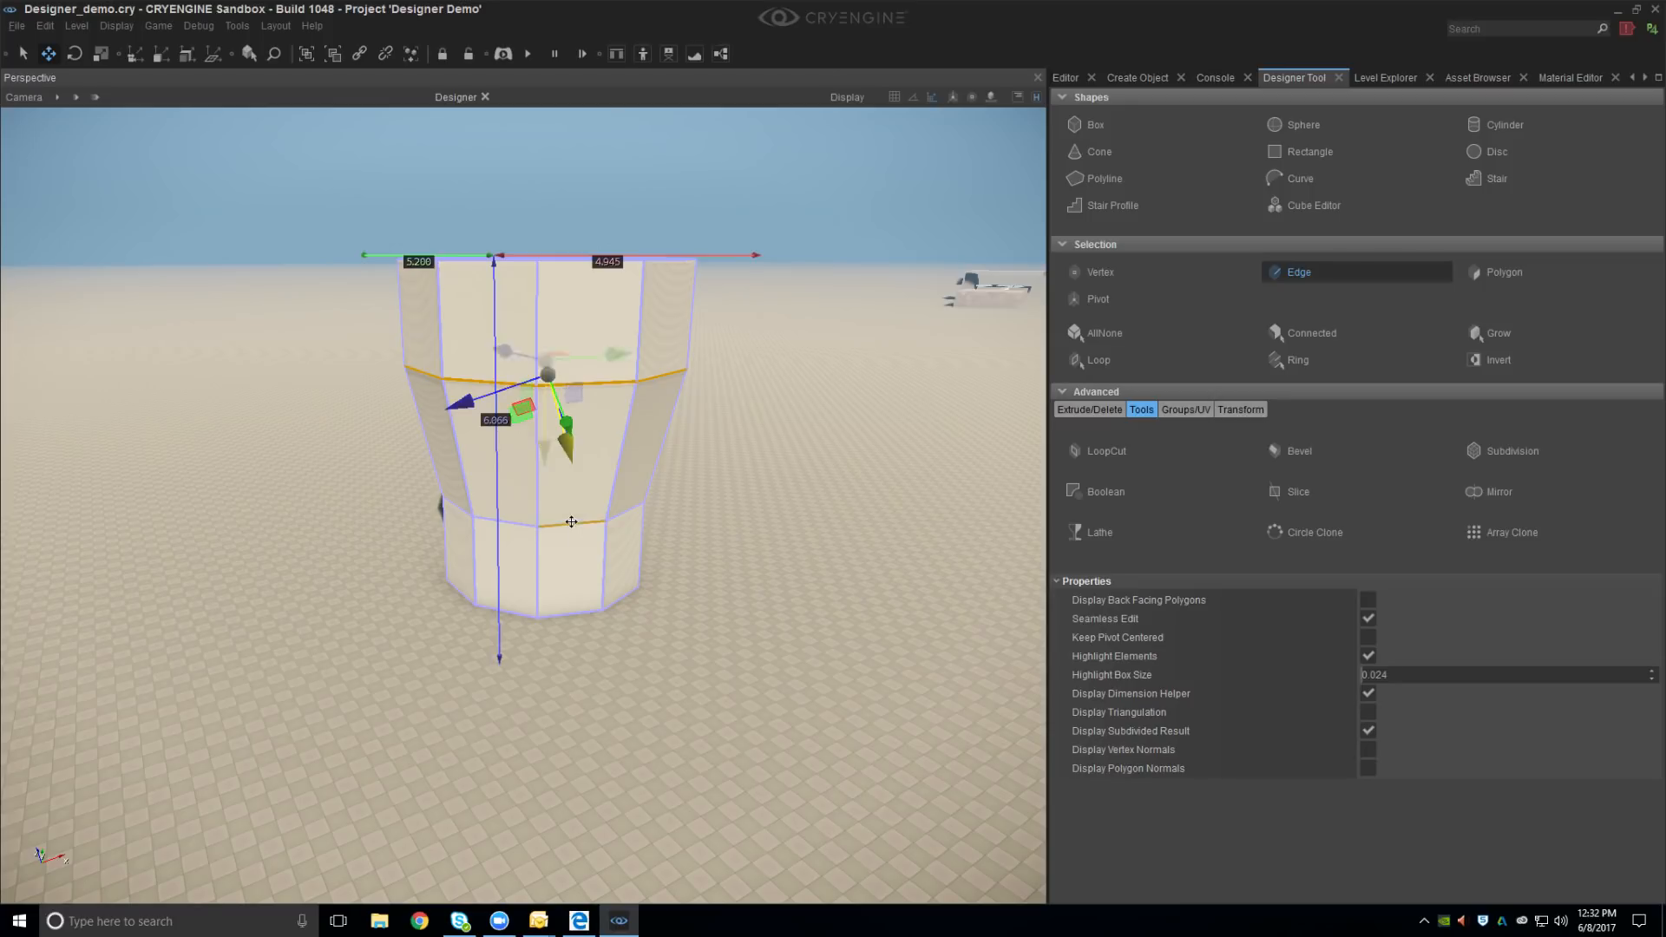
click(1106, 361)
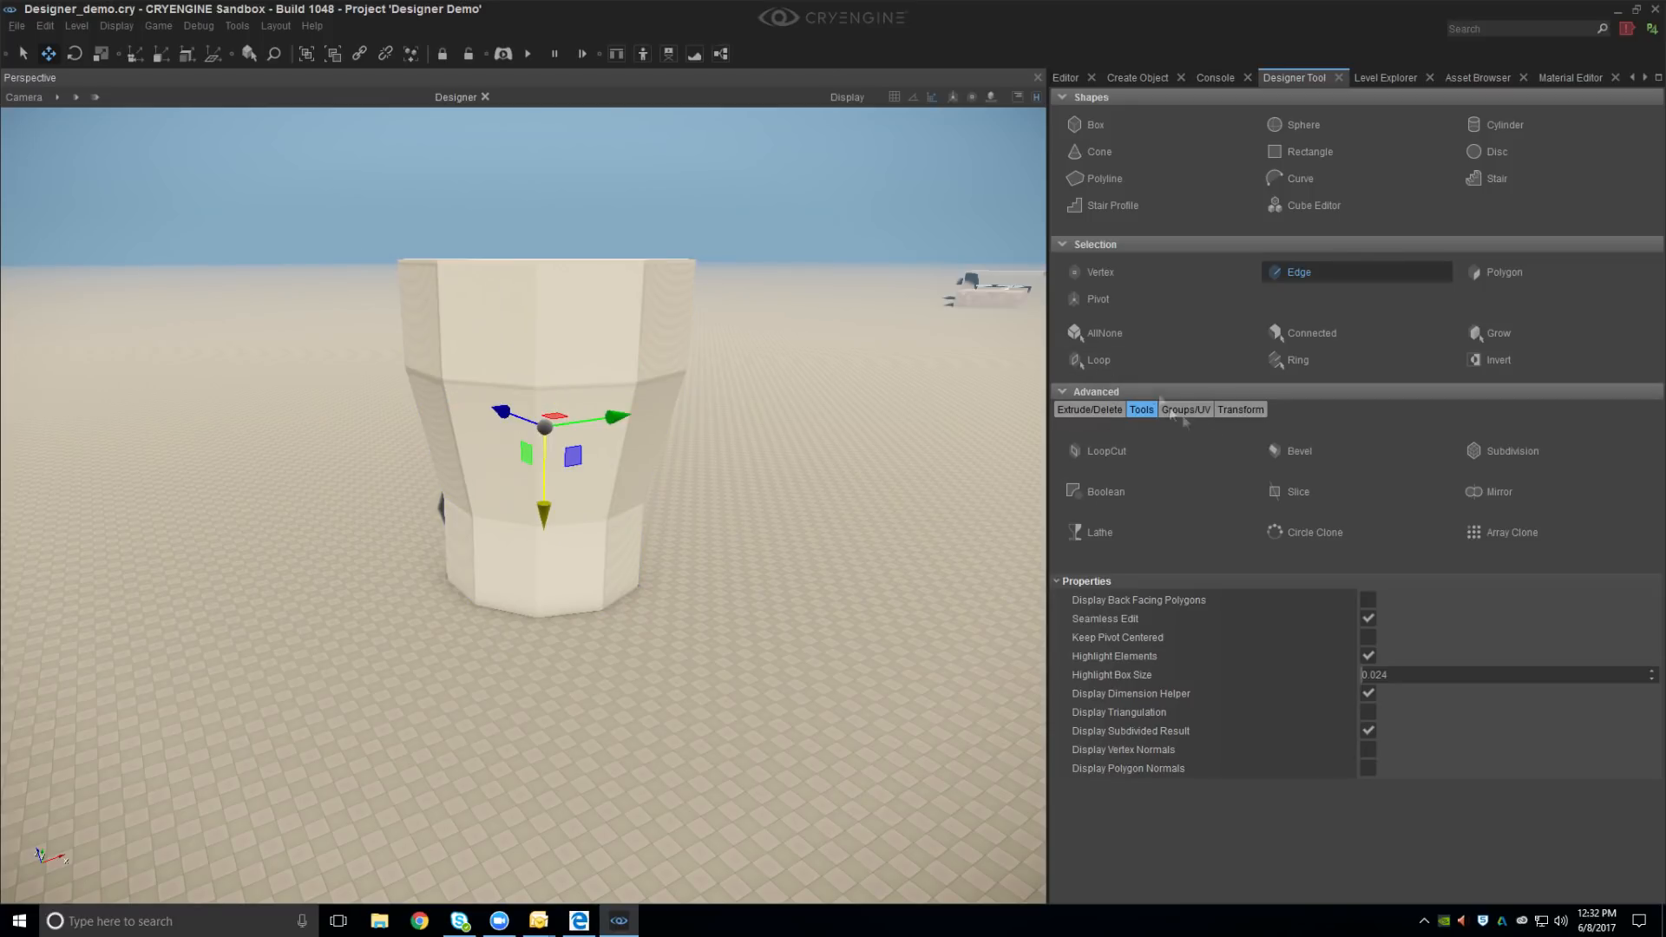
click(1294, 451)
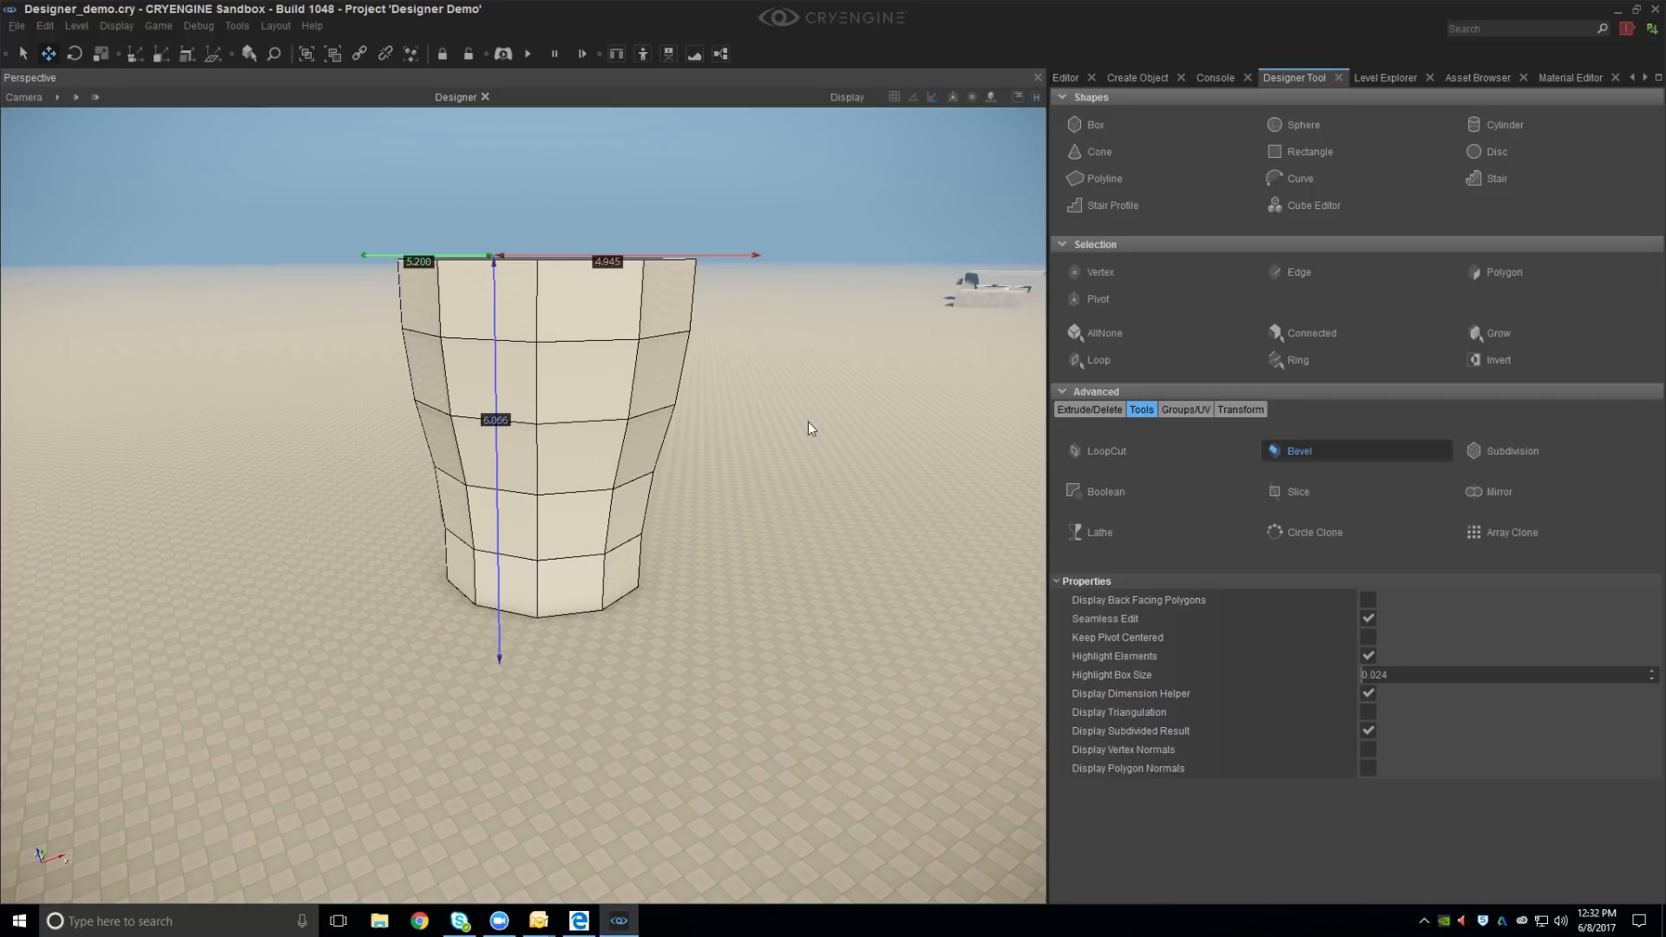
right_drag(791, 476, 791, 453)
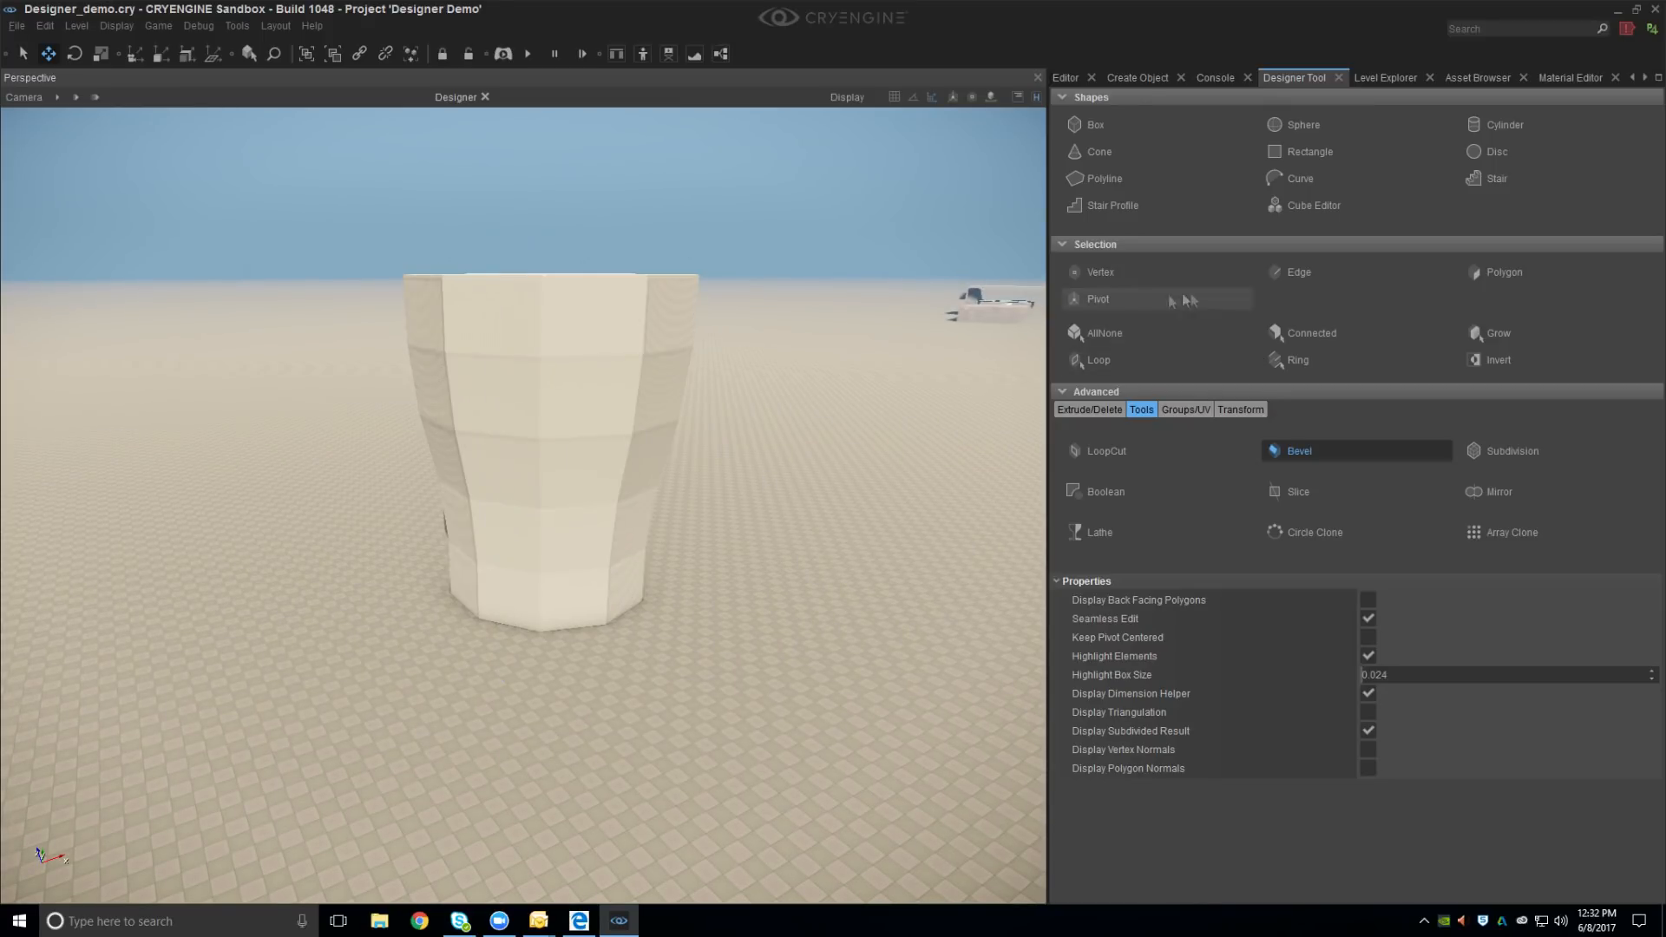
Bevel the two upper edge loops created by the first bevel to round the profile further
click(1299, 272)
click(562, 437)
ctrl+click(564, 356)
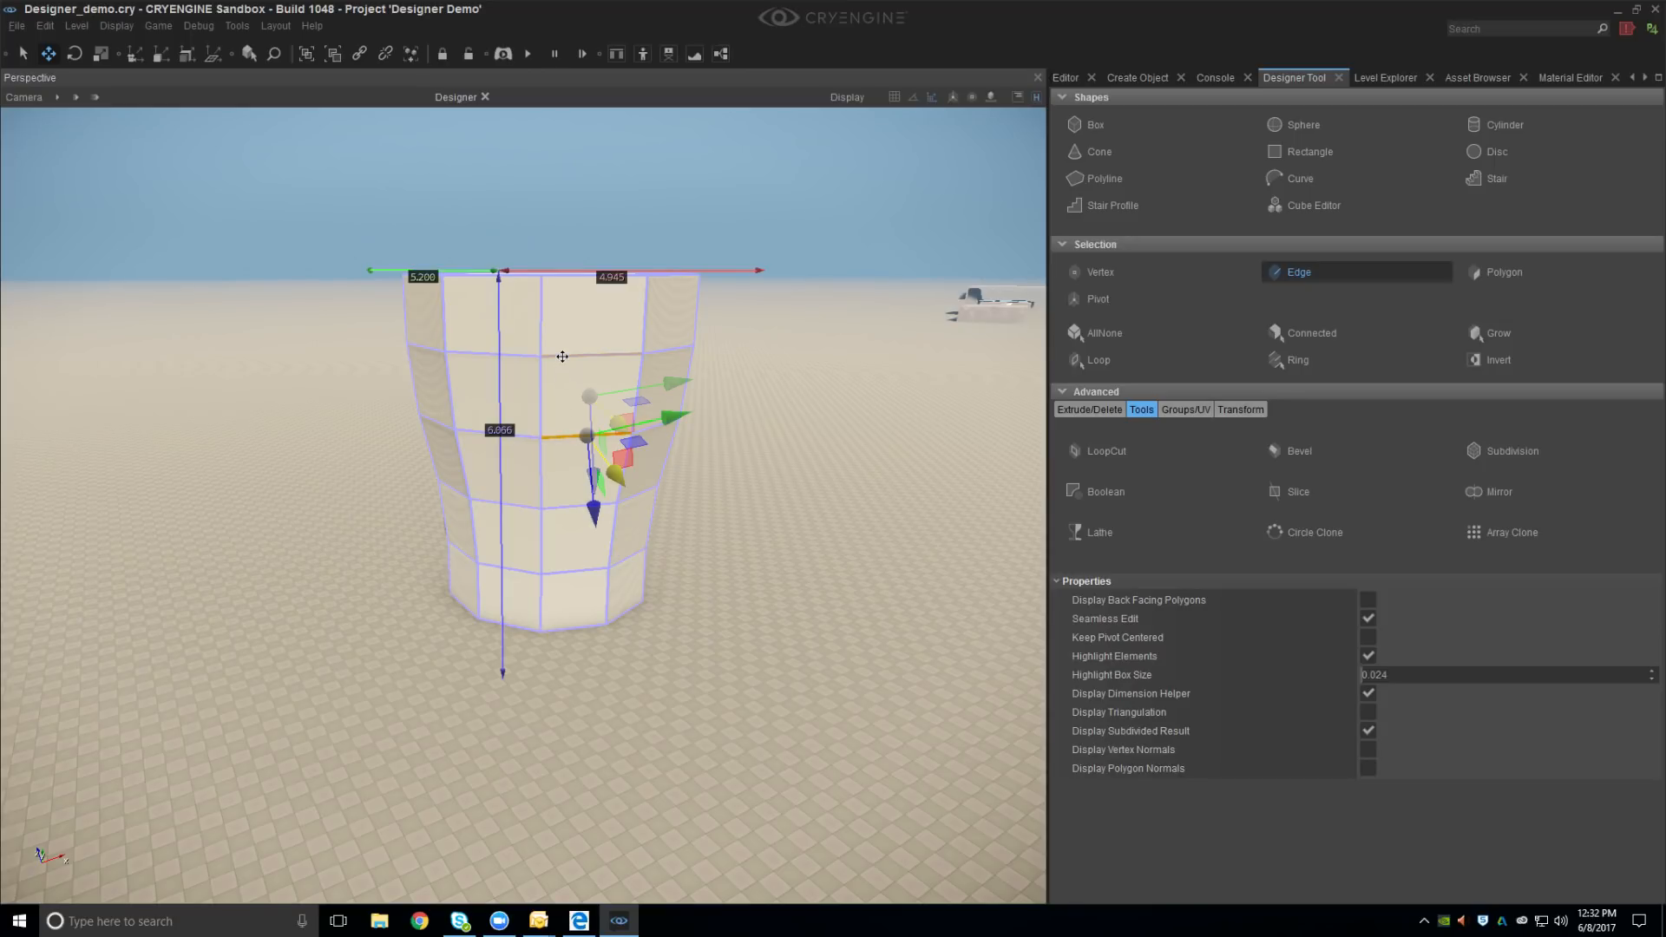
click(1126, 358)
click(1296, 449)
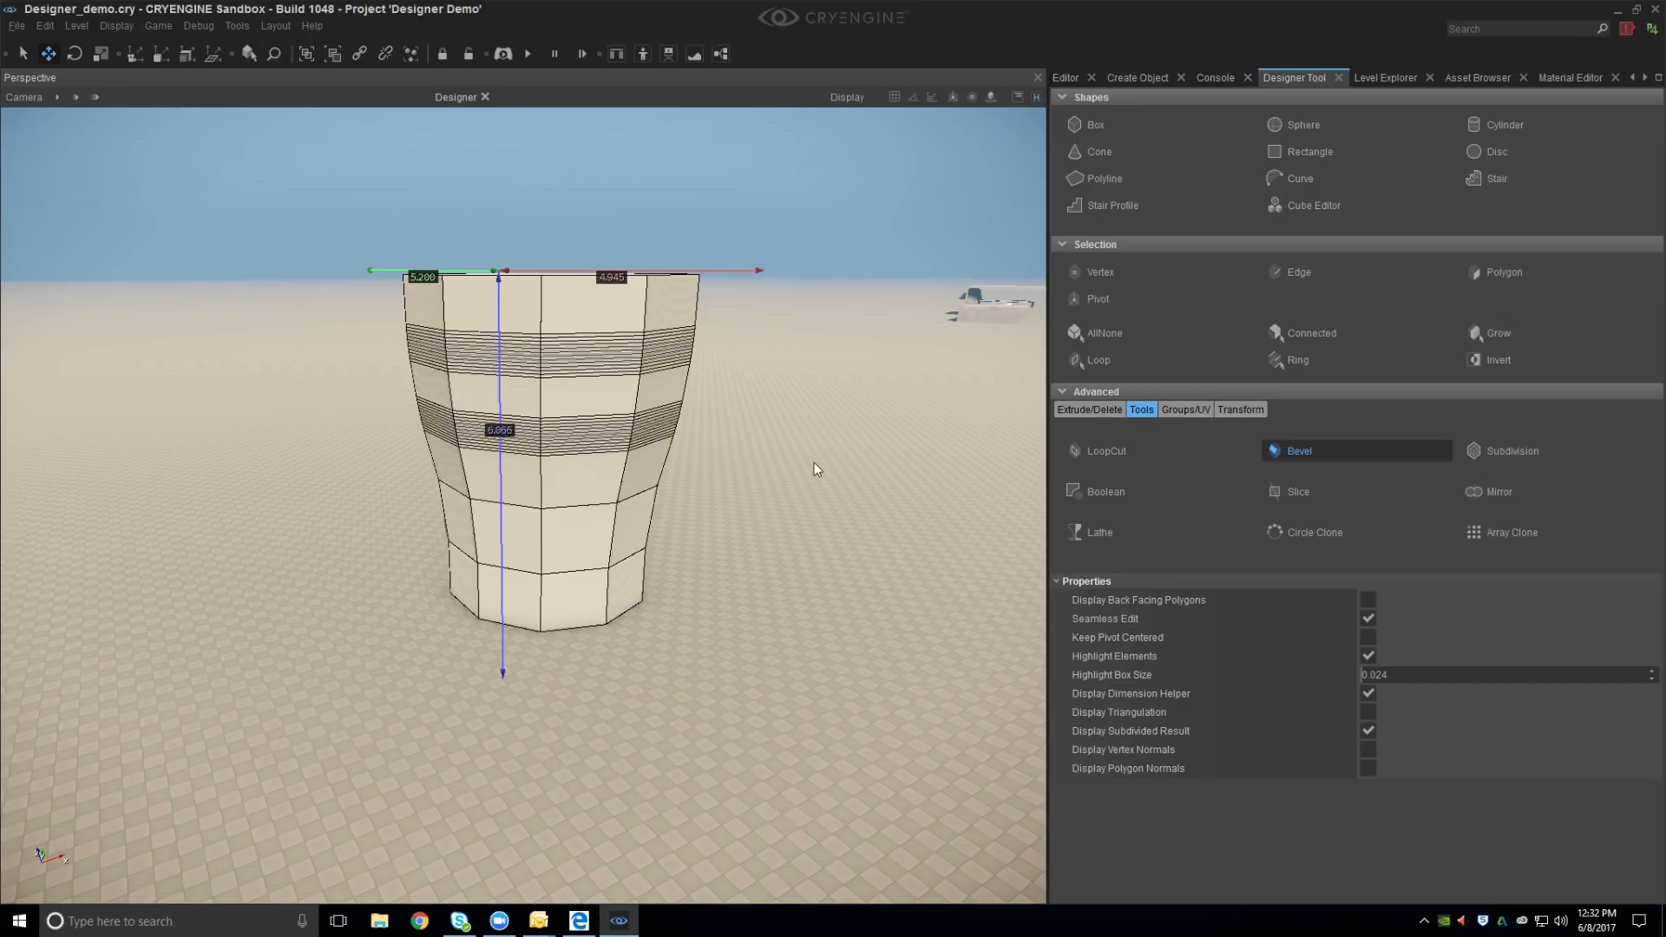
Move the side edge loop nearest the top up along the body, closer to the rim
right_drag(788, 518, 809, 517)
middle_drag(772, 533, 816, 564)
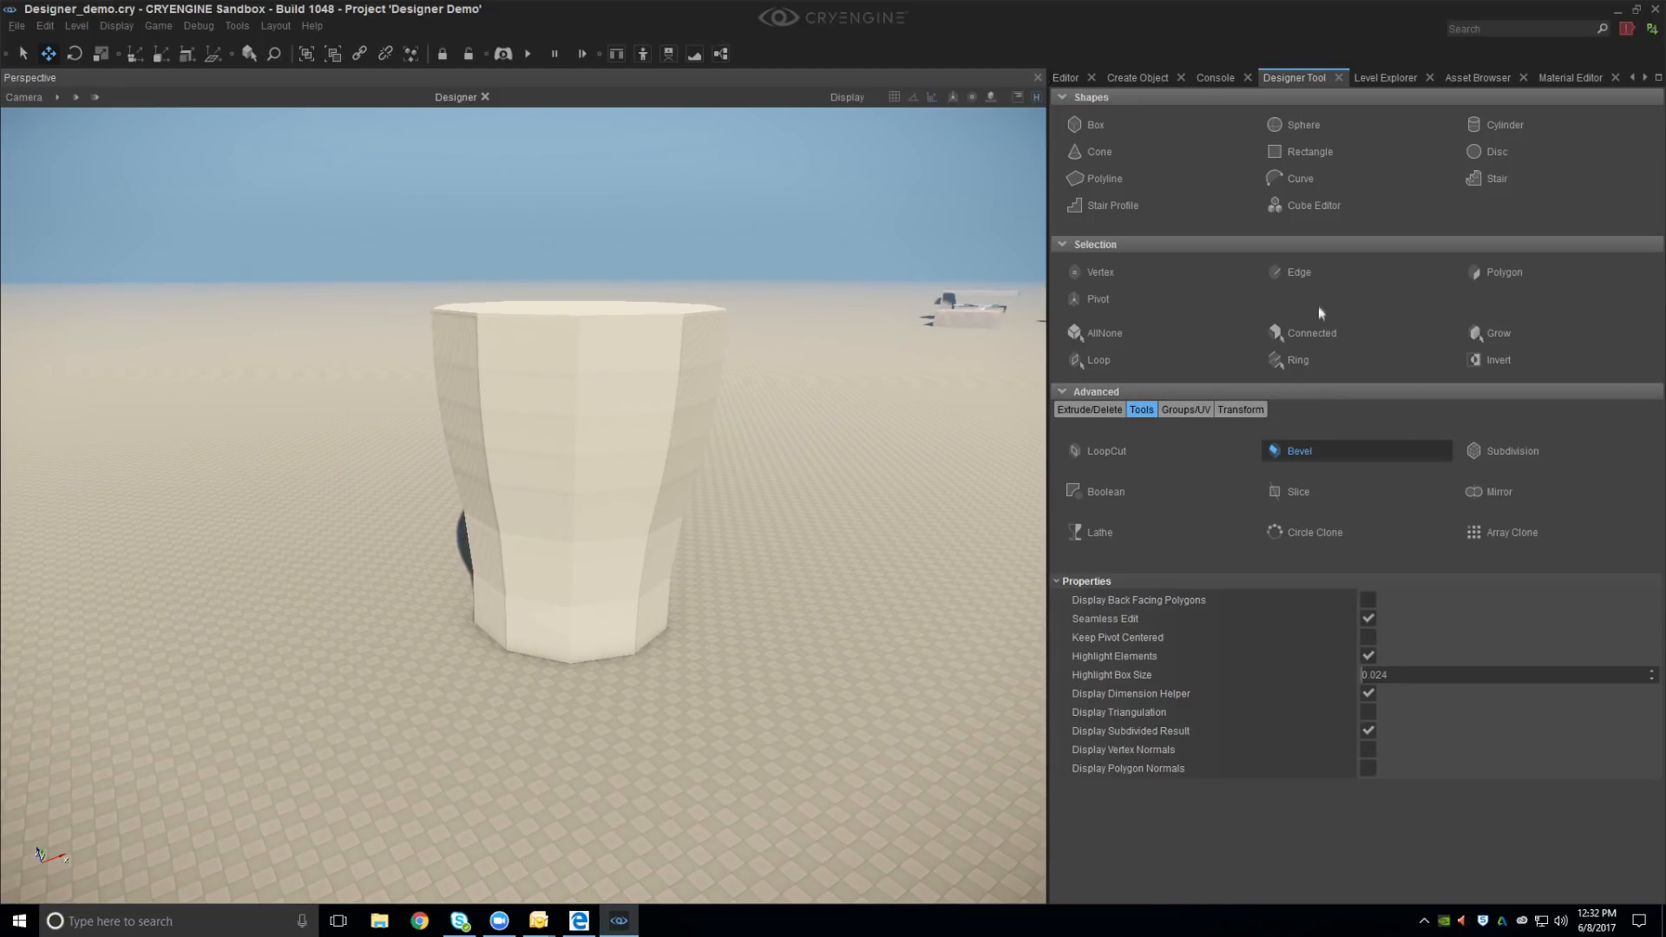
click(1319, 275)
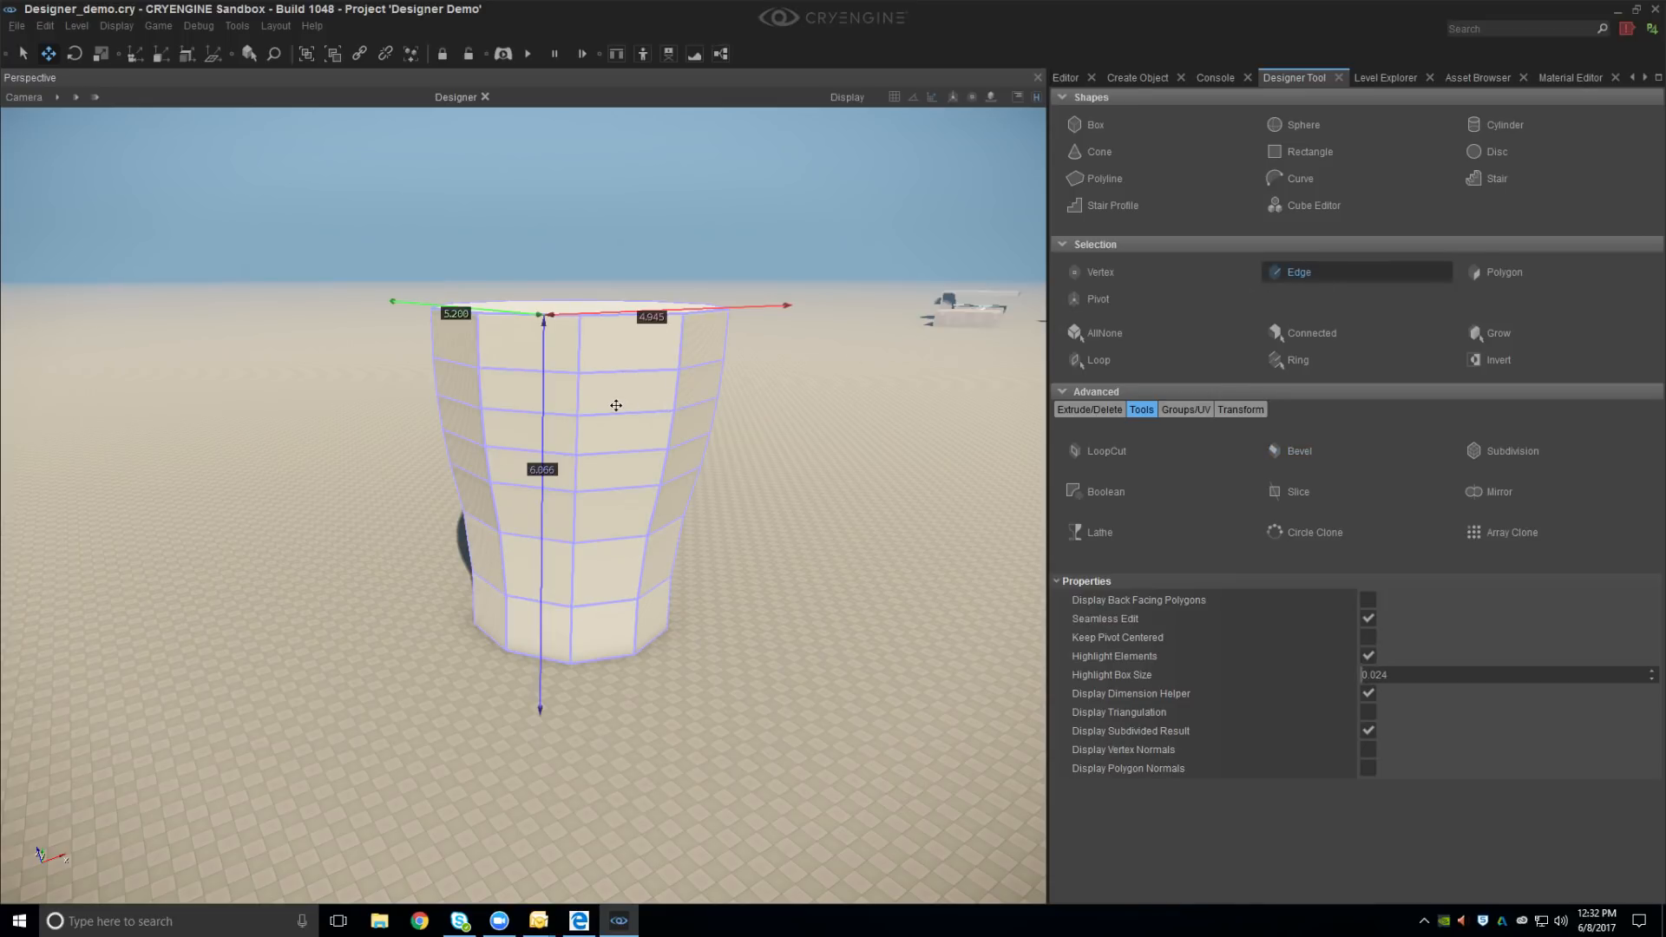
right_drag(616, 406, 614, 407)
middle_drag(633, 512, 571, 659)
alt+middle_drag(571, 660, 807, 546)
scroll(650, 567, up, 2)
middle_drag(596, 519, 607, 505)
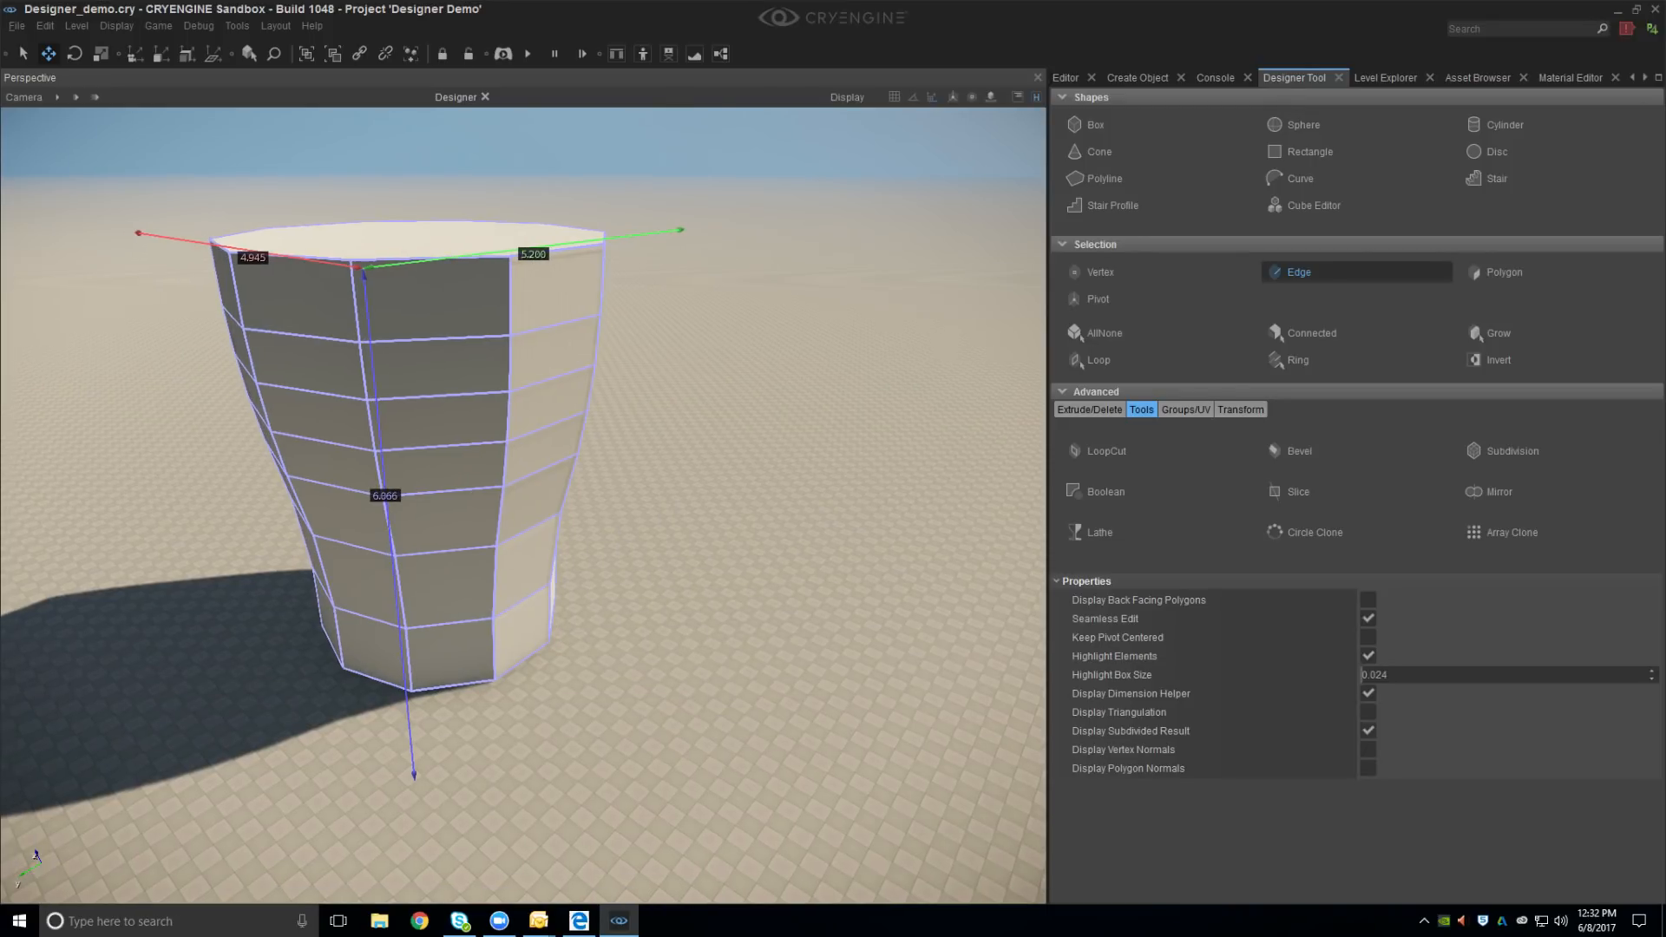
click(582, 330)
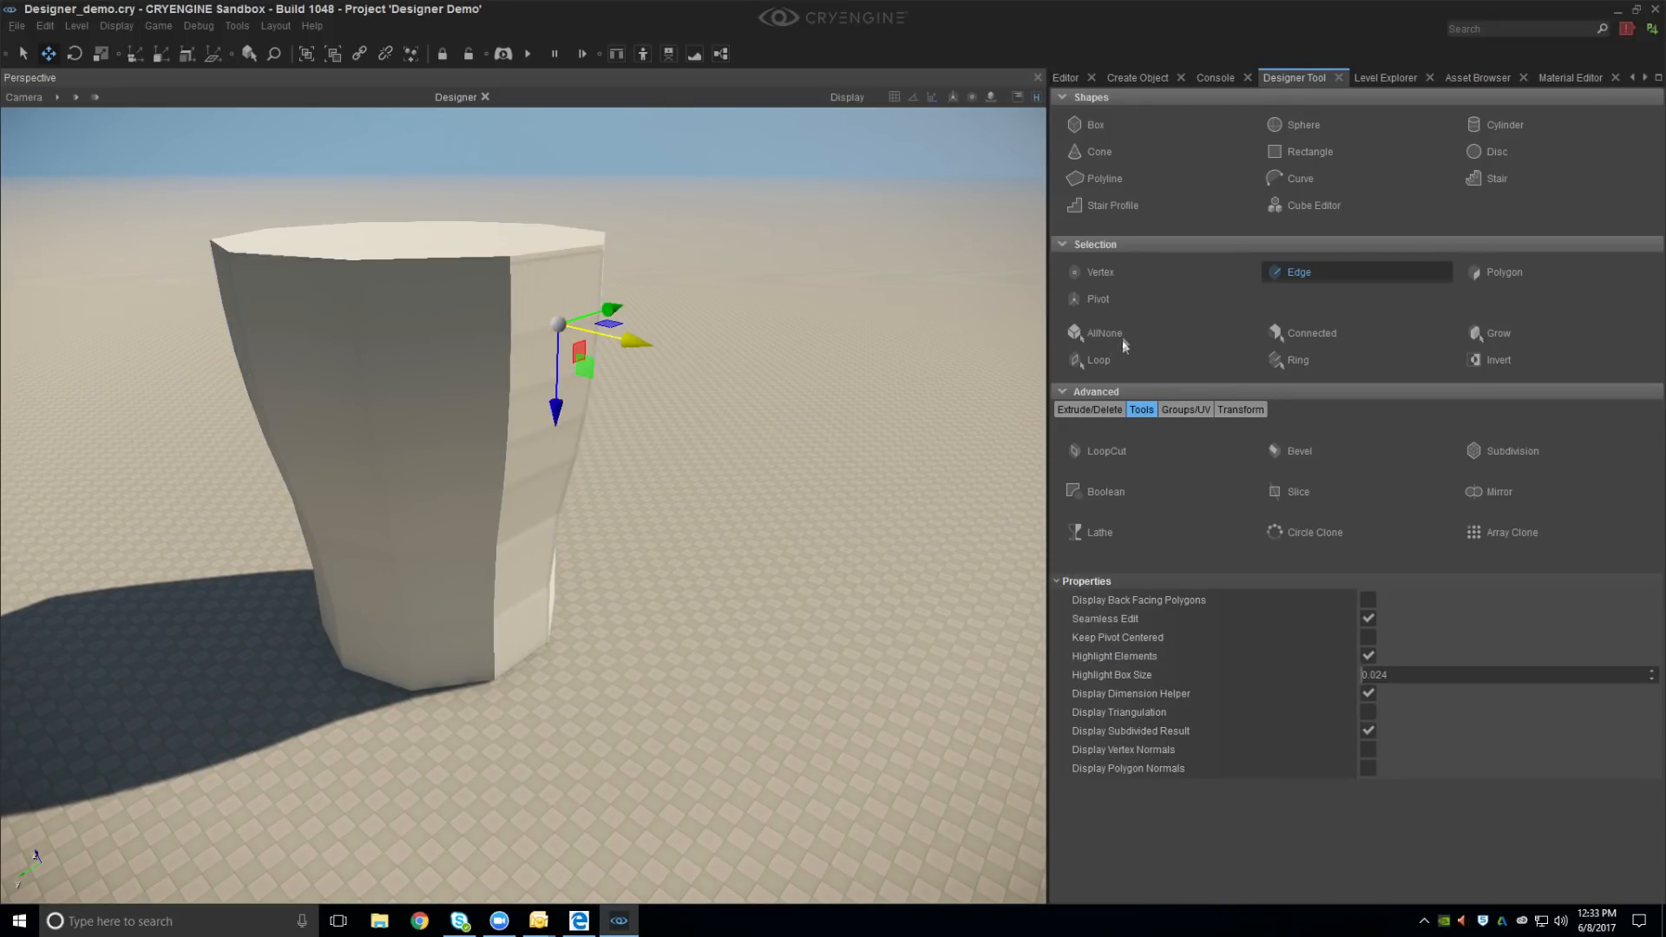
click(1135, 361)
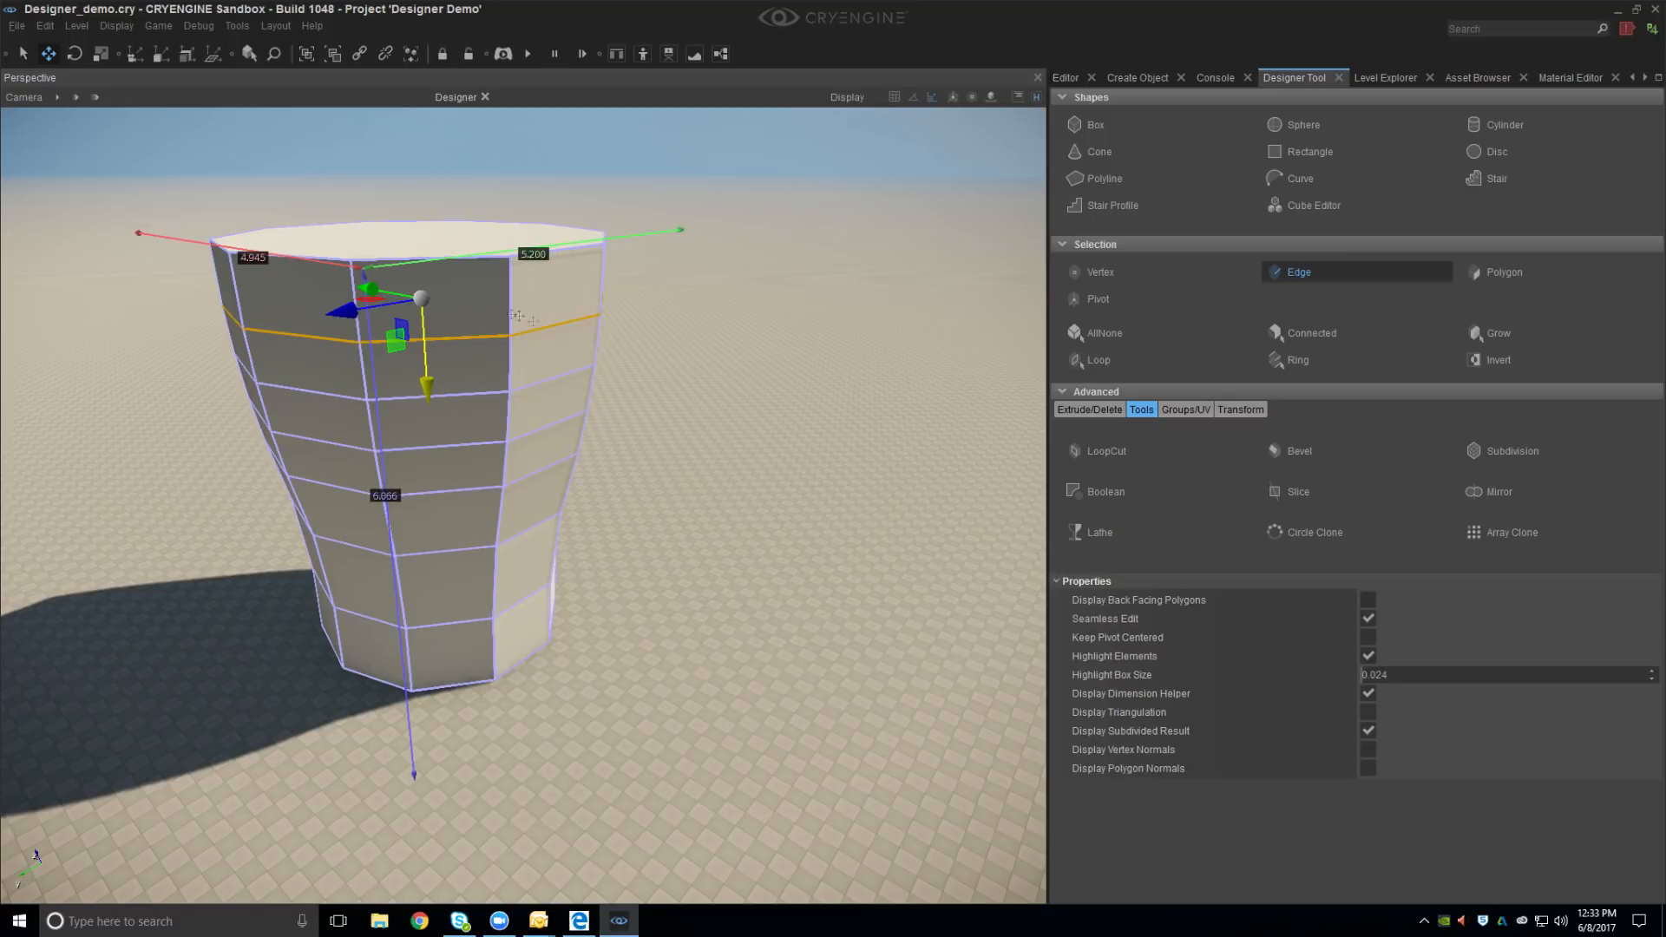
drag(426, 377, 436, 321)
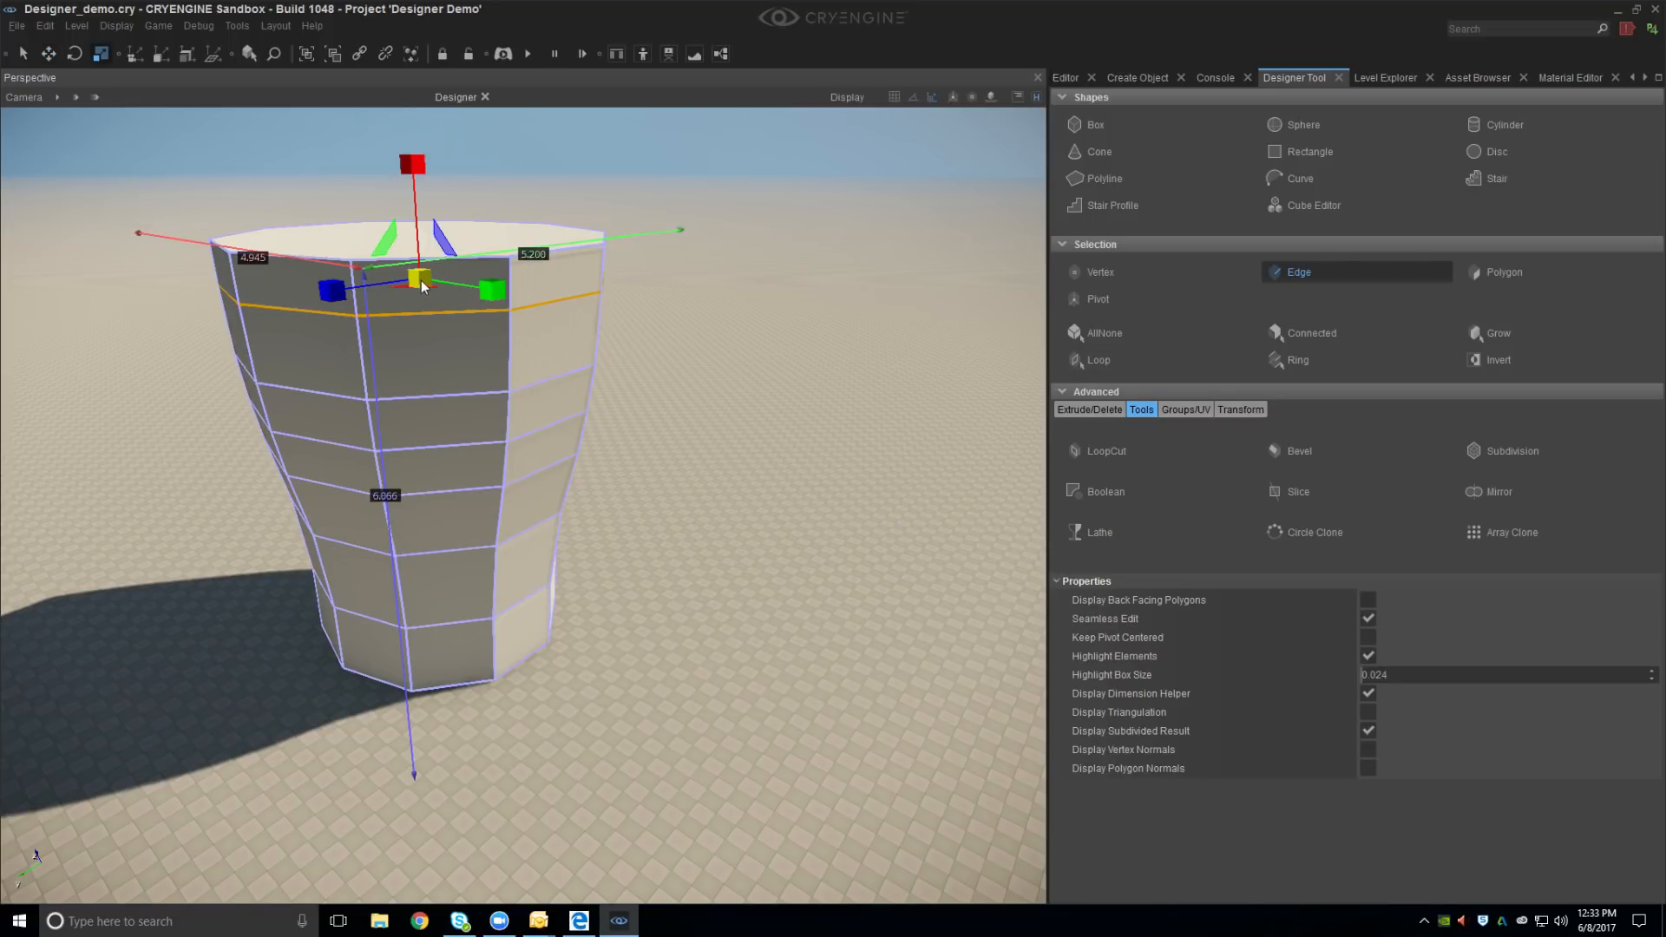
key(r)
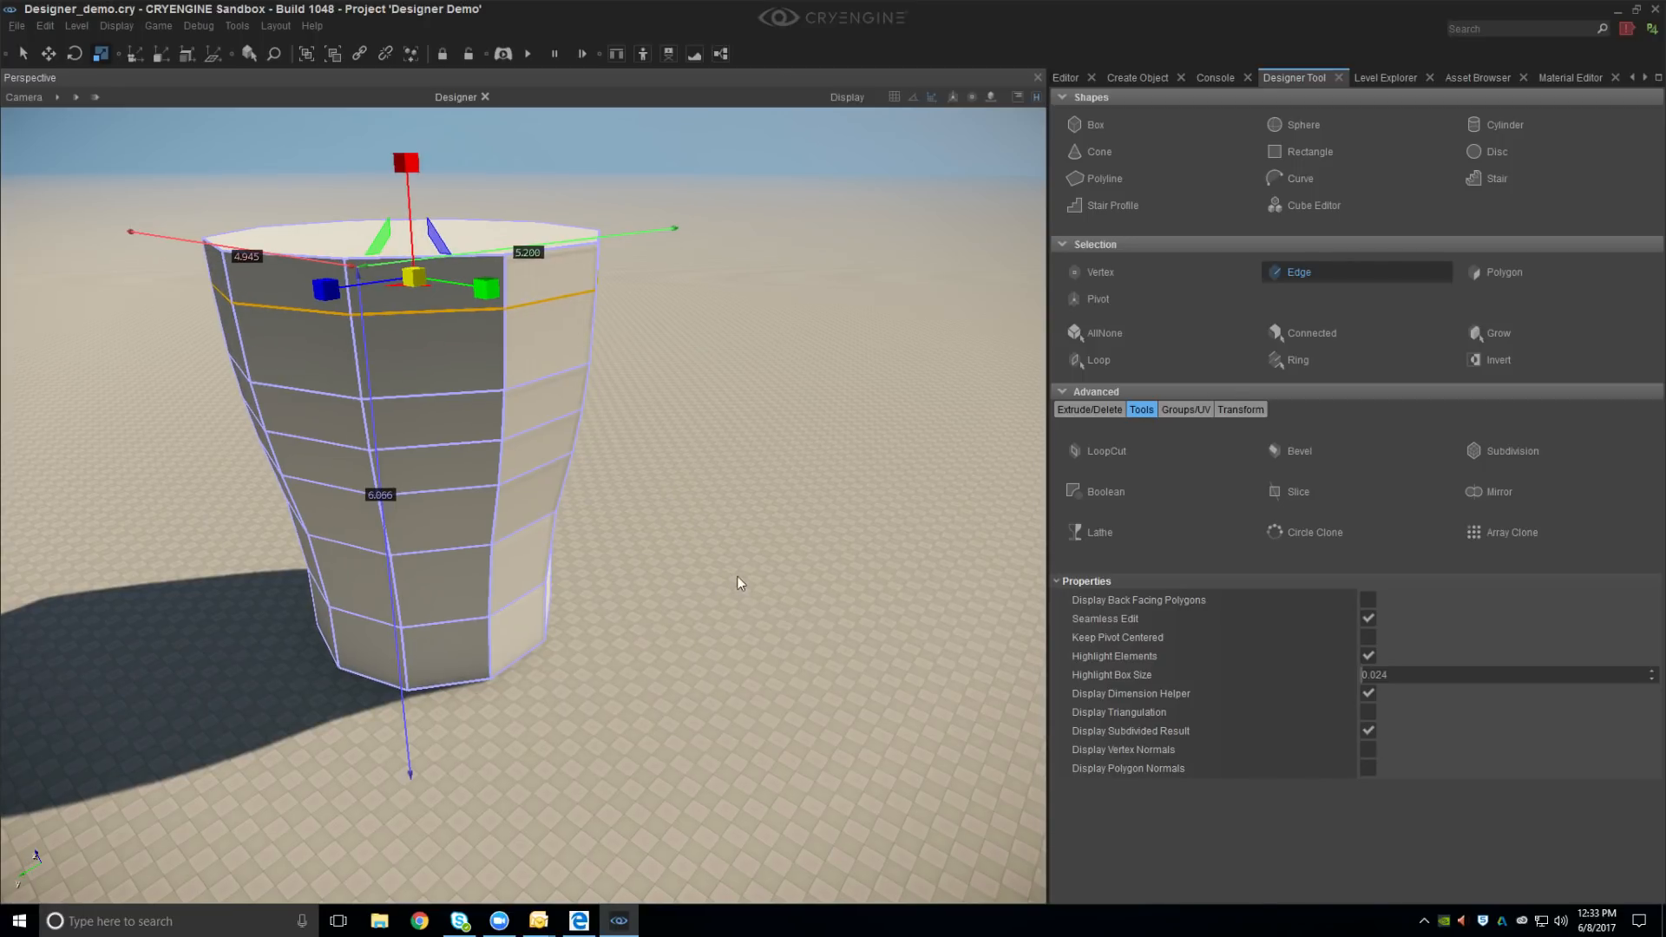
key(w)
drag(415, 247, 414, 253)
Extrude the top polygon and the third polygon down in one side column outward together as two separate blocks
click(1487, 272)
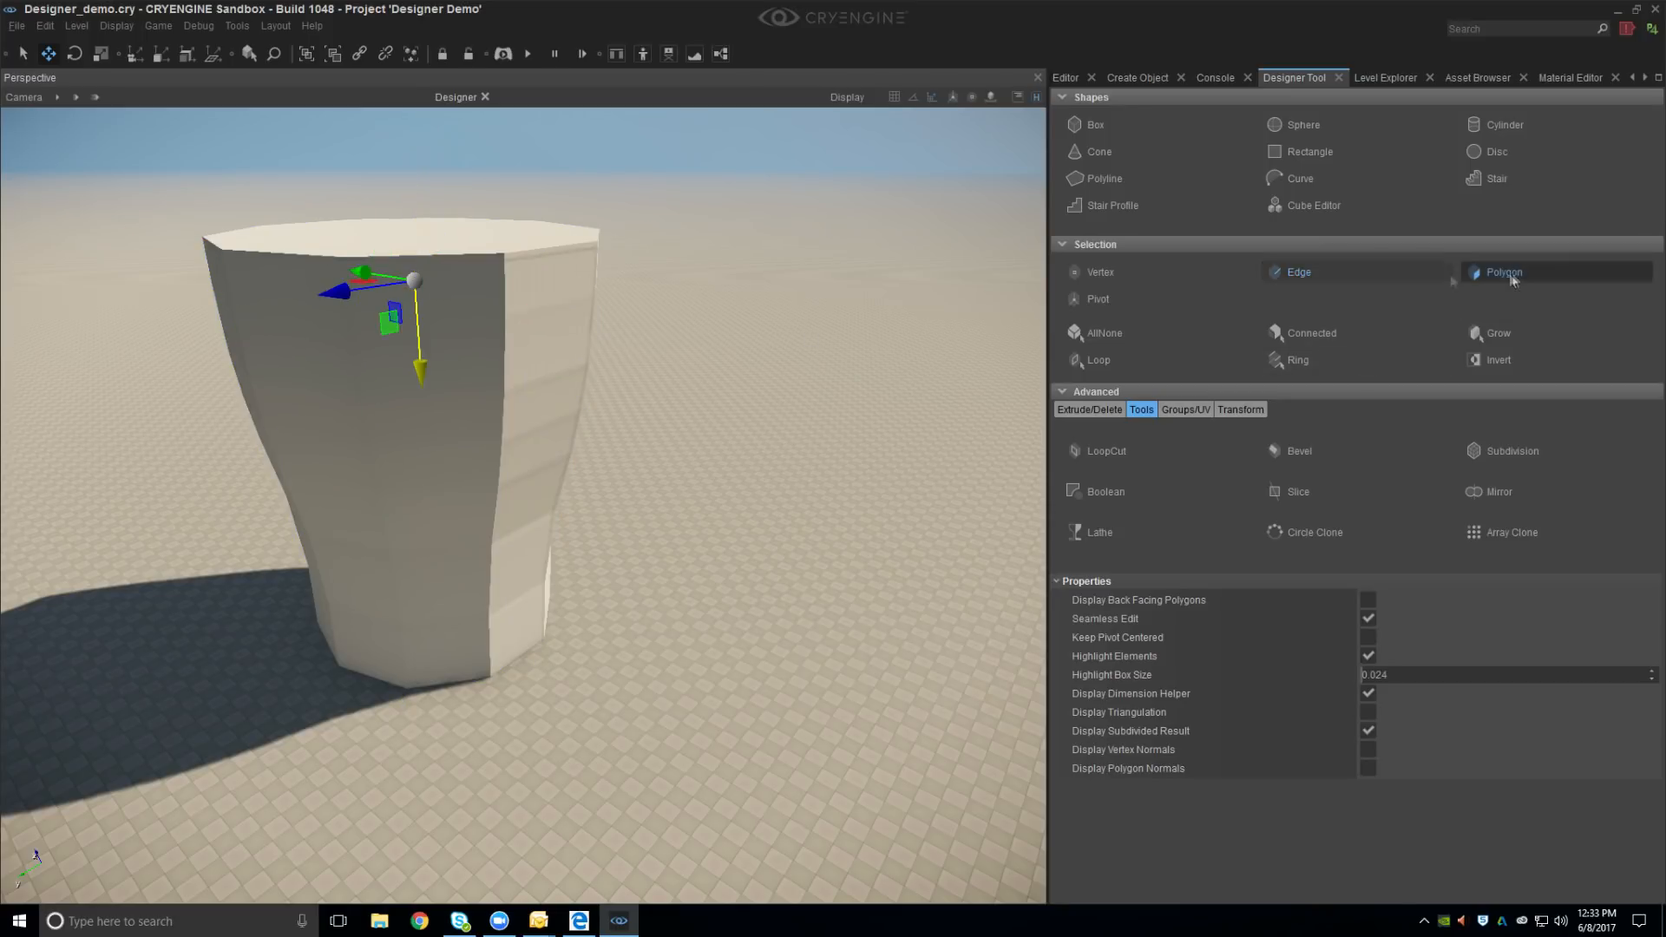
click(584, 281)
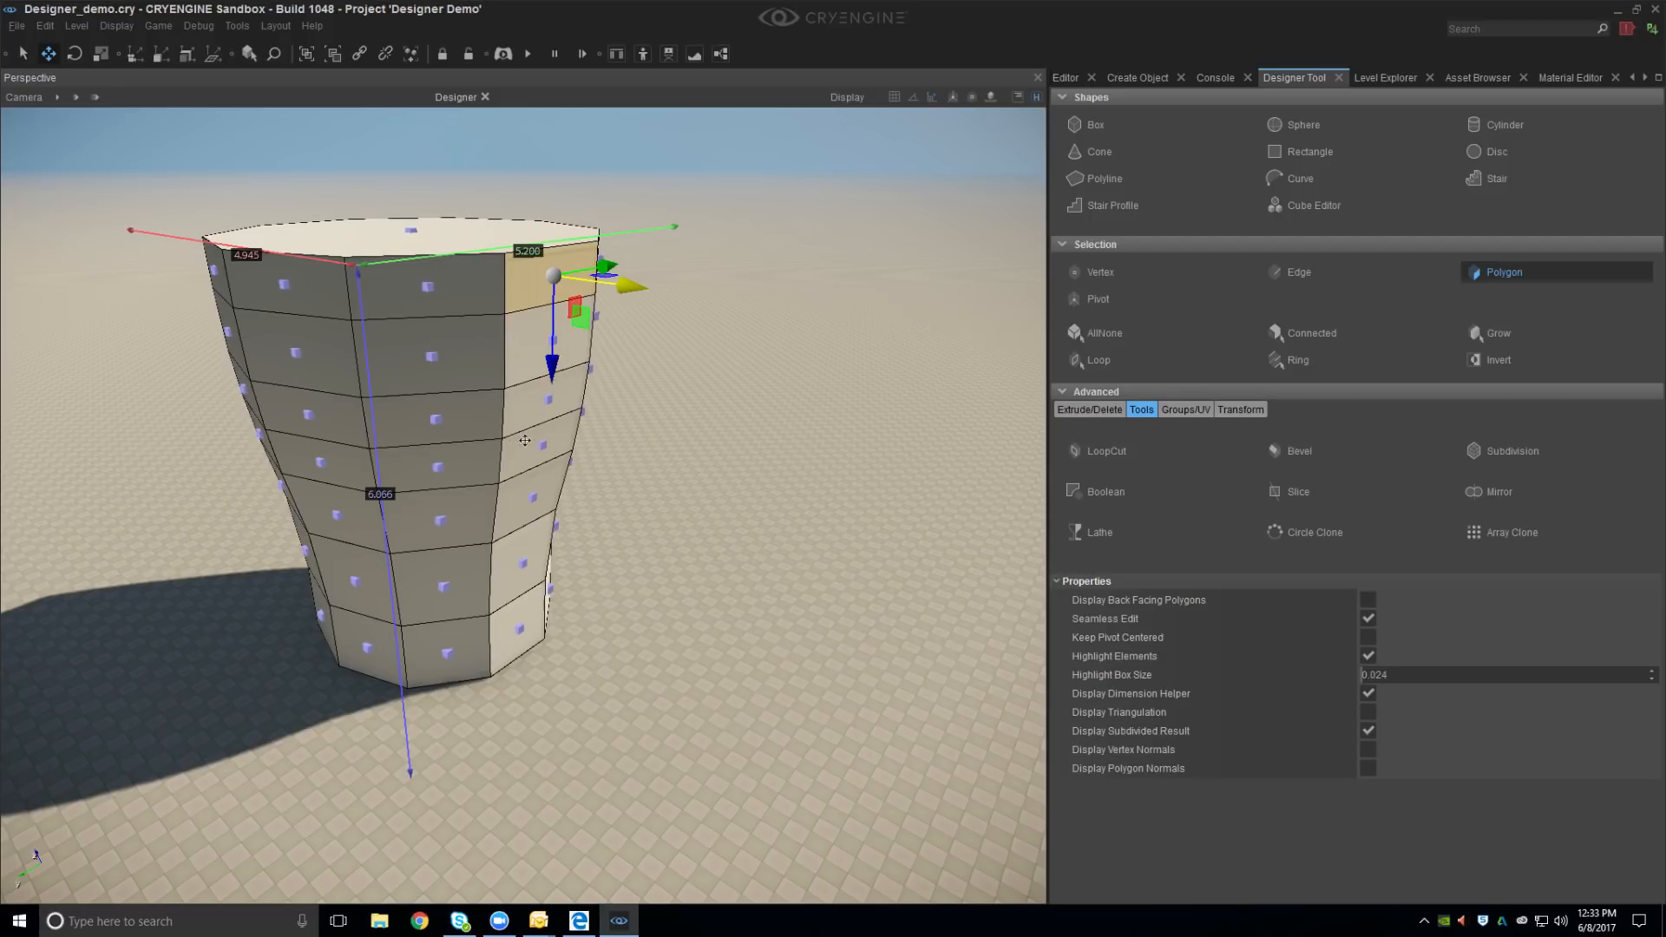
ctrl+click(546, 404)
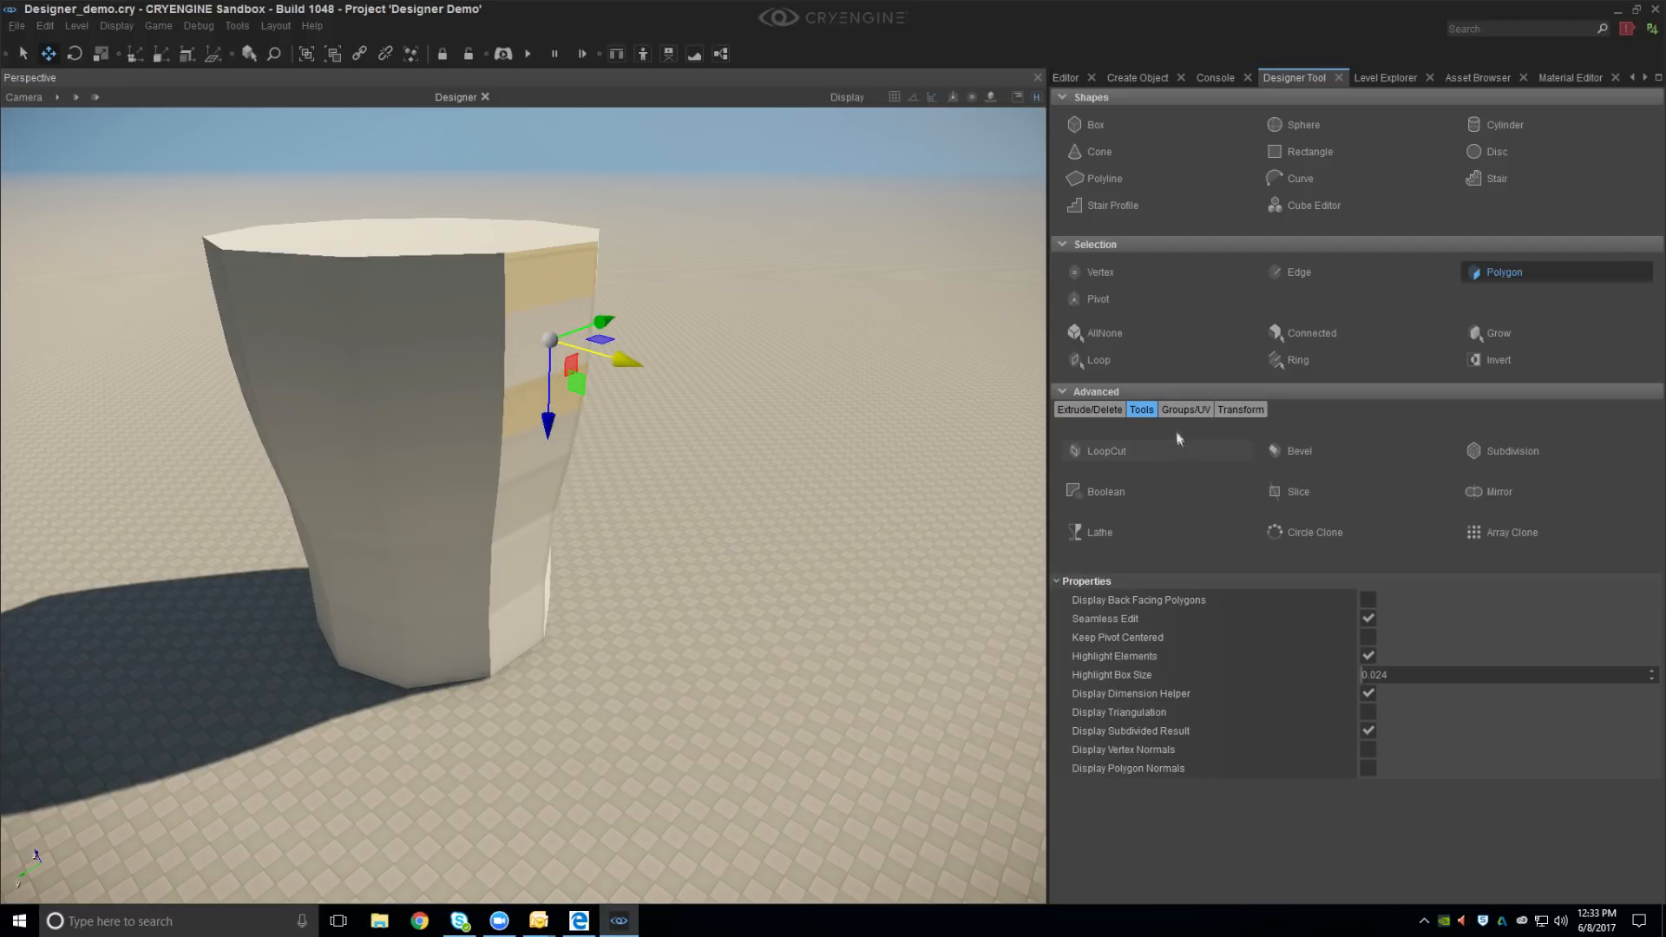
click(1090, 410)
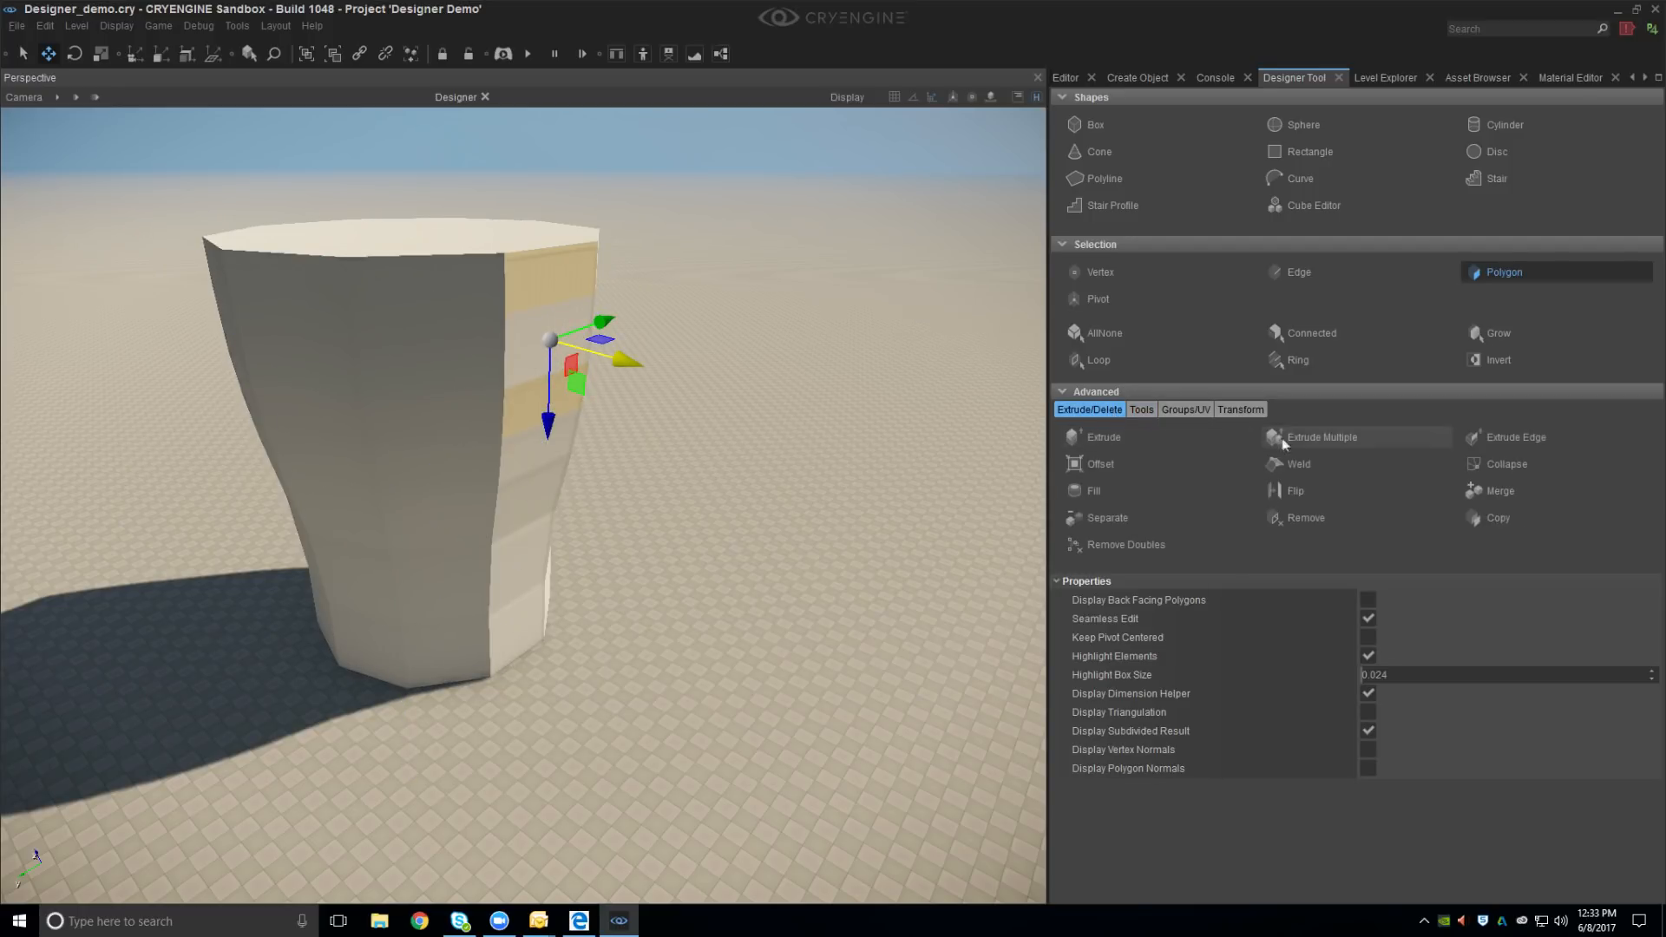
click(1319, 436)
drag(659, 380, 737, 408)
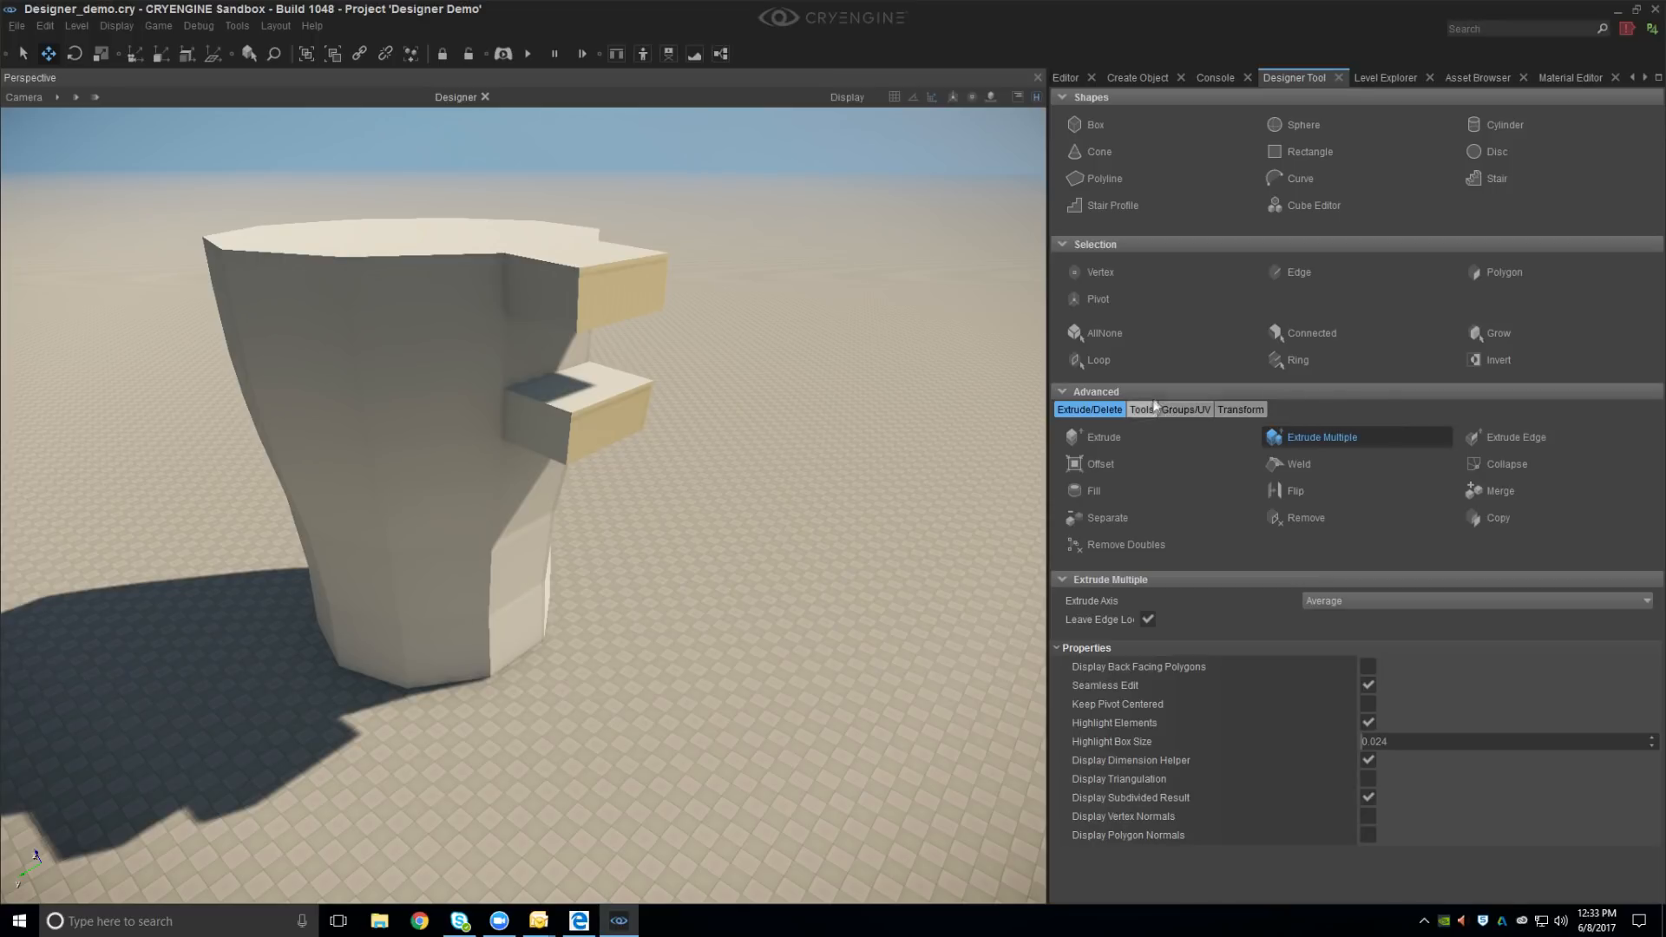
Move the facing outer edges of the two extruded blocks toward the body to slant their end faces, and delete those end faces
click(1296, 272)
click(588, 409)
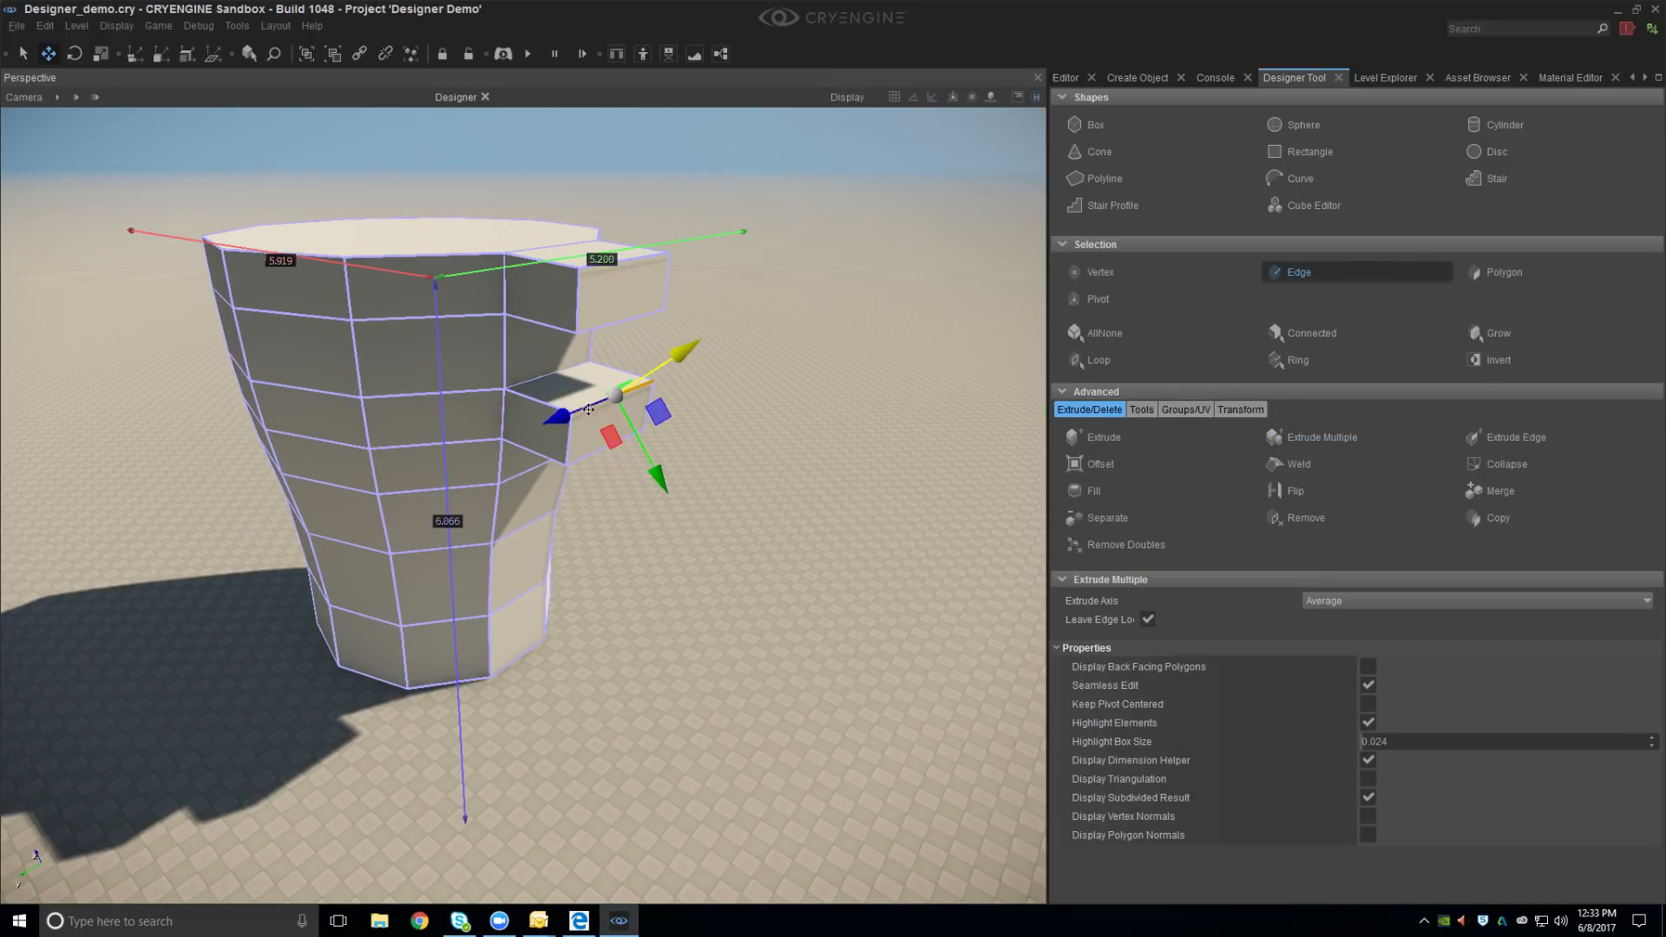
click(213, 53)
drag(601, 355, 572, 345)
click(1485, 276)
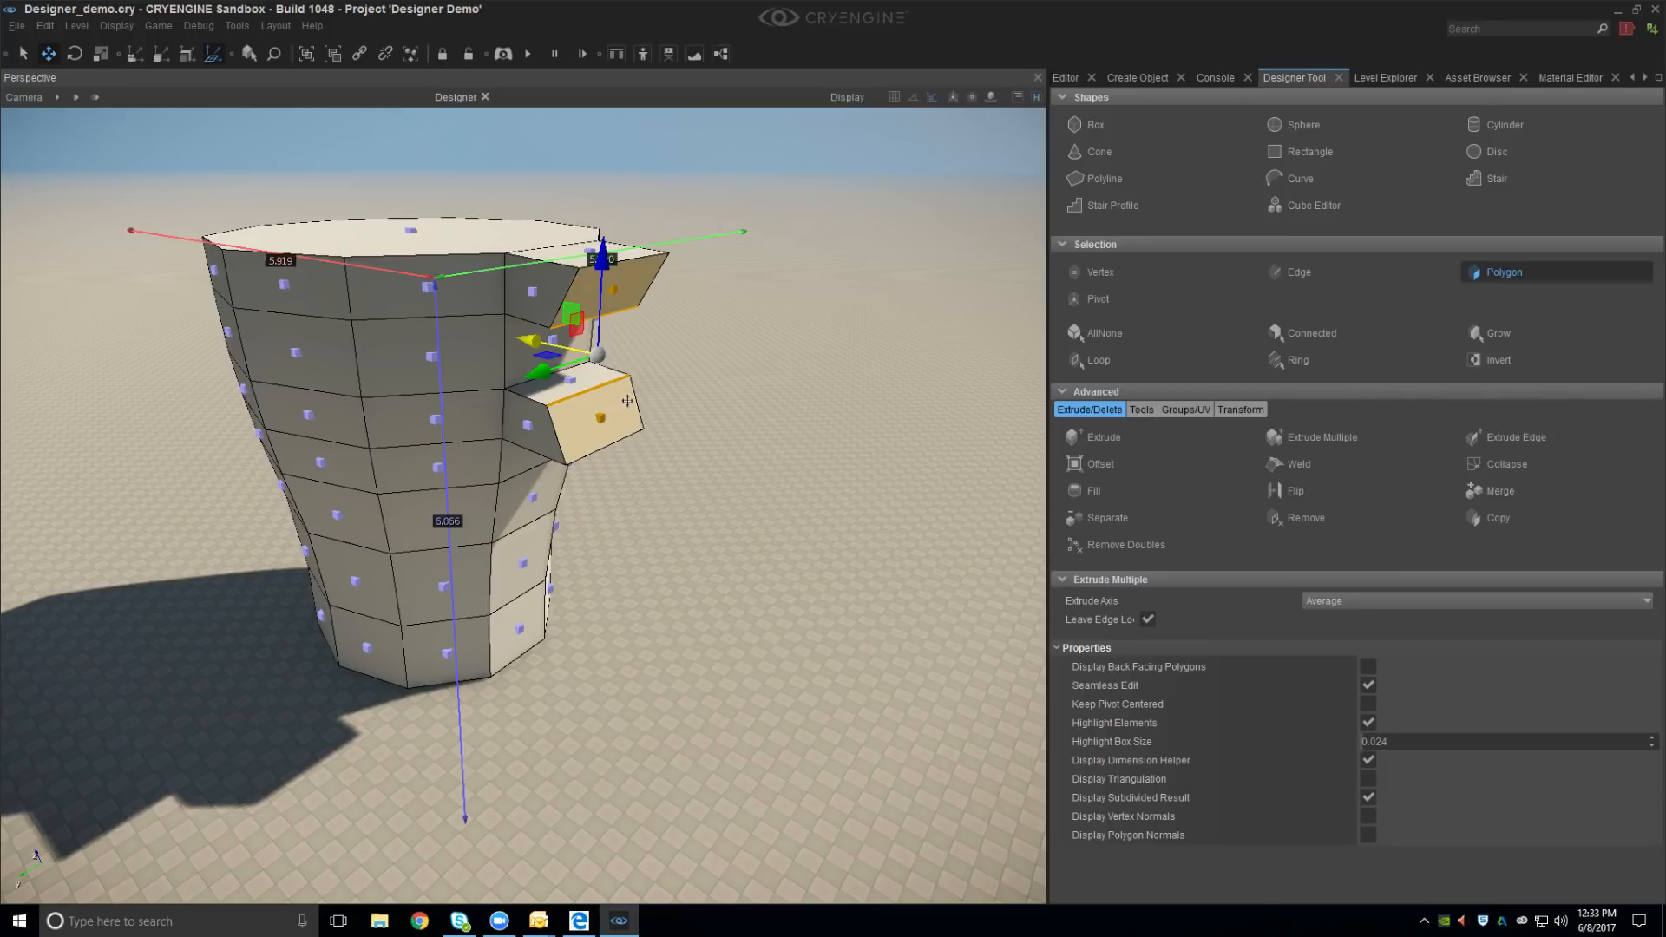
key(Escape)
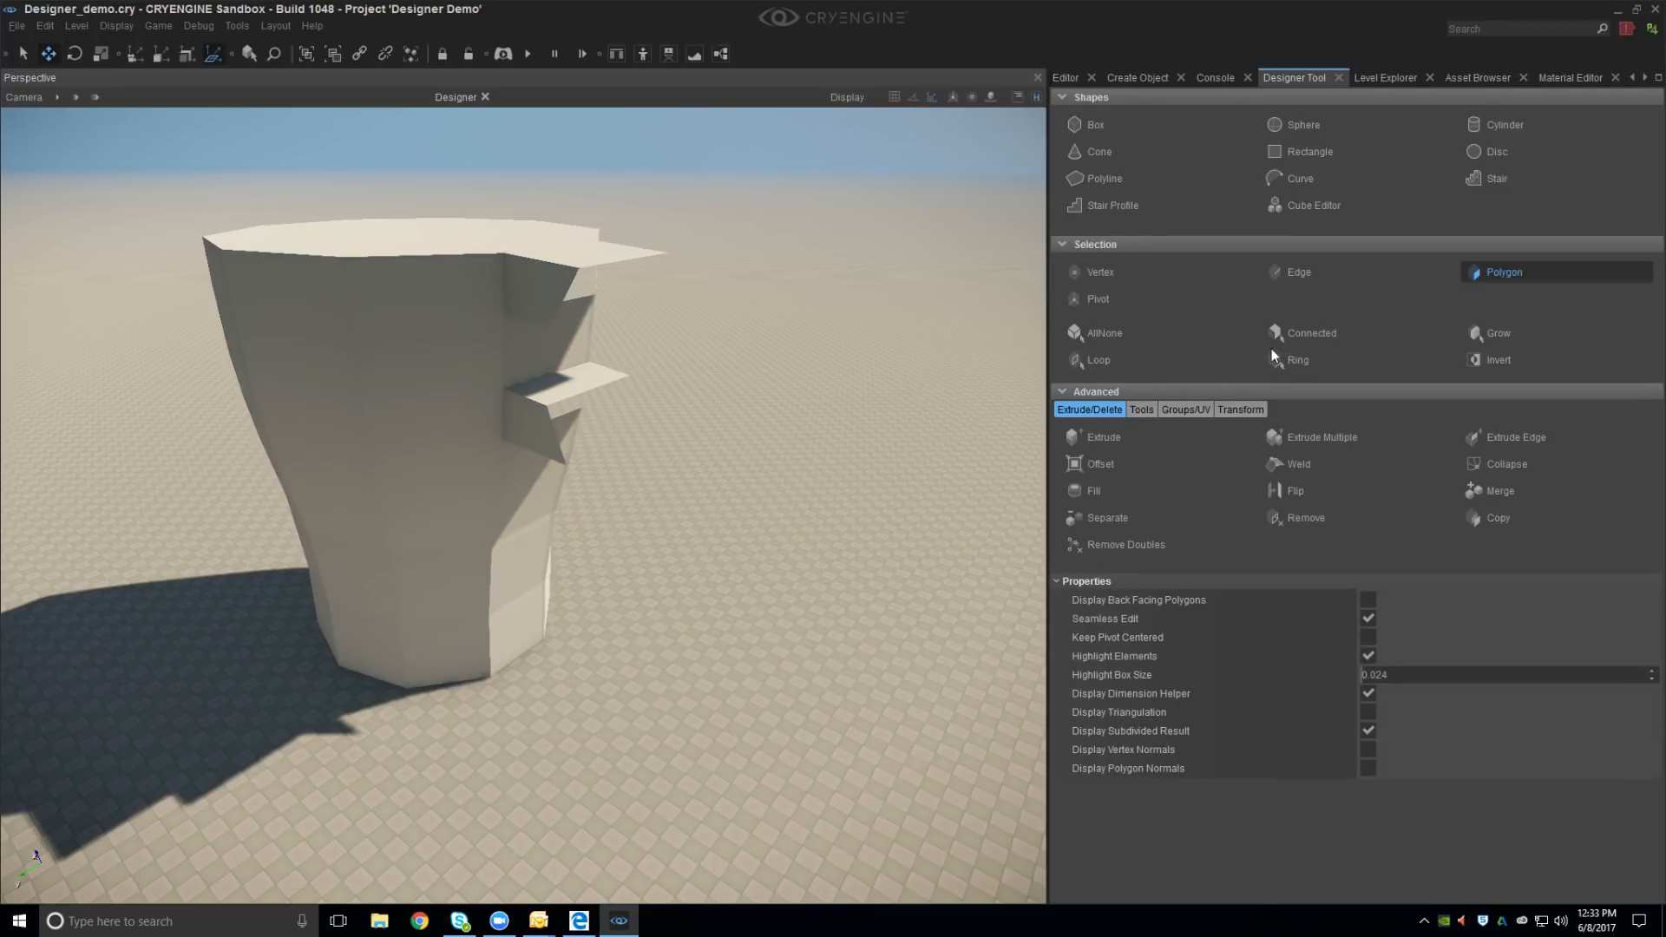
Fill the gap between the two open blocks on the near side and the outer side to join them into a handle
click(1314, 273)
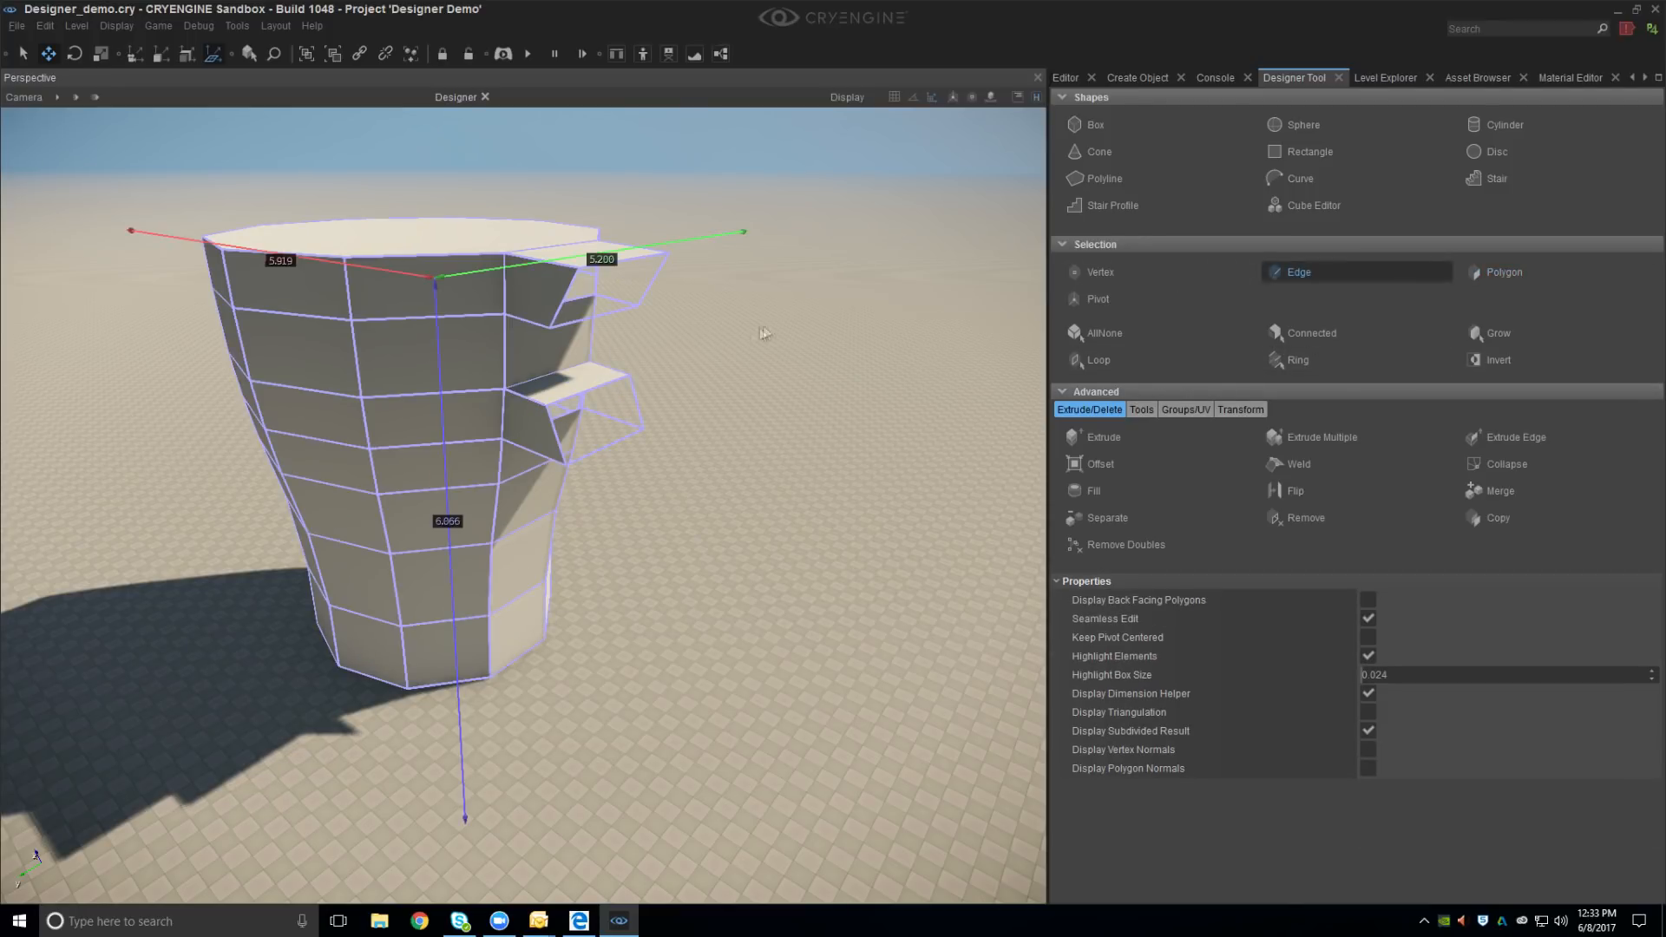
click(568, 295)
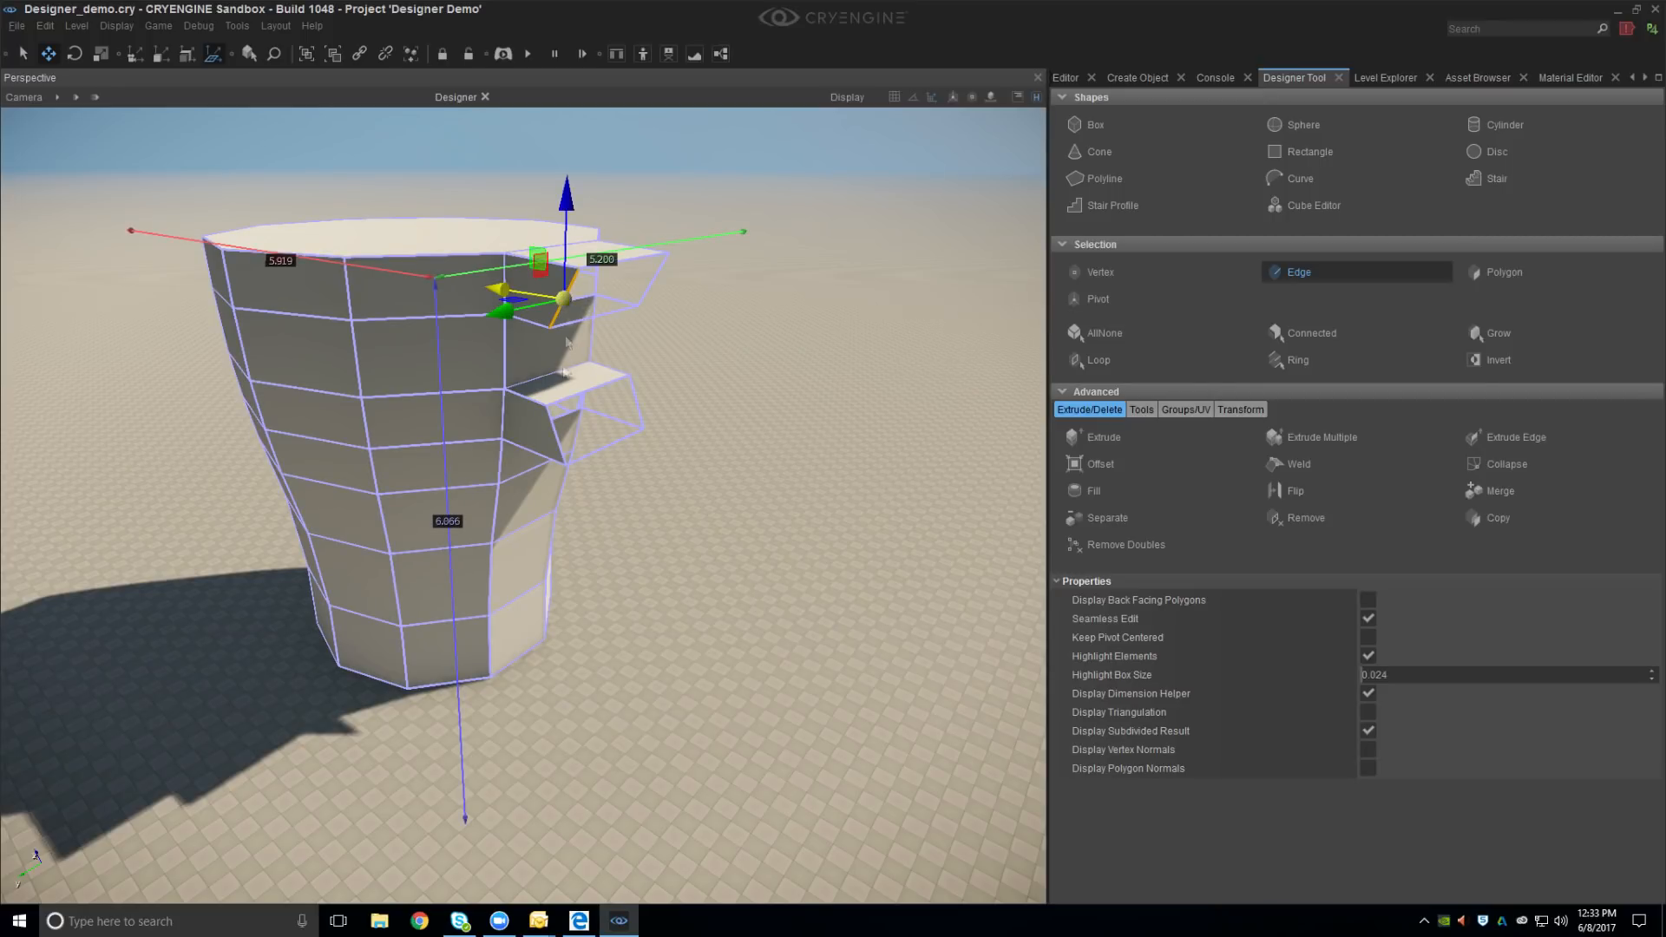
click(551, 428)
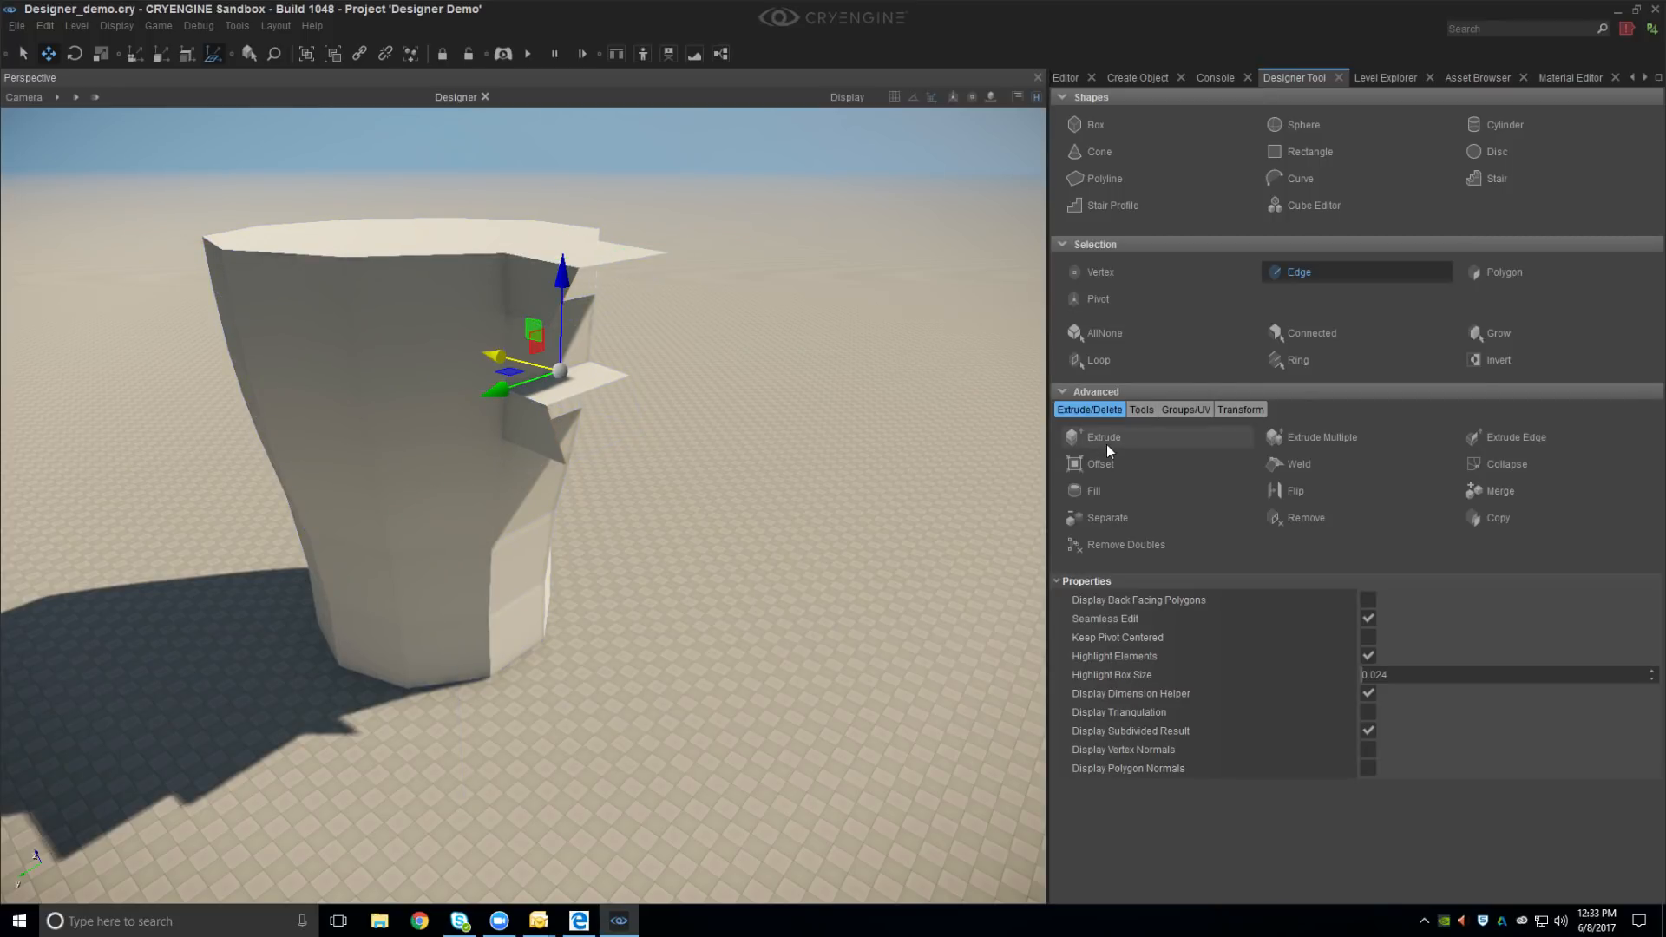
click(1109, 492)
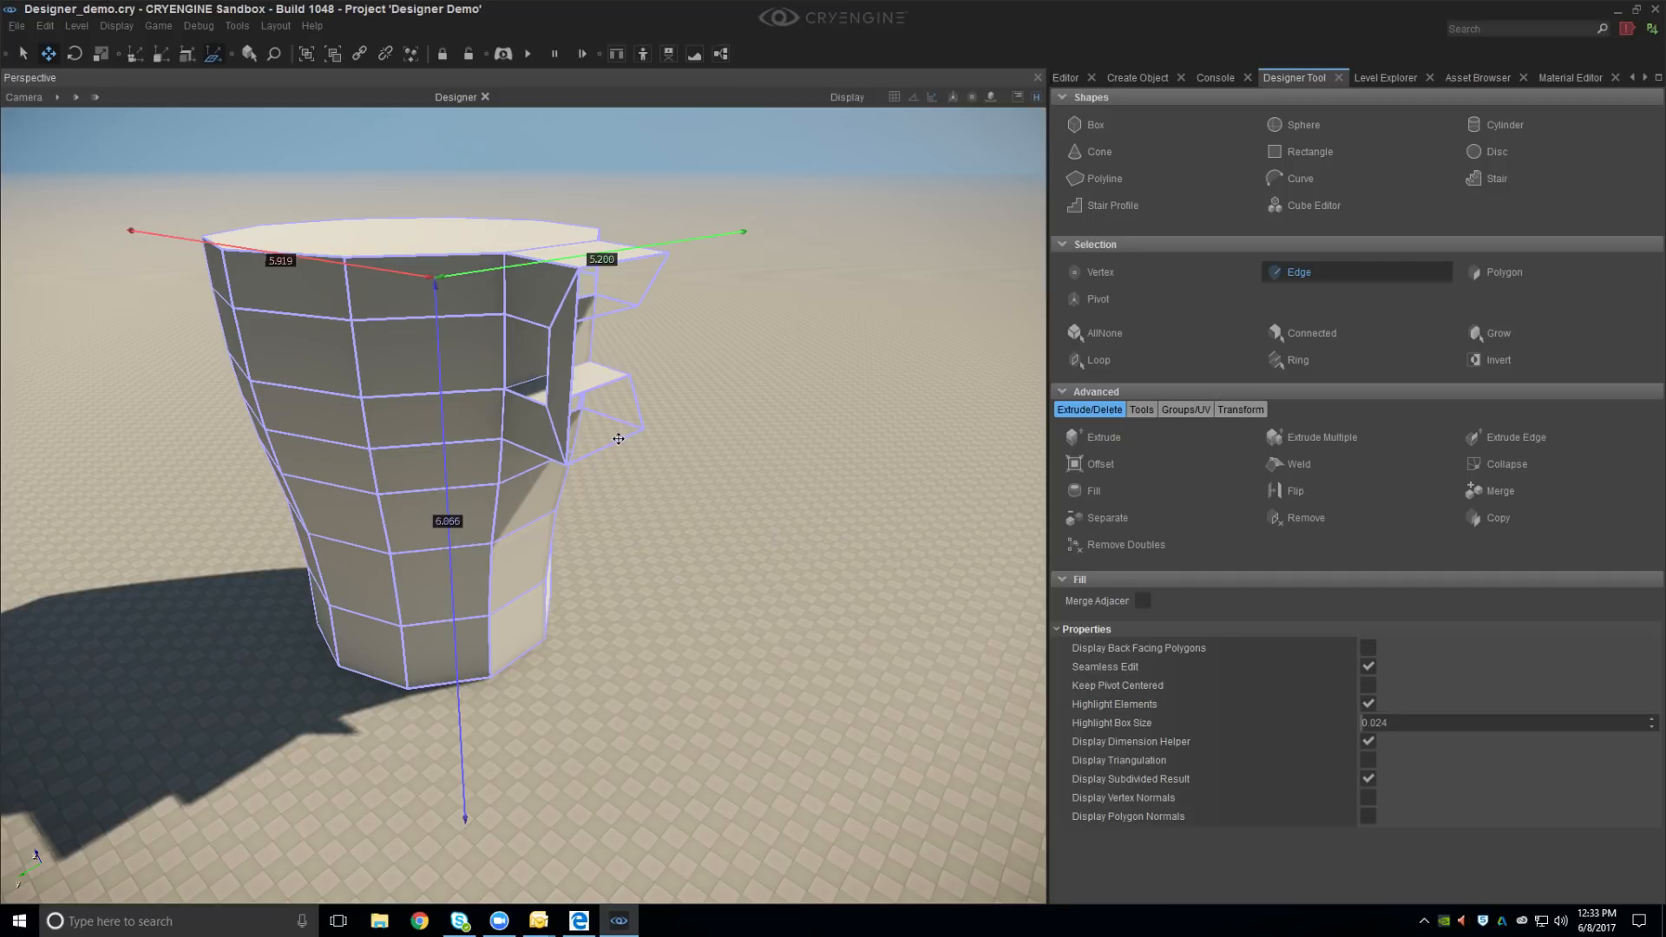
click(617, 439)
click(1095, 491)
Fill the remaining far side and inner side between the two blocks to close the handle's upright section
alt+middle_drag(684, 506, 647, 498)
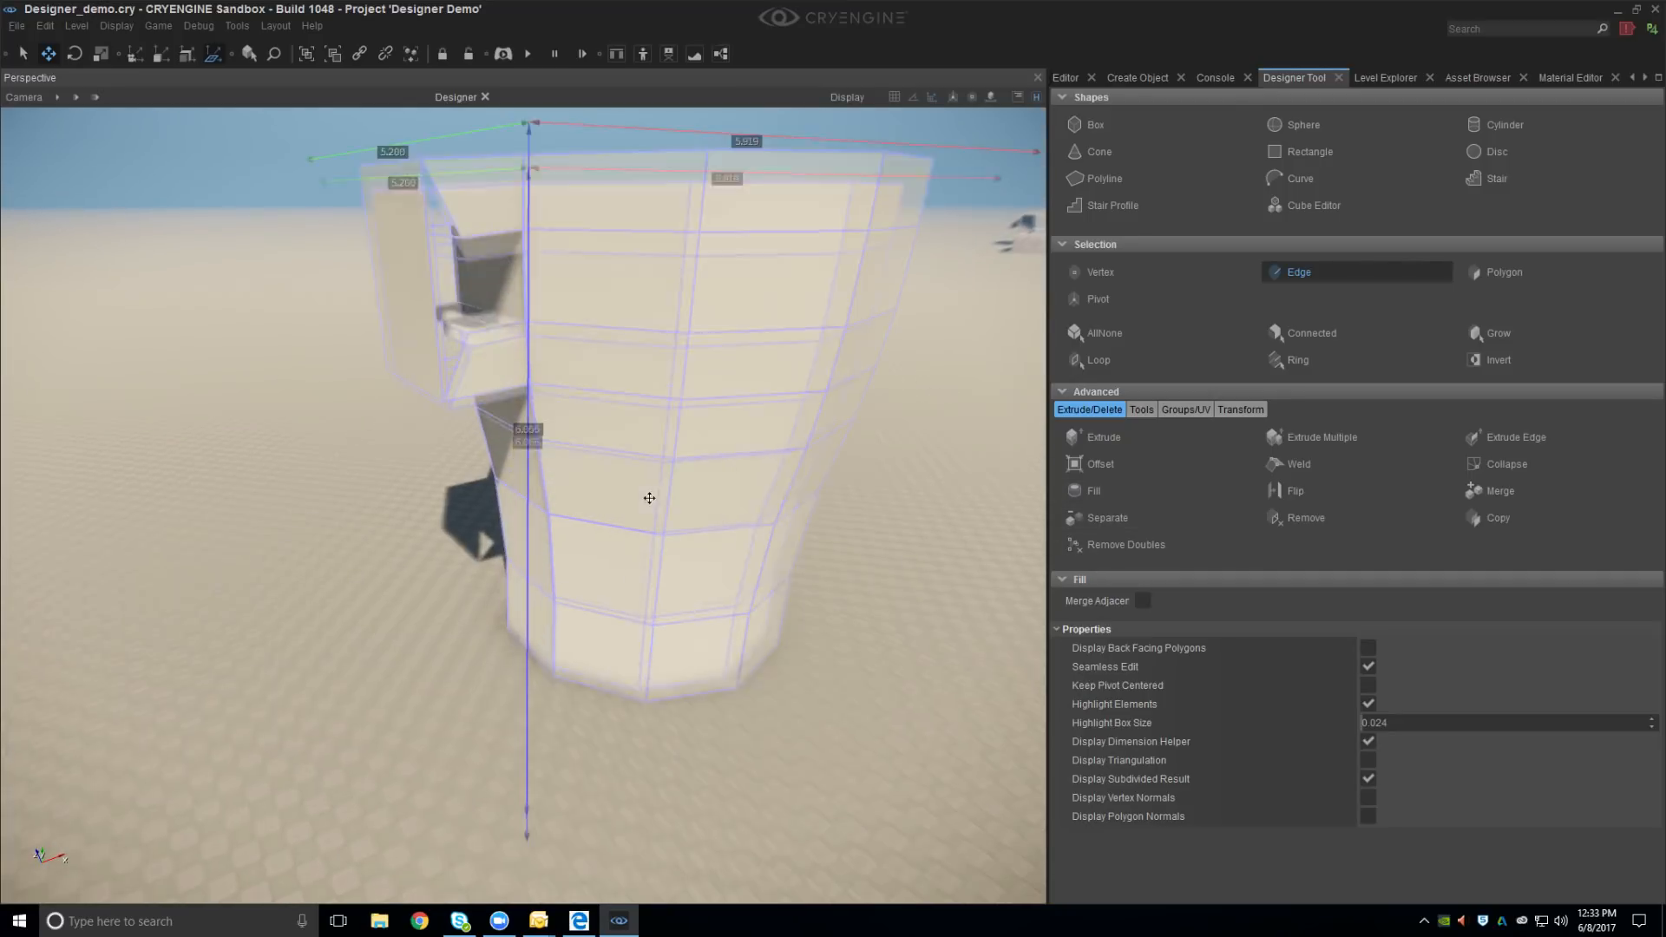
click(453, 360)
alt+middle_drag(607, 491, 566, 486)
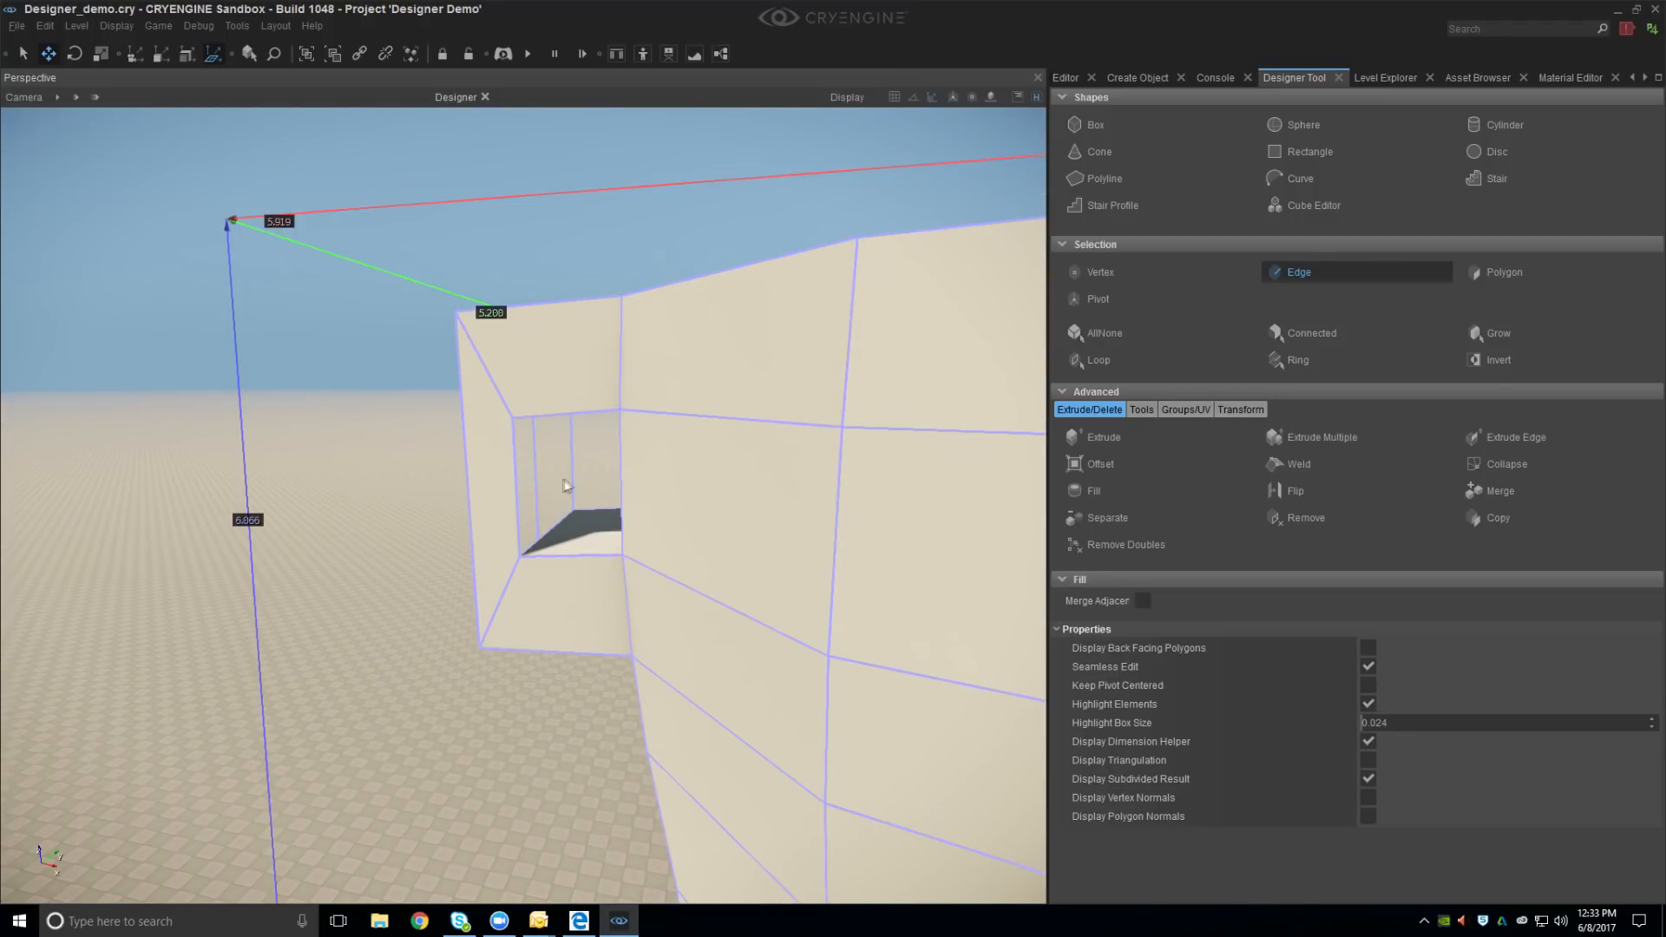
click(517, 483)
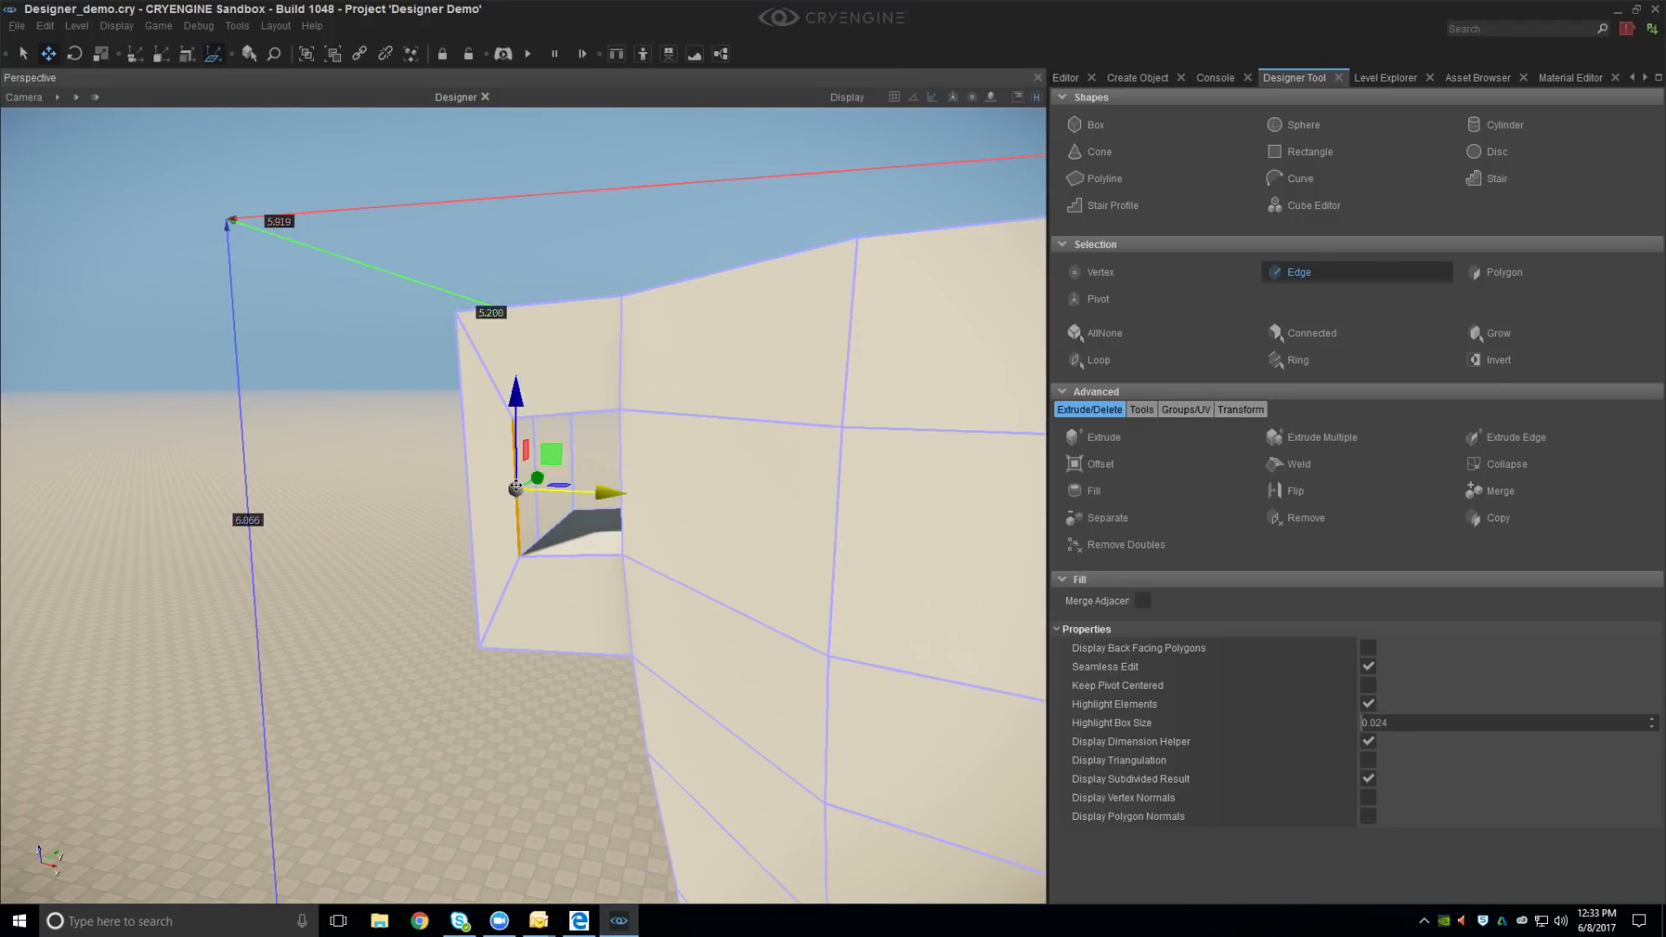
ctrl+click(570, 461)
click(1115, 488)
alt+middle_drag(562, 523, 566, 518)
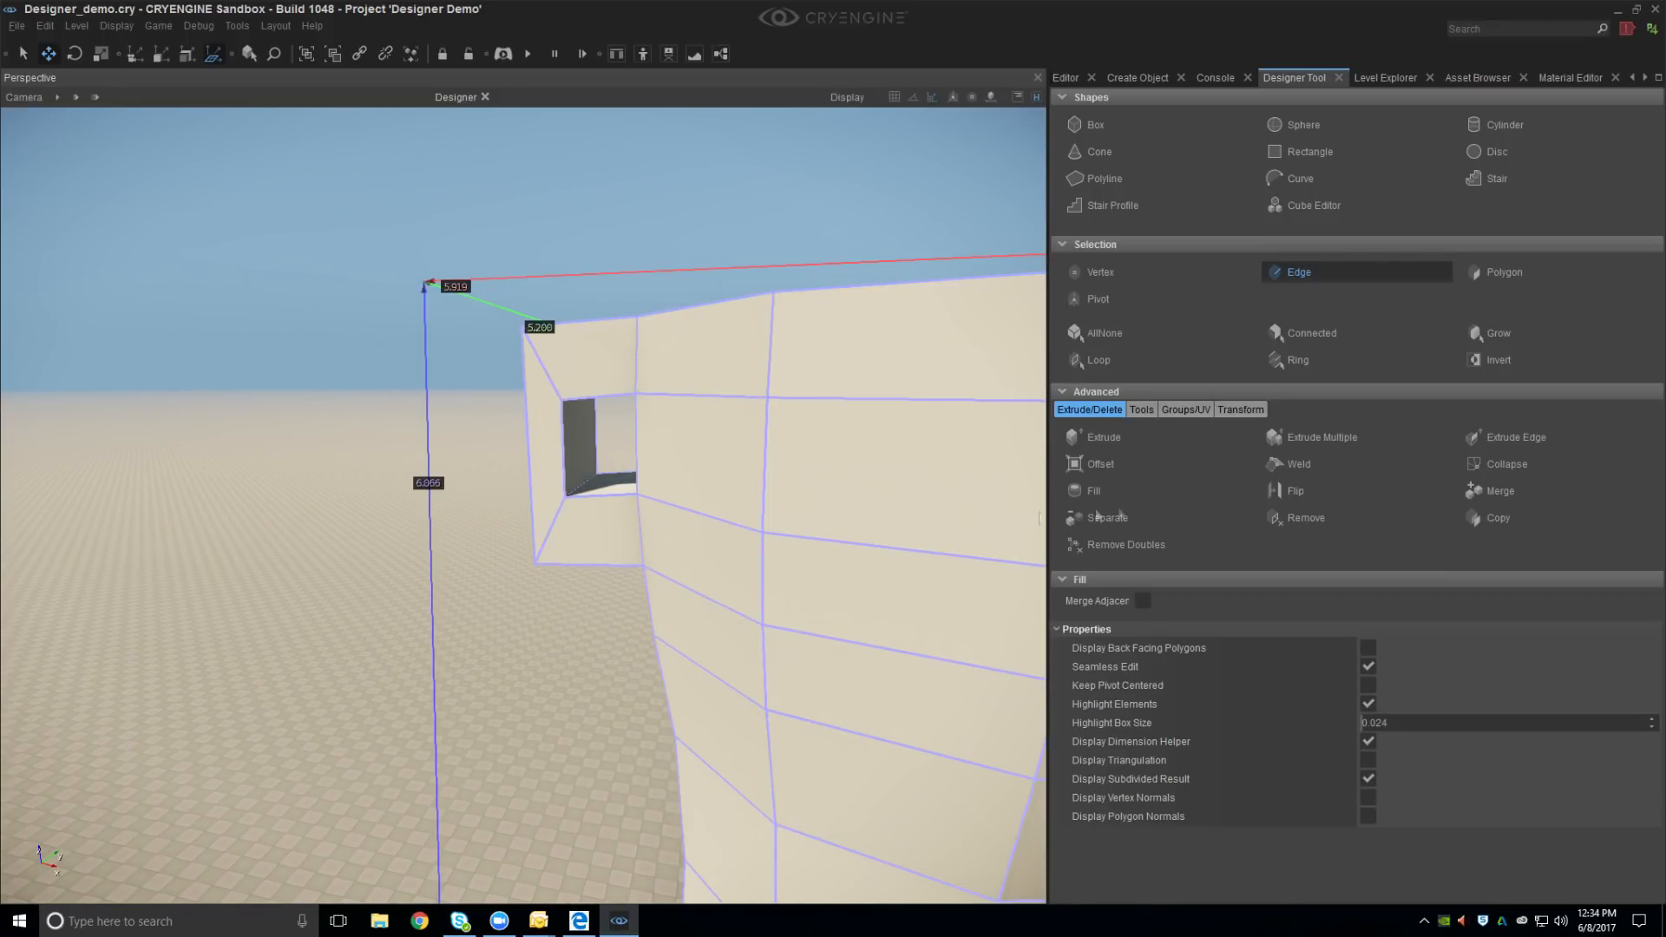
alt+middle_drag(723, 514, 725, 538)
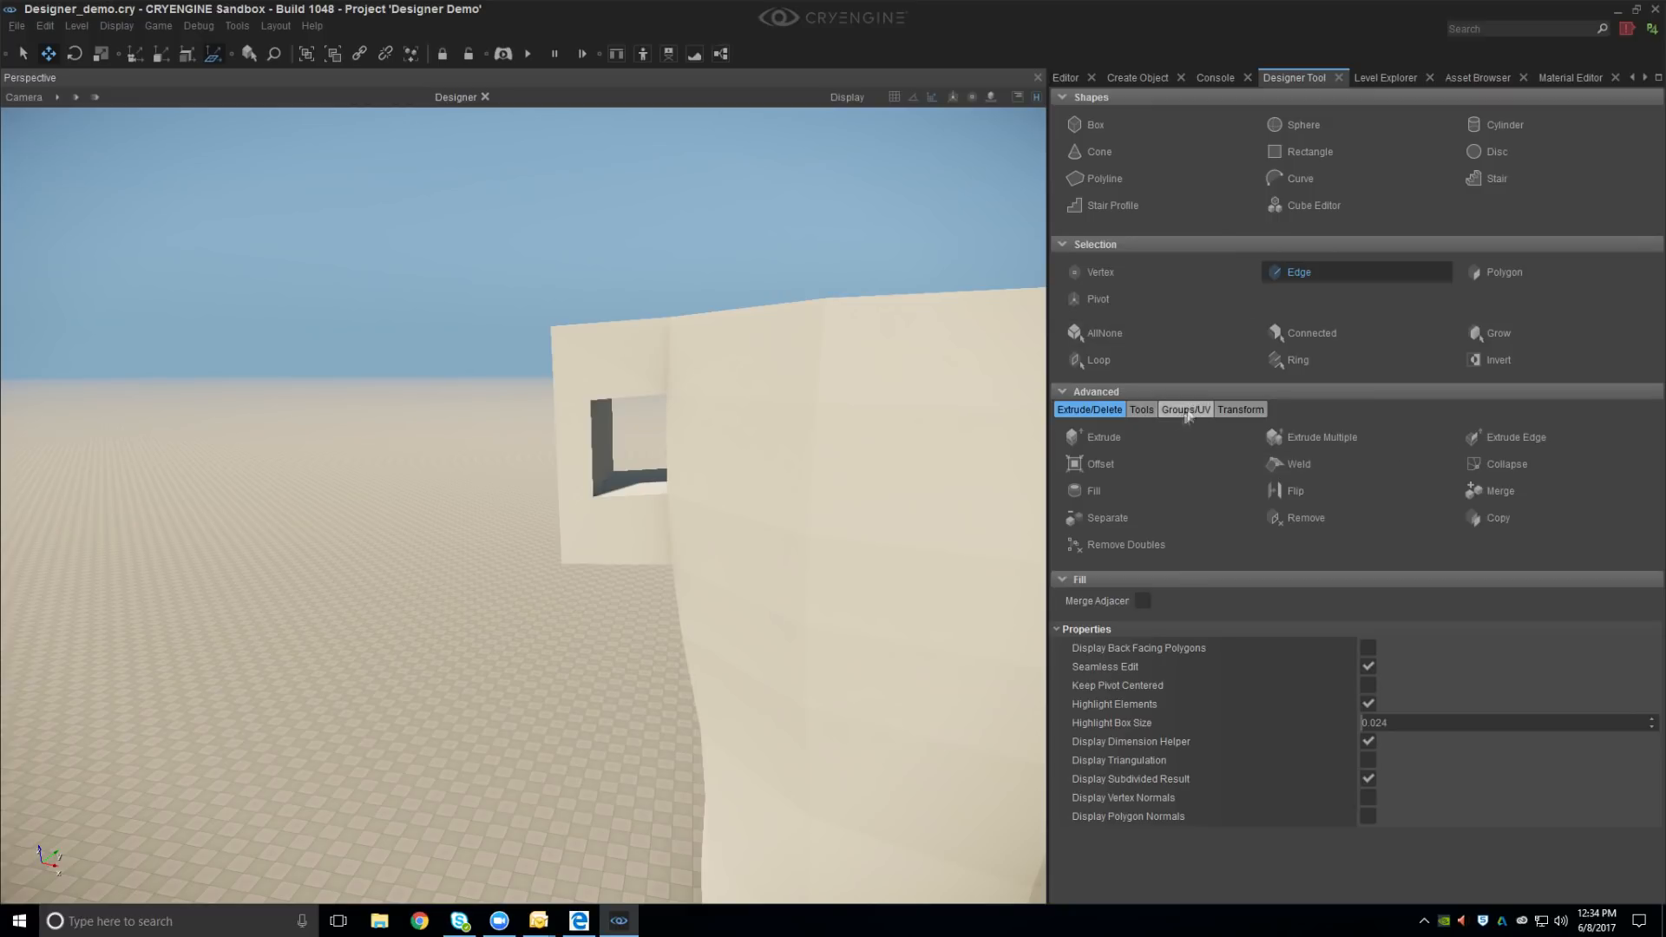
Loop-cut the middle of the handle's upright section, and move the new edge loop outward and scale it
click(1142, 410)
click(1120, 449)
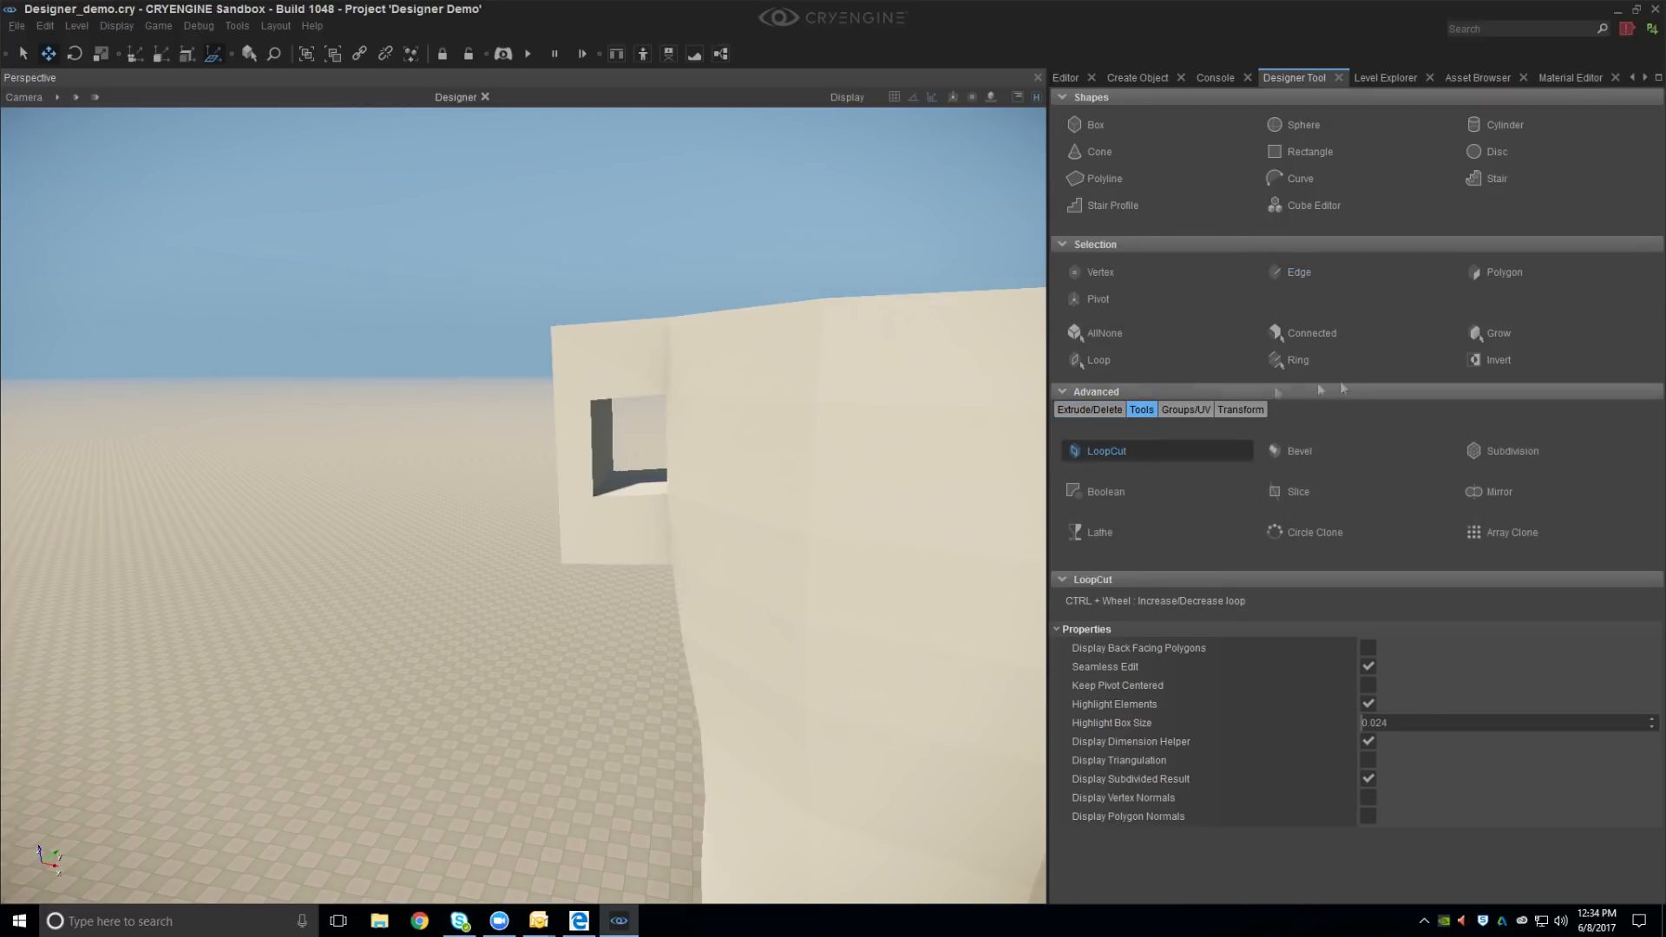
click(1357, 274)
click(577, 449)
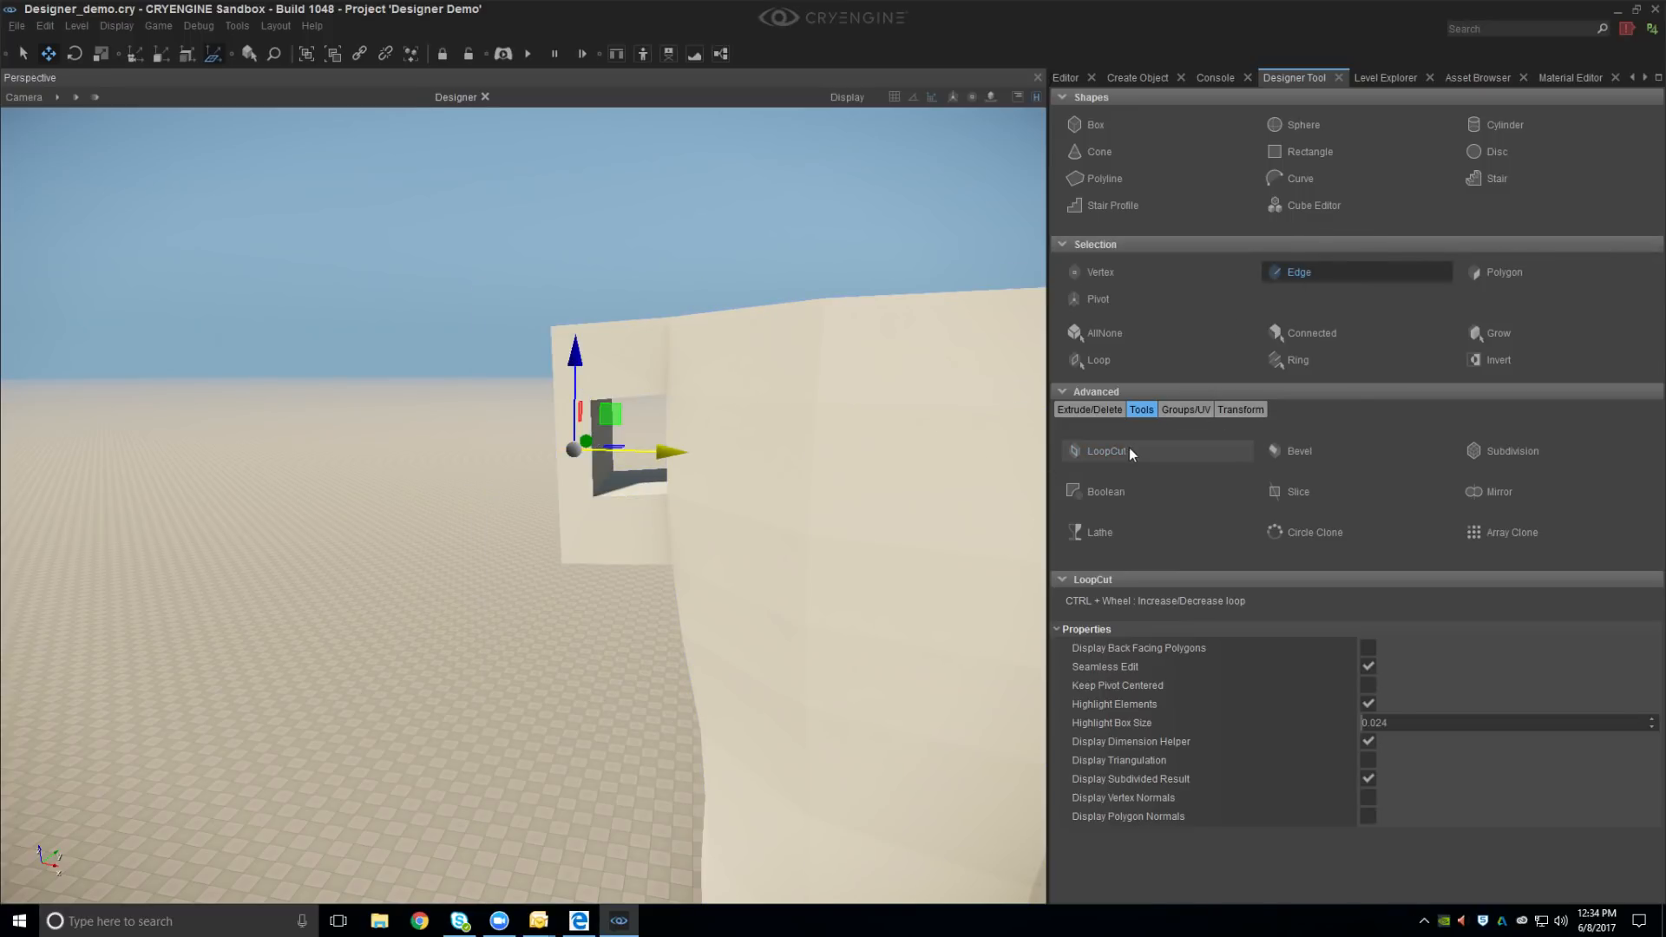
click(1124, 361)
drag(636, 446, 603, 452)
key(3)
drag(451, 434, 395, 425)
right_drag(508, 530, 509, 532)
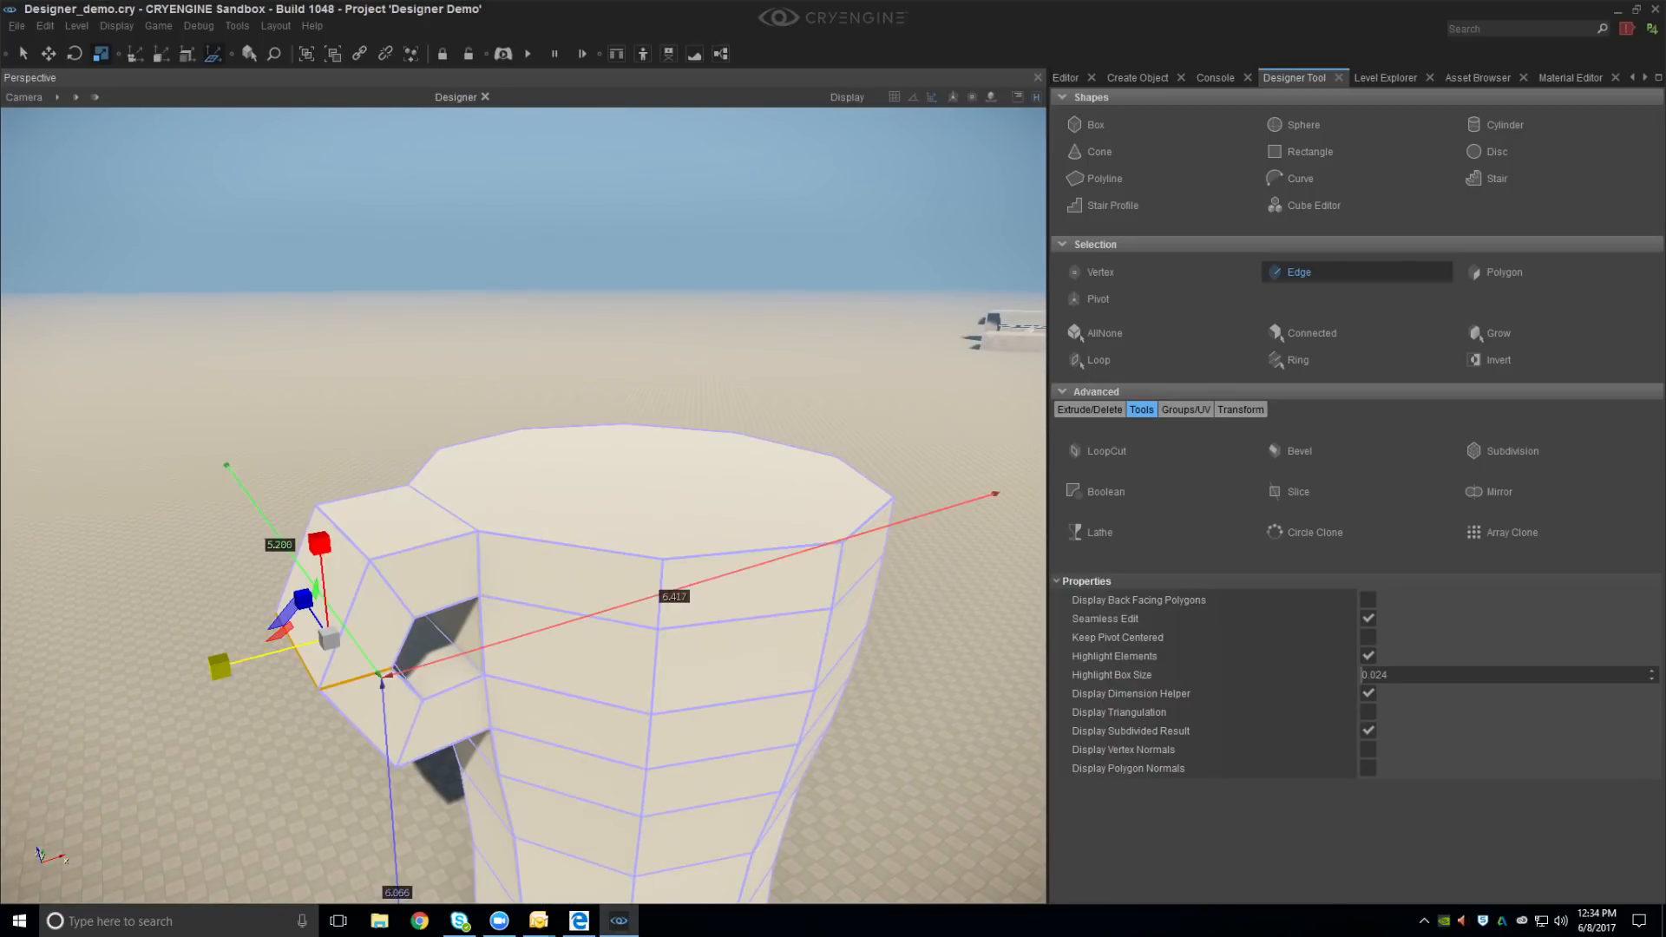
Extrude the body's top face slightly upward to a total height of about 6.22
click(1517, 271)
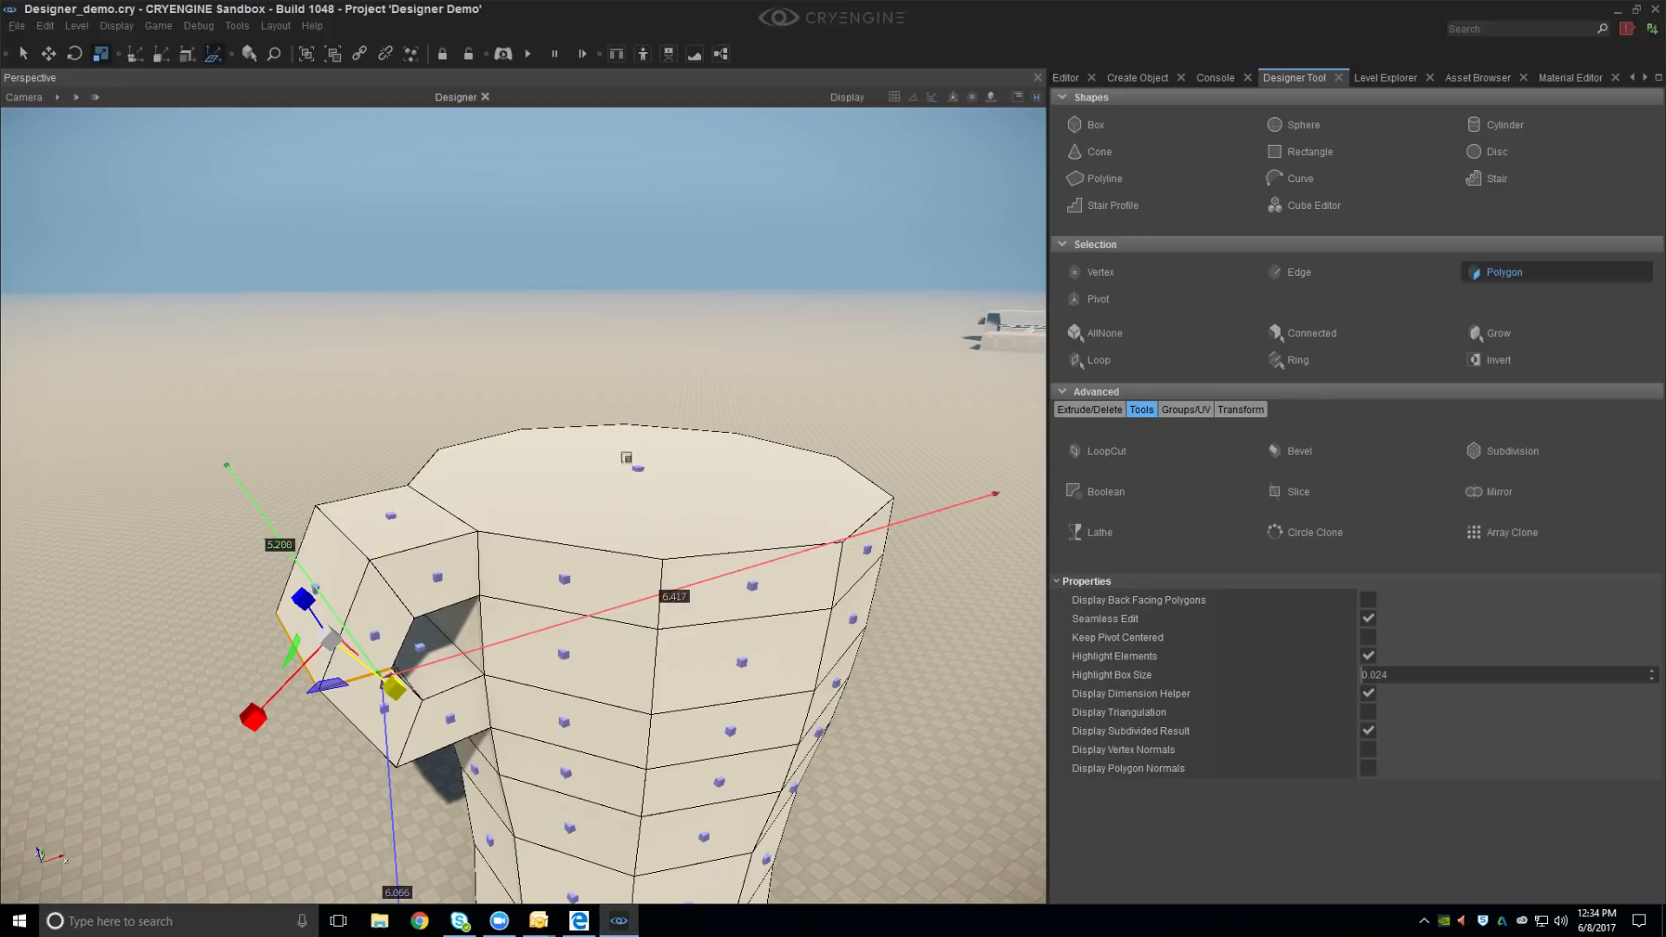
click(651, 468)
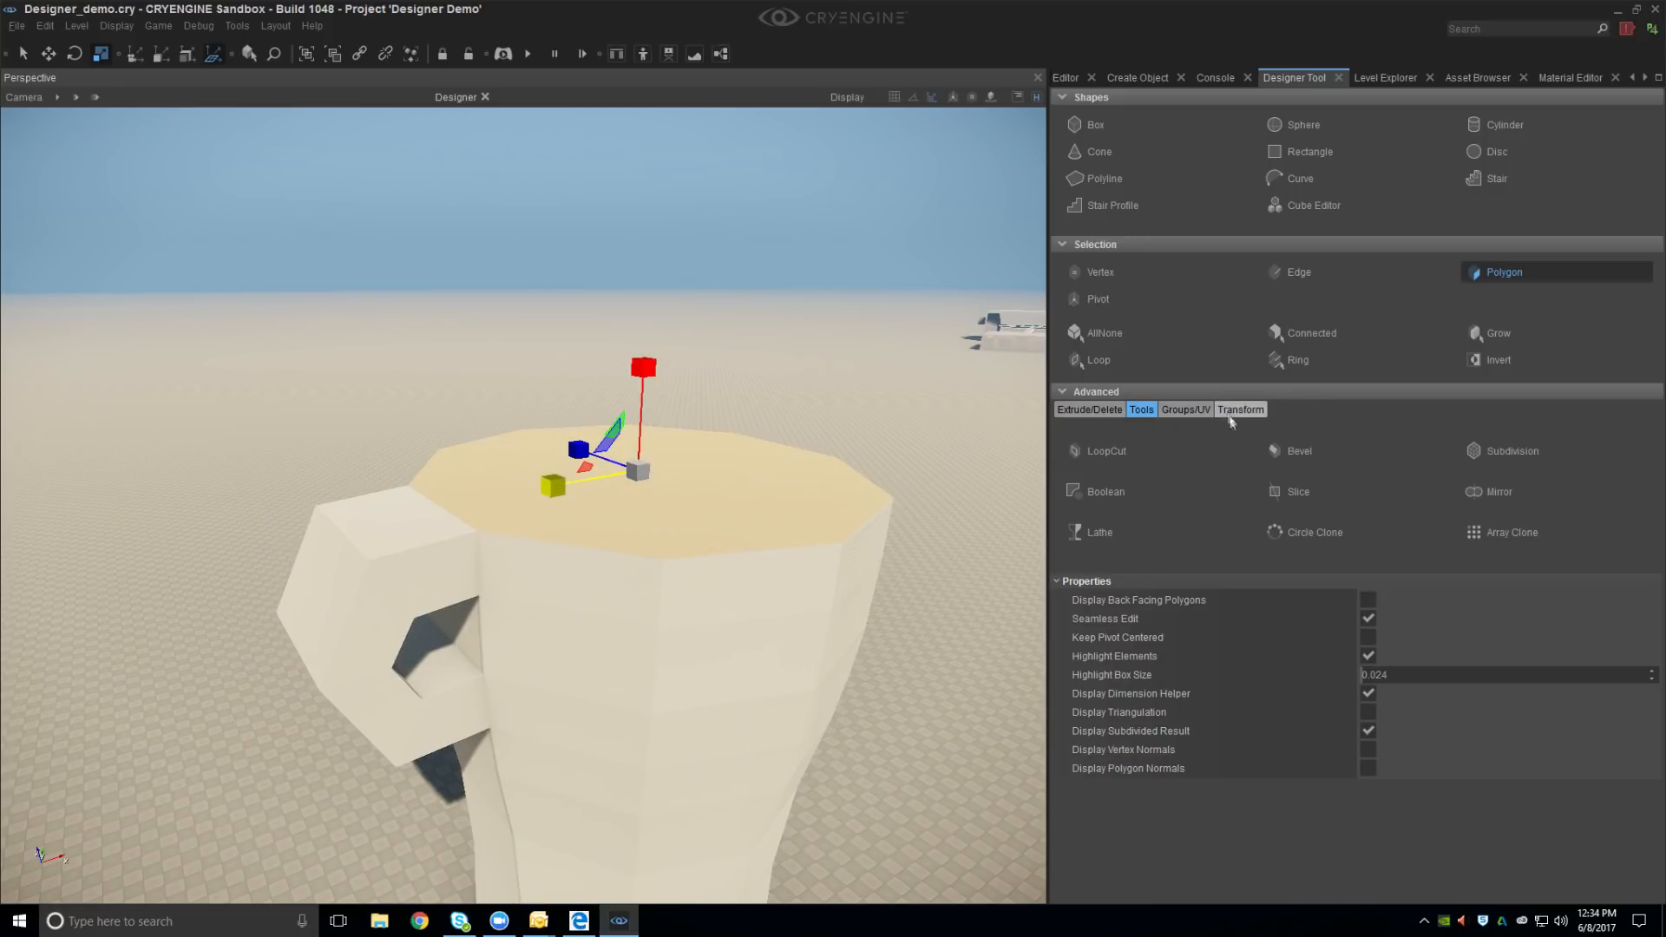
click(1090, 409)
click(1128, 436)
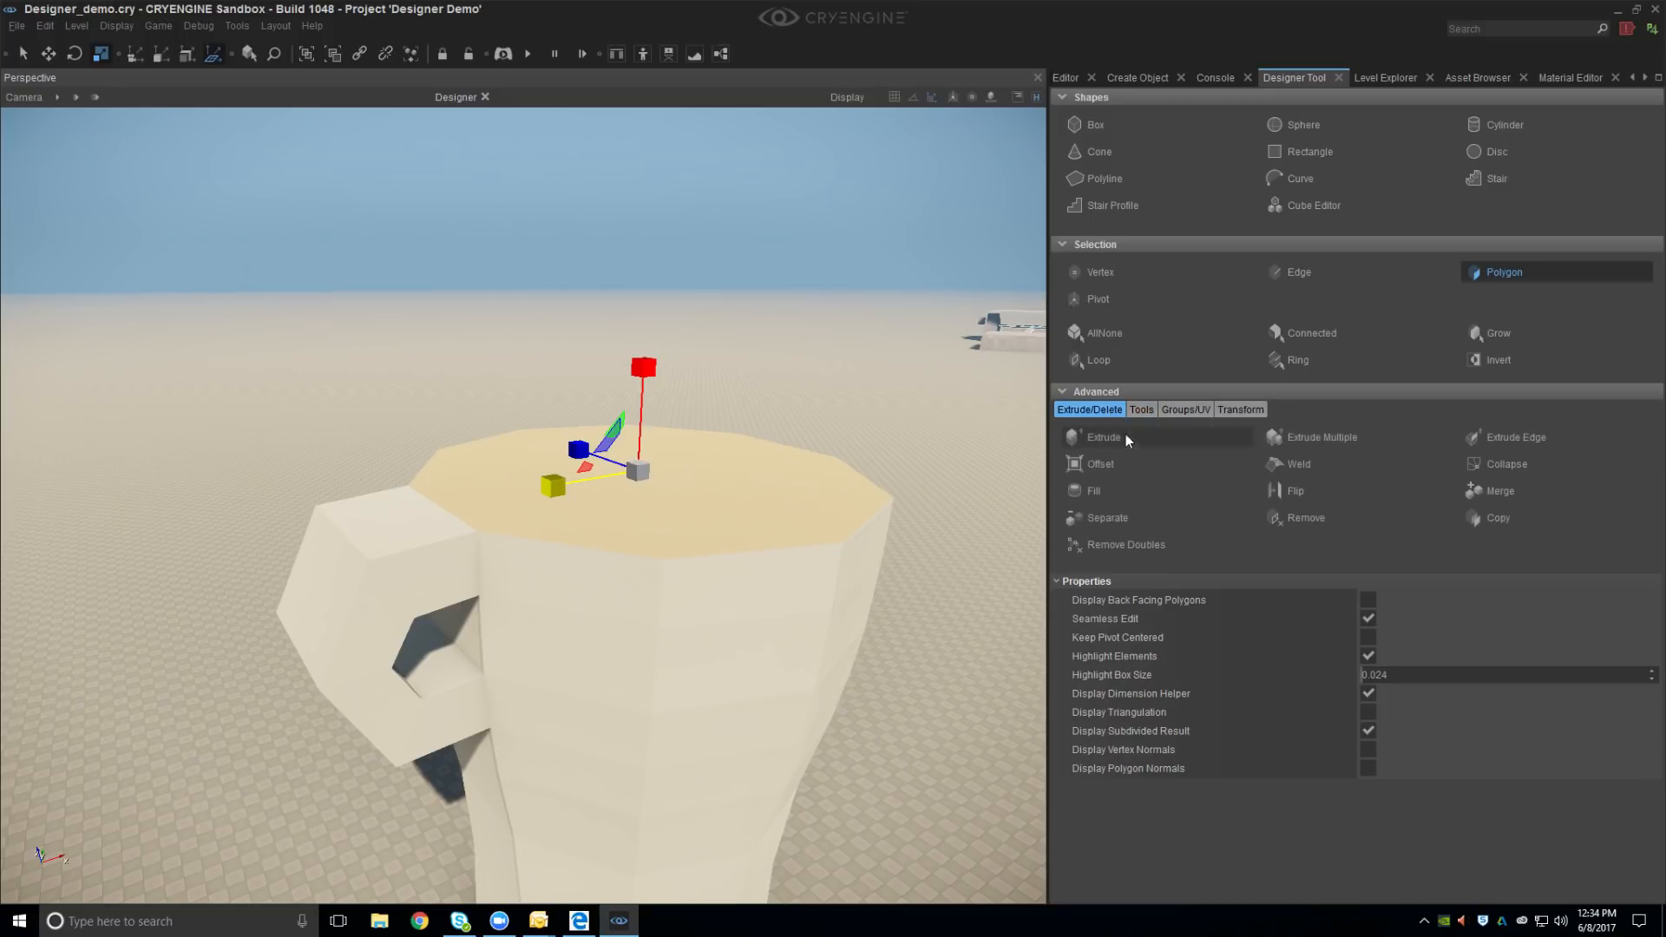
drag(662, 476, 661, 462)
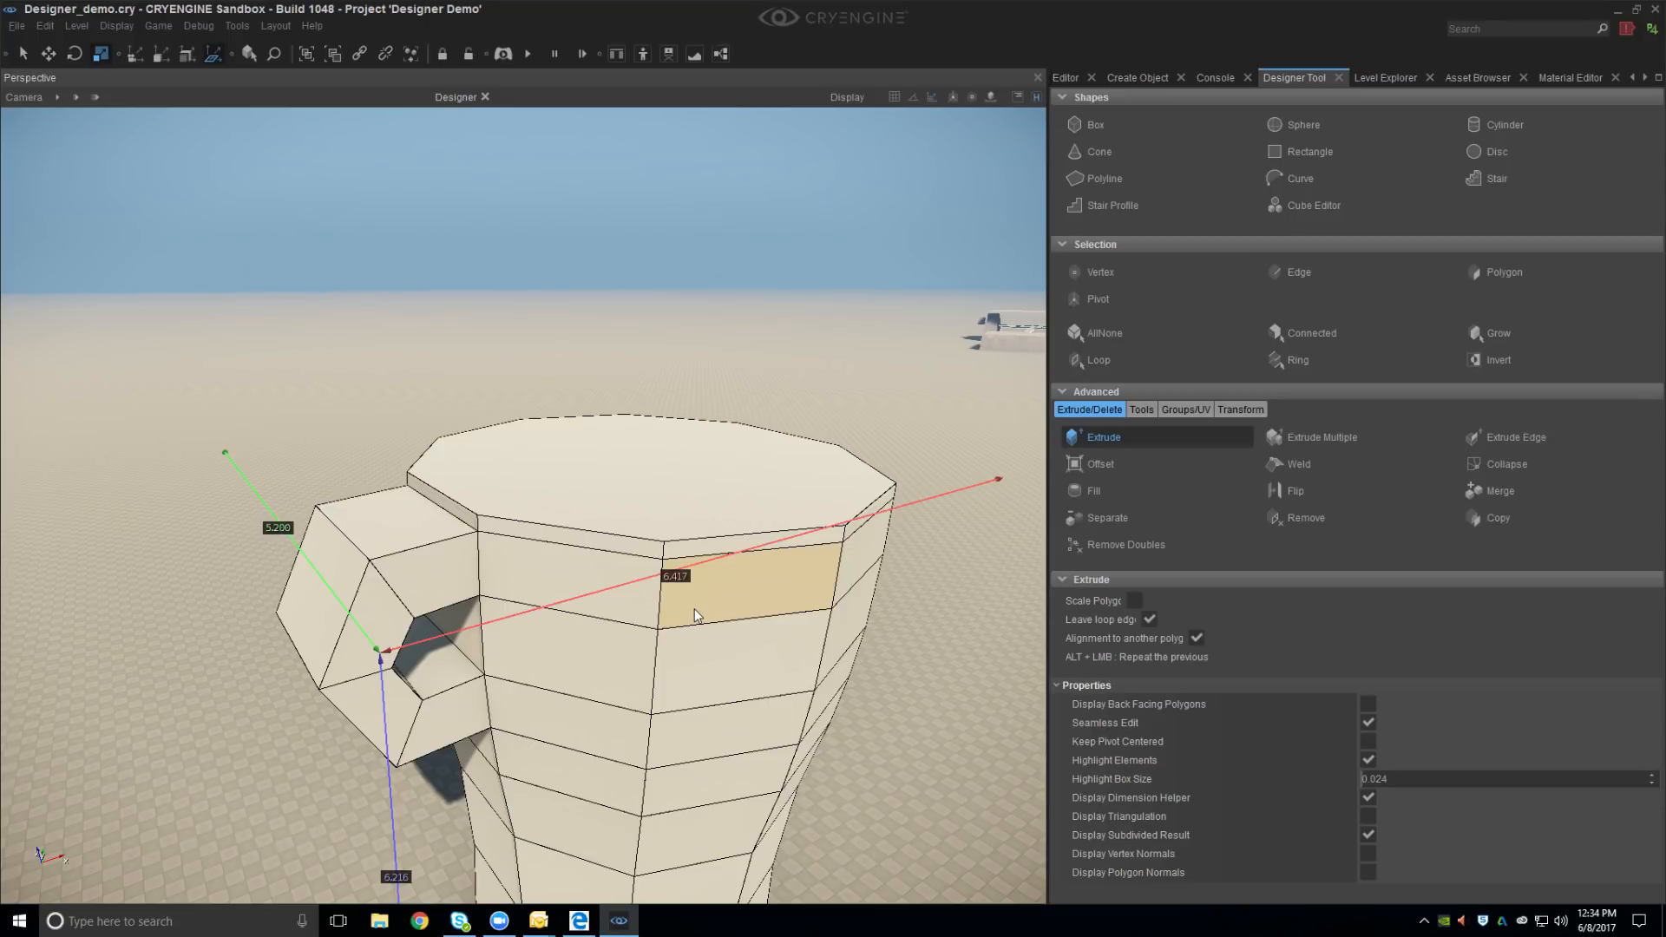
Scale the top face inward to chamfer the rim, and offset it inward to create a narrow ring around the opening
right_drag(694, 605, 764, 591)
right_drag(464, 664, 416, 699)
click(1484, 273)
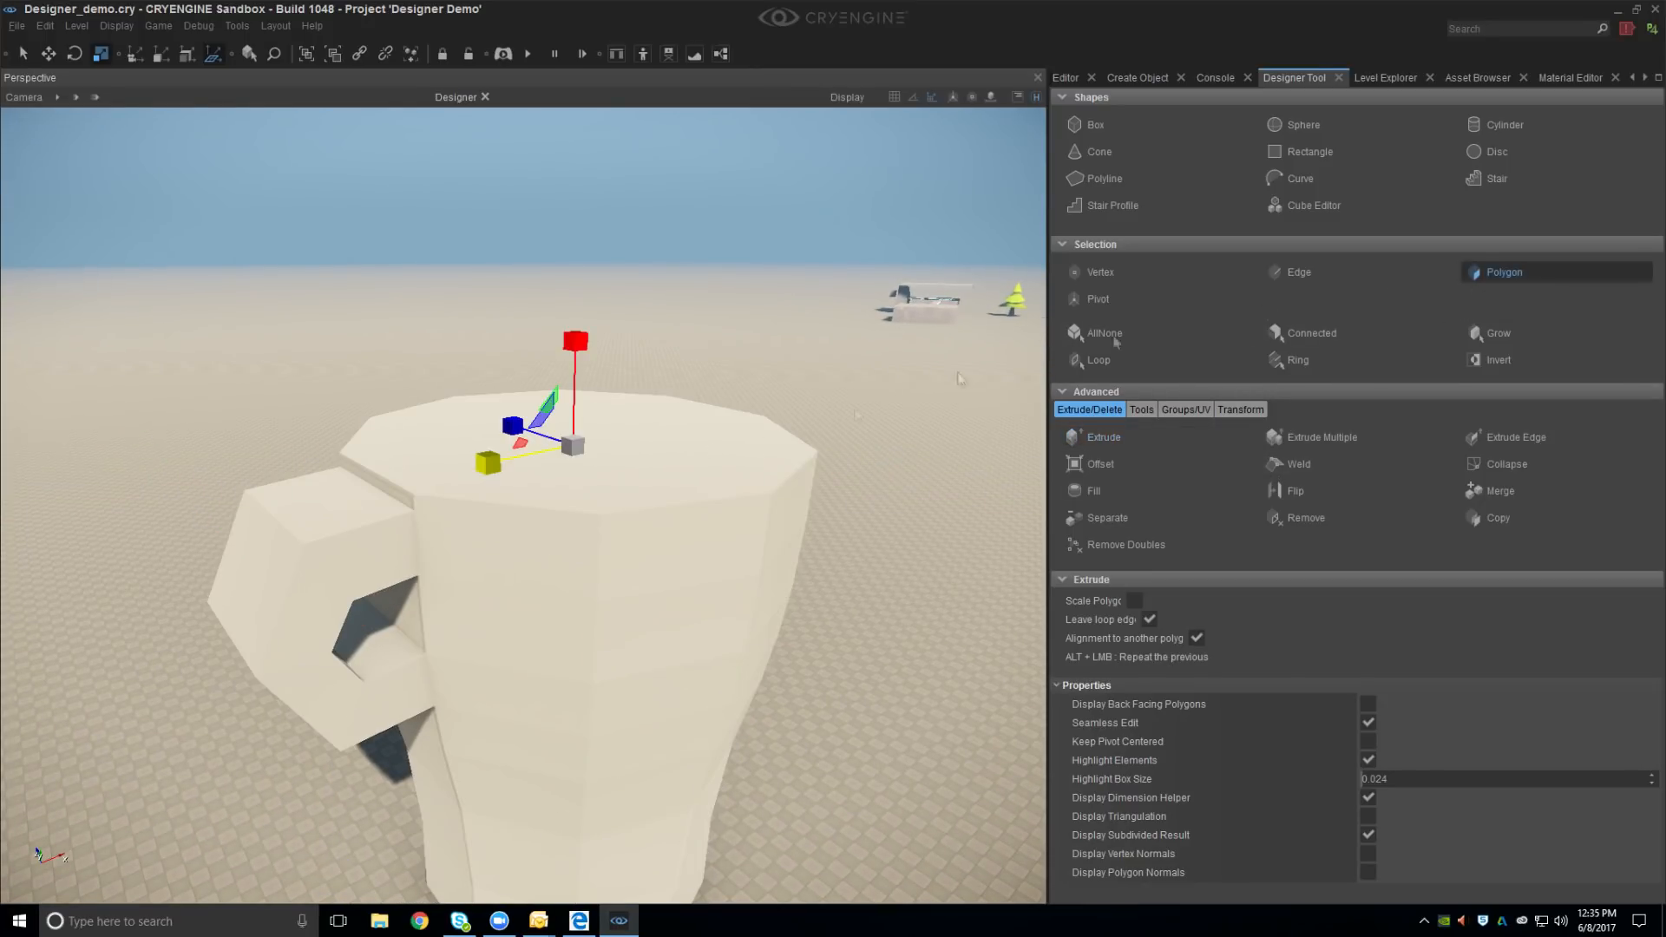
click(571, 436)
drag(572, 436, 572, 443)
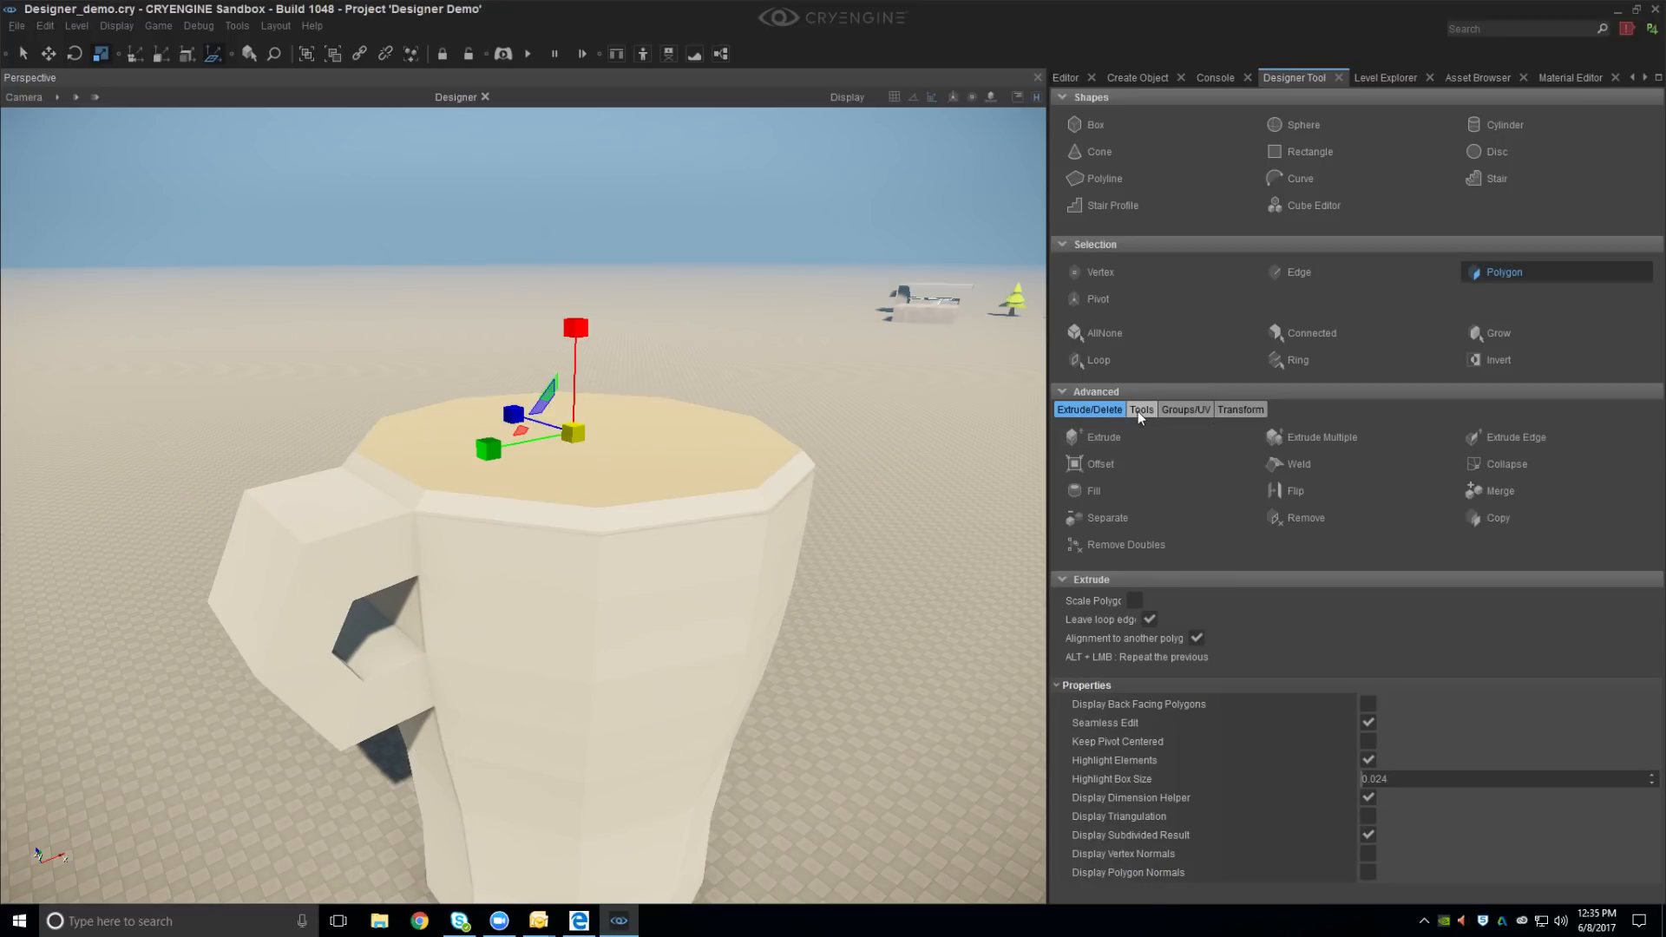
click(1123, 466)
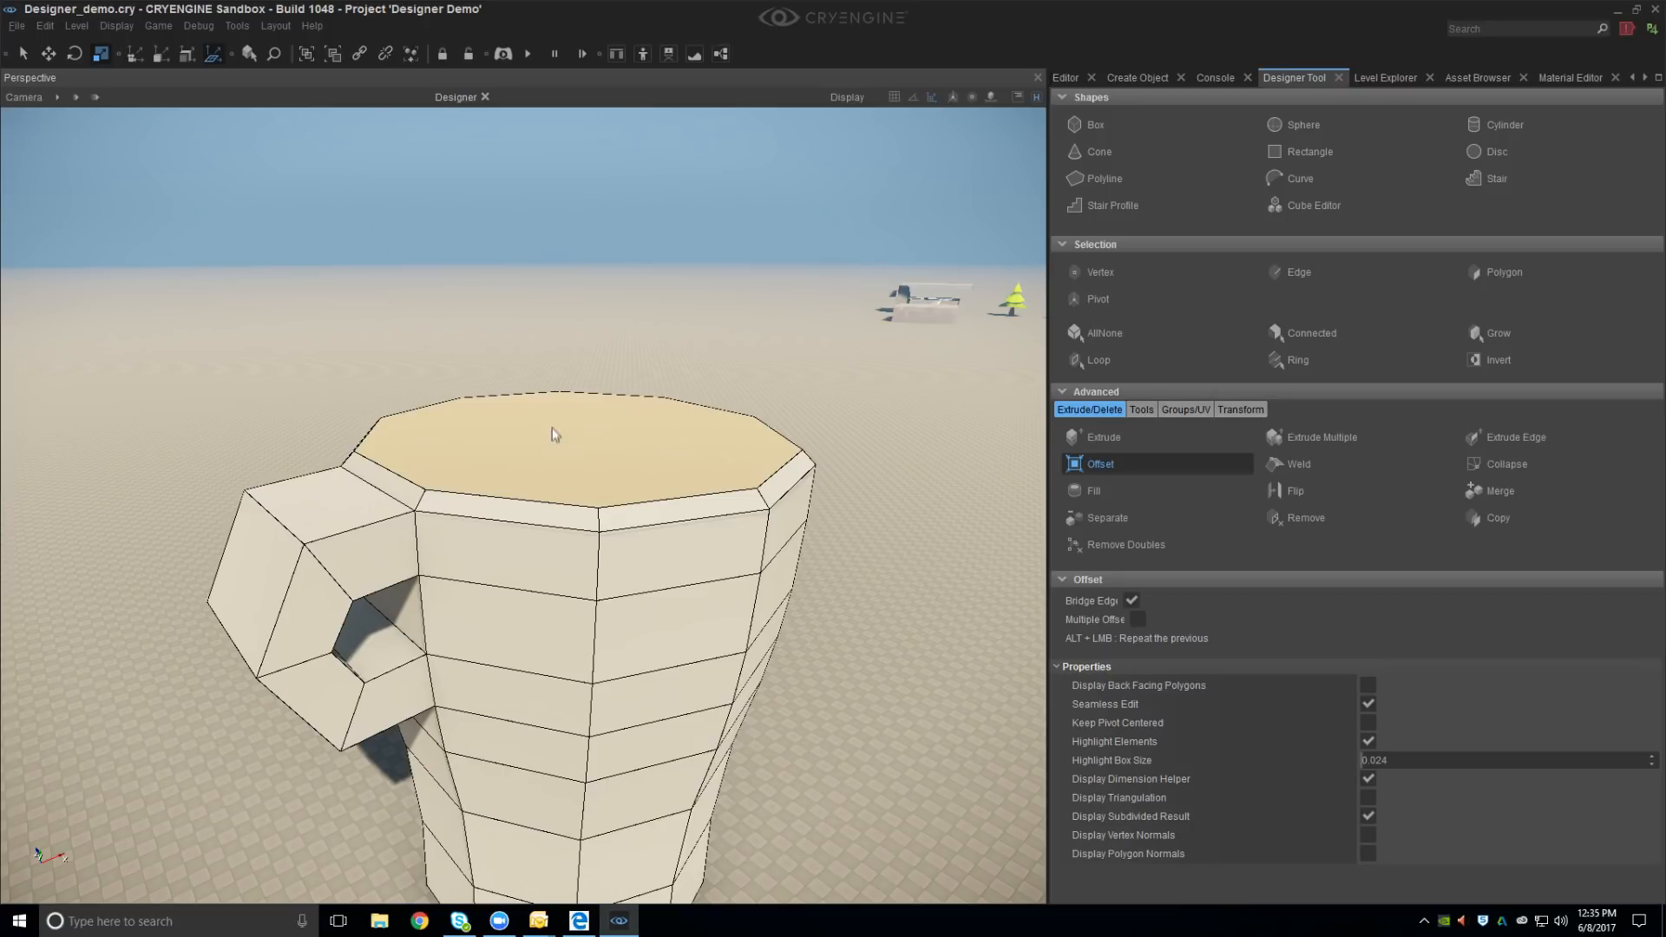
drag(574, 461, 533, 491)
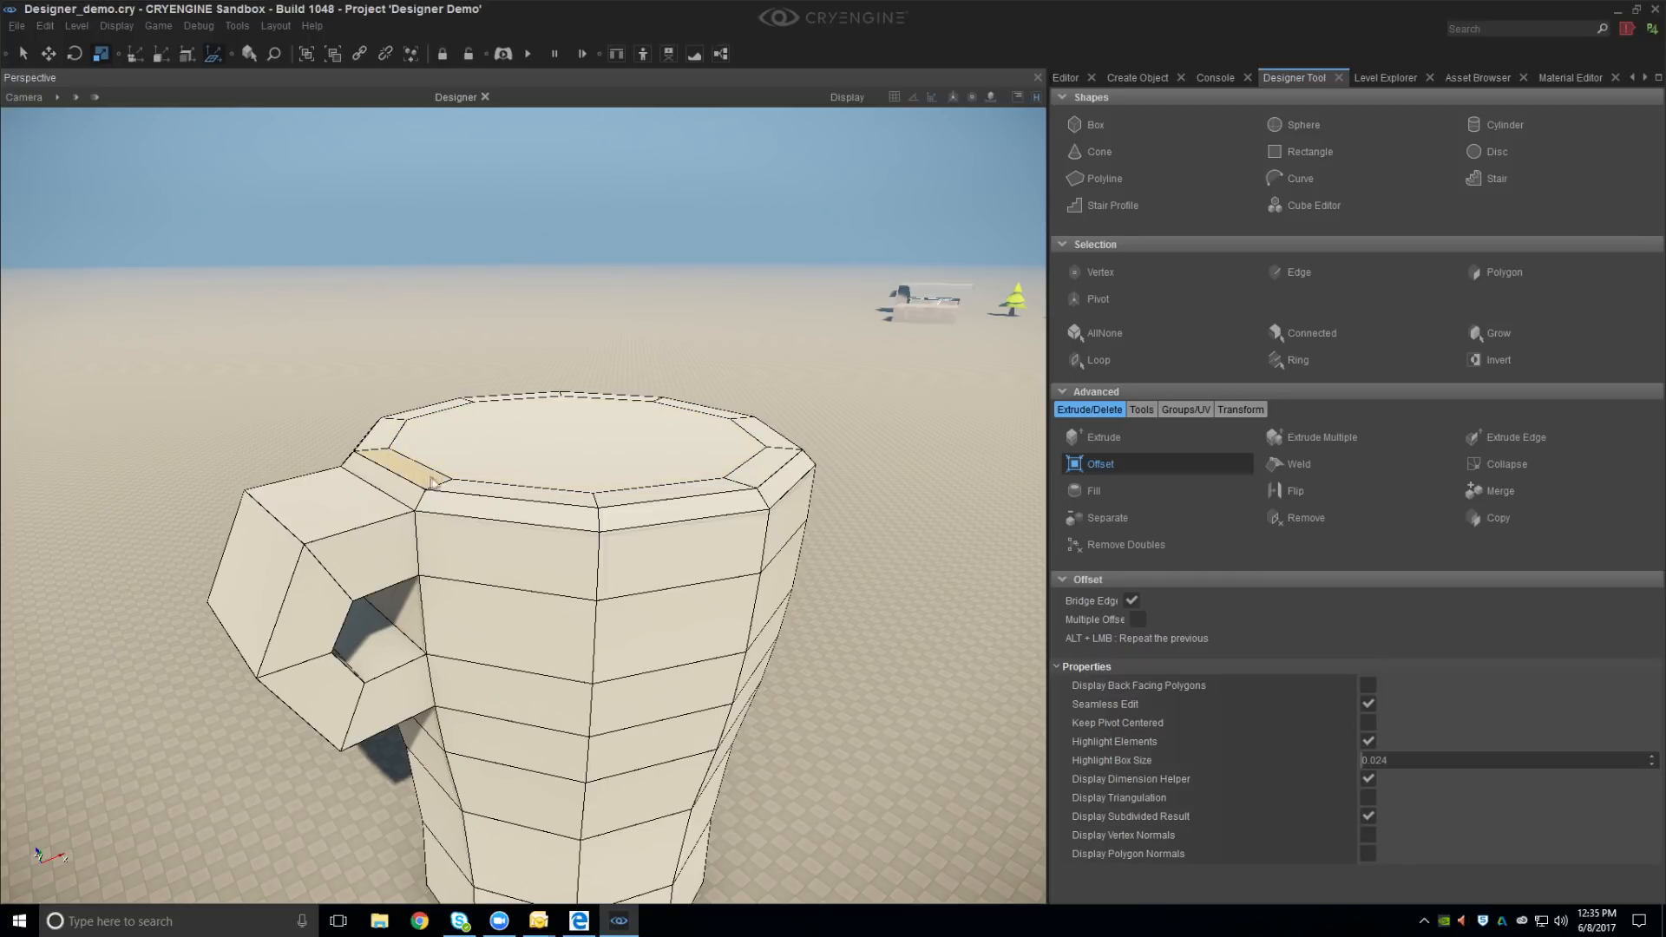
Extrude the face inside the rim ring slightly down into the mug body, and select the recessed face
middle_drag(748, 476, 781, 528)
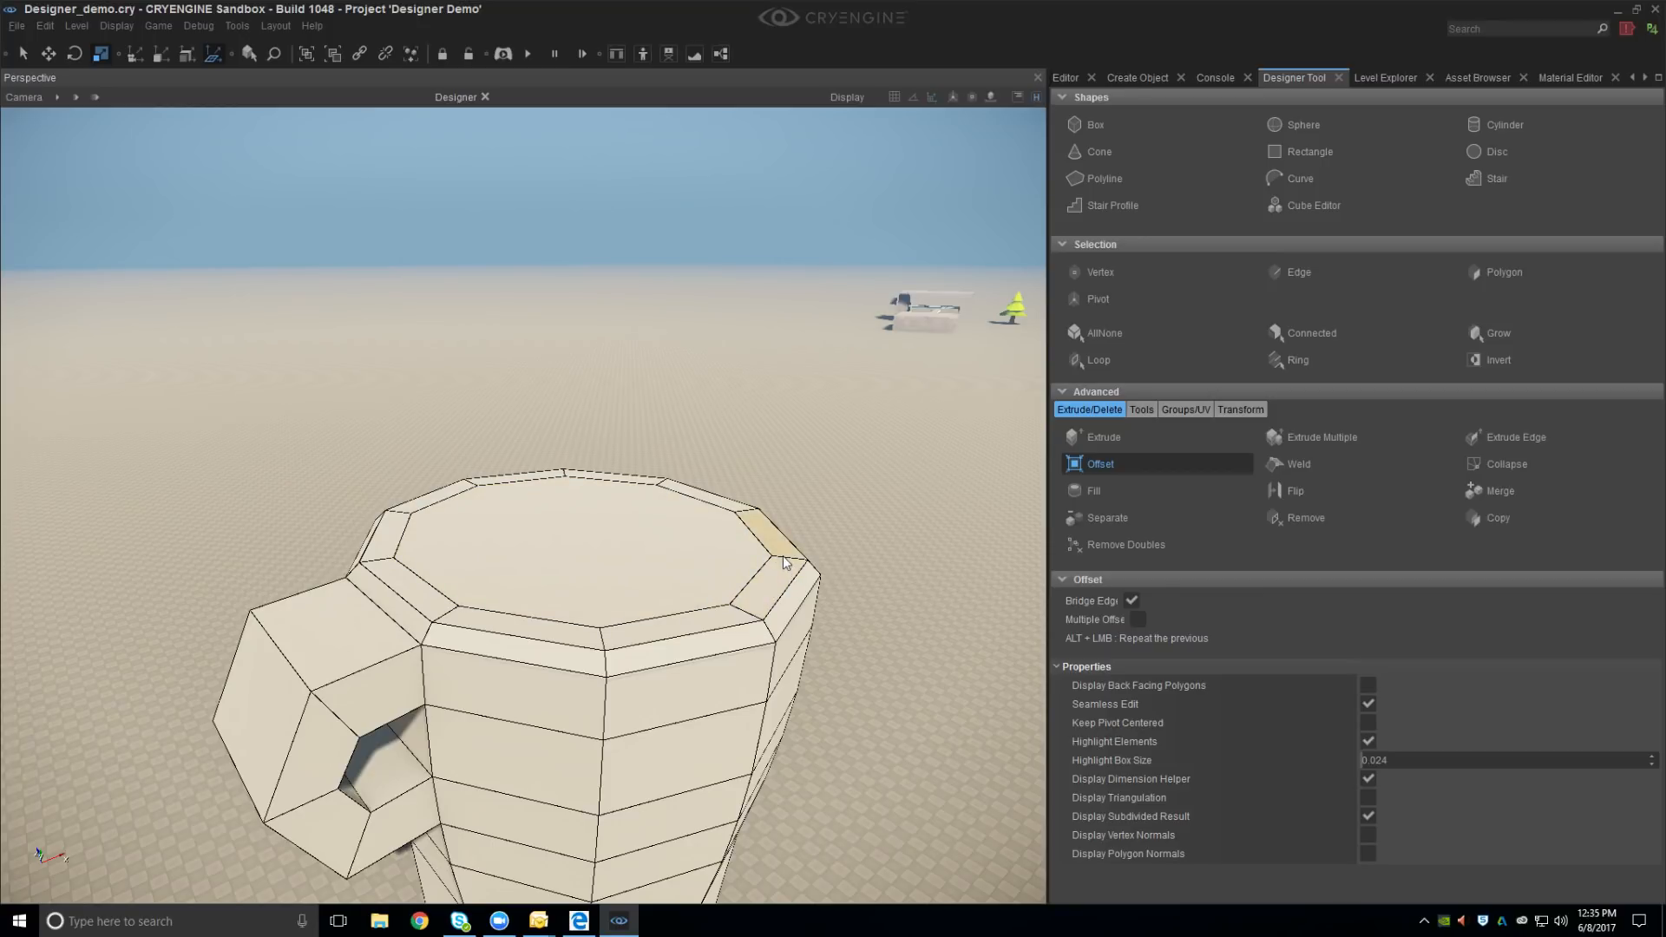
click(1119, 439)
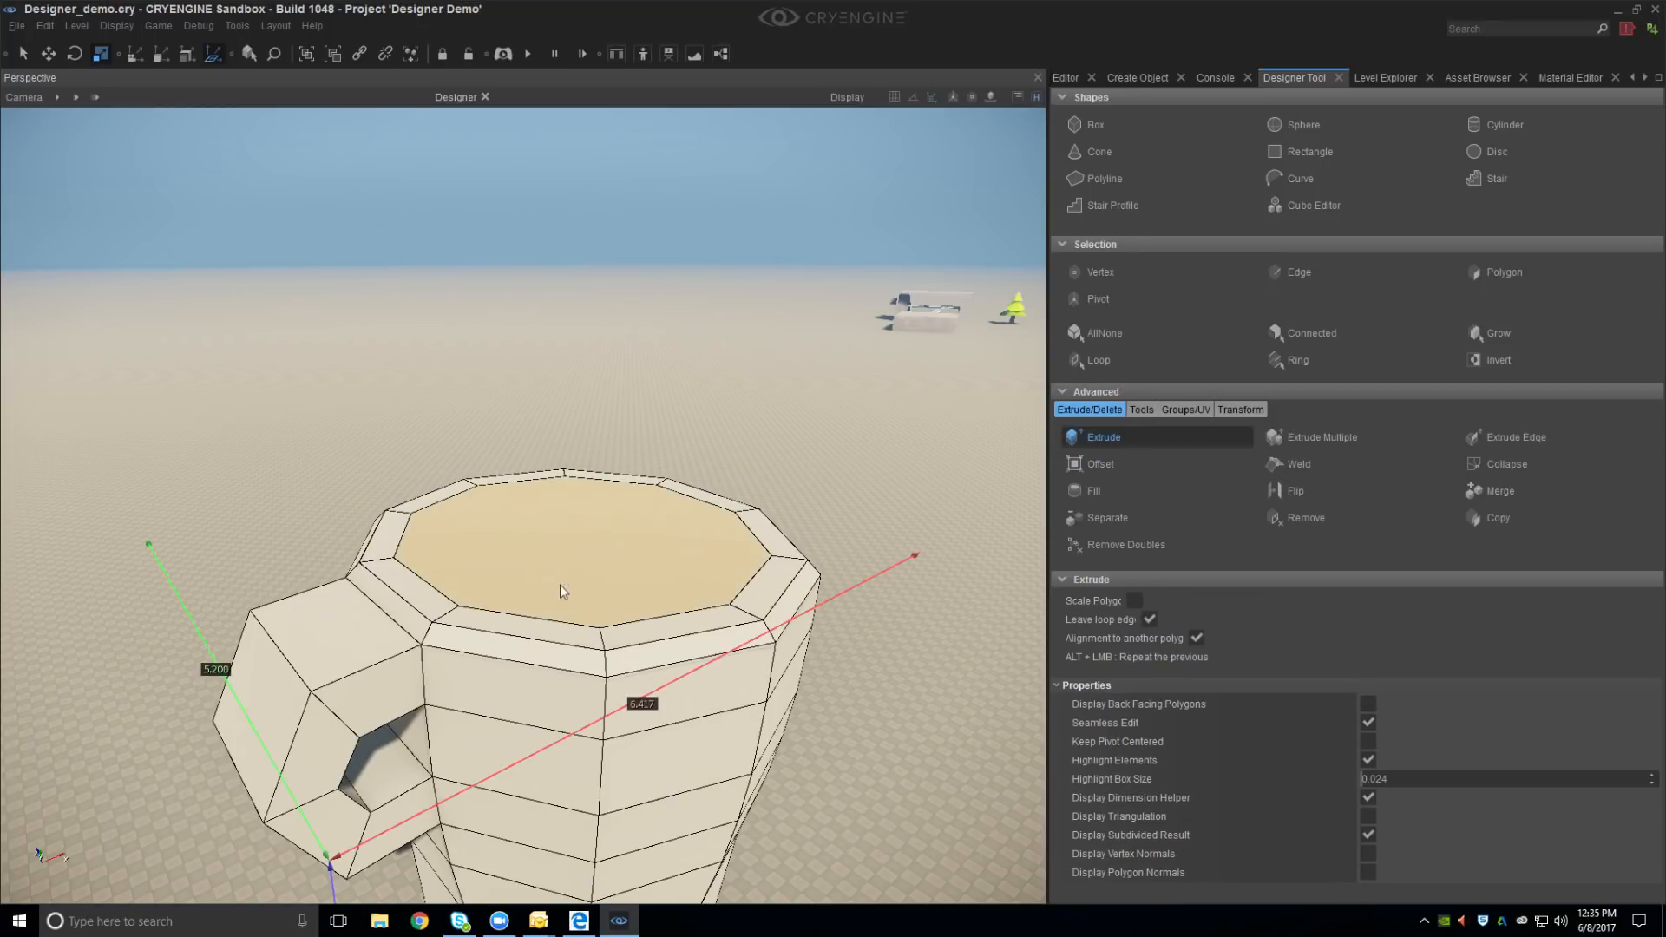
drag(560, 567, 575, 597)
right_drag(575, 597, 569, 609)
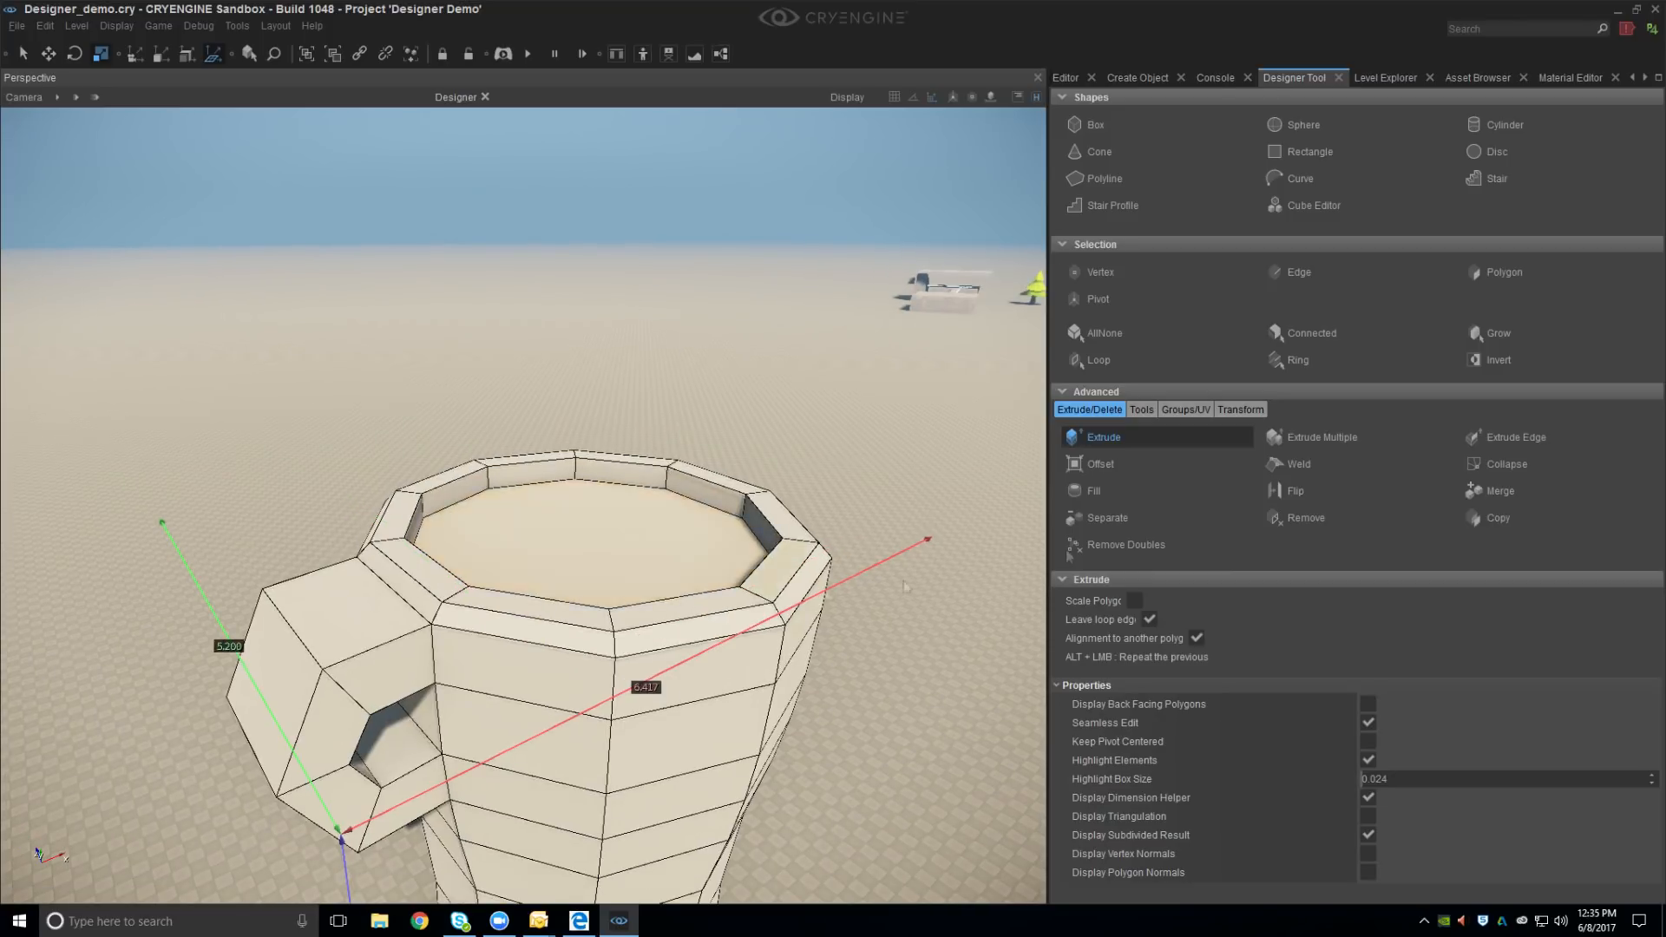
click(1515, 279)
click(579, 531)
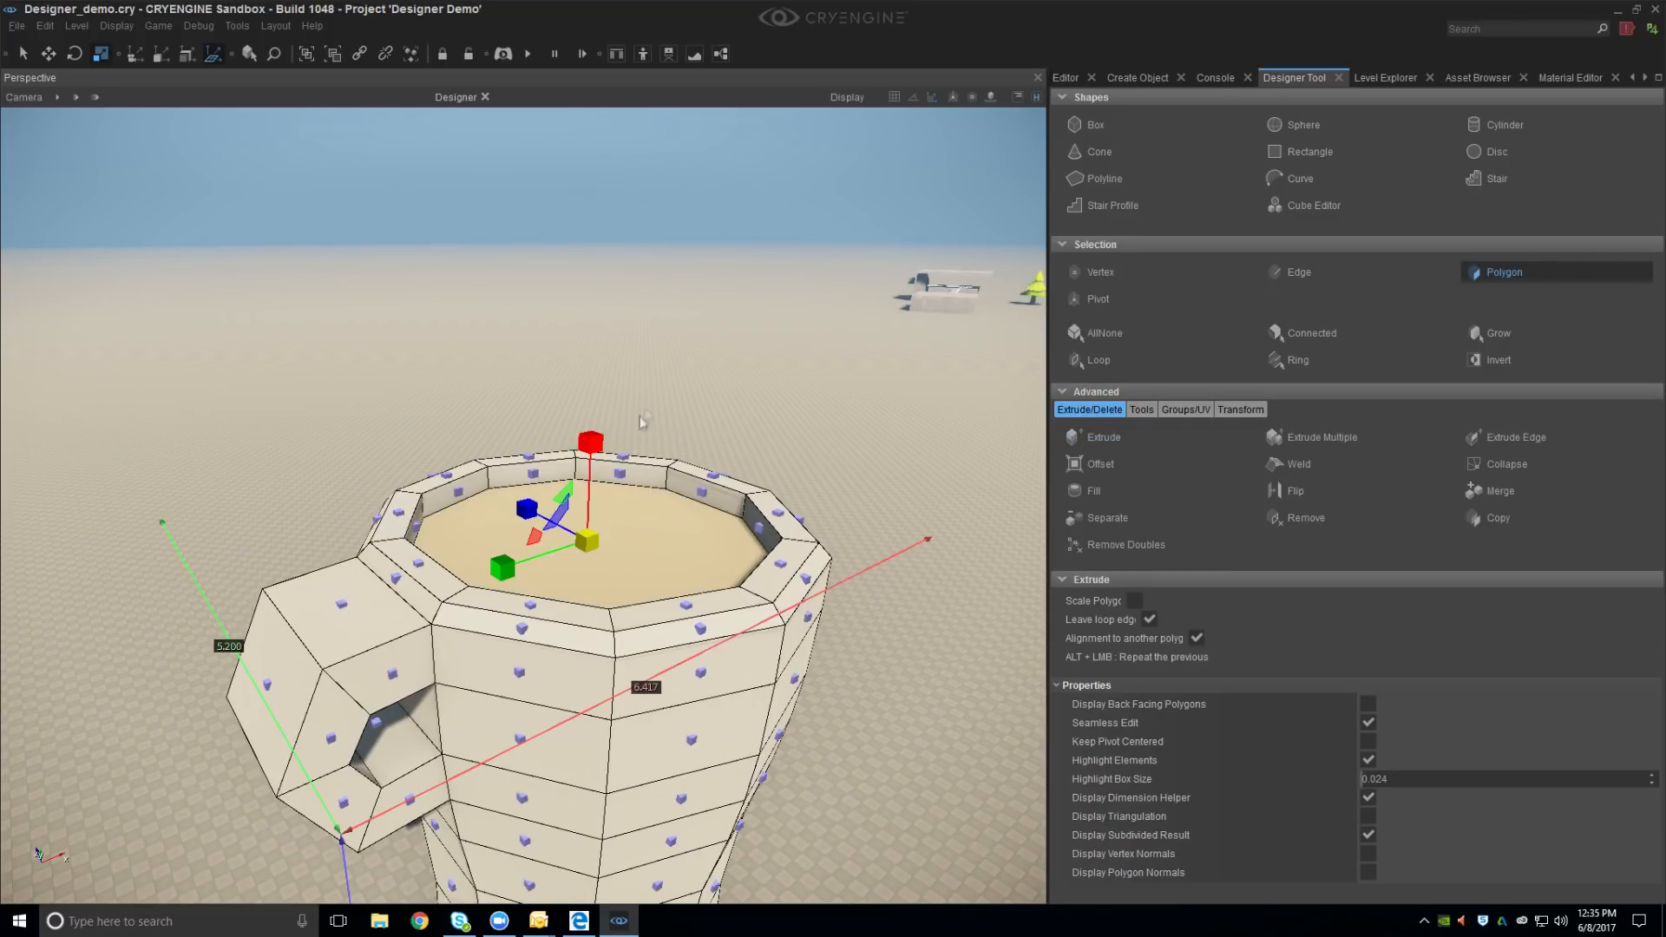
Hide the terrain in the viewport and set the render mode to Wireframe
right_drag(636, 389, 634, 408)
key(shift+space)
click(846, 98)
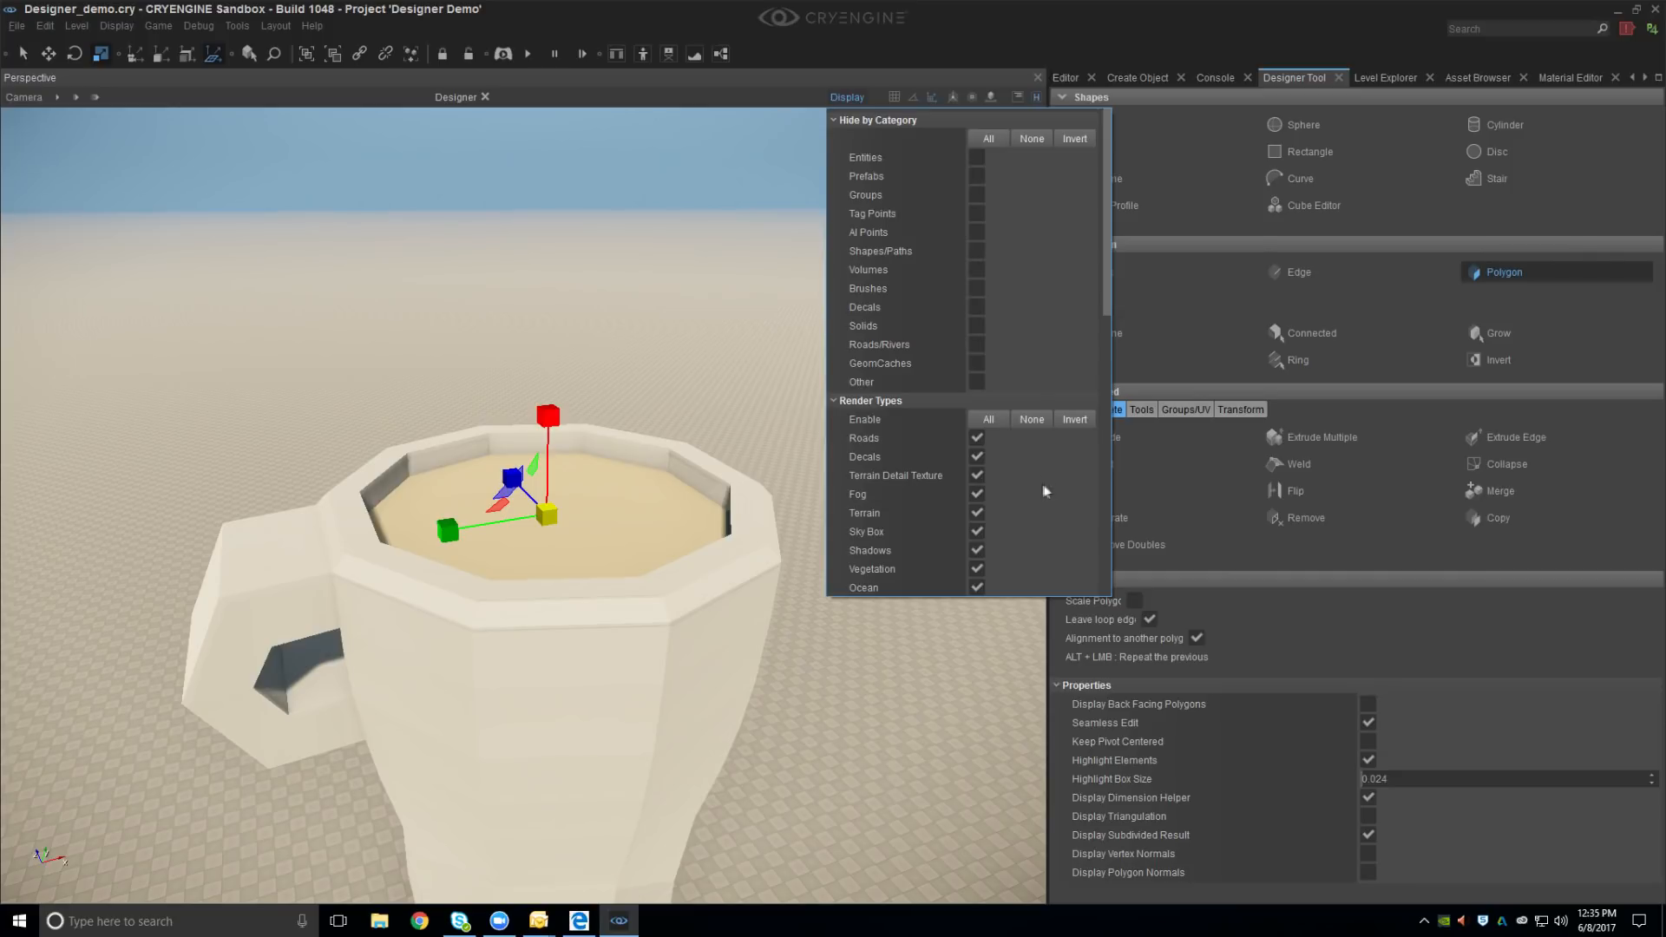
click(976, 474)
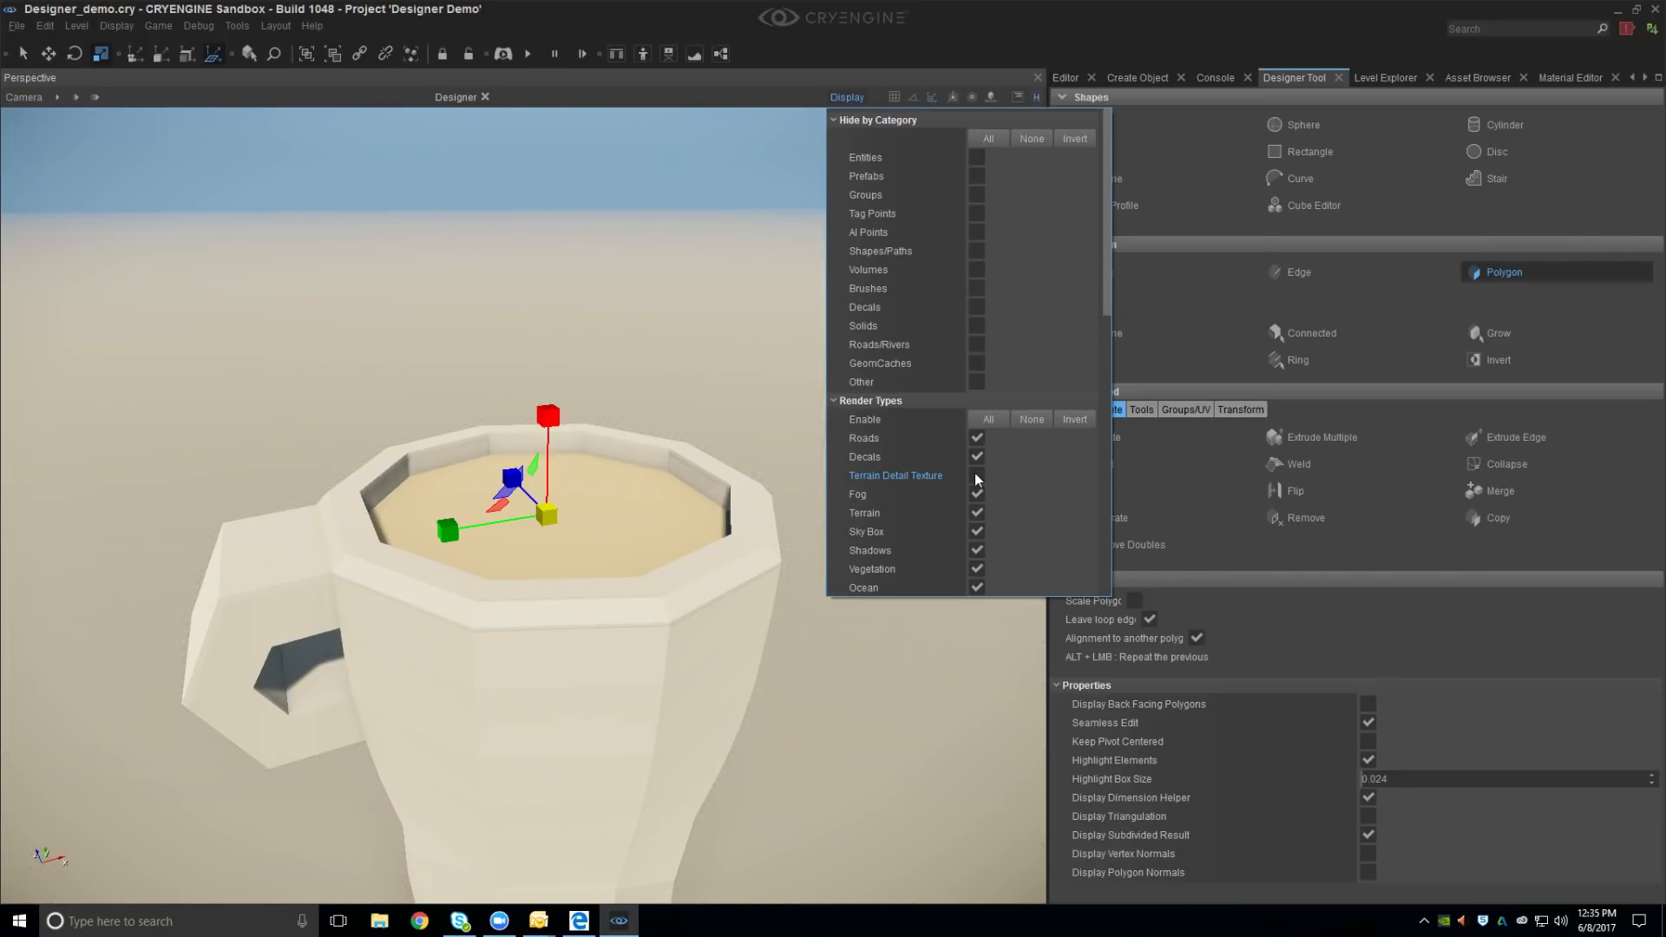
click(977, 475)
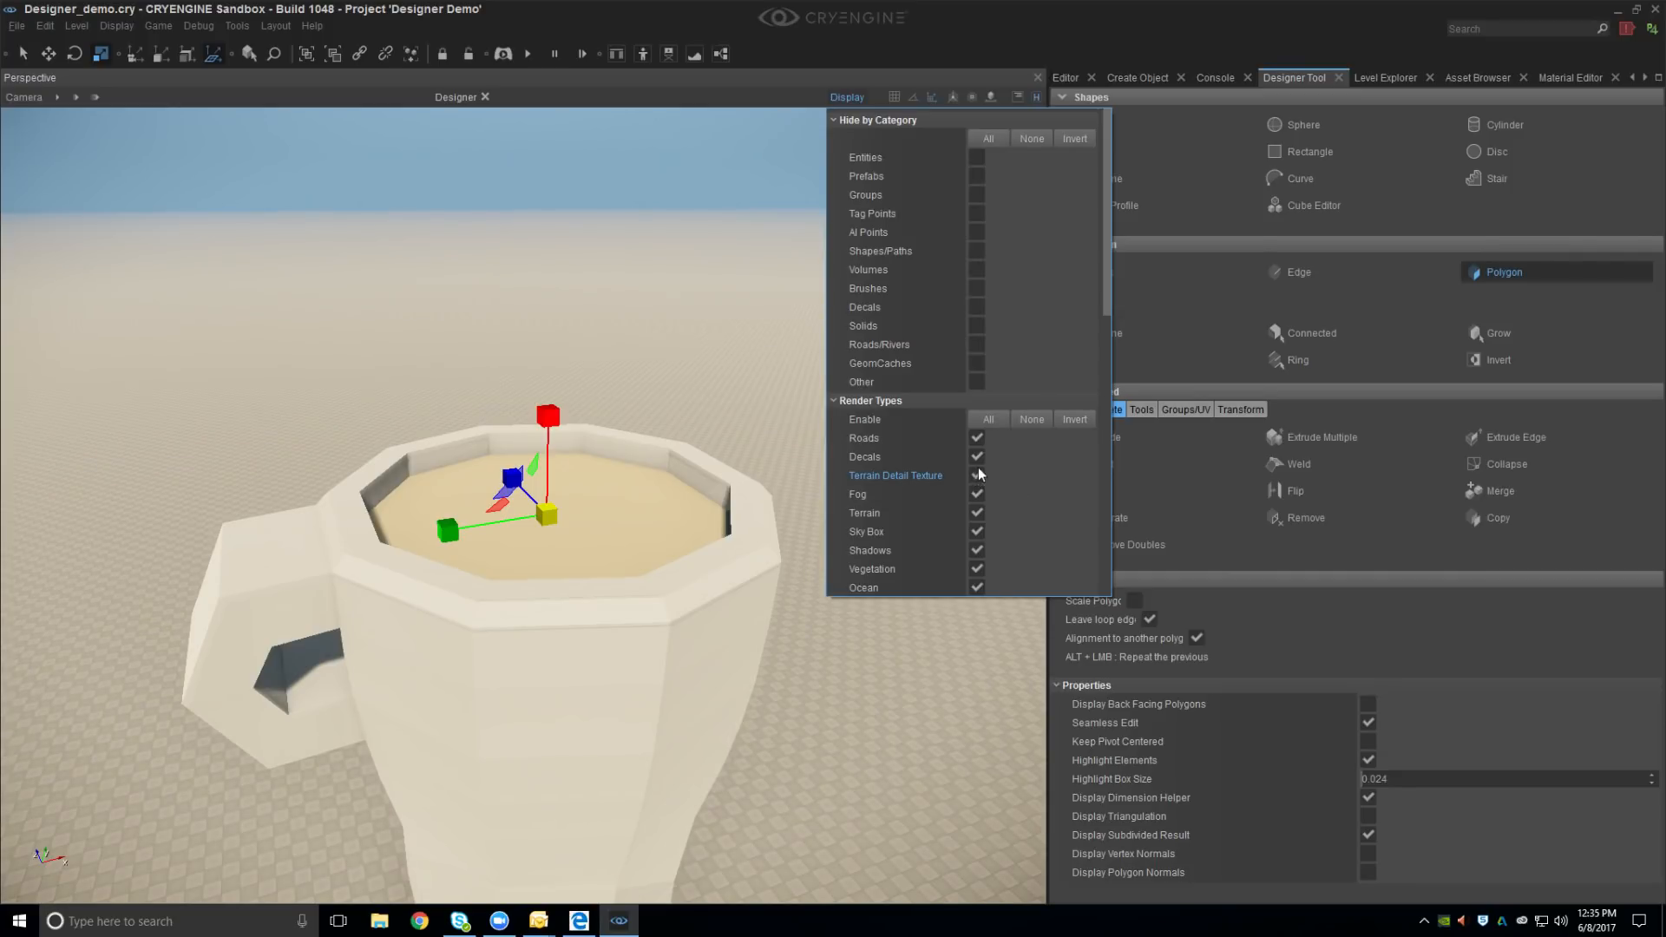
click(976, 514)
scroll(595, 626, down, 5)
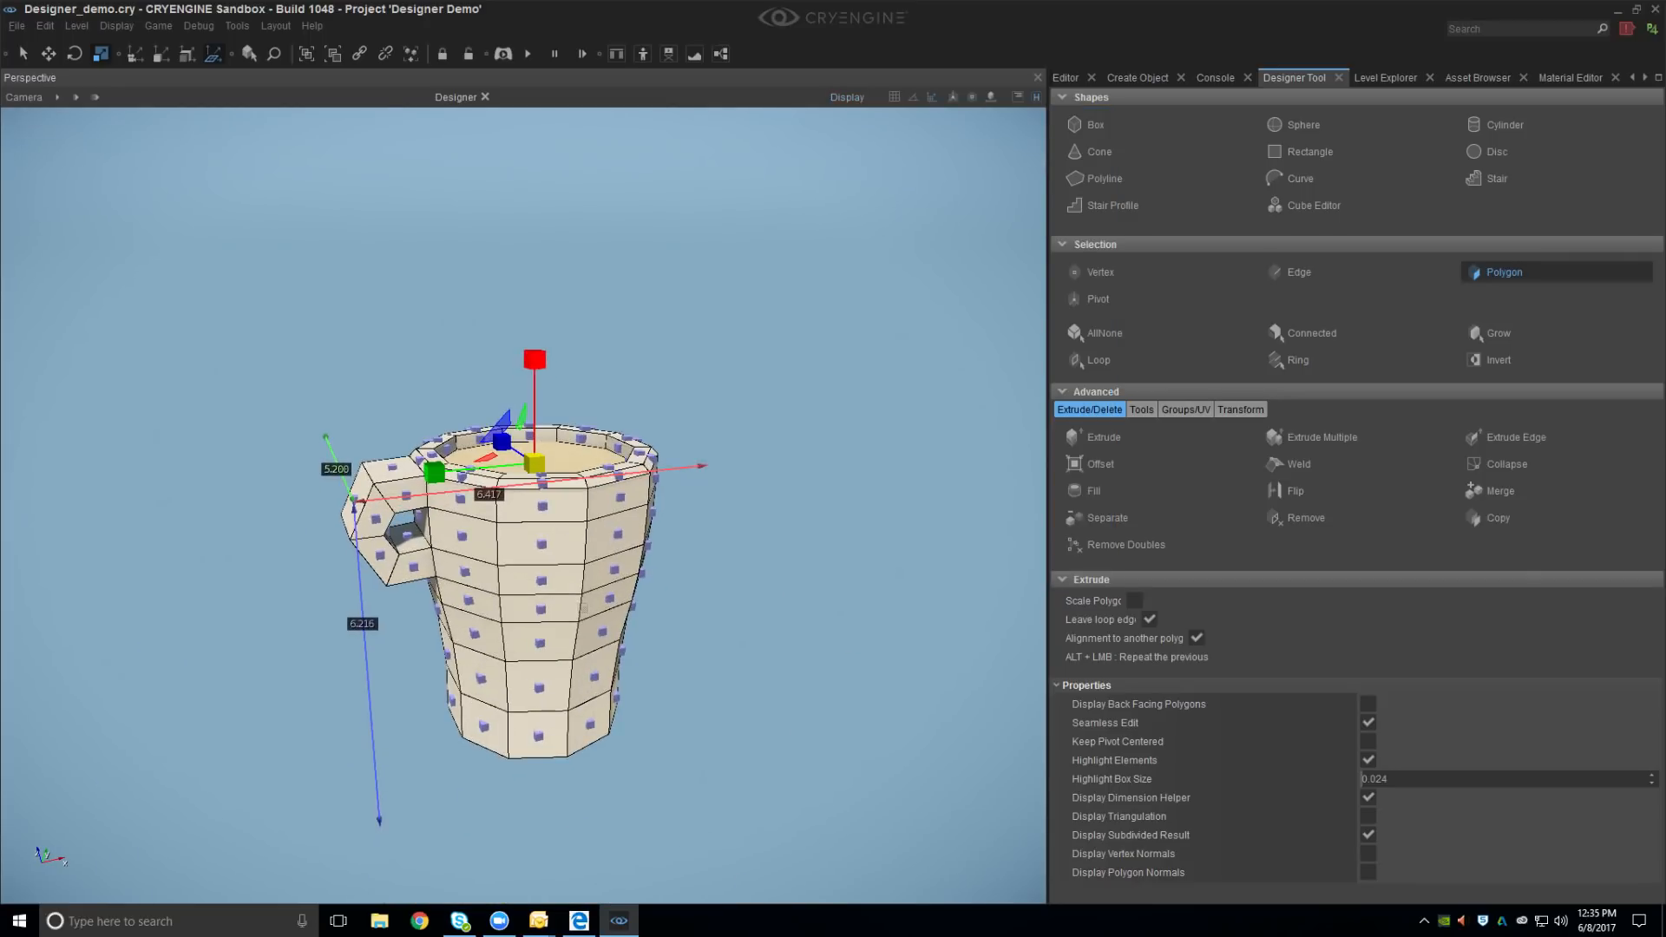
click(849, 96)
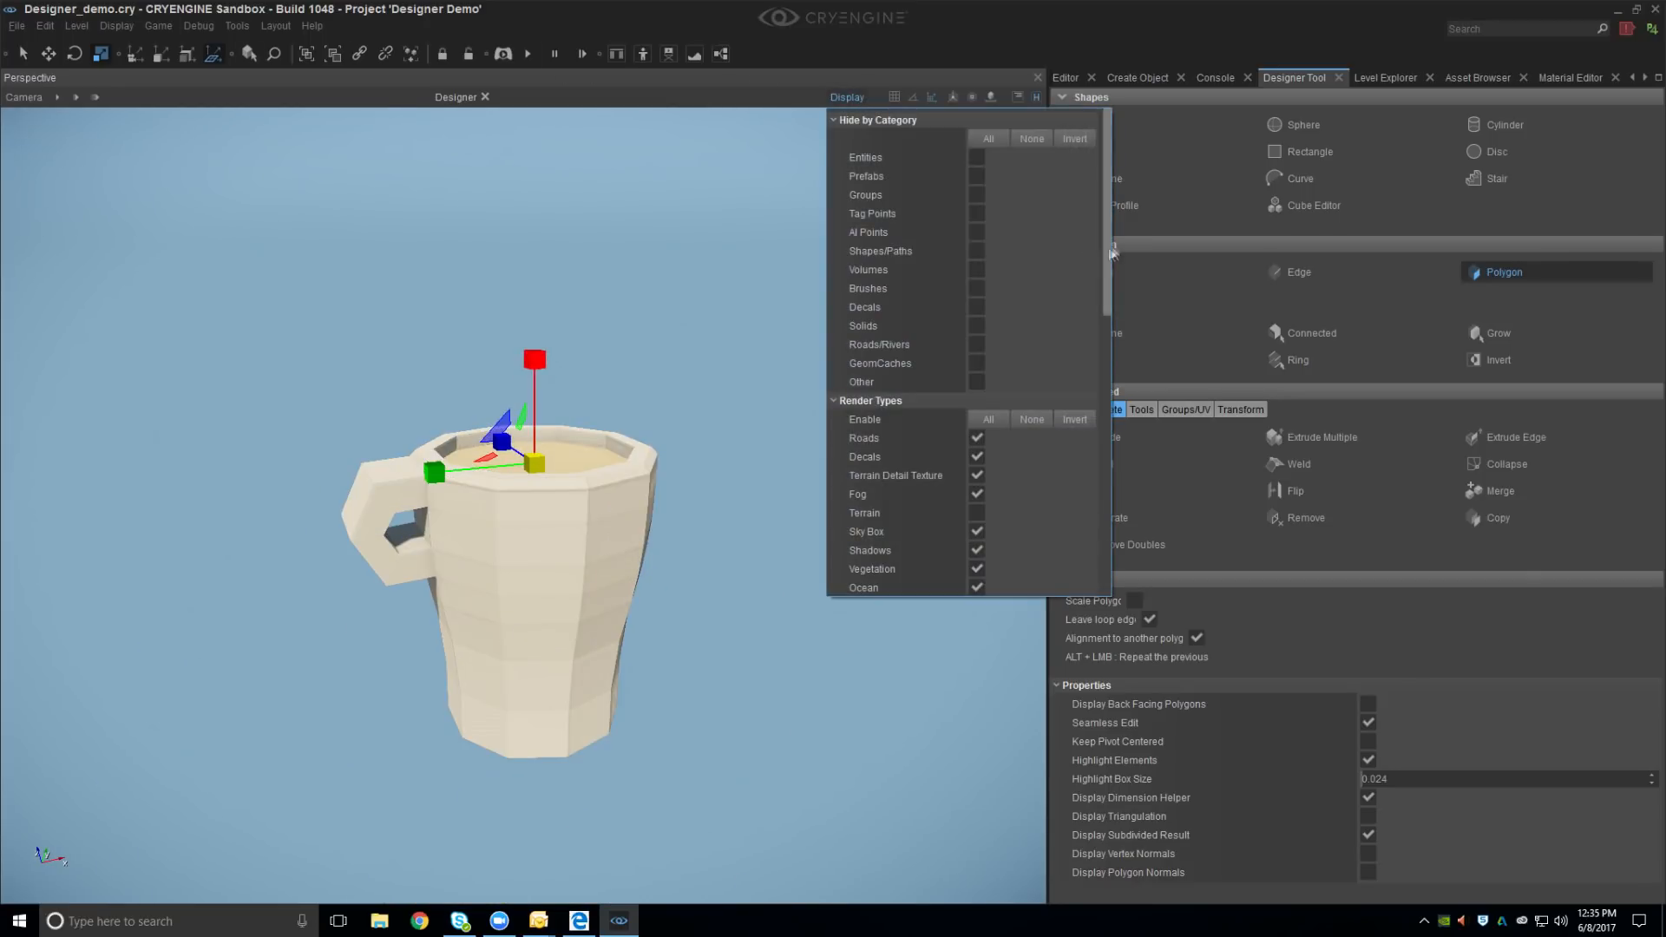
scroll(1095, 434, down, 5)
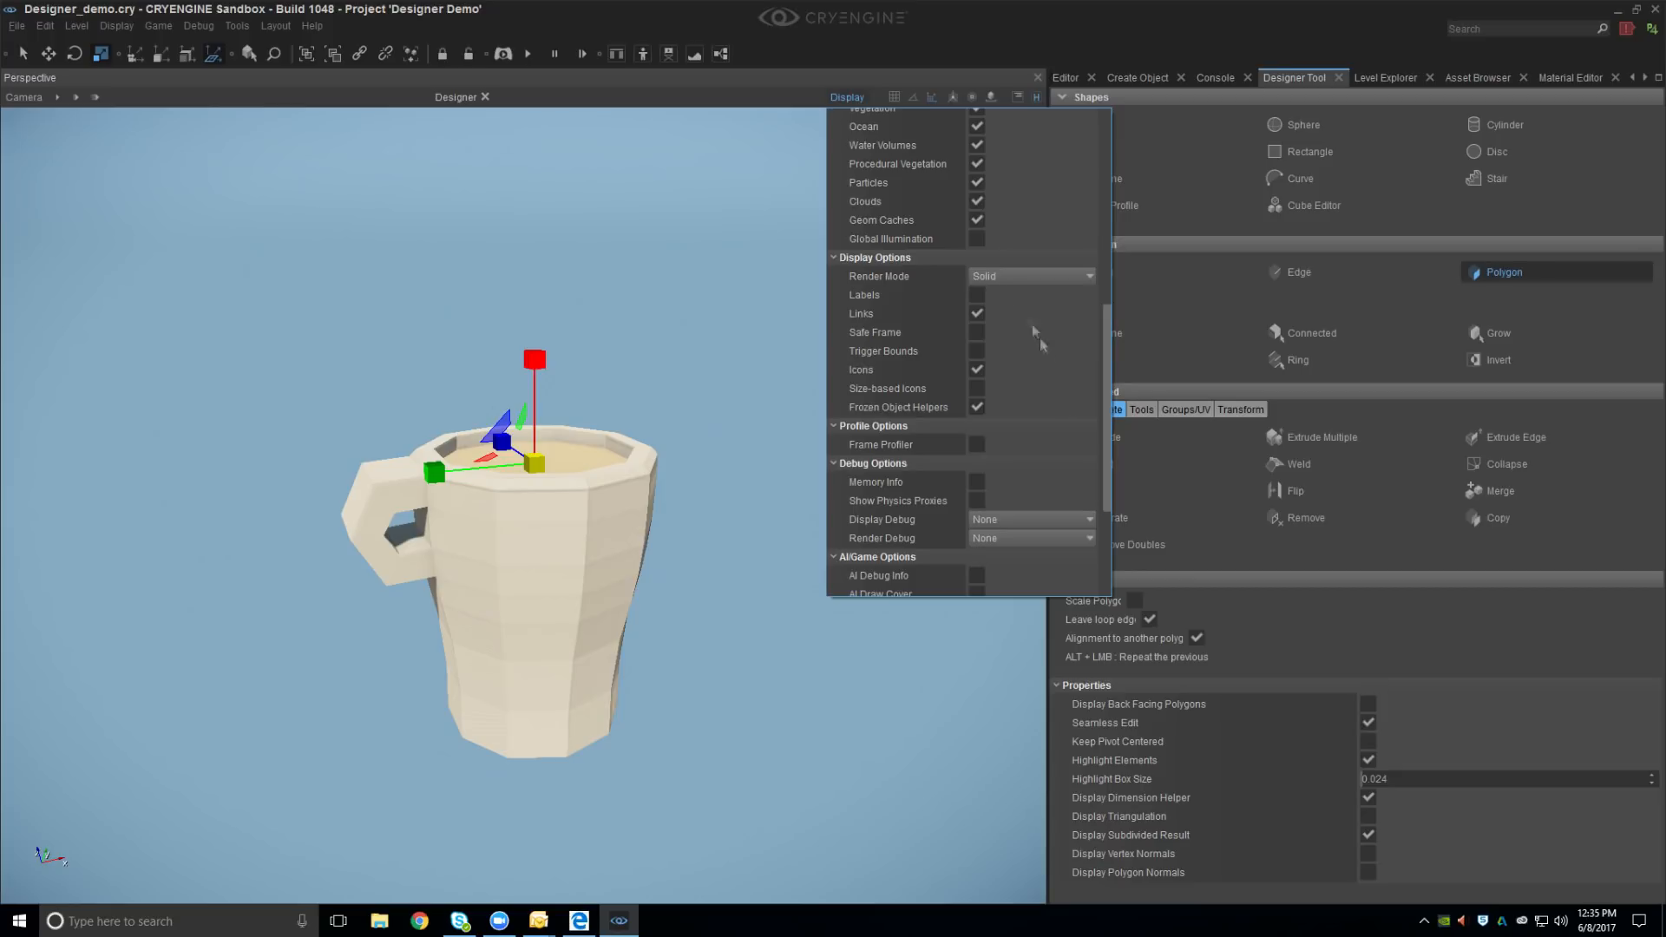
click(1015, 279)
click(1020, 299)
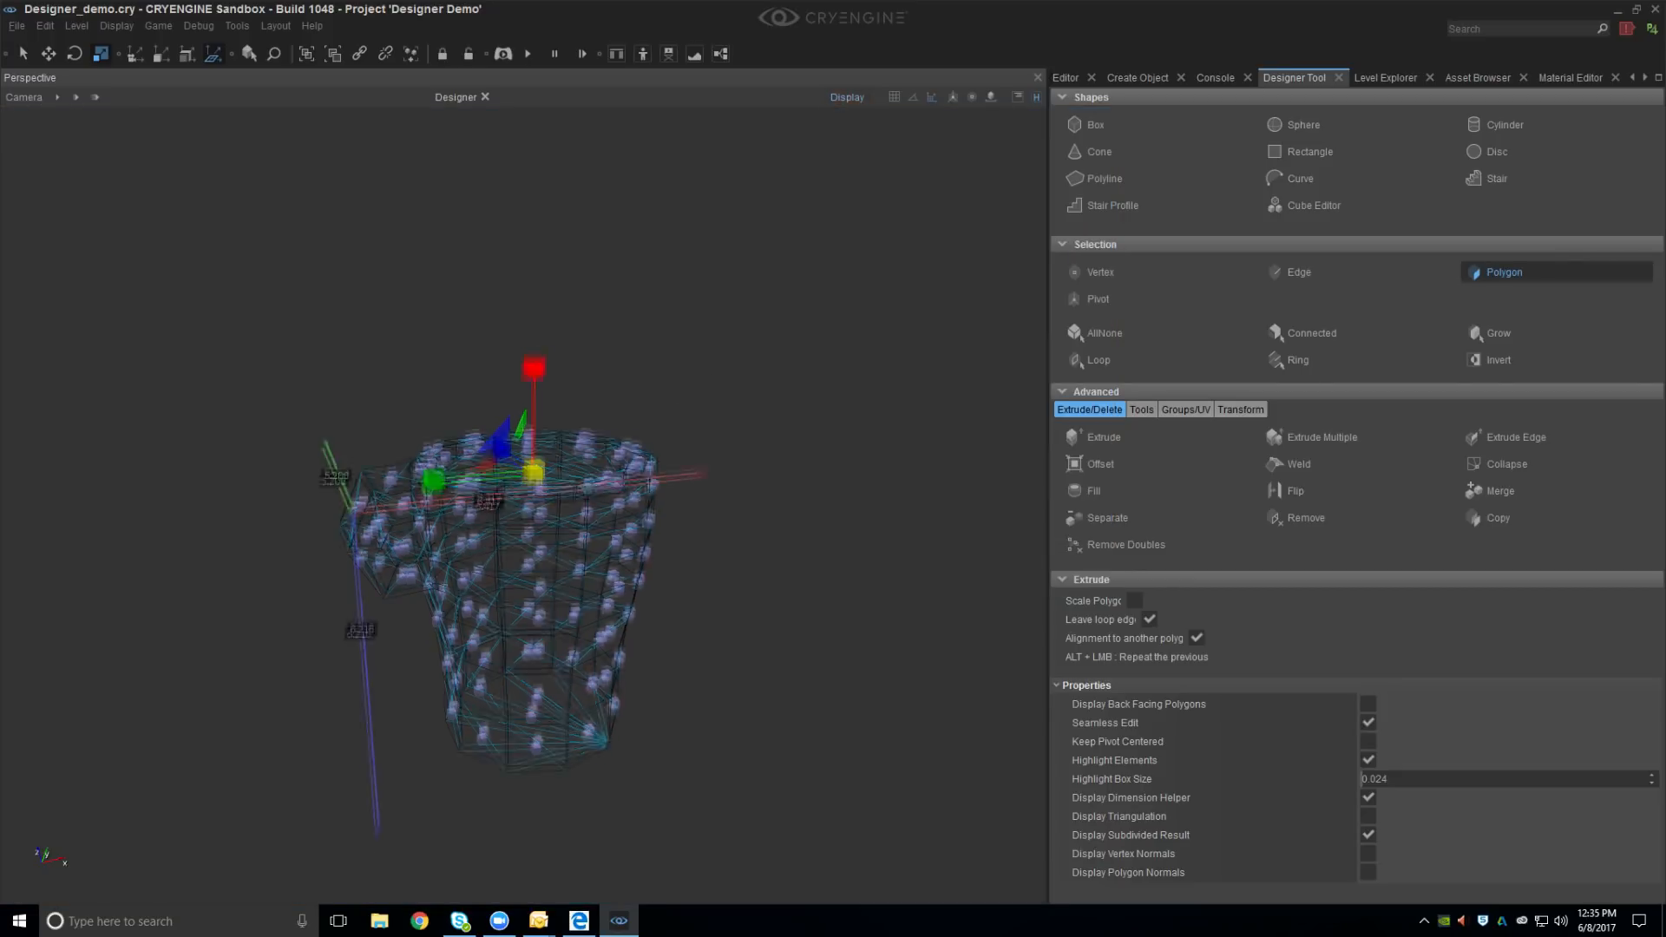
Move the recessed face down to near the mug's base and scale it to fit inside the outer walls
click(617, 415)
drag(536, 416, 532, 635)
right_drag(640, 625, 633, 619)
scroll(634, 619, up, 2)
key(r)
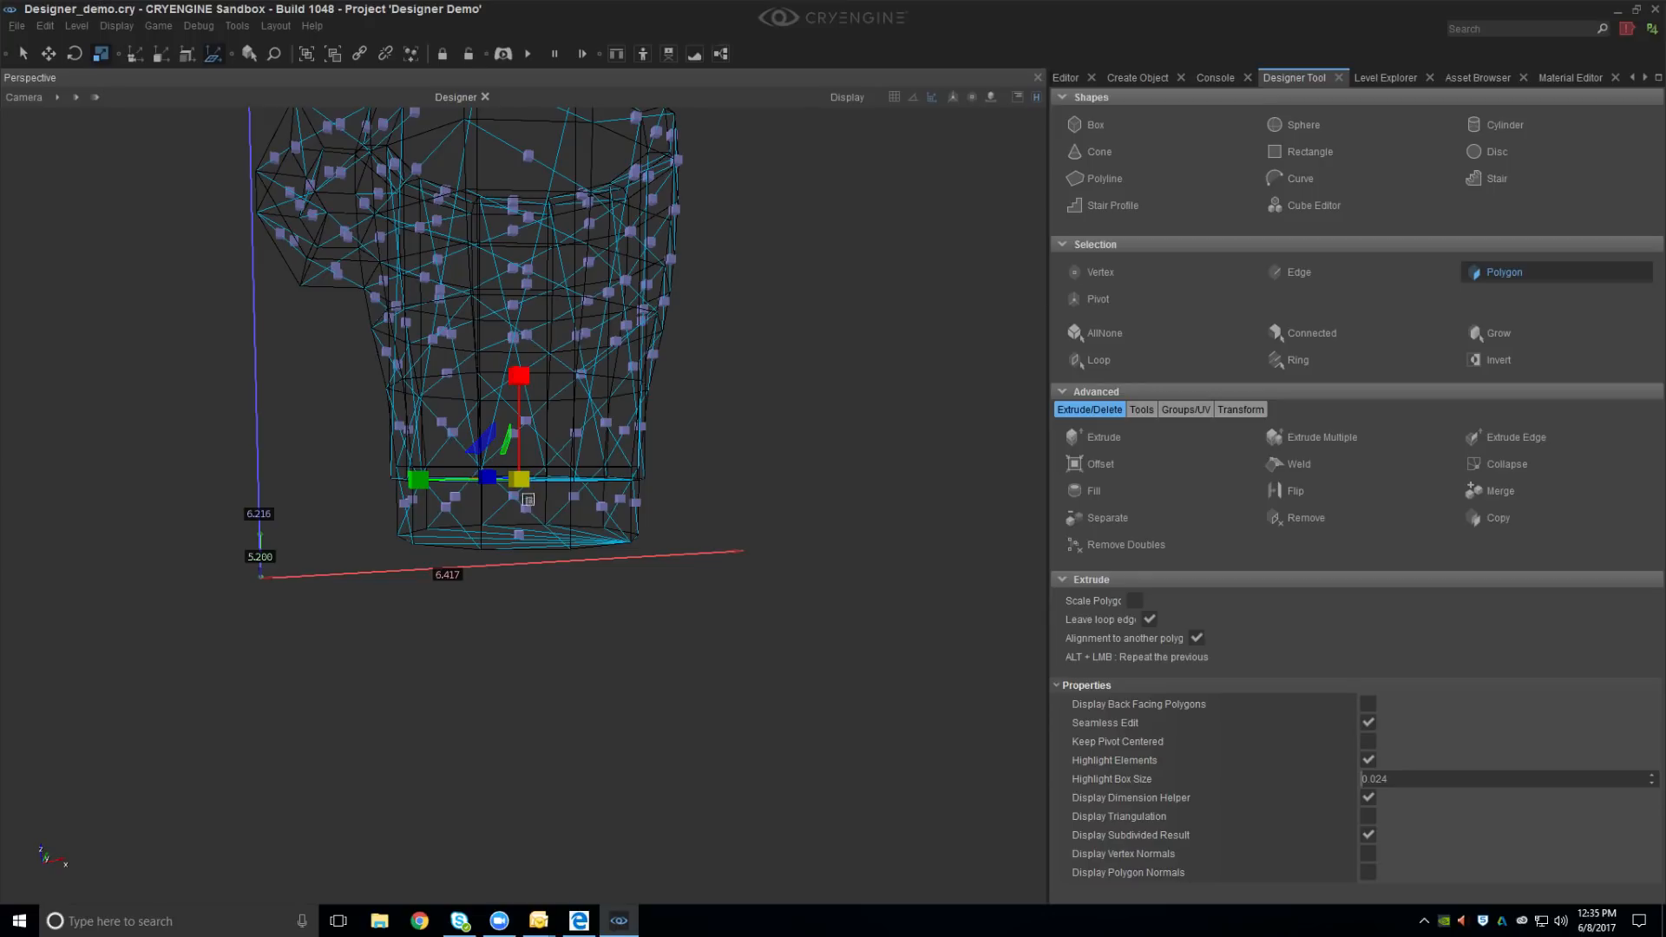
drag(522, 482, 523, 502)
right_drag(523, 502, 512, 438)
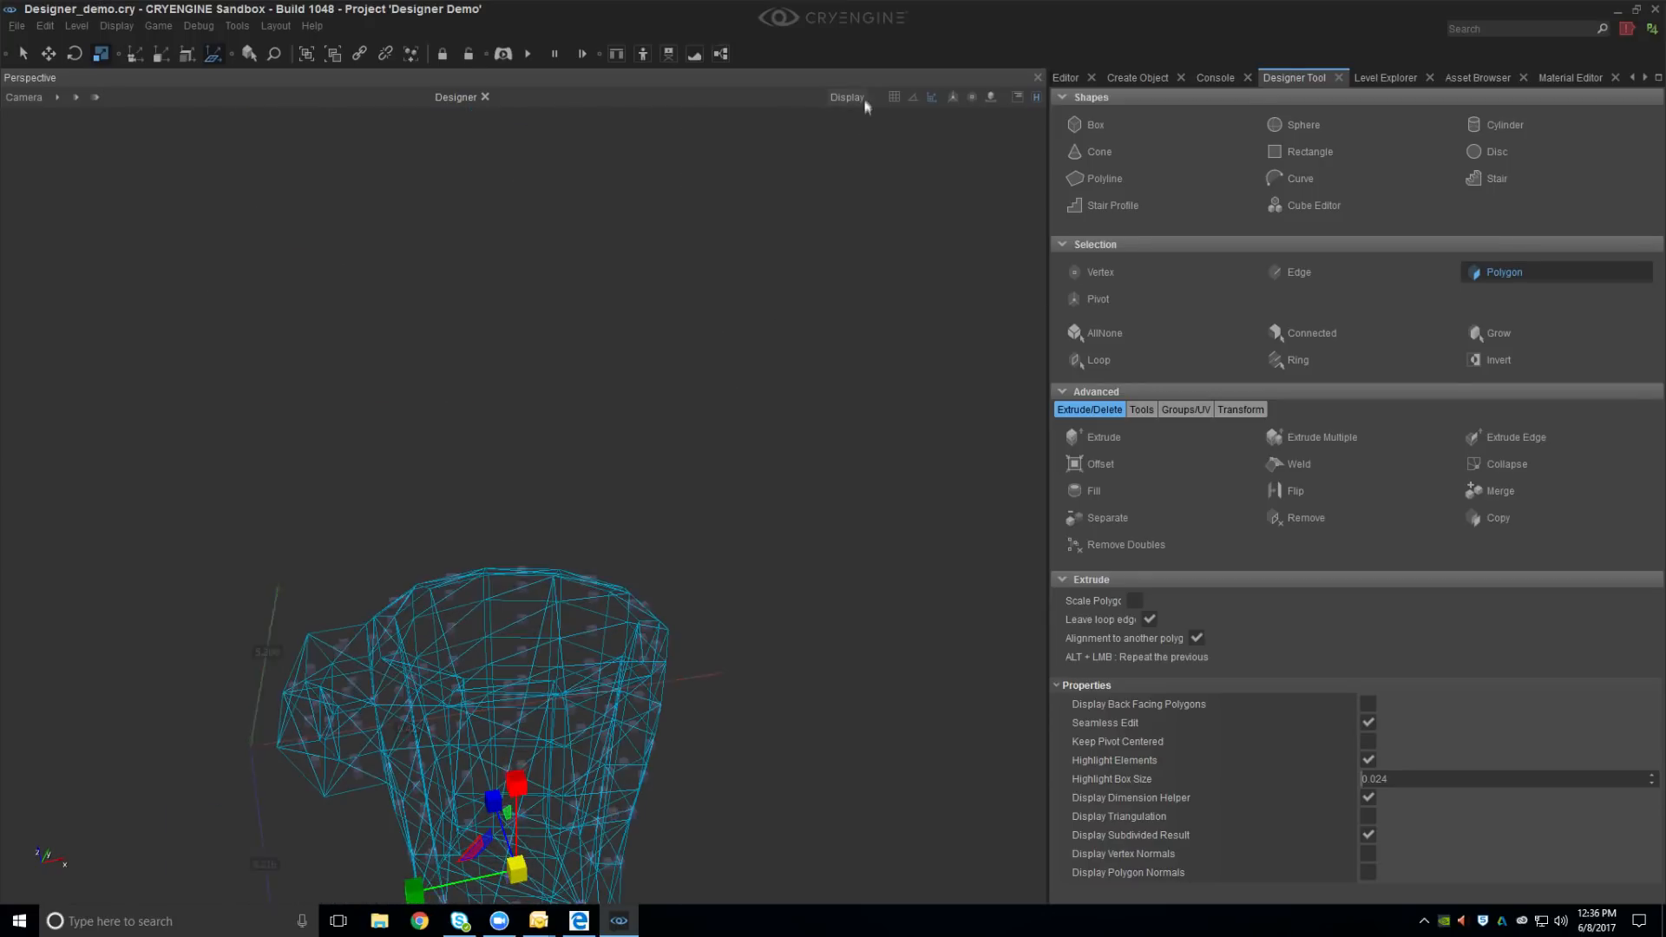
Show the terrain again and set the viewport's render mode to Solid
click(847, 96)
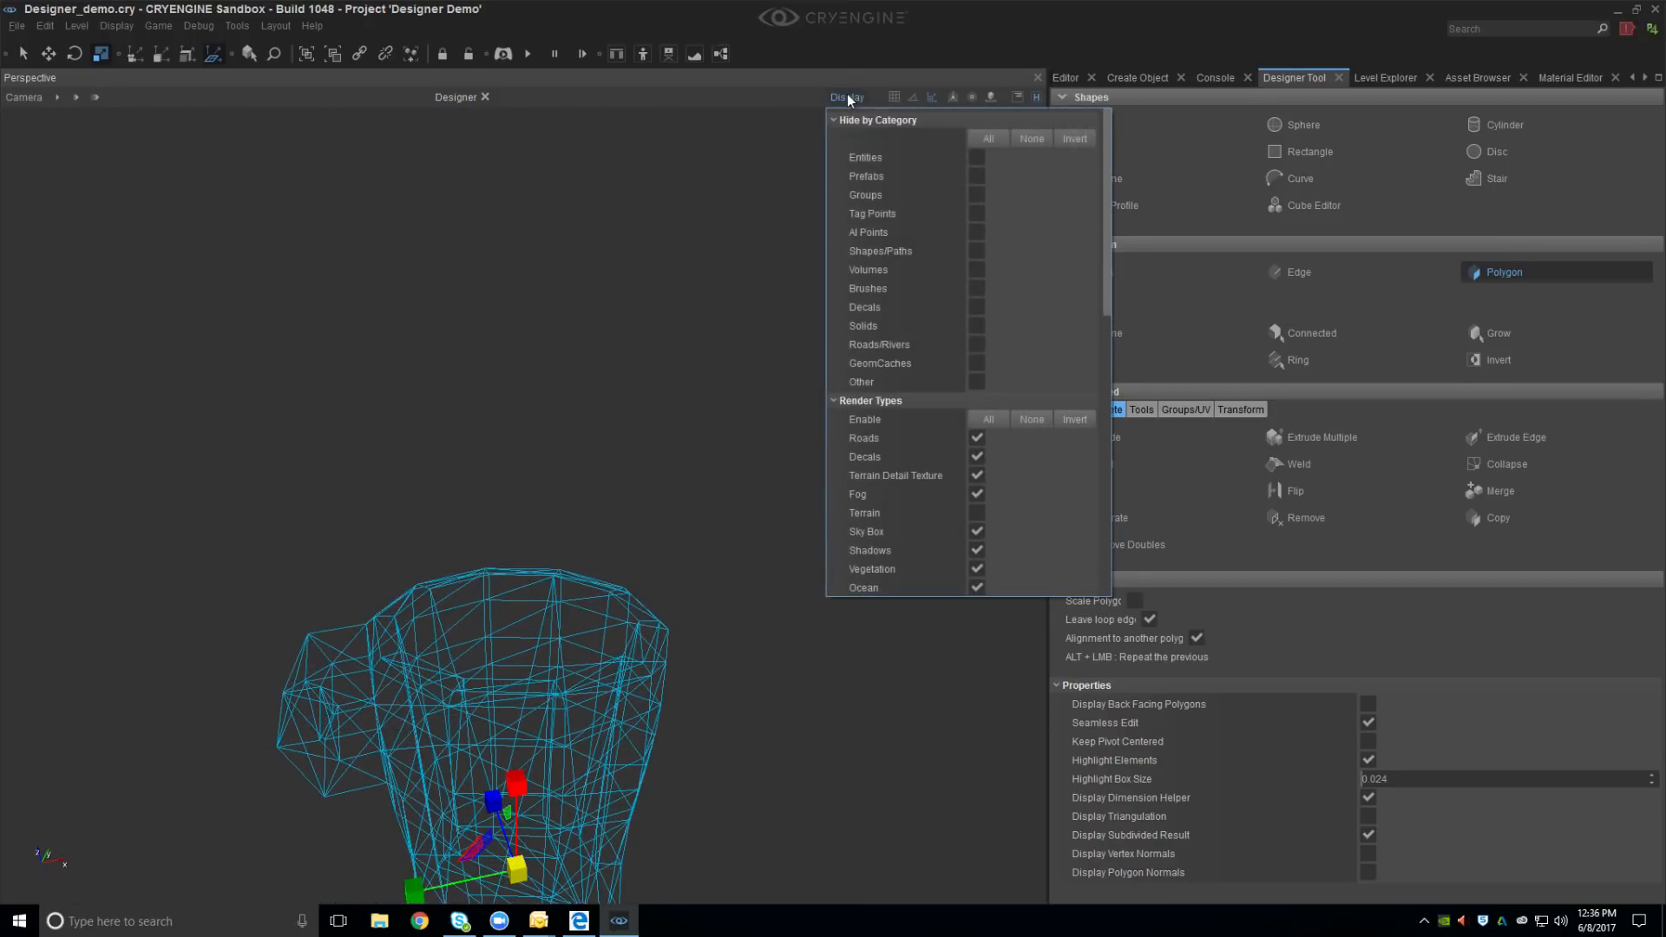
click(977, 510)
drag(1106, 321, 1101, 469)
click(1027, 357)
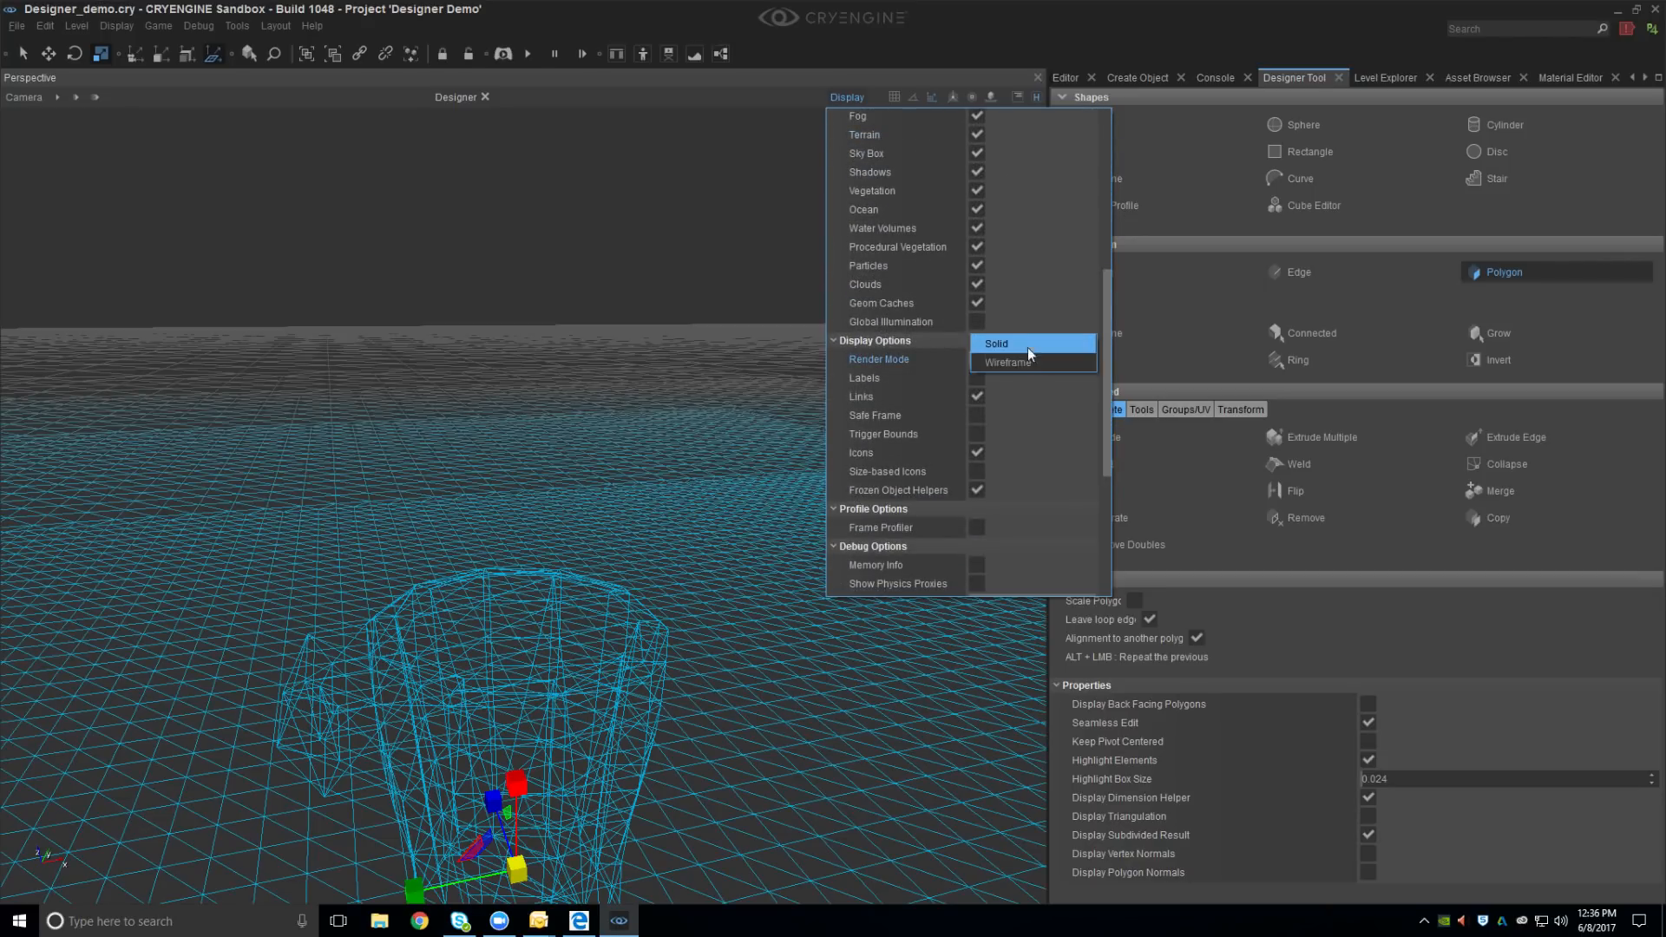
click(1027, 347)
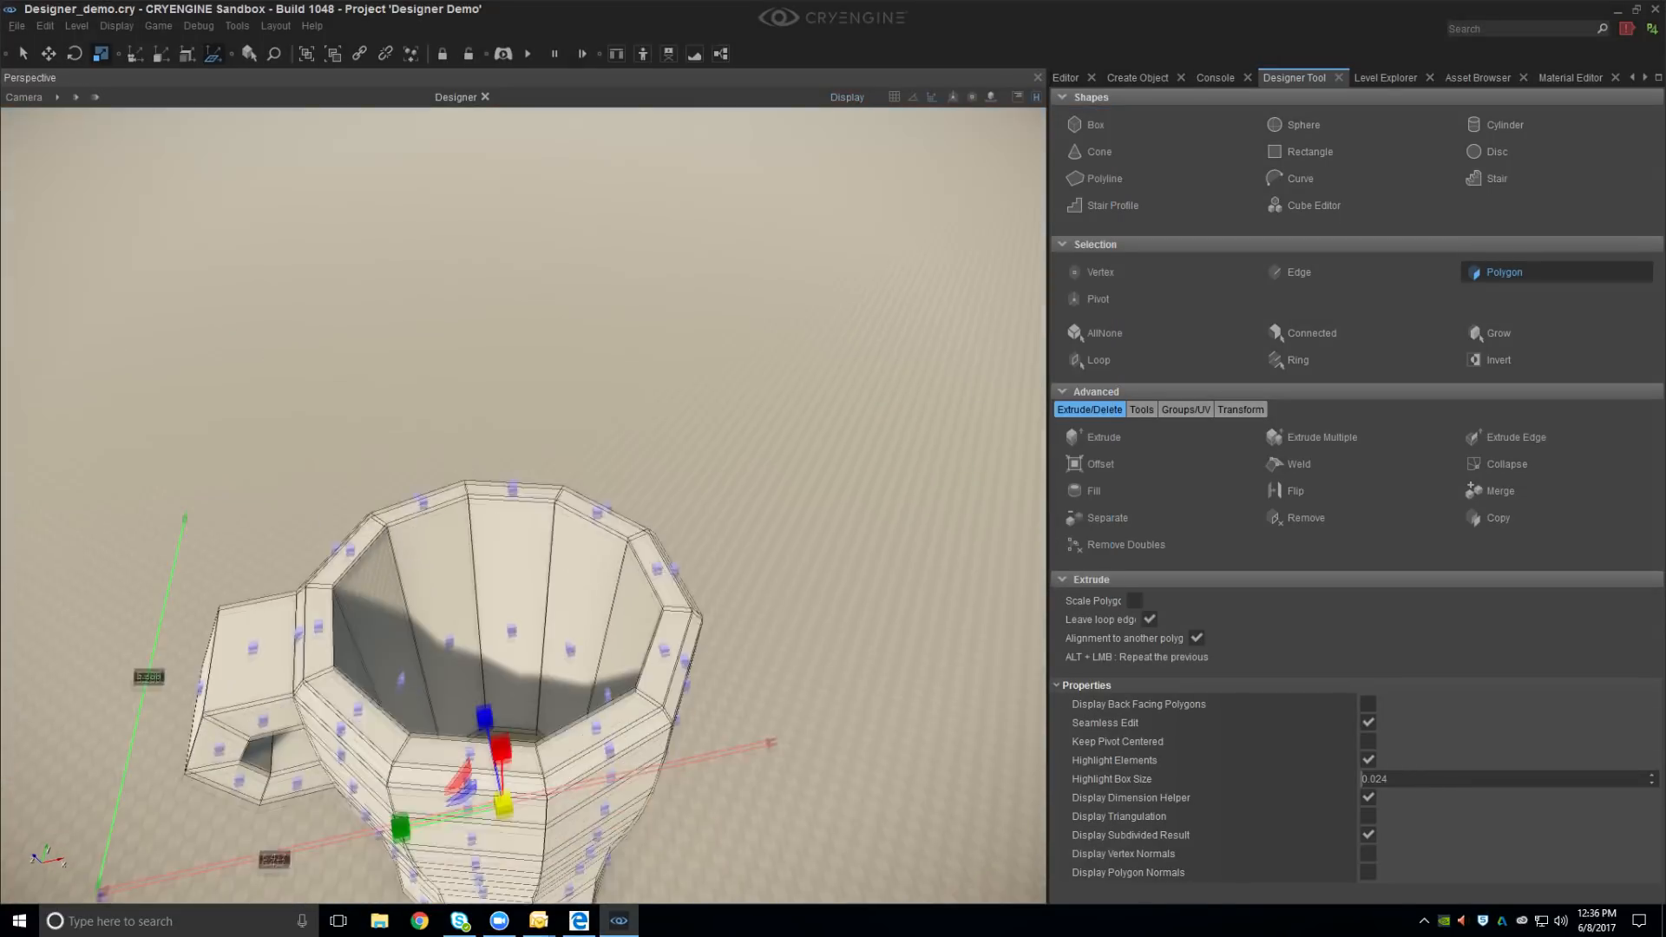
Loop-cut the lower part of the mug's inner wall, select the new edge loop and scale it slightly
click(1141, 411)
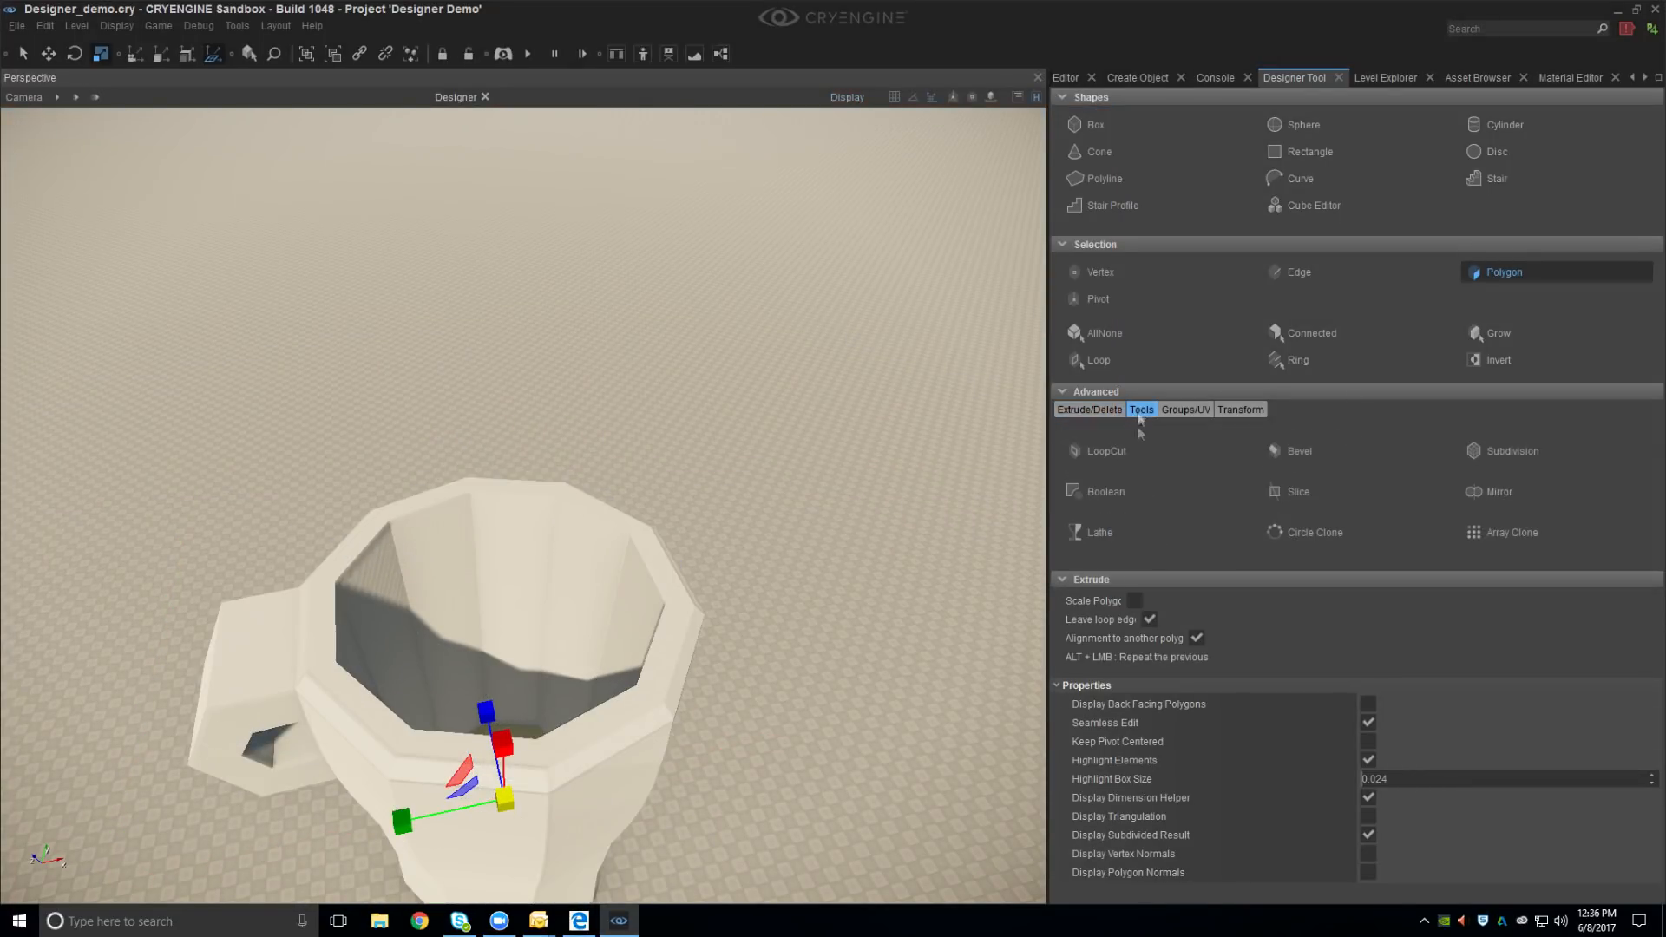
click(1128, 450)
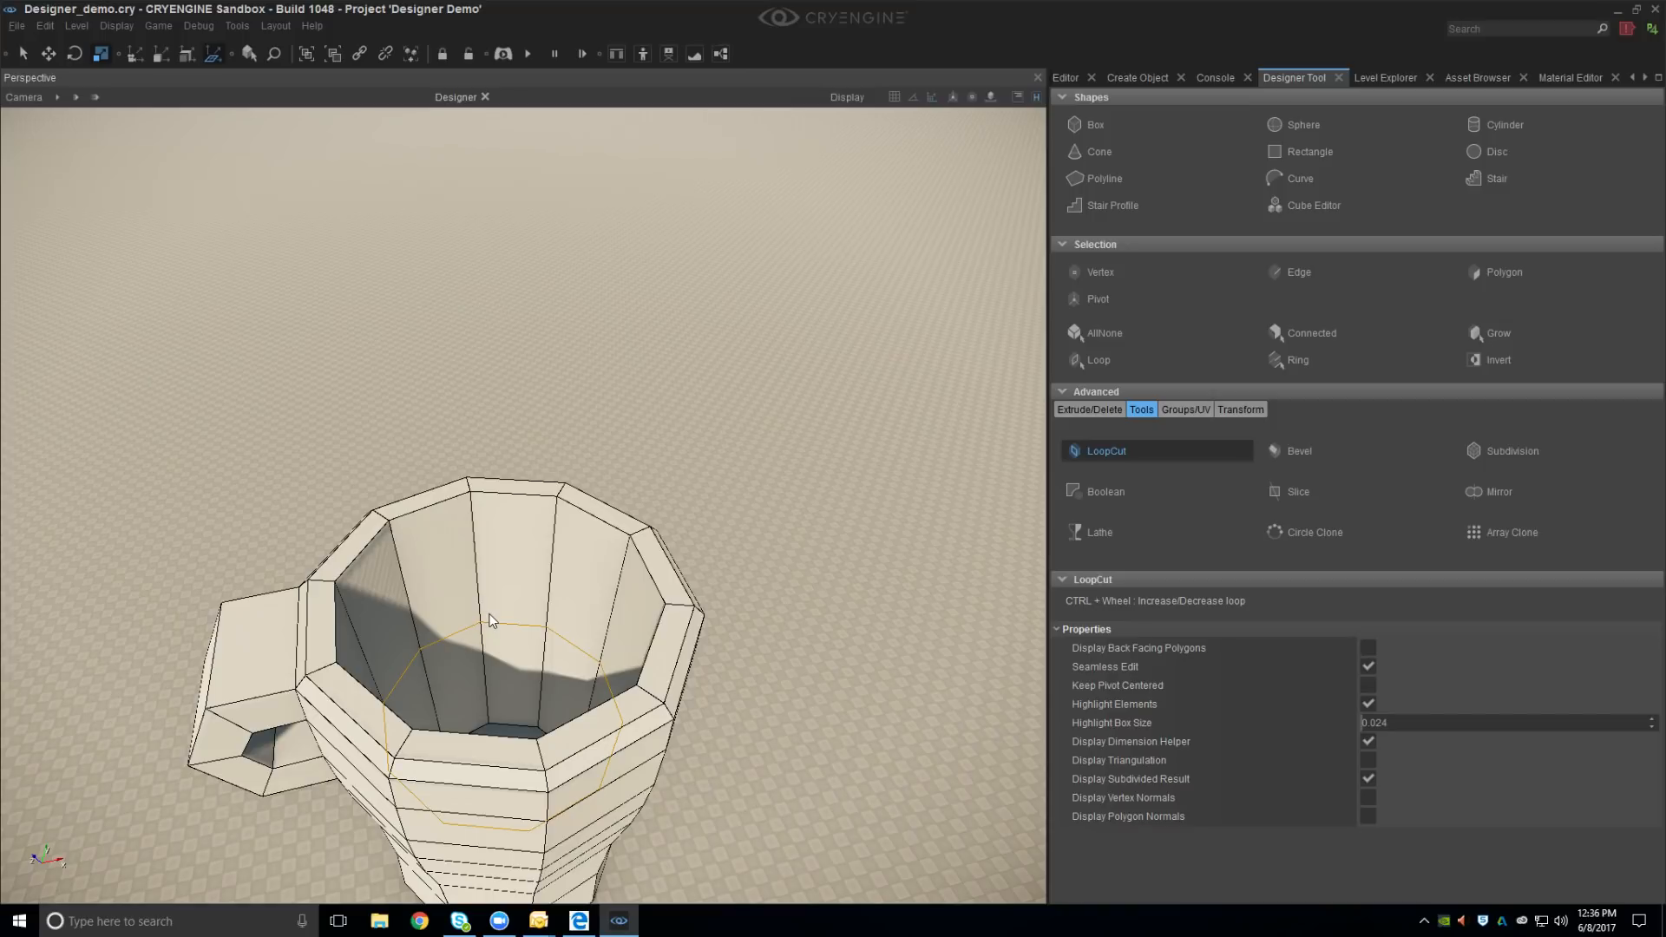
click(493, 609)
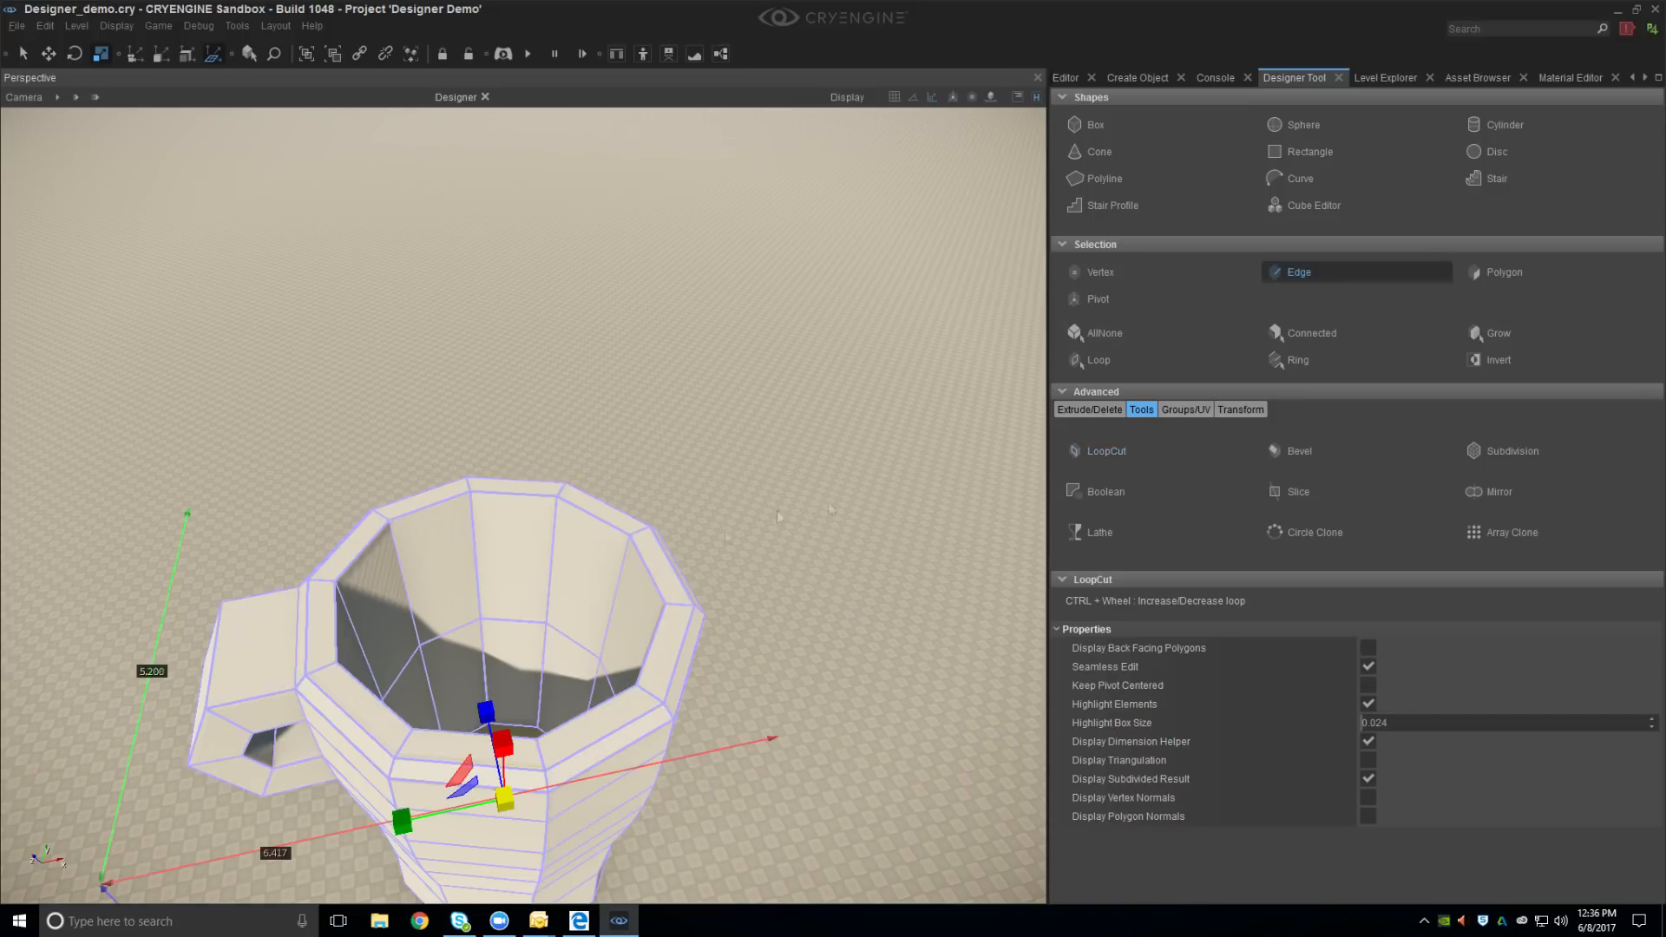
click(526, 624)
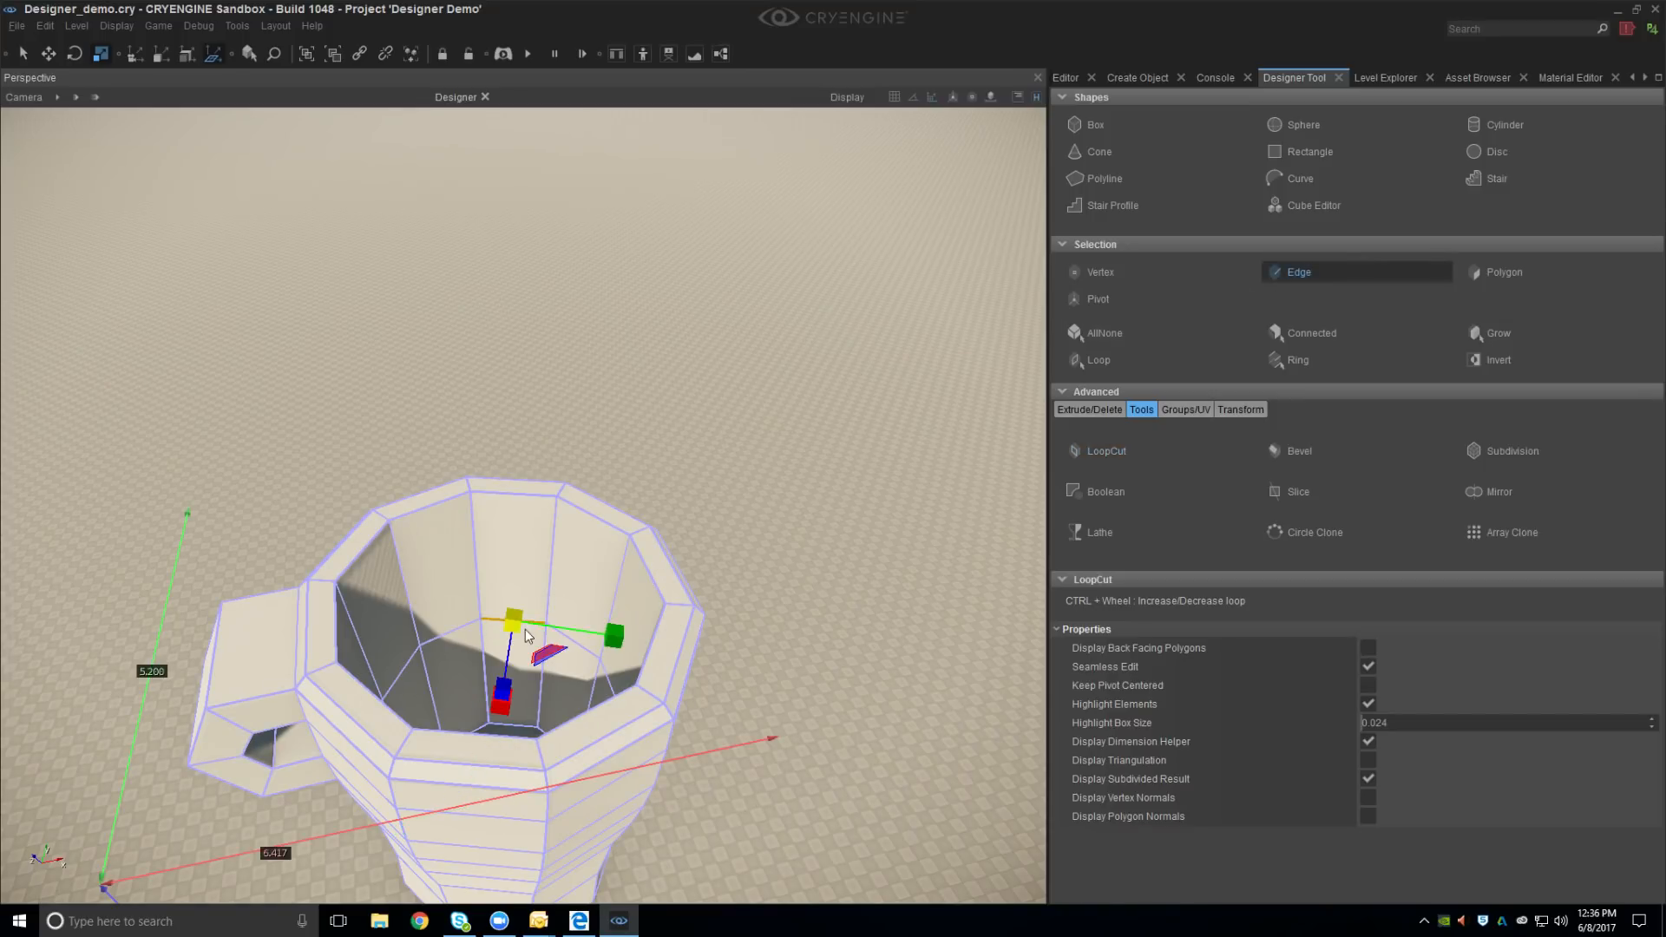
click(1117, 363)
drag(501, 709, 505, 718)
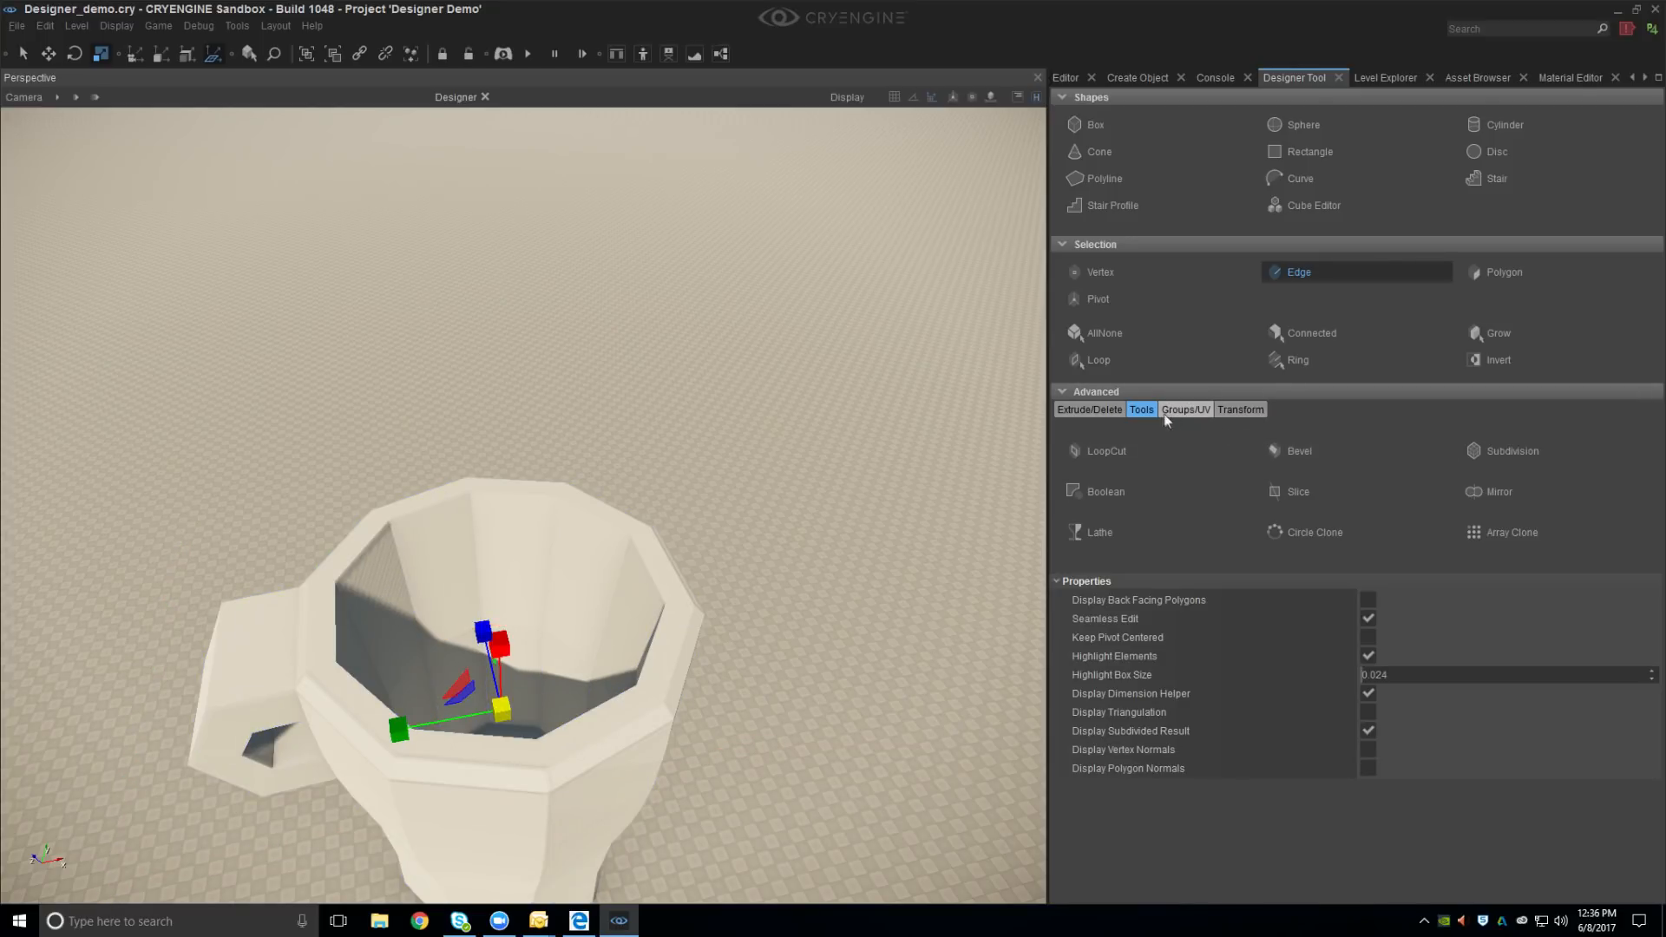
Loop-cut the inner wall just below the rim, and select and slightly scale the opening's inner edge loop
click(1117, 451)
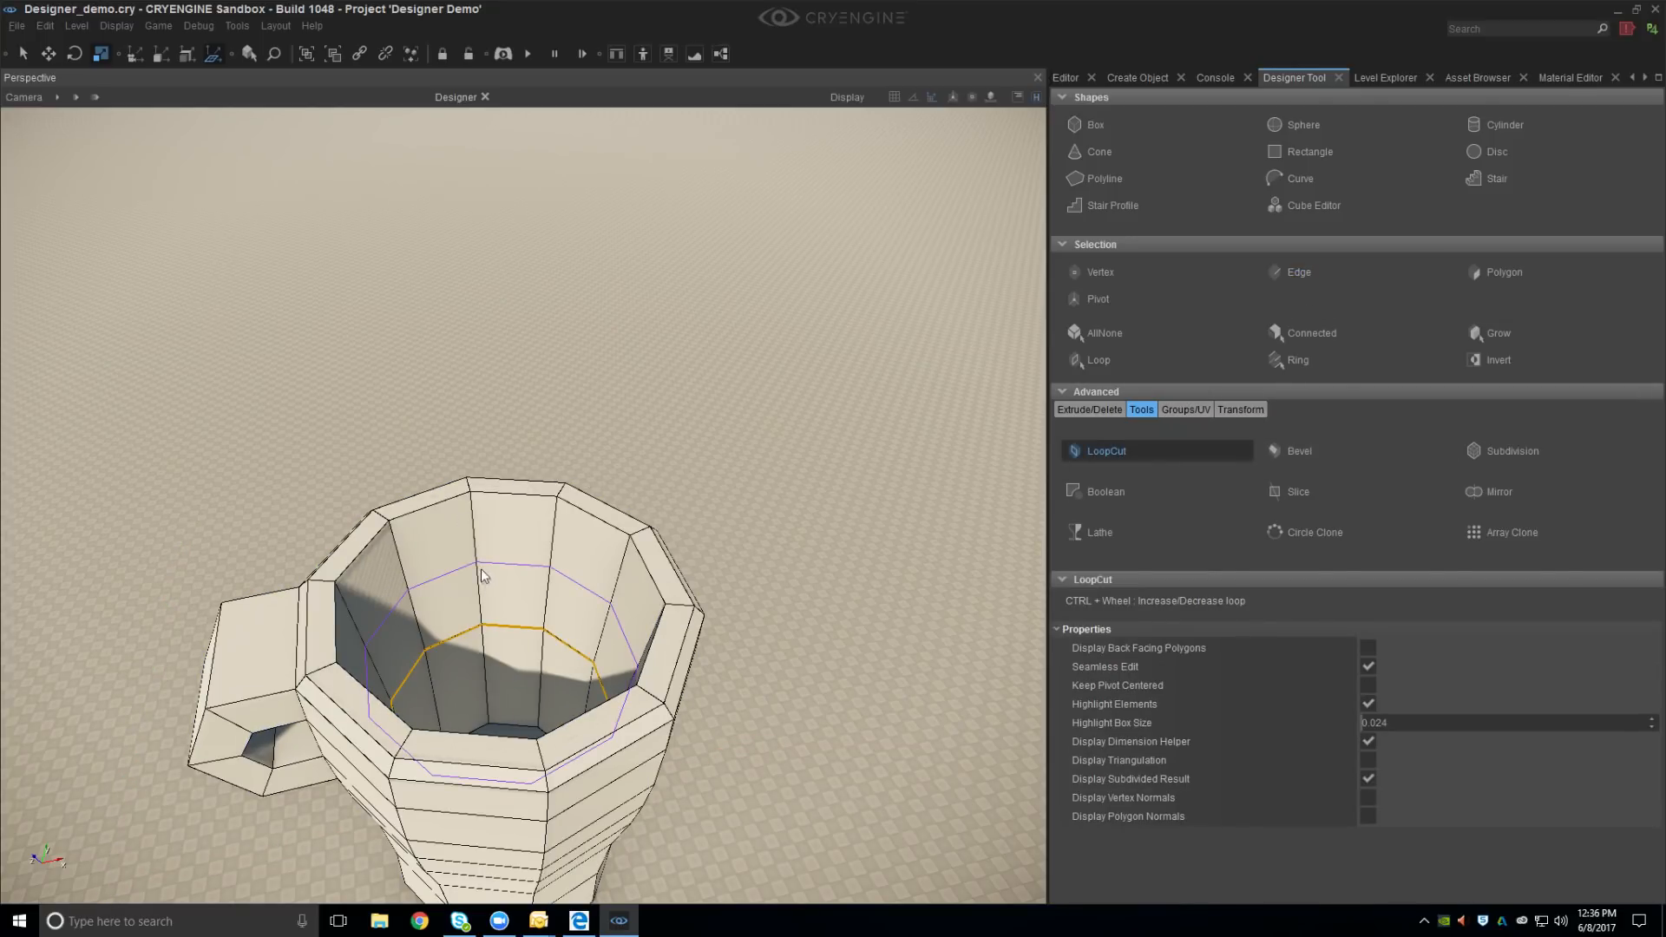
click(472, 512)
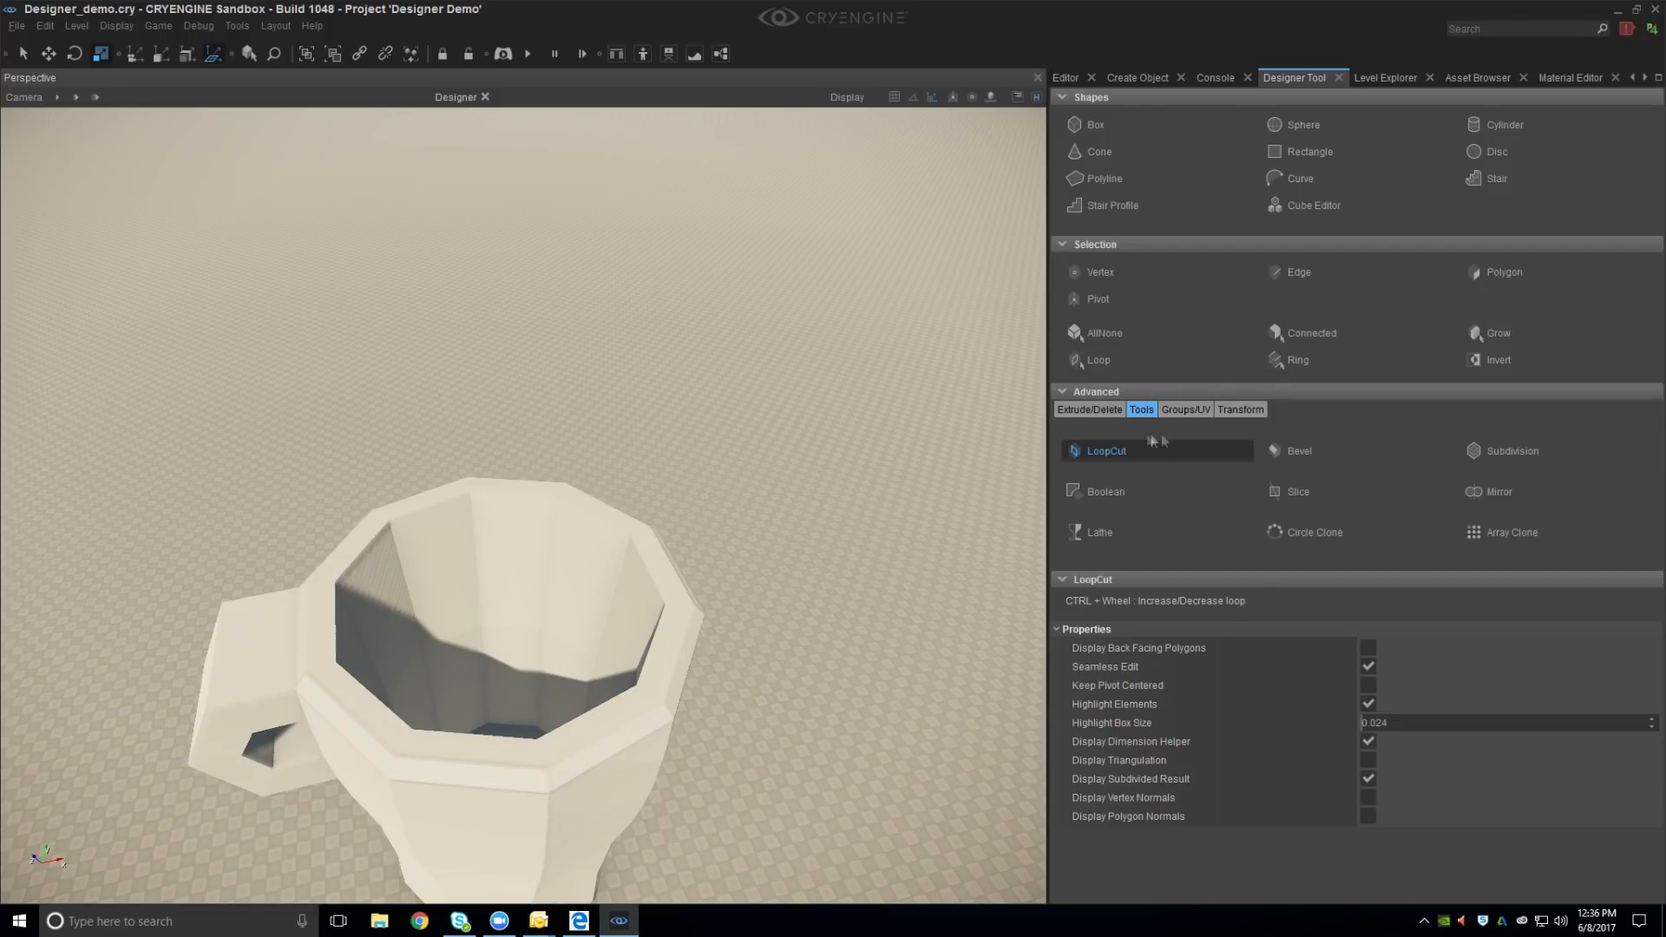
click(1302, 272)
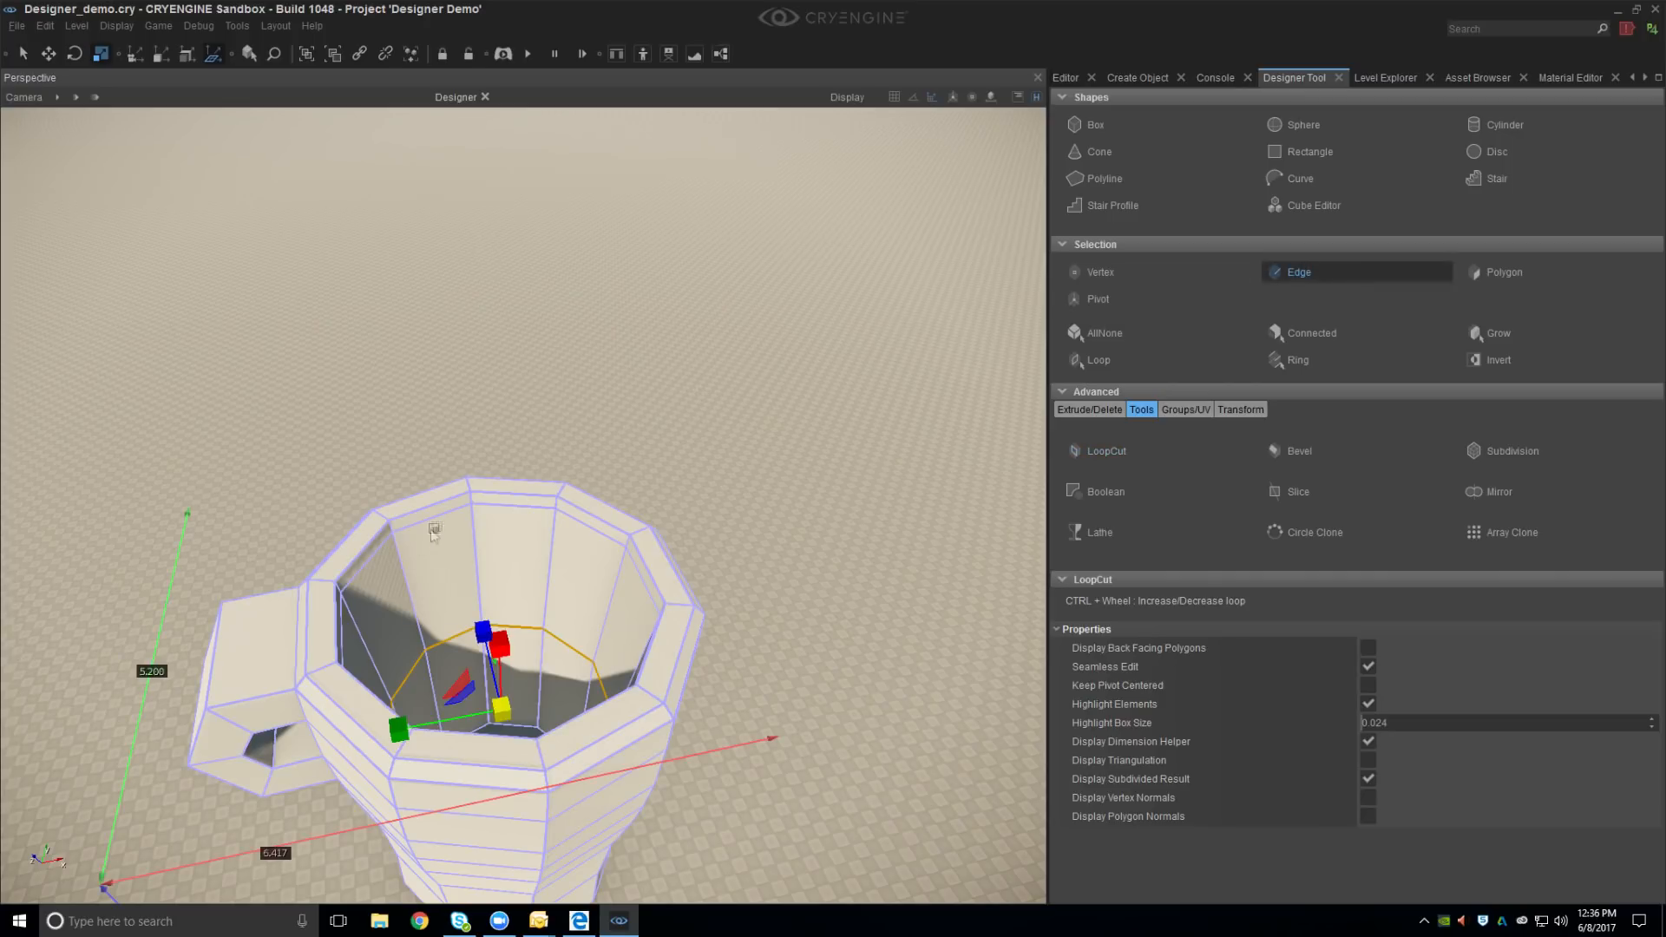
click(512, 493)
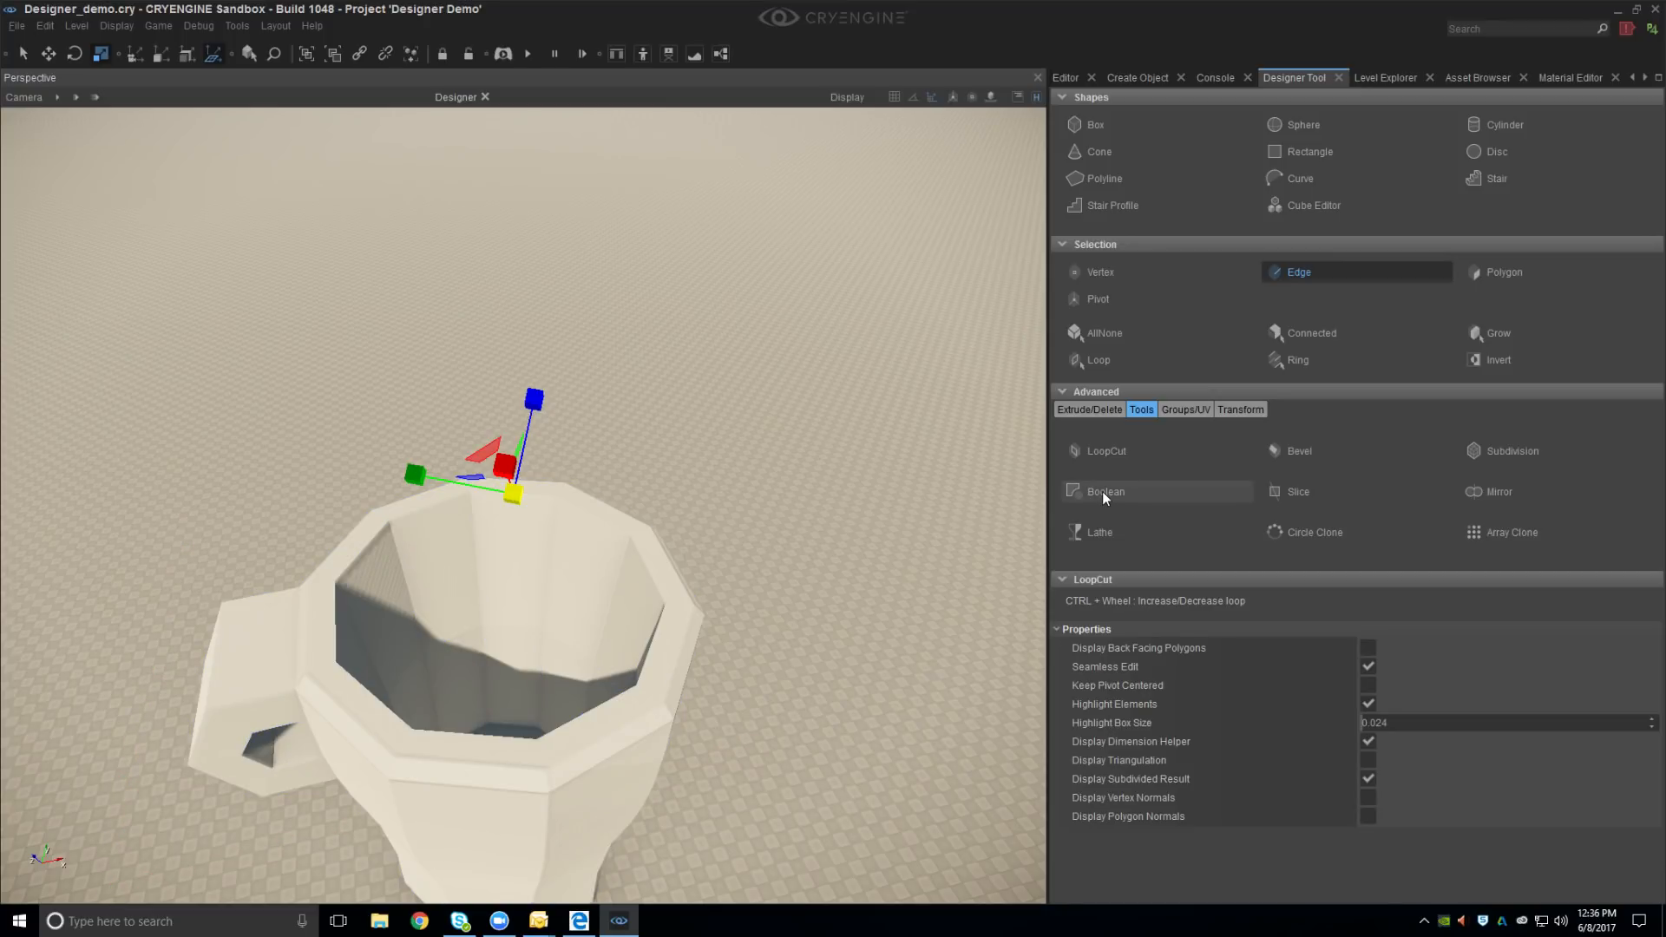
mouse_move(694, 504)
right_down()
mouse_move(638, 556)
mouse_move(677, 517)
right_up()
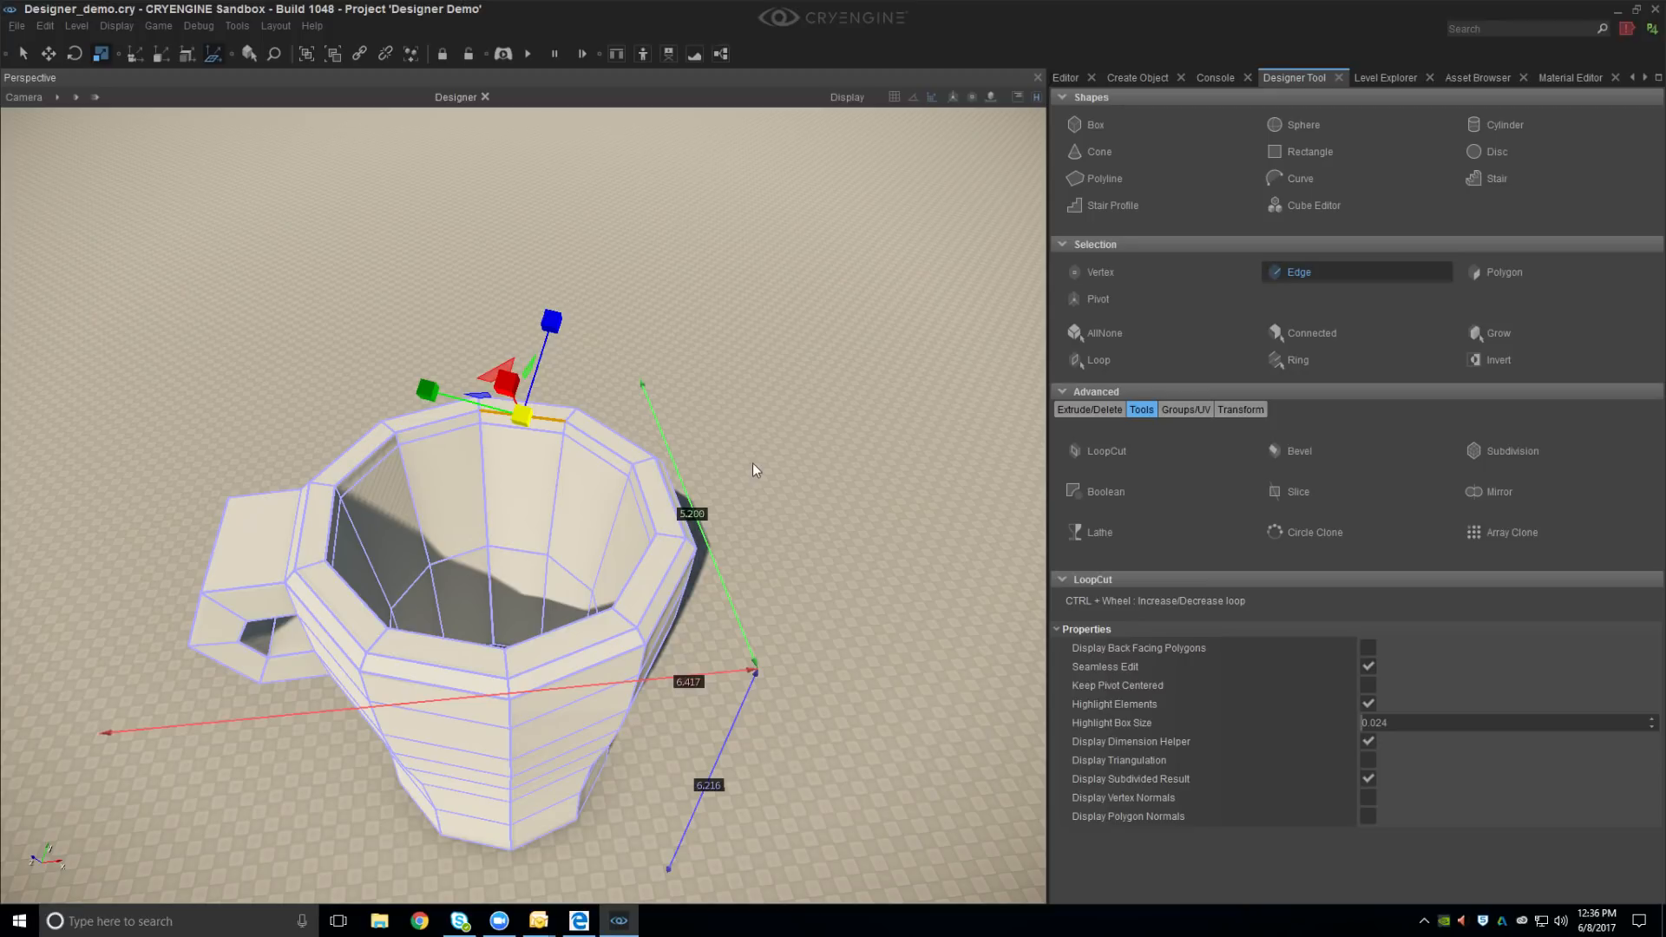
click(1020, 460)
click(1133, 362)
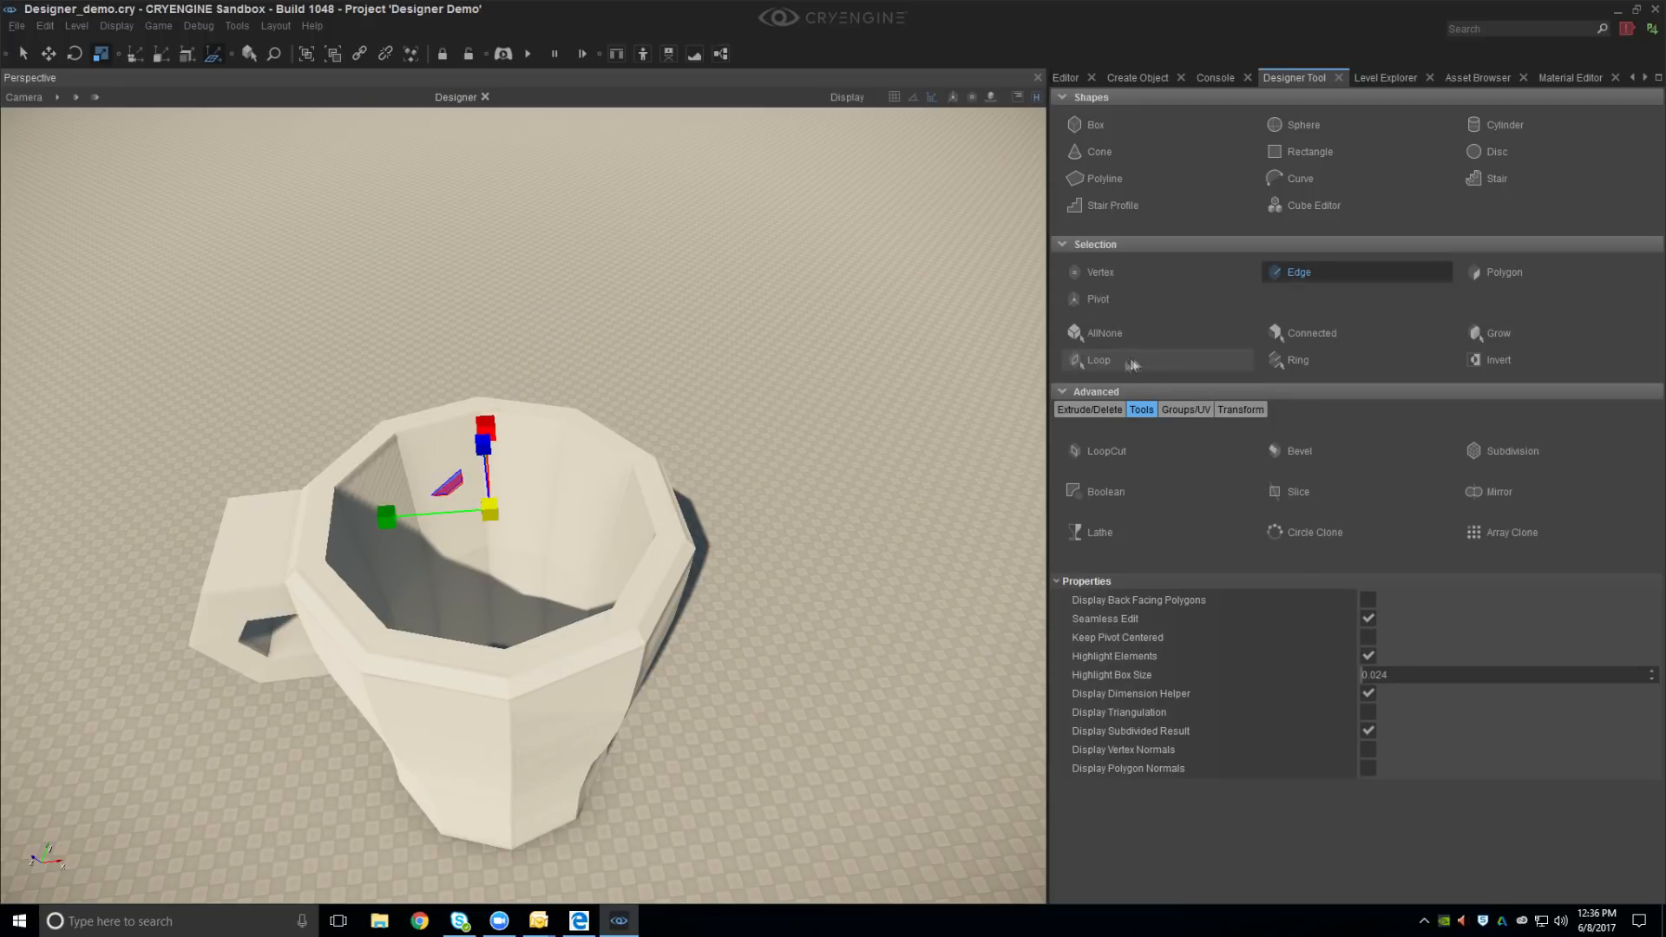
drag(490, 514, 500, 517)
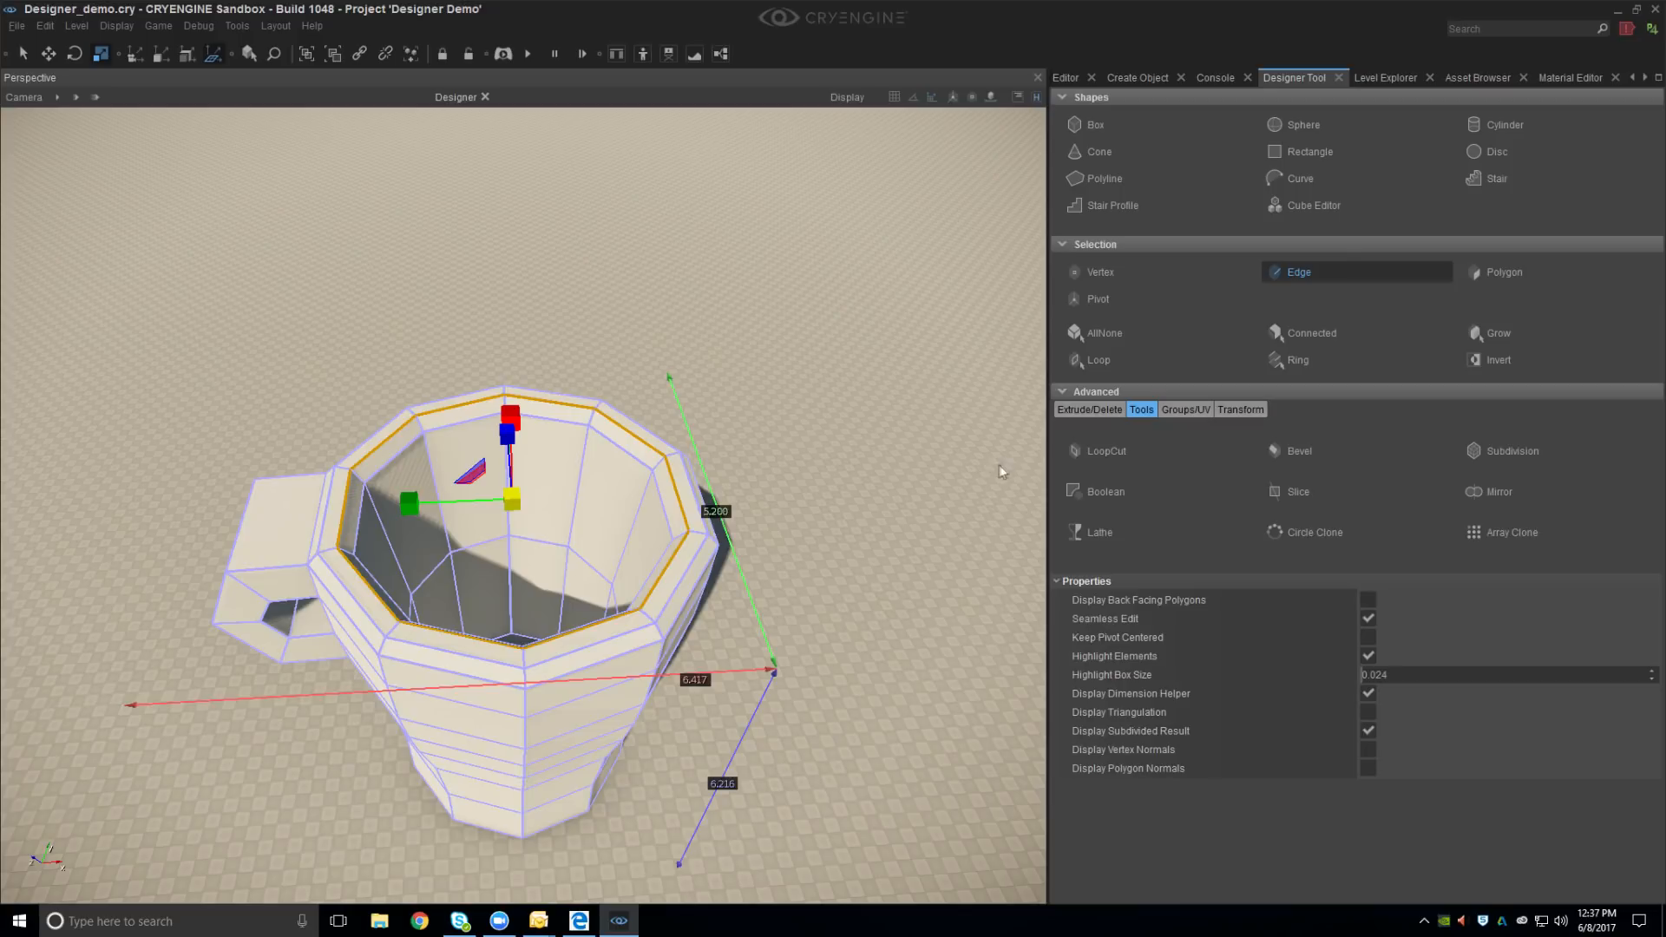
Add another loop cut around the inner wall, a little below the one near the rim
click(1128, 450)
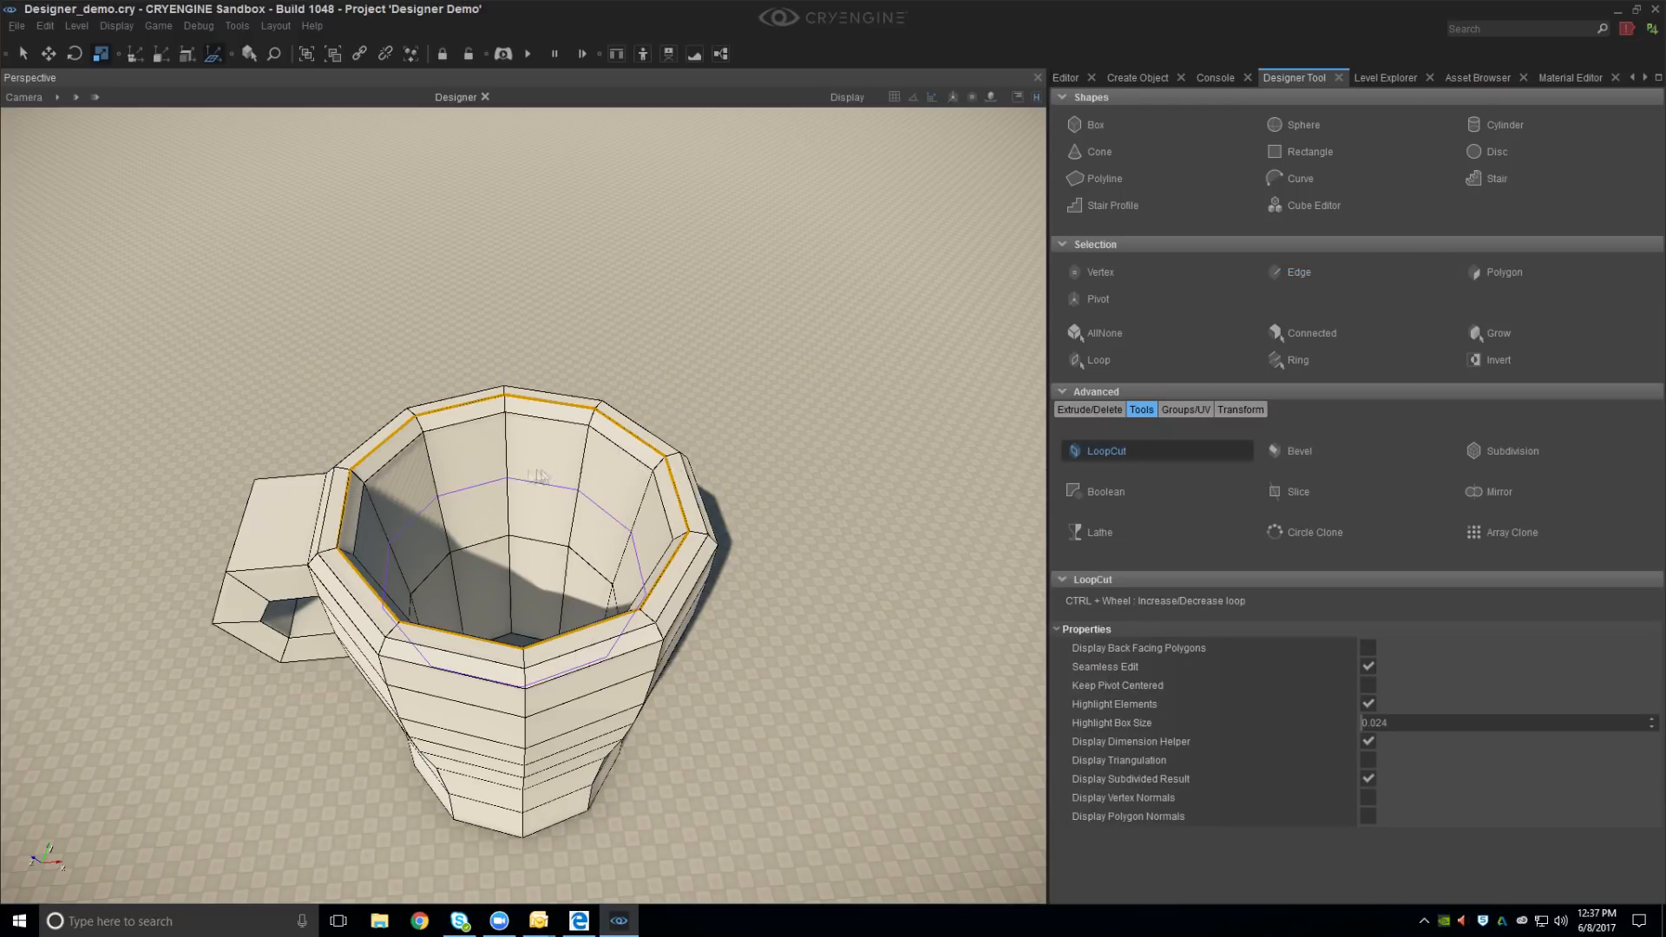
click(512, 436)
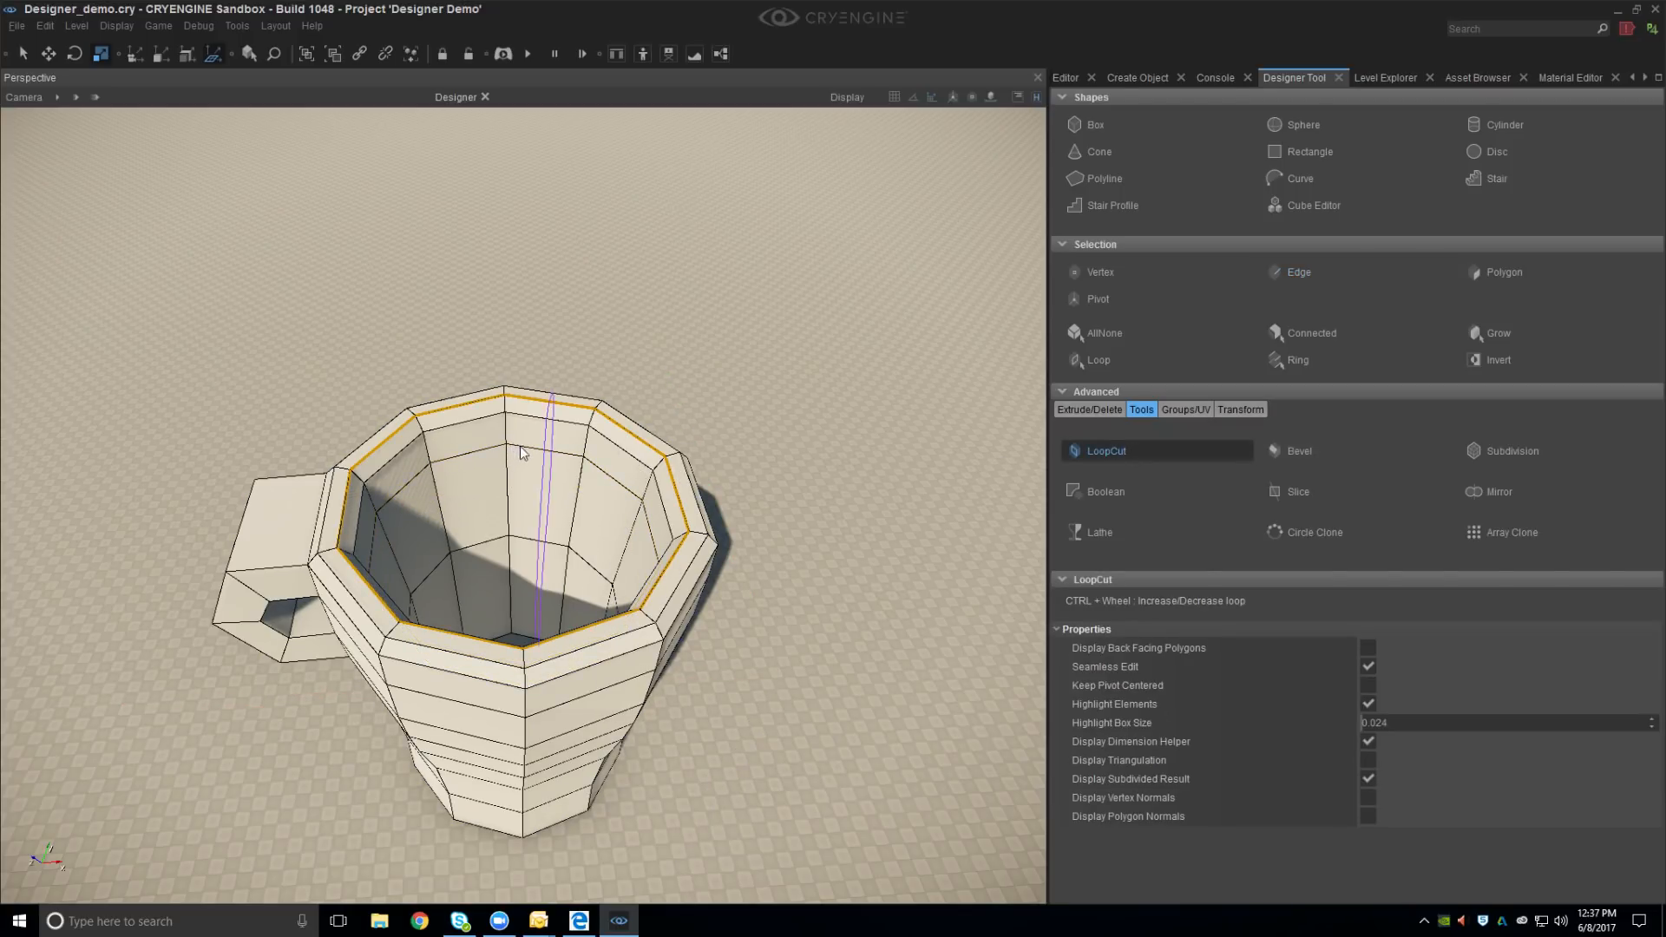
right_drag(752, 444, 747, 446)
key(Escape)
Select the vertices at the handle's middle bend
right_drag(599, 606, 602, 602)
key(a)
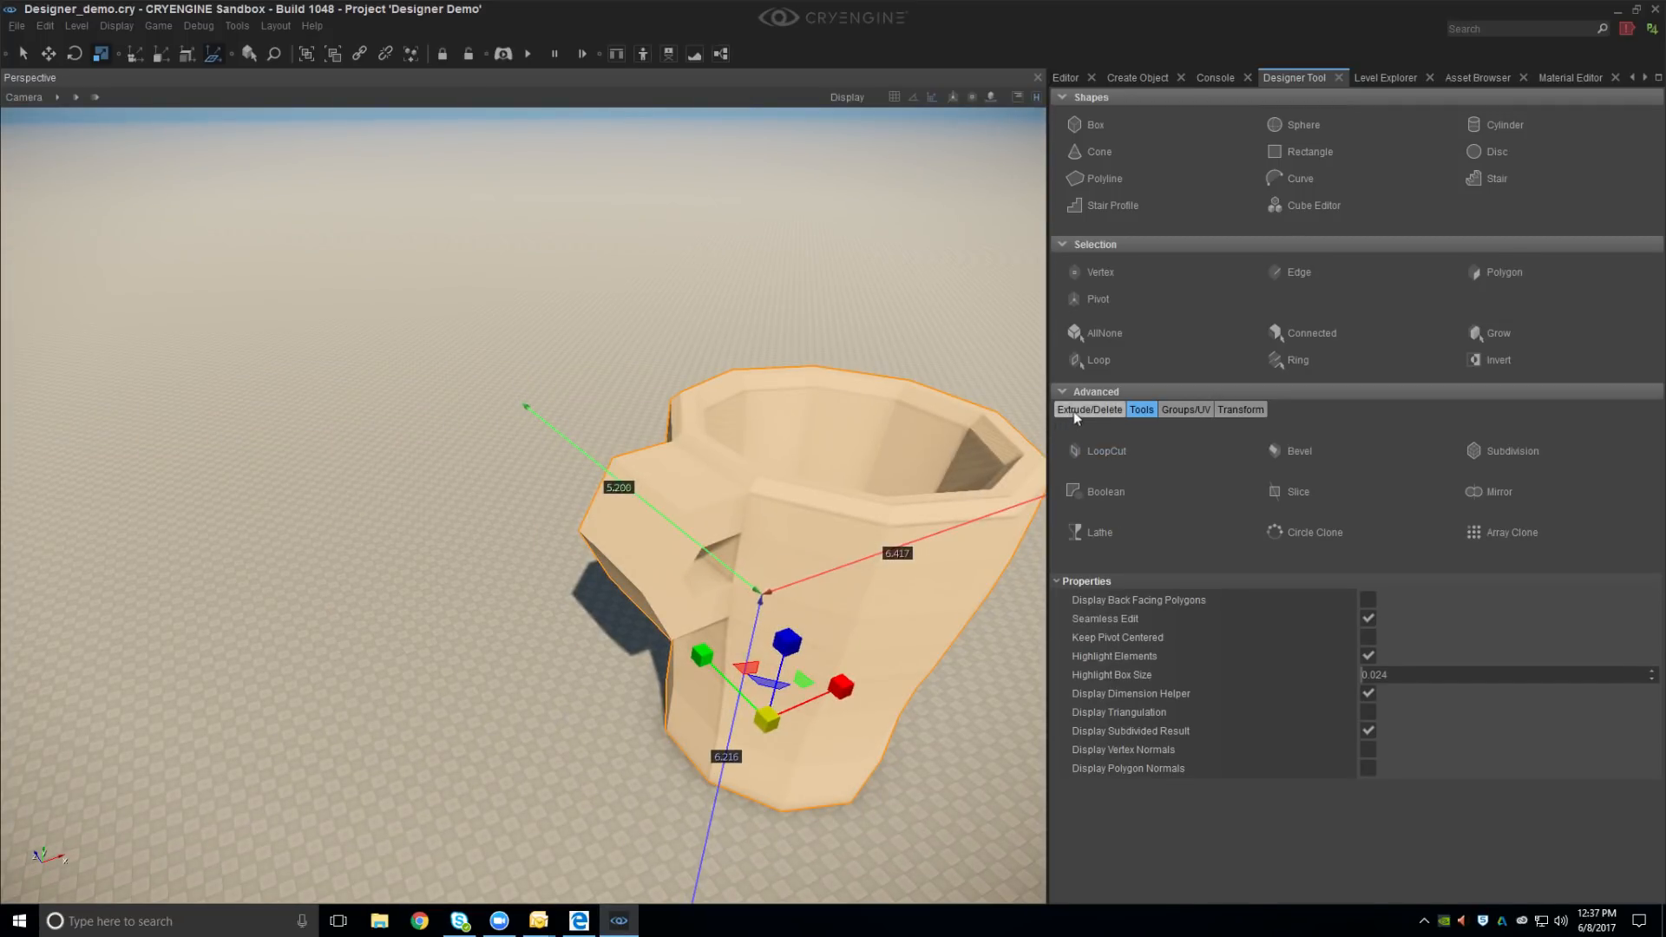
click(1095, 272)
right_drag(566, 535, 566, 534)
drag(468, 391, 618, 448)
right_drag(570, 469, 570, 469)
click(217, 58)
right_drag(663, 535, 674, 539)
Select the handle's upper and lower corner vertices together and scale them across the handle's width
drag(464, 300, 520, 341)
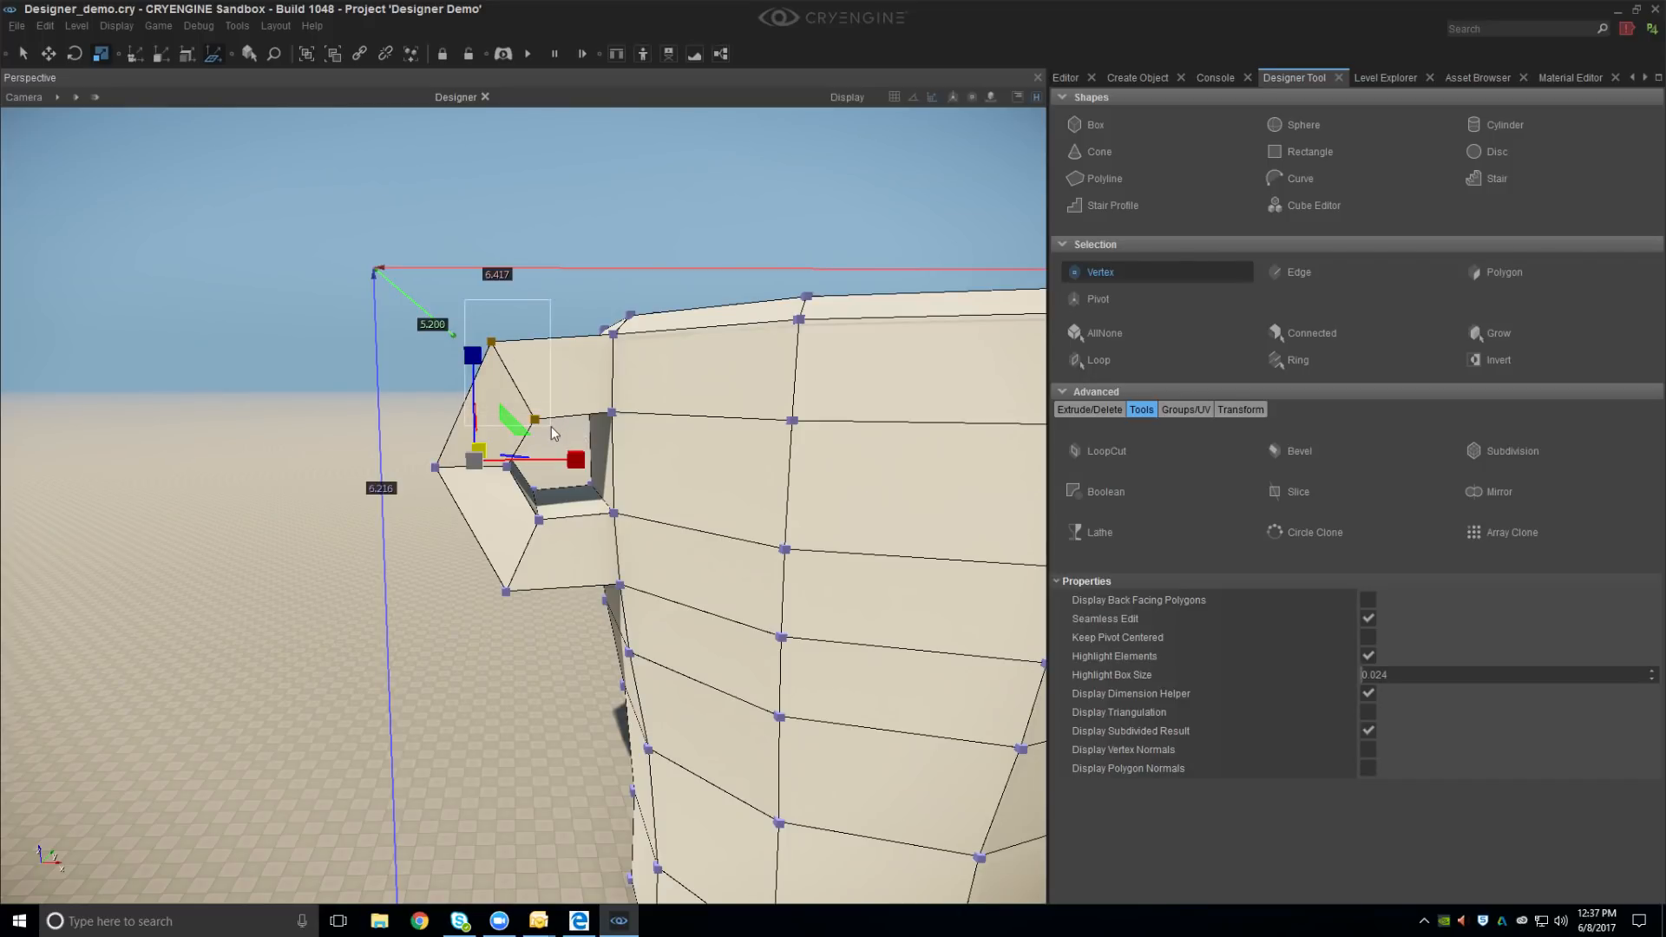
drag(551, 426, 546, 434)
middle_drag(538, 516, 534, 399)
ctrl+drag(496, 398, 441, 496)
middle_drag(444, 493, 712, 586)
right_drag(666, 573, 738, 595)
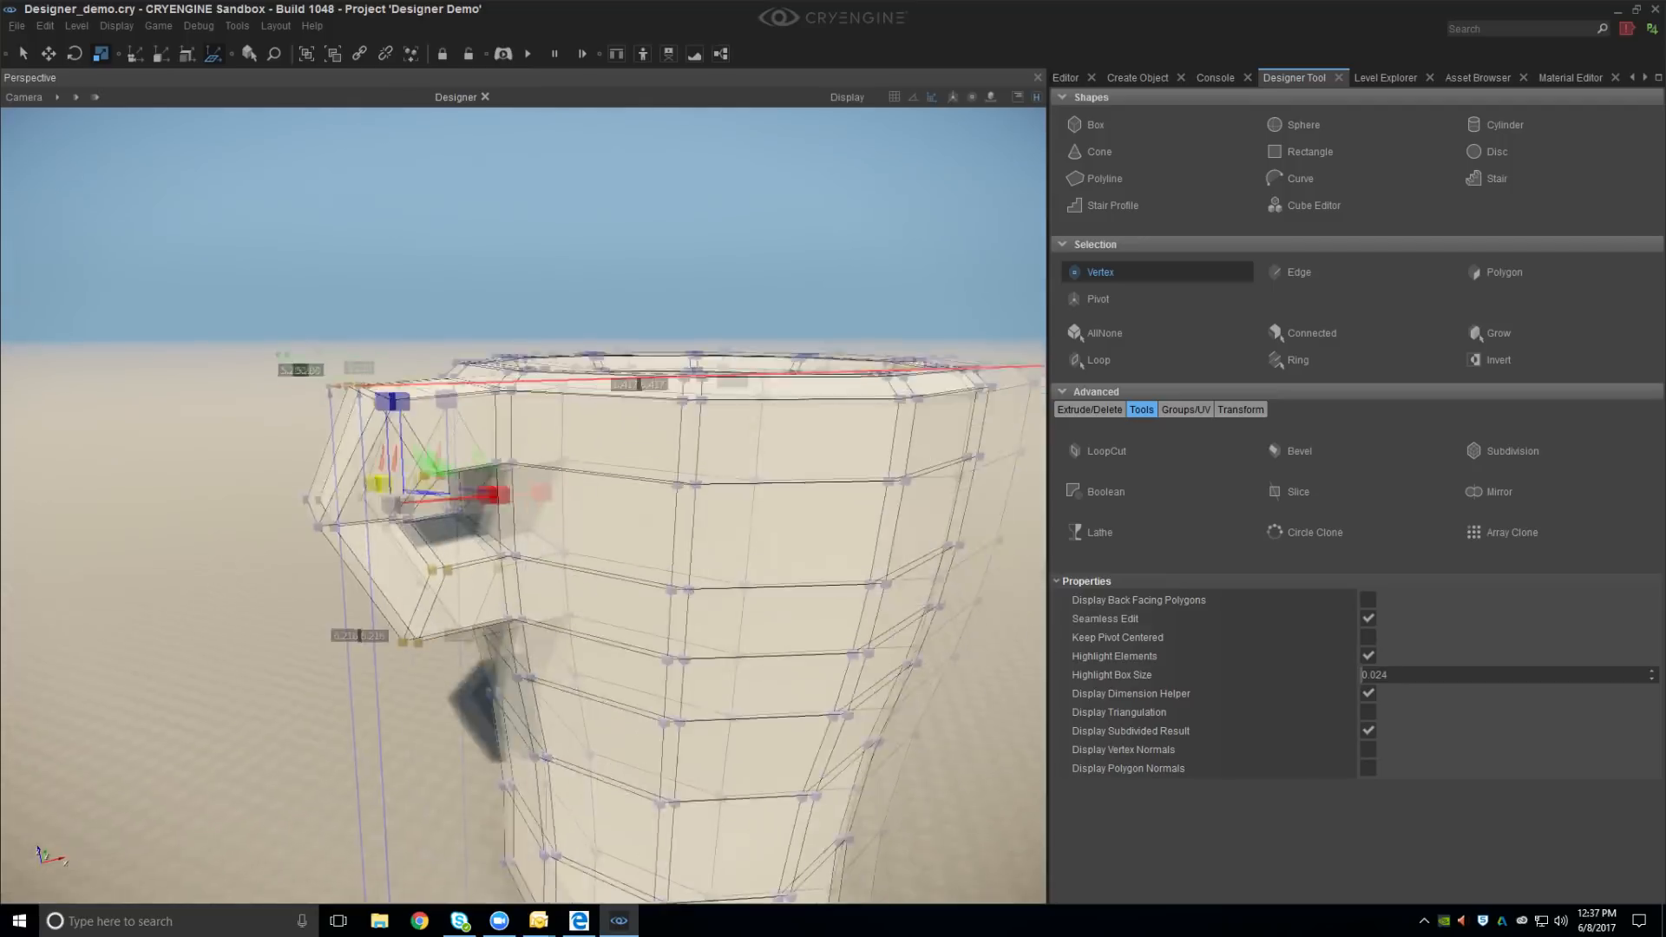
right_drag(416, 499, 470, 502)
drag(492, 492, 514, 536)
middle_drag(514, 536, 620, 614)
right_drag(621, 614, 763, 660)
right_drag(514, 535, 527, 541)
middle_drag(526, 541, 544, 553)
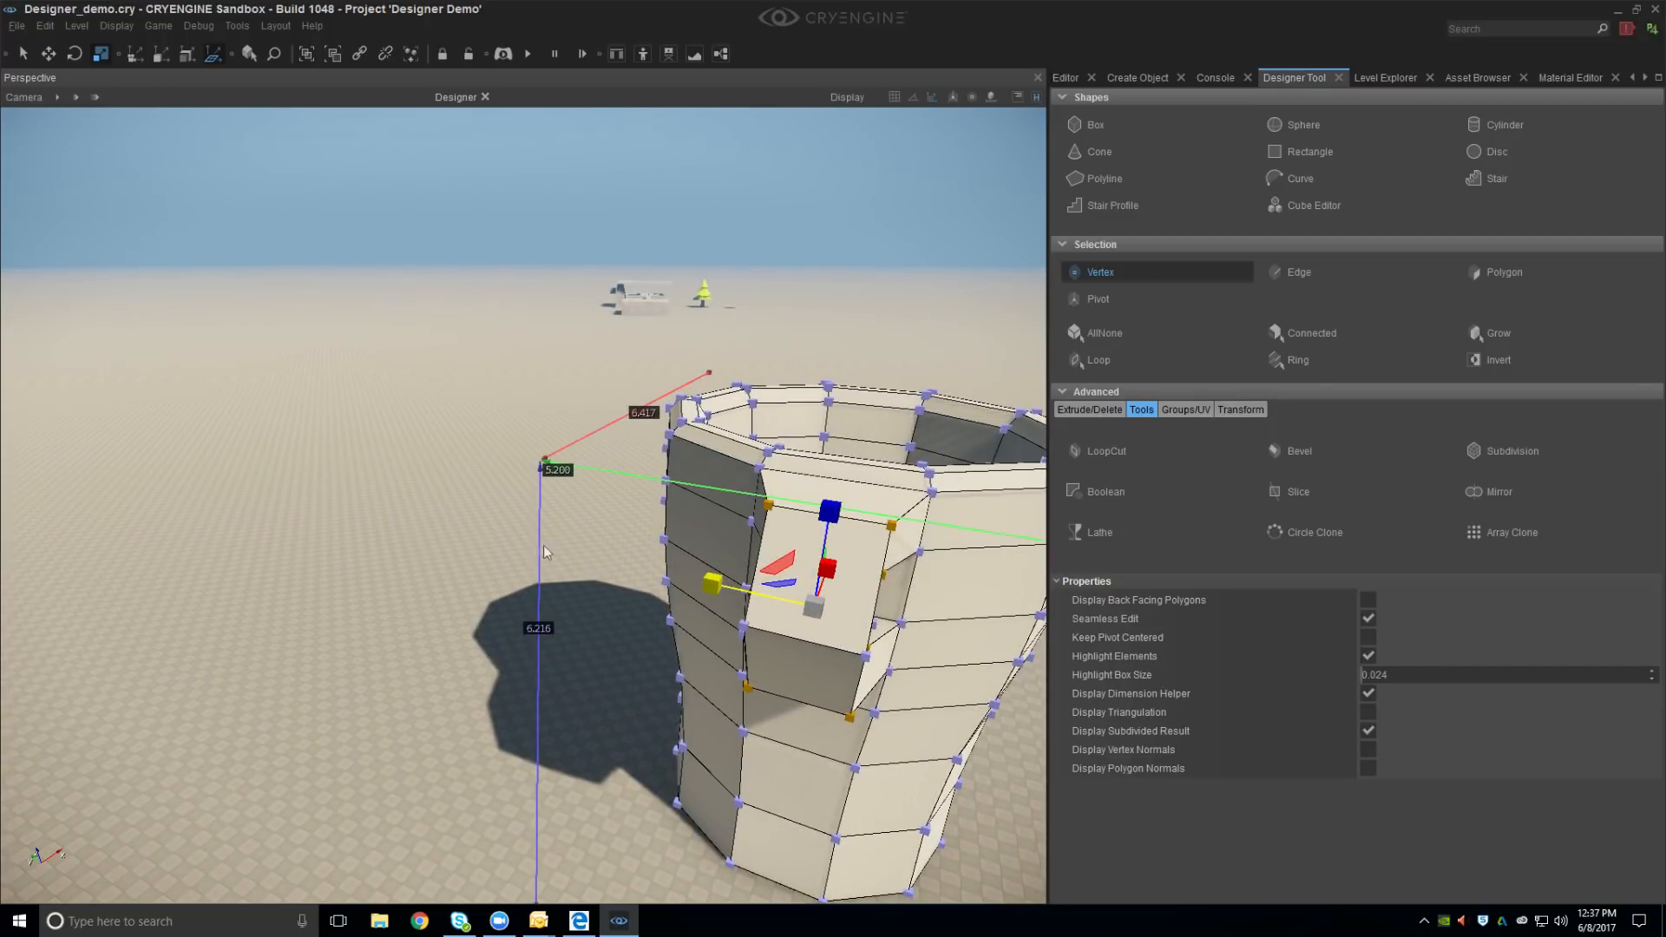
Select the edge at the handle's lower outer corner and scale it across the handle's width
click(1325, 269)
click(841, 655)
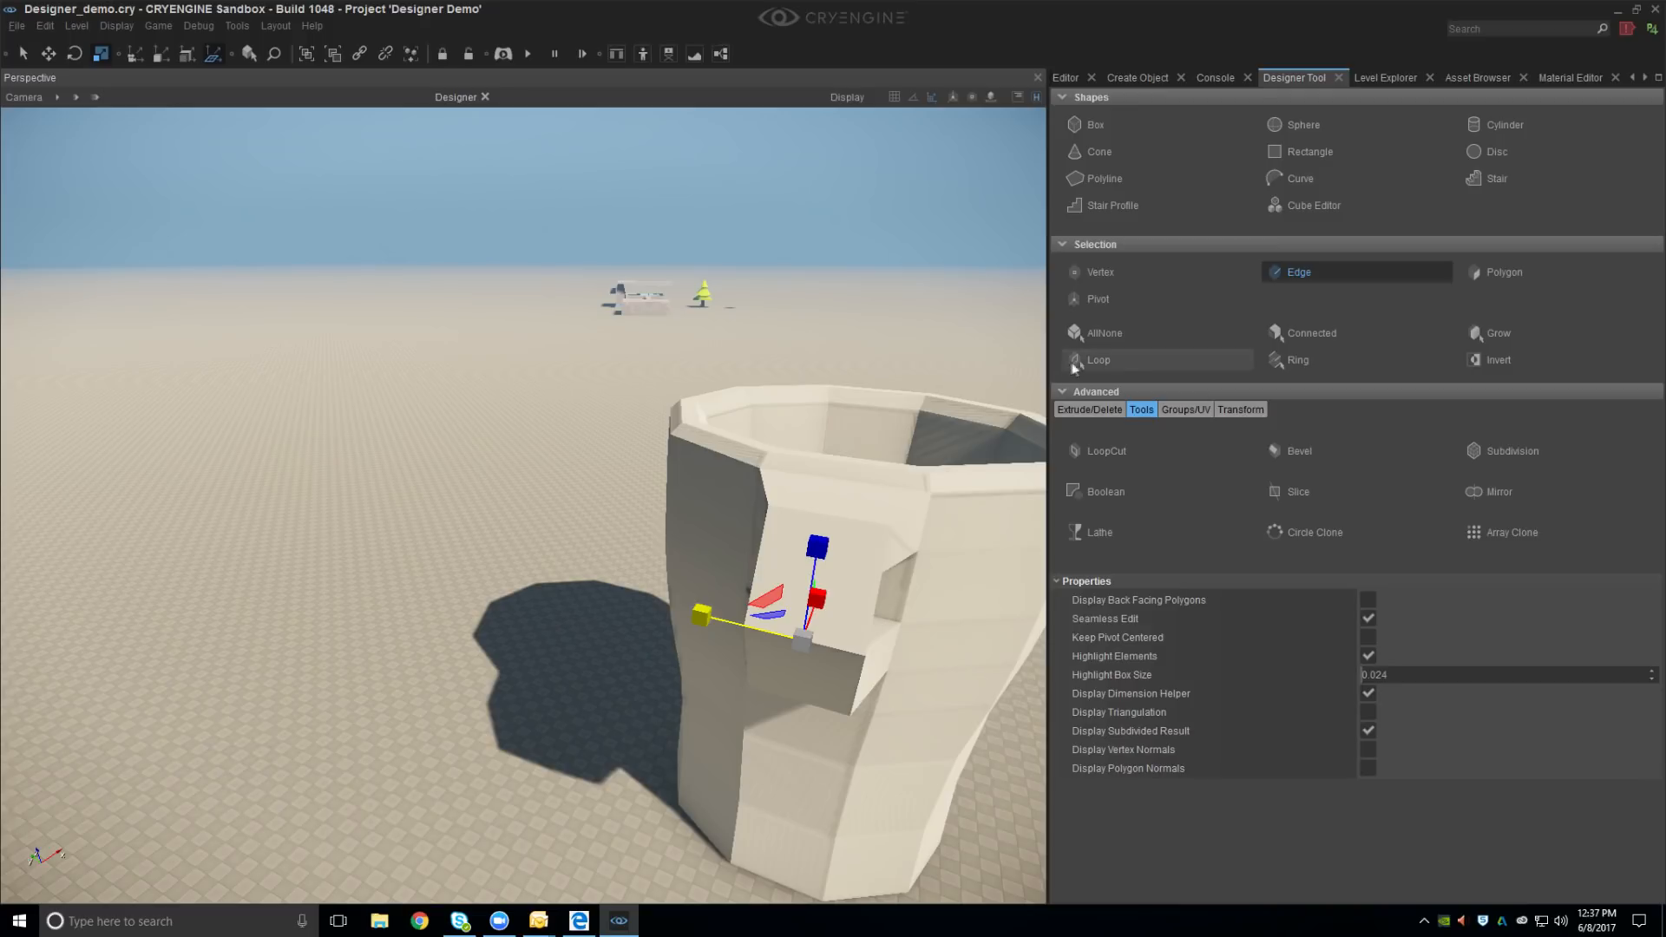
drag(717, 607, 752, 635)
right_drag(756, 639, 607, 607)
key(d)
click(772, 568)
click(540, 510)
Raise the mug's subdivision to about the middle of its range and enable Smoothing Surface
click(1500, 451)
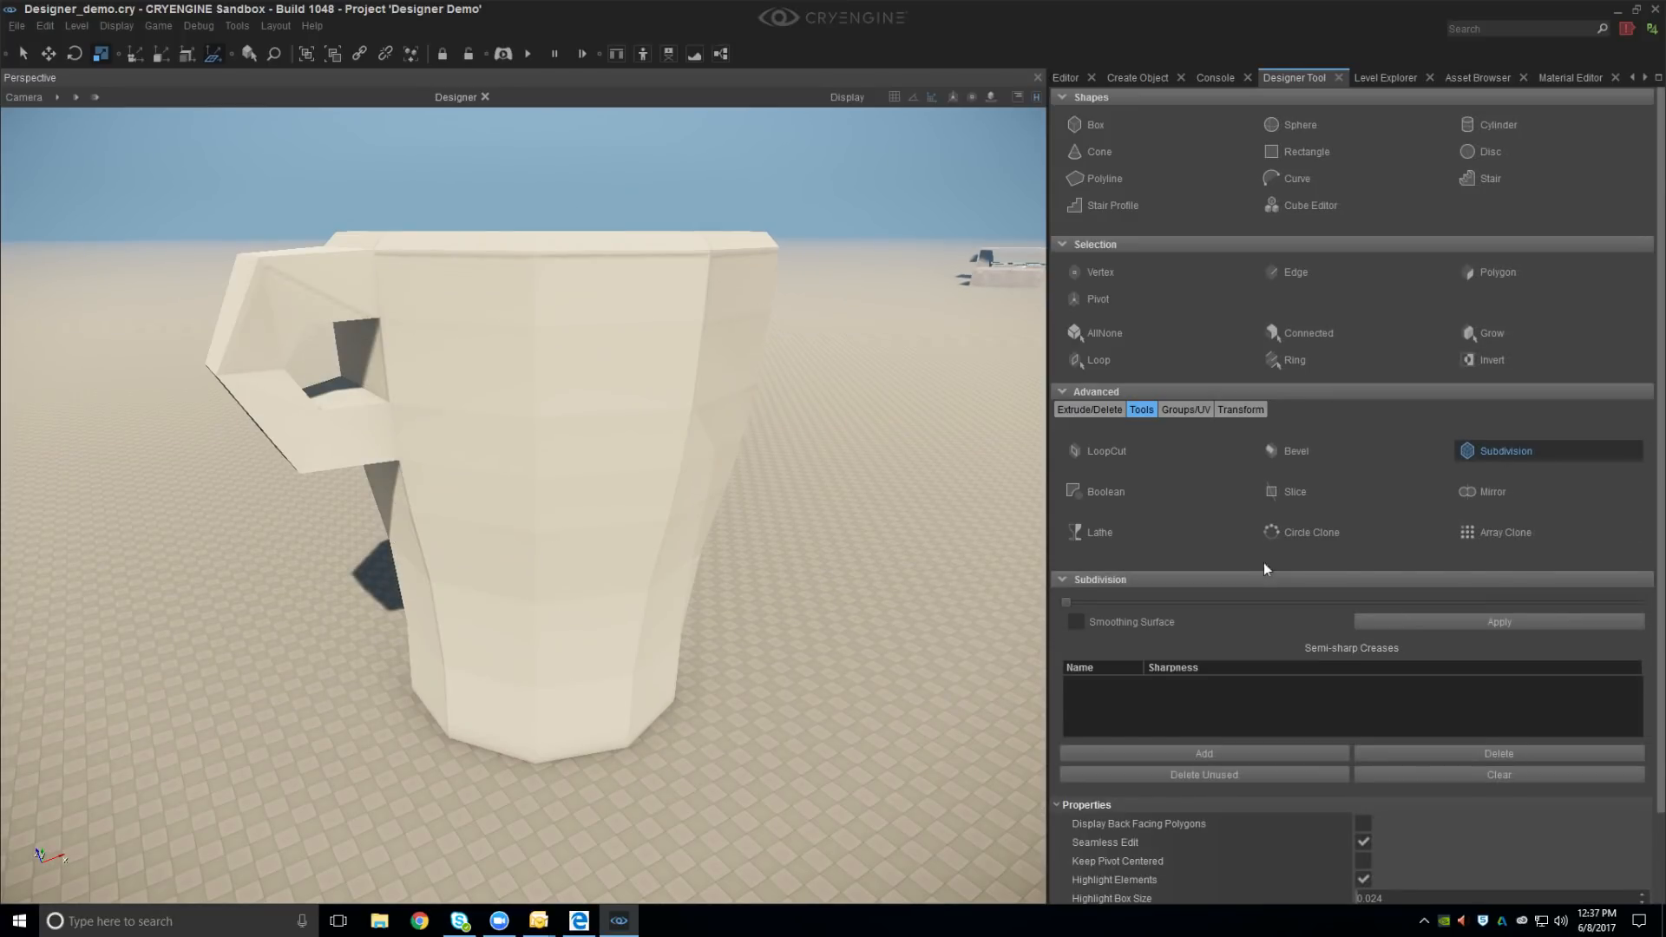
drag(1068, 602, 1310, 608)
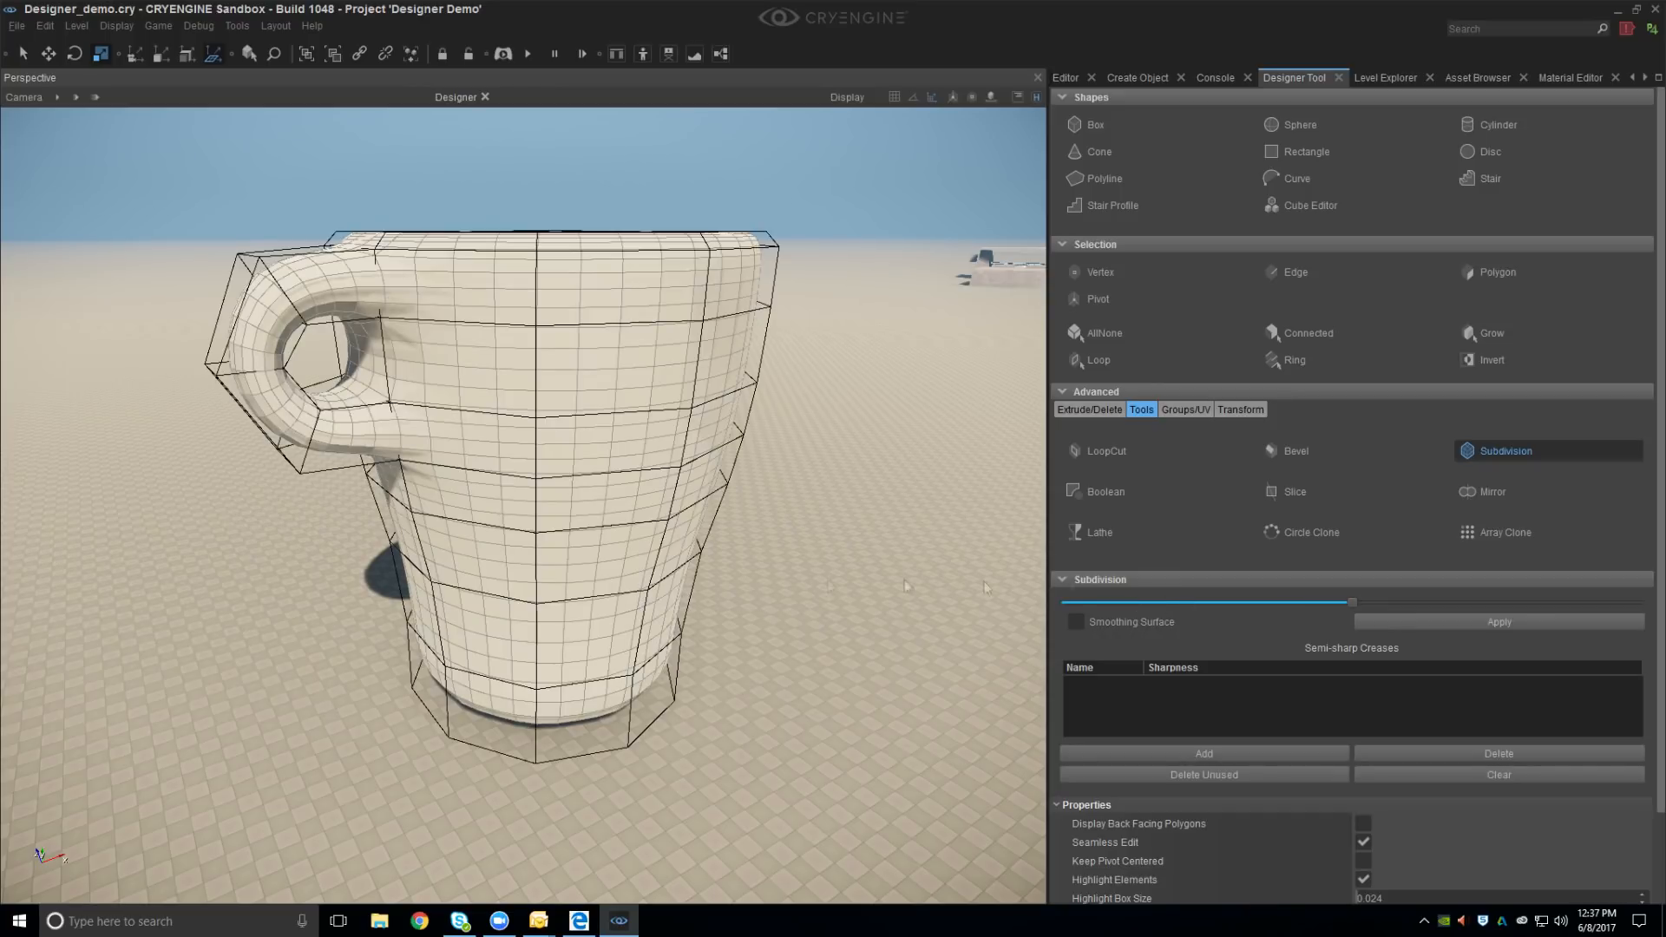
click(1076, 621)
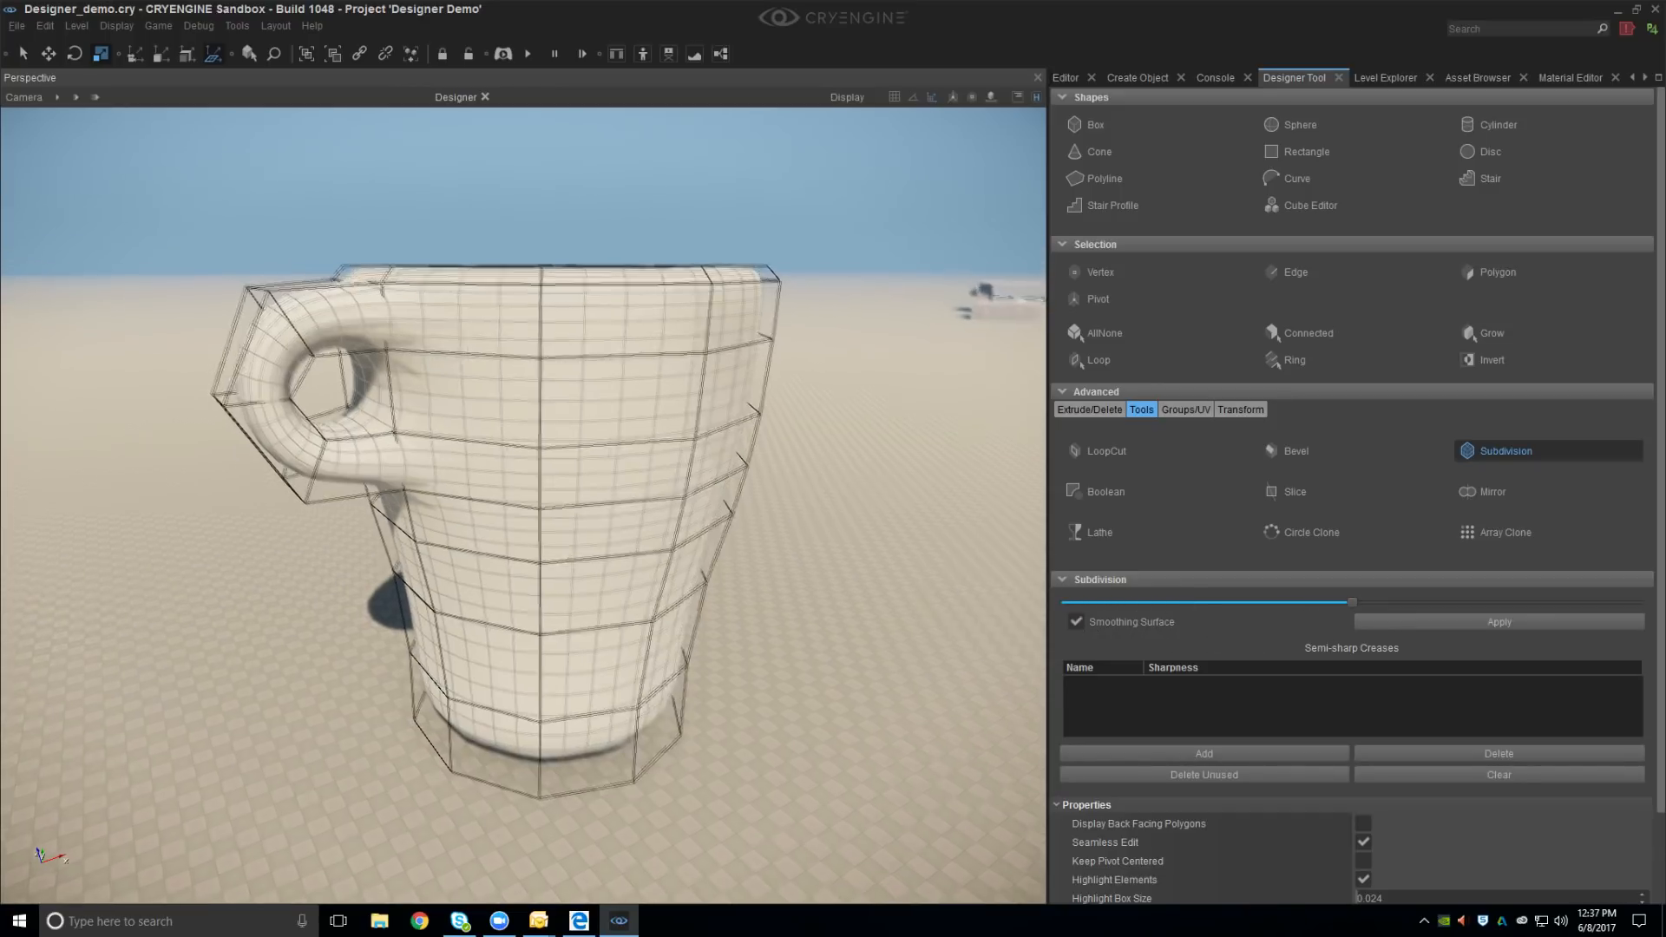
Add a loop cut around the mug's outer wall just above the base edge
middle_drag(706, 555, 702, 697)
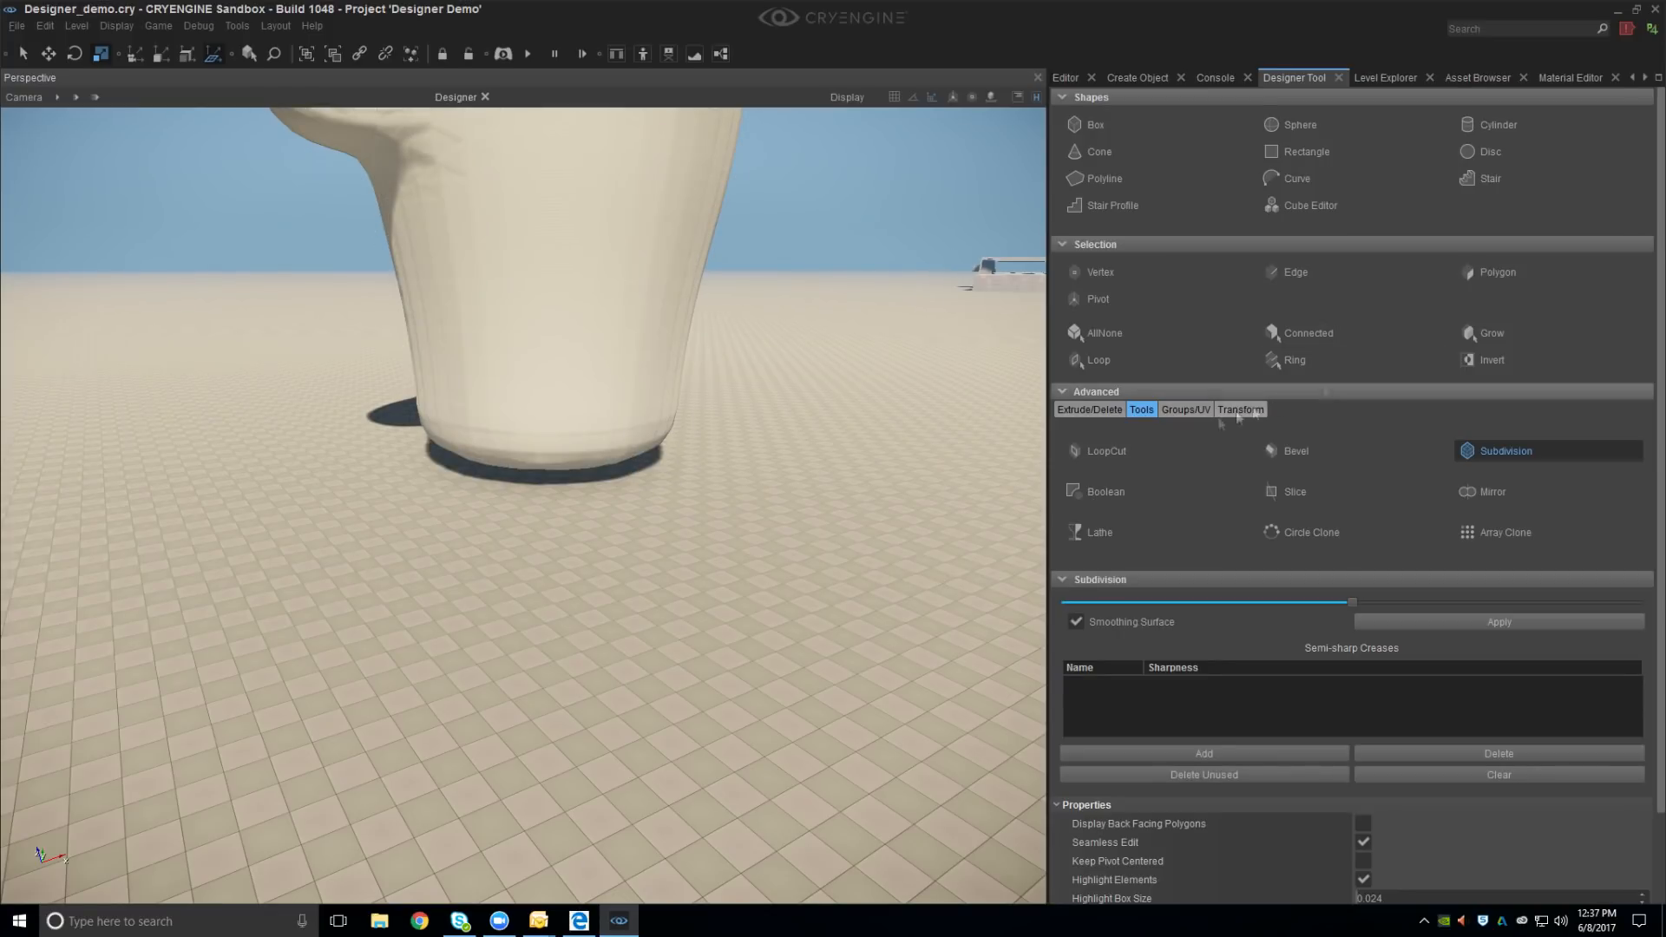
click(1095, 450)
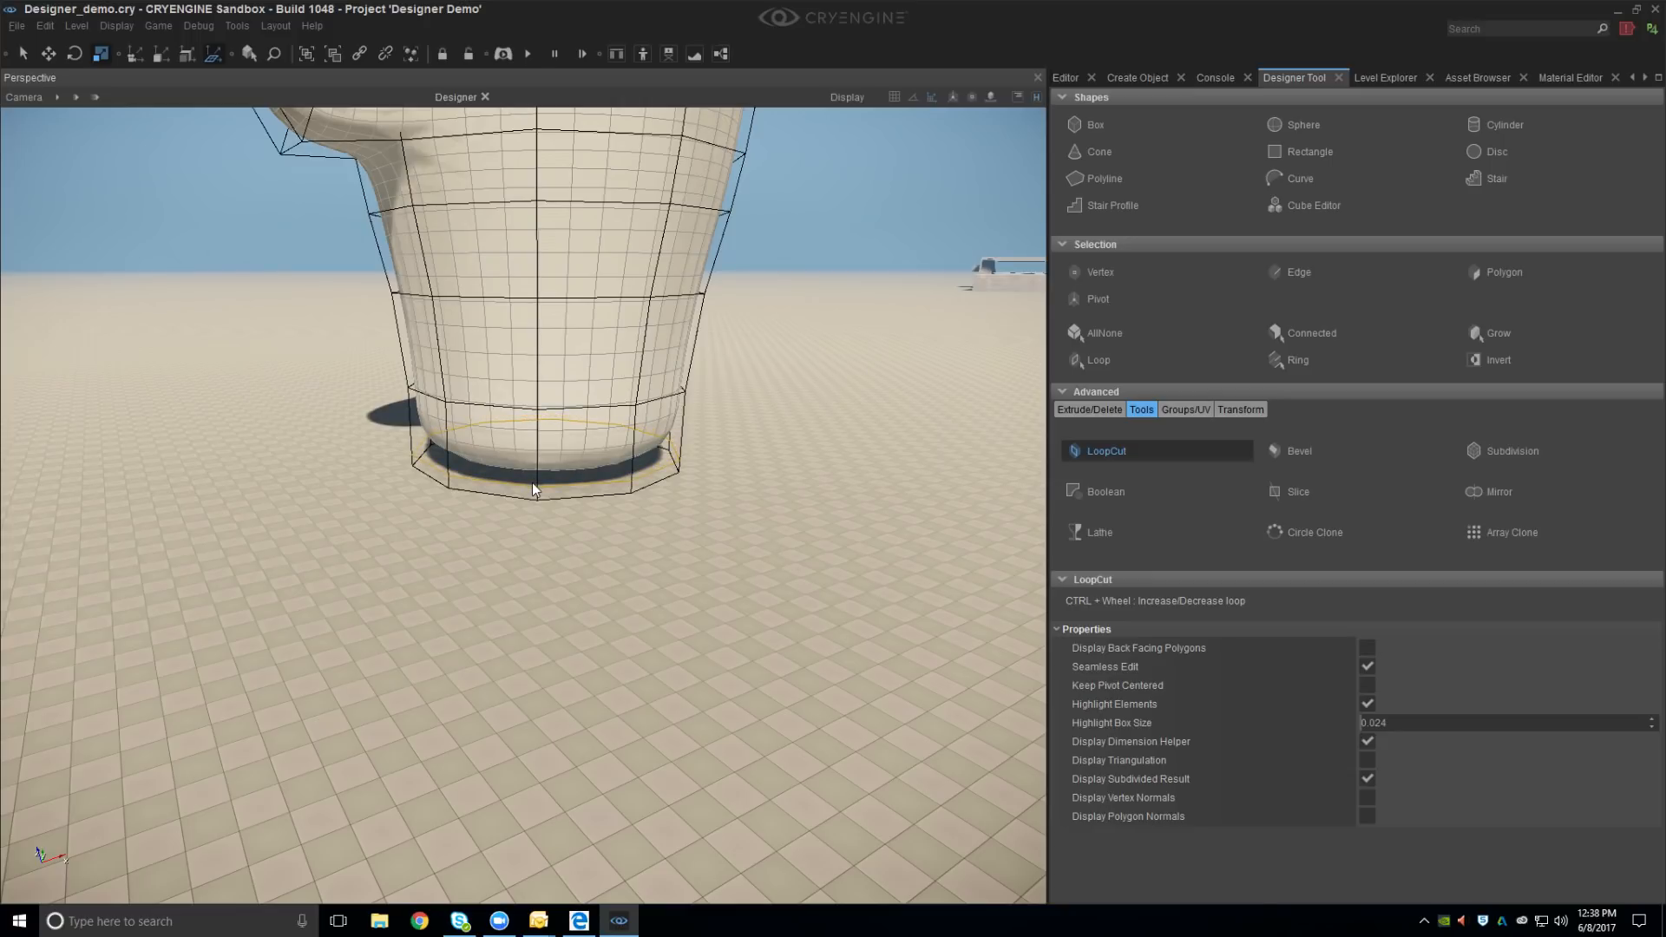
scroll(533, 487, down, 5)
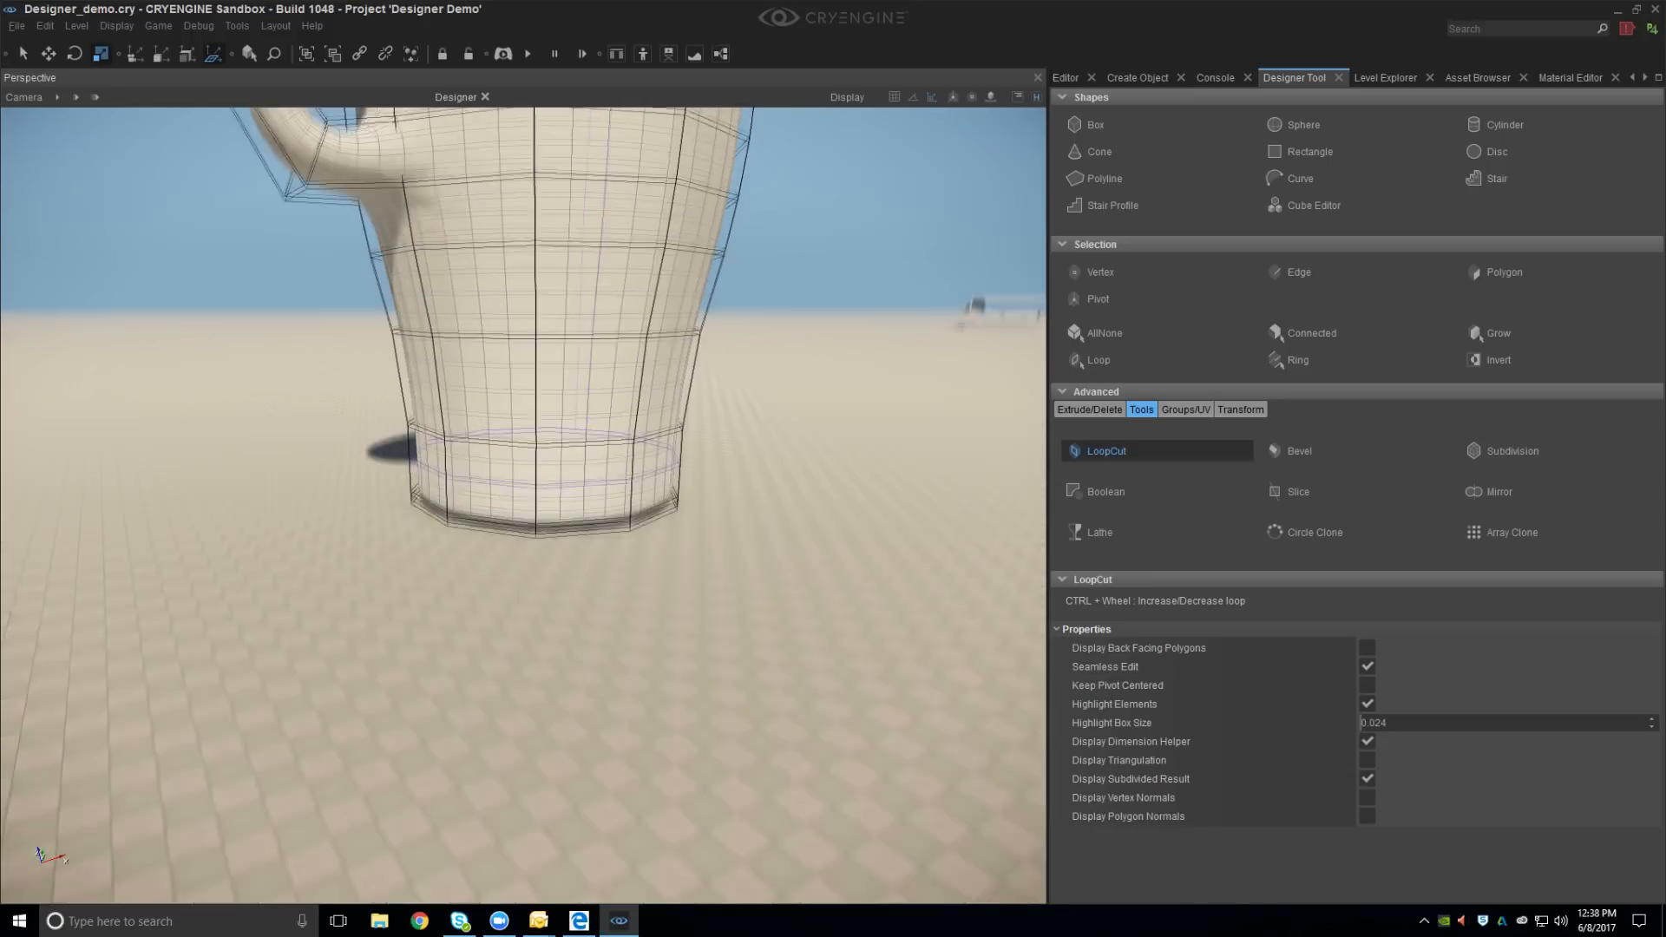
Add a loop cut around the mug's inner wall close to the inside floor
scroll(605, 488, up, 8)
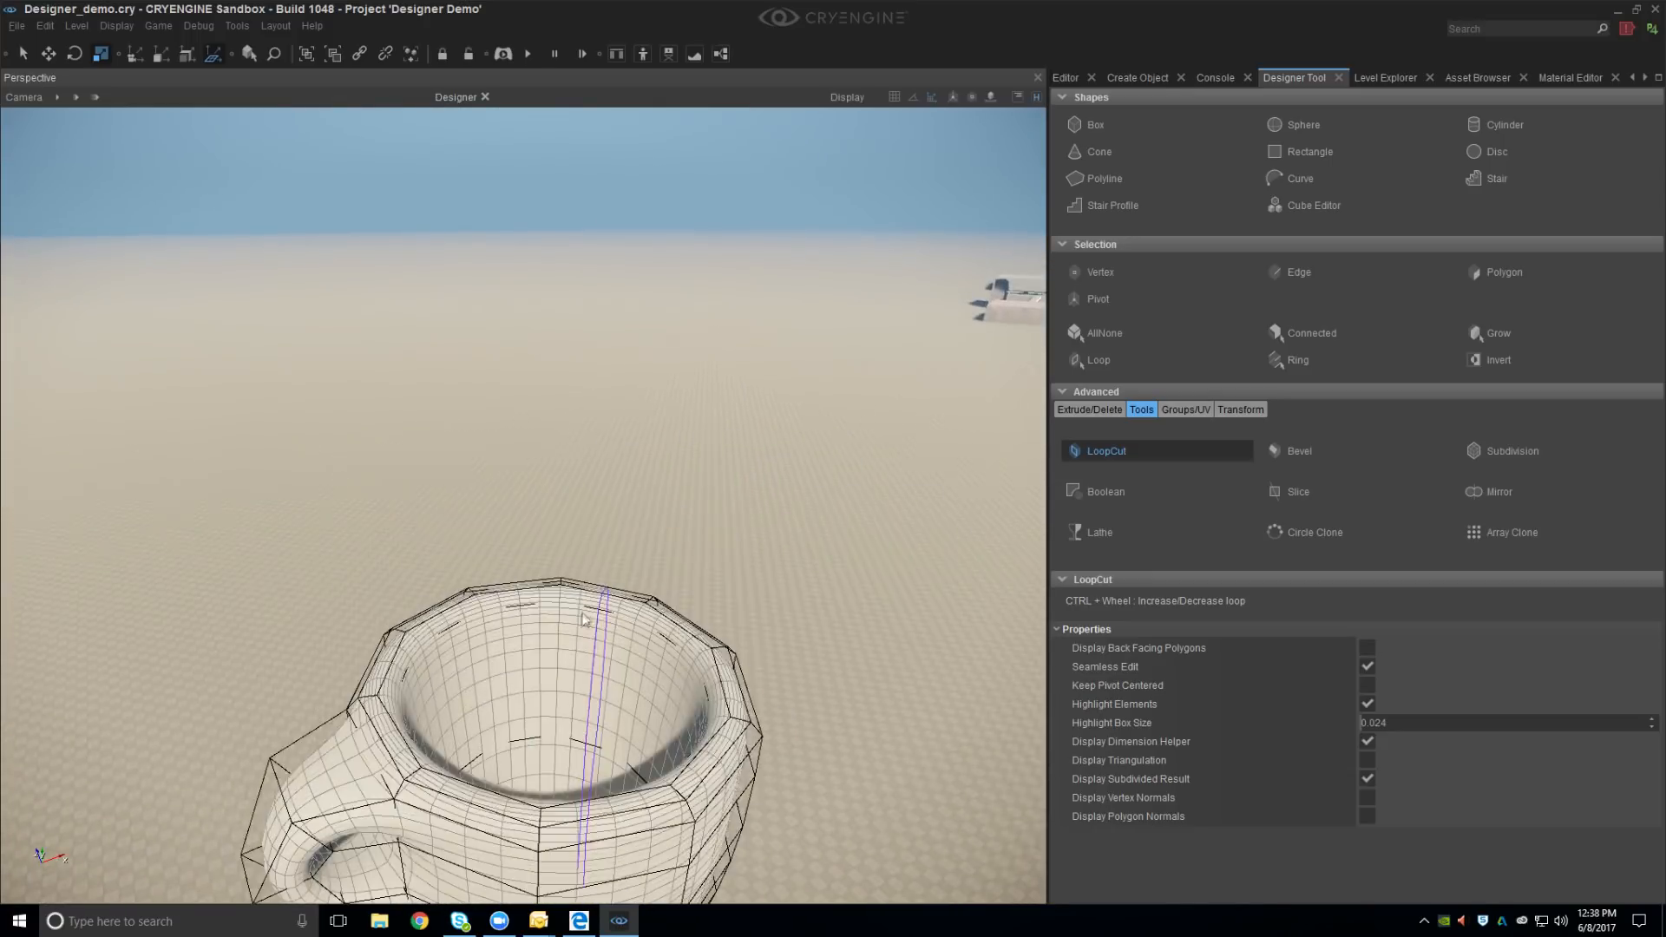
right_drag(605, 489, 568, 597)
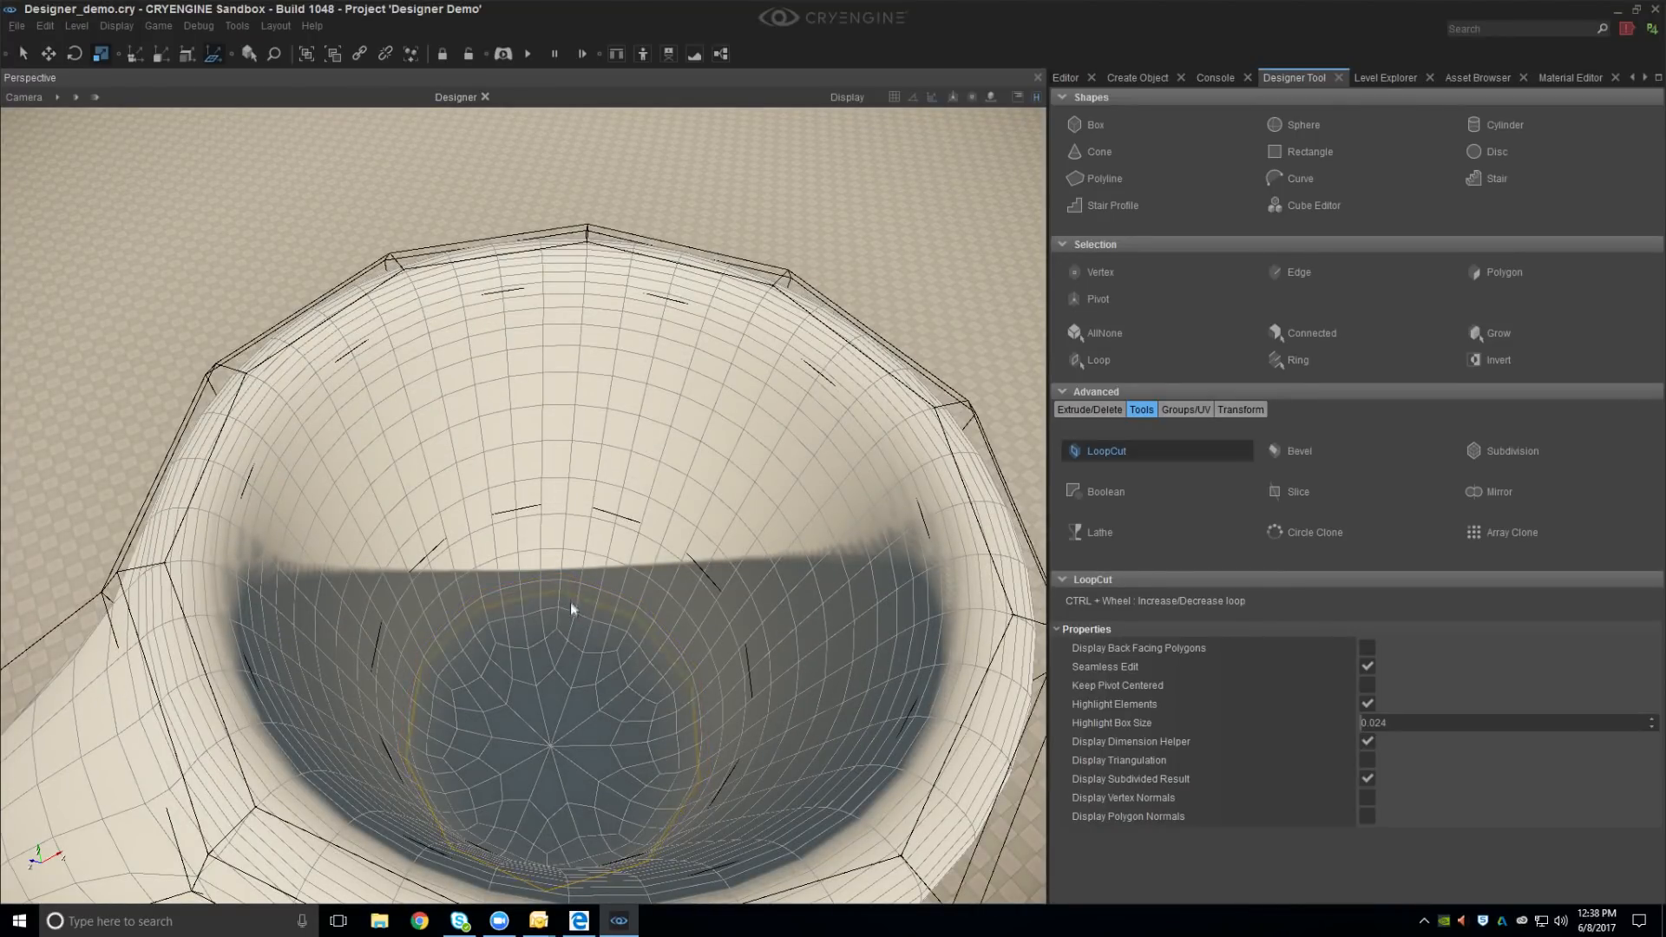
click(555, 627)
mouse_move(555, 629)
right_down()
mouse_move(570, 617)
mouse_move(566, 645)
right_up()
key(Escape)
Move the vertices at the handle opening's upper outer corner and middle bend outward to enlarge the opening
scroll(570, 615, down, 8)
middle_drag(565, 645, 575, 663)
right_drag(574, 663, 534, 644)
scroll(524, 623, up, 3)
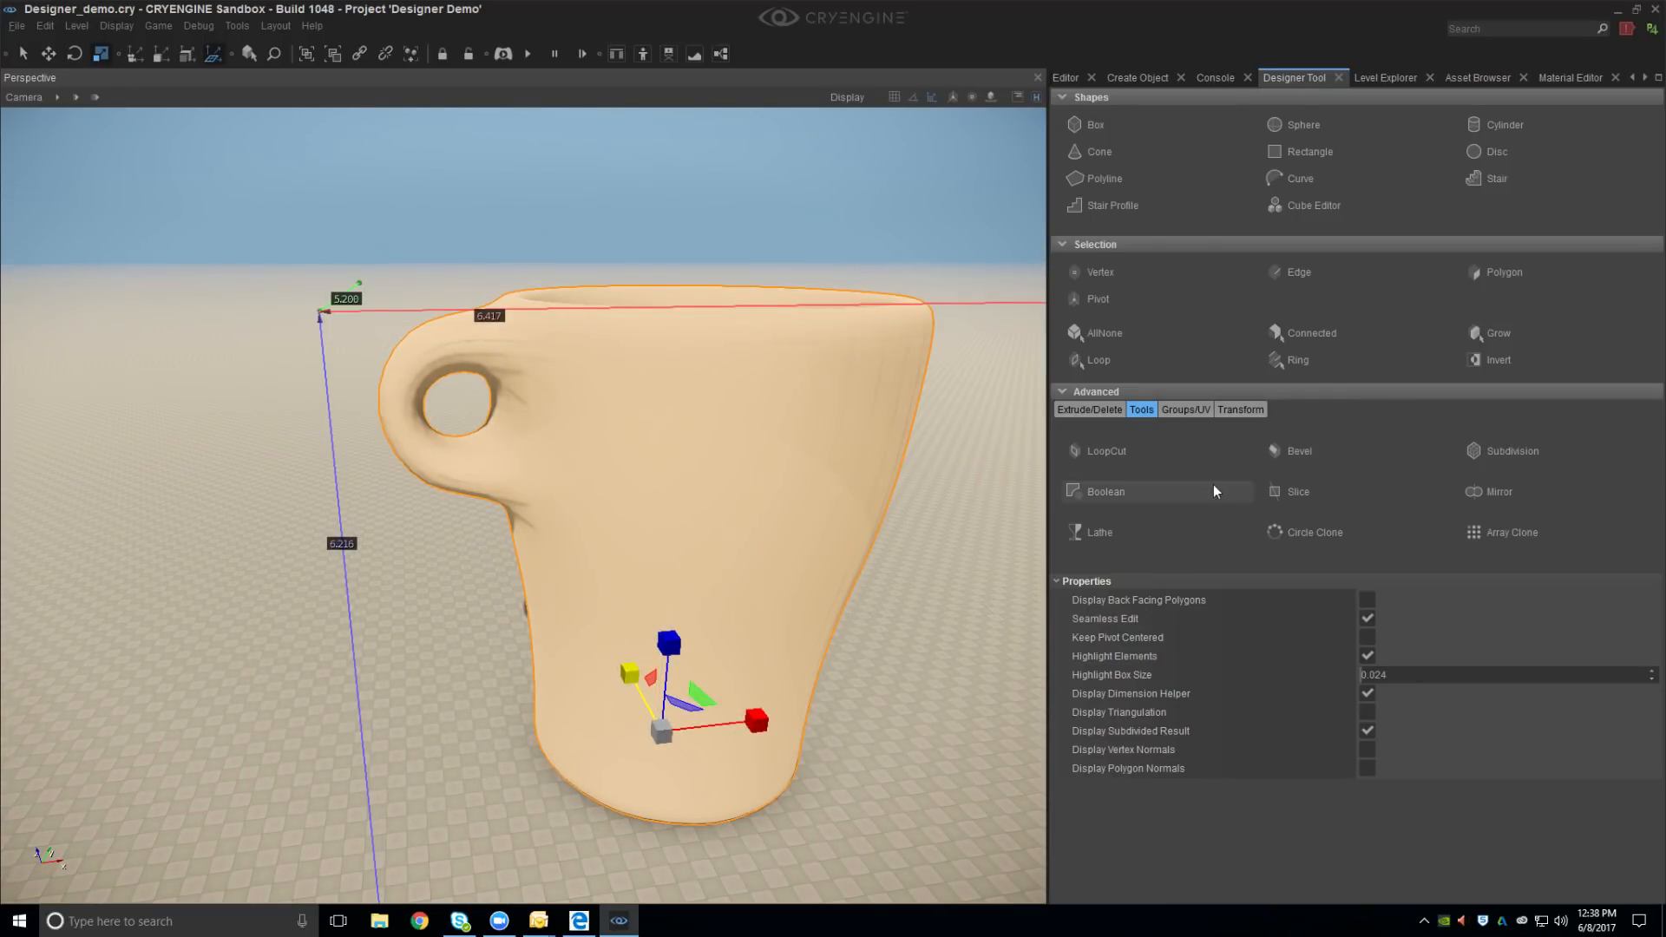
click(1100, 271)
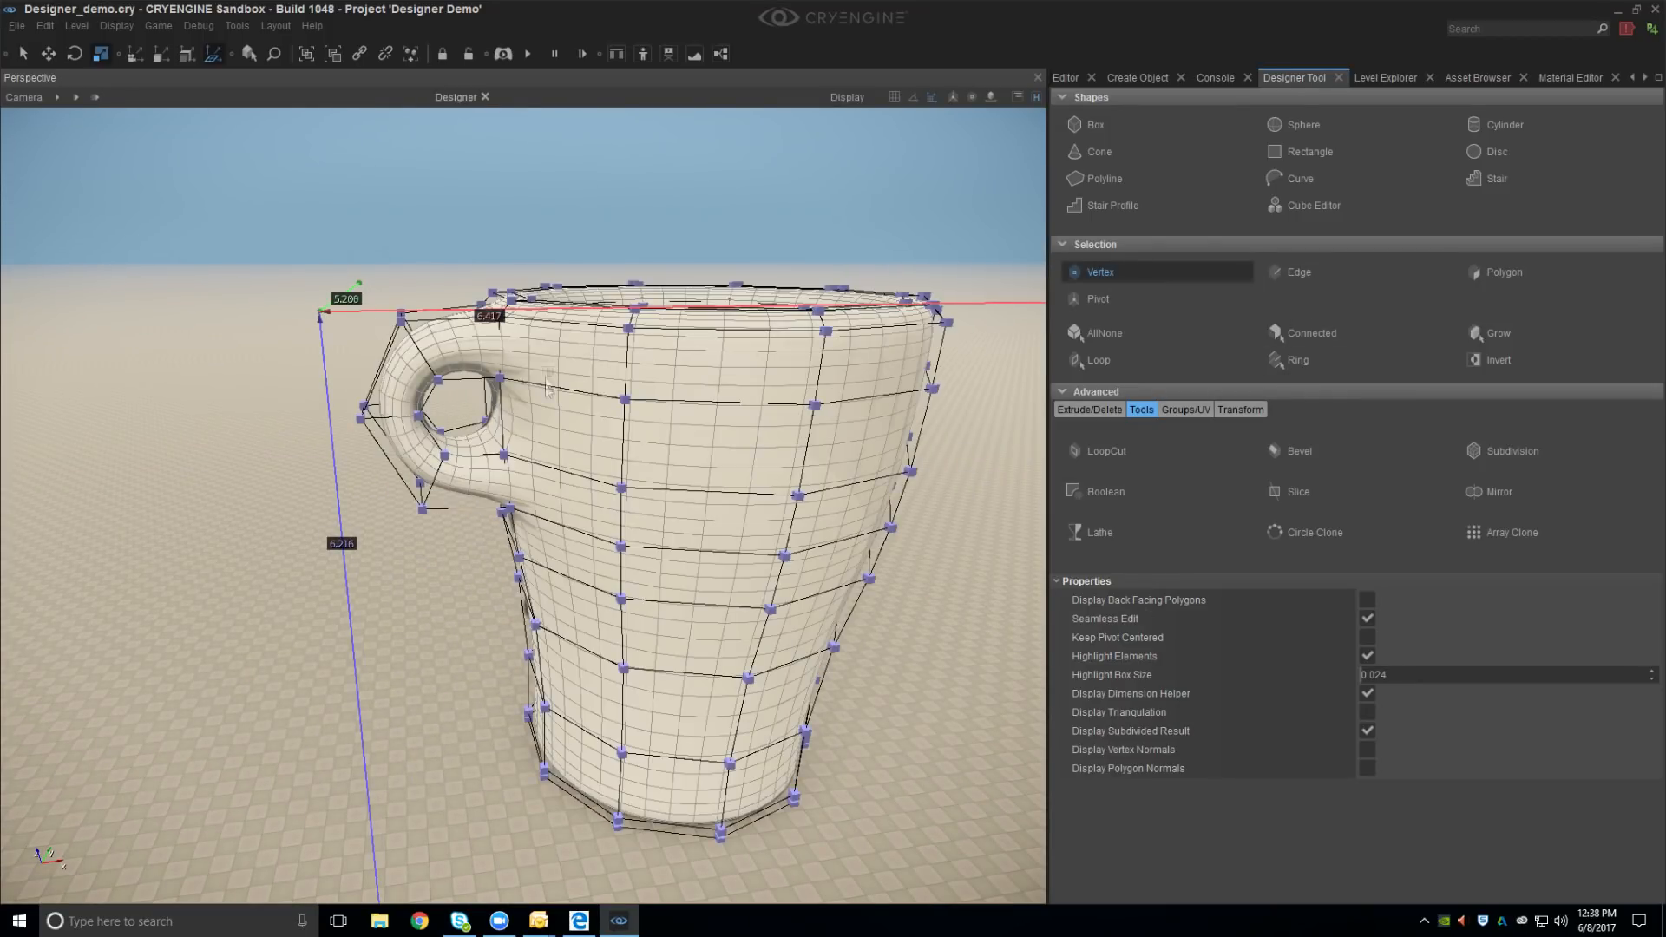
click(409, 288)
drag(435, 237, 421, 234)
middle_drag(421, 234, 433, 179)
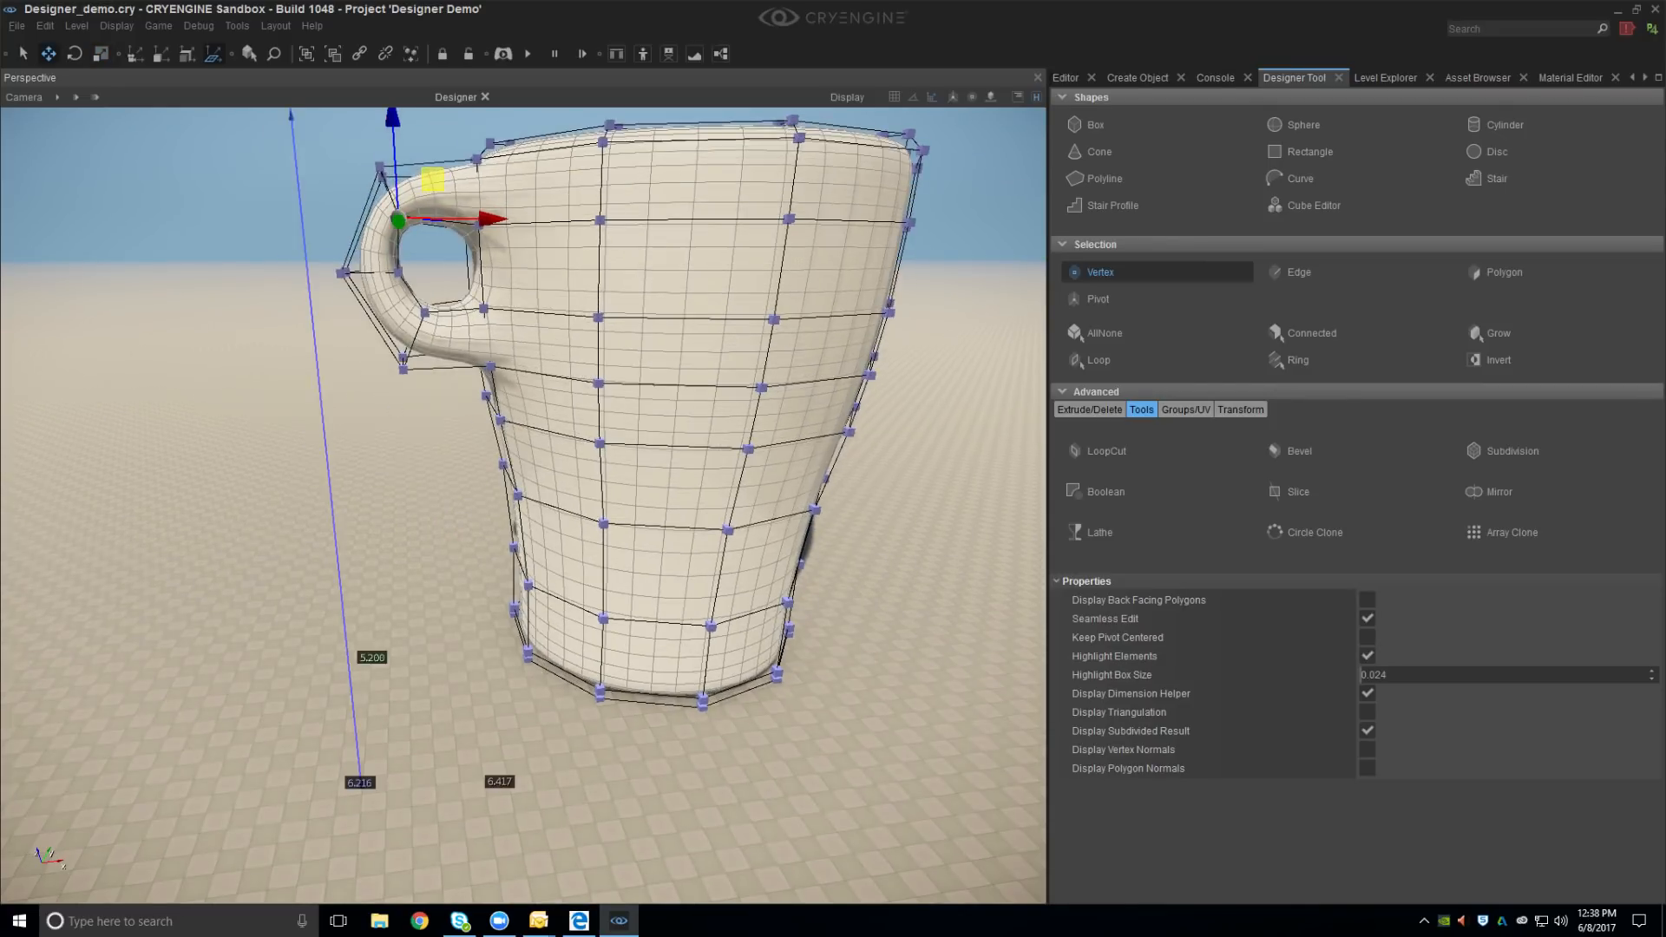
click(401, 271)
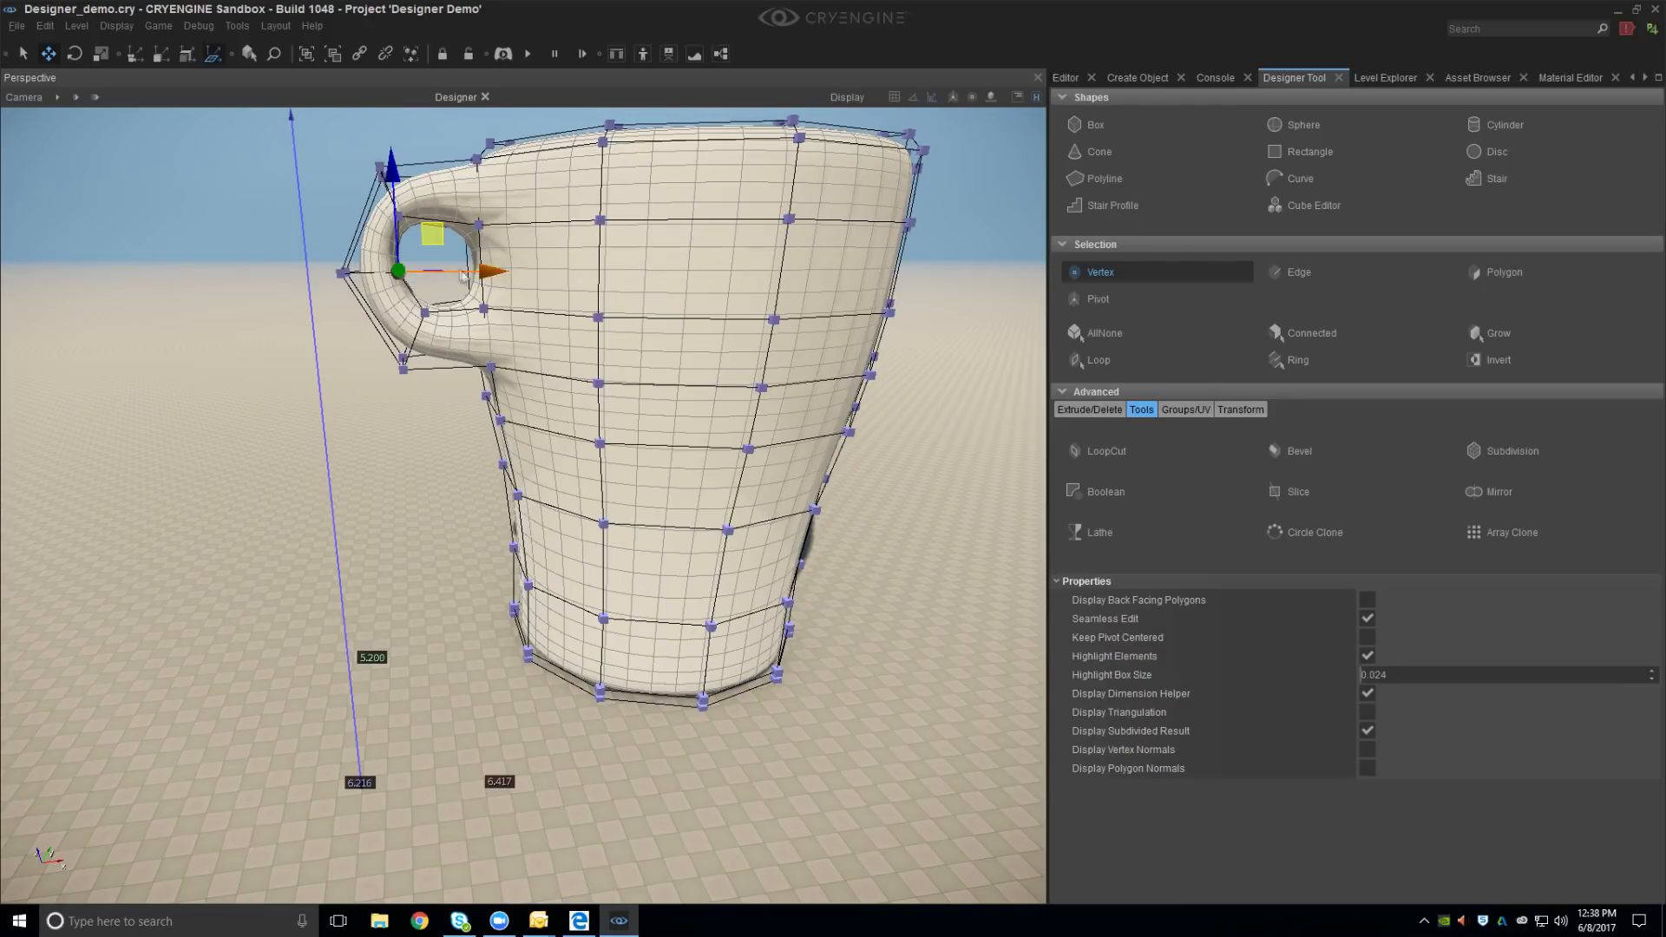
drag(458, 273, 458, 272)
Select the handle's outer vertices and move them slightly outward, away from the mug body
middle_drag(459, 272, 446, 318)
right_drag(485, 333, 485, 333)
middle_drag(497, 400, 496, 402)
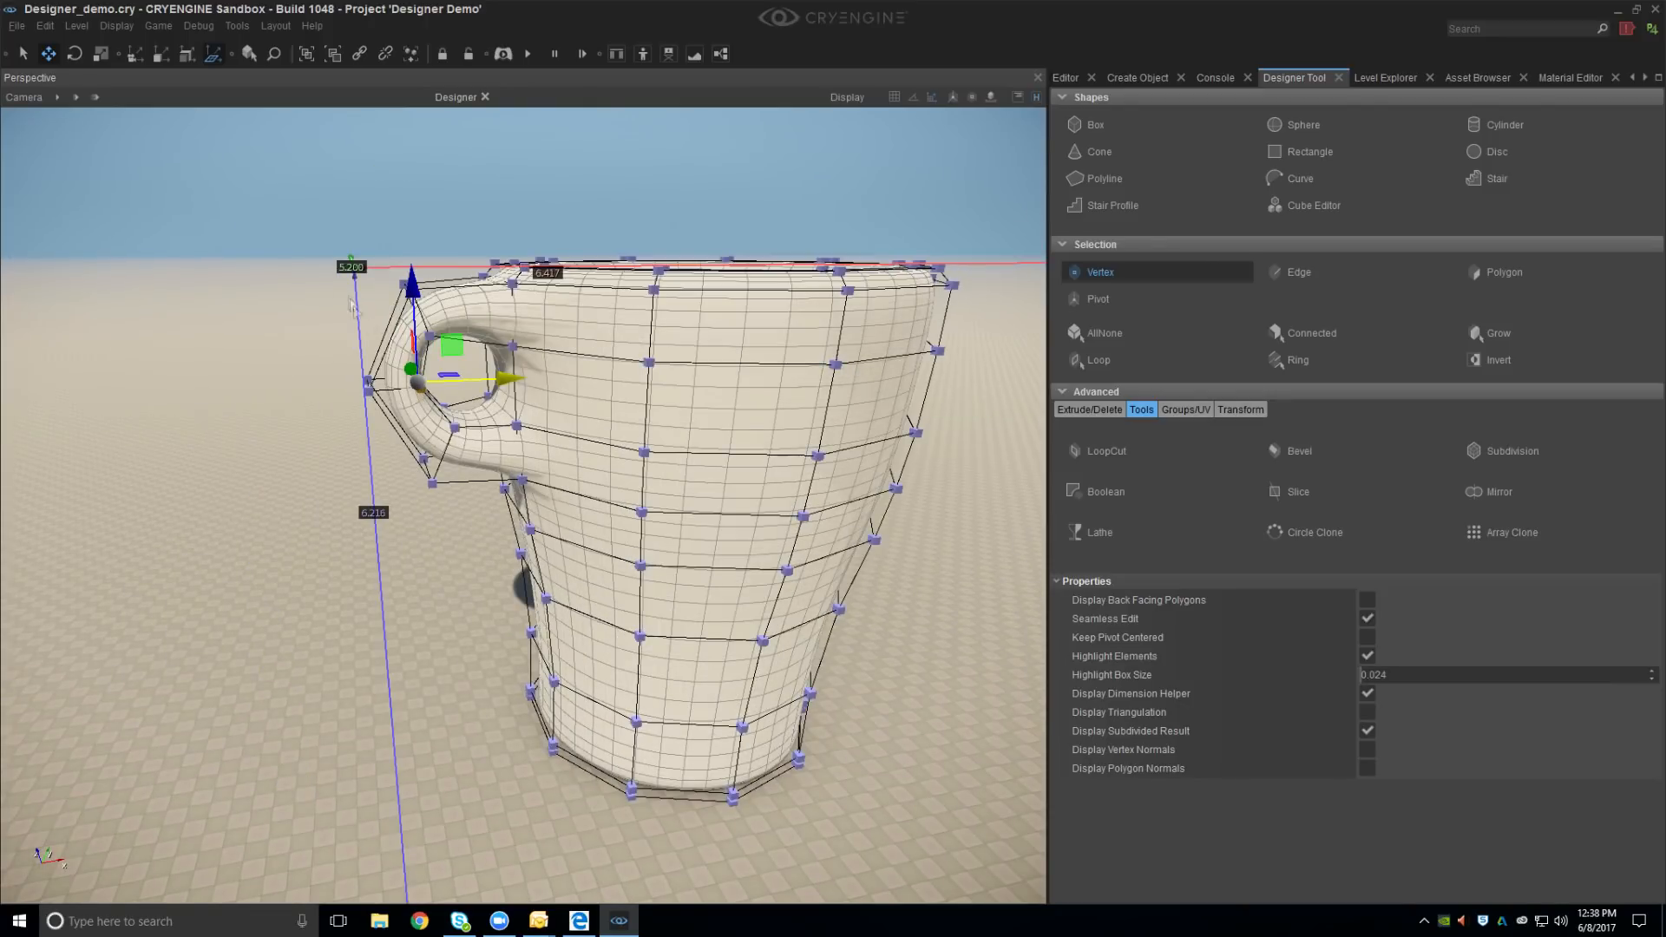
middle_drag(363, 330, 363, 330)
drag(223, 143, 389, 414)
drag(397, 285, 382, 285)
middle_drag(295, 285, 295, 286)
click(295, 285)
Inspect the smoothed mug's rim, base and handle from several angles, and leave vertex selection
right_drag(373, 335, 380, 338)
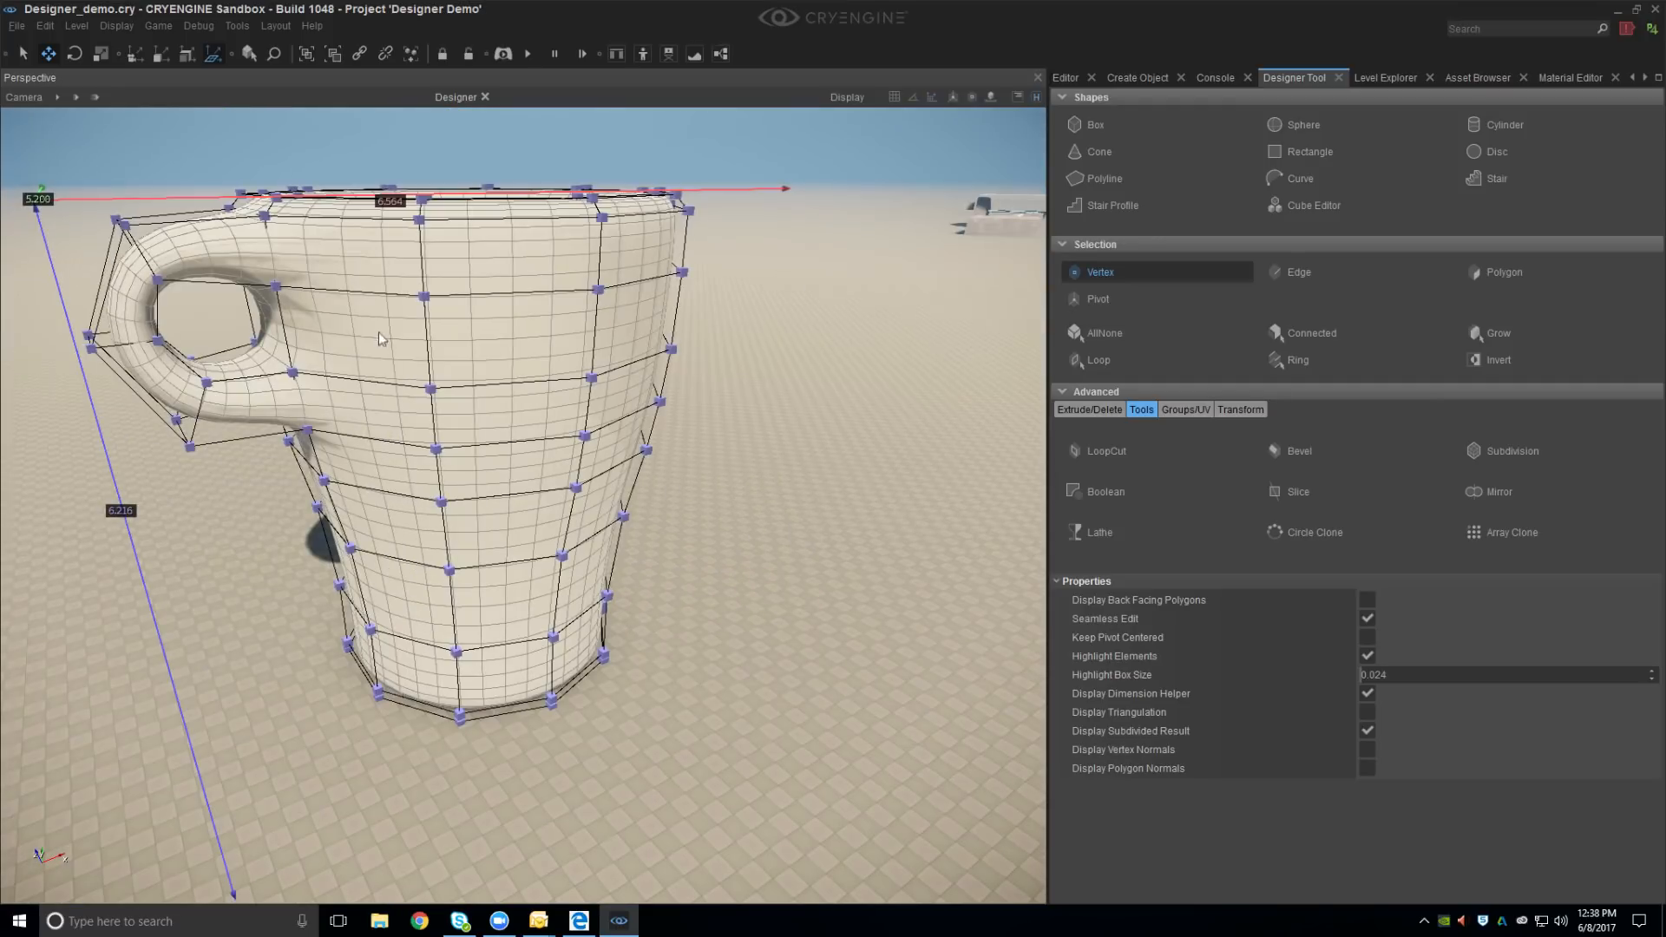
middle_drag(261, 442, 260, 442)
right_drag(260, 442, 299, 441)
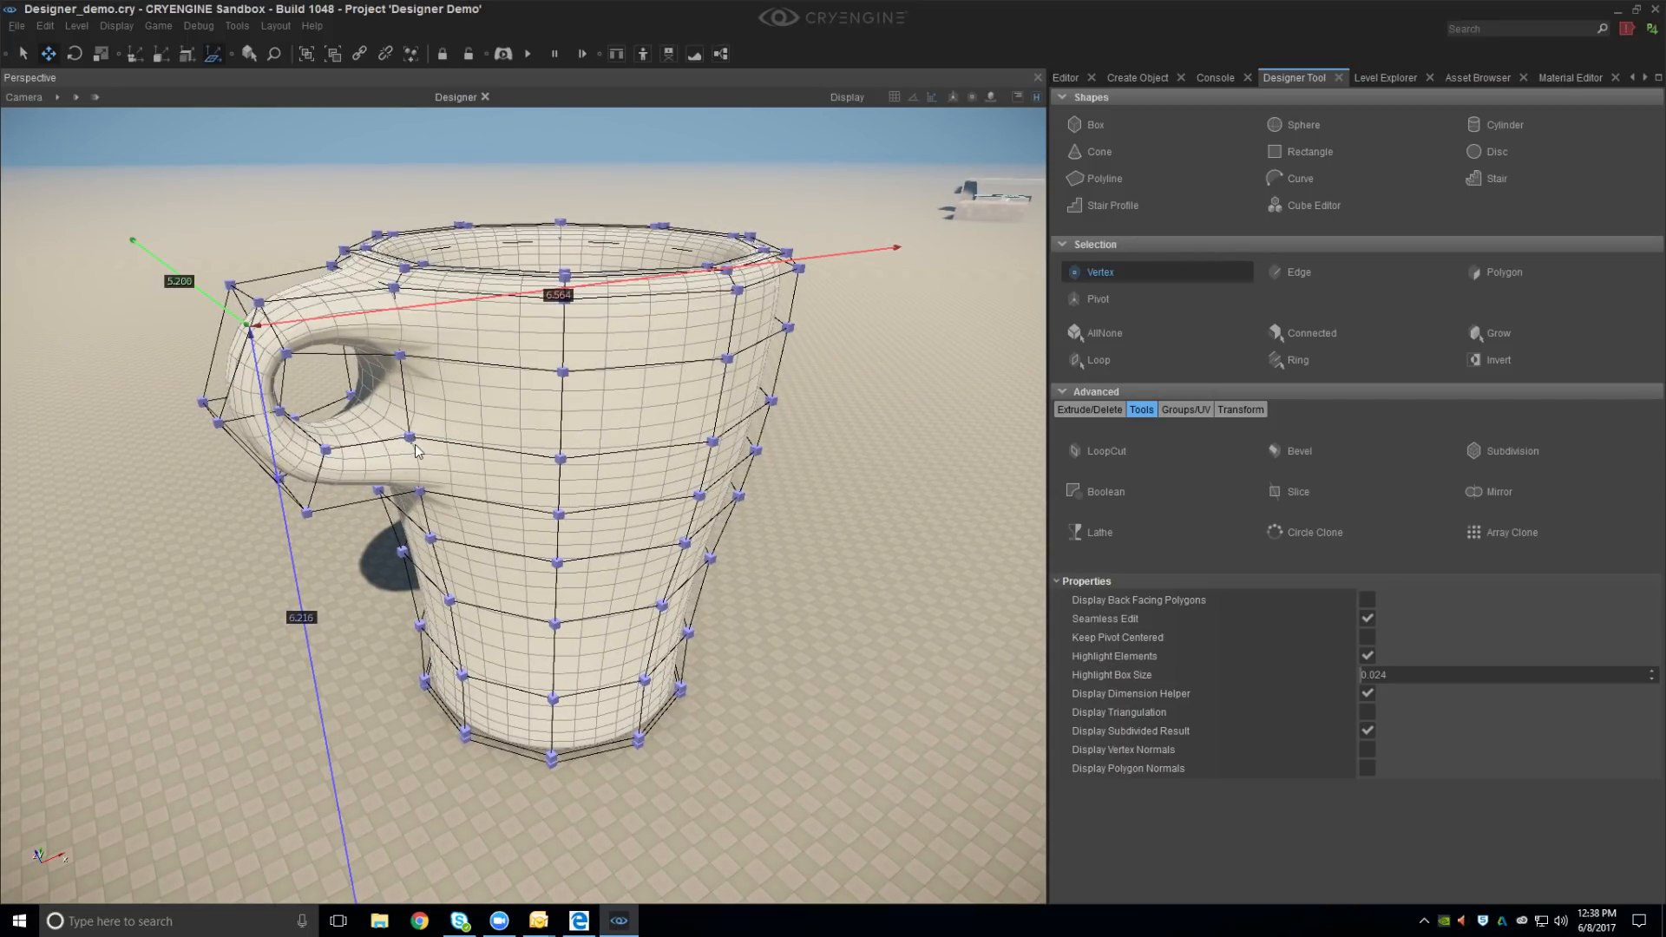
right_drag(464, 460, 463, 460)
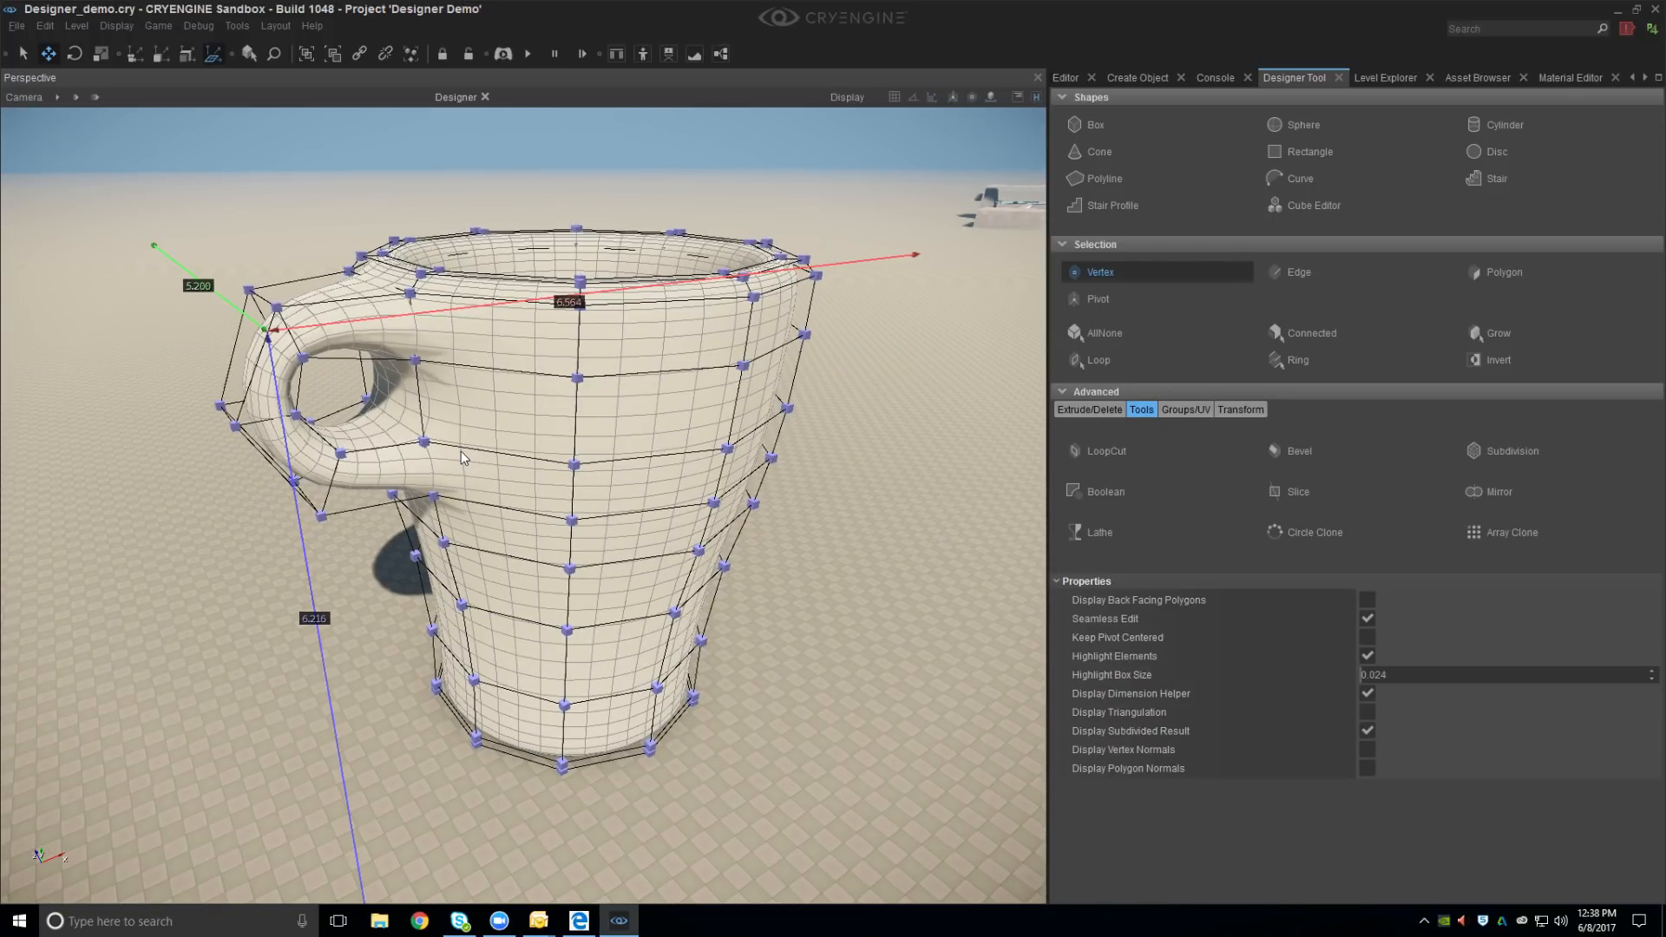
right_drag(476, 455, 425, 446)
key(space)
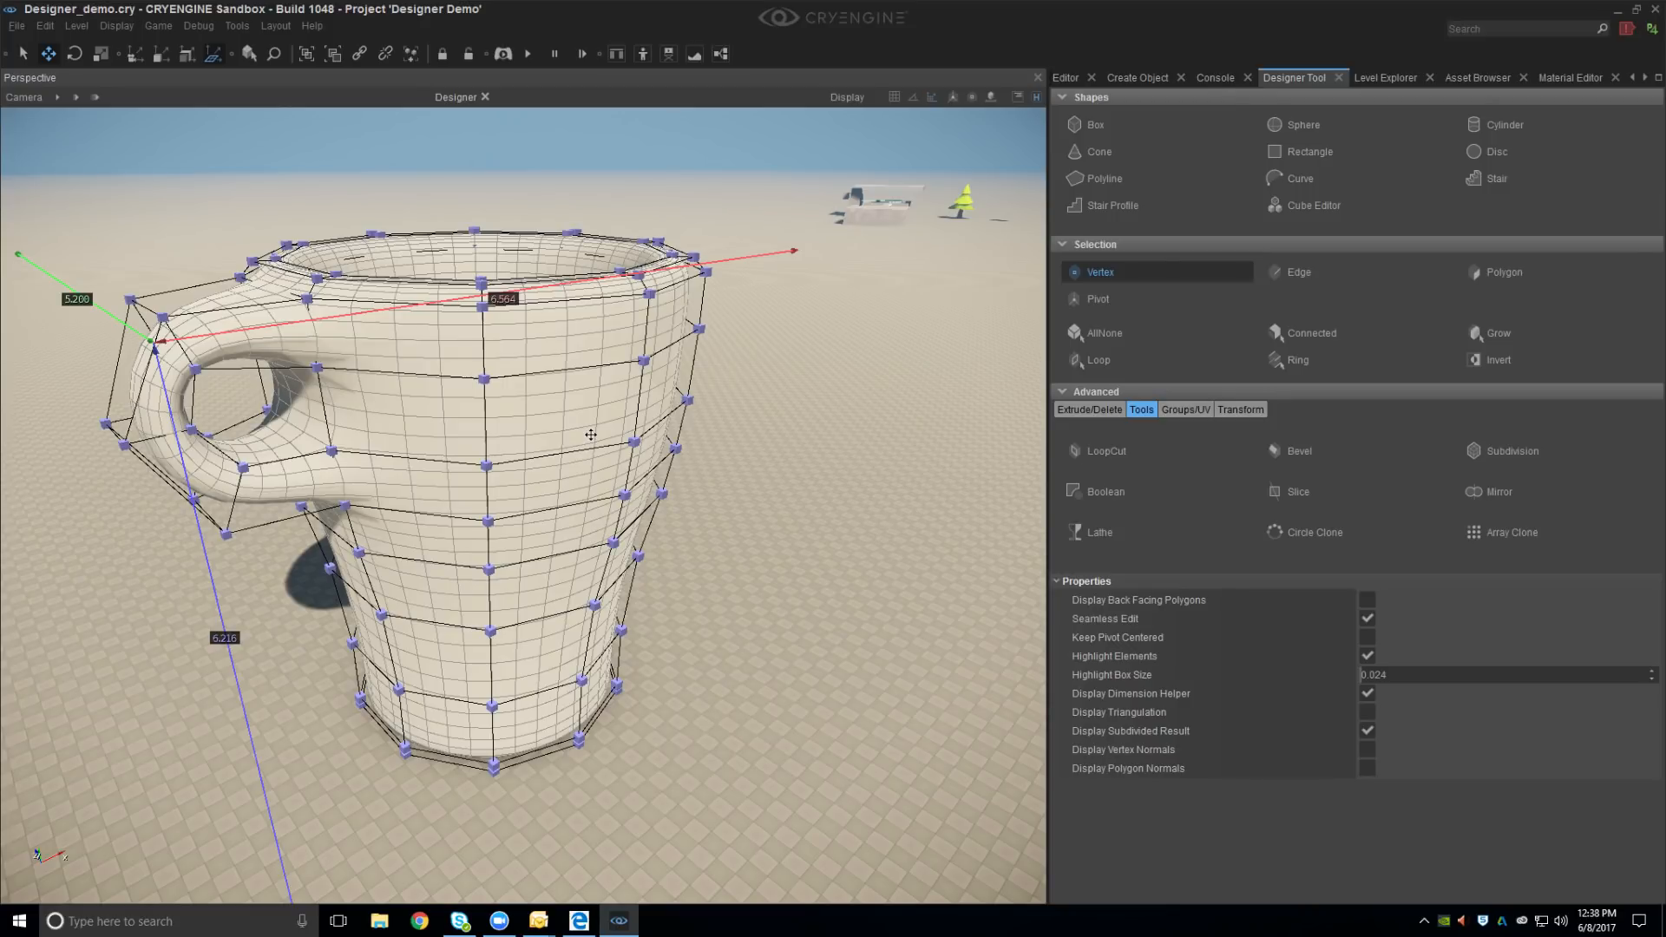
right_drag(605, 461, 606, 462)
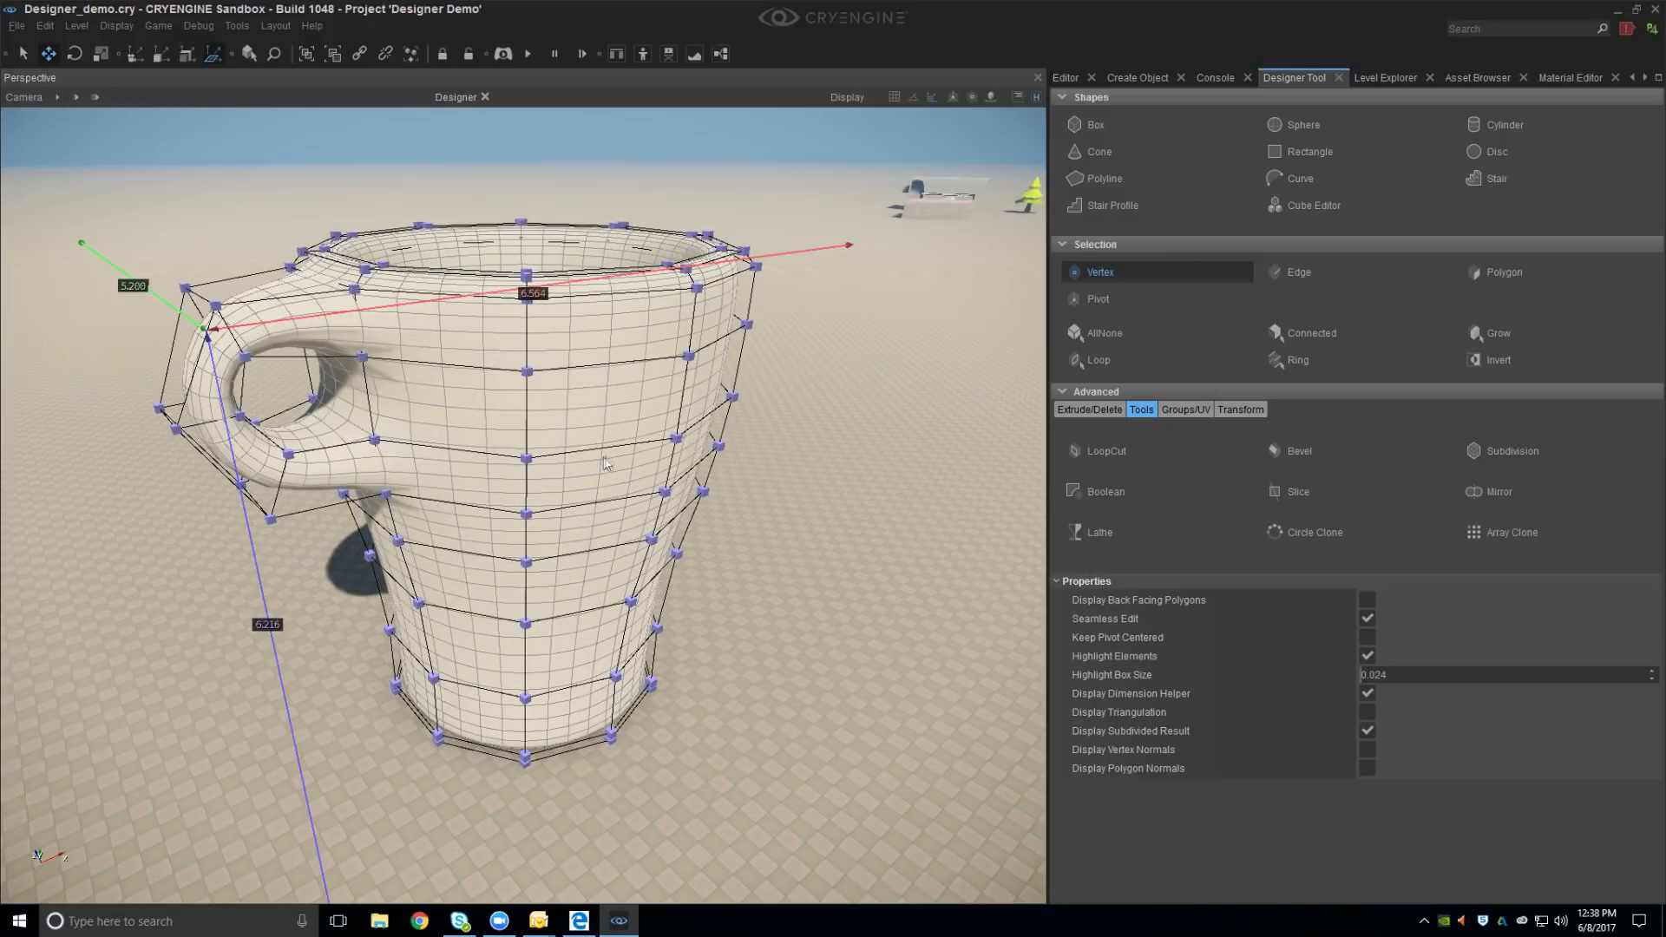
click(760, 444)
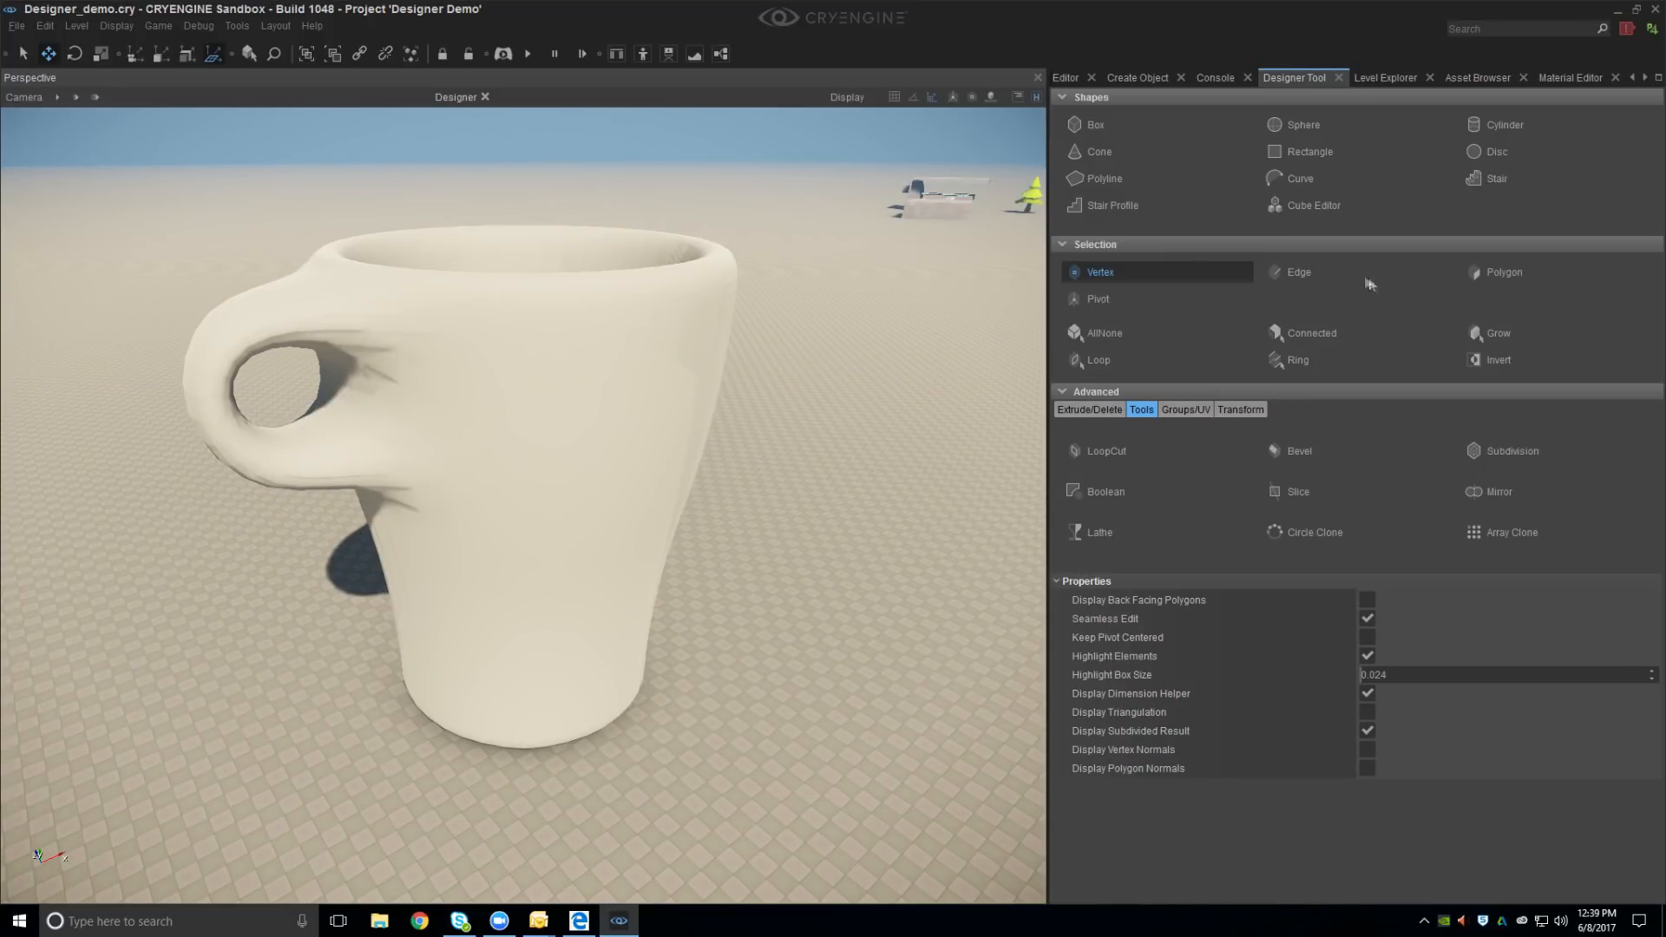
click(728, 347)
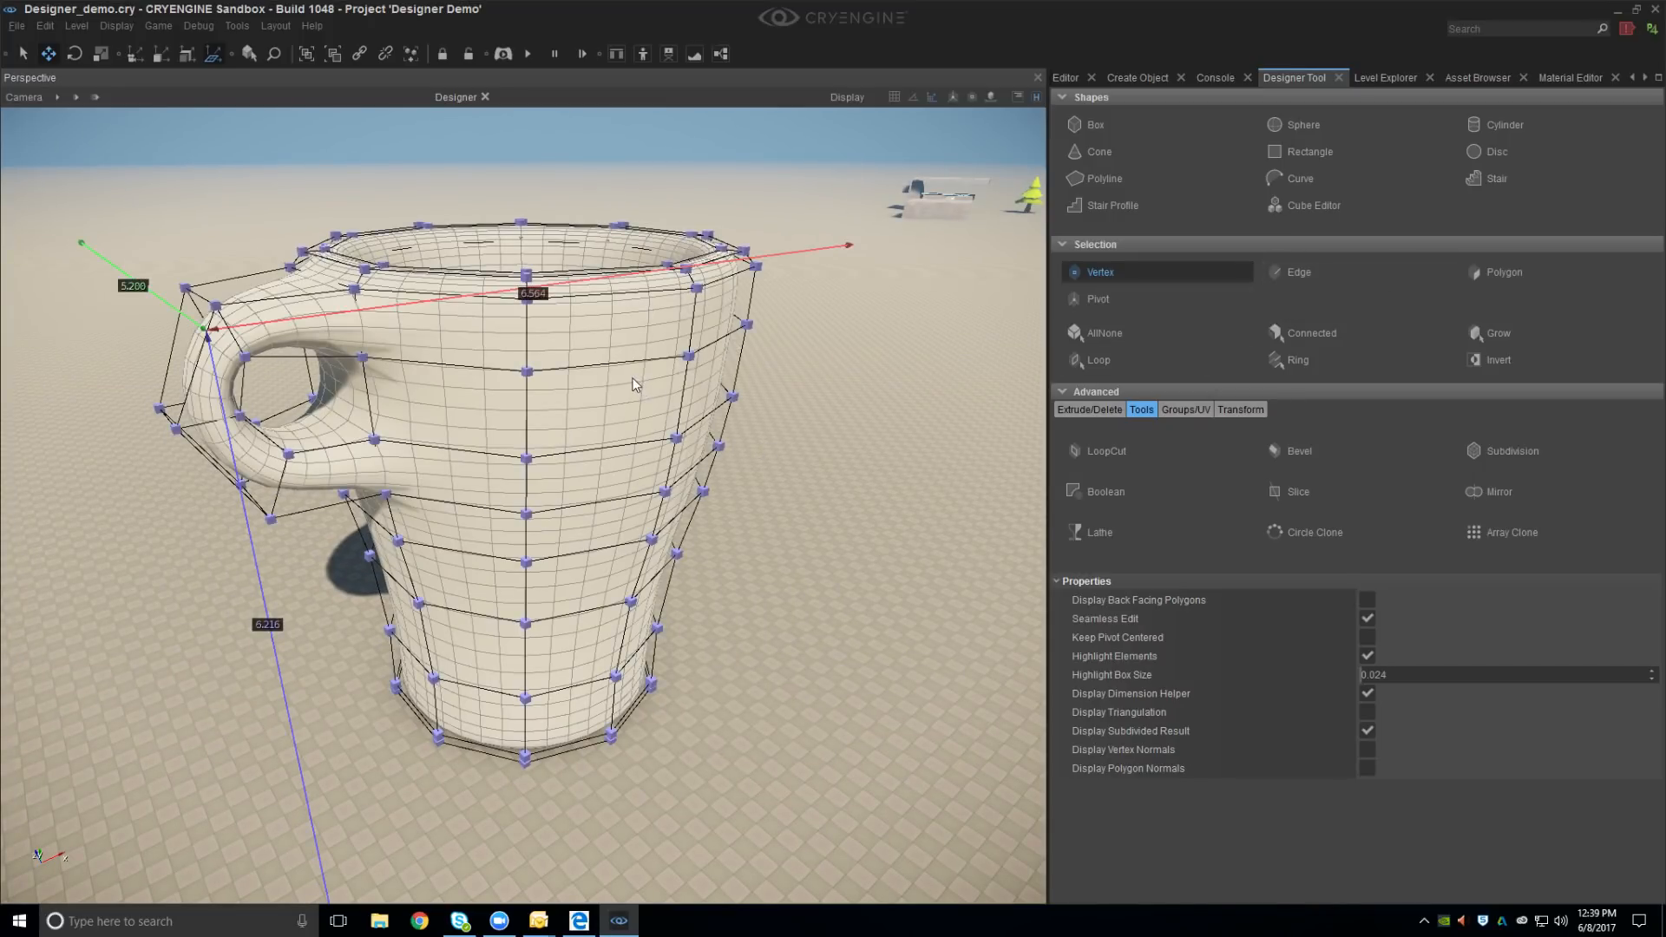
click(763, 354)
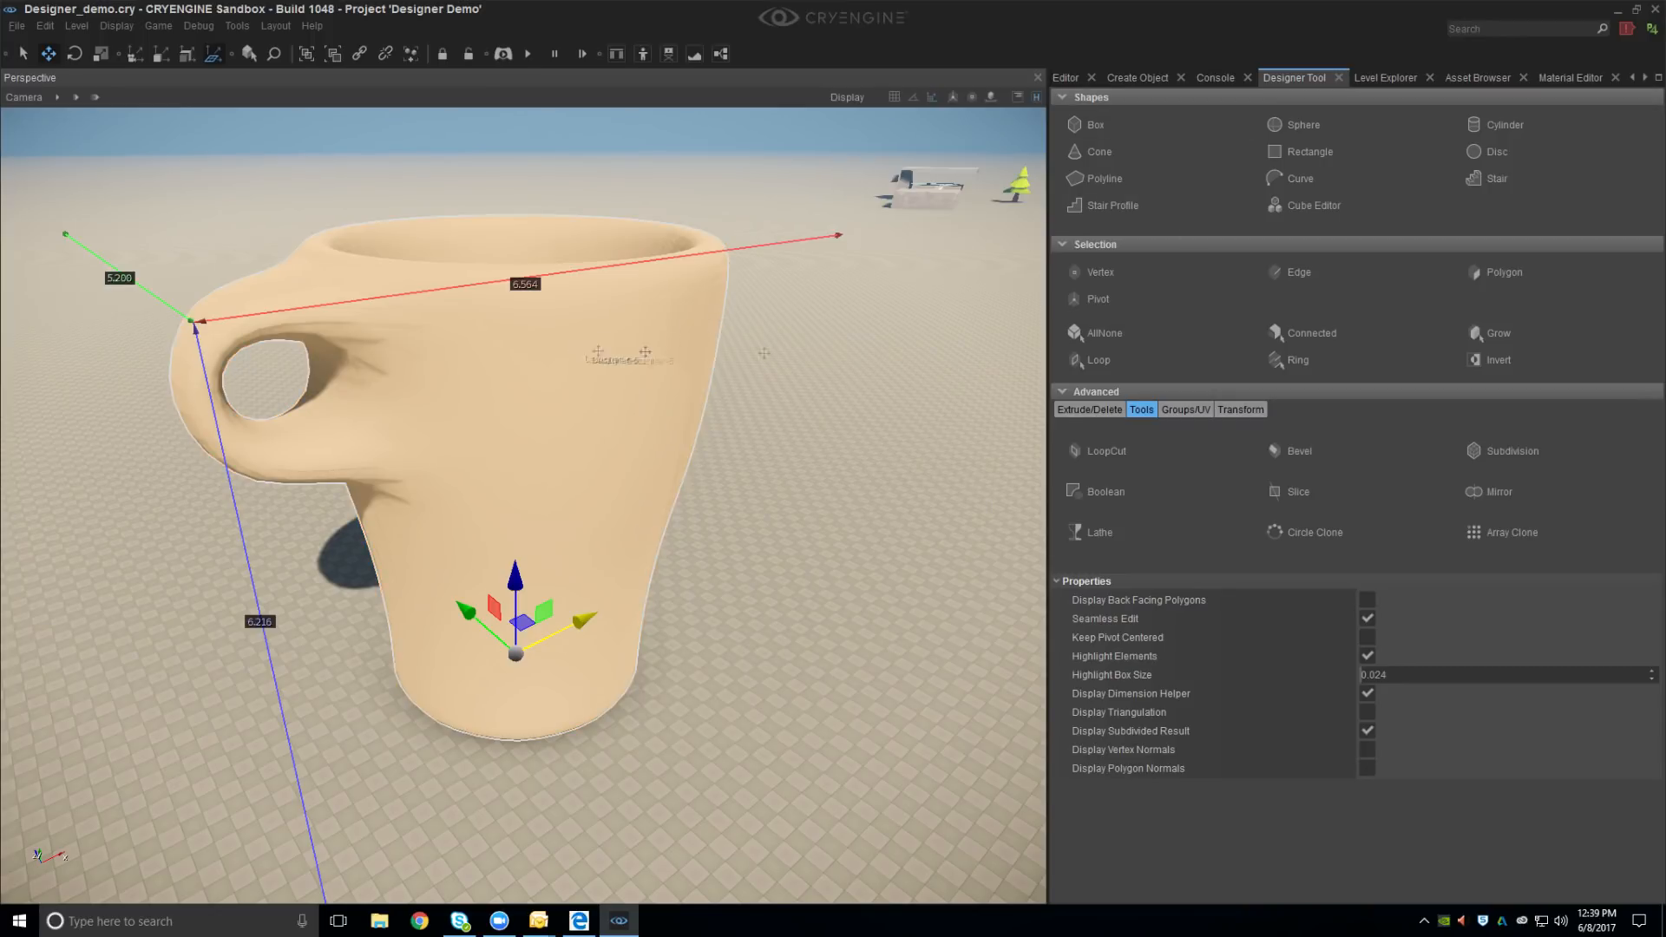
Select all connected polygons of the mug and assign the SubMtl4 material from default_mulimaterial to them
click(1505, 271)
click(599, 395)
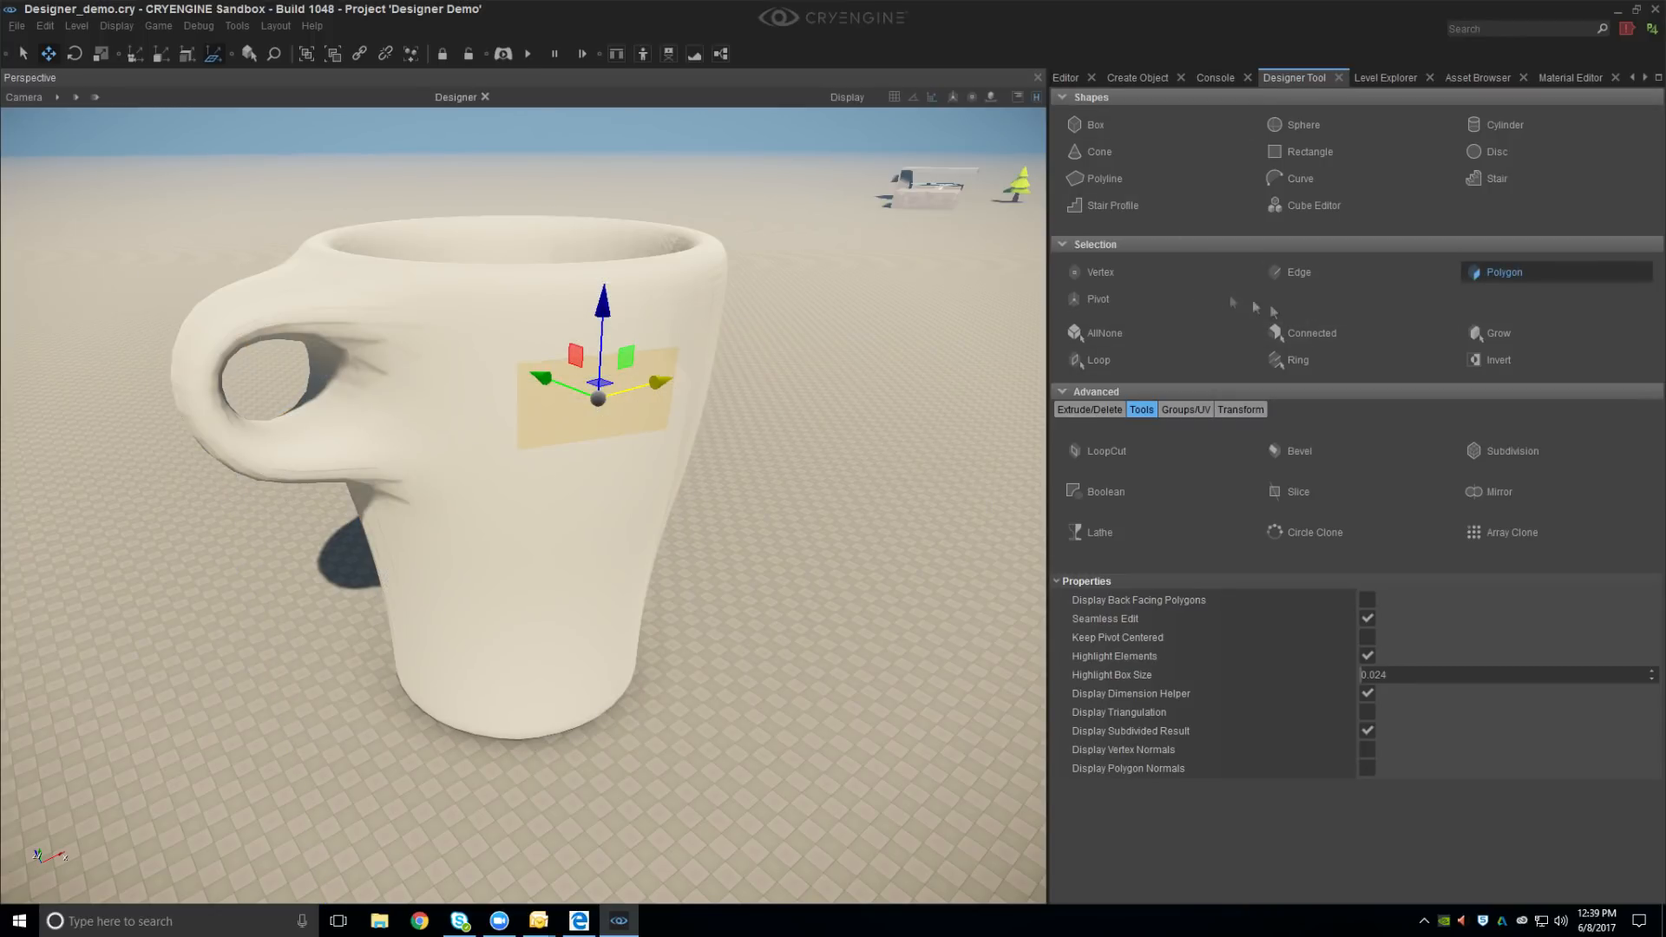
click(1306, 333)
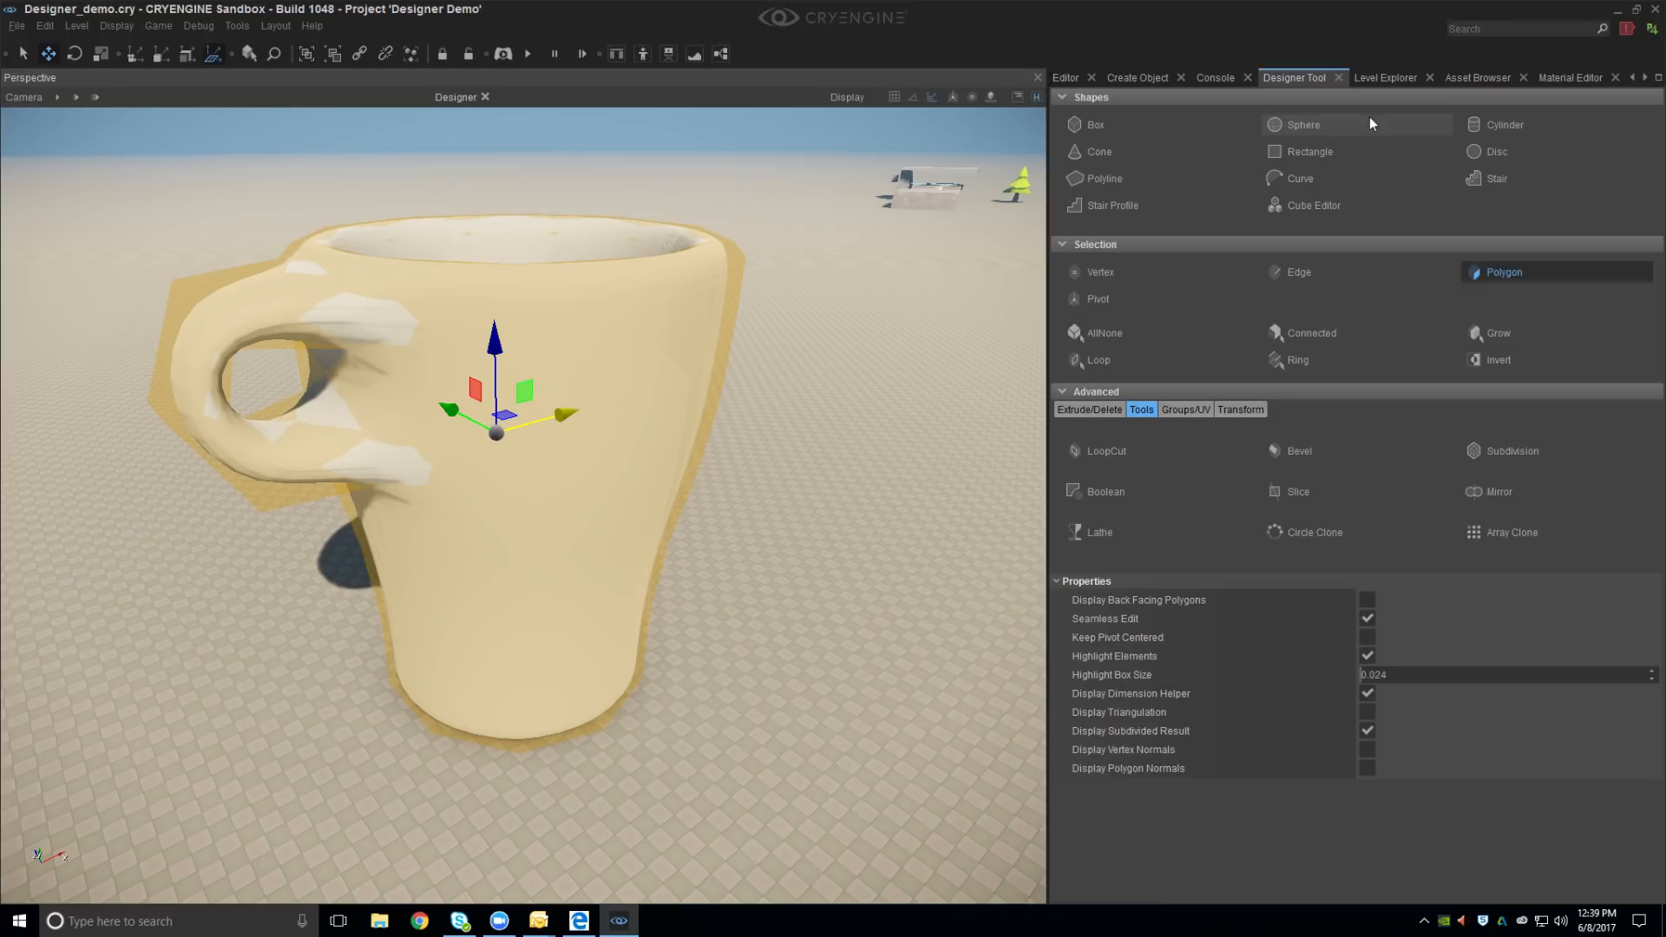
click(1556, 81)
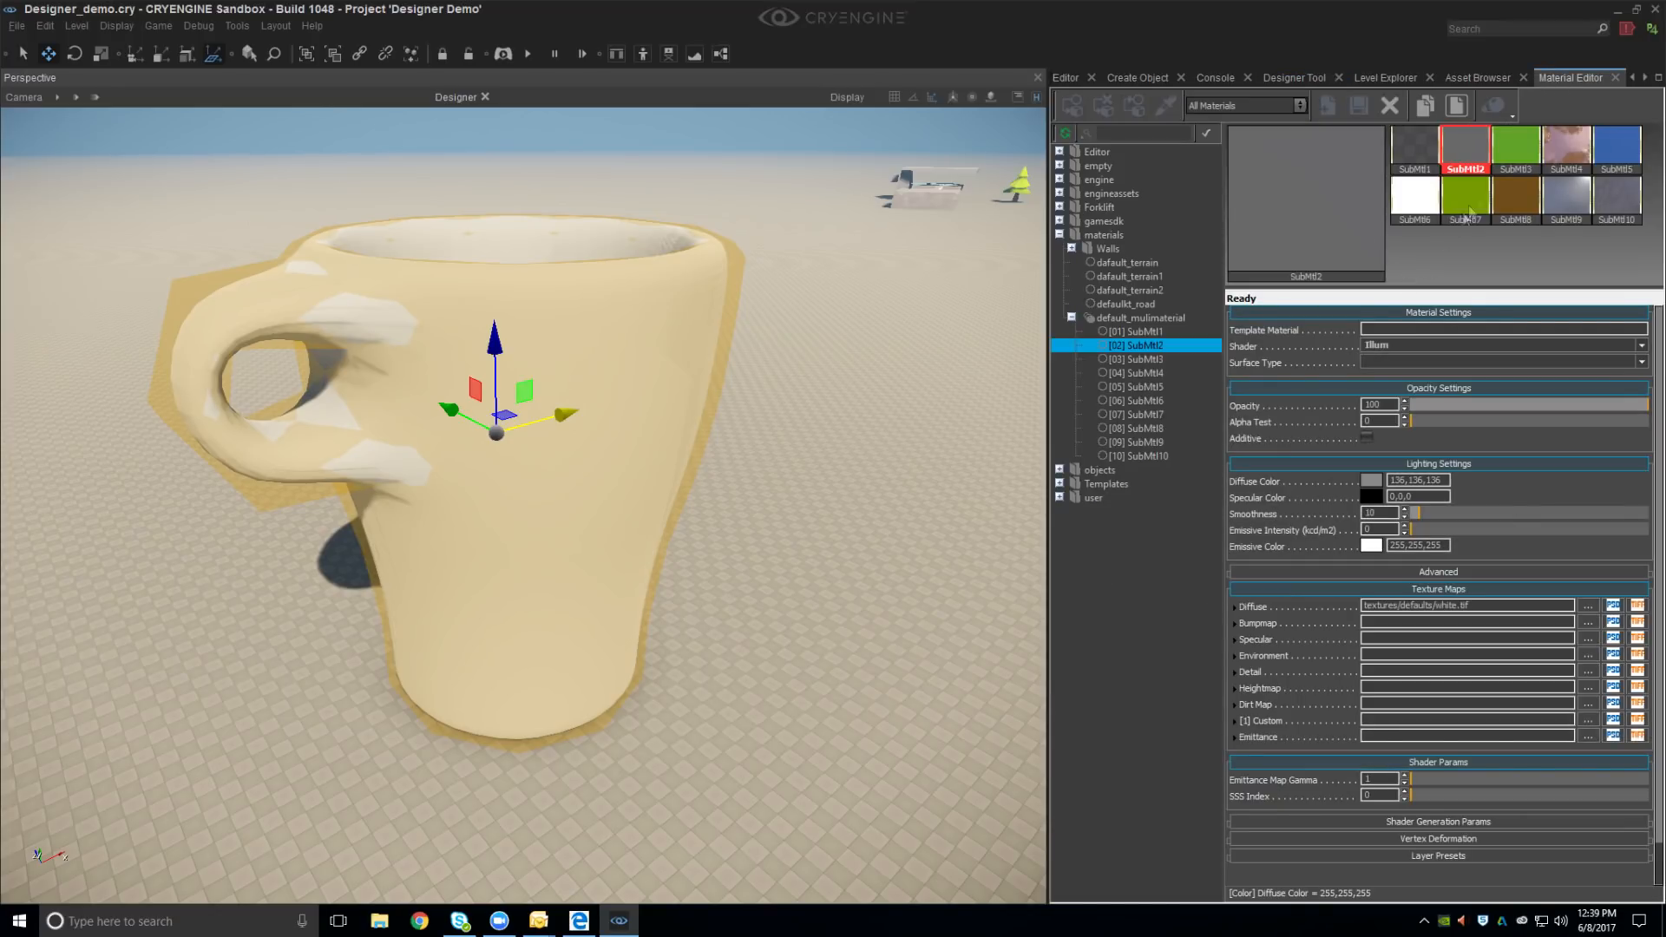
click(1471, 208)
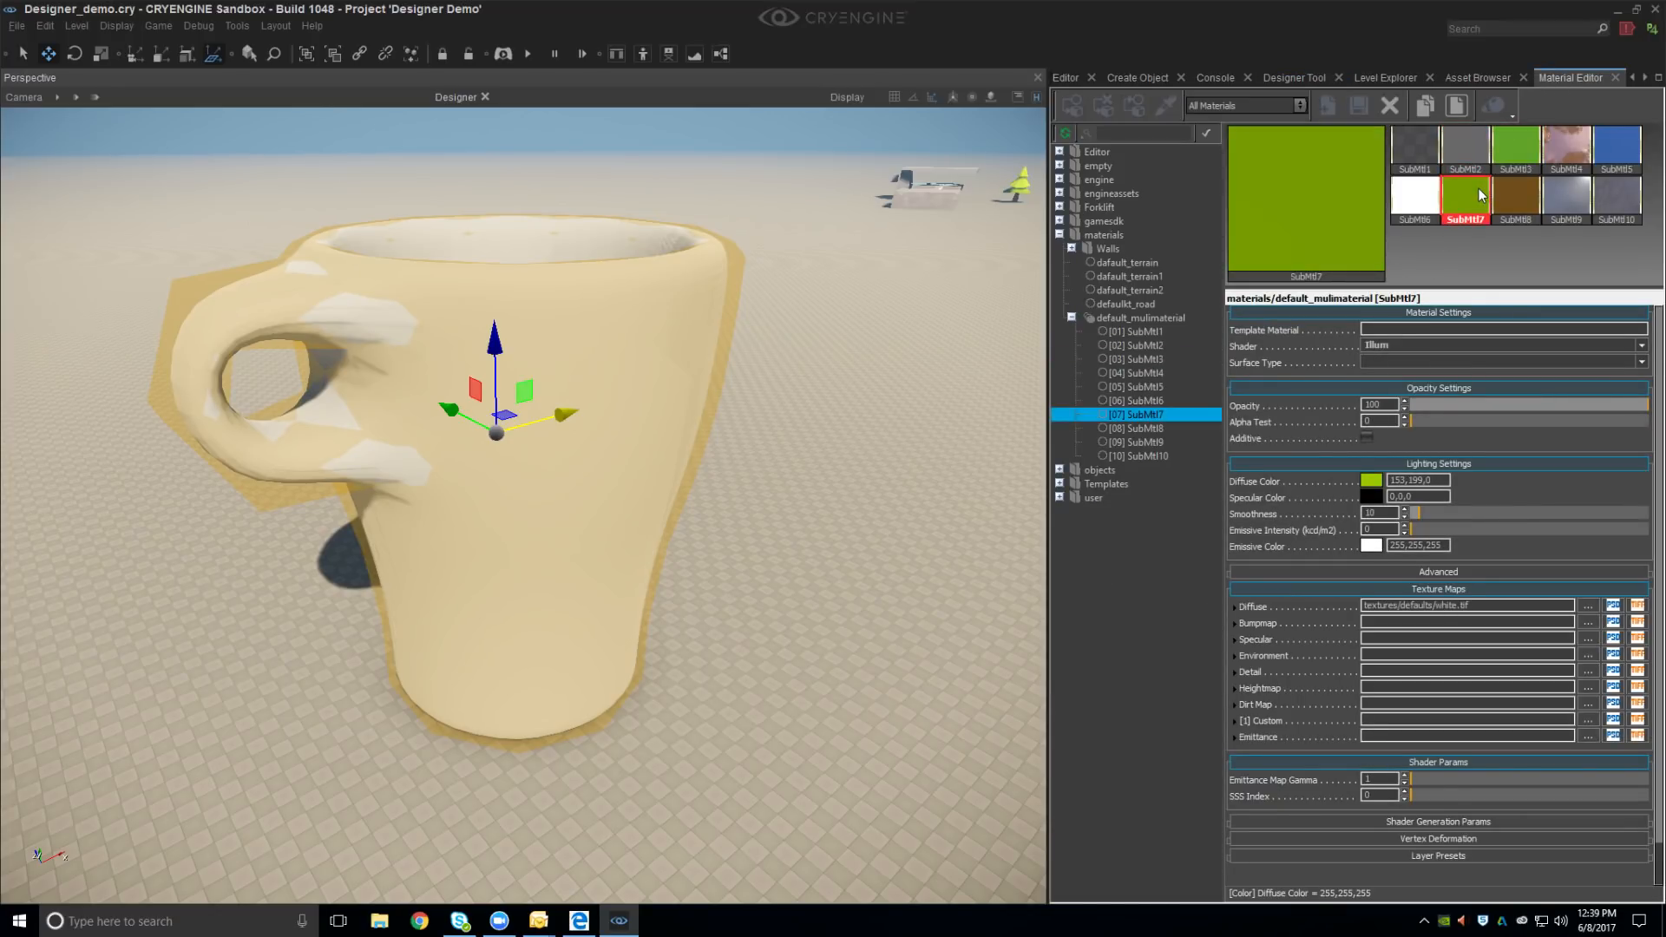
click(1459, 165)
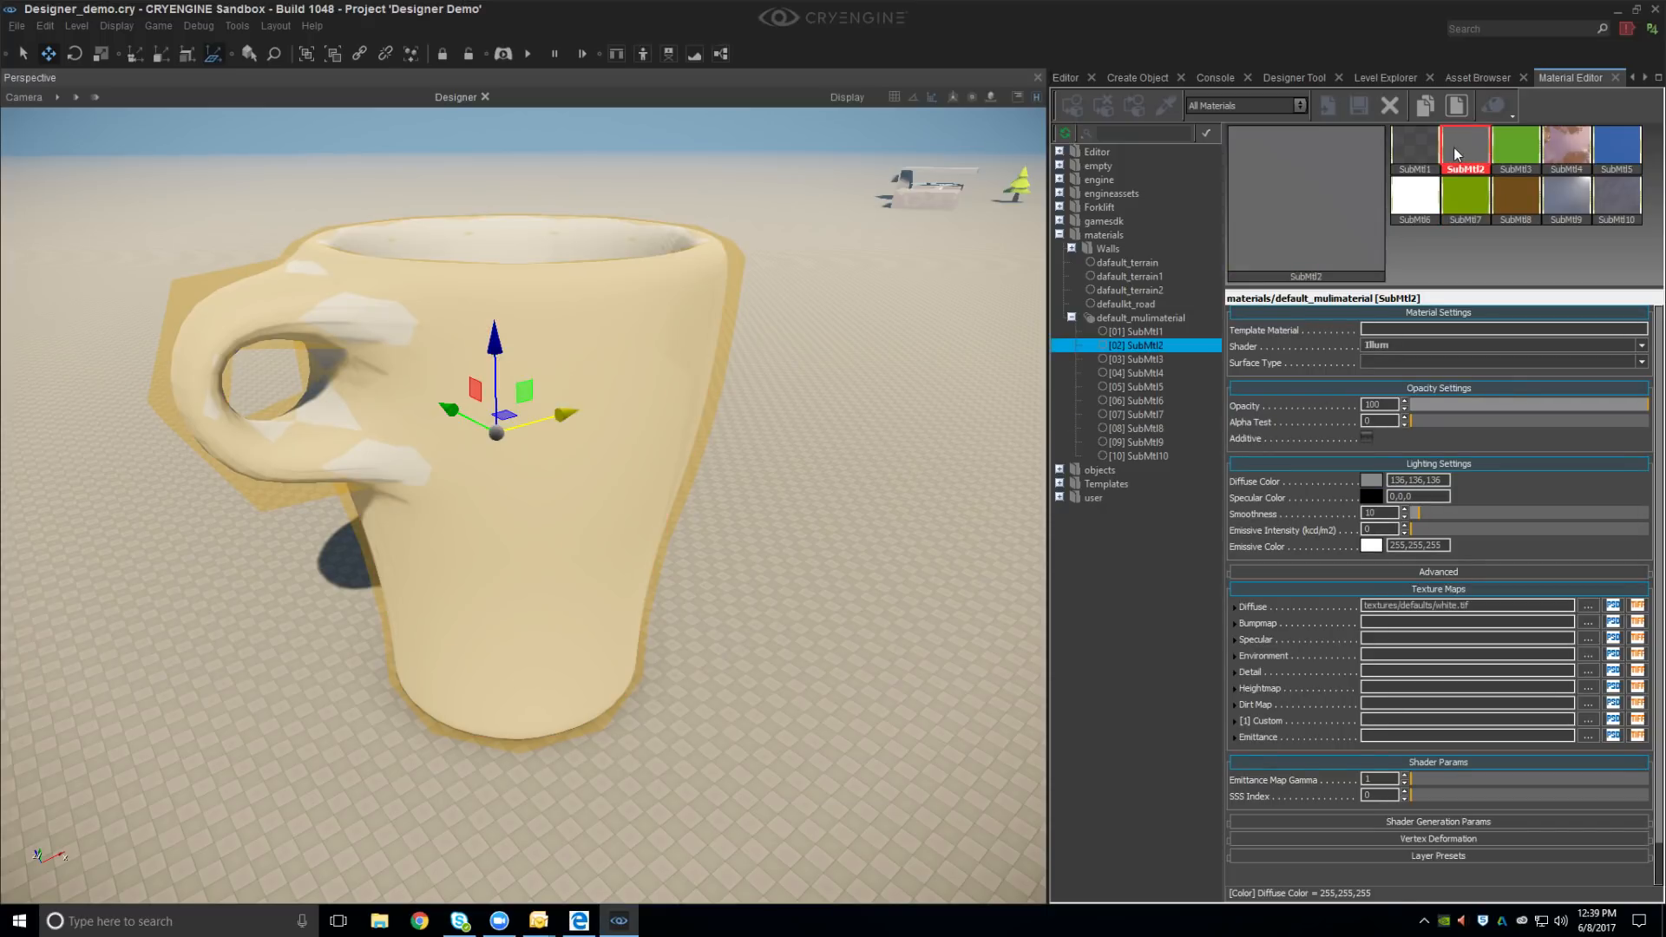
click(1555, 151)
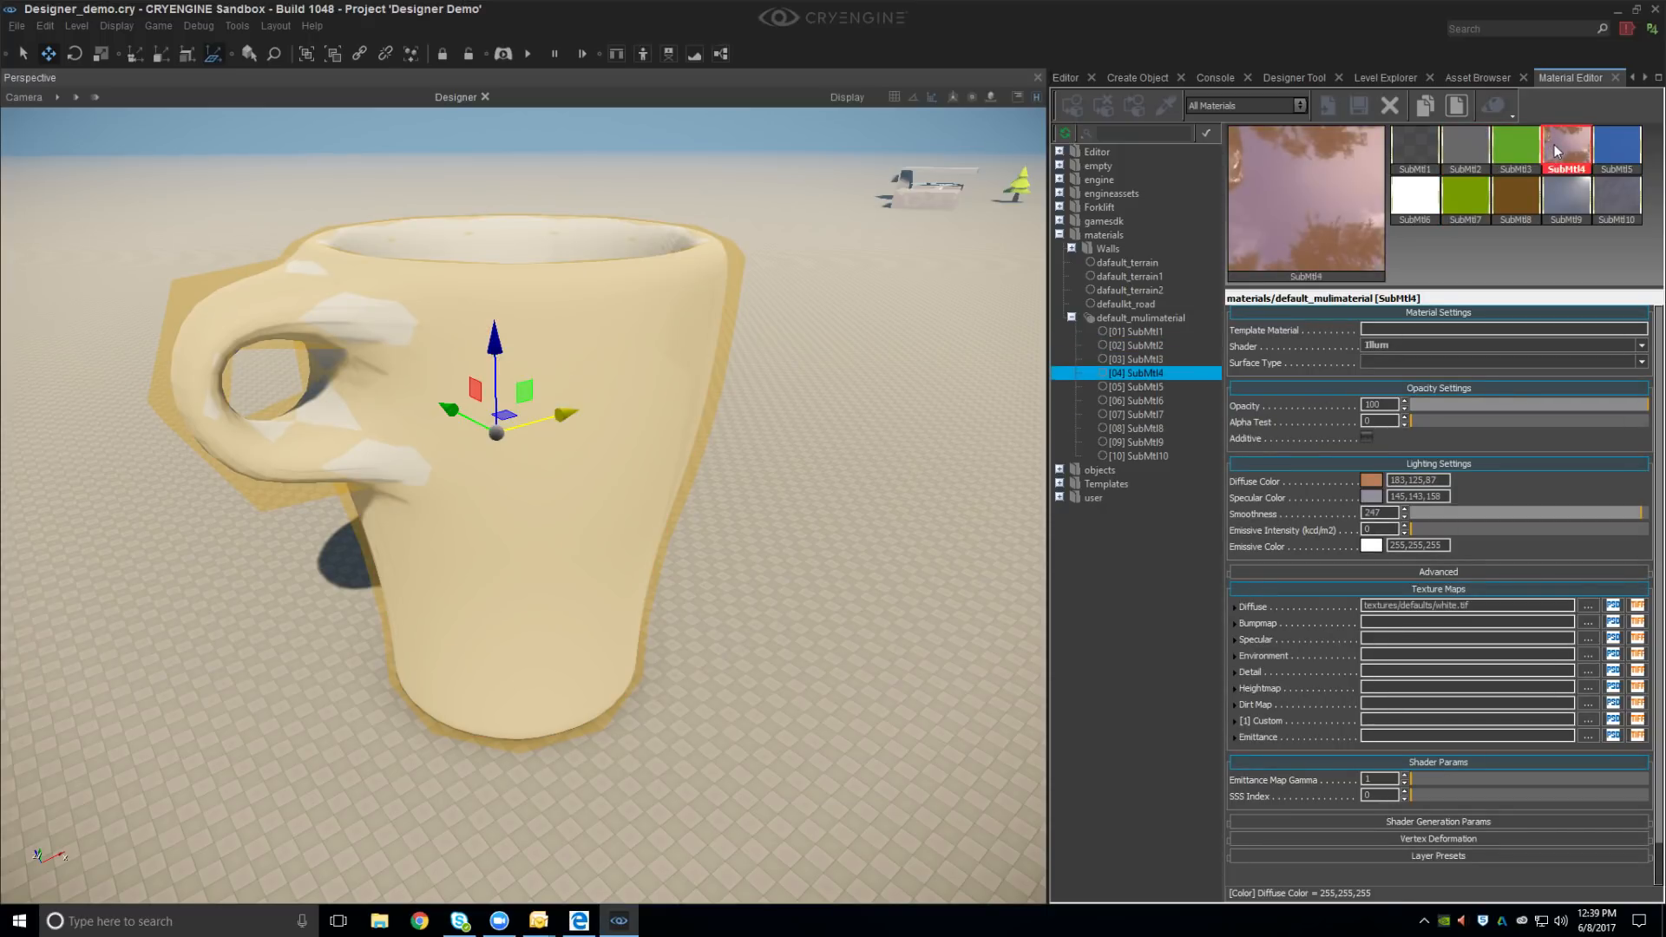
click(1070, 102)
right_drag(797, 415, 820, 455)
key(Escape)
click(823, 456)
Survey the terrain around the mug, buildings and trees for an open, empty area
right_drag(599, 585, 538, 628)
key(a)
key(s)
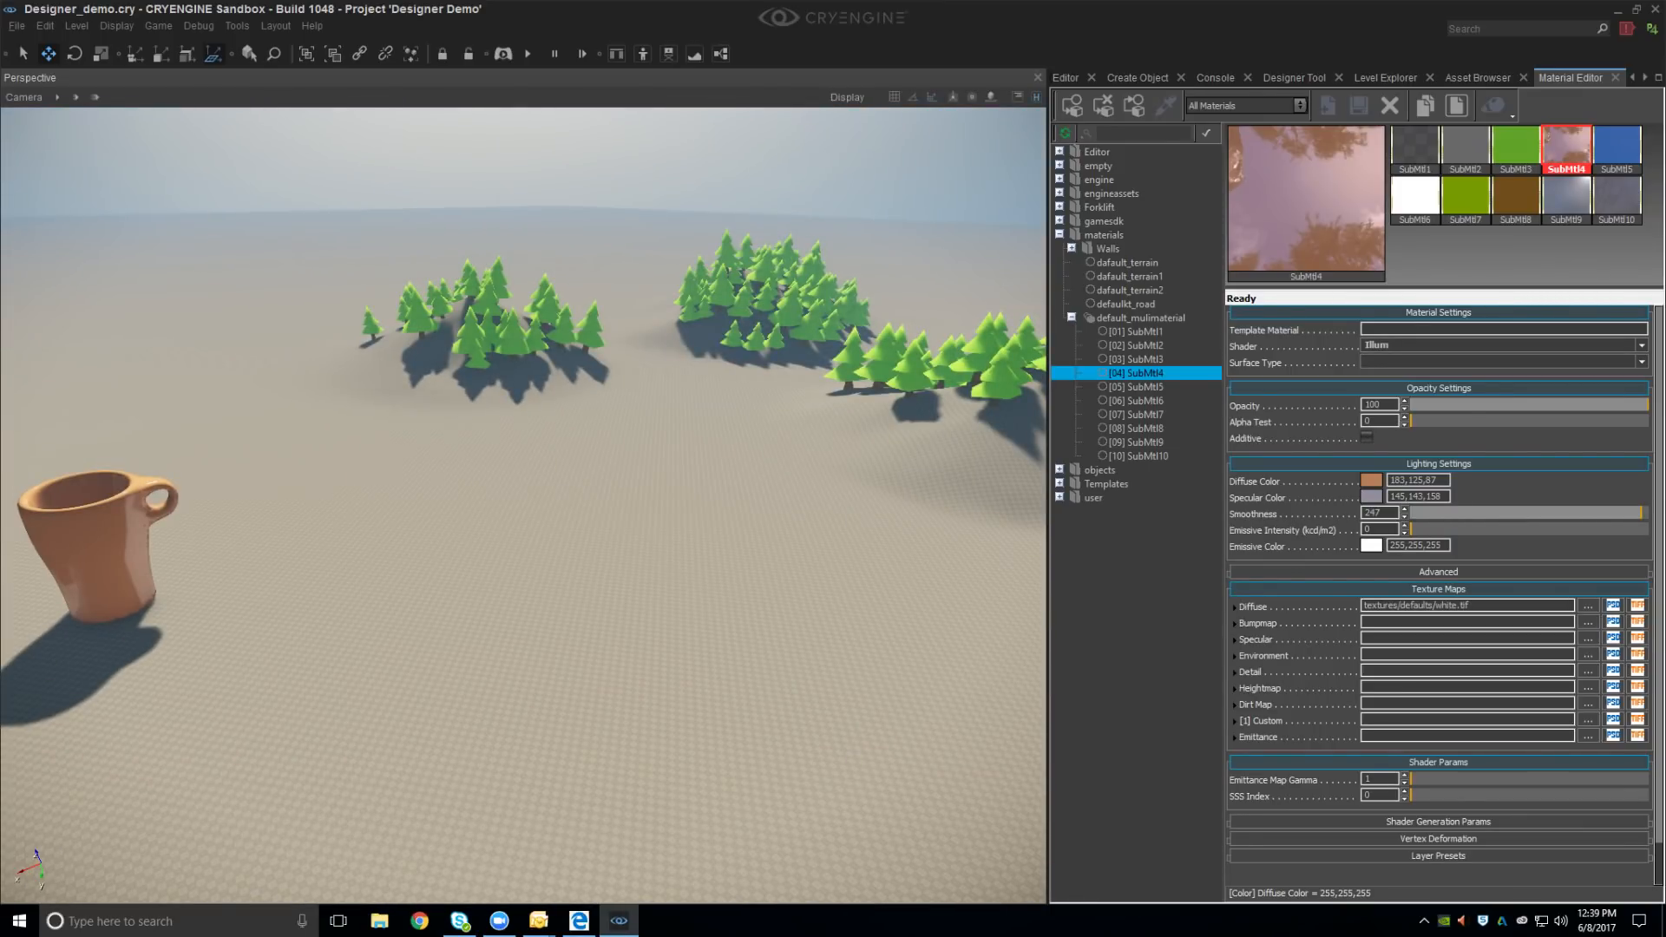
right_drag(393, 621, 955, 609)
key(w)
middle_drag(491, 653, 492, 685)
scroll(490, 653, up, 6)
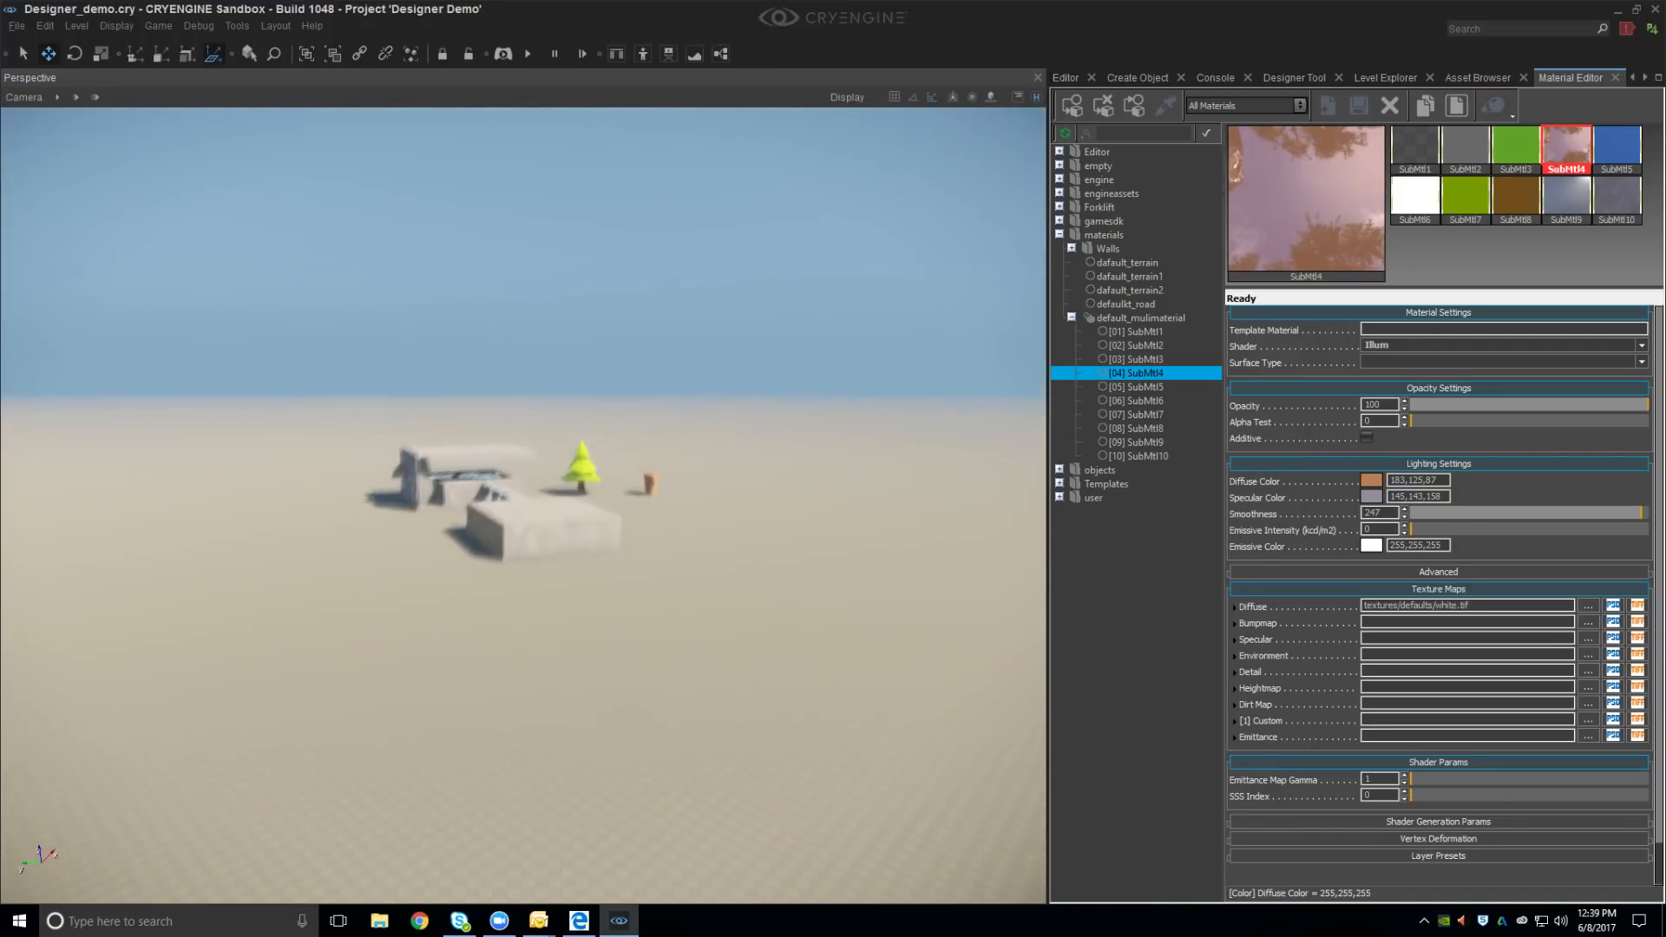
right_drag(463, 644, 634, 644)
scroll(462, 644, up, 4)
scroll(462, 650, up, 6)
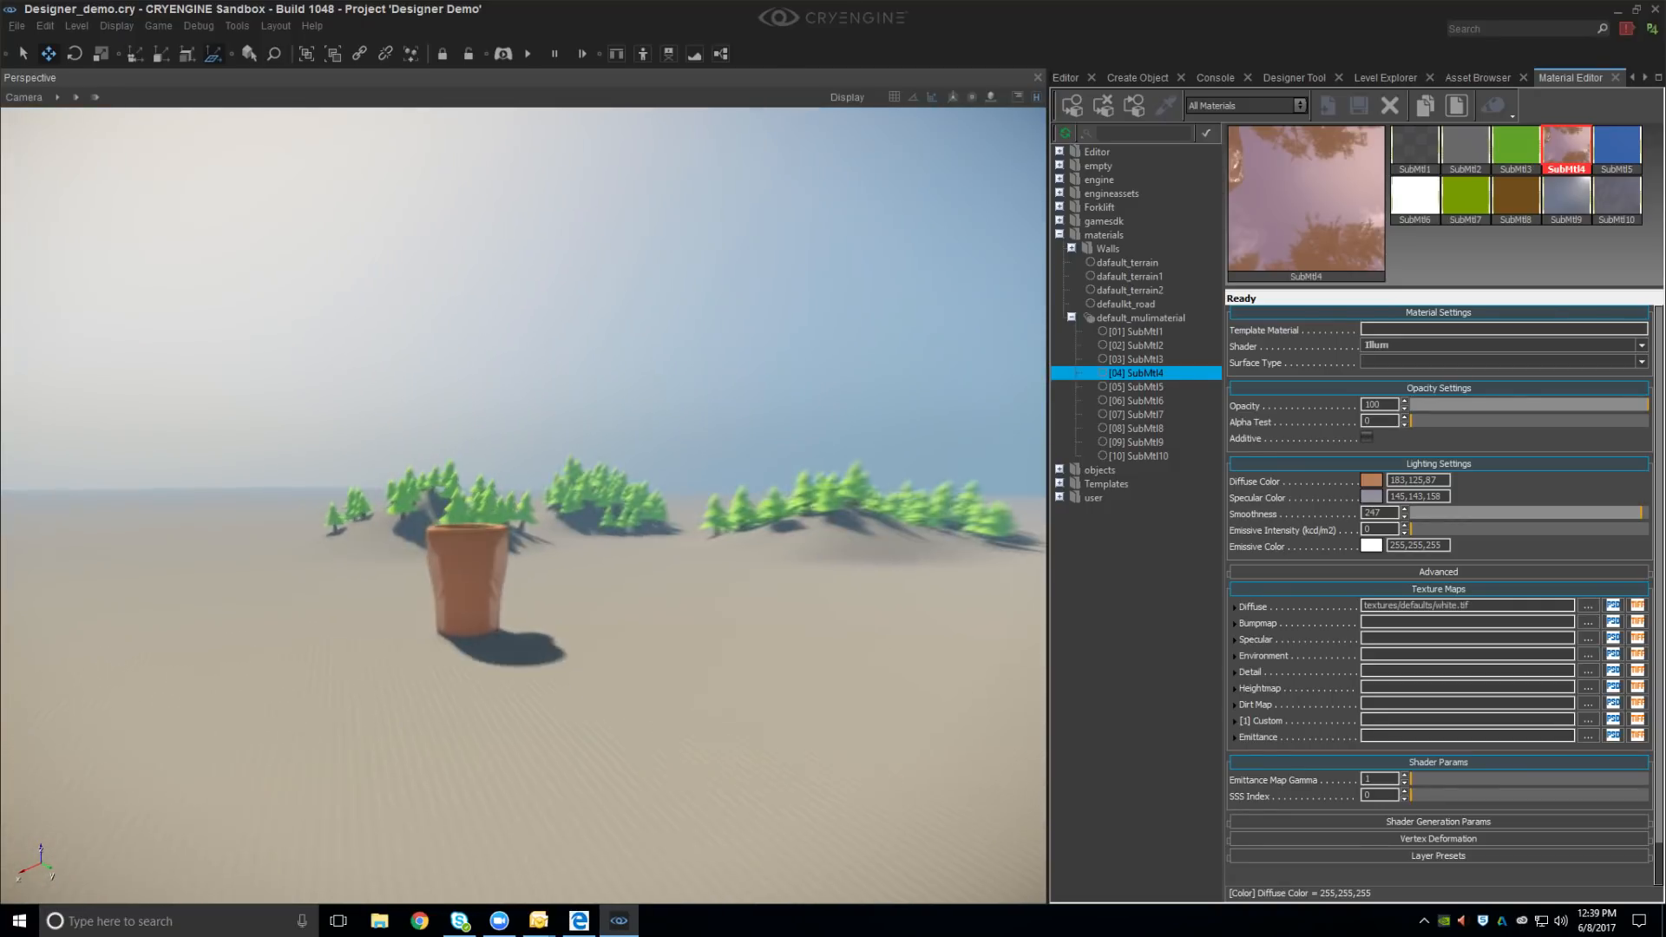
middle_drag(365, 683, 335, 772)
key(a)
right_drag(365, 683, 73, 597)
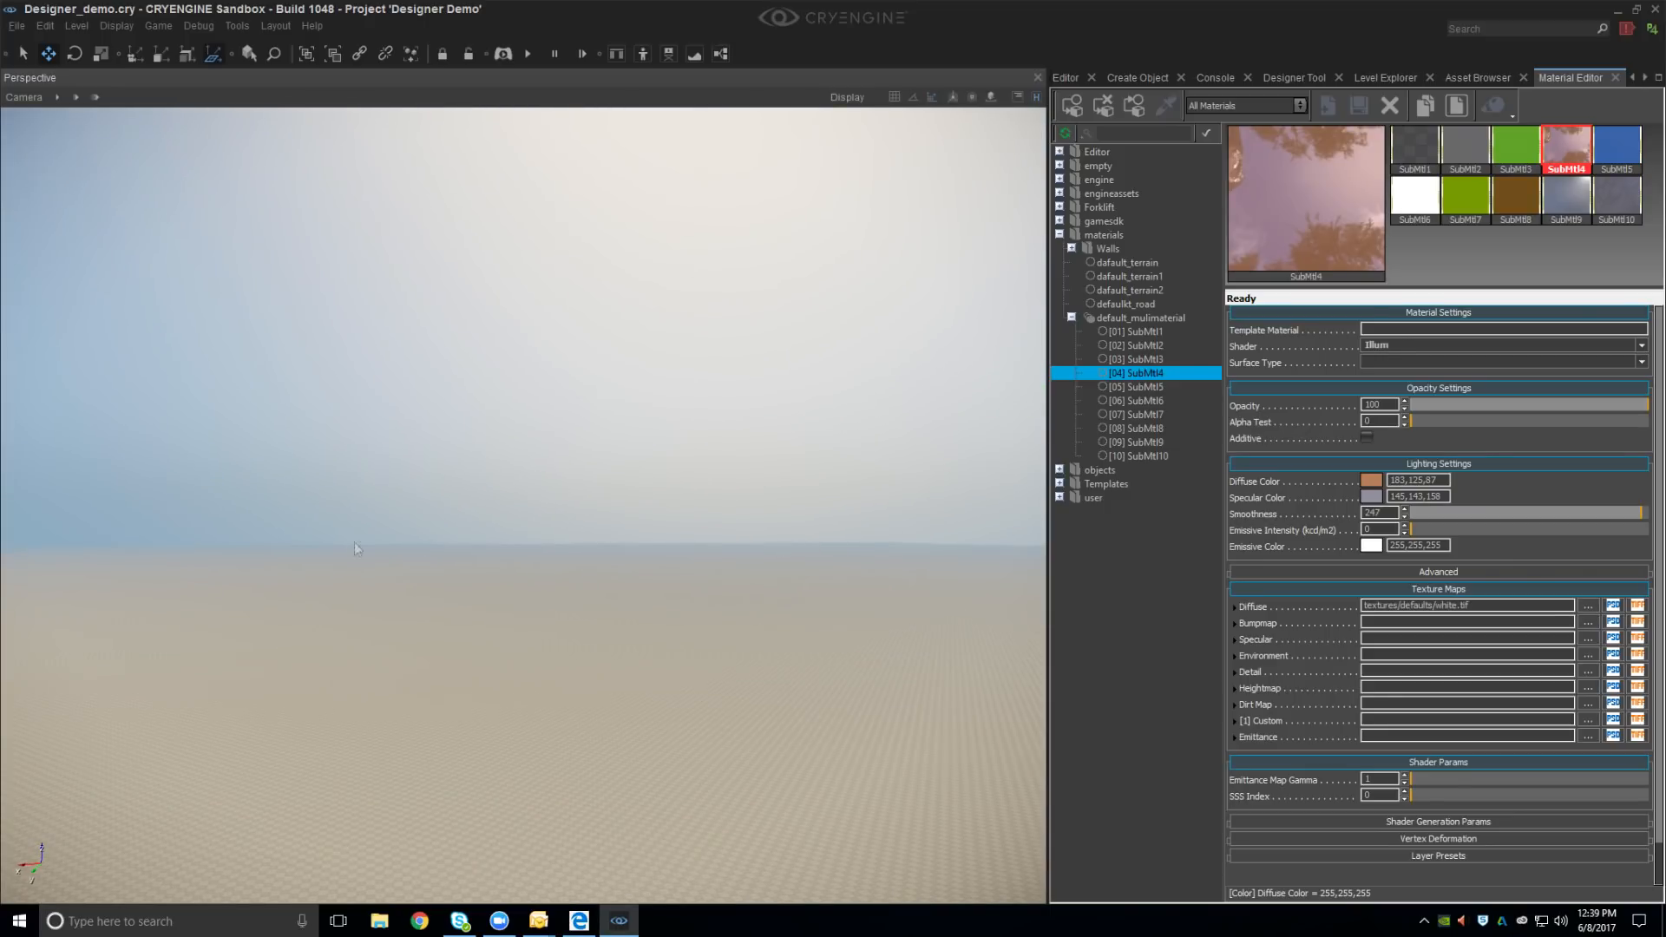
right_drag(355, 548, 354, 547)
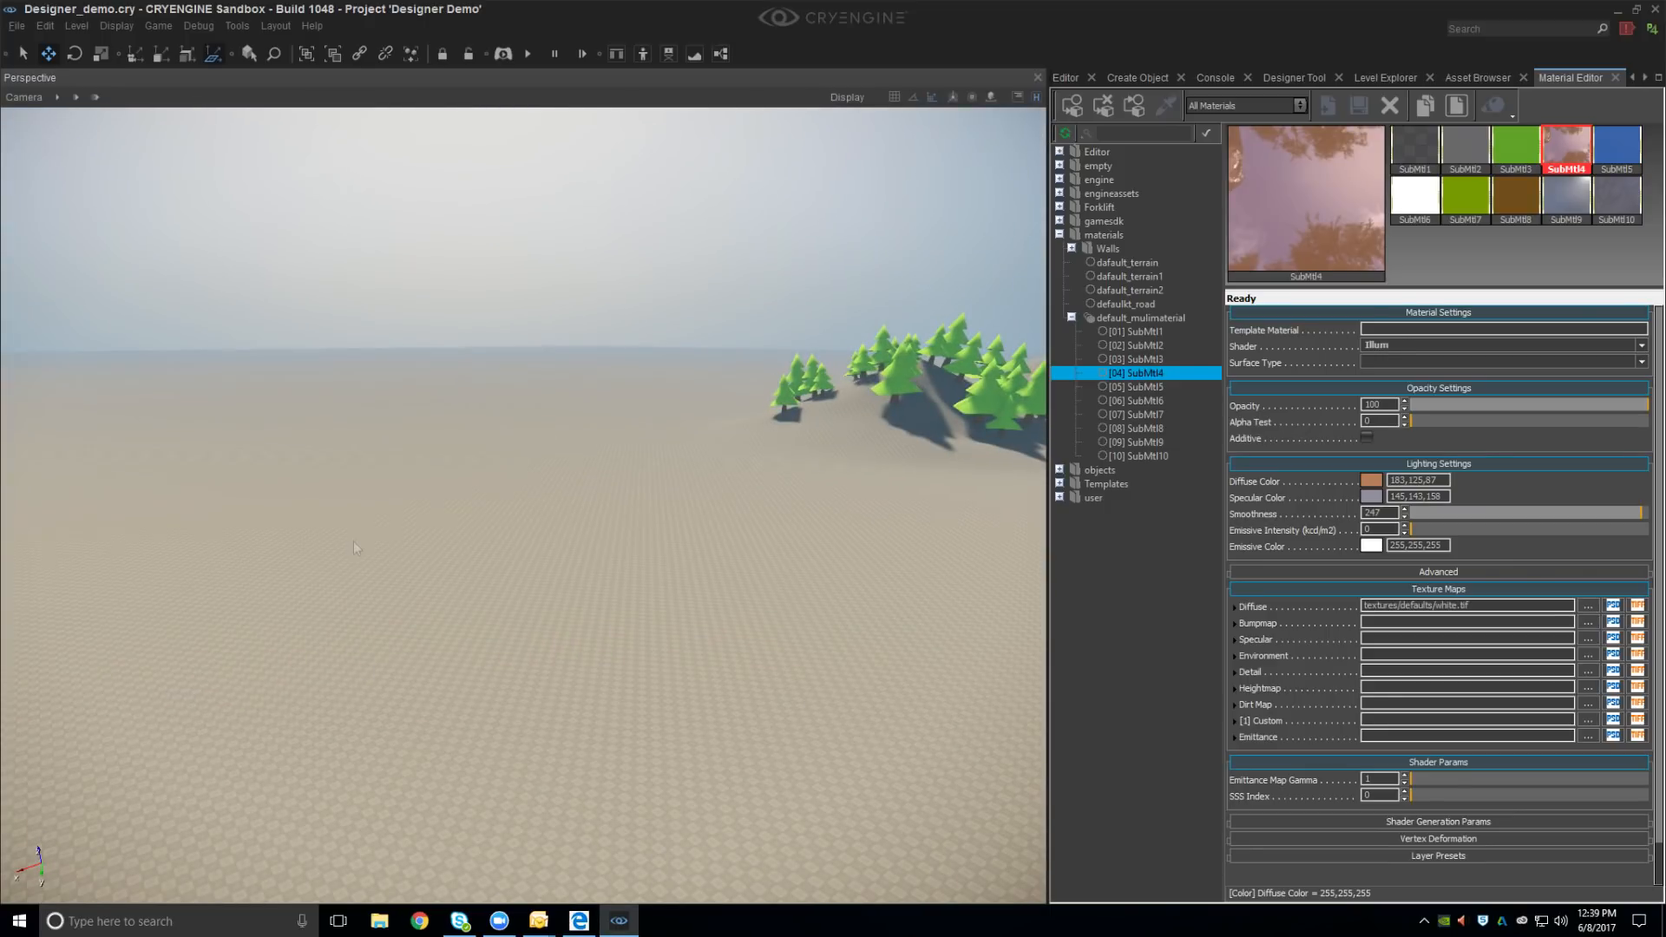
Create a box about 33.2 wide, 33 deep and 7.86 high on the empty ground with the Box shape
click(1480, 77)
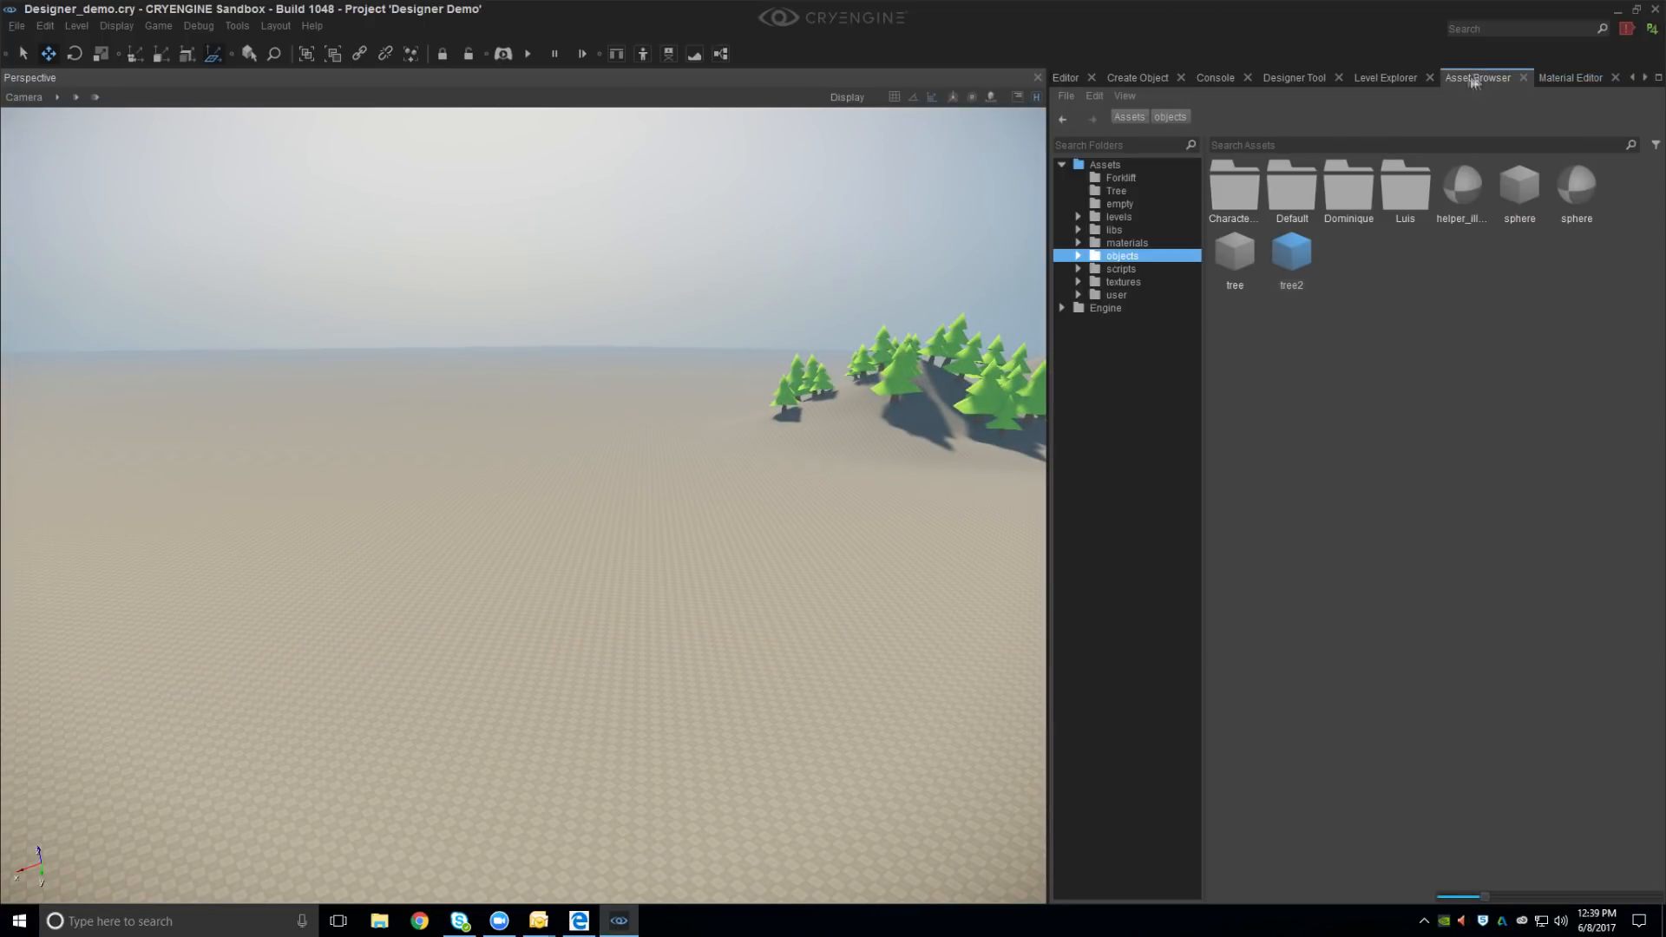
click(1299, 79)
right_drag(1007, 213, 120, 591)
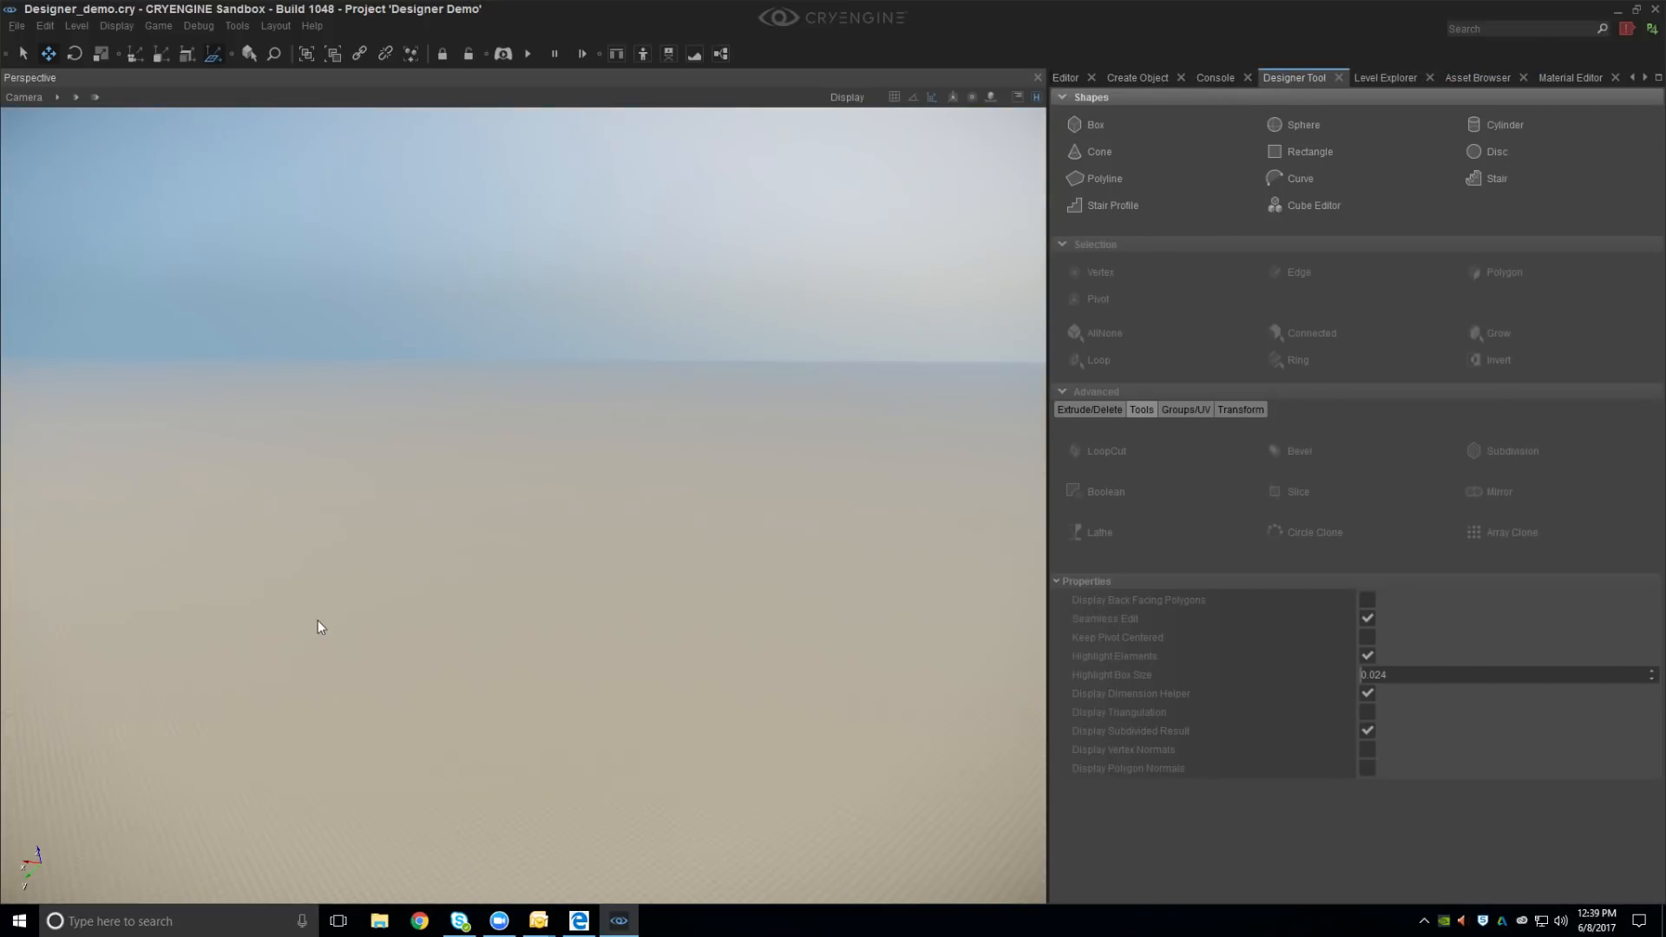
click(1086, 127)
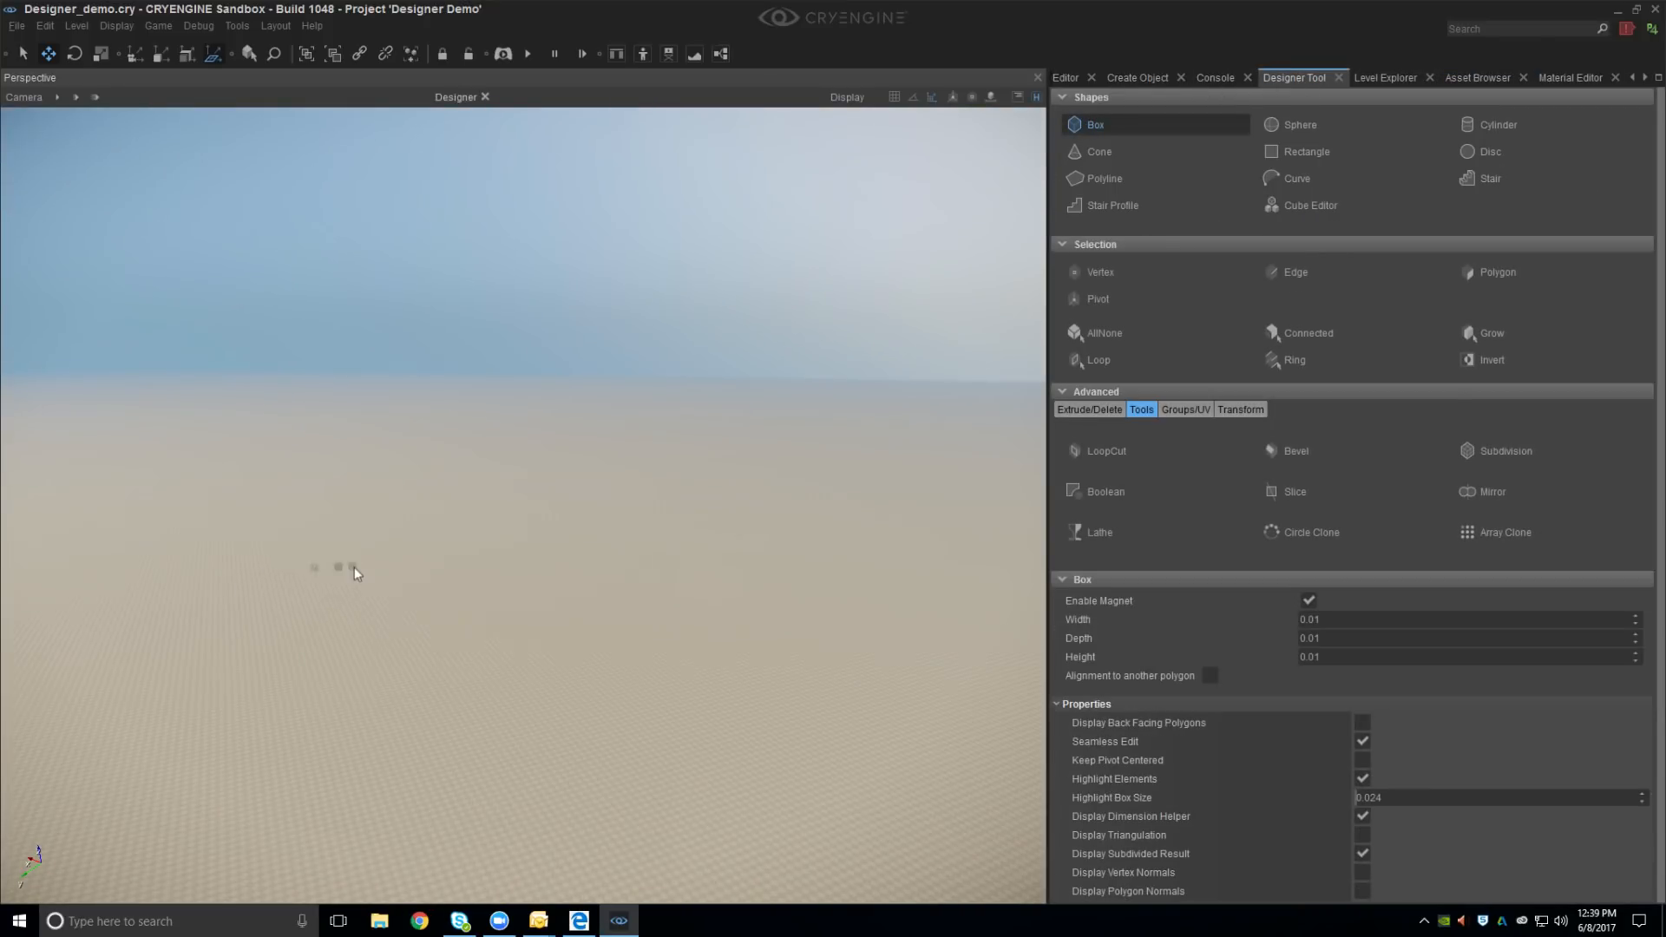
right_drag(354, 573, 390, 507)
mouse_move(397, 447)
mouse_down()
mouse_move(443, 688)
mouse_move(392, 713)
mouse_up()
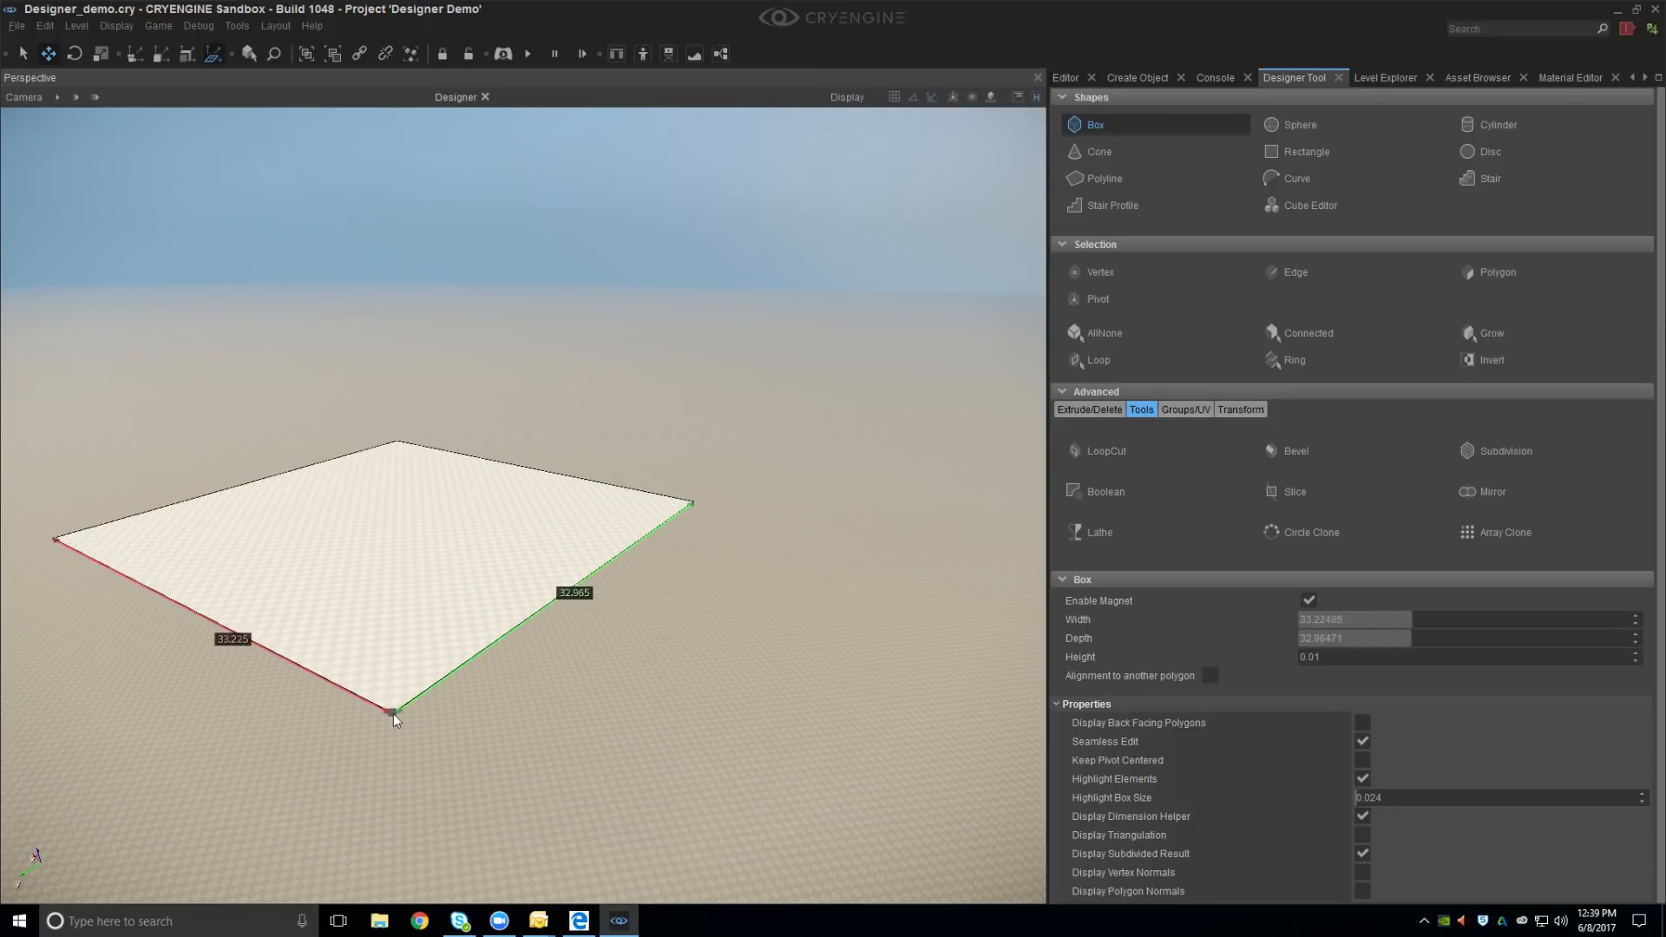
click(390, 546)
Create a second box about 23.4 wide, 35.6 deep and 9.5 high across a gap from the first, and finish the editing session
right_drag(454, 555, 580, 505)
key(w)
key(d)
key(w)
key(s)
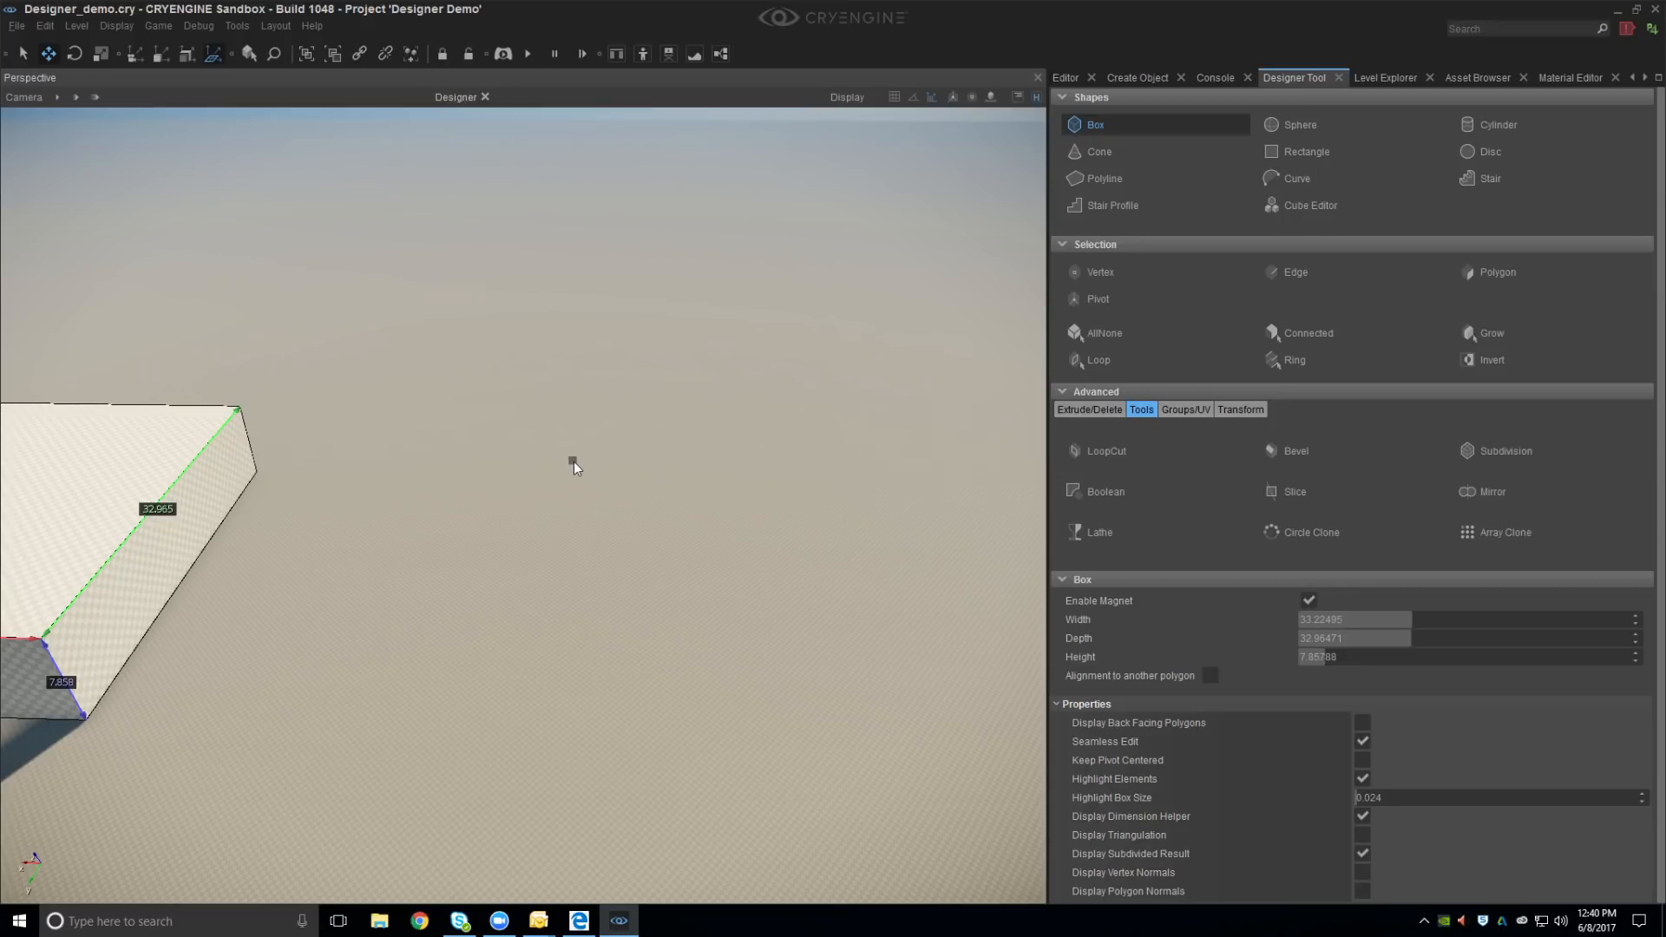
drag(575, 461, 935, 732)
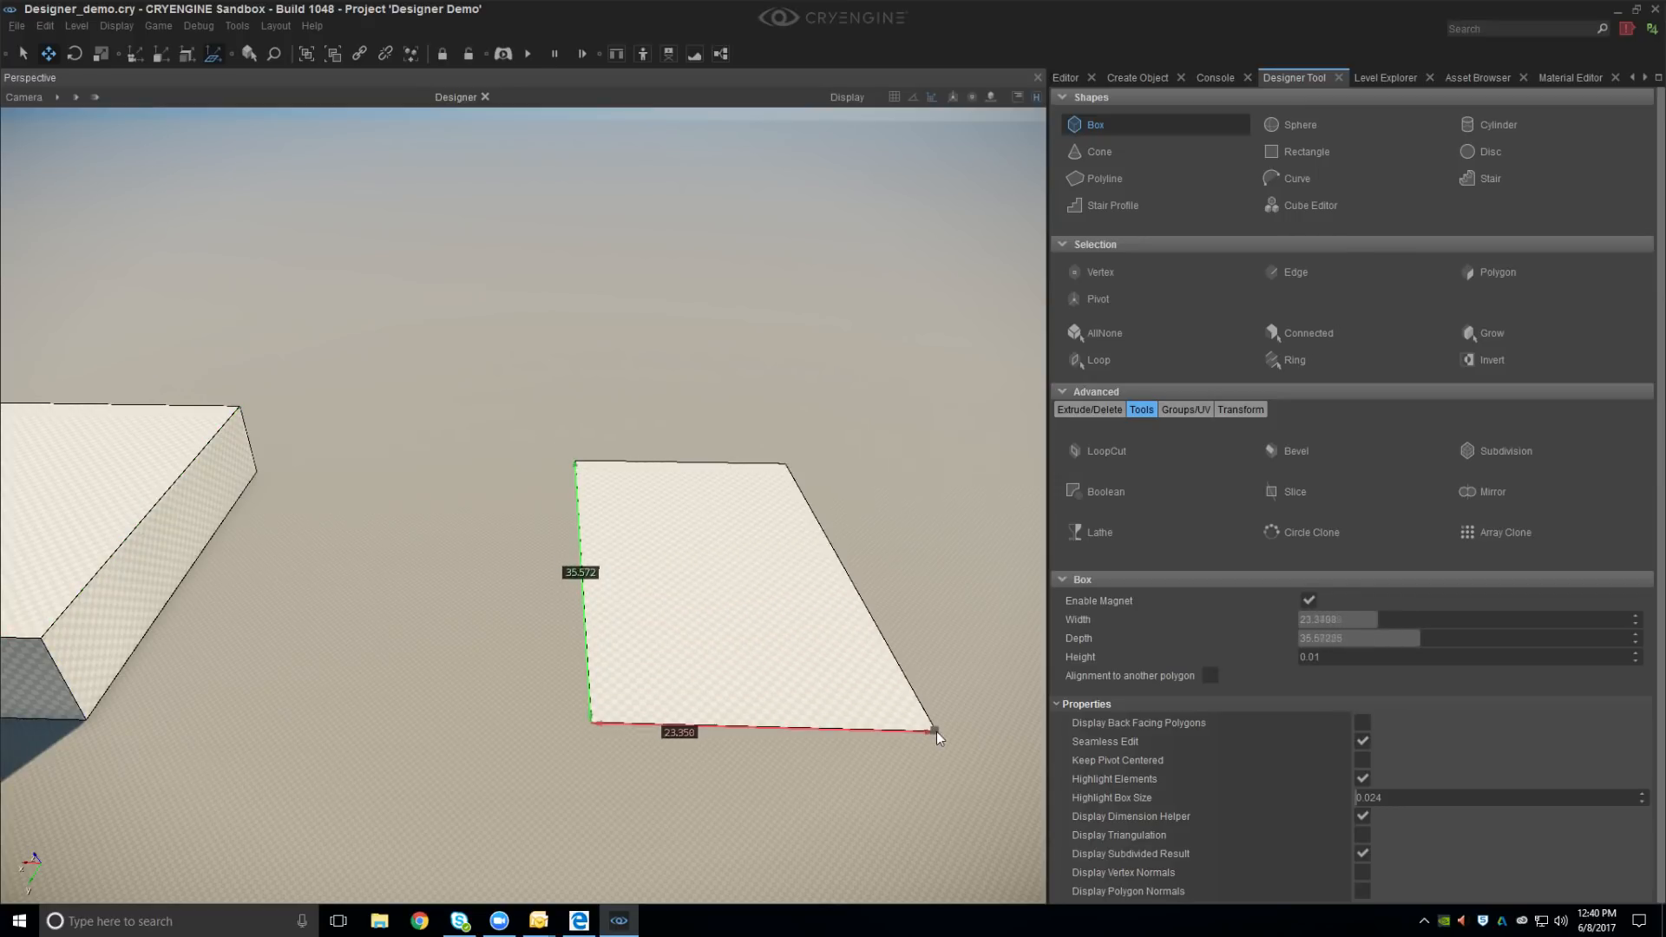
click(922, 632)
right_drag(564, 643, 557, 626)
key(s)
middle_drag(557, 625, 557, 624)
mouse_move(557, 622)
right_down()
mouse_move(553, 560)
mouse_move(522, 574)
right_up()
click(556, 577)
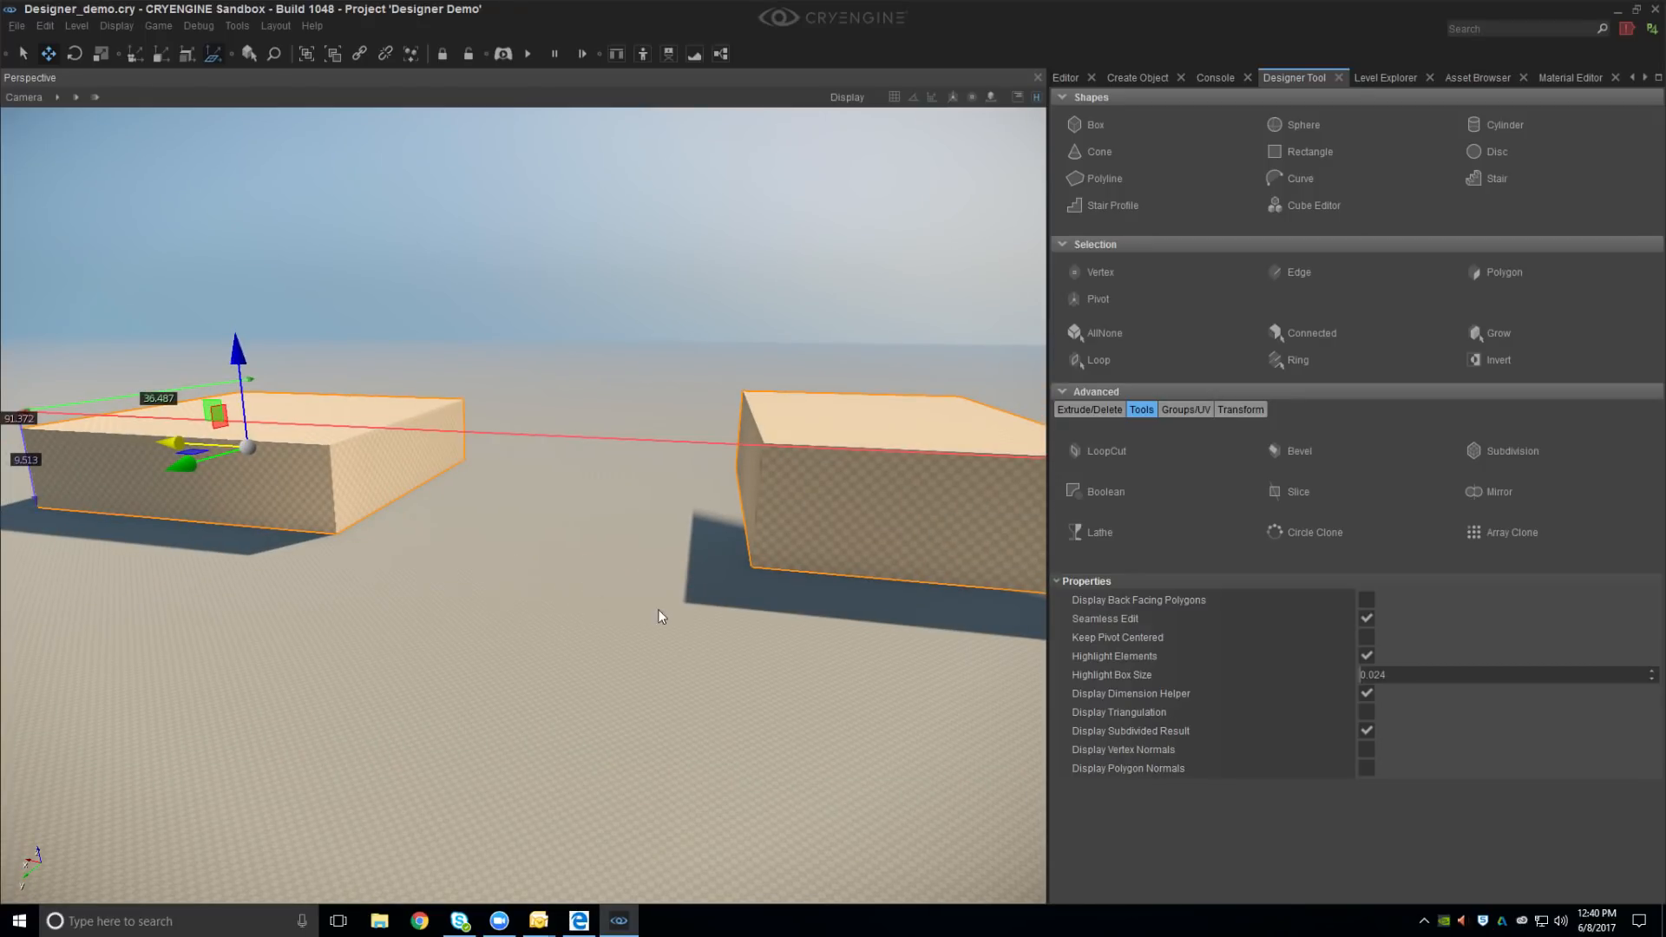
Draw a rectangle of about 1.9 by 4.2 on the first box's side face toward the gap, at its upper edge
scroll(525, 600, up, 10)
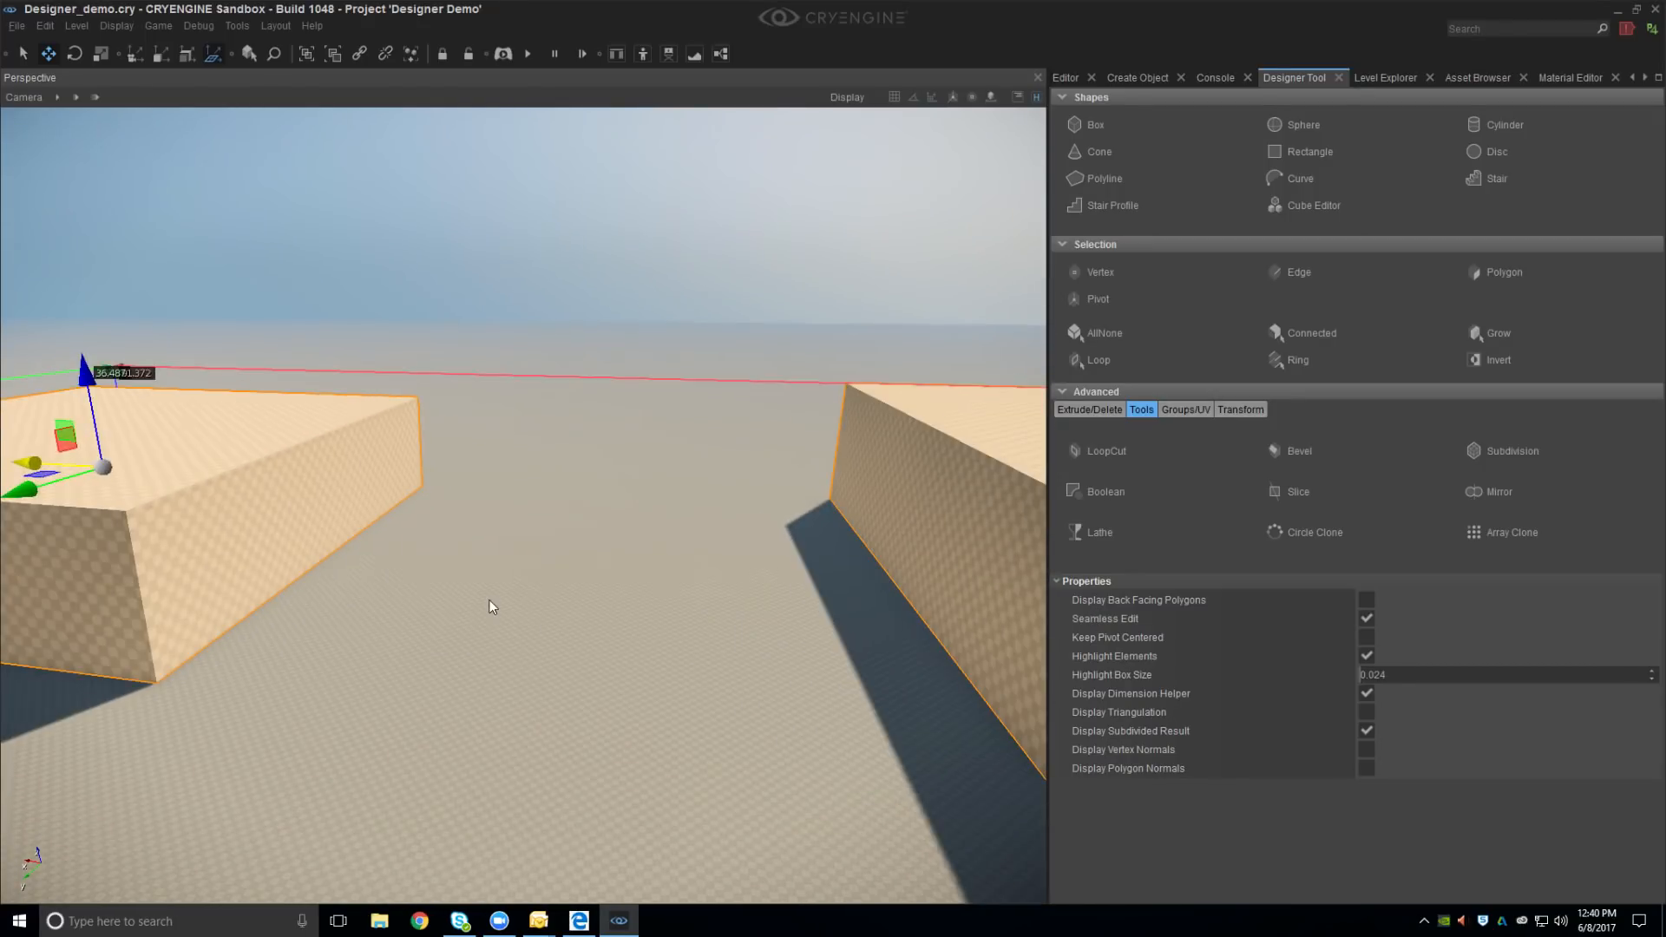
right_drag(490, 605, 597, 597)
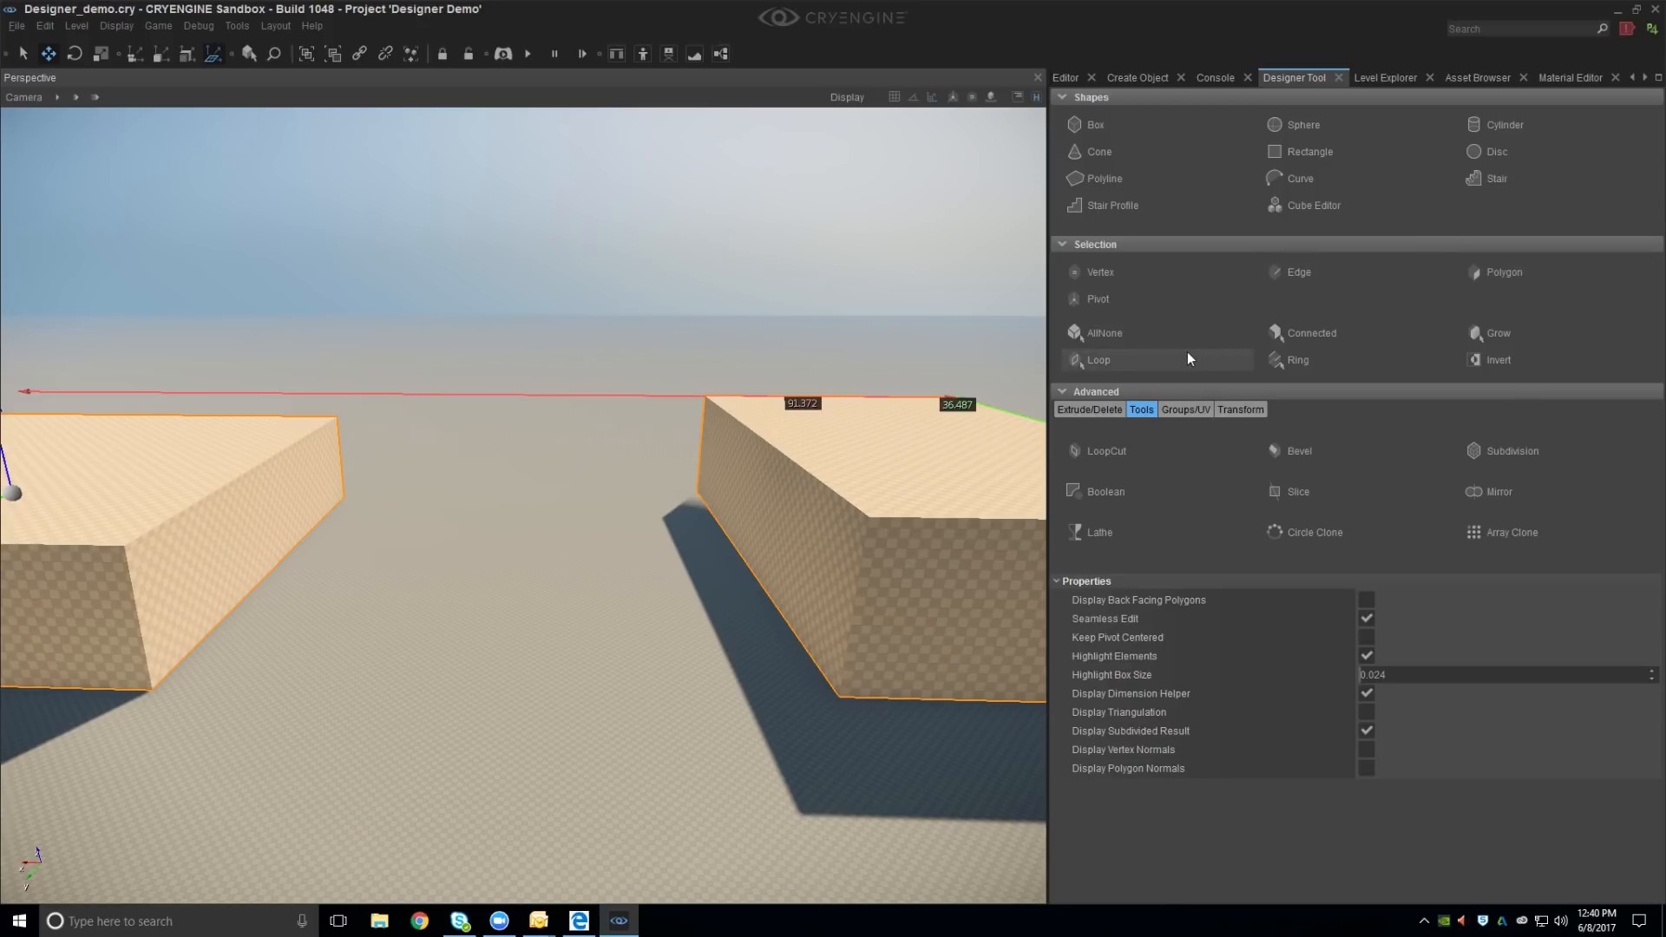
mouse_move(924, 441)
right_down()
mouse_move(946, 443)
mouse_move(920, 444)
right_up()
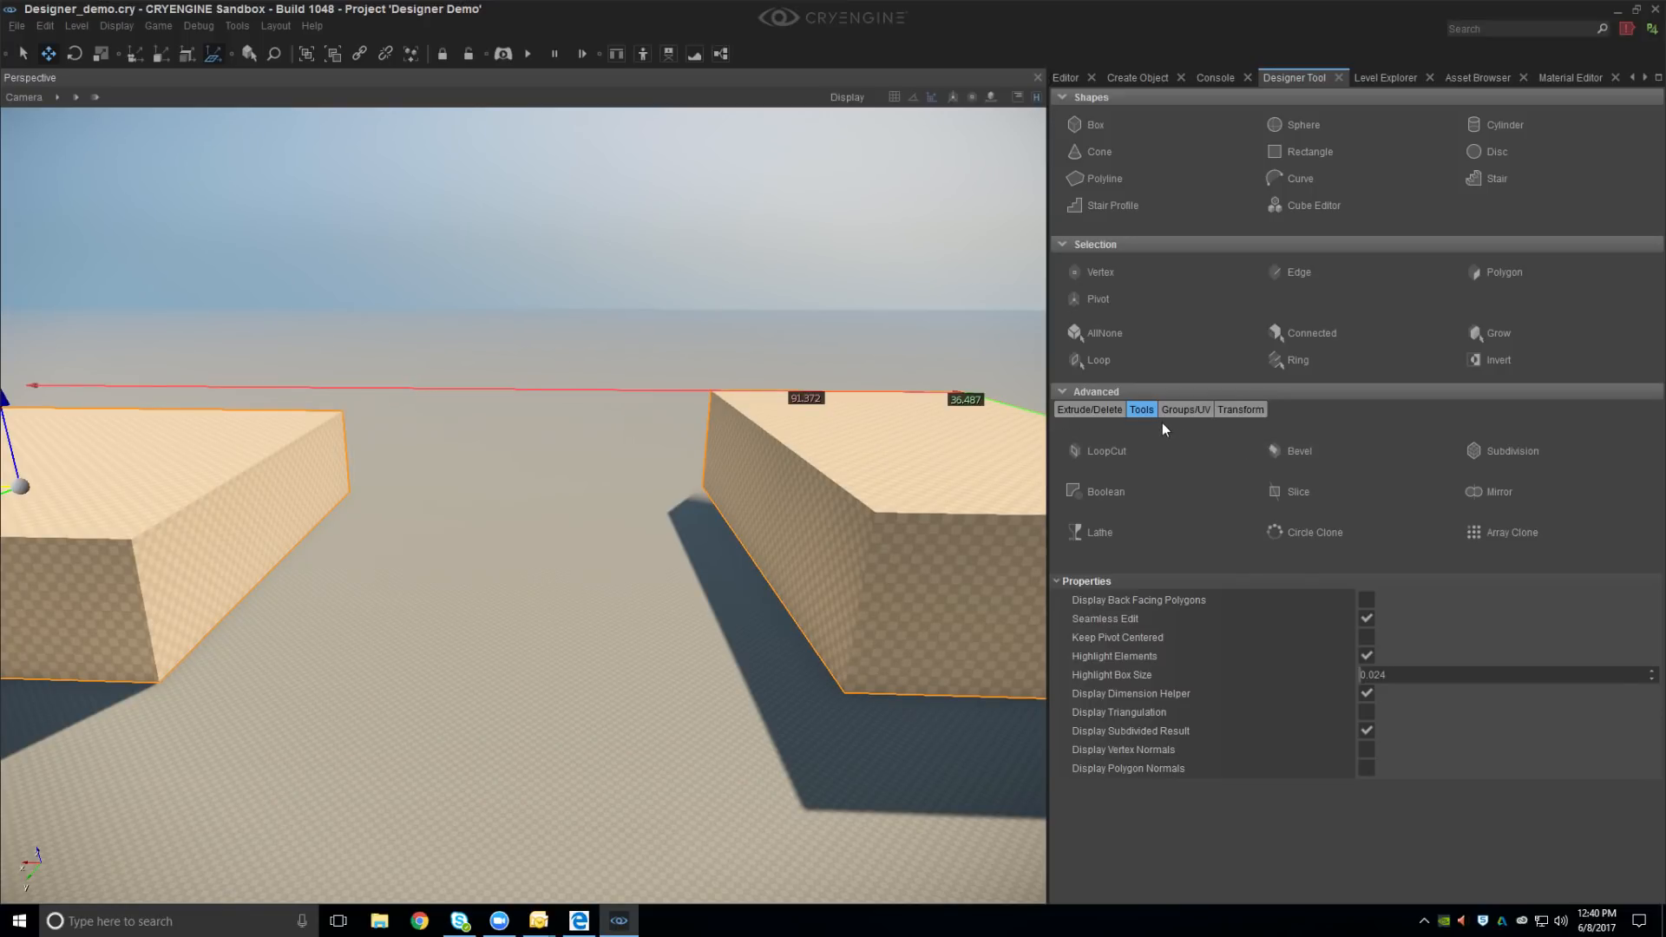
mouse_move(454, 461)
right_down()
mouse_move(503, 460)
mouse_move(486, 459)
right_up()
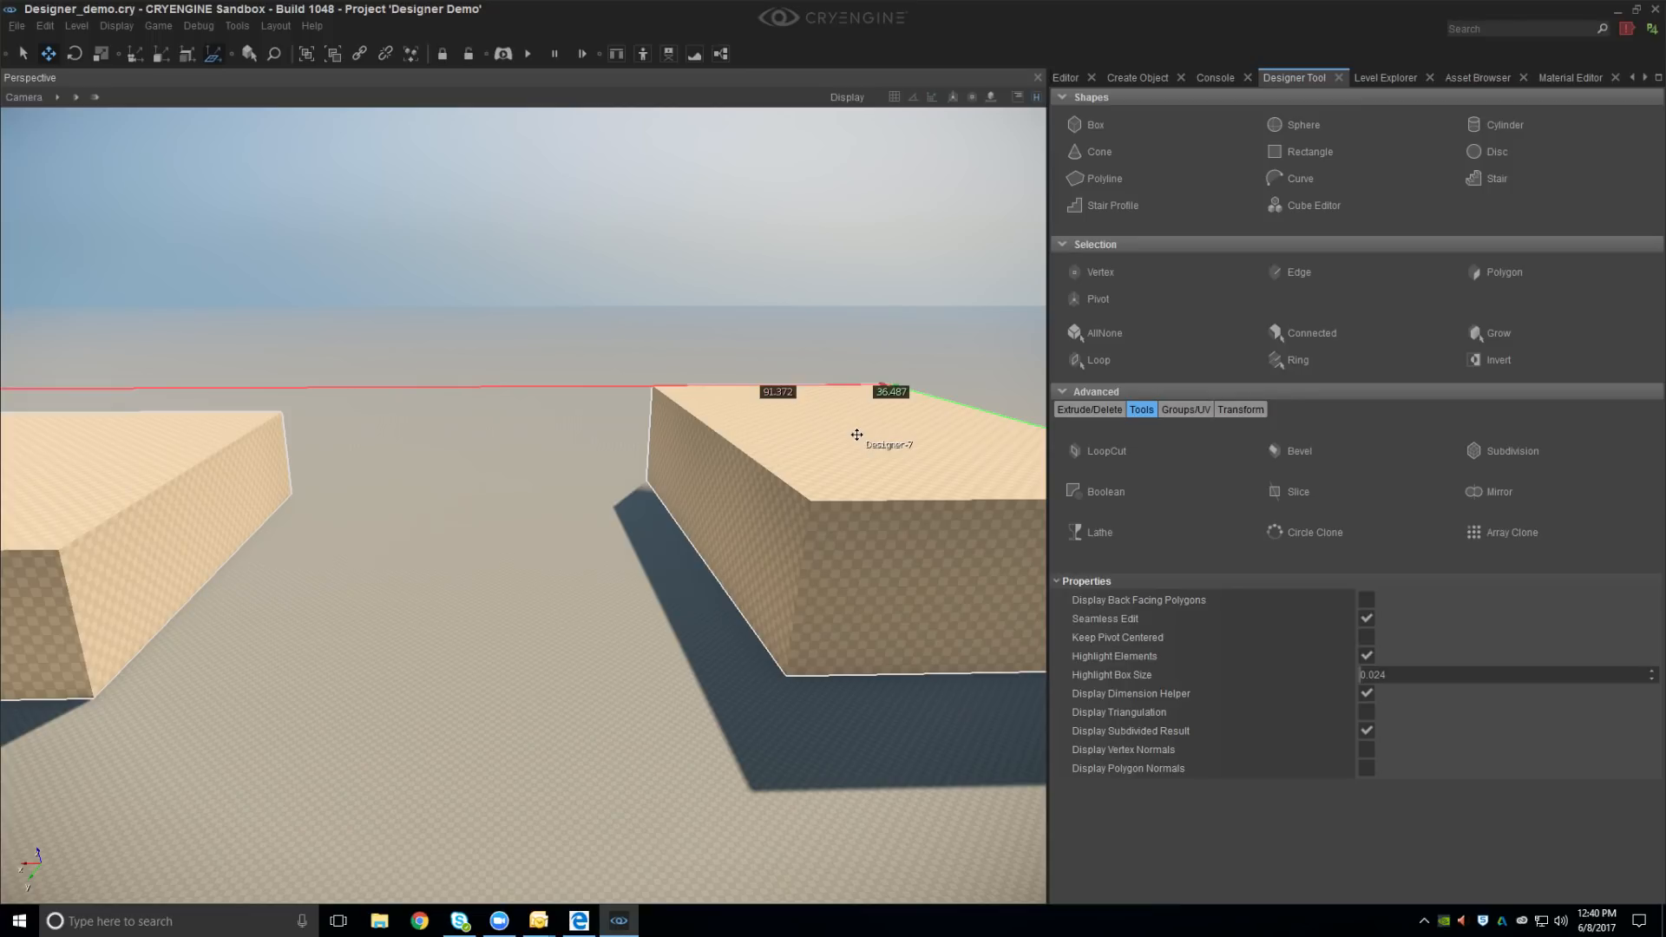
click(796, 448)
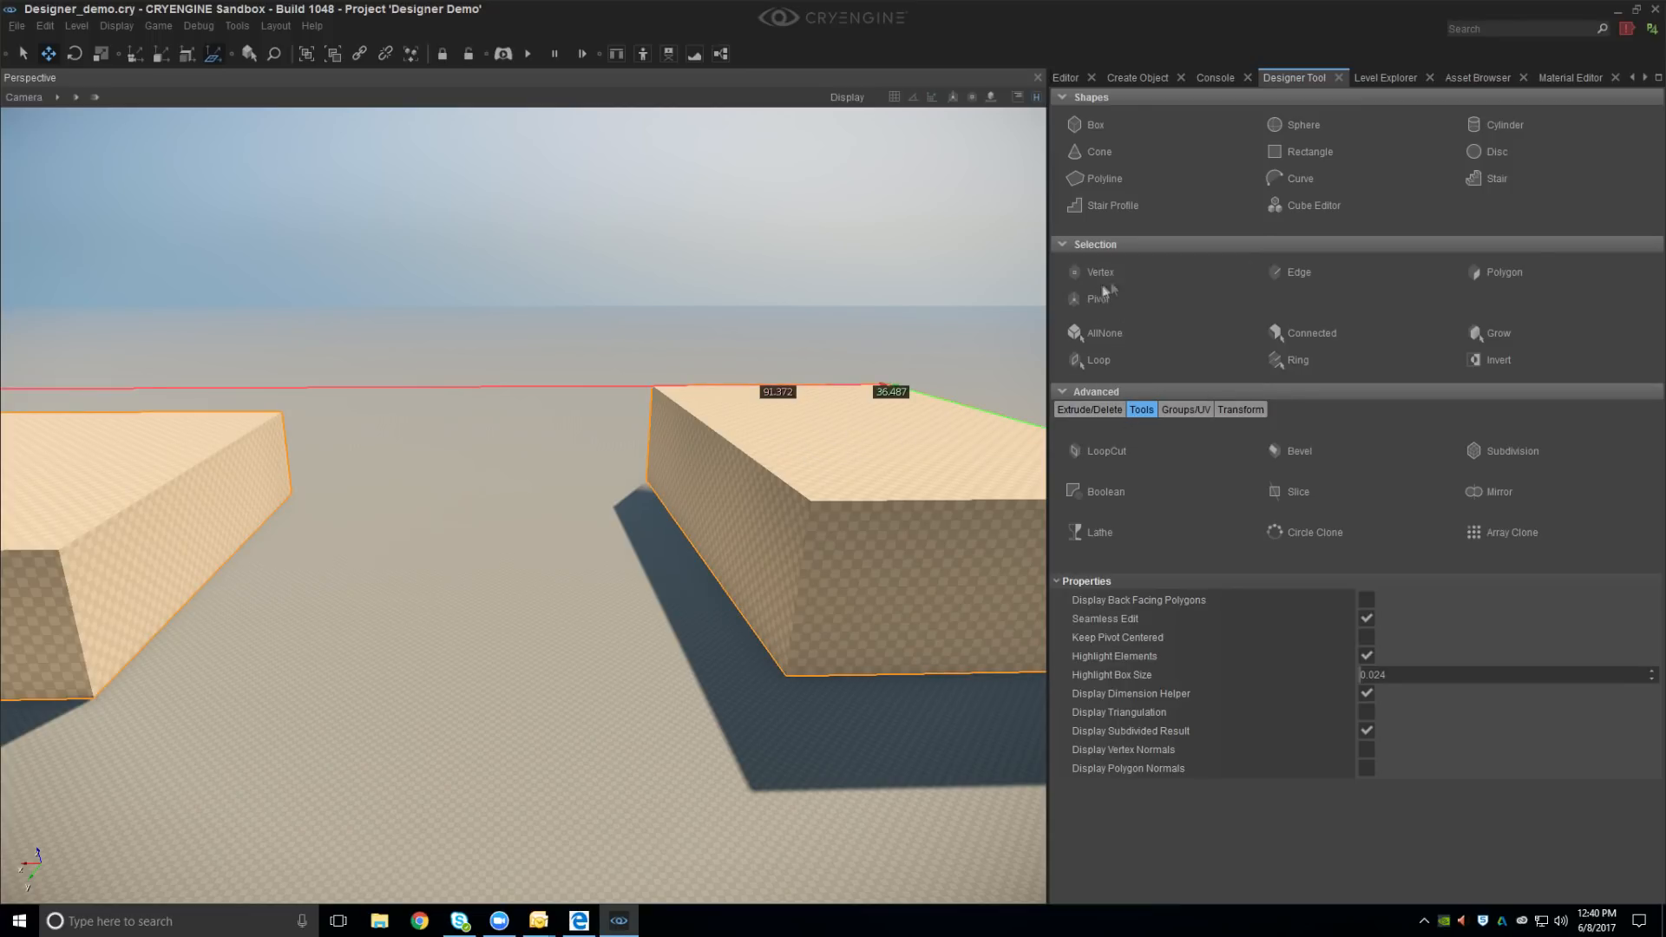
click(1303, 153)
key(w)
right_drag(491, 467, 451, 460)
drag(387, 432, 530, 489)
key(s)
right_drag(529, 555, 482, 625)
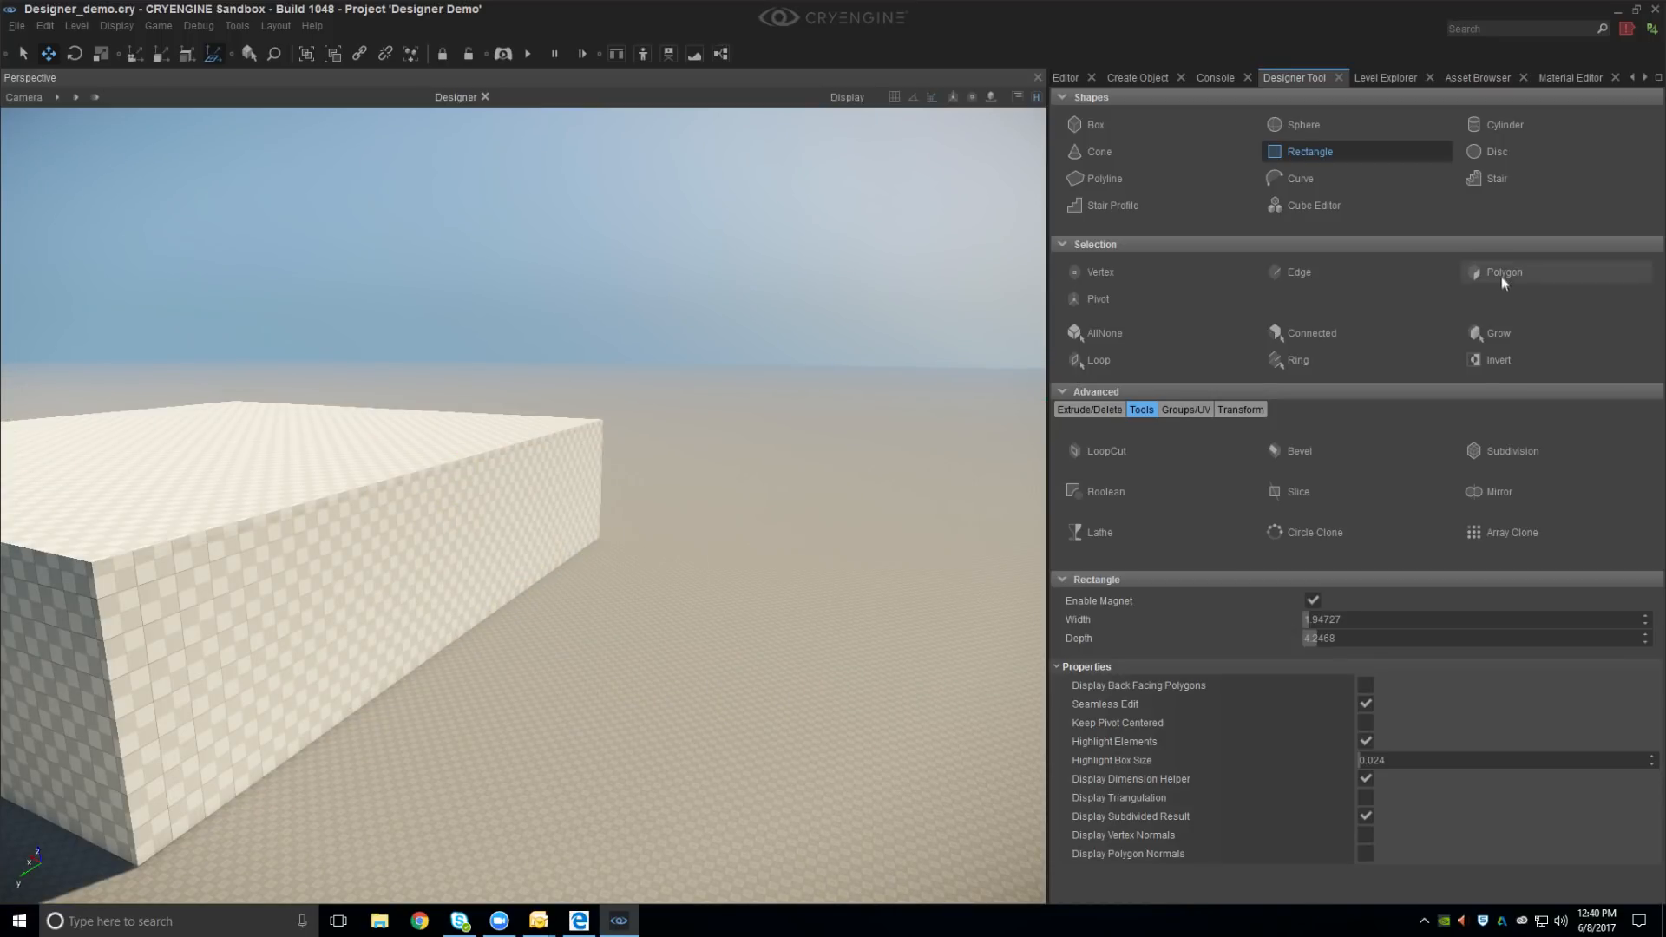
Extrude the small rectangle across the gap to the second box to form a bridge
click(1089, 409)
click(1100, 437)
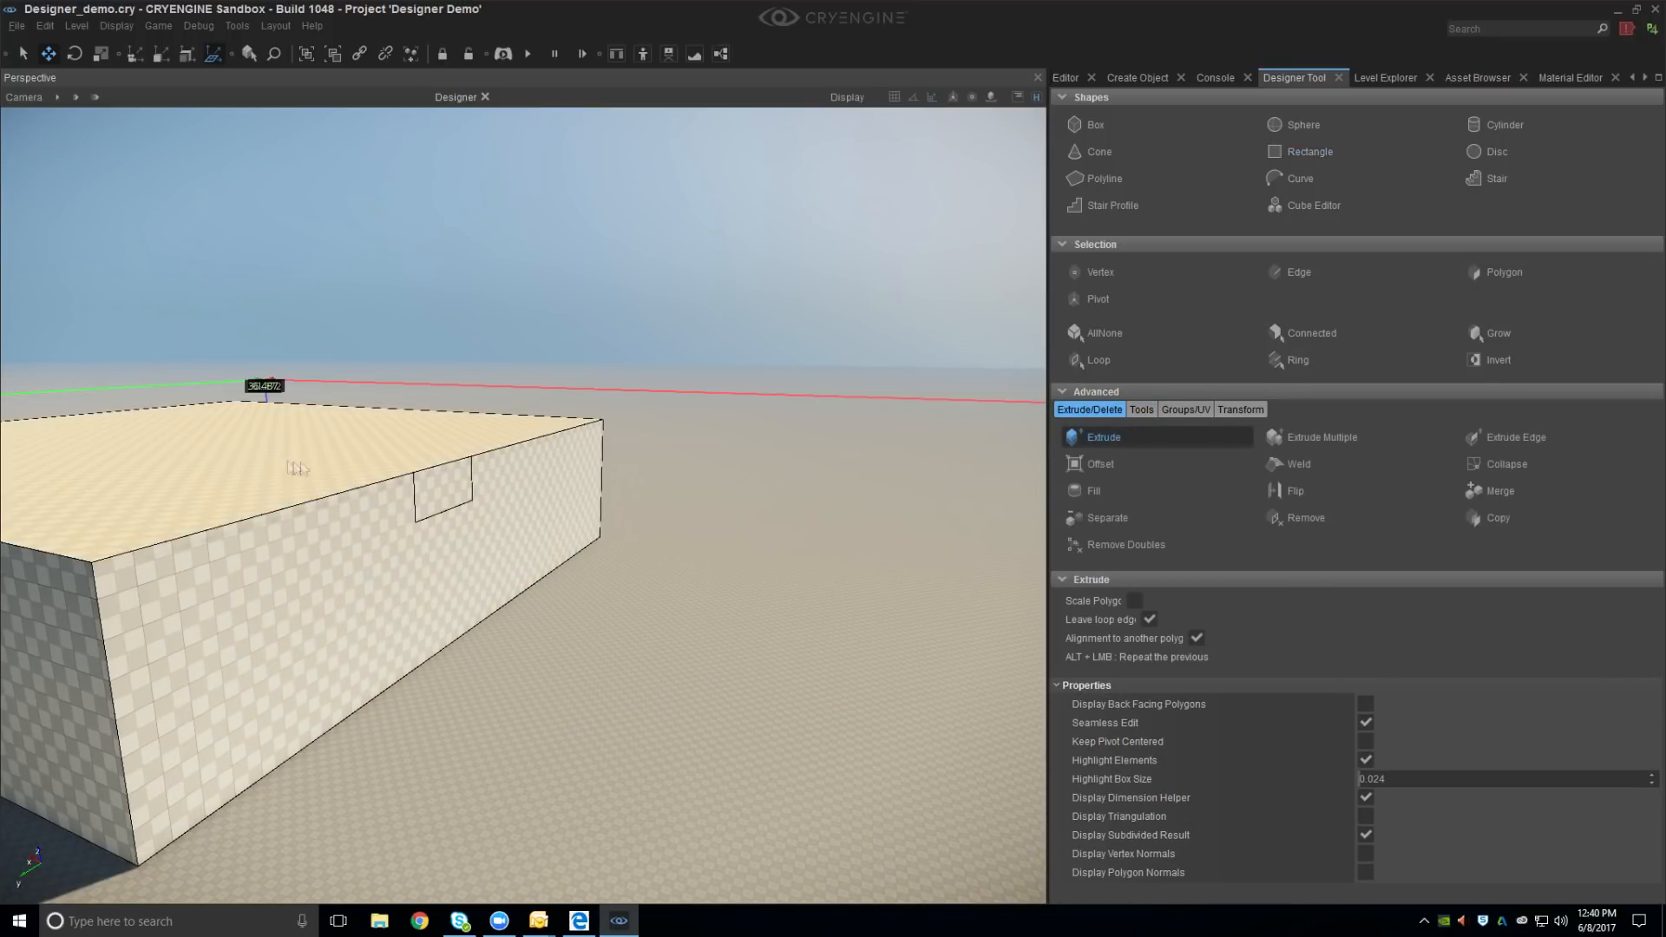
drag(329, 486, 940, 498)
Examine the joint between the bridge and the second box with Display Triangulation on, and turn that display off again
key(w)
mouse_move(940, 498)
right_down()
mouse_move(998, 495)
mouse_move(607, 482)
mouse_move(928, 522)
right_up()
key(d)
key(w)
key(s)
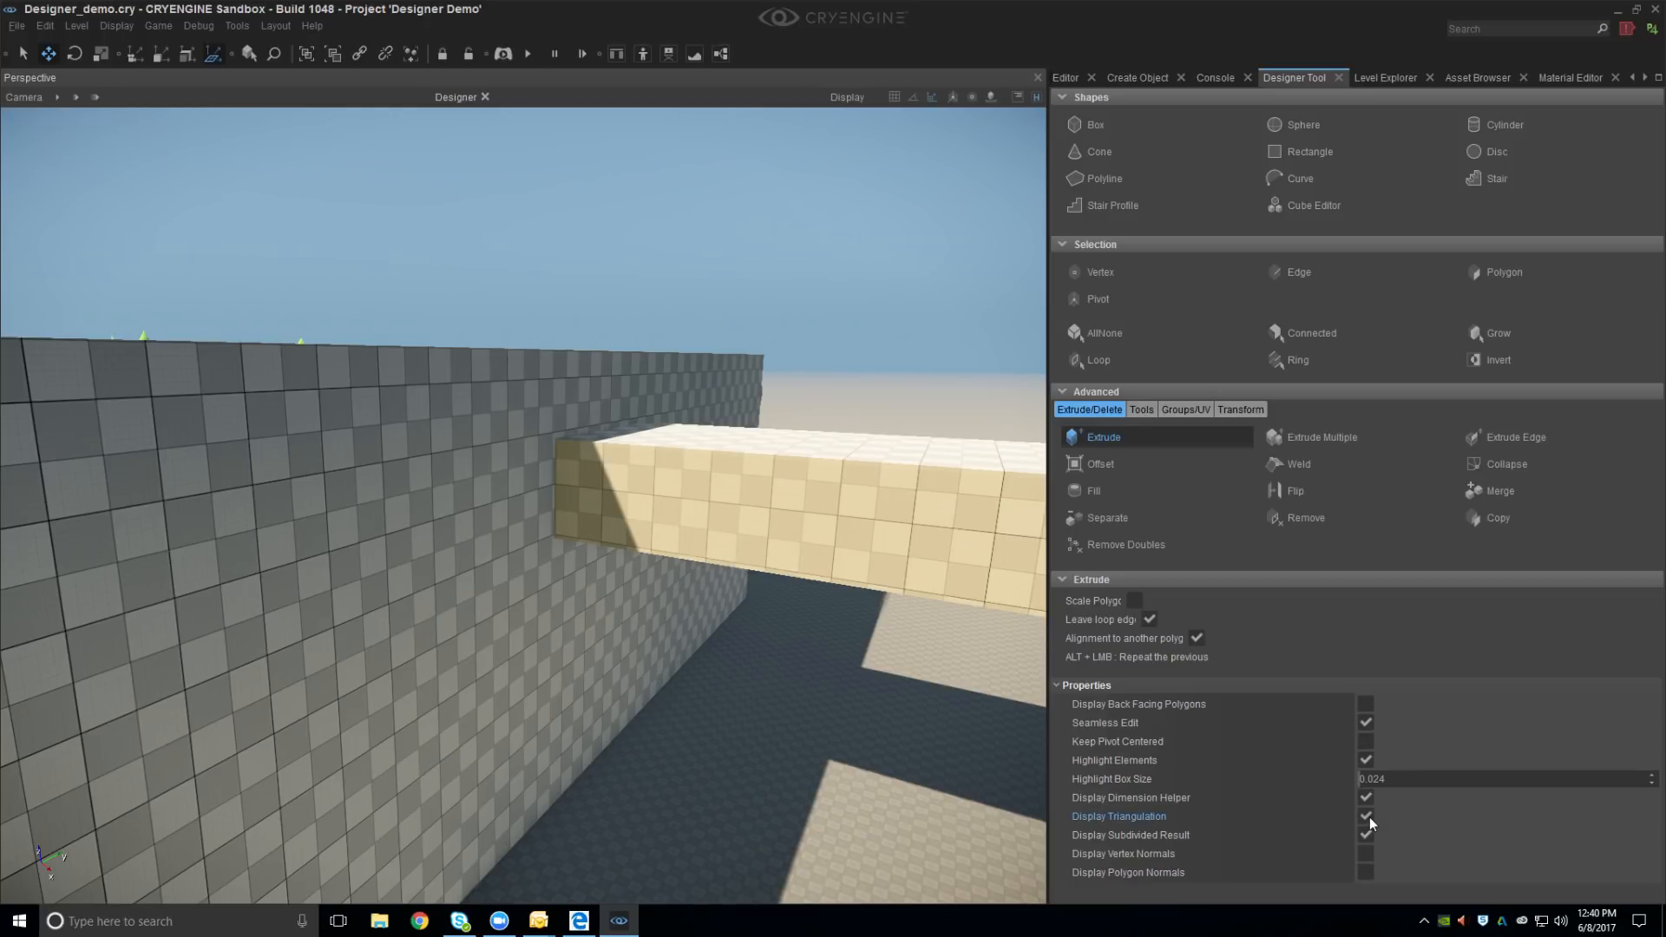
right_drag(556, 496, 526, 491)
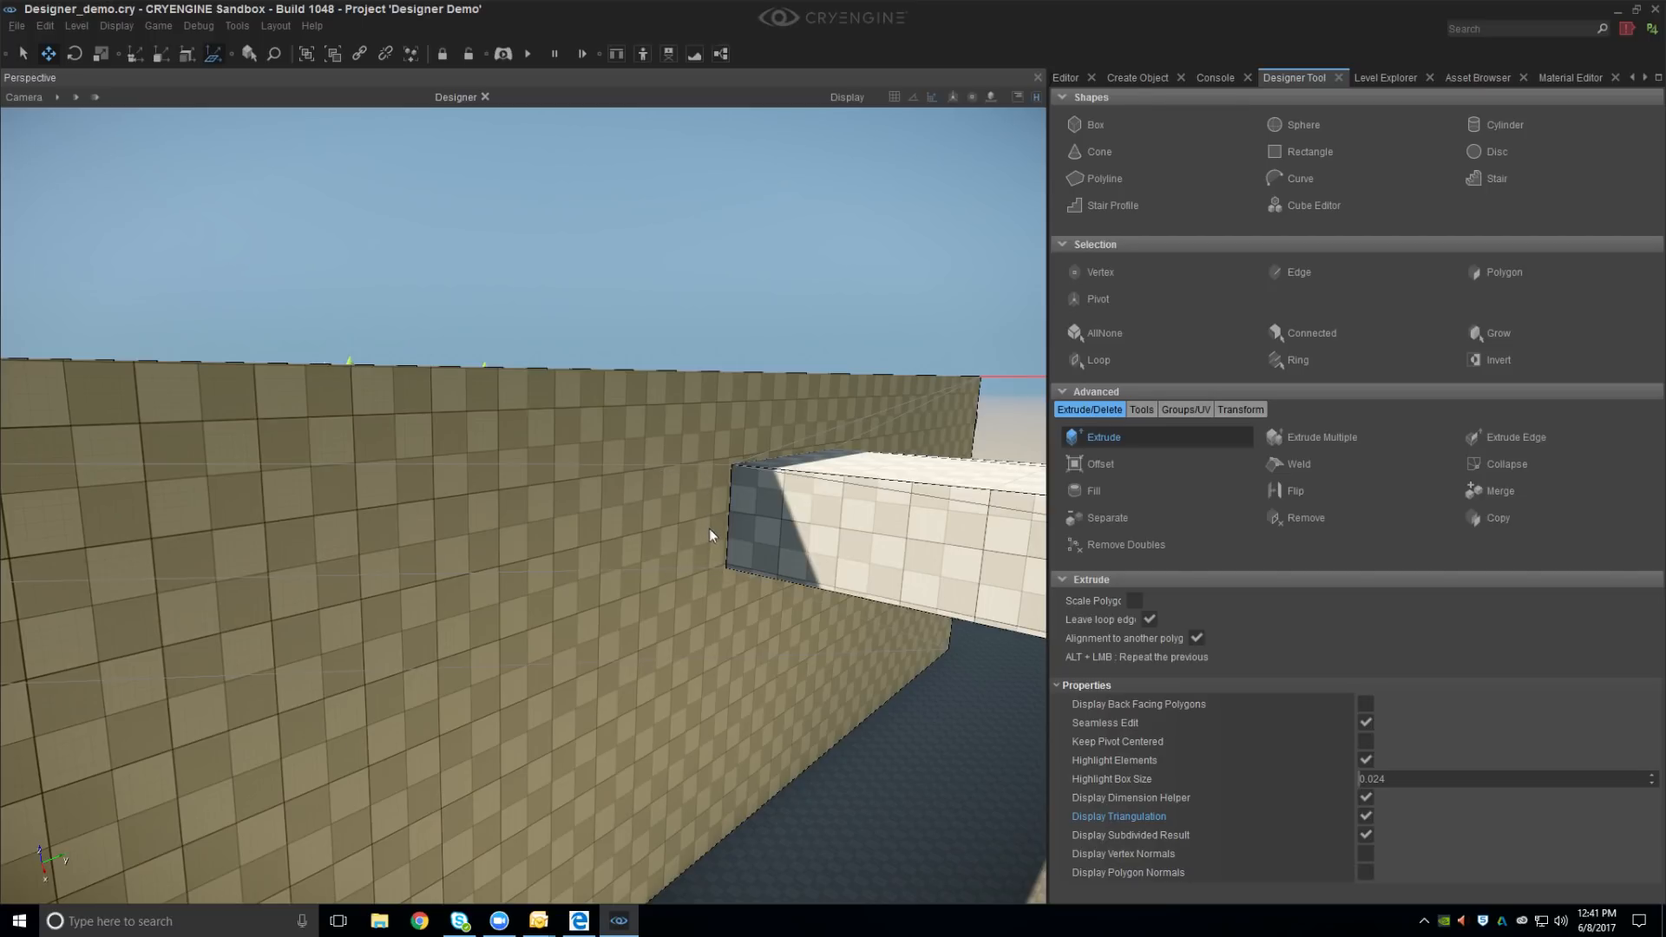
click(1369, 816)
Try extruding the second box's top face slightly upward with Leave loop edges enabled, and undo it
middle_drag(831, 608, 810, 705)
right_drag(811, 705, 803, 727)
key(s)
right_drag(677, 685, 529, 655)
key(d)
key(d)
key(d)
right_drag(638, 555, 526, 571)
key(s)
key(a)
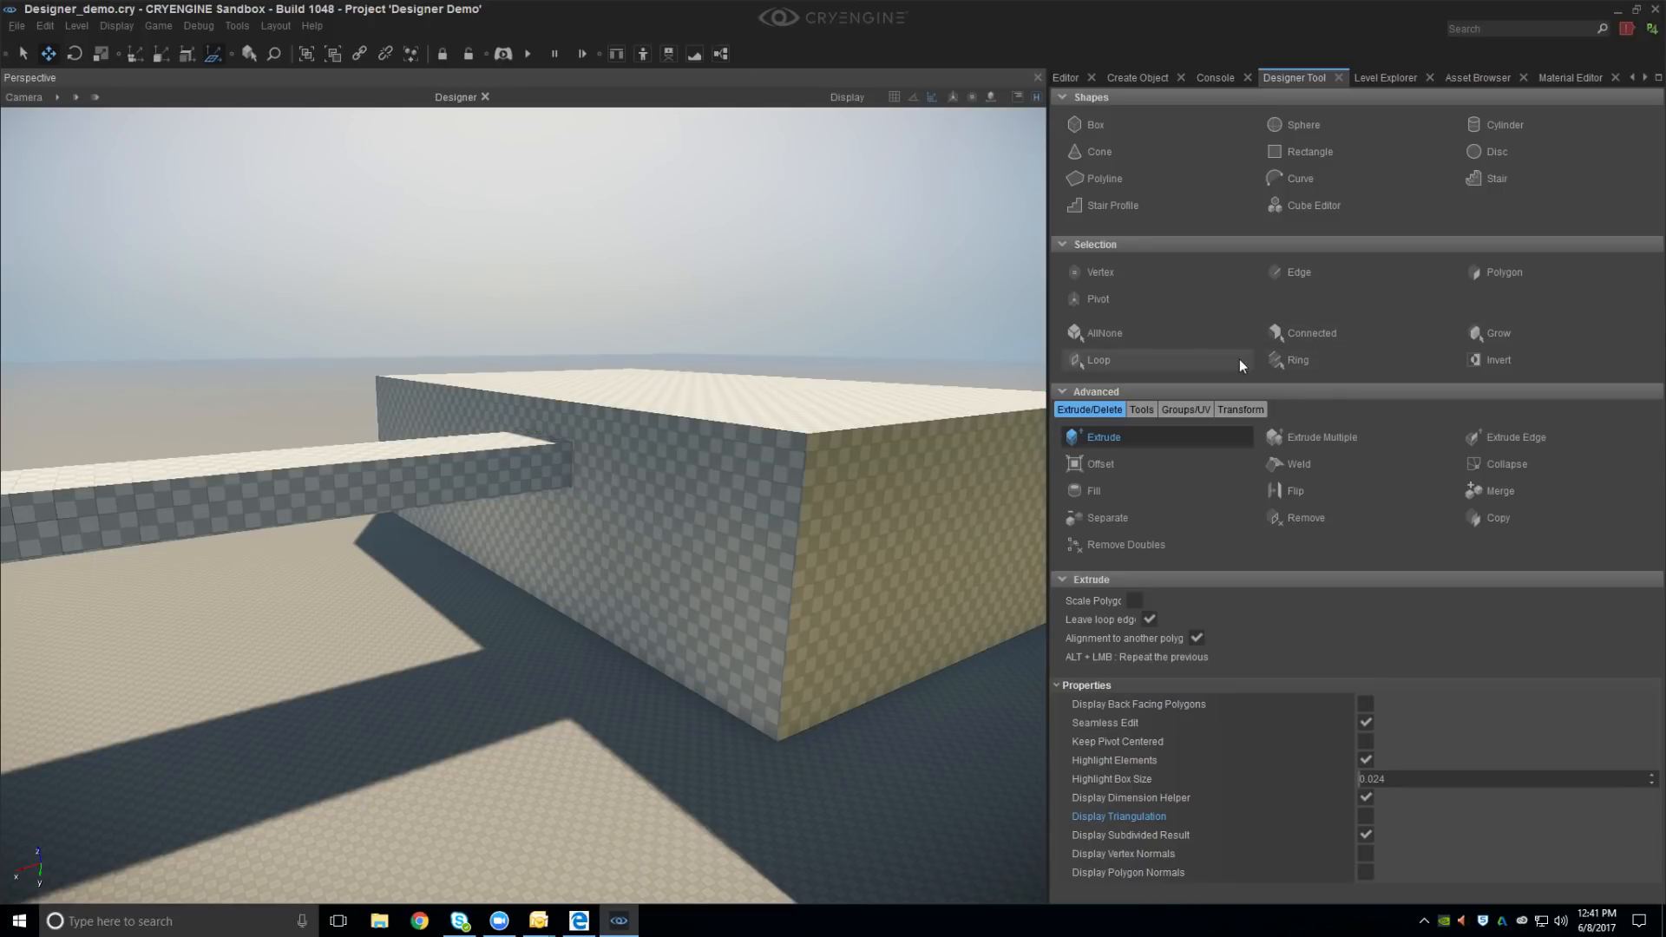
click(1104, 437)
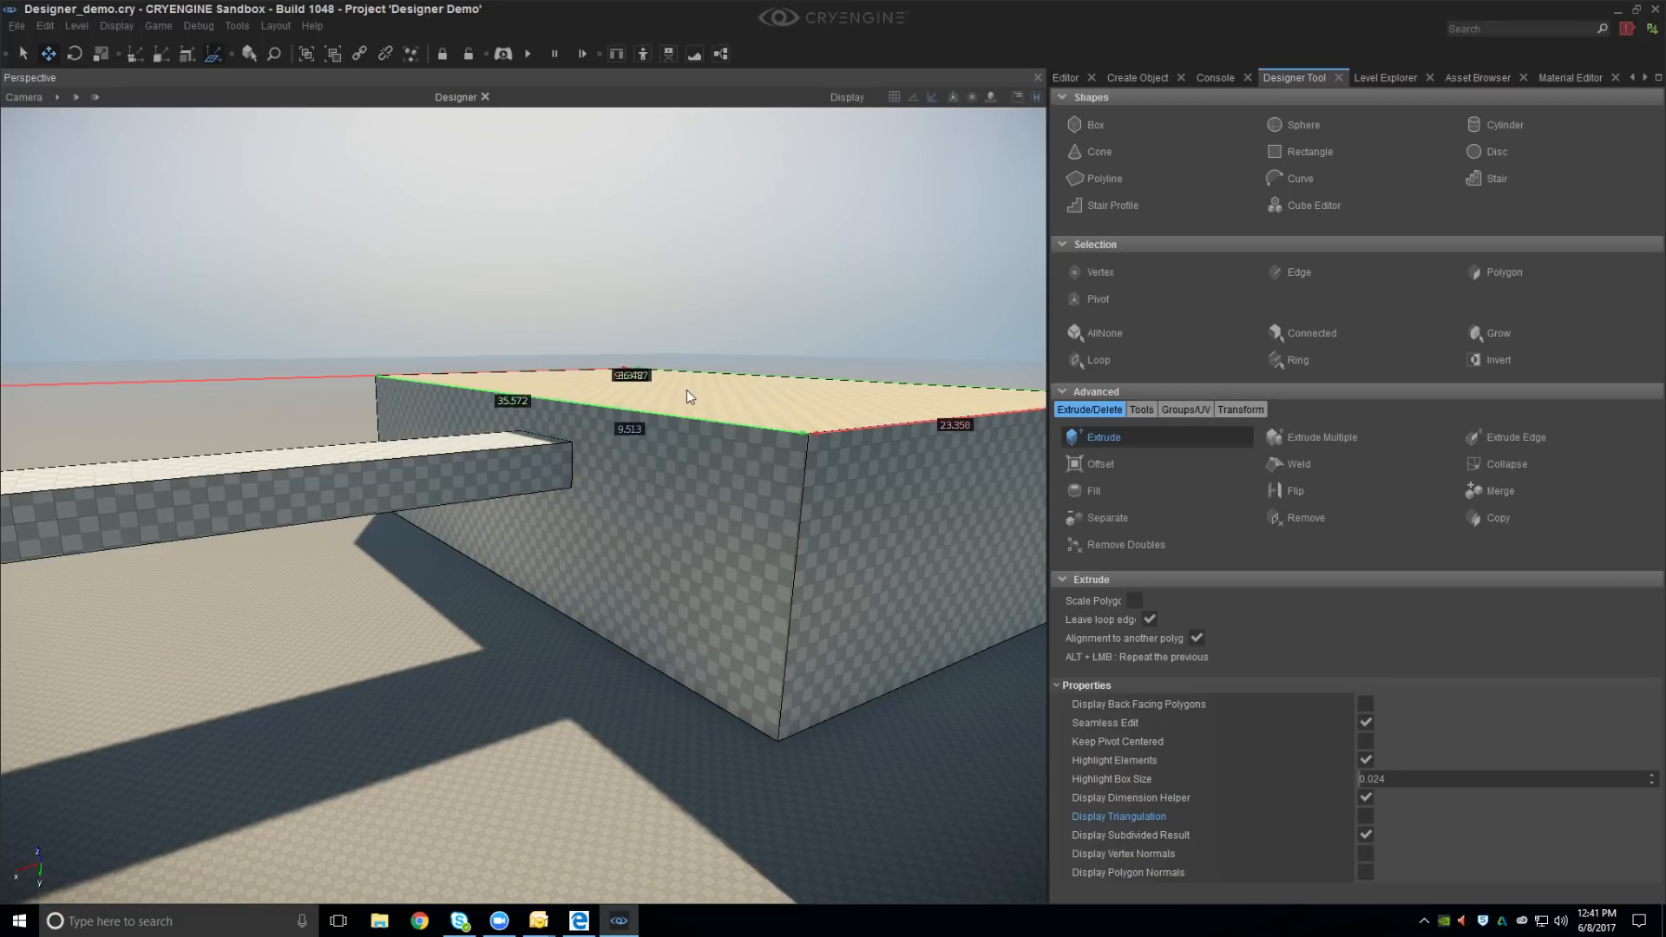
mouse_move(674, 404)
mouse_down()
mouse_move(674, 362)
mouse_move(678, 379)
mouse_up()
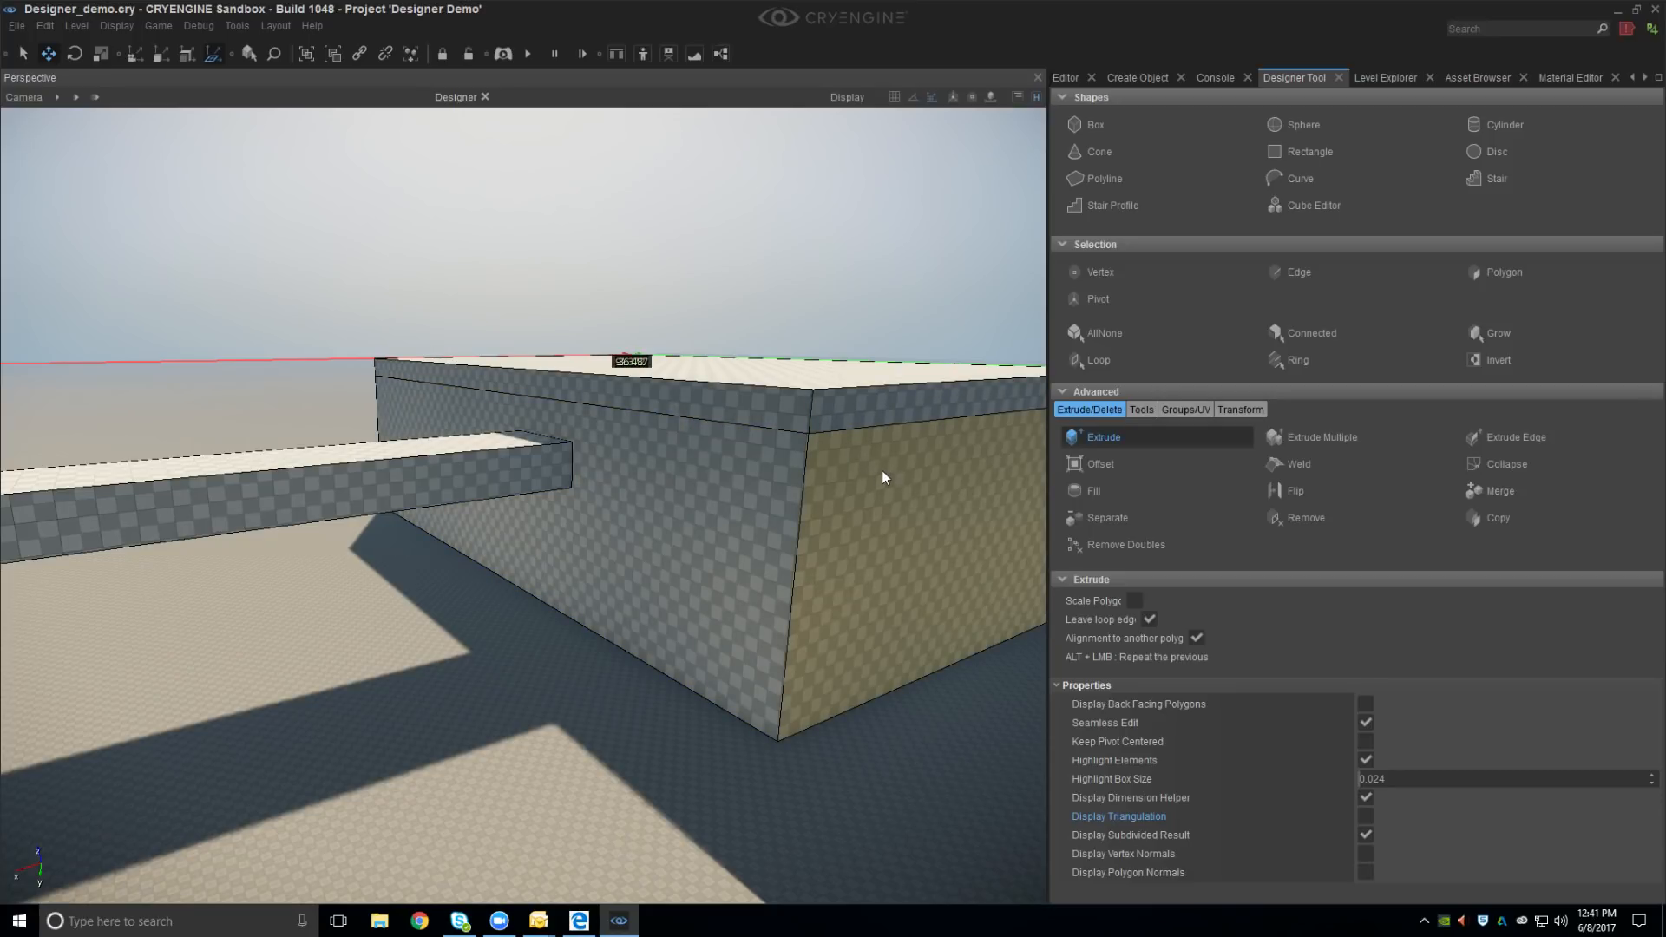
key(ctrl+z)
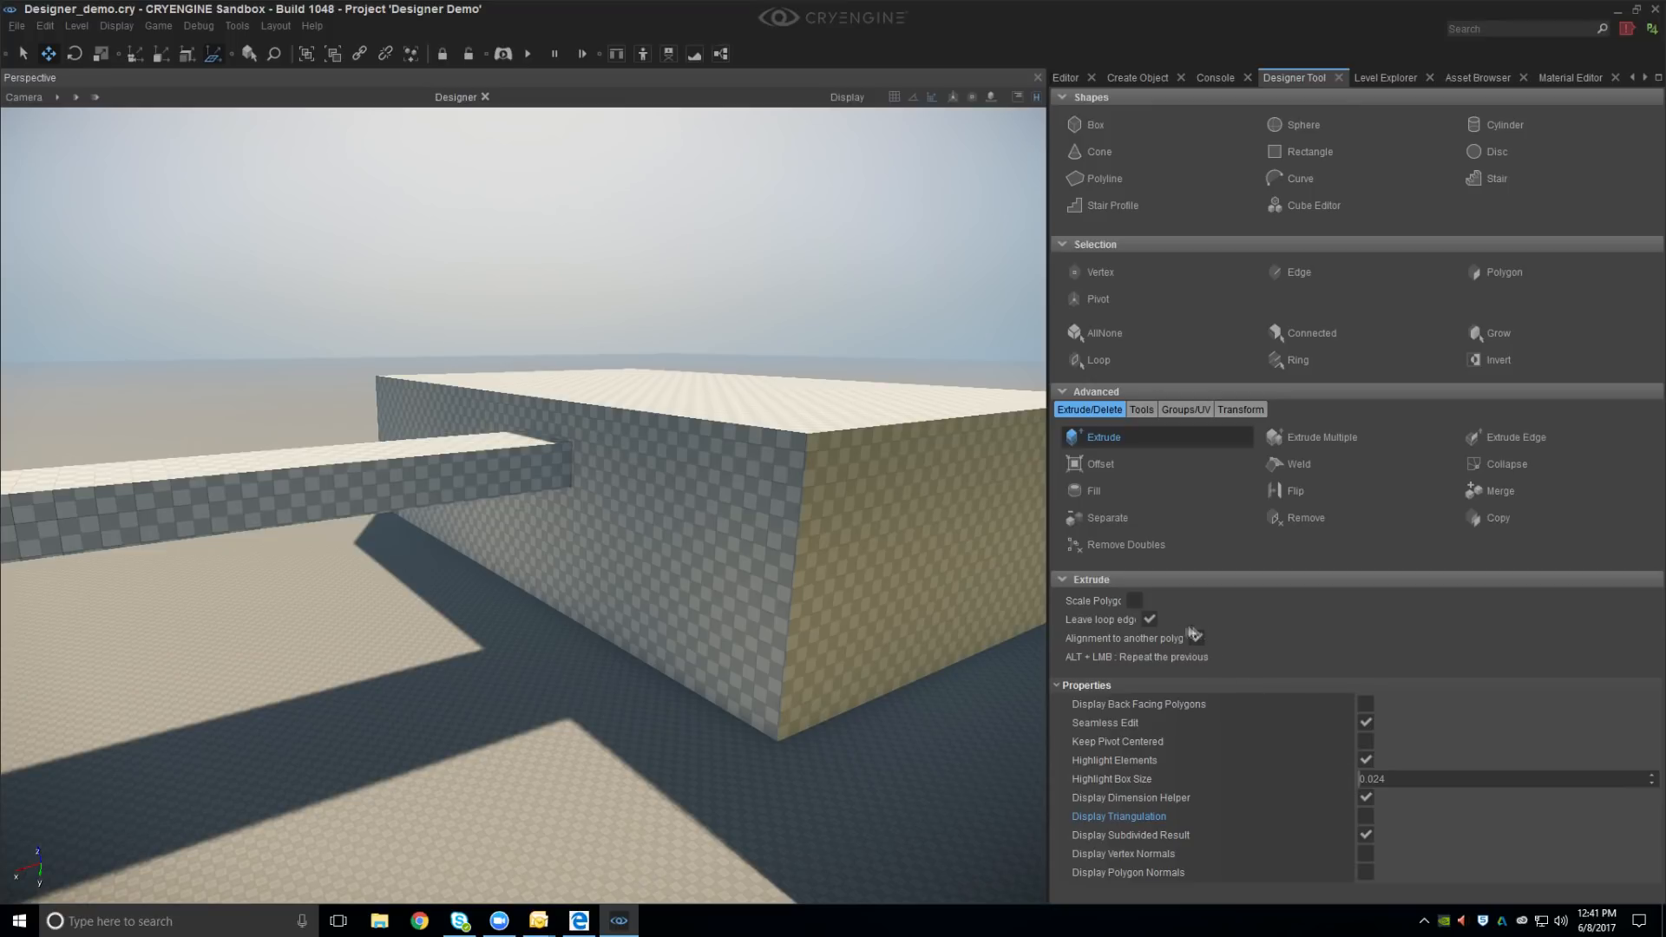
Disable Leave loop edges and extrude the second box's top face up, and back down to about 7.86 high, level with the bridge
click(1149, 621)
drag(732, 415, 733, 373)
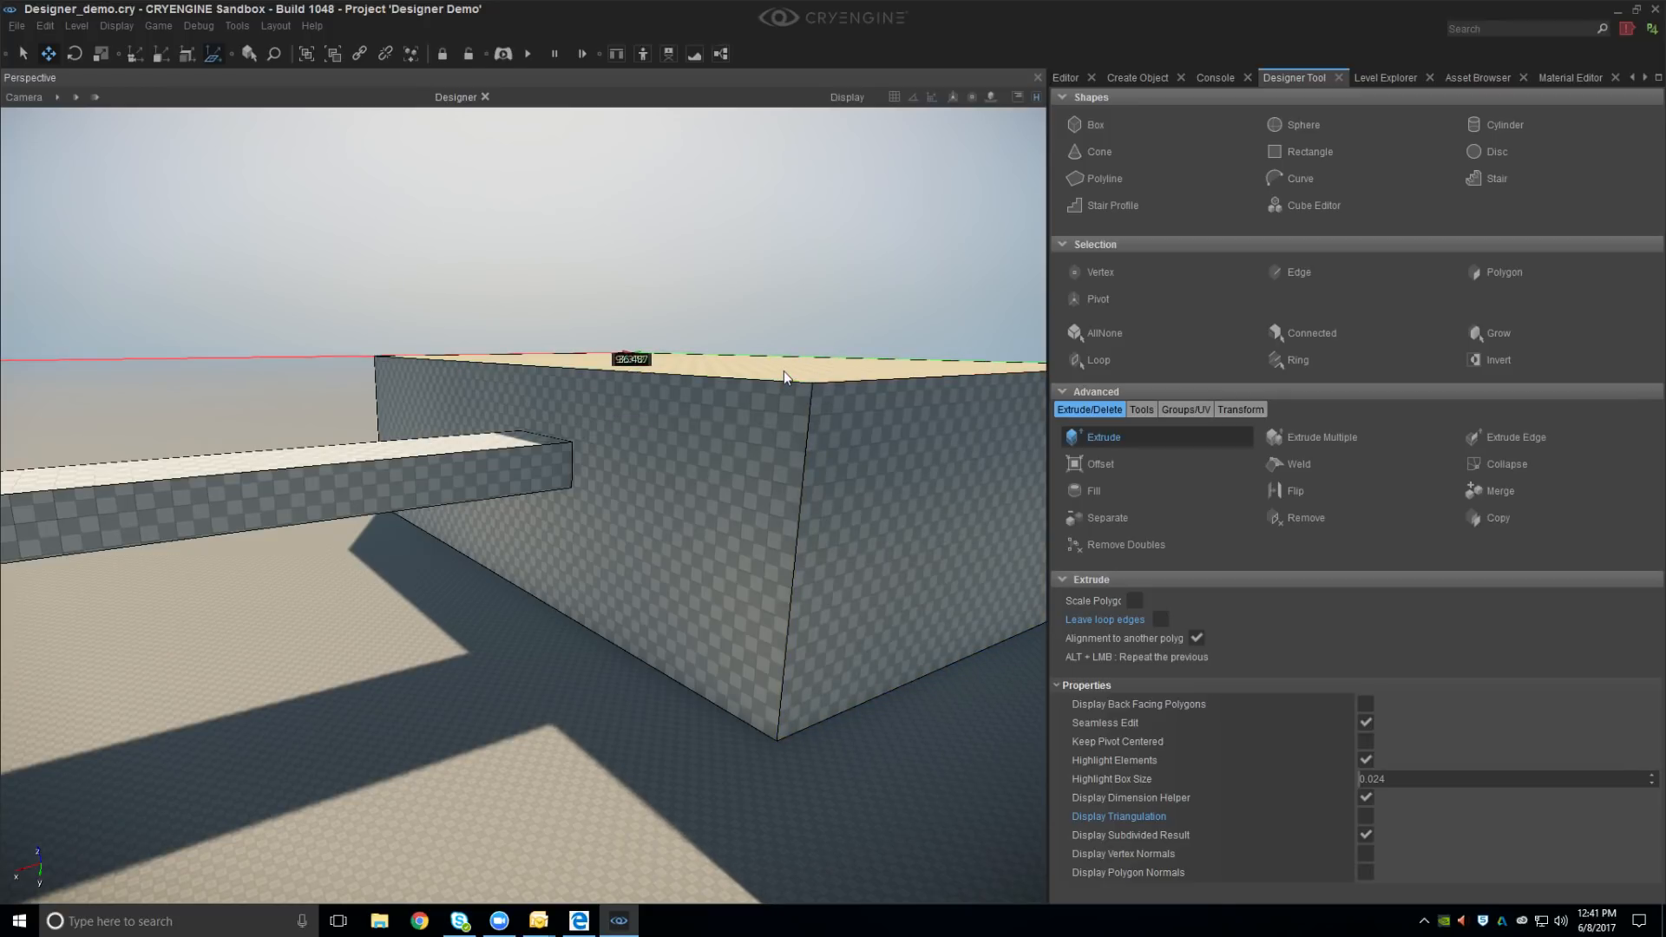
drag(744, 371, 602, 455)
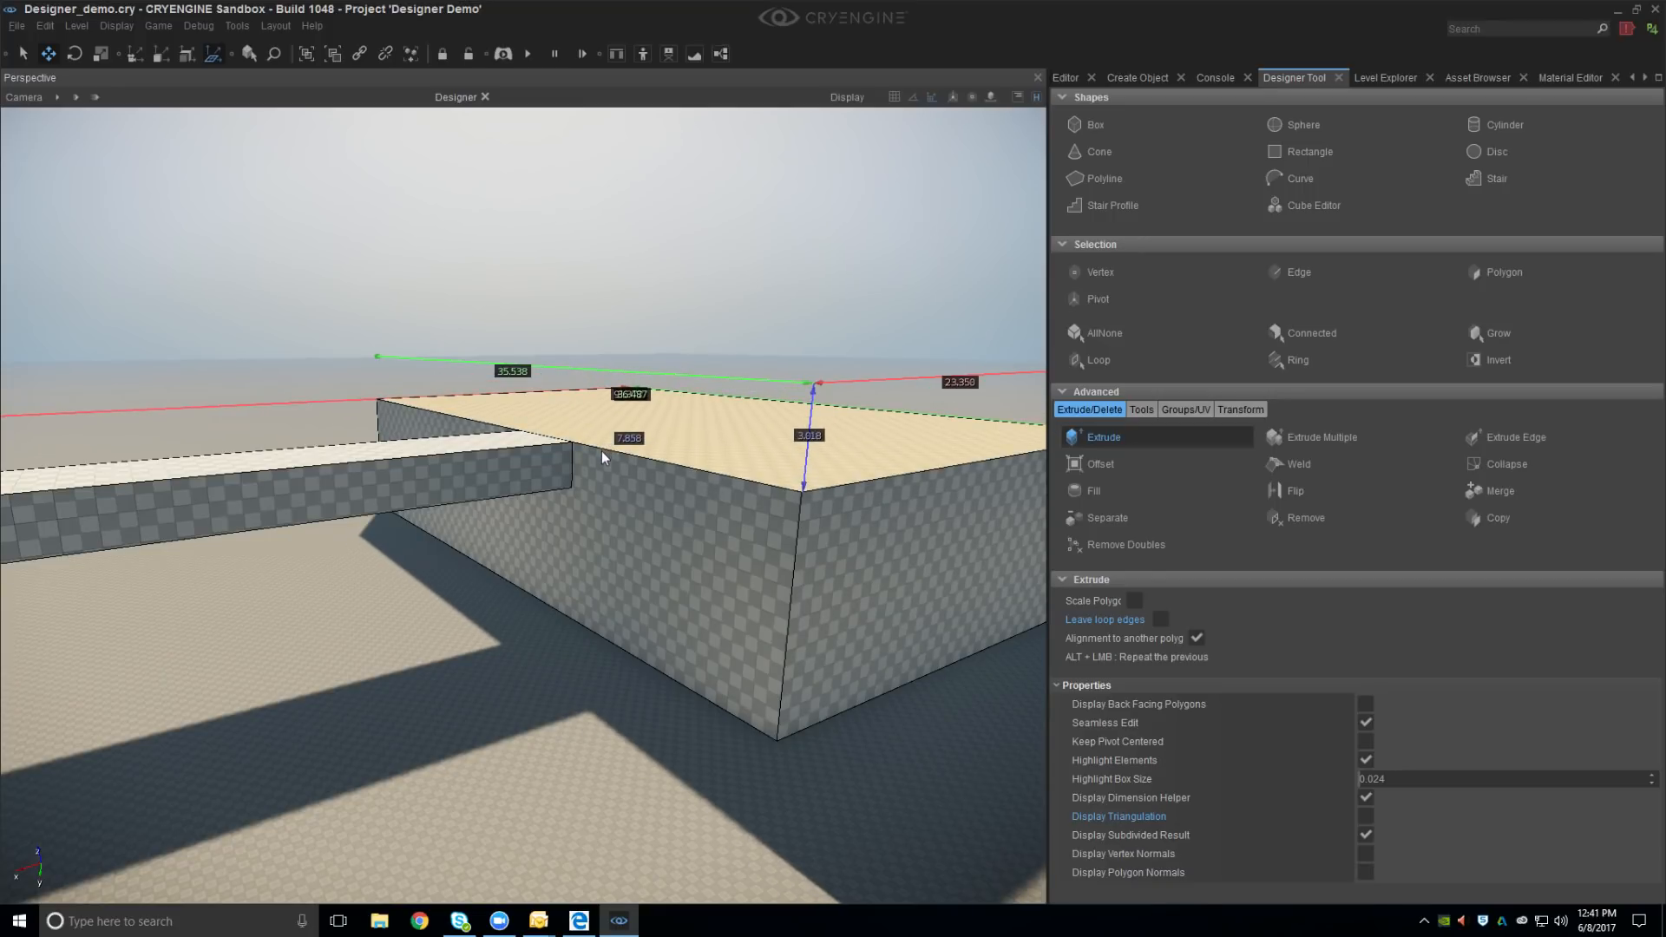
right_drag(601, 450, 468, 486)
key(w)
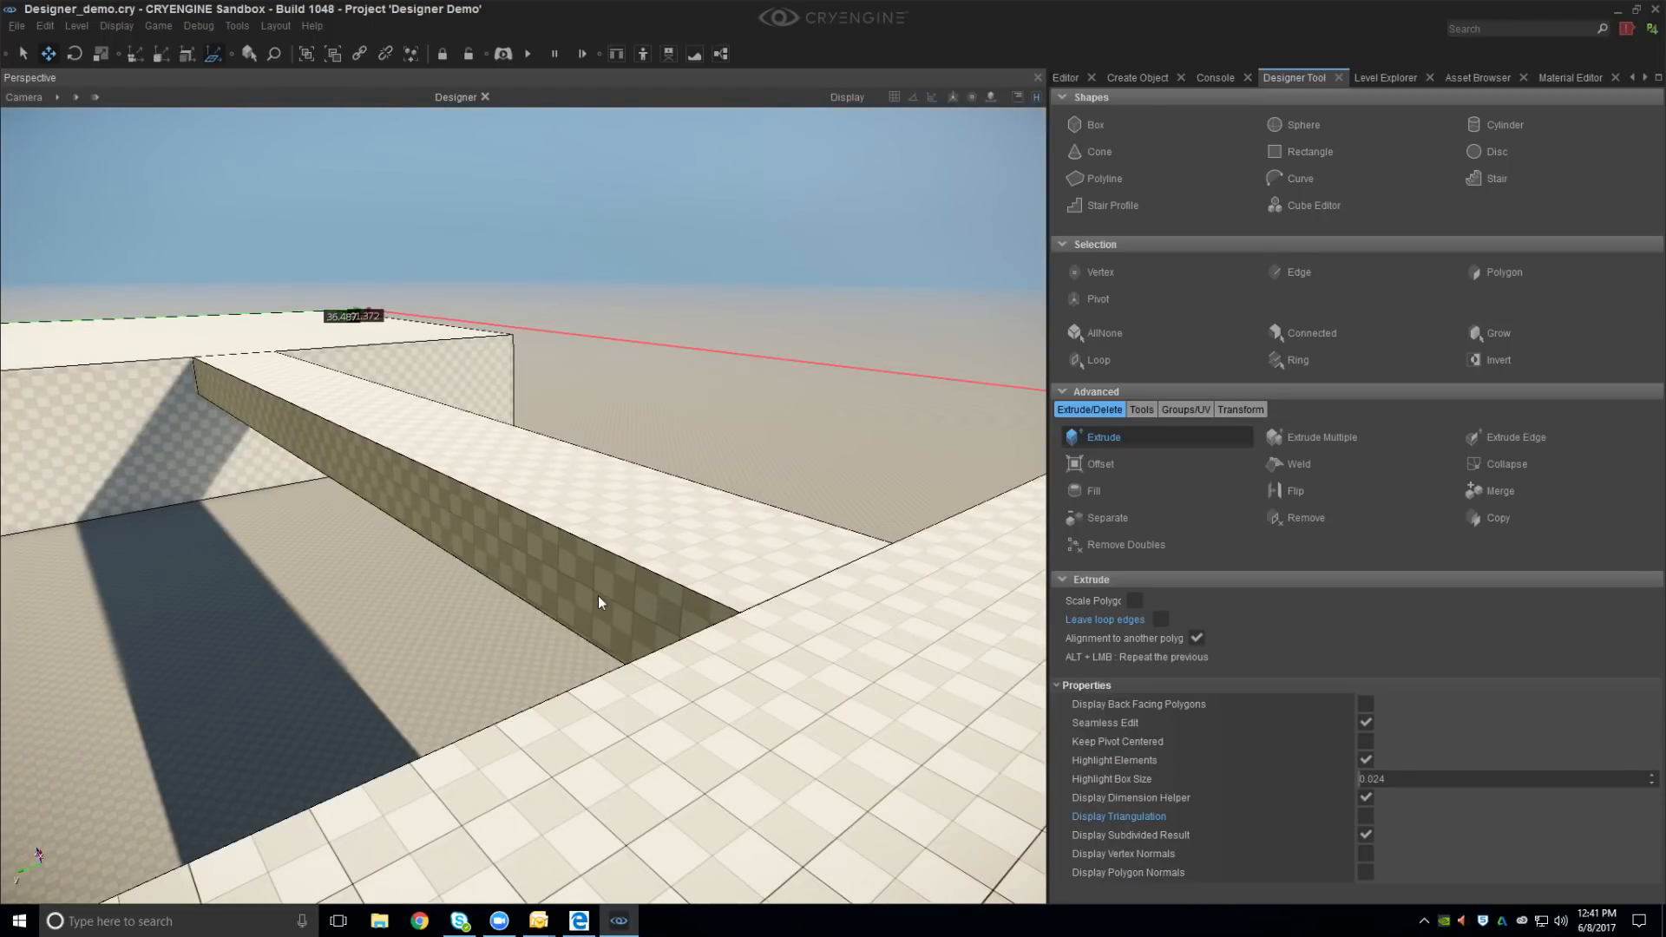
right_drag(564, 601, 562, 600)
middle_drag(562, 600, 563, 605)
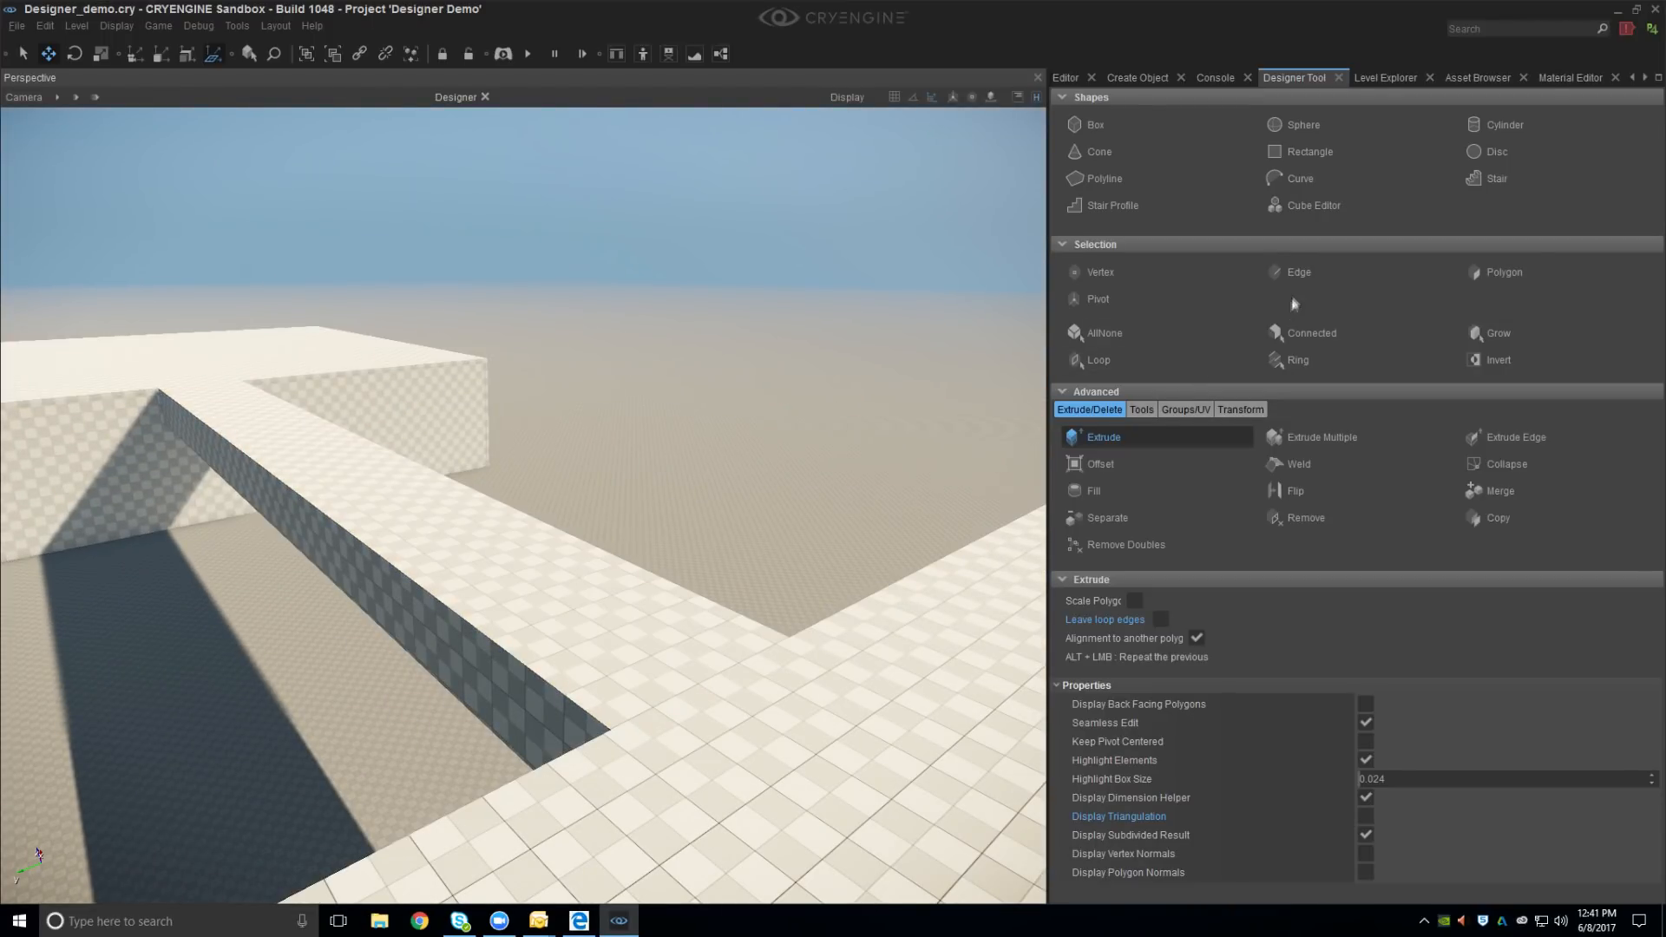
Delete the two edges separating the bridge's top face from the top faces of both boxes
click(1304, 274)
click(742, 661)
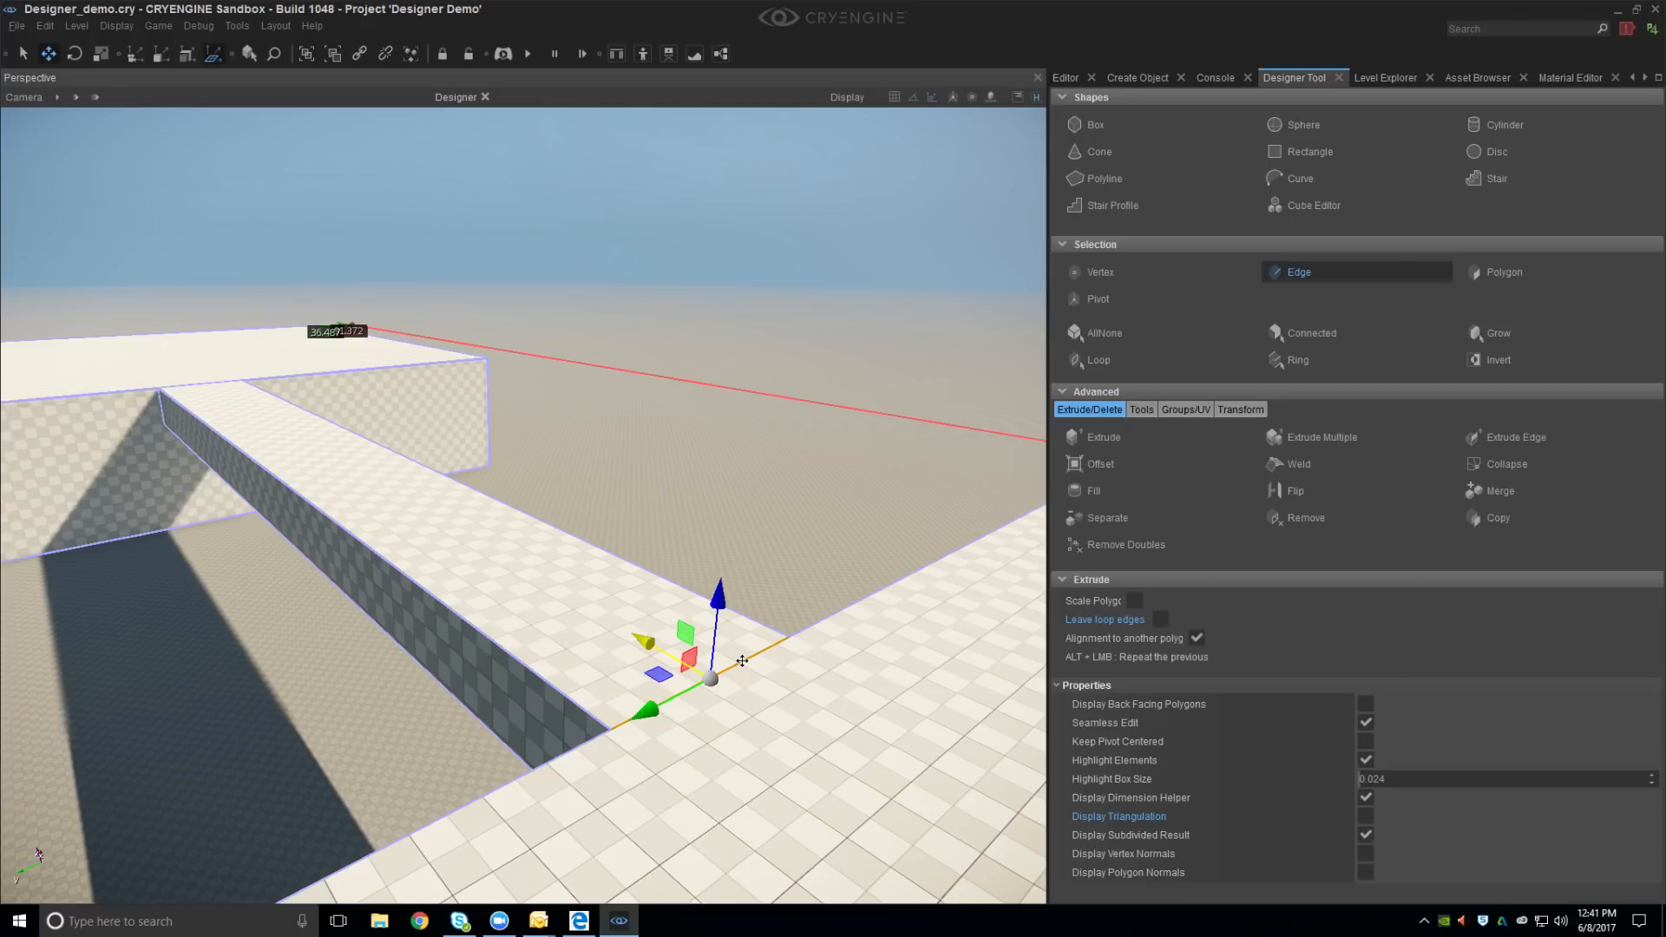
key(Delete)
click(189, 387)
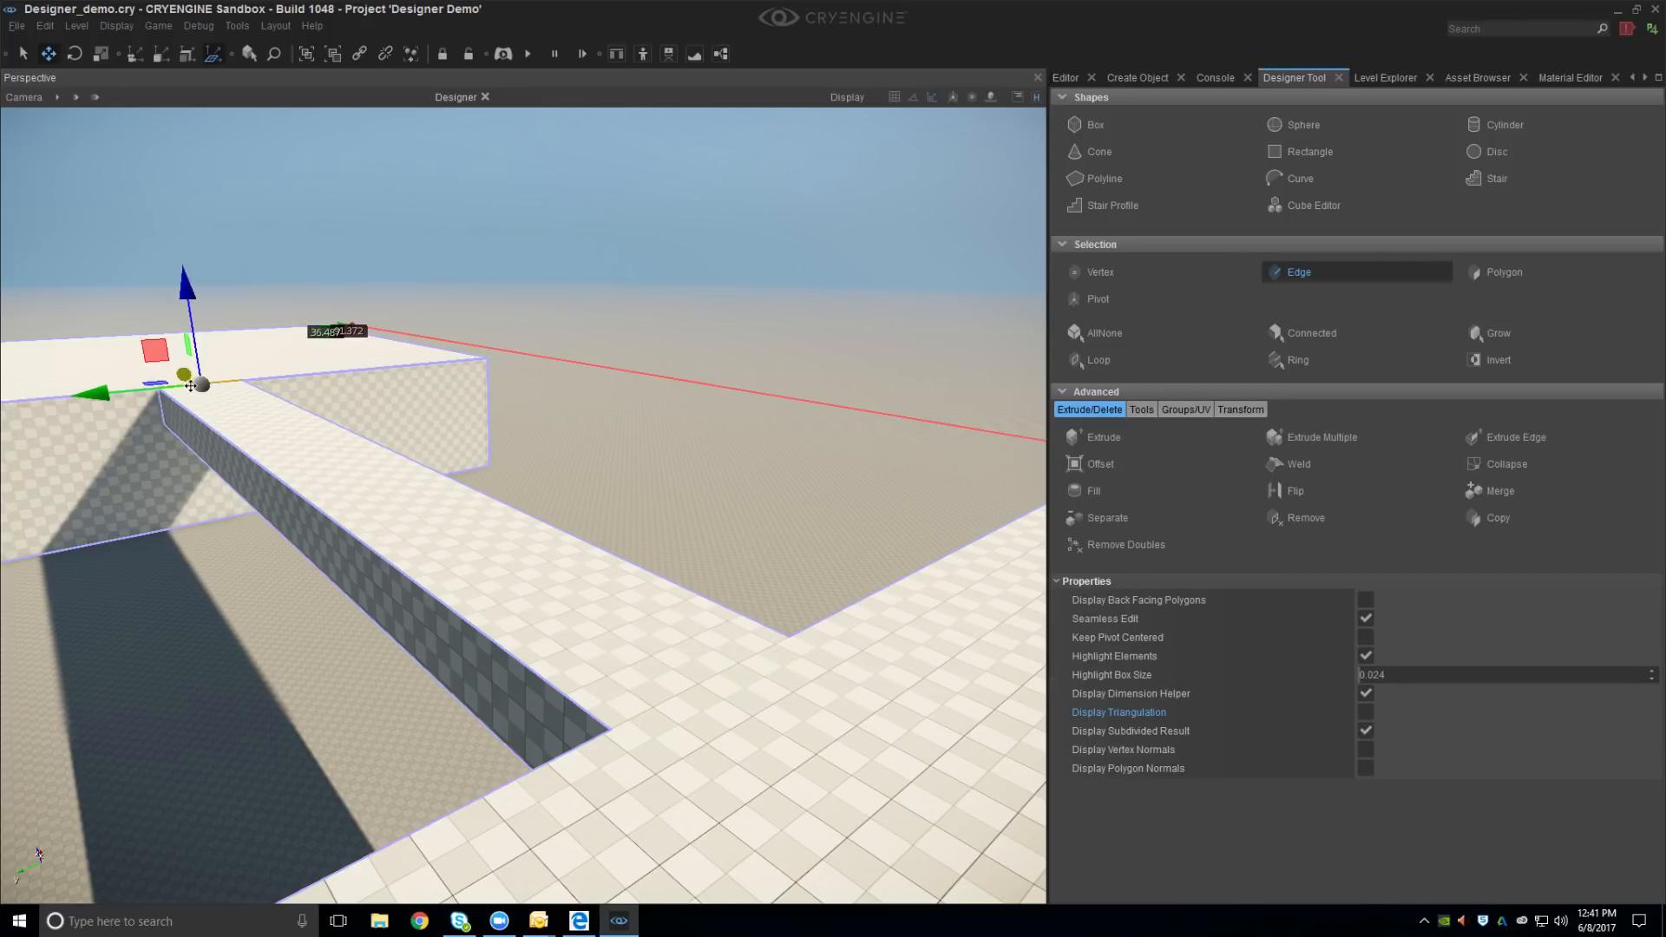
key(Delete)
Examine the merged top surface of the two boxes and the bridge from several angles
mouse_move(360, 408)
right_down()
mouse_move(381, 429)
mouse_move(366, 419)
right_up()
key(s)
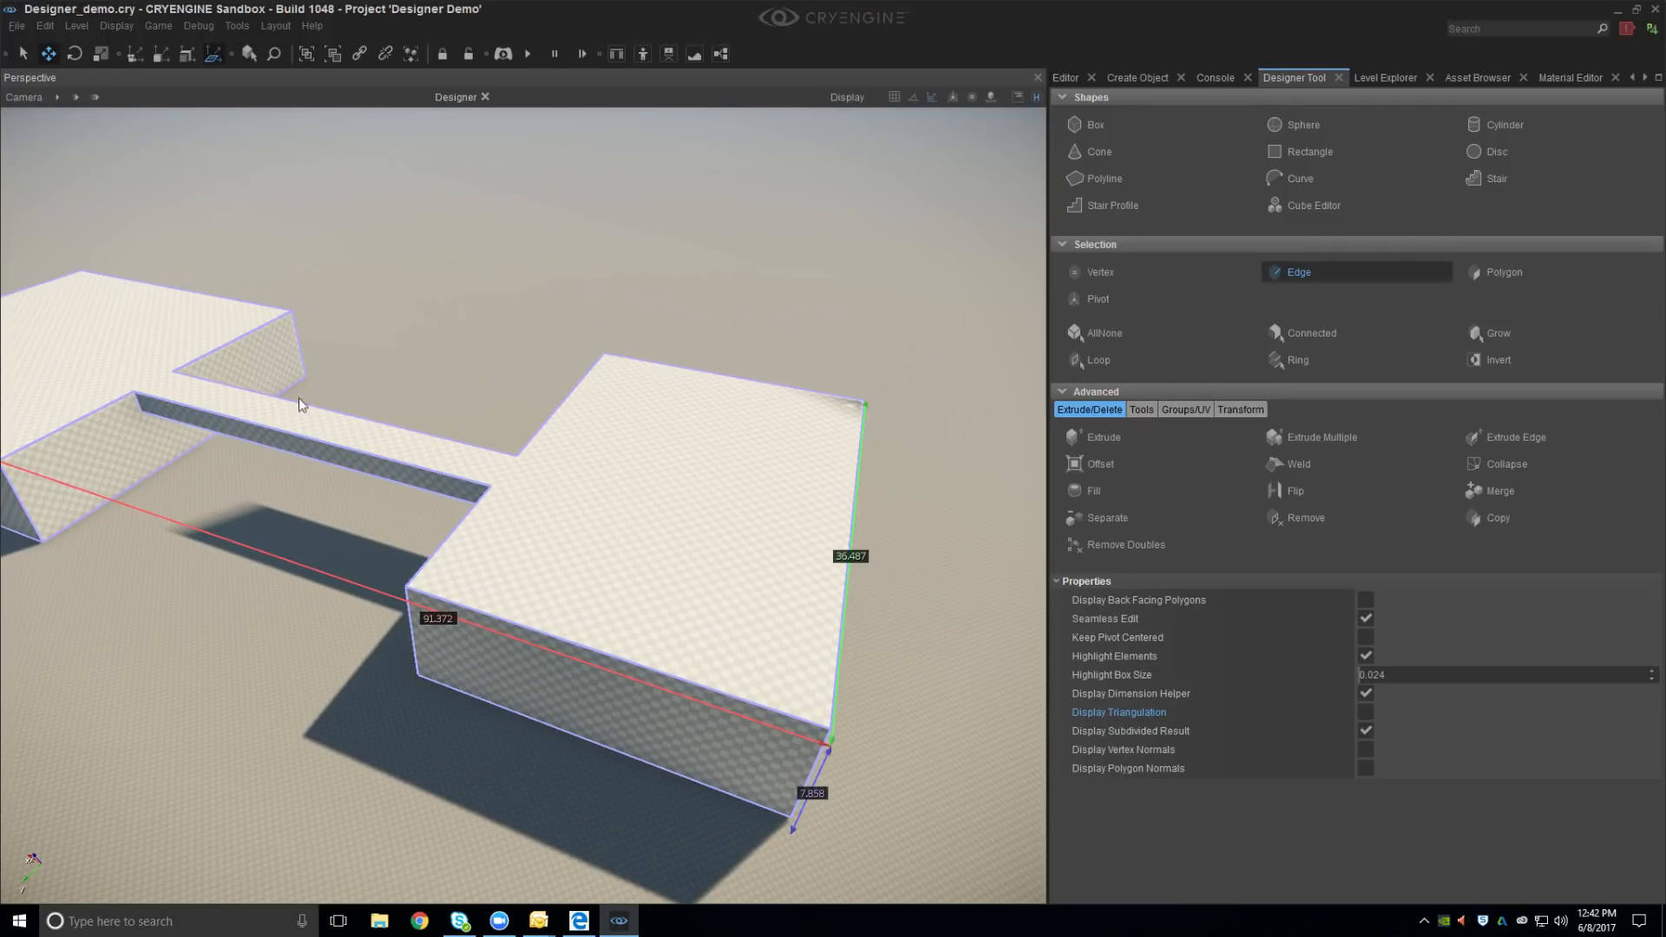
right_drag(299, 399, 298, 397)
right_drag(750, 595, 574, 611)
key(w)
key(s)
key(a)
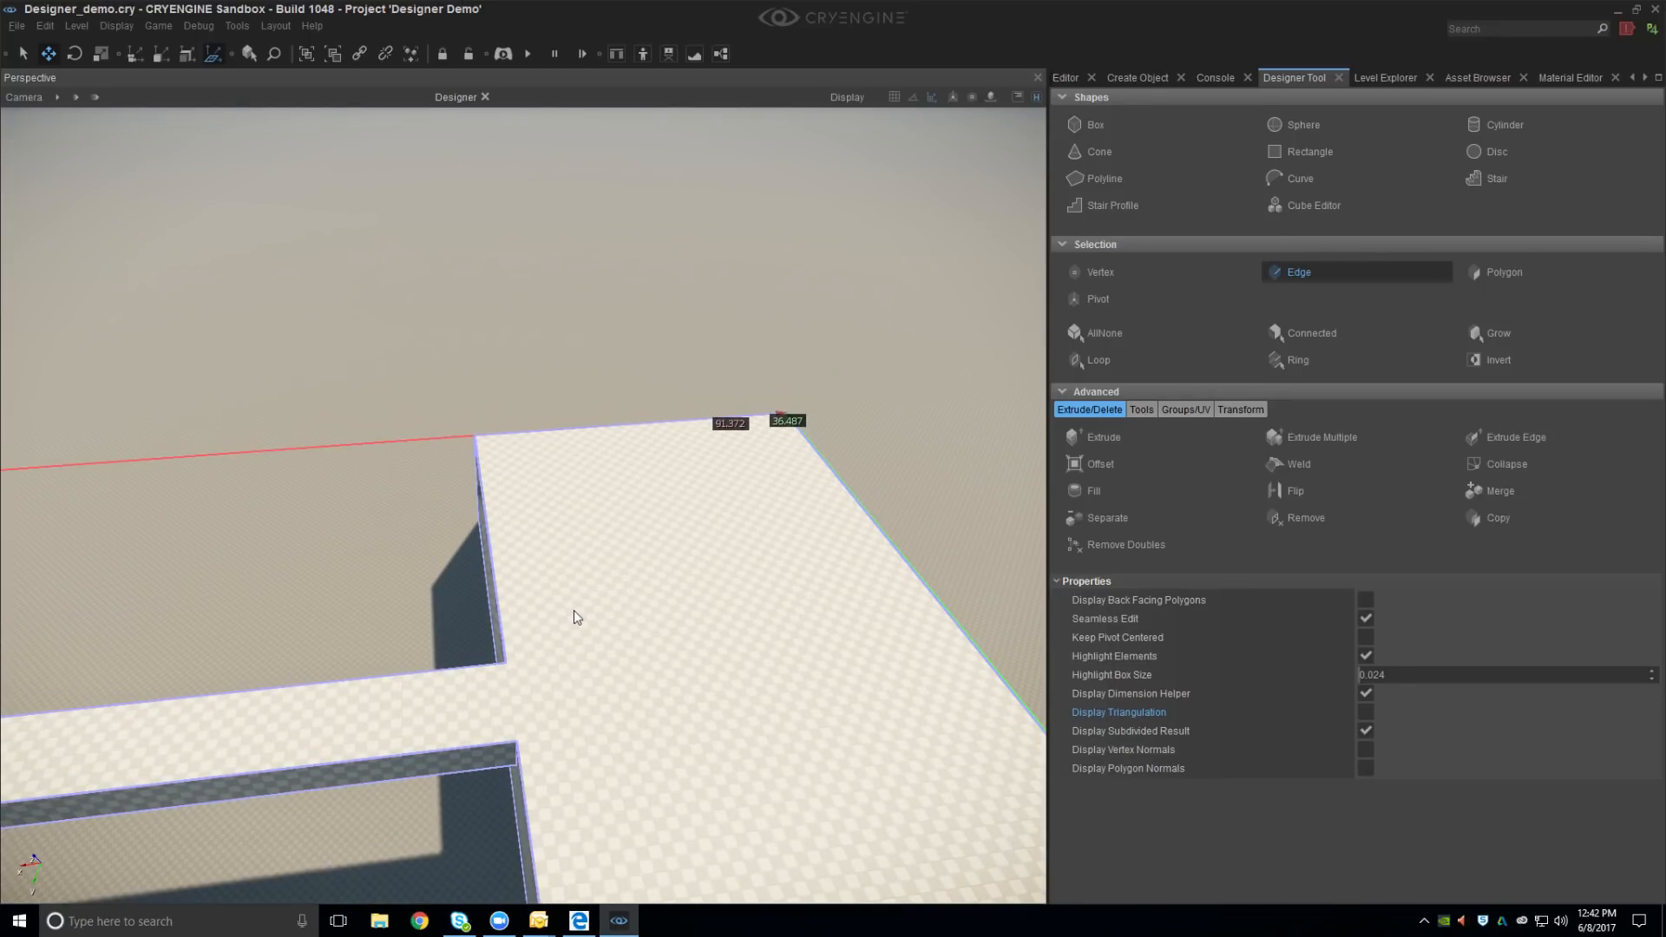
right_drag(575, 642, 548, 609)
key(w)
key(d)
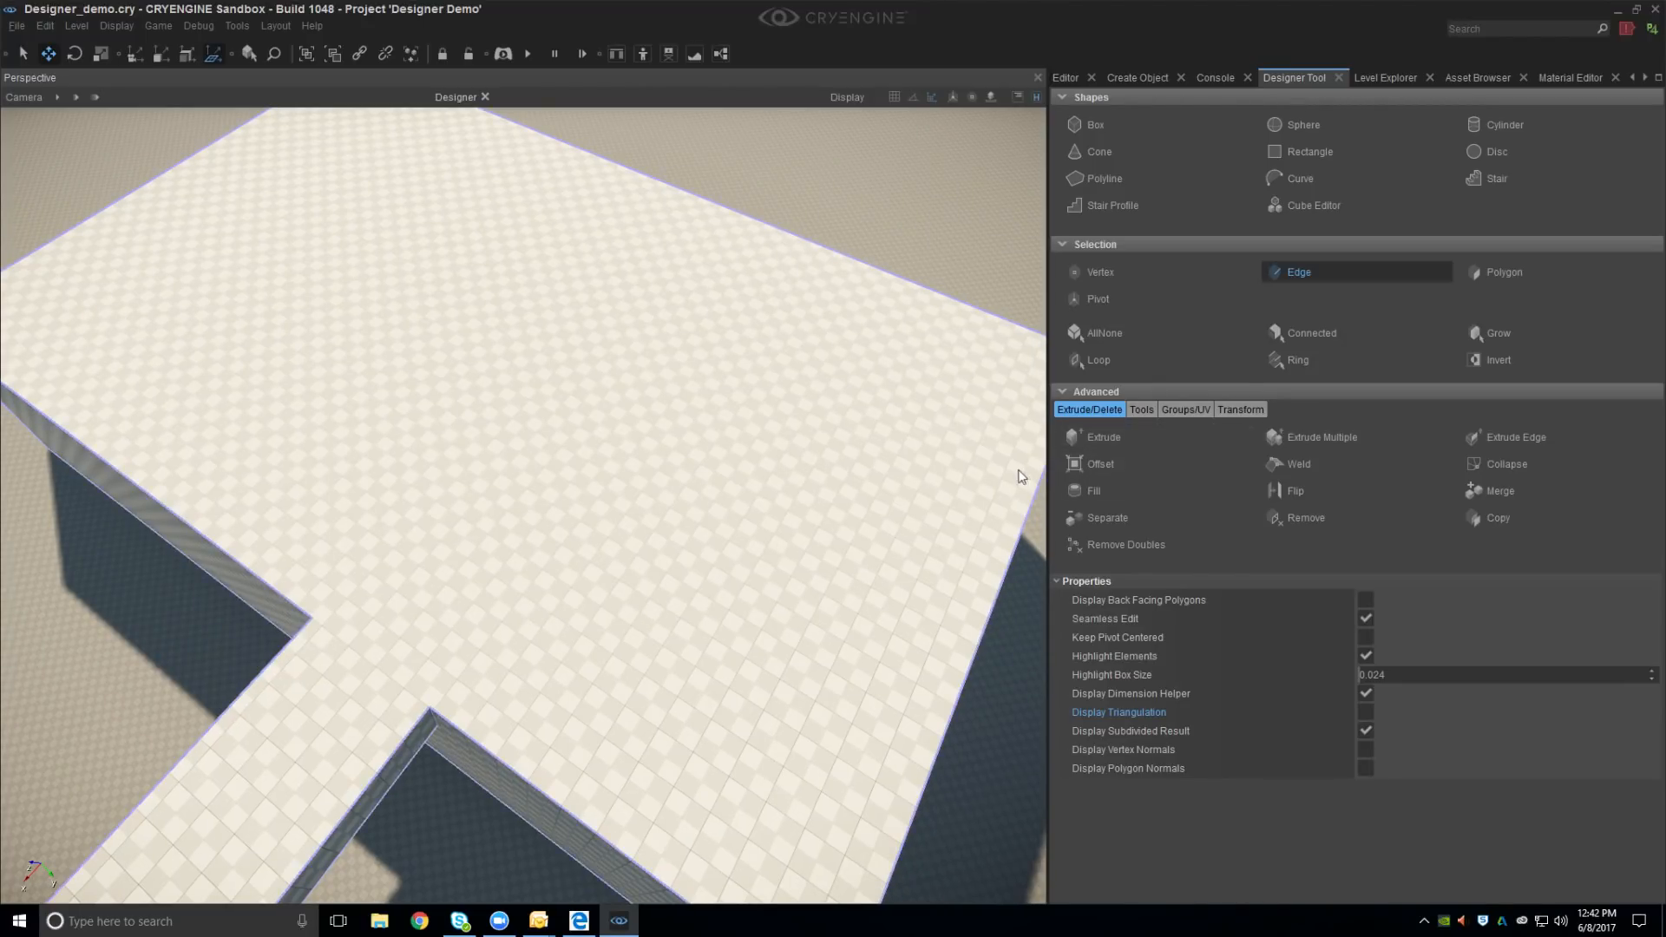
Offset the merged top face inward with Bridge Edges disabled, leaving a narrow rim around the boxes and the bridge
click(1121, 460)
right_drag(609, 497, 673, 524)
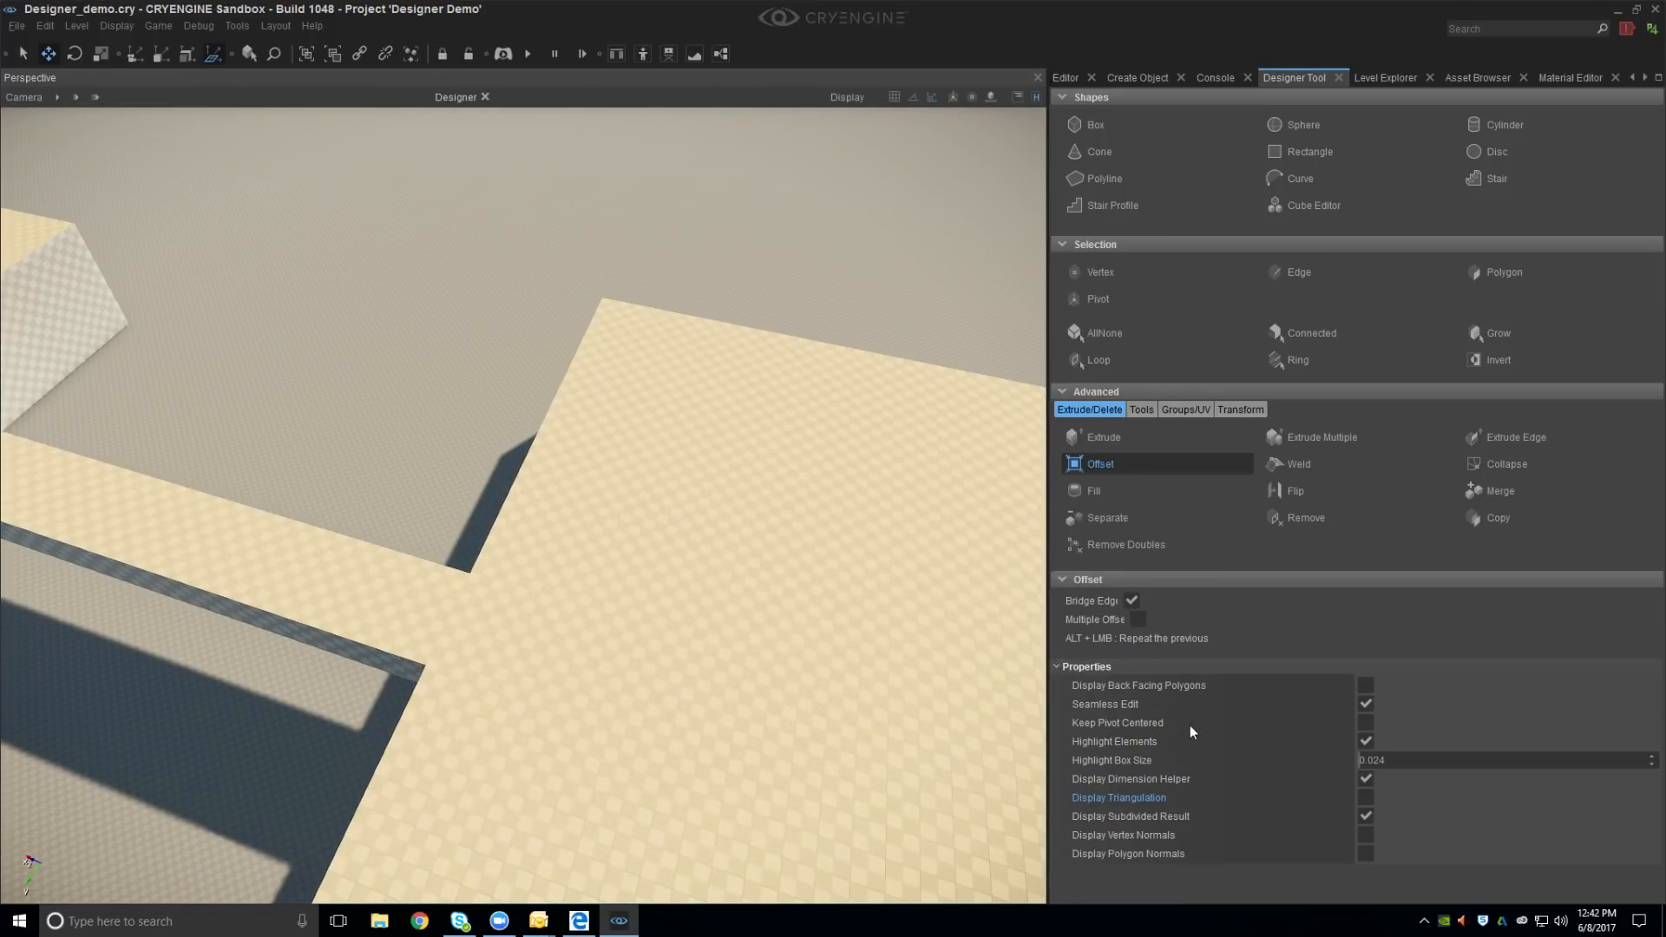
right_drag(481, 661, 480, 661)
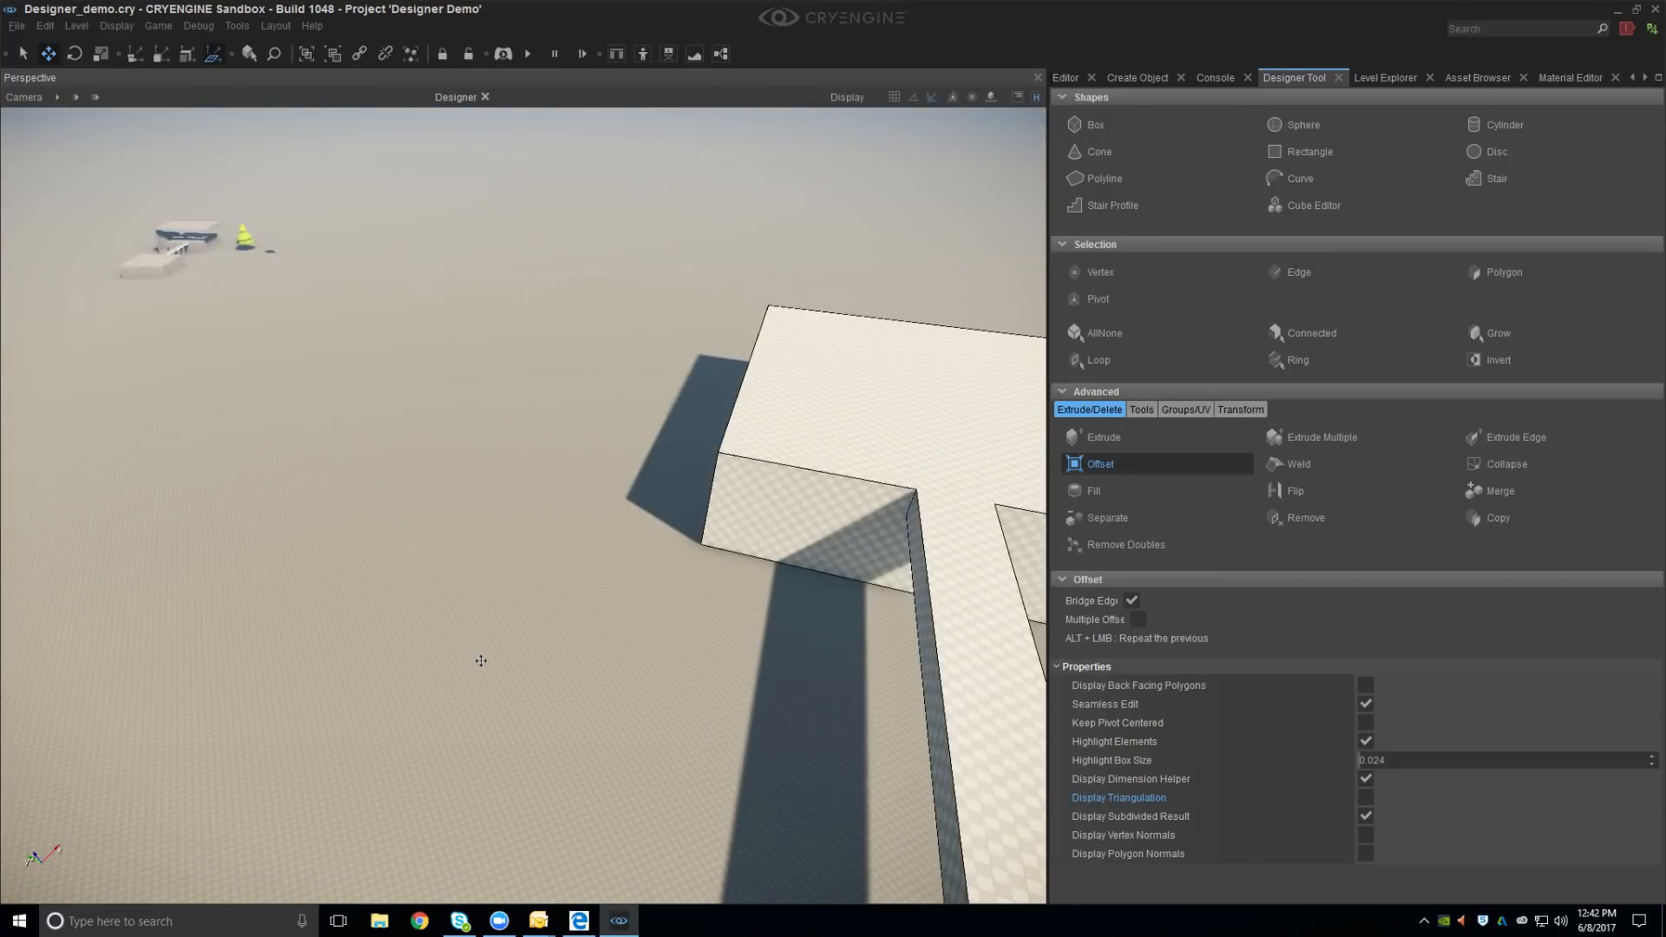
right_drag(341, 359, 783, 511)
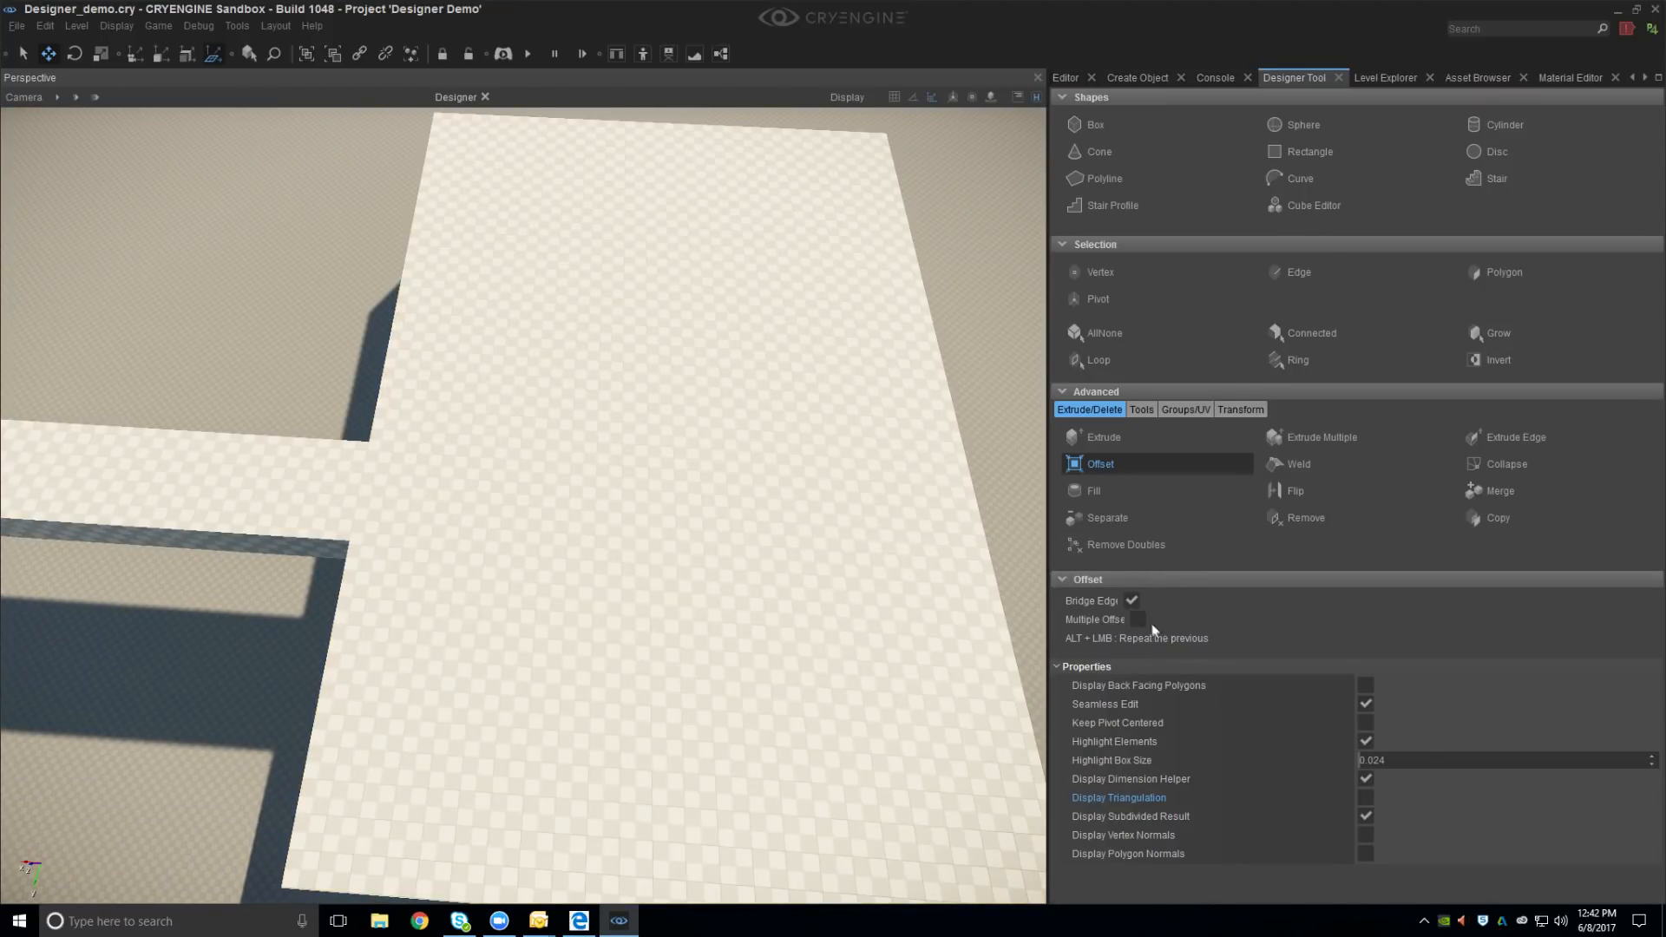
click(1133, 601)
mouse_move(572, 618)
right_down()
mouse_move(584, 602)
mouse_move(559, 626)
right_up()
drag(559, 626, 533, 802)
right_drag(573, 676, 555, 607)
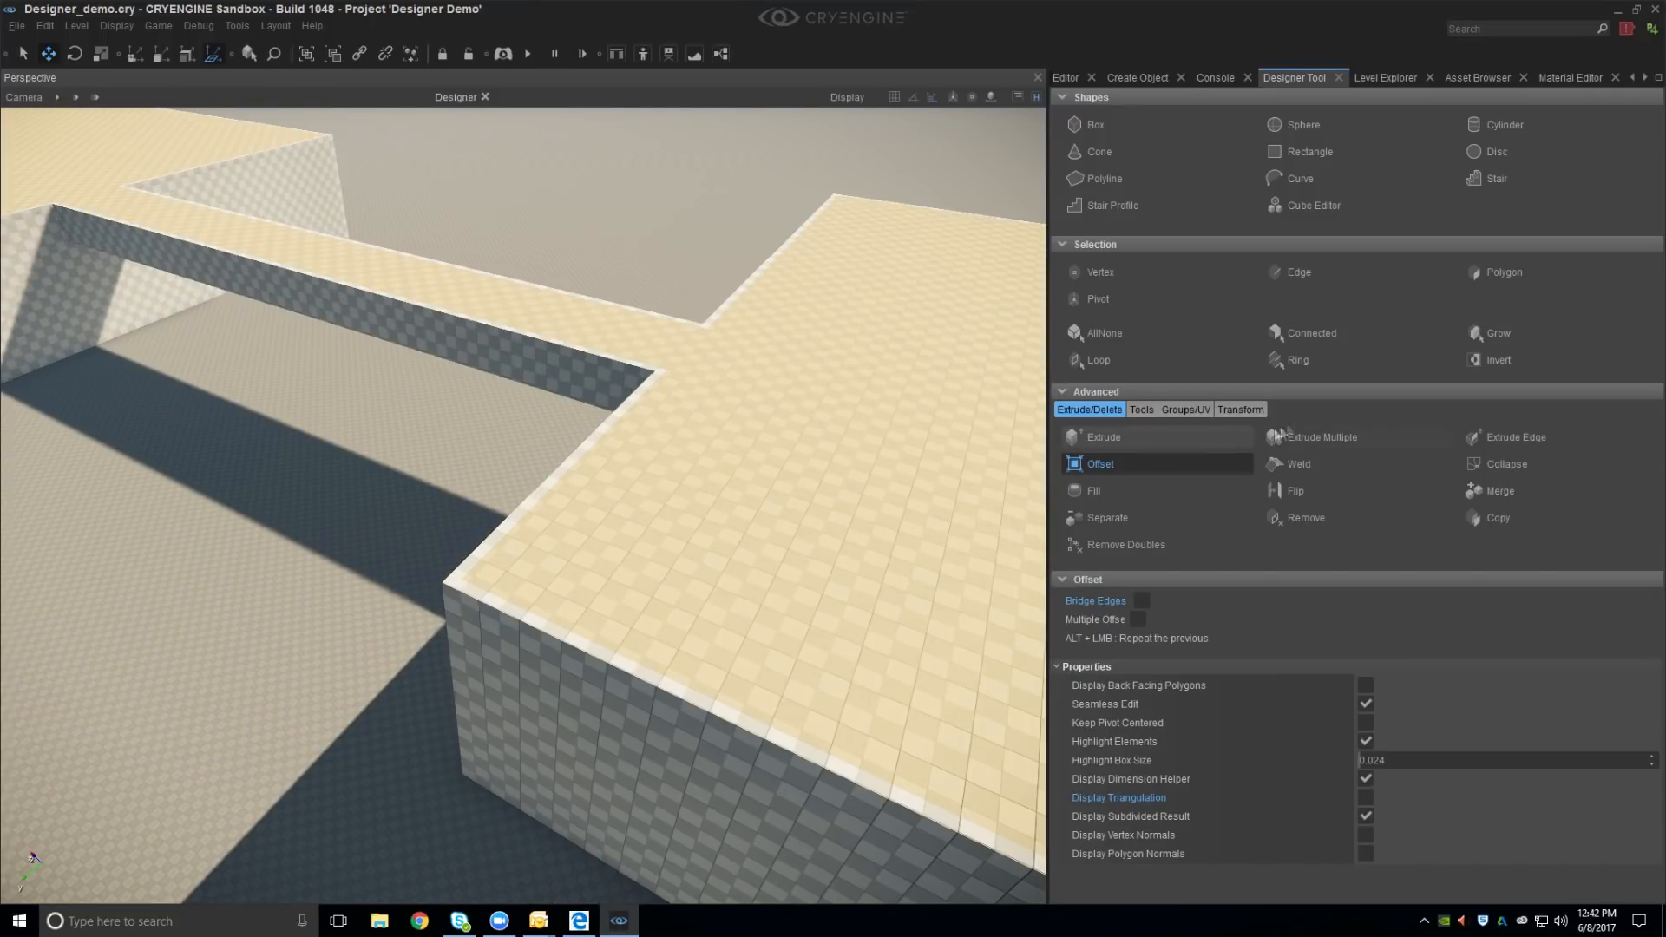
Extrude the narrow rim slightly upward to form a low wall around the boxes and the bridge
click(1128, 436)
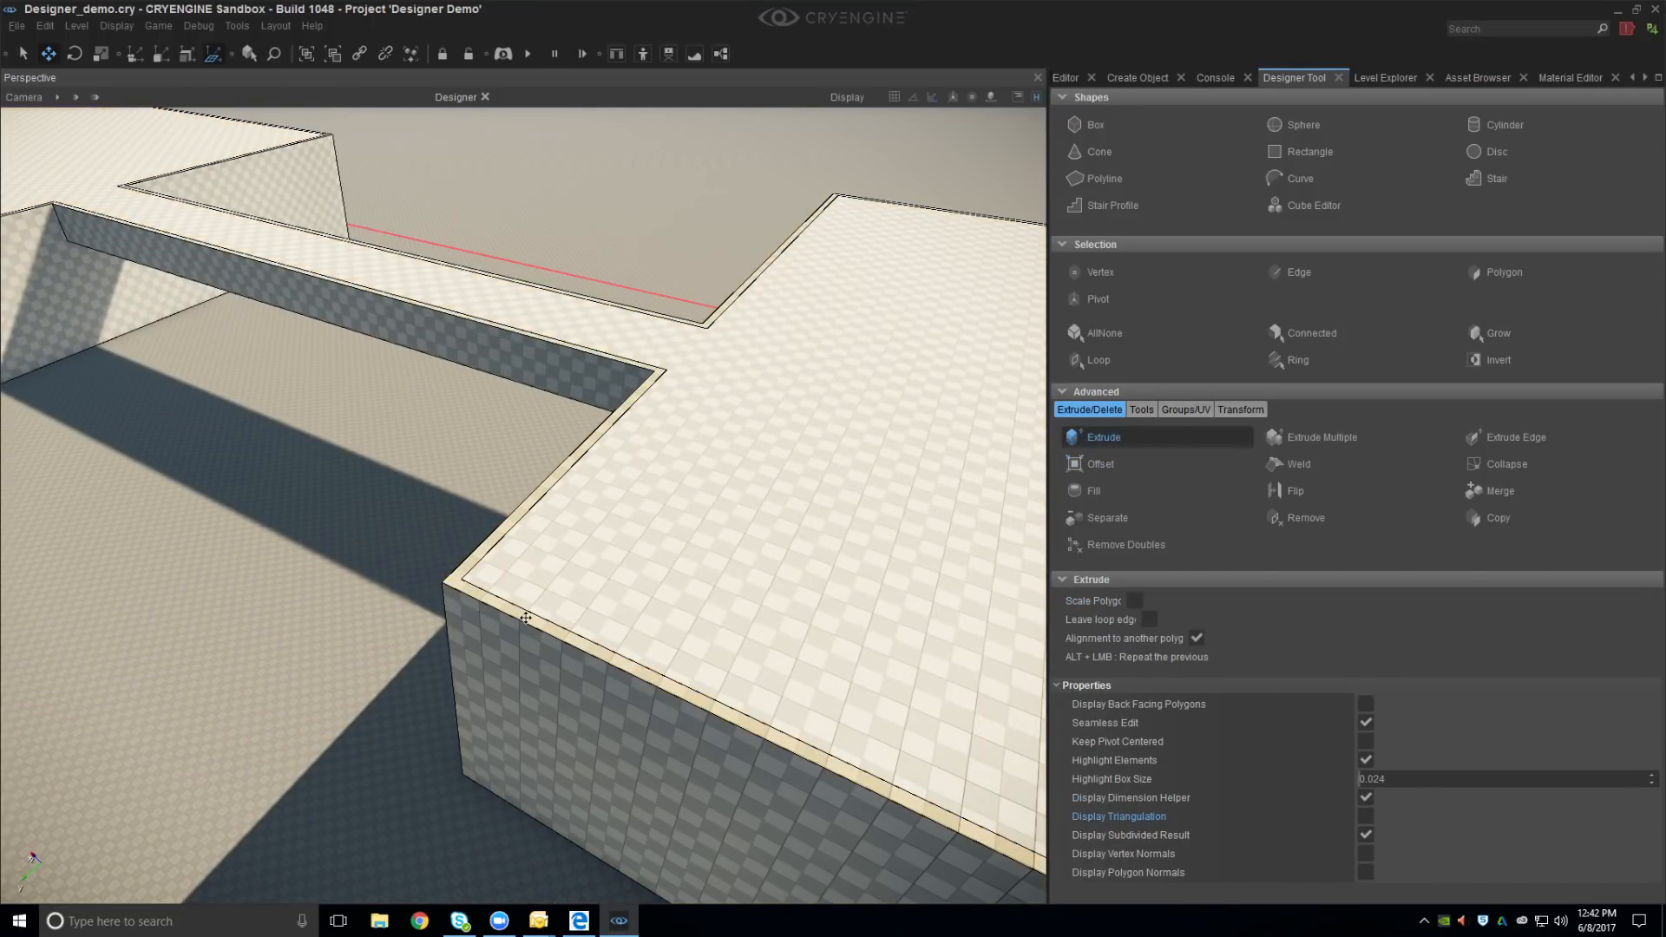
right_drag(525, 618, 538, 703)
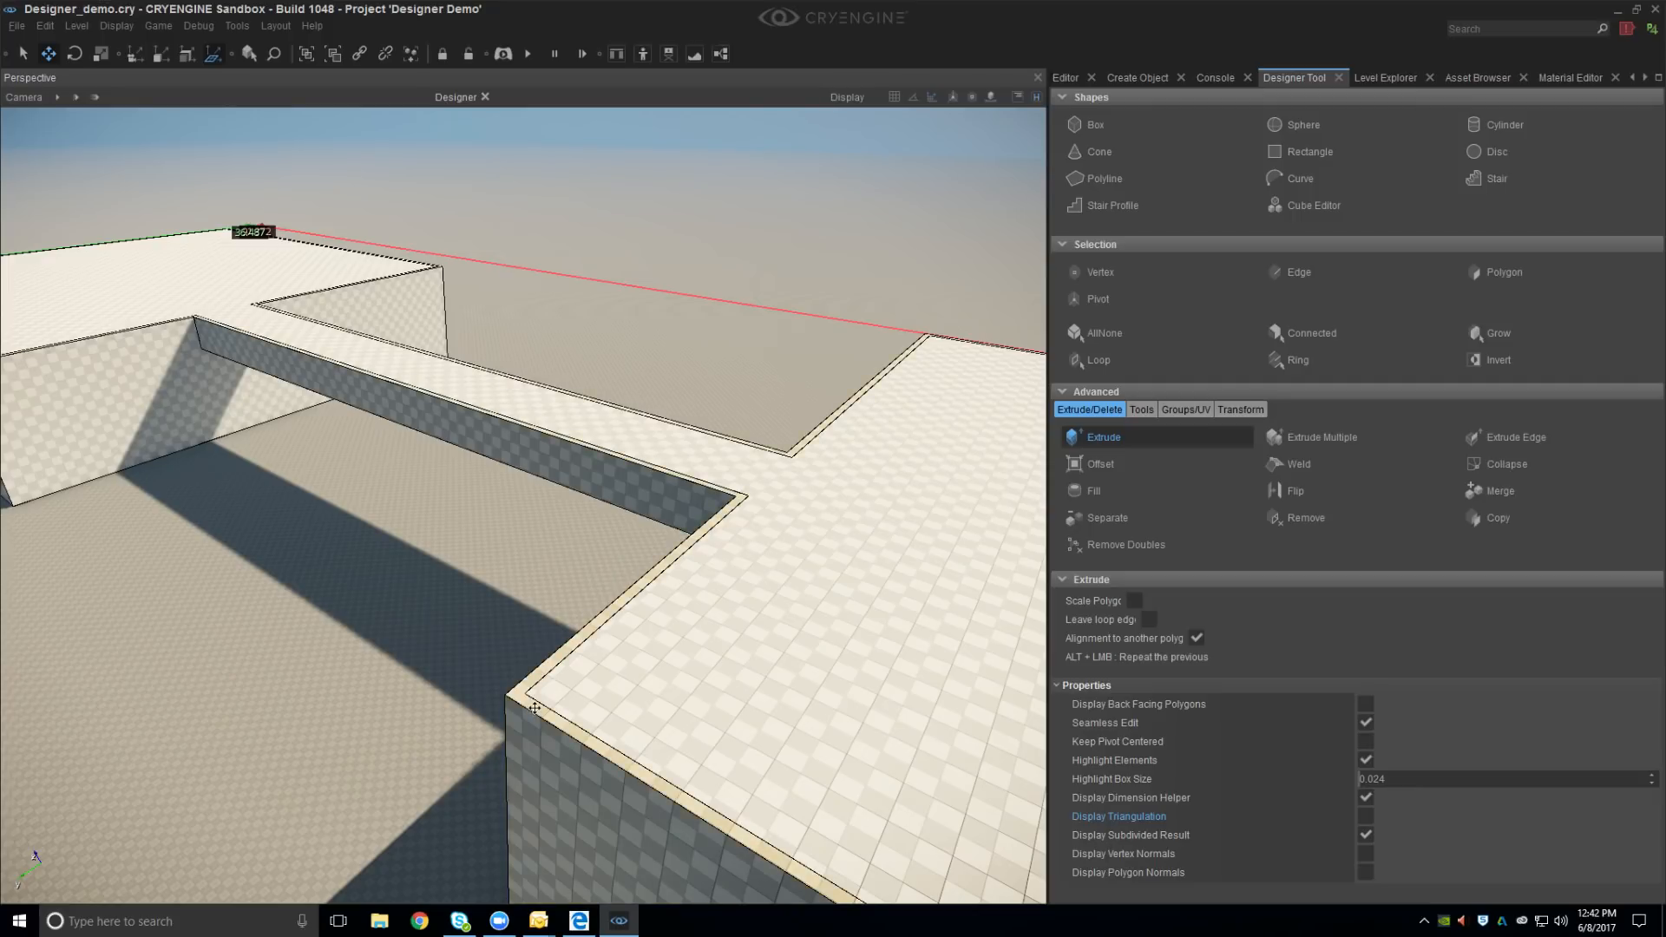
drag(537, 703, 538, 694)
right_drag(762, 664, 551, 645)
key(w)
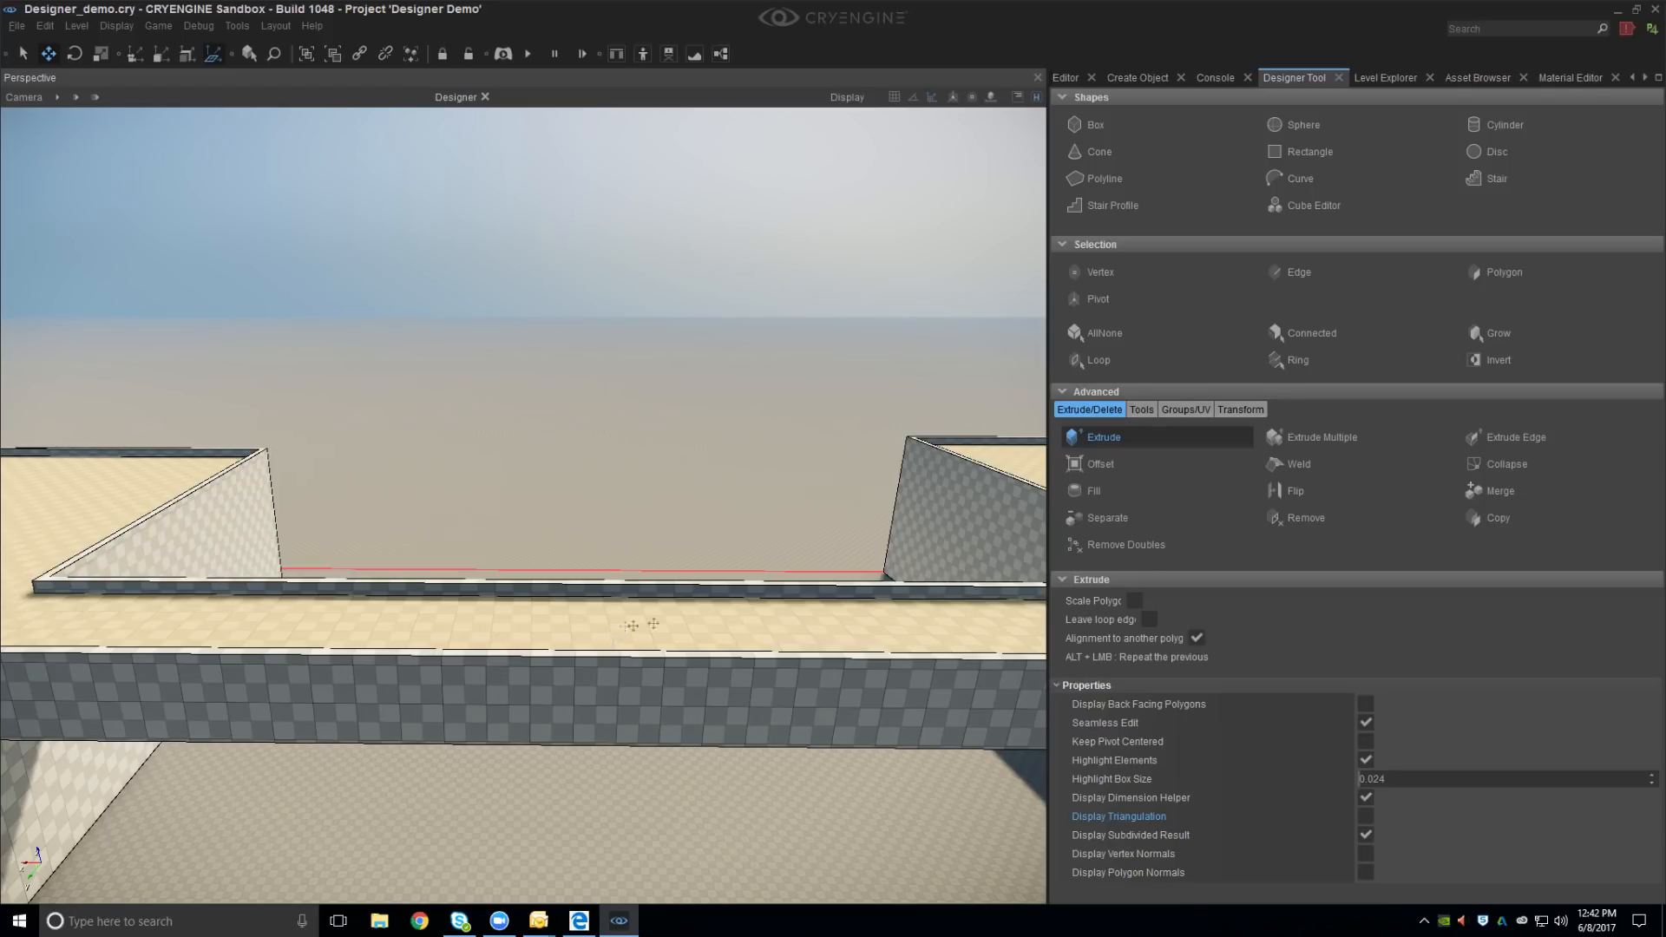
key(s)
right_drag(653, 623, 666, 637)
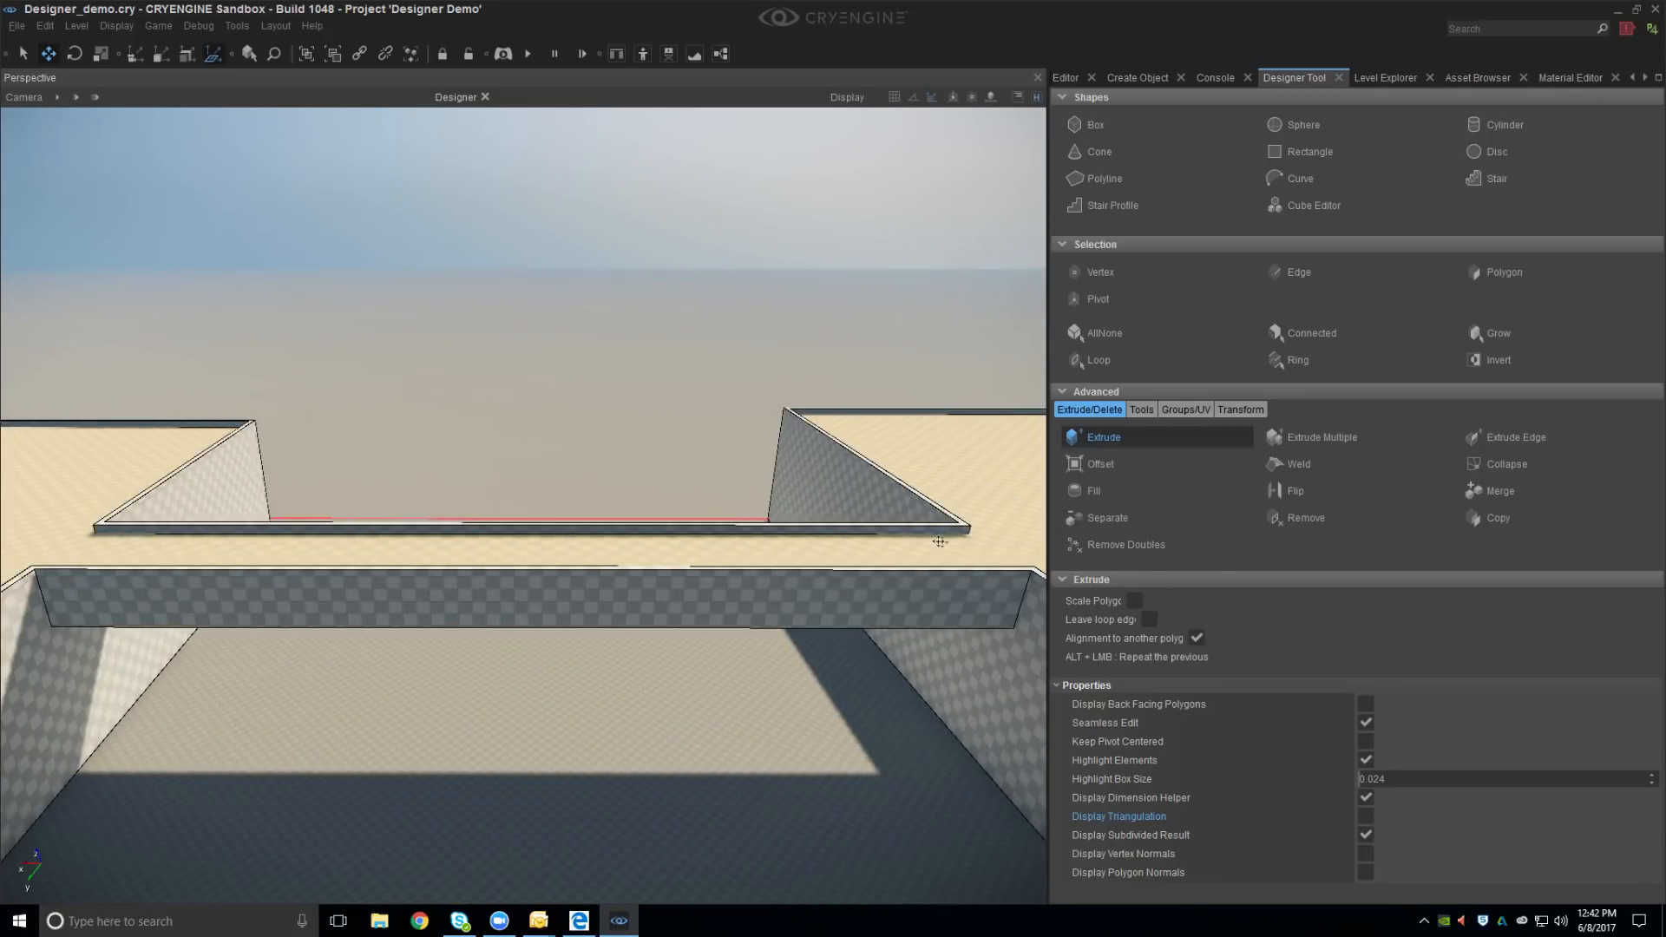
Divide the bridge along its length with nine evenly spaced loop cuts
click(1147, 409)
click(1153, 449)
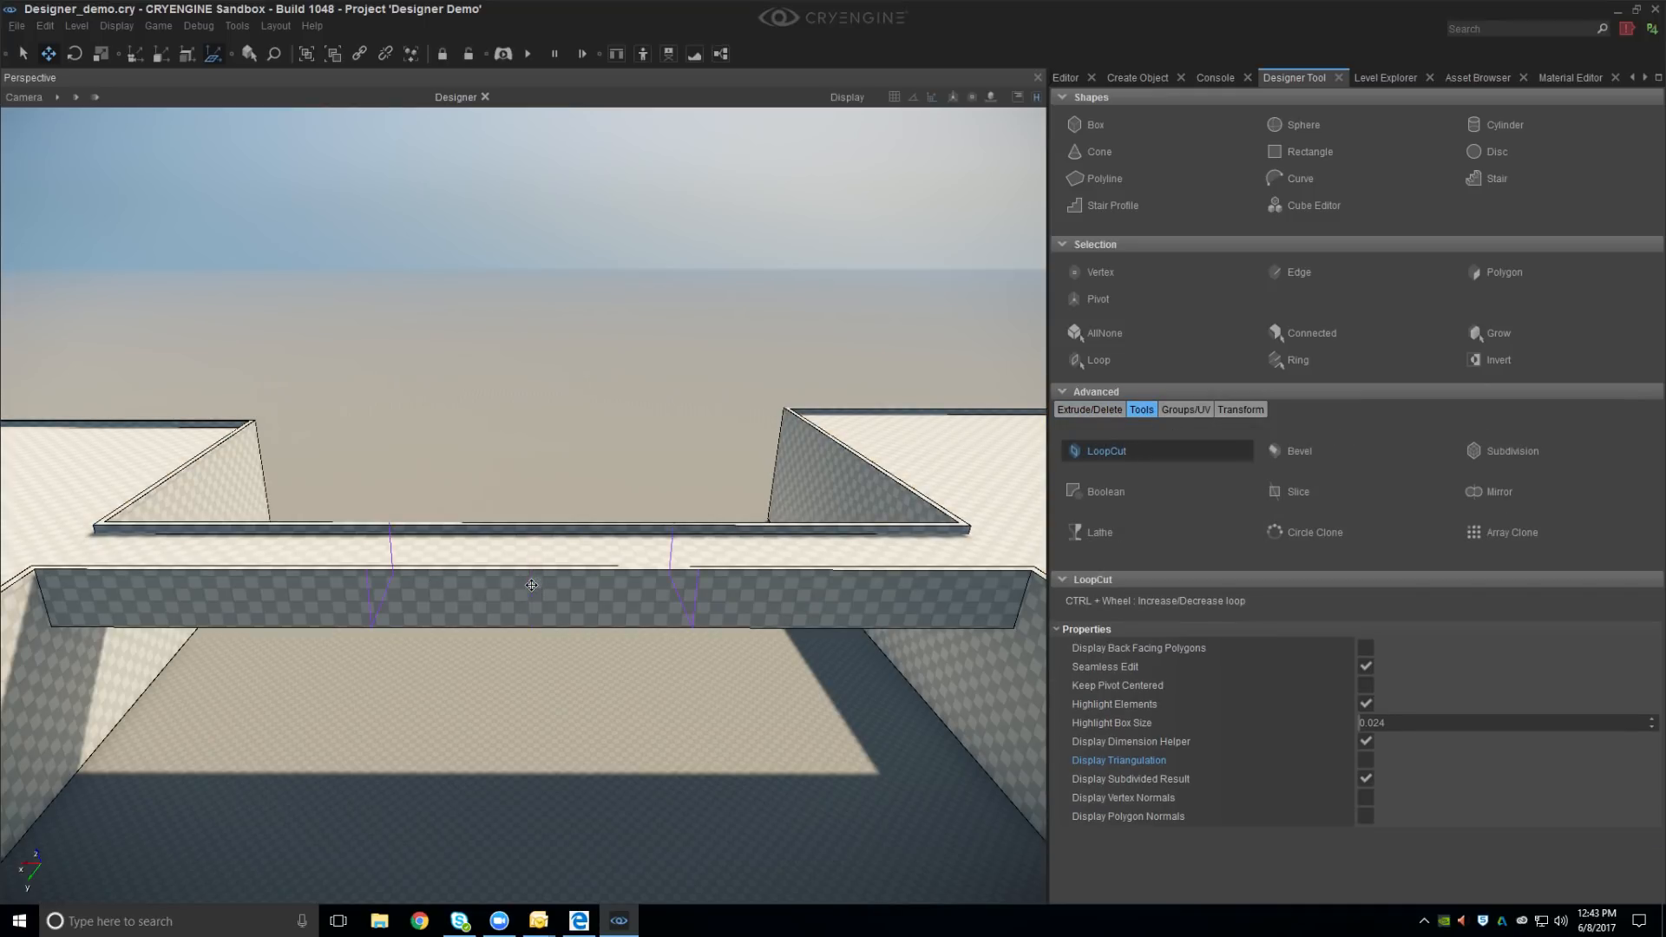
ctrl+scroll(532, 585, up, 1)
ctrl+scroll(532, 585, up, 3)
click(532, 584)
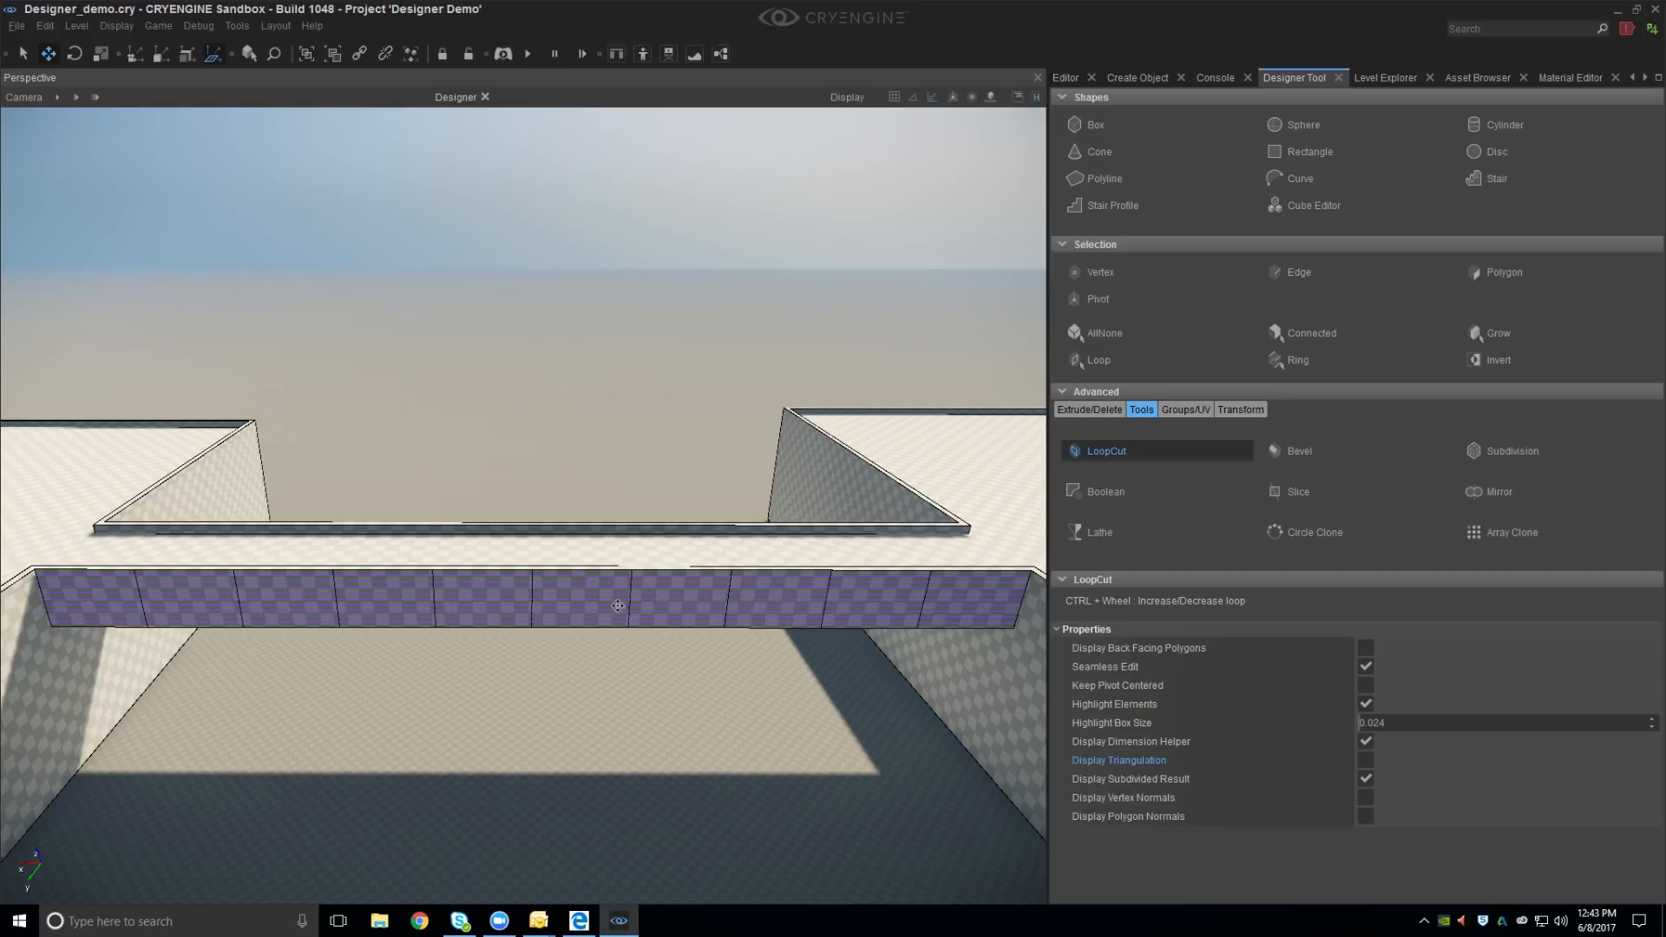
Inset the second panel from the first box on the bridge's underside with the Offset tool
scroll(618, 606, up, 3)
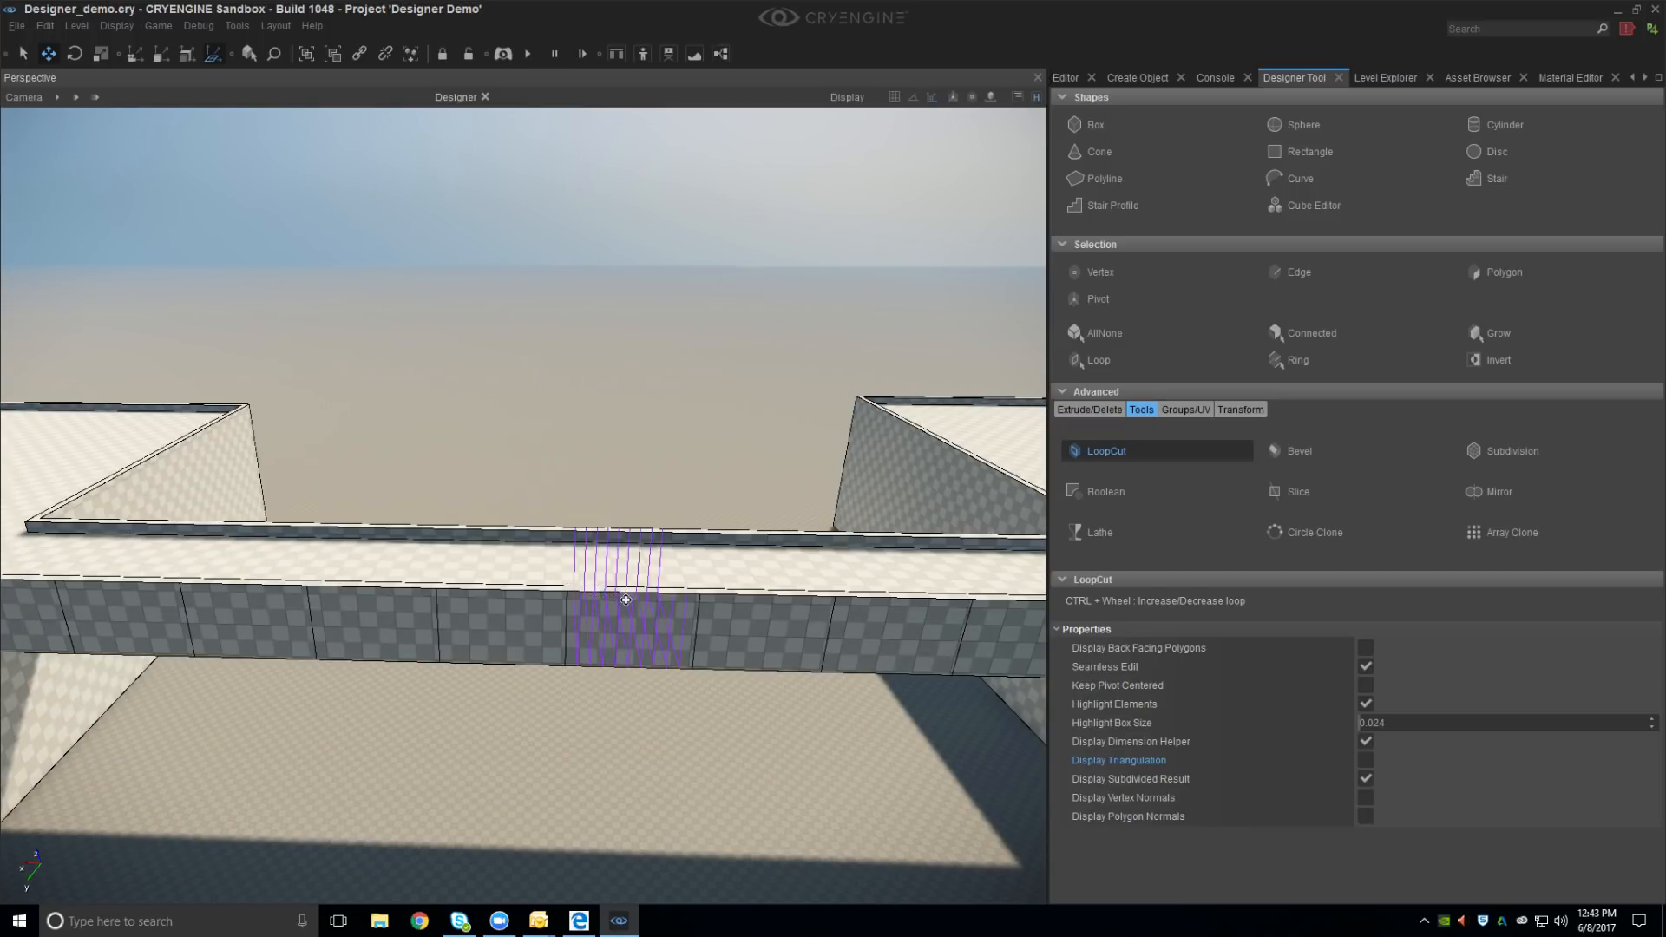
scroll(625, 599, down, 3)
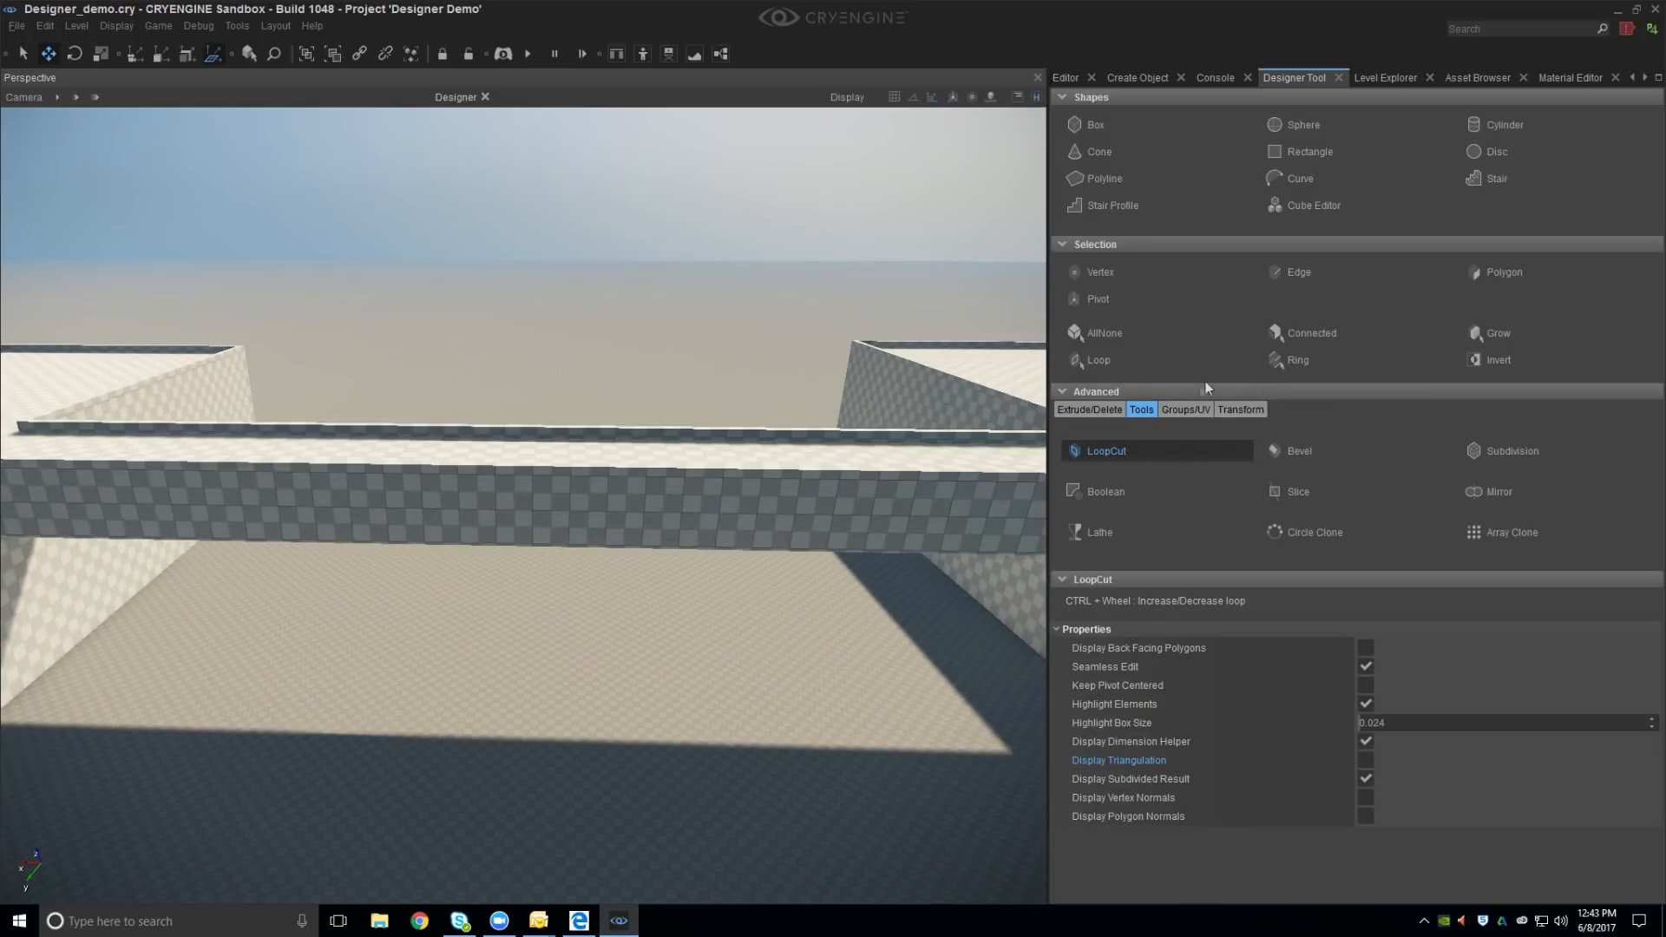
right_drag(652, 449, 649, 447)
middle_drag(650, 447, 647, 529)
right_drag(646, 529, 527, 467)
middle_drag(527, 467, 529, 590)
right_drag(530, 590, 559, 563)
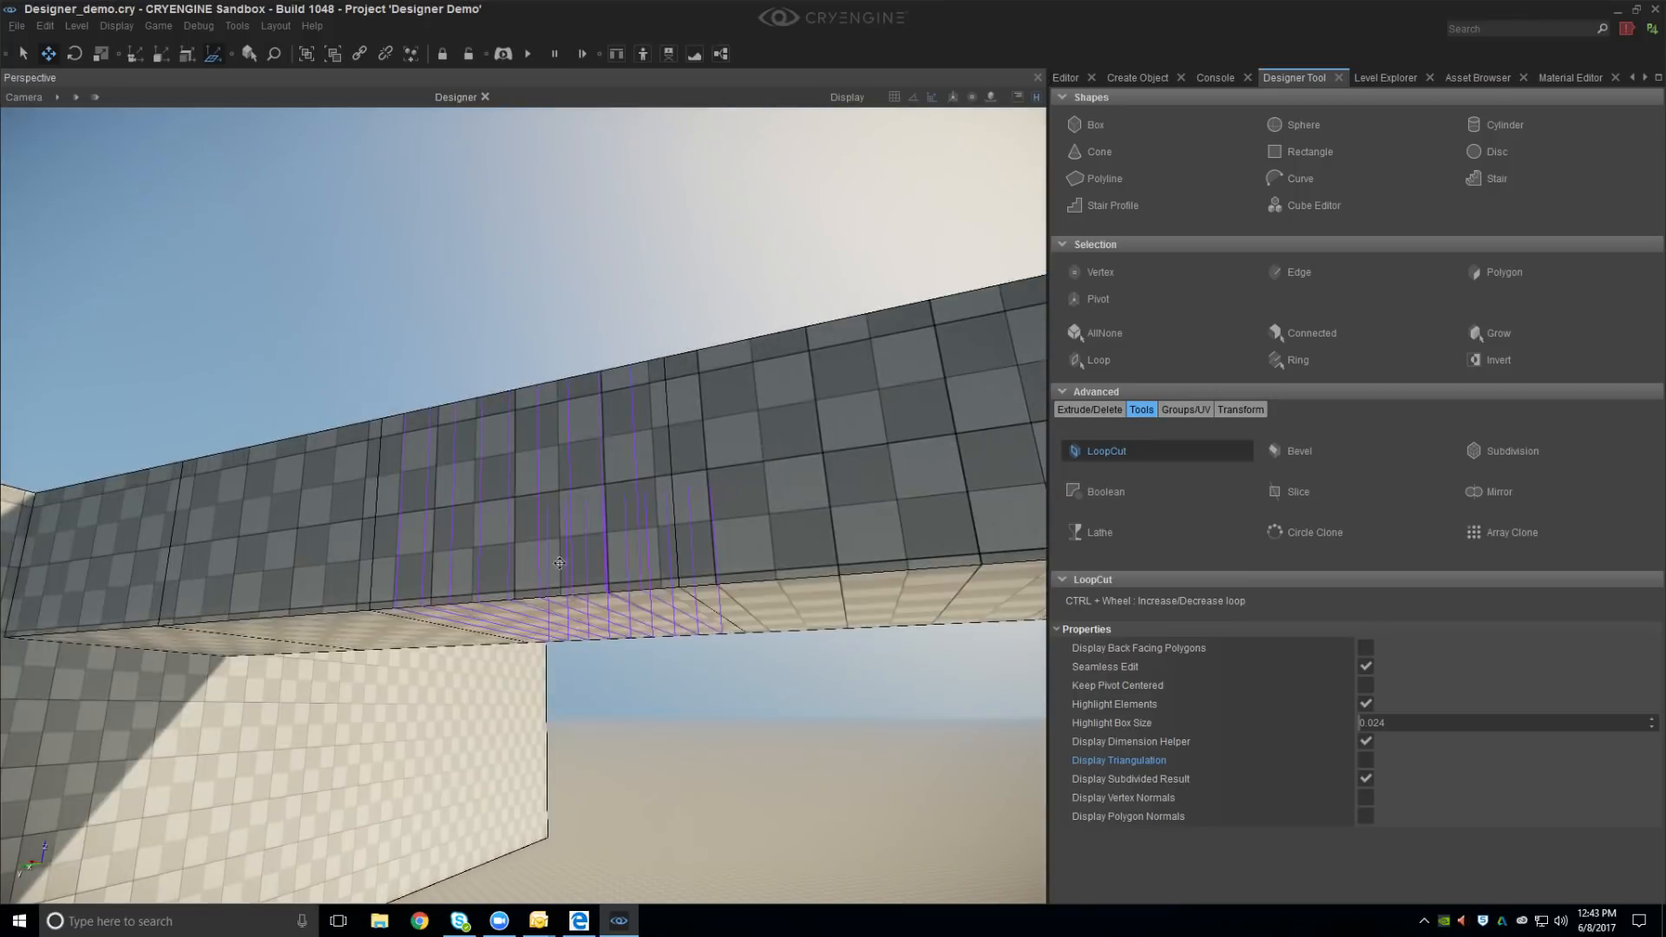
middle_drag(560, 563, 512, 591)
right_drag(434, 486, 398, 546)
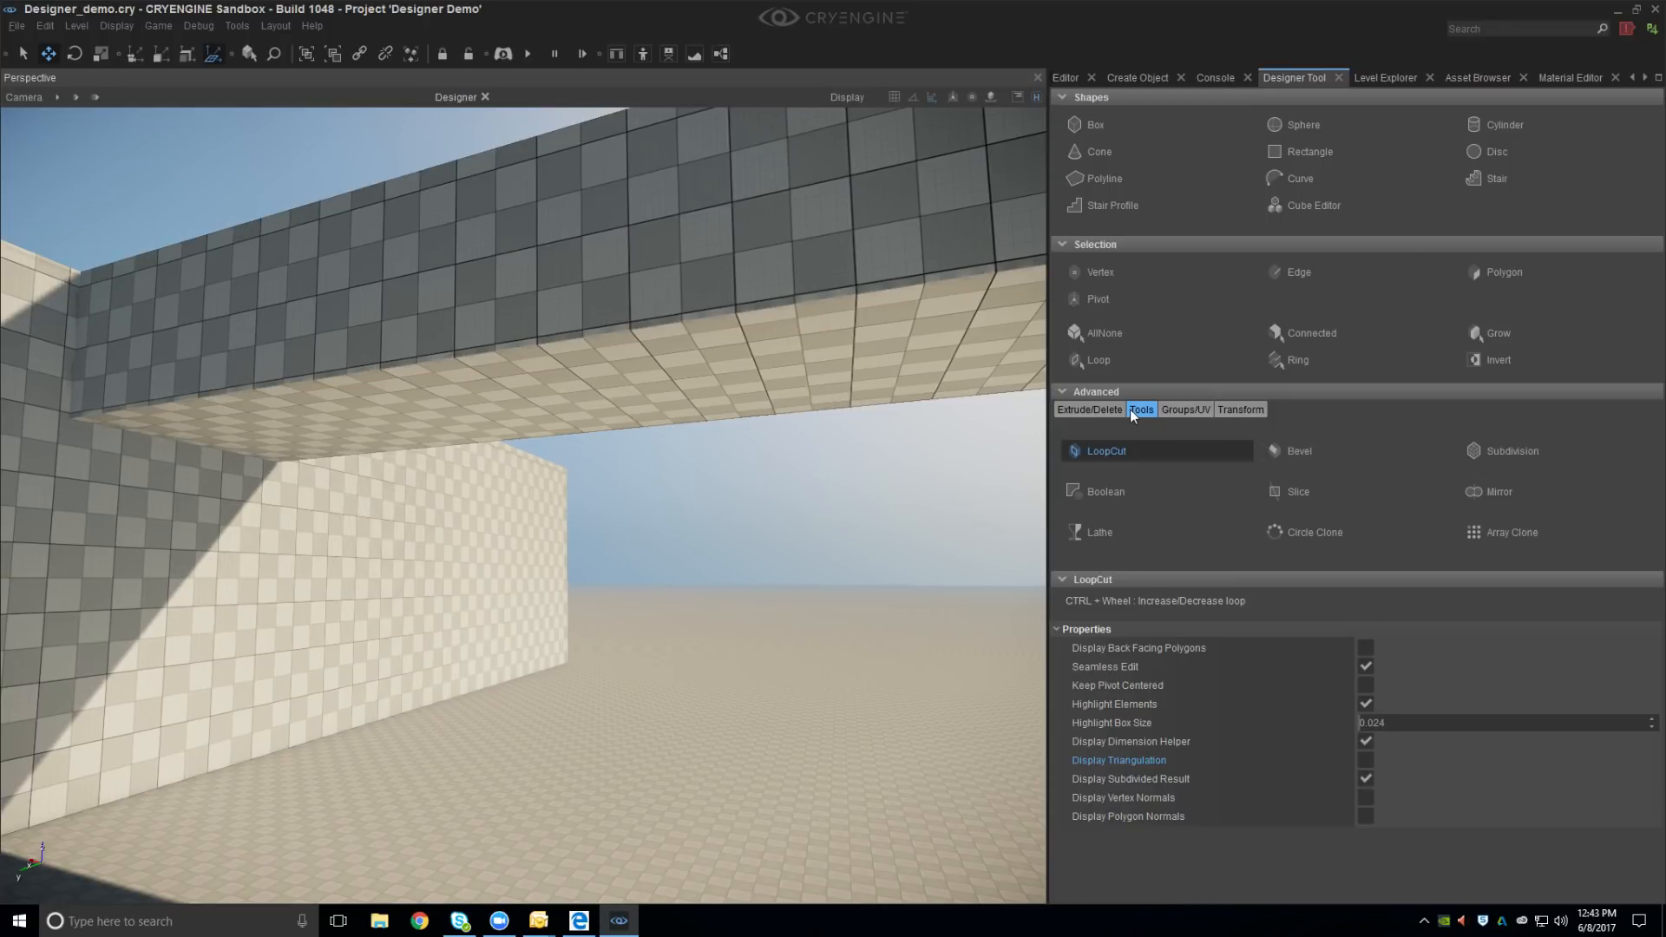
click(1096, 414)
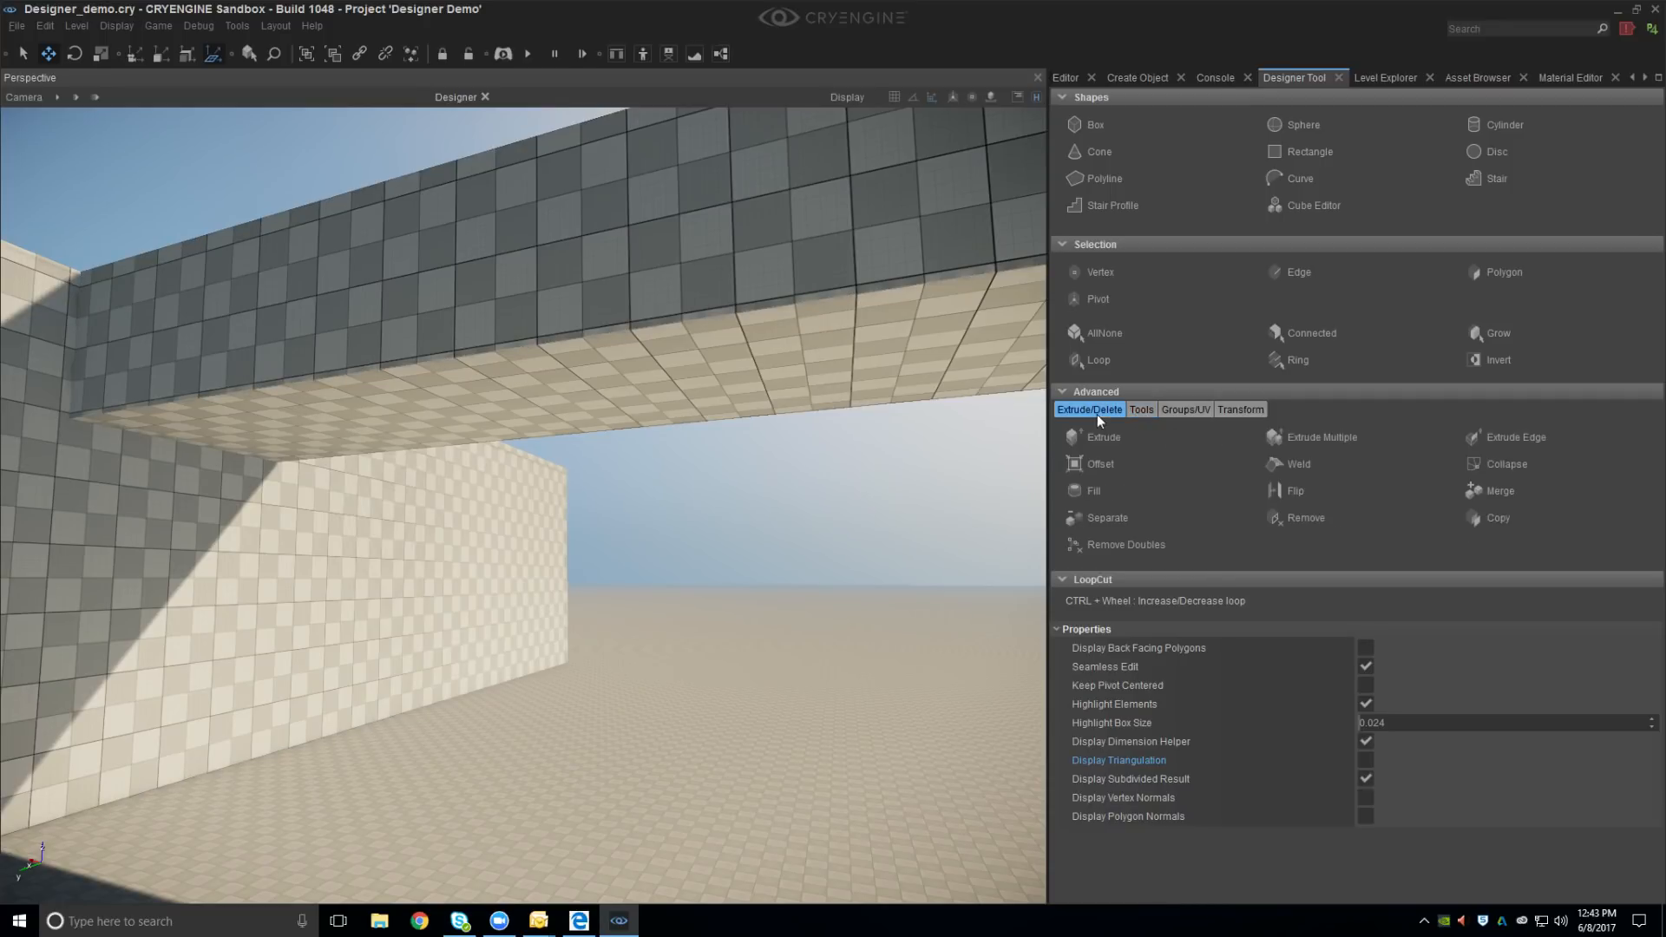
click(1114, 463)
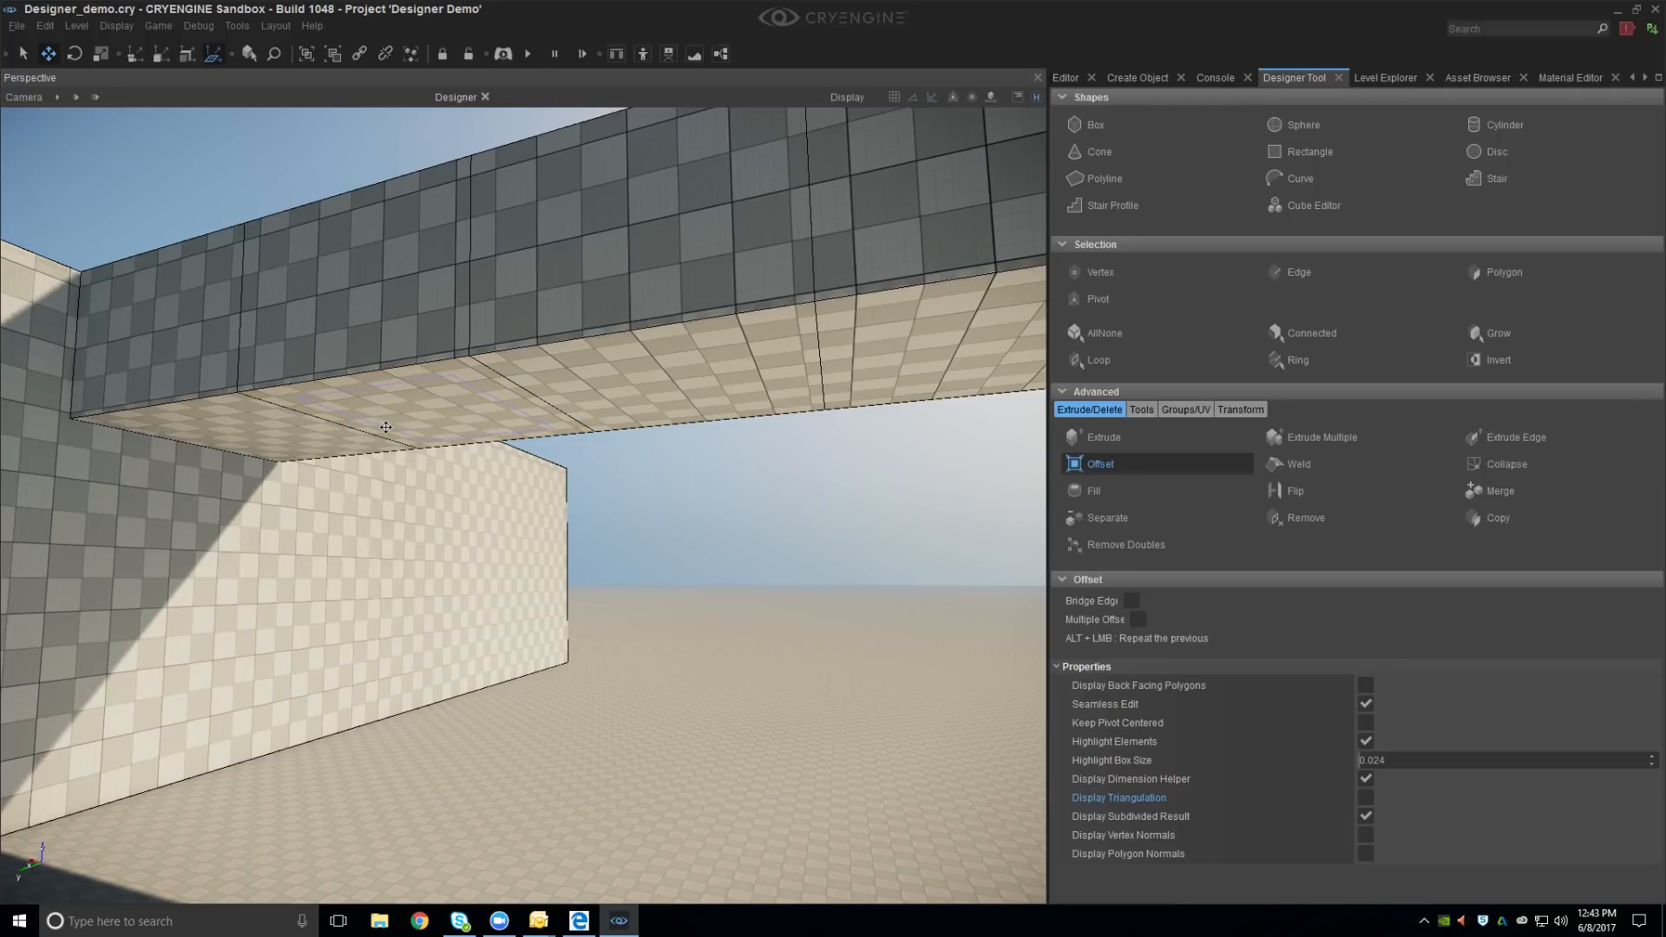
click(386, 426)
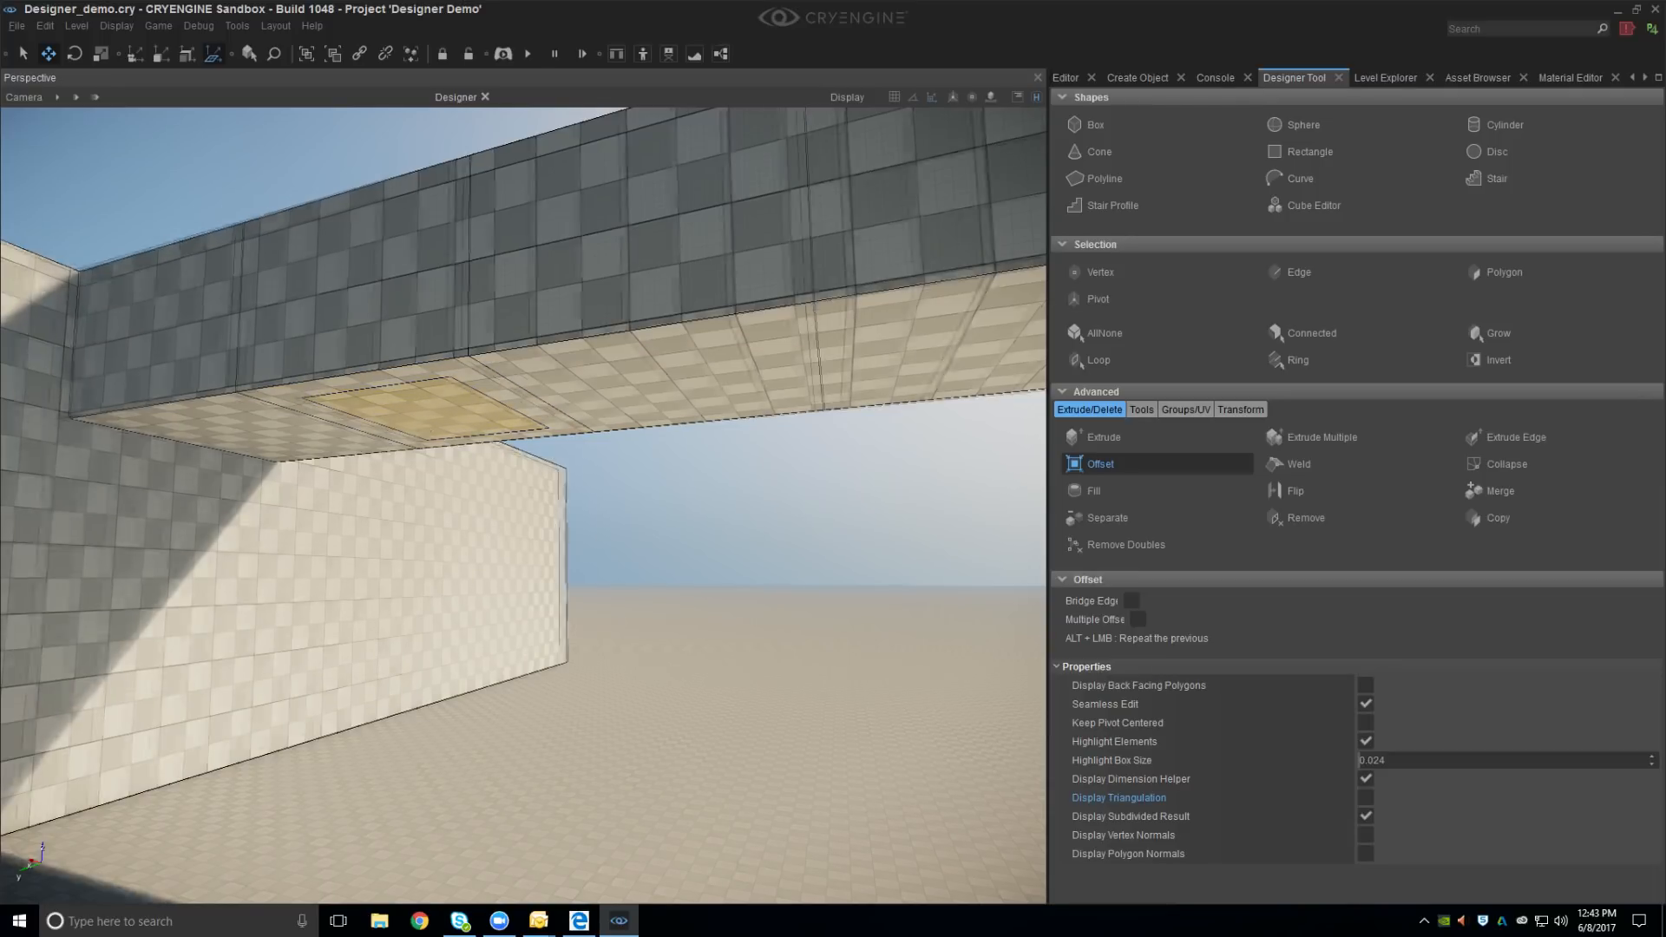
Offset another underside panel inward, two panels farther along the bridge, skipping the panel between them
right_drag(386, 426, 480, 439)
right_drag(616, 413, 608, 429)
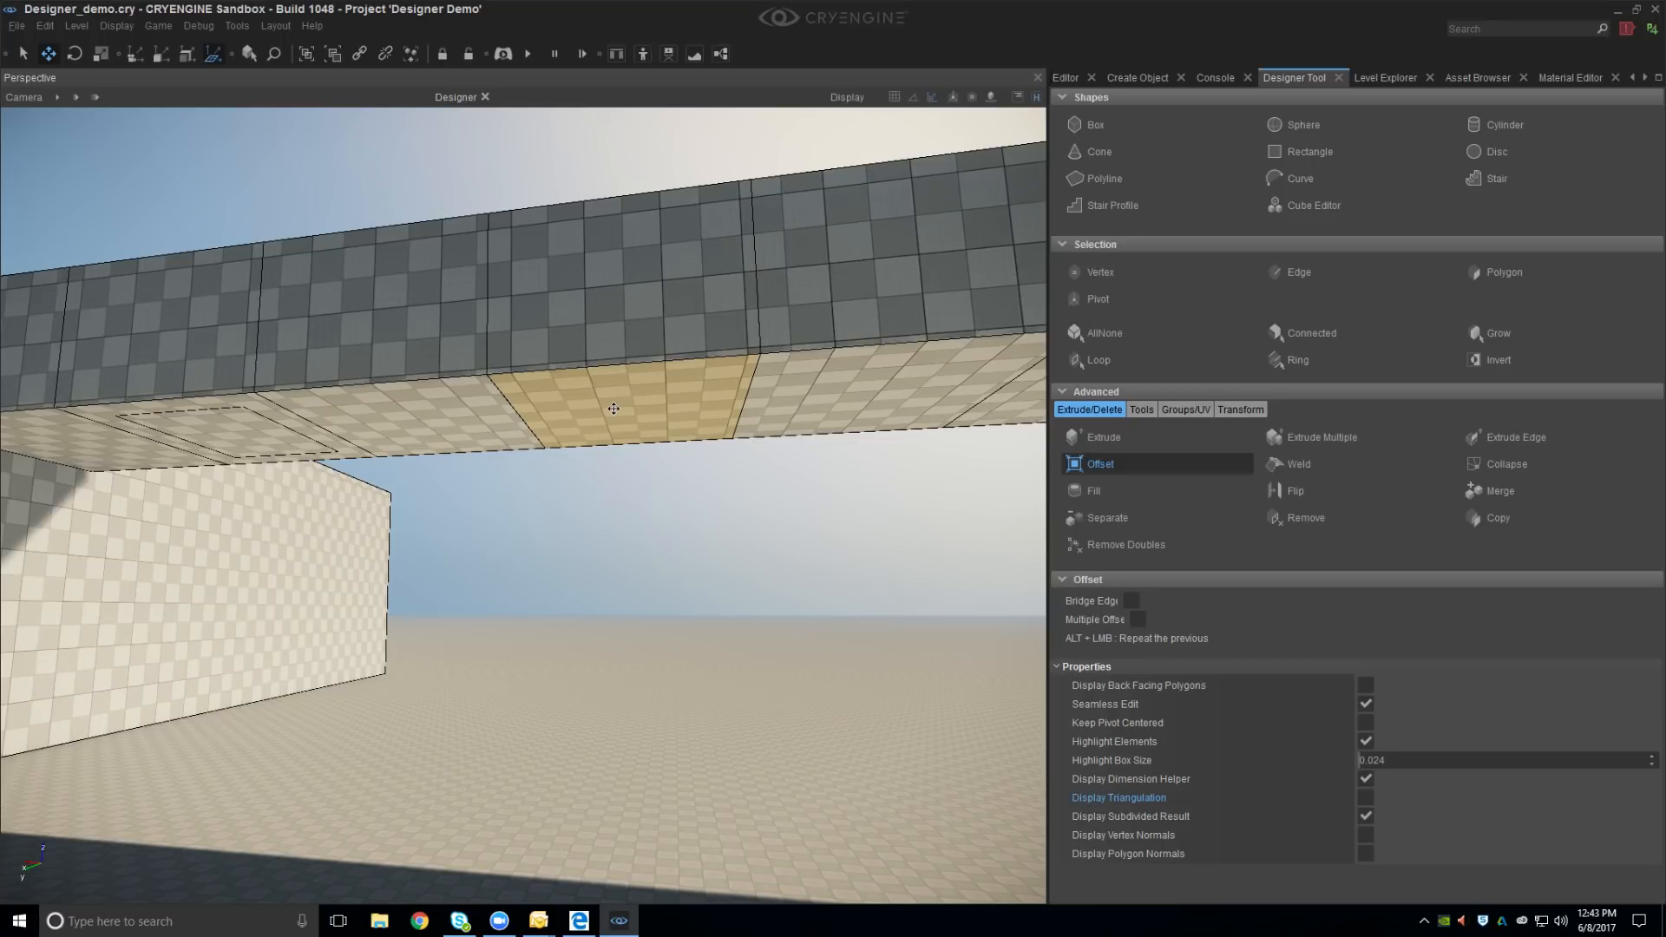
right_drag(605, 409, 513, 434)
click(512, 434)
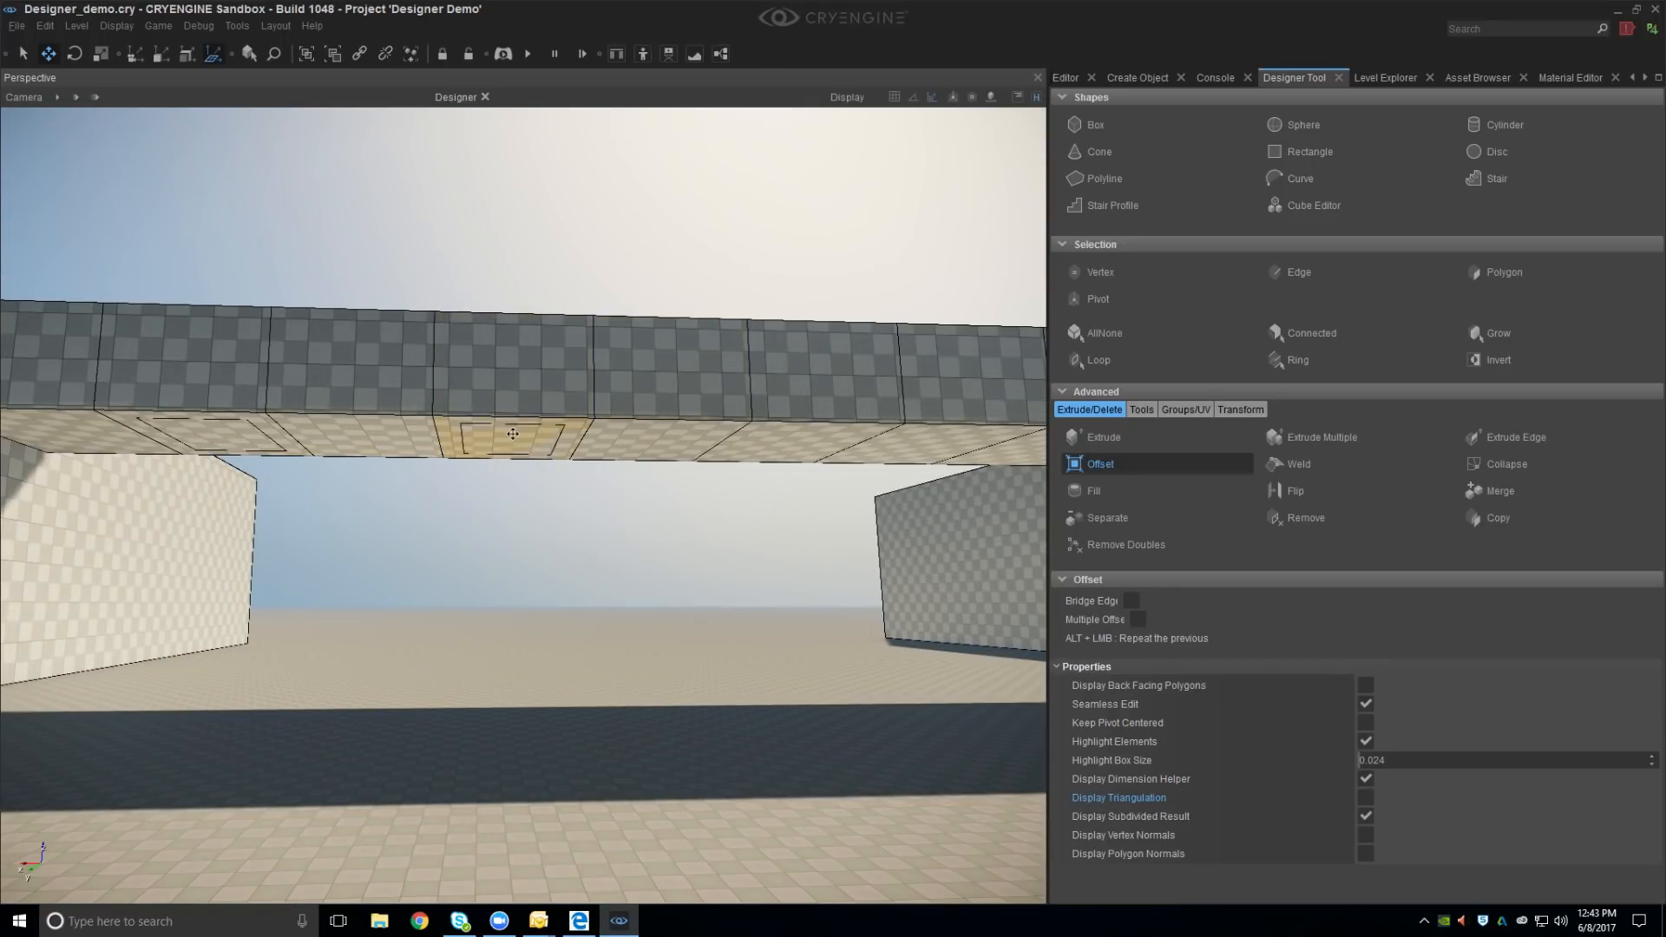
middle_drag(768, 444, 605, 453)
scroll(283, 467, down, 5)
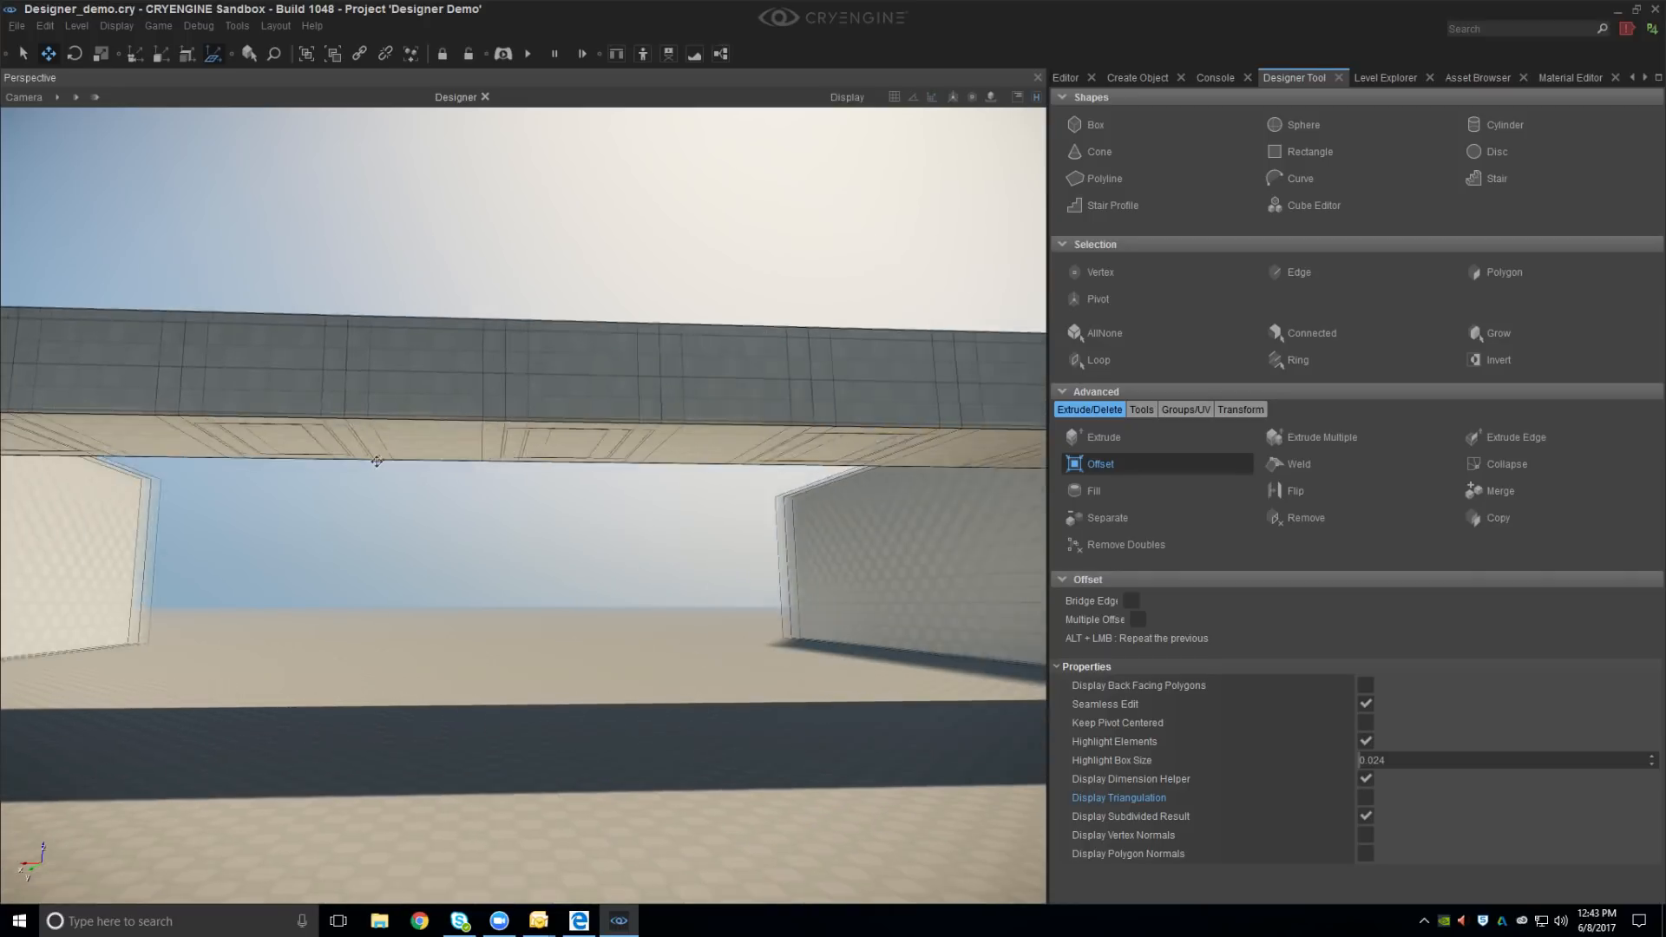
Select the edge loop around the bridge nearest the second box and delete it
click(1141, 410)
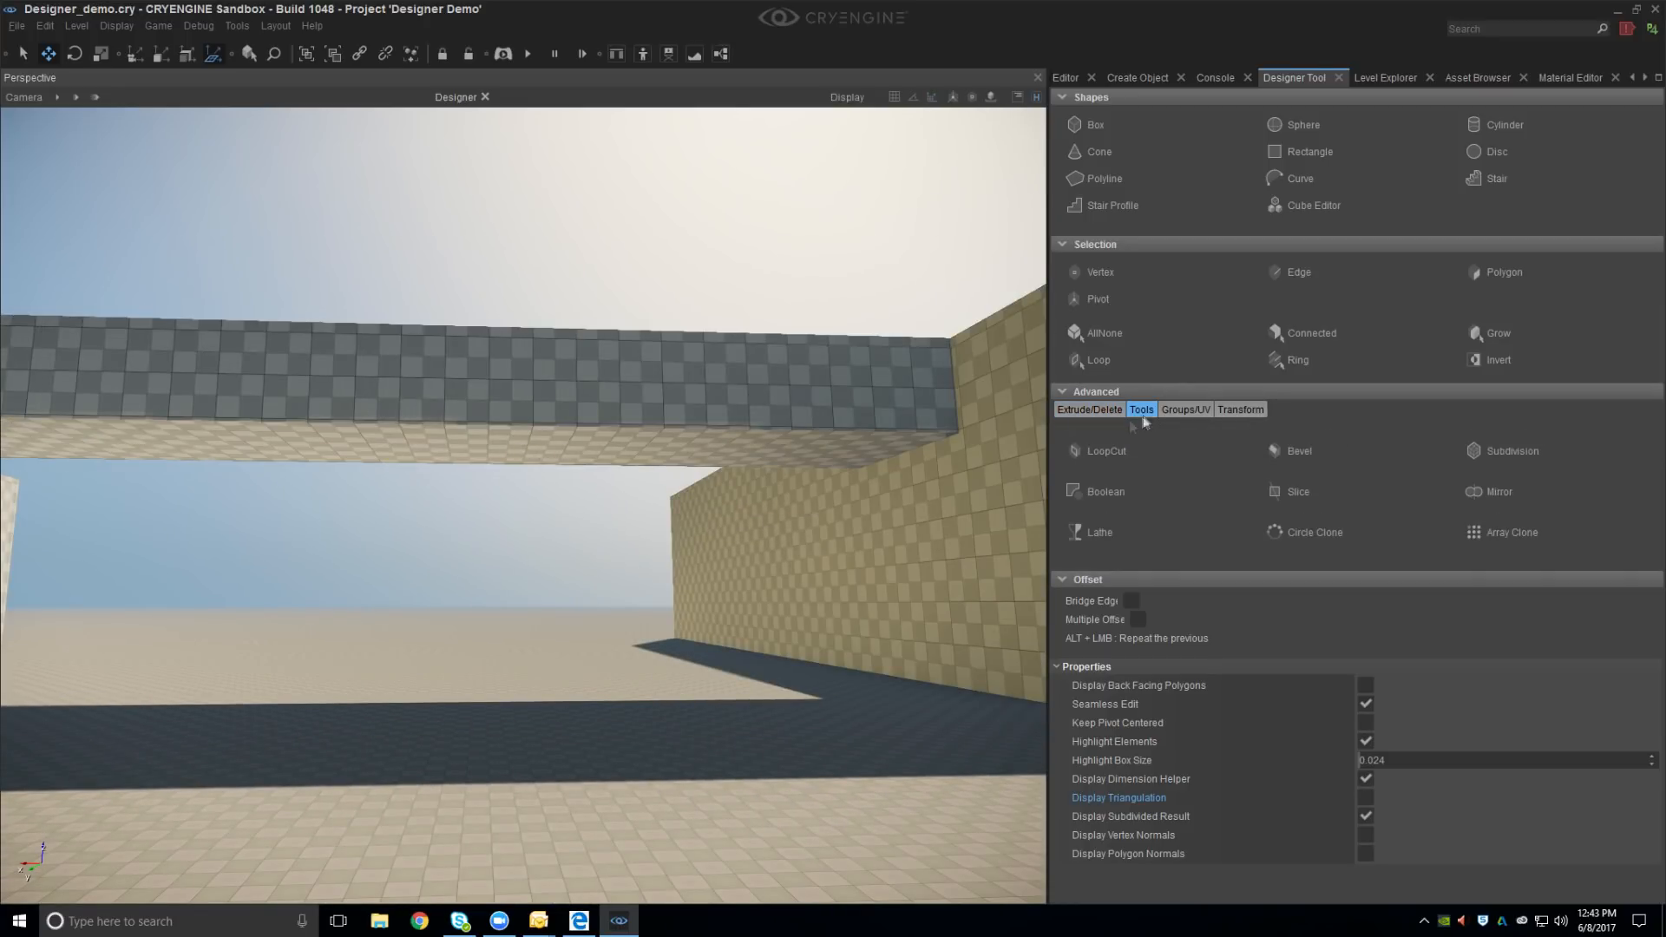
click(1299, 272)
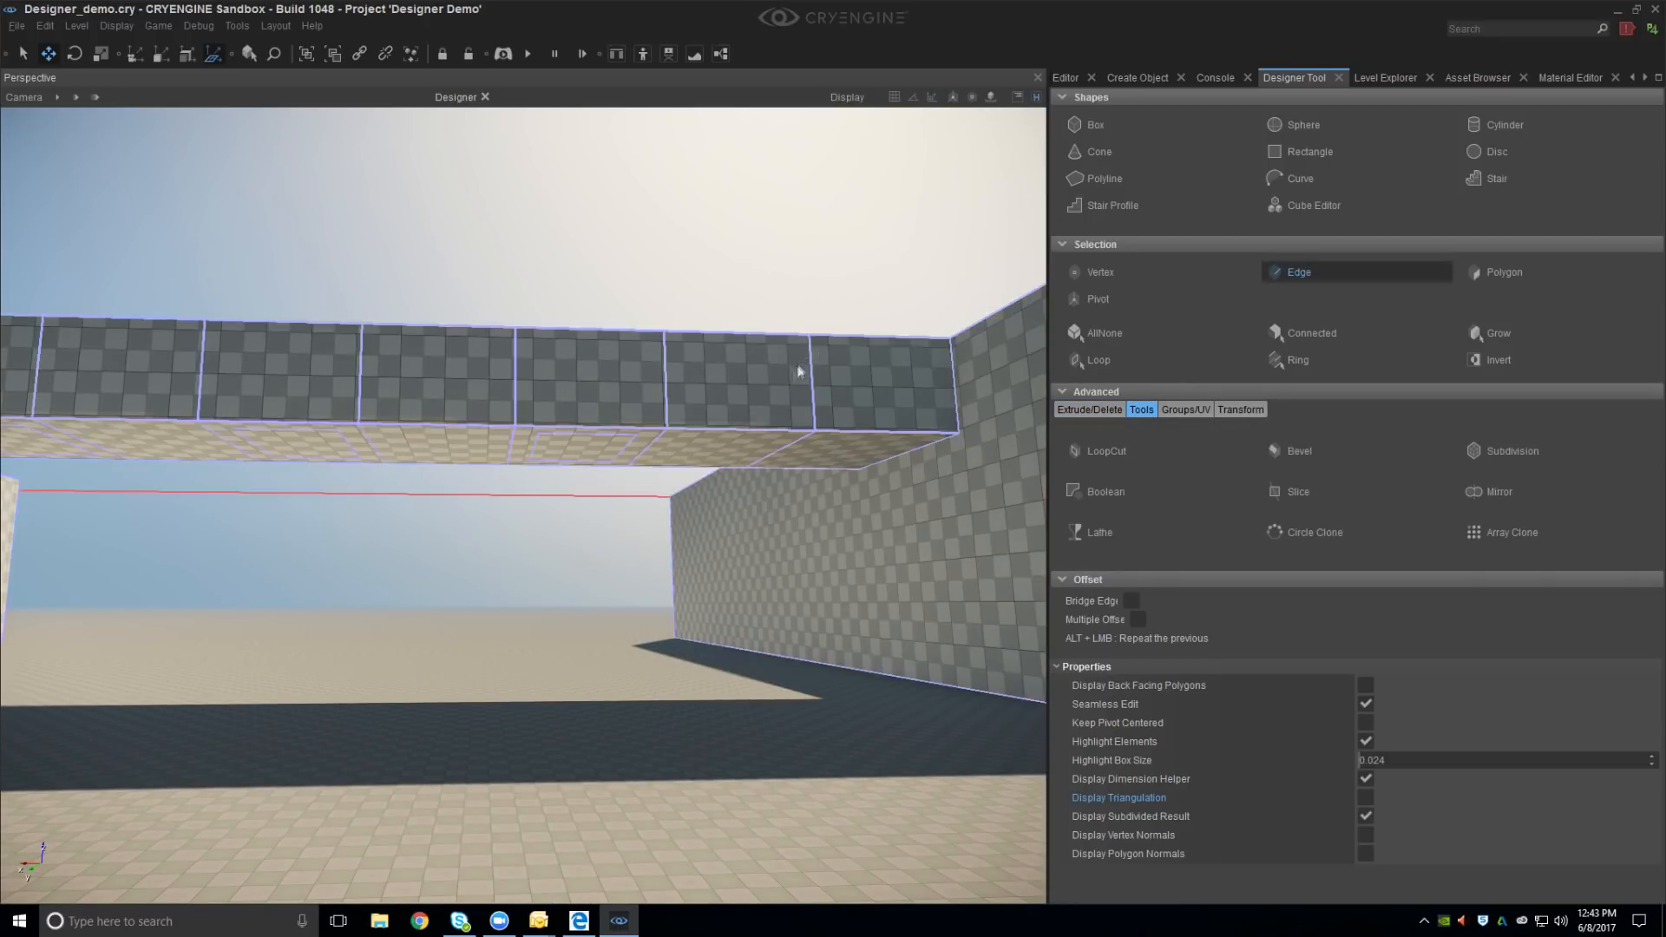
click(809, 379)
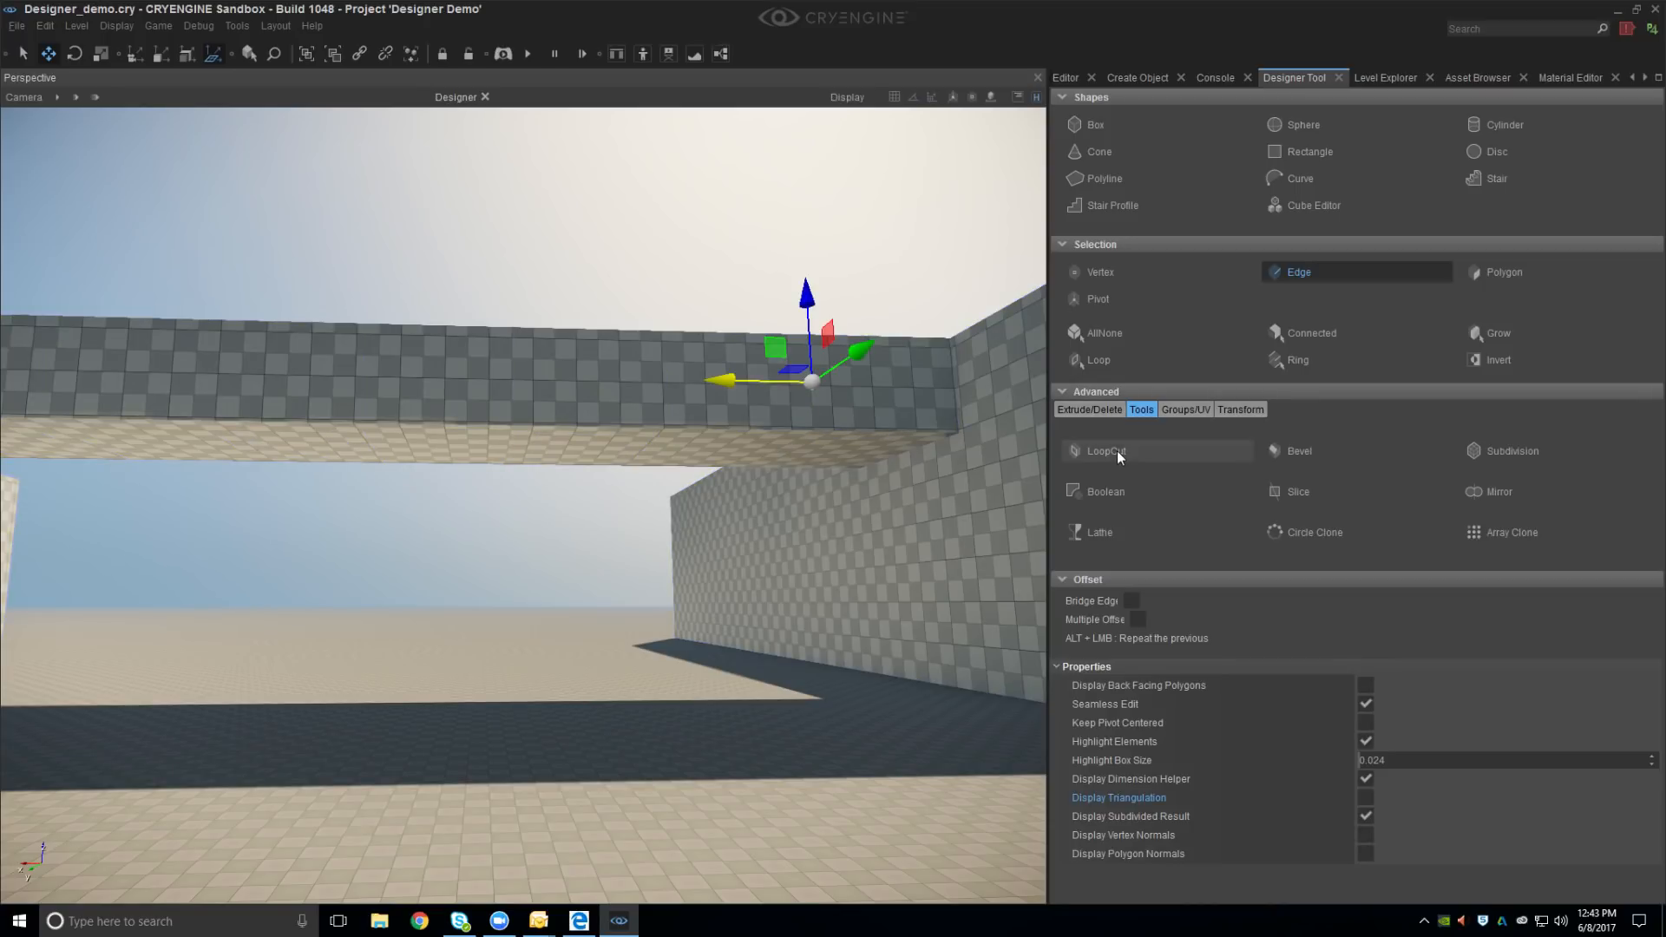
click(1098, 361)
right_drag(720, 486, 725, 487)
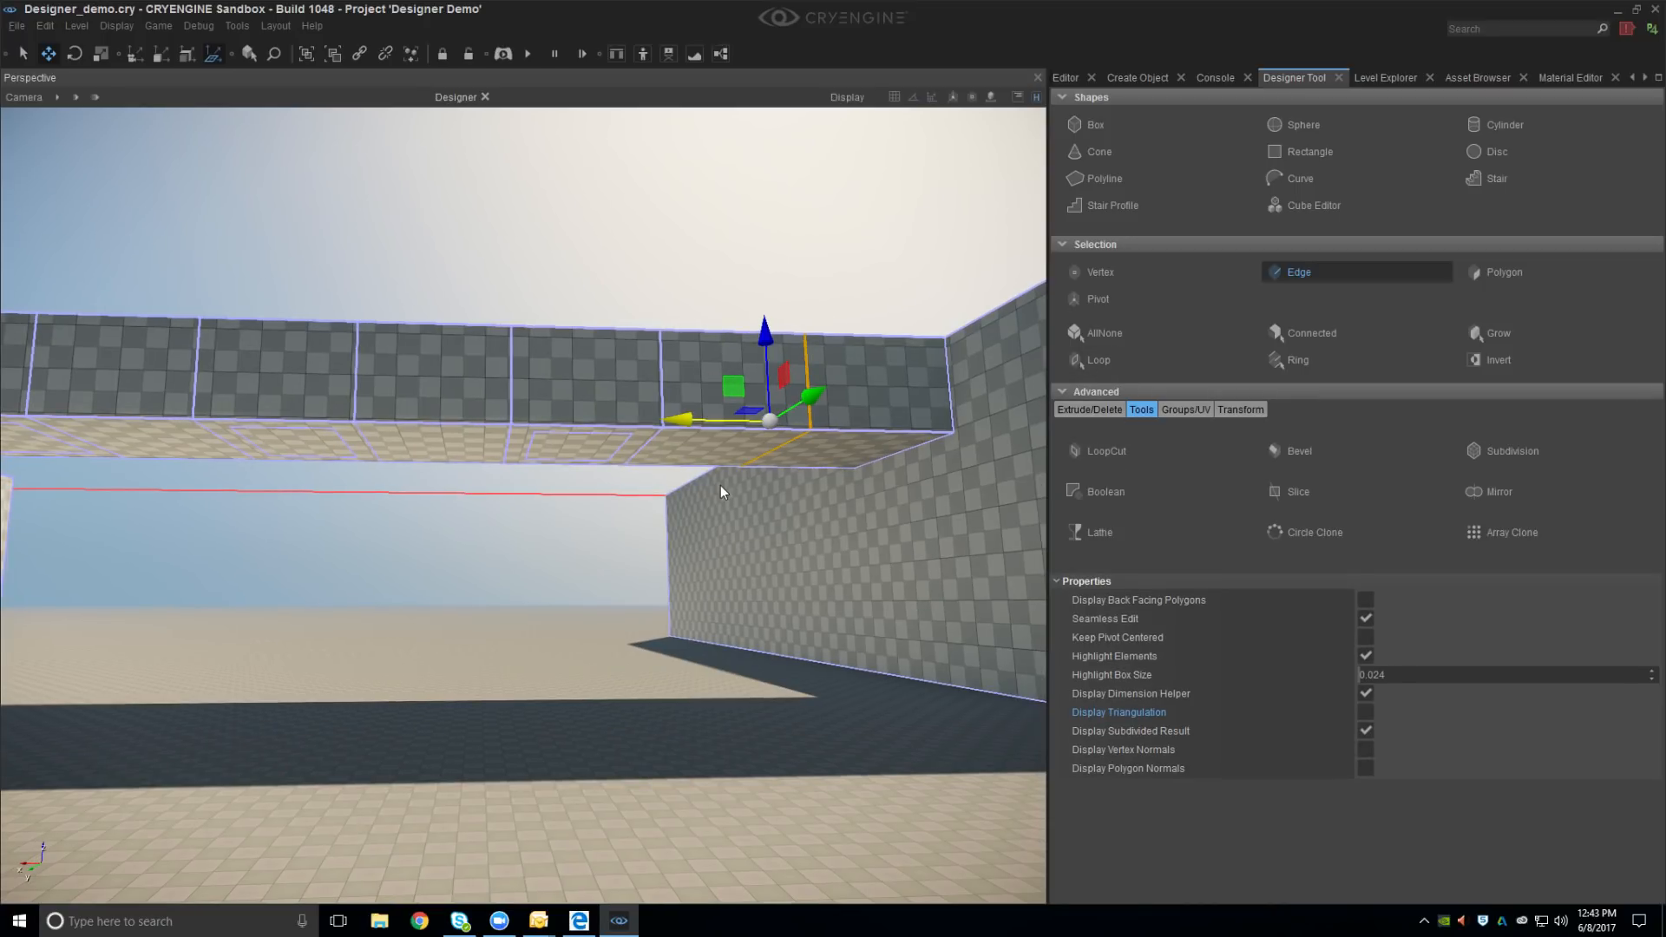
click(709, 486)
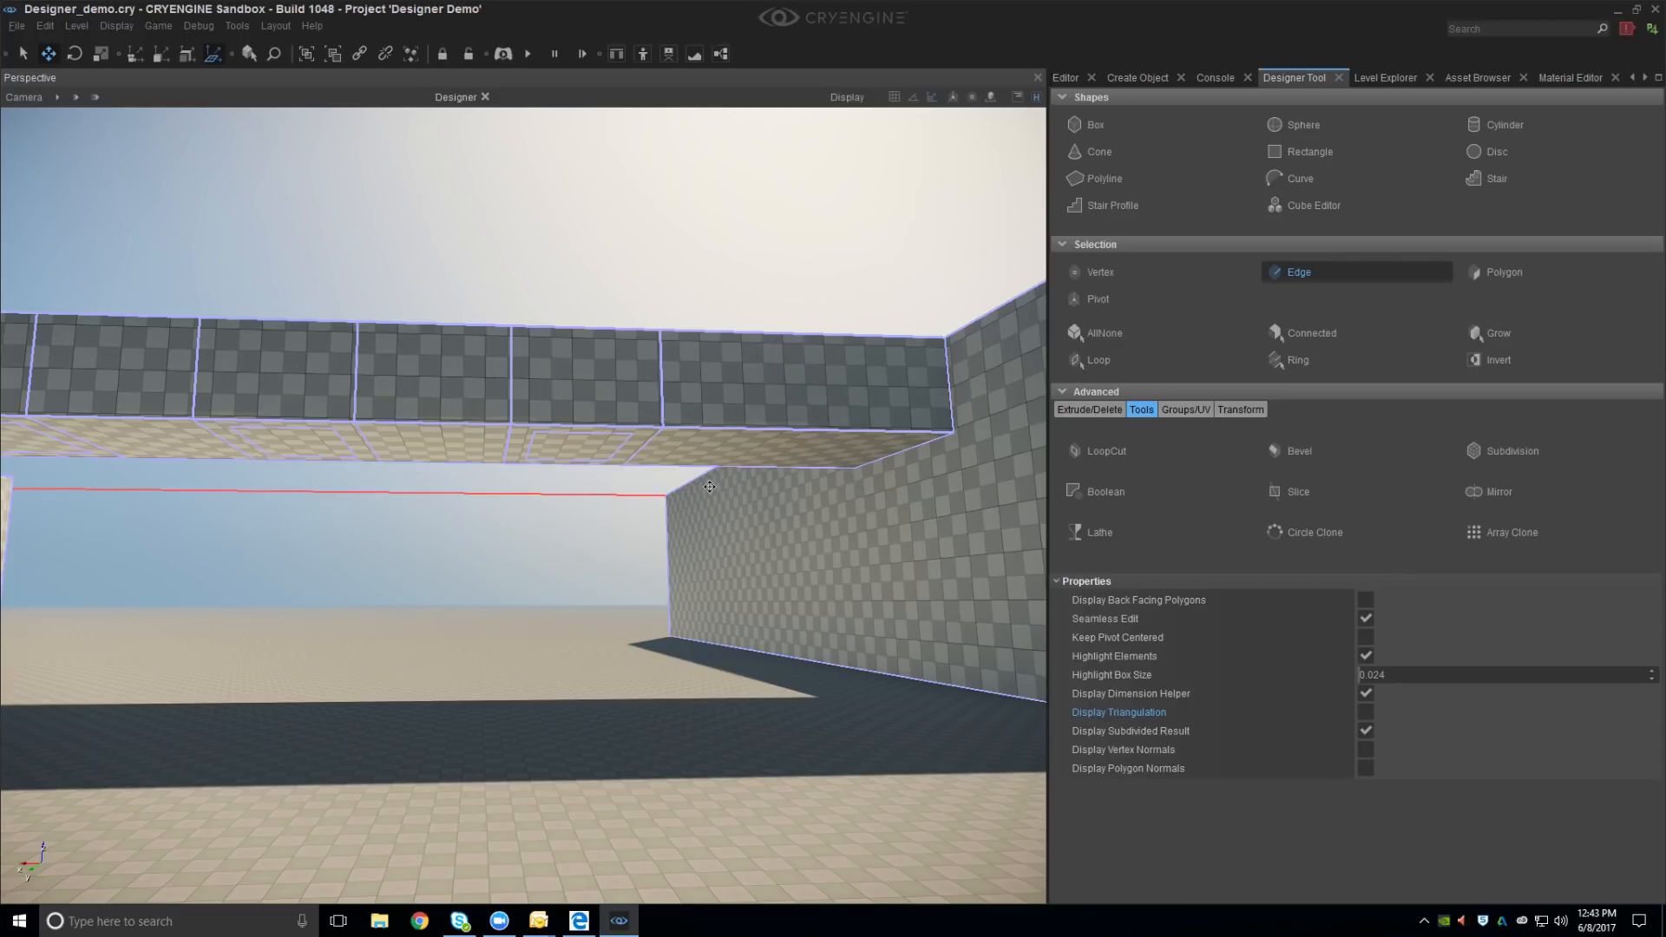
Select all vertices of the bridge's remaining cross loops and insets, and shift them along the bridge toward the second box
key(w)
right_drag(743, 459, 712, 486)
click(1111, 276)
key(s)
right_drag(576, 545, 561, 545)
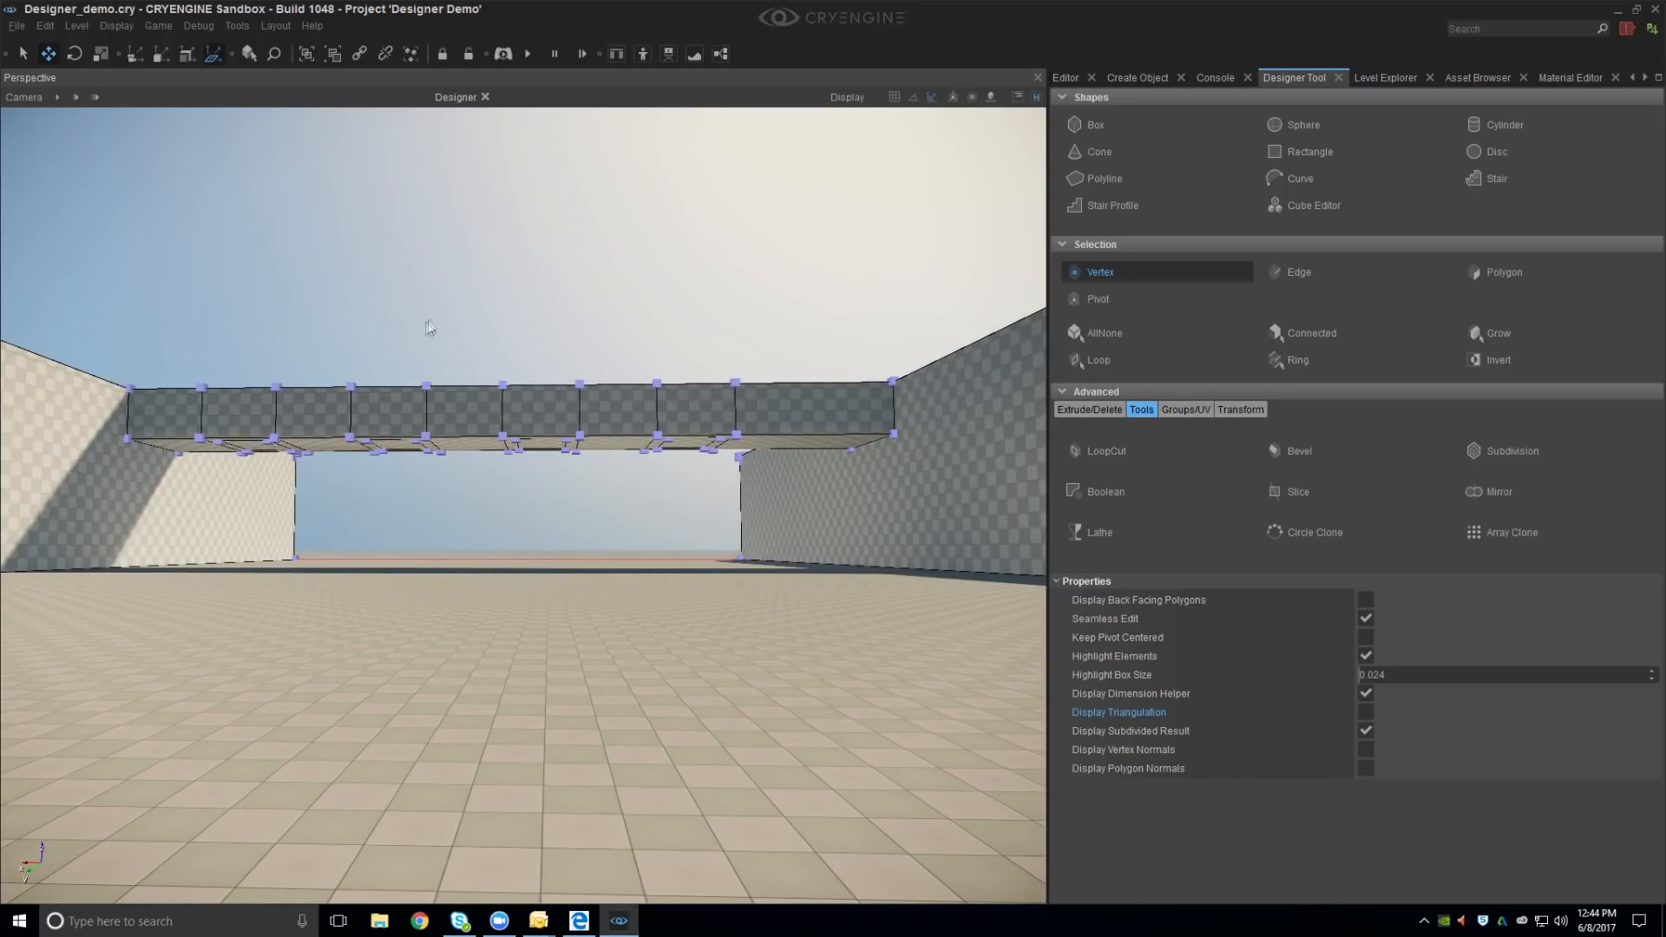
drag(731, 477, 730, 478)
key(d)
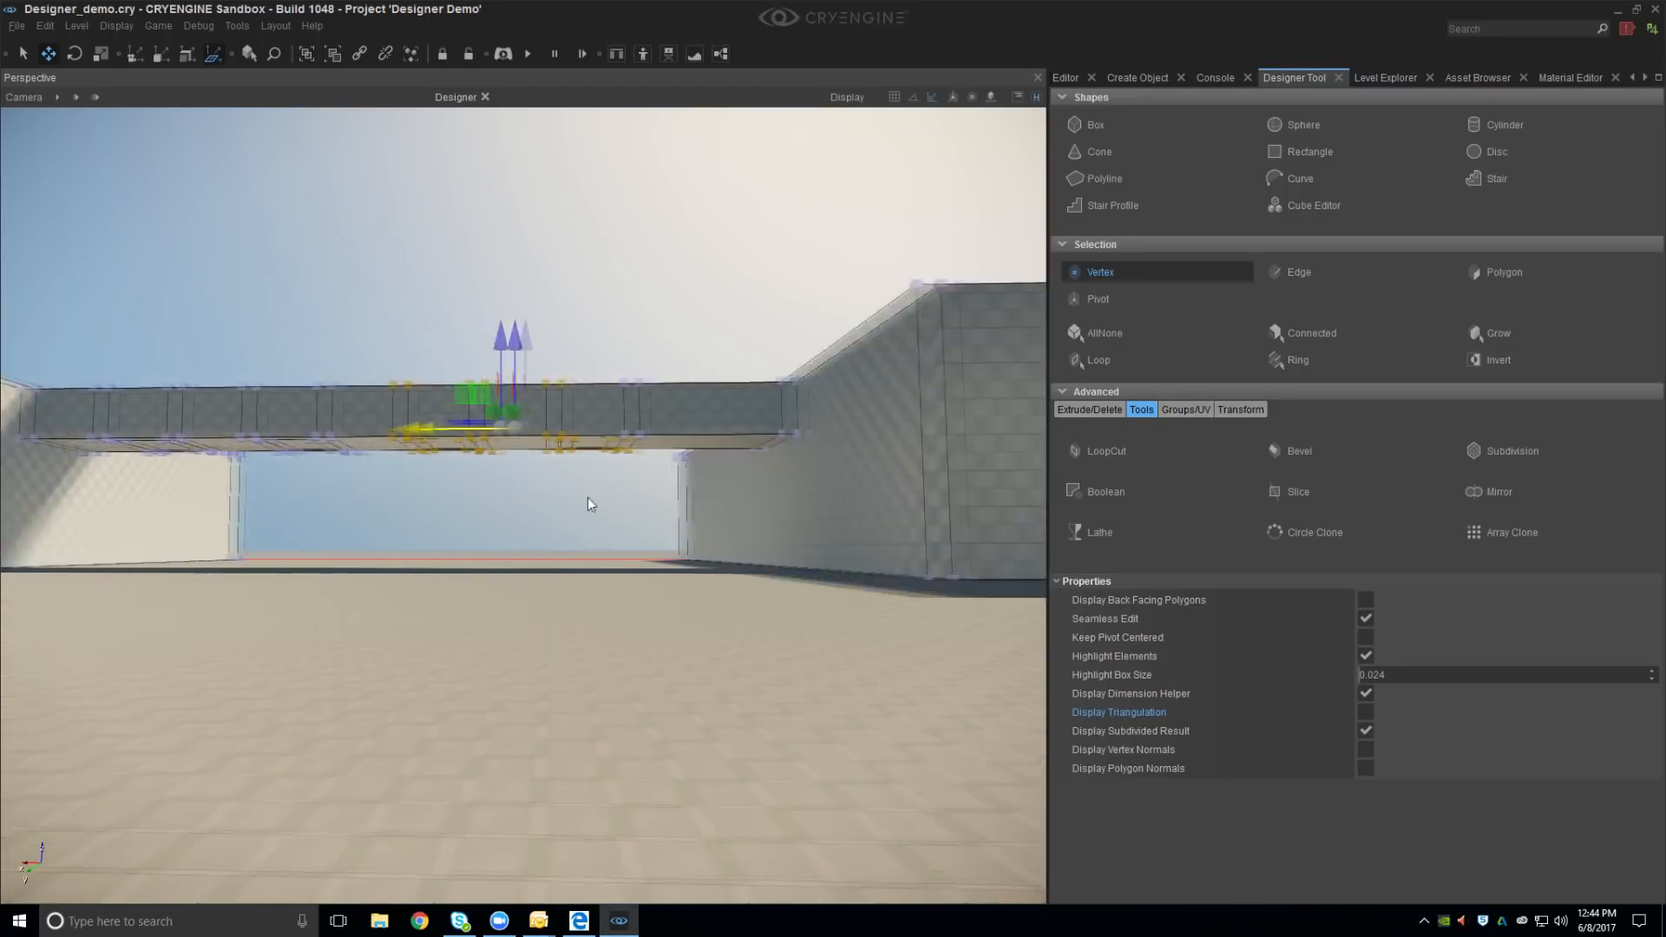
ctrl+drag(572, 312, 627, 502)
key(a)
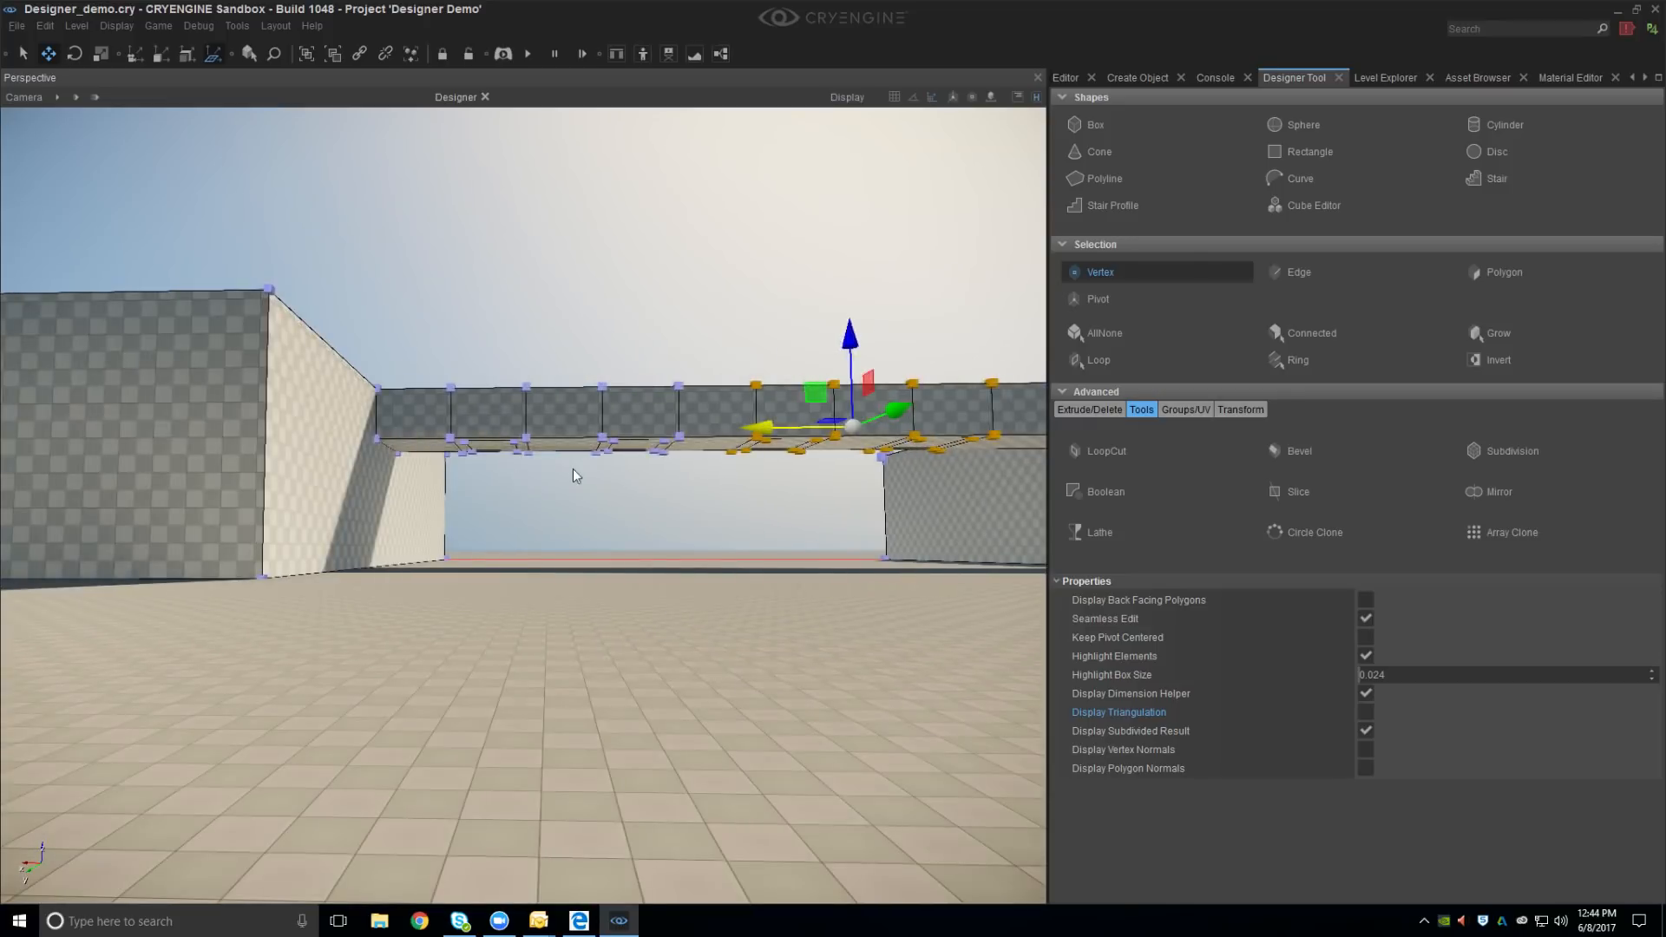
drag(560, 347, 898, 471)
key(d)
drag(550, 430, 581, 434)
key(d)
drag(438, 428, 441, 429)
Extrude the first inset panel on the bridge's underside down to the ground as a pillar
right_drag(441, 429, 466, 474)
key(w)
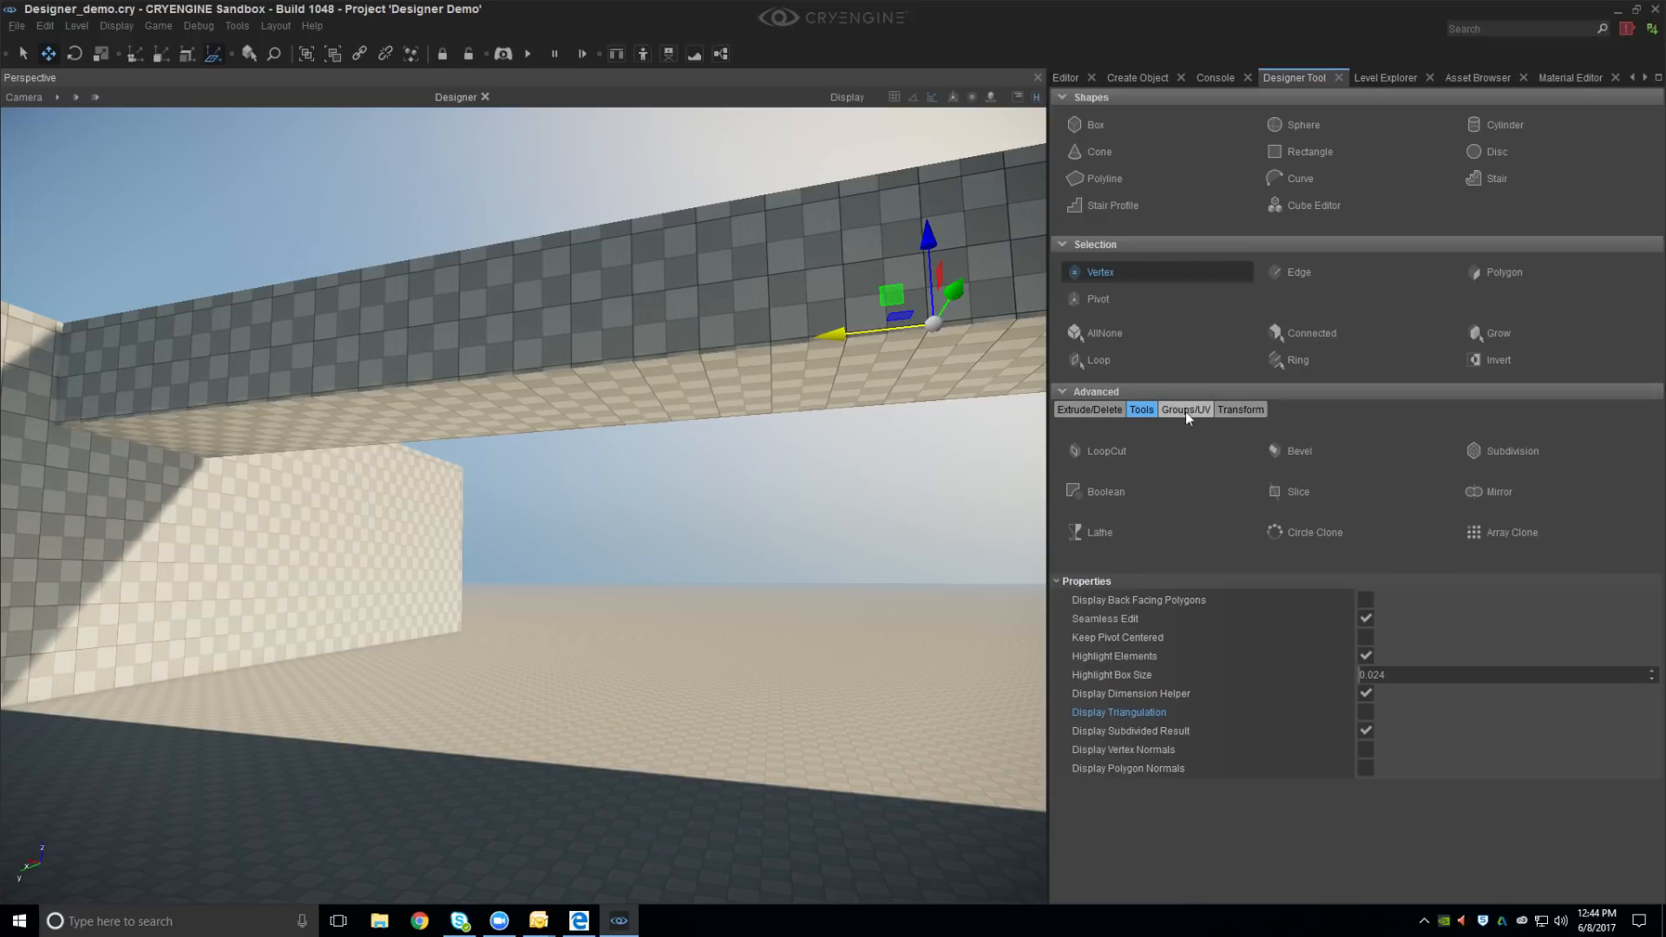
click(1118, 411)
click(1119, 436)
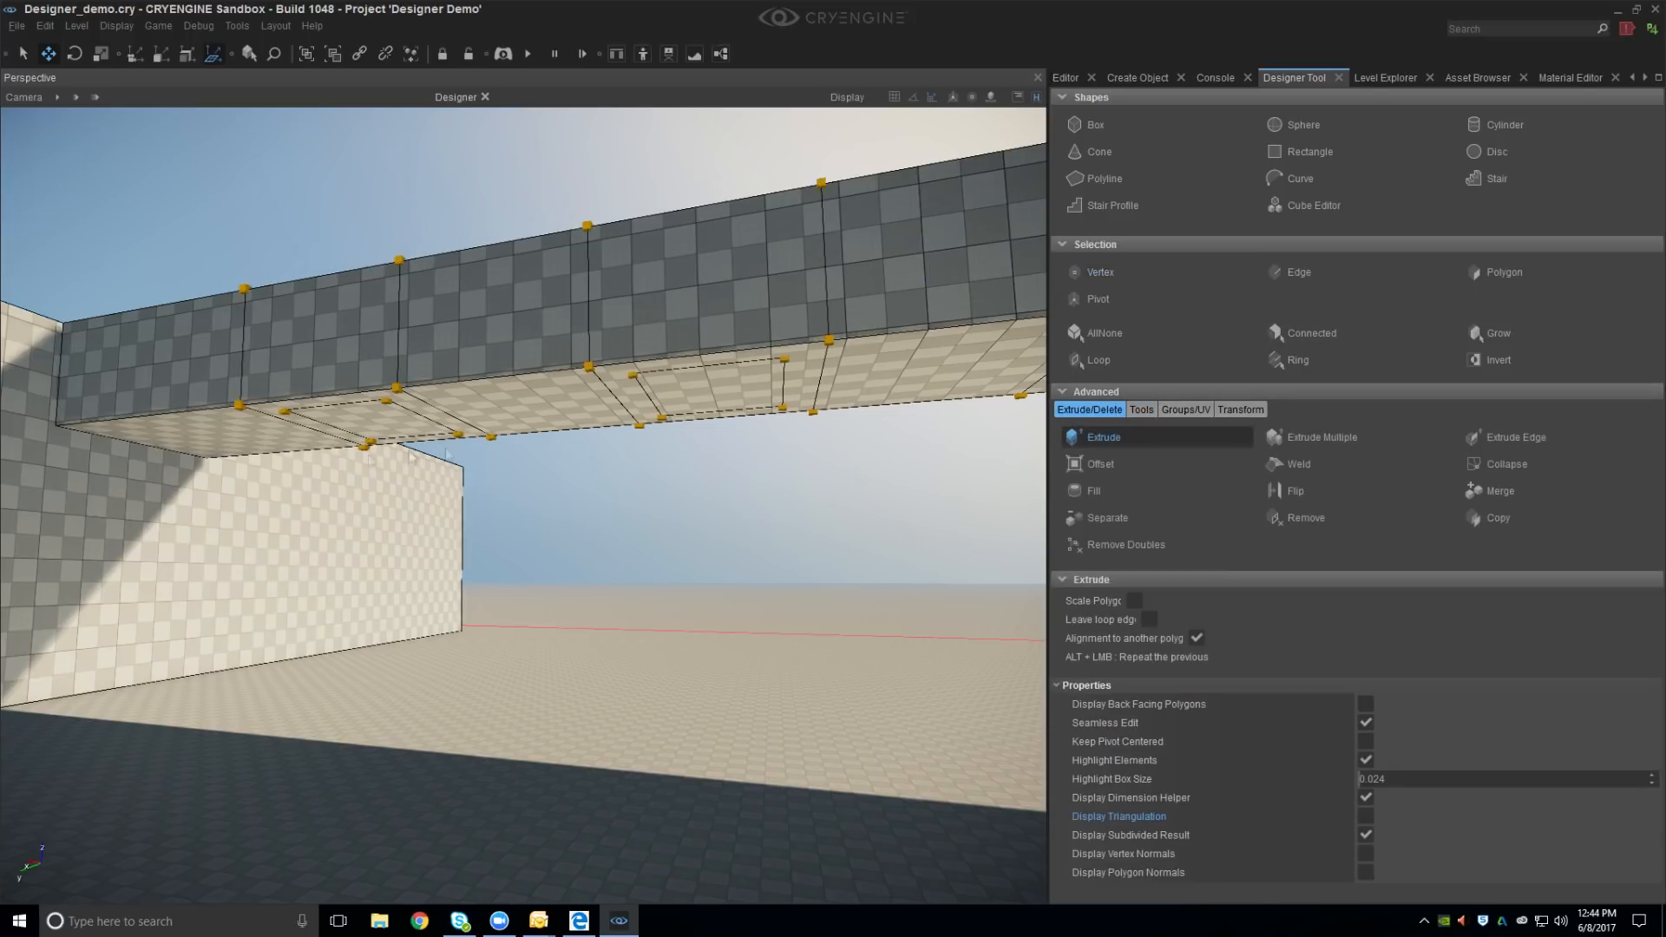
drag(368, 425, 380, 705)
drag(727, 397, 697, 630)
key(ctrl+z)
alt+click(700, 390)
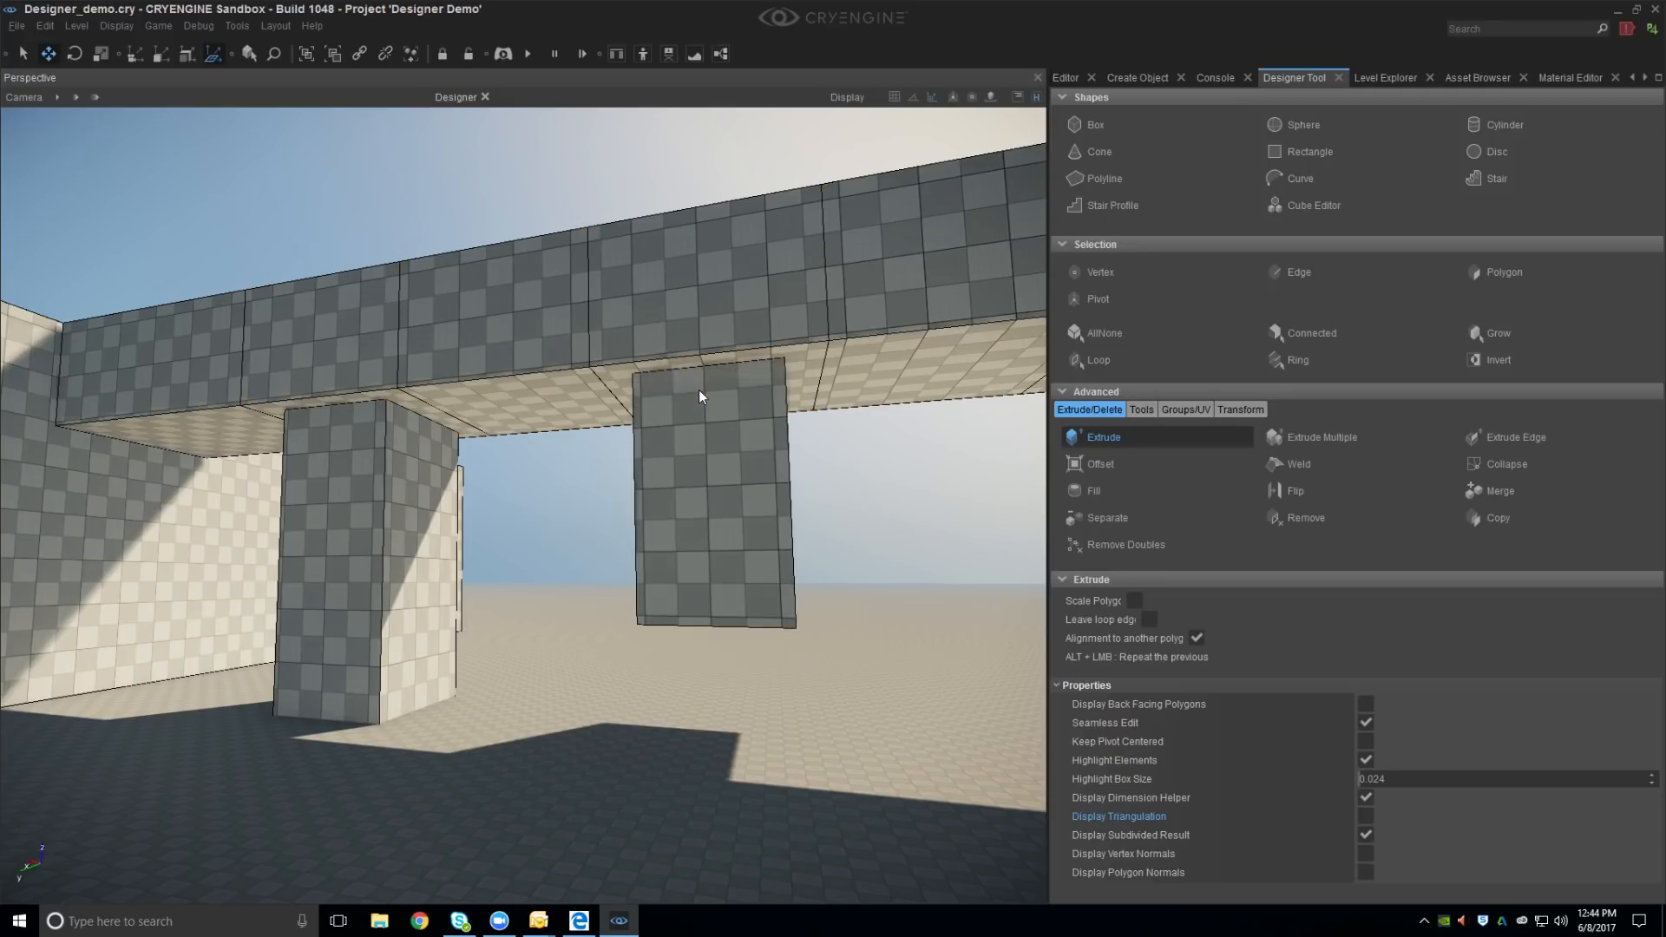
key(ctrl+z)
Extrude the next inset underside panel down to the ground and repeat that extrusion on the remaining inset to form the other pillars
drag(708, 397, 700, 727)
right_drag(700, 728, 589, 456)
key(d)
alt+click(589, 457)
right_drag(556, 573, 555, 573)
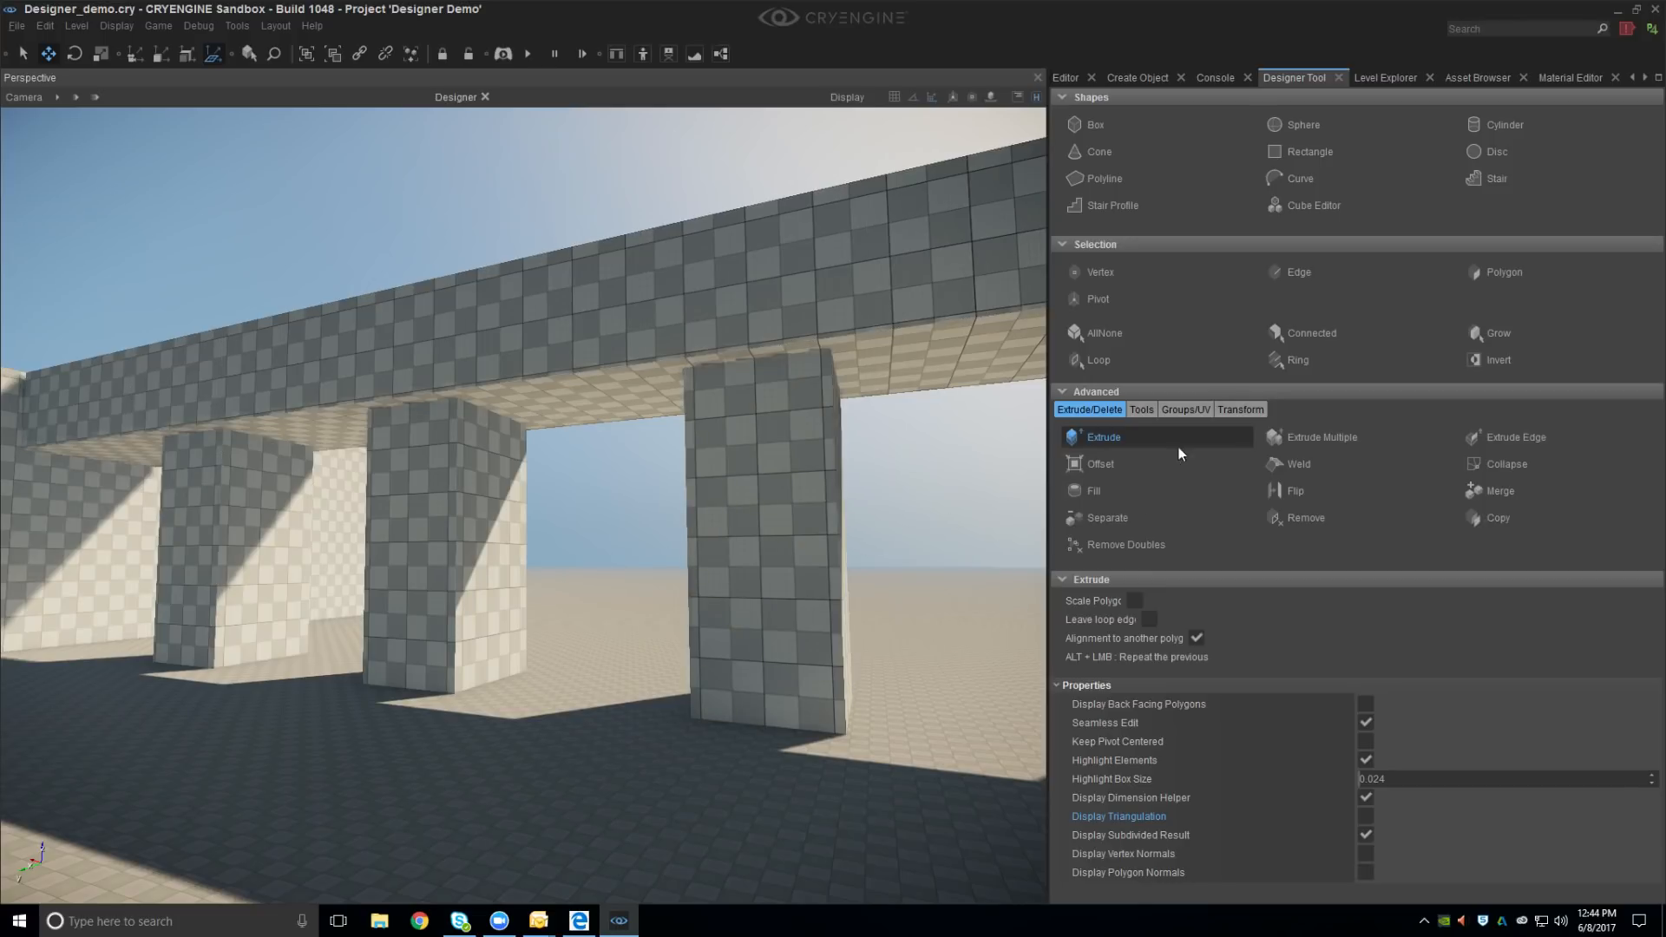
mouse_move(511, 598)
right_down()
mouse_move(502, 621)
mouse_move(531, 607)
right_up()
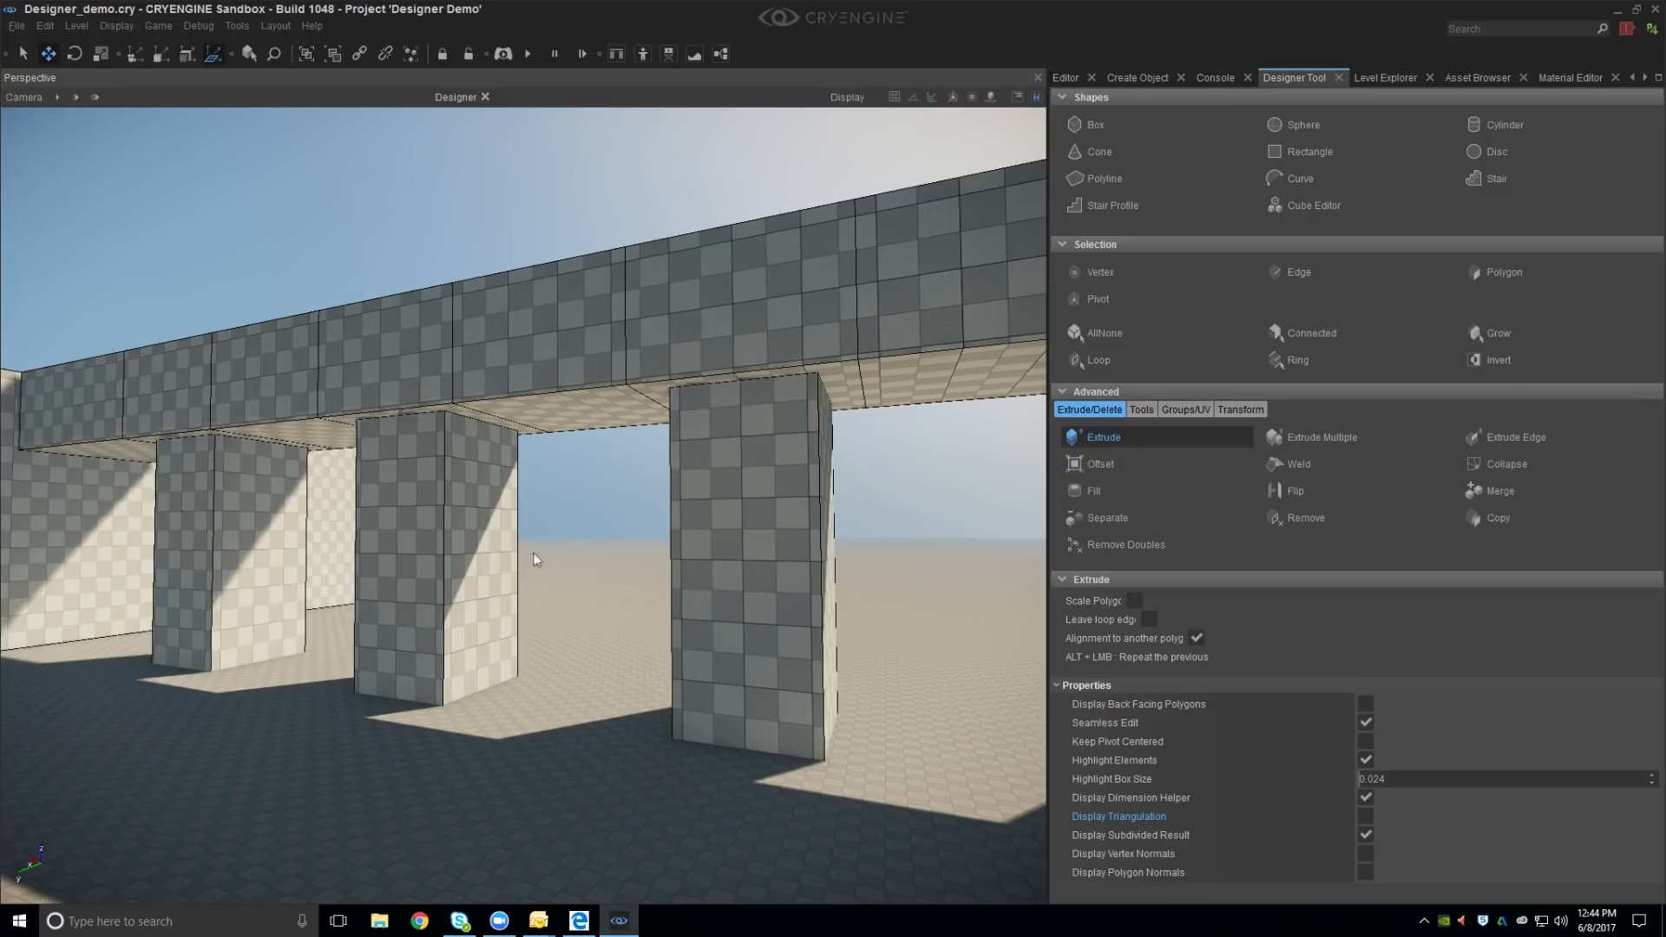
mouse_move(495, 566)
right_down()
mouse_move(677, 580)
mouse_move(479, 570)
right_up()
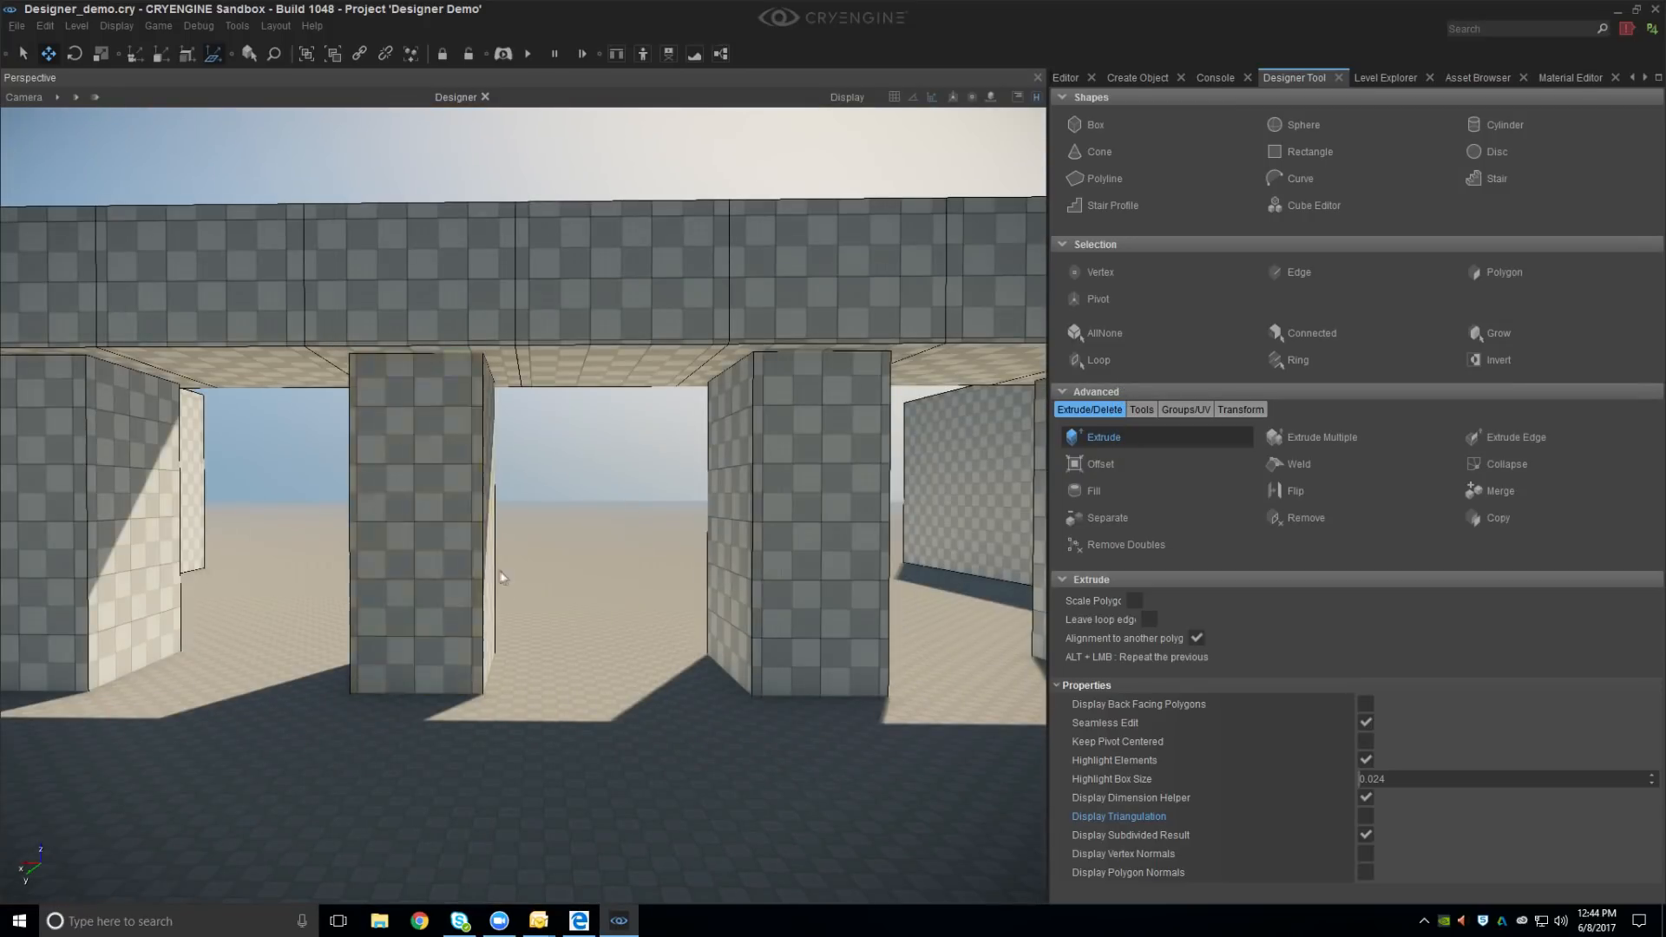
middle_drag(501, 576, 501, 573)
scroll(502, 573, up, 3)
right_drag(501, 573, 501, 607)
scroll(501, 752, down, 2)
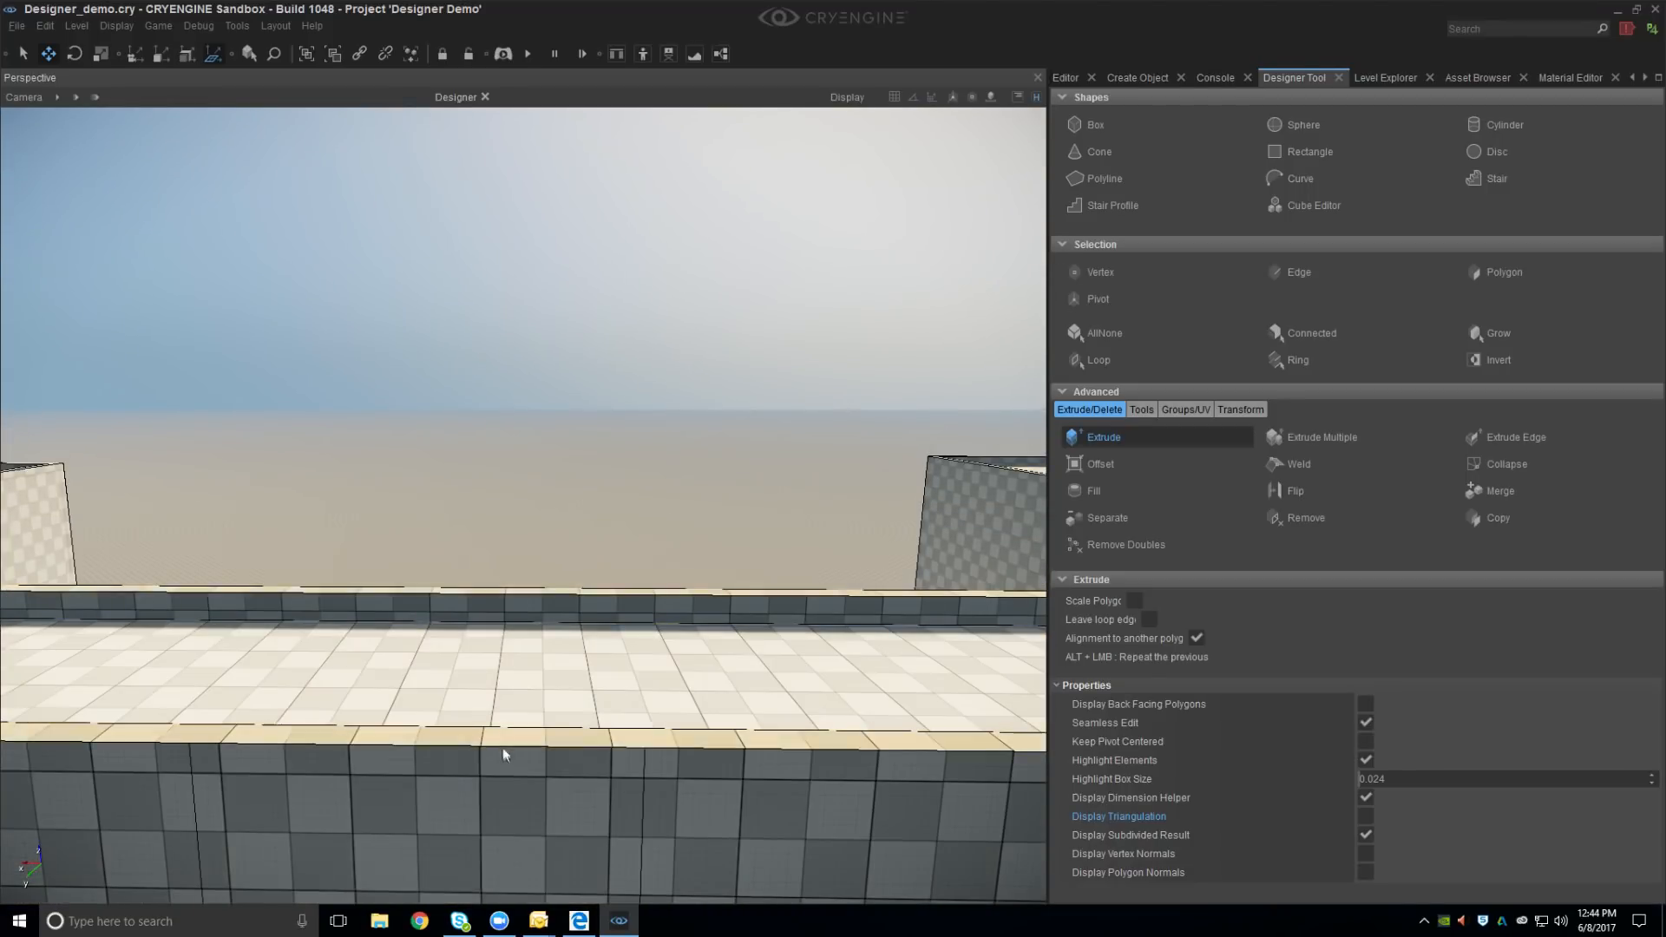
scroll(499, 740, down, 2)
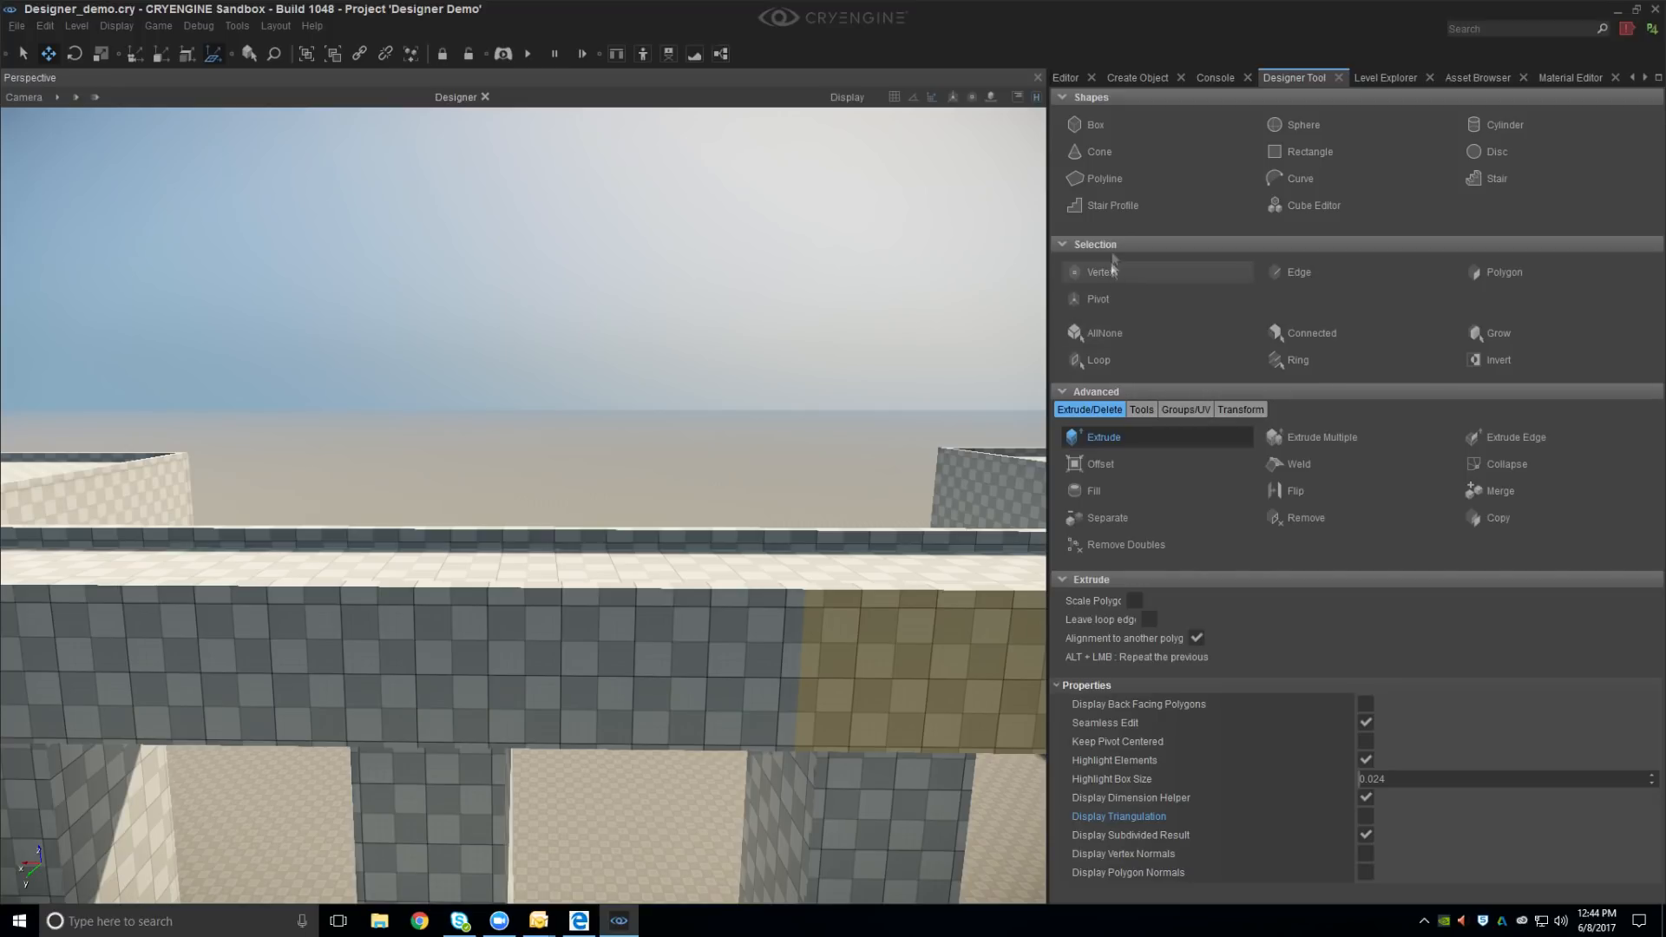
click(1106, 179)
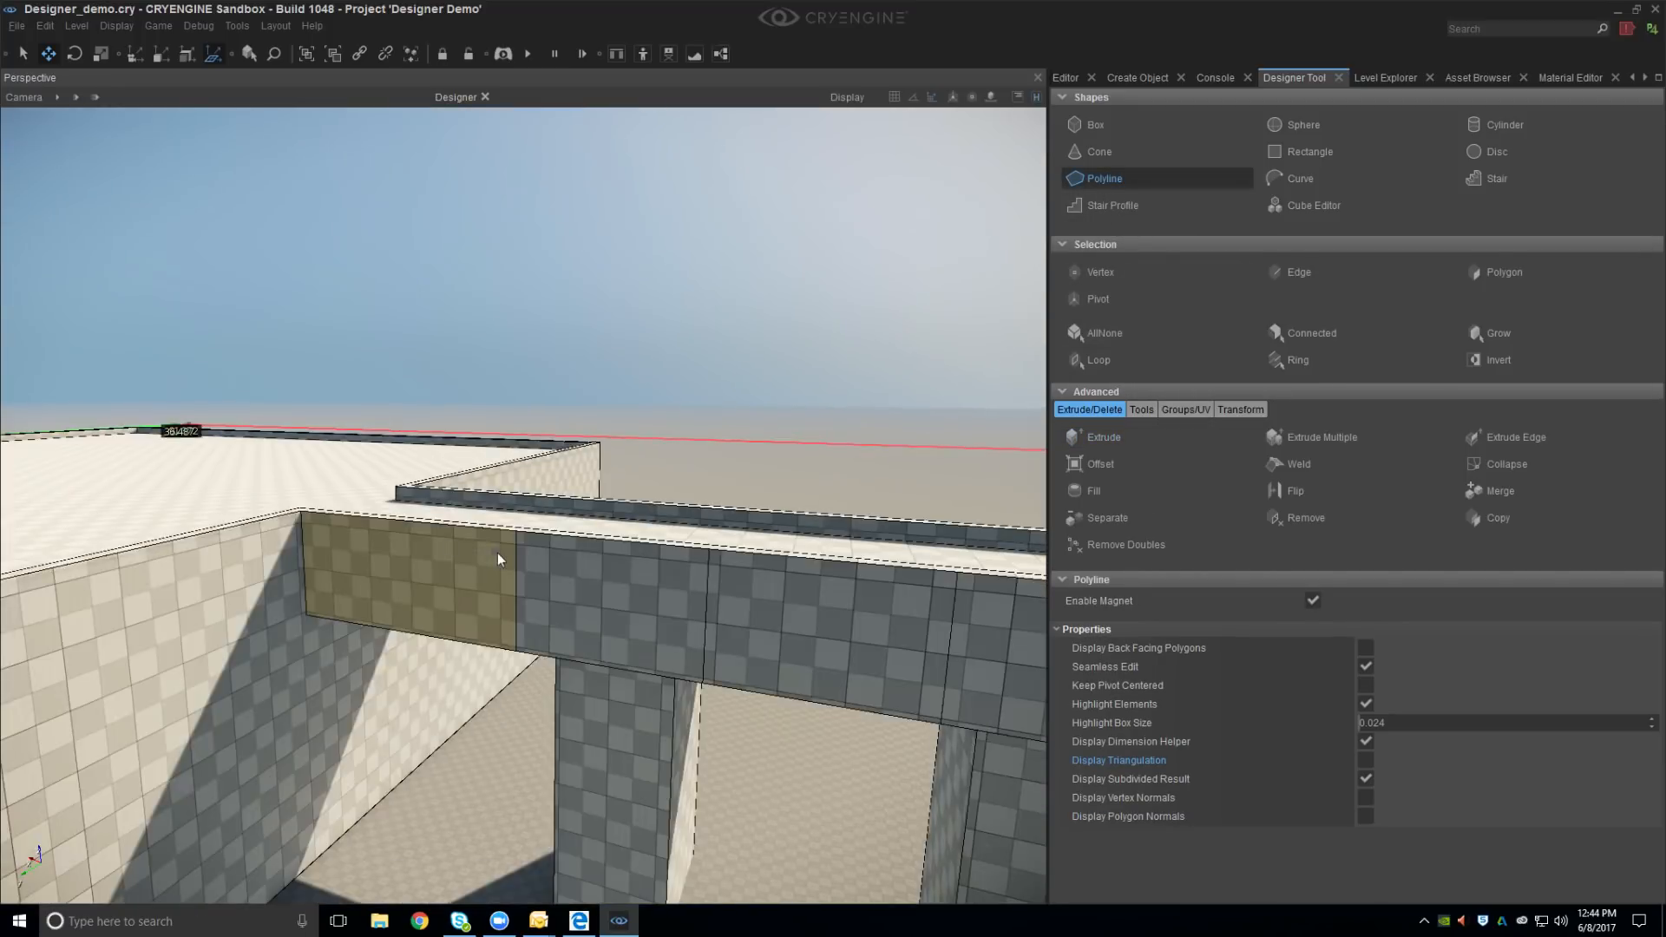
right_drag(498, 554, 555, 457)
click(523, 518)
click(477, 394)
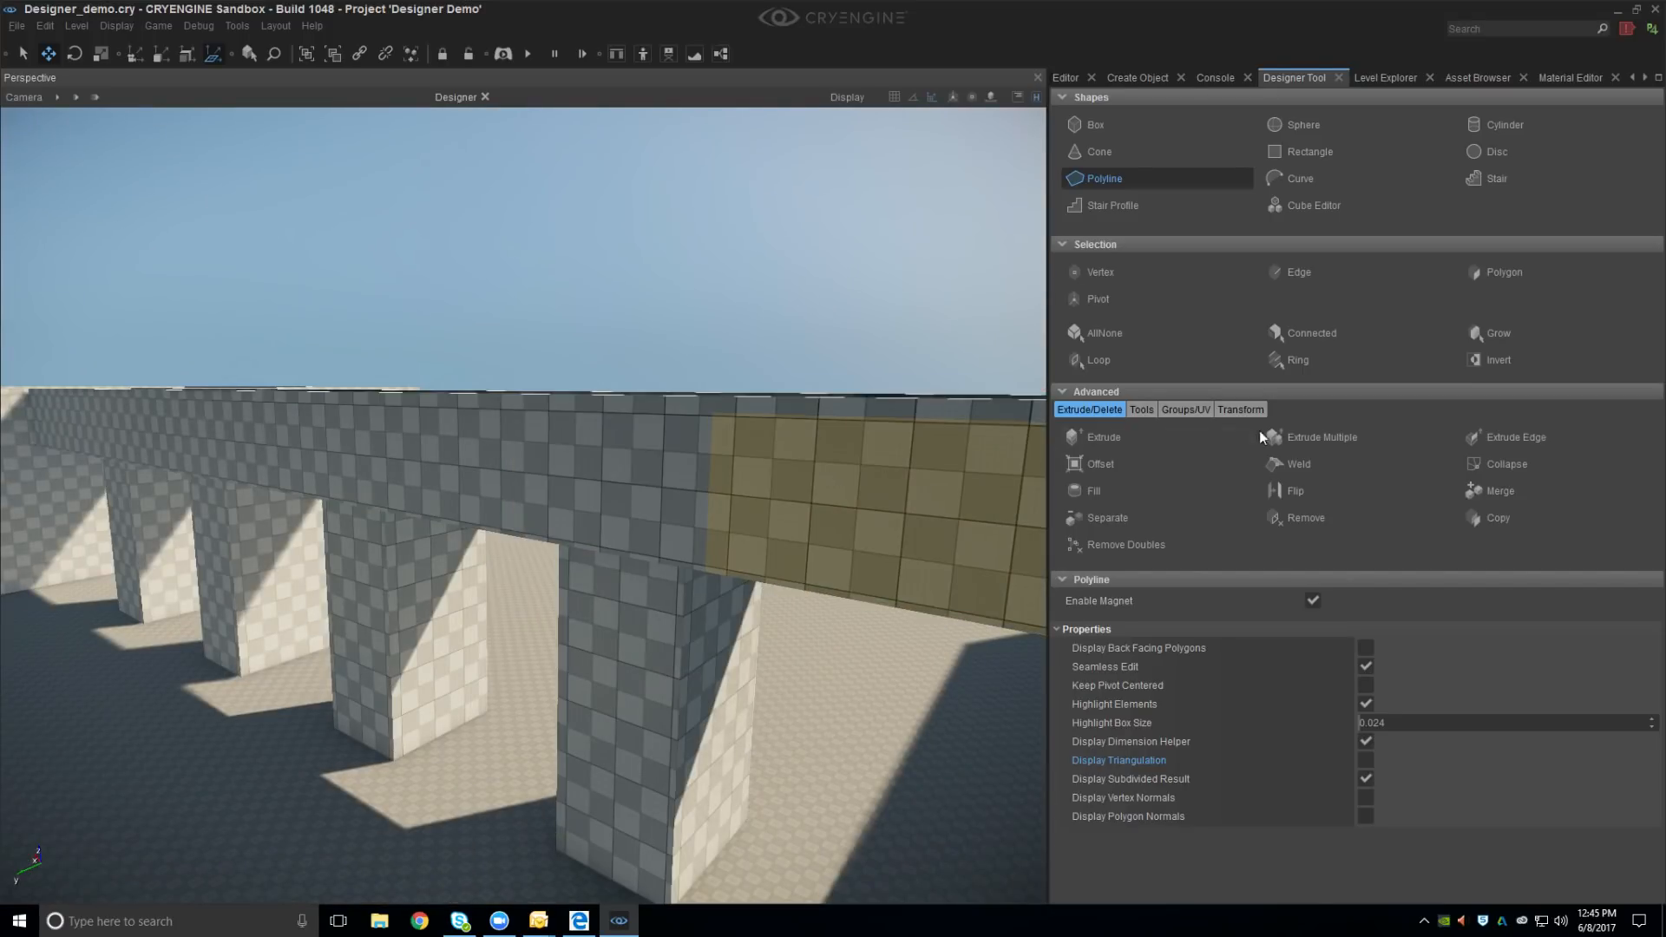
Offset the narrow strip polygon along the top of the bridge's side, at the end nearest the second box, inward
click(1128, 461)
key(d)
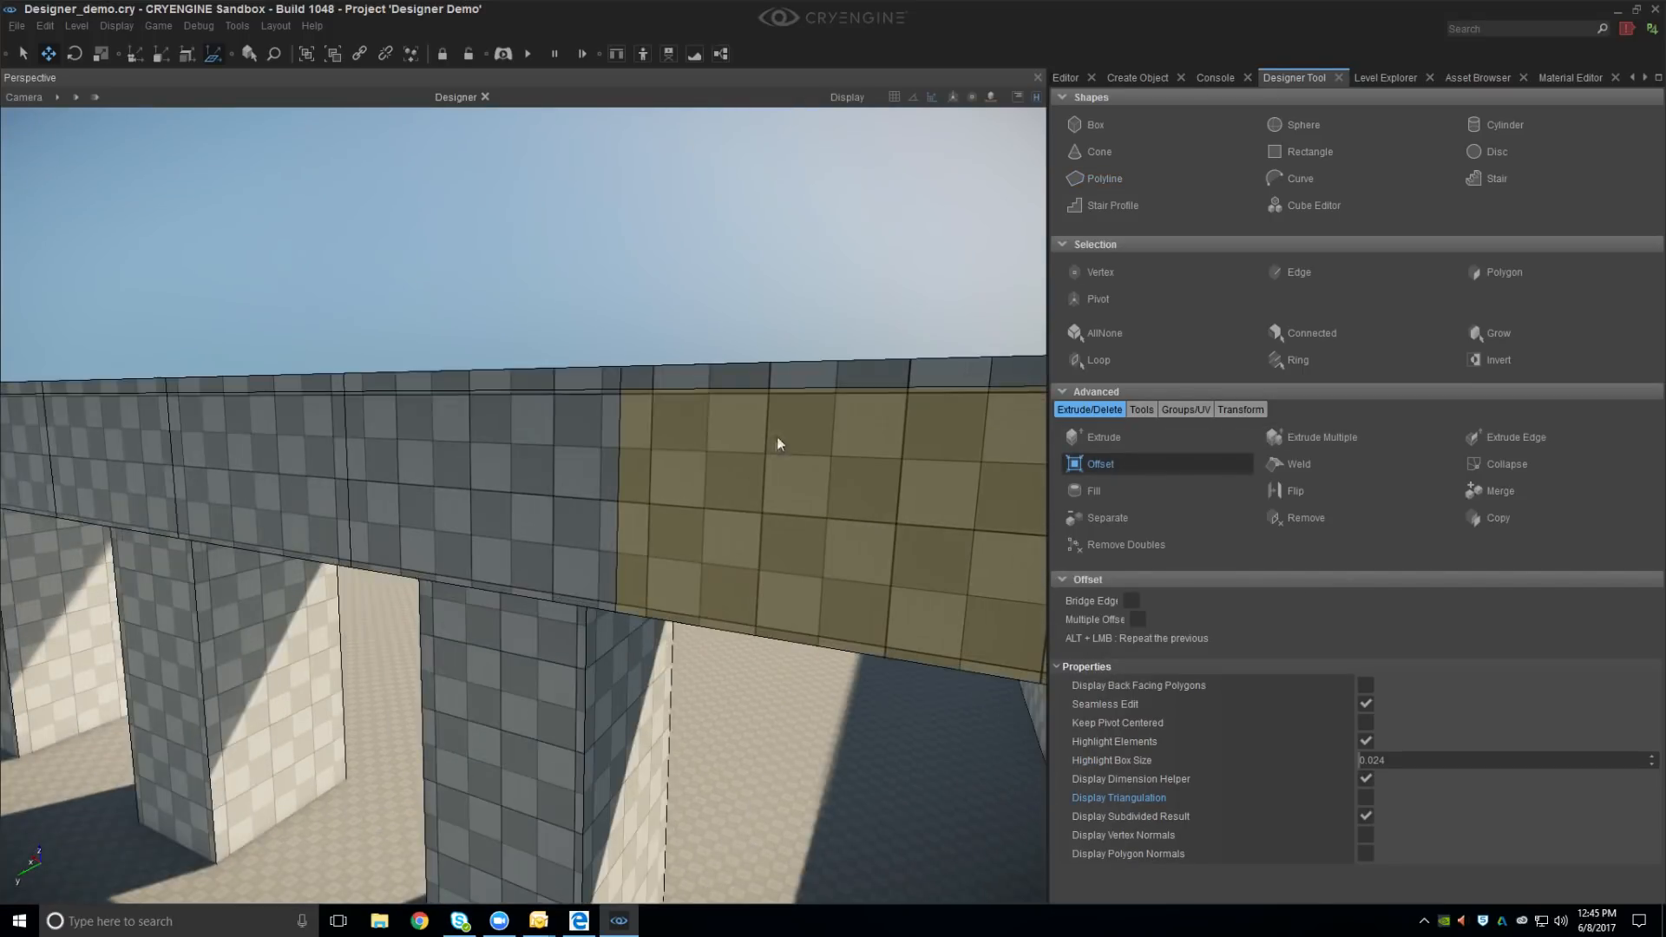
right_drag(778, 442, 674, 471)
key(e)
click(644, 515)
click(654, 509)
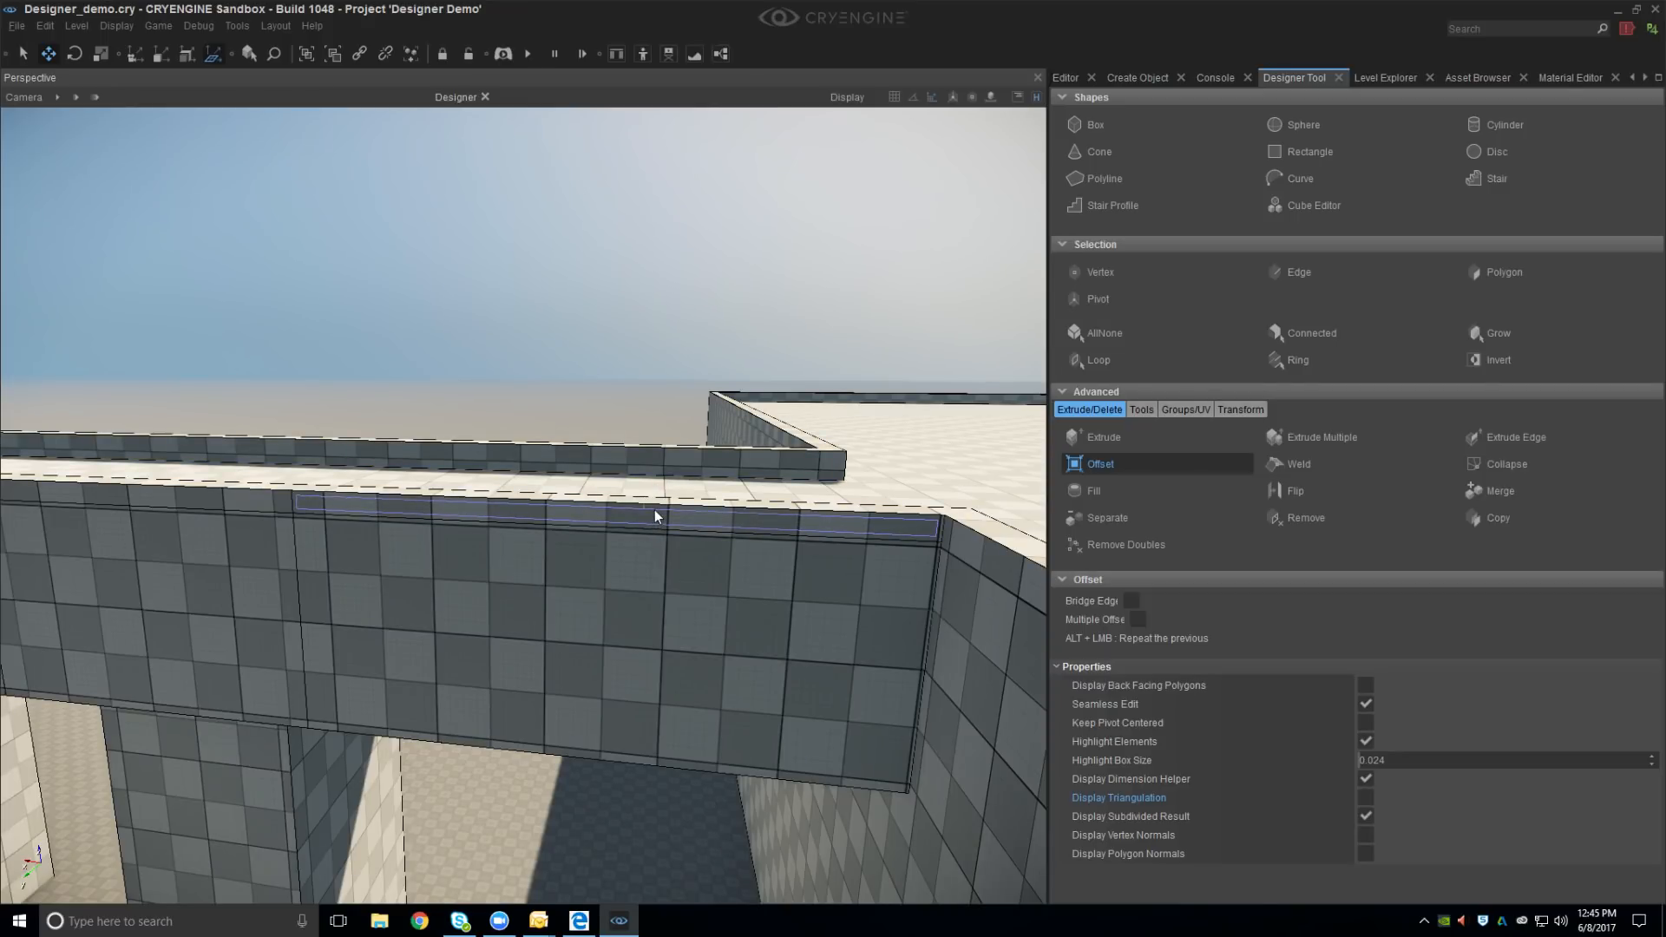
Repeat the same offset on each remaining narrow top strip along the bridge's side, up to the first box
key(a)
right_drag(528, 520, 516, 507)
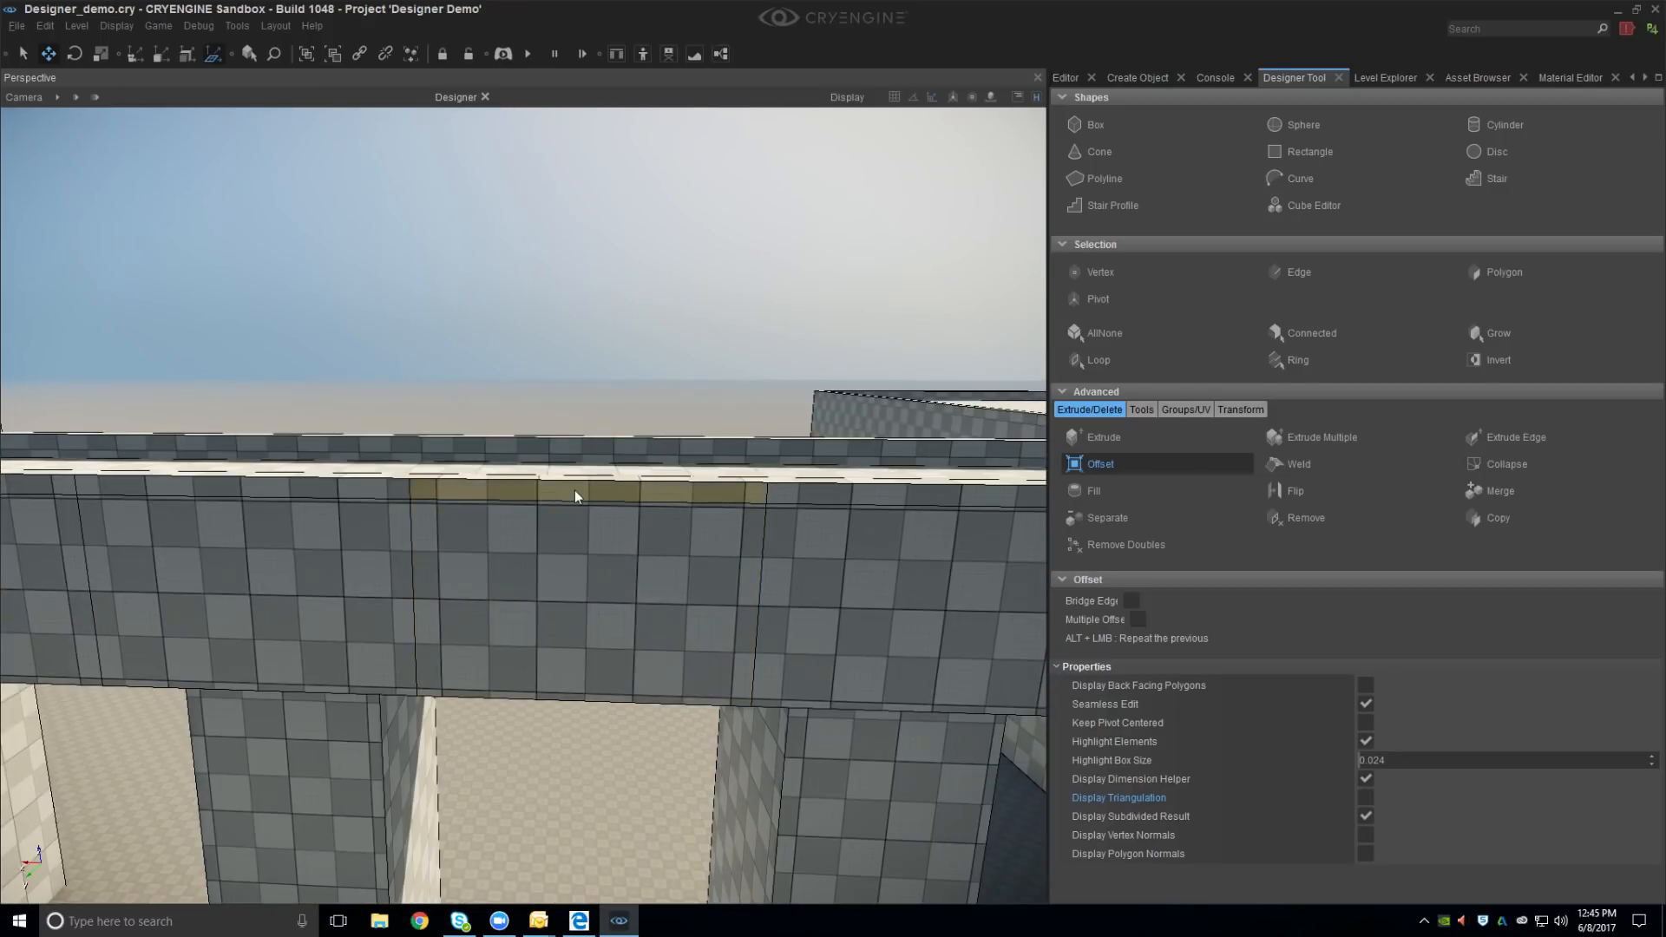
key(d)
alt+click(772, 509)
key(a)
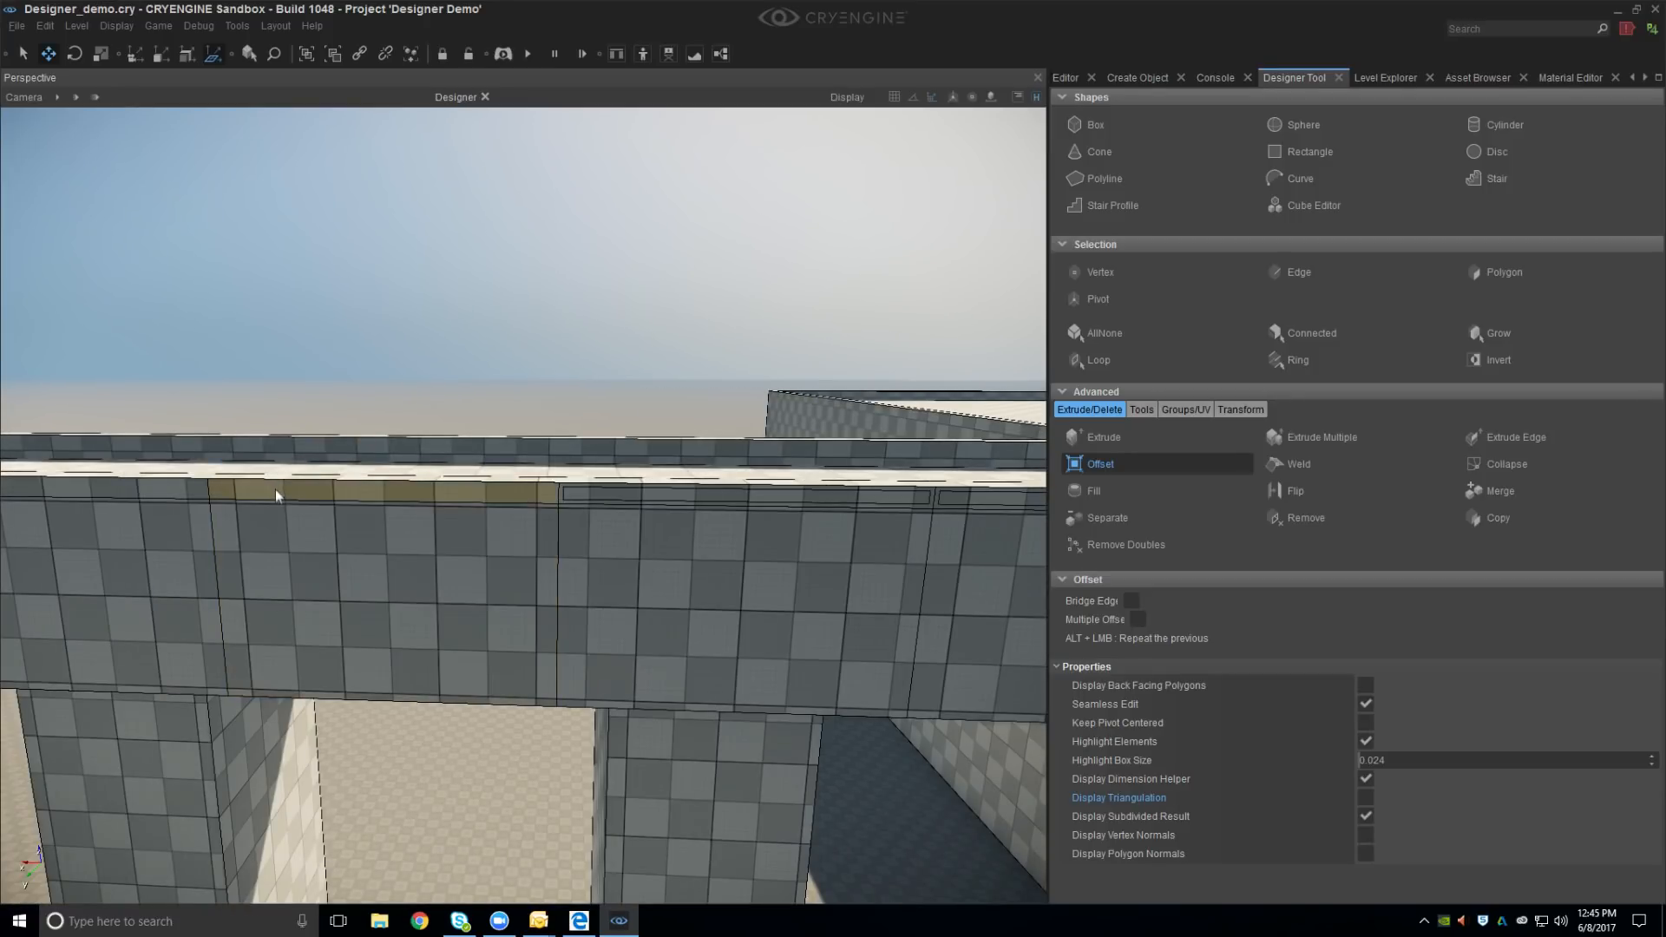
alt+click(276, 487)
key(a)
alt+click(449, 487)
alt+click(358, 487)
key(a)
alt+click(478, 483)
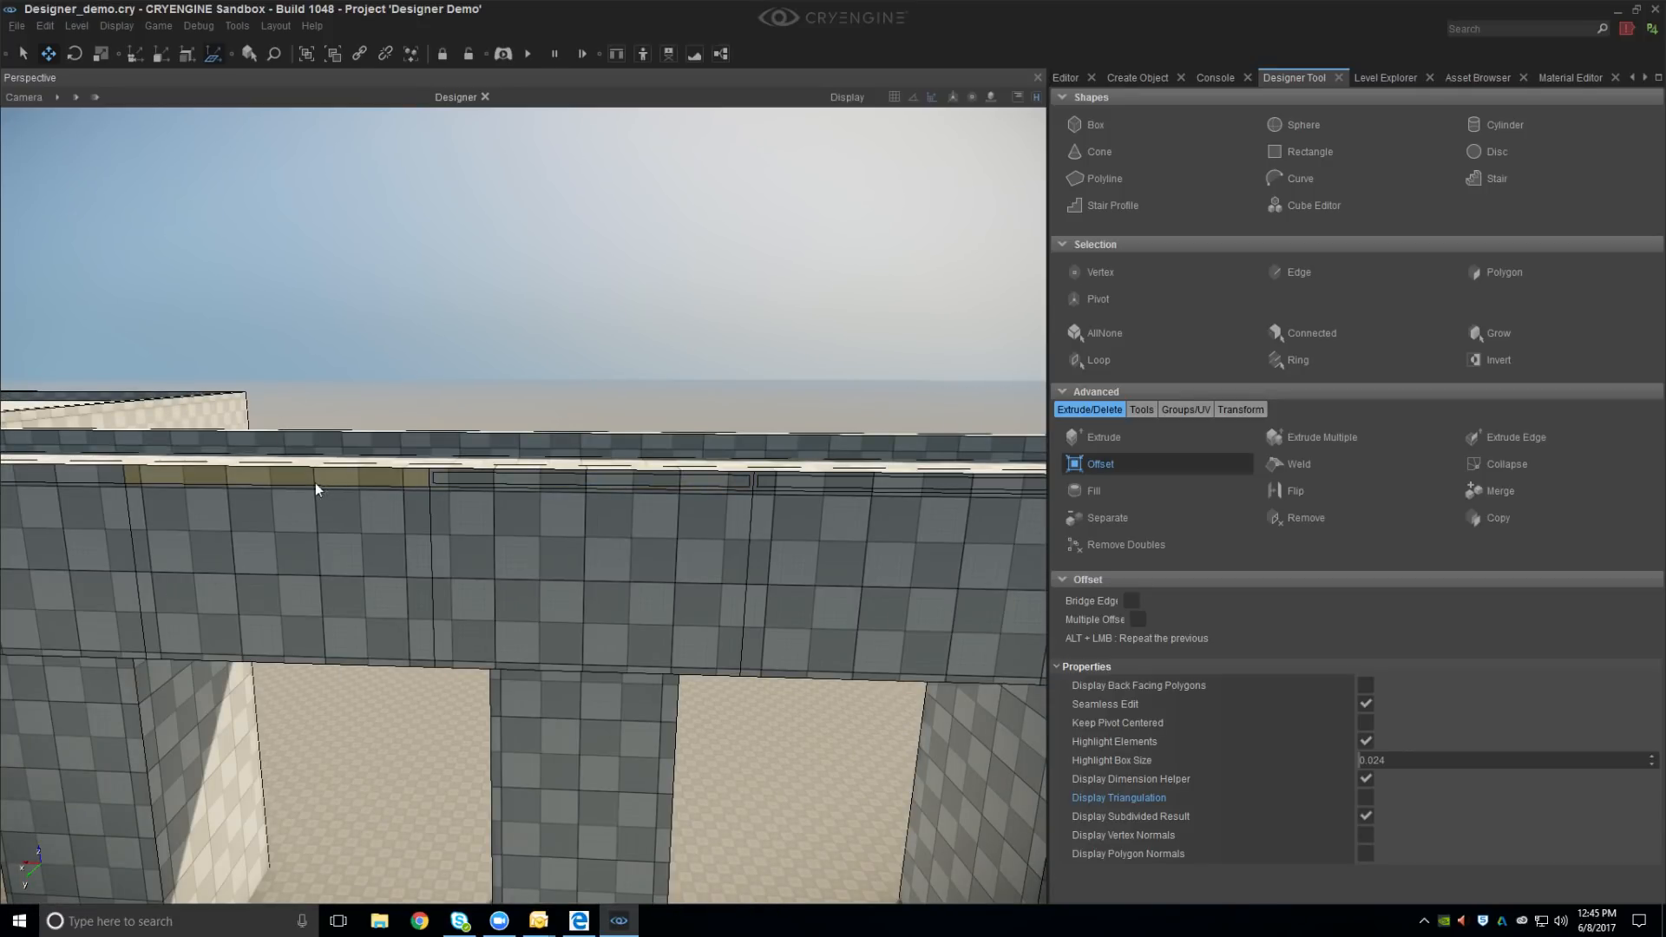
alt+click(270, 479)
key(a)
alt+click(350, 473)
key(a)
alt+click(415, 471)
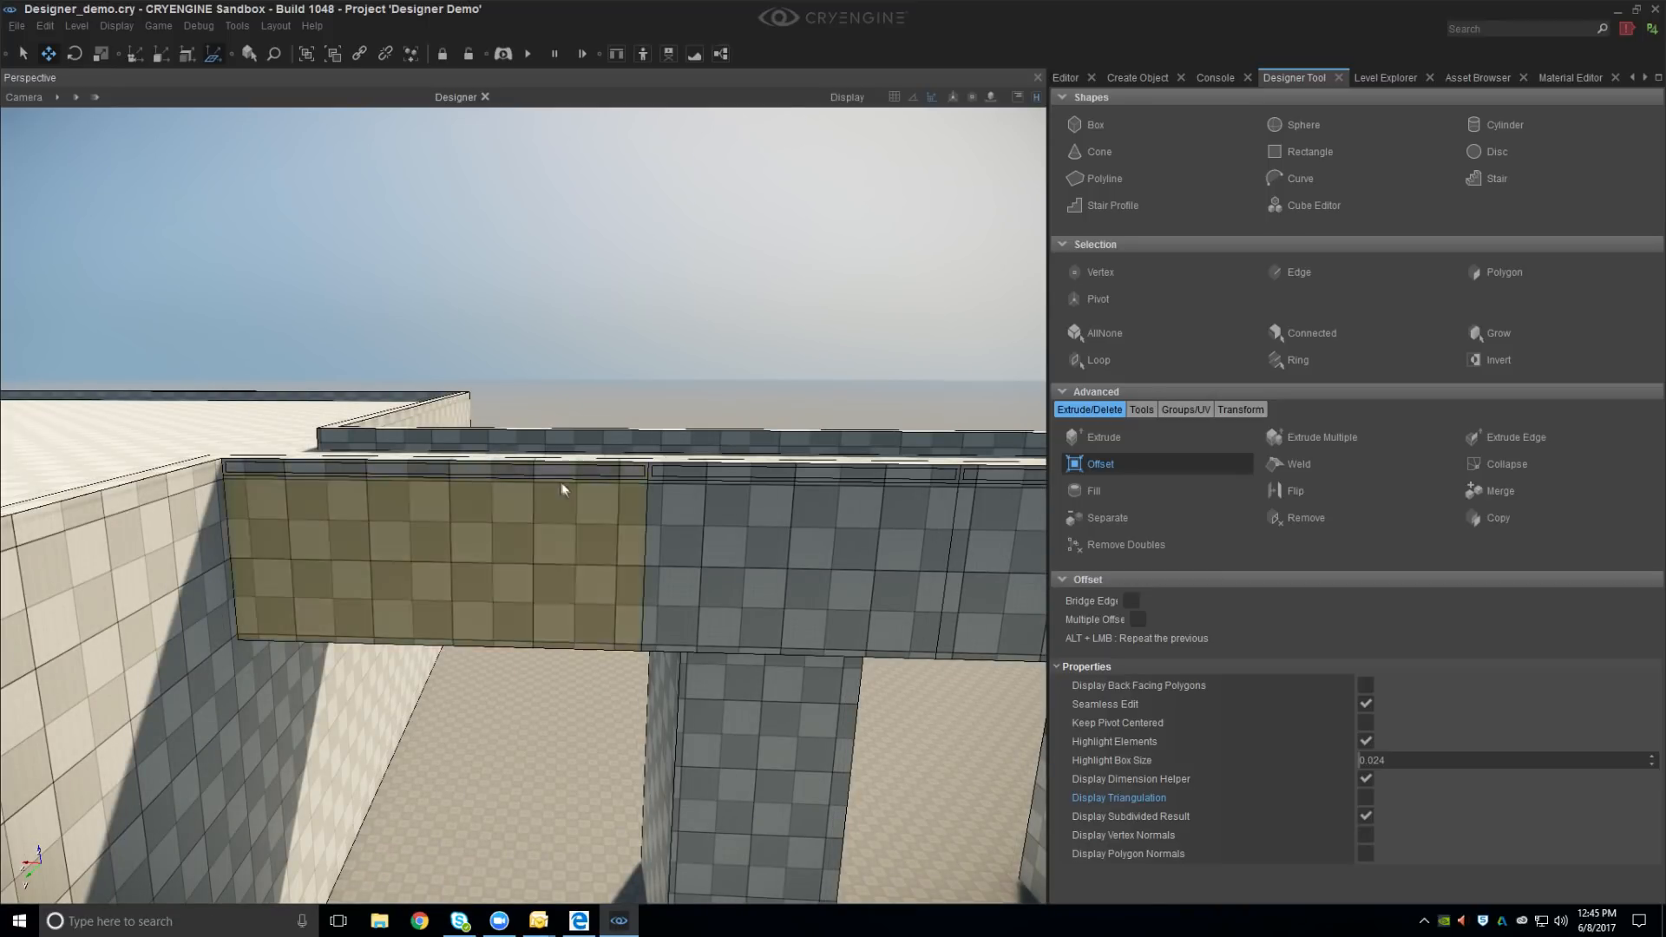
Extrude the two inset strips nearest the first box inward through the raised rim to cut open slots
key(d)
right_drag(562, 487, 565, 490)
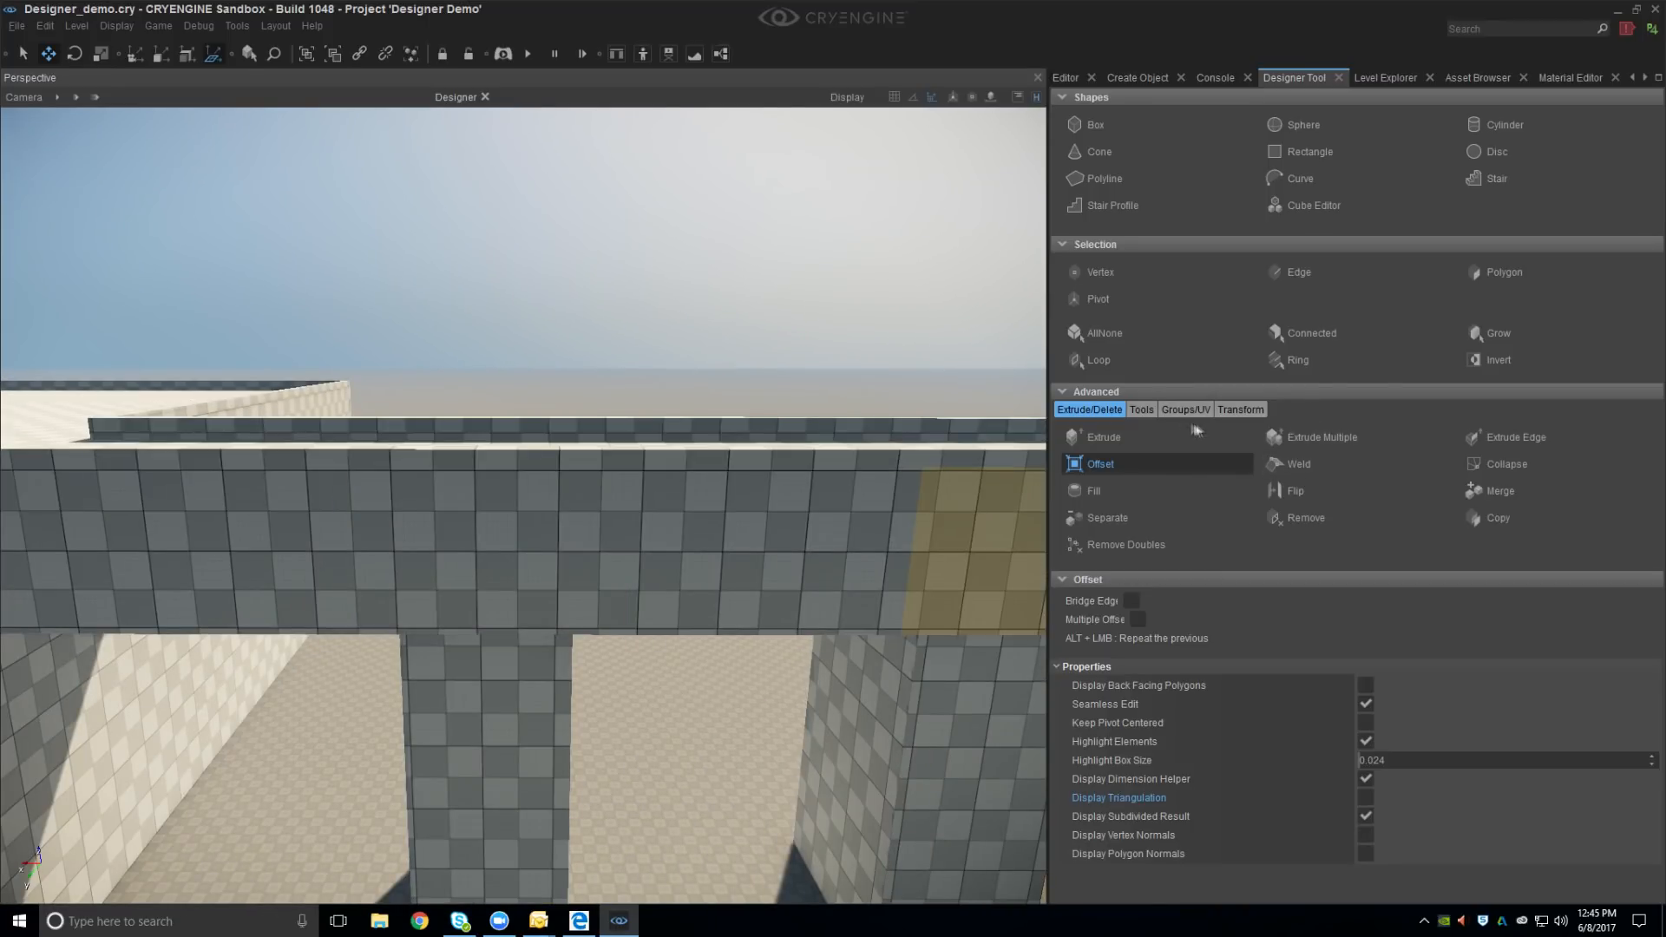
click(1128, 436)
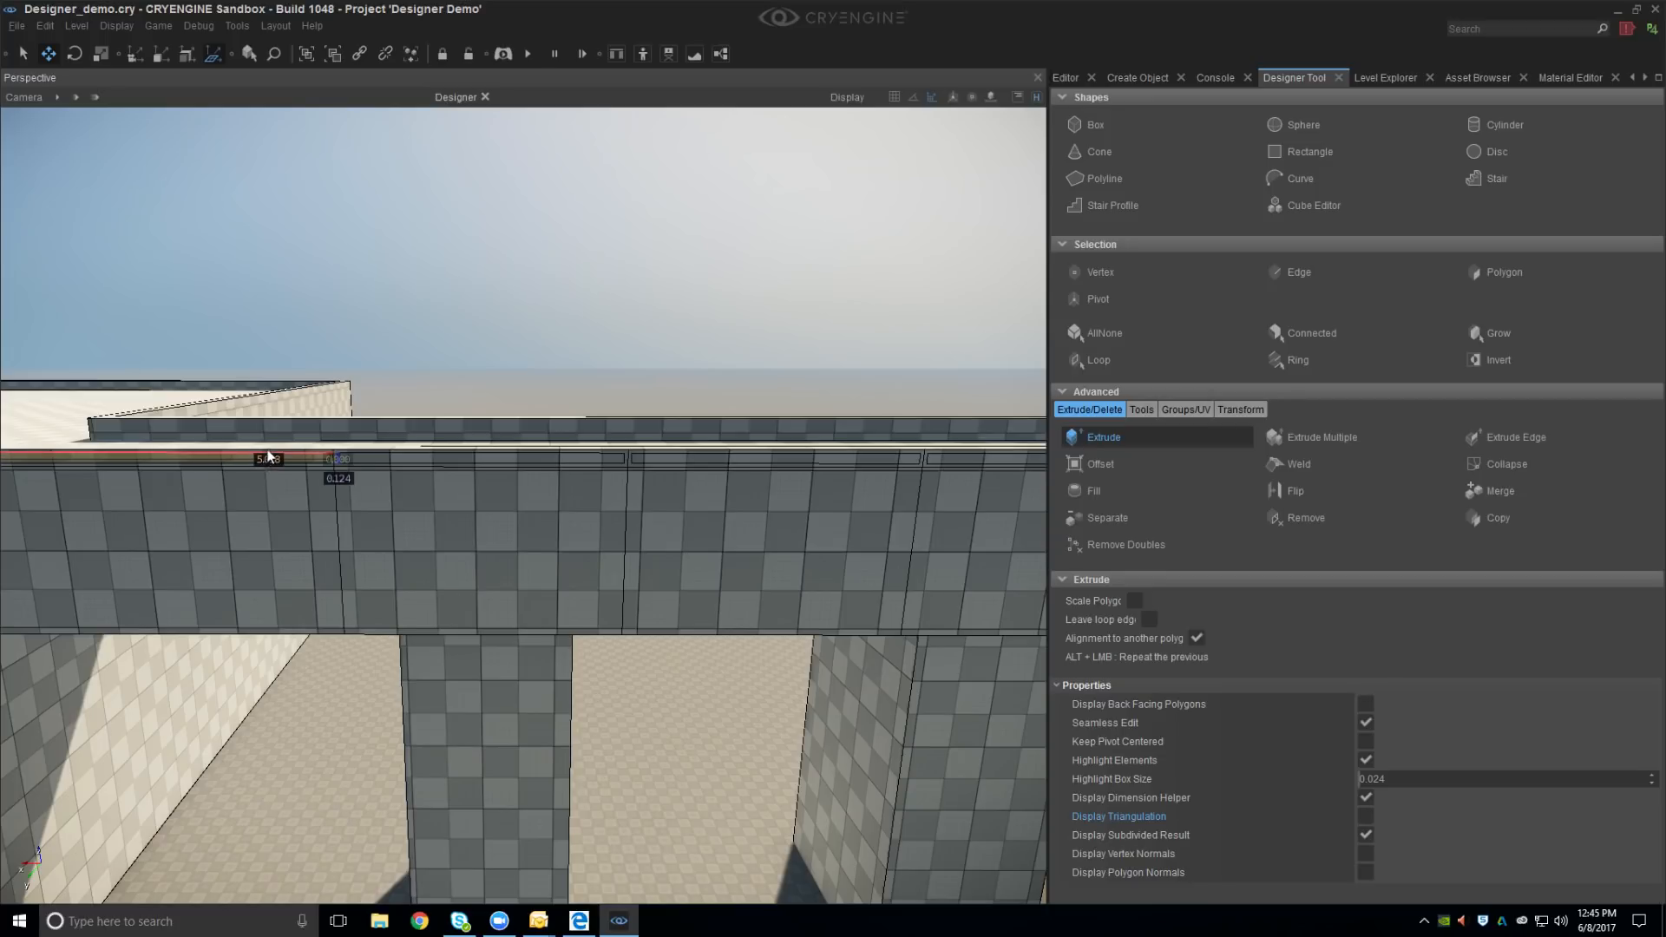
alt+click(276, 455)
key(a)
right_drag(278, 456, 670, 525)
key(a)
key(d)
right_drag(580, 429, 615, 479)
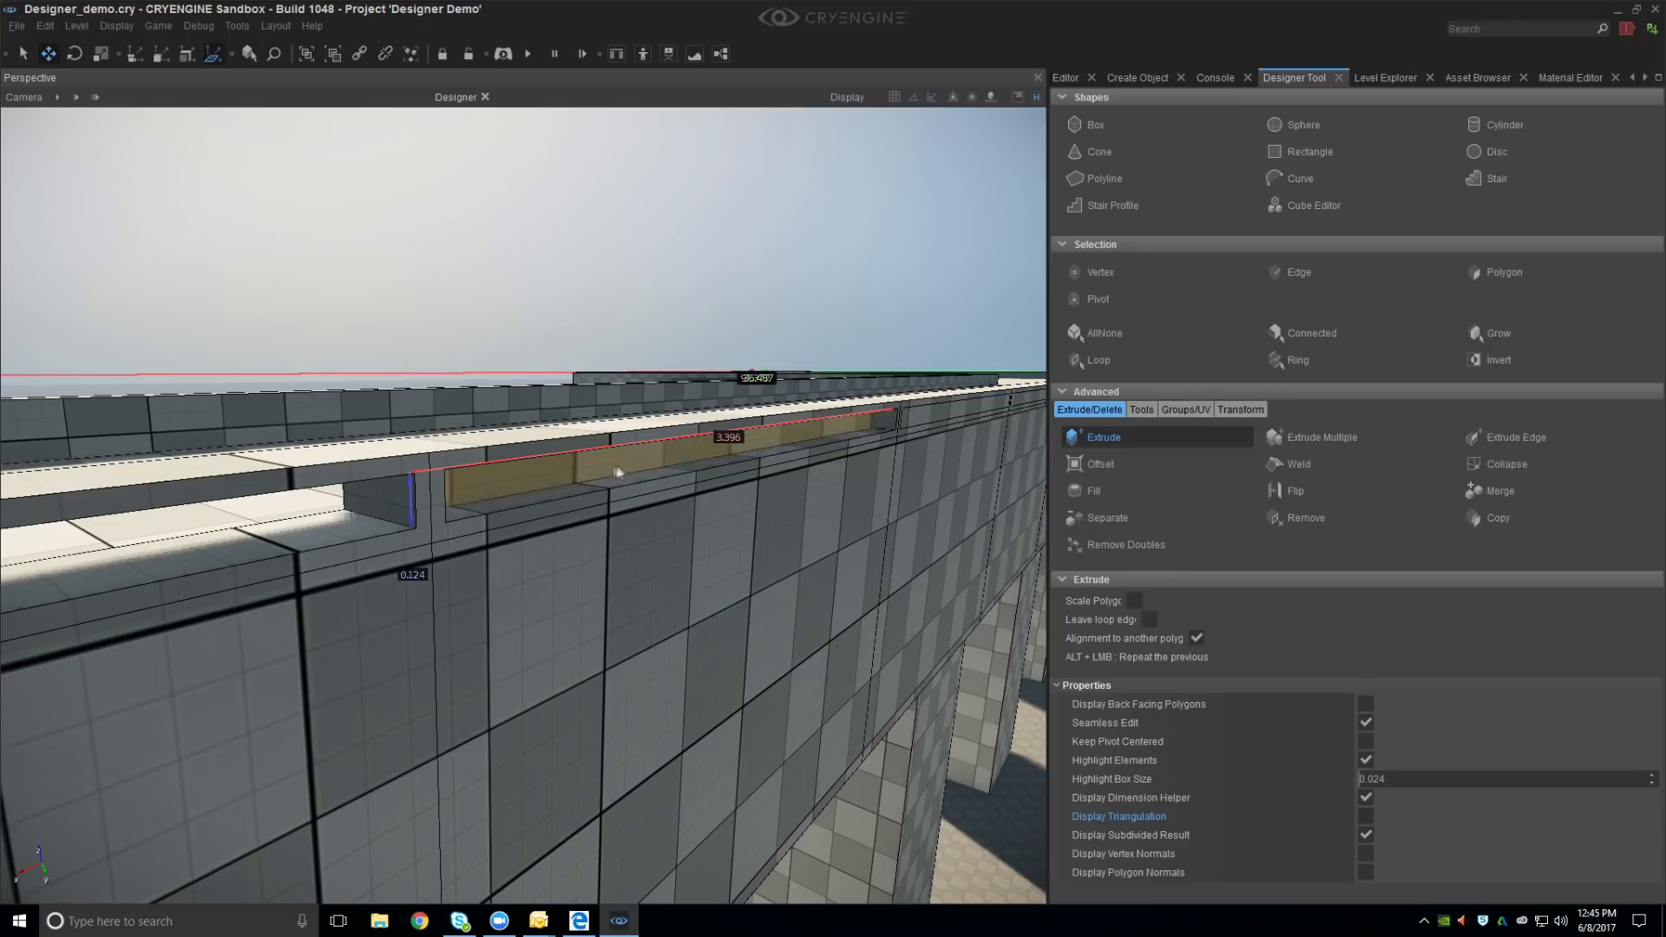
drag(618, 473, 553, 466)
right_drag(554, 465, 597, 517)
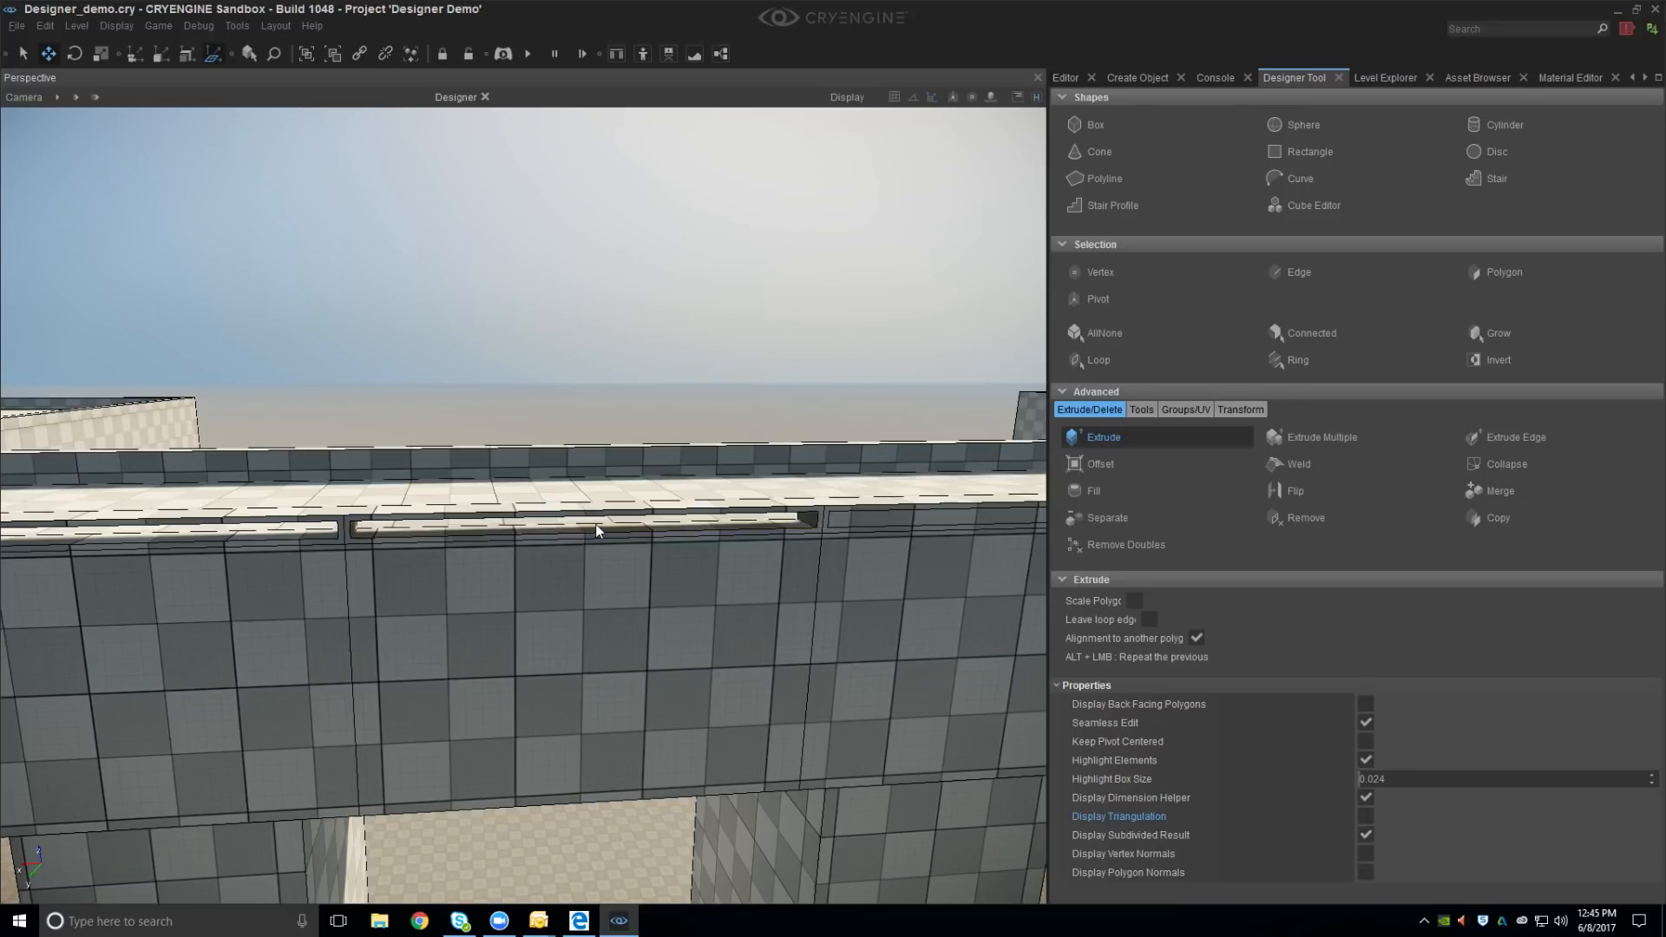
Repeat the inward extrusion on the remaining inset strips along the bridge toward the second box
right_drag(768, 524, 681, 524)
click(681, 523)
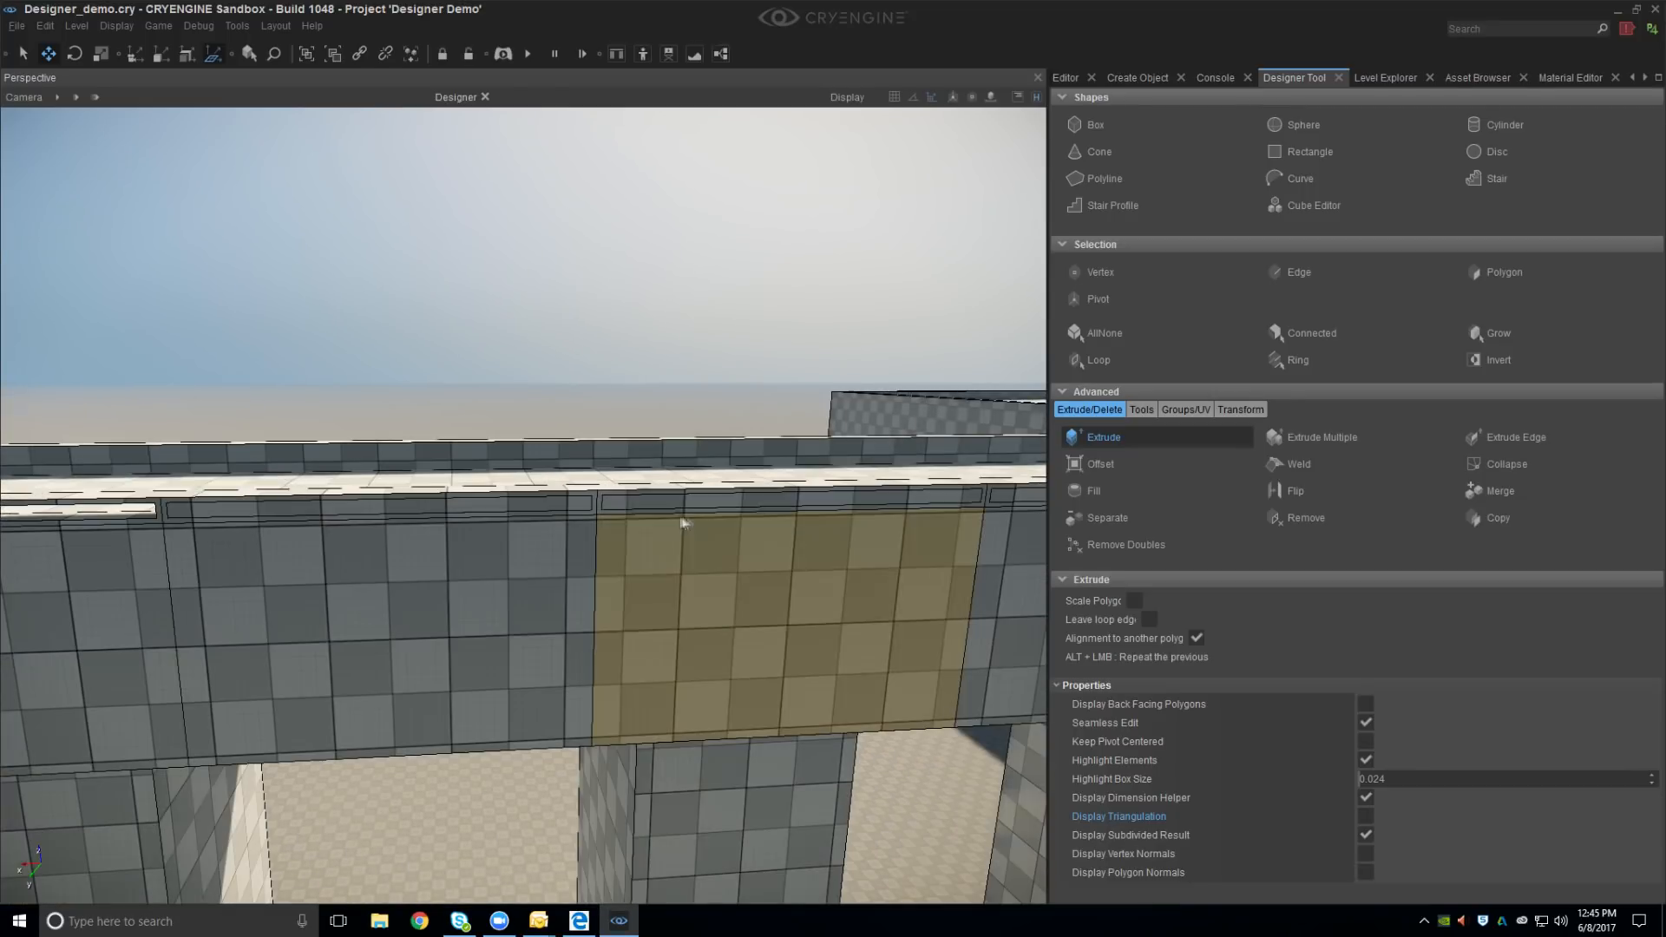
alt+click(566, 501)
alt+click(685, 502)
key(d)
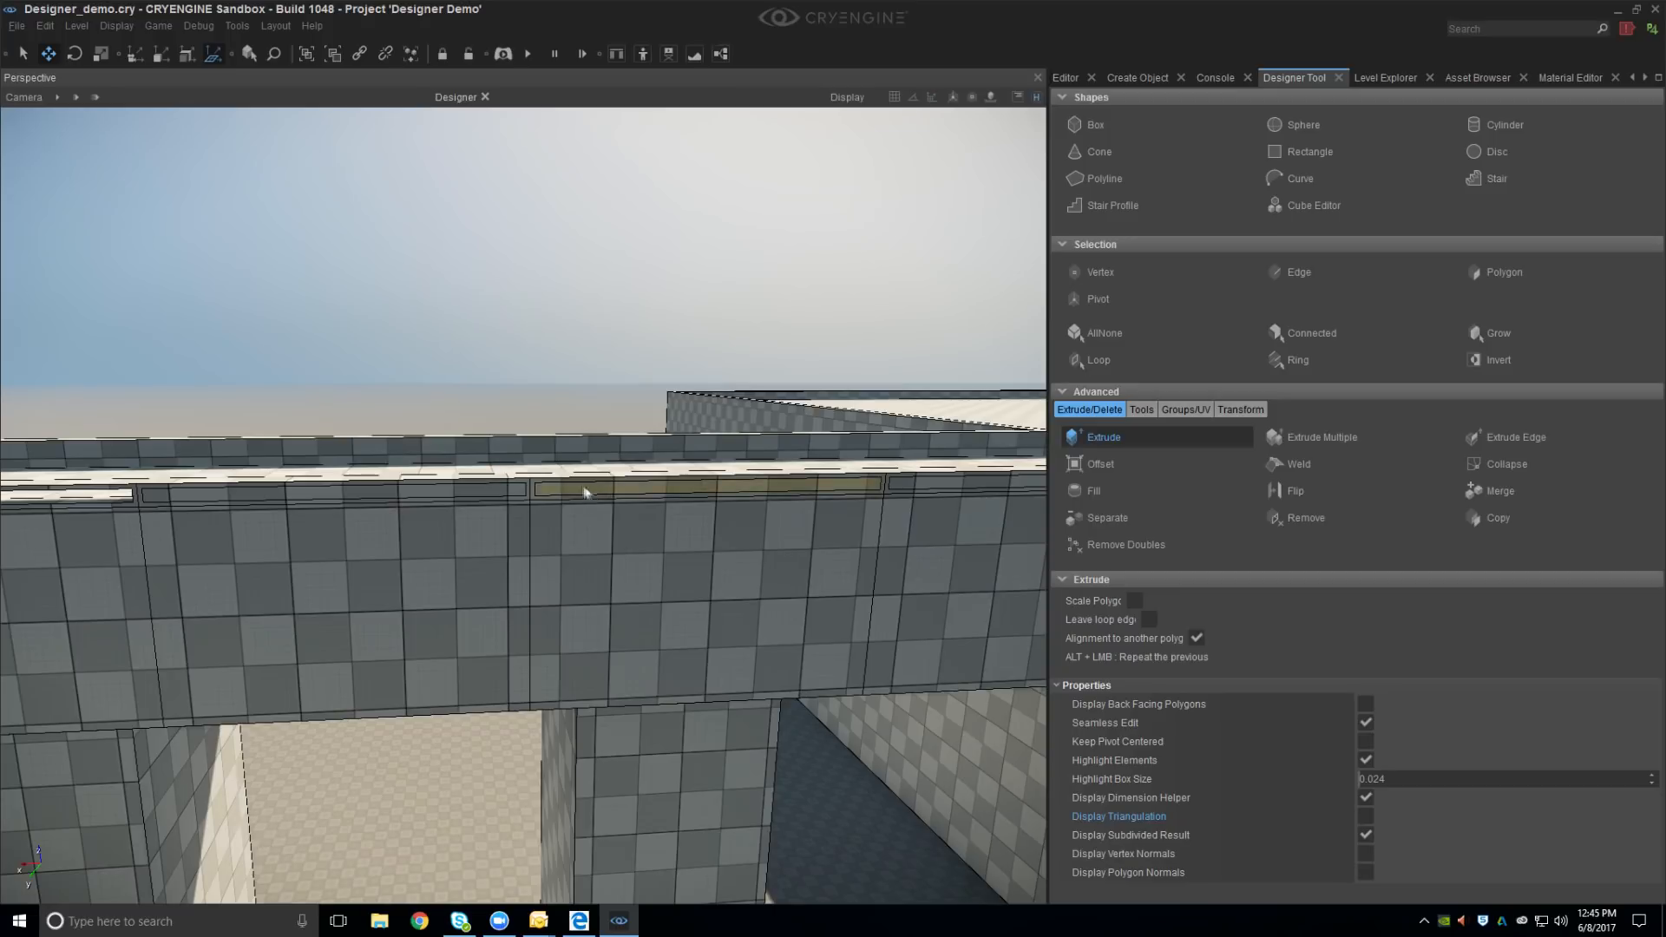
key(d)
alt+click(543, 481)
right_drag(543, 481, 557, 583)
key(Escape)
Set up a Slice plane aligned to Y and move it across the box near its outer end, away from the bridge
key(w)
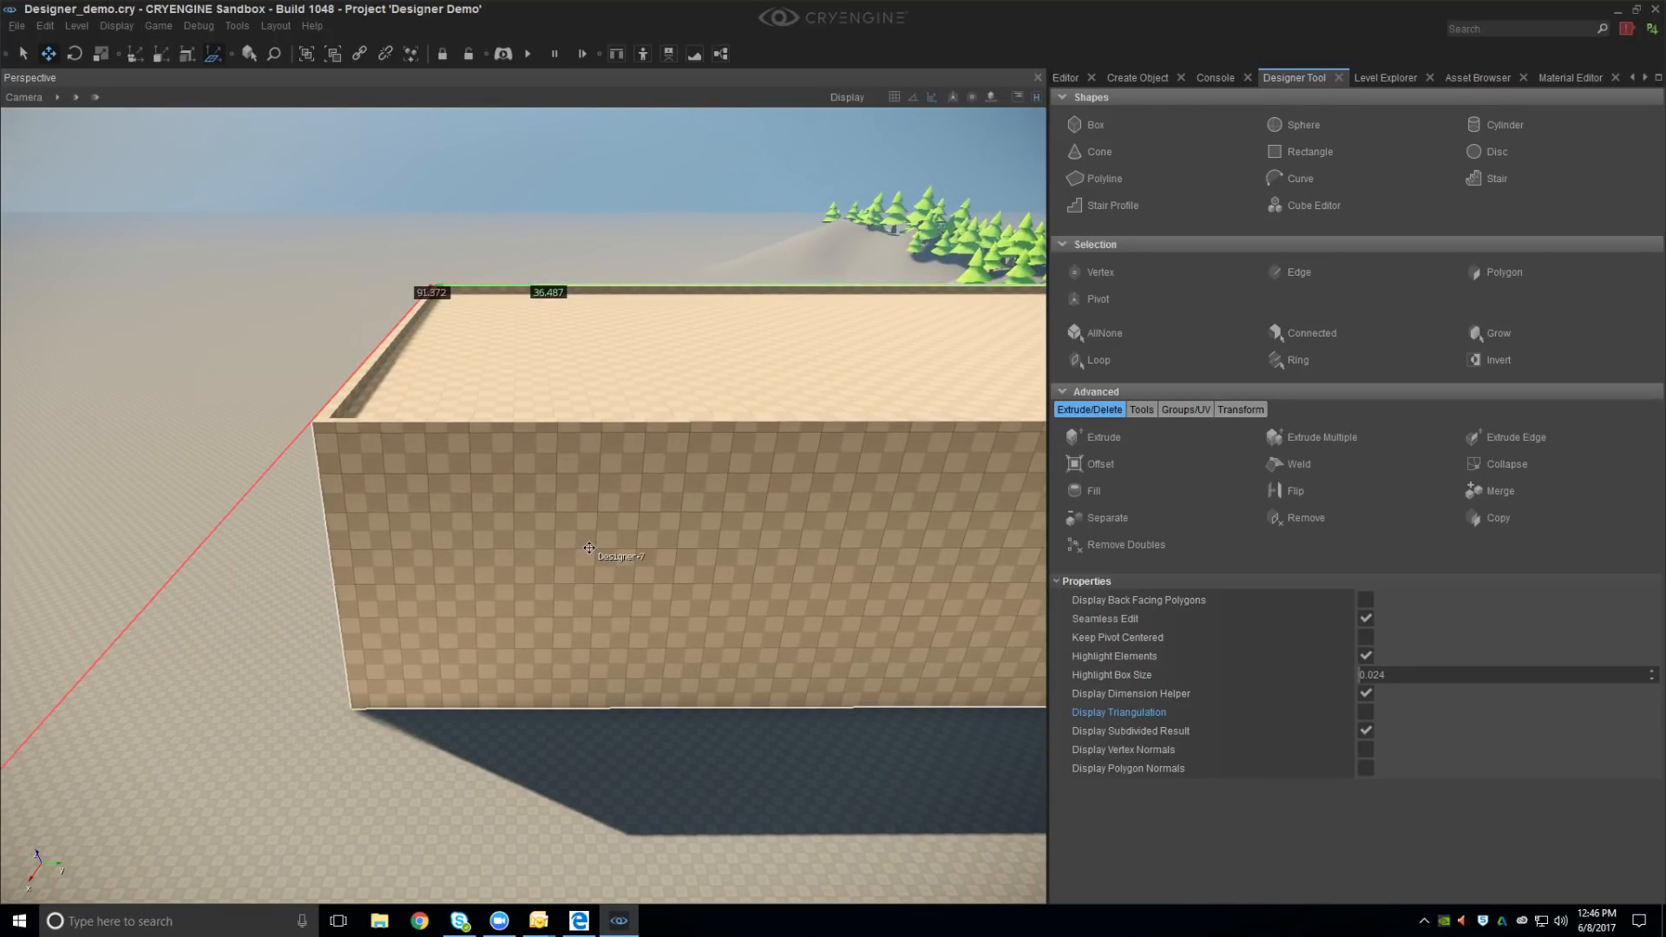
right_drag(673, 490, 610, 480)
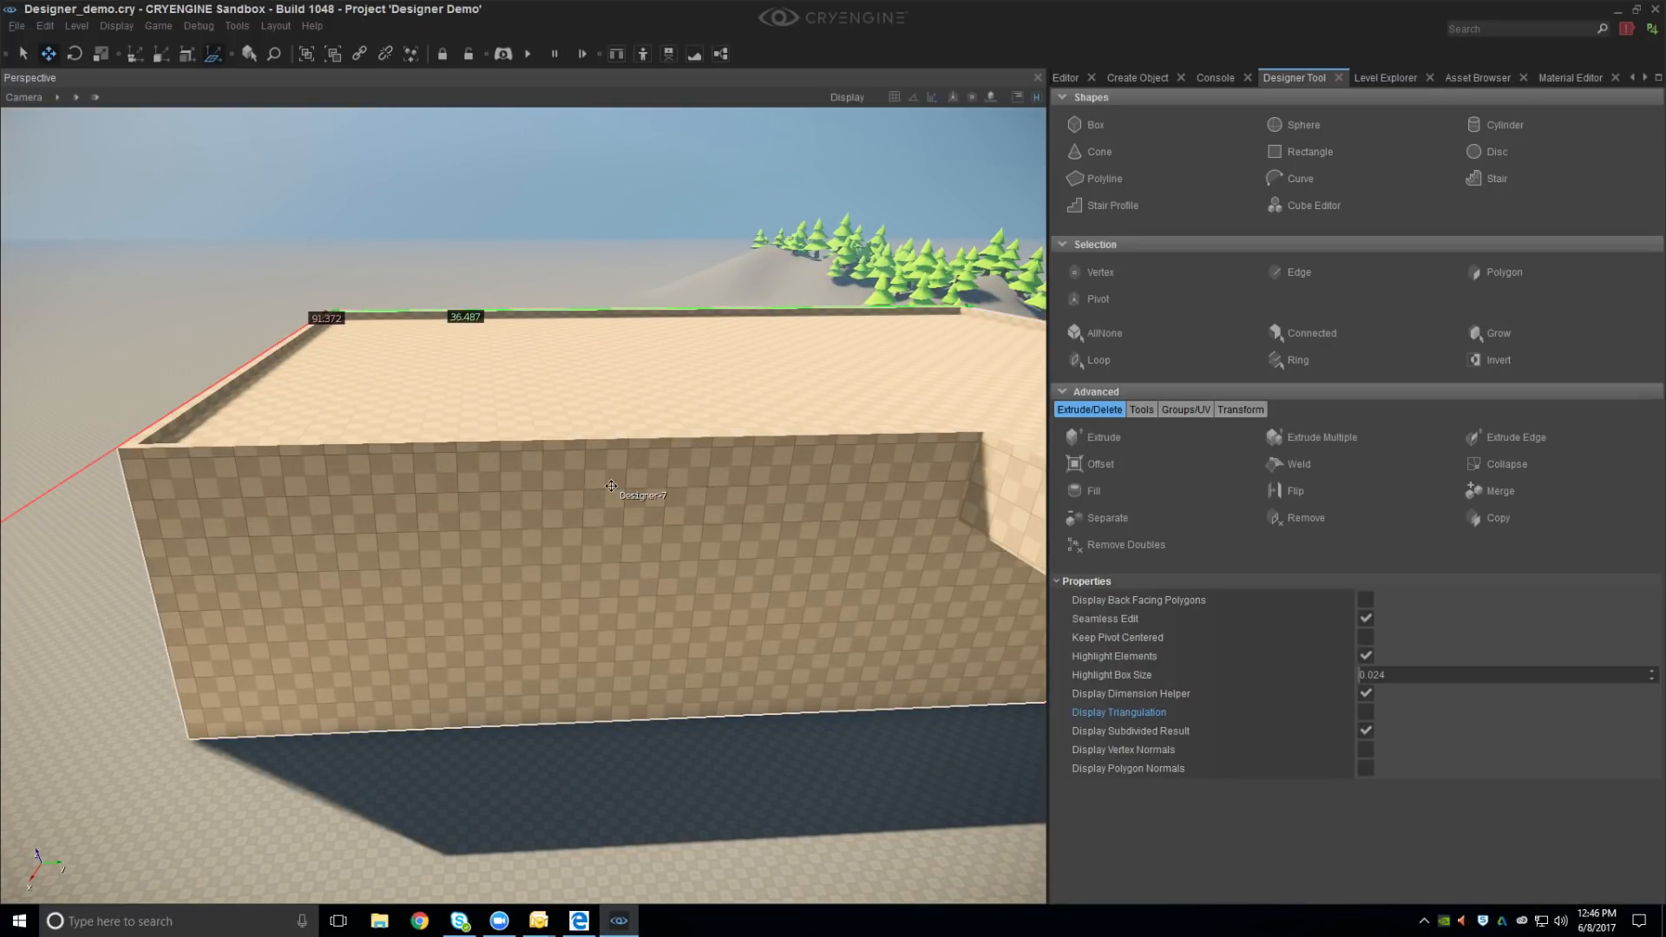
right_drag(527, 388, 506, 350)
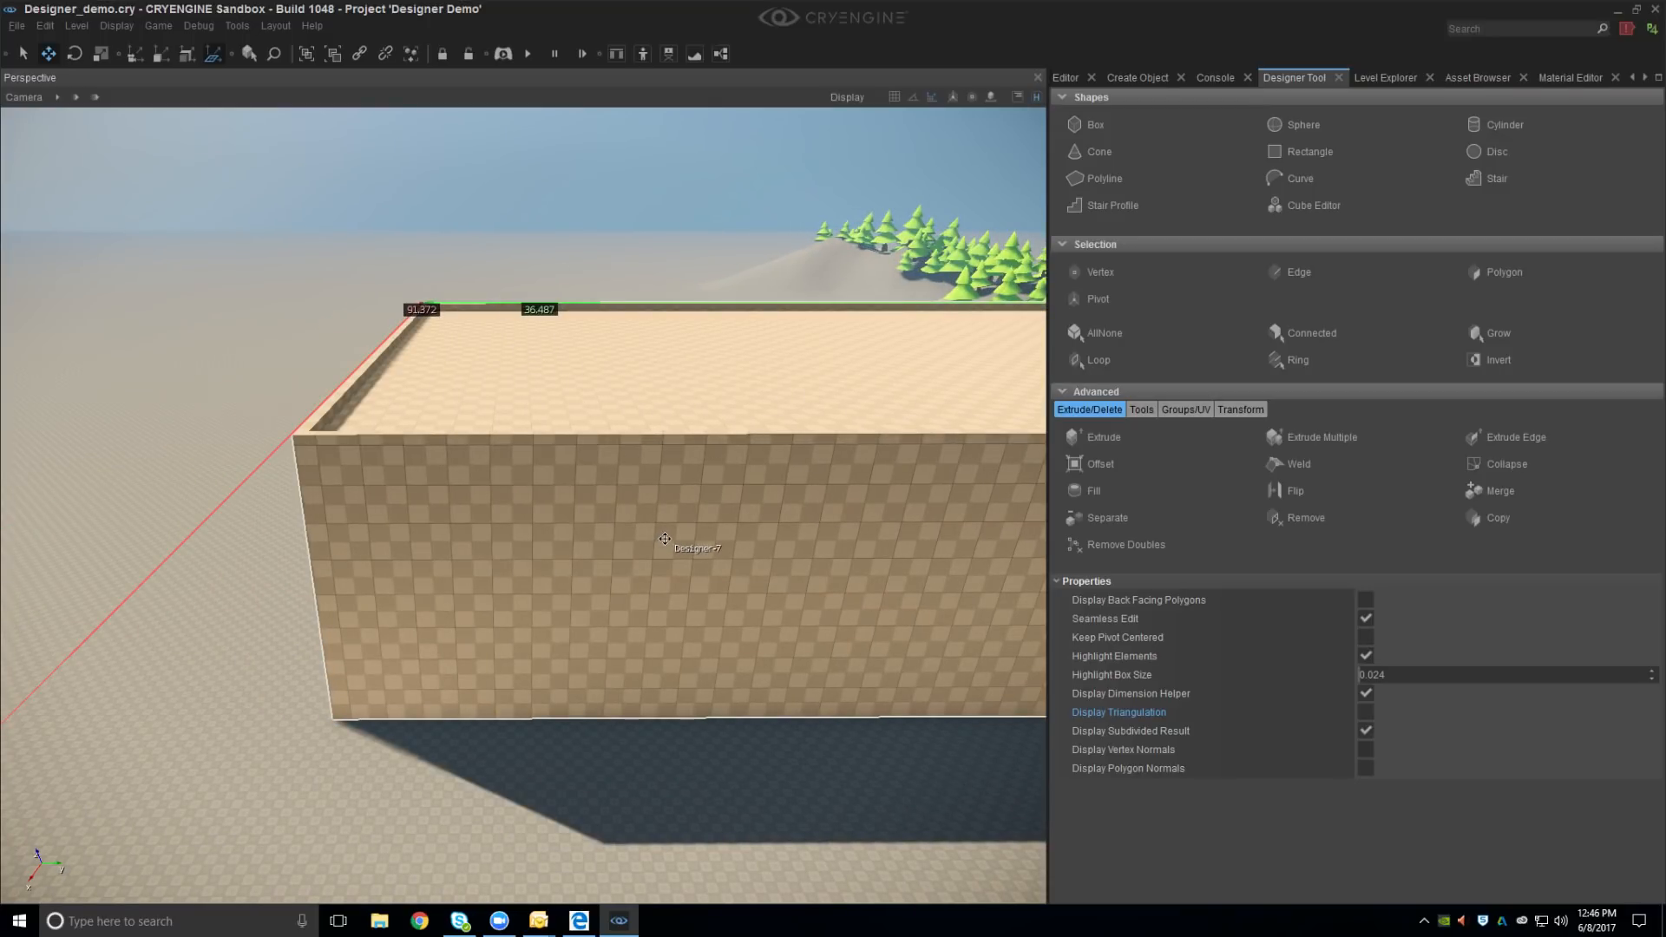
click(1142, 411)
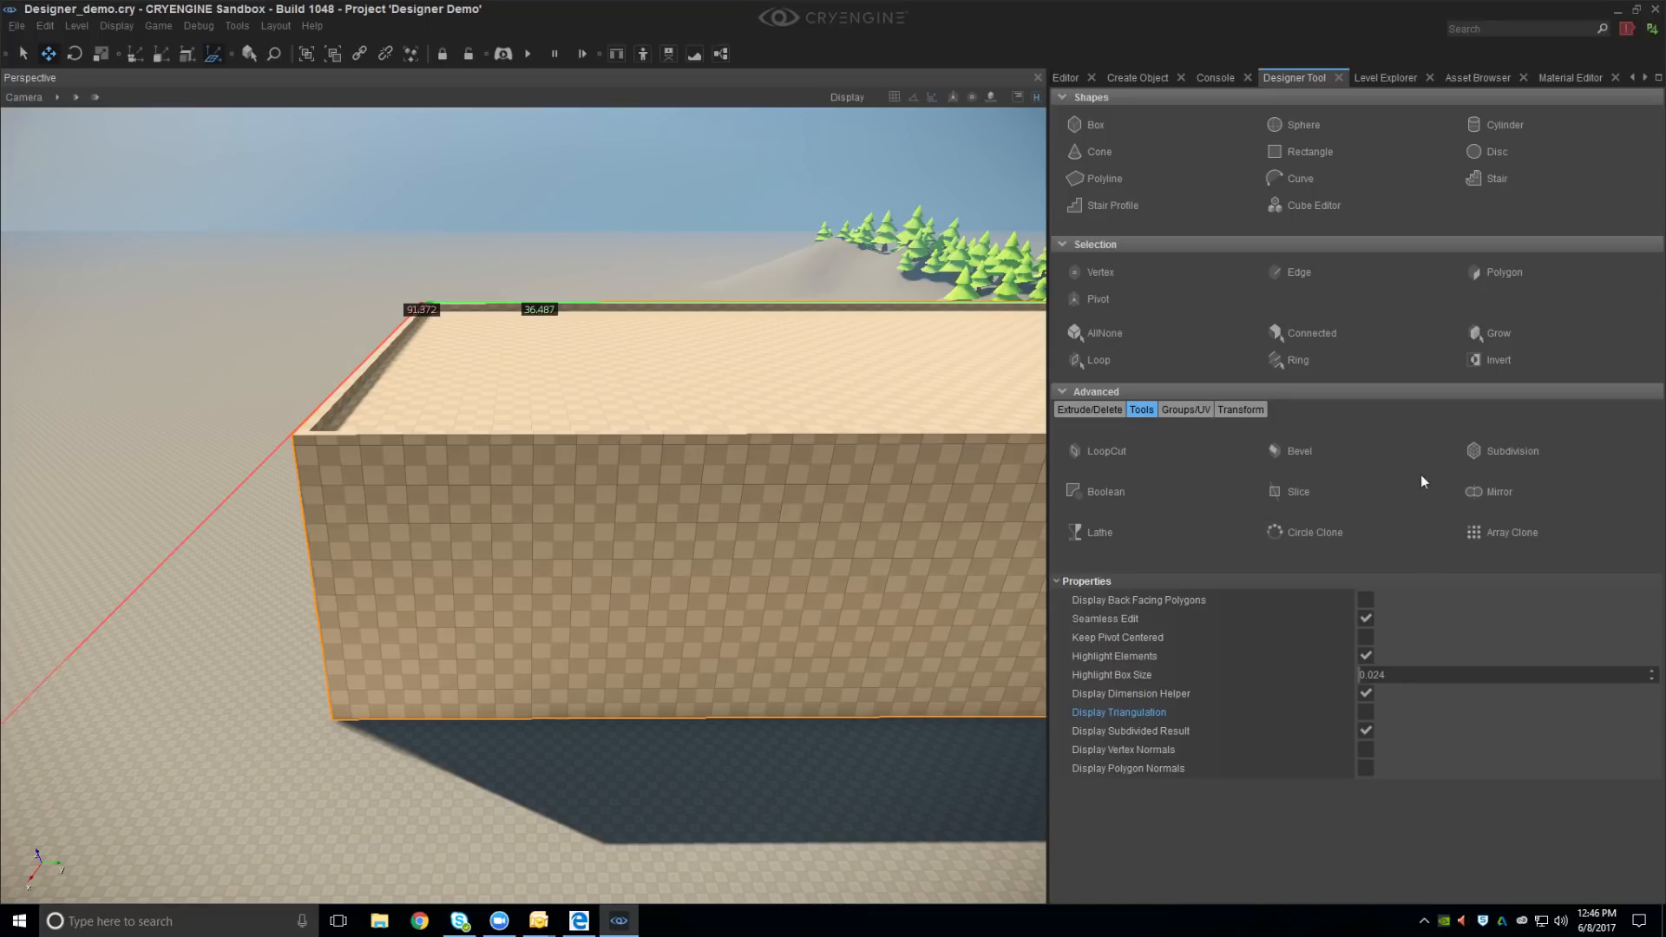
click(1317, 489)
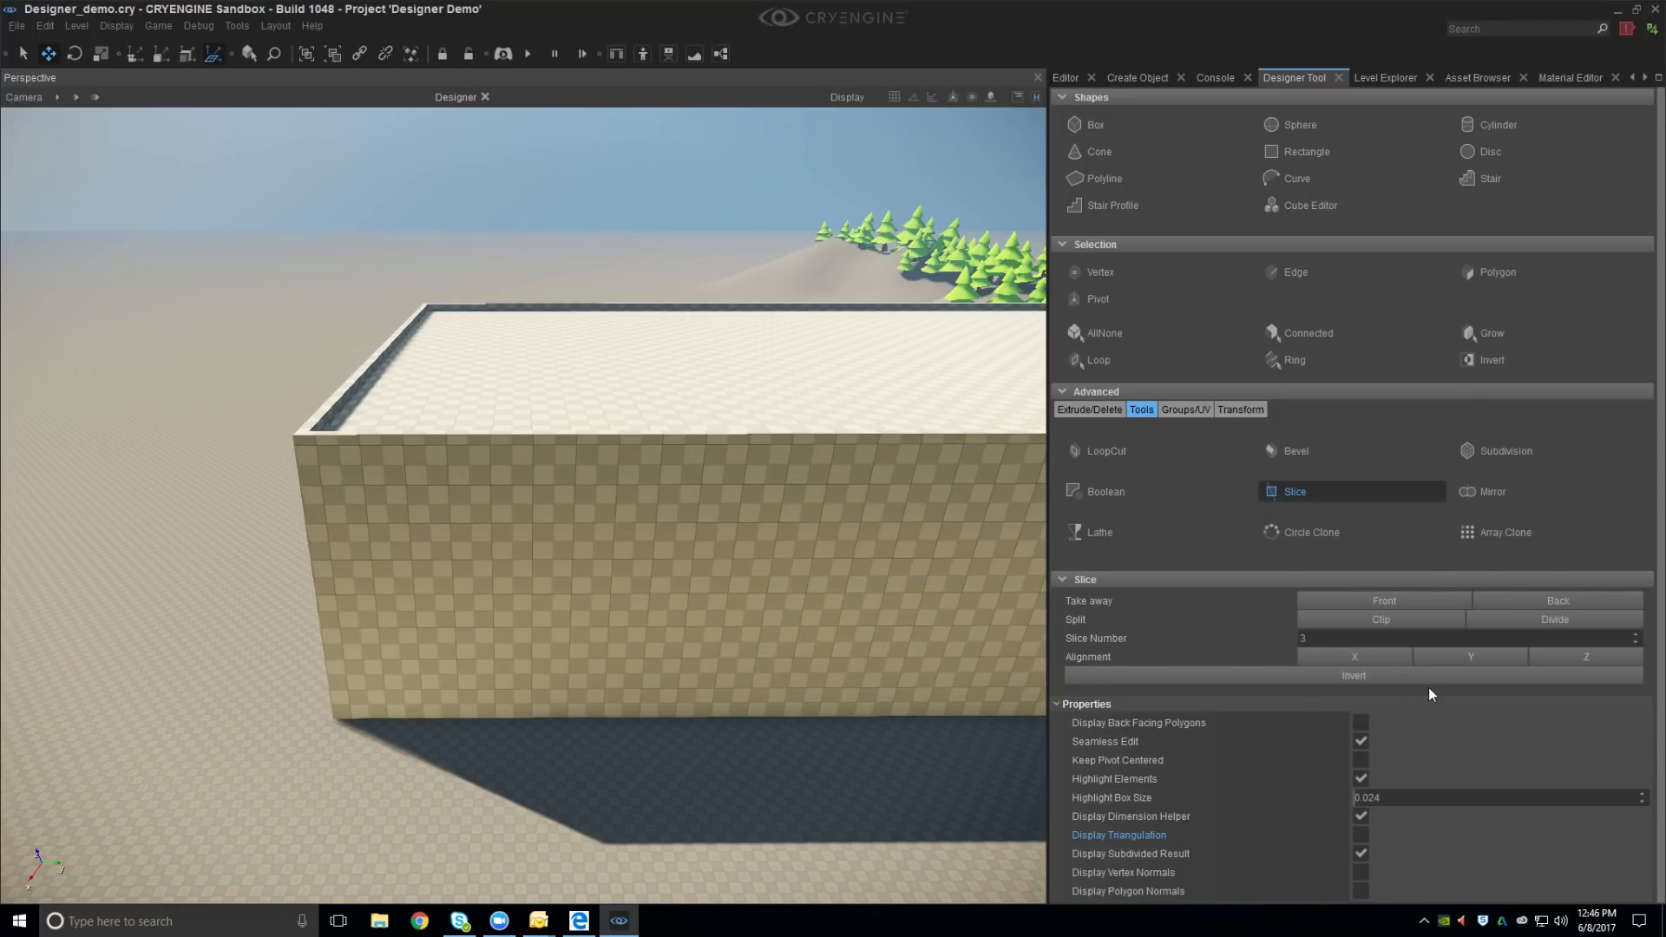
click(1452, 657)
right_drag(779, 623, 797, 627)
key(s)
right_drag(694, 531, 617, 584)
key(s)
drag(649, 718, 414, 705)
right_drag(414, 704, 425, 700)
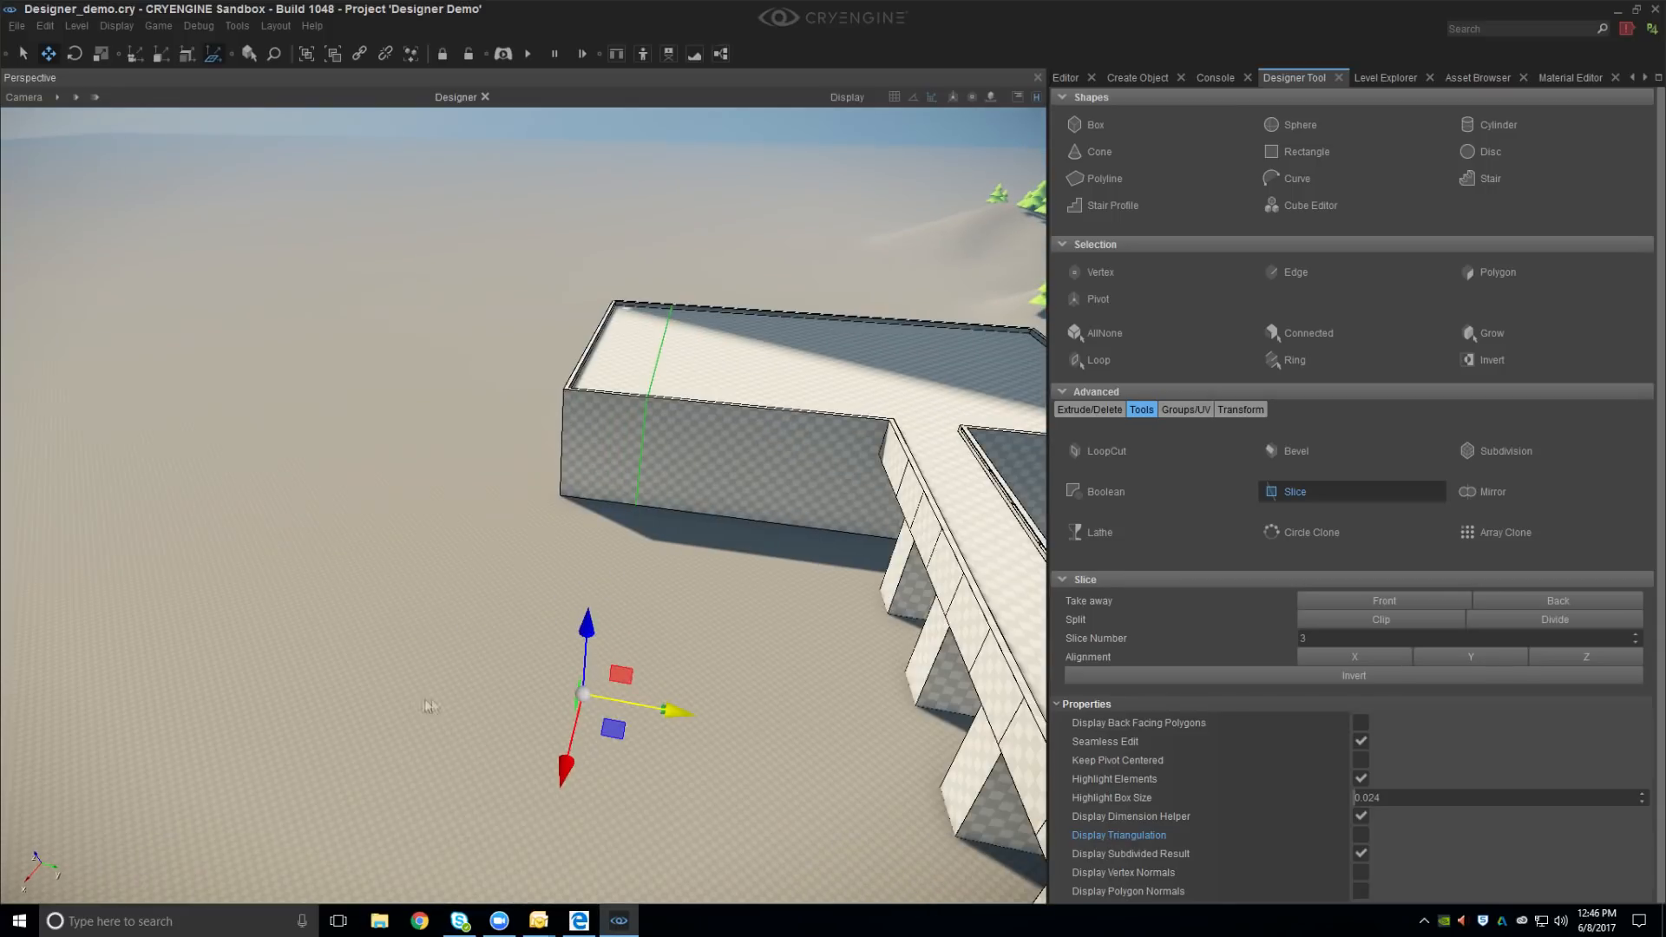
Divide the box at the slice plane, and take away the back portion at its outer end
click(1541, 617)
right_drag(822, 628, 868, 628)
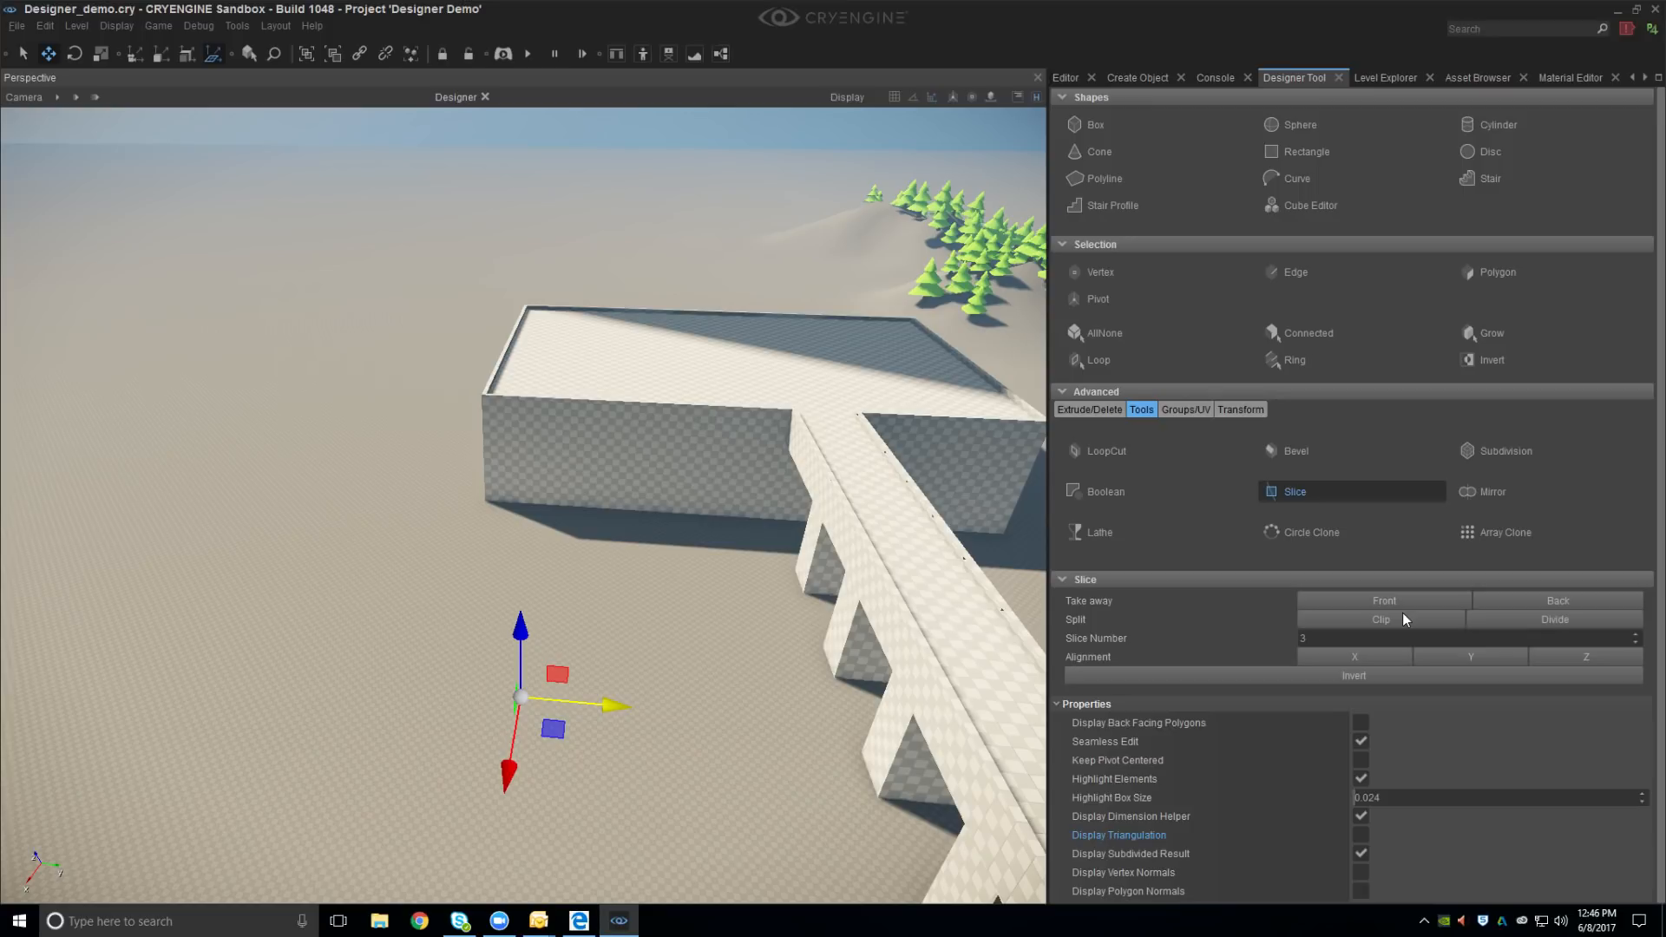
click(1537, 597)
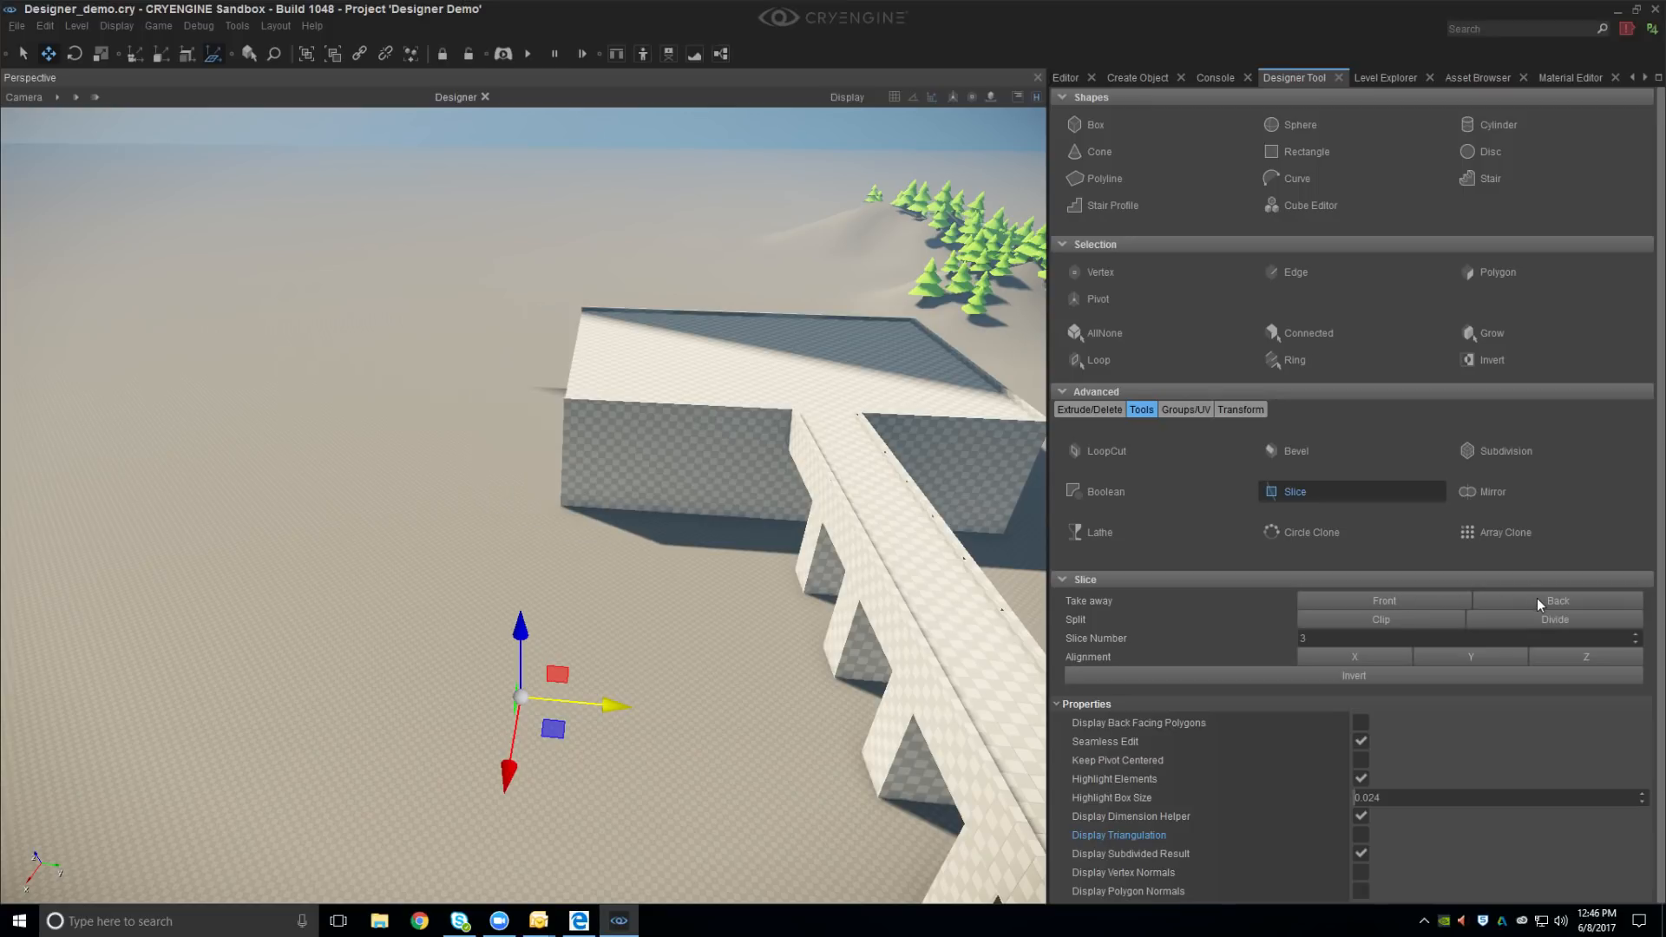
key(w)
right_drag(583, 605, 512, 574)
key(a)
key(w)
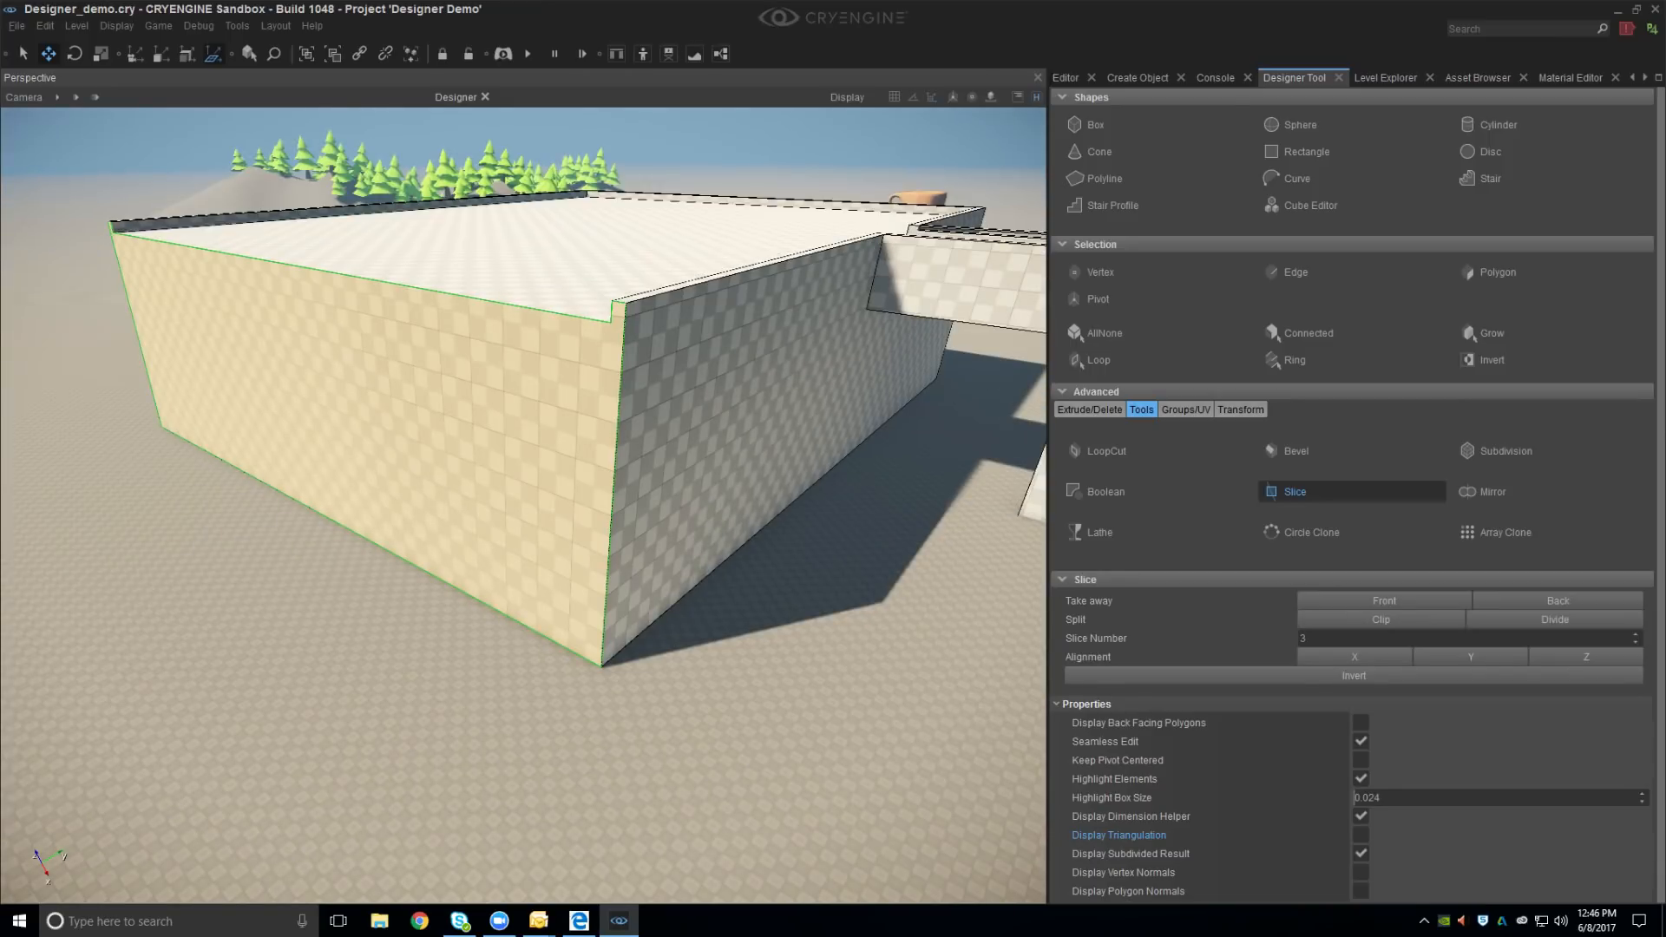
key(Escape)
Draw a box projecting from the upper part of the sliced end face, width about 1.78, depth about 3.87 and height about 13.4
right_drag(458, 443, 491, 570)
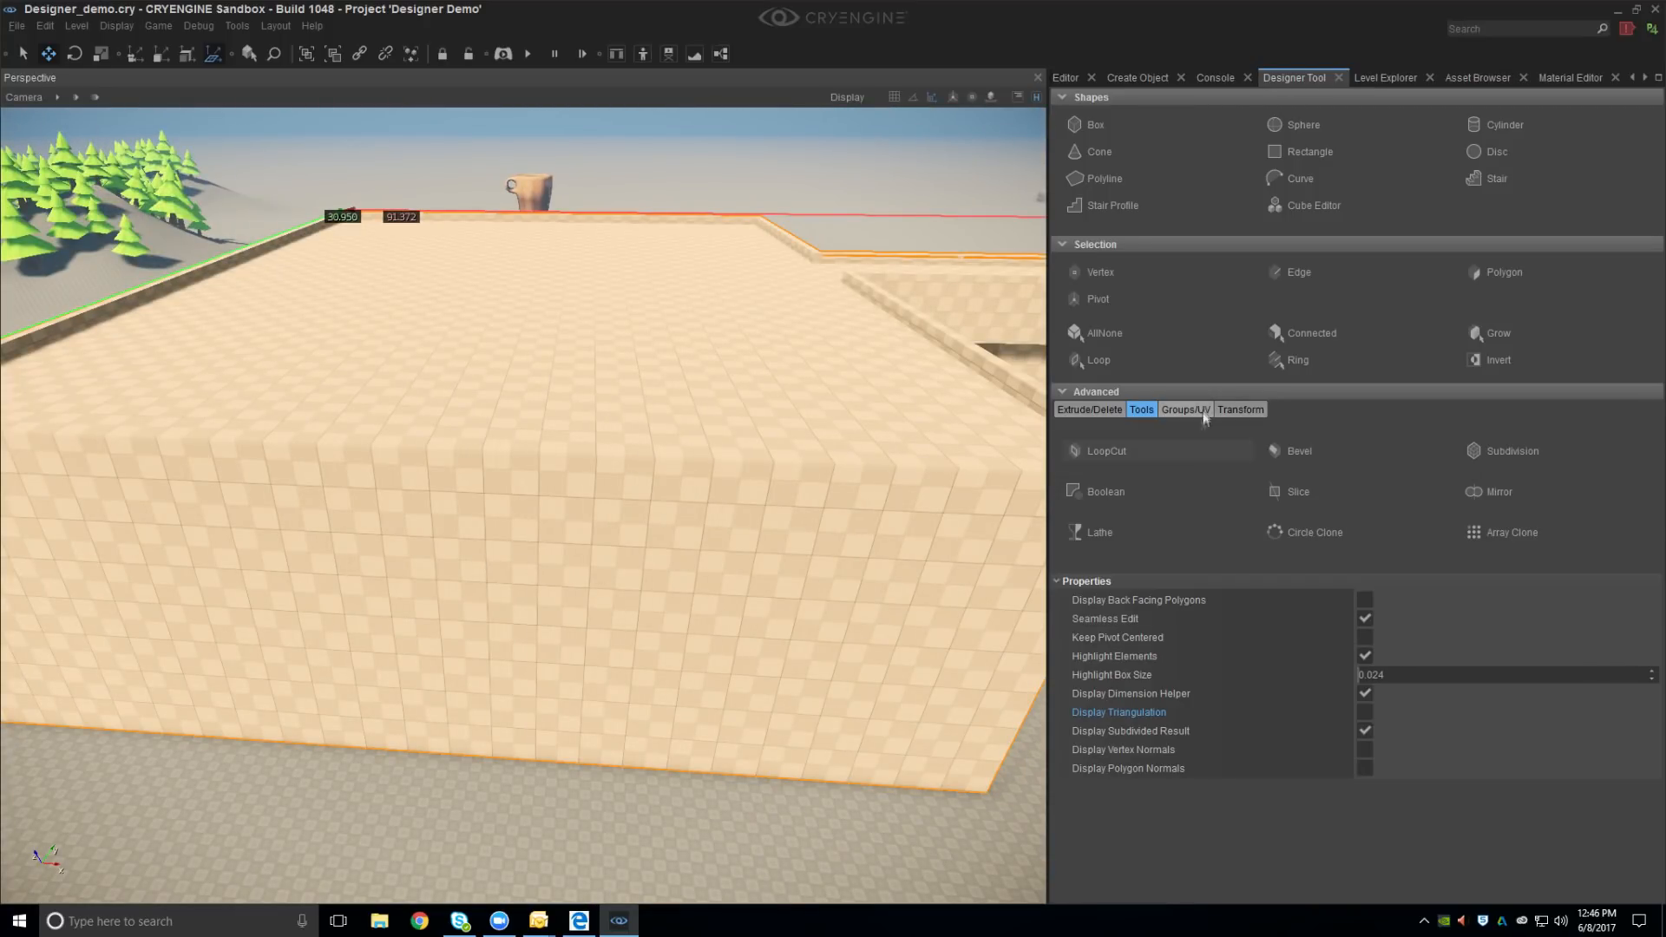
right_drag(561, 420, 561, 420)
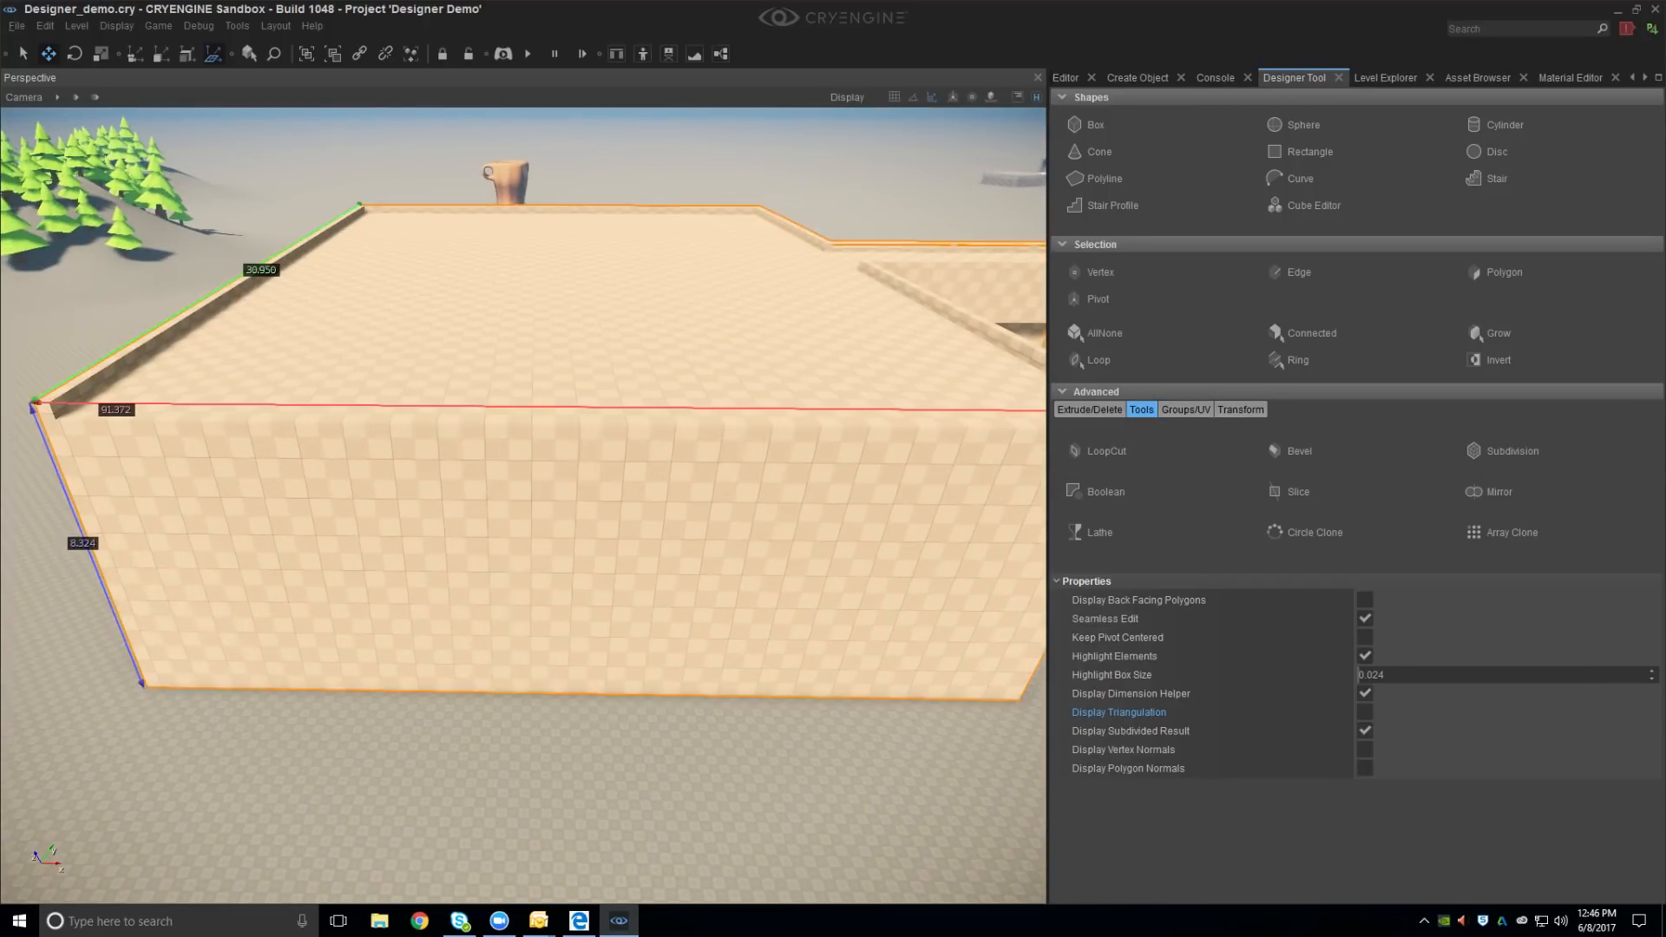
click(1114, 124)
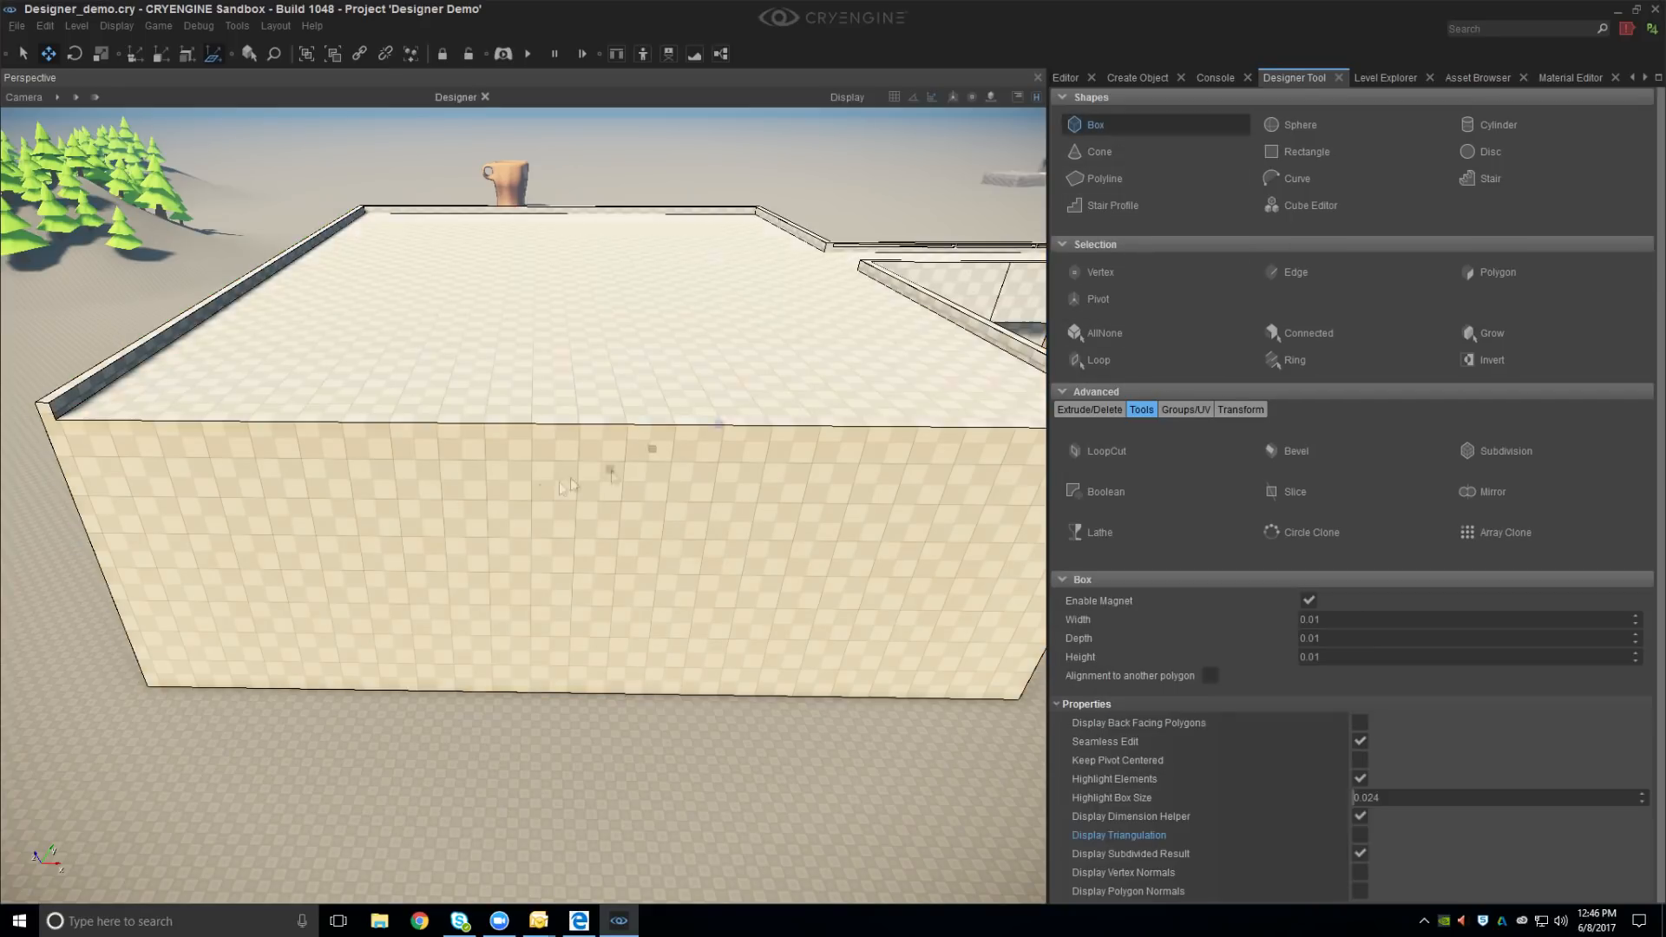
right_drag(453, 447, 621, 375)
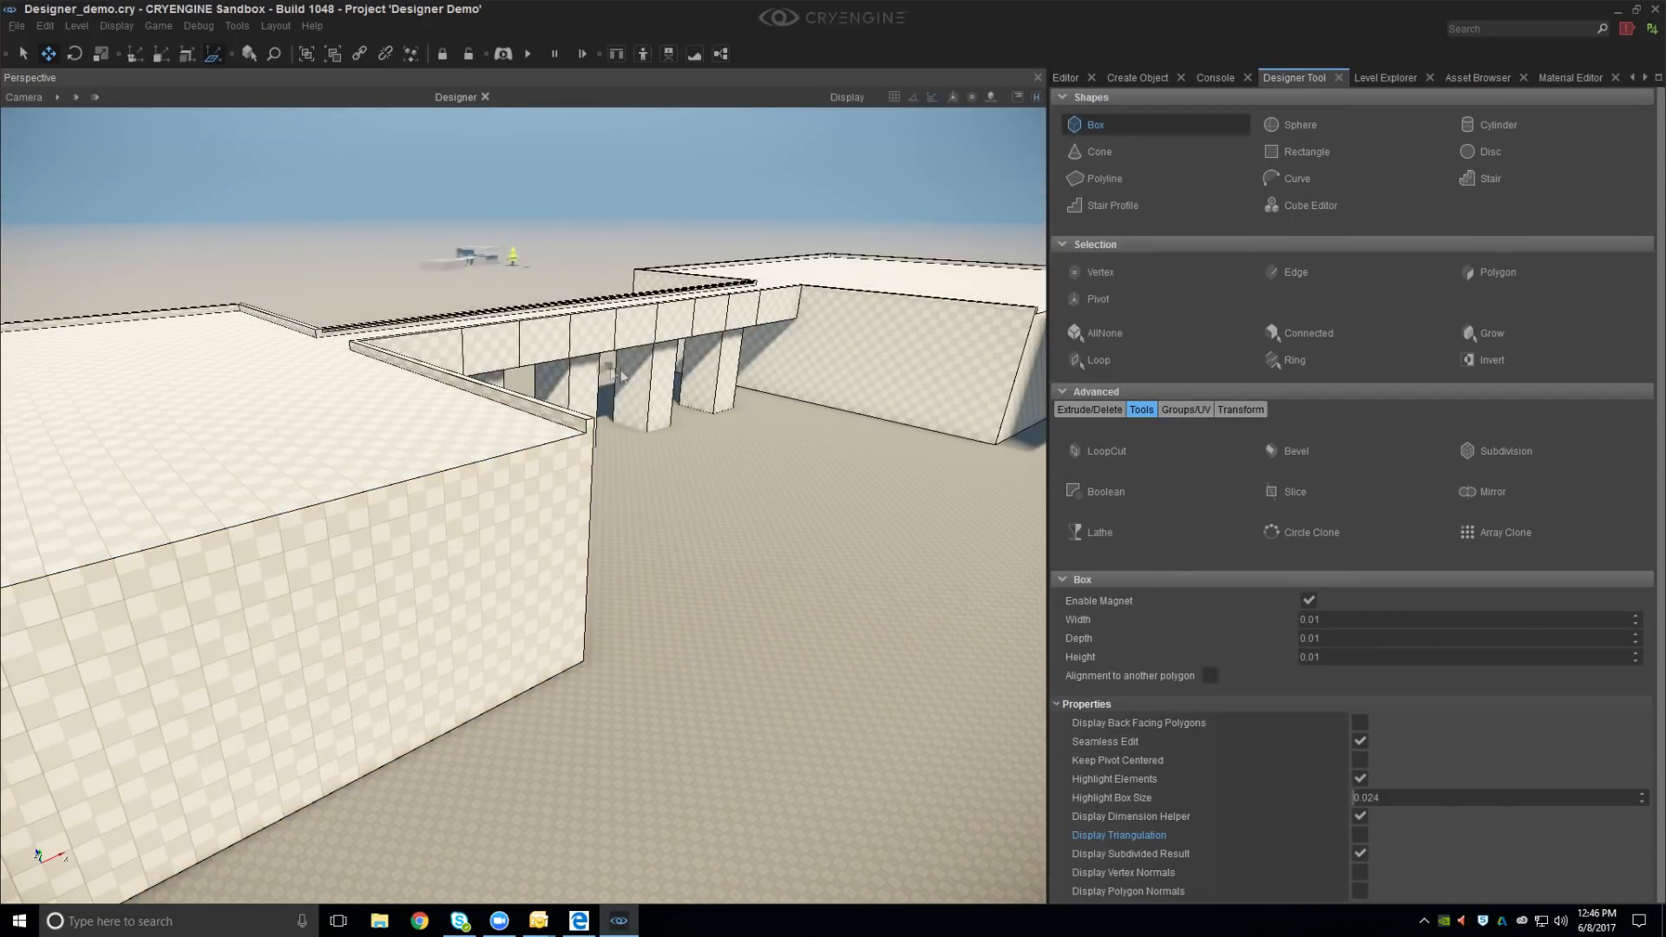
right_drag(714, 328, 440, 506)
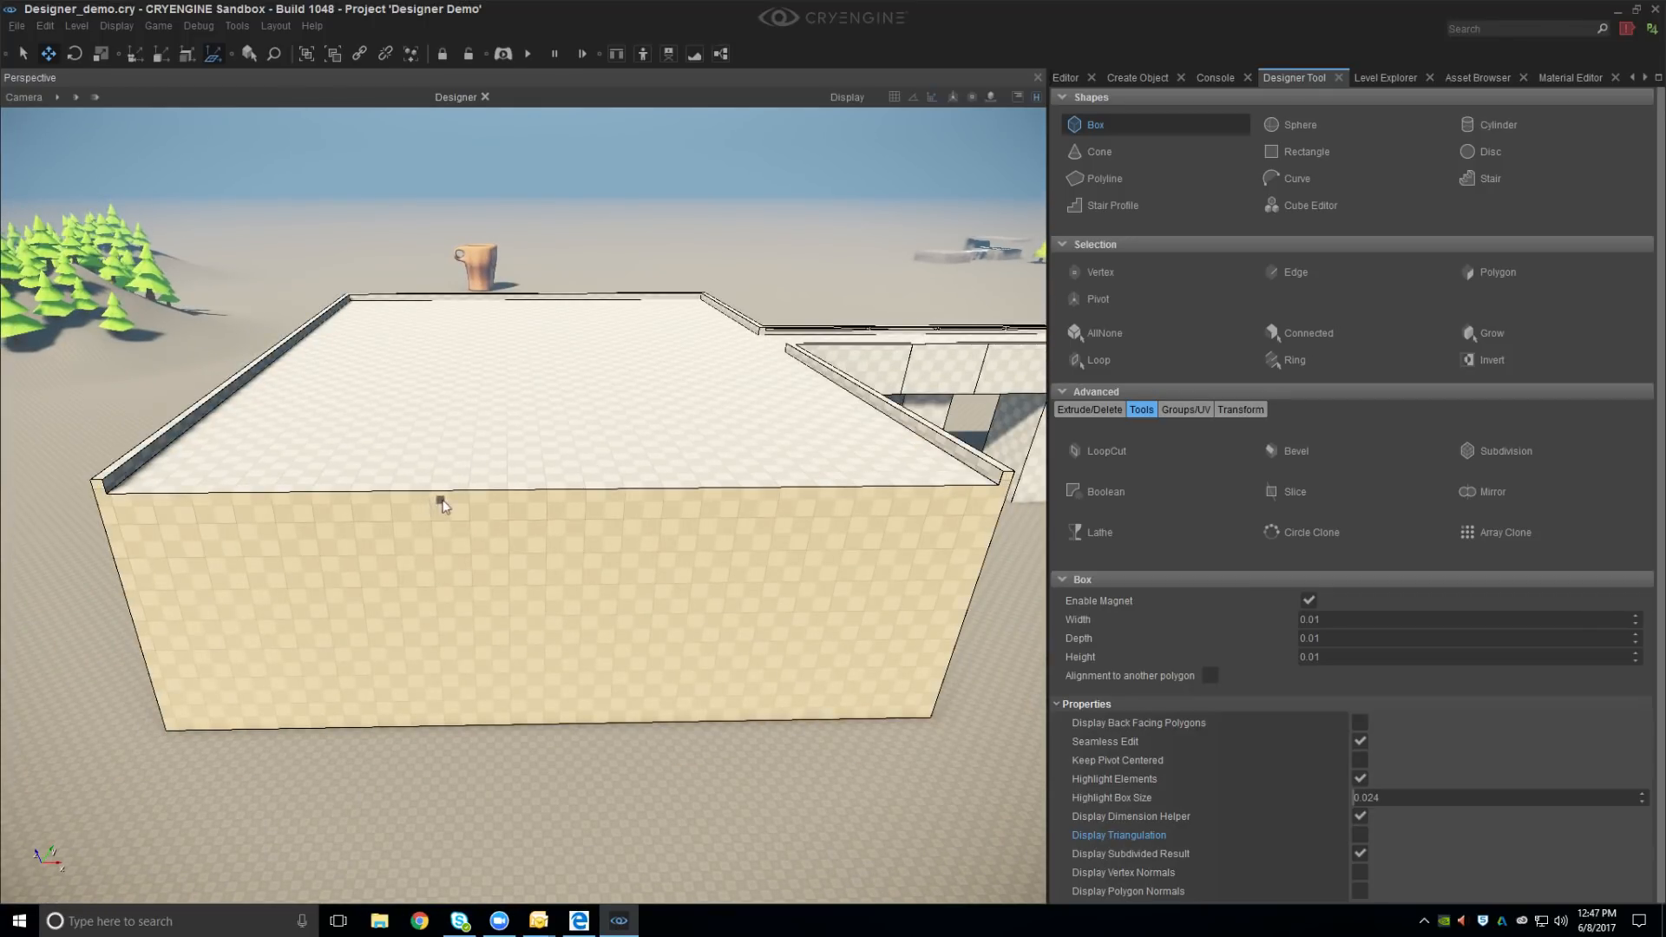
drag(443, 490, 538, 531)
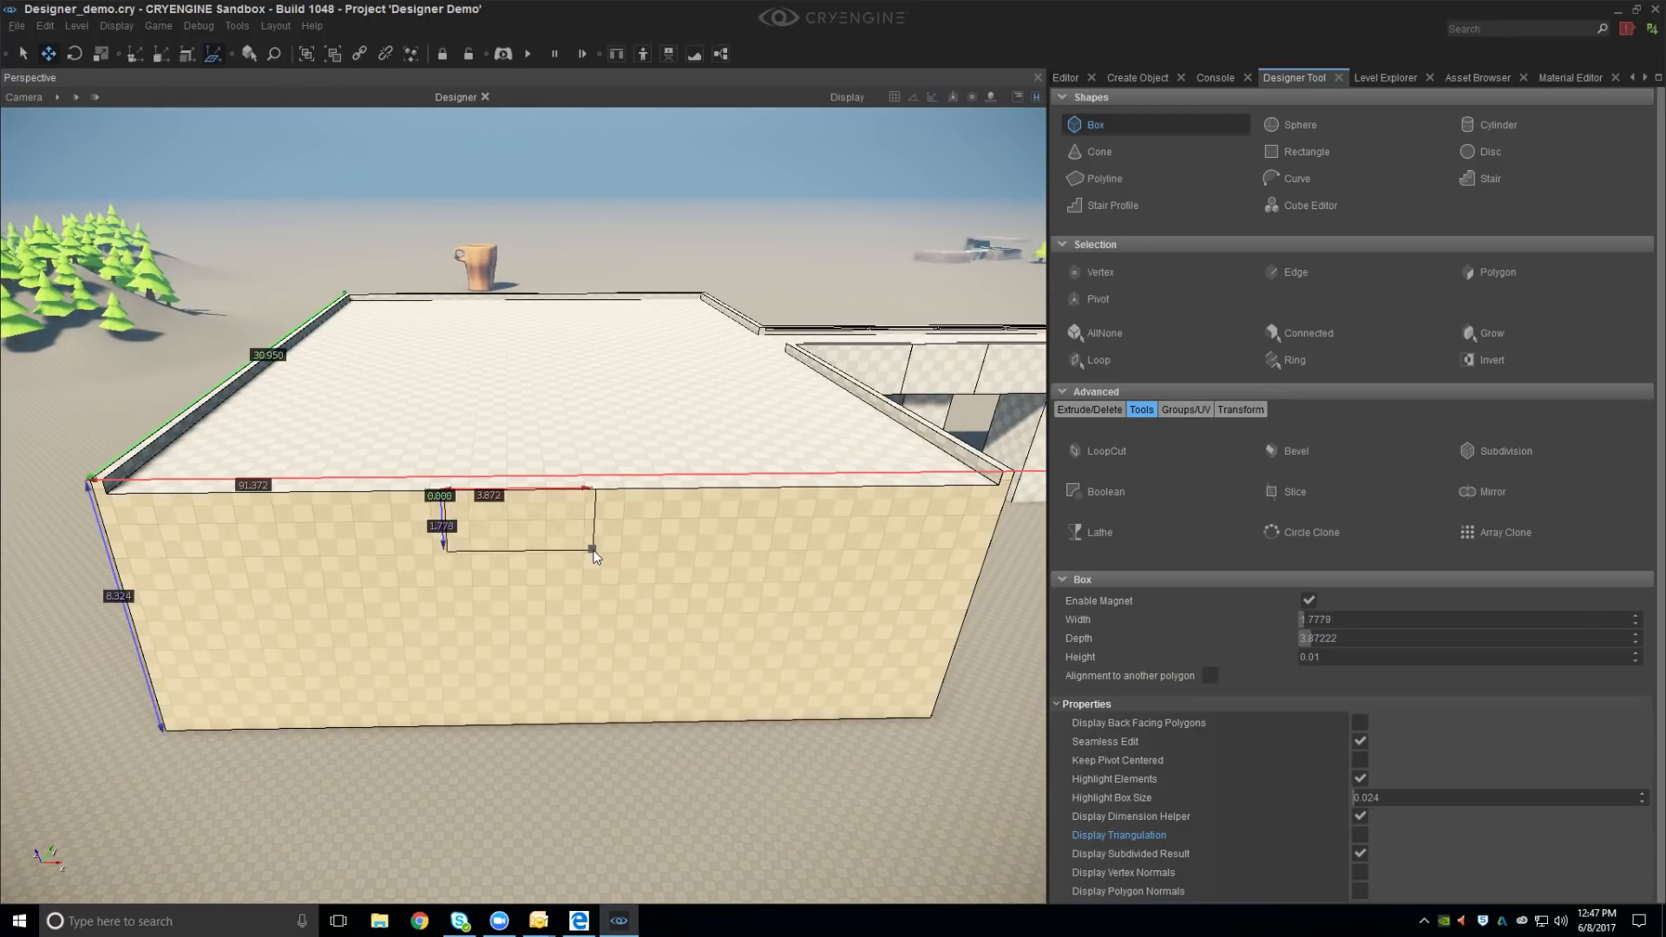
right_drag(573, 577, 701, 638)
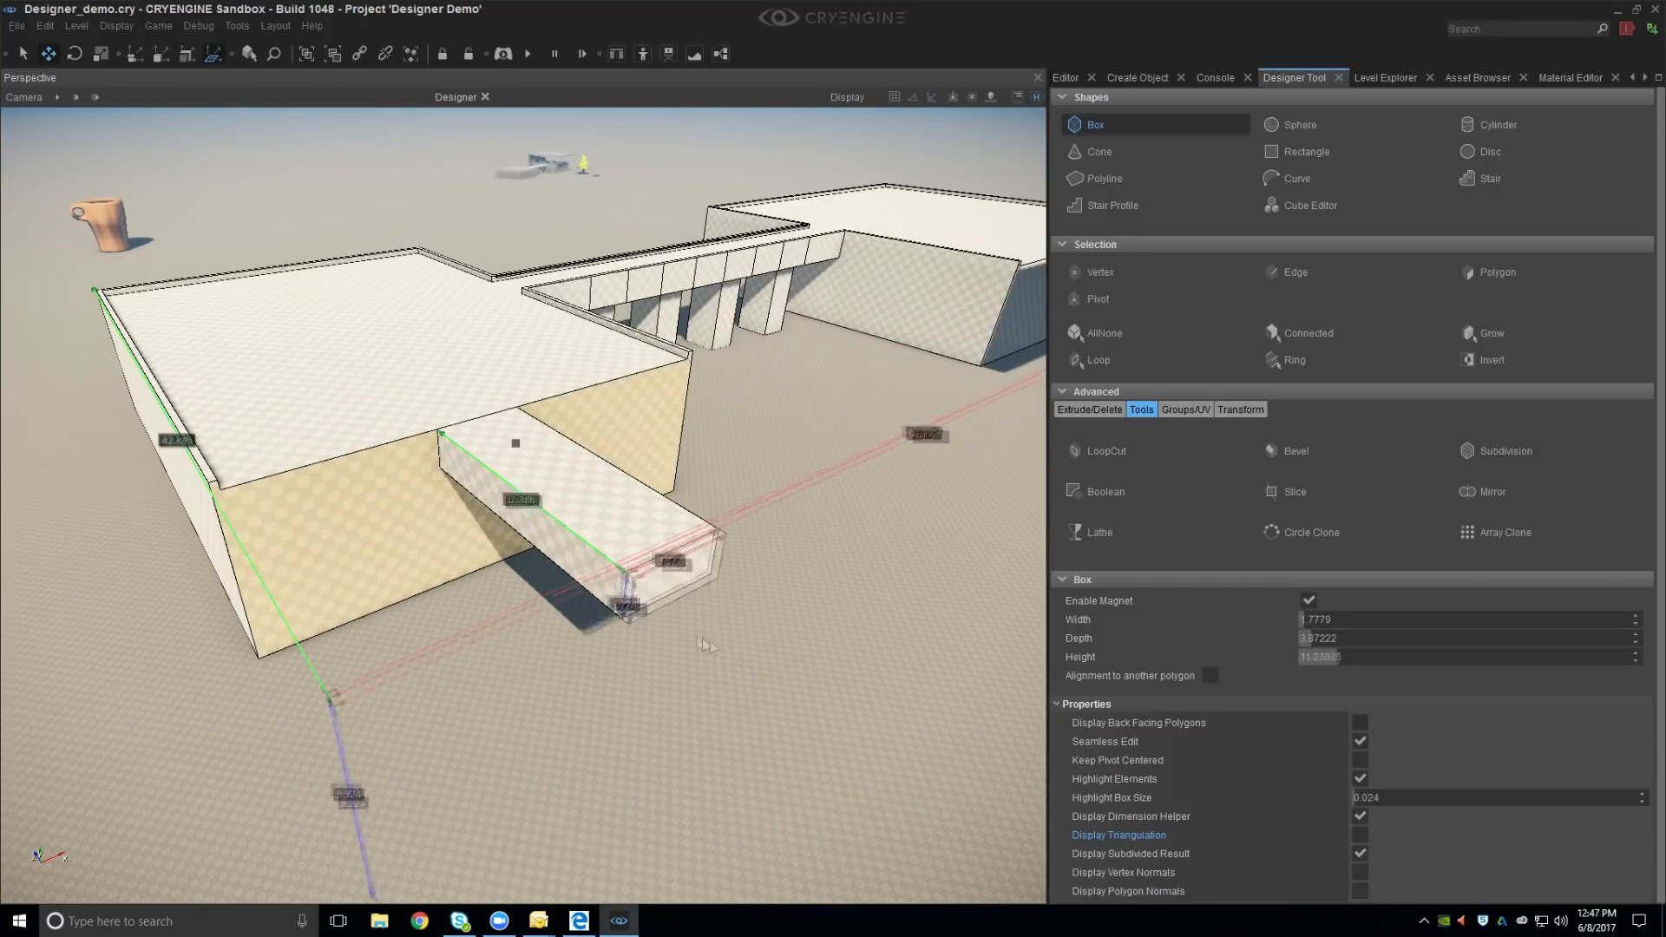
click(741, 644)
Show the edges in Edge selection mode and examine how the new projection joins the sliced box's top and end faces
mouse_move(586, 597)
right_down()
mouse_move(607, 584)
mouse_move(547, 577)
mouse_move(573, 590)
right_up()
key(w)
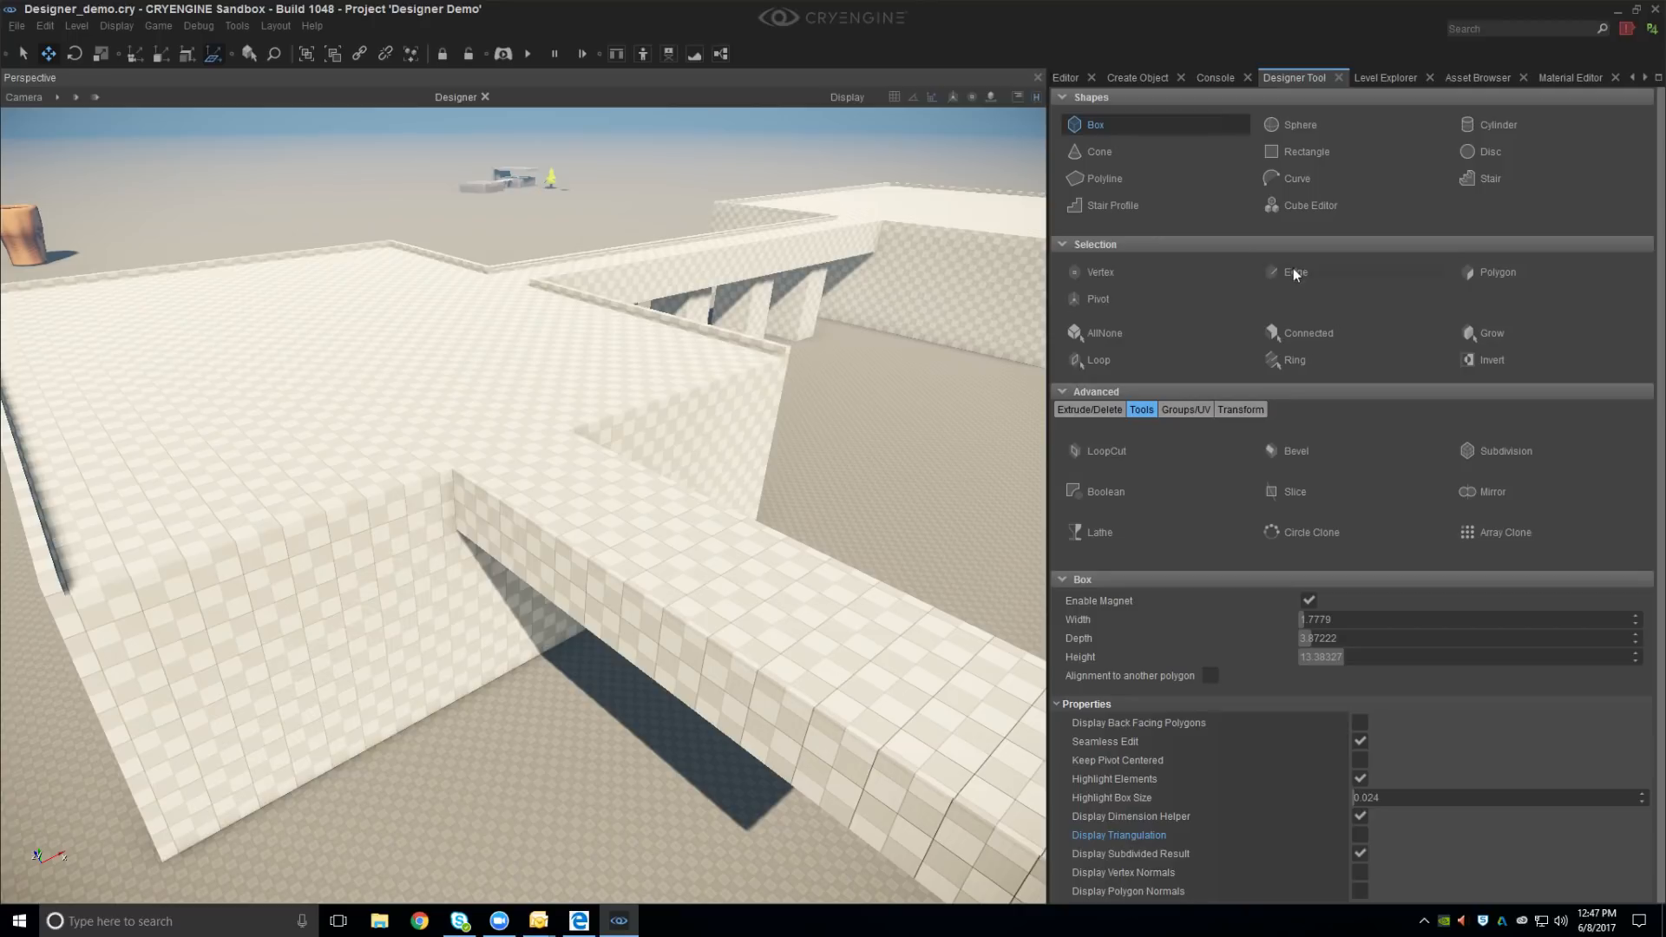
click(1294, 274)
key(w)
right_drag(522, 448, 561, 603)
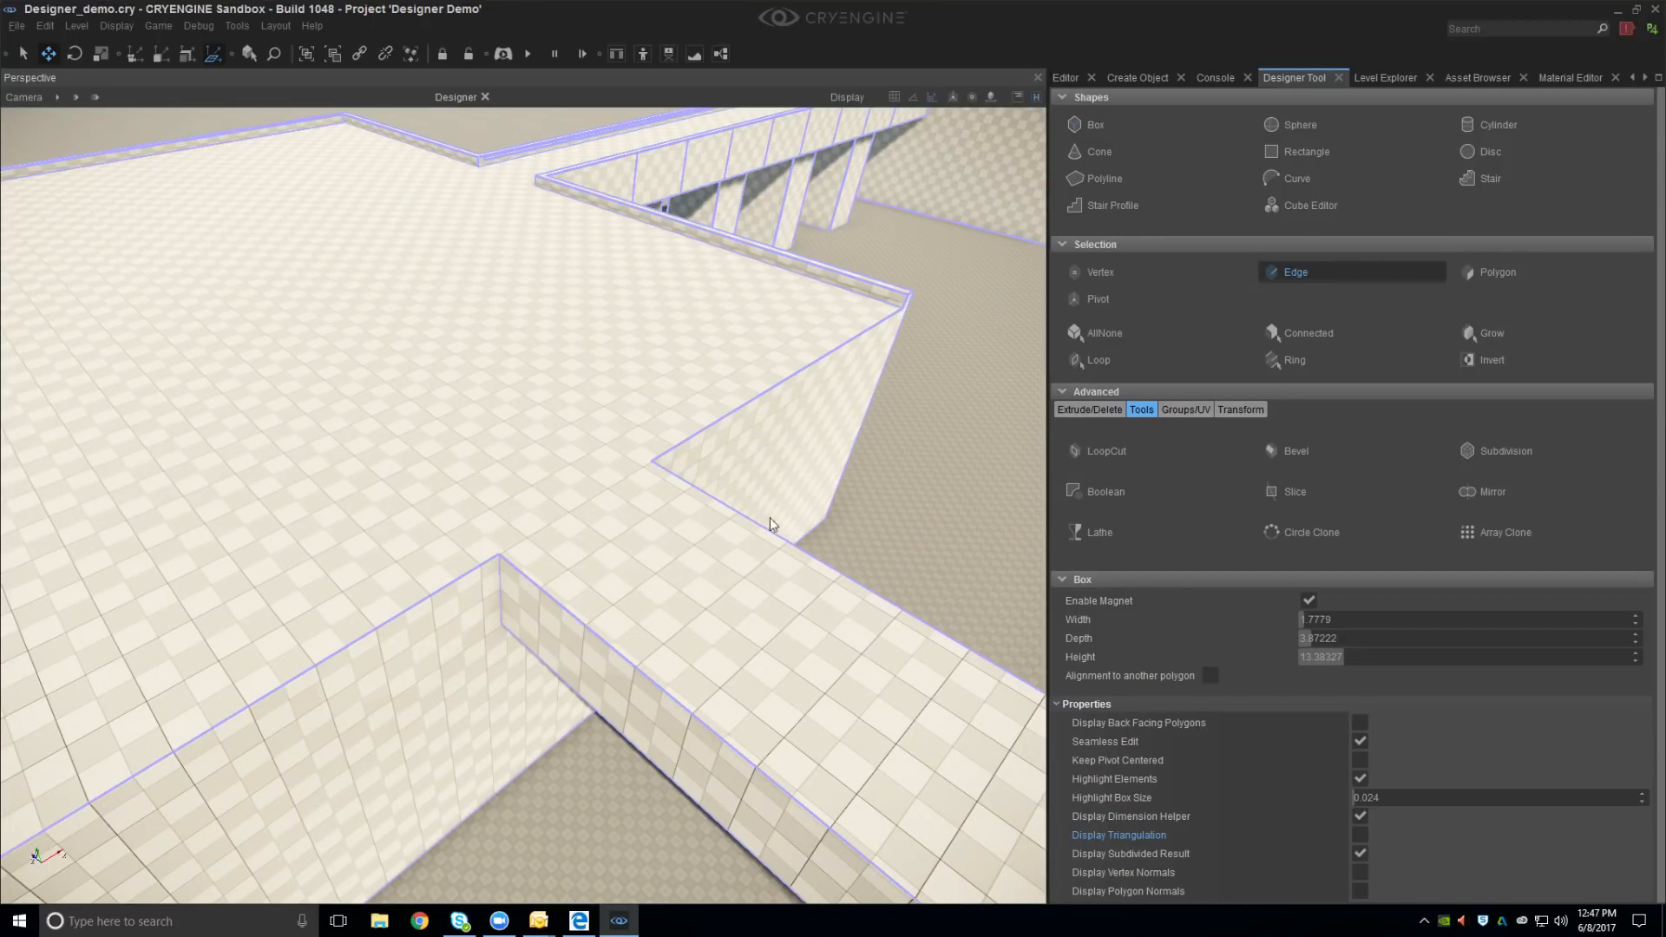
key(w)
right_drag(512, 524, 590, 565)
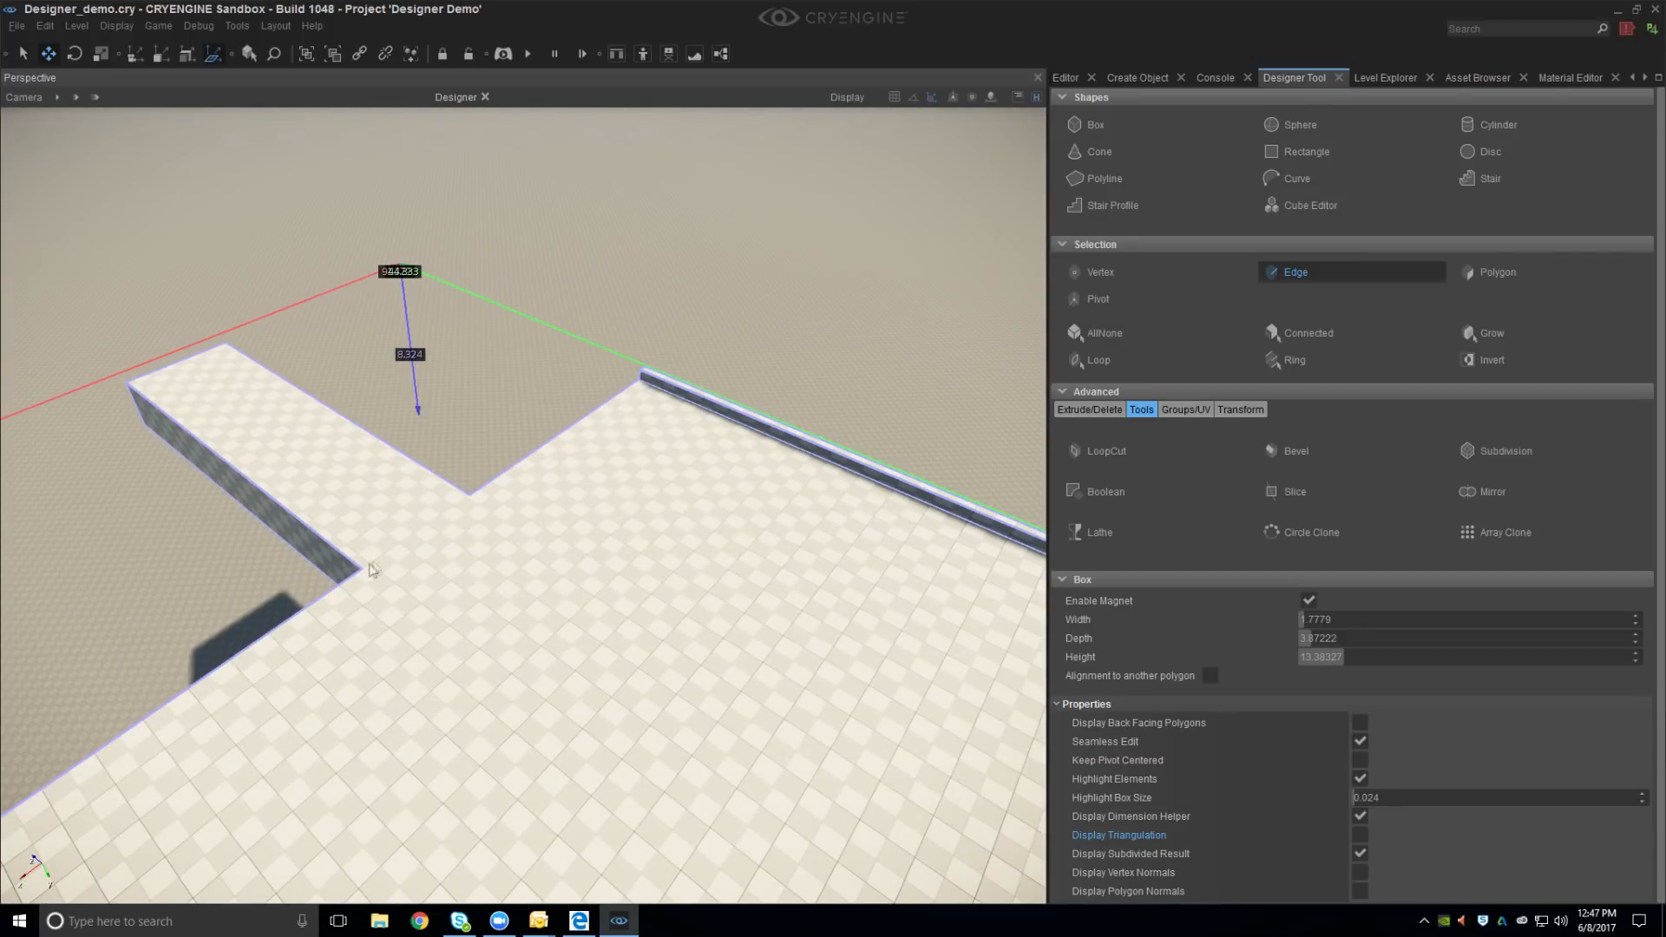
mouse_move(424, 563)
right_down()
mouse_move(568, 543)
mouse_move(495, 531)
mouse_move(509, 575)
mouse_move(440, 585)
mouse_move(450, 545)
right_up()
key(s)
key(w)
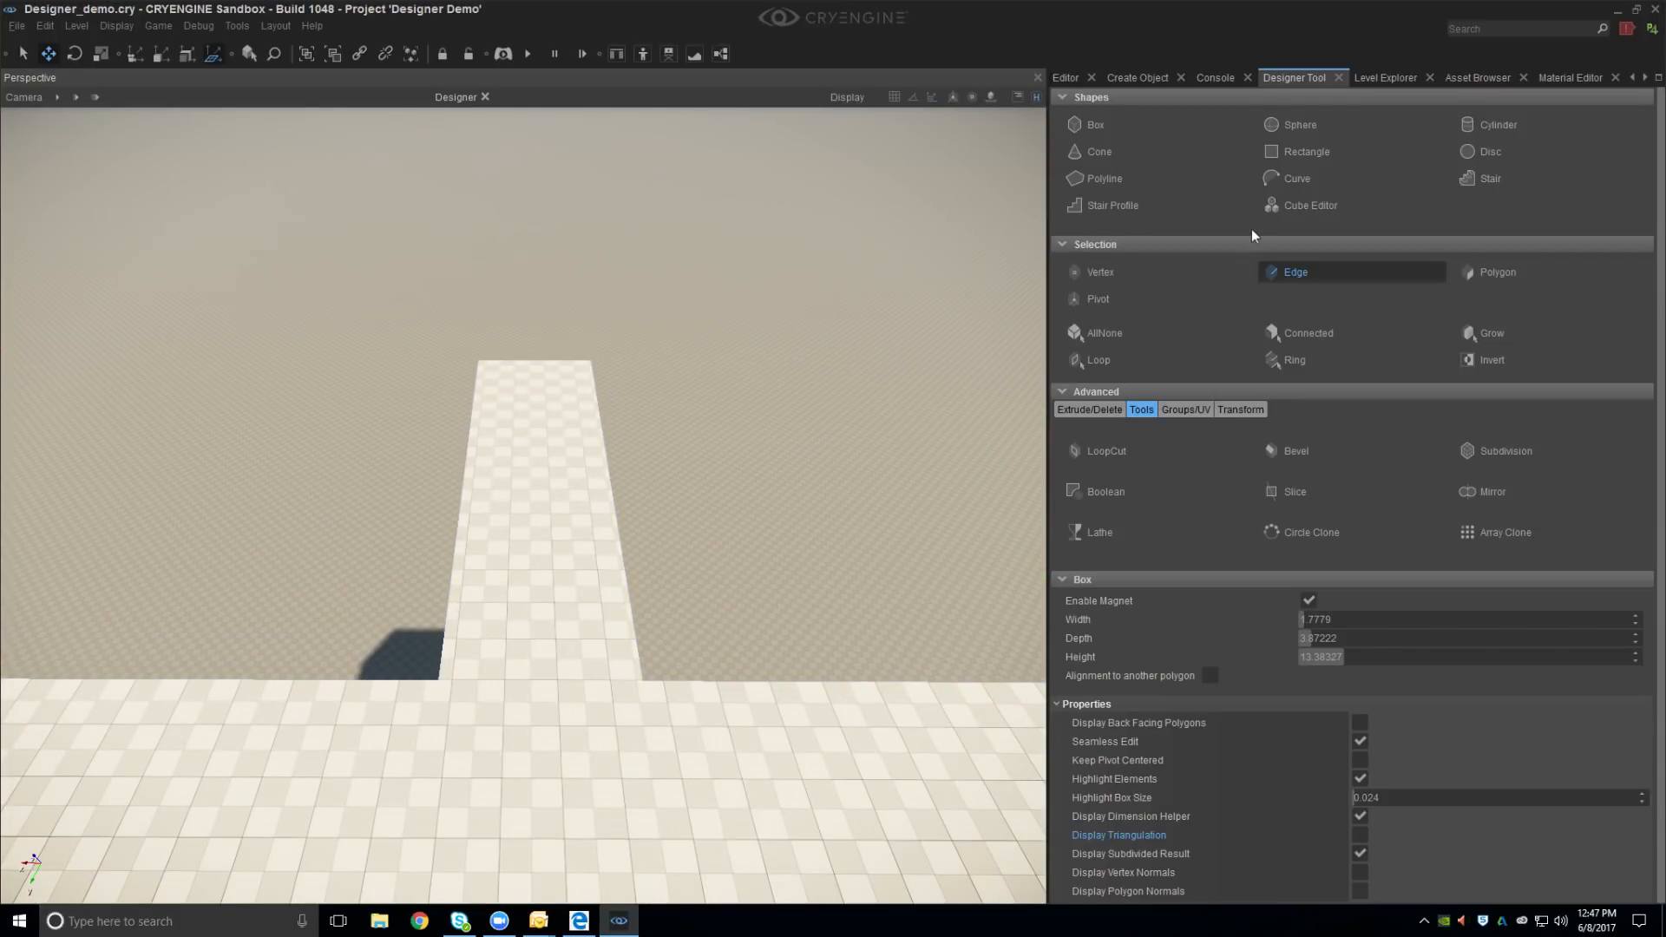
Turn off Seamless Edit, leave the edge editing mode and deselect the building object
right_drag(842, 541, 830, 539)
key(s)
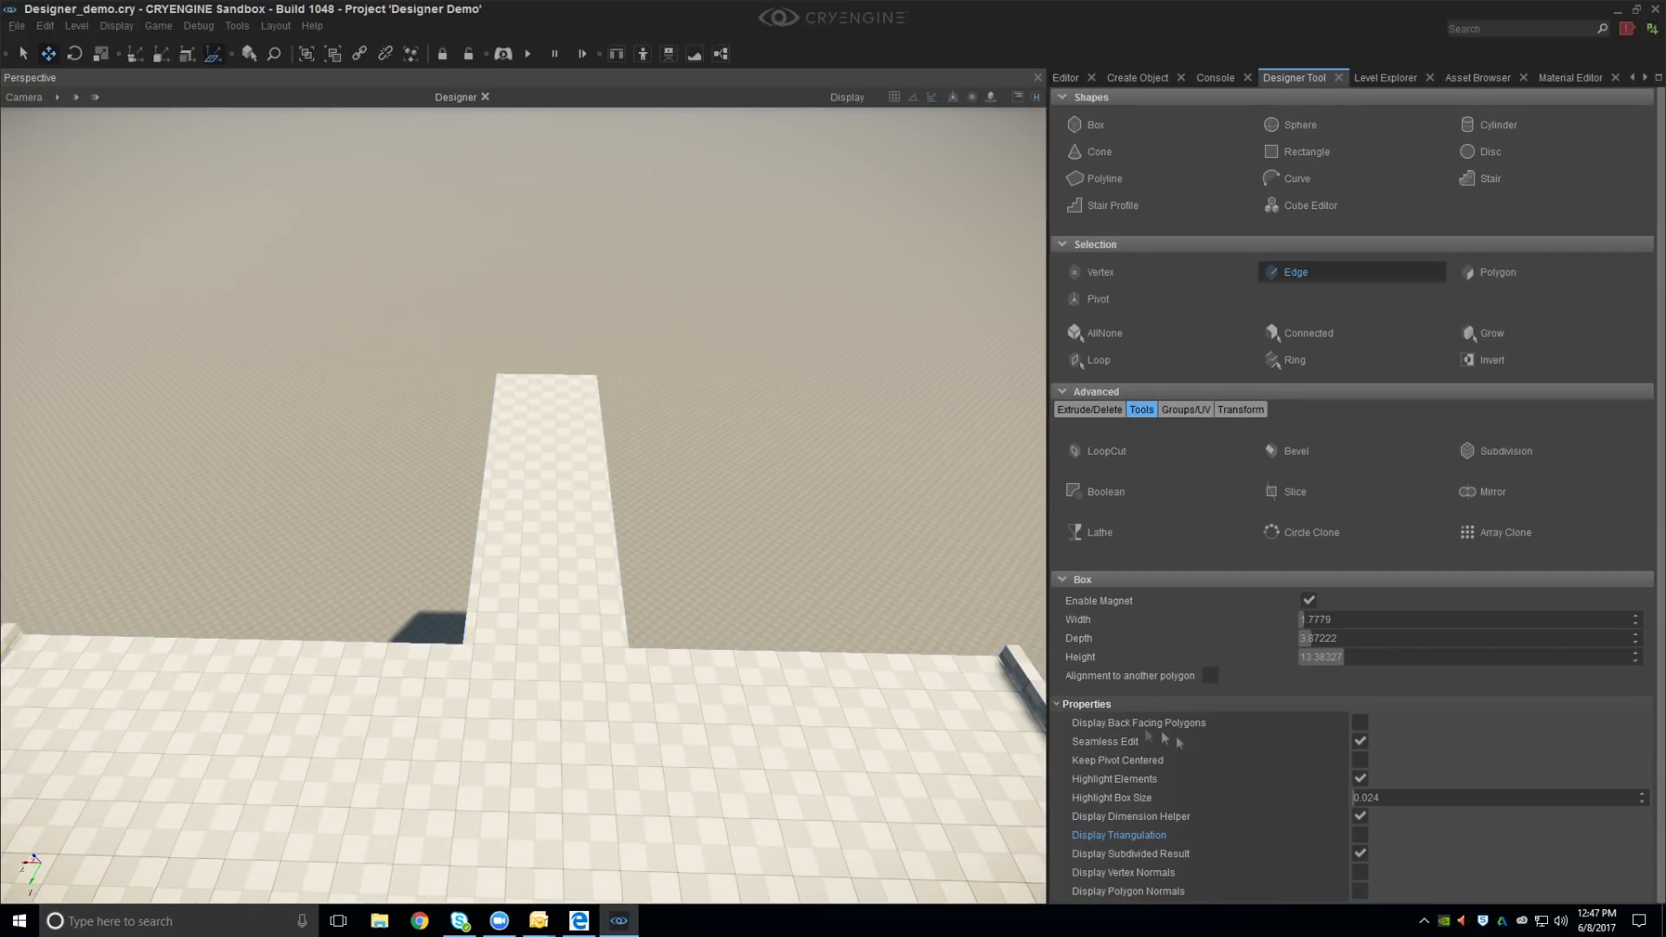
right_drag(652, 523, 663, 550)
key(Escape)
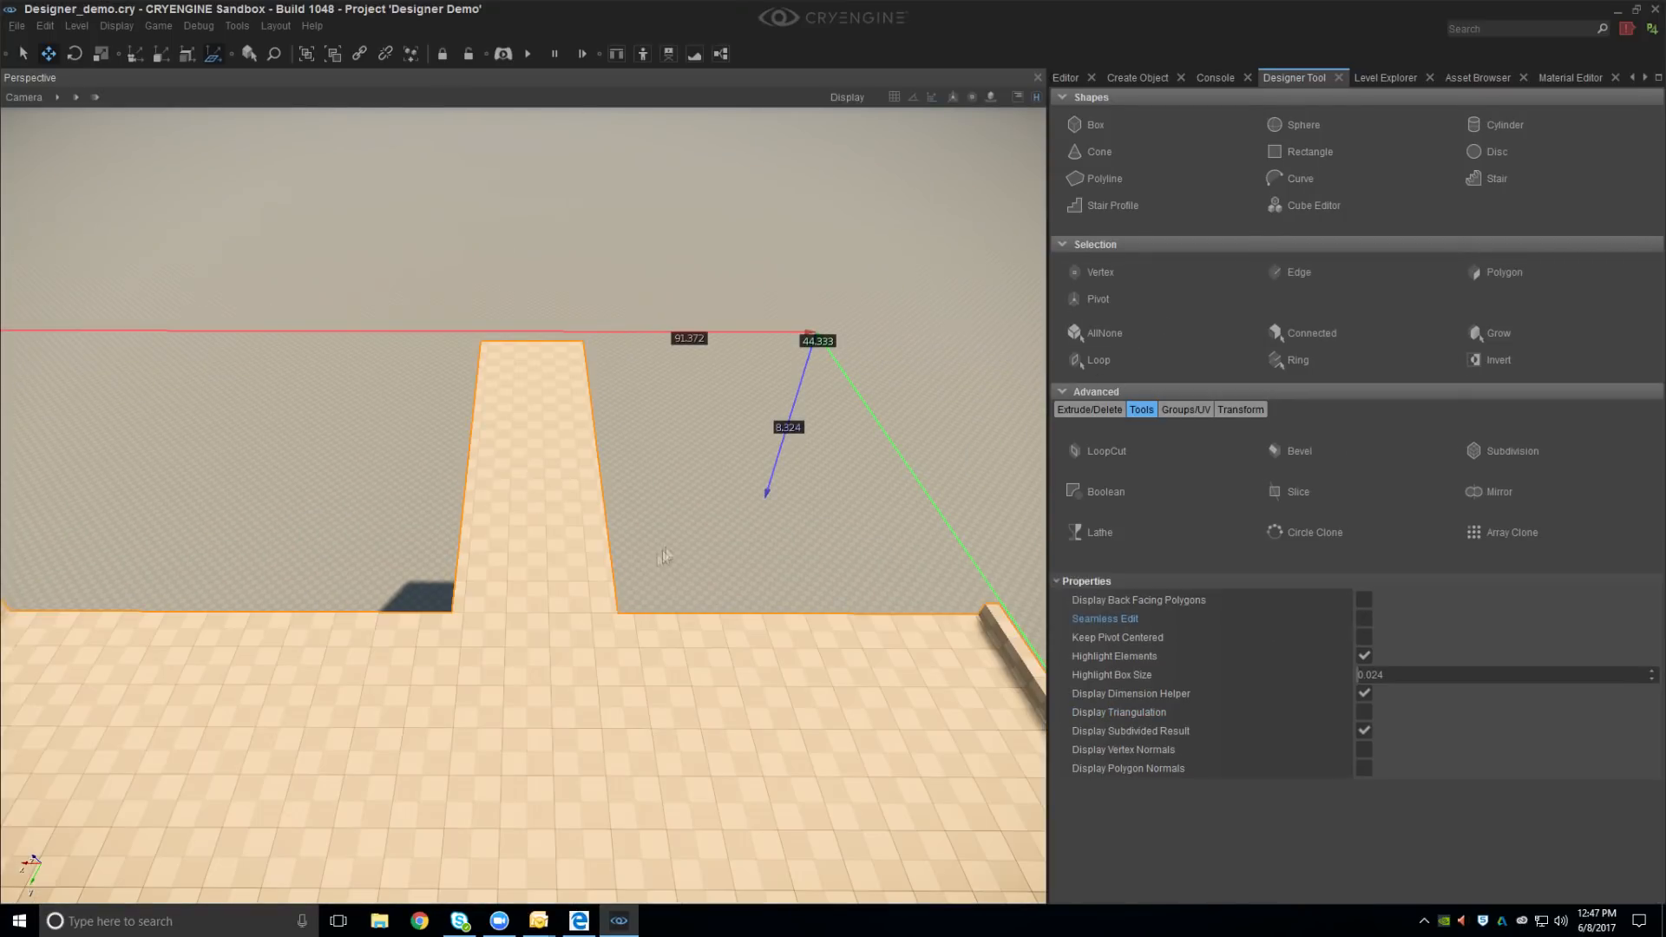
key(Escape)
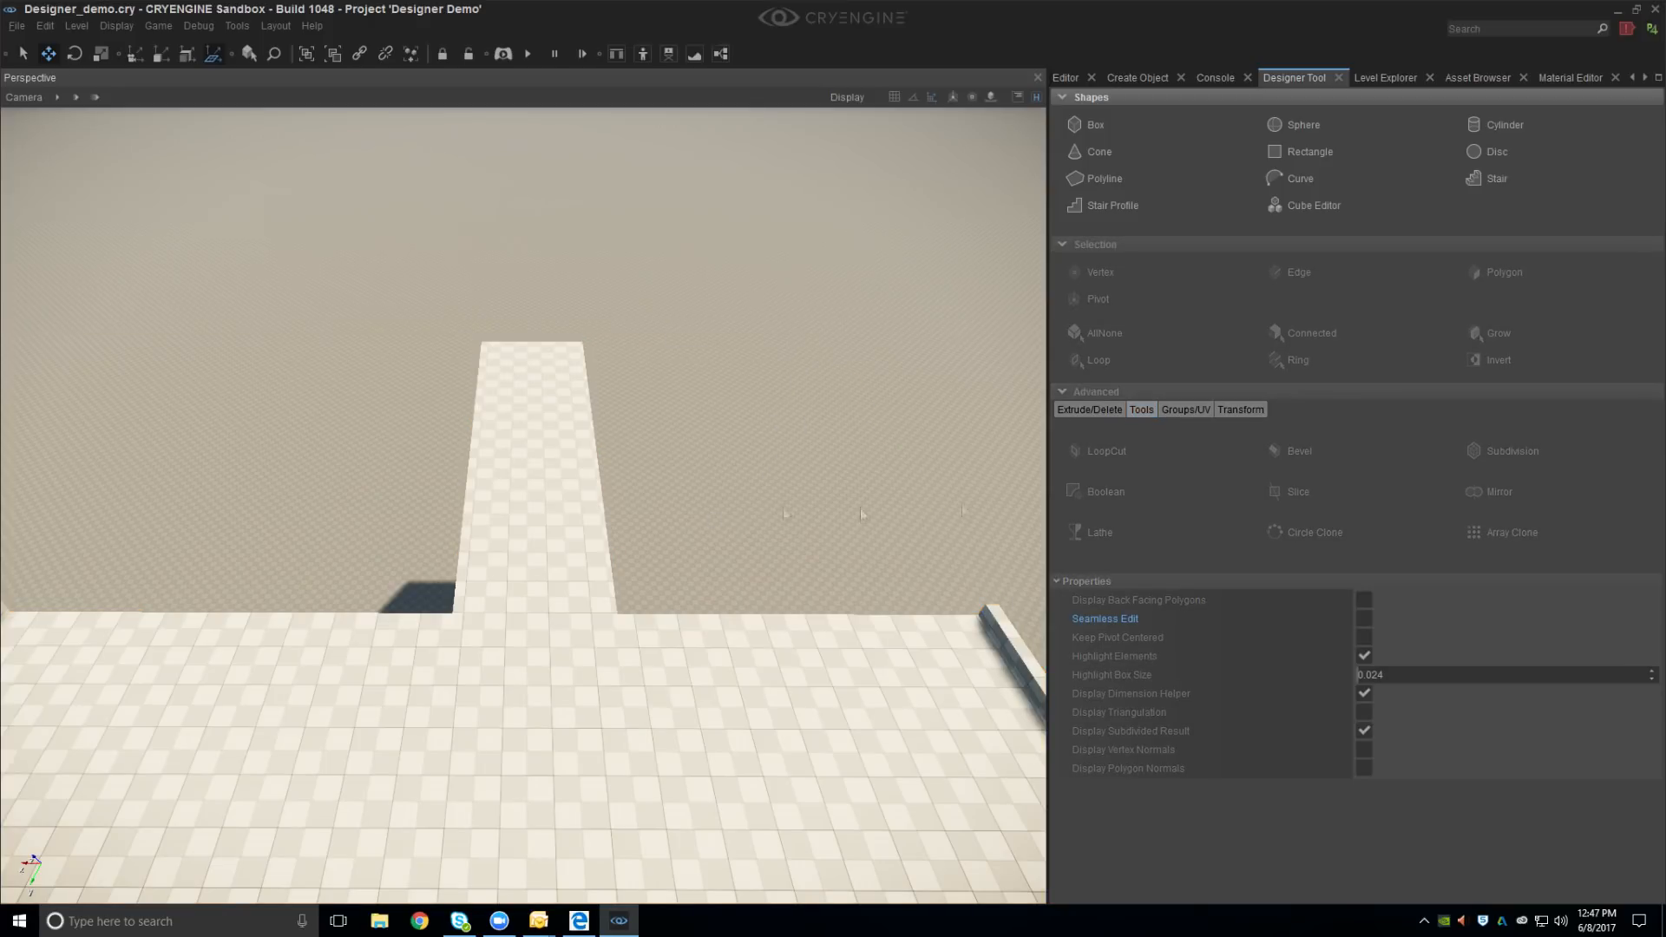
Draw a separate tall box on the ground beside the projection, width about 3.34, depth about 3.02 and height about 15
click(1104, 127)
key(a)
right_drag(713, 561, 437, 480)
drag(523, 547, 524, 548)
key(d)
right_drag(518, 499, 498, 493)
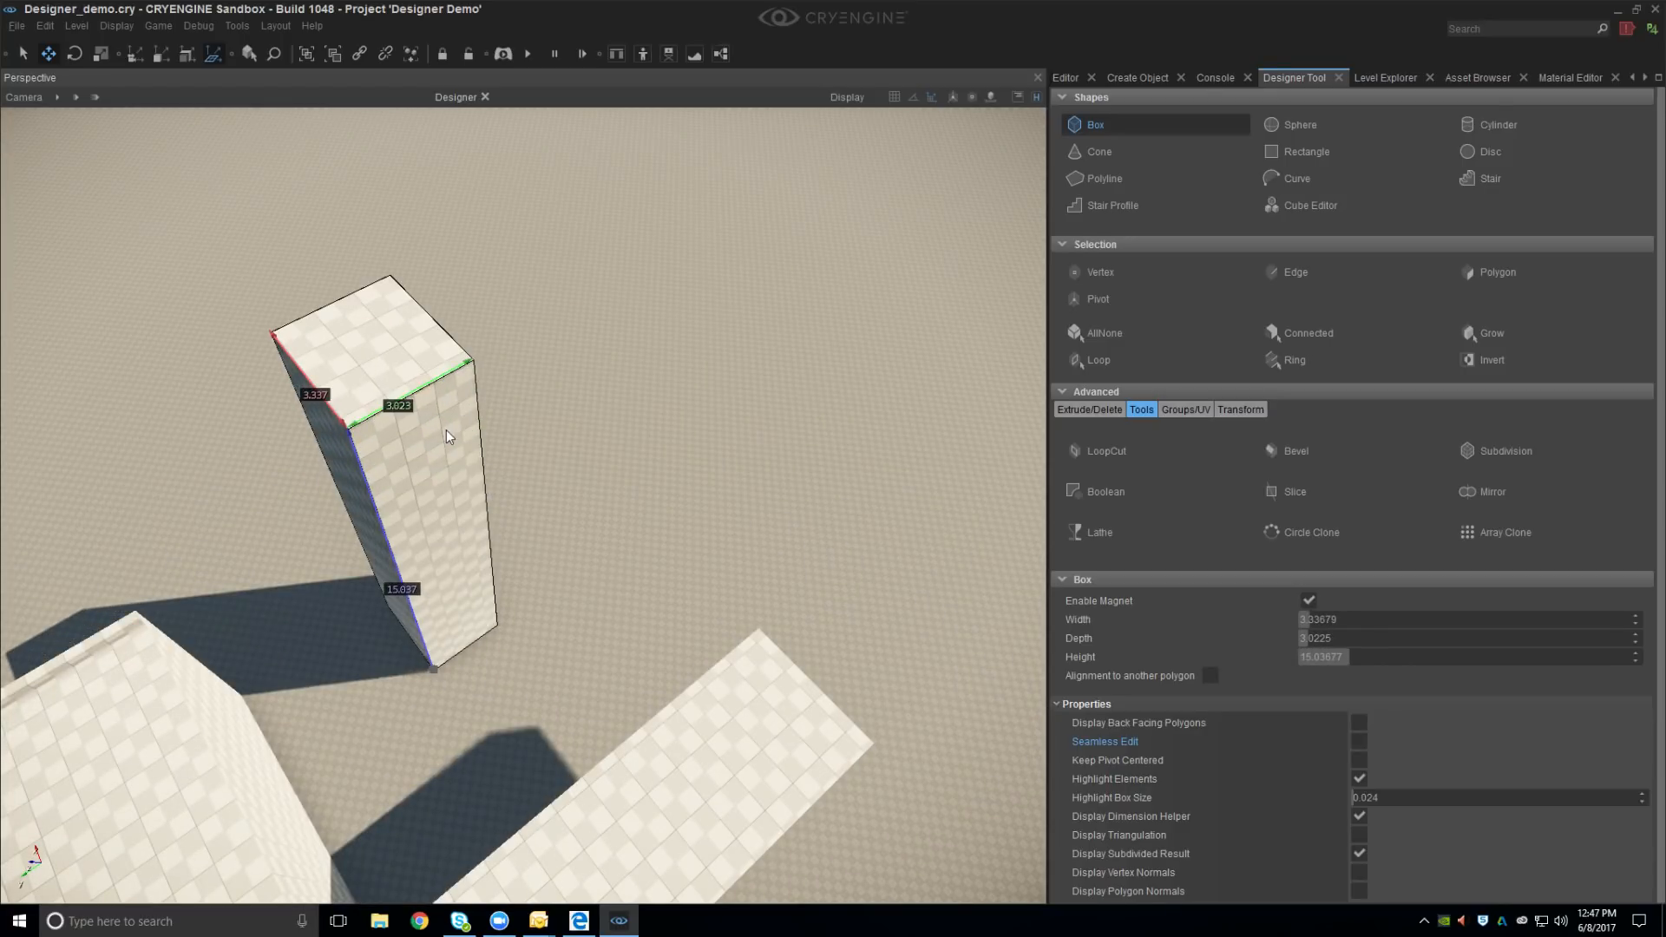
key(s)
mouse_move(445, 441)
right_down()
mouse_move(441, 427)
mouse_move(450, 443)
right_up()
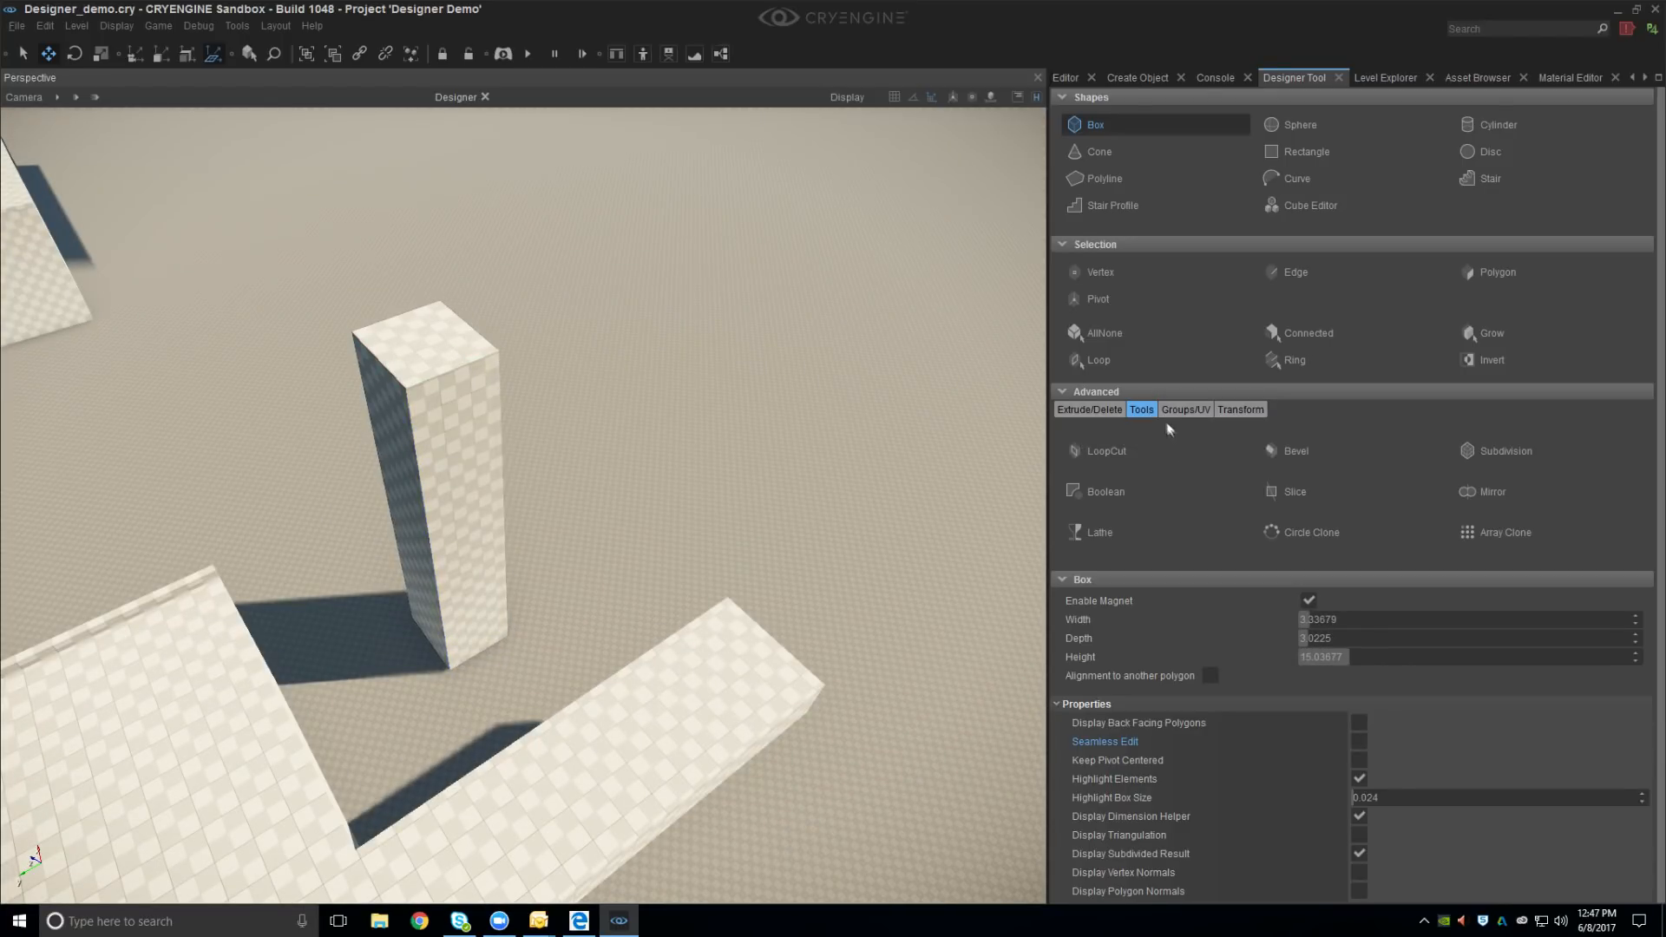
Enable Leave loop edges for Extrude and extrude the tall box's top face upward to a total height of about 22.4
click(1109, 411)
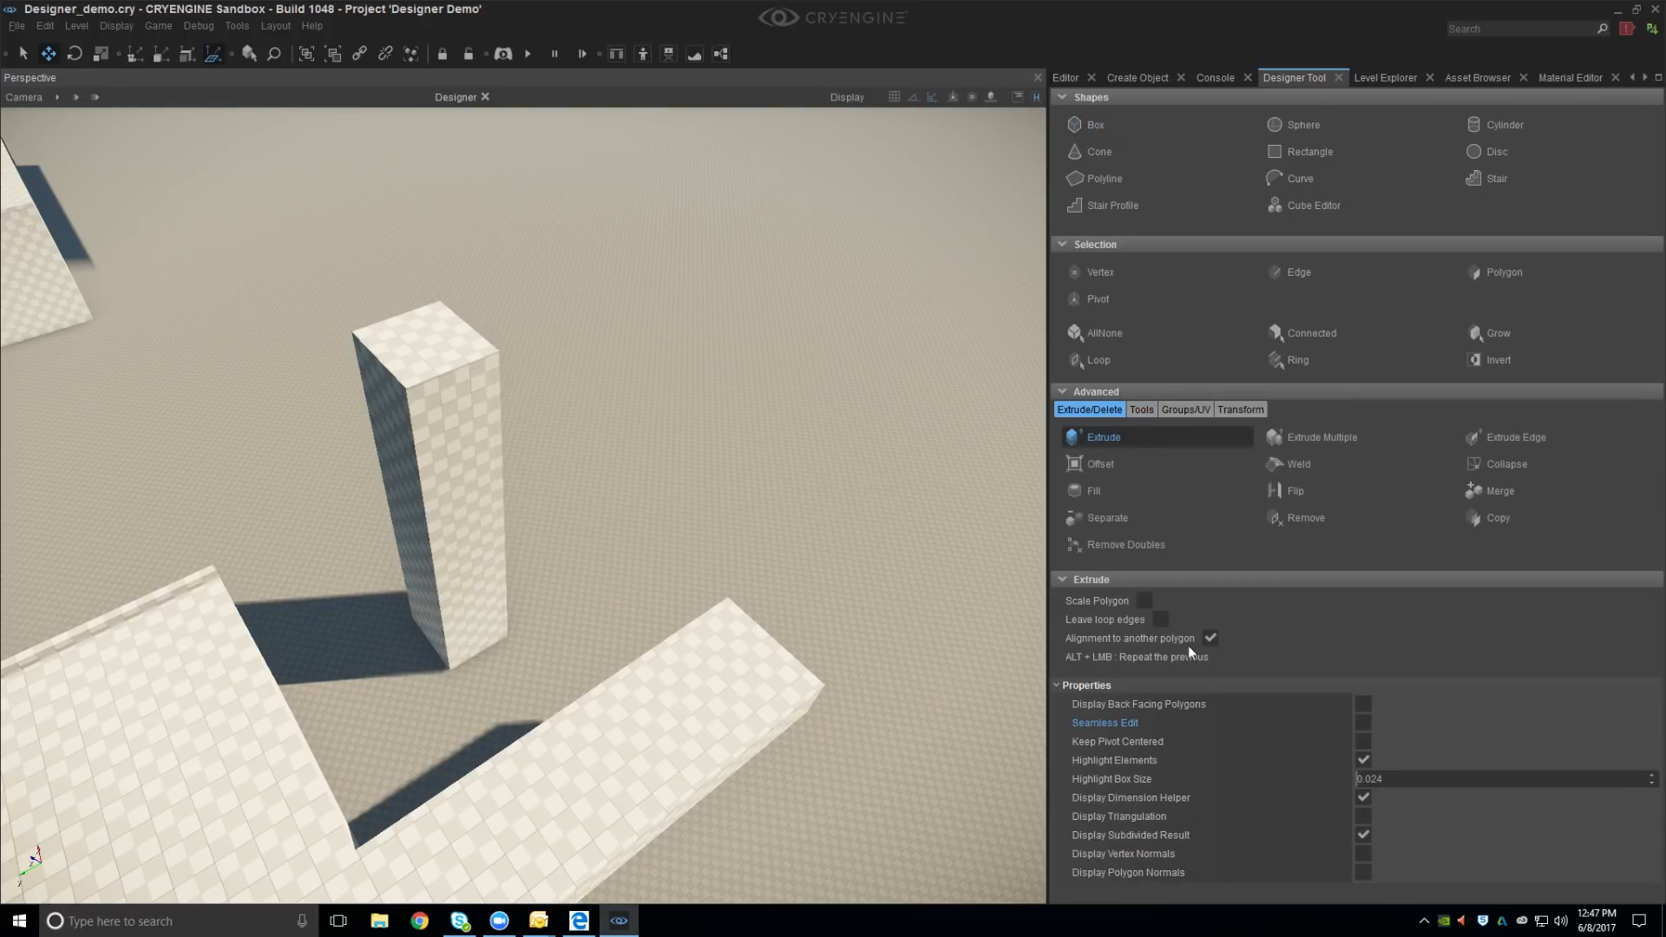
click(1163, 623)
right_drag(462, 464, 458, 452)
drag(458, 451, 455, 243)
Move one top edge of the tall box inward to slope its upper section
key(2)
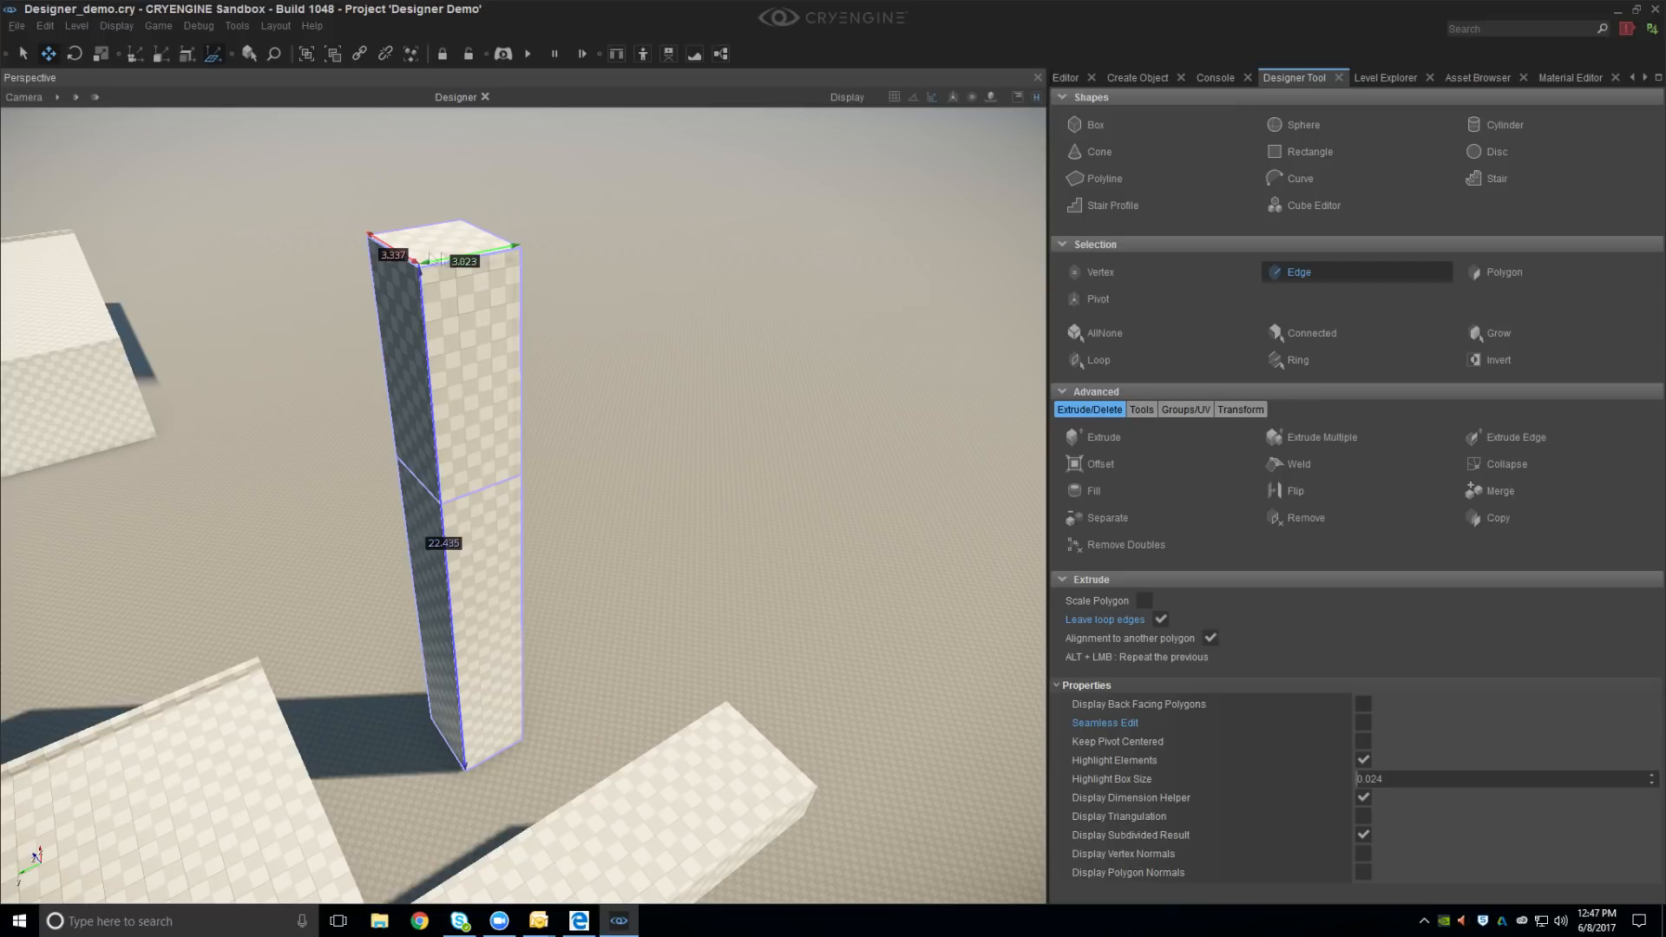
drag(349, 265, 383, 257)
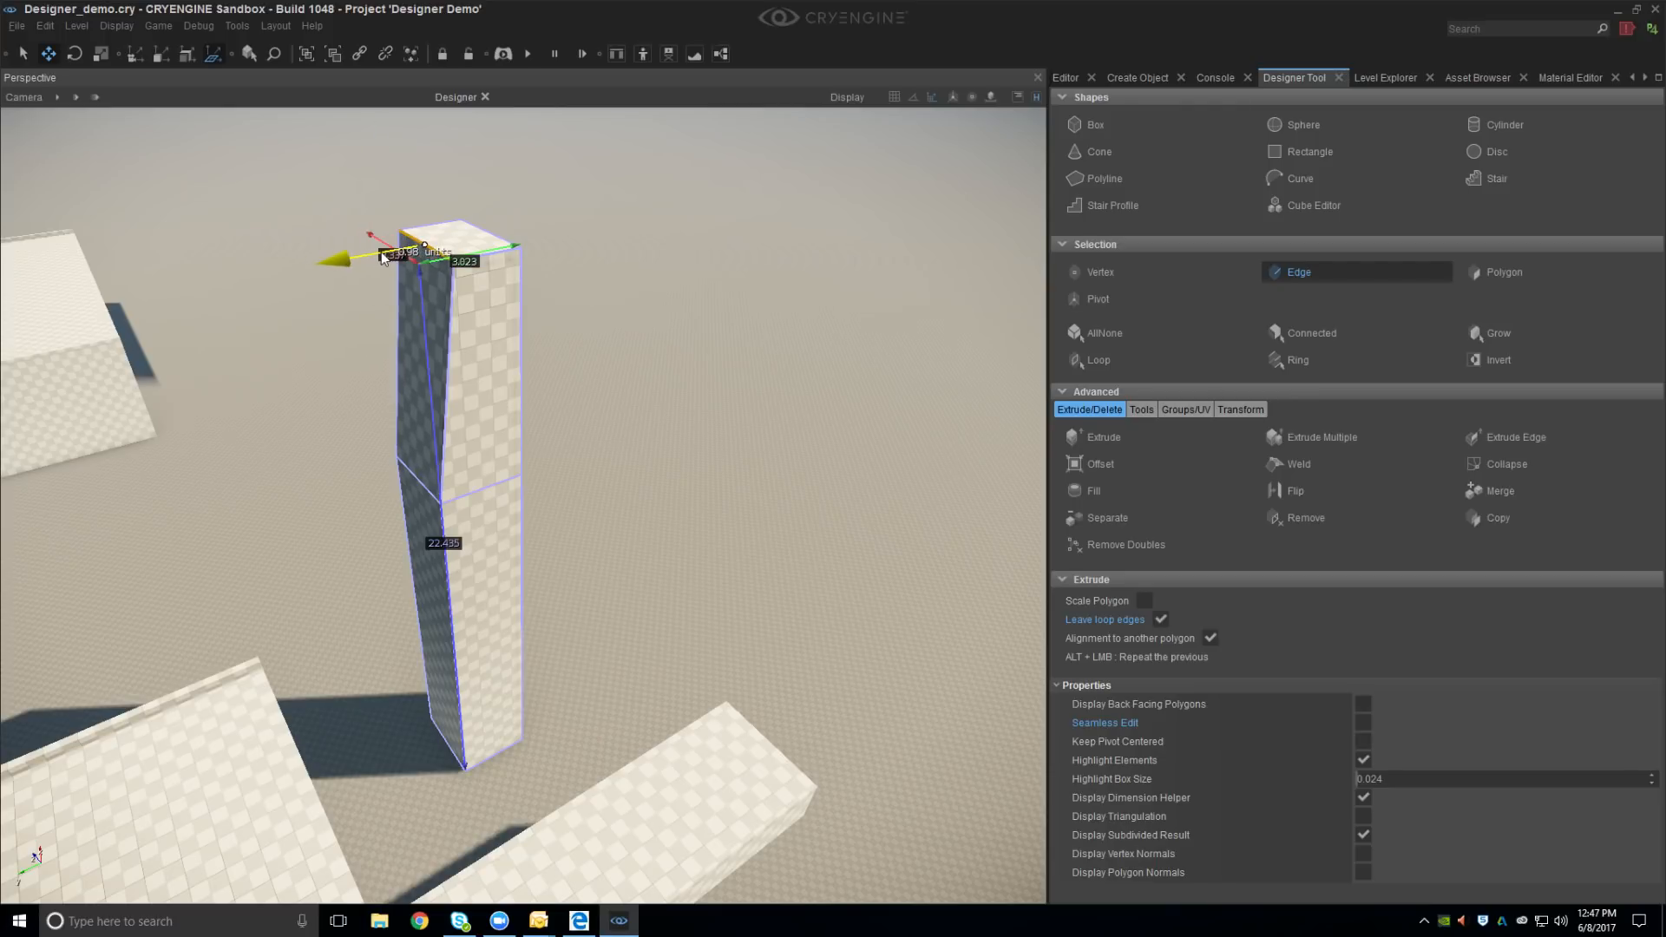
alt+middle_drag(785, 395, 777, 398)
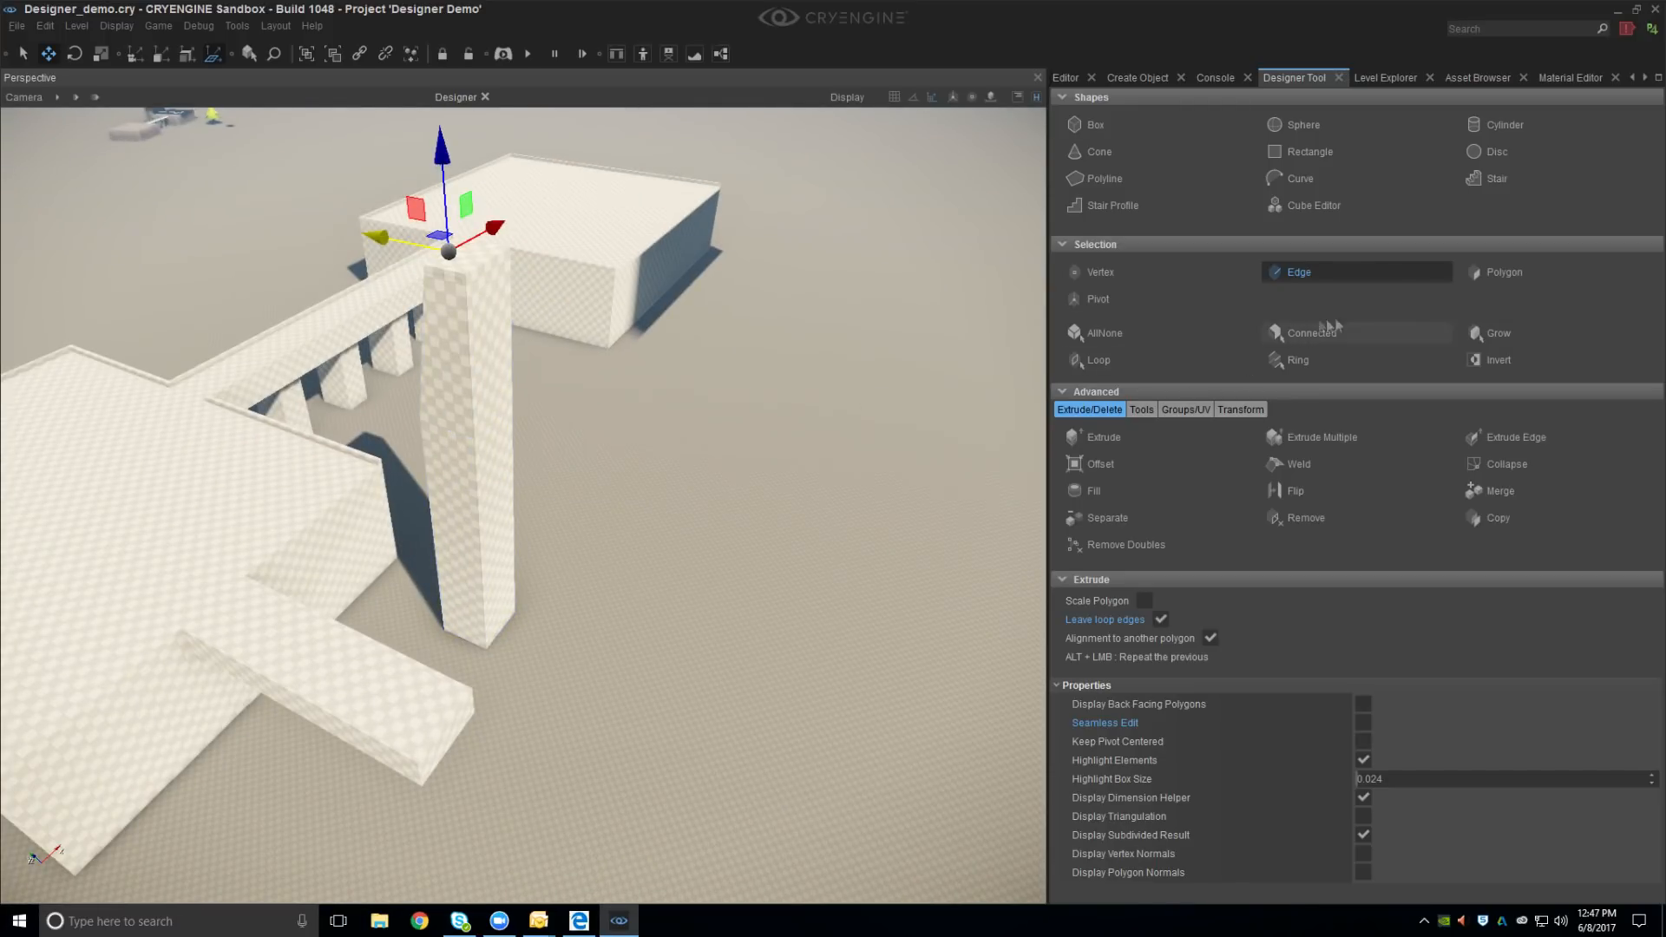
Select the upper and lower polygons on the side opposite the slope and move them outward to an overall depth of about 6.94
click(1477, 276)
click(477, 334)
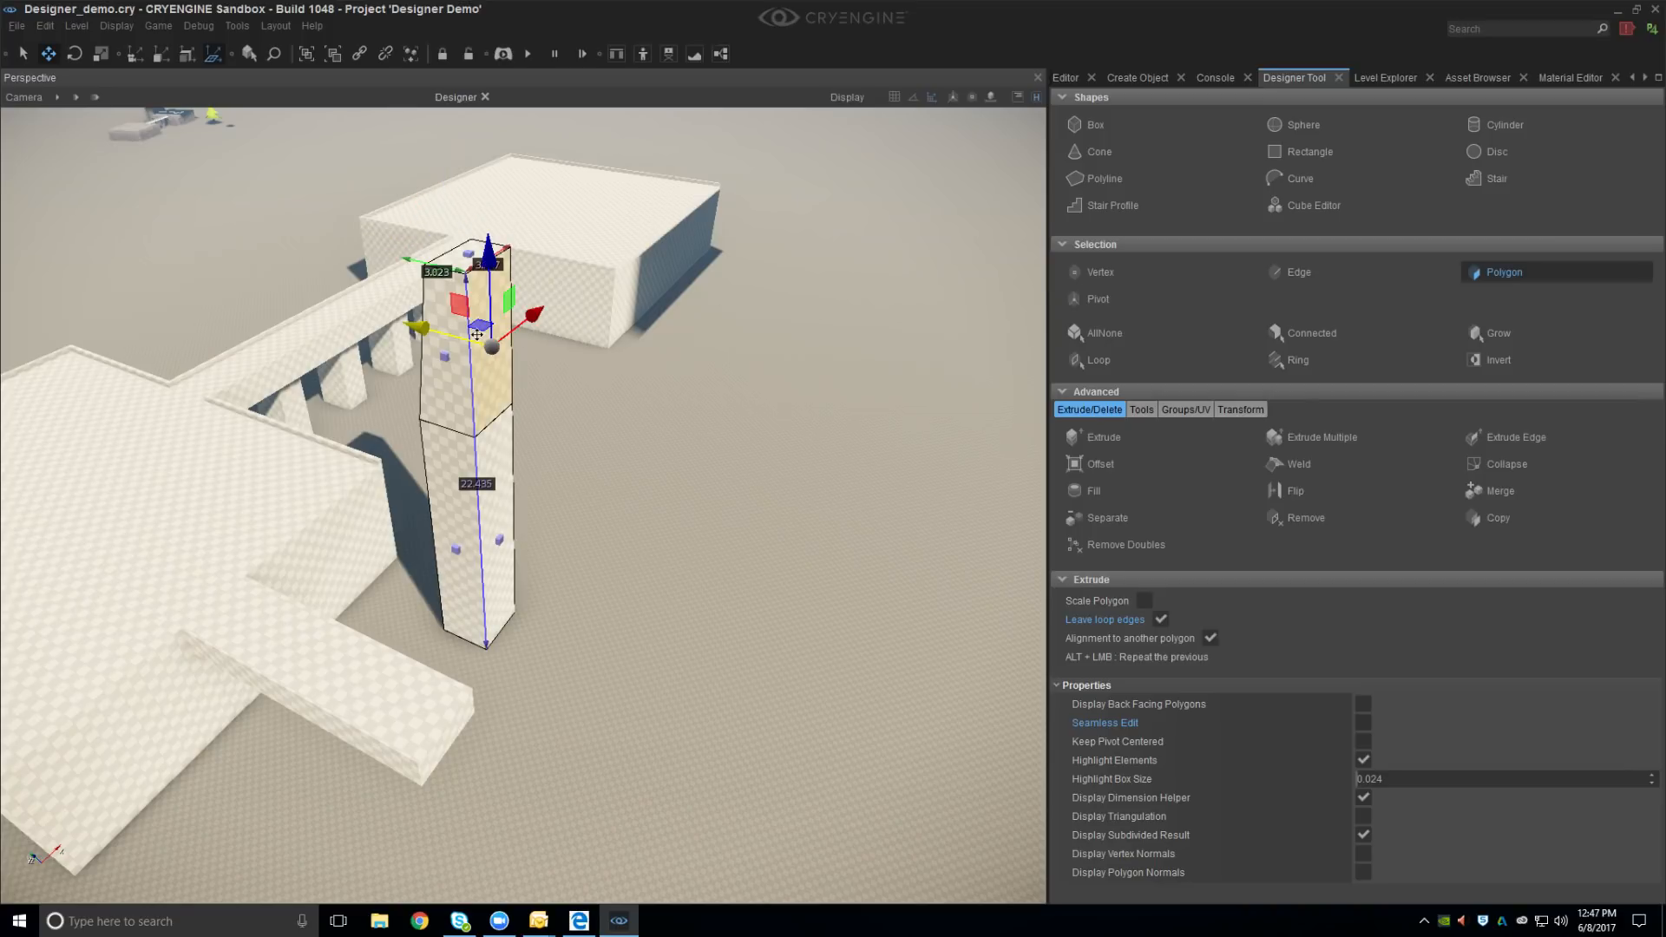
ctrl+click(497, 496)
drag(448, 439, 512, 456)
alt+middle_drag(512, 456, 502, 482)
Move the sloped side's top edge further inward to steepen the pillar's upper section, and finish edge editing
click(1291, 273)
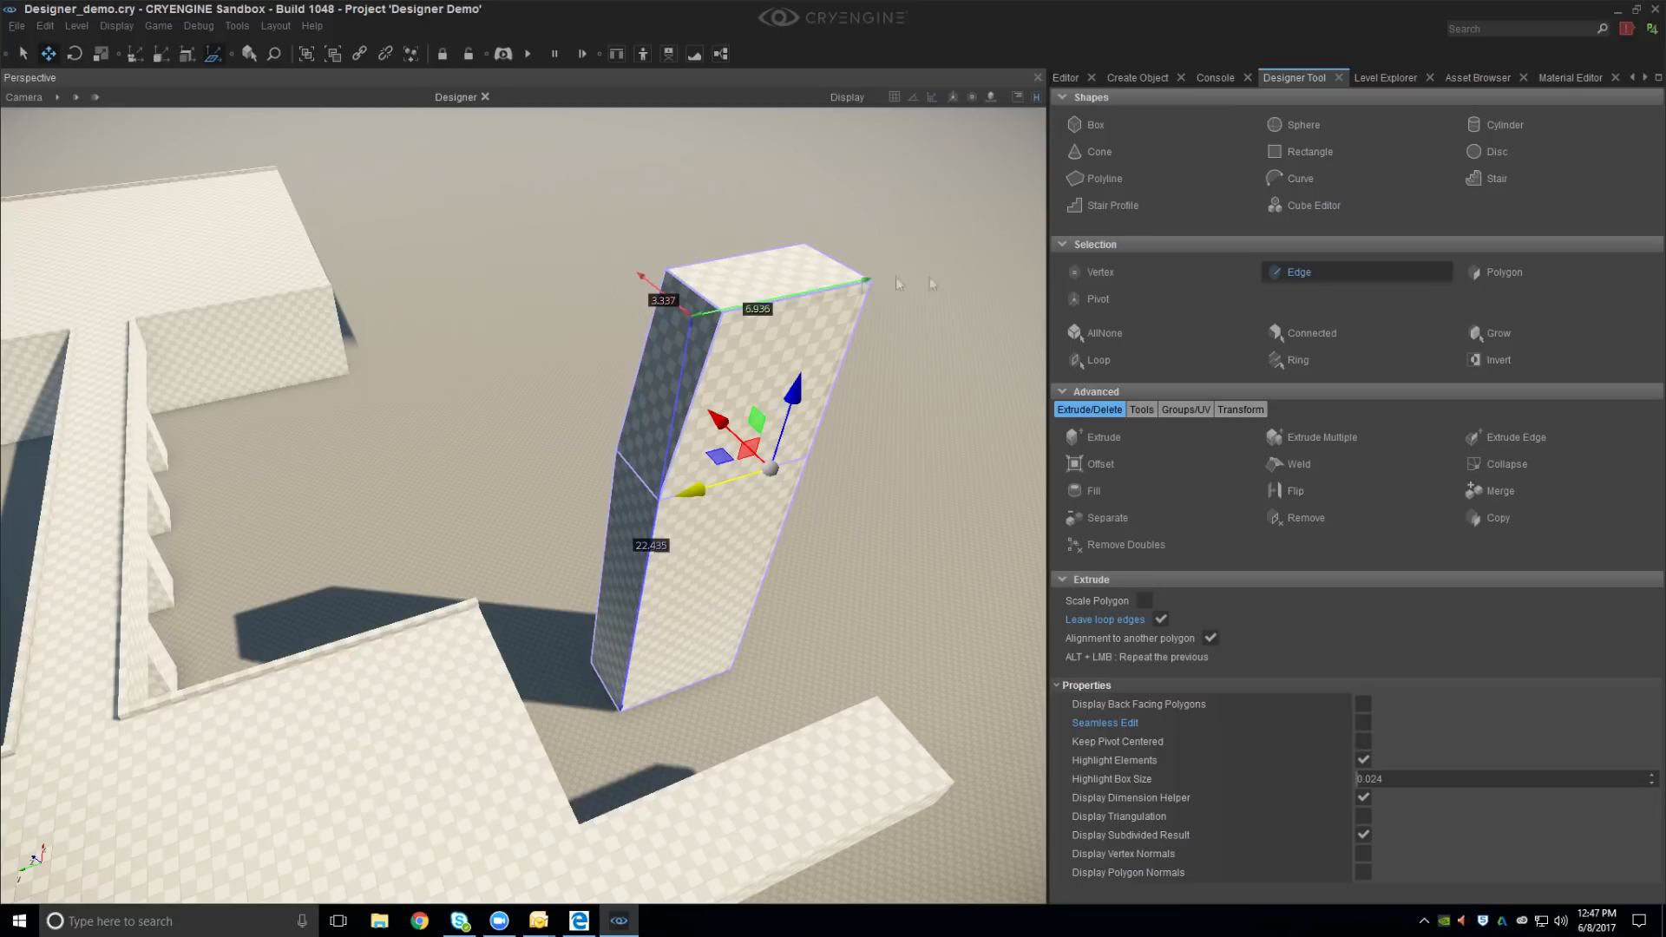
drag(640, 307, 681, 298)
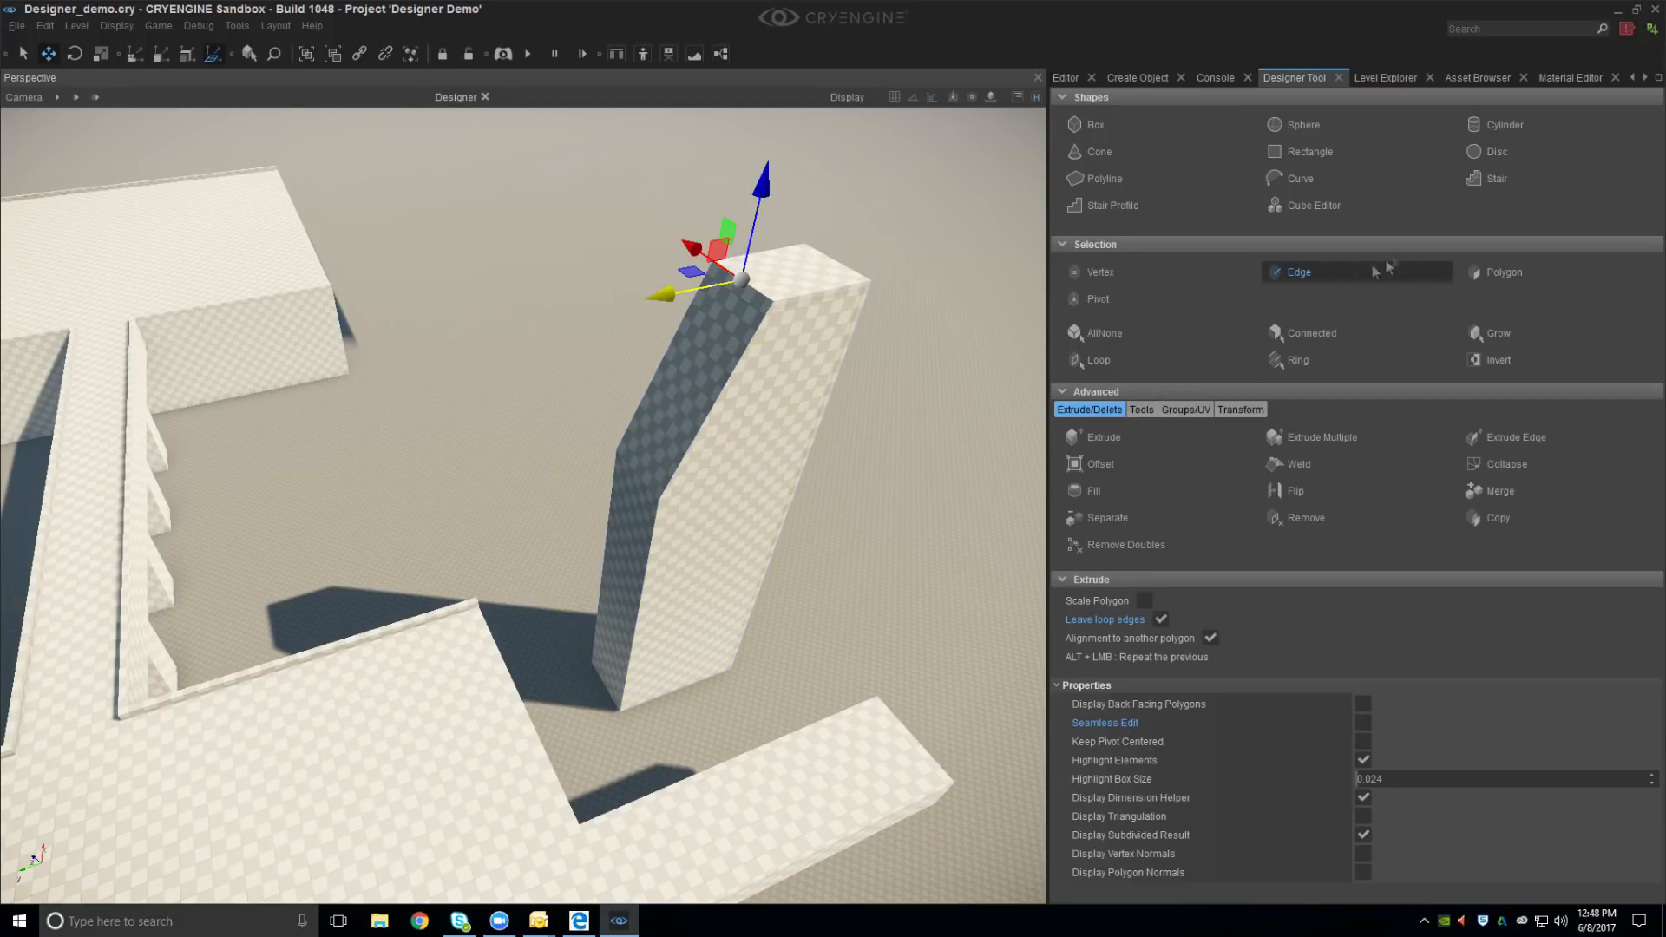
right_drag(580, 434, 547, 410)
key(Escape)
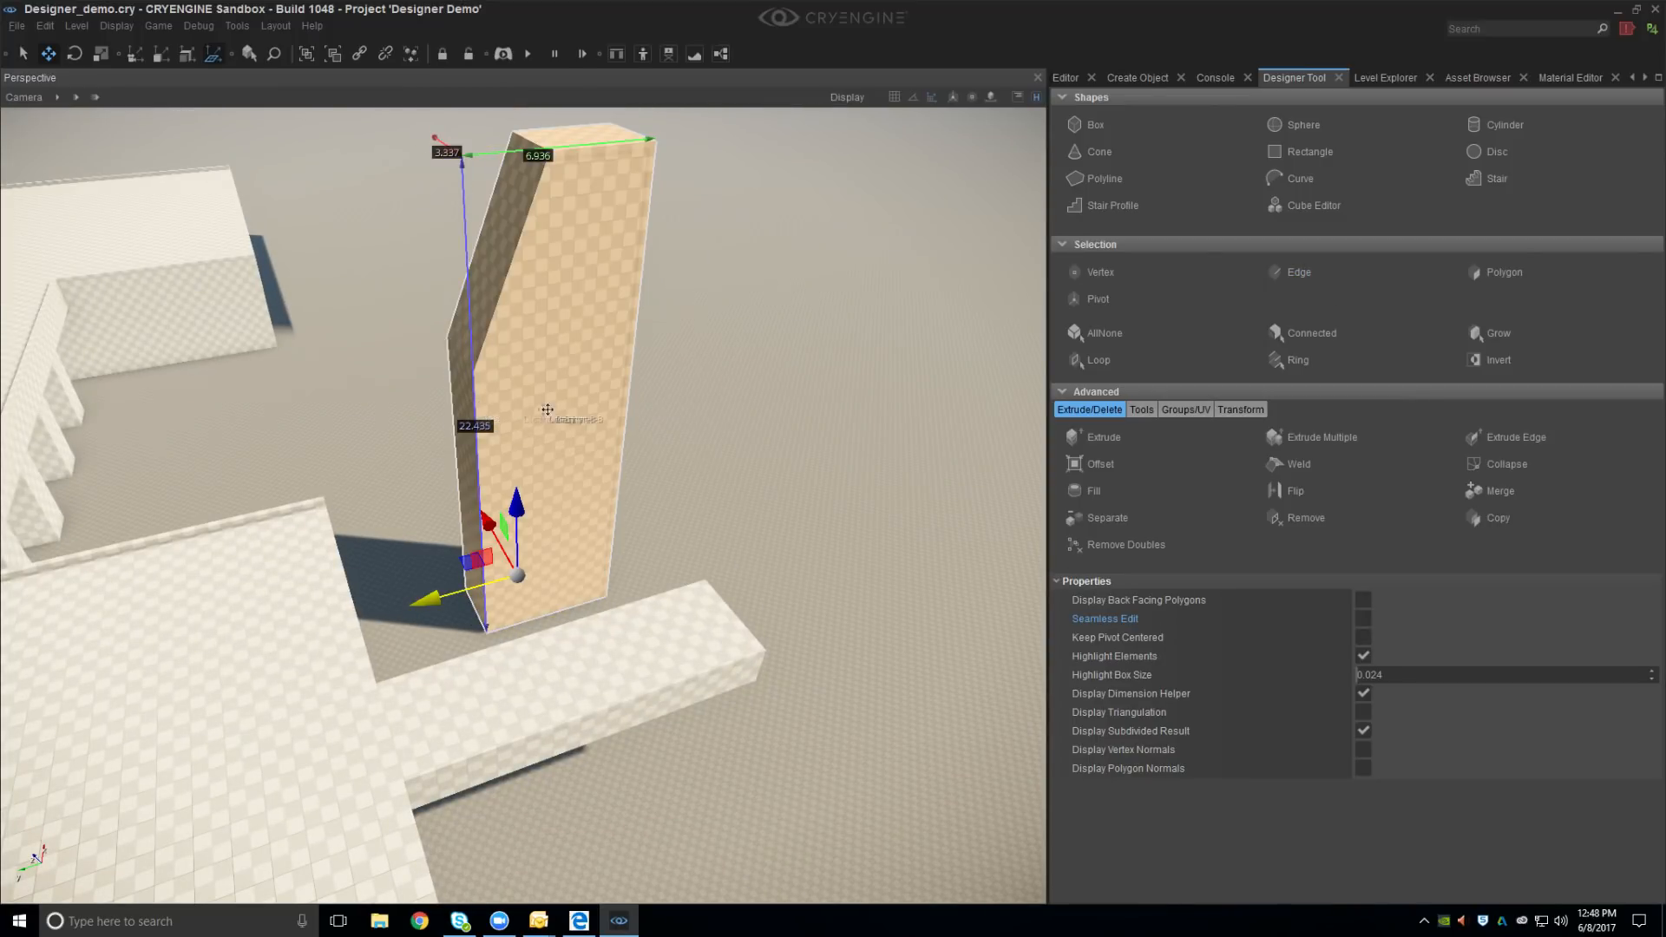
Move the pillar against the sliced box's end beside the projection, and clone it to the projection's other side
right_drag(464, 565, 417, 619)
drag(423, 616, 605, 626)
mouse_move(605, 627)
right_down()
mouse_move(556, 625)
mouse_move(573, 620)
right_up()
right_drag(421, 707, 397, 614)
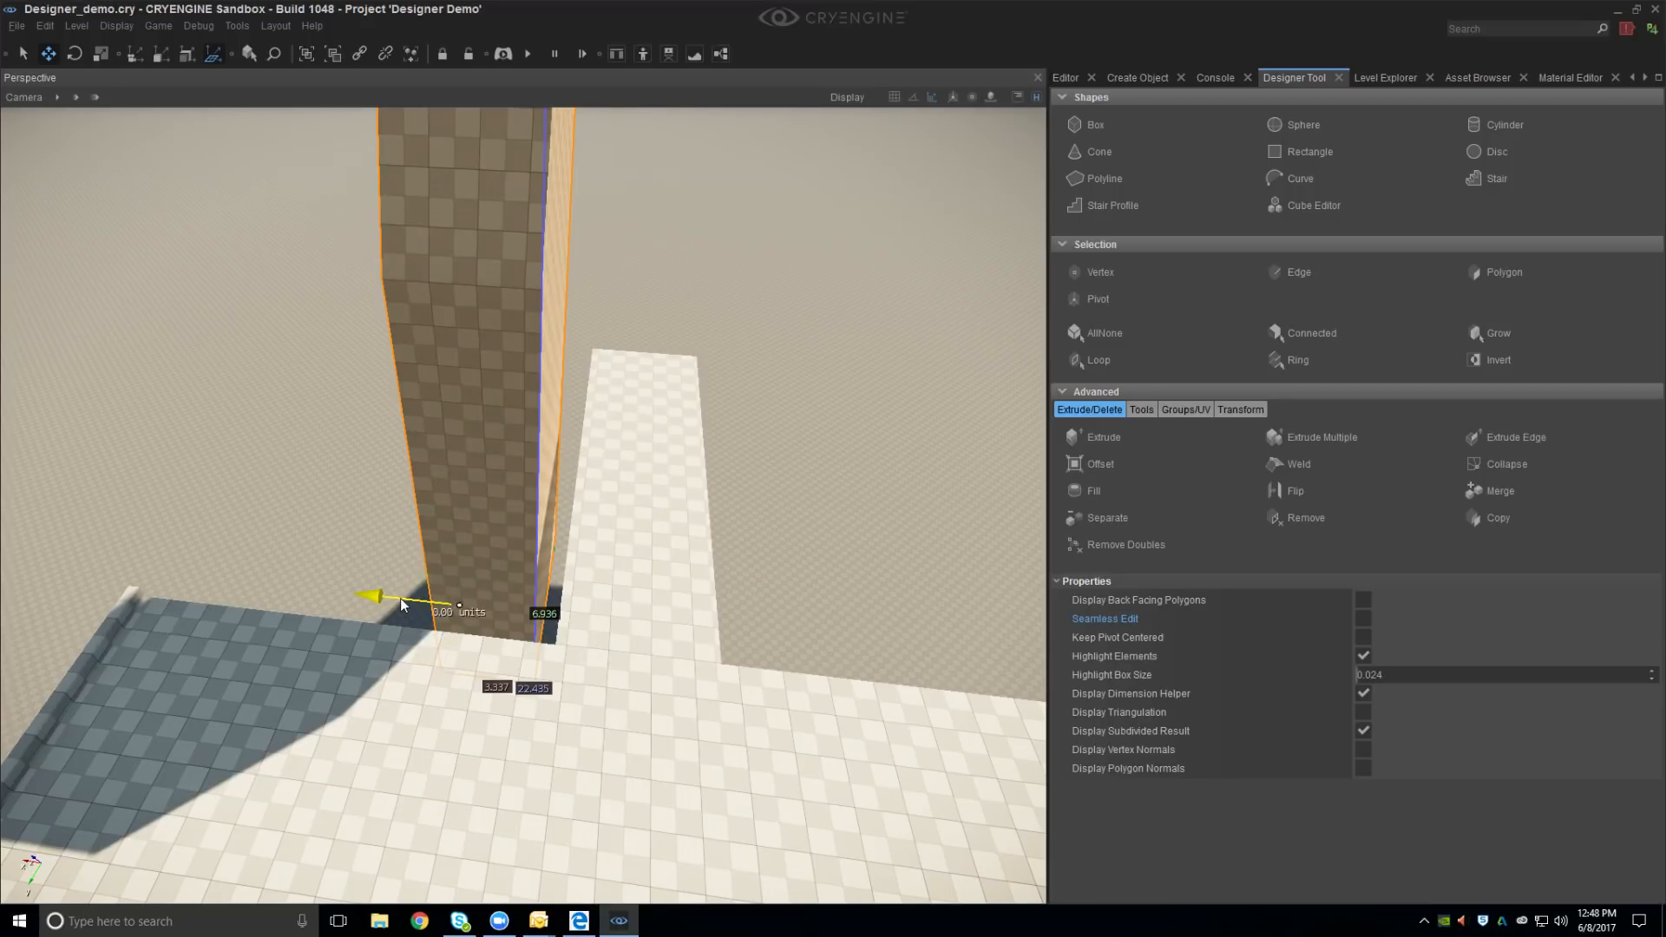
shift+drag(402, 605, 690, 603)
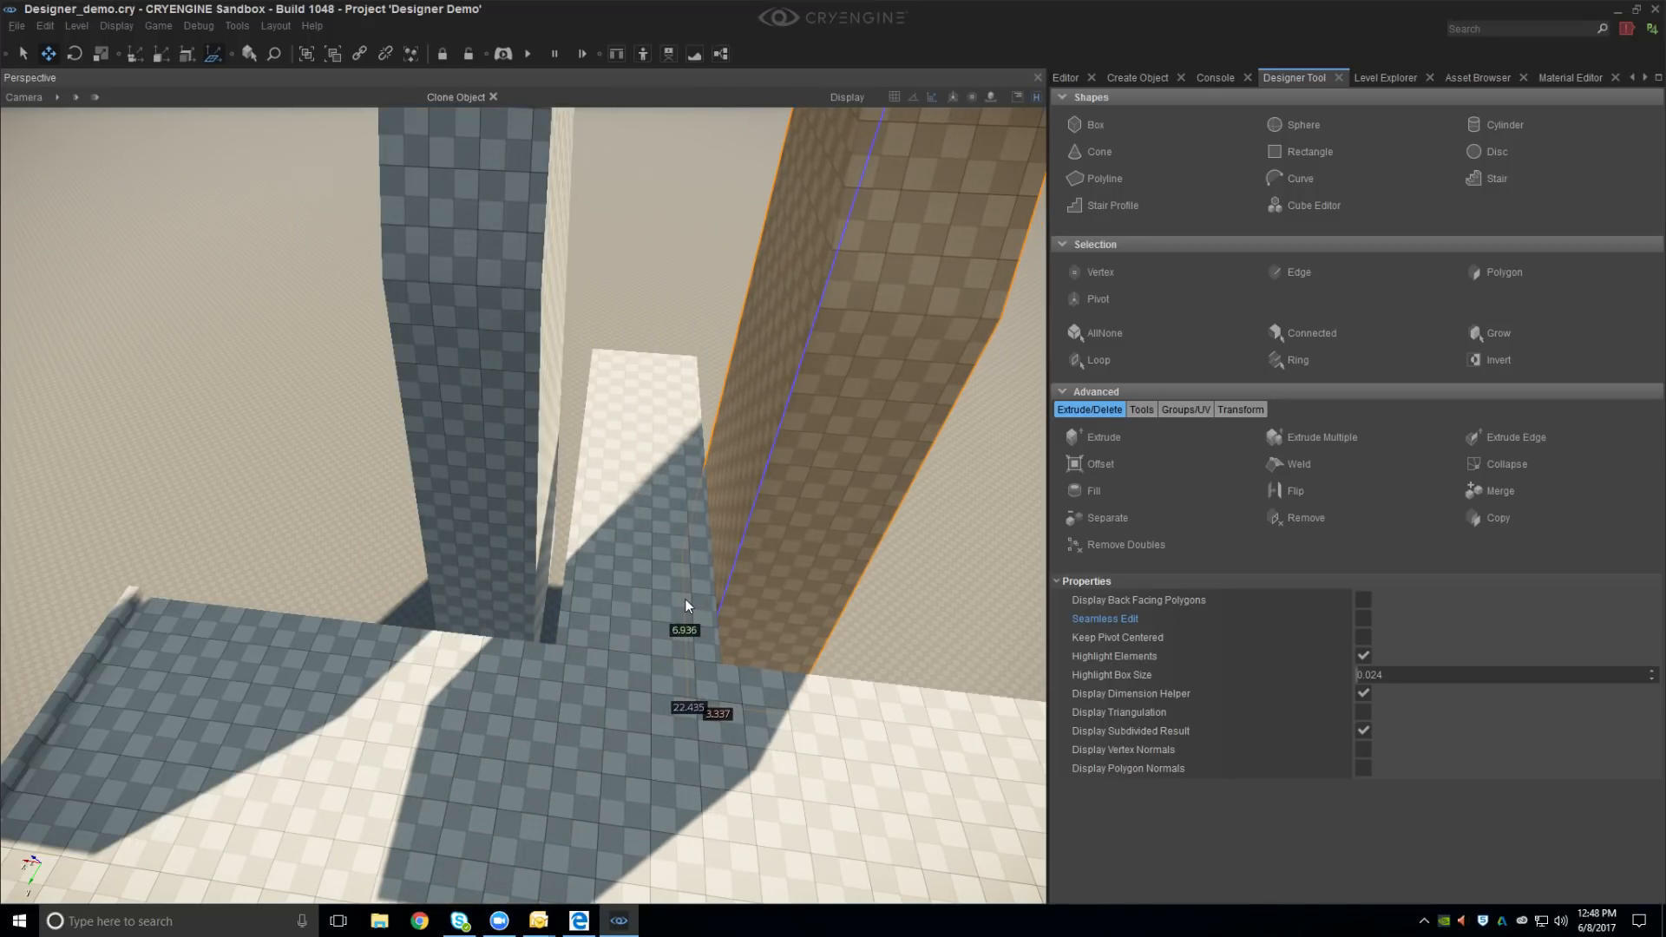
Choose a larger grid snapping size for positioning the pillars
scroll(690, 602, down, 5)
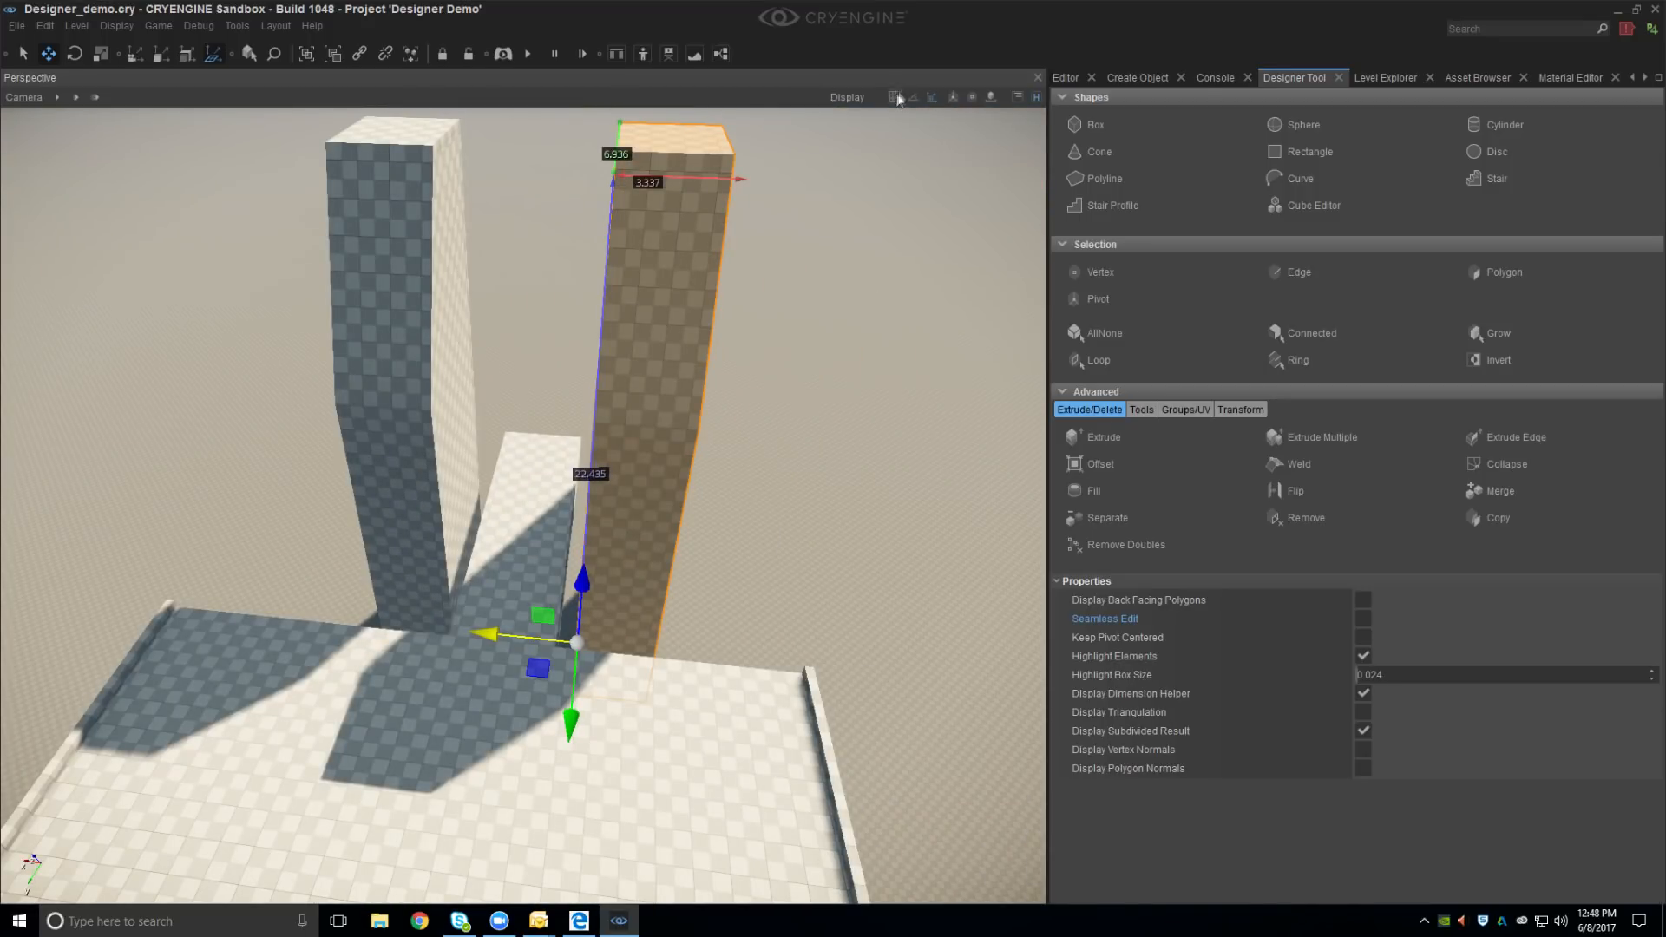
click(895, 98)
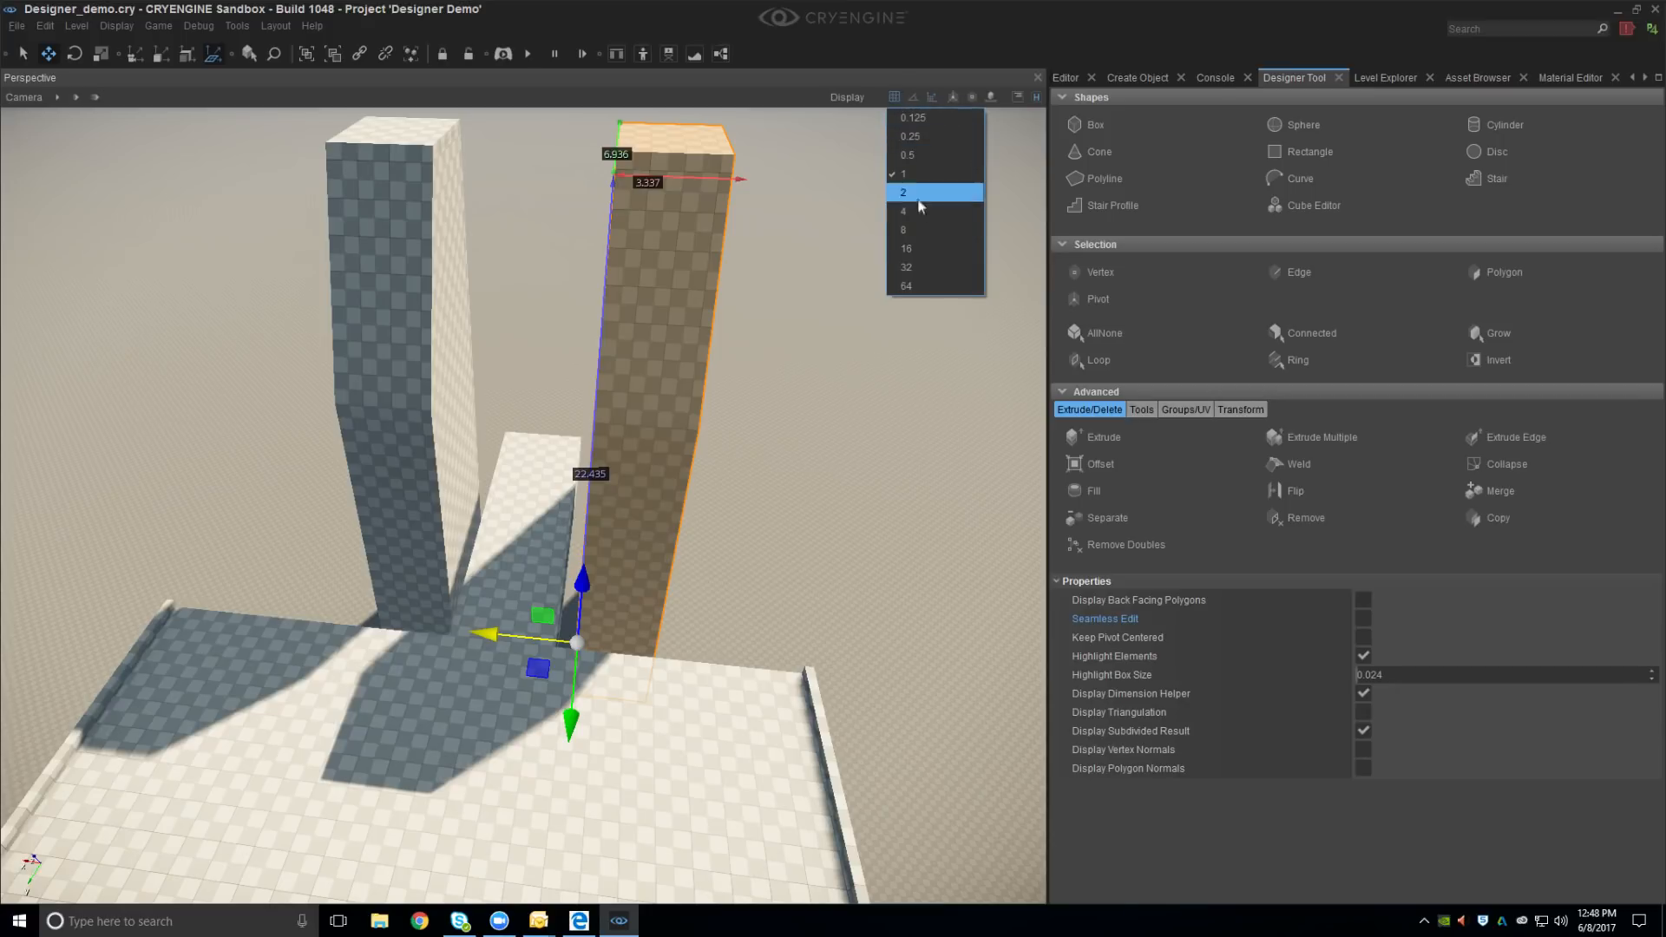
click(930, 224)
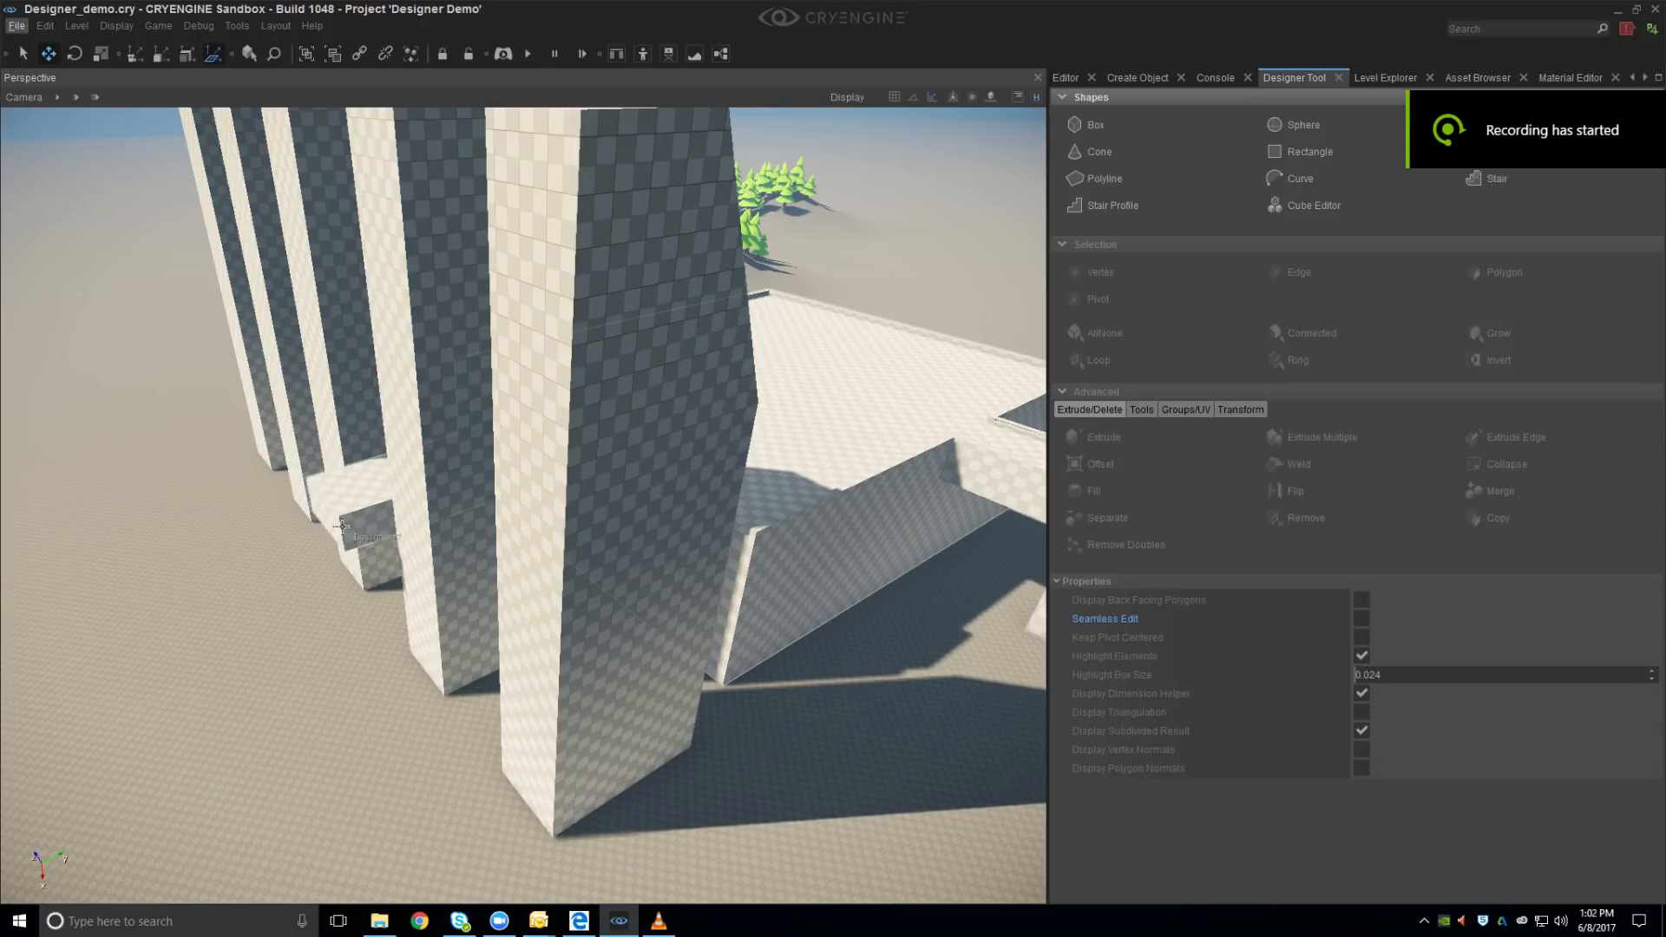
Select the projection's end polygon, move it inward, and move it back out to an overall object length of about 43.2
click(356, 508)
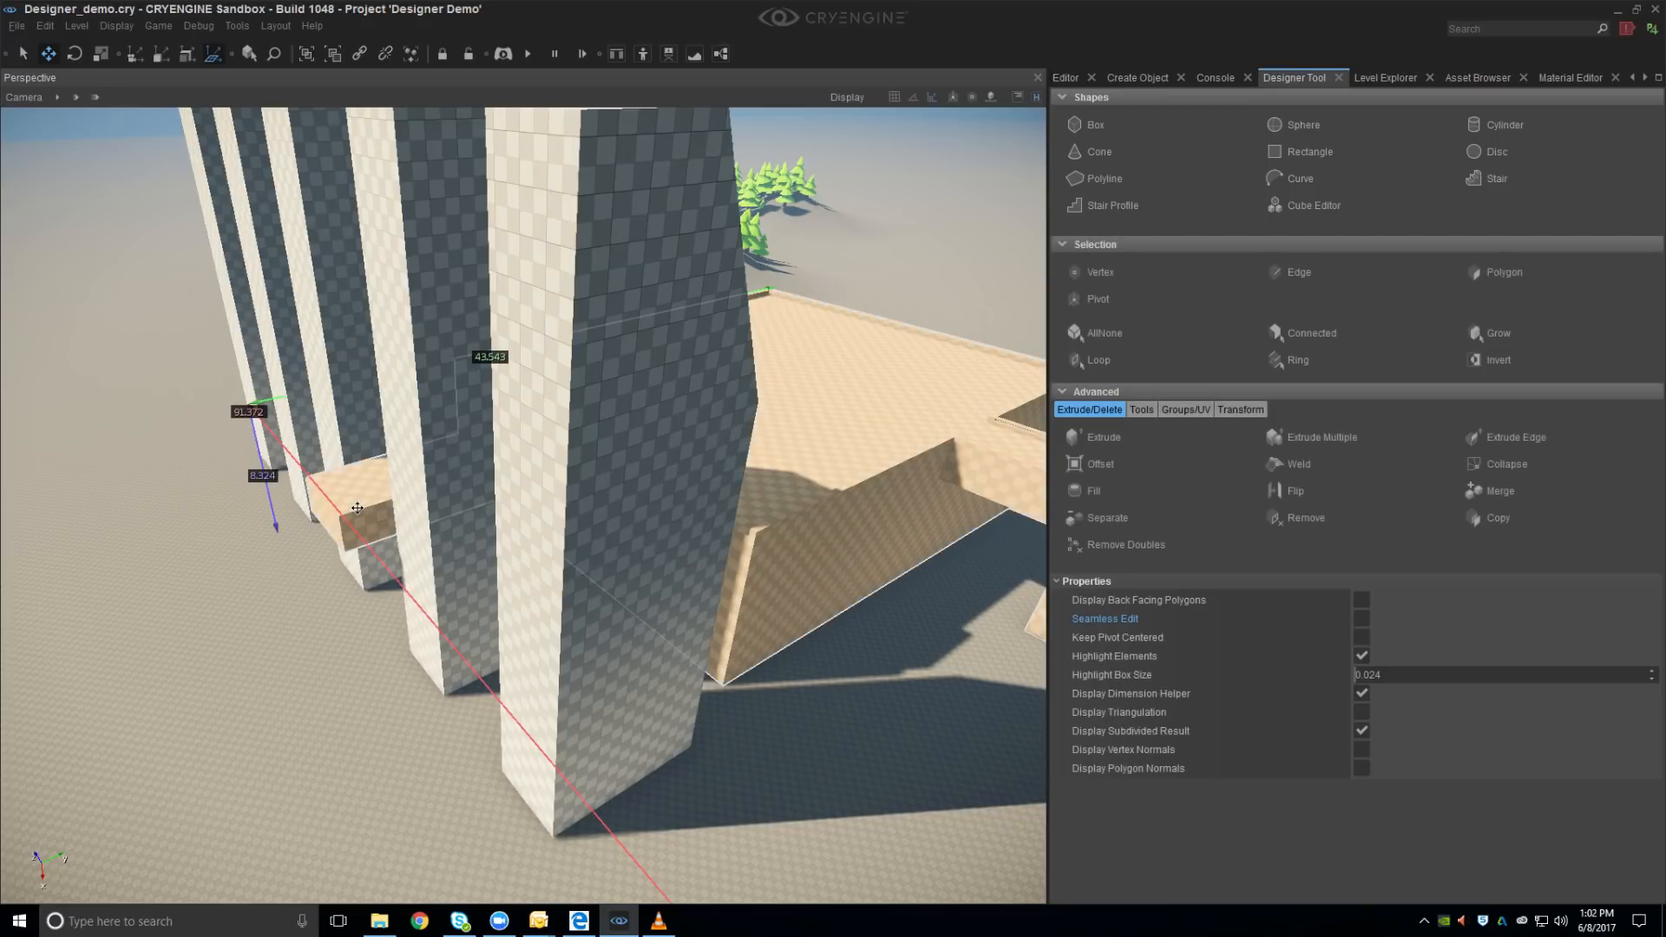
click(1503, 272)
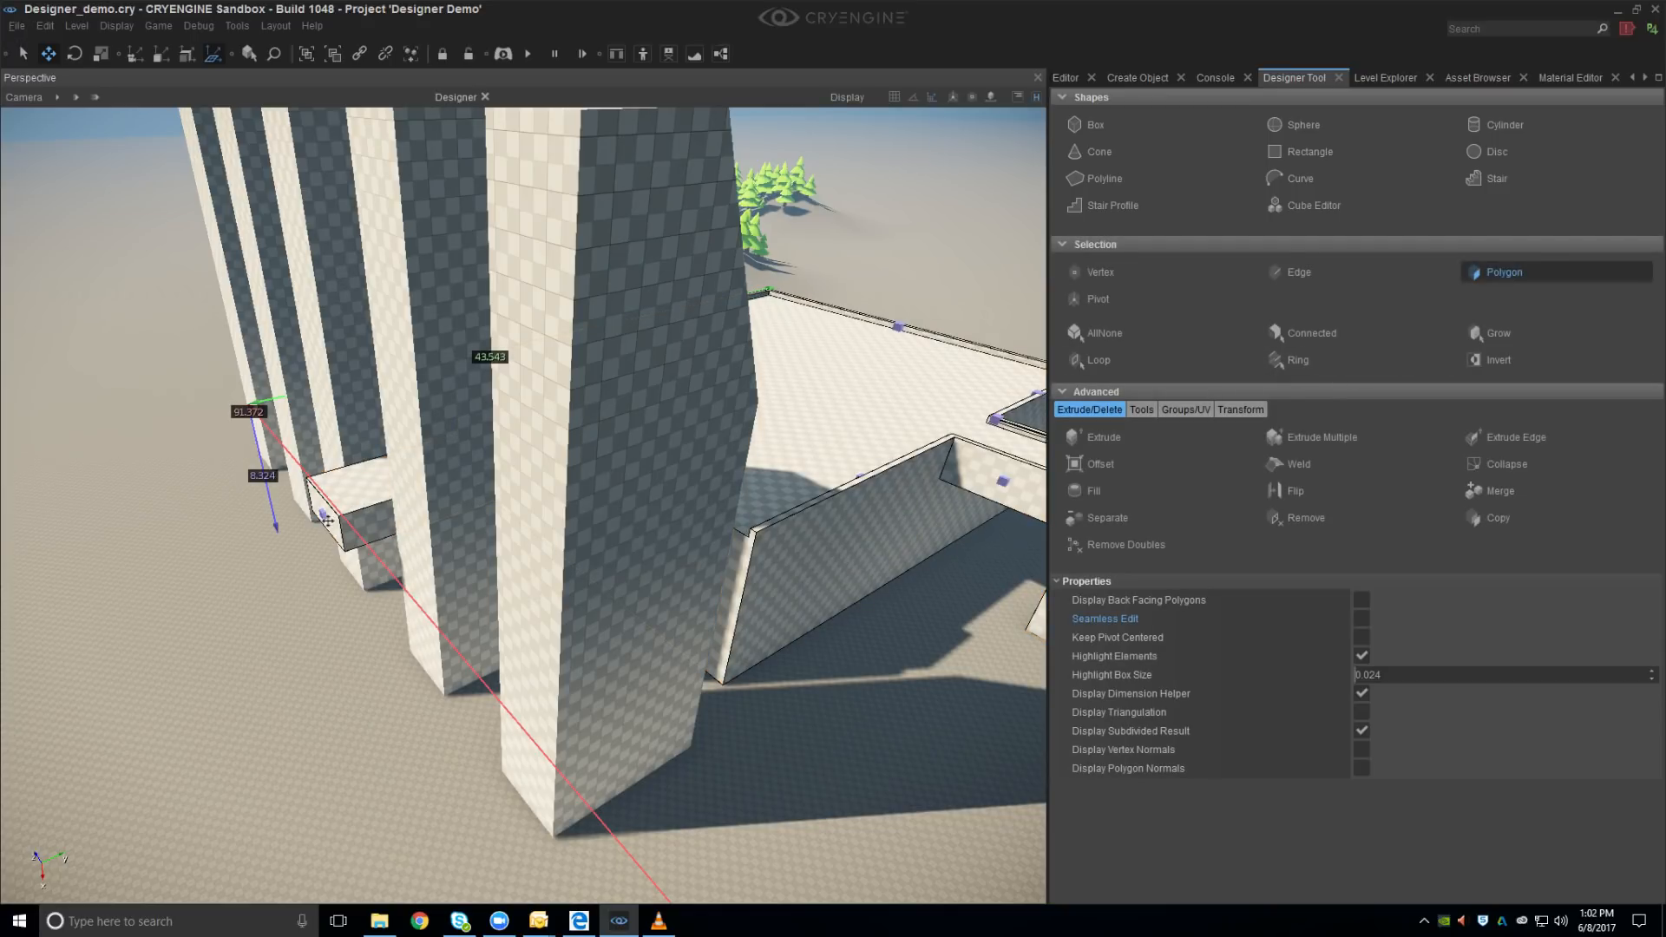
drag(381, 498, 431, 491)
middle_drag(430, 491, 500, 498)
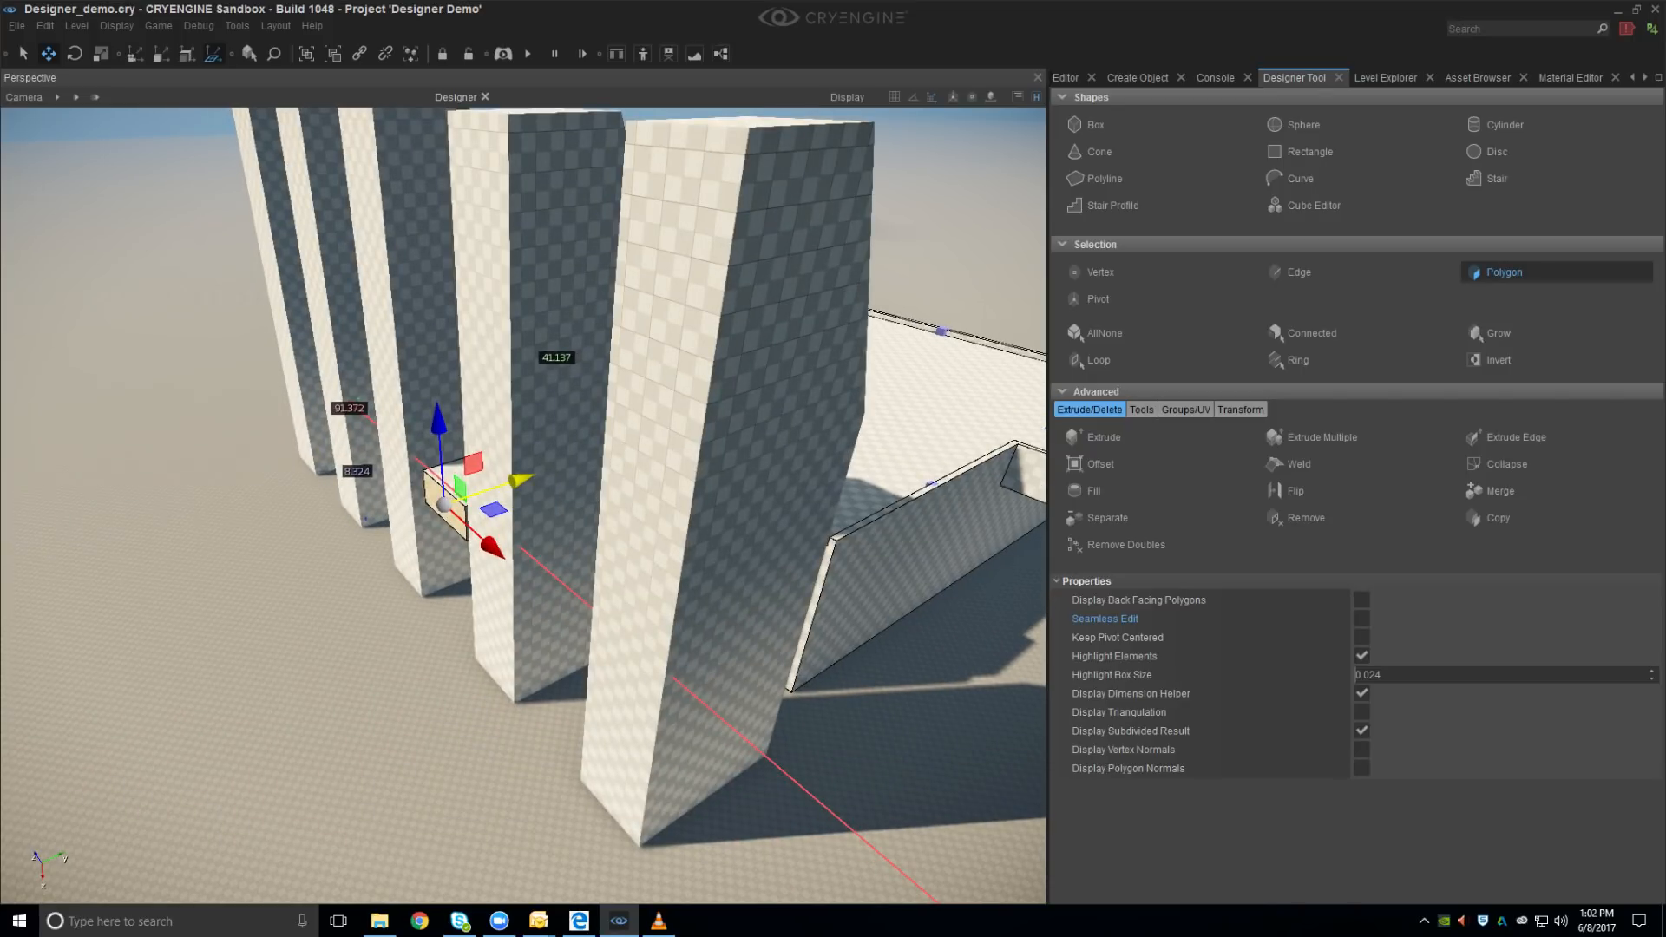
drag(504, 486, 462, 497)
Extrude the projection's end face outward with Leave loop edges enabled
right_drag(462, 497, 472, 500)
key(w)
scroll(472, 501, up, 2)
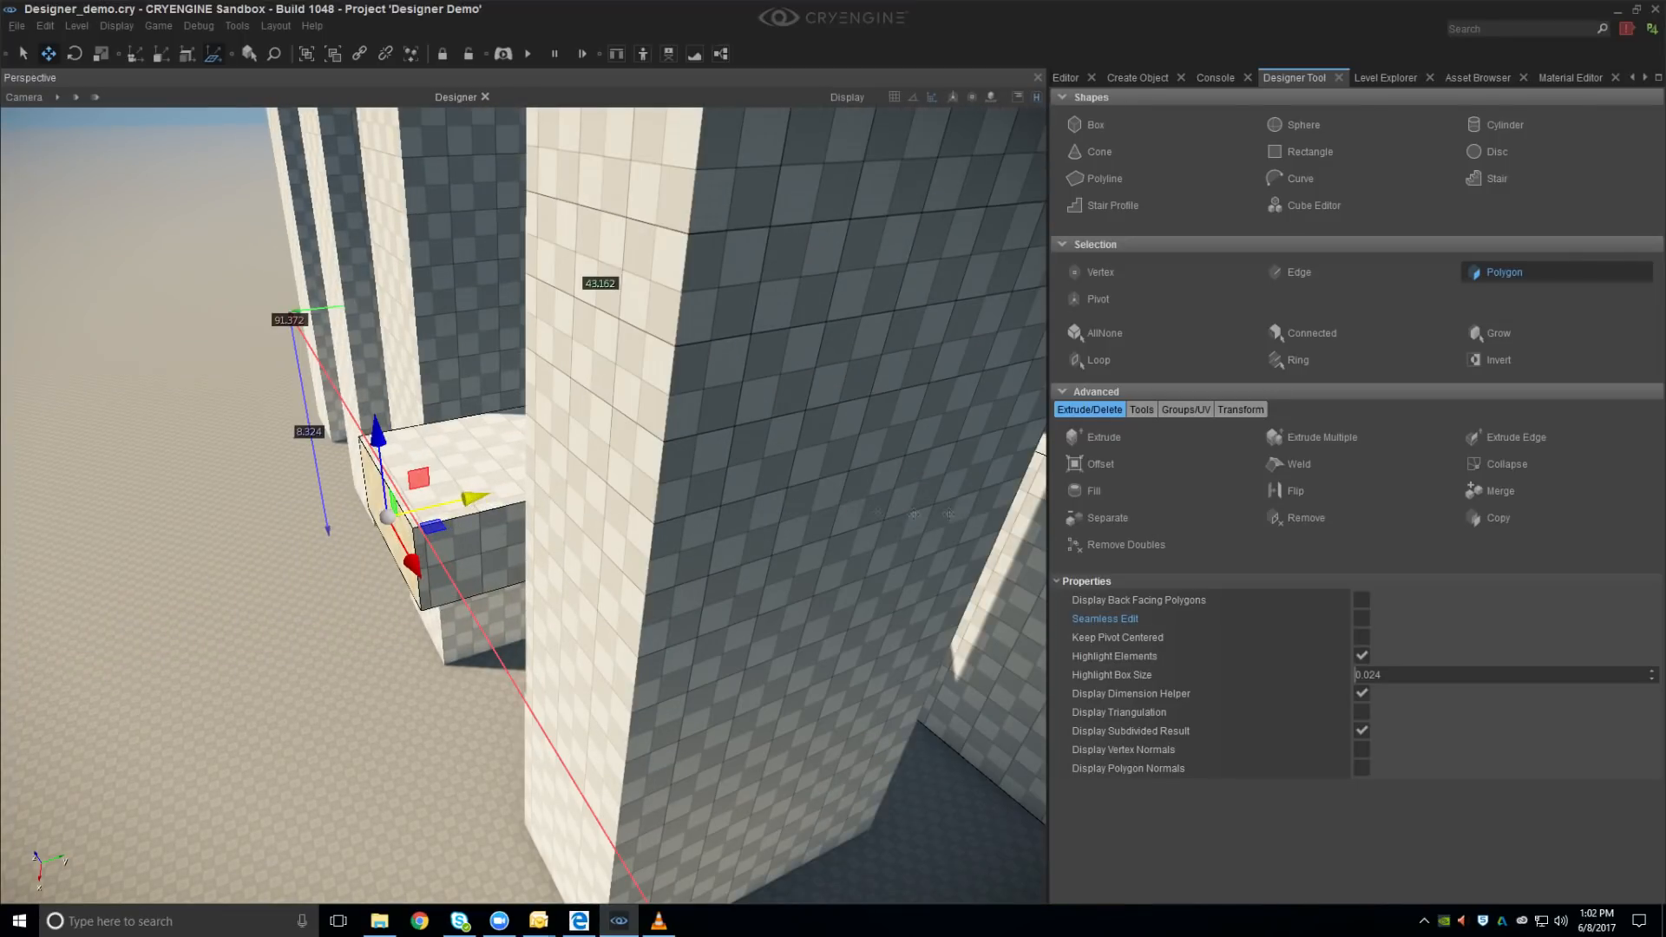
click(1099, 439)
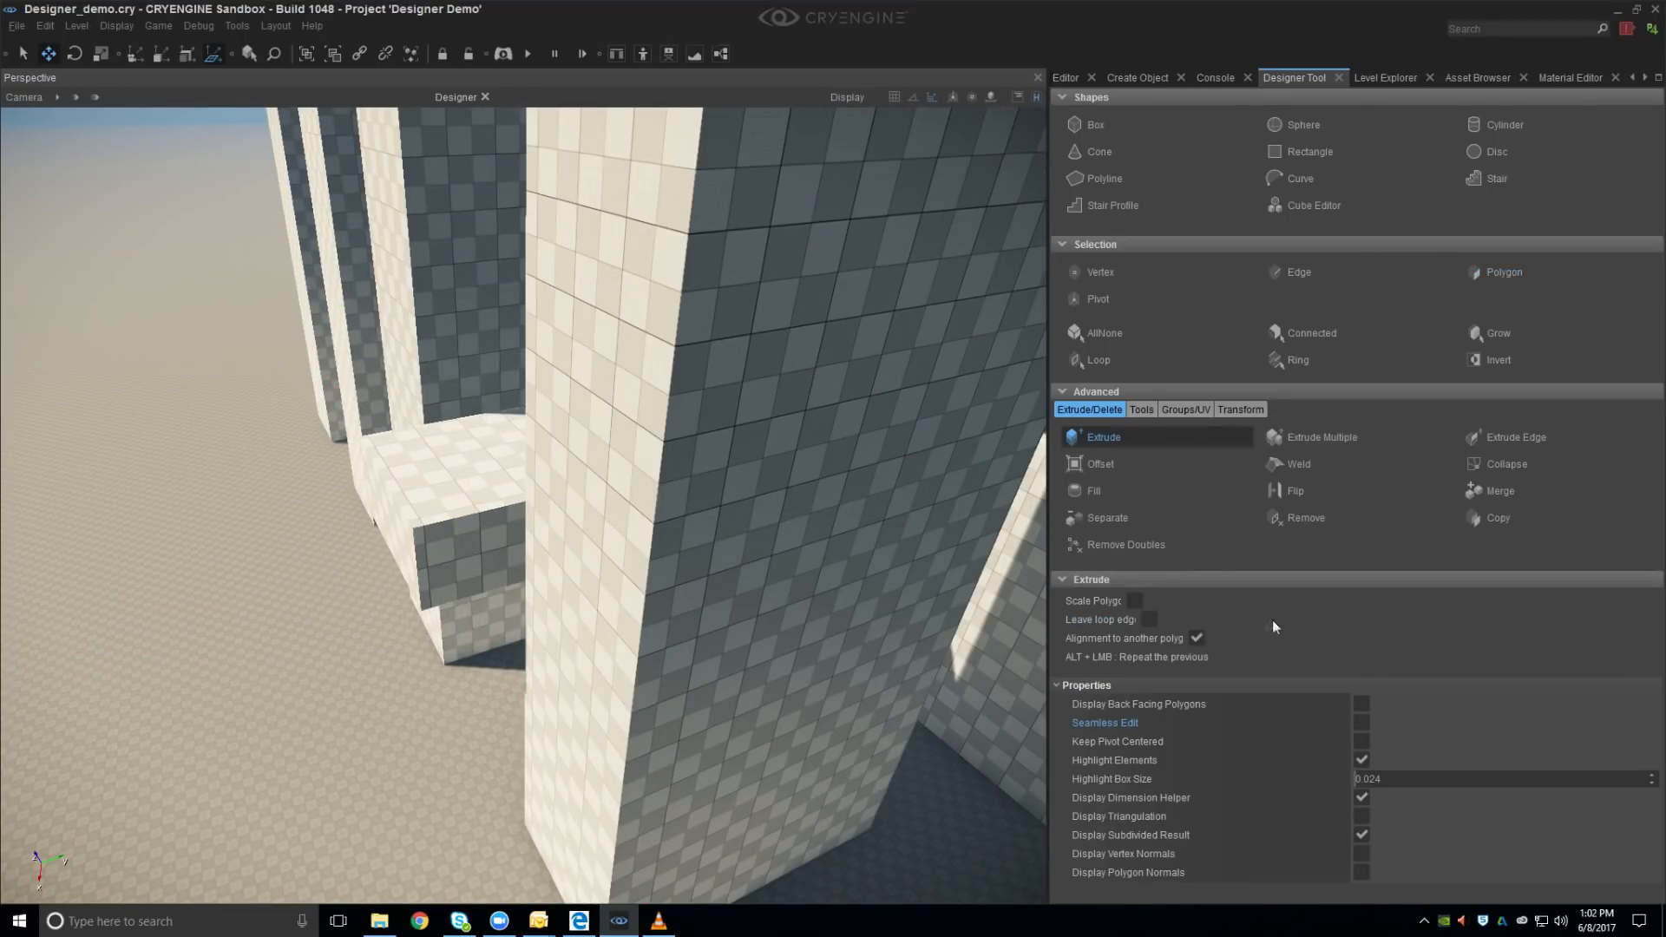
click(1149, 620)
drag(402, 529, 146, 550)
Try another outward extrusion at the end of the projection, and undo it
key(s)
key(a)
drag(479, 548, 201, 597)
key(ctrl+z)
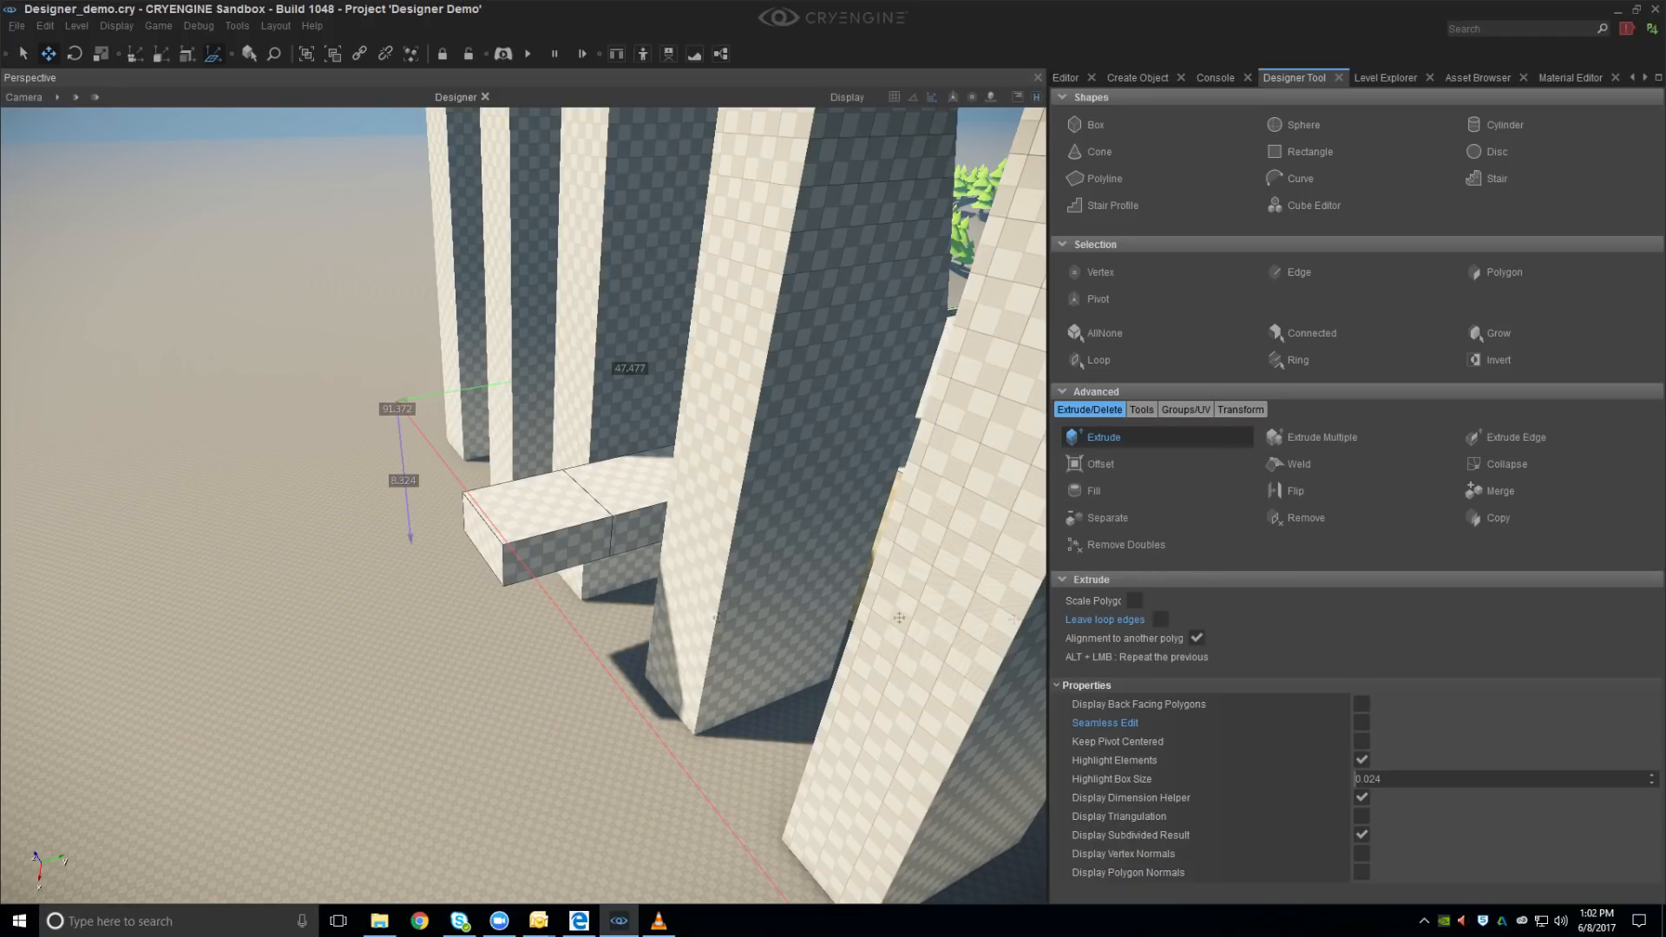
Extrude the projection's end face outward with Leave loop edges disabled, to an overall object length of about 64.5
drag(492, 557, 94, 596)
key(s)
key(a)
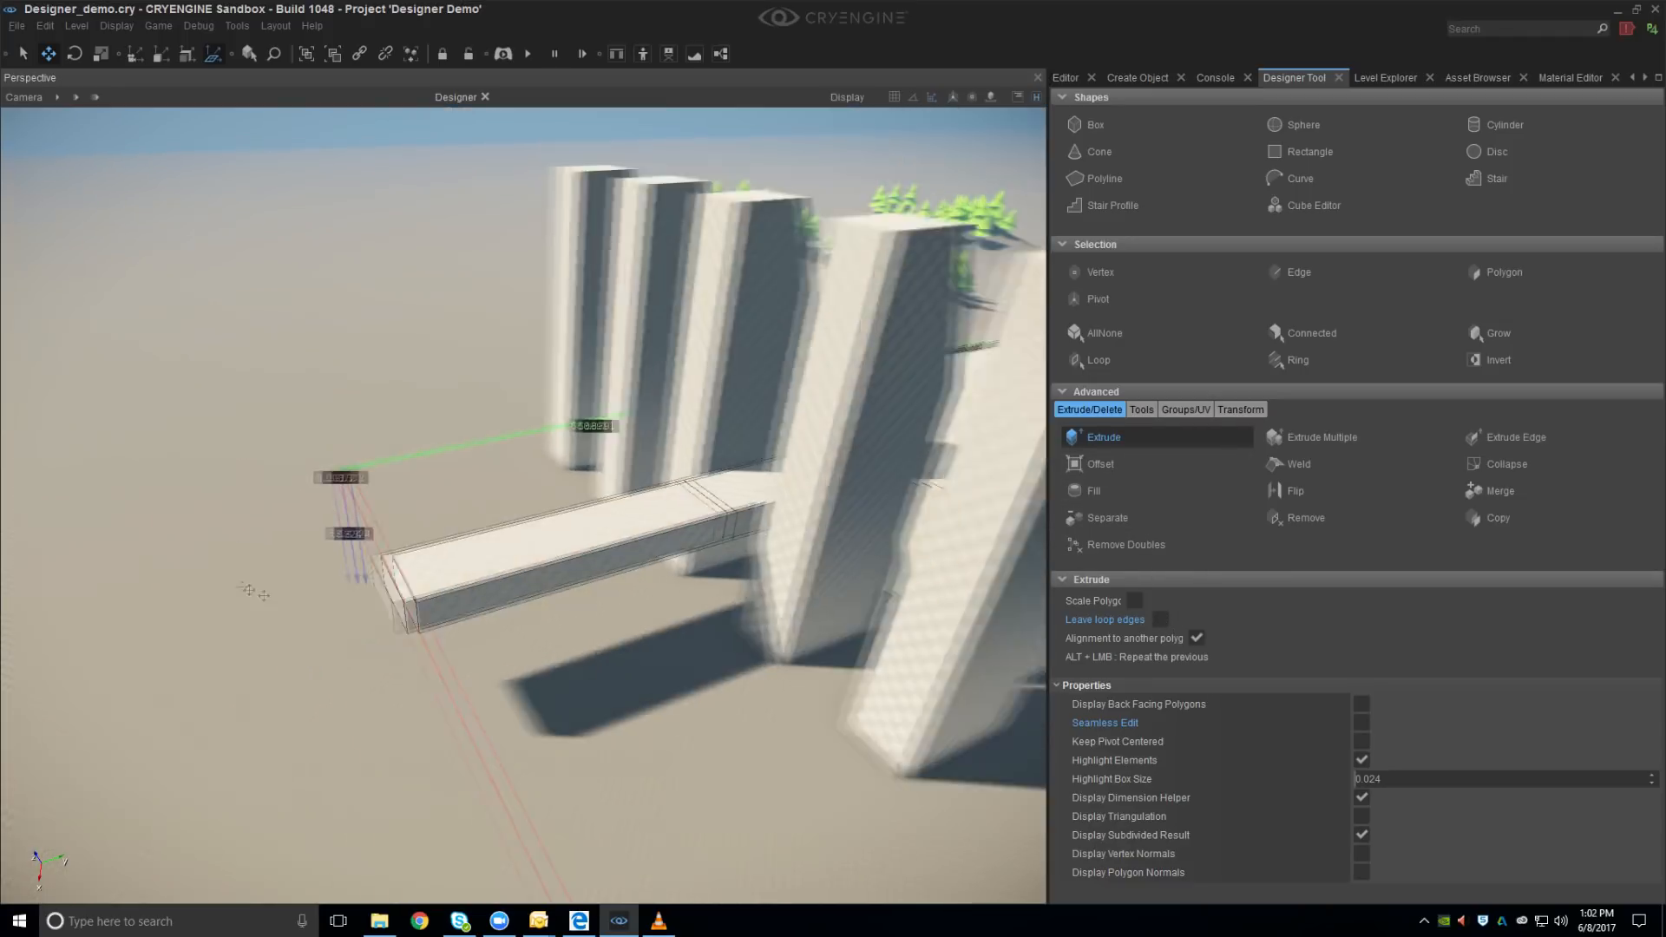
drag(426, 600, 352, 612)
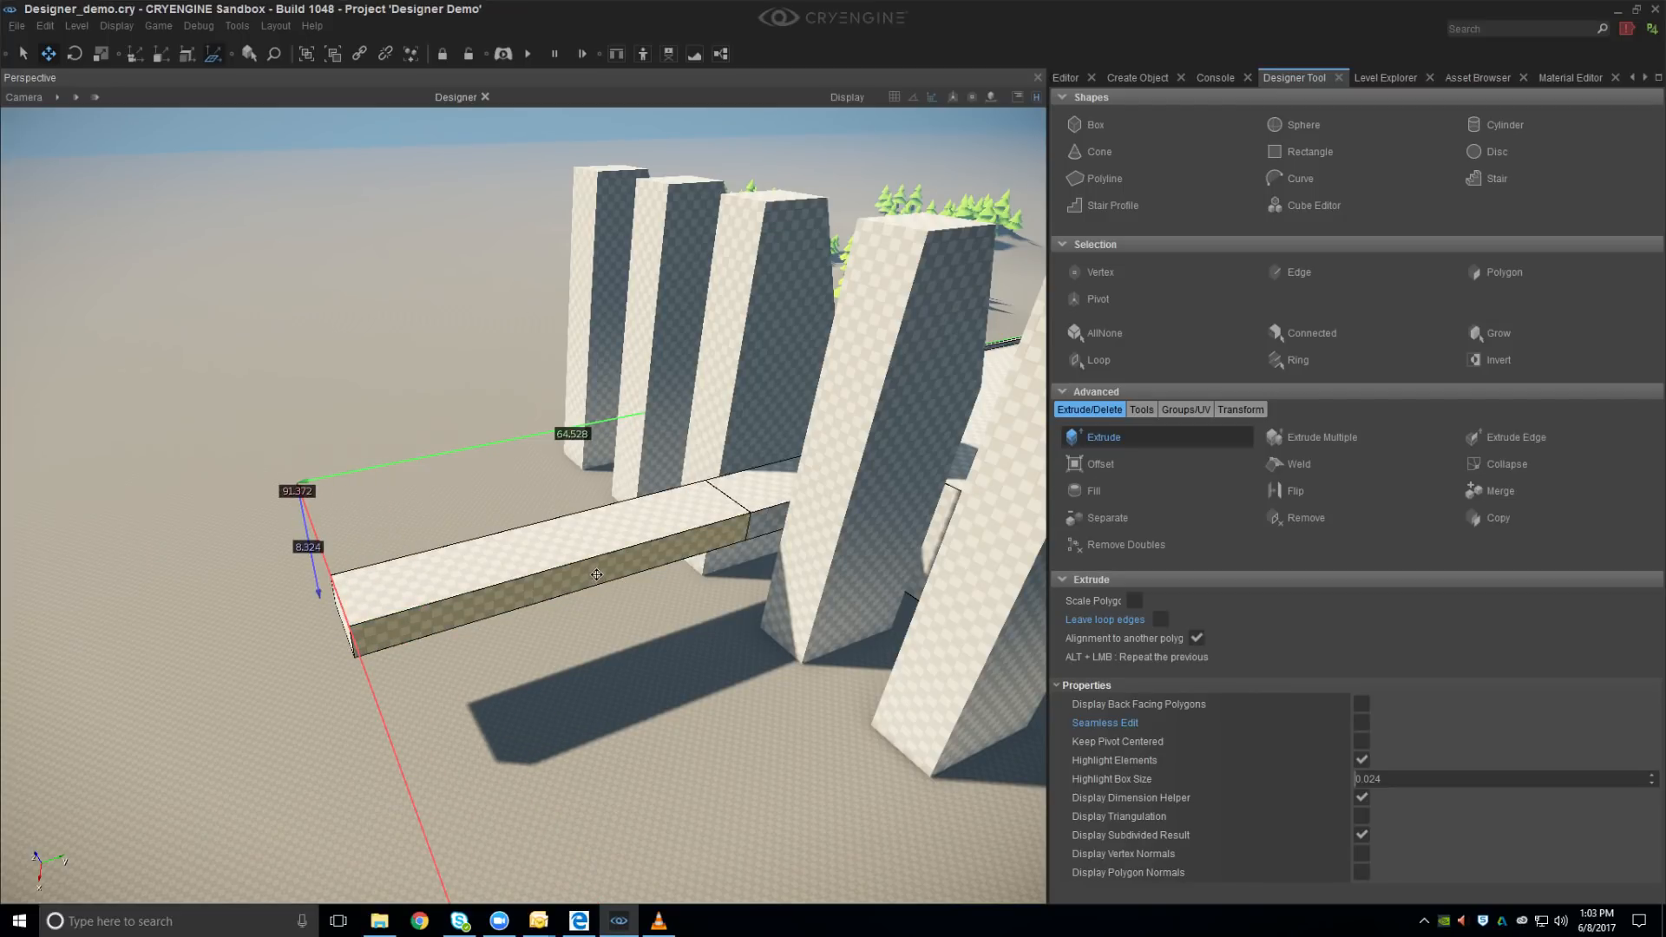
Extrude the long side face of the projection outward to widen it into a broad platform beside the pillars
drag(597, 574, 697, 739)
key(w)
right_drag(477, 575, 184, 825)
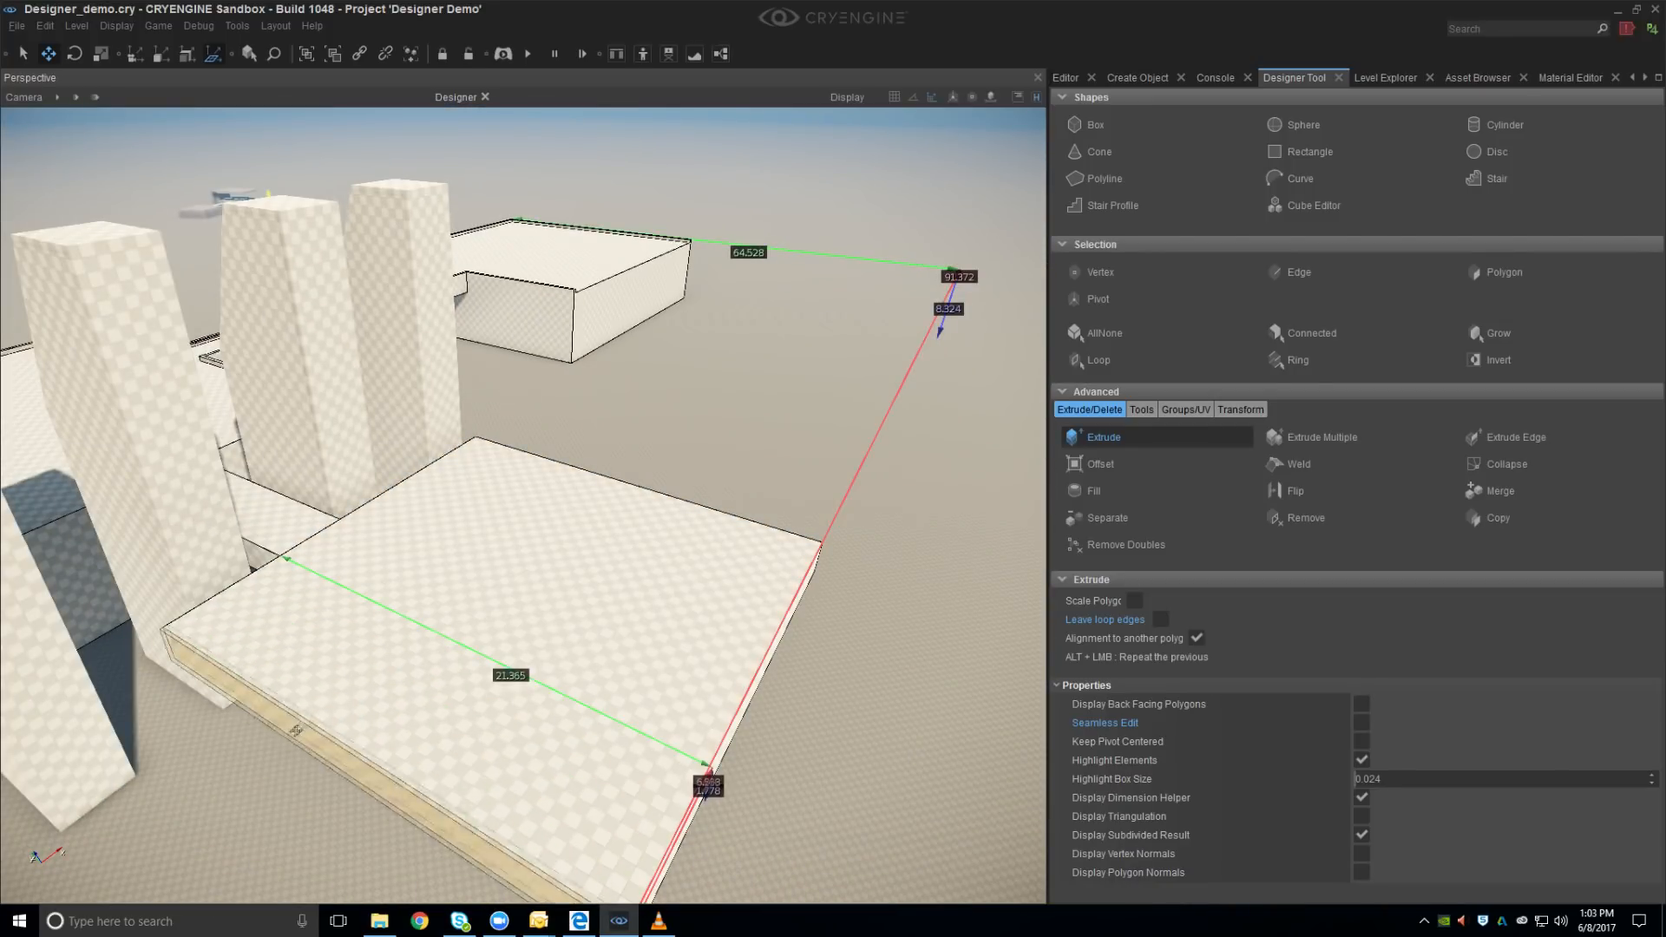
drag(185, 826, 130, 861)
Extrude the widened platform vertically into a tall block behind the pillars, to an overall object height of about 21.3
right_drag(291, 664, 462, 508)
key(s)
drag(463, 508, 460, 279)
key(w)
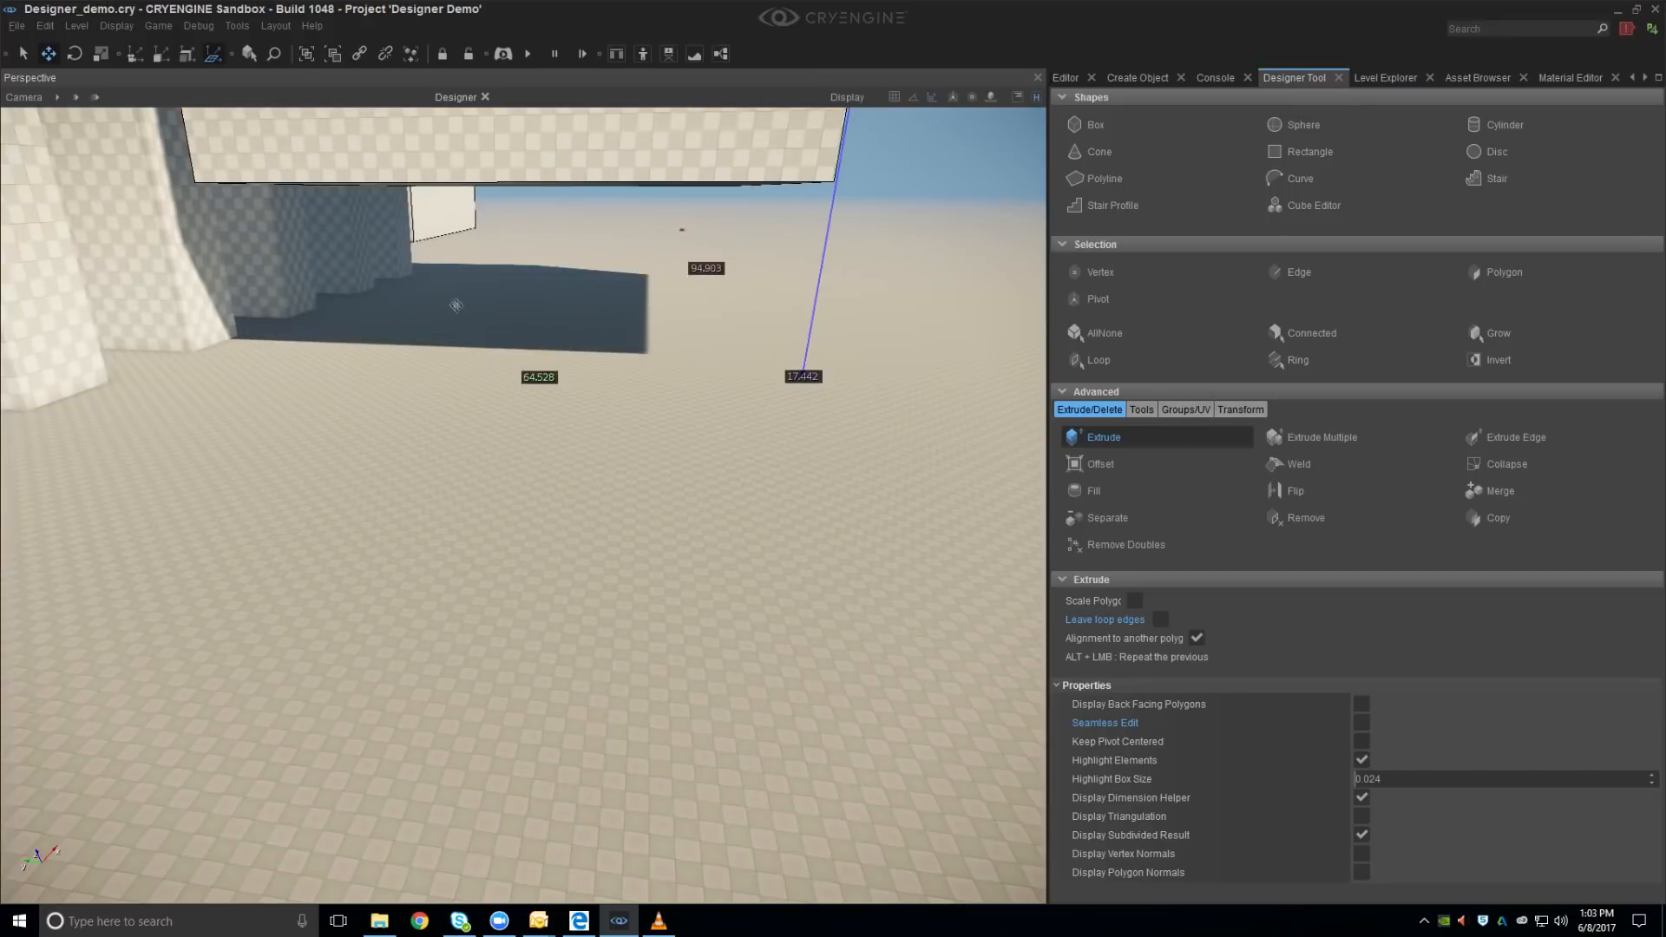
right_drag(442, 288, 364, 373)
right_drag(573, 591, 553, 526)
right_drag(683, 343, 650, 602)
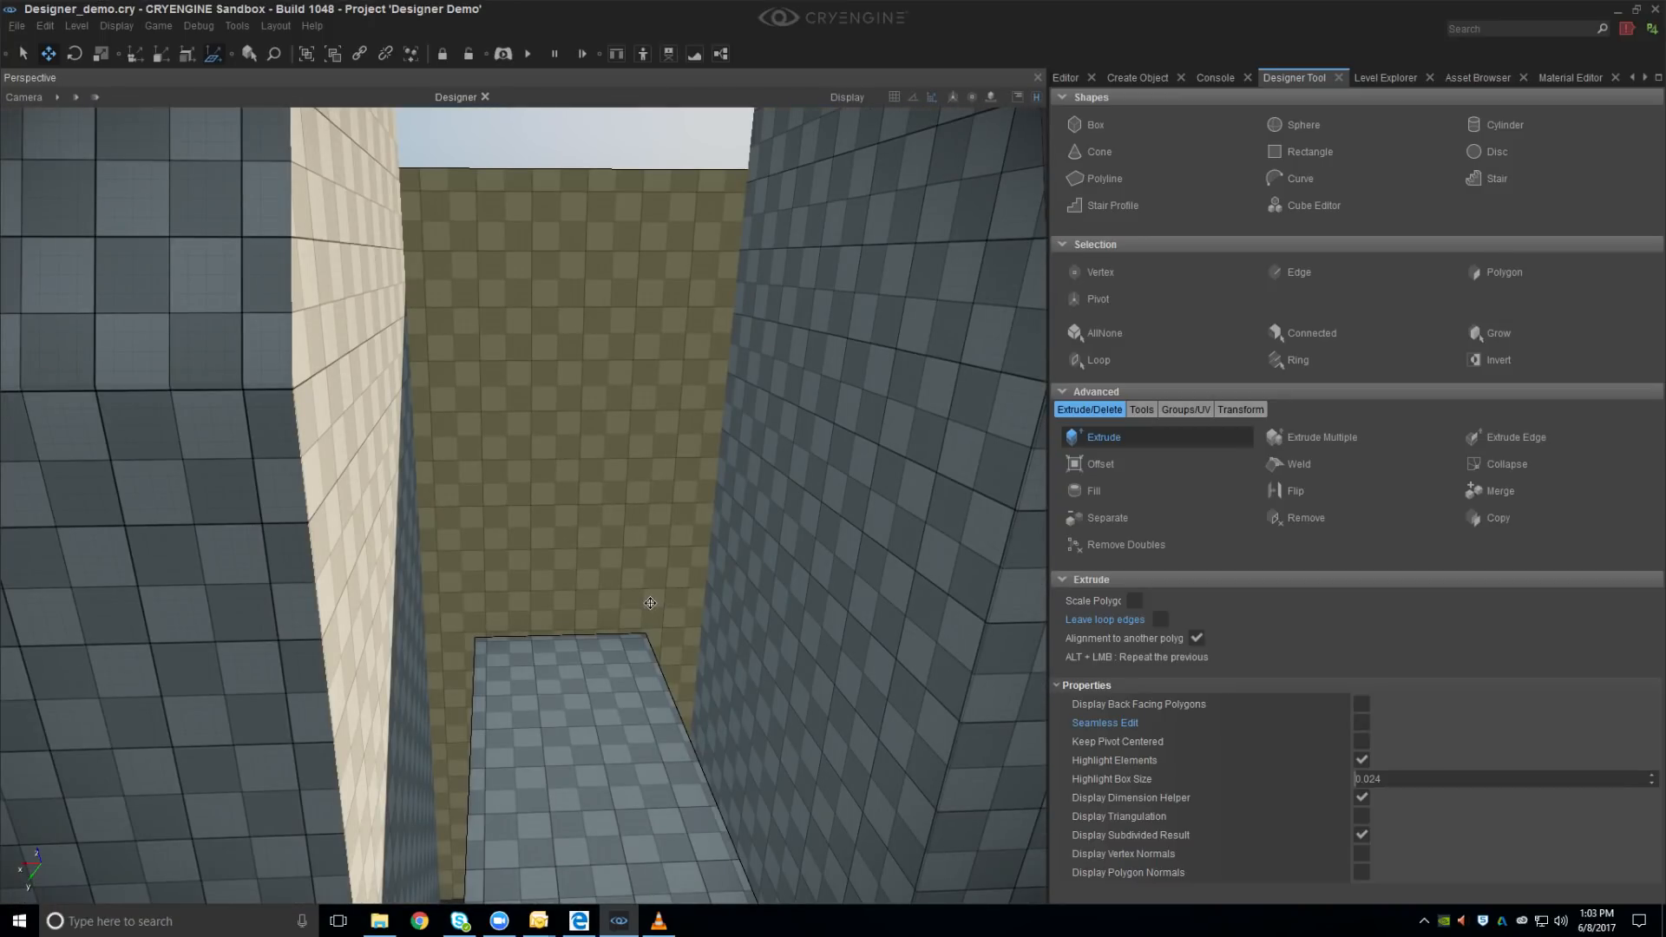
right_drag(605, 518, 608, 436)
right_drag(585, 272, 597, 370)
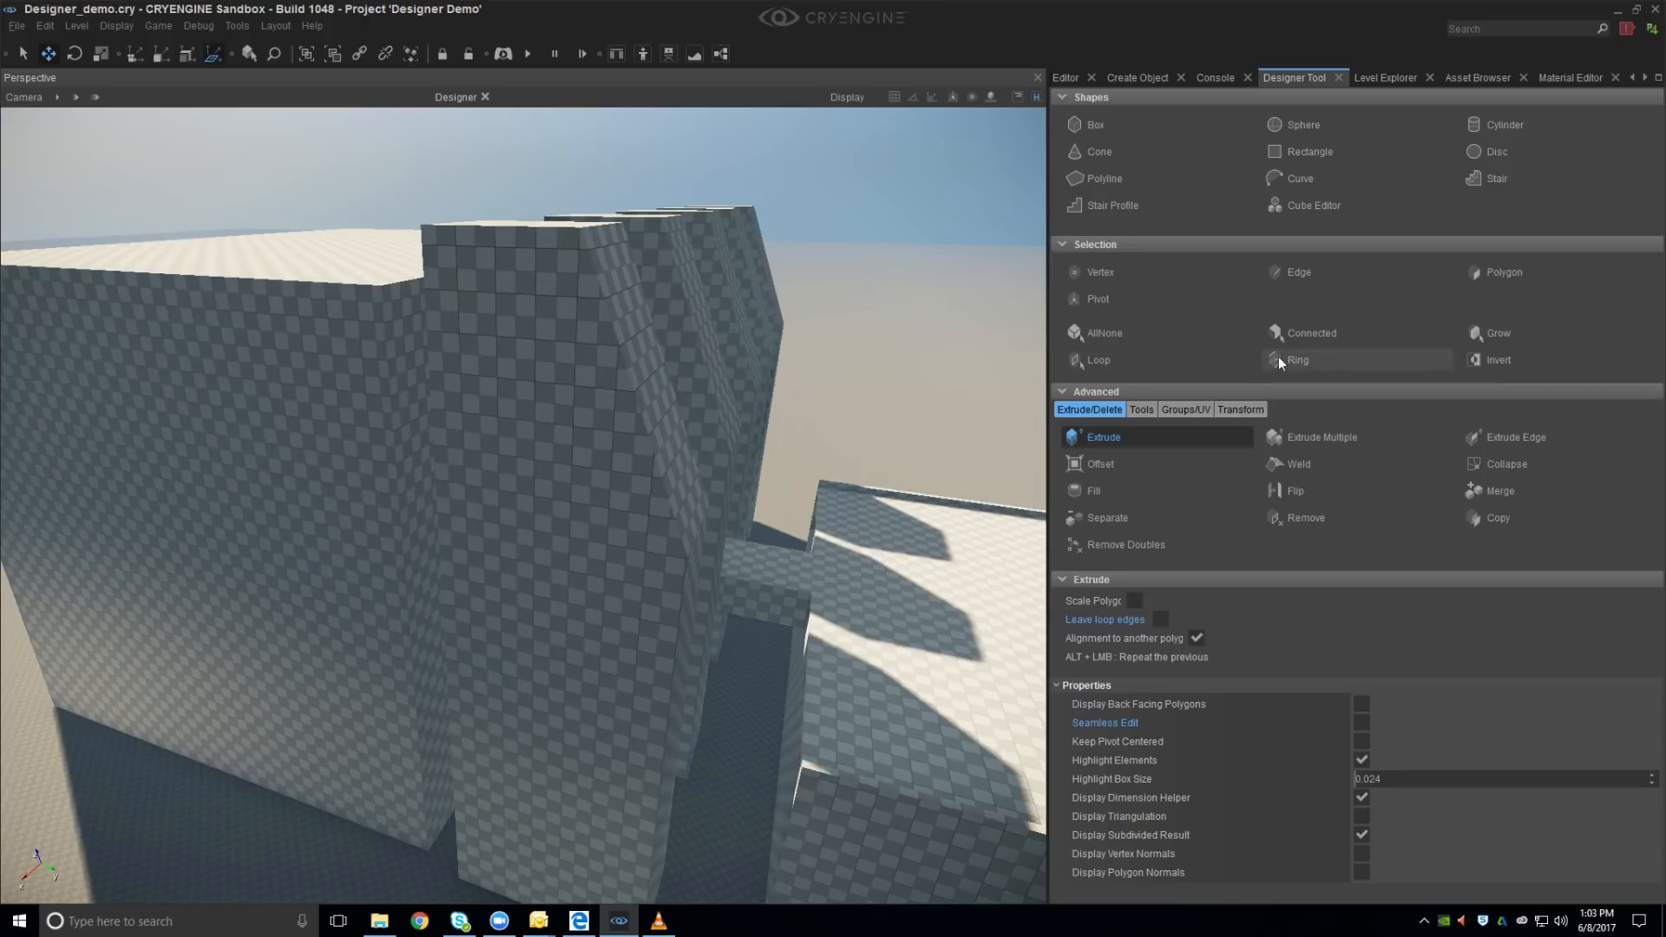
Draw a polyline straight across the upper part of the tall block's narrow side face, between the block's edges
click(1104, 178)
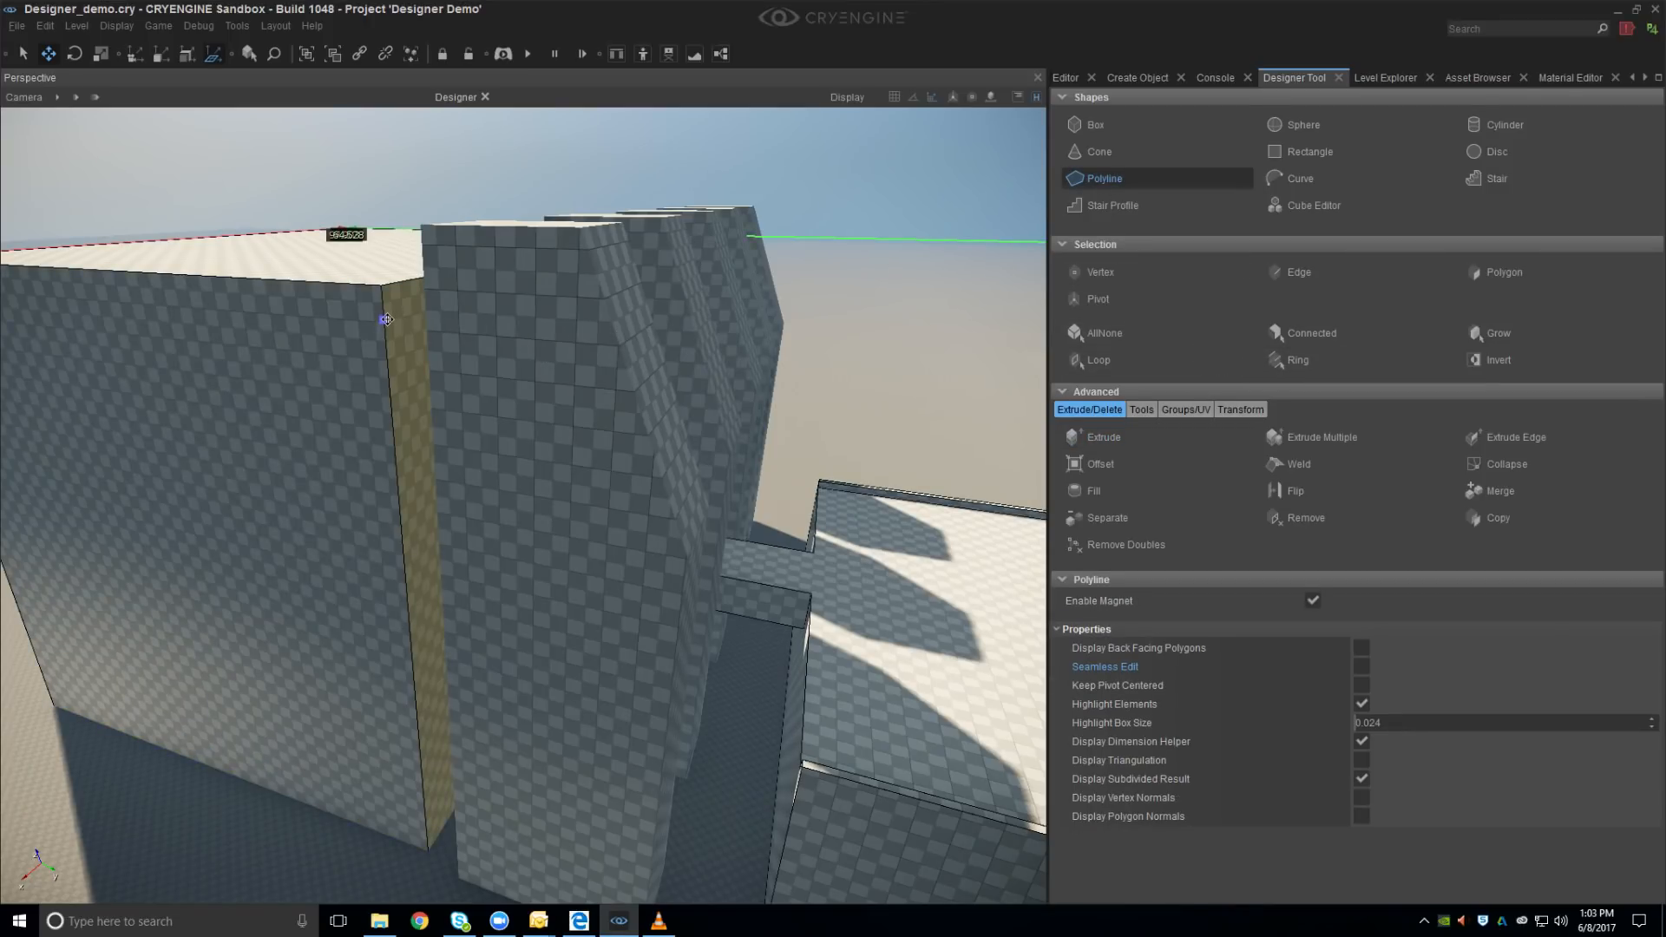
right_drag(386, 318, 443, 339)
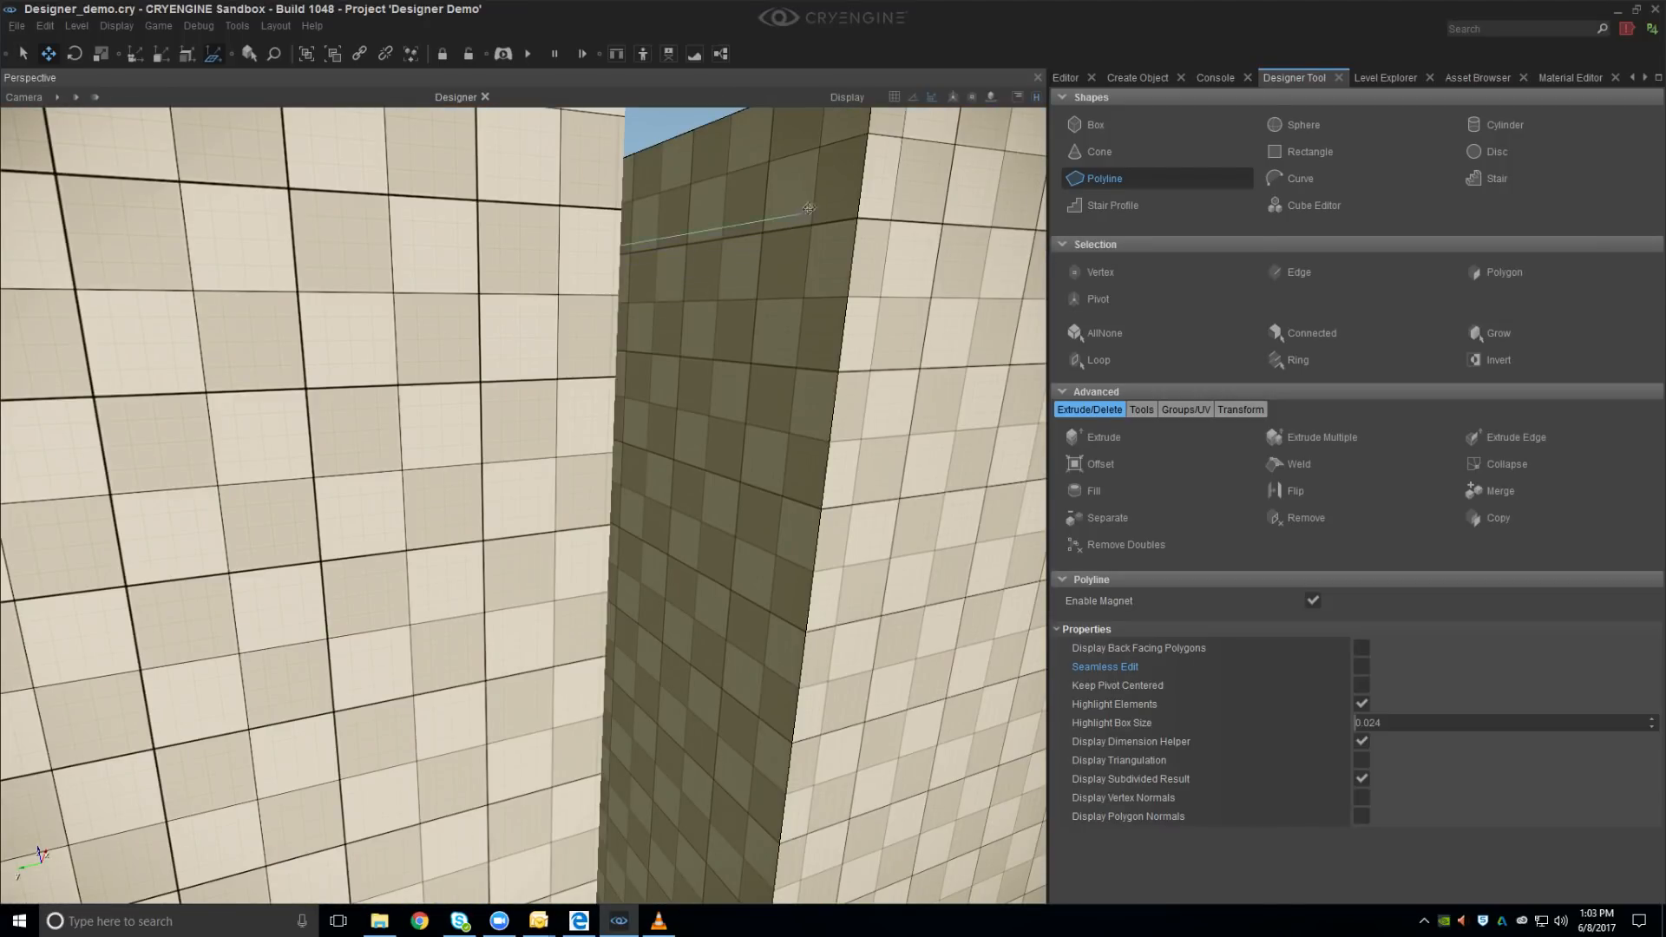
click(856, 204)
right_drag(802, 261, 797, 284)
middle_drag(796, 283, 793, 362)
right_drag(793, 362, 776, 383)
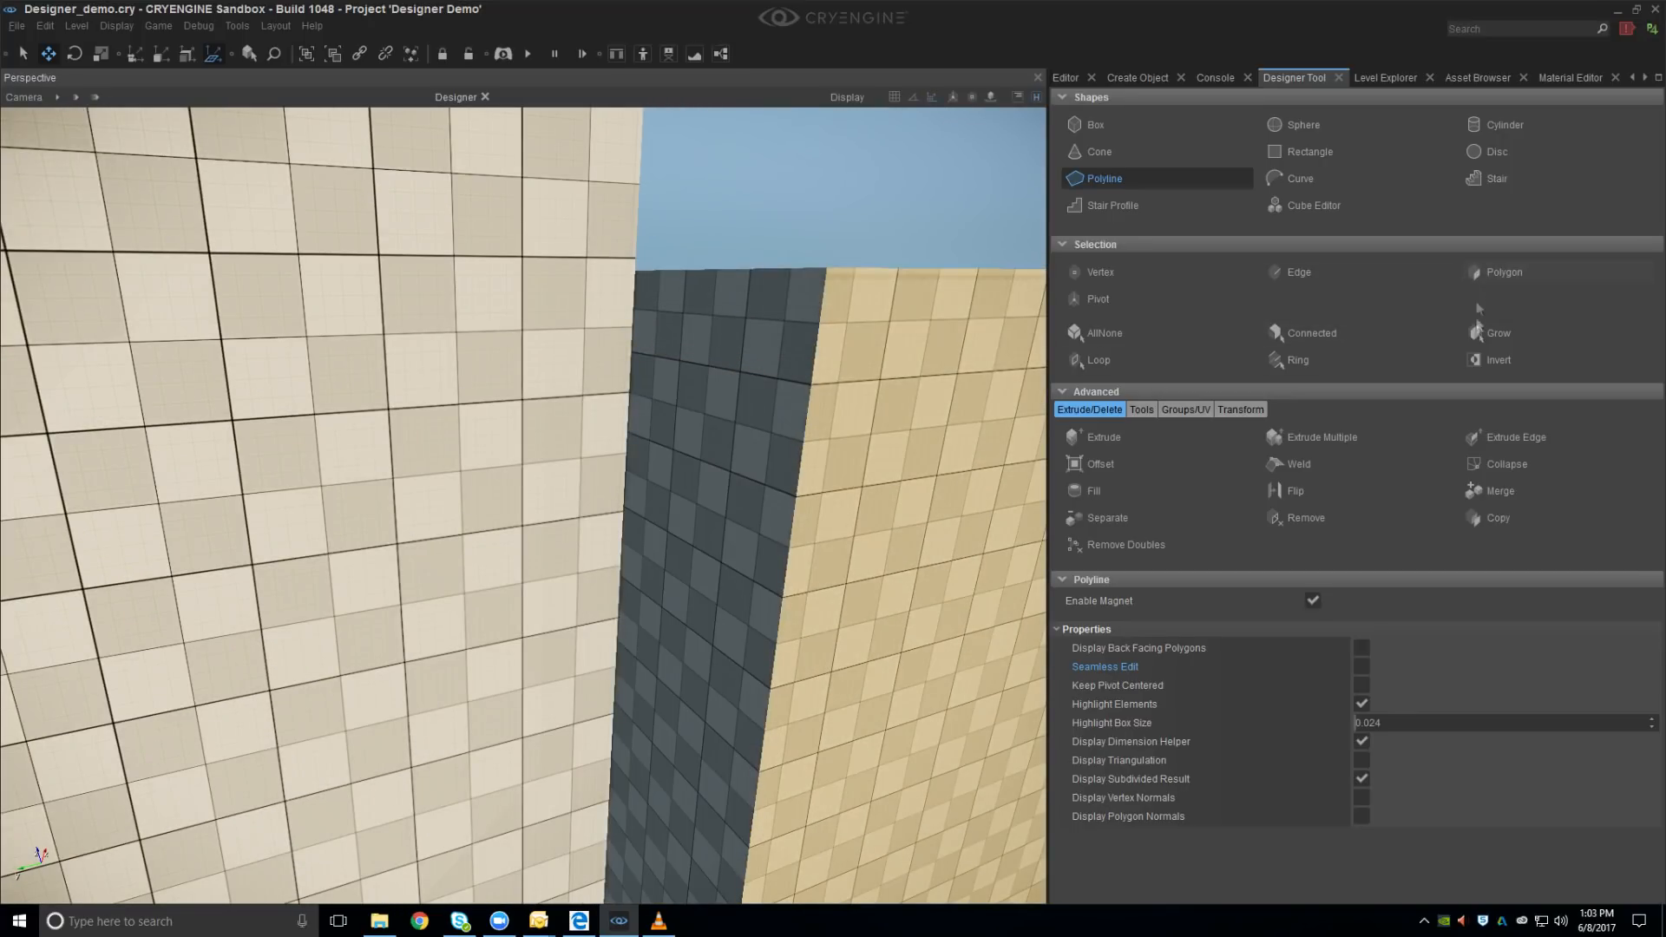
Extrude the strip above the line outward into an overhanging roof slab, and extend the slab further with Leave loop edges enabled
click(1119, 437)
drag(729, 314, 600, 329)
scroll(590, 337, down, 5)
middle_drag(608, 348, 937, 501)
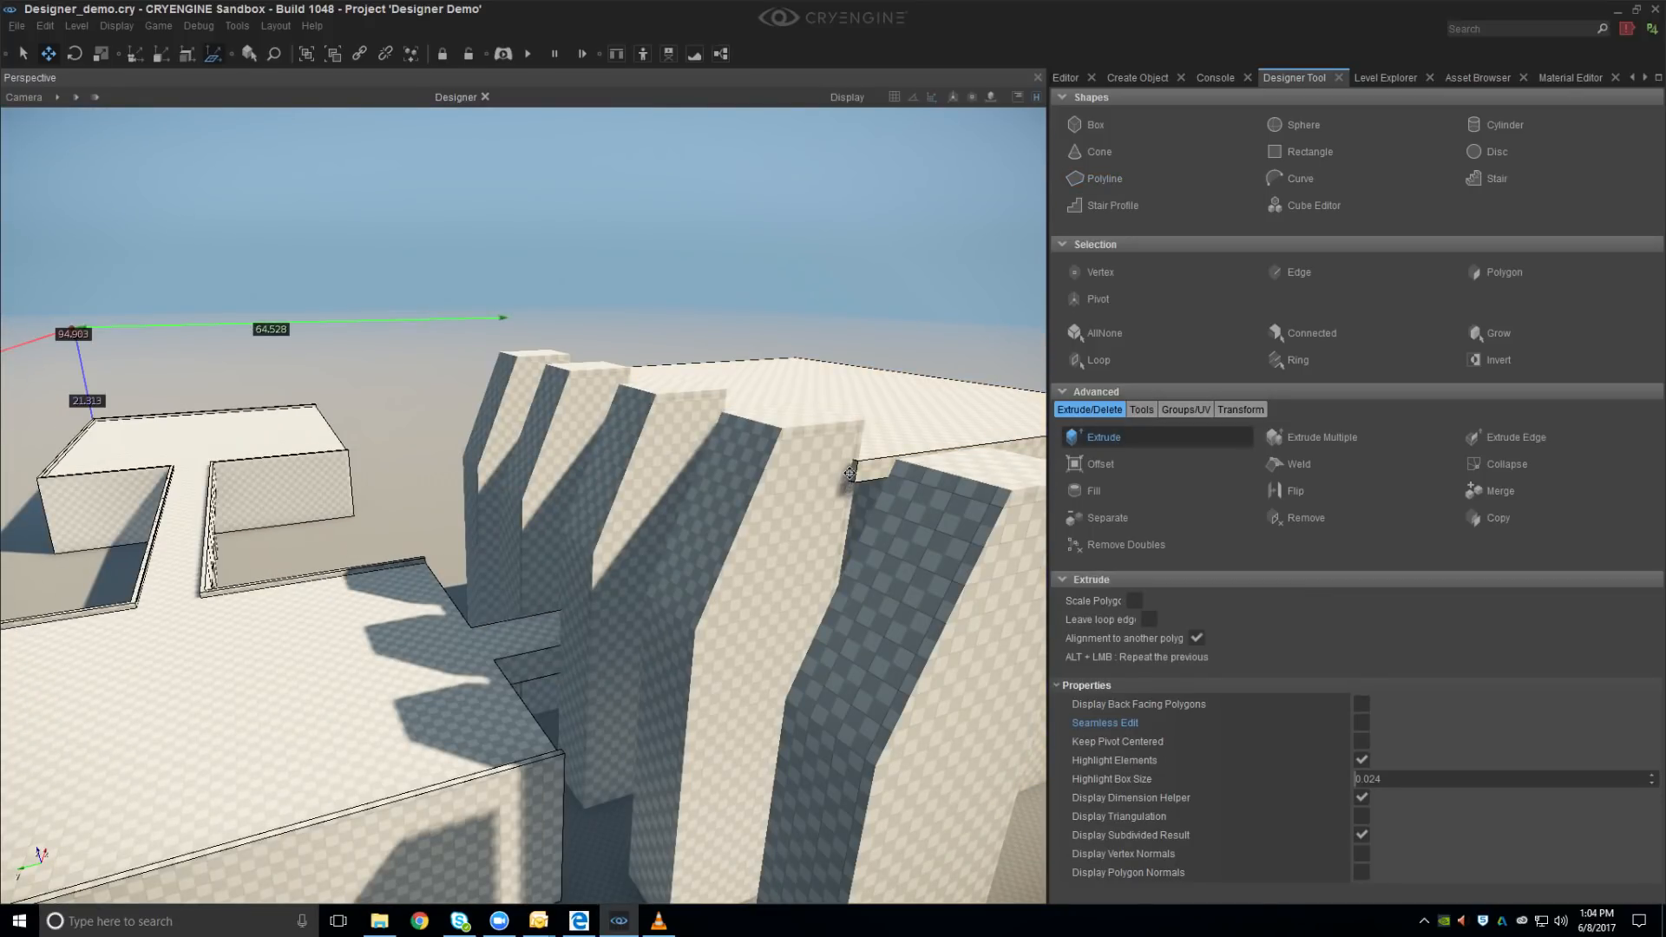
drag(849, 472, 335, 492)
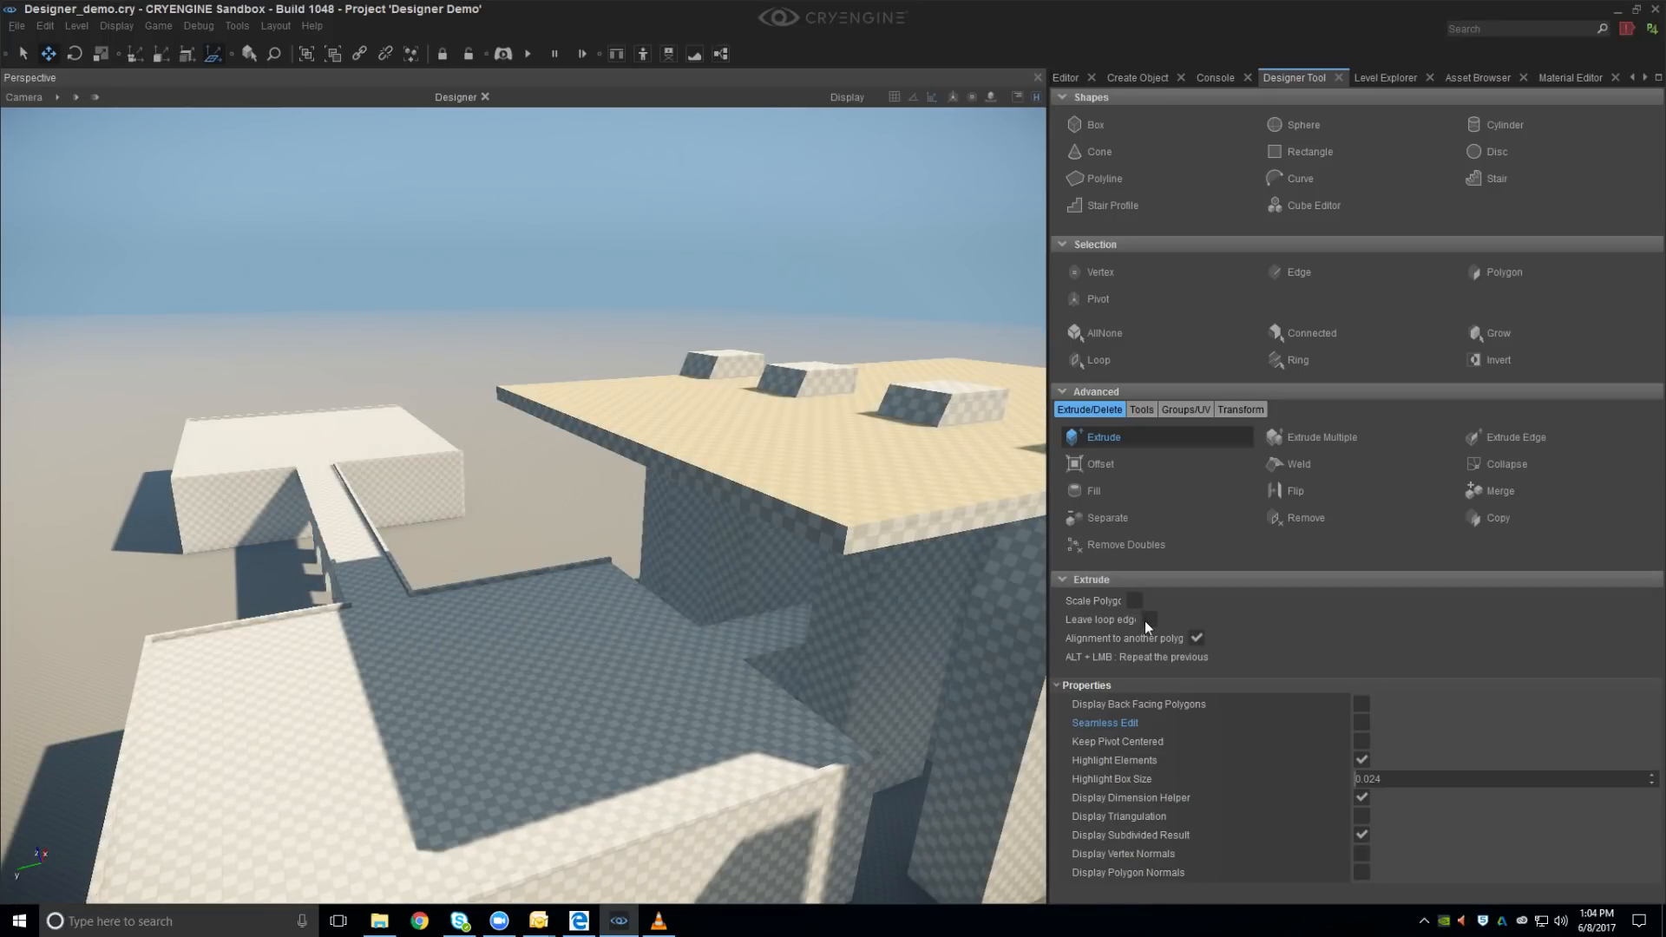
click(1150, 620)
drag(804, 520, 261, 504)
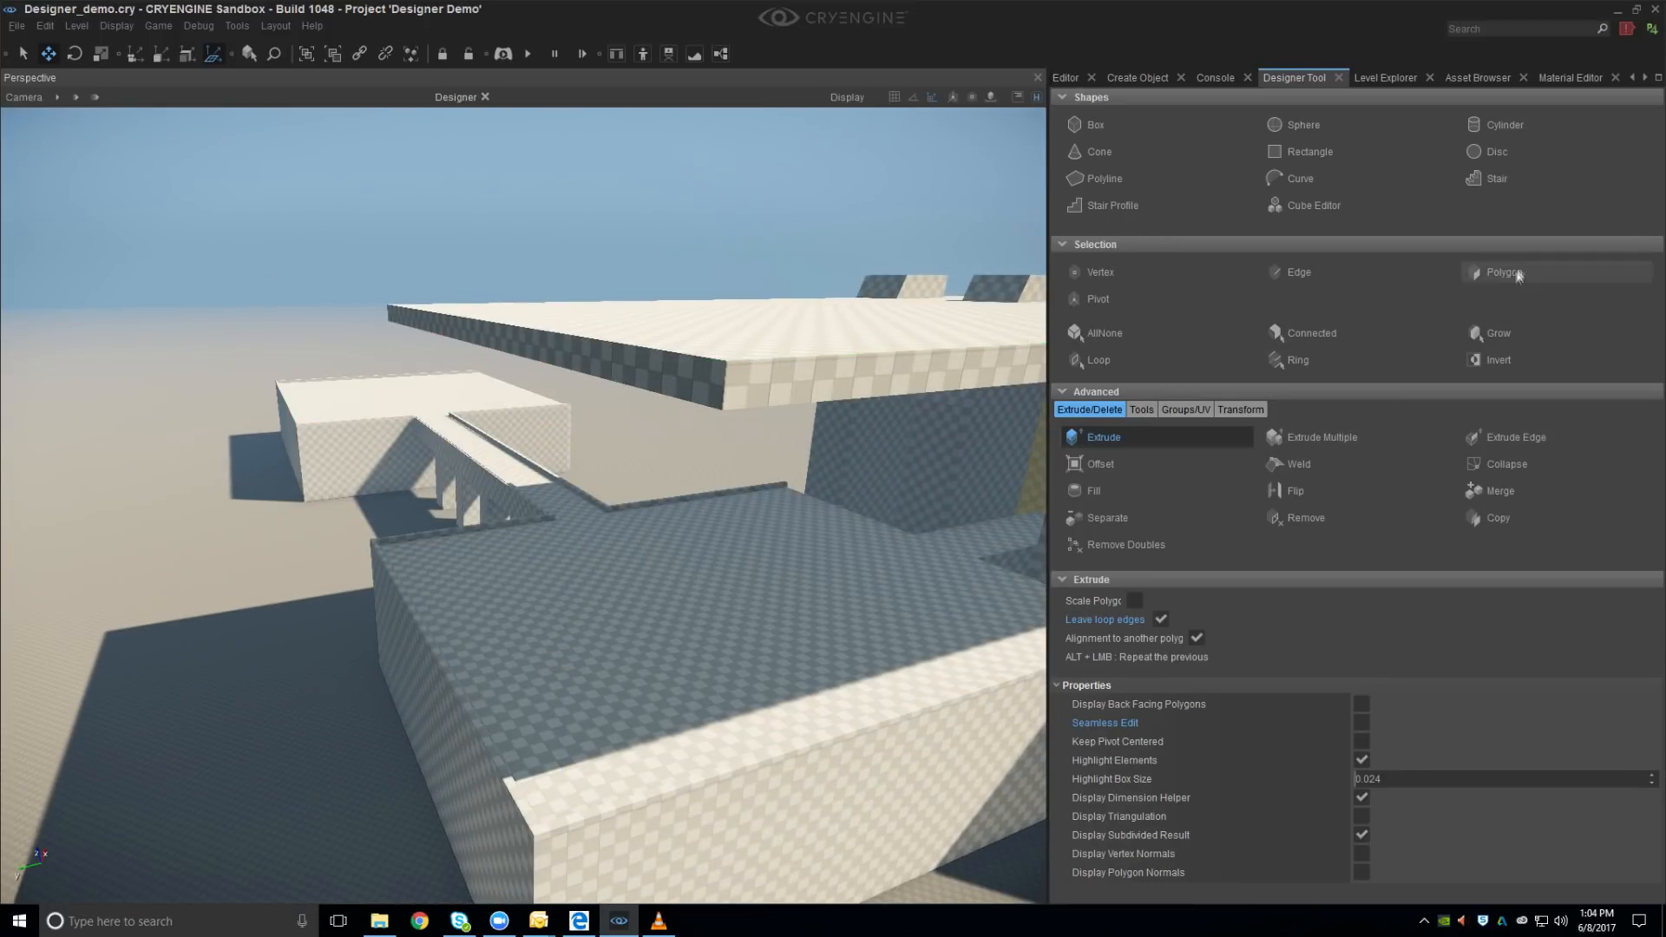
Select the top polygons of the overhanging slab's sections and move them upward to thicken the roof, to about 28.5 overall height
click(1519, 272)
drag(468, 269, 460, 165)
right_drag(552, 378, 540, 386)
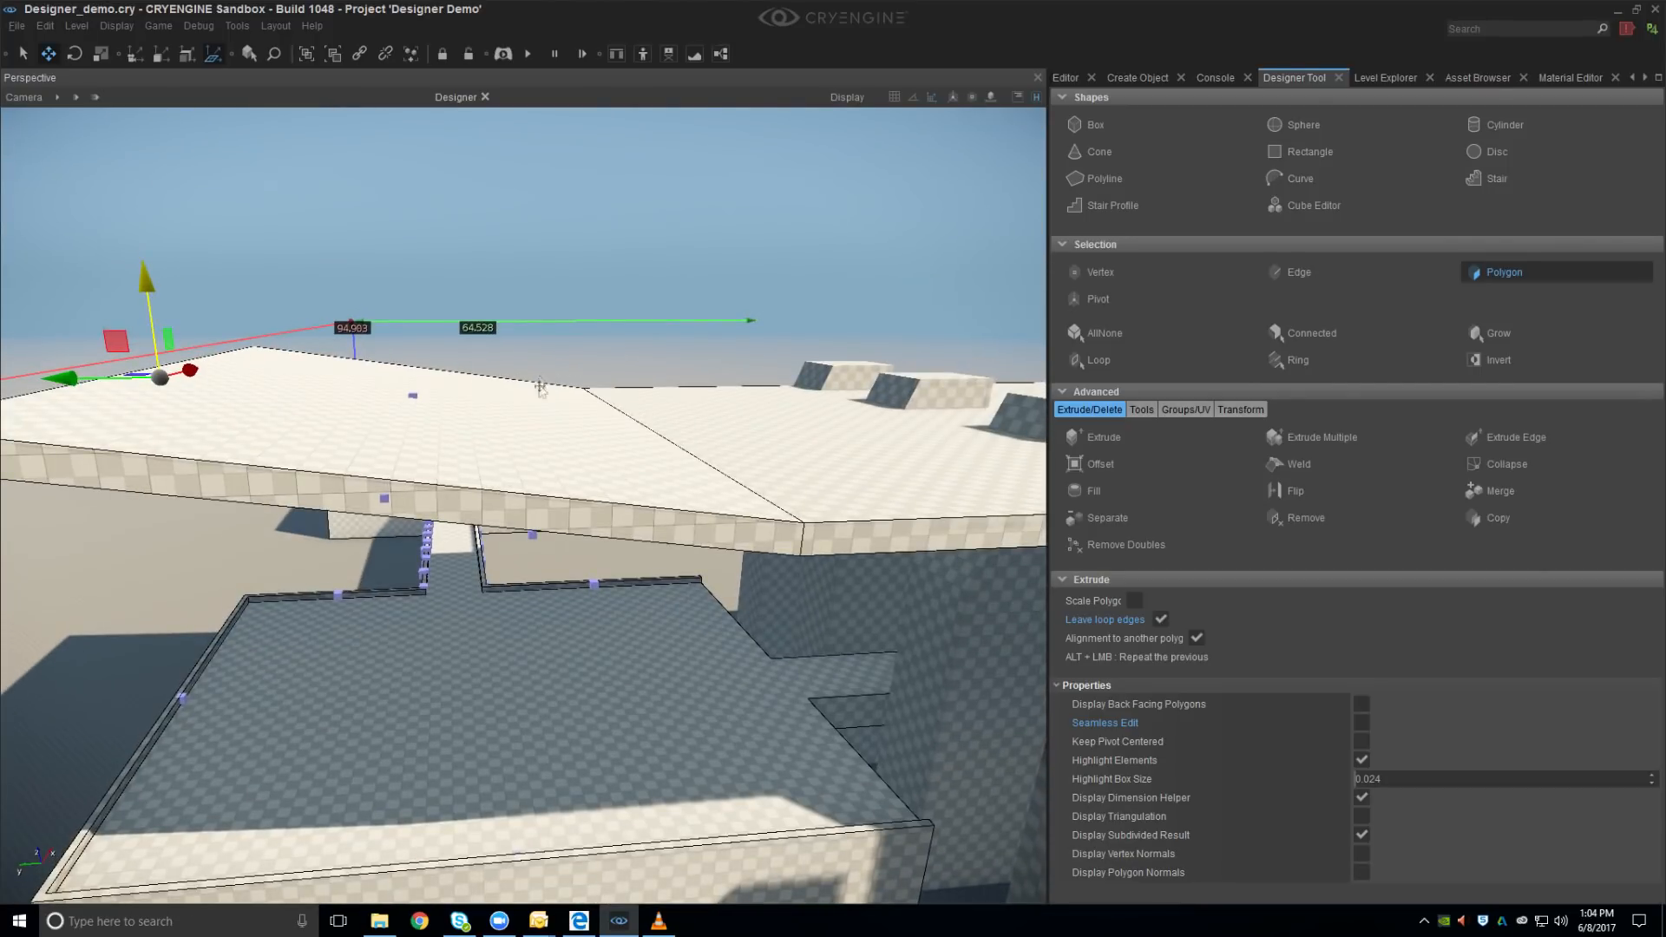
click(447, 417)
ctrl+click(738, 417)
right_drag(738, 417, 627, 353)
drag(465, 382, 465, 310)
right_drag(465, 310, 470, 347)
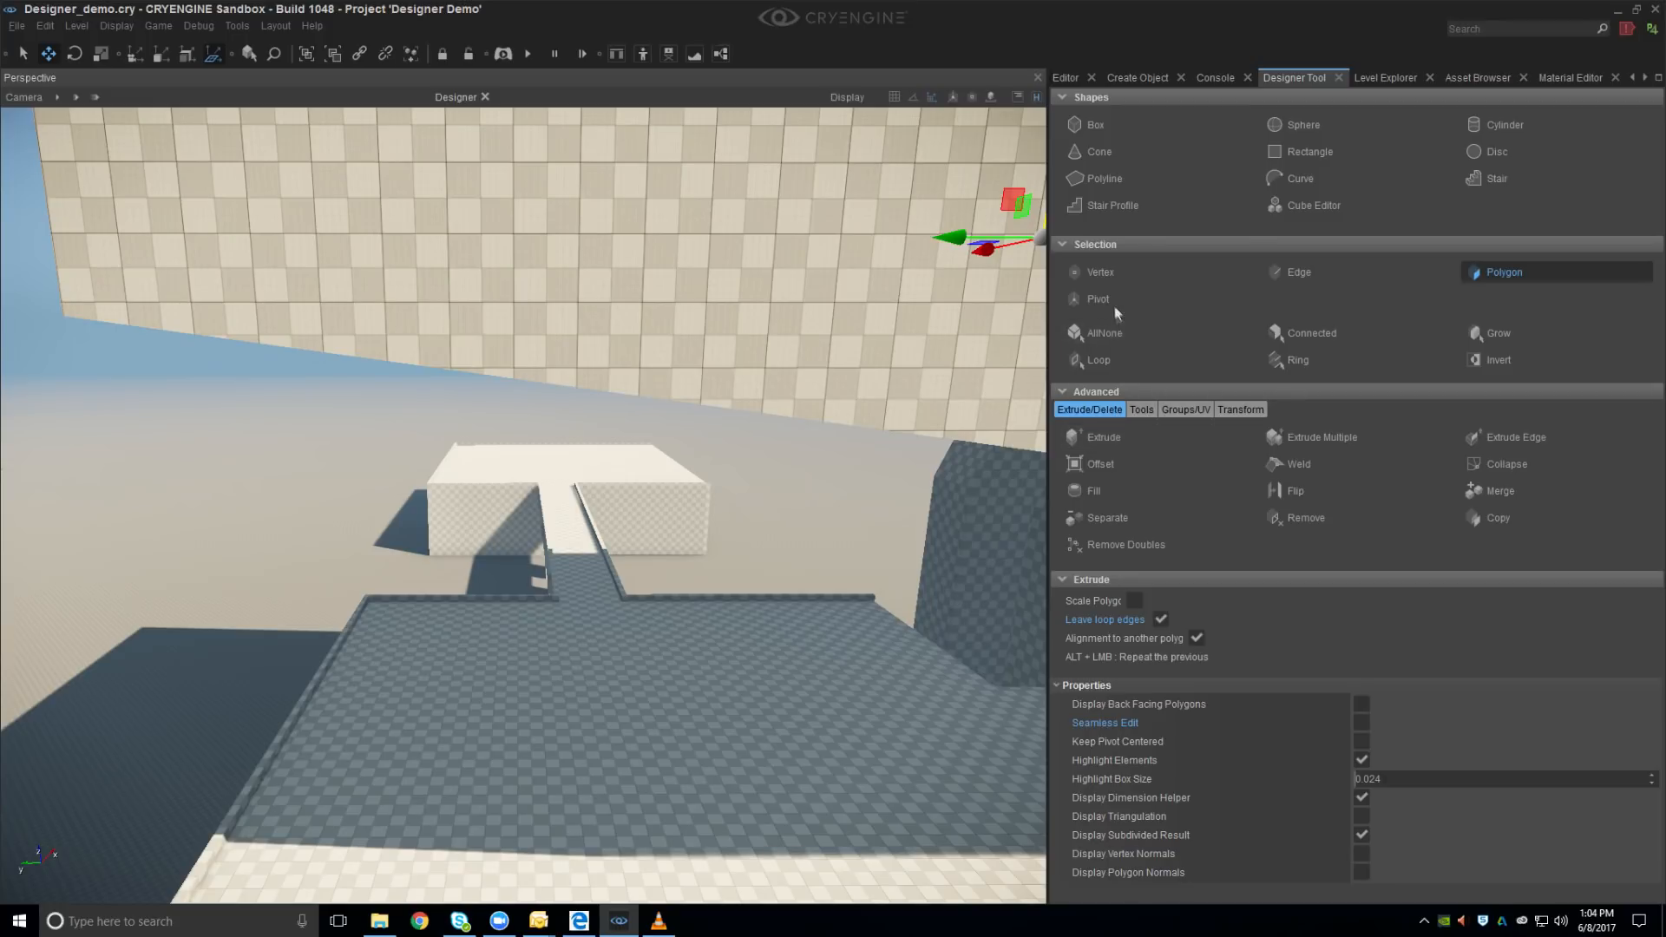
Draw a trapezoidal polyline outline rising from the lower edge of the thickened roof block's side face
click(1116, 176)
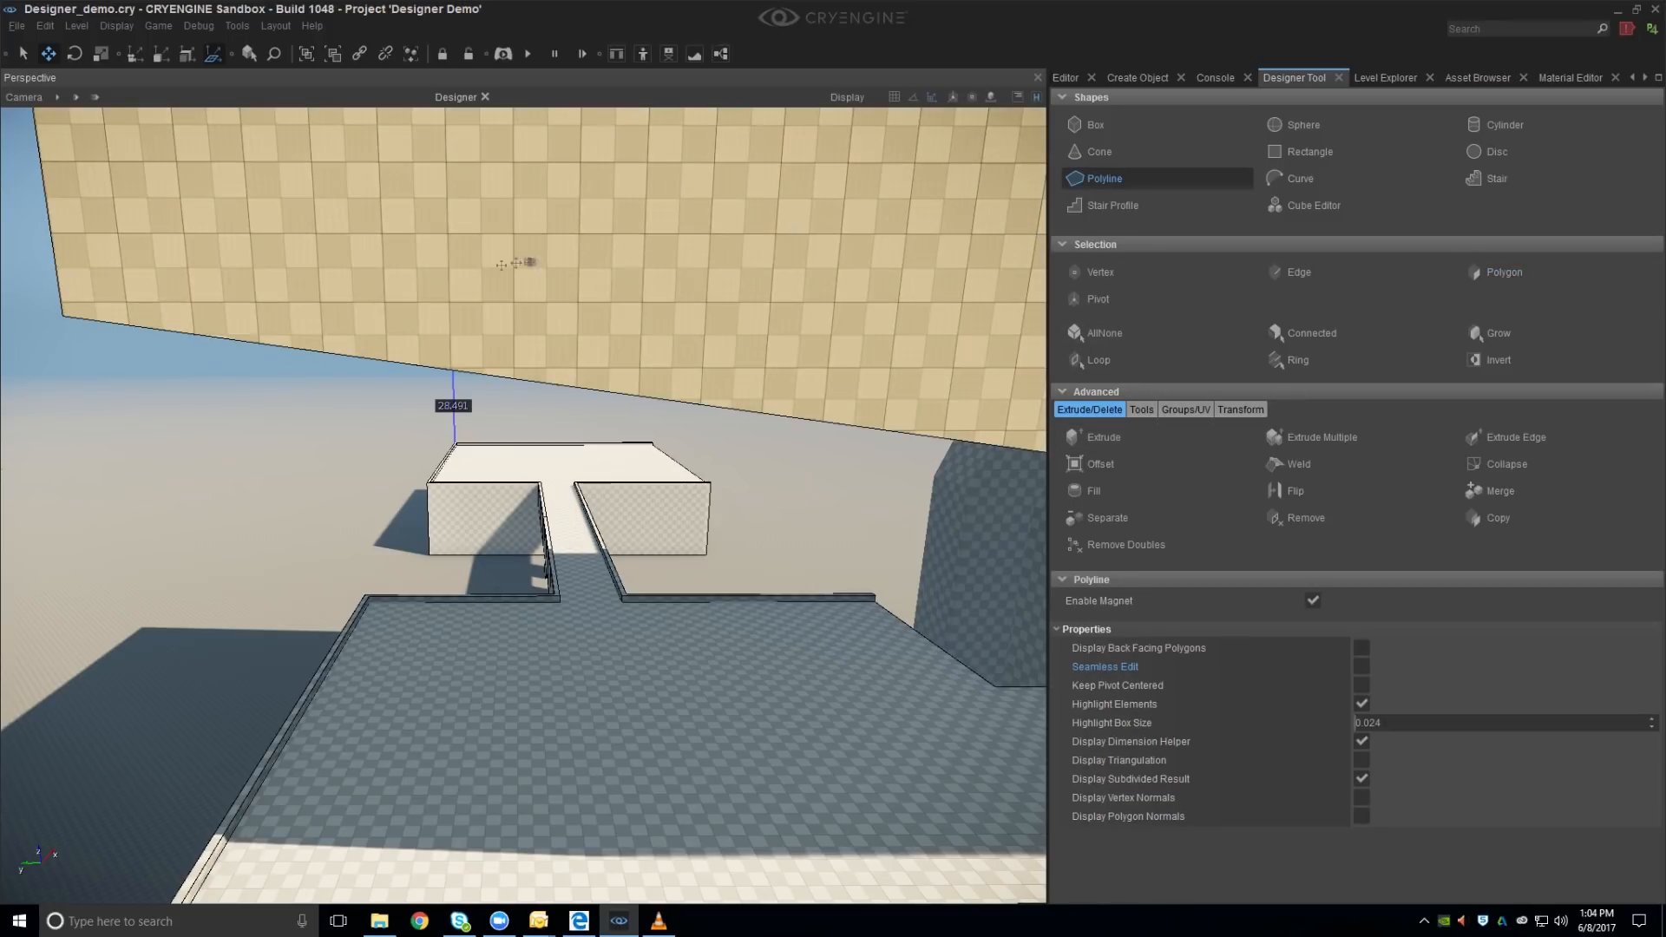
click(340, 353)
right_drag(438, 273, 621, 297)
click(613, 299)
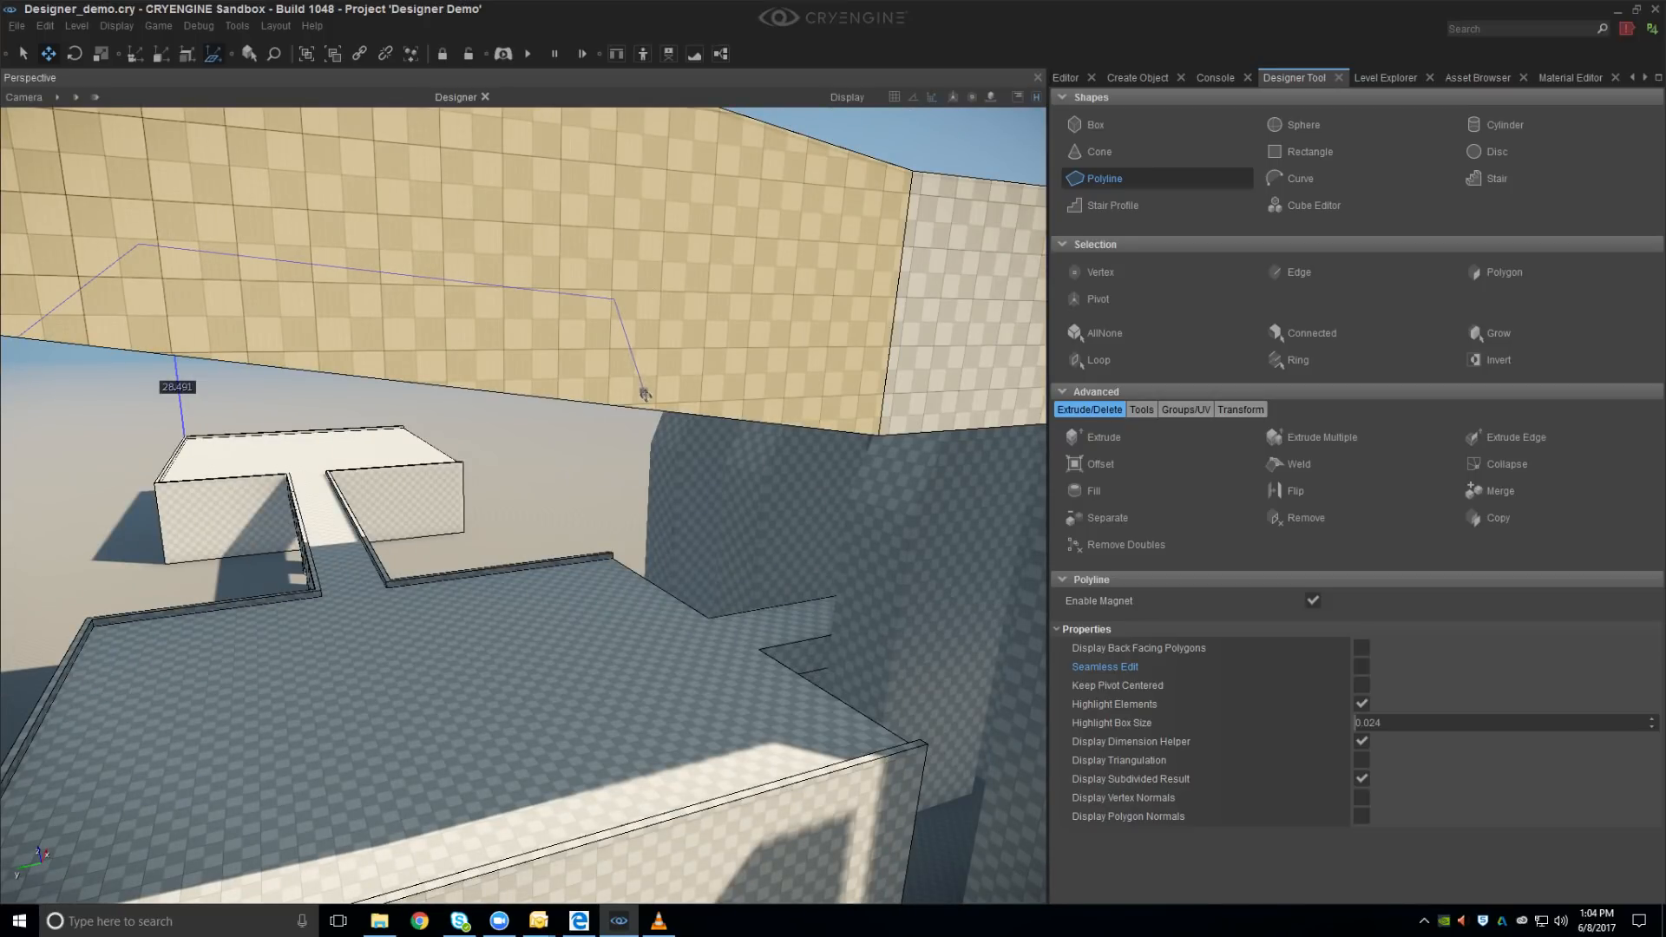
click(652, 406)
right_drag(446, 372, 486, 387)
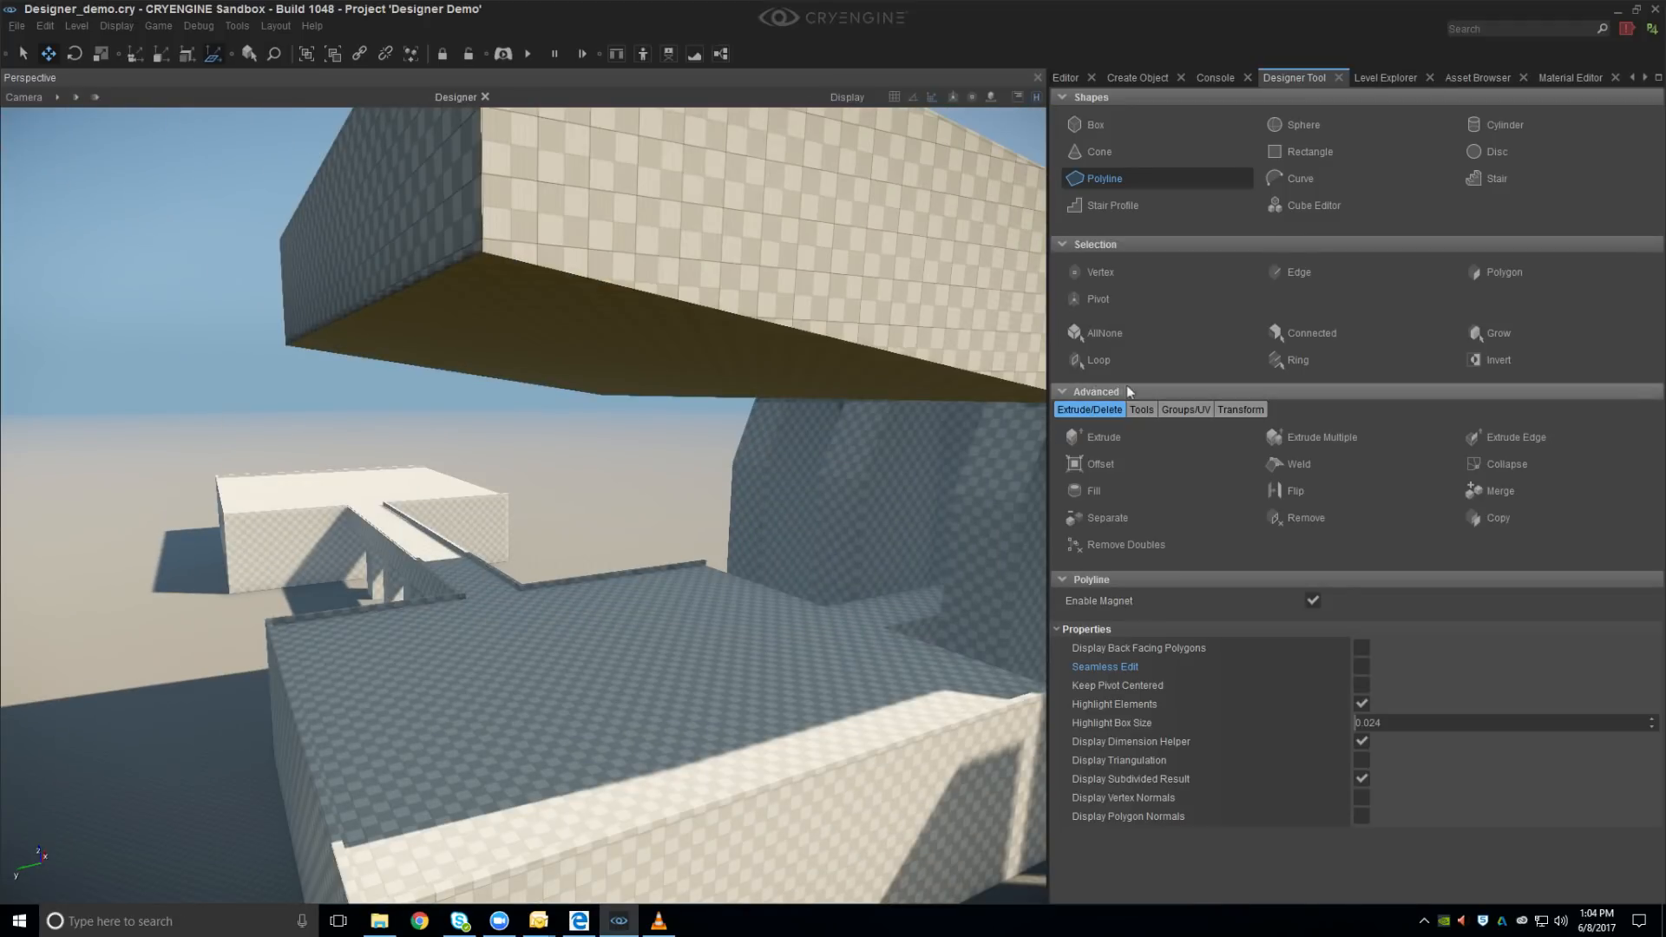
Extrude the trapezoidal section of the roof block's side face, and leave the Extrude tool
click(1111, 437)
drag(891, 322, 376, 361)
right_drag(521, 394, 573, 394)
right_drag(347, 408, 376, 558)
key(w)
key(Escape)
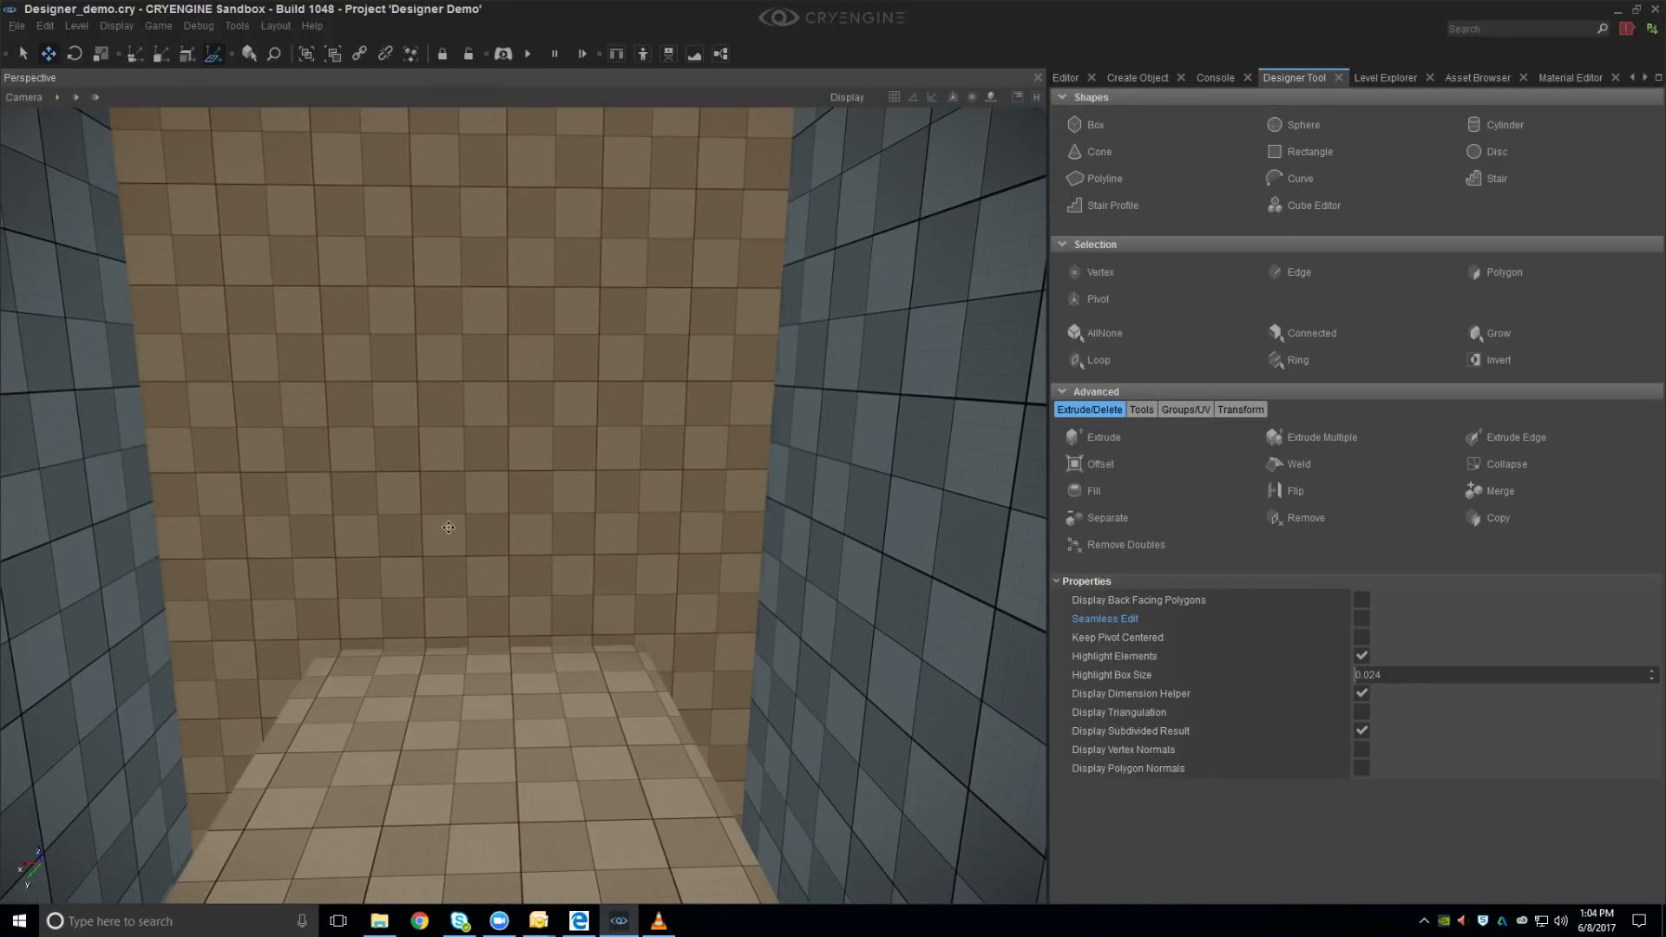
Draw a rectangle 10 wide and 11 deep on the lower box's flat roof, near its rimmed corner
key(s)
right_drag(574, 526, 586, 573)
right_drag(452, 503, 558, 508)
key(s)
key(w)
key(w)
key(s)
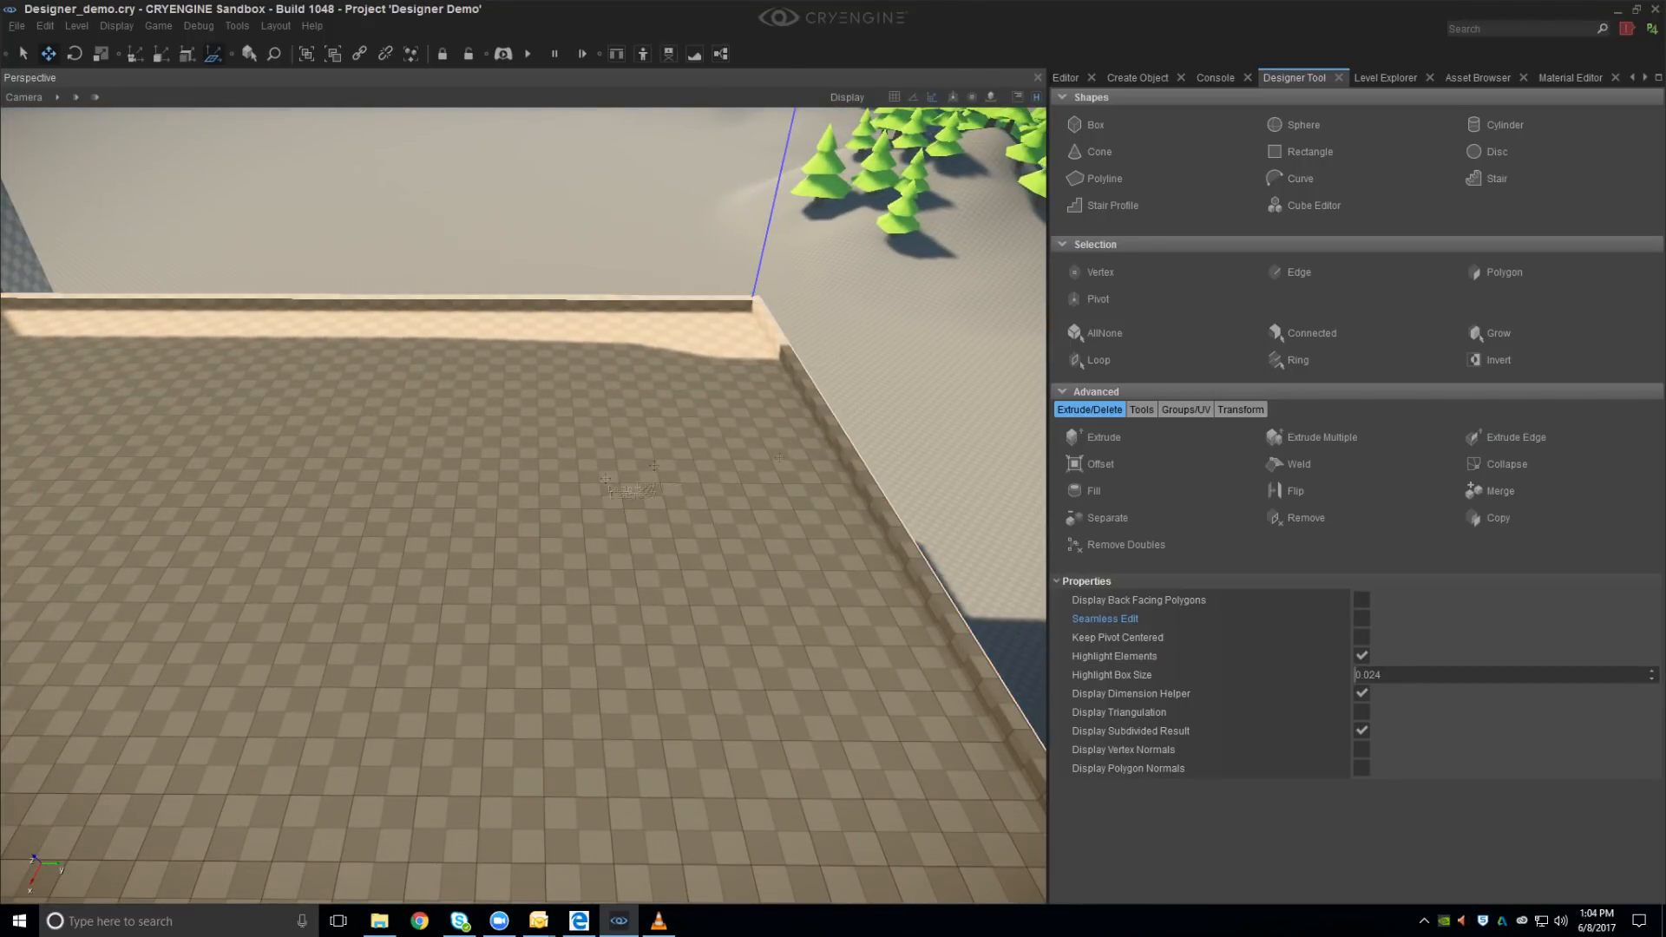
click(1497, 151)
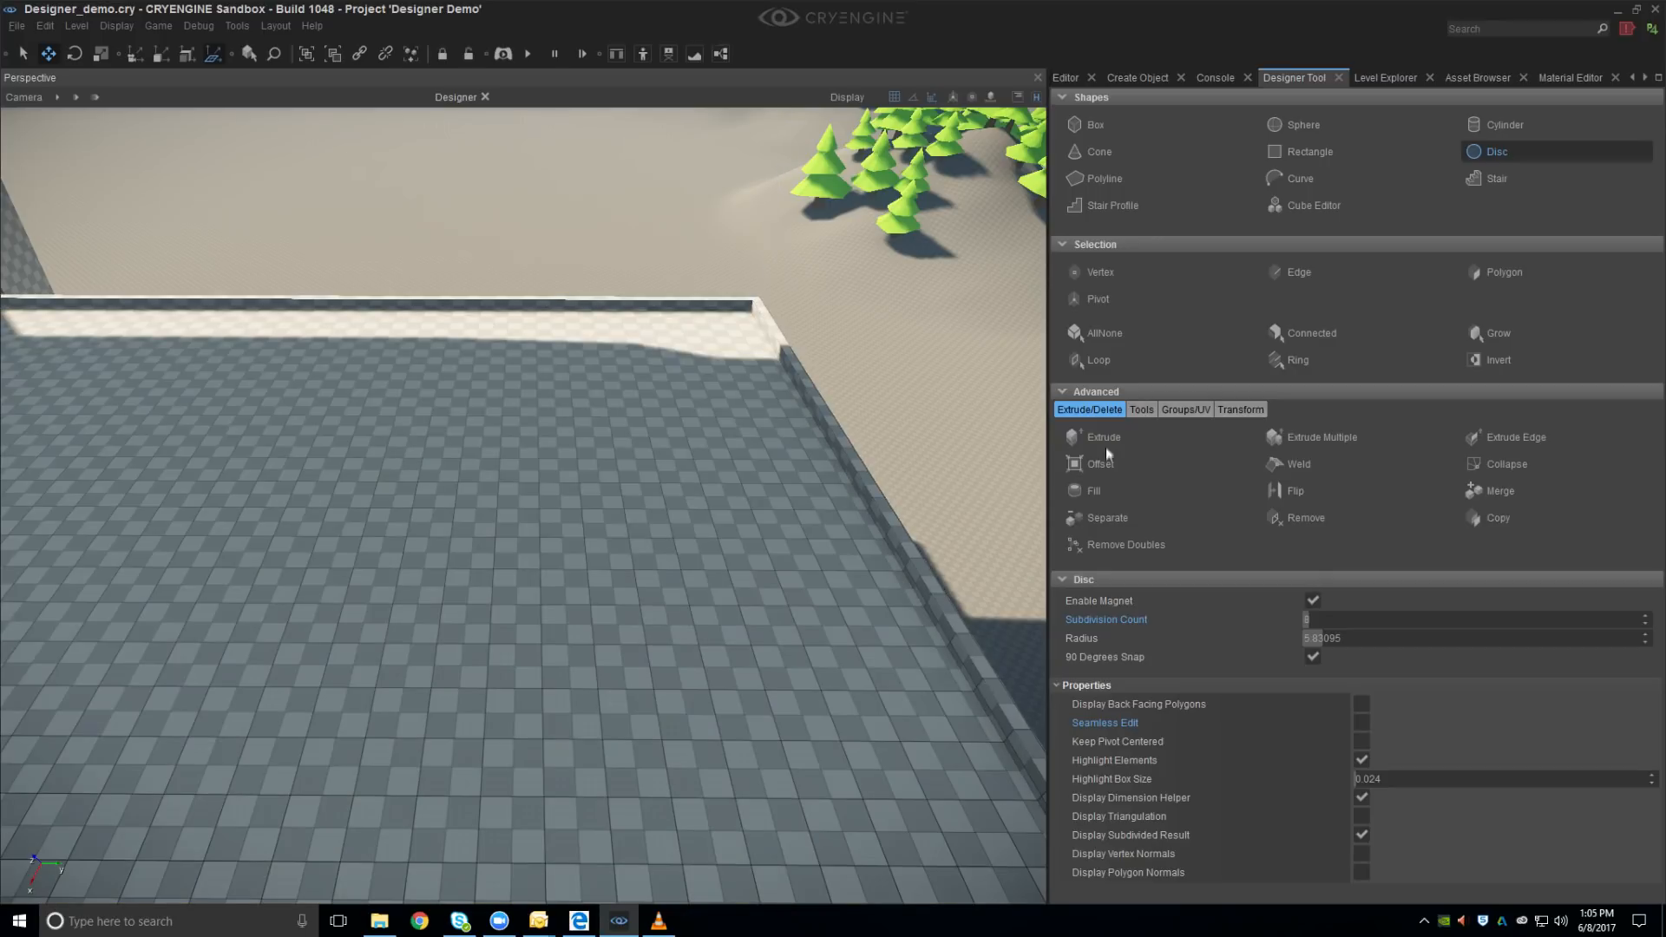
click(1298, 150)
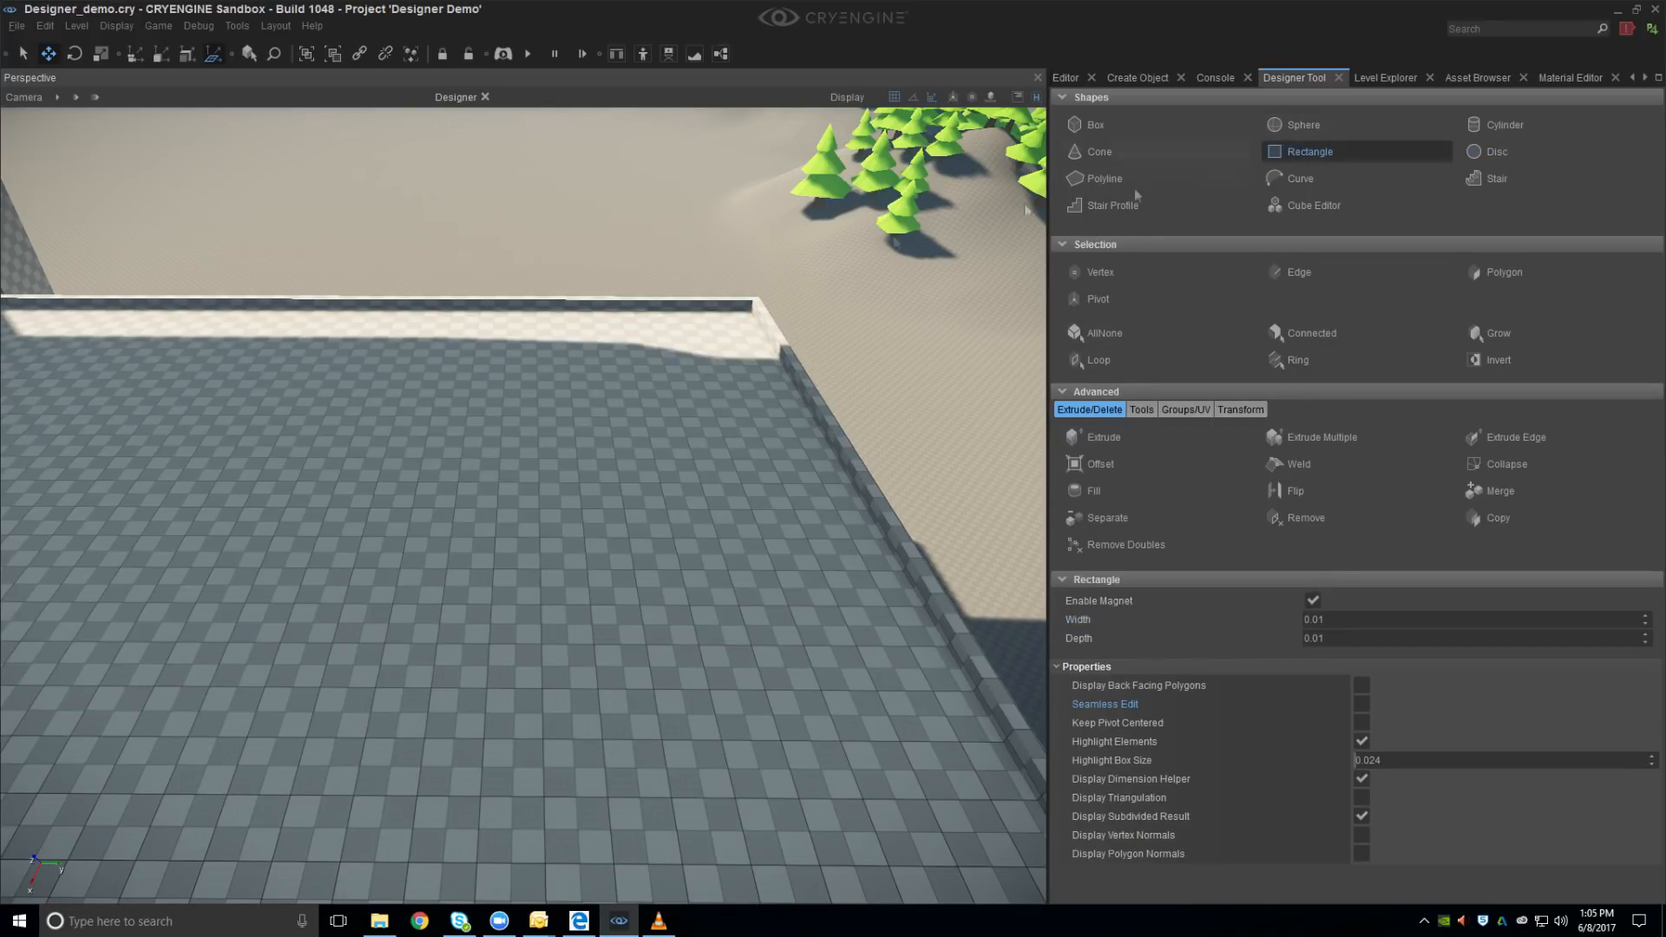
drag(303, 381, 758, 642)
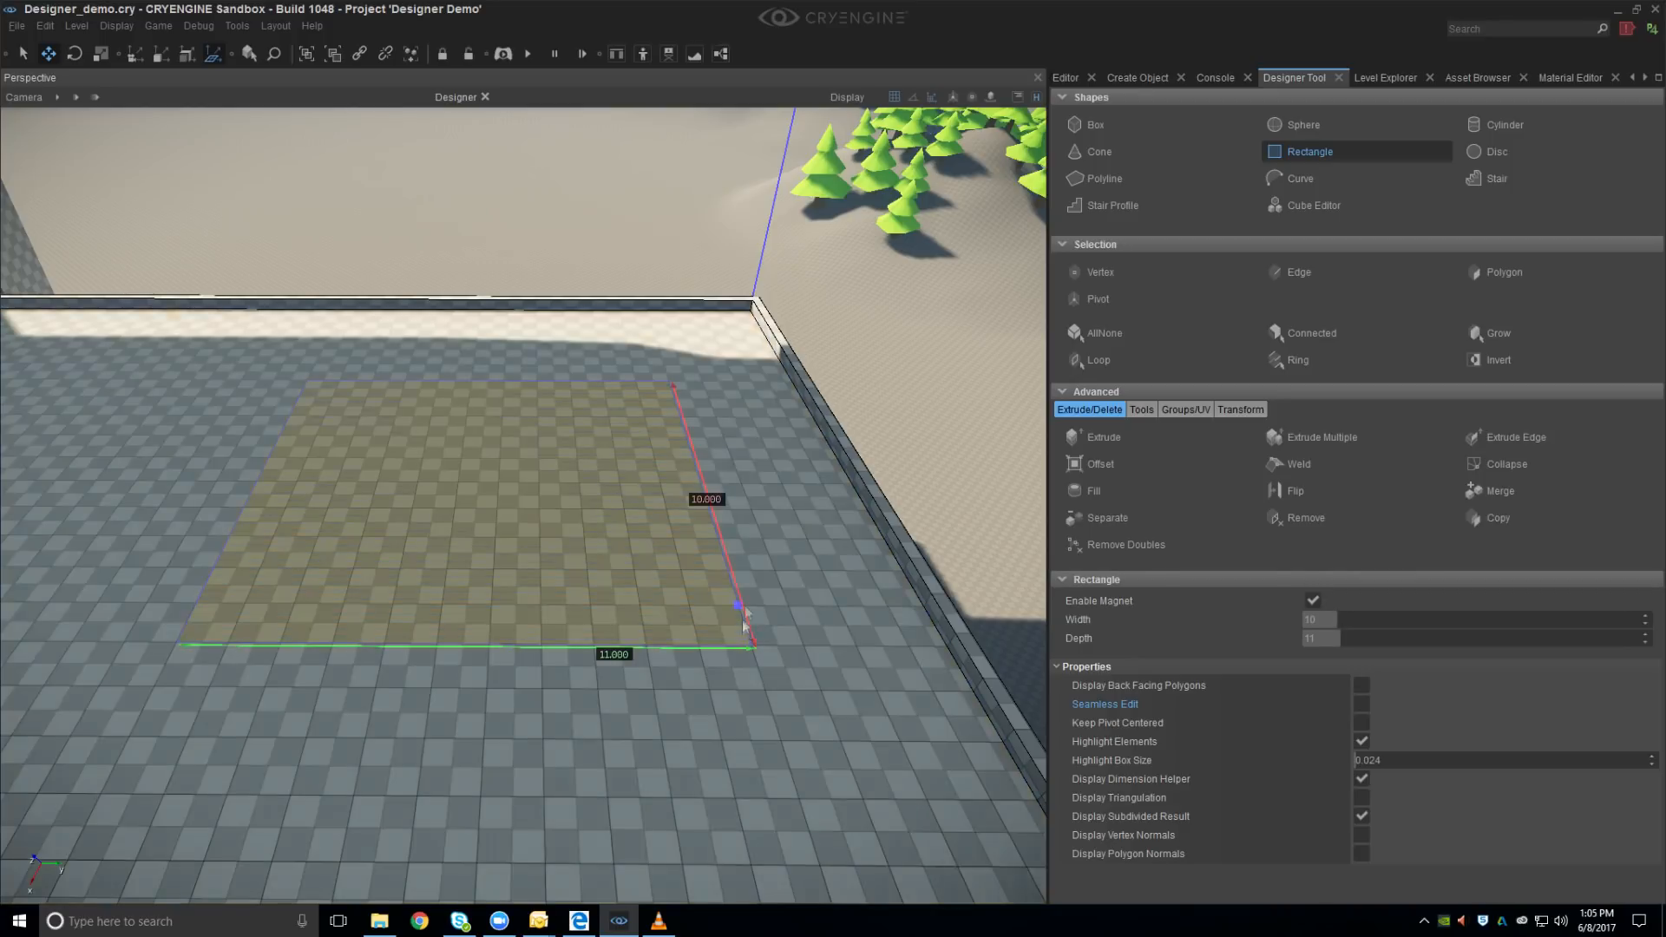
key(ctrl+z)
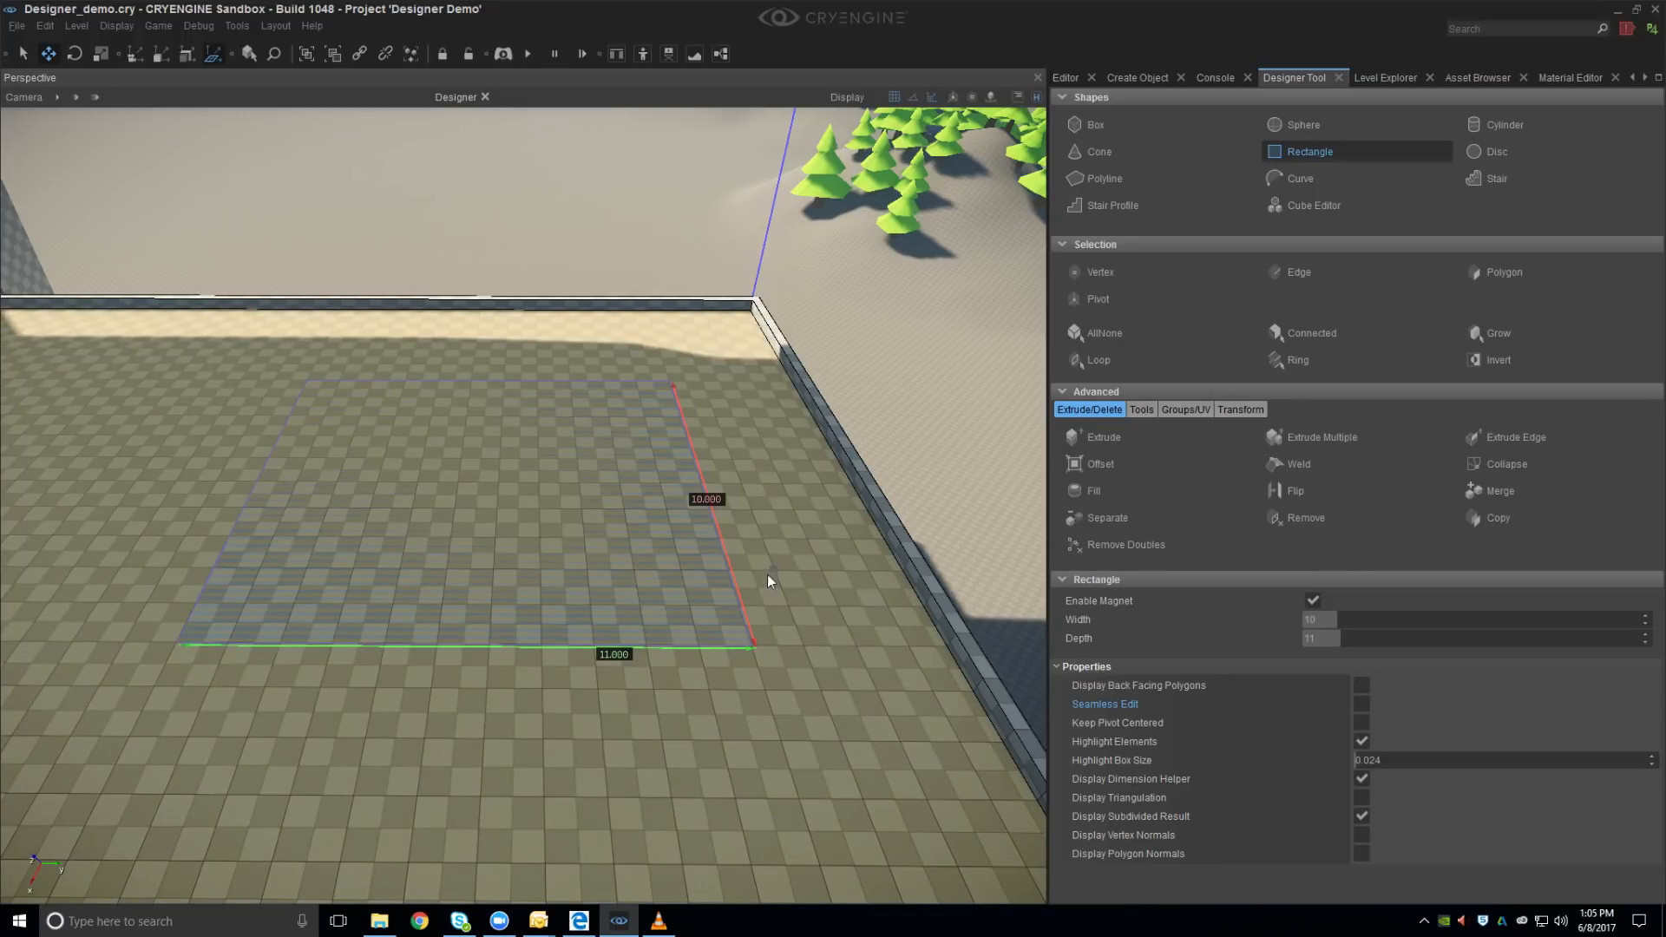
Turn off grid snapping and draw diagonal polylines across the two rectangle corners nearest the roof rim
click(1103, 178)
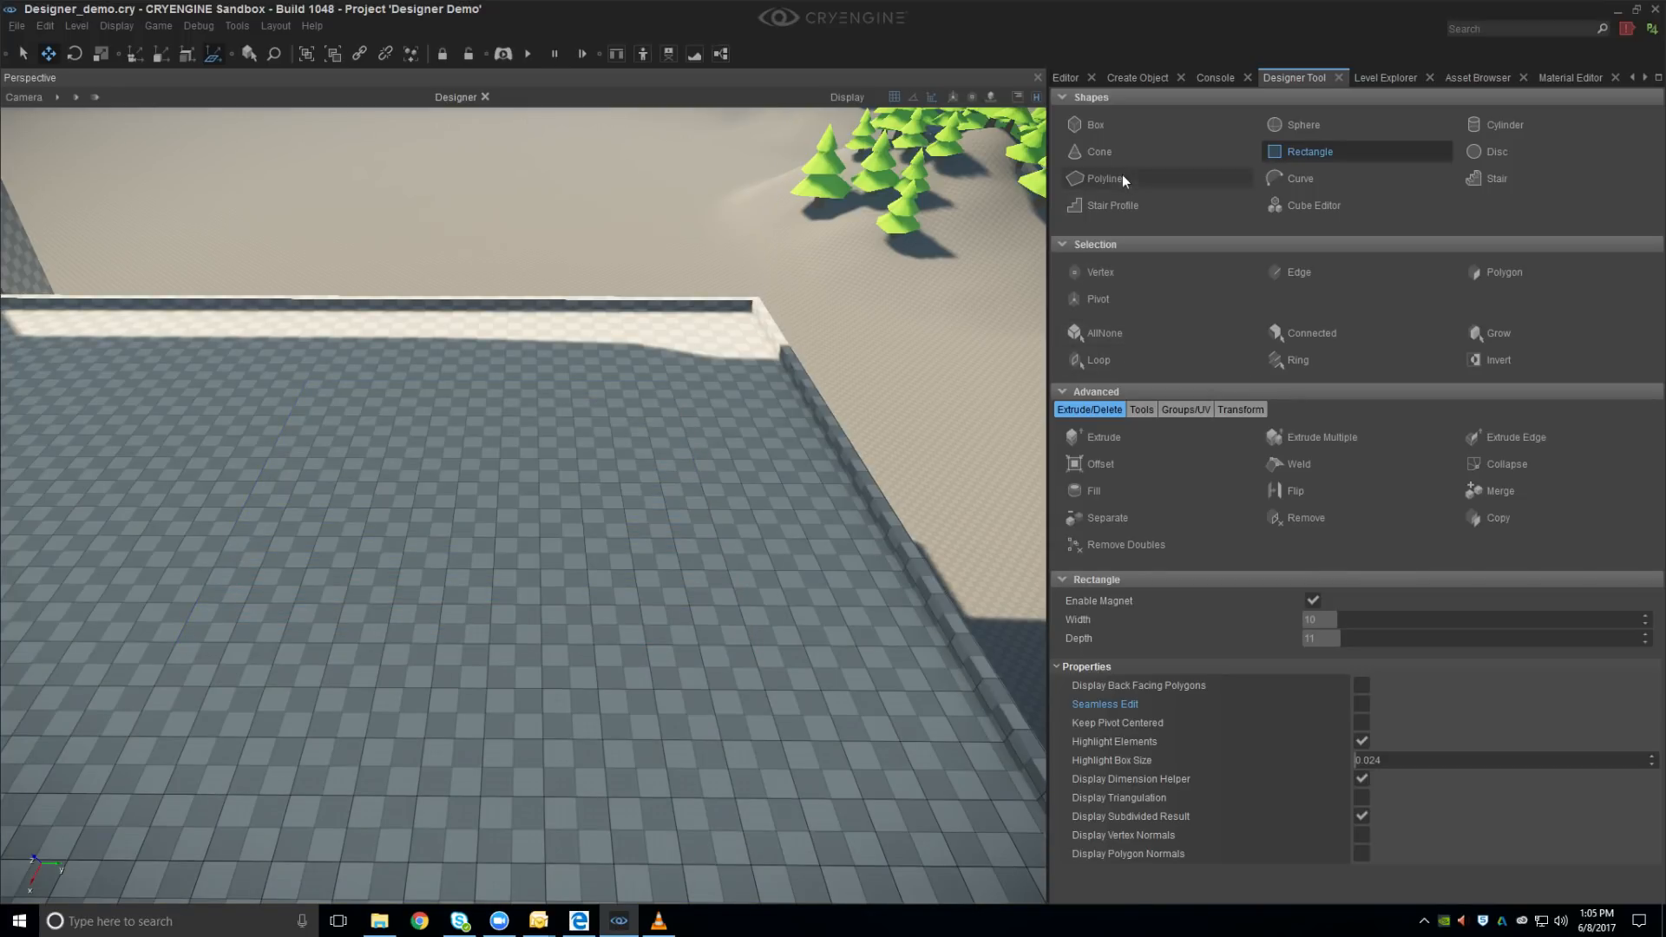
click(894, 96)
key(w)
right_drag(660, 452, 427, 427)
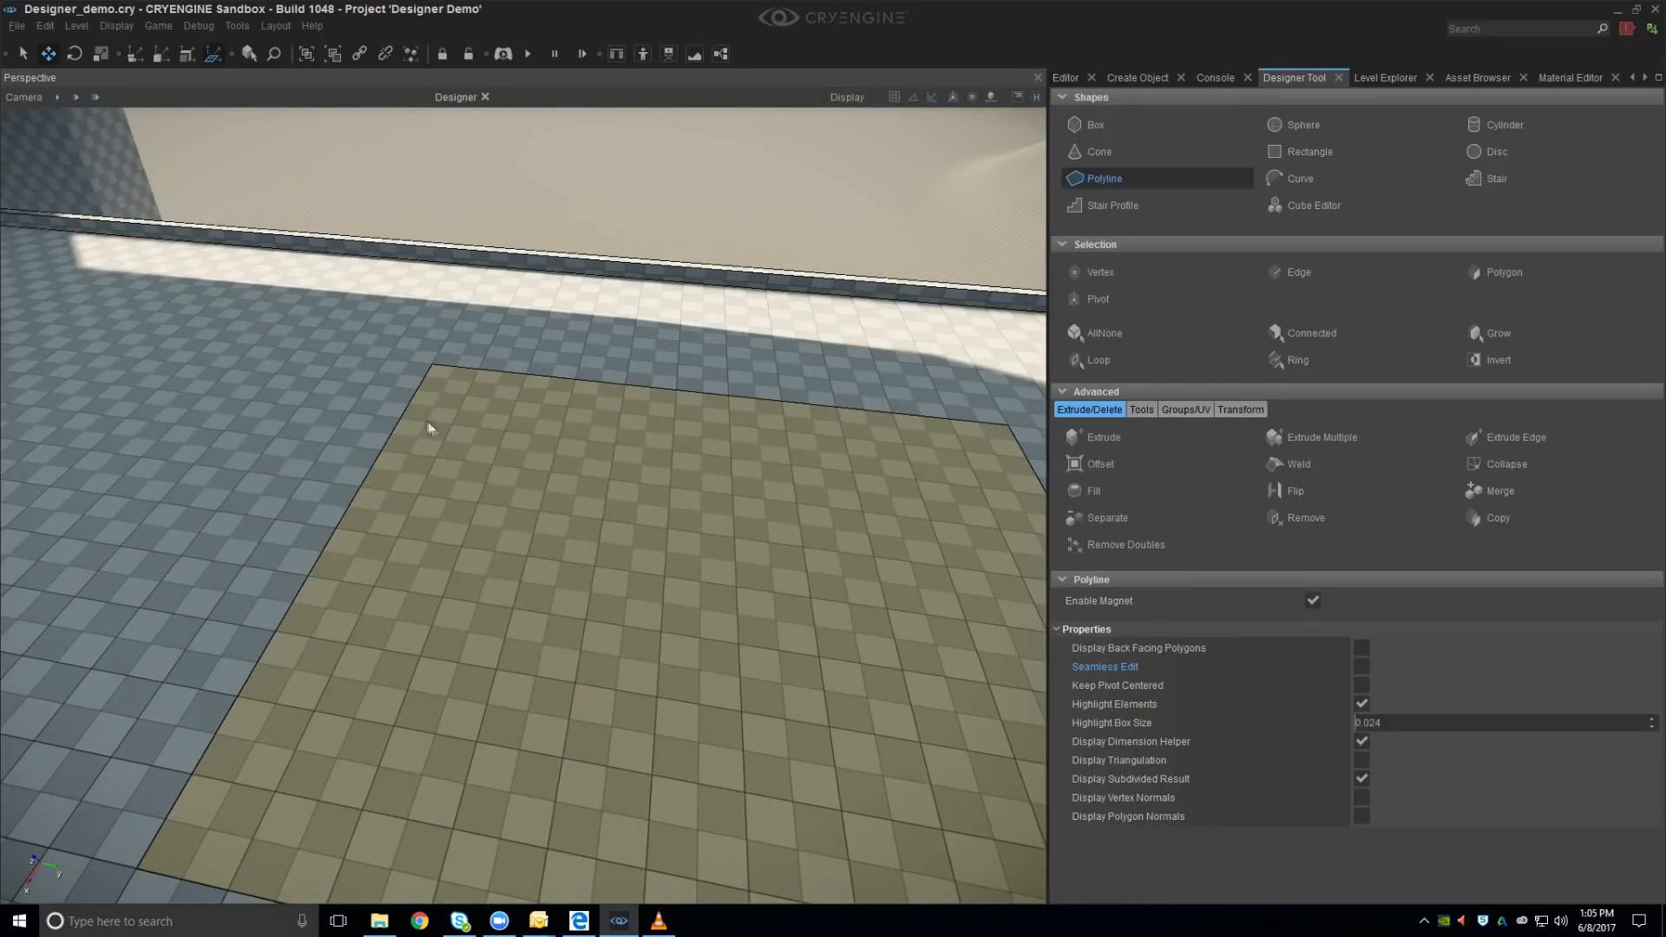
click(399, 422)
click(557, 380)
right_drag(557, 380, 579, 446)
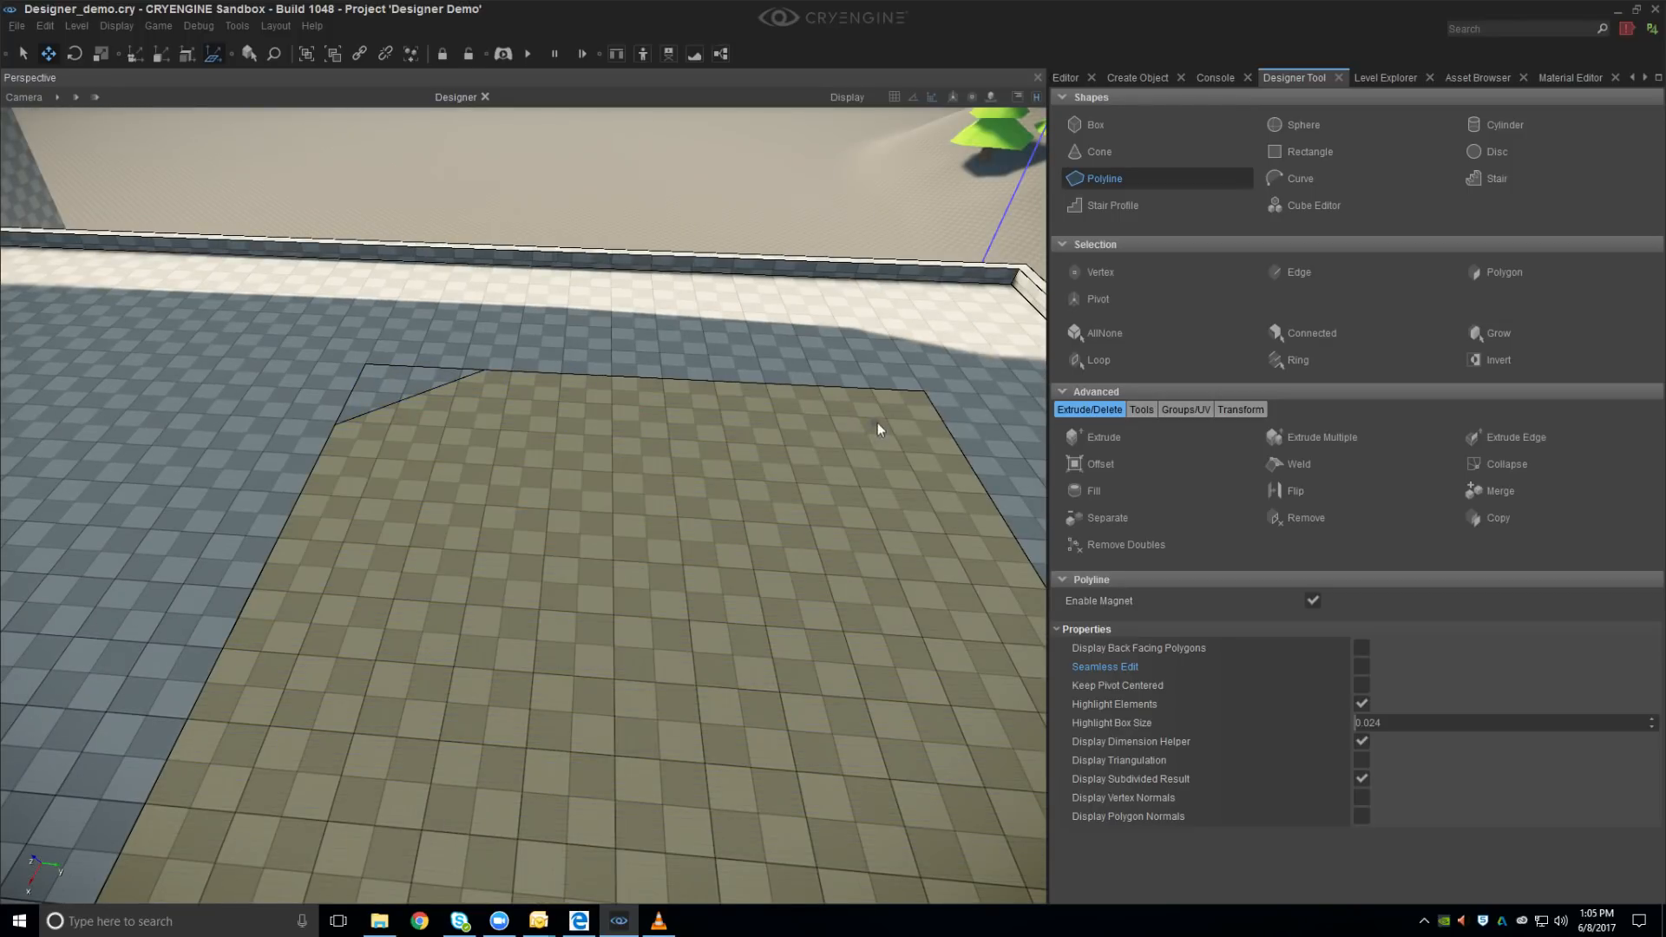
click(980, 481)
click(778, 384)
Draw diagonal polylines across the rectangle's two remaining corners to outline an octagon
mouse_move(778, 385)
right_down()
mouse_move(848, 511)
mouse_move(765, 522)
mouse_move(767, 490)
right_up()
click(791, 492)
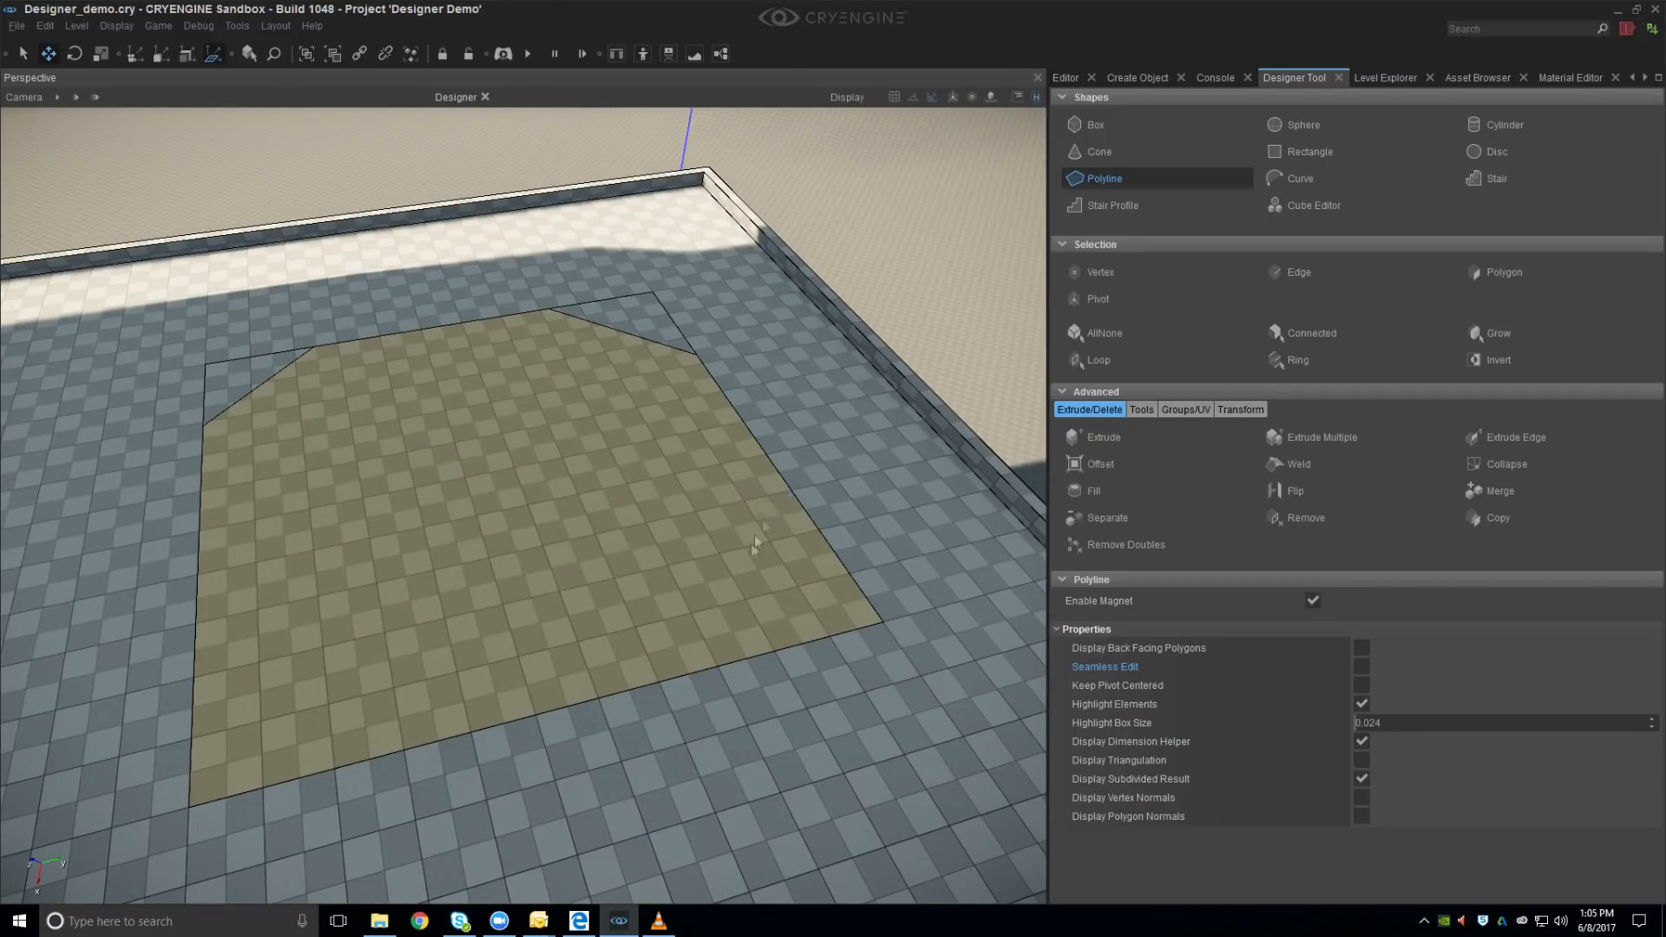
click(676, 674)
right_drag(482, 609, 308, 597)
click(289, 591)
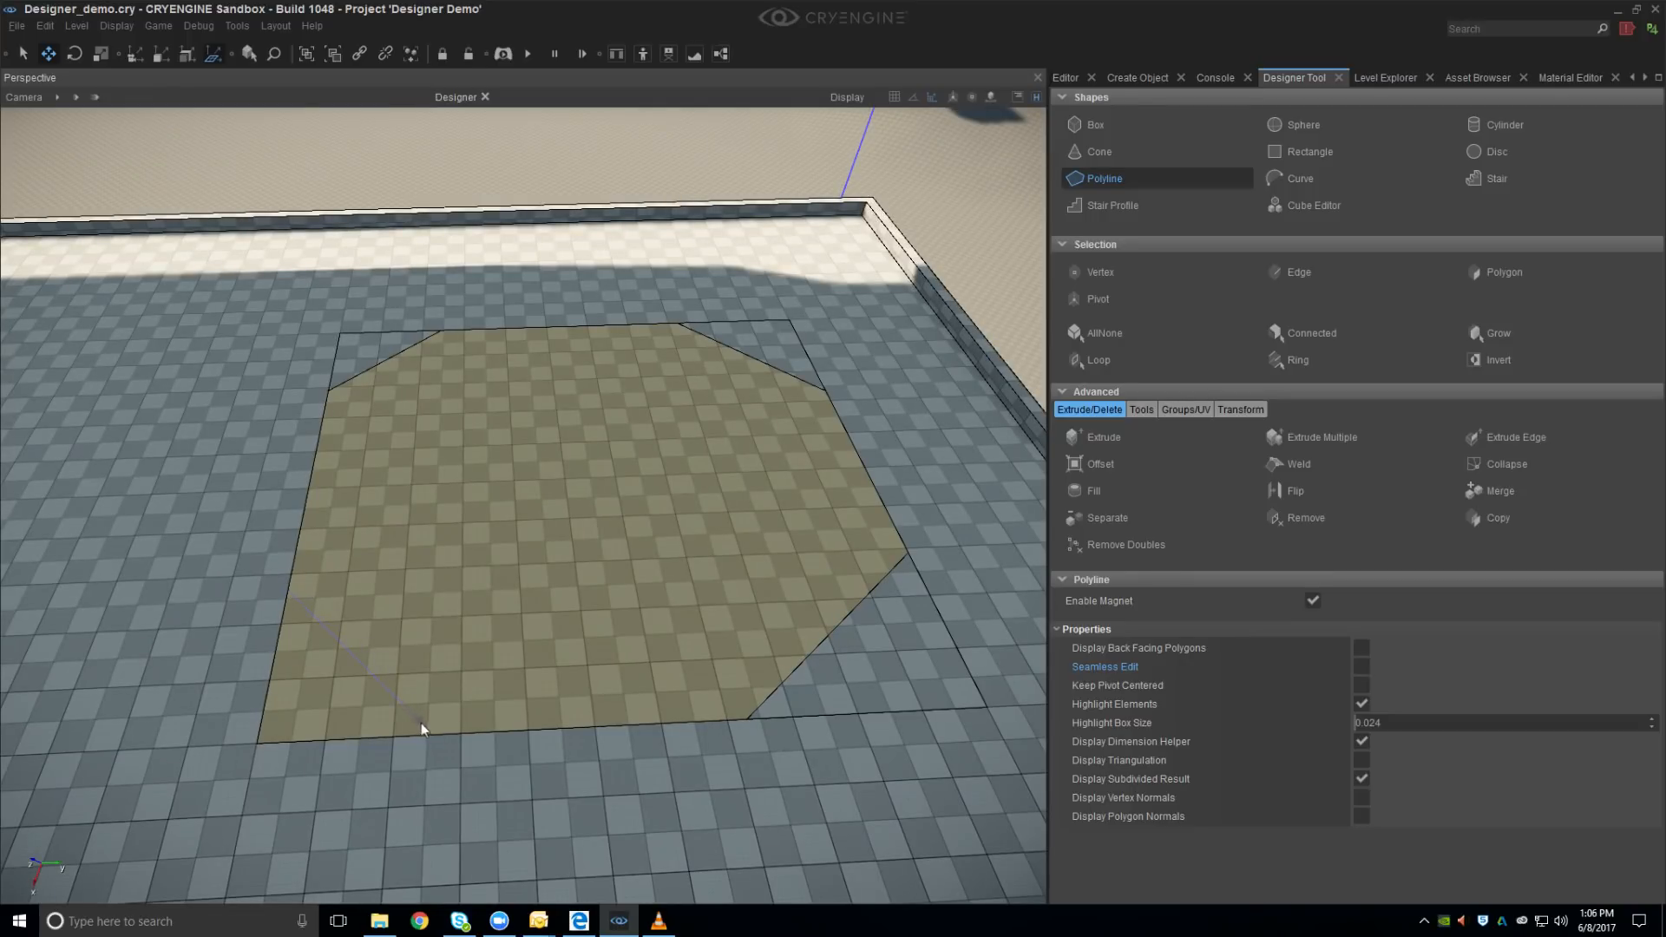
click(434, 732)
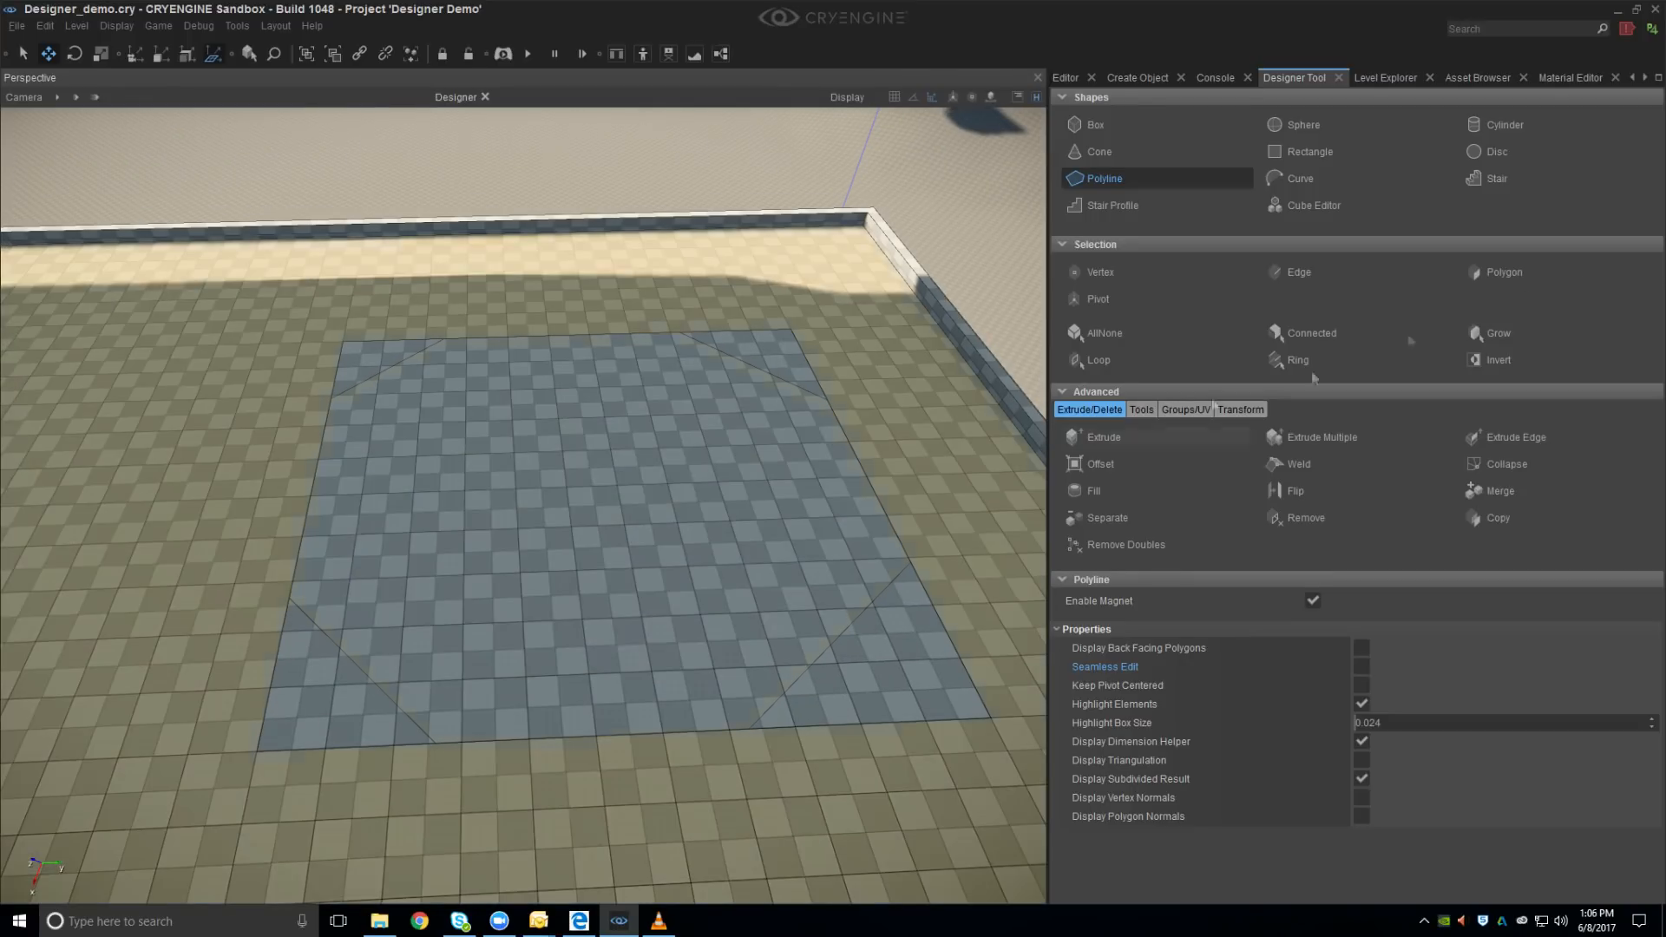
Select the eight outer edges at the rectangle's four cut corners and delete them, leaving the octagonal outline
click(1349, 273)
click(265, 669)
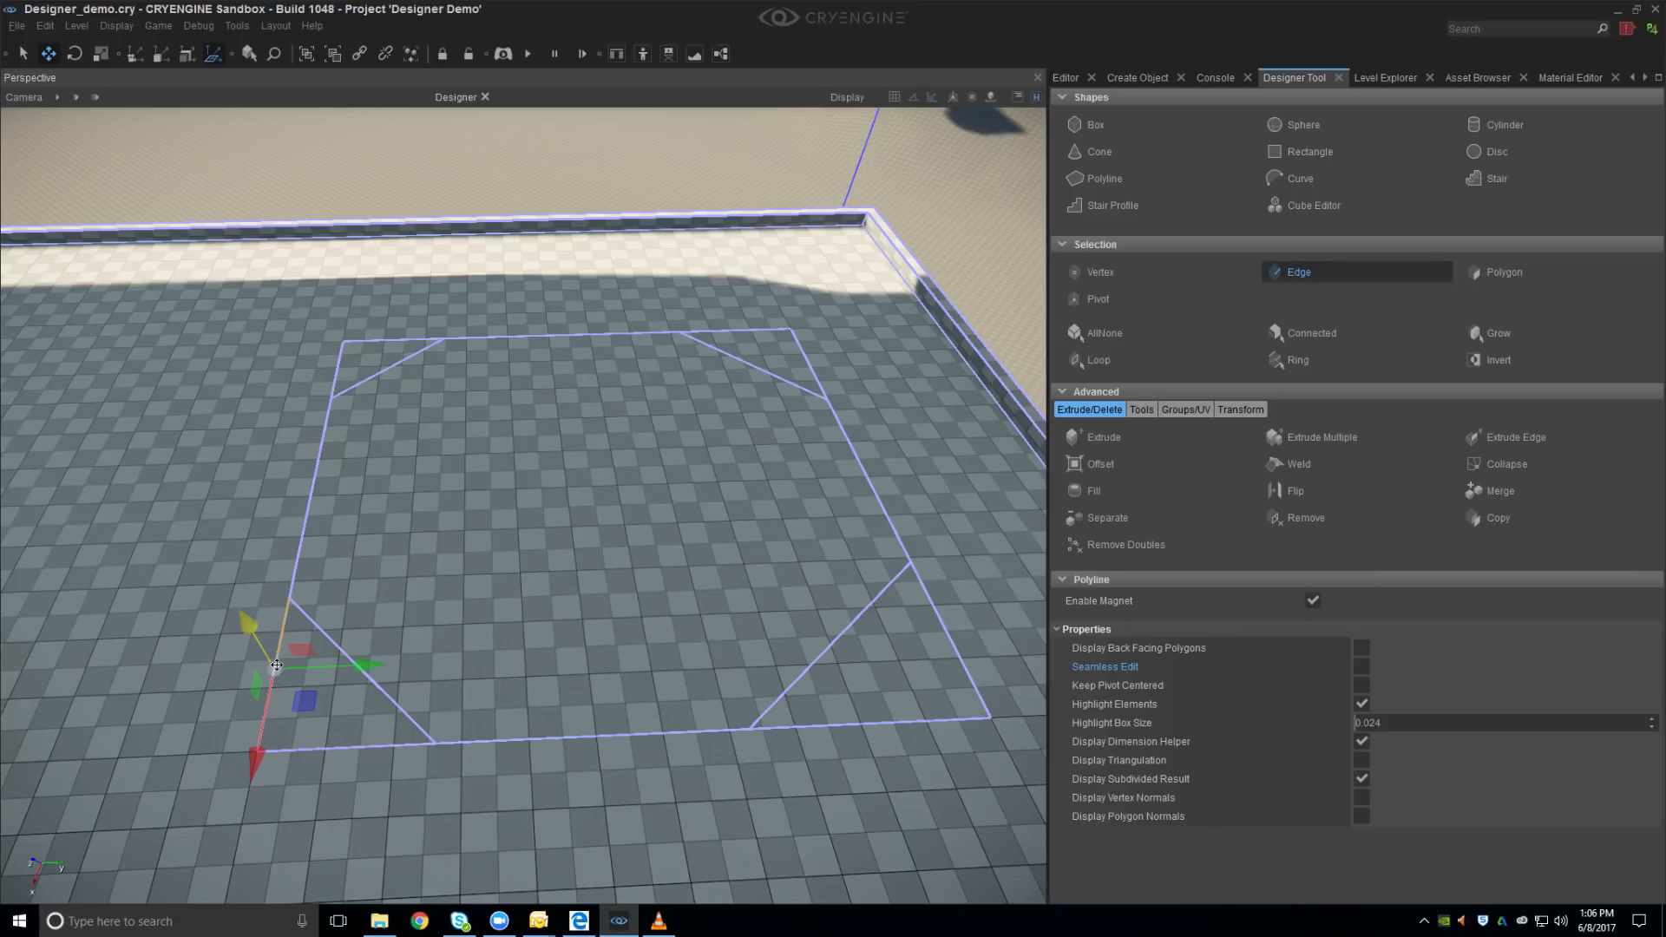
ctrl+click(337, 749)
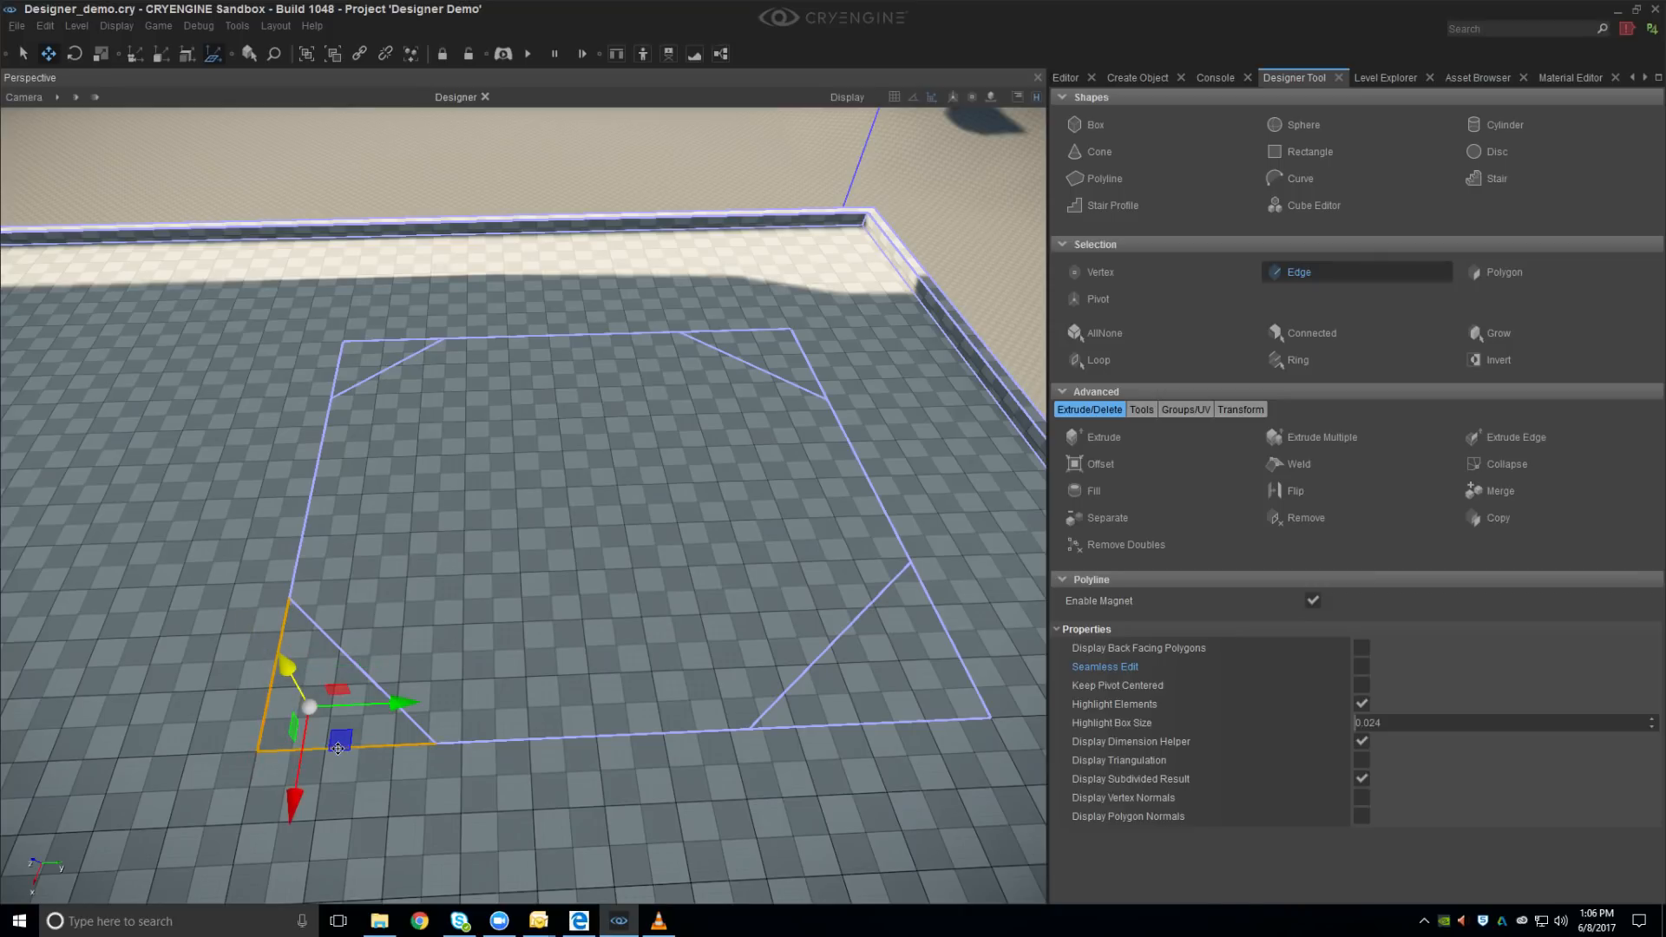
ctrl+click(918, 719)
ctrl+click(966, 667)
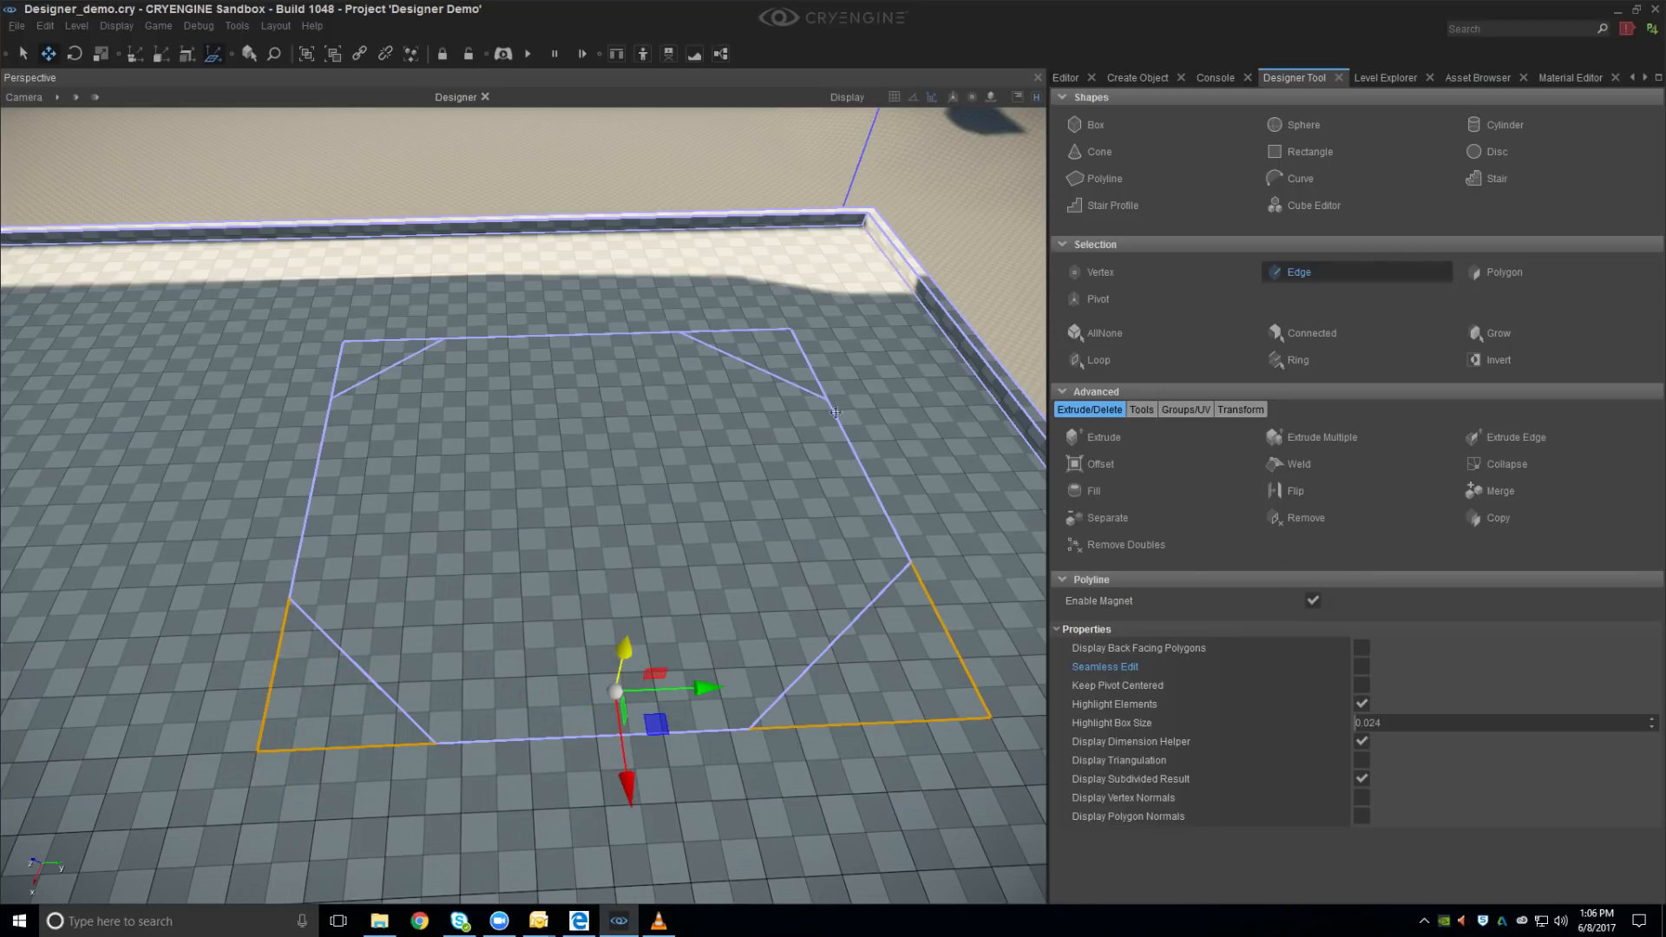
ctrl+click(817, 383)
ctrl+click(752, 332)
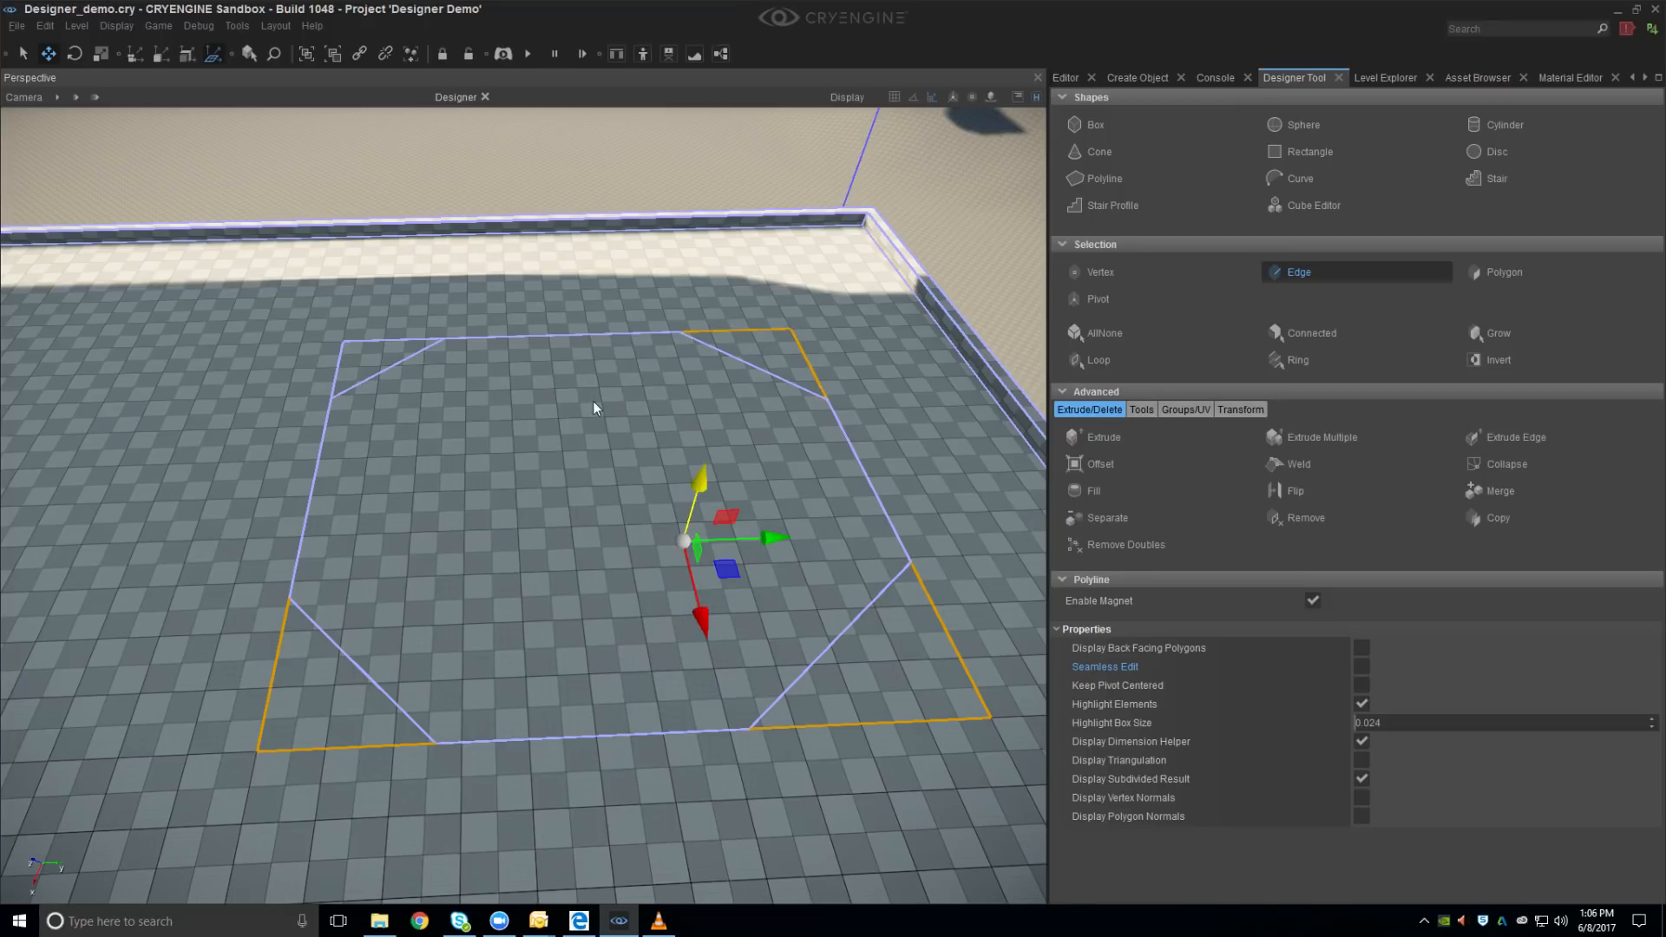
ctrl+click(416, 340)
ctrl+click(337, 364)
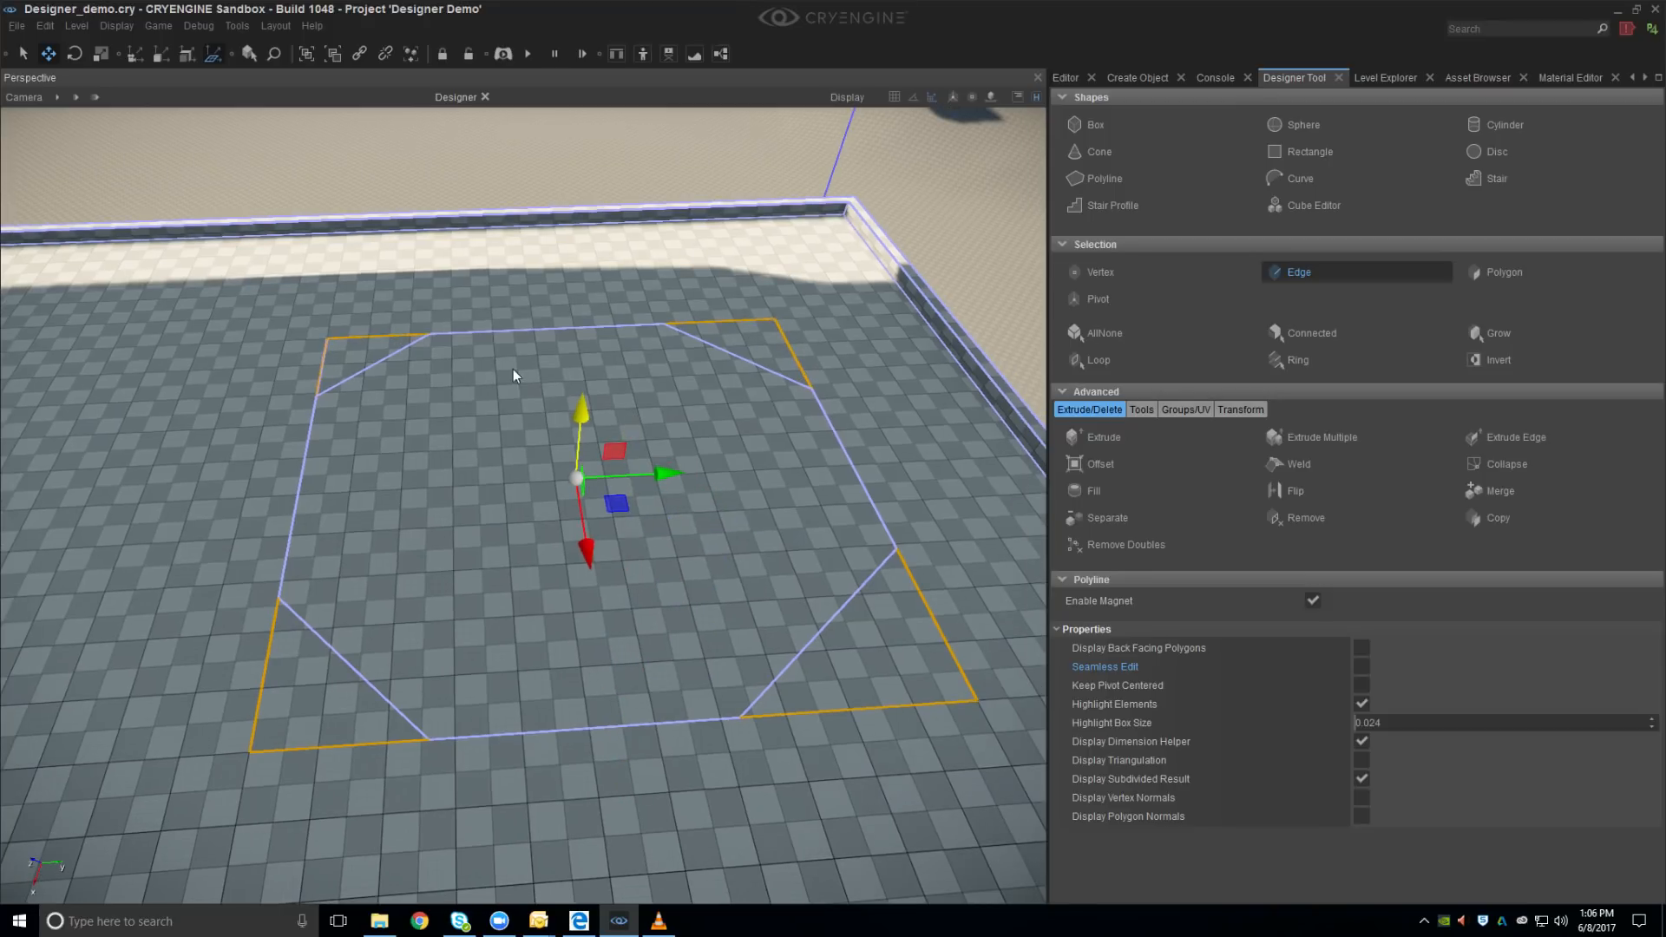
key(Delete)
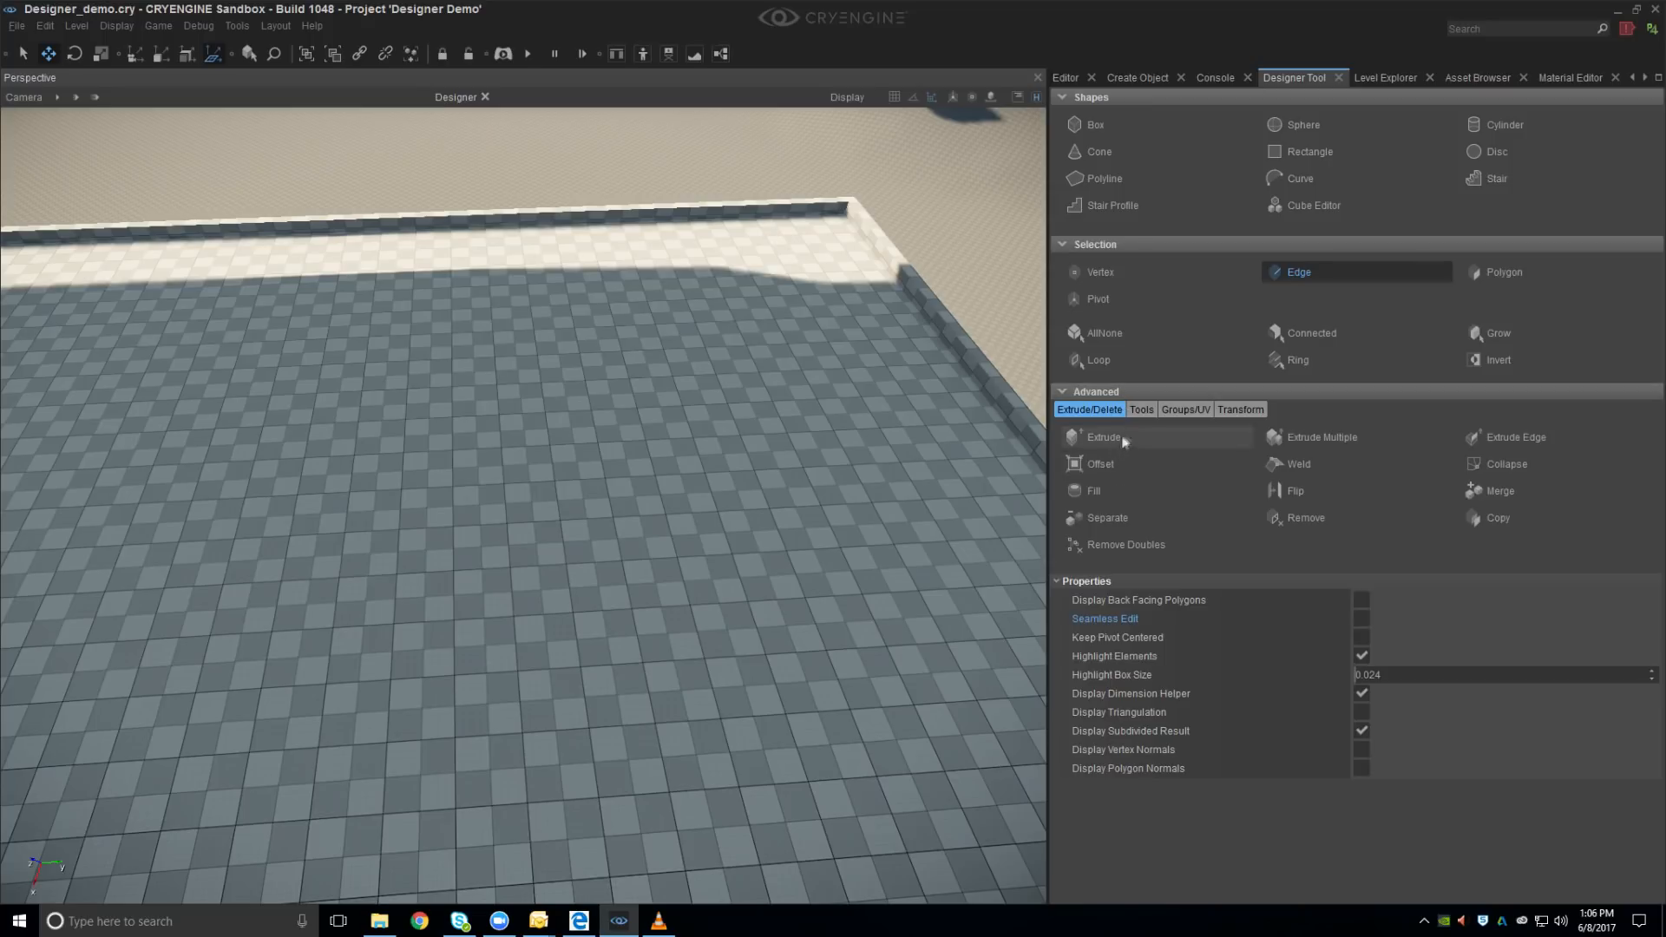
click(1138, 413)
click(1098, 410)
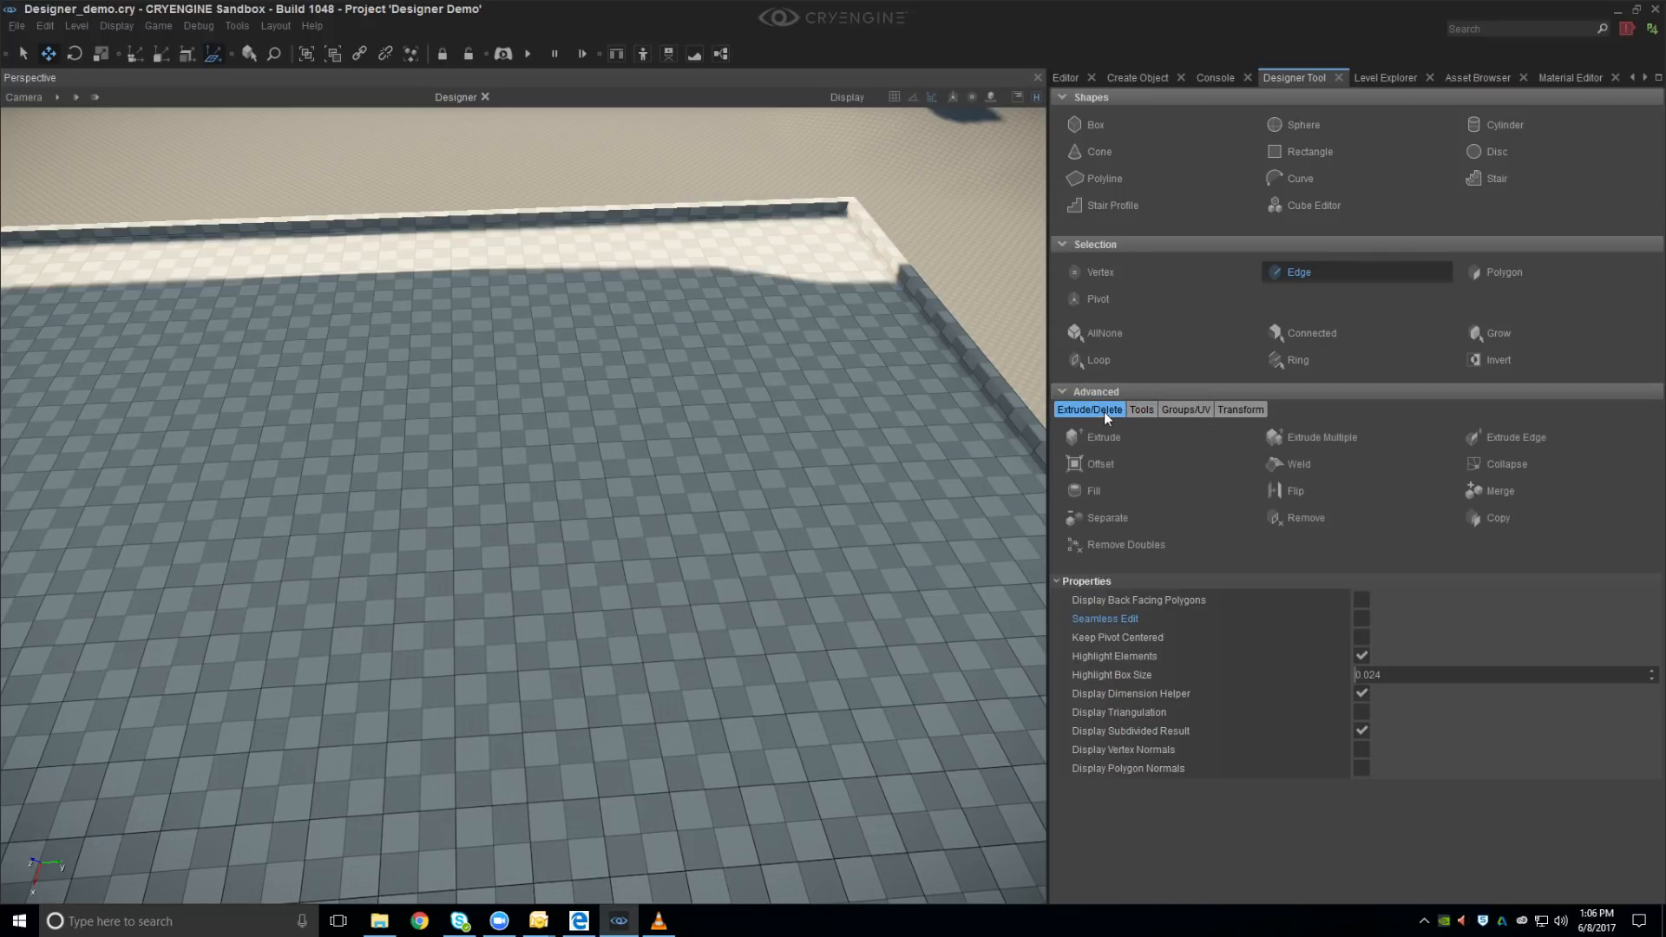
click(1125, 466)
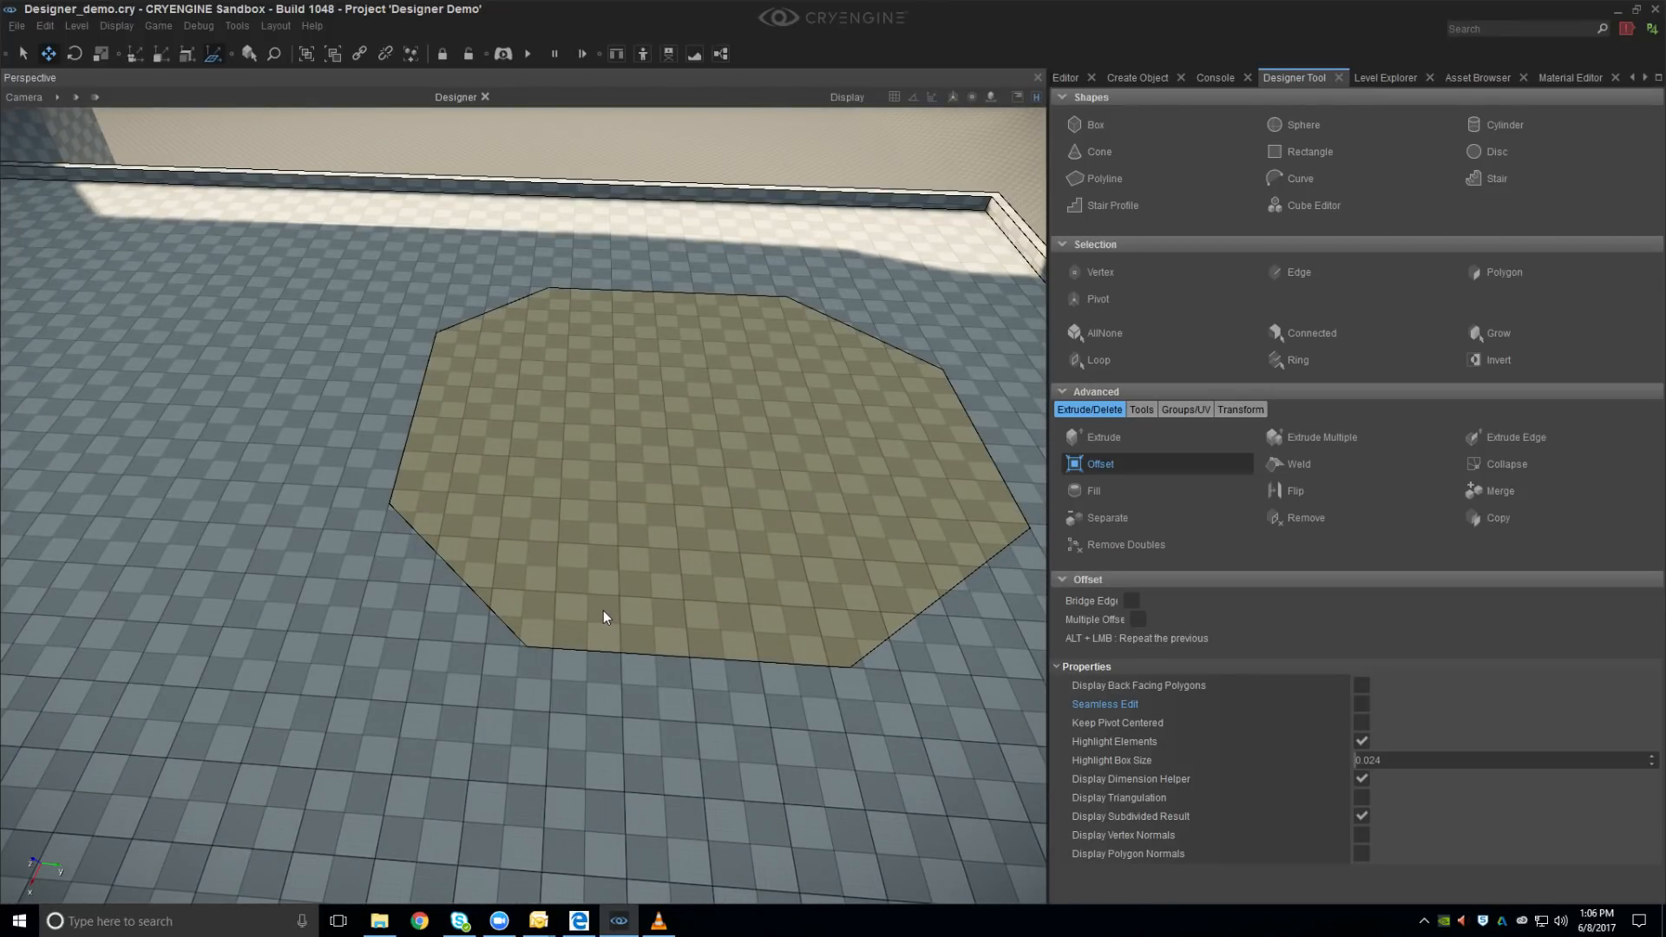
click(896, 576)
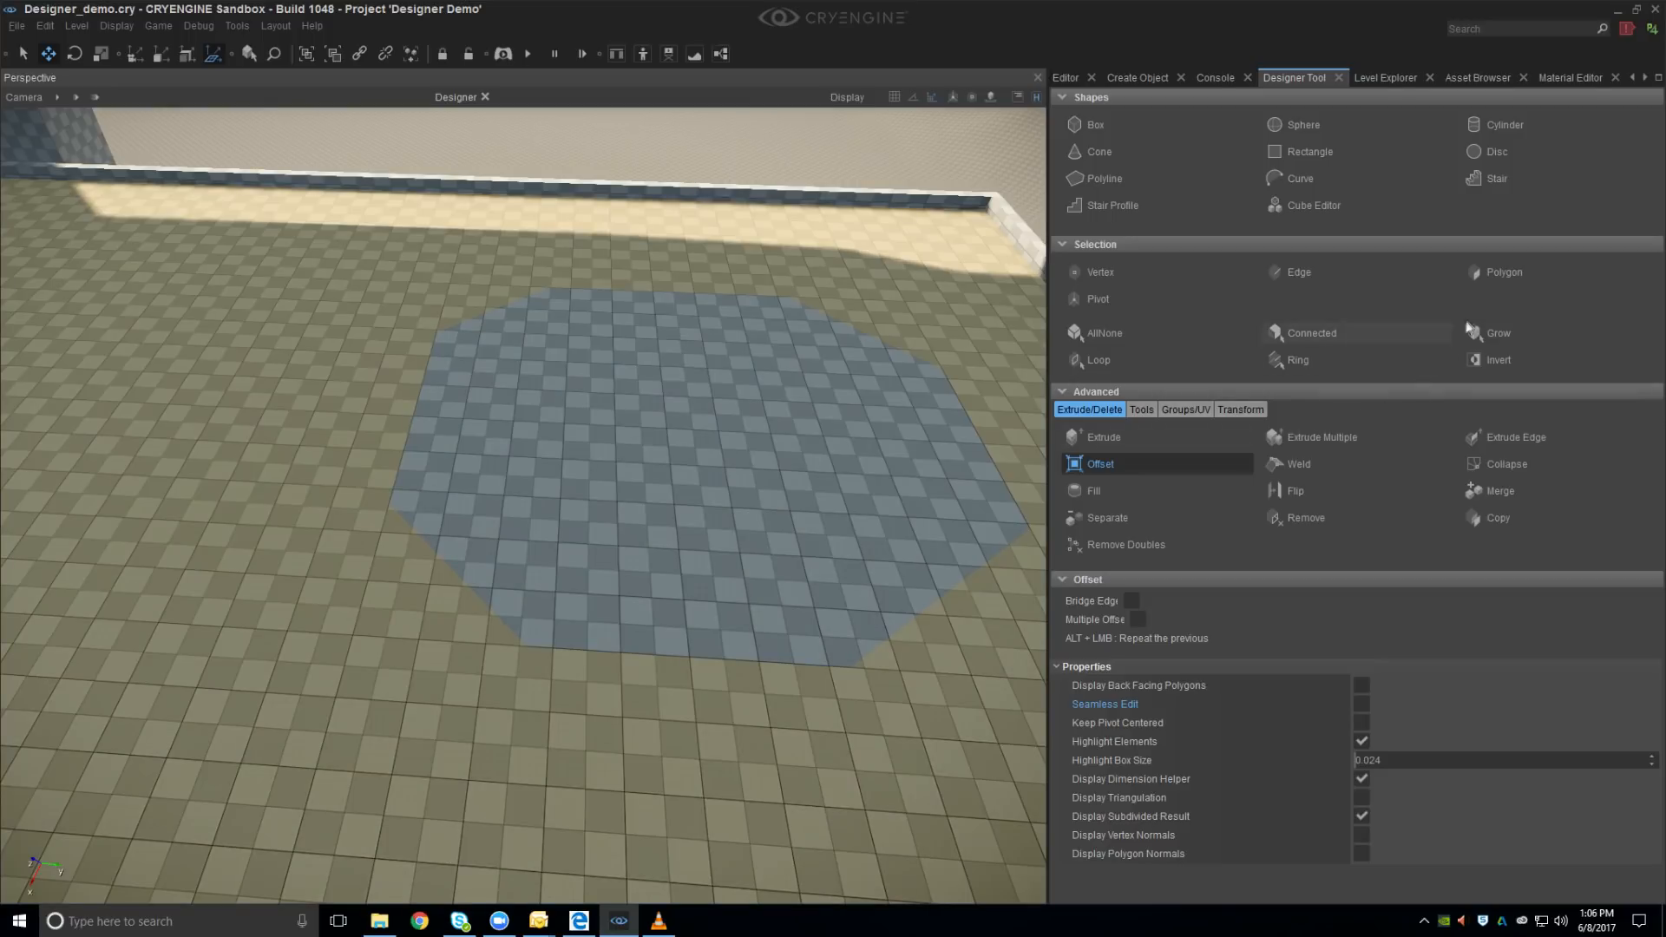
Extrude the octagon on the flat roof slightly upward into a low platform
click(1103, 436)
drag(670, 481, 673, 440)
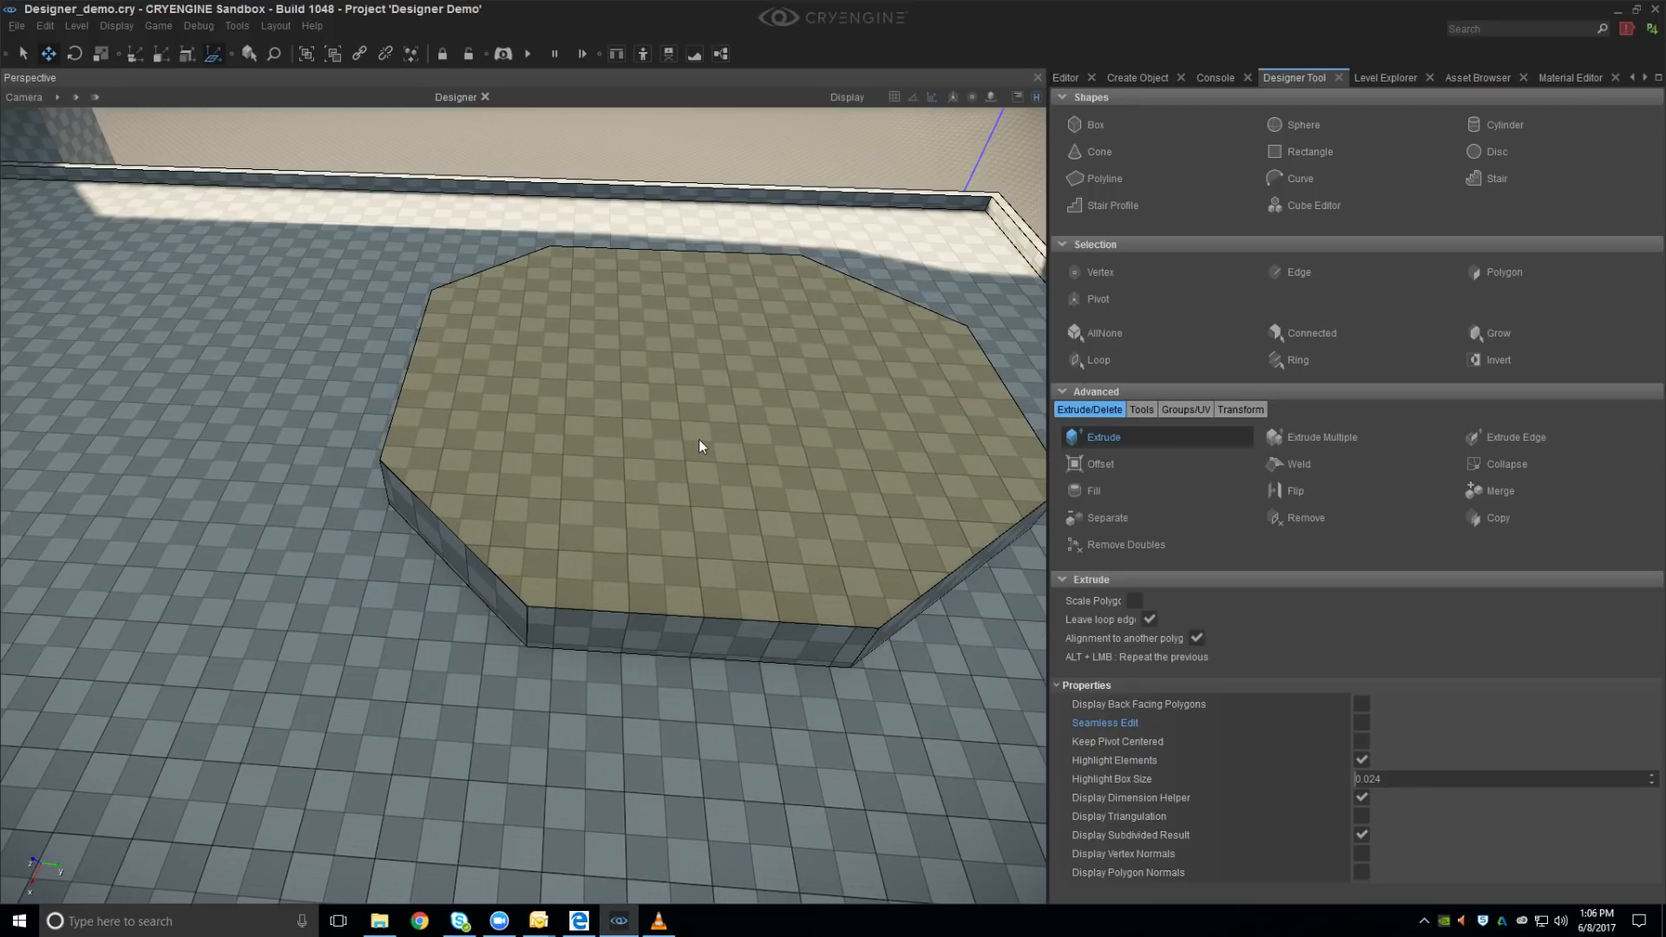
right_drag(708, 453, 740, 456)
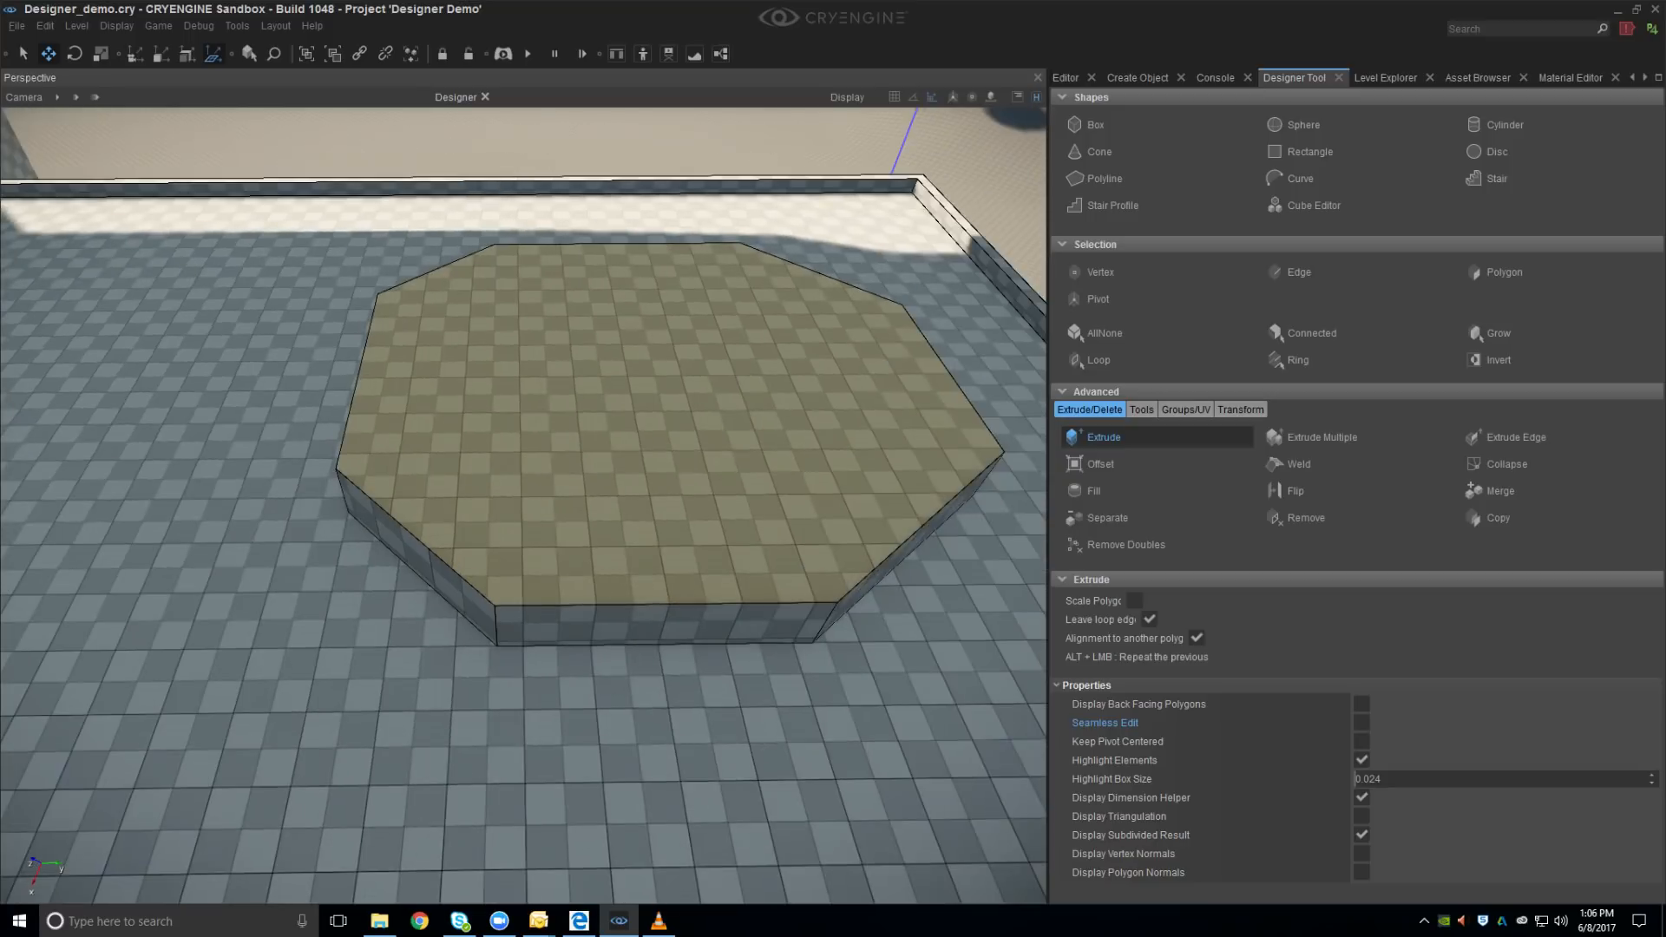
Offset the platform's top face slightly inward, then repeat the same offset four more times to create concentric octagonal rings
click(1122, 462)
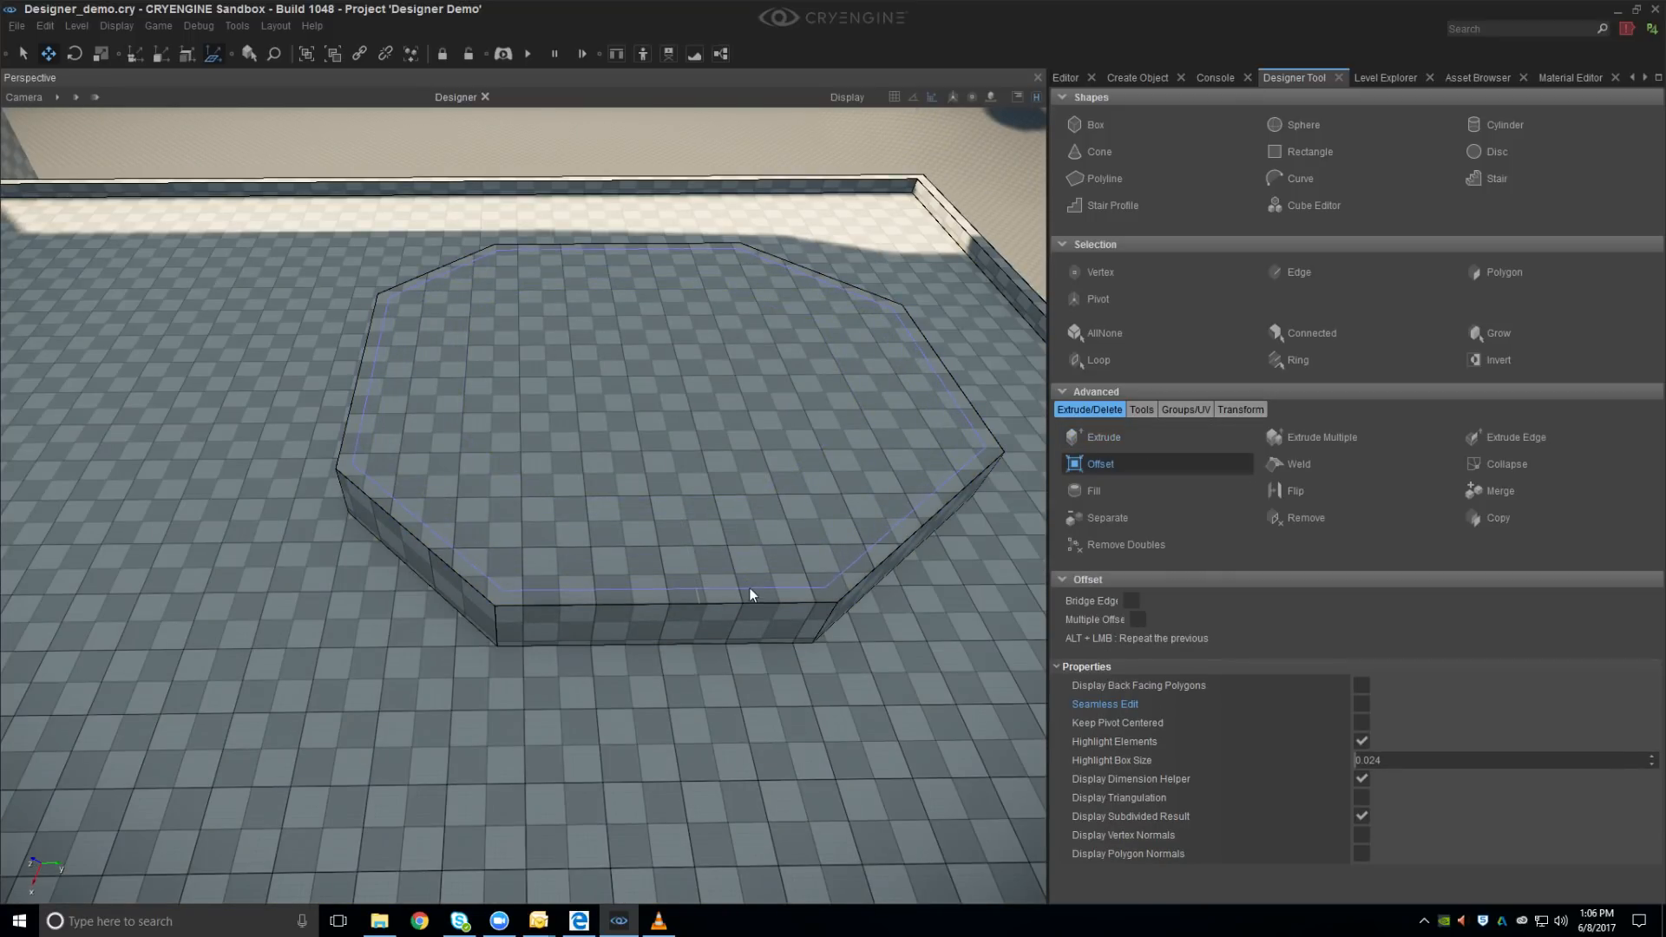
click(743, 564)
alt+click(664, 481)
alt+click(664, 477)
alt+click(662, 456)
alt+click(663, 434)
right_drag(665, 435, 817, 466)
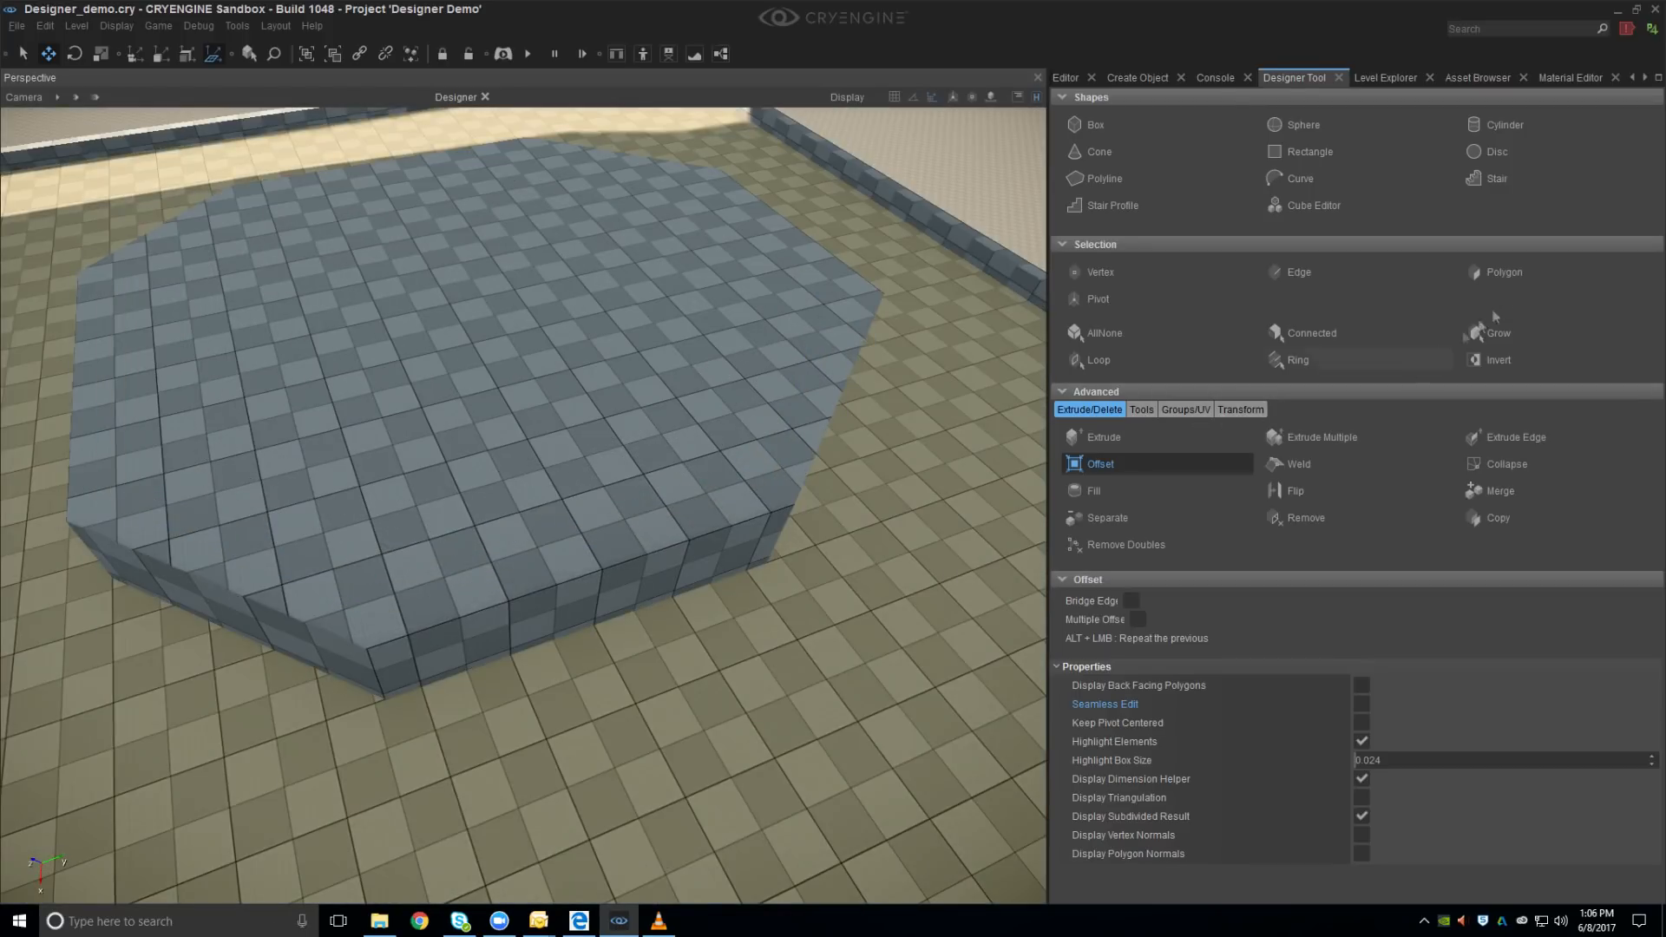
Select the center polygon and the rings inside the outermost one, and raise them together slightly with Extrude Multiple
click(1503, 273)
click(484, 505)
ctrl+click(722, 482)
ctrl+click(674, 441)
ctrl+click(675, 438)
ctrl+click(645, 414)
click(1293, 435)
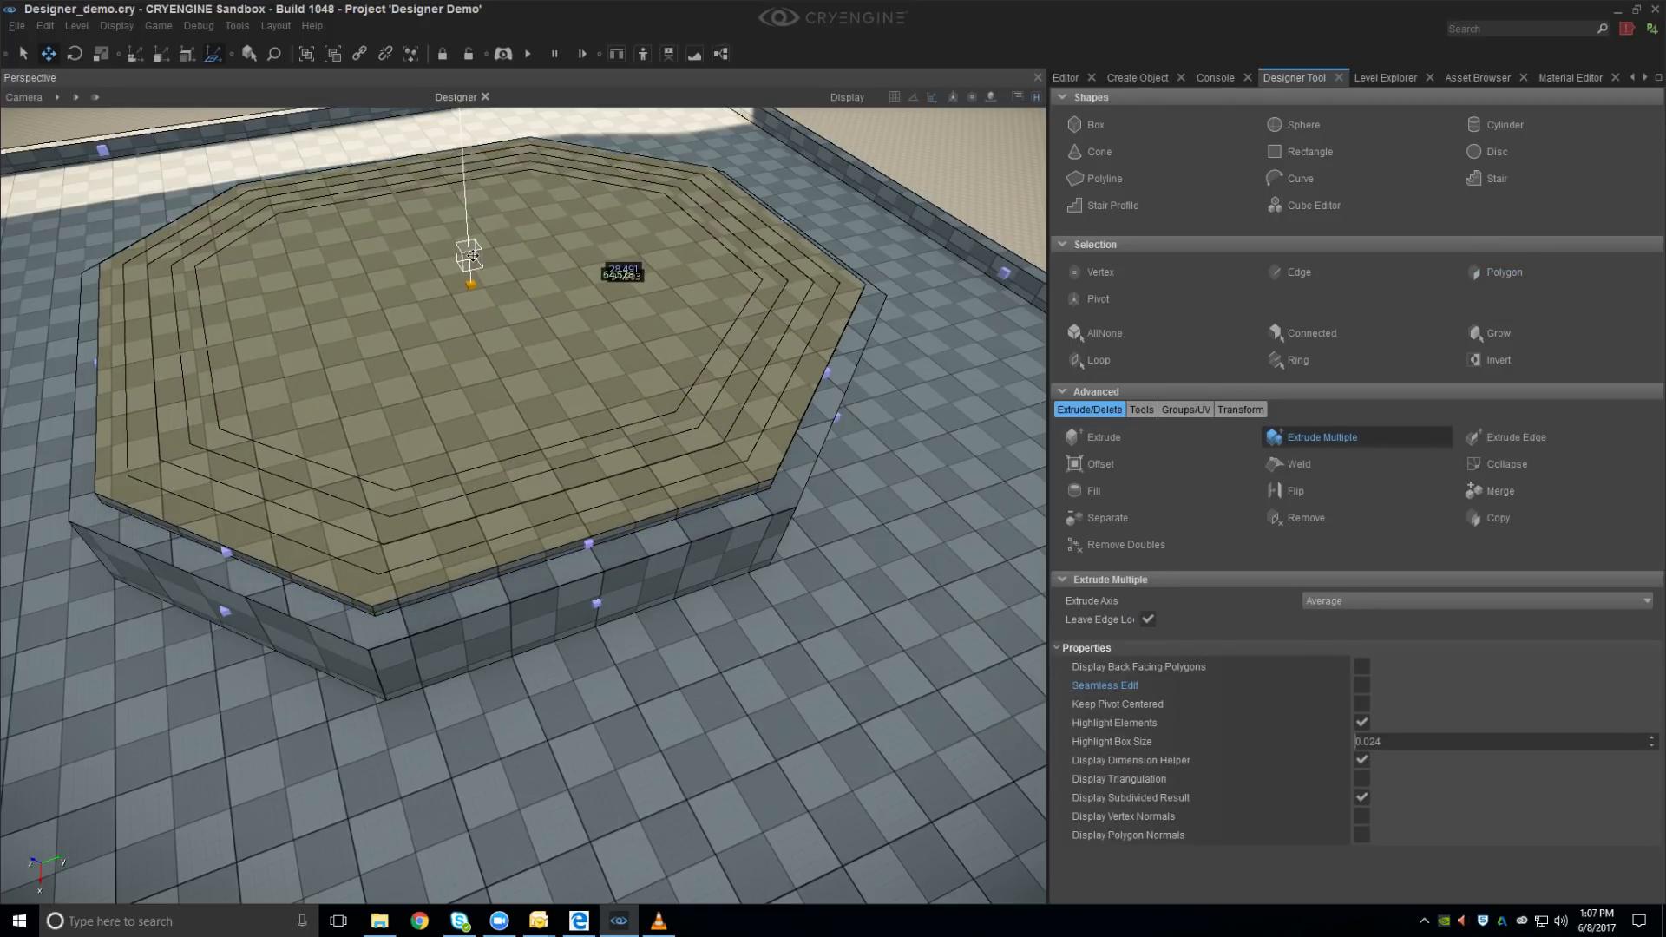
Deselect the outermost selected ring before each further Extrude Multiple, raising the remaining polygons slightly each time to form a stepped platform
click(696, 460)
click(715, 488)
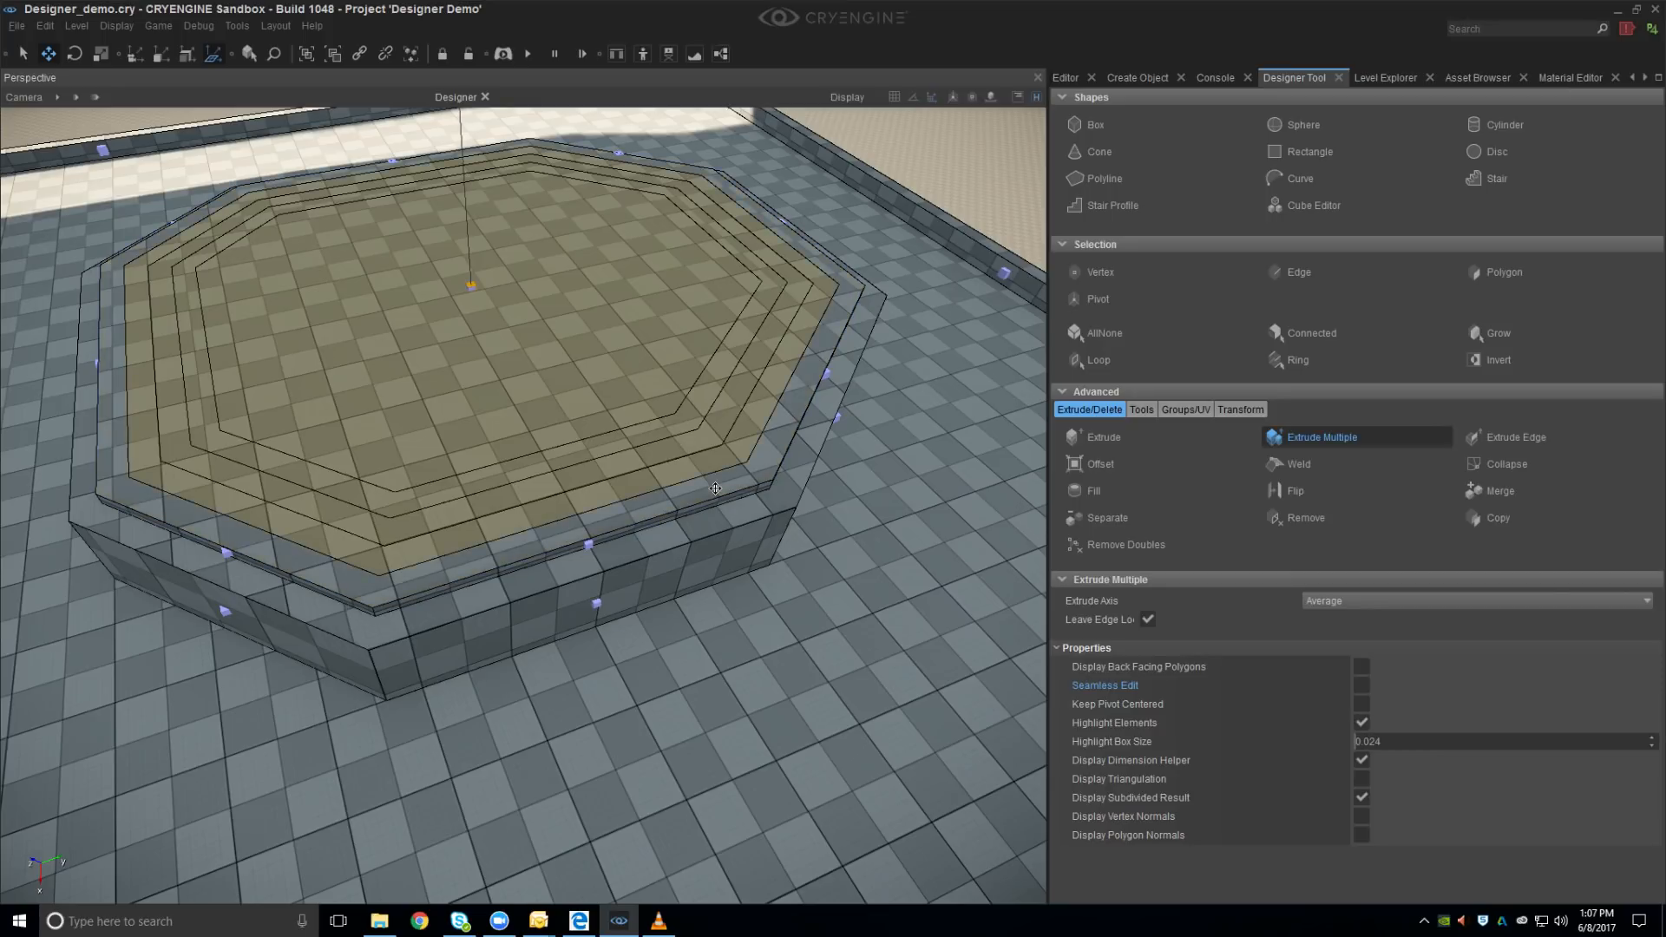
click(466, 198)
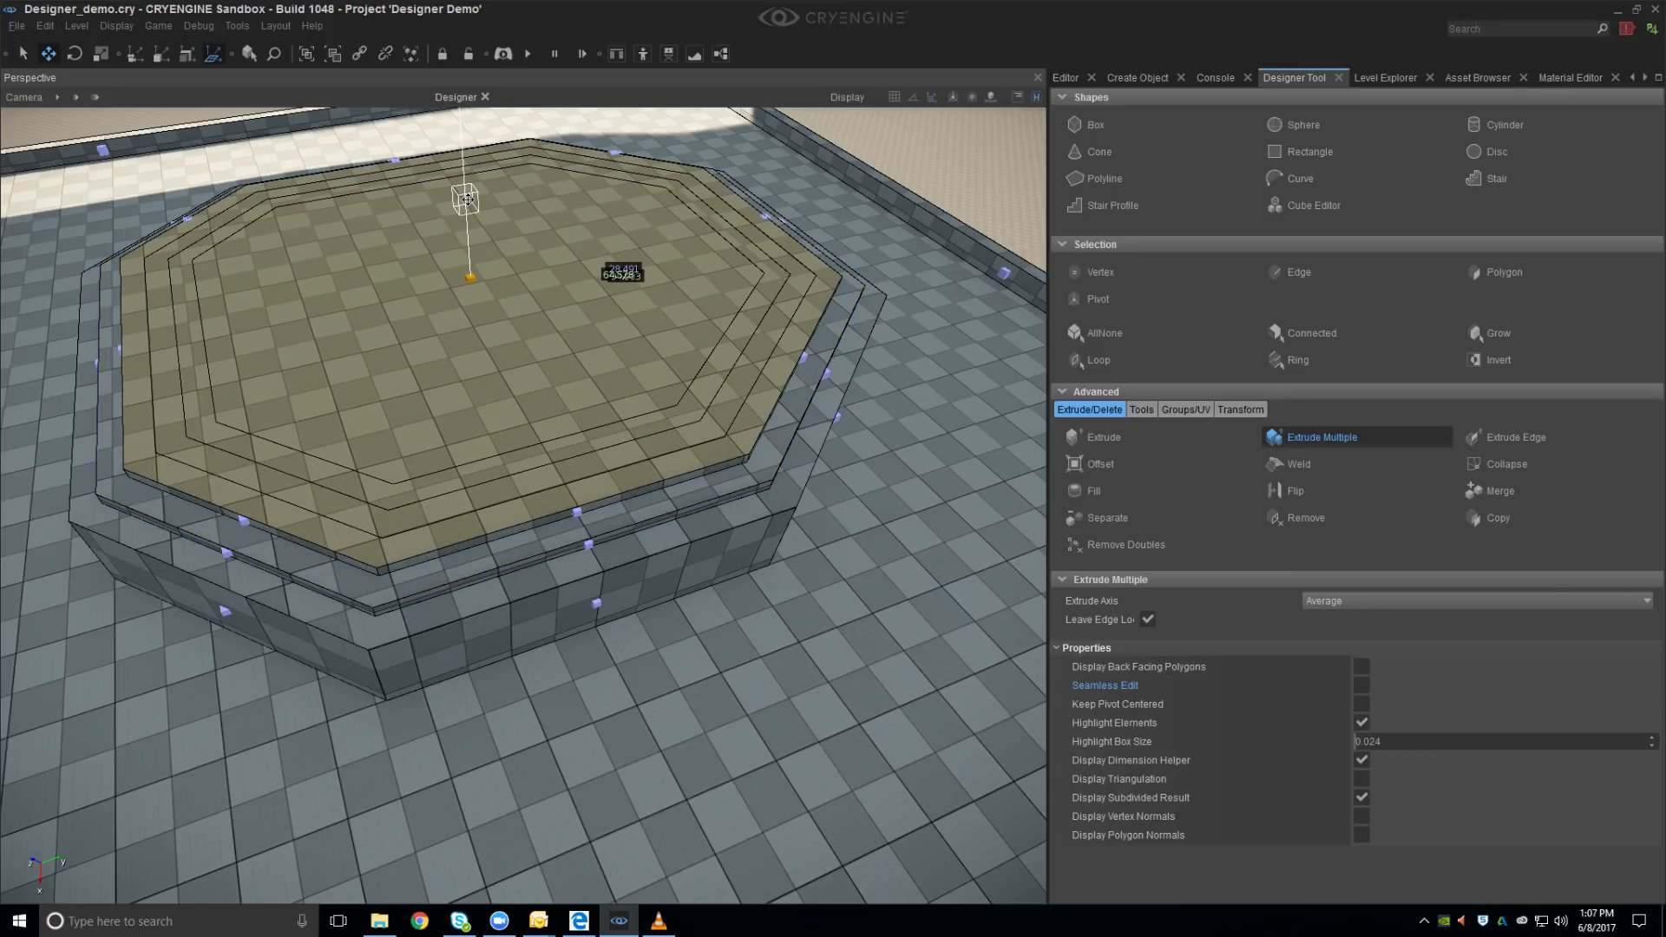
click(466, 198)
click(468, 247)
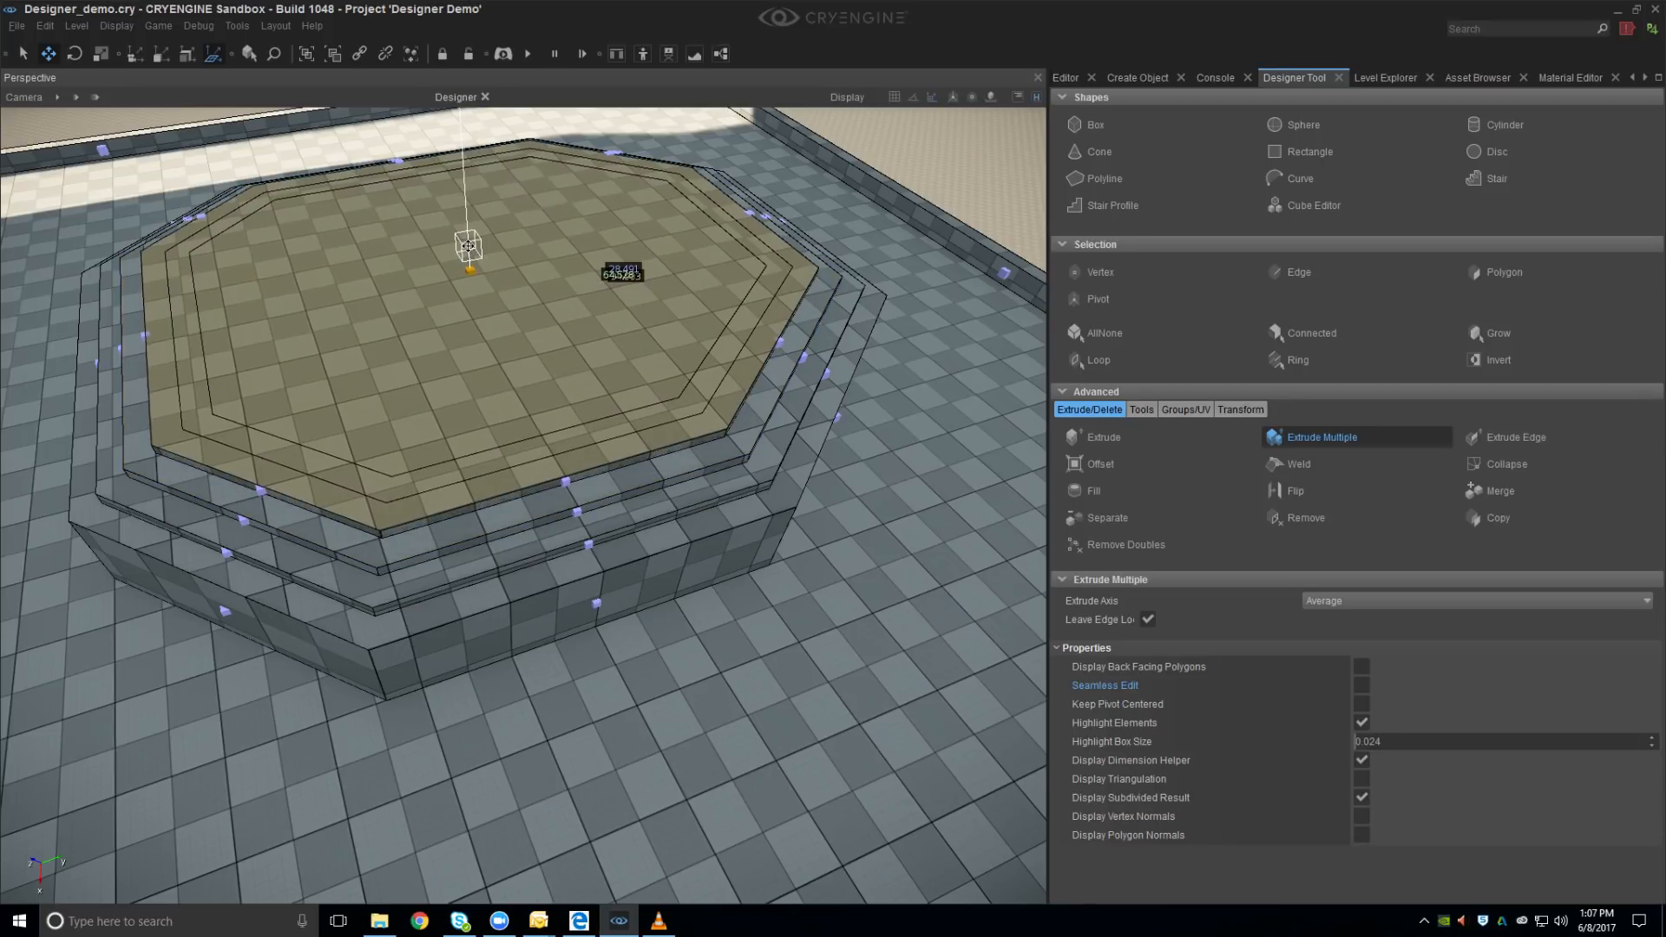
click(468, 246)
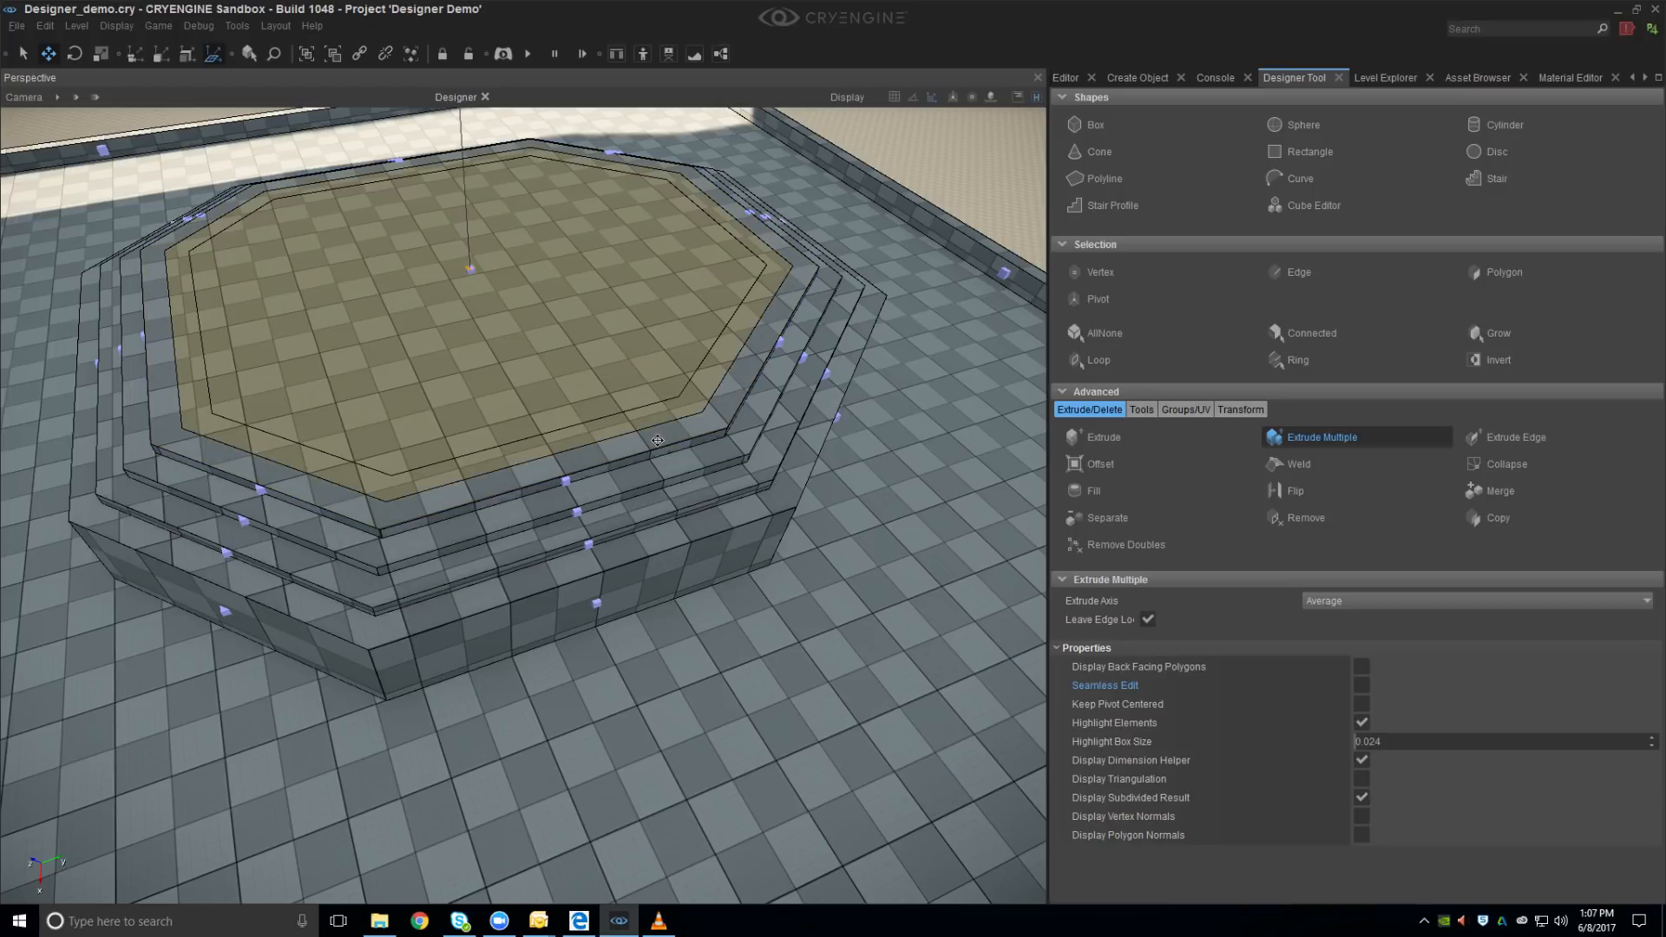
click(451, 237)
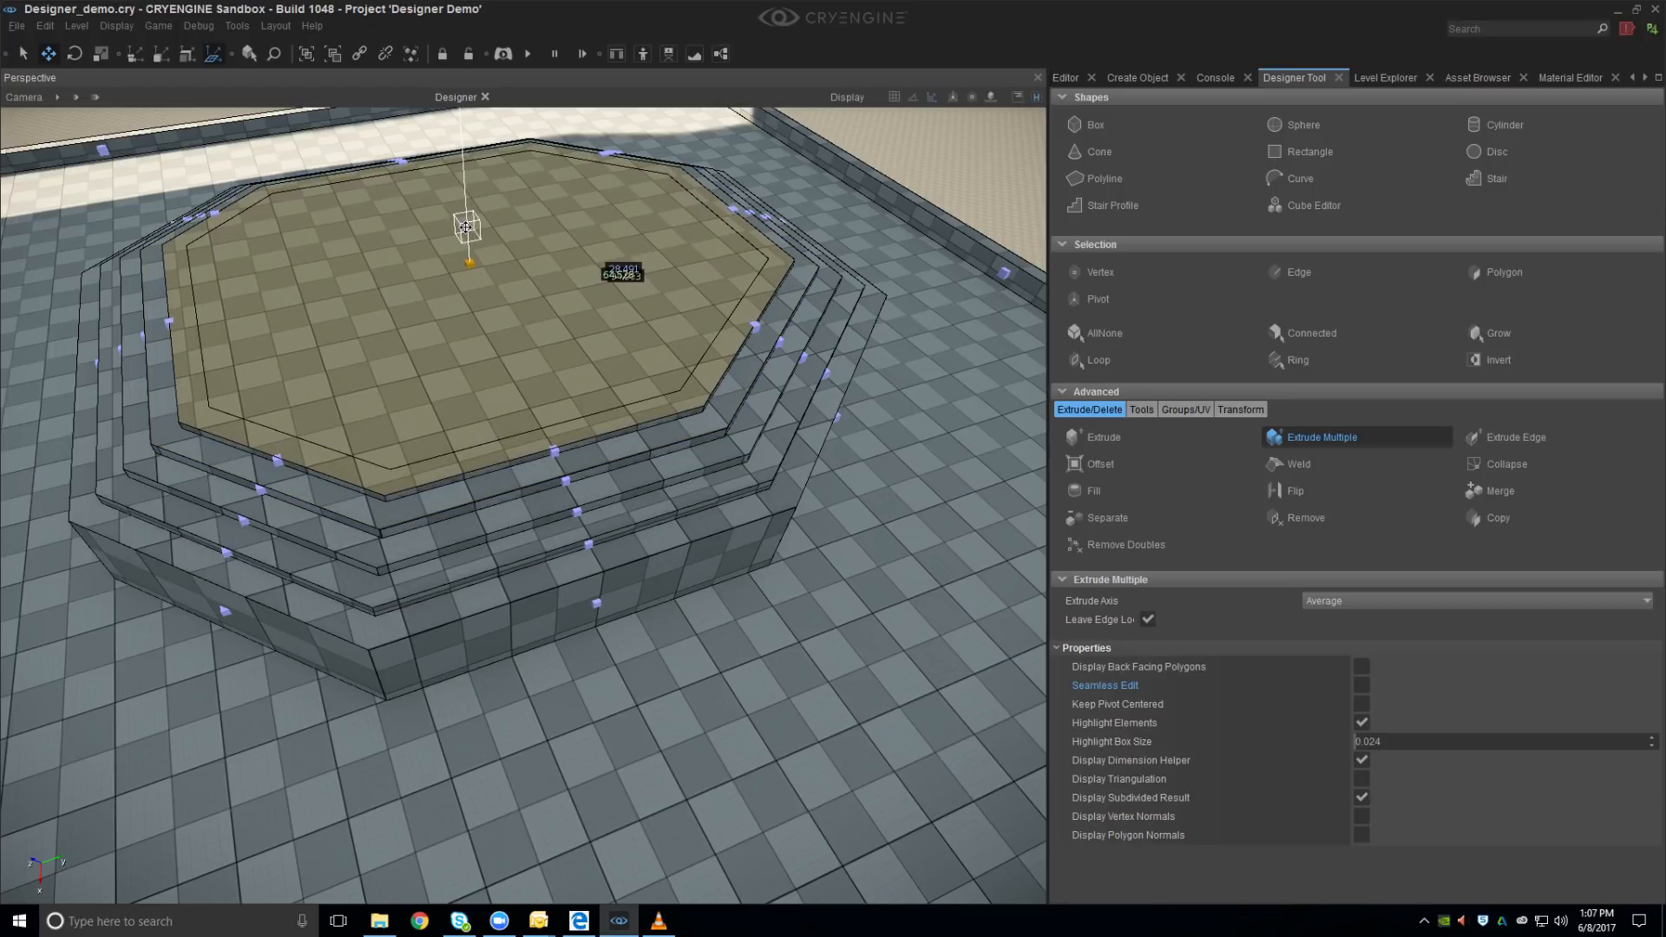
click(551, 360)
click(468, 219)
Examine the stepped octagonal platform up close and from several sides
right_drag(504, 314, 504, 314)
scroll(506, 339, up, 4)
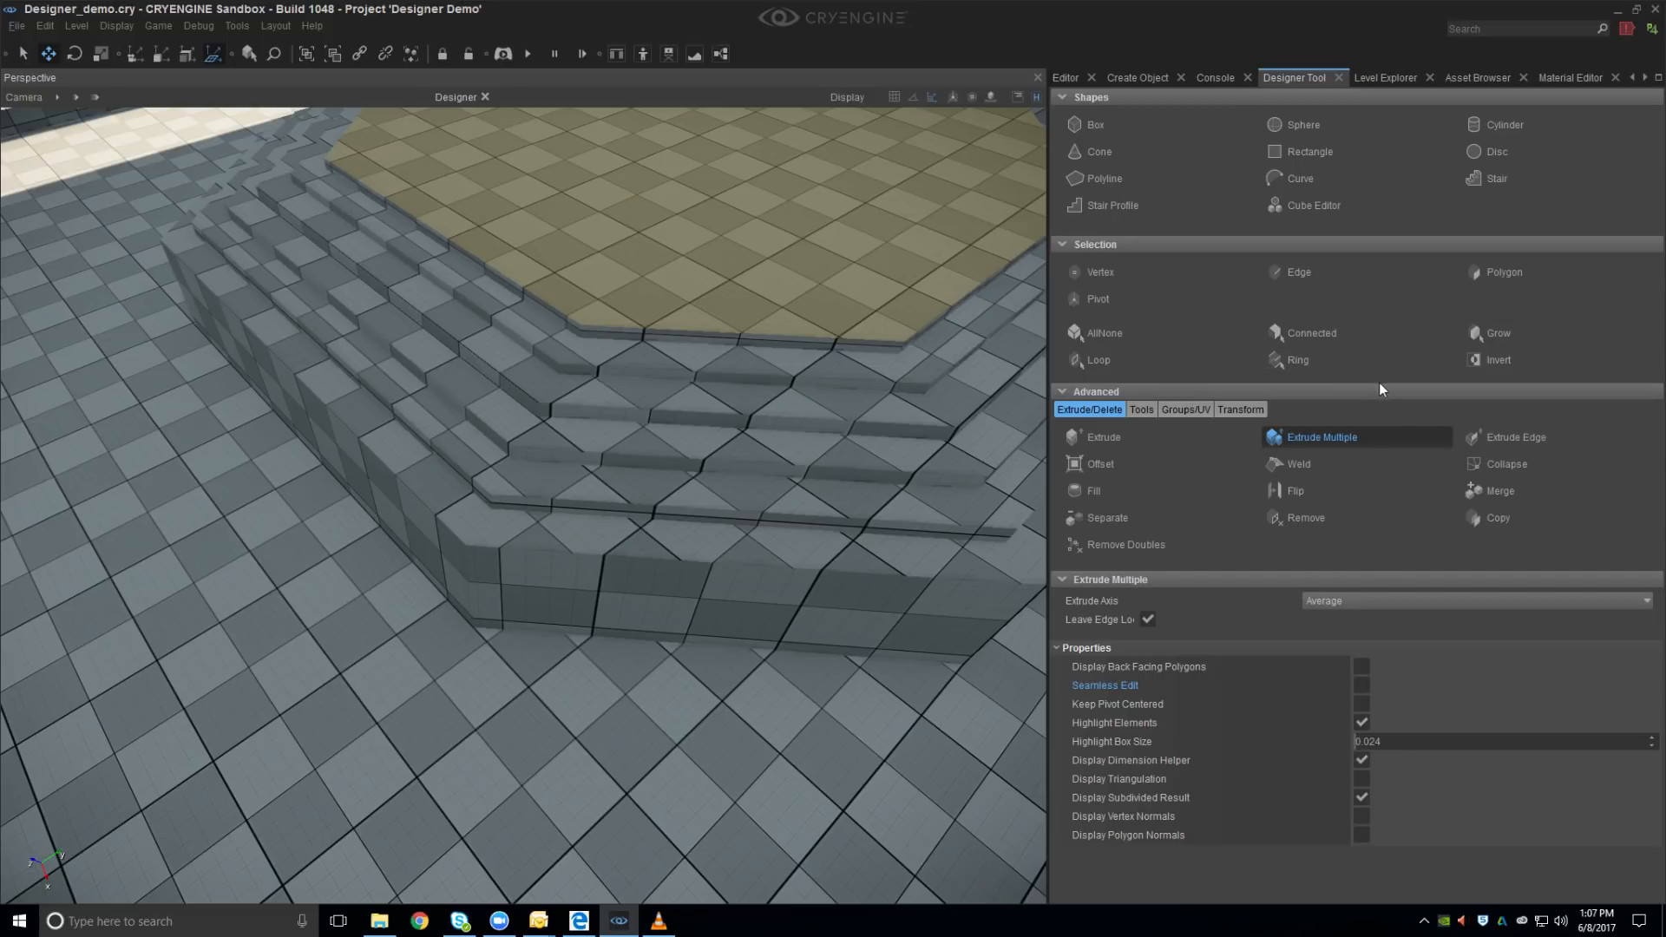
mouse_move(642, 451)
right_down()
mouse_move(604, 436)
mouse_move(623, 453)
right_up()
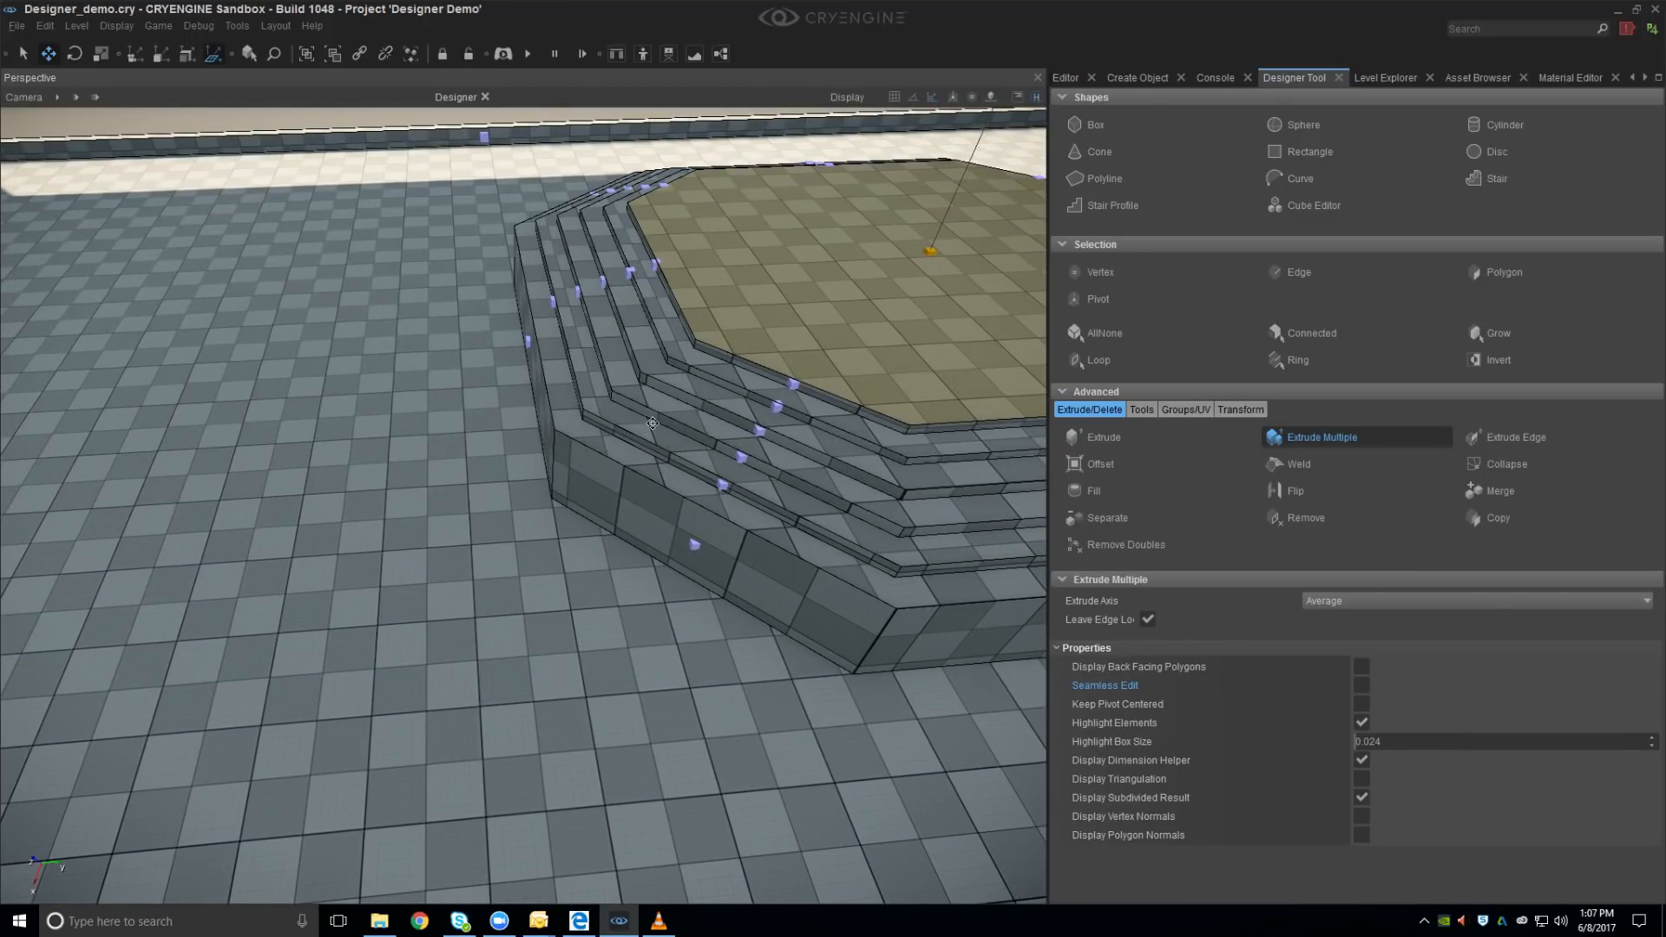
right_drag(623, 453, 646, 425)
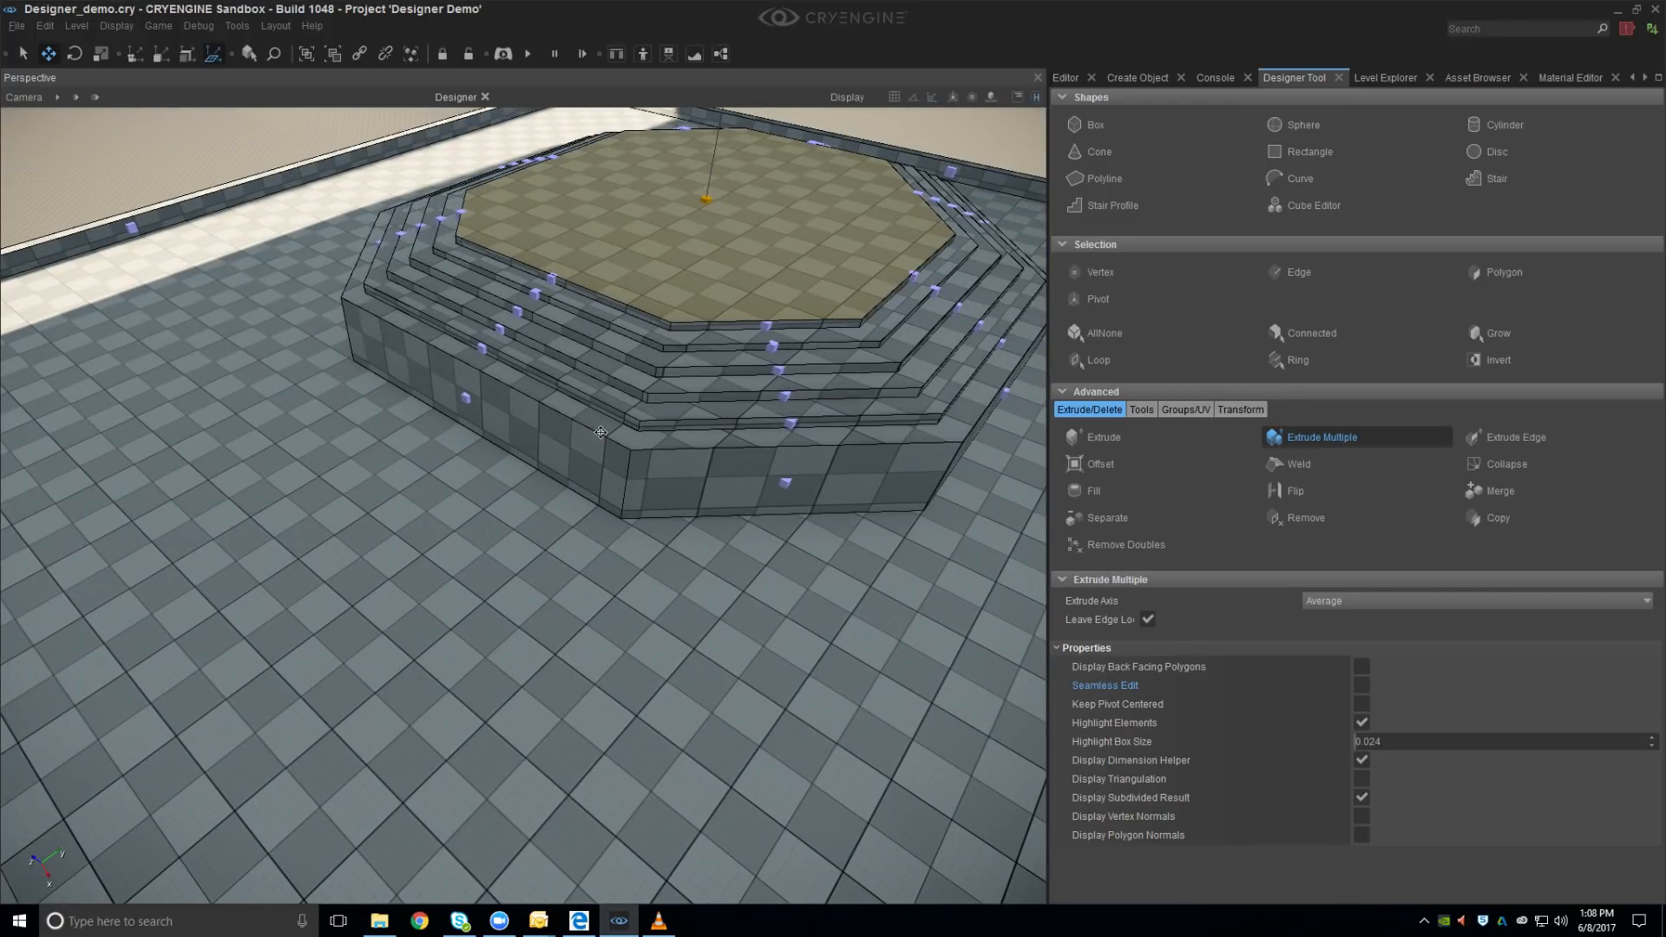
right_drag(634, 409, 590, 421)
right_drag(325, 224, 726, 553)
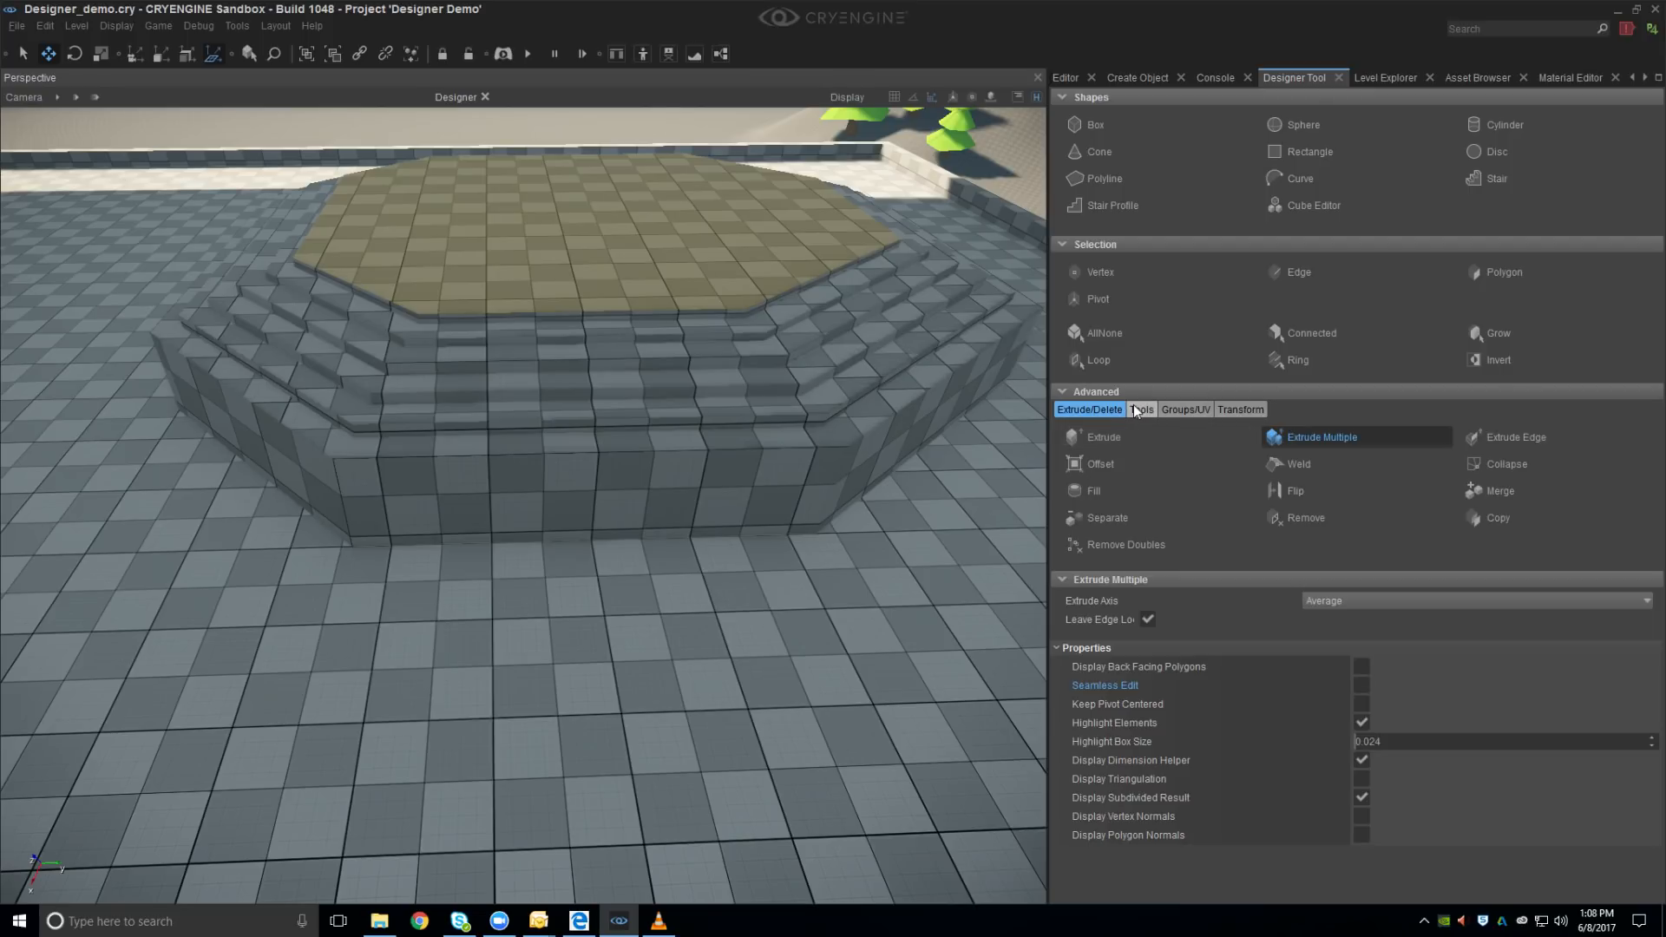
right_drag(593, 479, 594, 452)
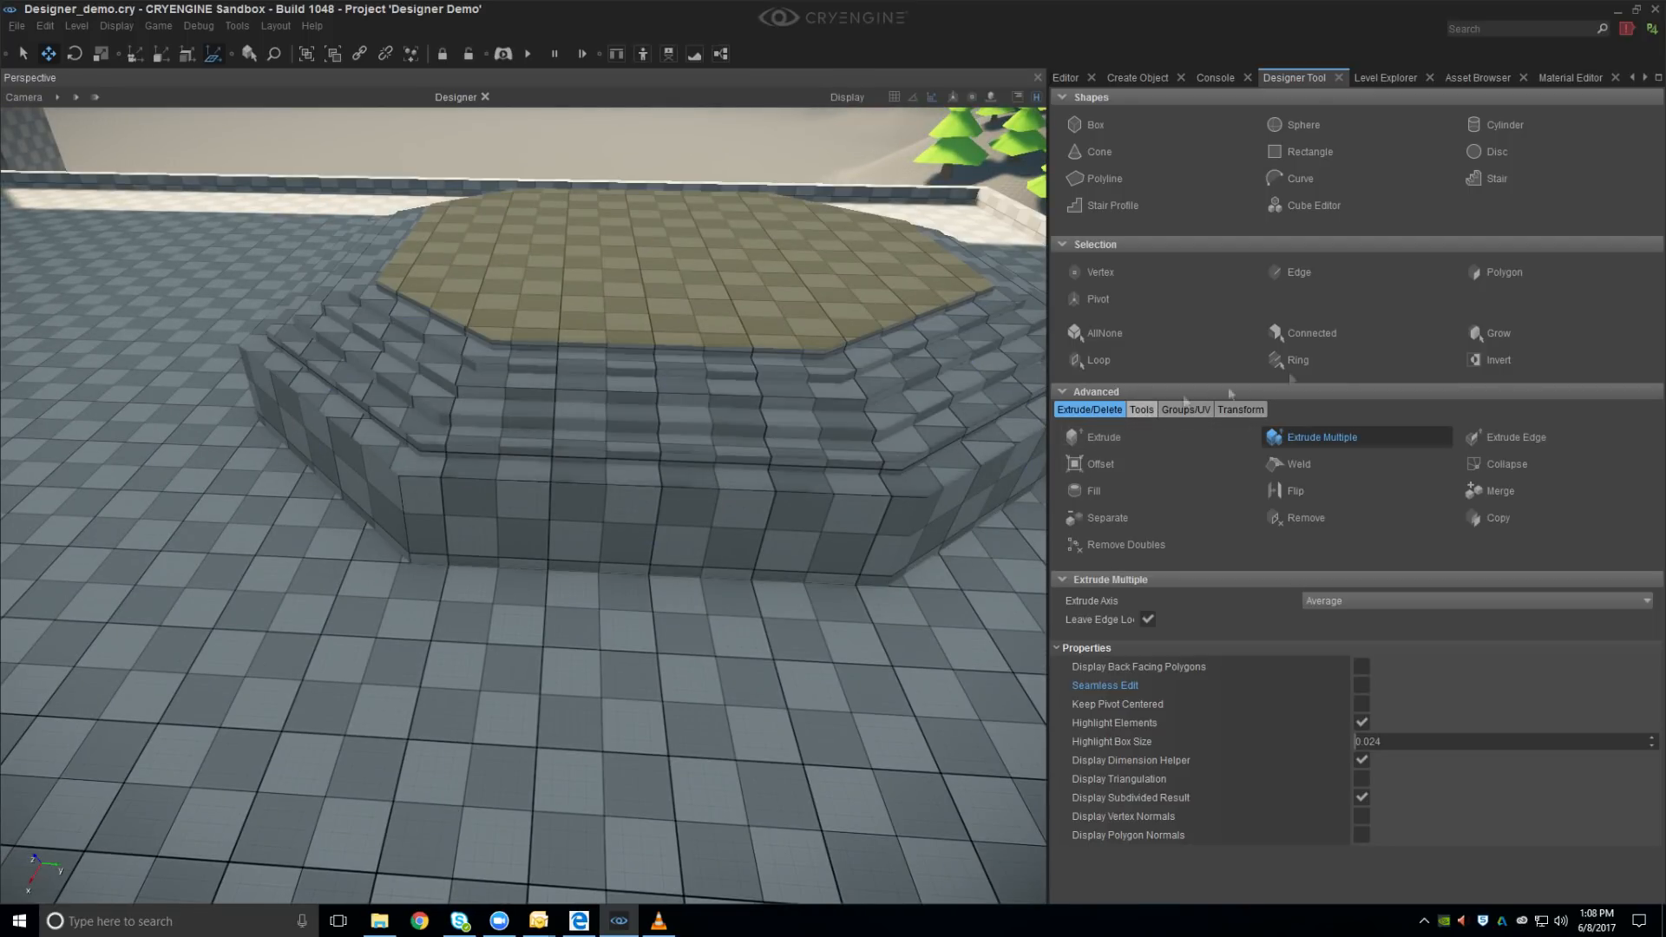
click(1487, 180)
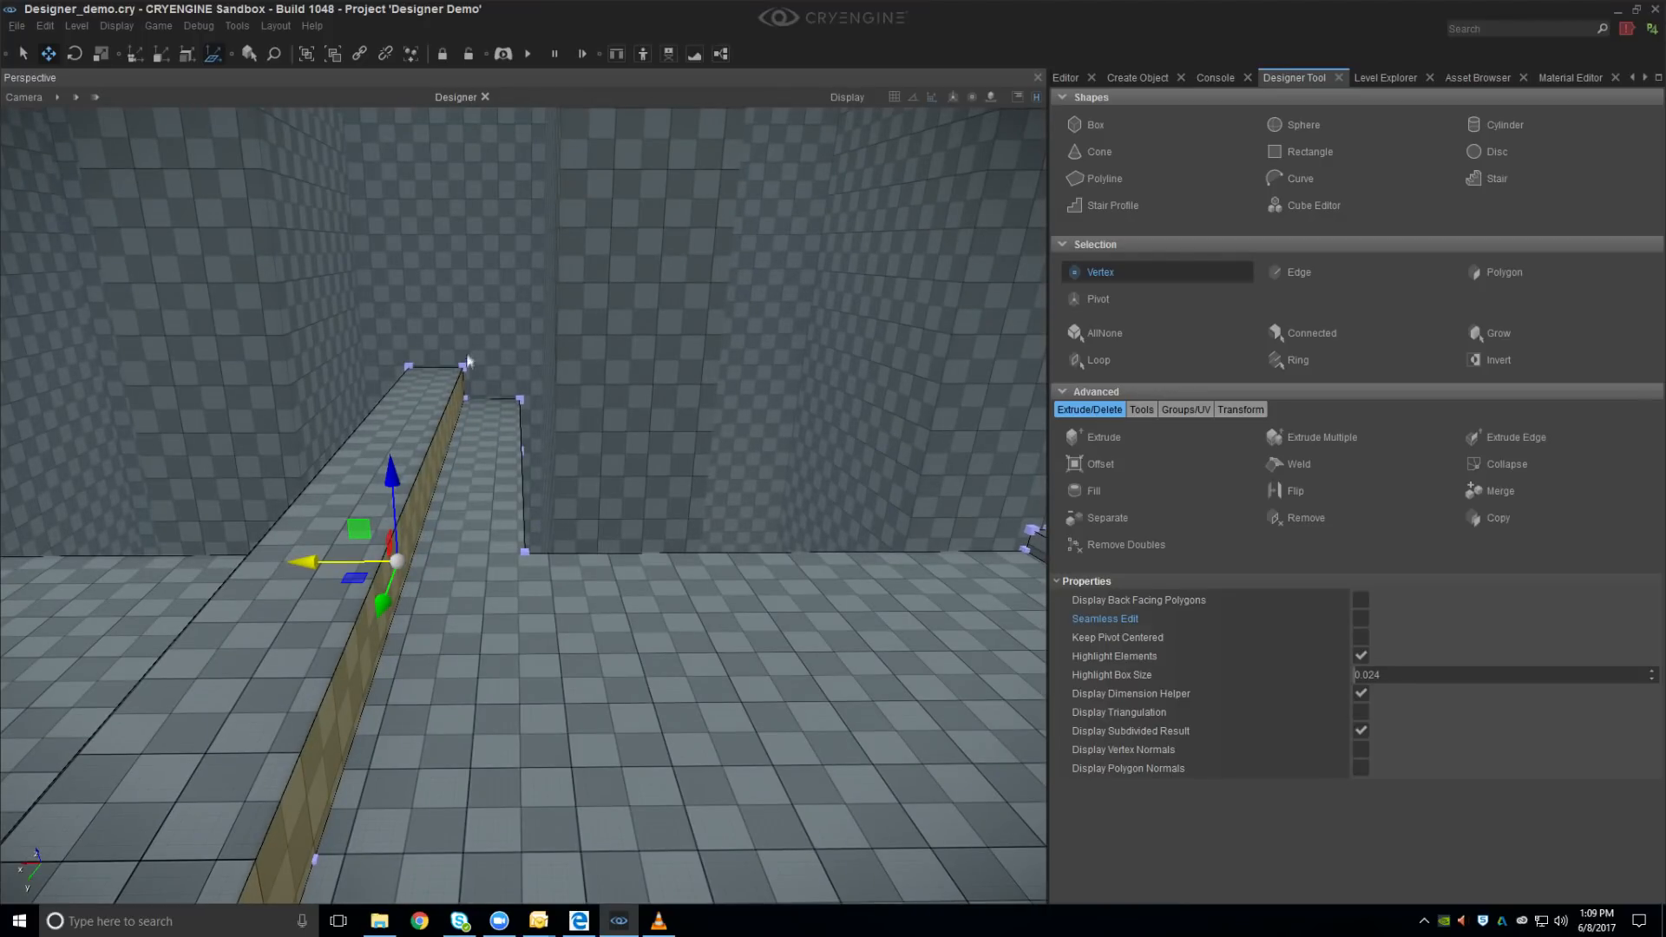
Select the vertices along the raised ledge's side, including the one midway along its base, and move them outward to widen the ledge
click(465, 364)
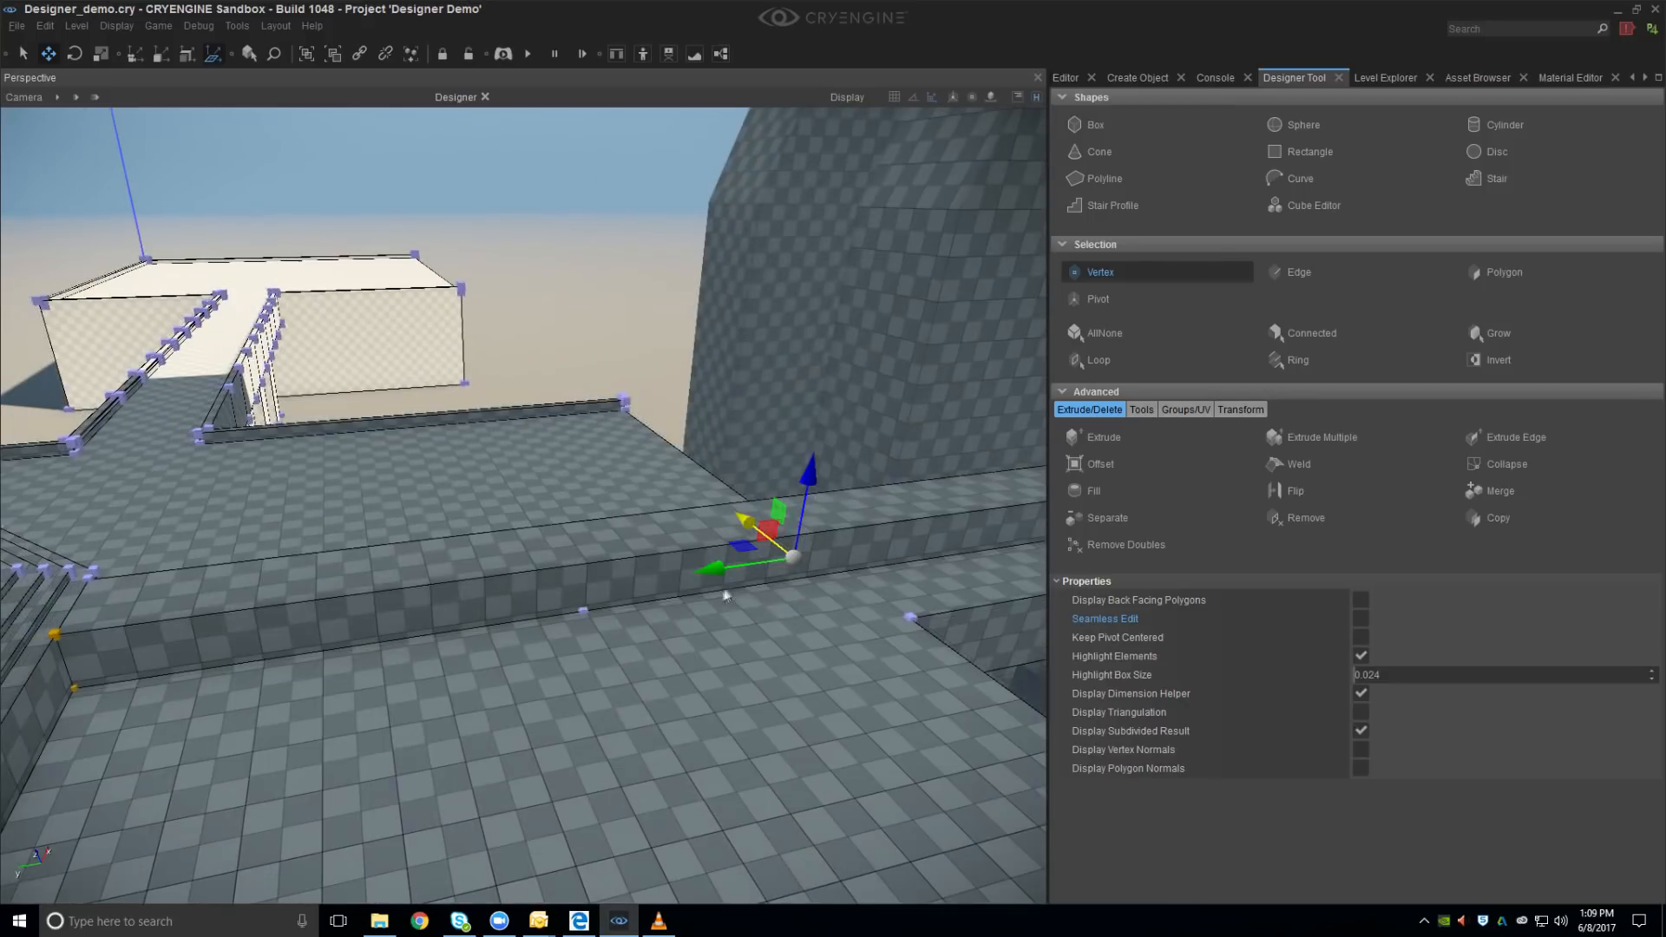
drag(765, 540, 729, 548)
key(ctrl+z)
ctrl+click(584, 612)
drag(738, 561, 753, 581)
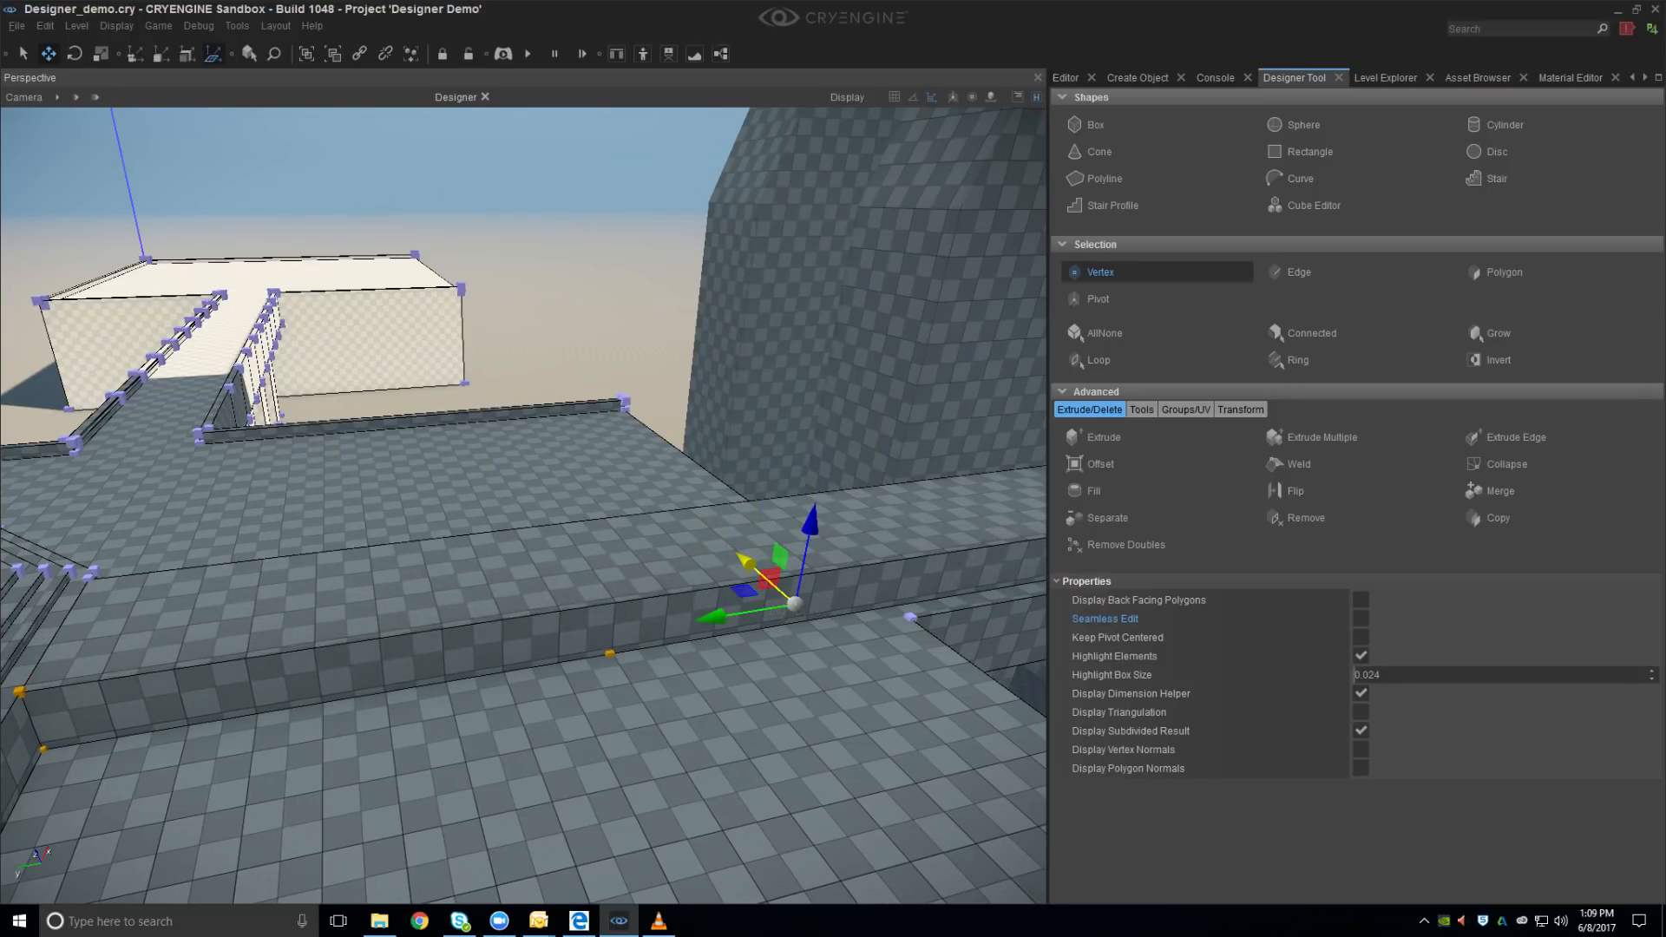
key(z)
right_drag(545, 575, 606, 547)
click(544, 575)
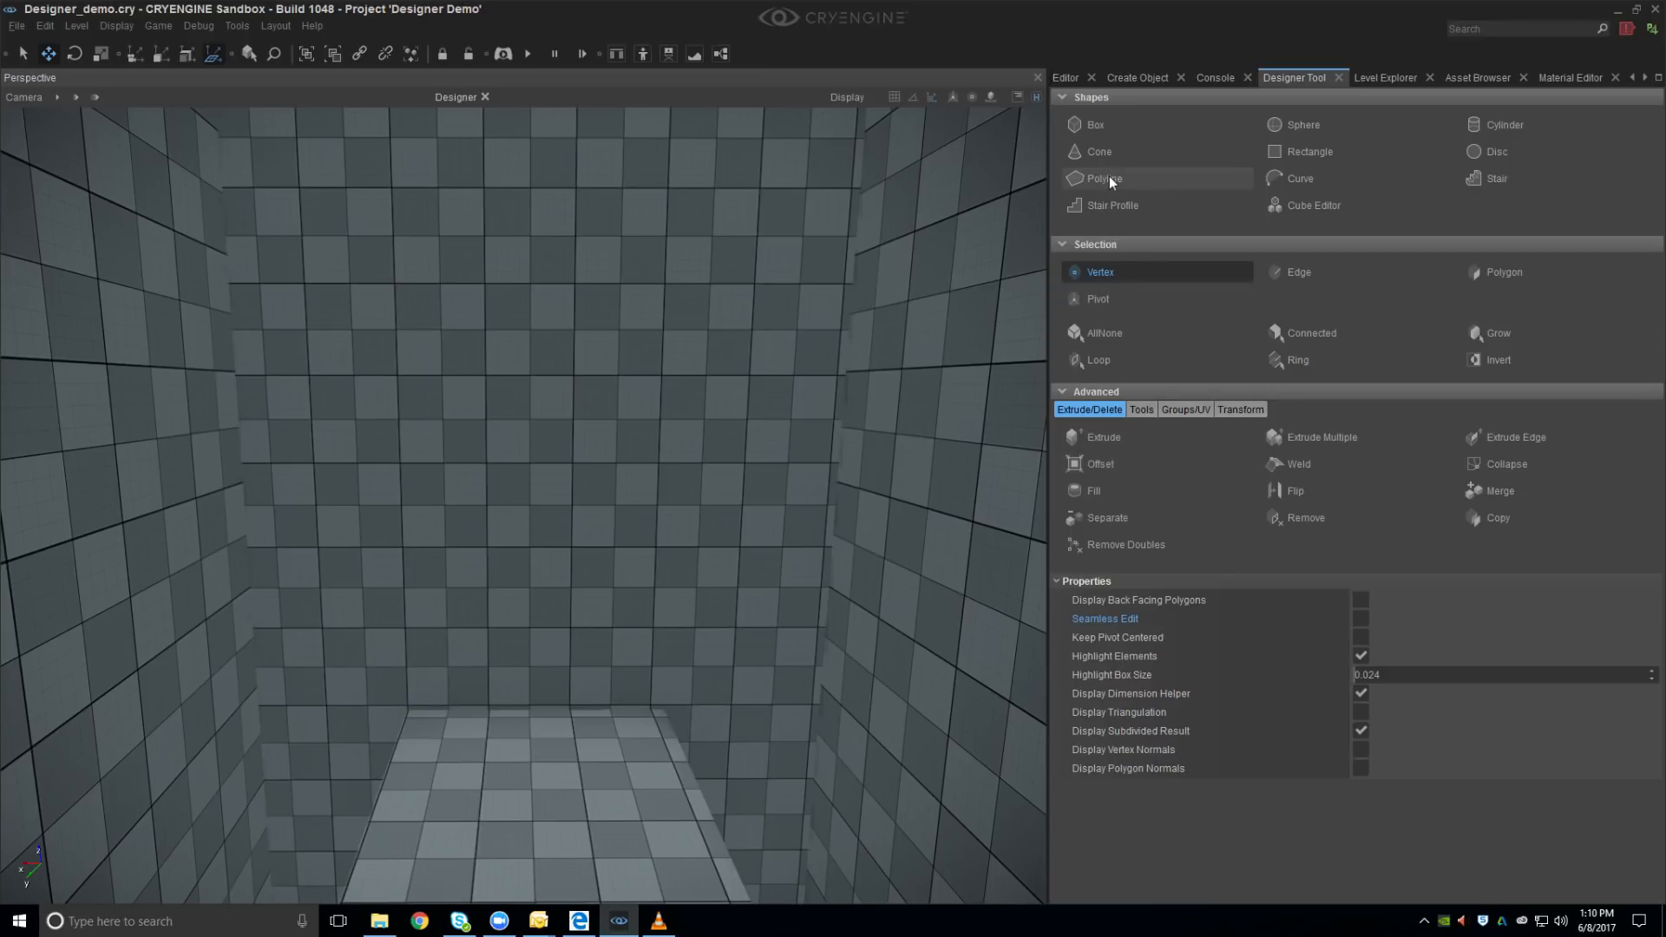
Draw a rectangle about 4.5 by 2.9 on the wall at the walkway's end and offset it slightly inward
click(1274, 152)
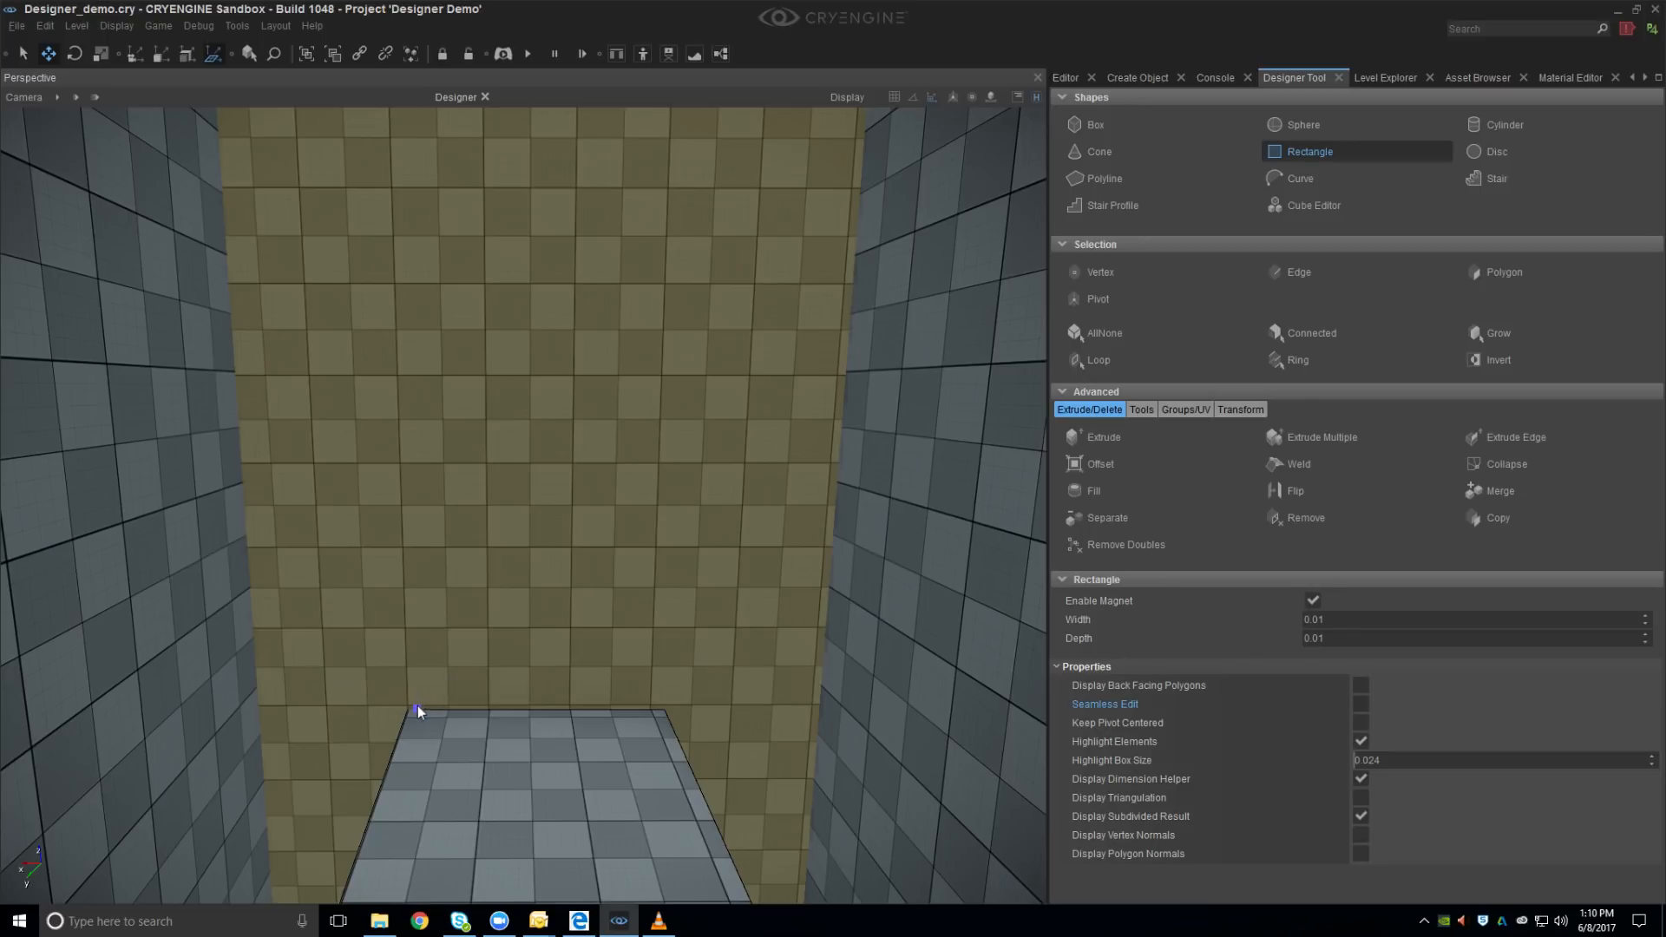
drag(418, 708, 667, 341)
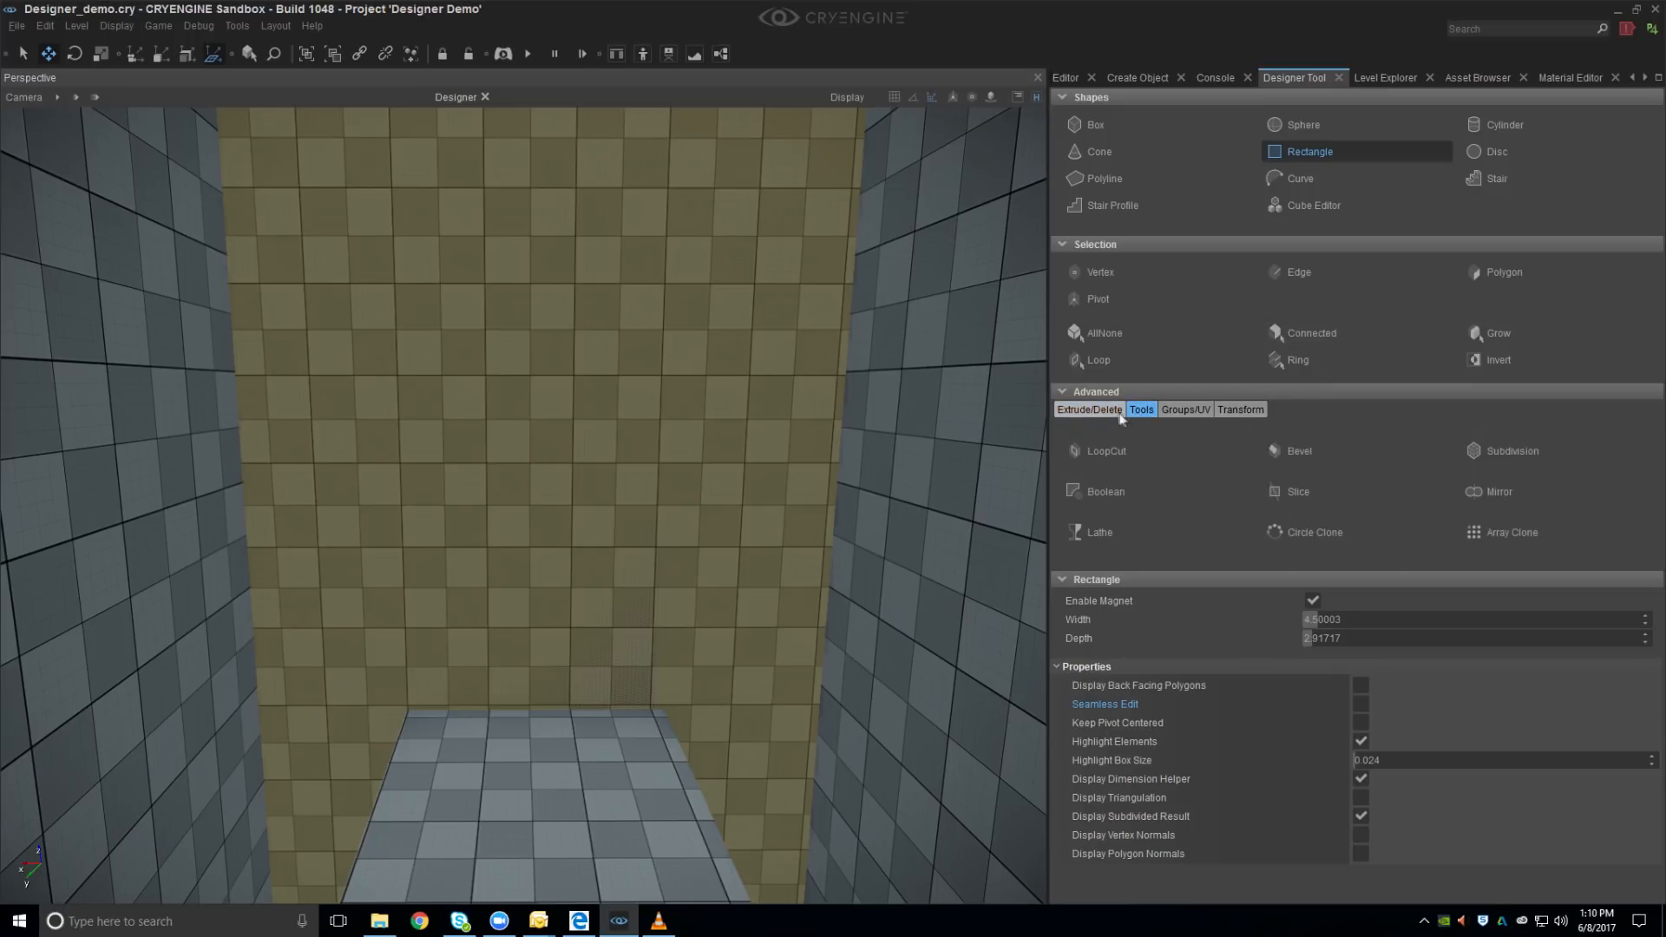
click(1100, 464)
drag(608, 483, 648, 466)
scroll(766, 561, up, 5)
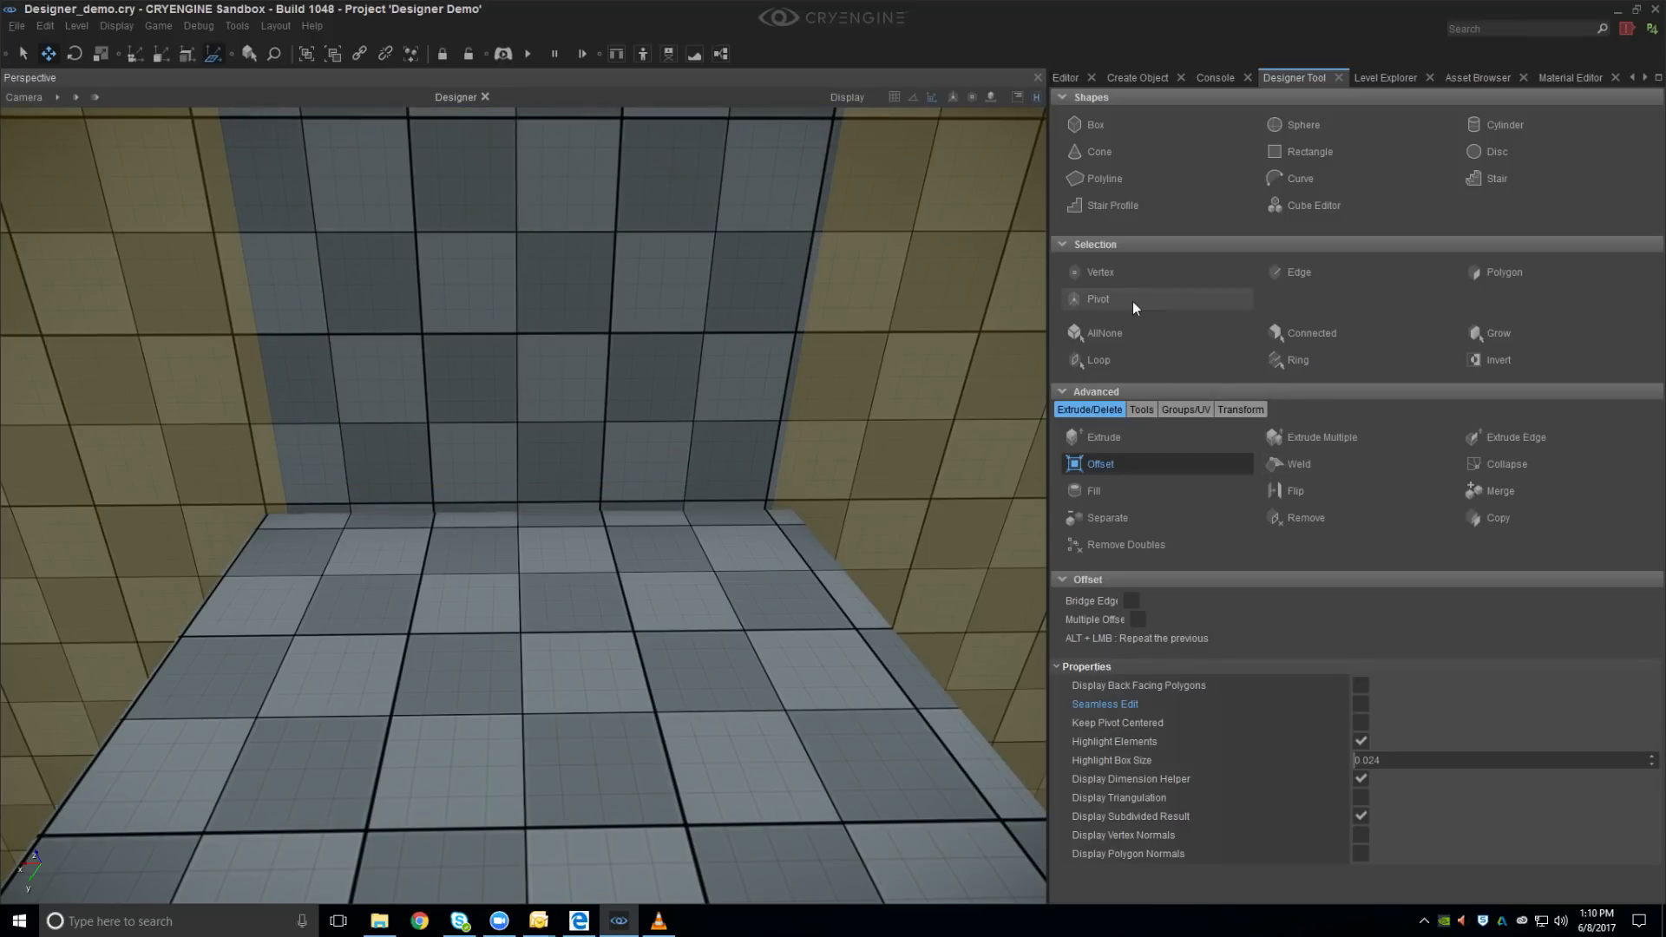
Draw polylines from the inner rectangle's two lower corners down to the floor and remove the edge between them to outline a doorway
click(1102, 179)
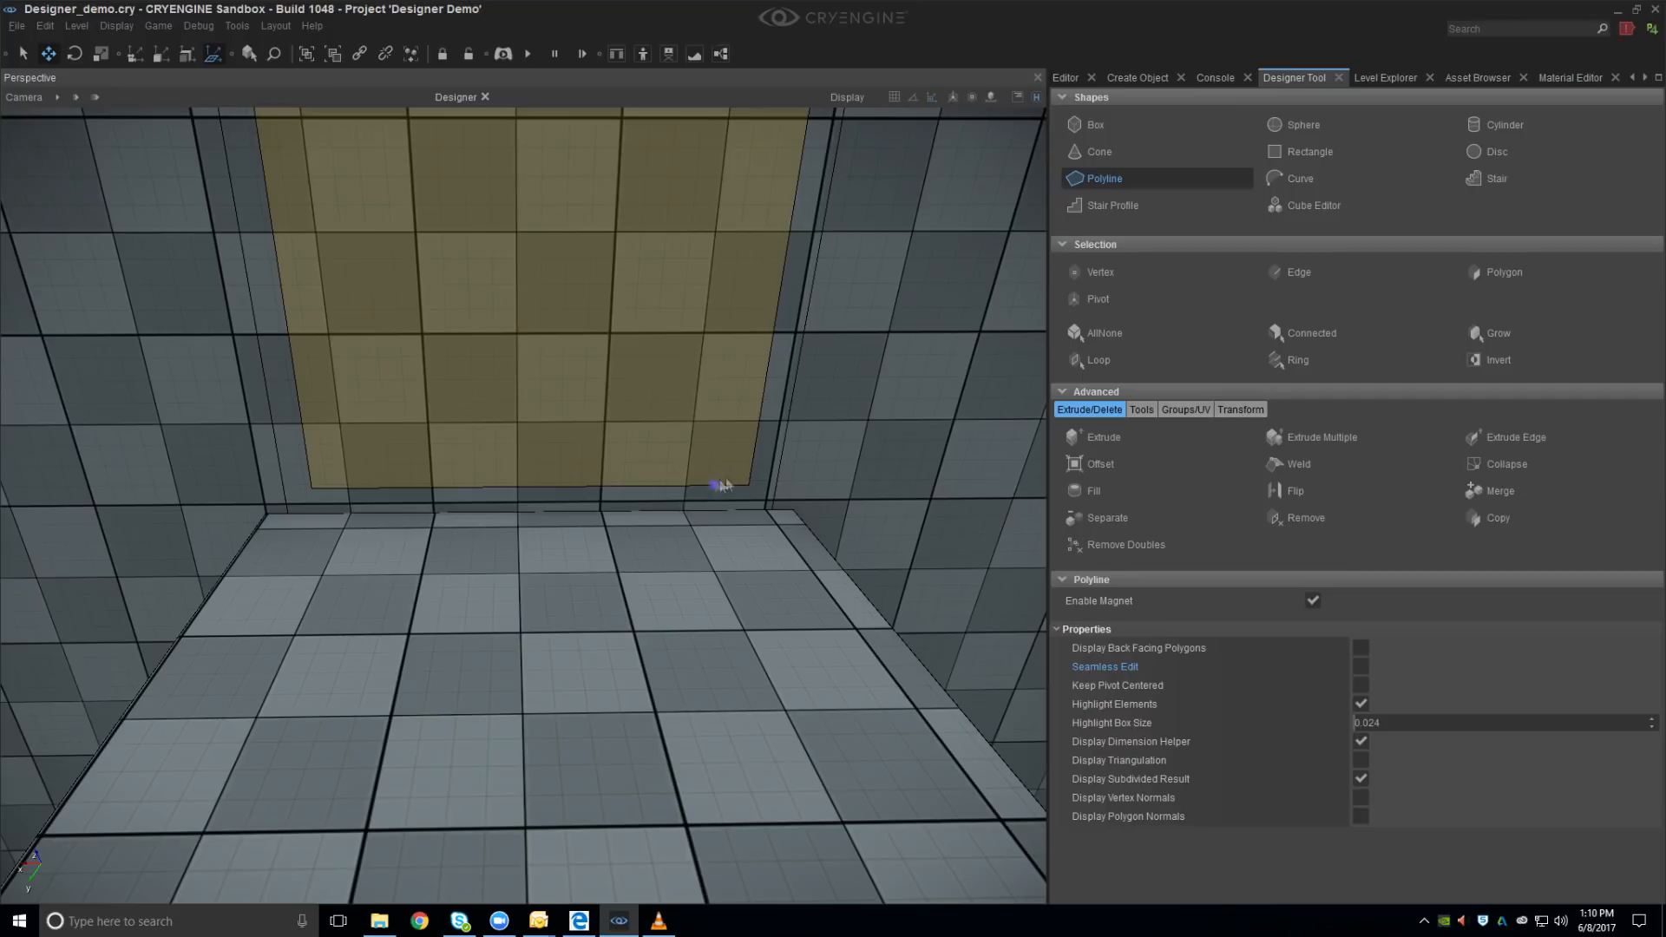
click(746, 510)
right_drag(494, 510, 480, 521)
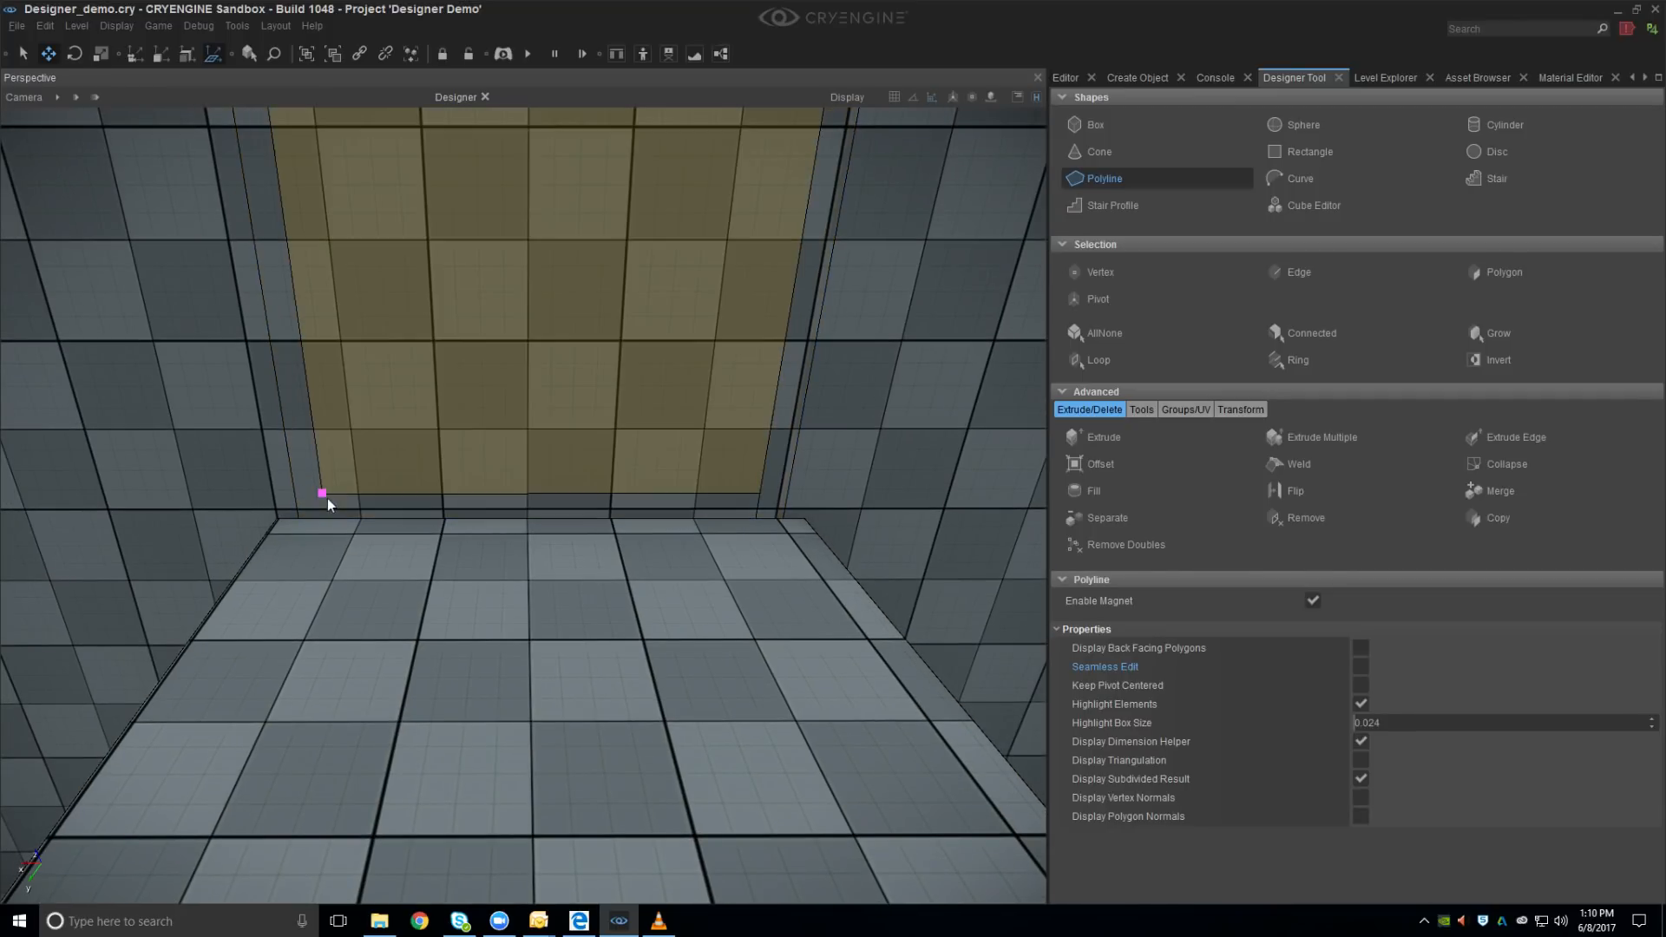
click(325, 503)
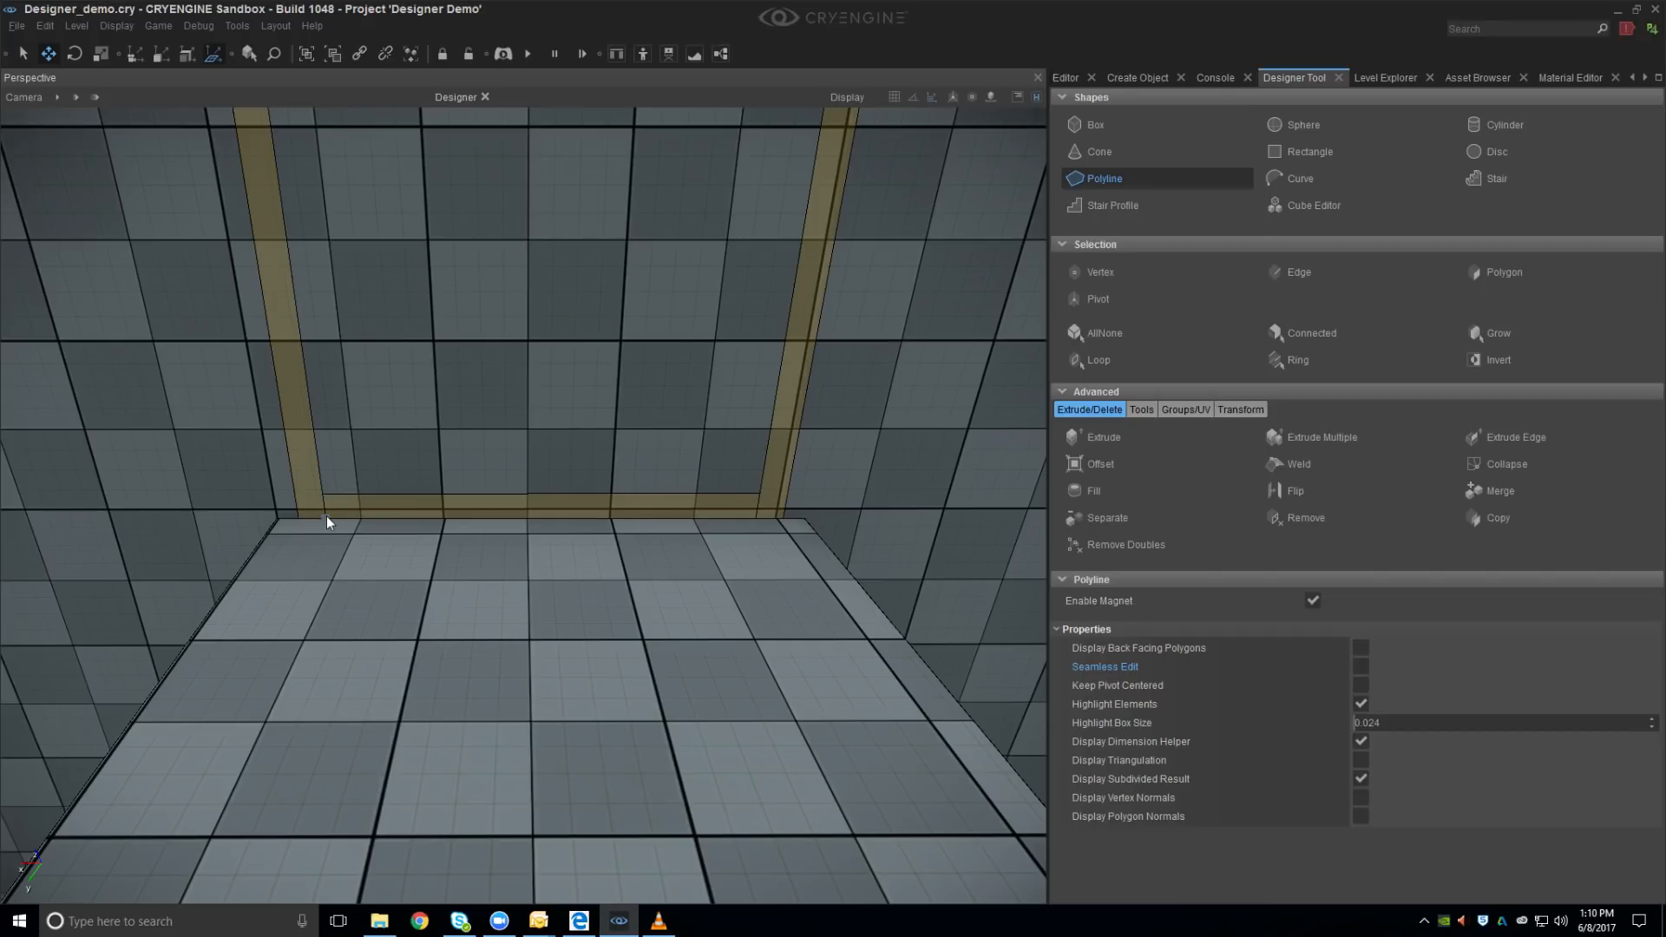
click(326, 516)
click(1314, 274)
click(688, 493)
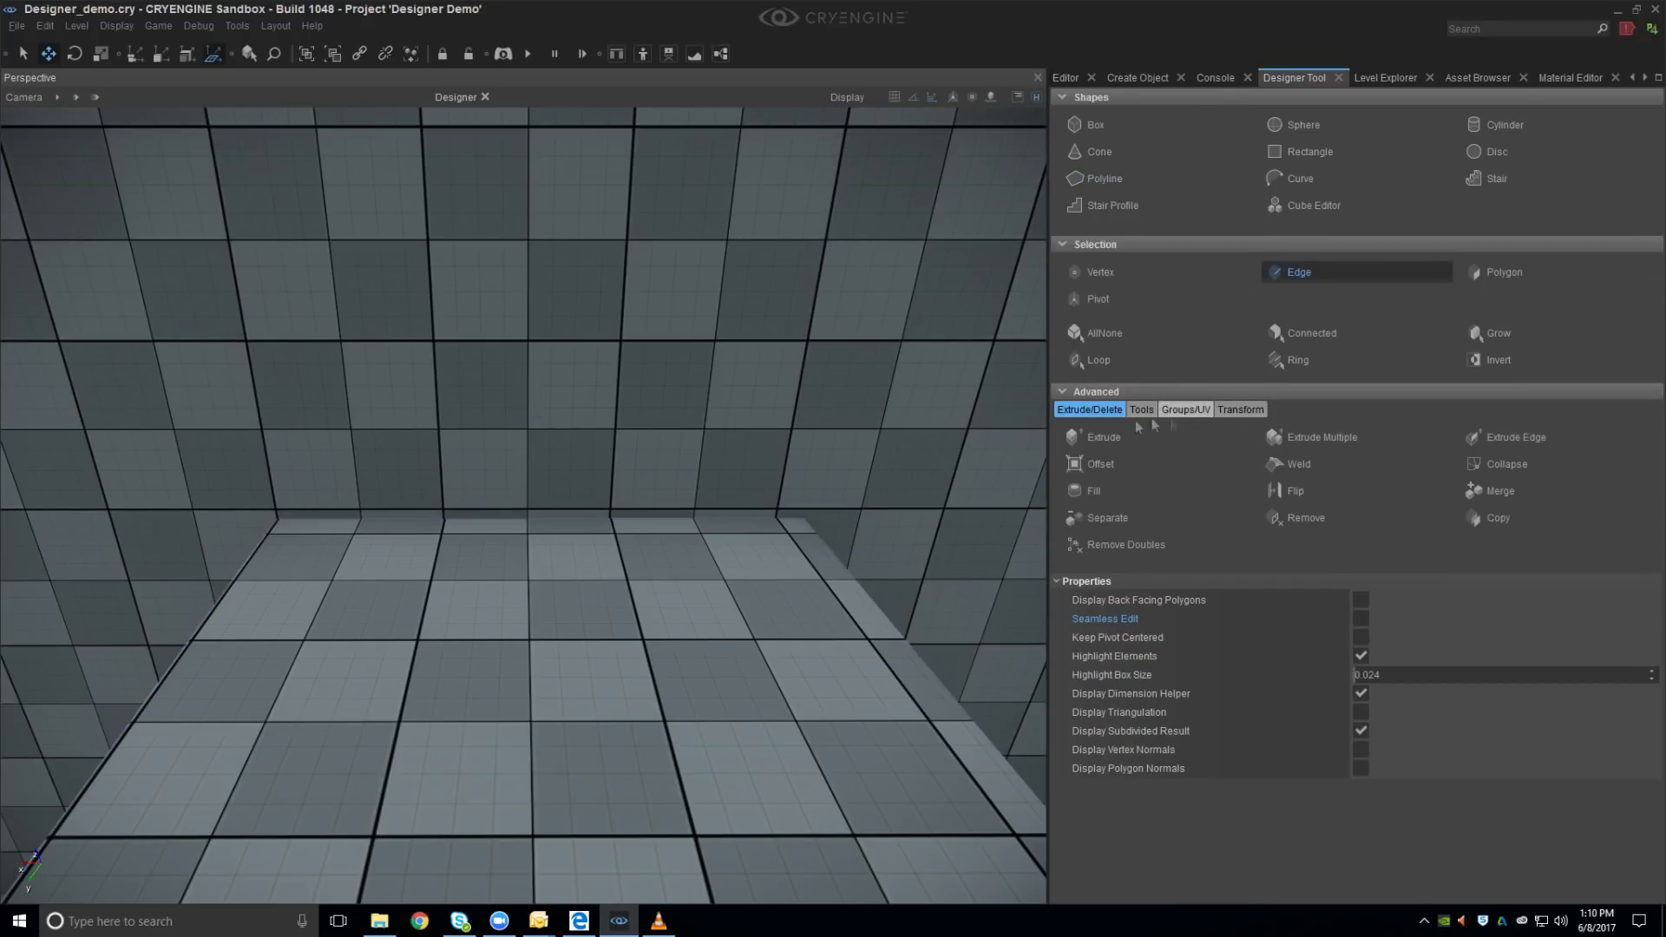
Extrude the door frame slightly and push the doorway opening deep into the wall to form a long corridor
click(1106, 438)
drag(788, 426, 790, 436)
drag(675, 452, 630, 301)
key(w)
mouse_move(626, 450)
right_down()
mouse_move(646, 434)
mouse_move(612, 460)
right_up()
key(s)
key(w)
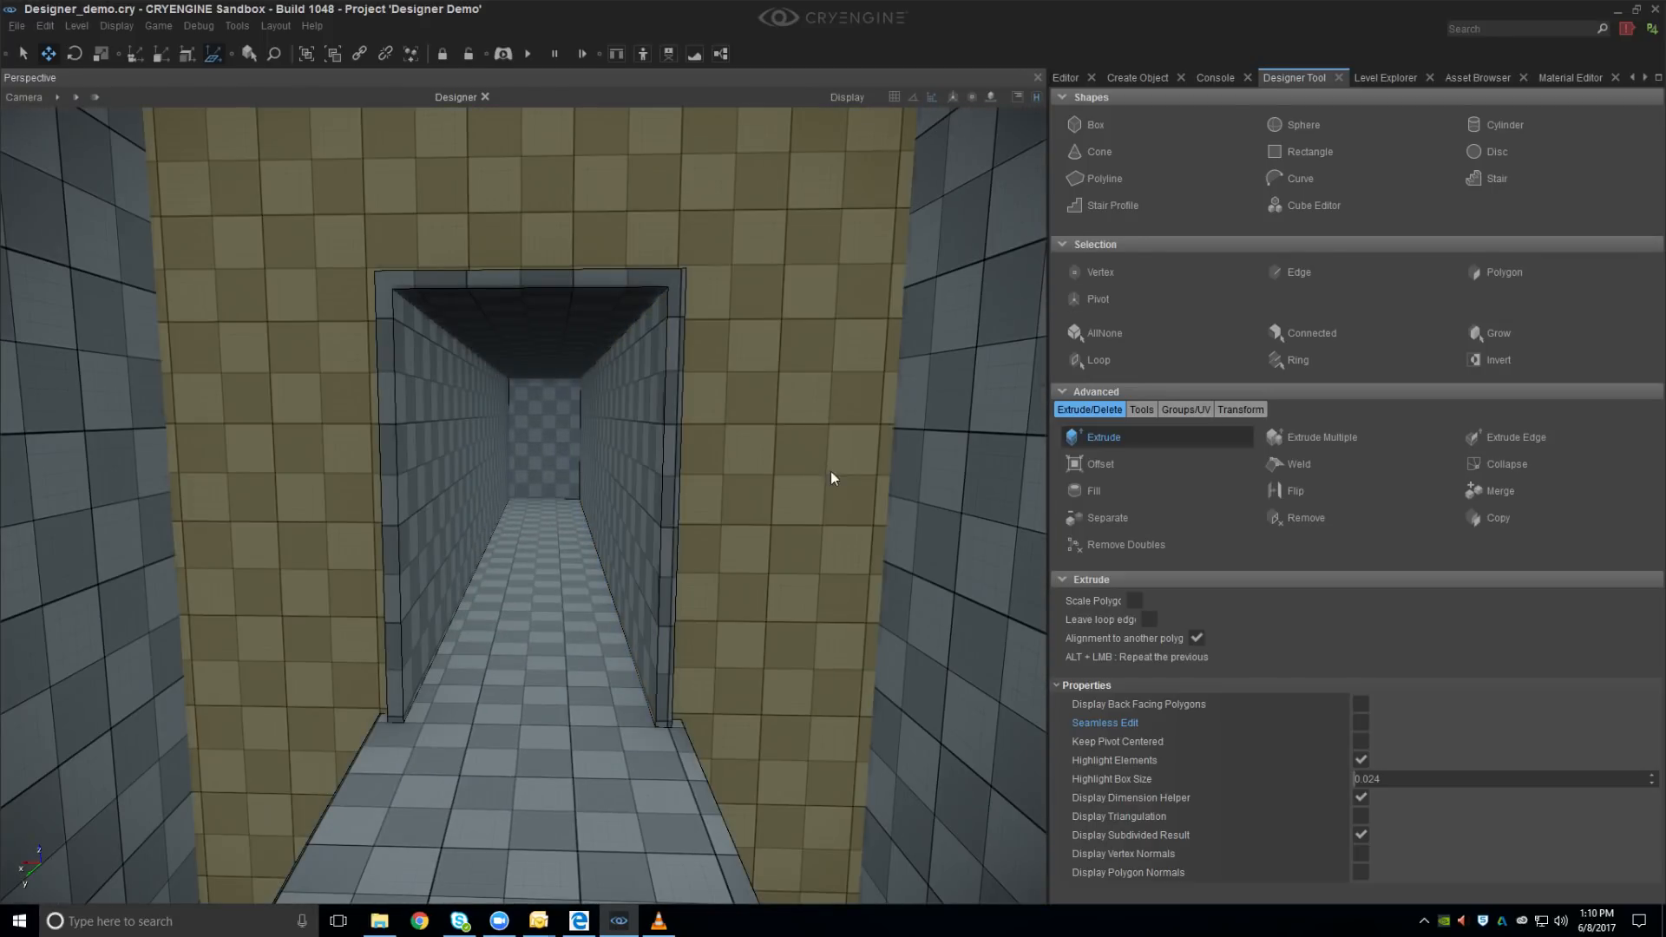
Examine the framed doorway and the corridor's interior from the entrance inward
middle_drag(767, 479, 722, 486)
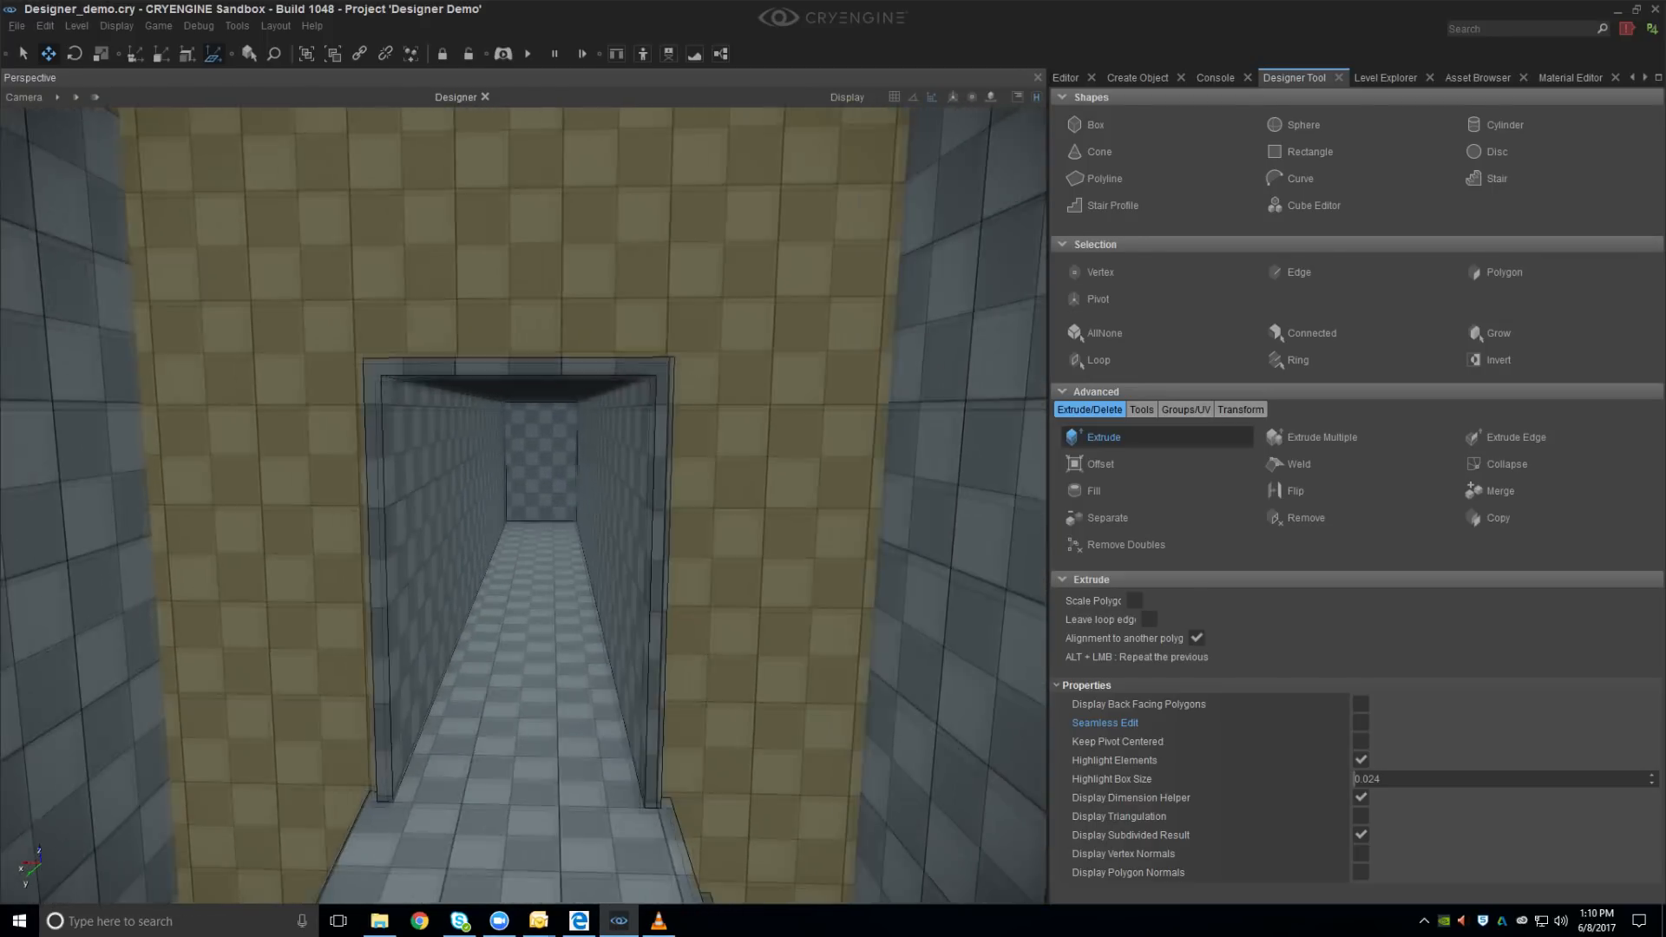
scroll(720, 479, up, 4)
scroll(677, 494, up, 4)
right_drag(673, 513, 587, 555)
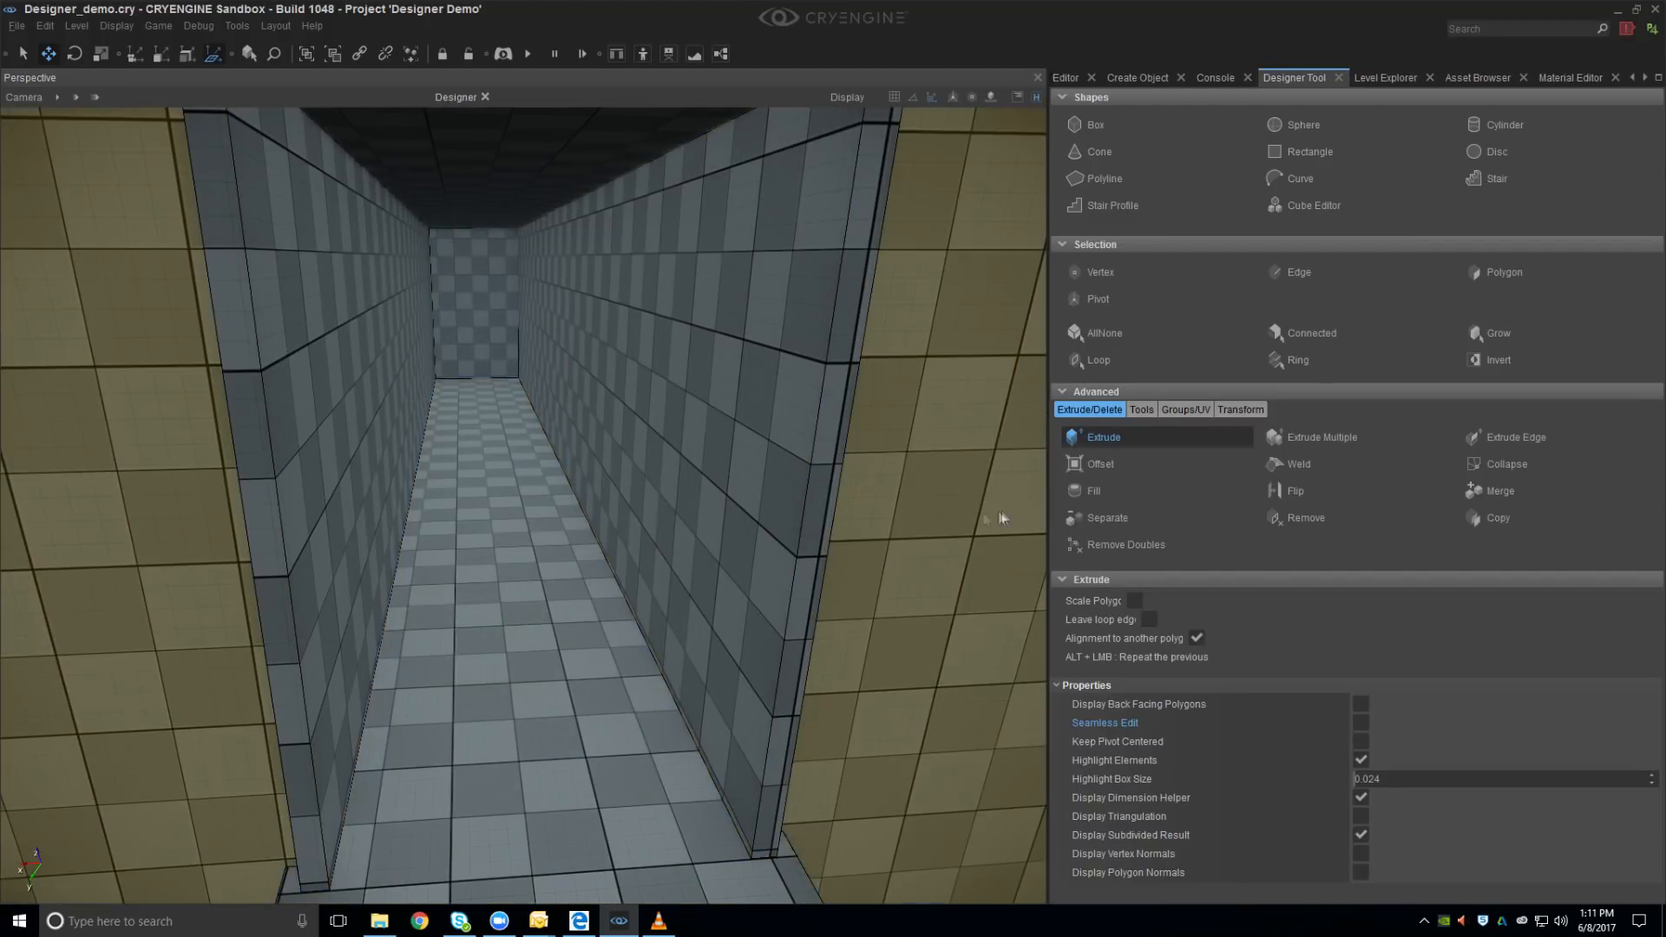
click(1140, 410)
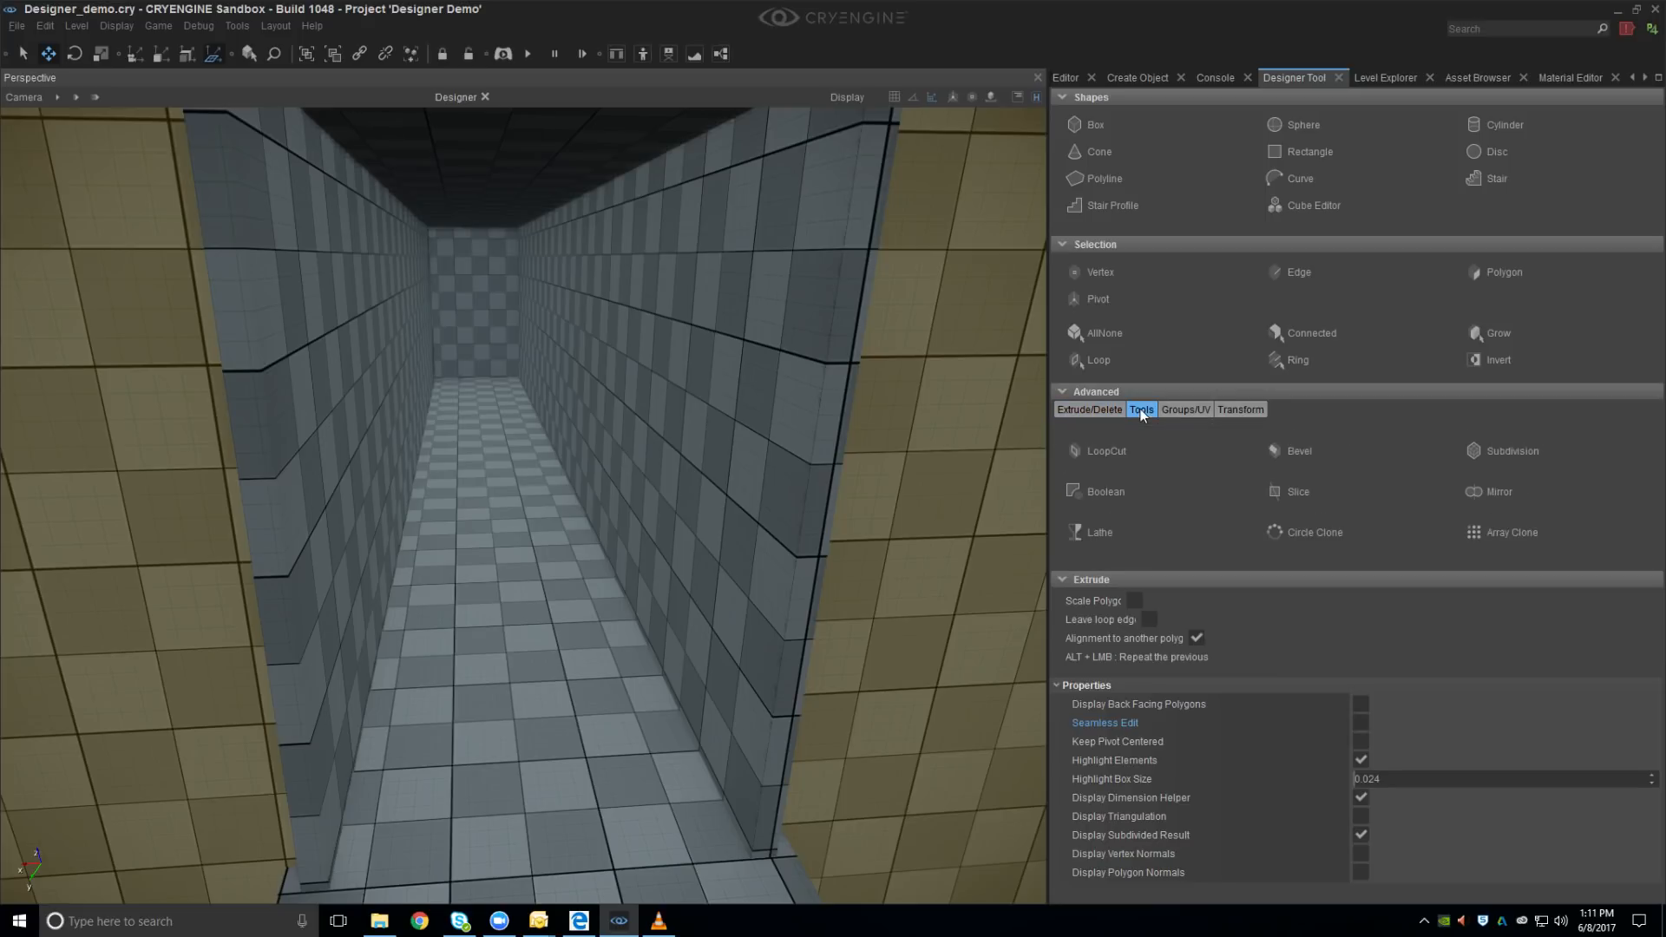
right_drag(539, 617, 543, 487)
click(540, 611)
scroll(539, 610, up, 2)
key(Escape)
key(w)
right_drag(673, 501, 675, 507)
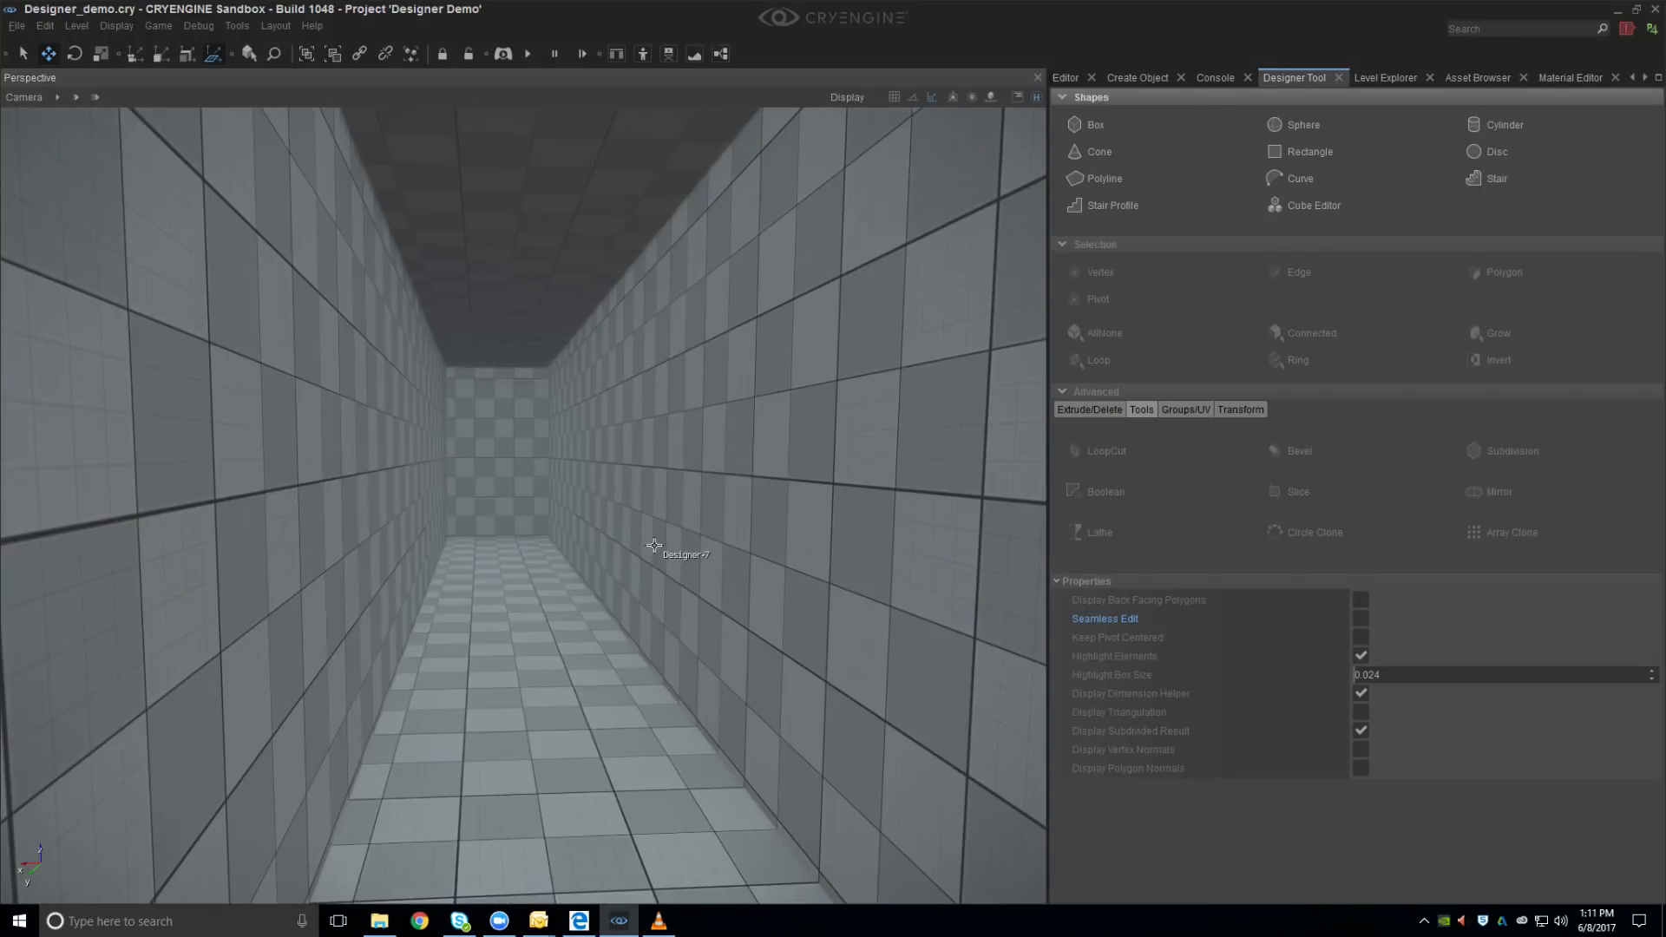
click(635, 602)
key(w)
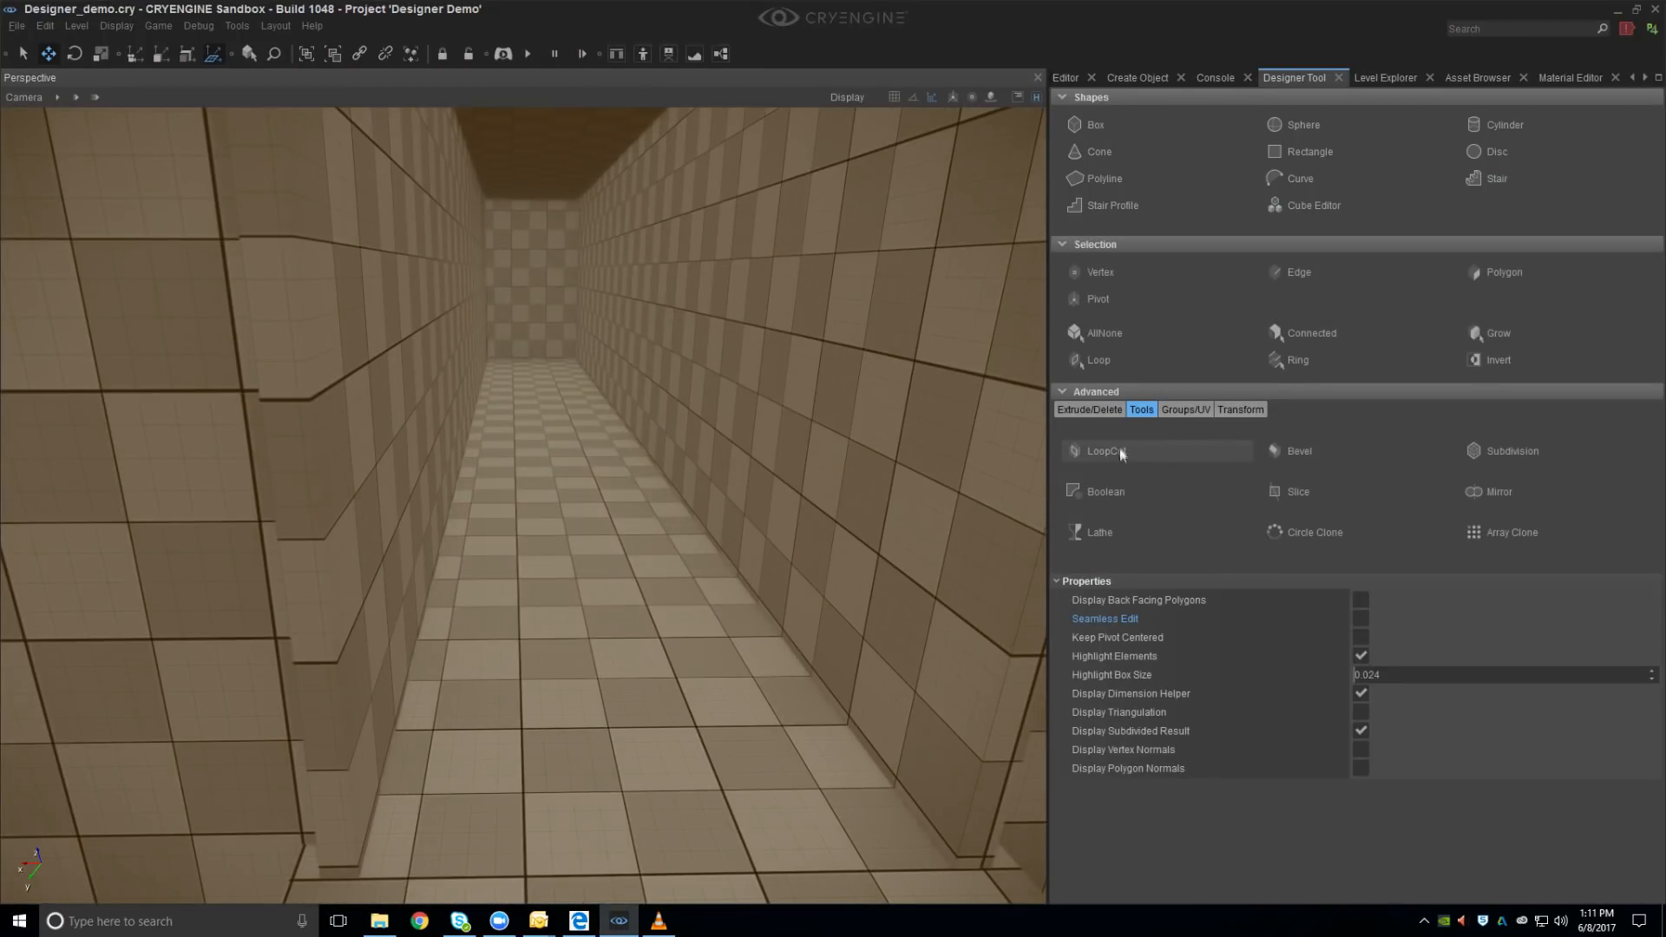
Add a loop cut around the corridor near its entrance
click(1121, 451)
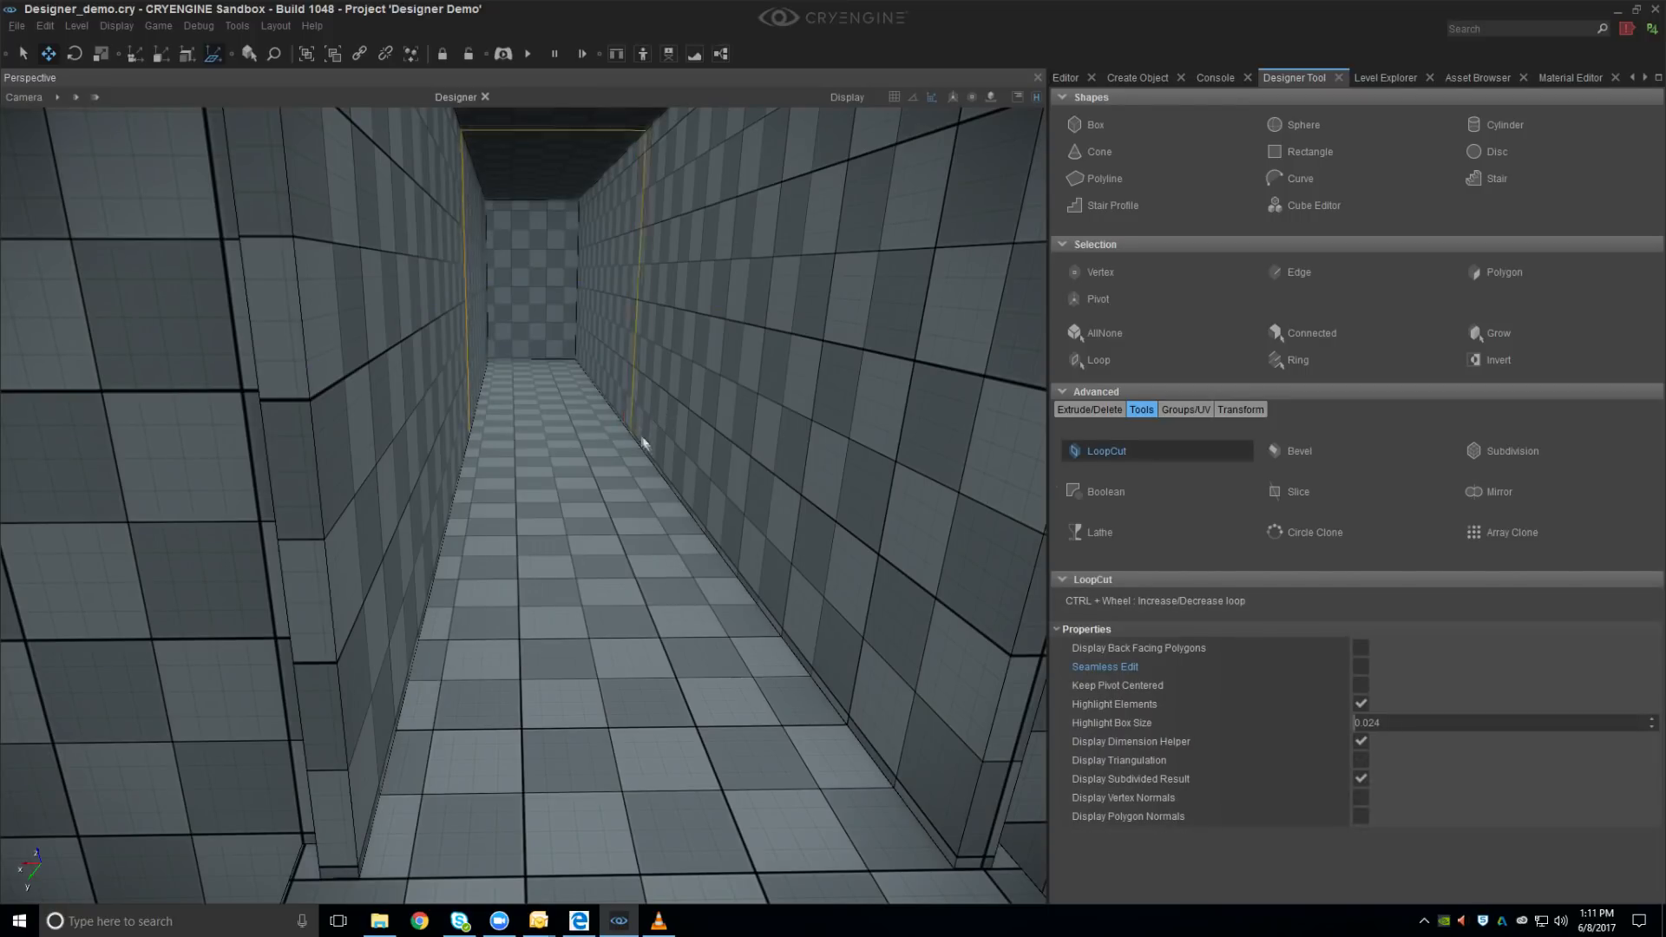
click(918, 793)
right_drag(911, 769, 1083, 610)
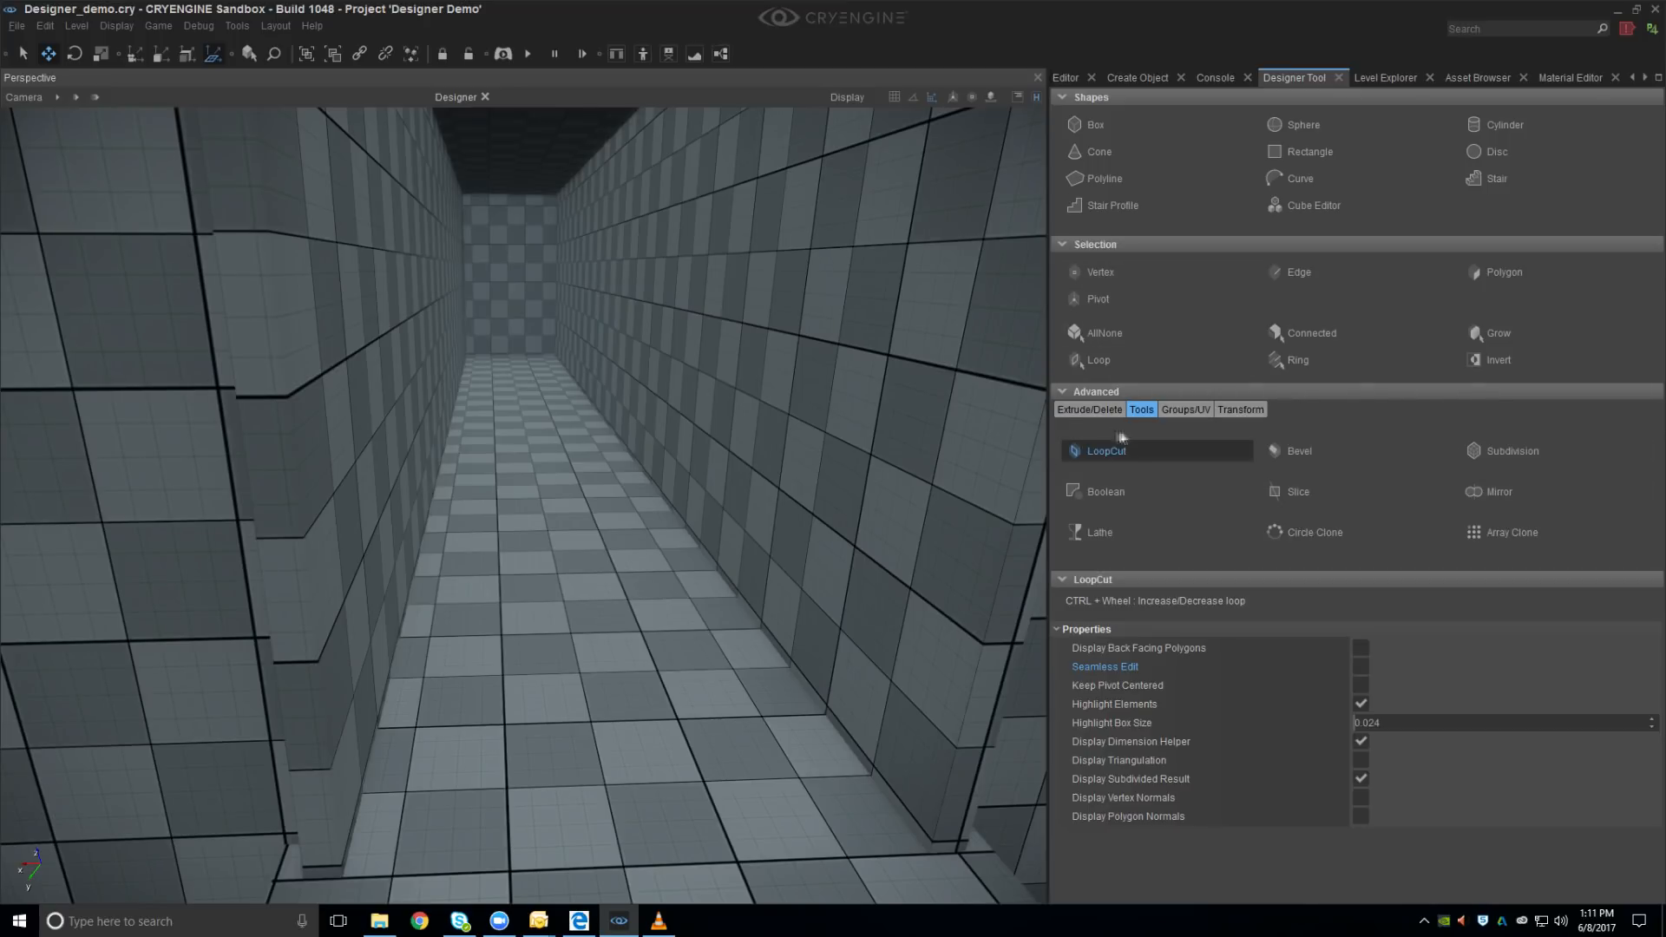
Extrude the corridor's side walls outward beyond the entrance to widen it into a room
click(1090, 410)
drag(658, 392, 789, 359)
drag(388, 385, 333, 388)
right_drag(477, 395, 657, 461)
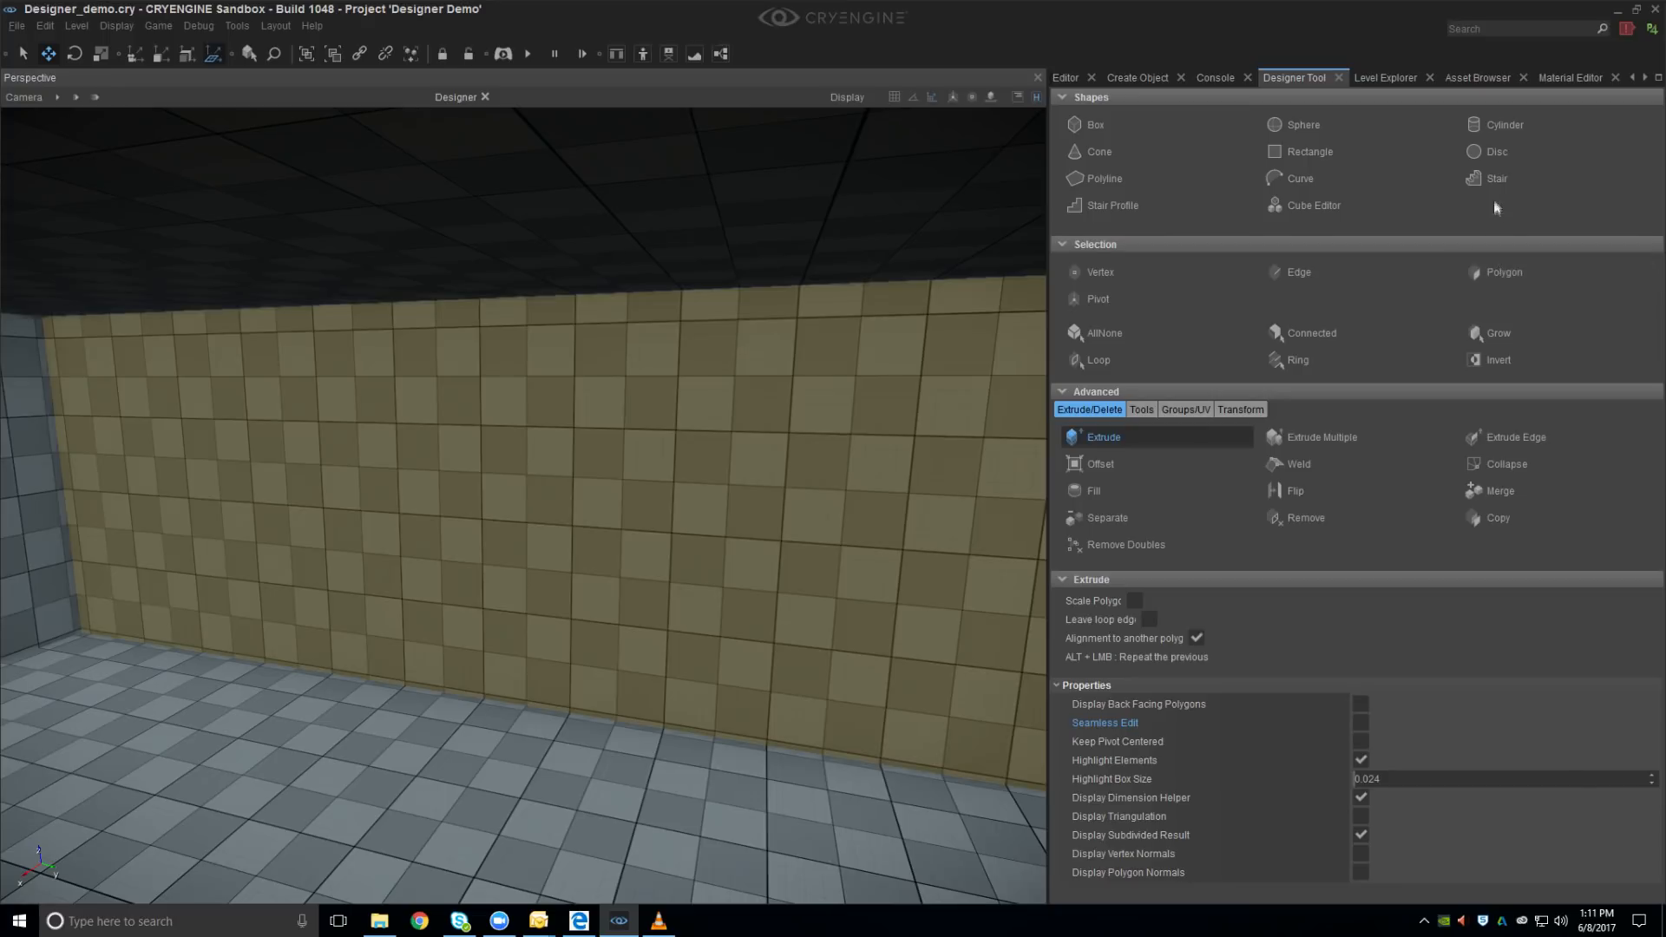
Draw a disc with a raised subdivision count and a radius of about 1.11 on the room's side wall
click(1499, 125)
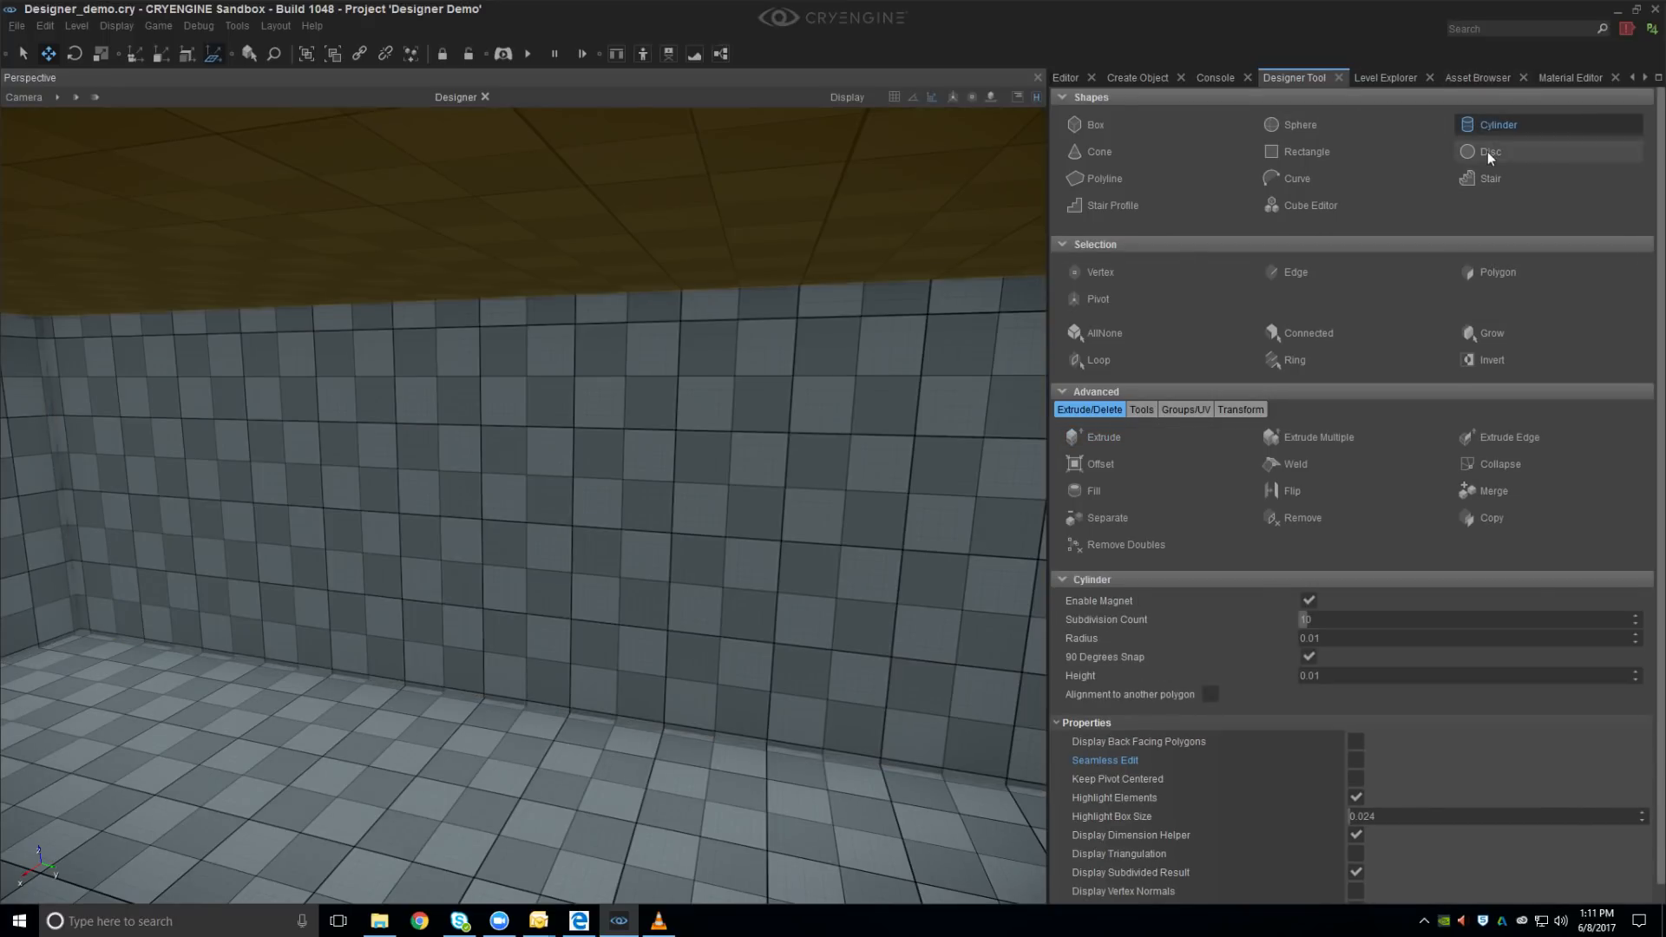
click(1491, 152)
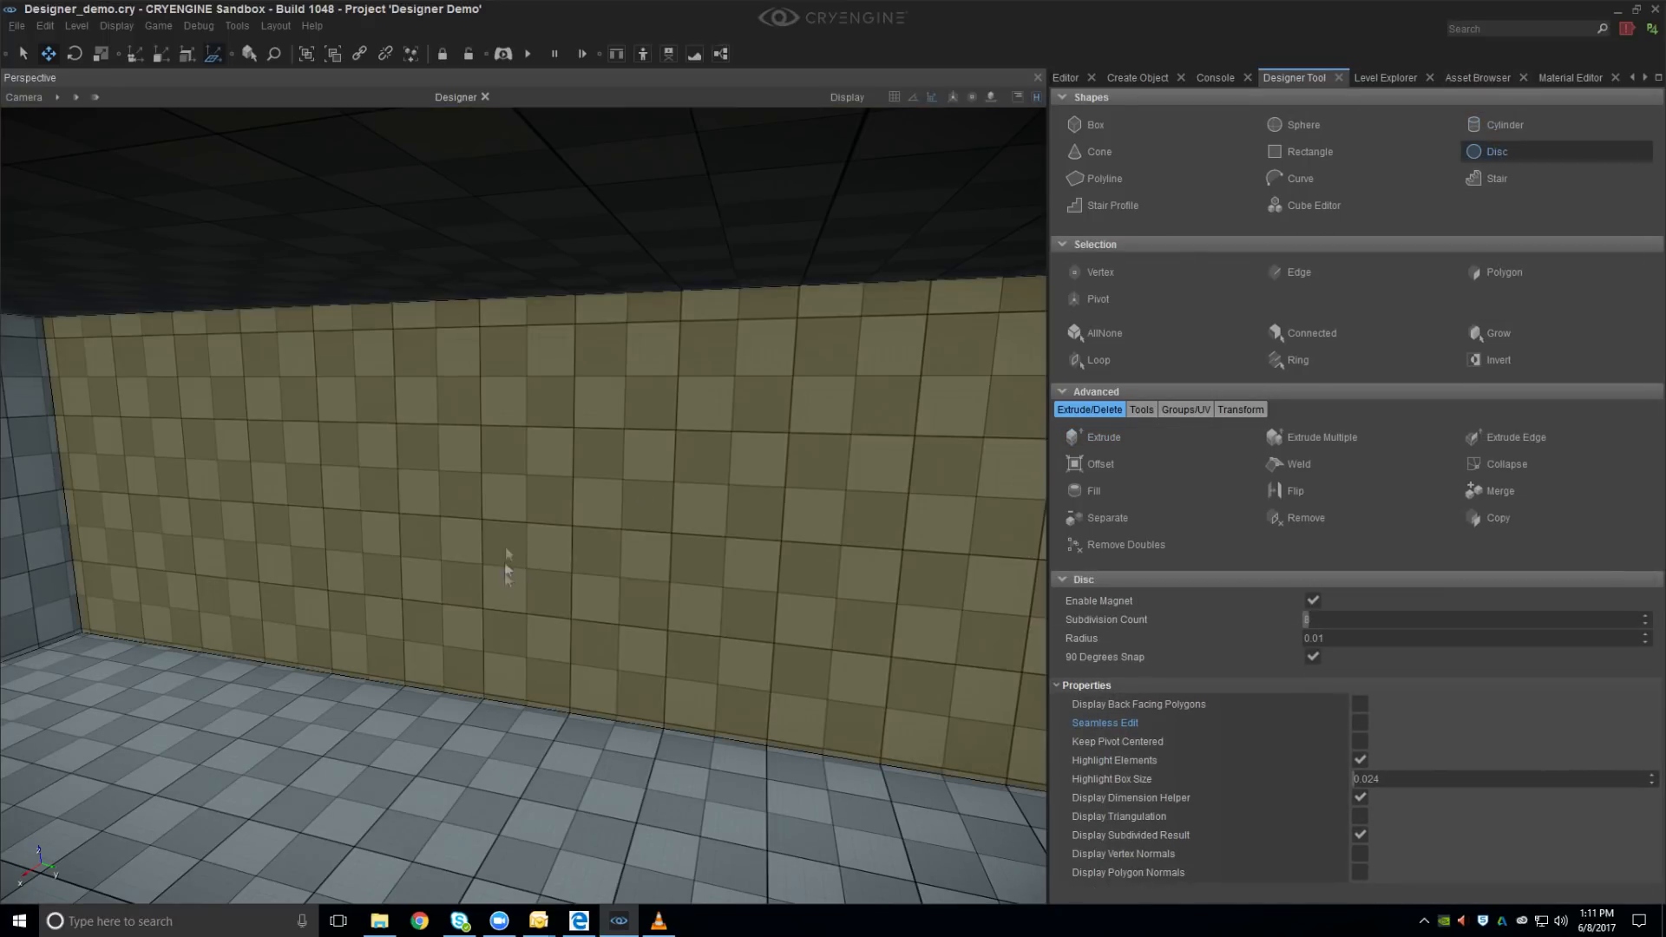
mouse_move(503, 493)
mouse_down()
mouse_move(543, 529)
mouse_move(522, 560)
mouse_move(543, 559)
mouse_up()
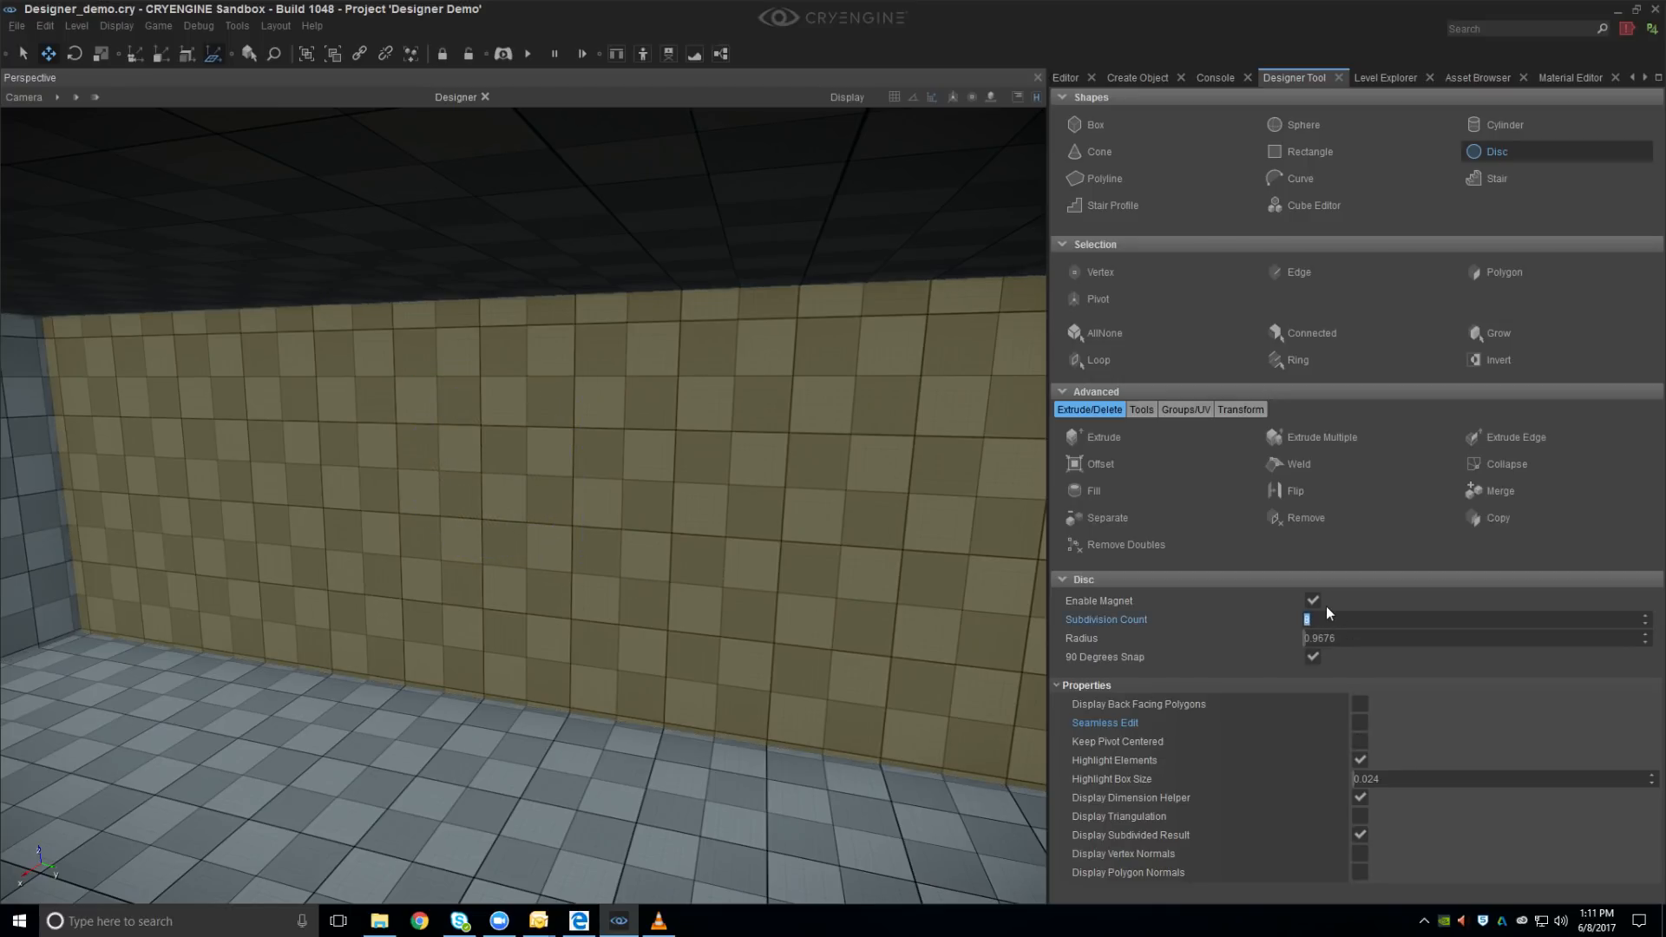
drag(488, 492, 543, 576)
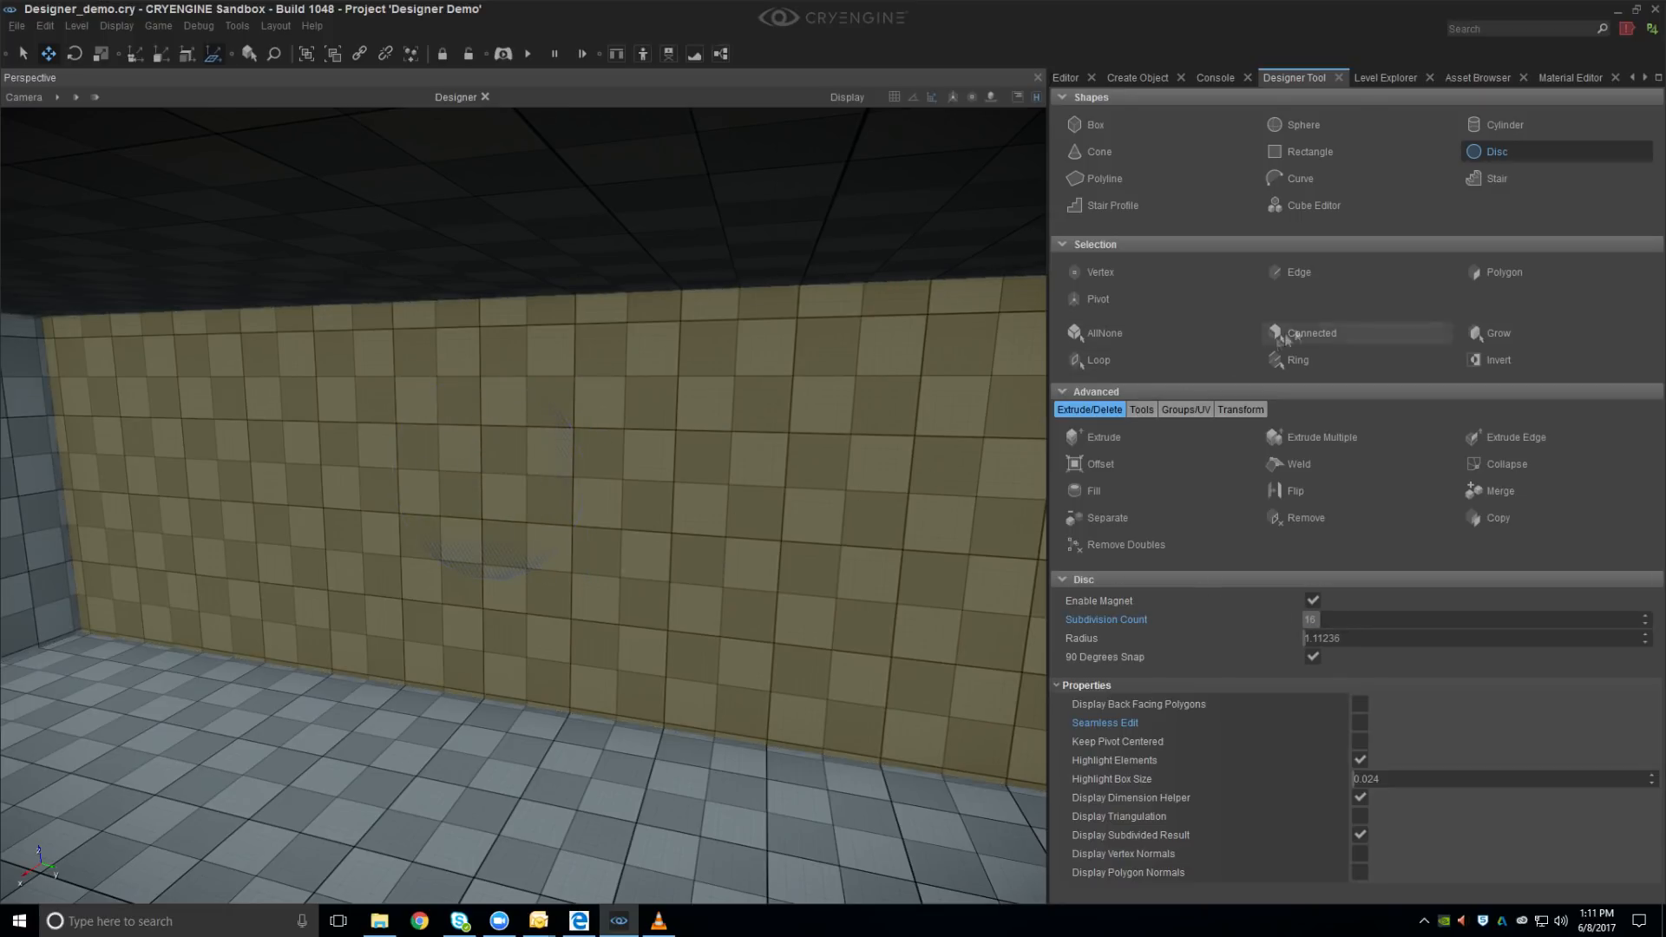
Extrude the disc on the room's side wall and finish editing the shape
click(1132, 444)
drag(495, 472, 553, 460)
key(a)
right_drag(553, 461, 602, 474)
key(d)
drag(523, 490, 552, 415)
key(a)
key(s)
right_drag(762, 550, 705, 587)
key(Escape)
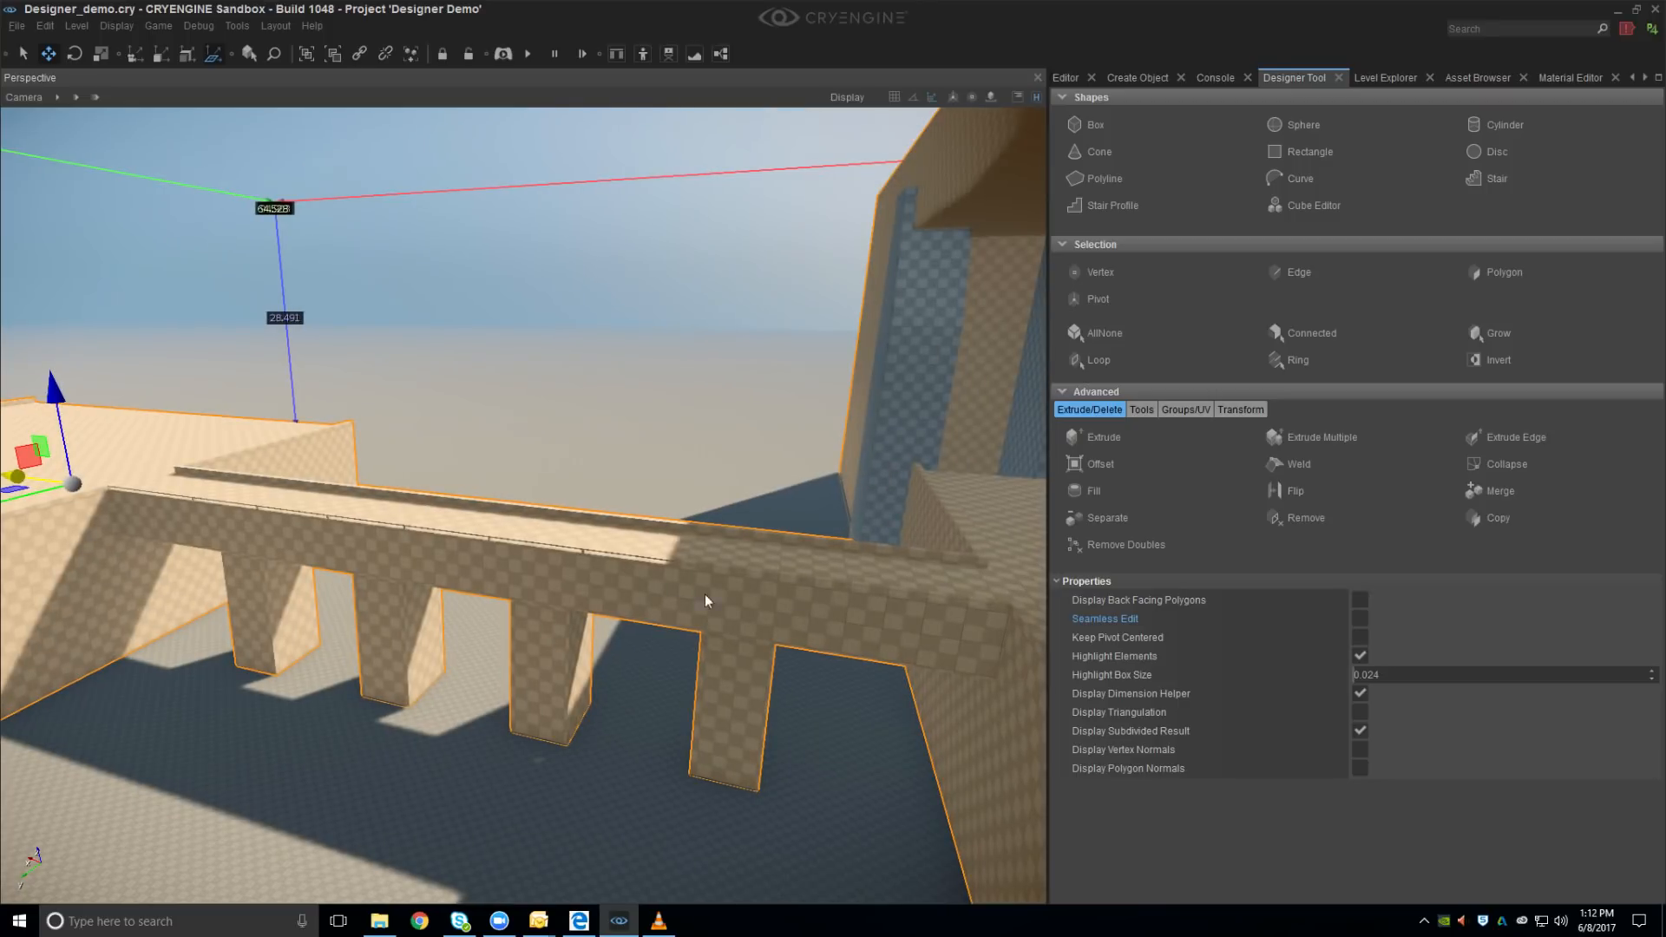
Assign the default_mulimaterial material to the whole bridged building object
click(707, 581)
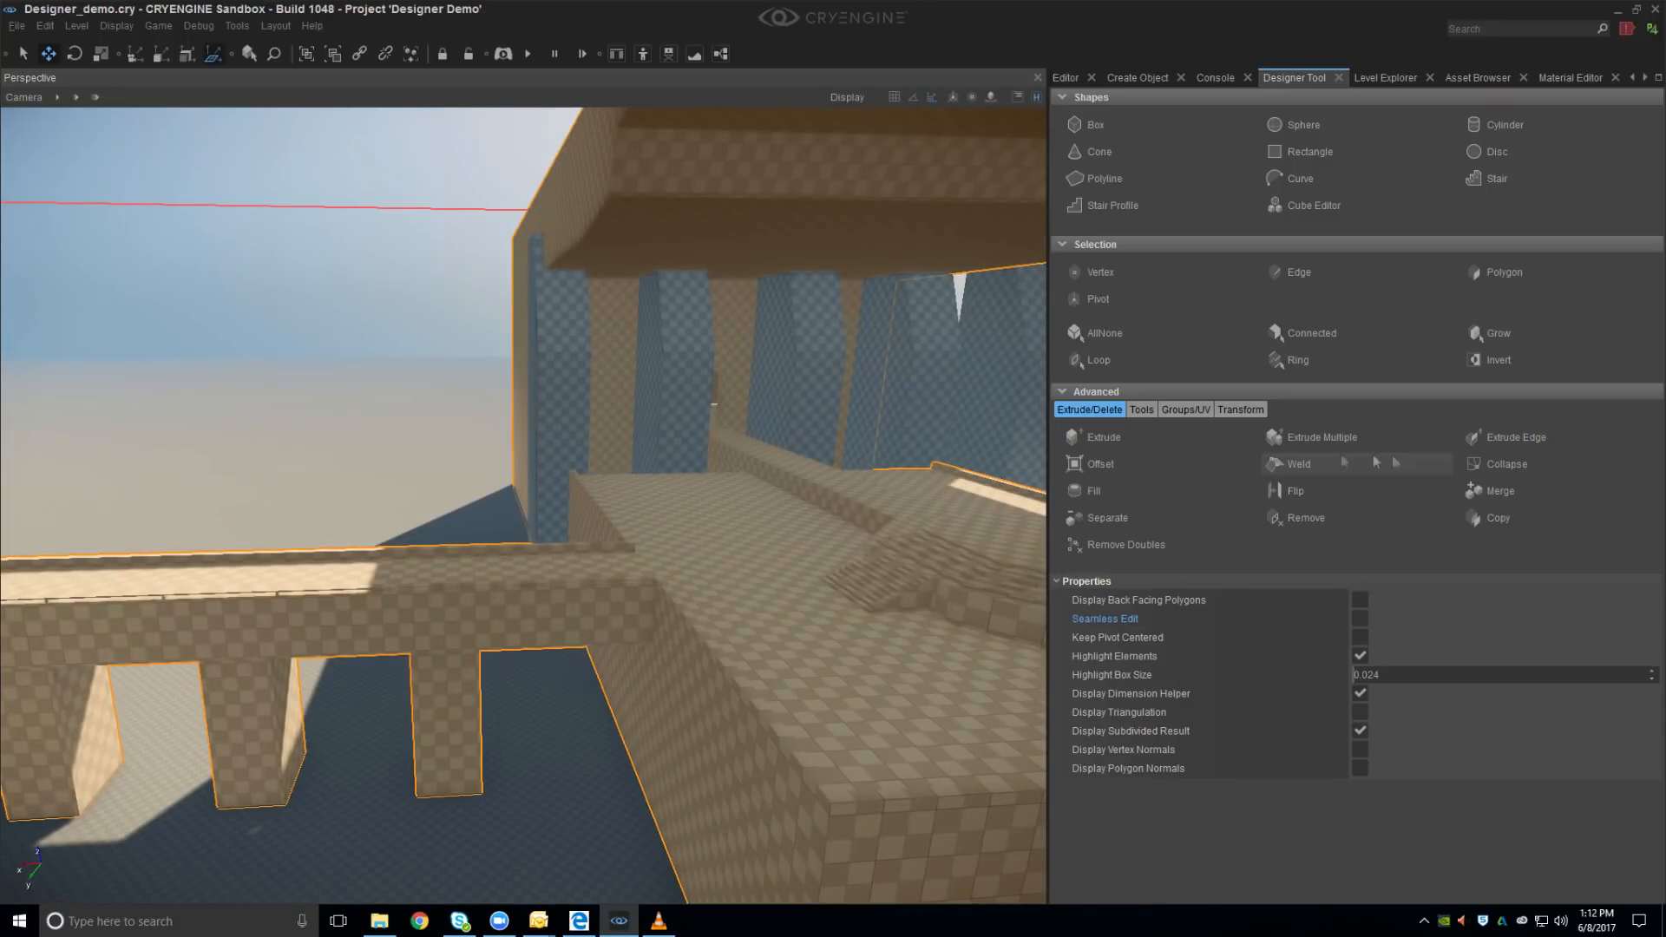
click(1503, 271)
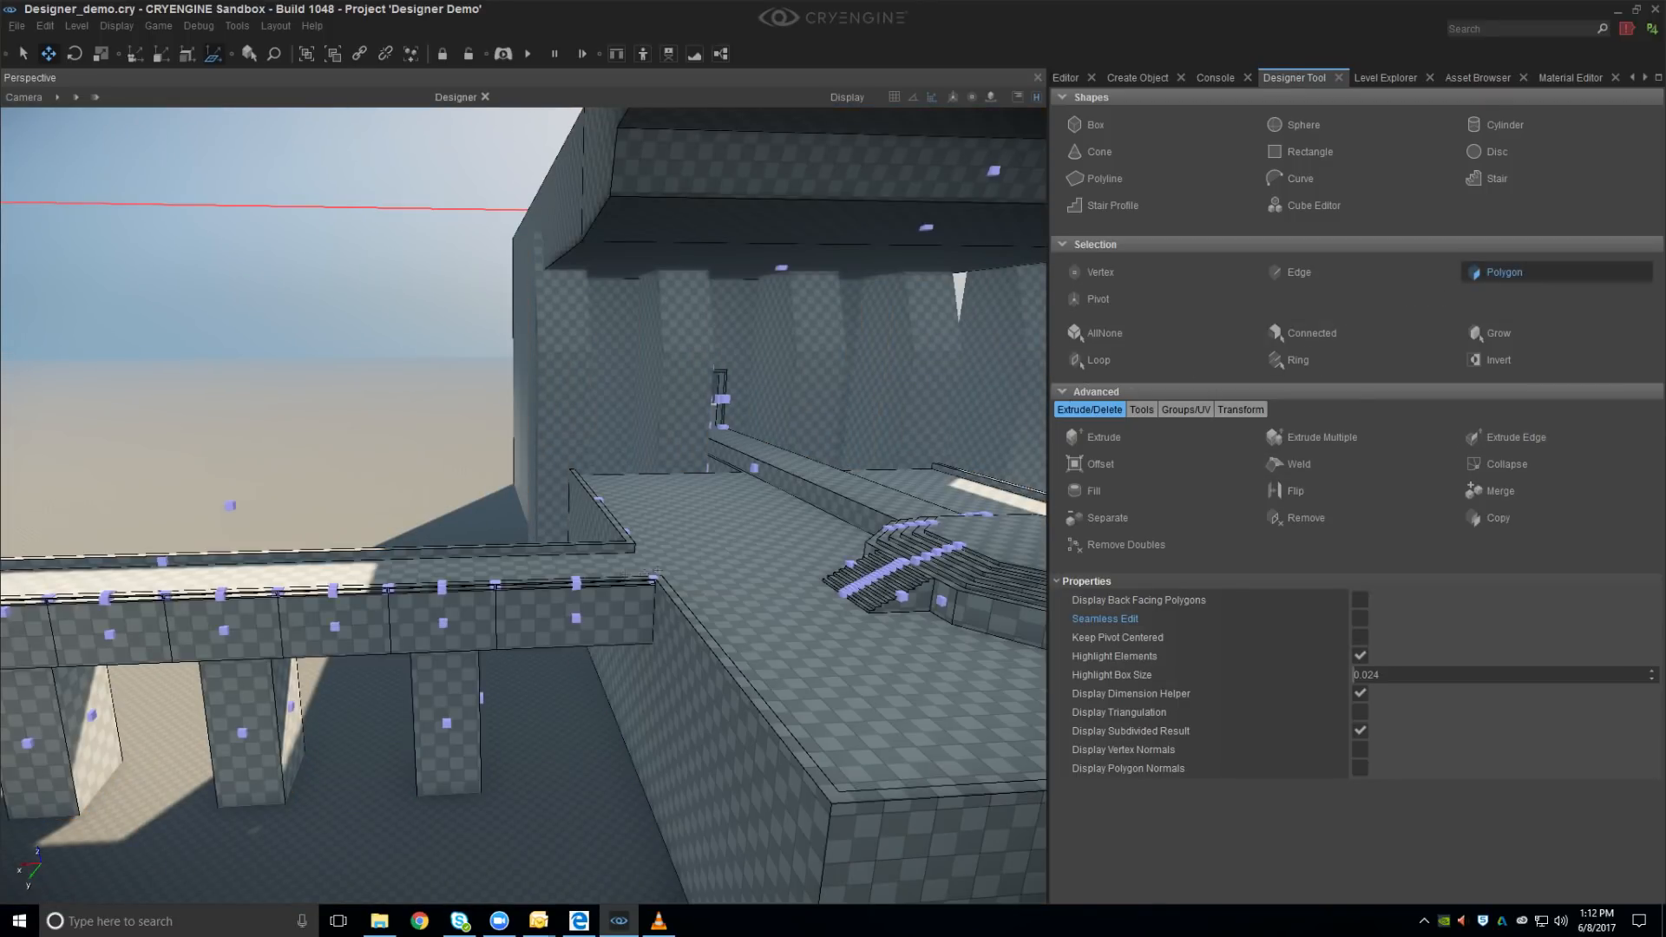
right_drag(762, 330, 833, 334)
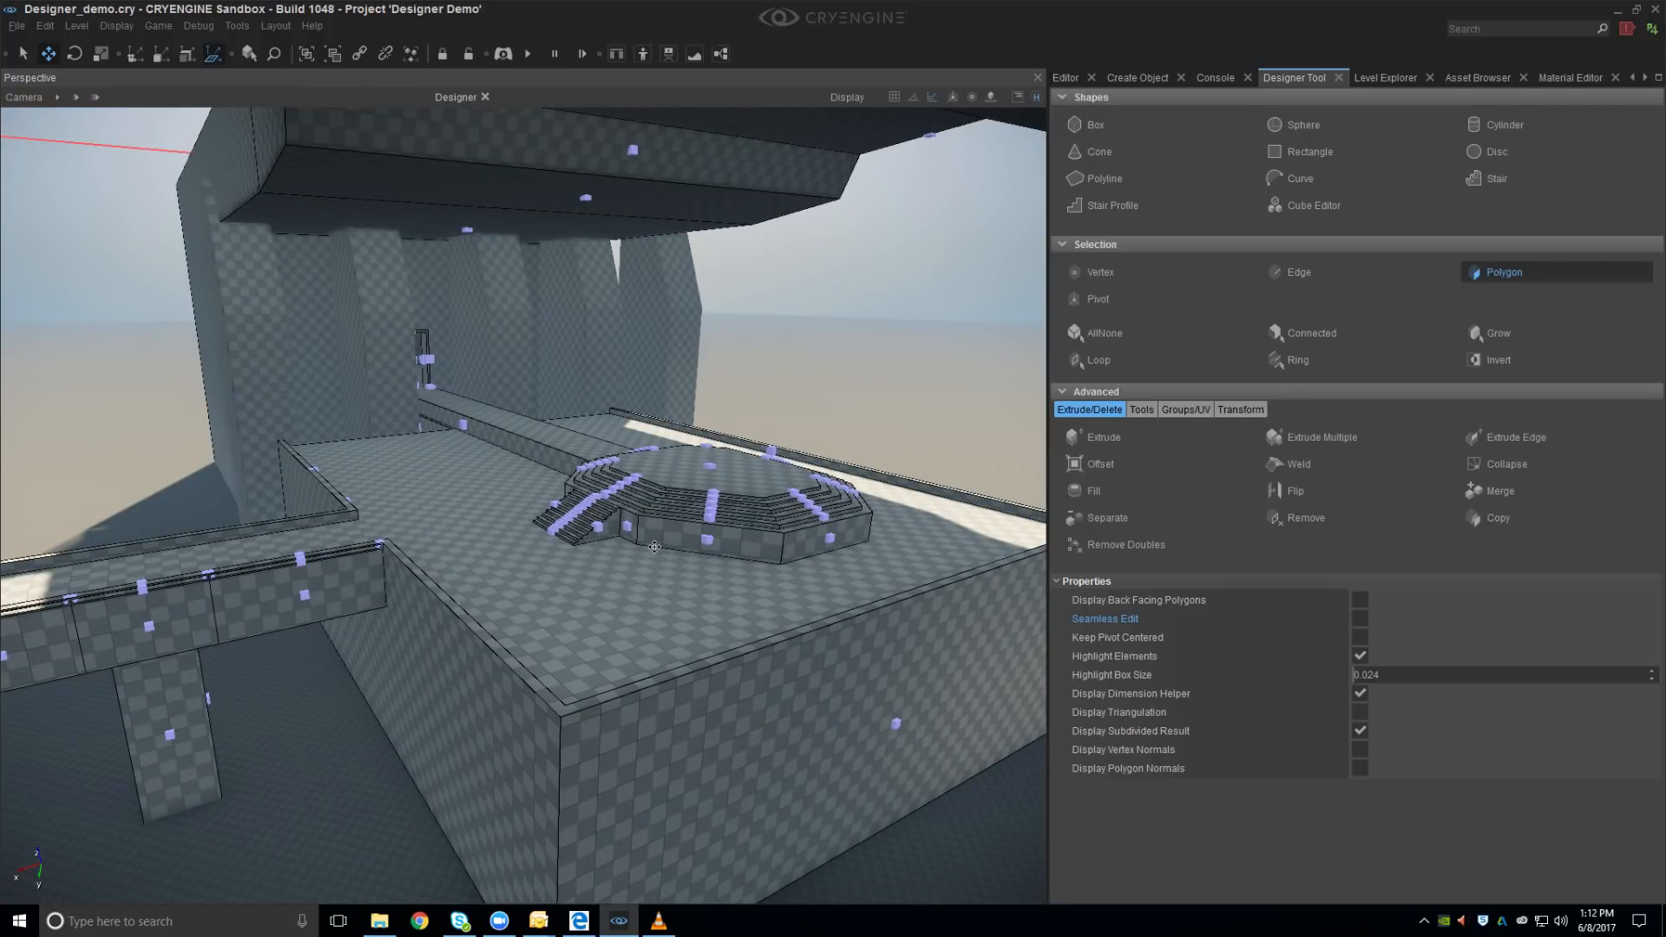
mouse_move(683, 534)
right_down()
mouse_move(416, 531)
mouse_move(685, 538)
right_up()
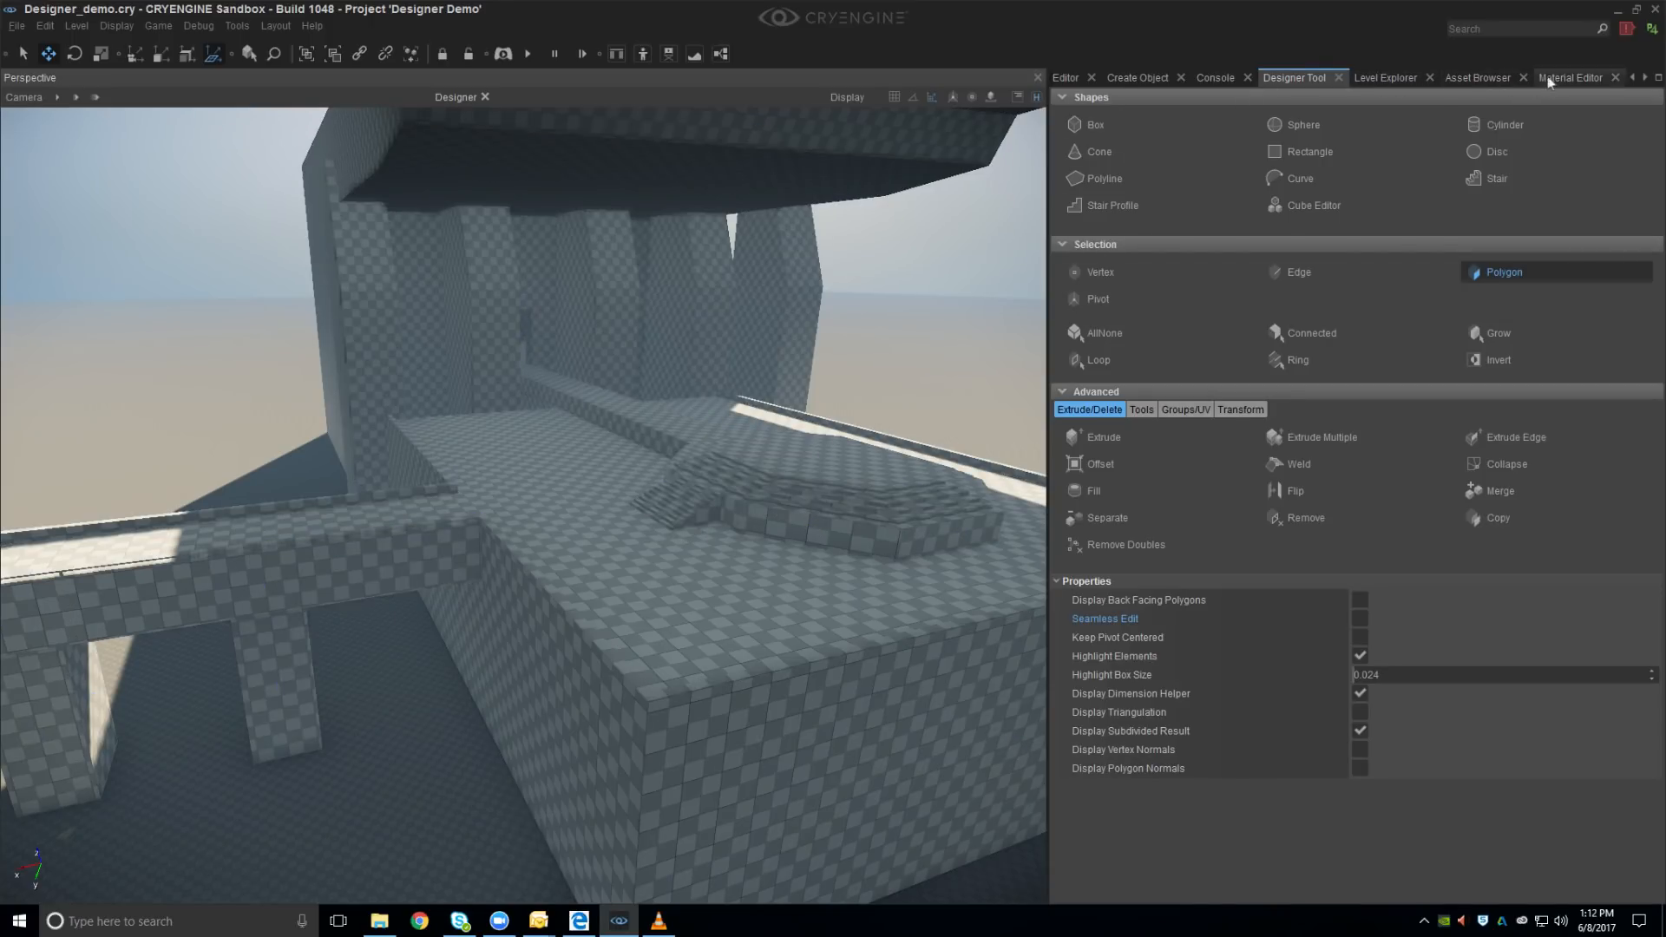
click(1570, 77)
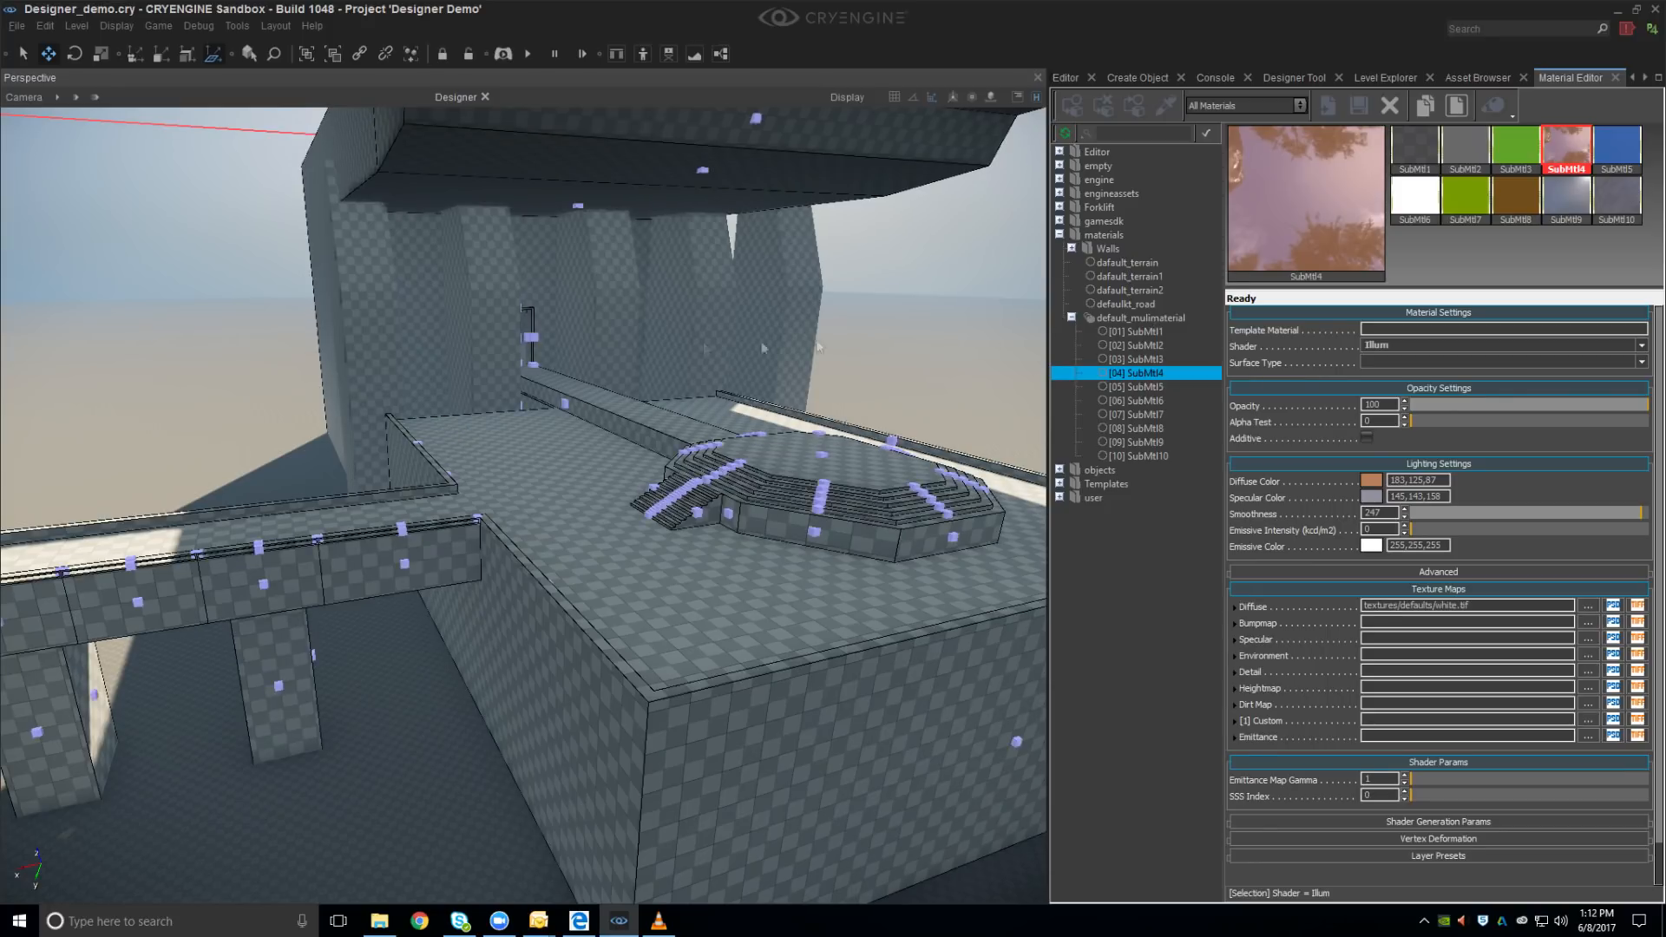
right_drag(655, 465, 657, 466)
key(w)
click(1141, 317)
key(Escape)
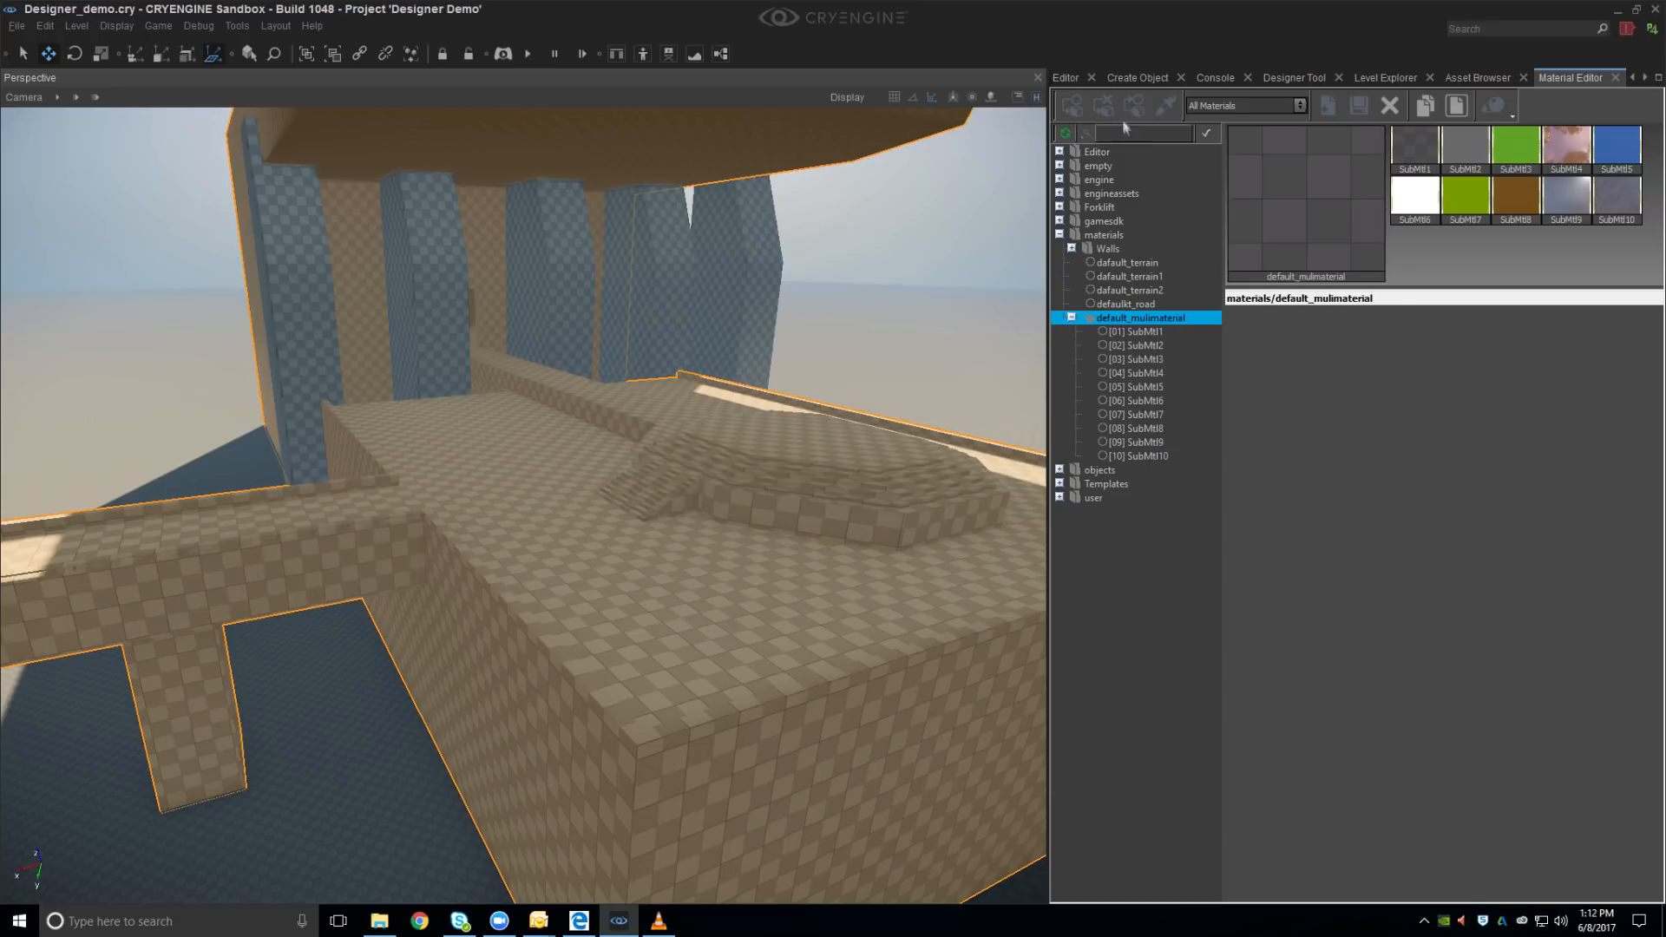
click(1074, 105)
right_drag(590, 512, 572, 519)
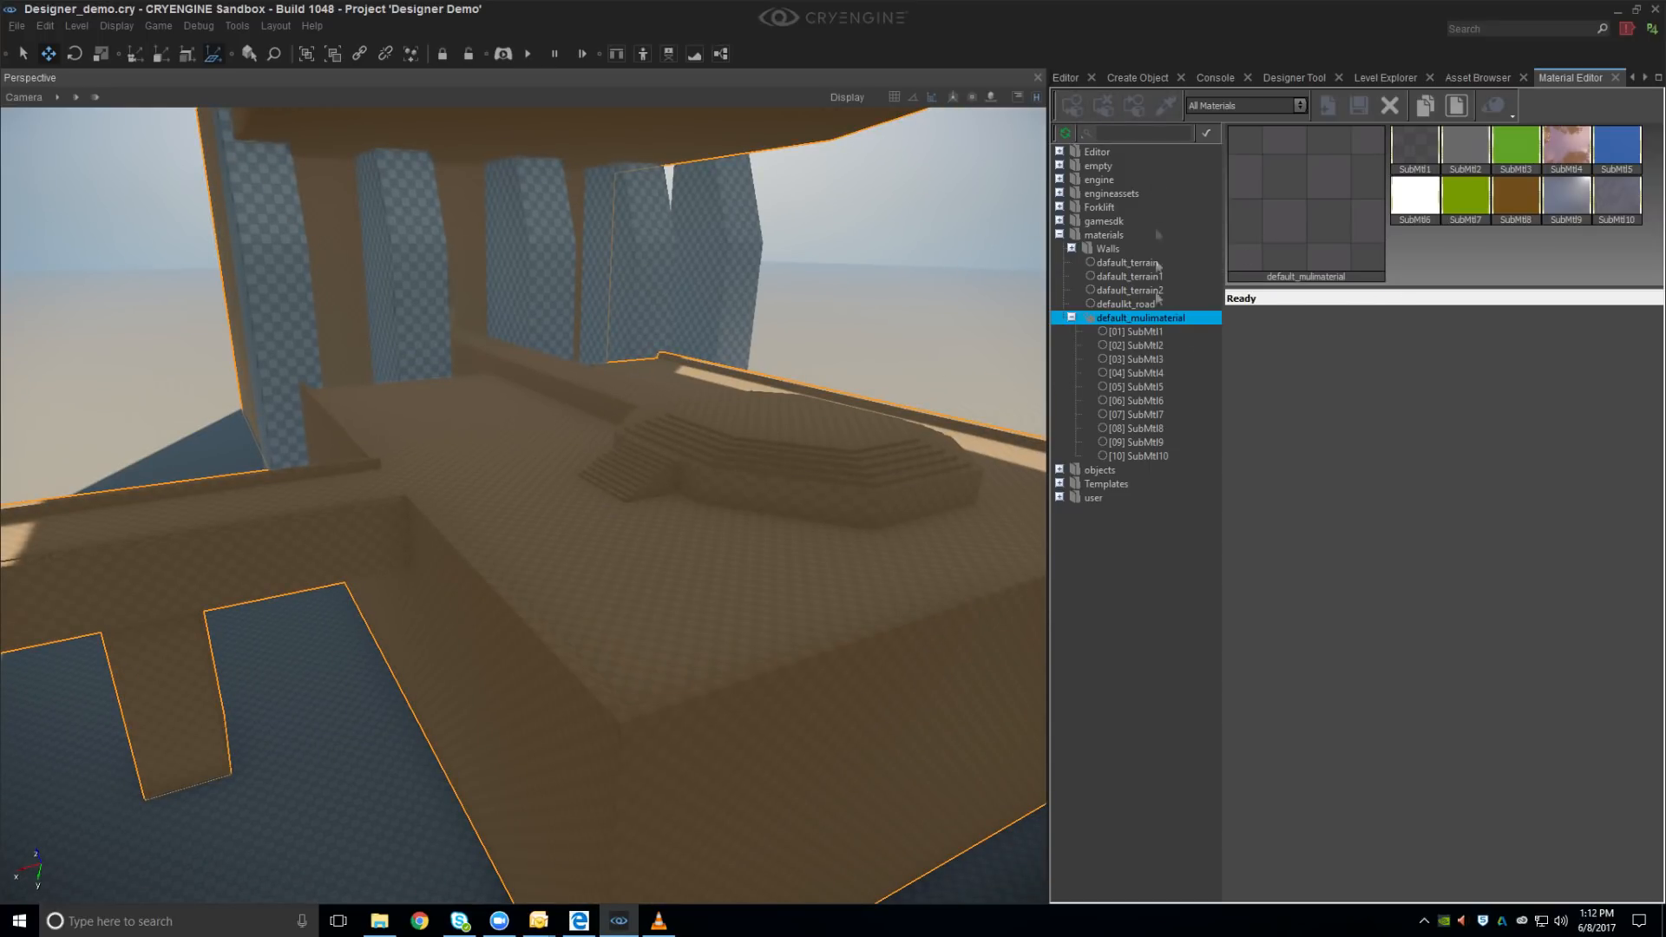
Select all riser faces of the straight staircase leading up to the octagonal platform and assign them the white SubMtl6 material
click(1297, 79)
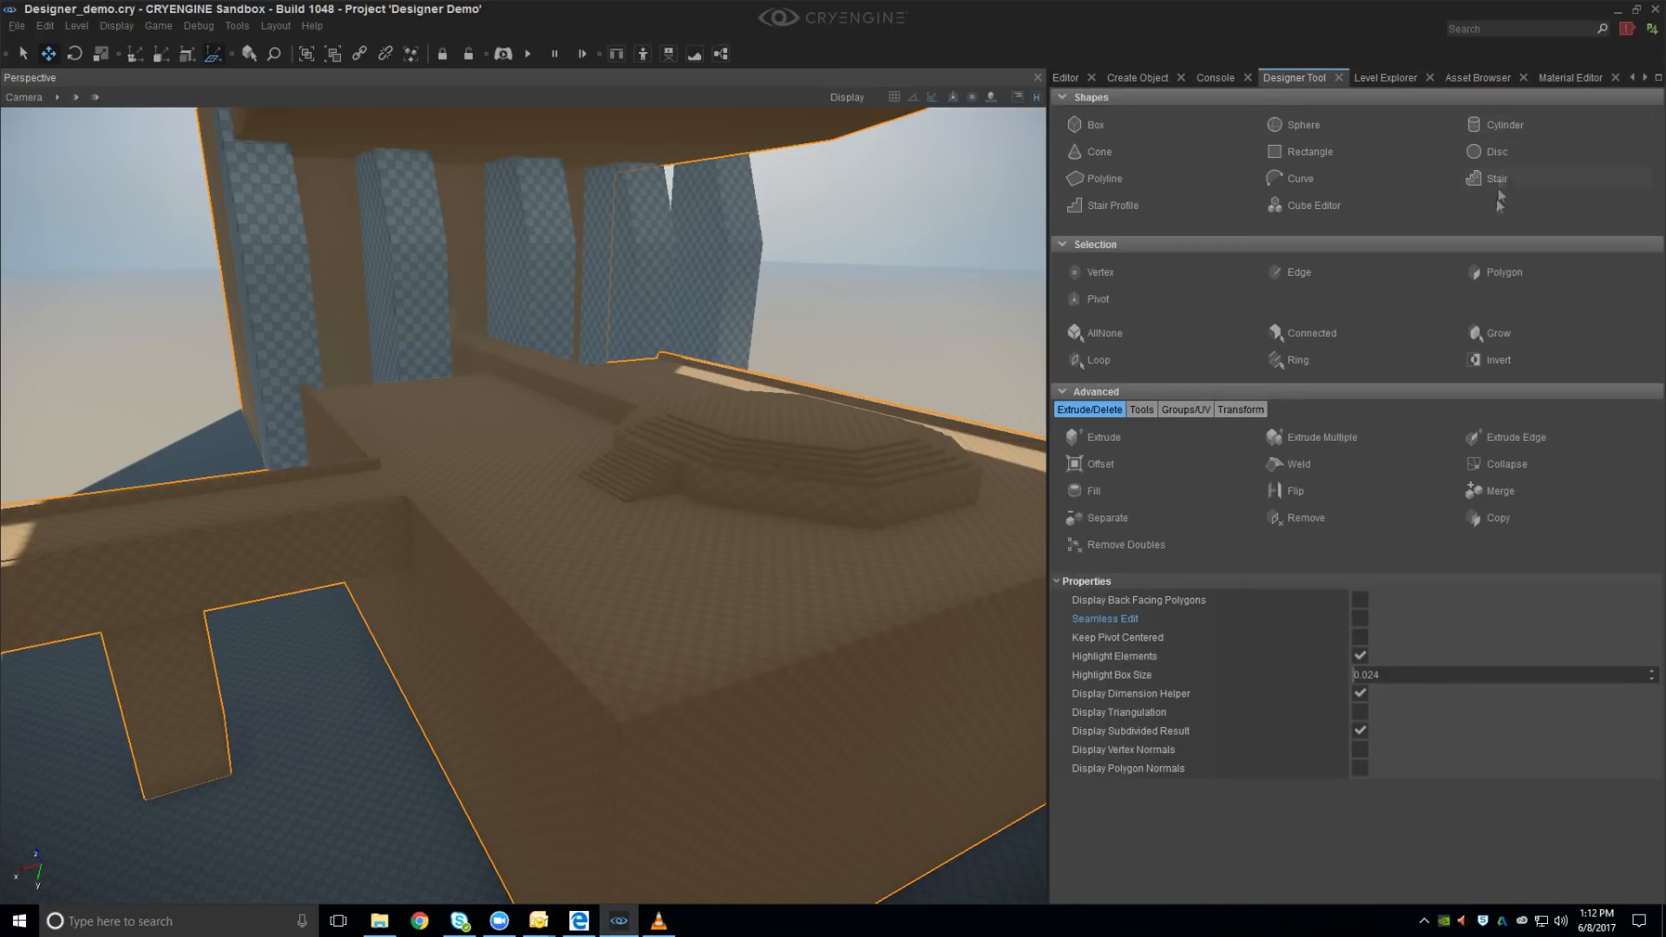
click(1496, 271)
right_drag(531, 420, 659, 375)
key(w)
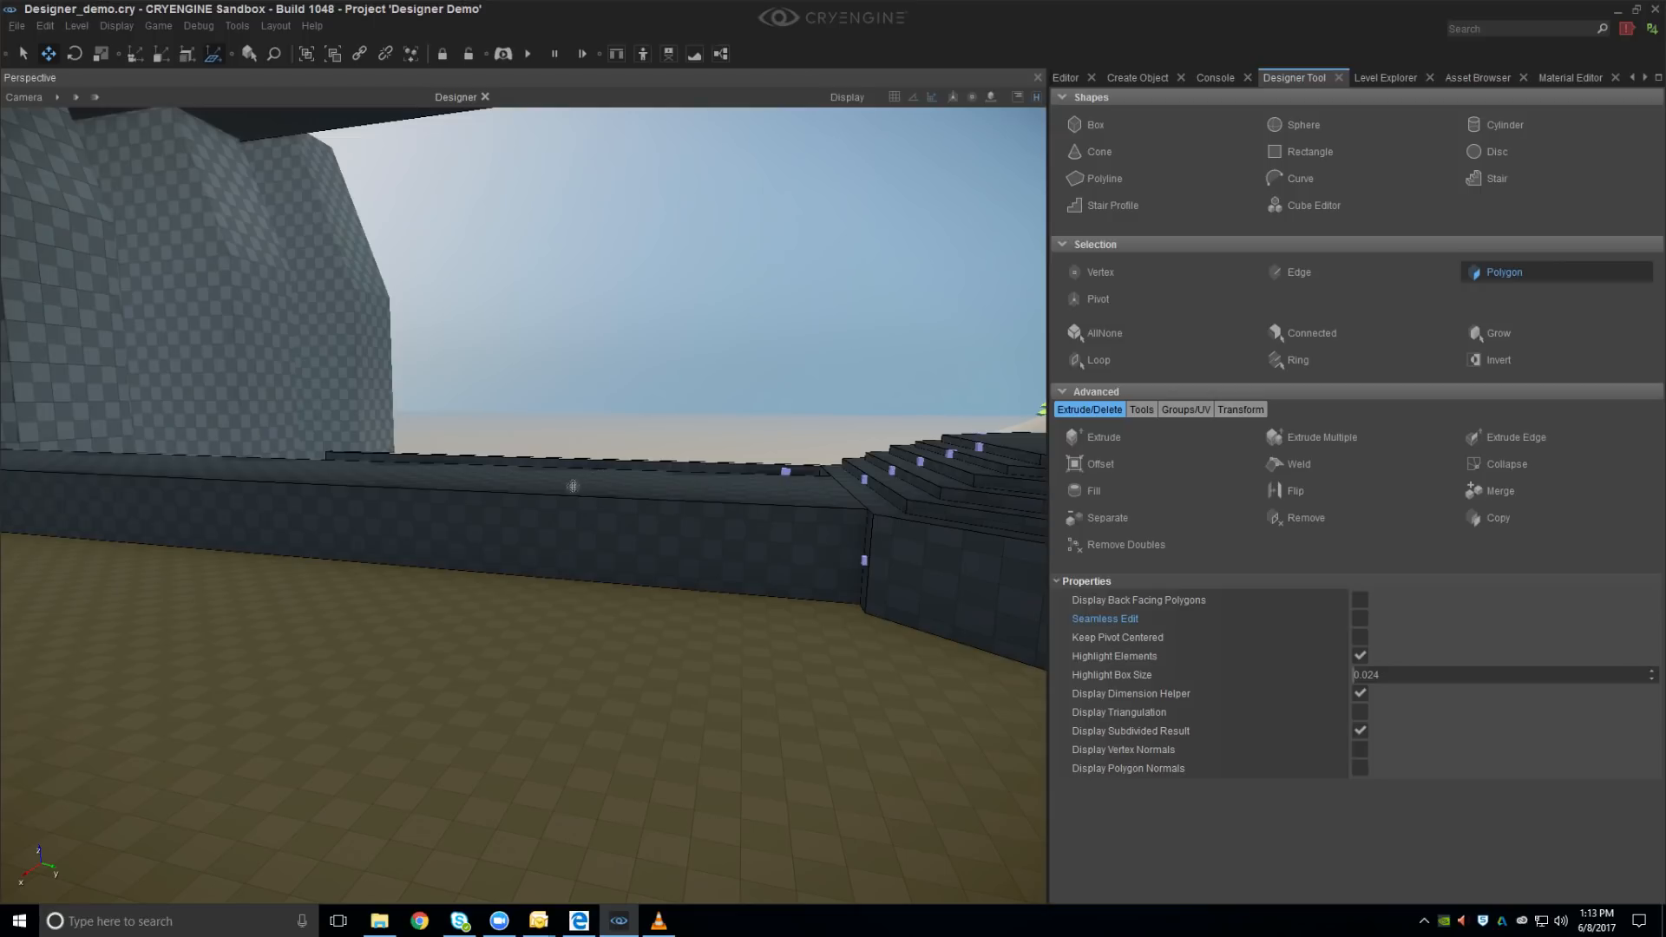
click(561, 521)
right_drag(722, 509, 745, 533)
right_drag(853, 565, 853, 569)
key(d)
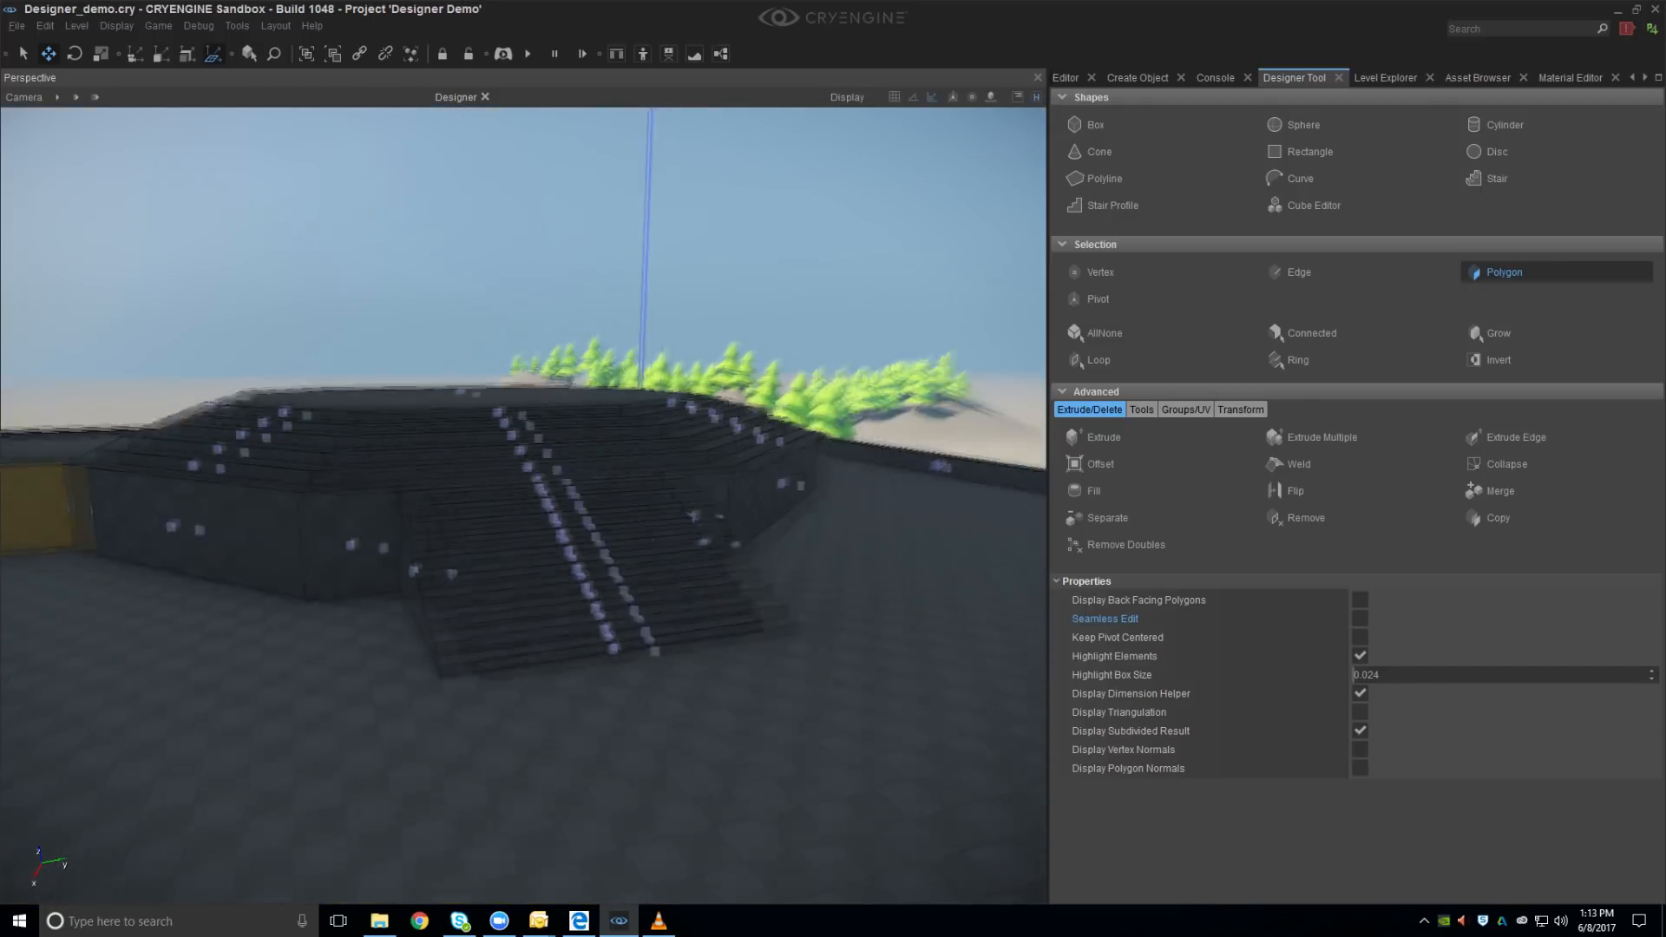
click(613, 643)
ctrl+click(585, 627)
ctrl+click(554, 607)
ctrl+click(547, 590)
ctrl+click(540, 570)
ctrl+click(534, 550)
ctrl+click(531, 529)
ctrl+click(529, 514)
ctrl+click(527, 501)
ctrl+click(525, 489)
ctrl+click(523, 480)
click(1556, 79)
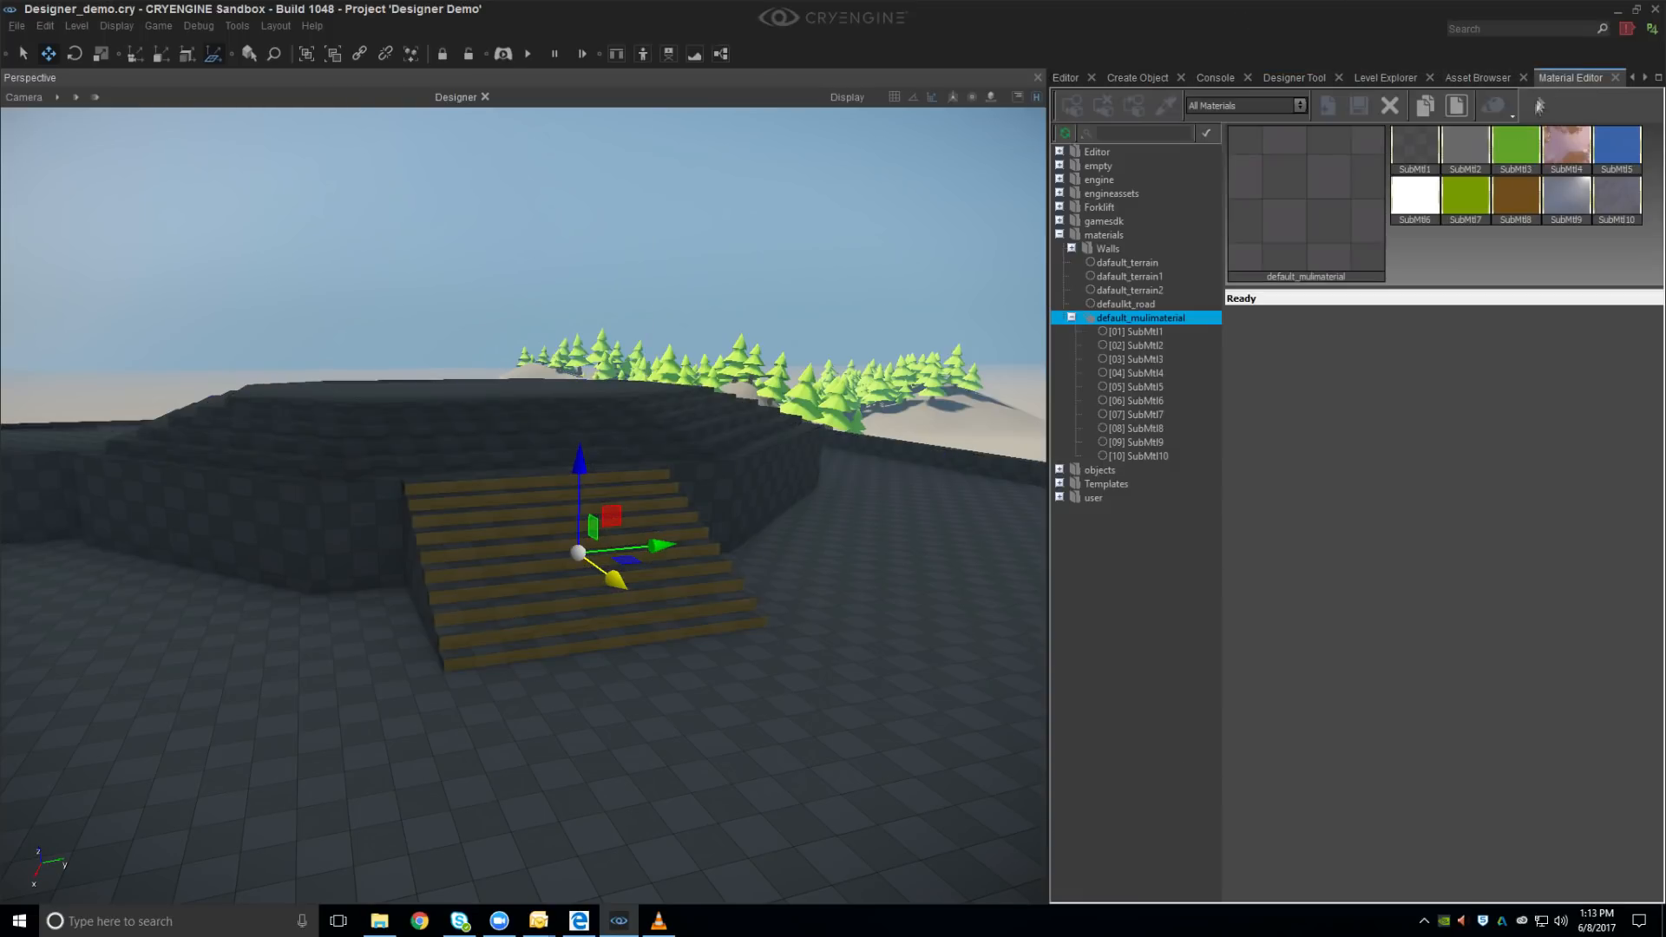
click(1413, 205)
click(1082, 113)
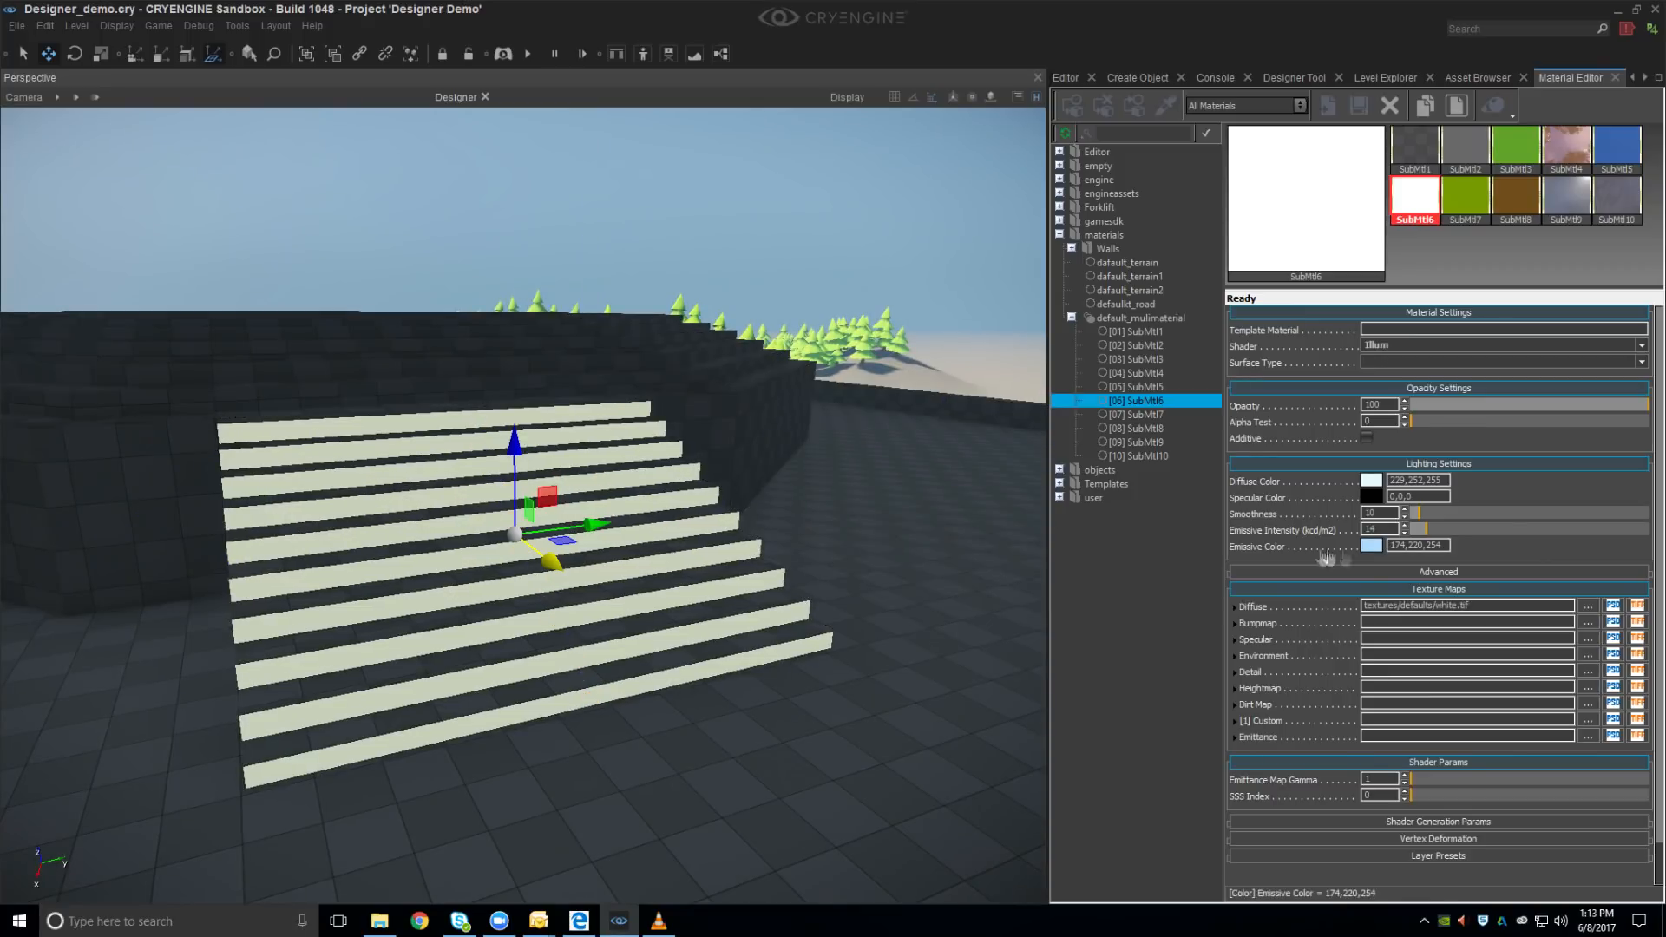
Set SubMtl6's emissive intensity to 30 and its emissive color to 99,187,253
mouse_move(1423, 532)
mouse_down()
mouse_move(1493, 533)
mouse_move(1444, 533)
mouse_up()
click(1371, 545)
drag(851, 401, 851, 411)
click(947, 365)
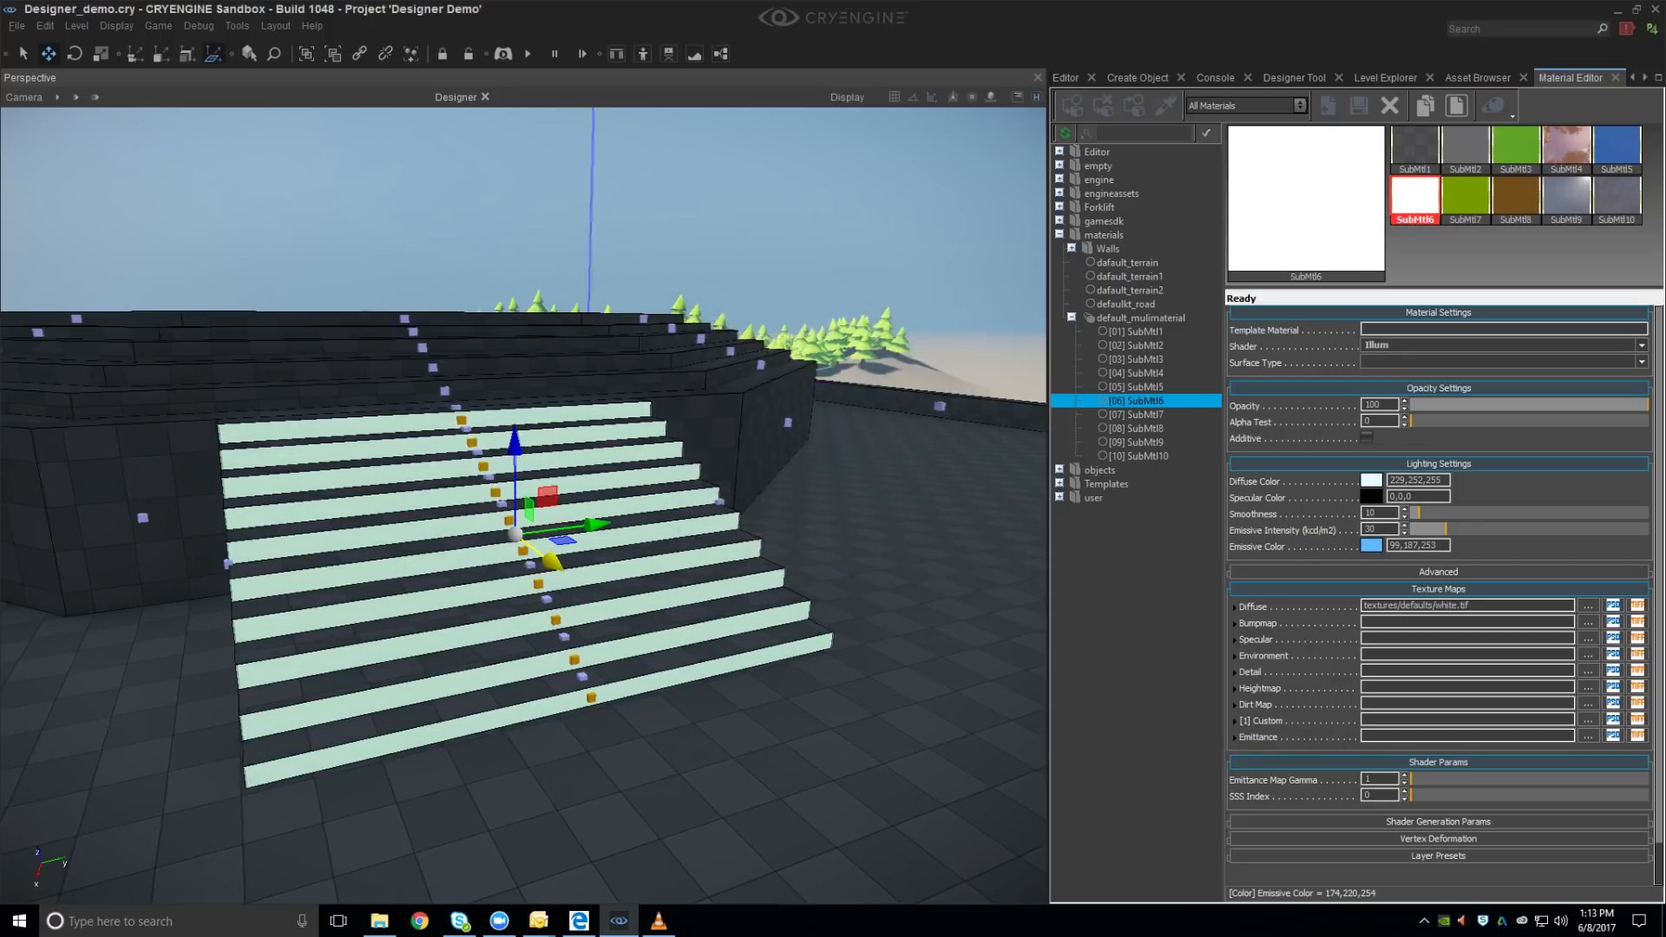
Select the riser face loops of the octagonal platform's five upper steps and assign them SubMtl6
click(620, 504)
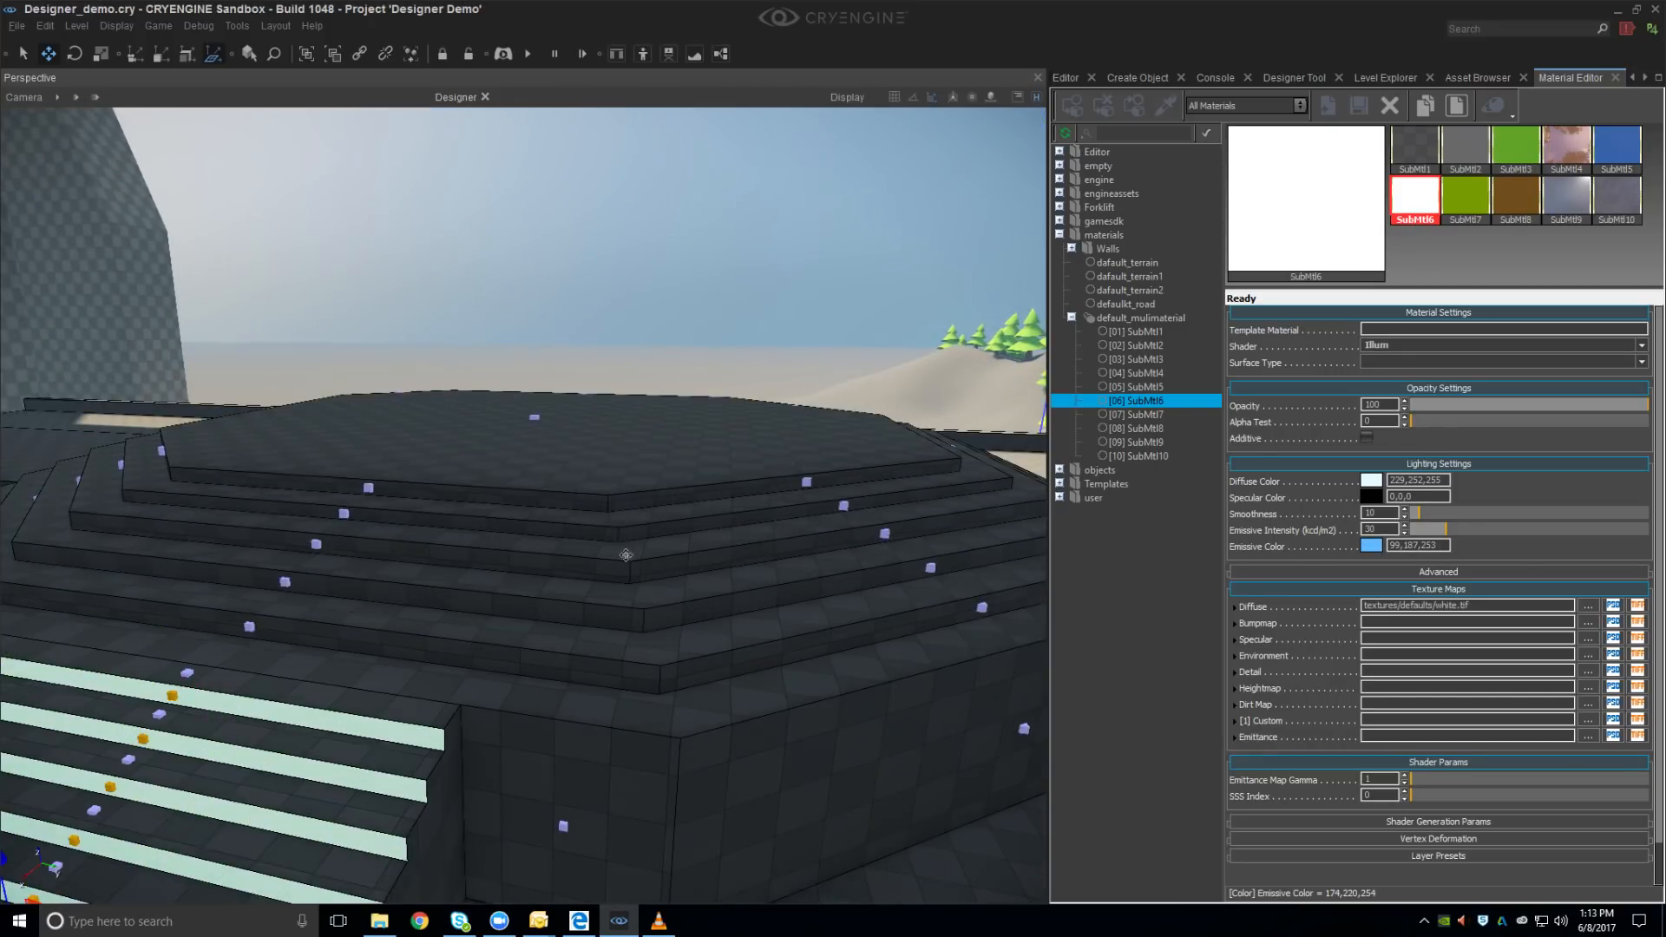
ctrl+click(605, 503)
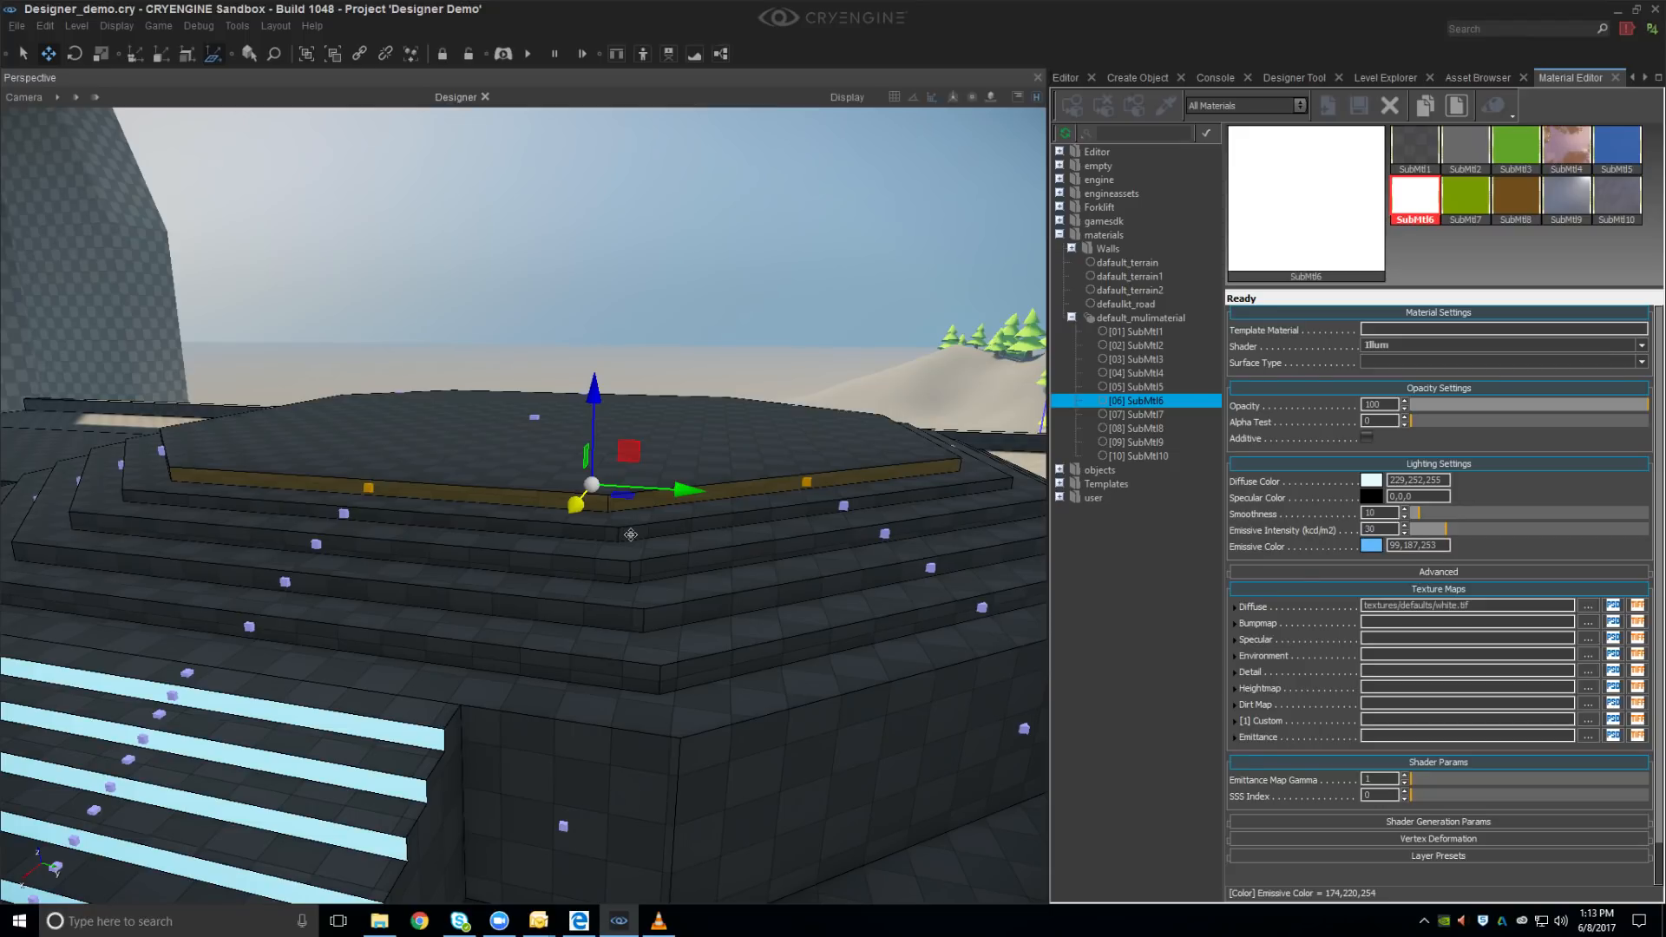
click(1283, 79)
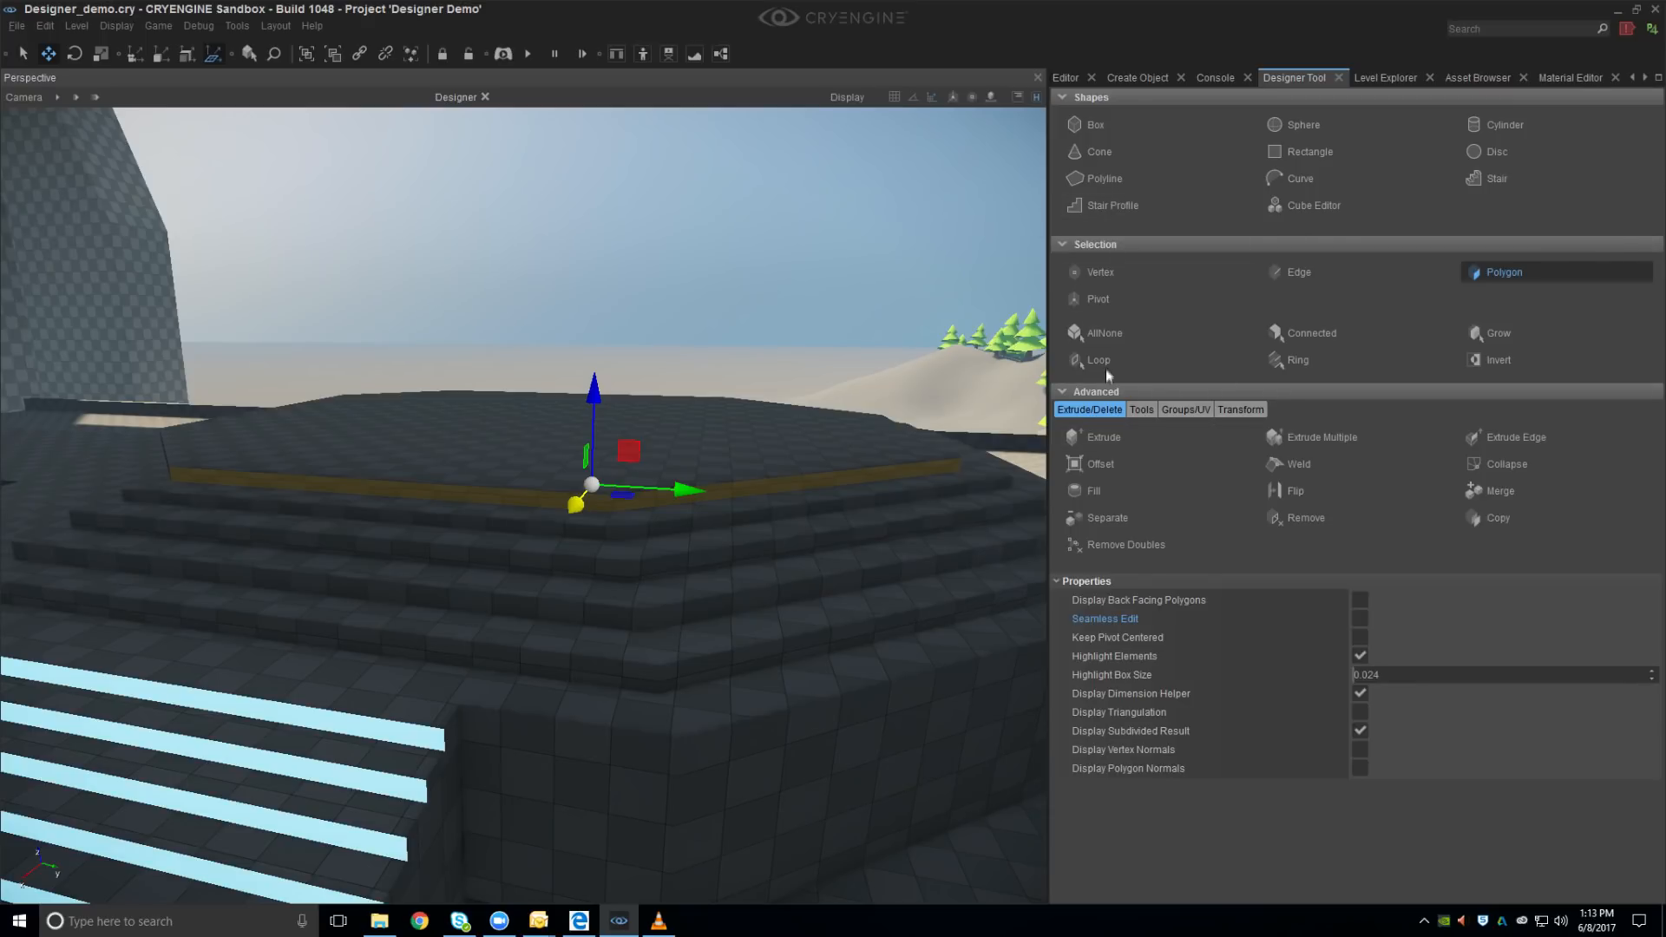
ctrl+click(602, 534)
ctrl+click(633, 530)
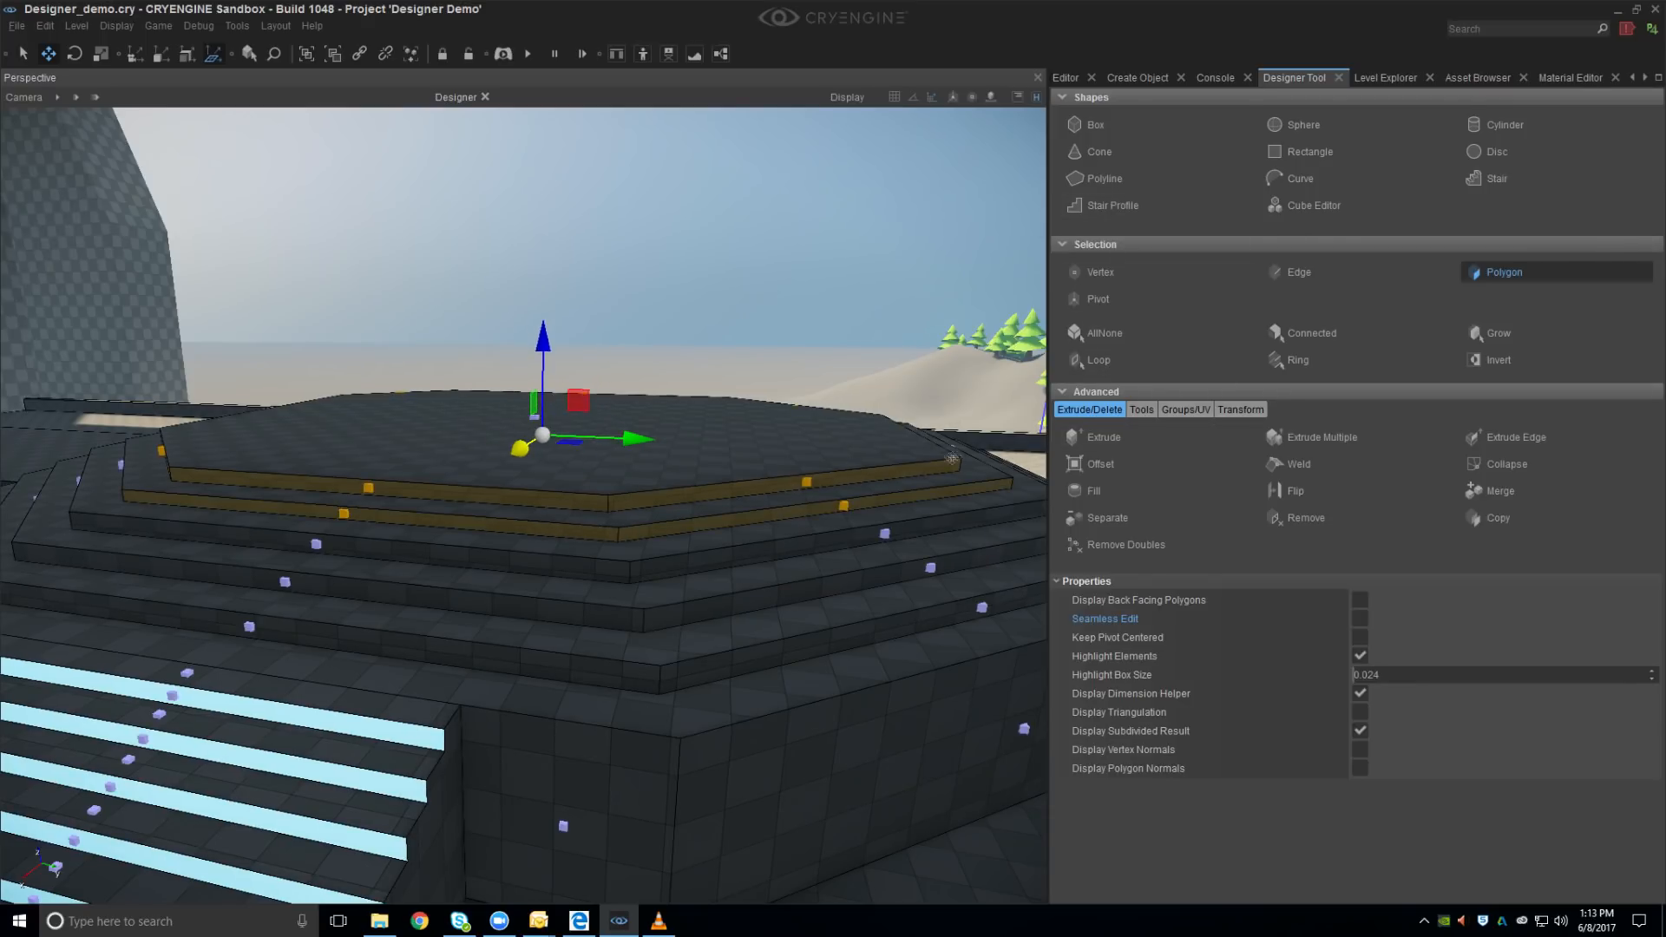
ctrl+click(604, 580)
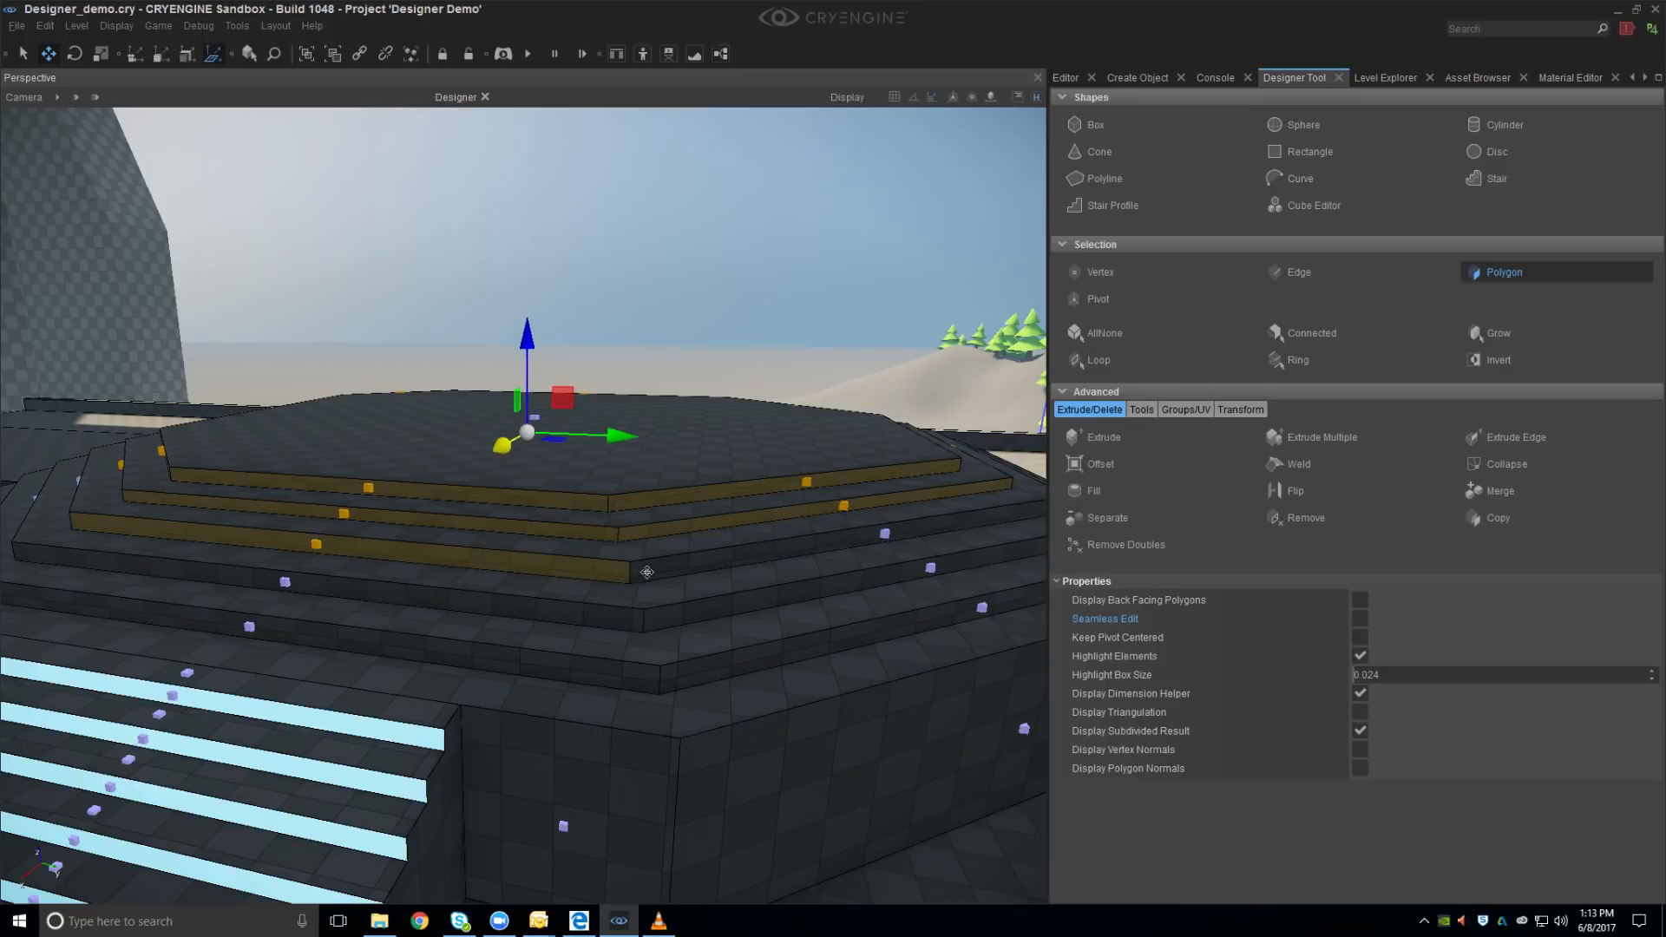
ctrl+click(647, 573)
ctrl+click(612, 626)
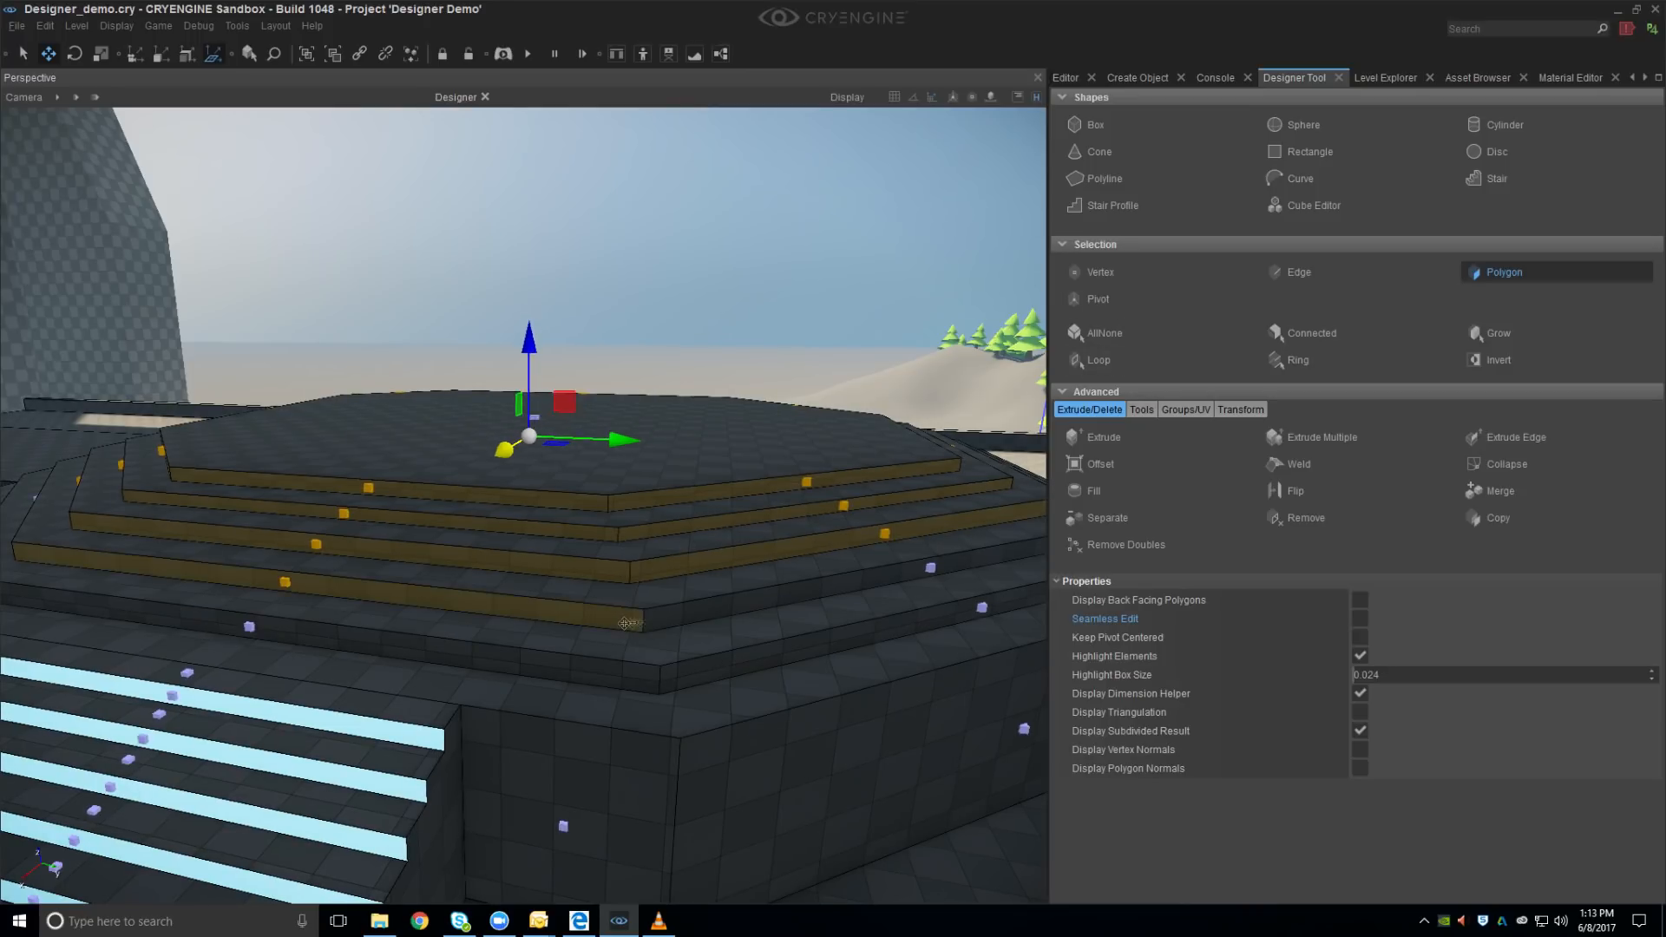
ctrl+click(651, 620)
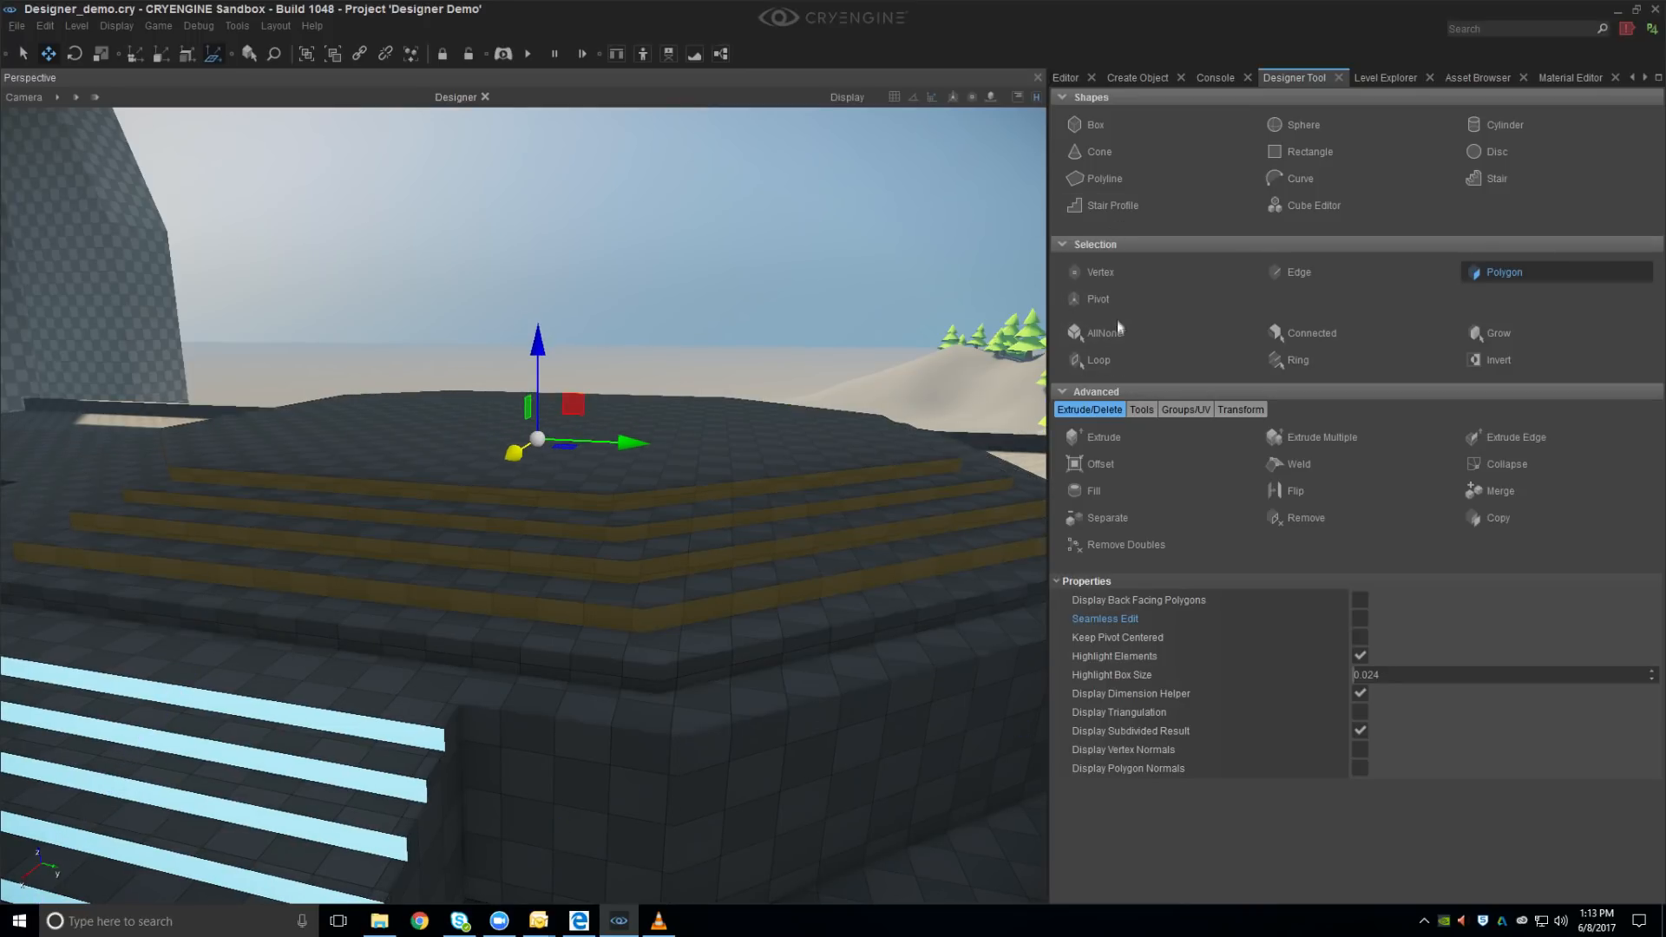
click(1111, 360)
ctrl+click(636, 674)
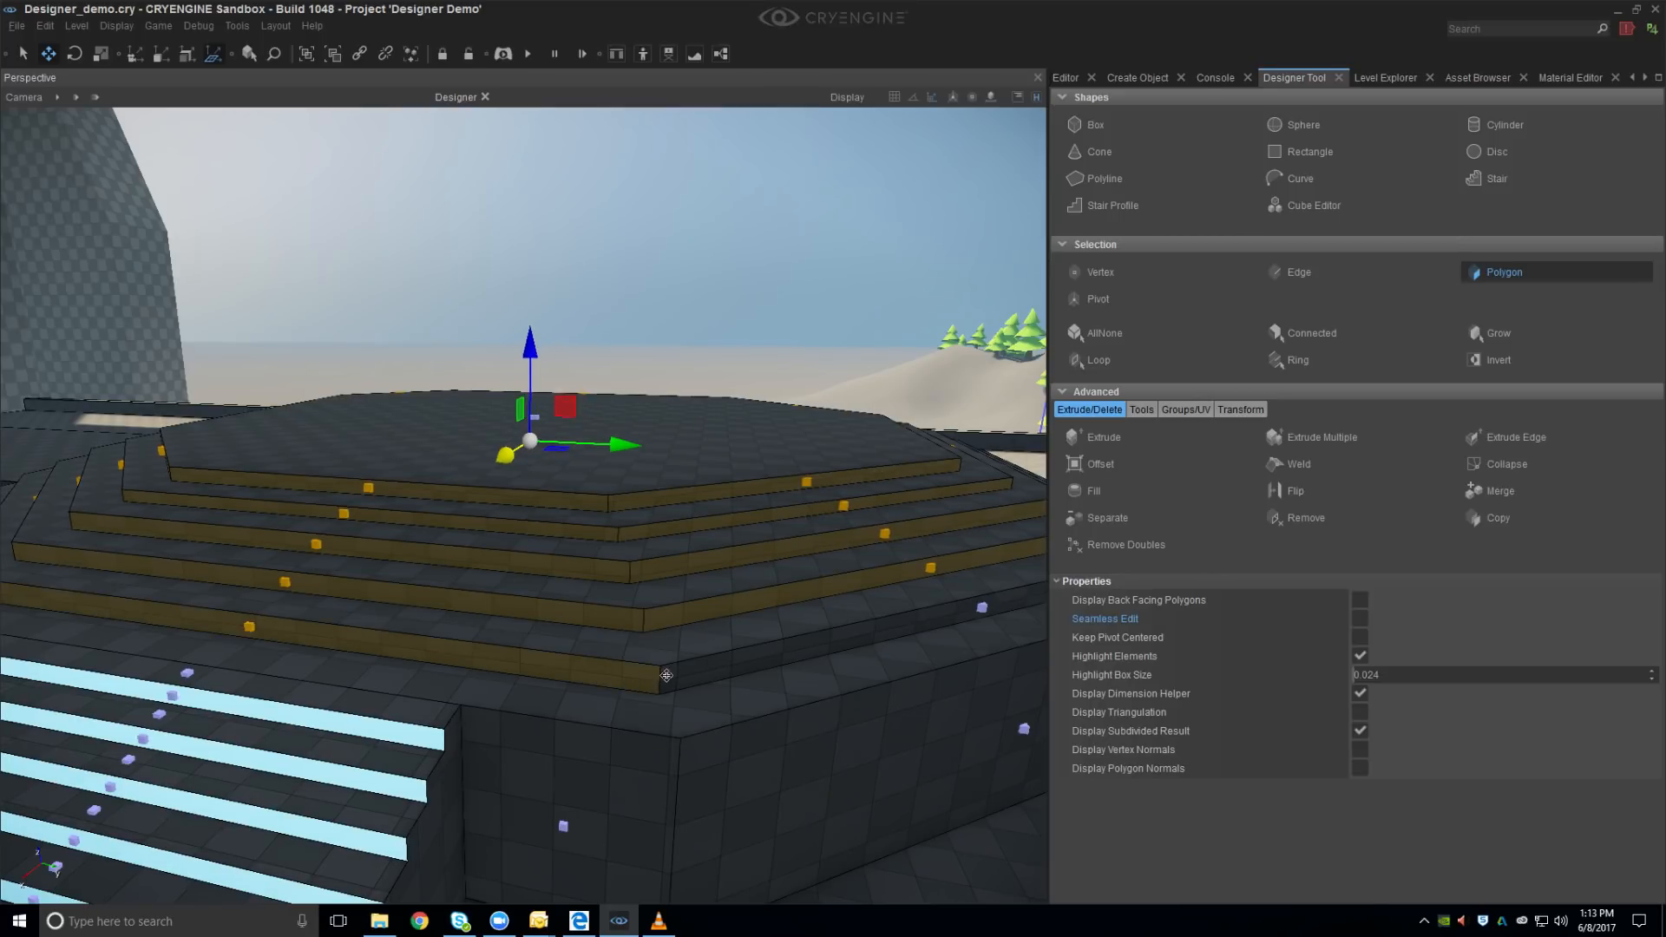
ctrl+click(666, 676)
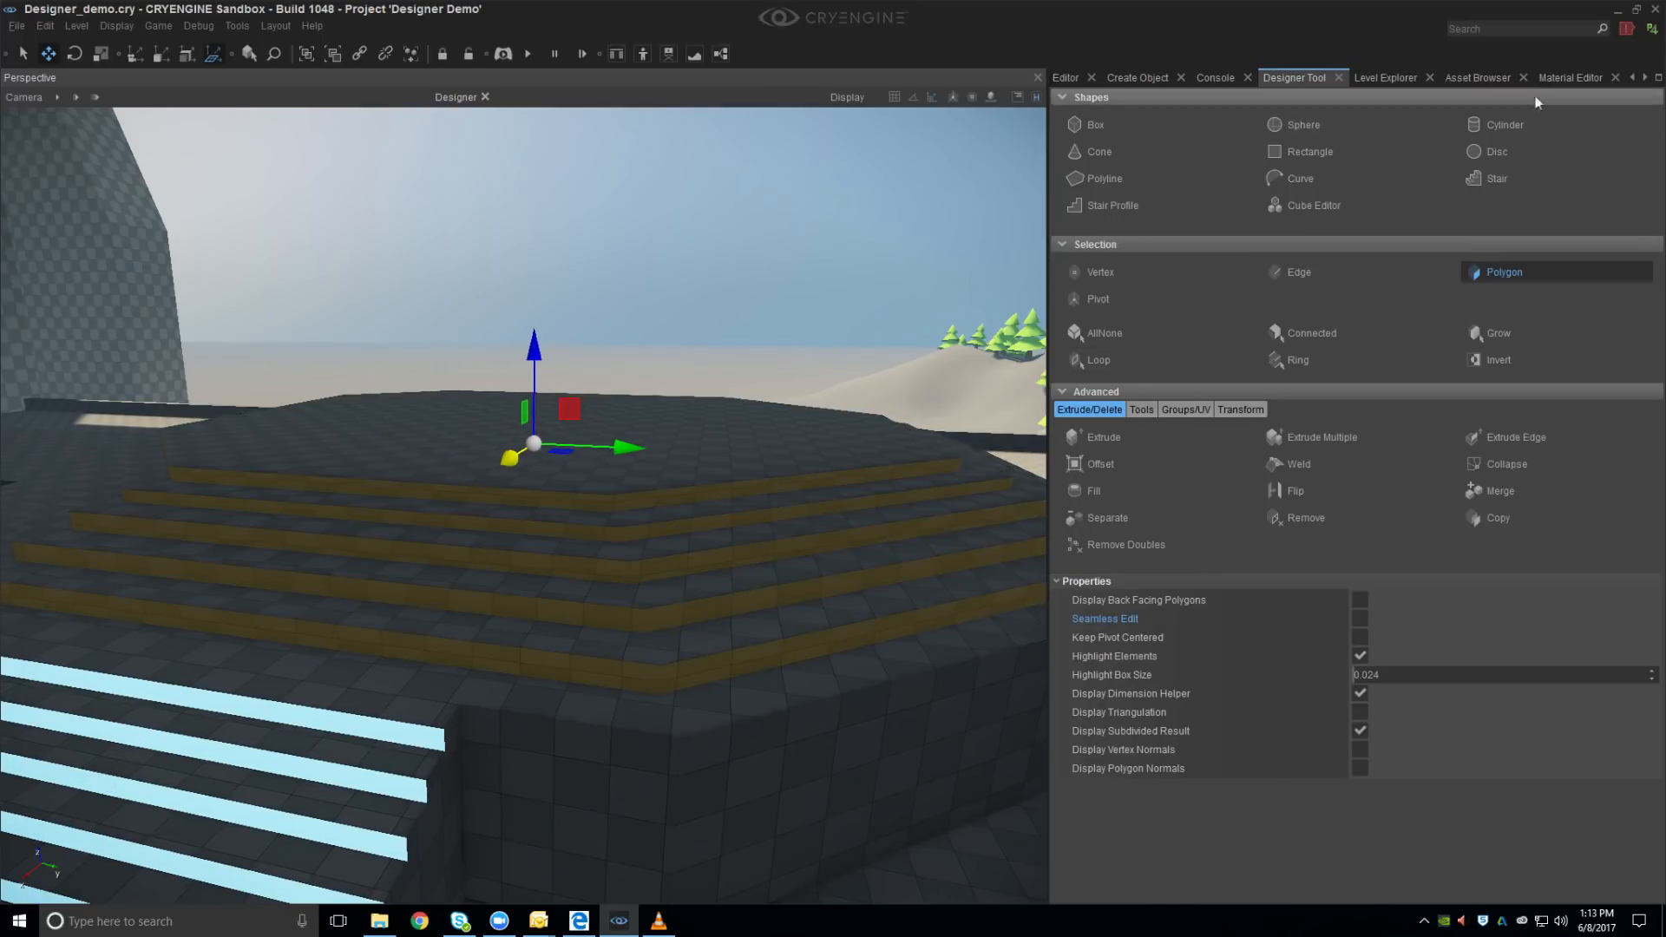
click(1560, 79)
click(1077, 107)
Invert the face selection to cover everything except the glowing risers and assign those faces the stone SubMtl10 material
mouse_move(287, 486)
right_down()
mouse_move(221, 496)
mouse_move(263, 502)
mouse_move(78, 495)
mouse_move(263, 499)
right_up()
right_drag(834, 387, 920, 406)
key(shift+space)
key(shift+space)
scroll(618, 623, up, 5)
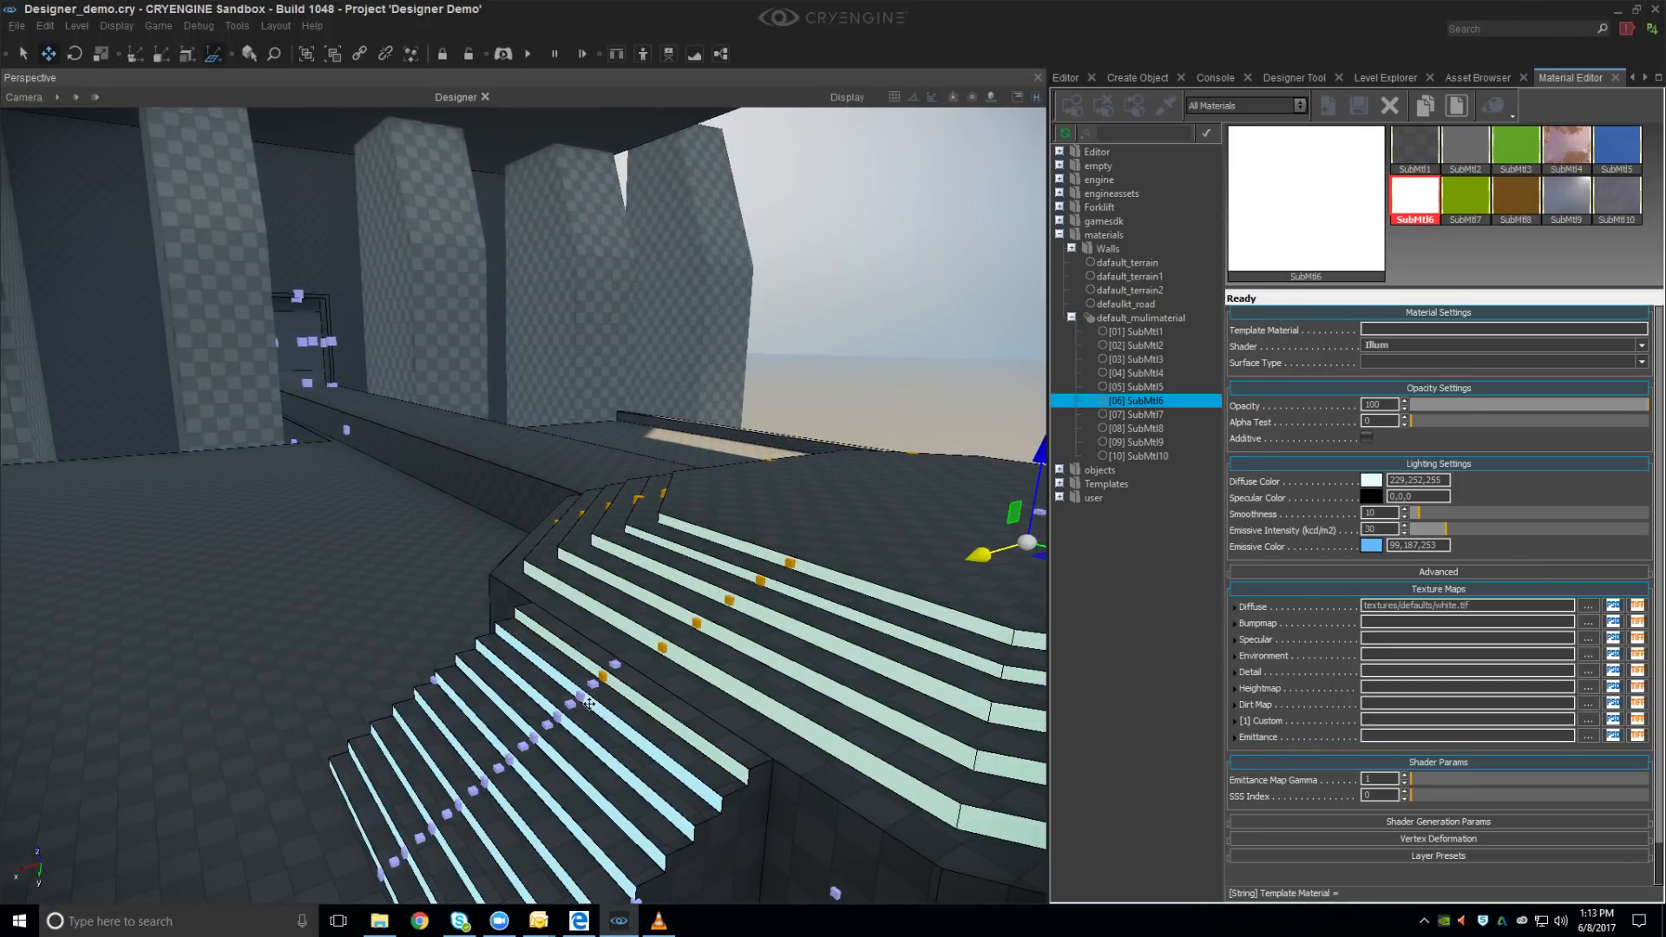
scroll(586, 701, down, 5)
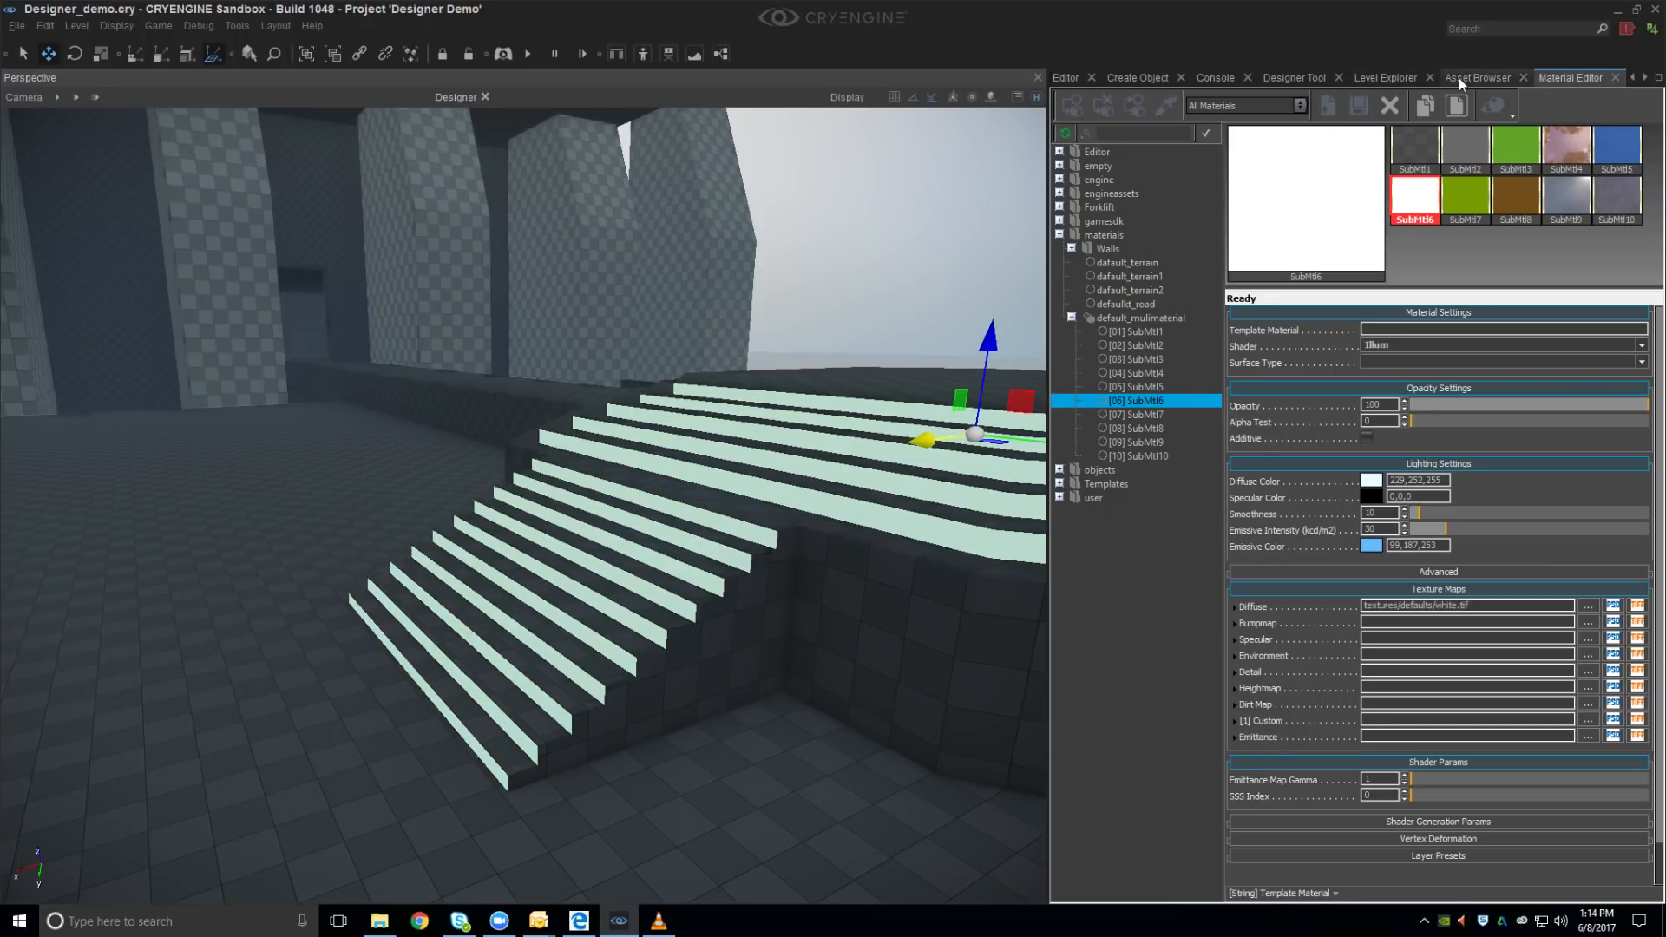
click(1302, 77)
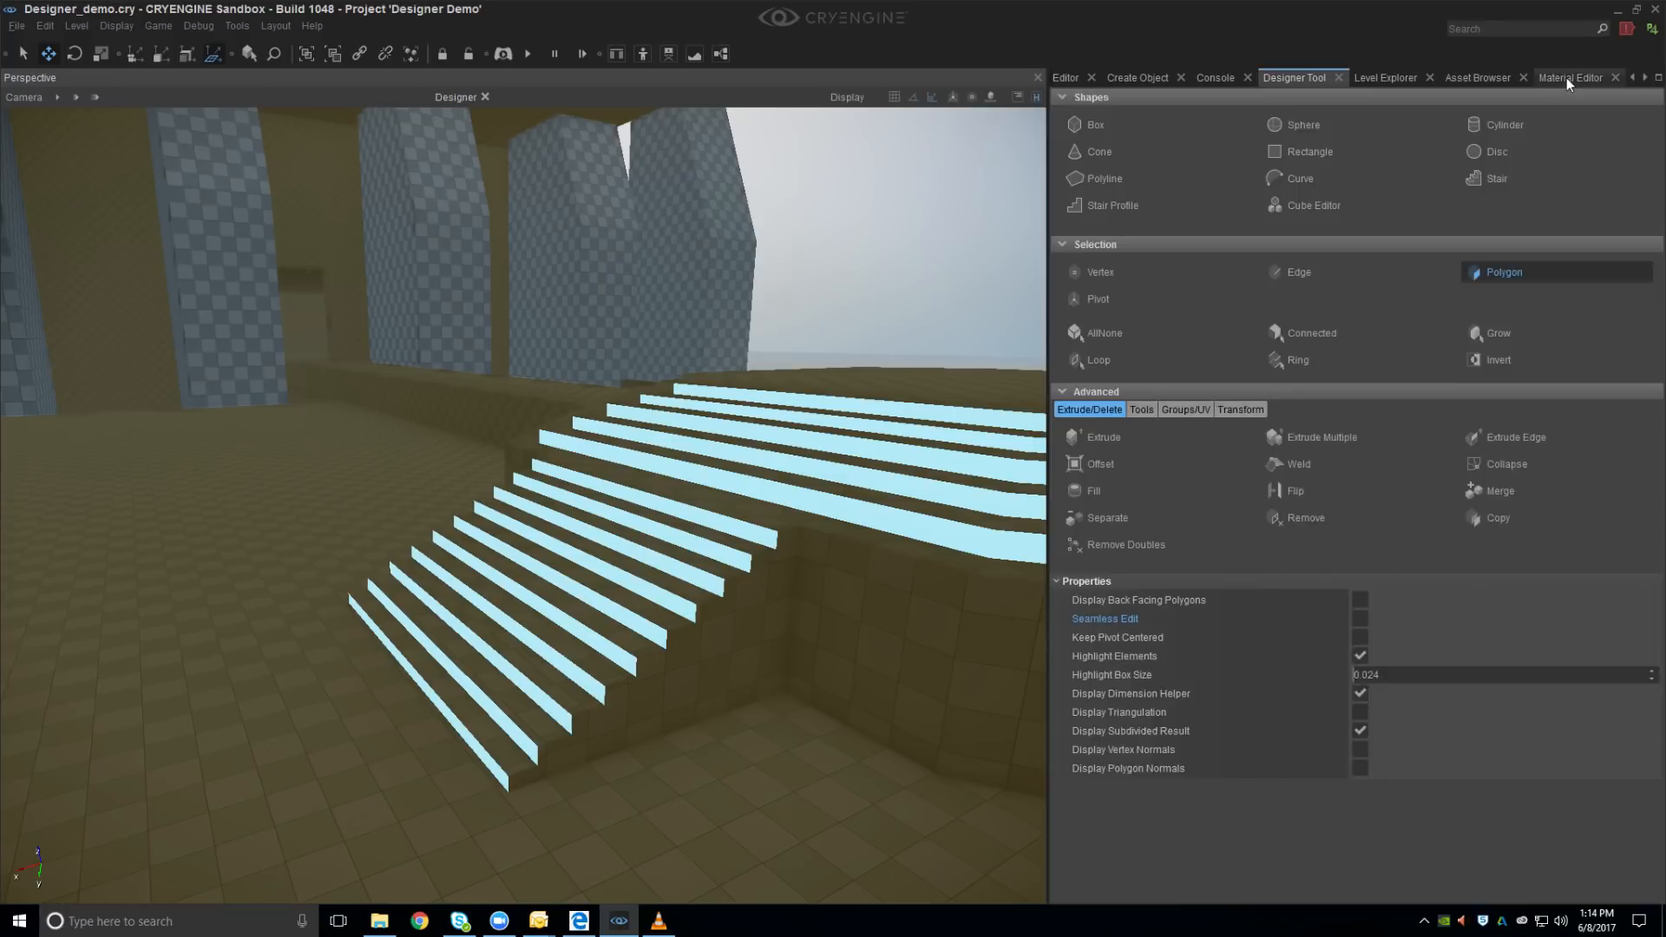
click(1567, 77)
click(1602, 187)
click(1069, 110)
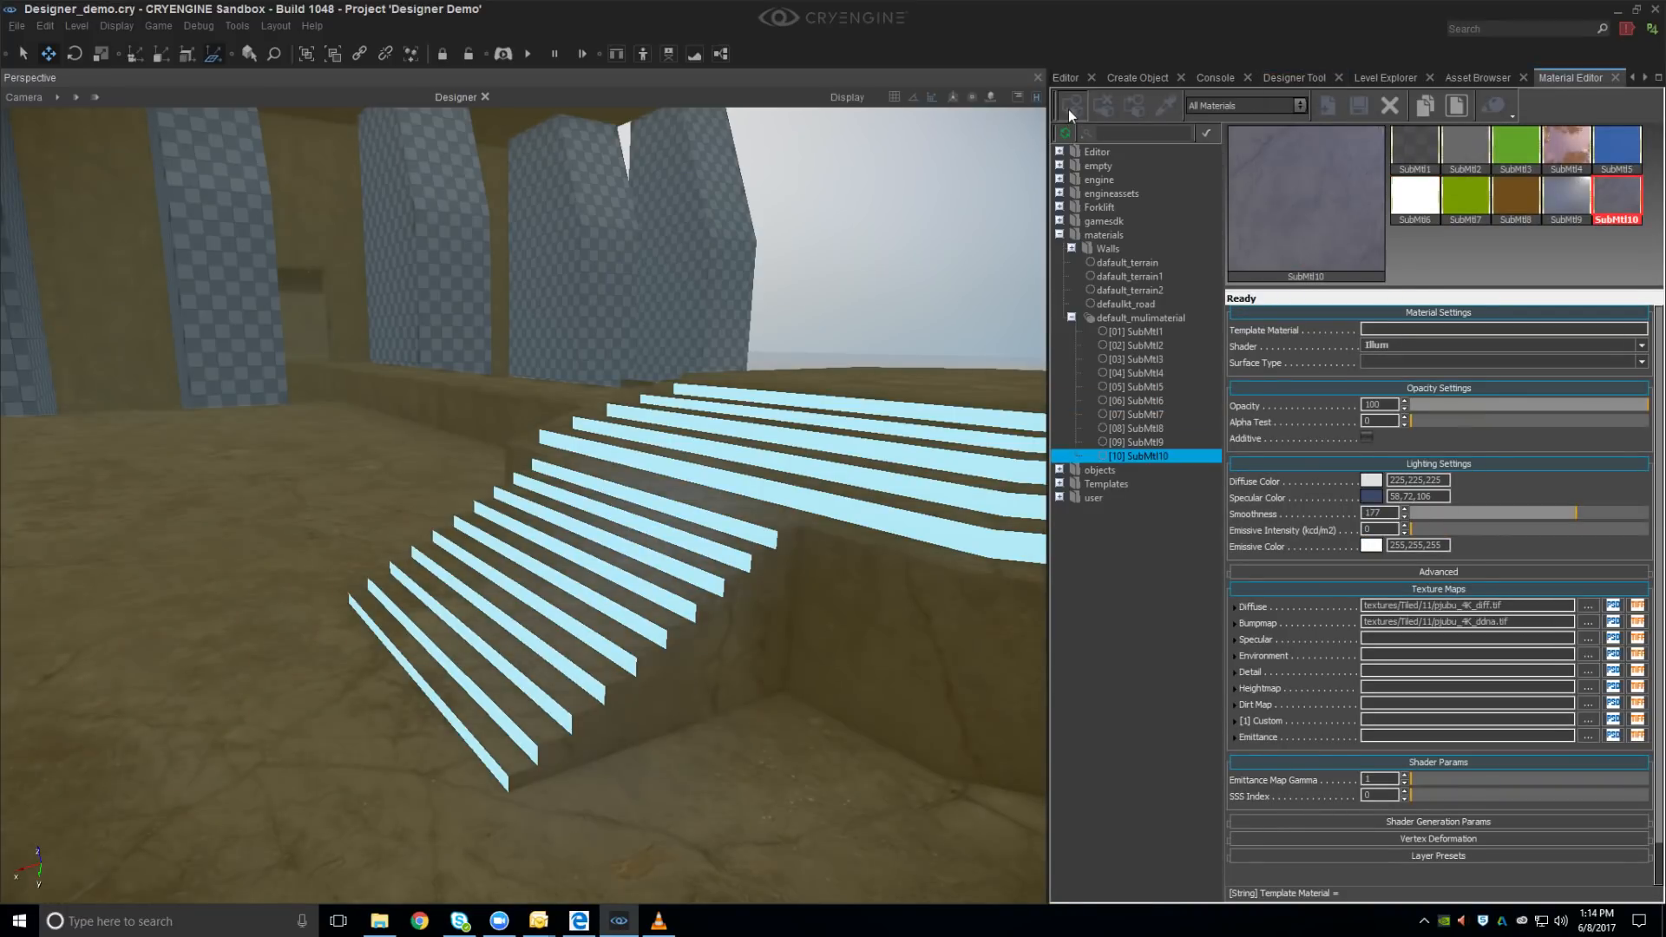
right_drag(608, 521, 208, 564)
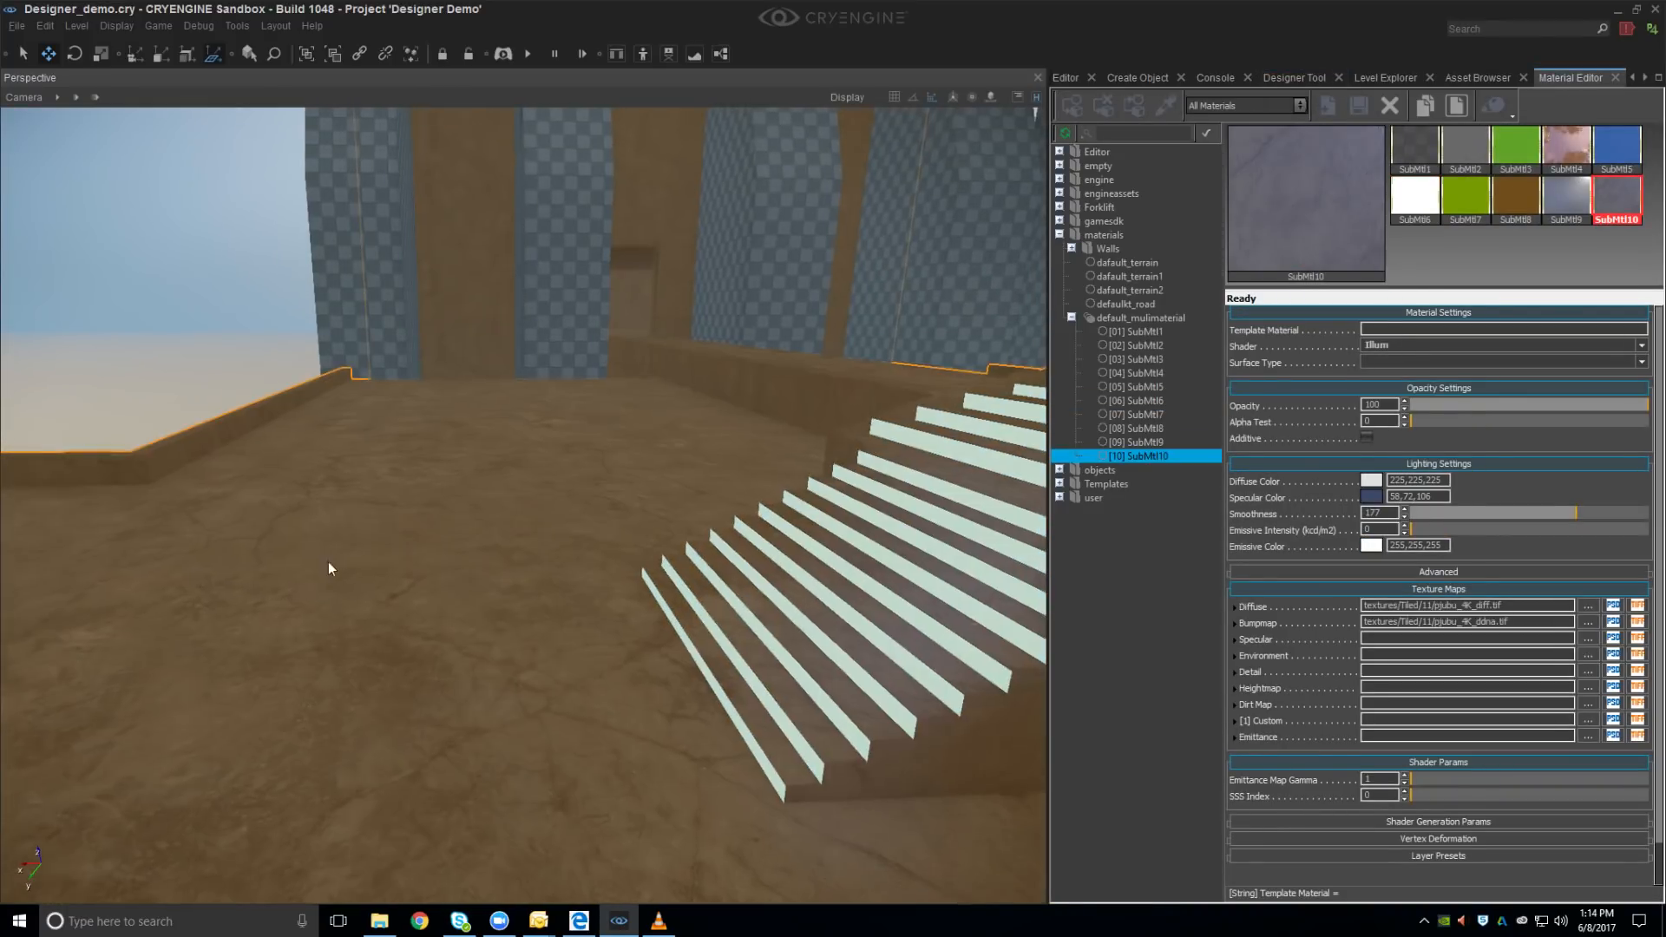
Split the raised walkway's side face lengthwise with a Polyline and extrude its lower strip
right_drag(372, 558, 763, 565)
right_drag(534, 564, 607, 533)
click(524, 507)
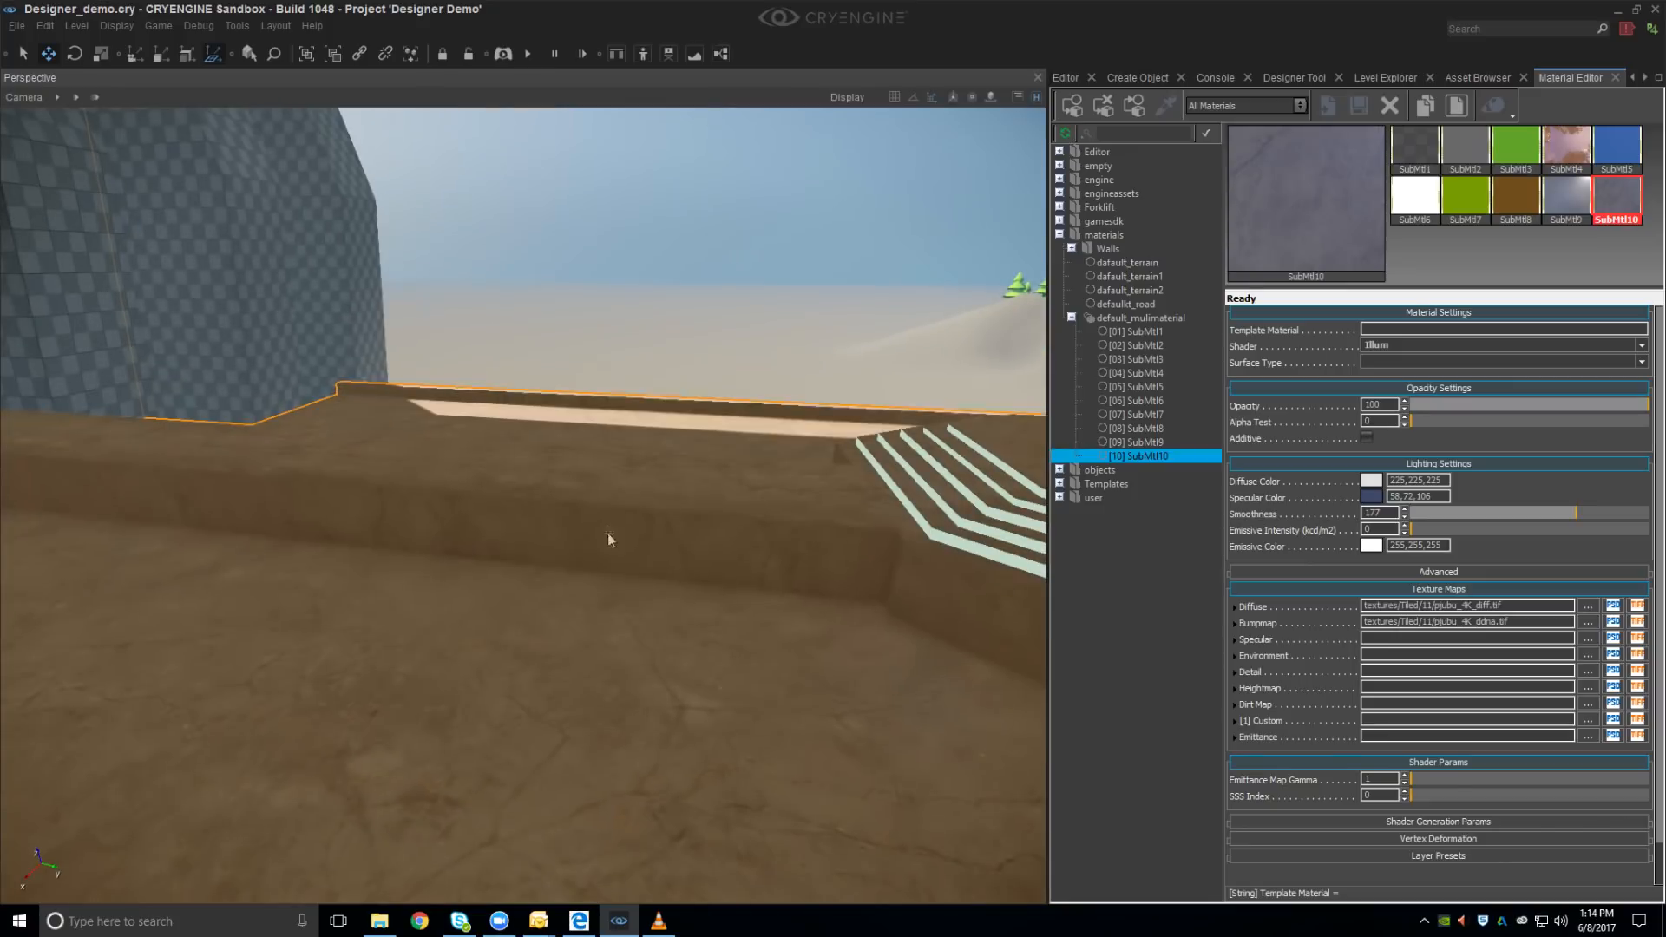
click(1385, 80)
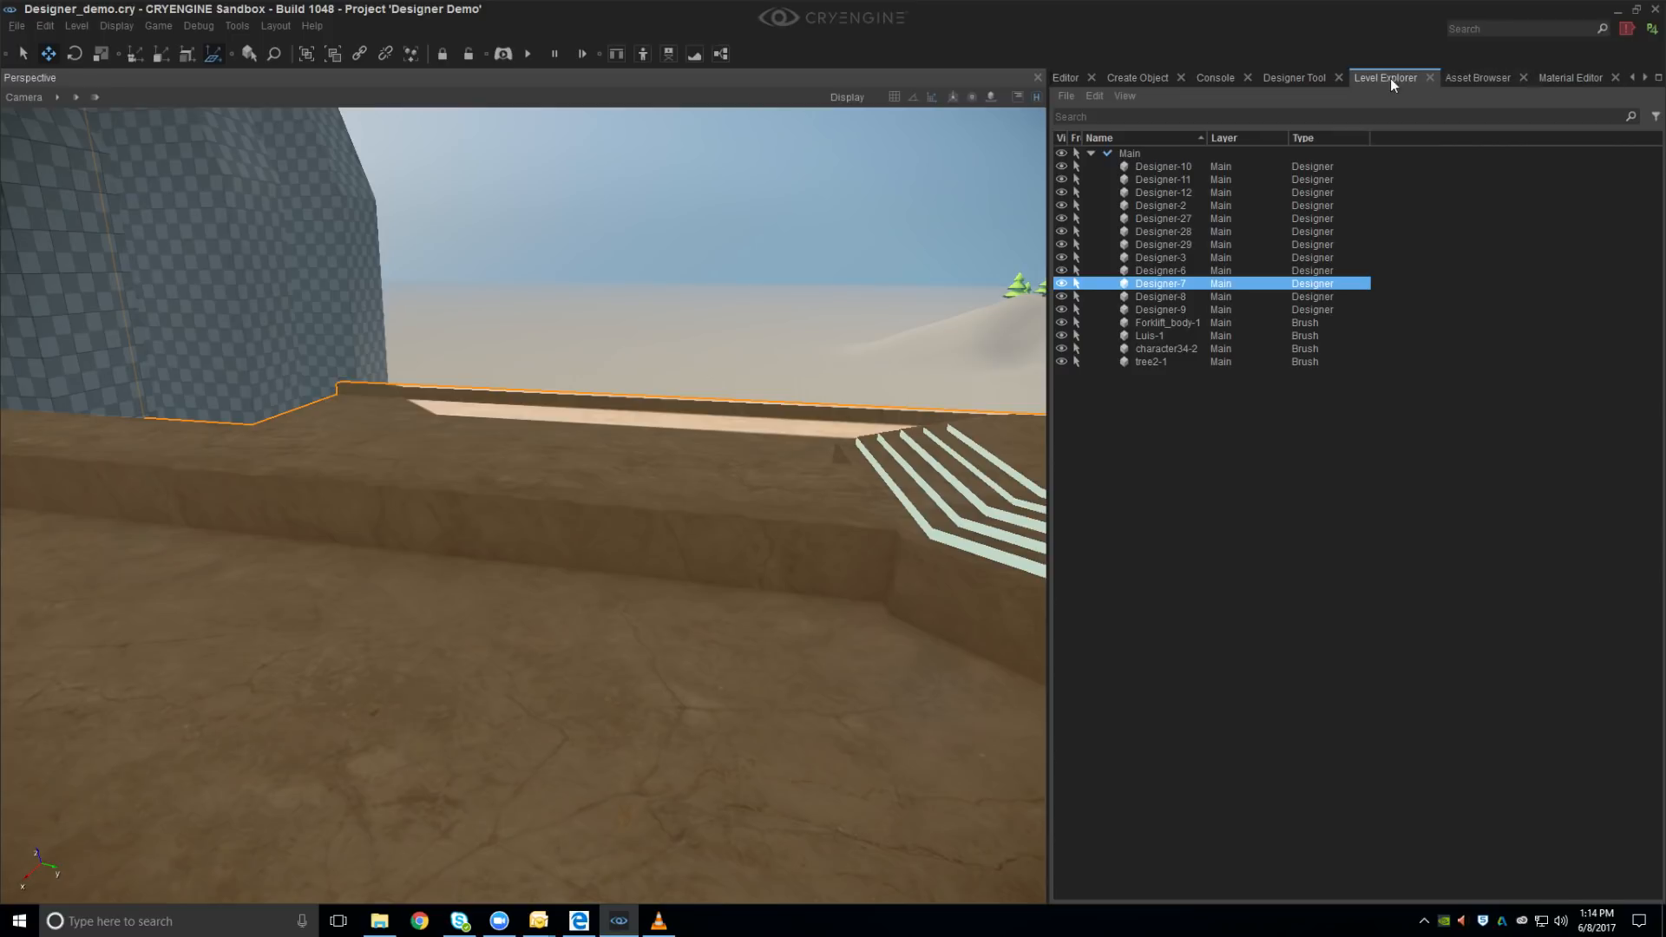
click(1277, 76)
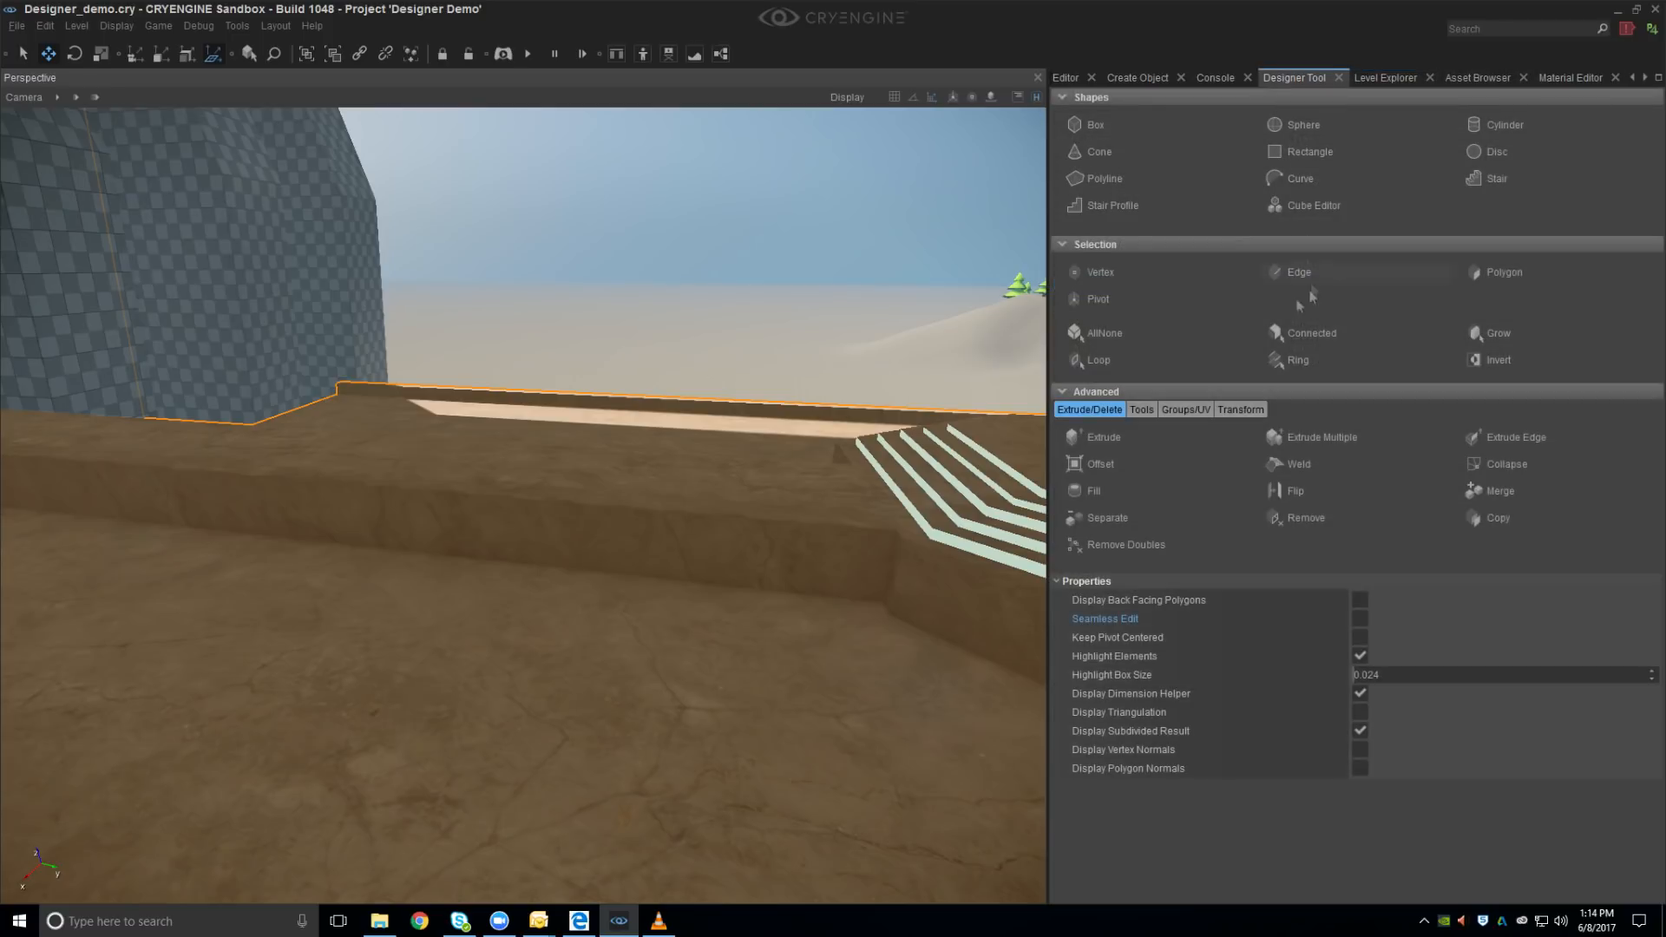
click(1116, 180)
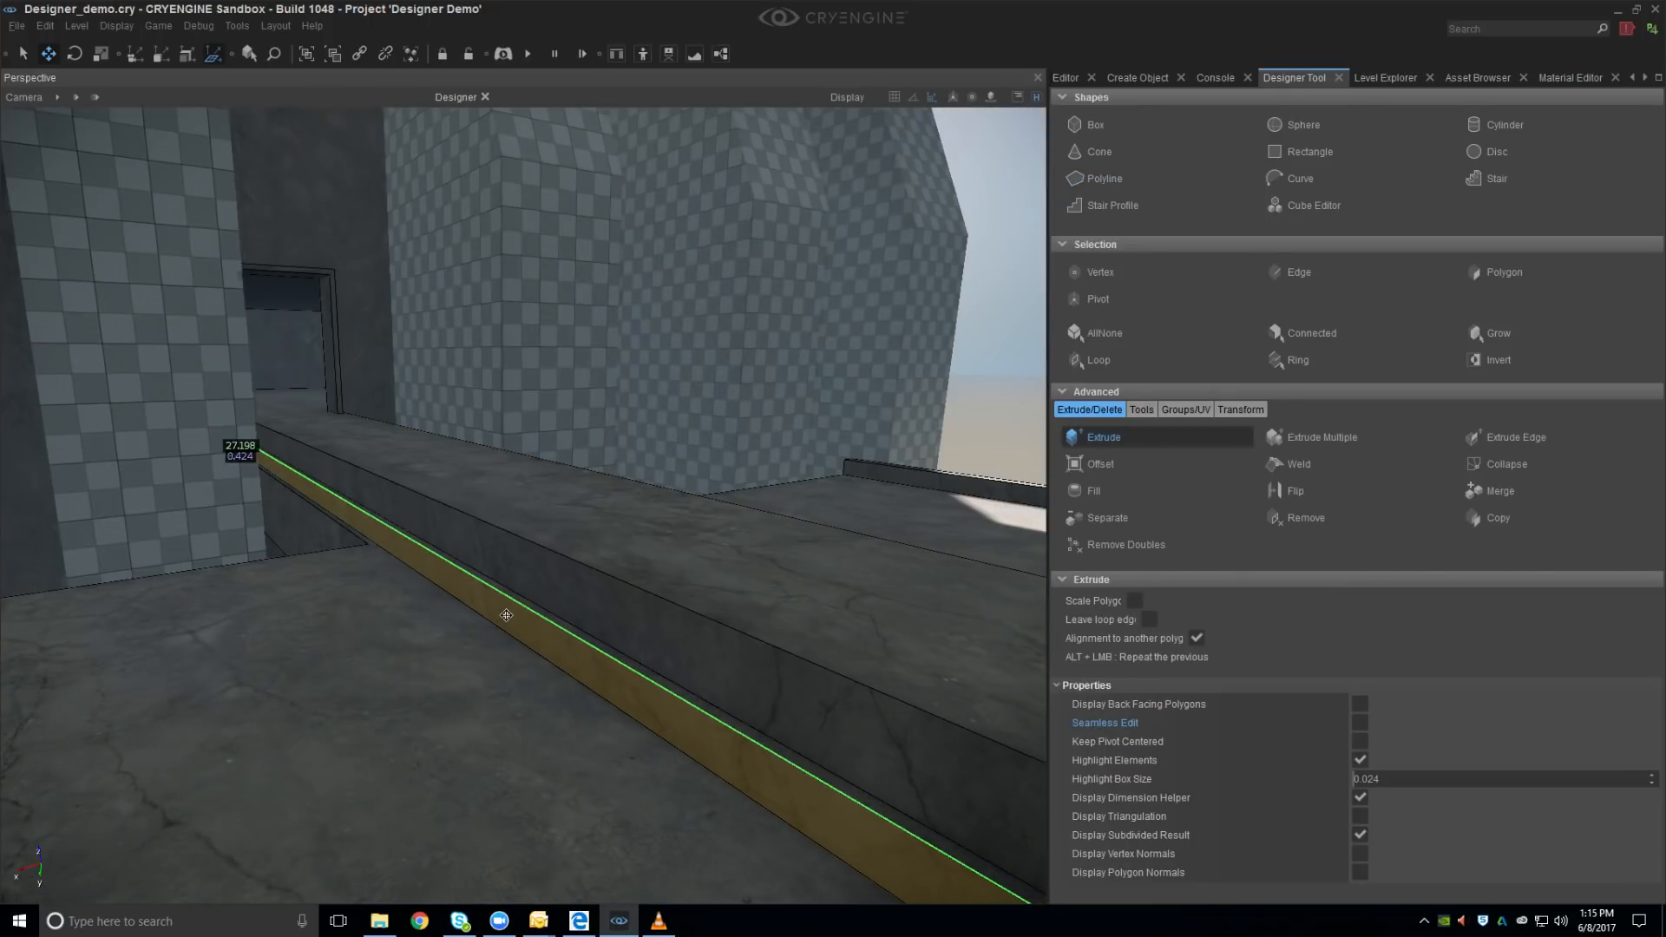
click(506, 616)
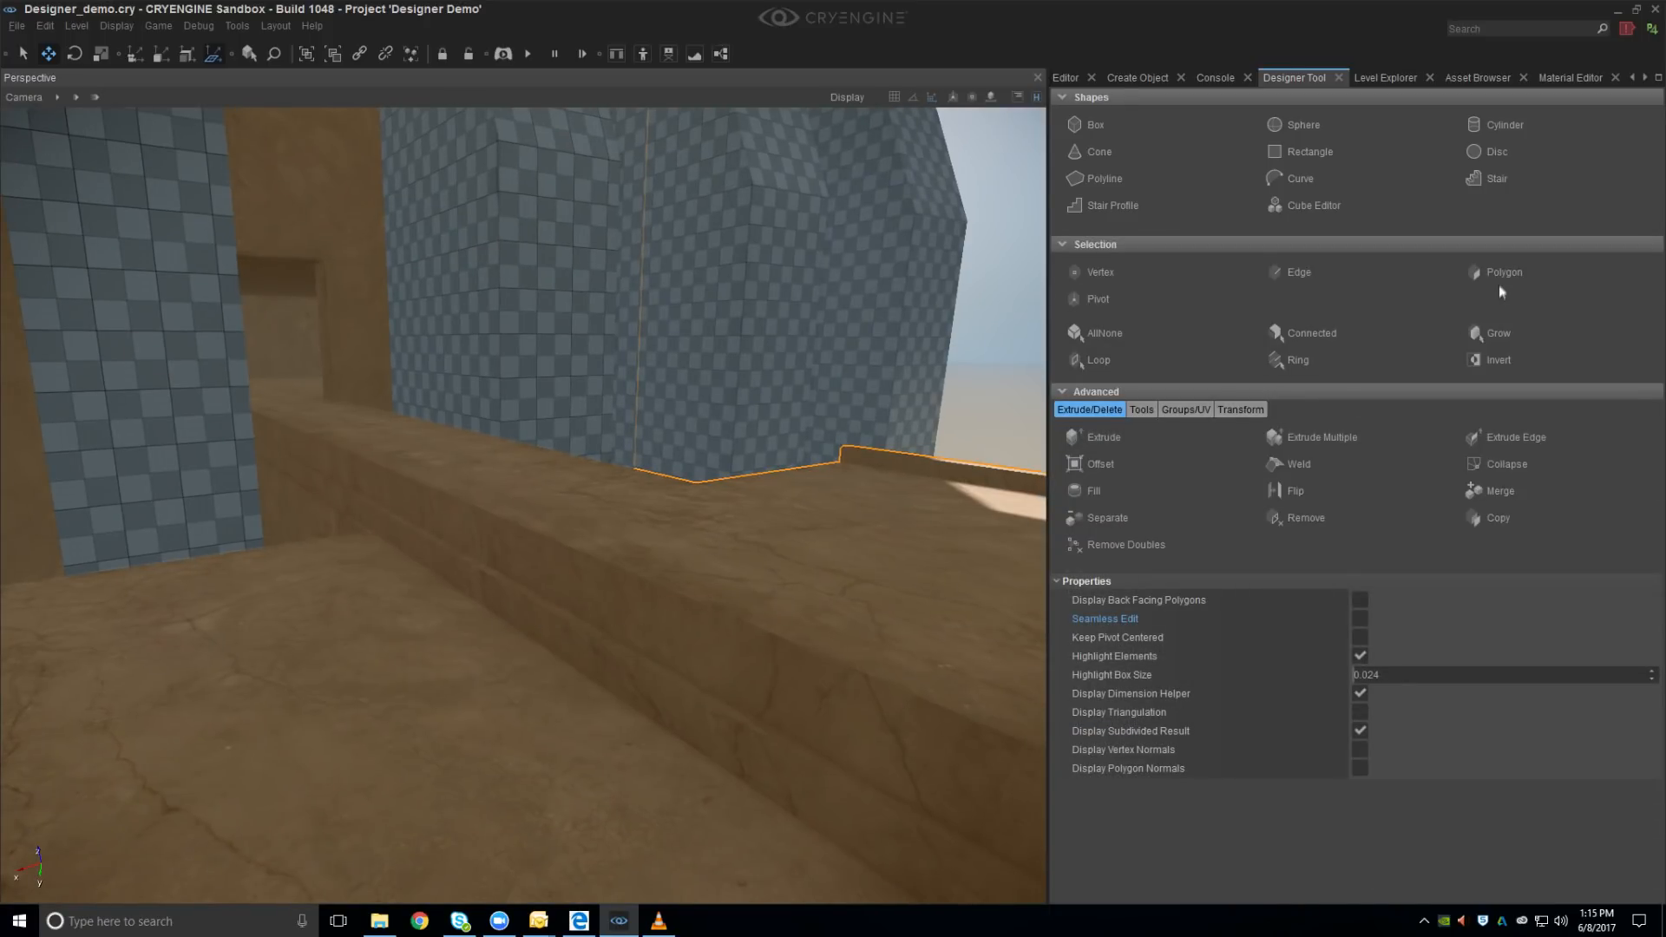
Select the narrow polygon strip running along the raised walkway's side and assign it the SubMtl6 material
click(1497, 278)
click(704, 698)
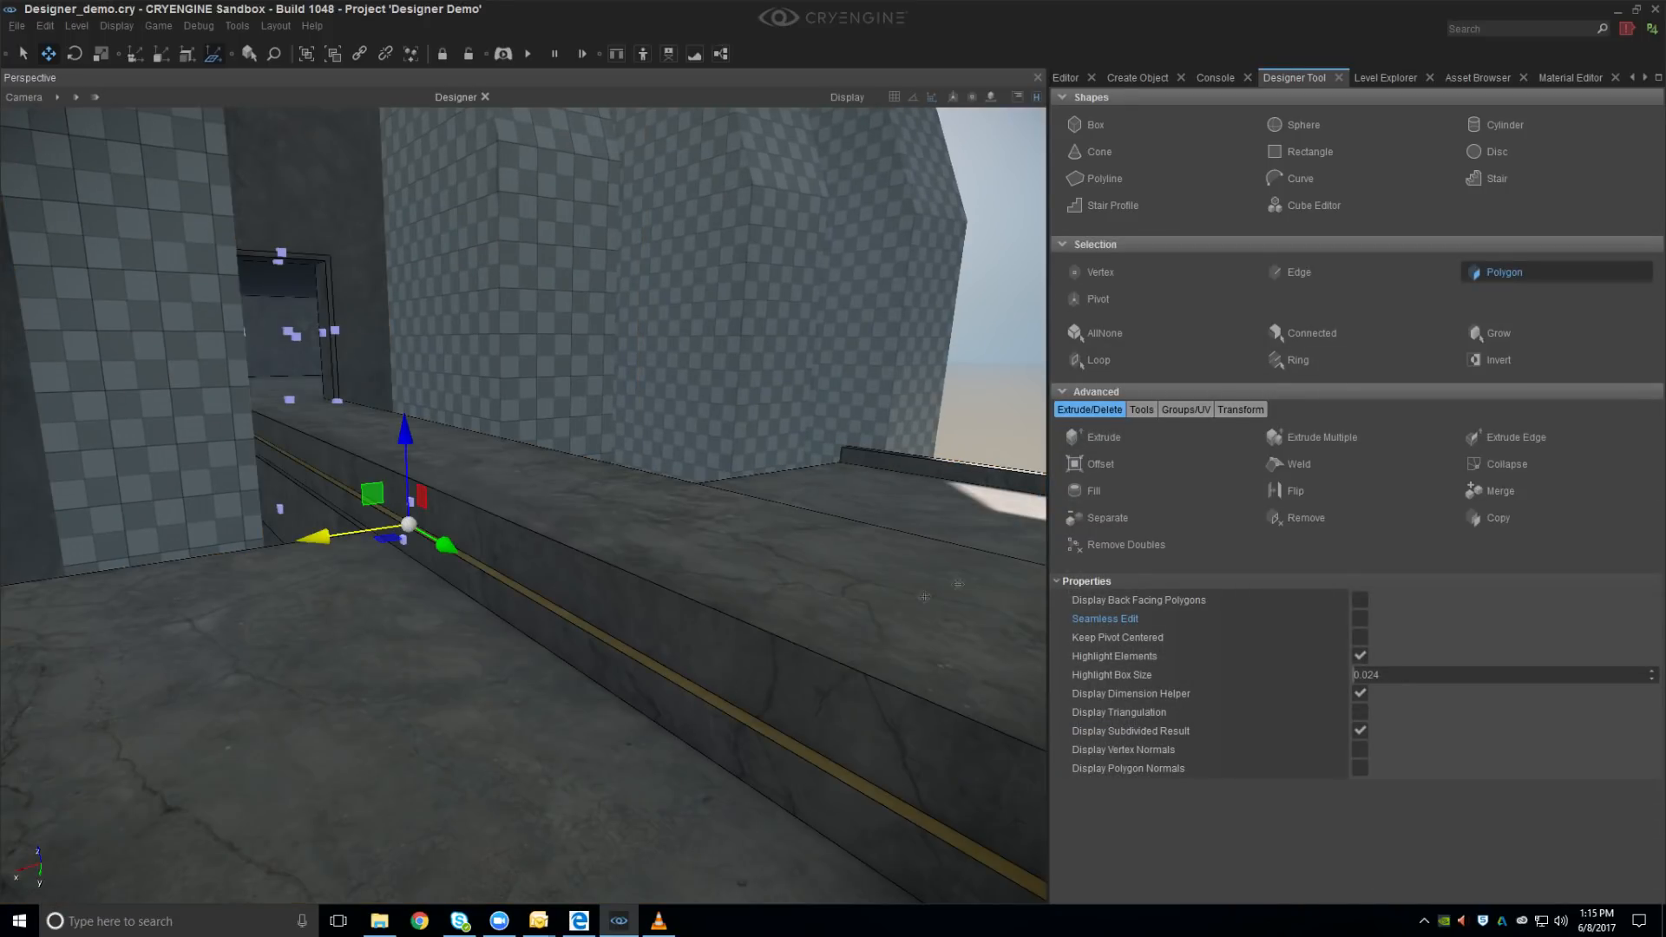
click(1571, 78)
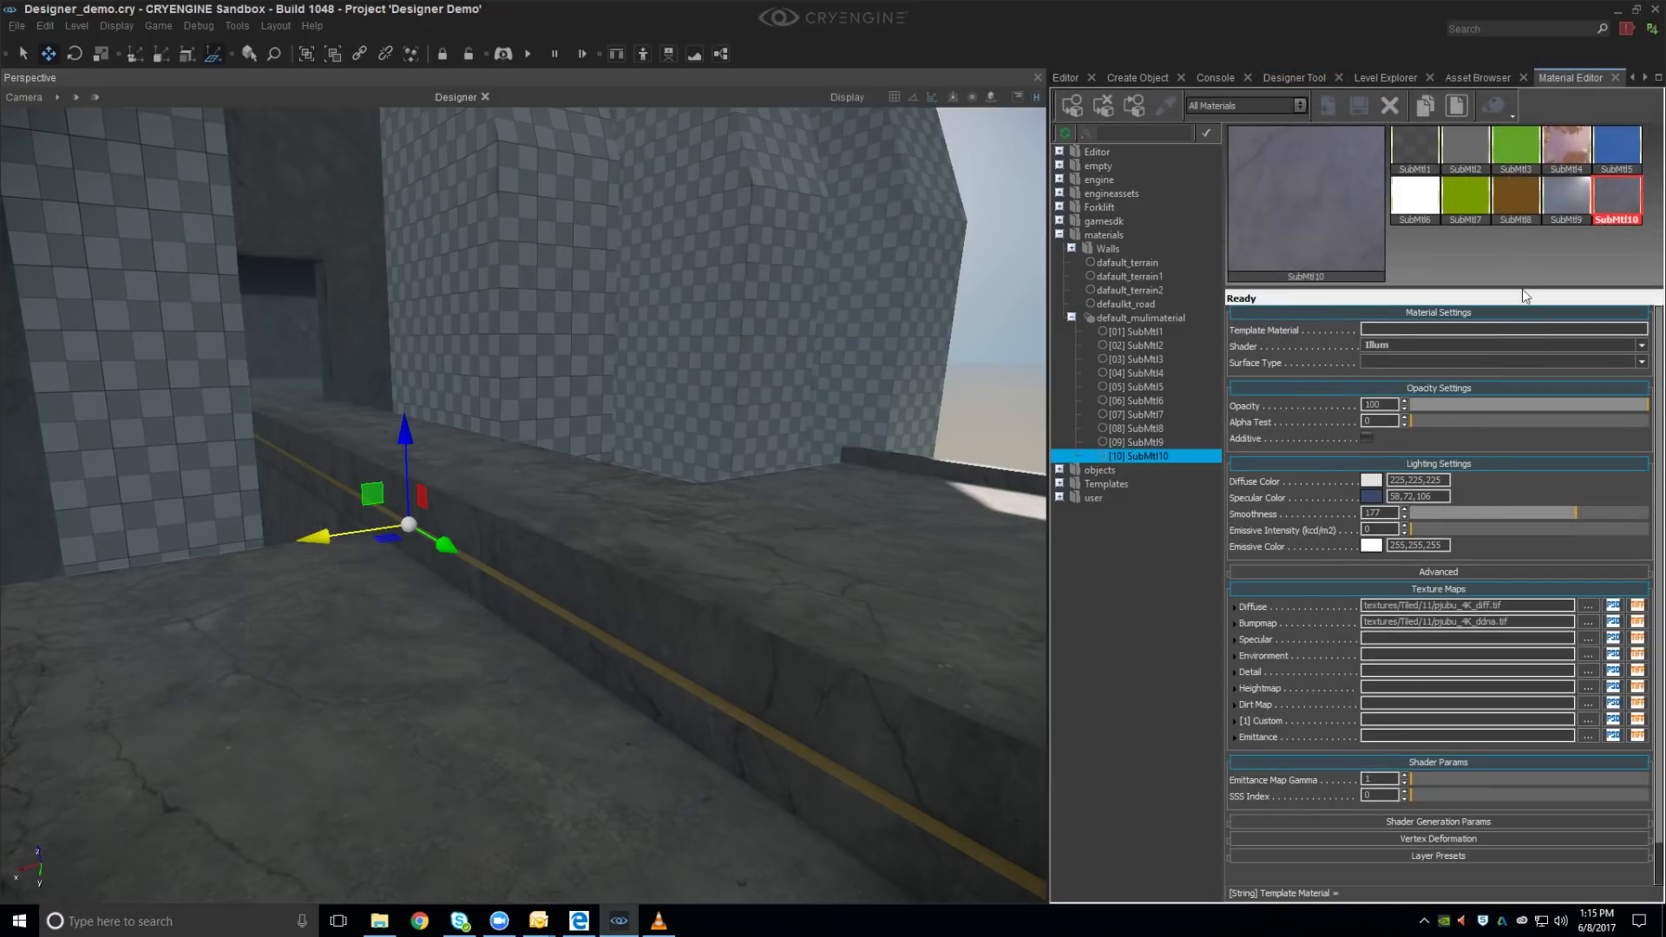
click(1080, 106)
click(1075, 108)
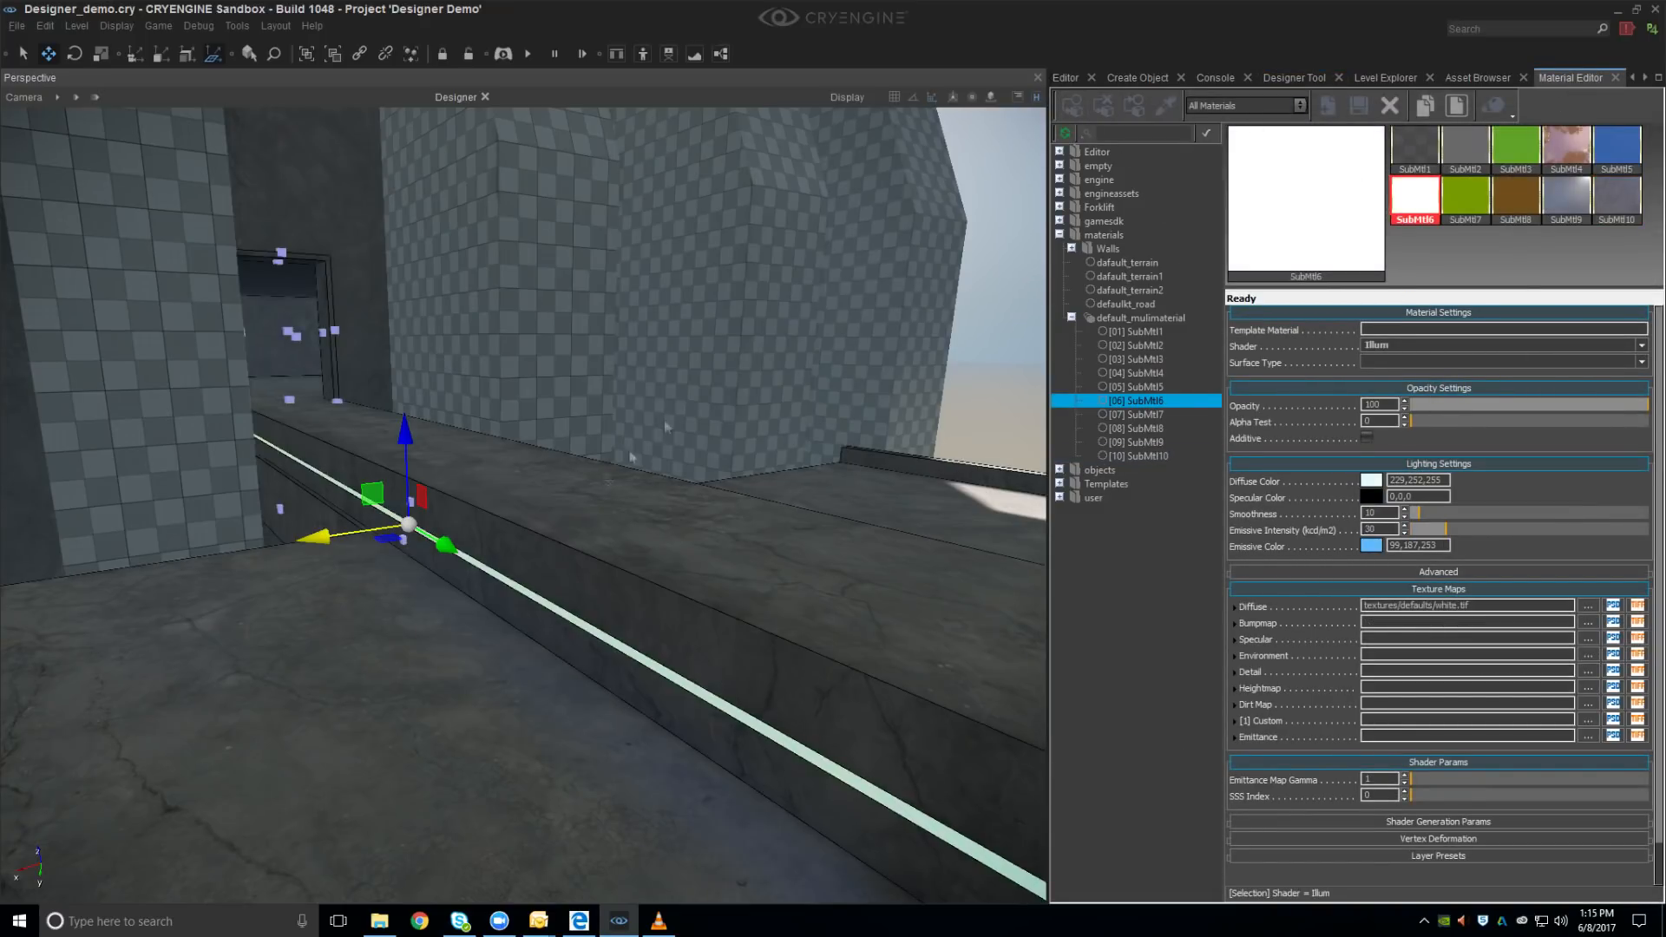
scroll(660, 423, down, 3)
key(Escape)
Select the five checkered pillars standing in front of the doorway wall
right_drag(574, 586, 780, 555)
scroll(581, 592, down, 3)
key(s)
key(w)
click(557, 565)
key(w)
right_drag(373, 677, 481, 640)
key(w)
key(w)
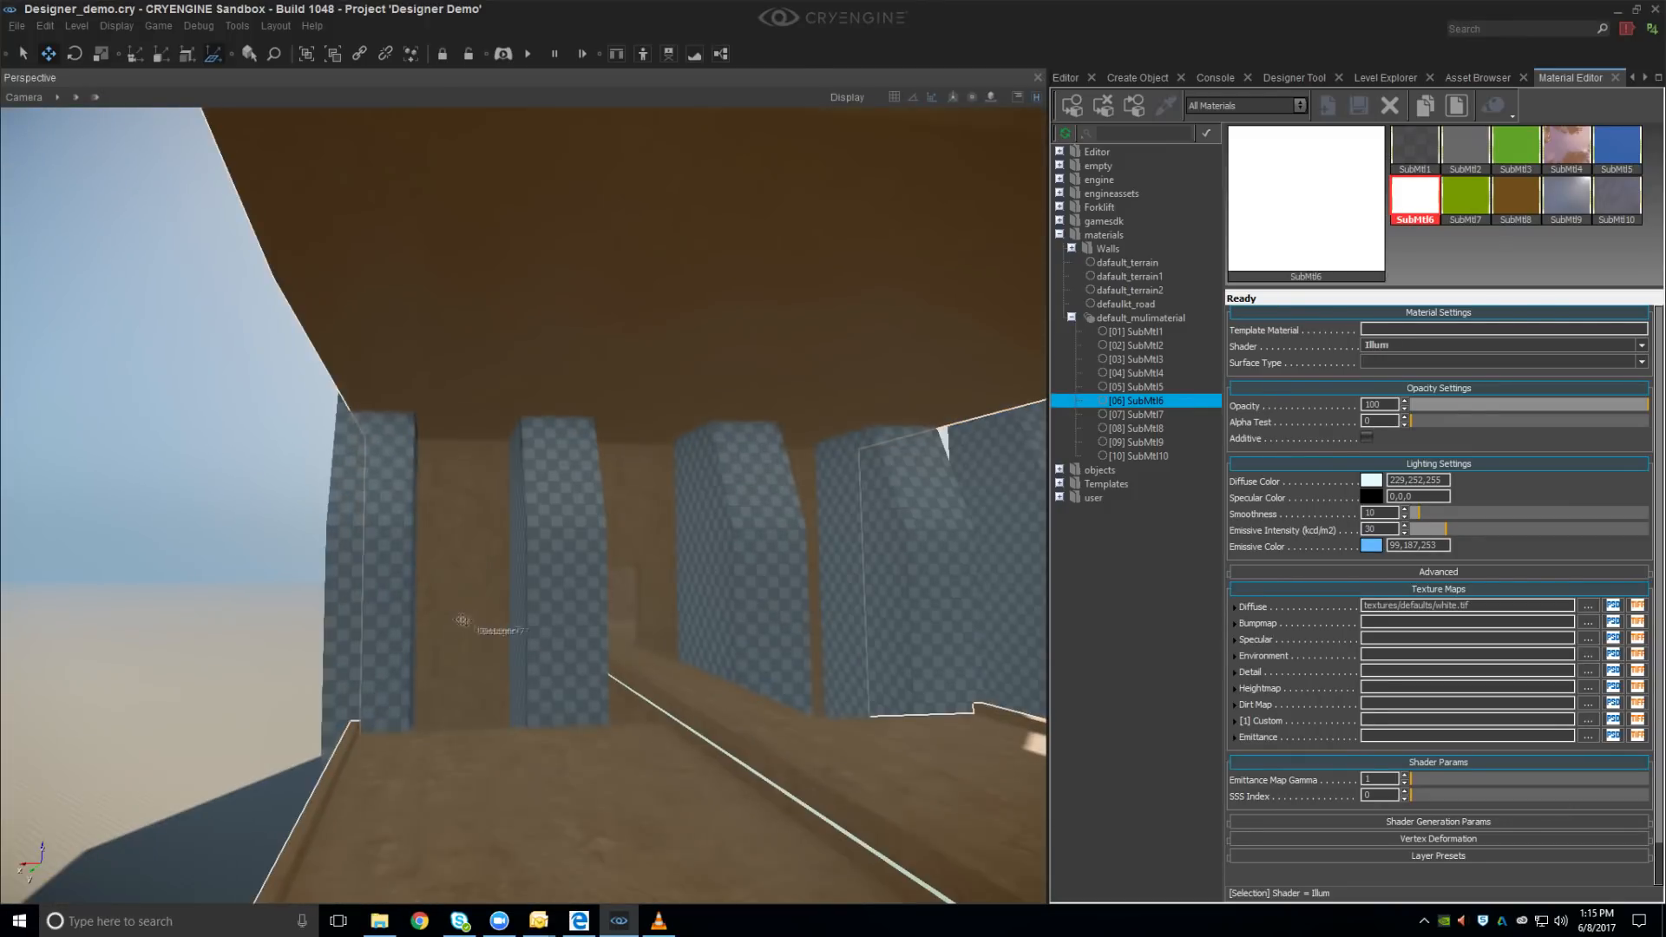
click(381, 600)
ctrl+click(557, 599)
ctrl+click(738, 581)
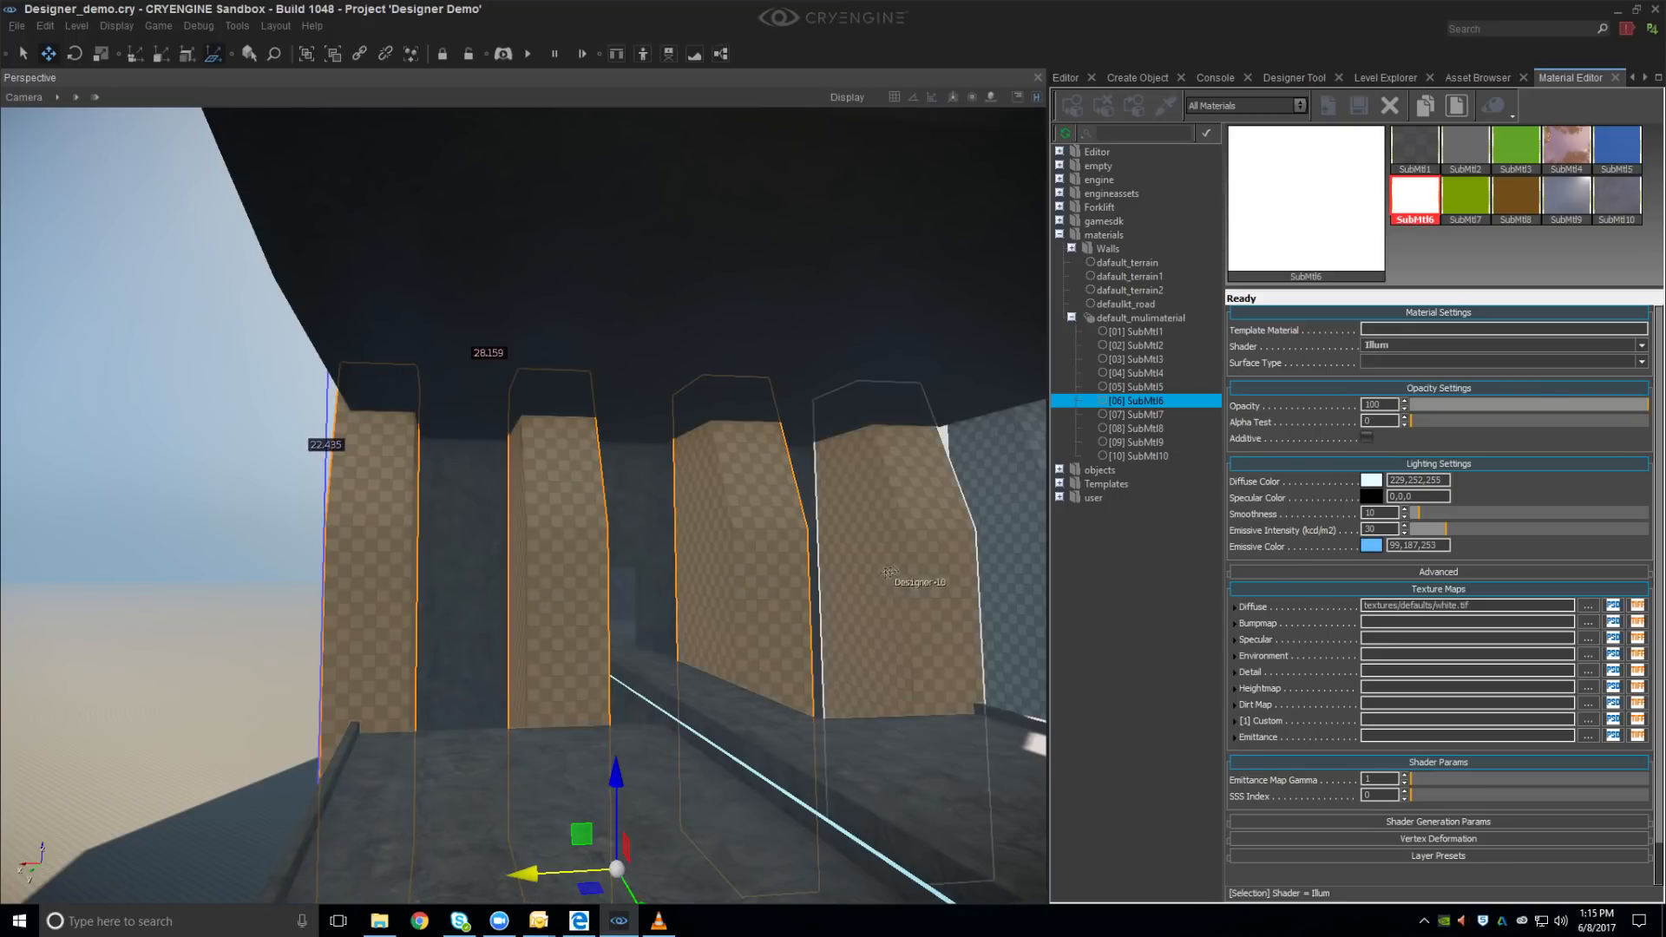
right_drag(746, 469, 762, 490)
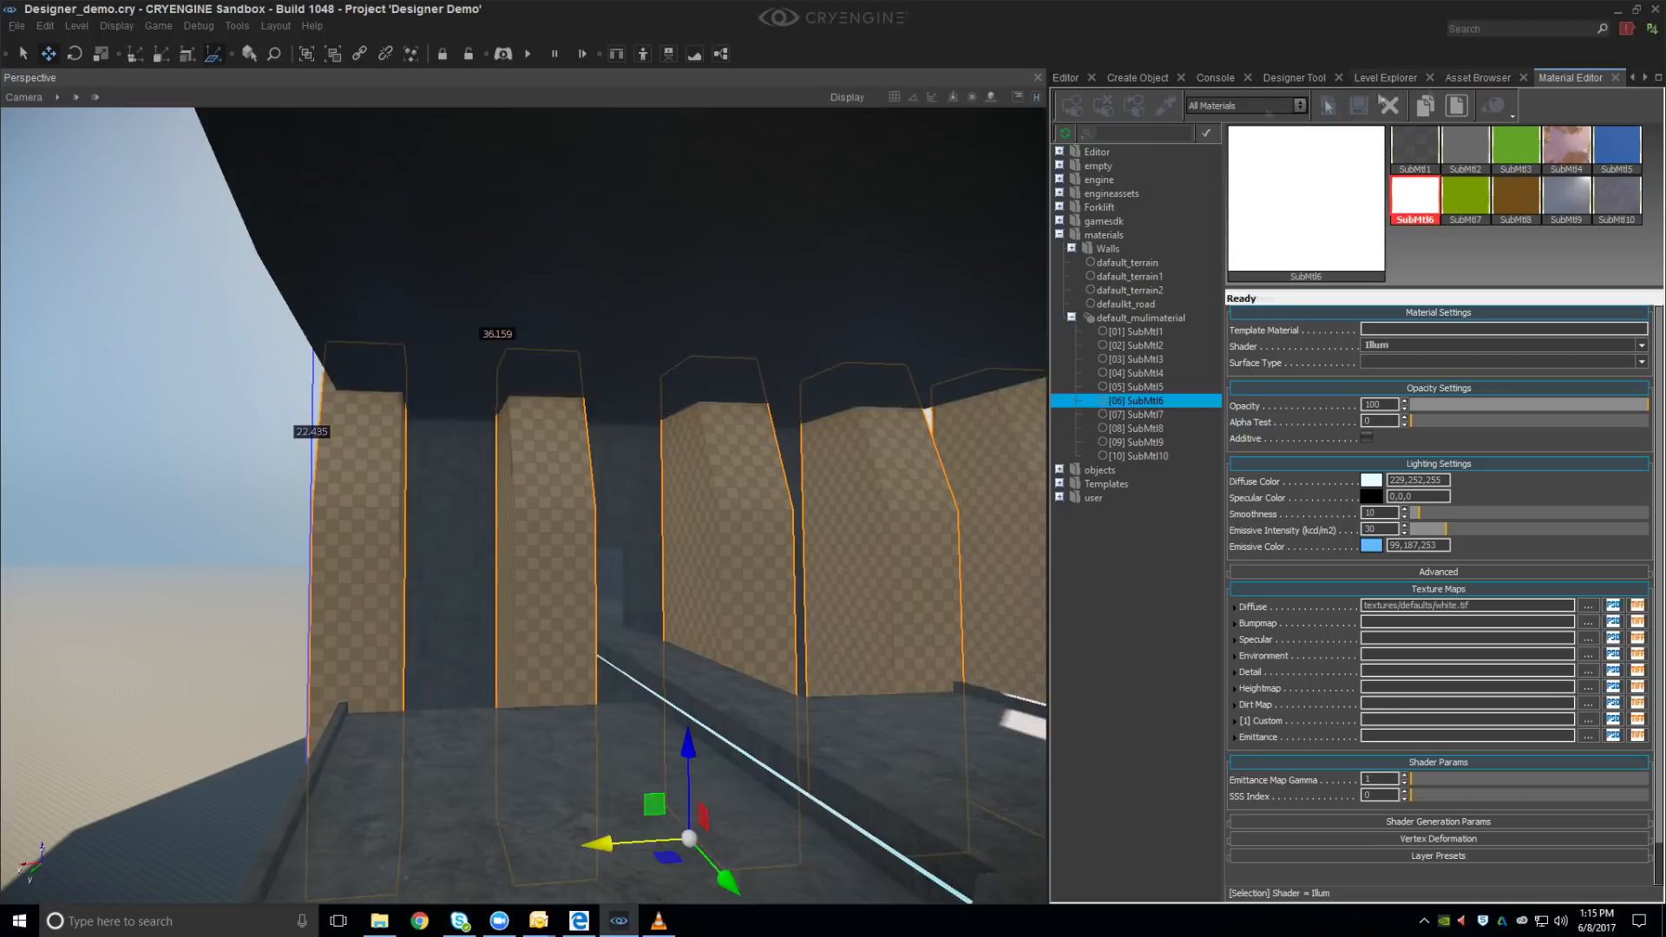
Inspect the platform, the corridor and the room with the round window behind the doorway
key(s)
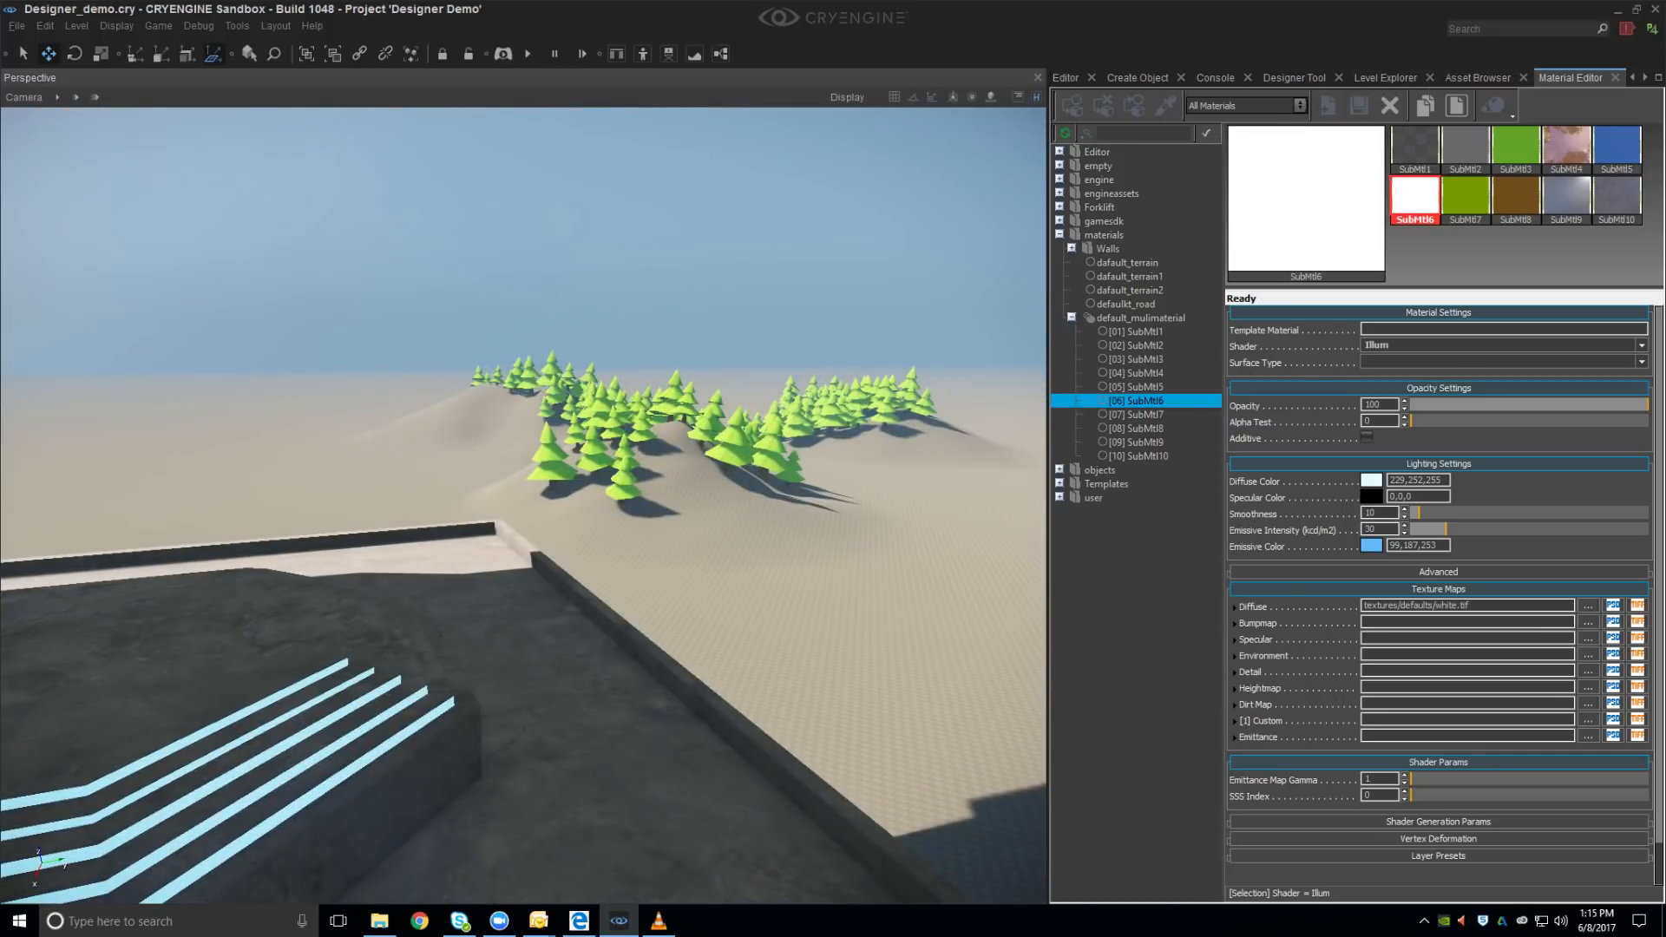
key(w)
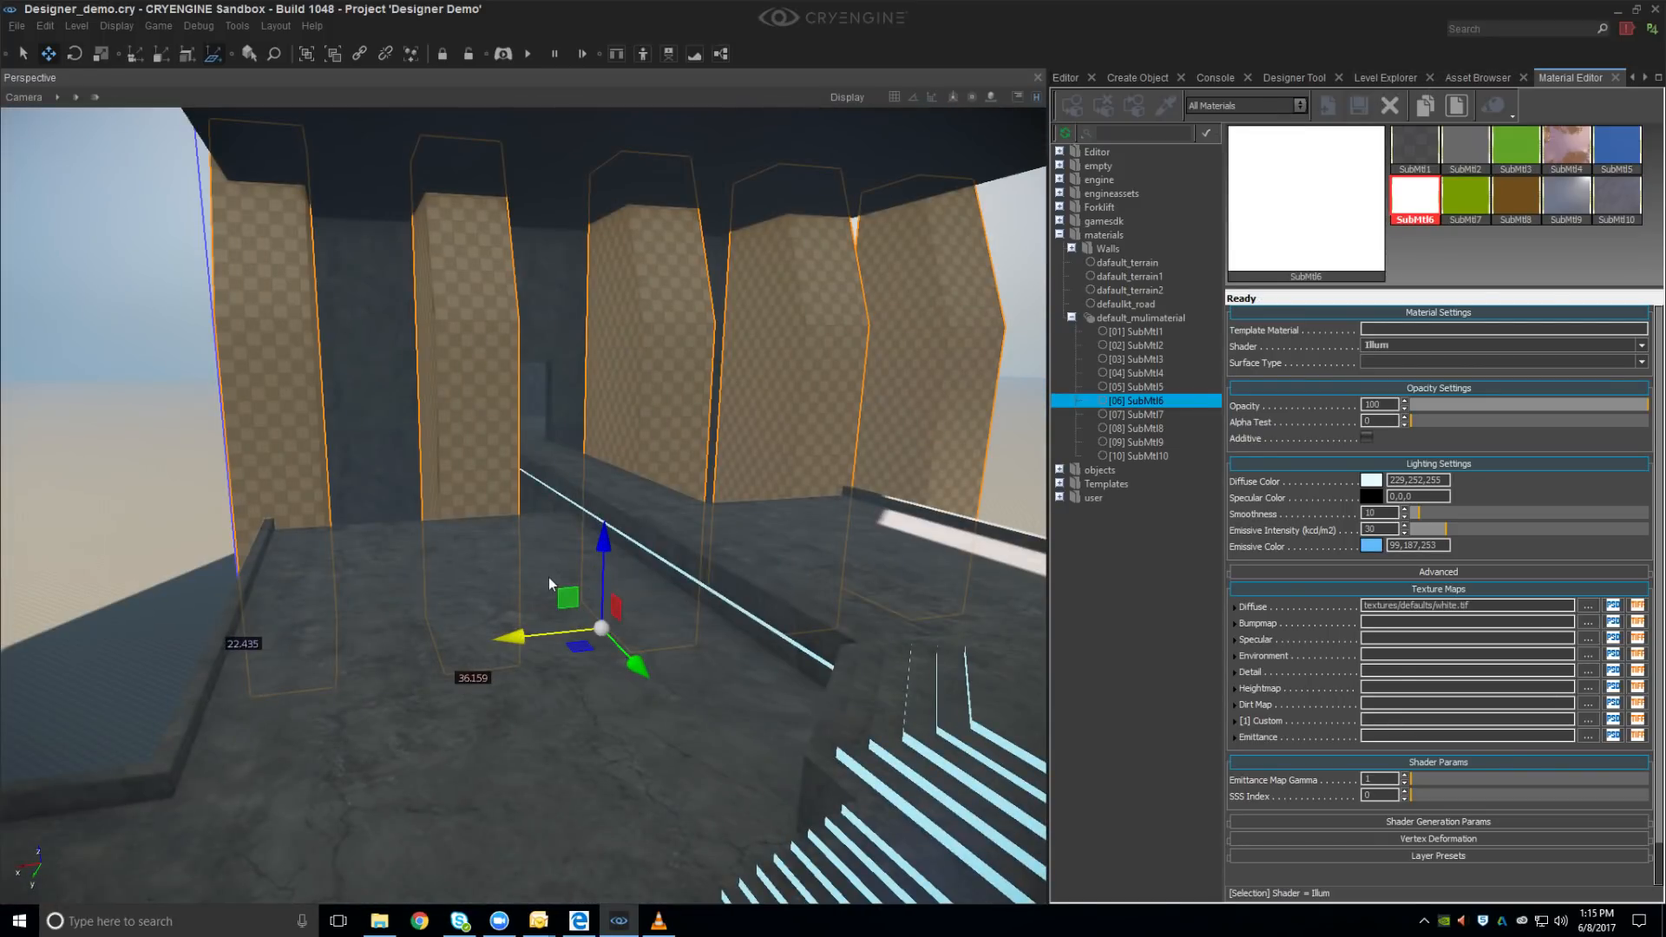
key(w)
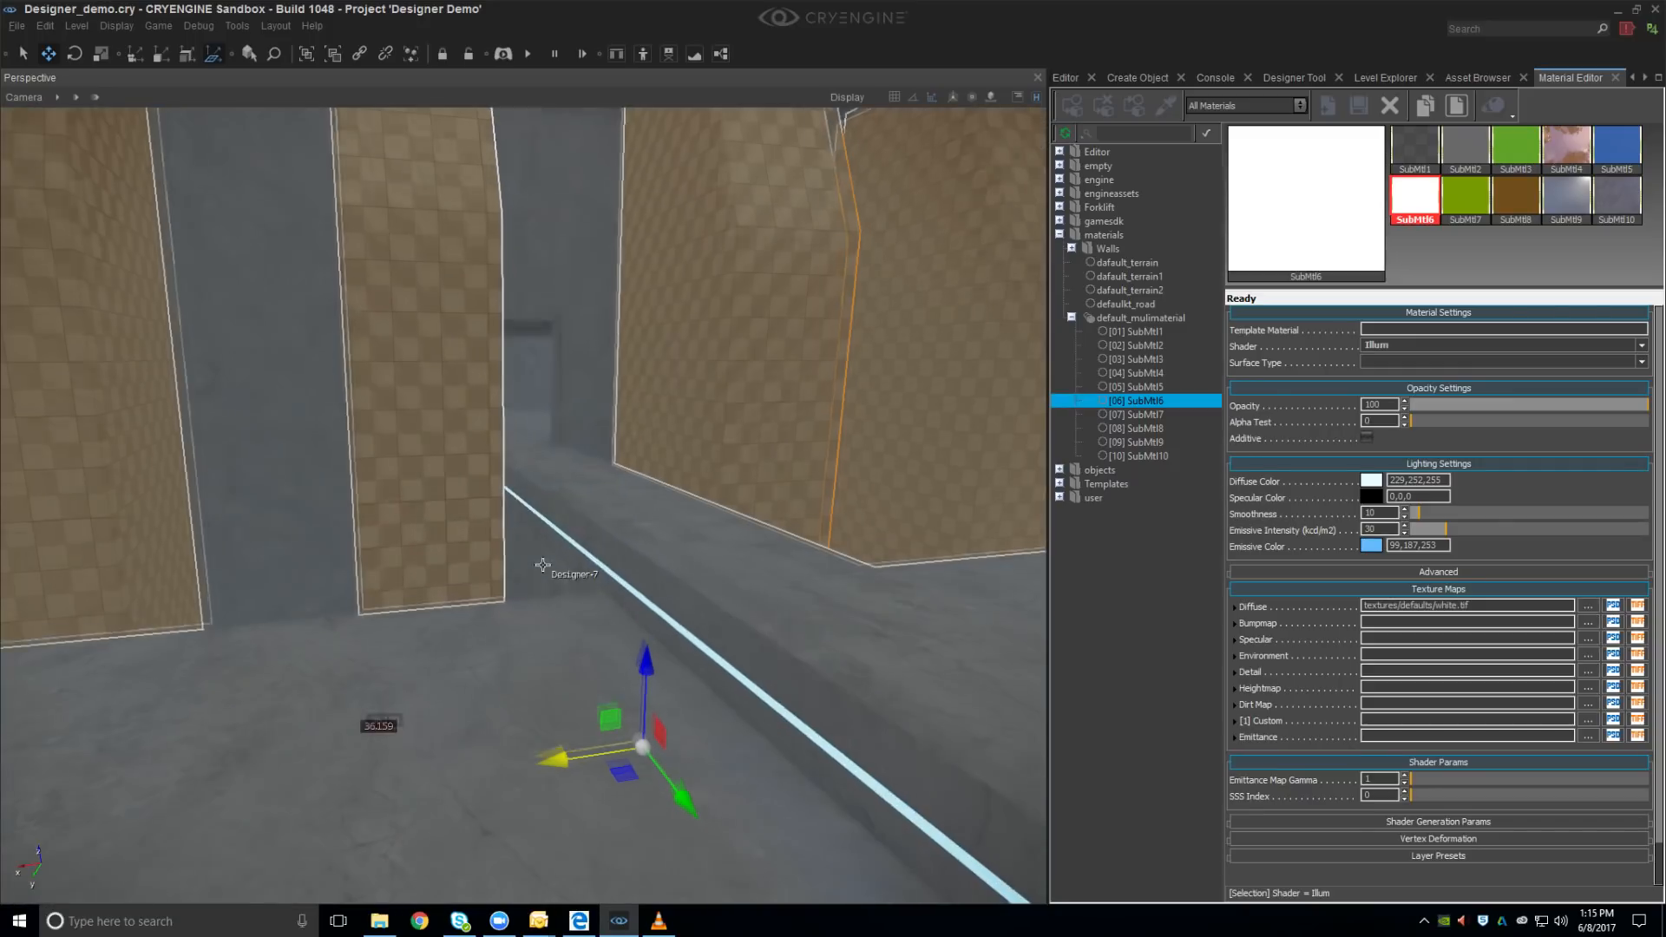
key(w)
right_drag(561, 632, 561, 632)
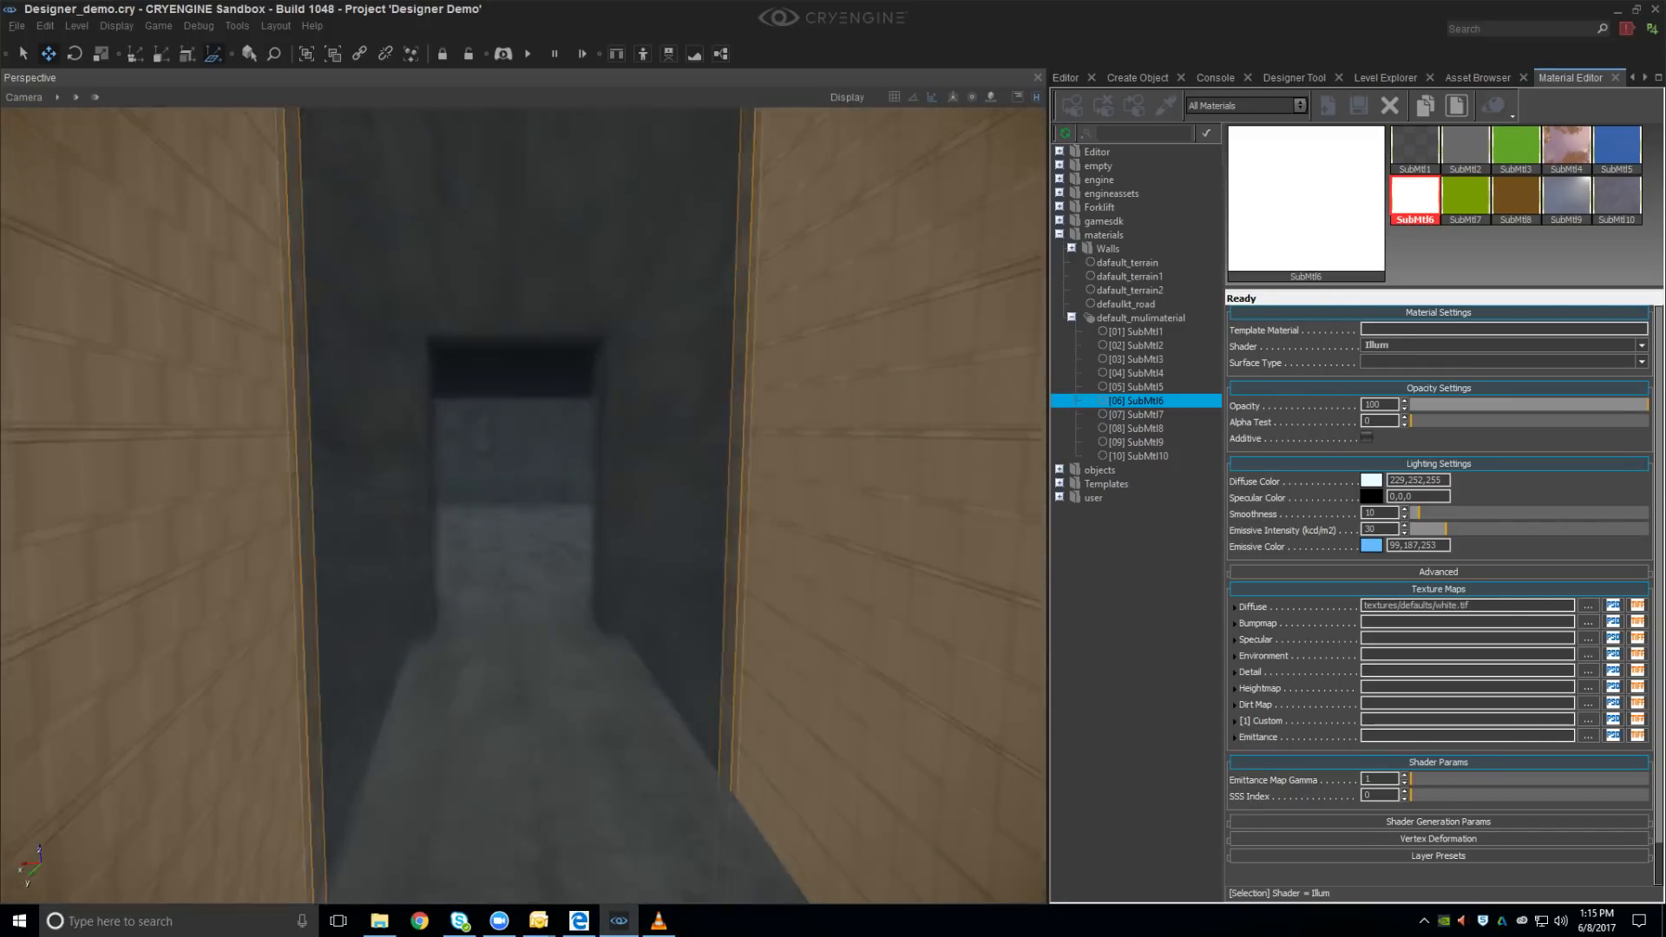
key(w)
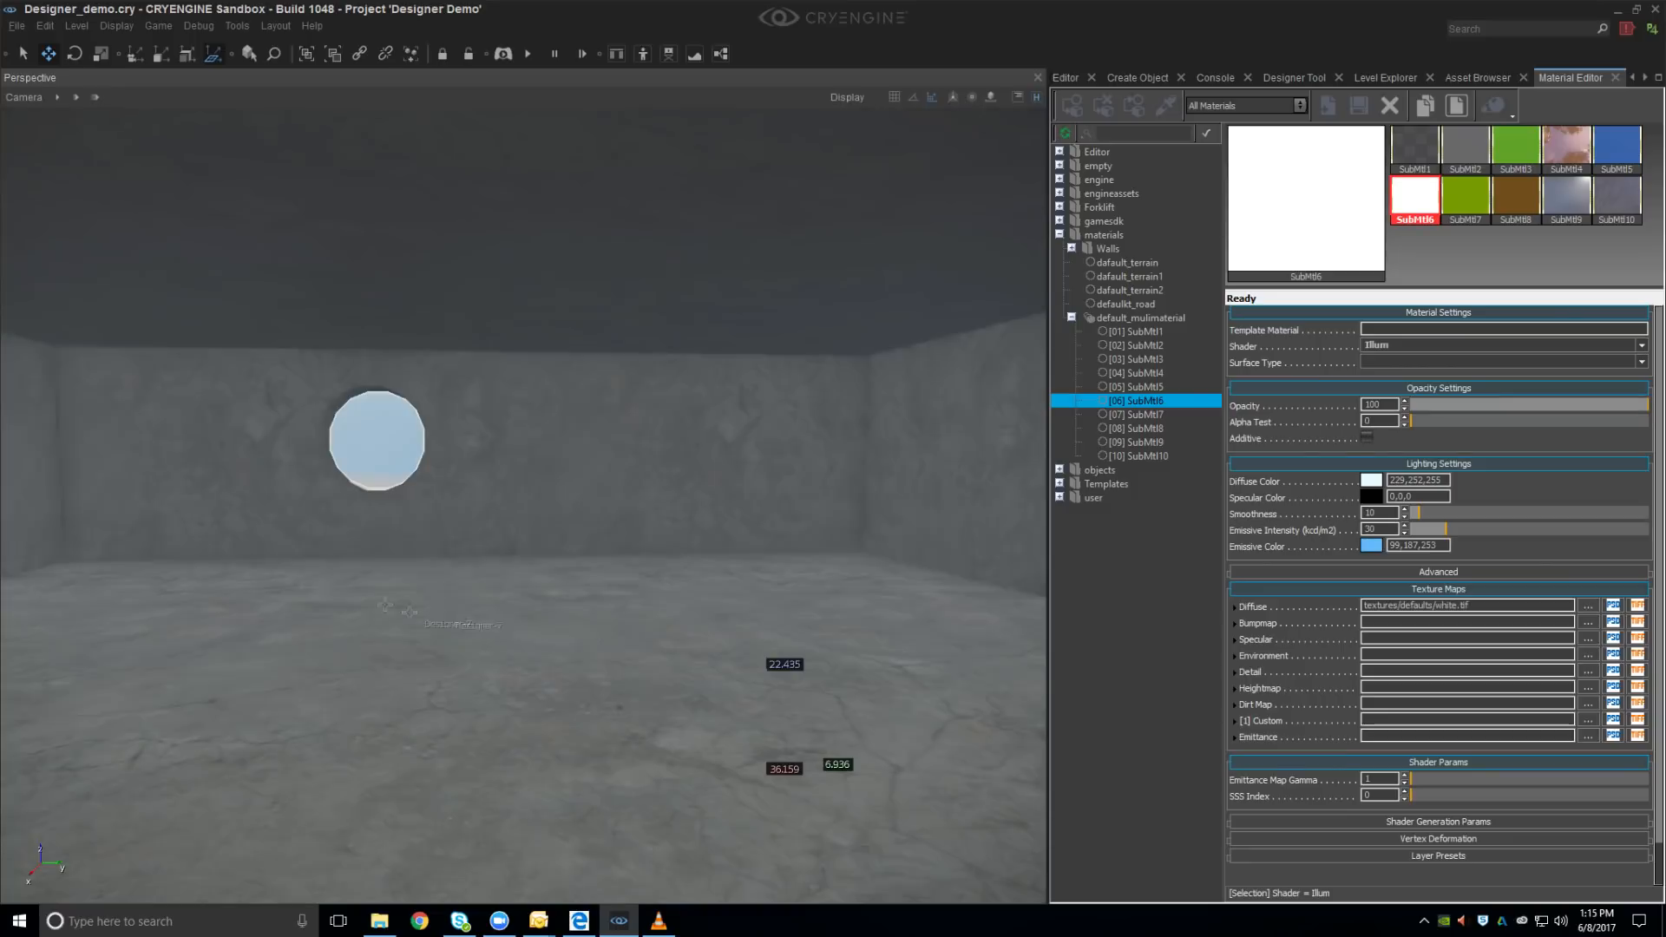
key(w)
right_drag(384, 605, 416, 627)
key(w)
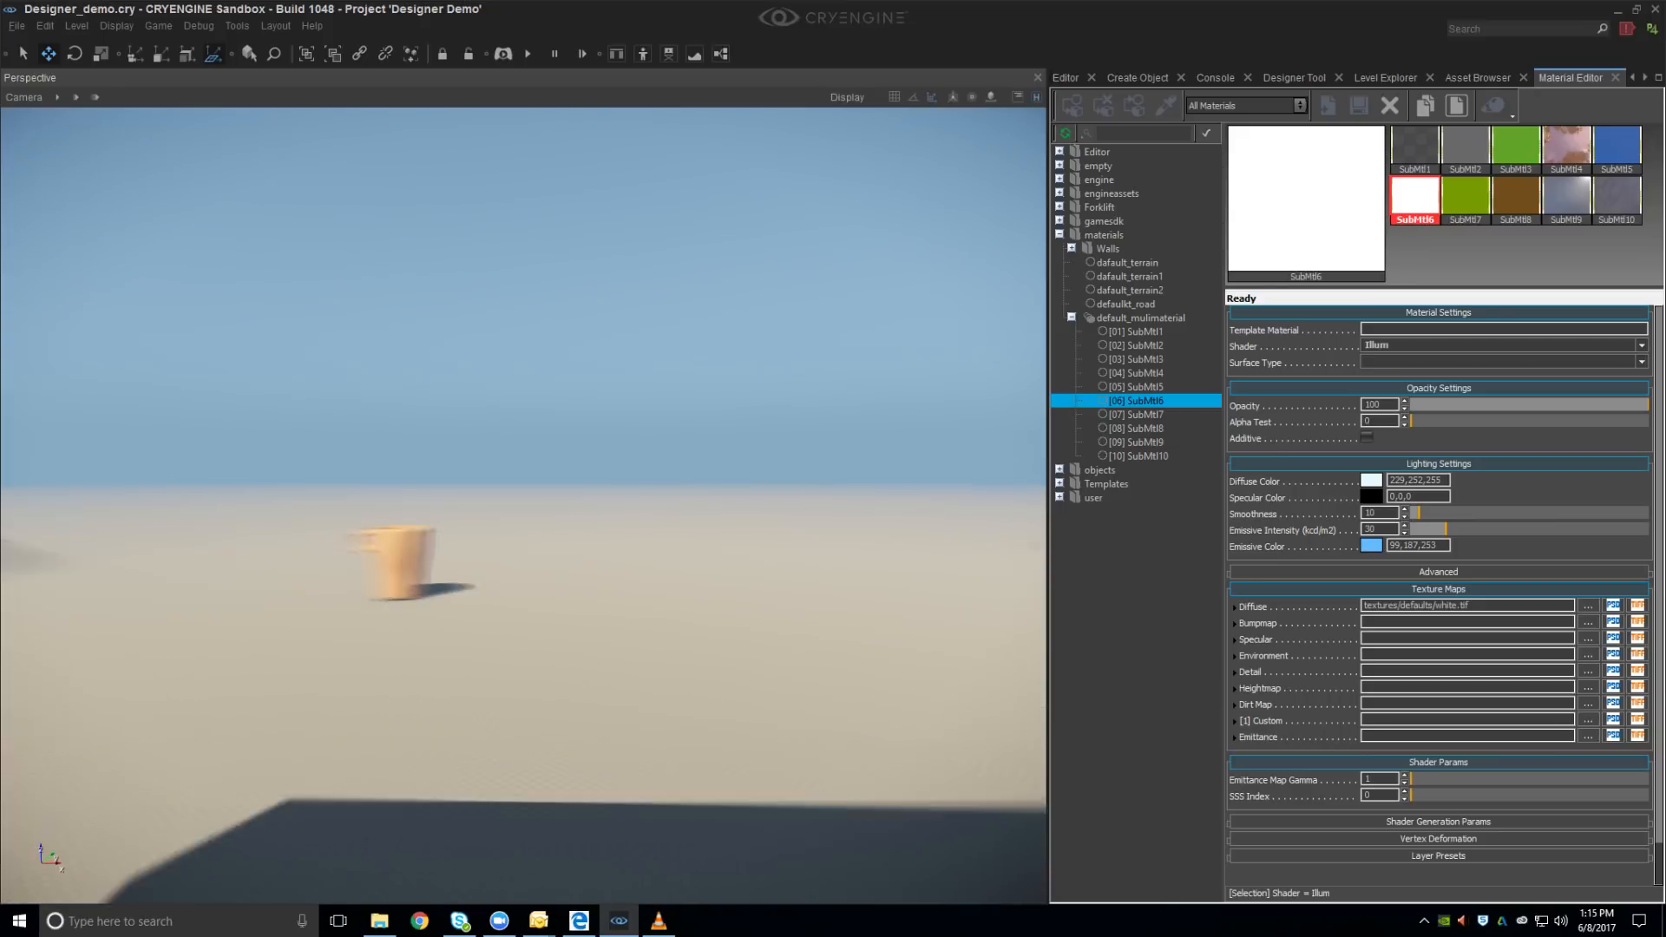
Assign the stone SubMtl10 material to the selected checkered pillars
right_drag(679, 512, 668, 644)
key(w)
key(w)
click(1606, 202)
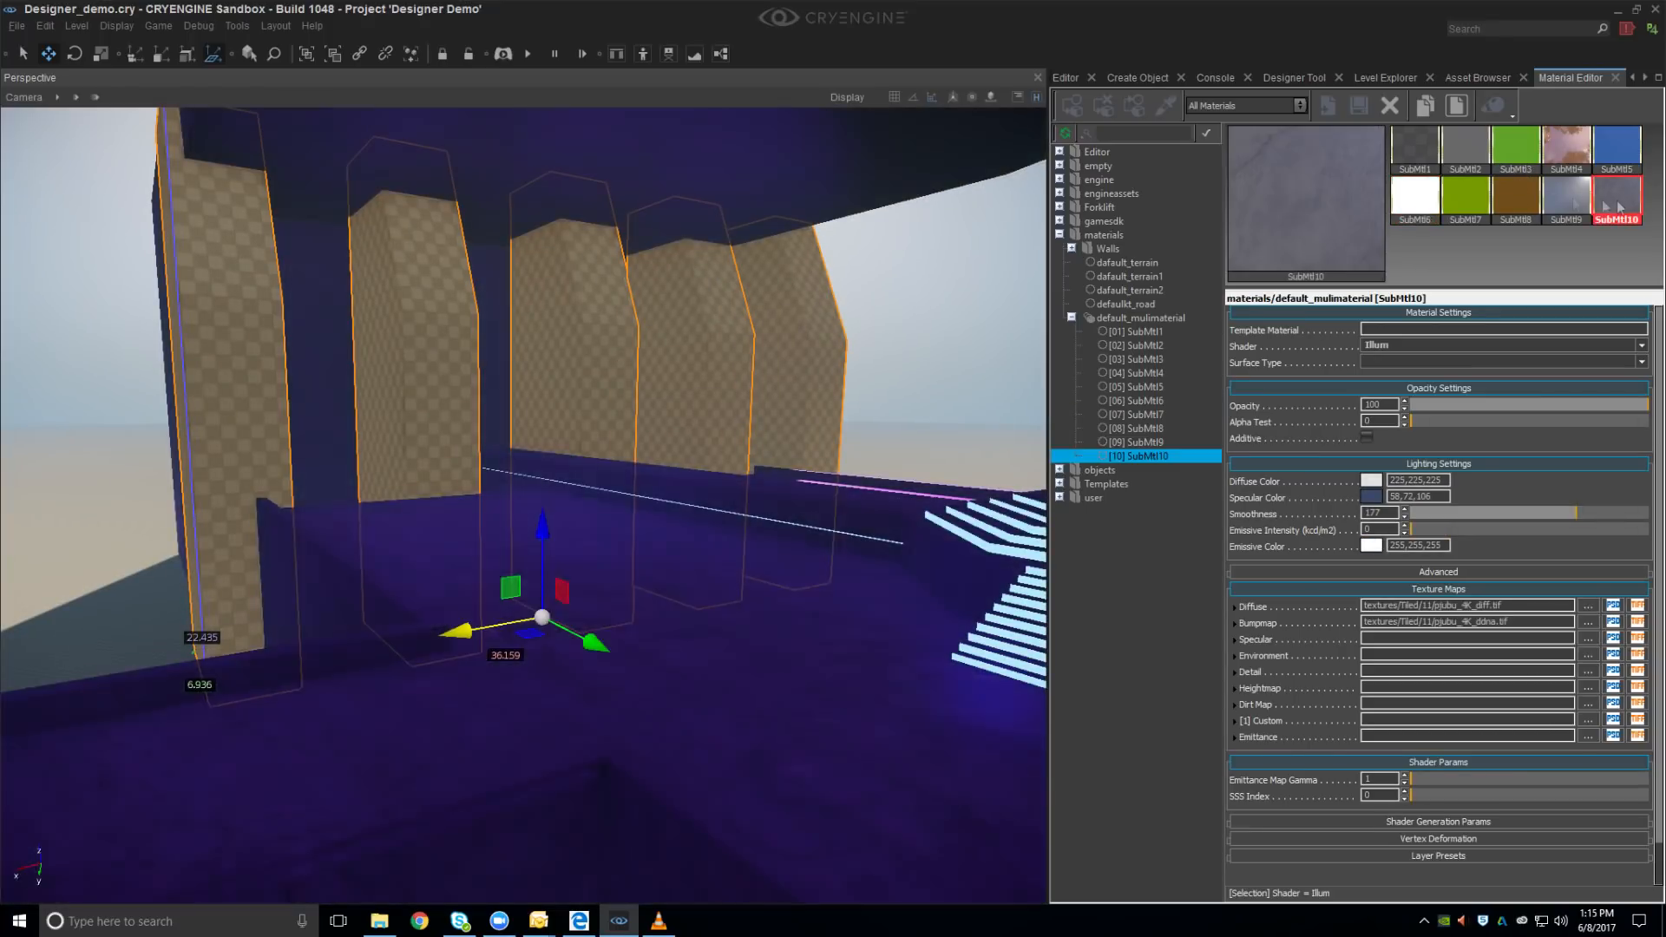
Delete the pillar standing just beside the raised walkway with the glowing strip
key(s)
right_drag(486, 556, 521, 579)
key(Escape)
right_drag(556, 521, 547, 560)
click(577, 440)
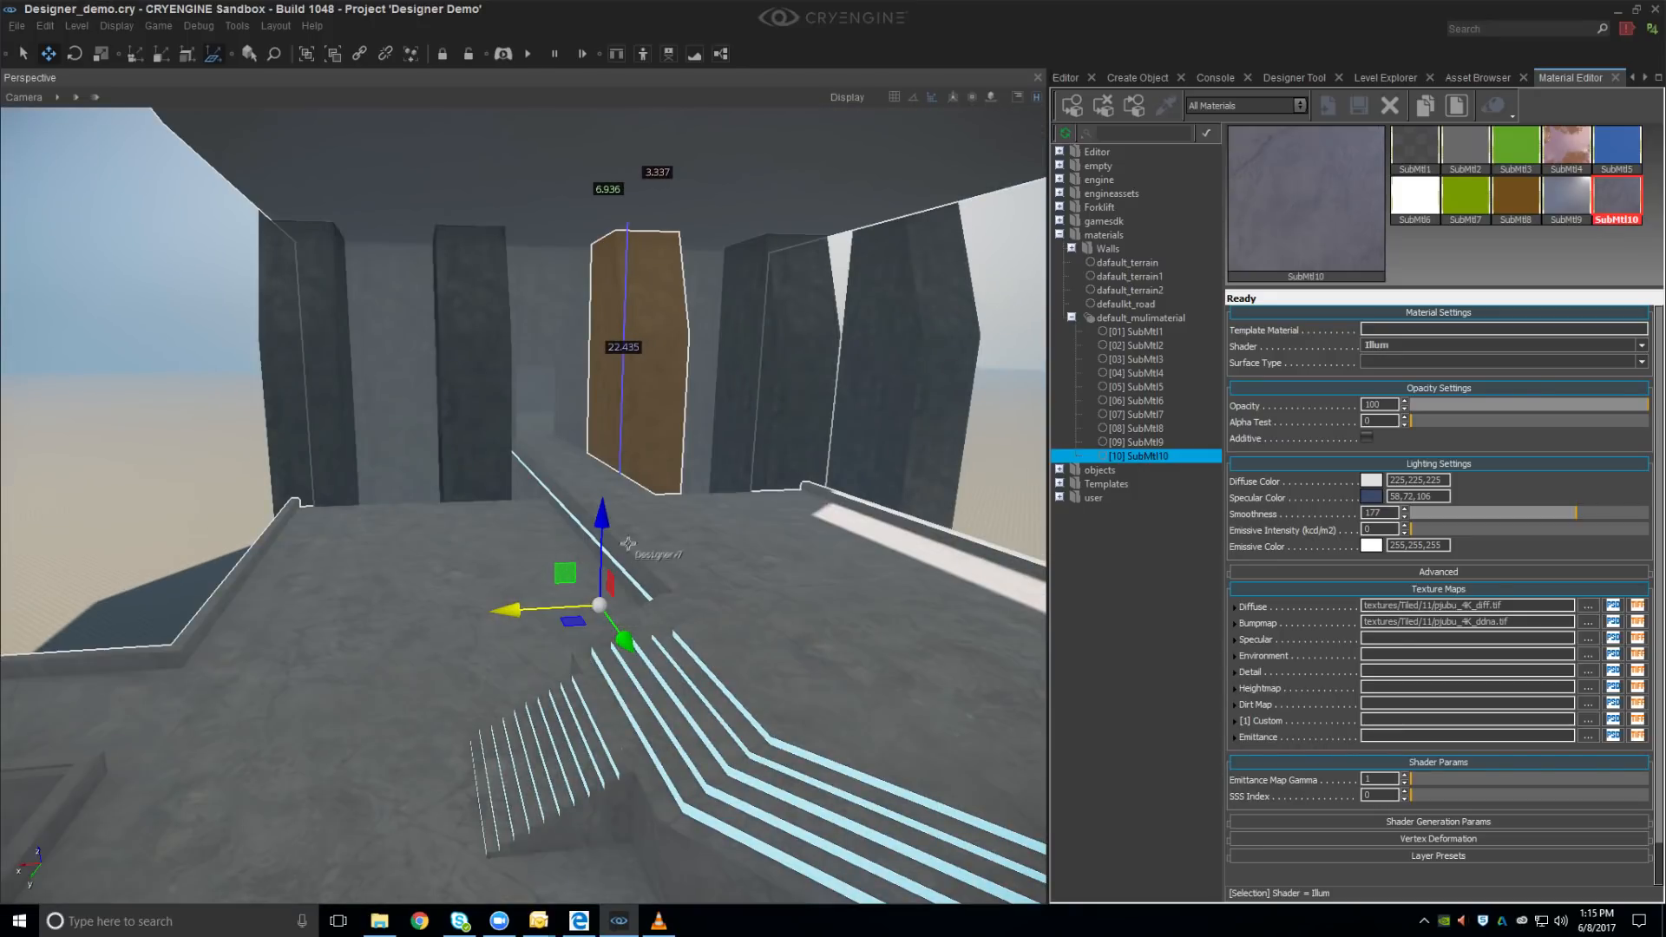
key(Delete)
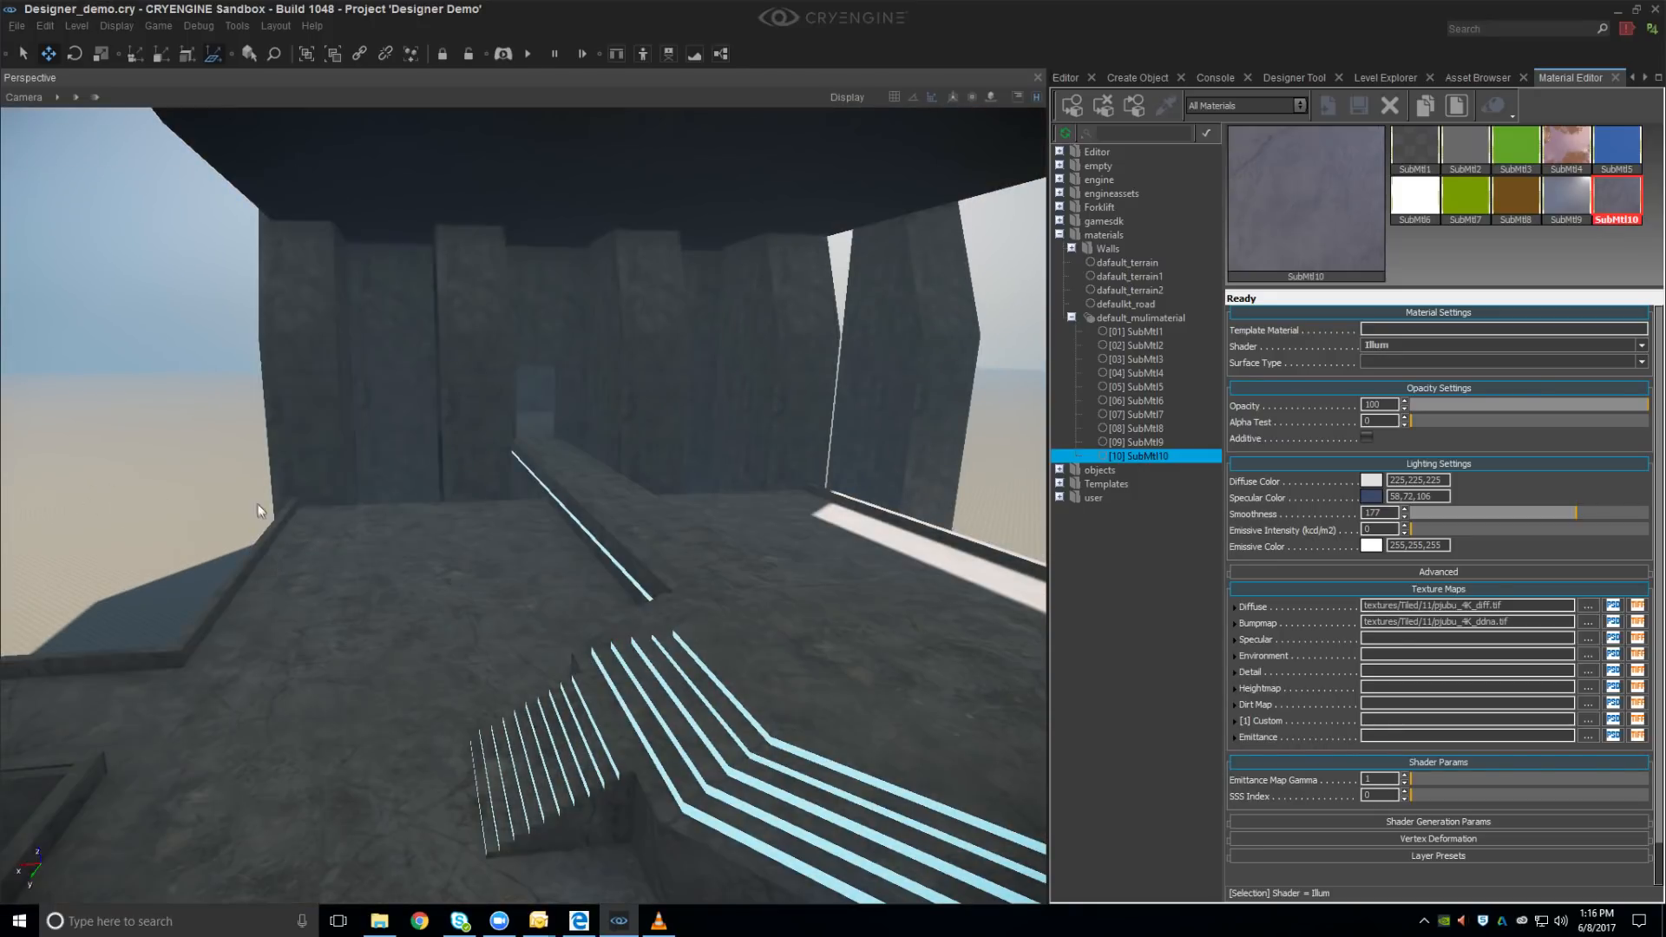
Examine the stone-textured hall, its pillars and the walkway leading to the doorway from several viewpoints
key(s)
right_drag(353, 448, 538, 559)
right_drag(656, 564, 746, 572)
right_drag(564, 570, 520, 508)
right_drag(501, 575, 541, 654)
scroll(552, 614, up, 2)
scroll(543, 617, up, 2)
scroll(550, 622, up, 1)
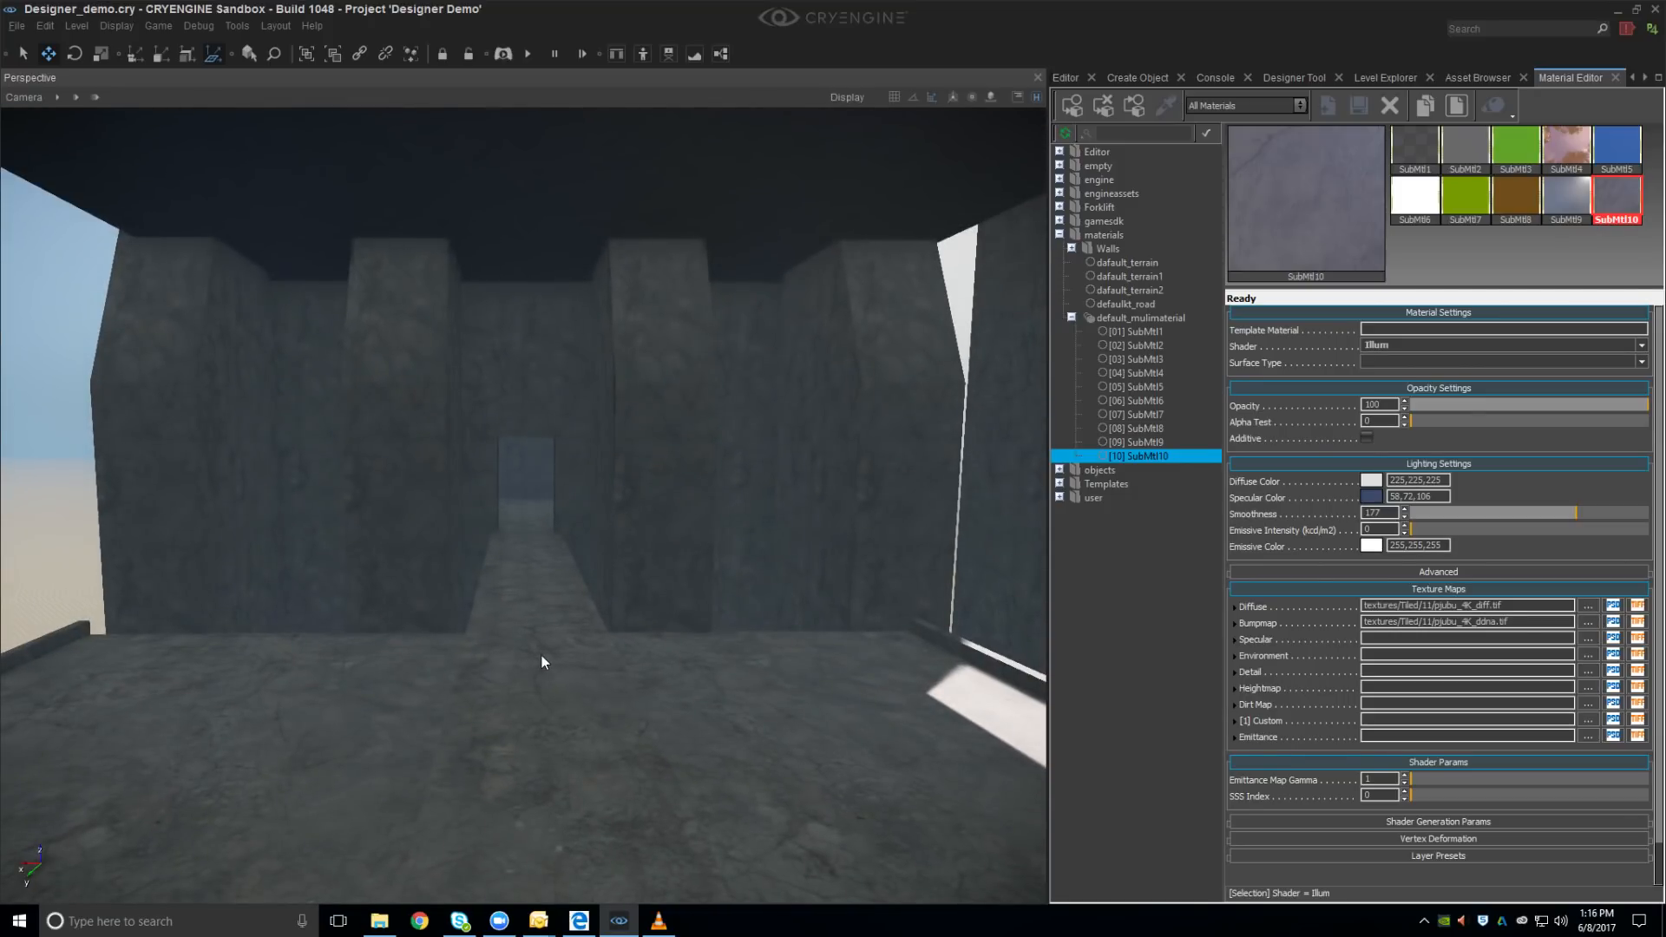